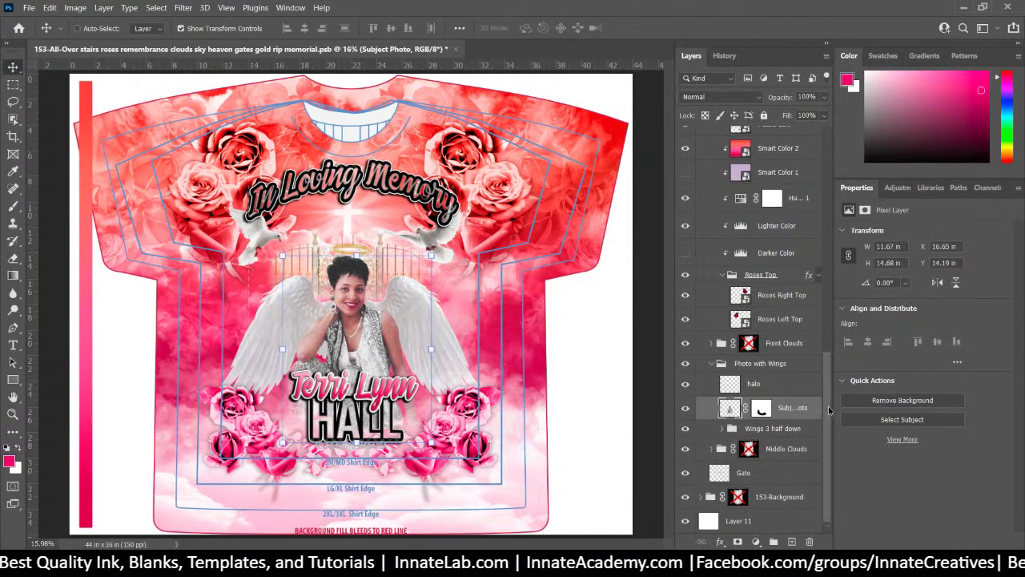
Open a new browser window and load the remove.bg website
scroll(830, 350, "up", 1)
left_click_drag(830, 350, 829, 140)
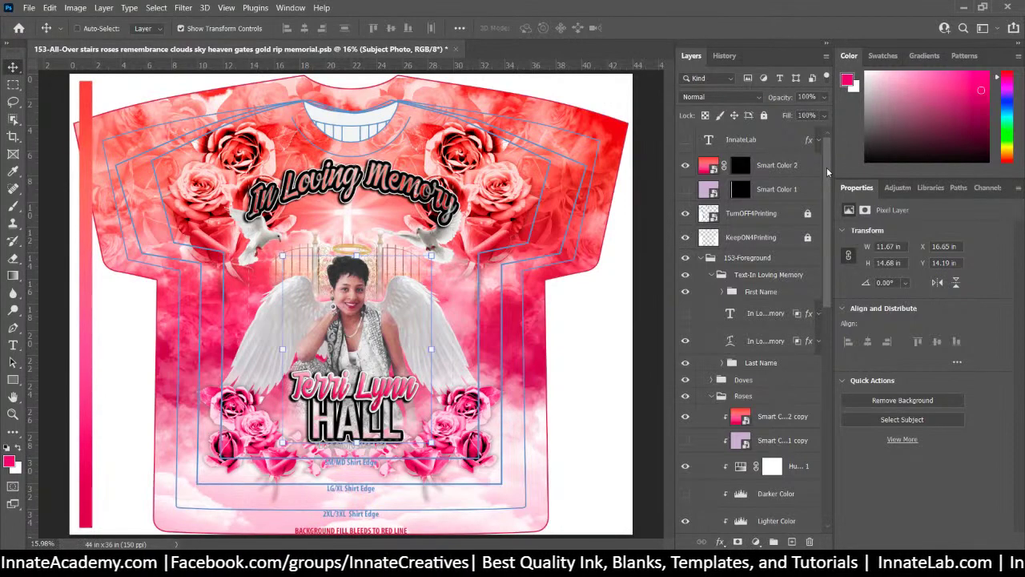
left_click_drag(827, 170, 855, 161)
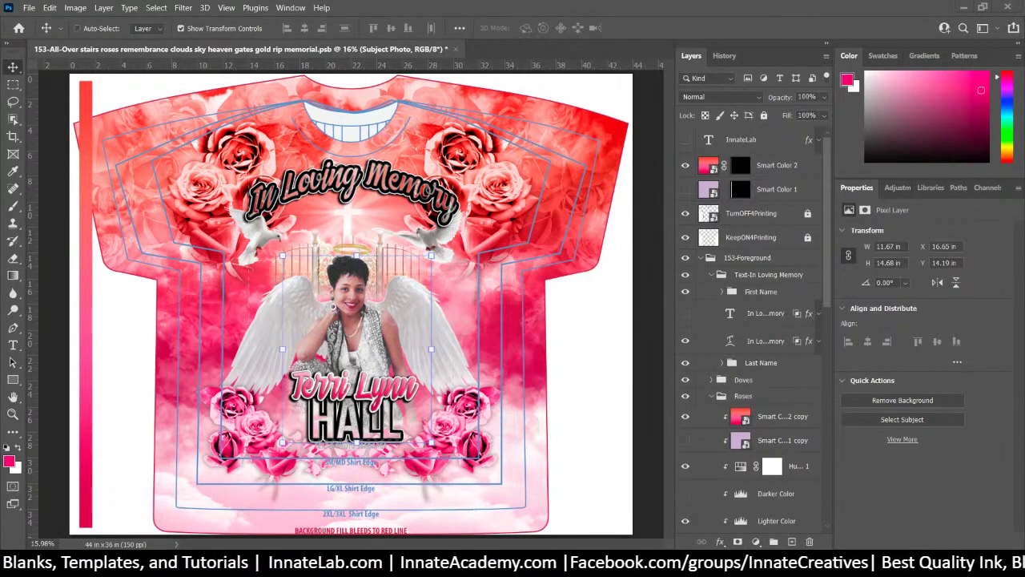
mouse_move(476, 564)
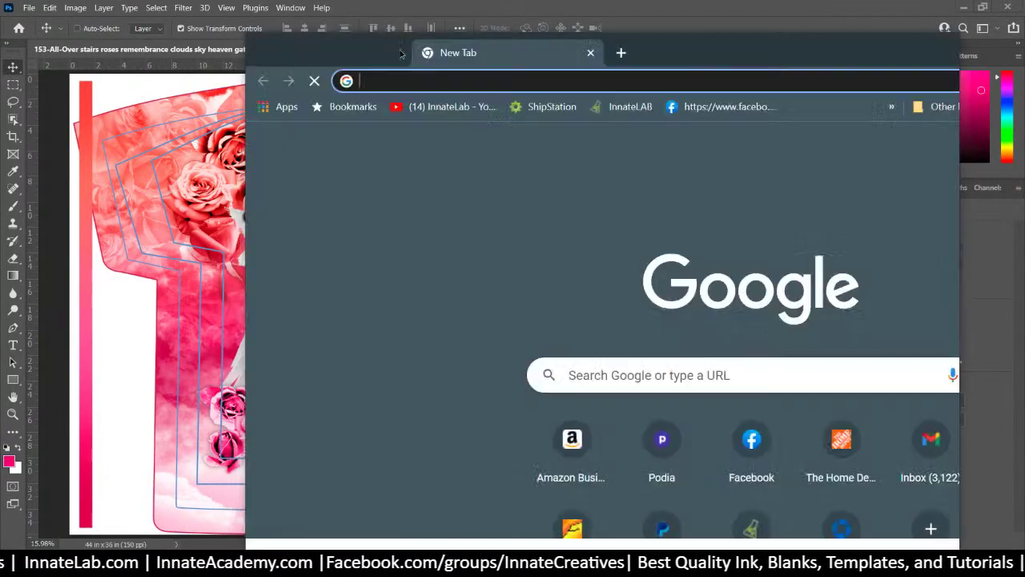
left_click_drag(404, 54, 401, 2)
left_click(401, 36)
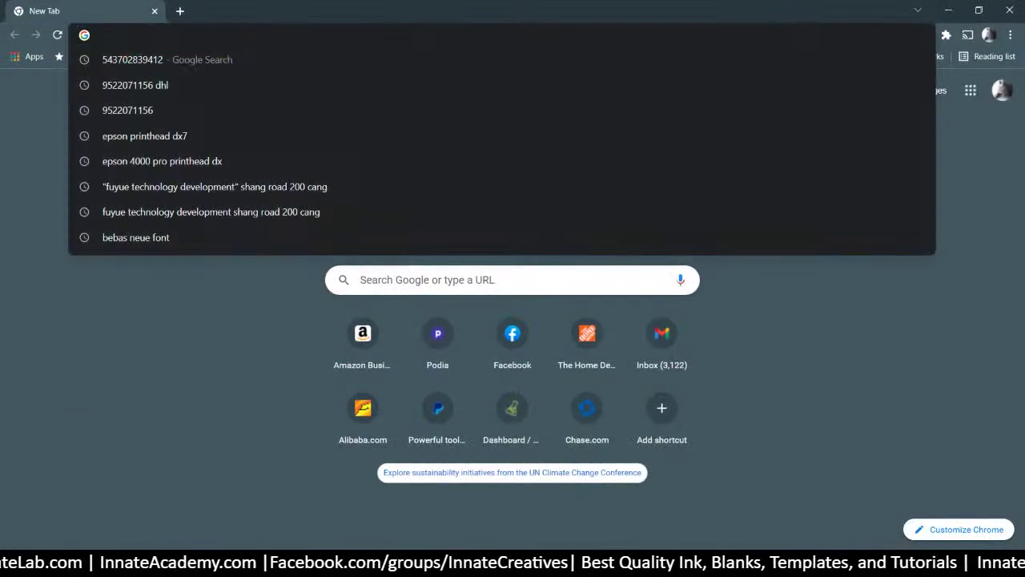
type("remove.bg")
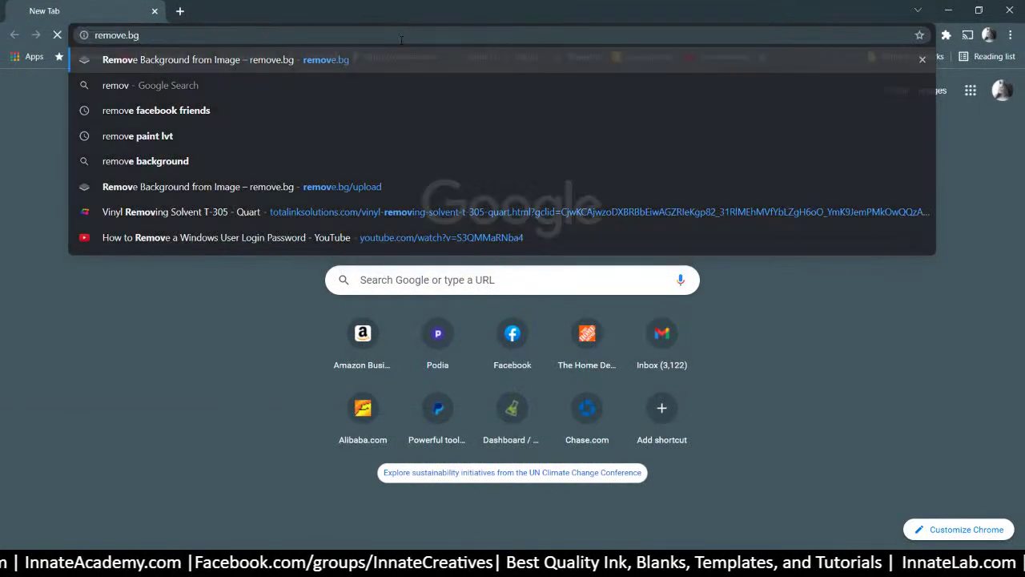
key("Return")
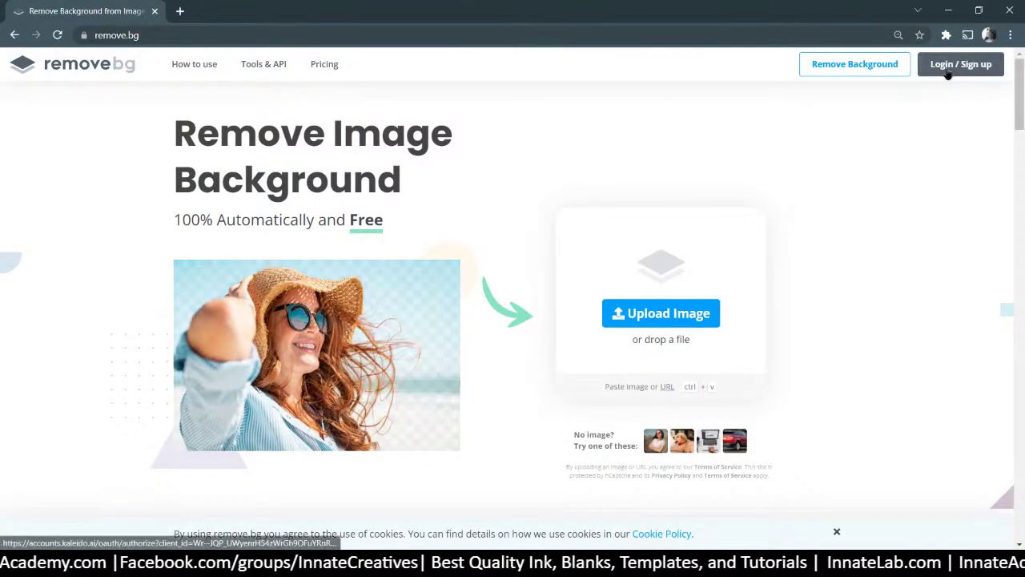
Log in to remove.bg with the keep-me-signed-in option enabled
left_click(943, 78)
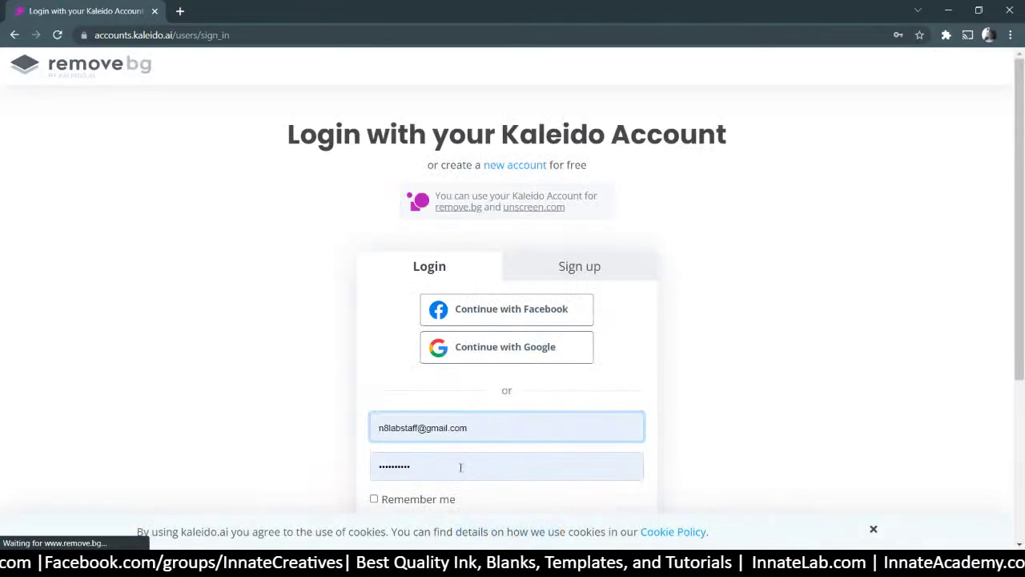
scroll(461, 432, "down", 3)
left_click(427, 249)
left_click(486, 300)
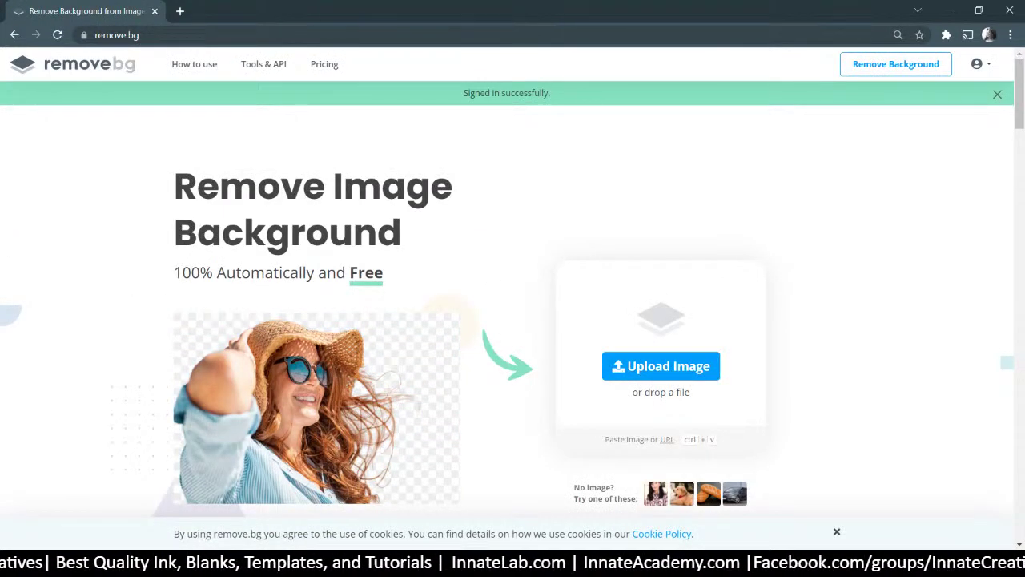
Upload the family photo and the ribbon photo from the folder for background removal
key("alt+Tab")
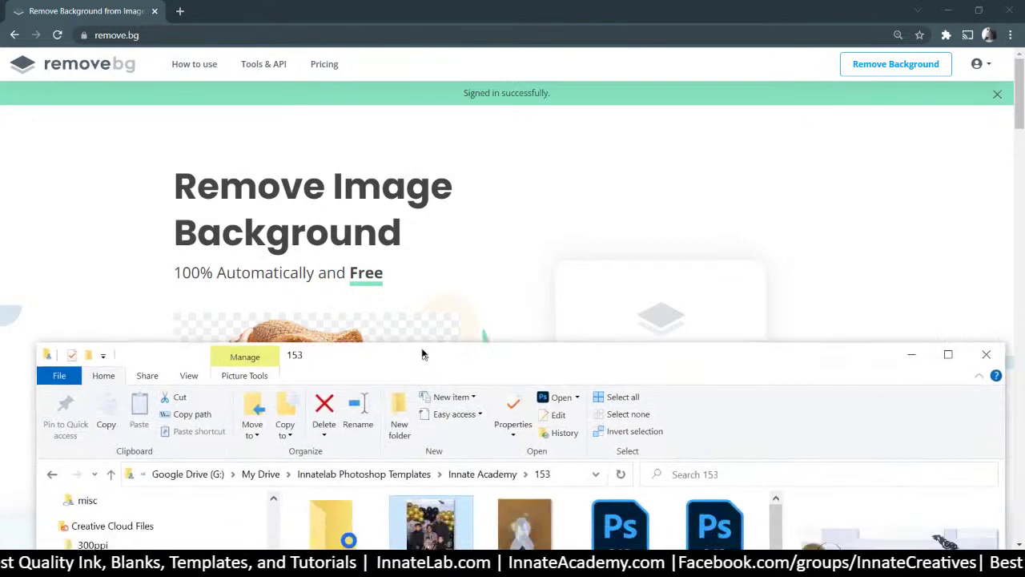
left_click_drag(421, 355, 420, 333)
left_click_drag(435, 497, 460, 285)
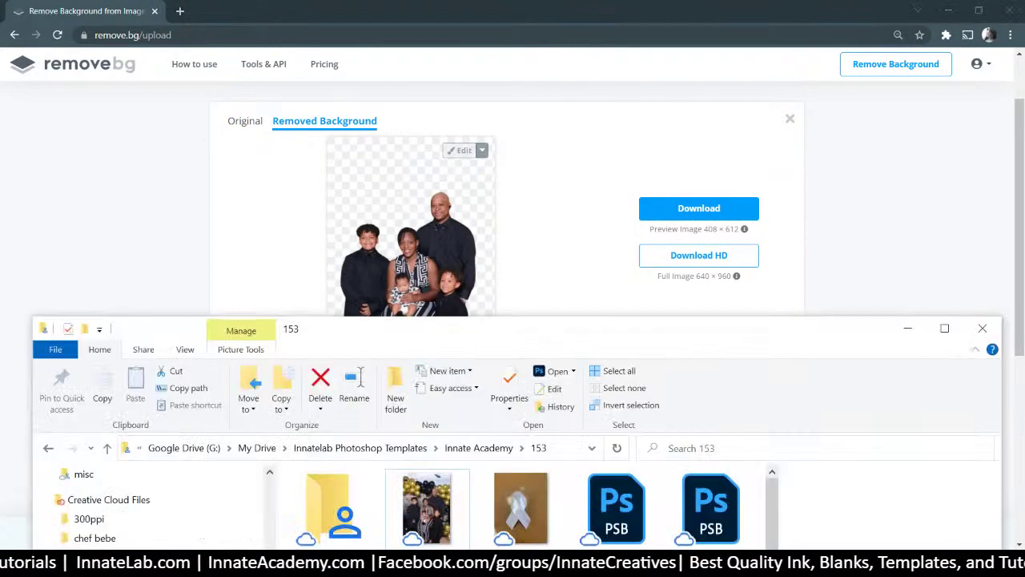
key("alt+Tab")
left_click_drag(520, 504, 492, 245)
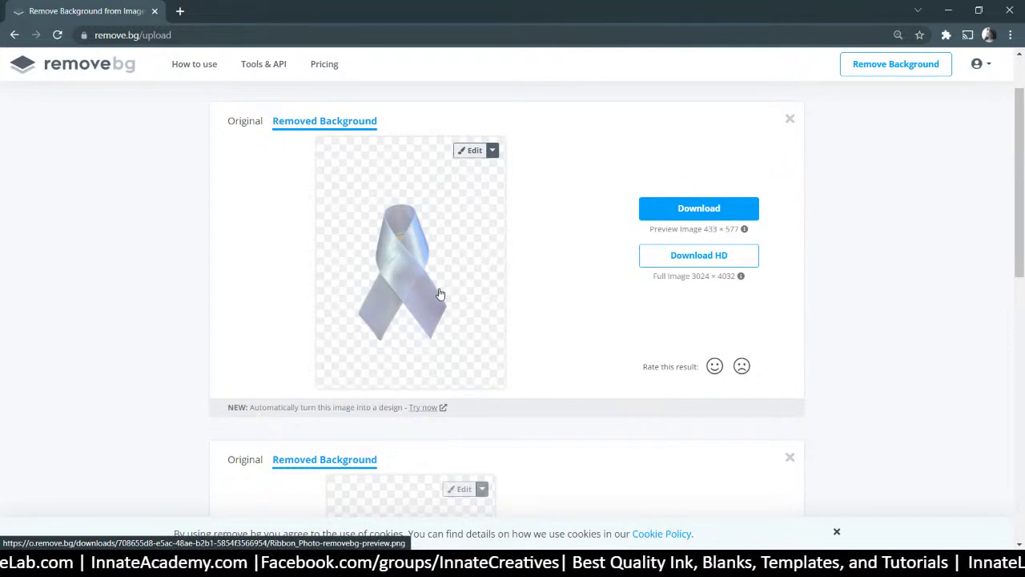
Download the full-resolution ribbon cutout as a PNG into the 153 folder
scroll(440, 295, "down", 3)
scroll(442, 286, "up", 4)
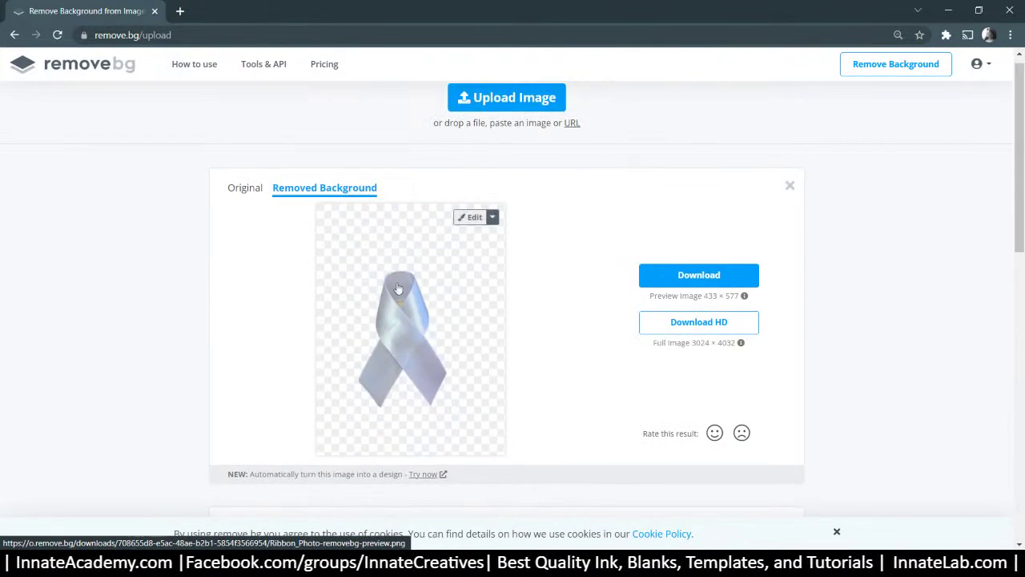
scroll(708, 227, "down", 2)
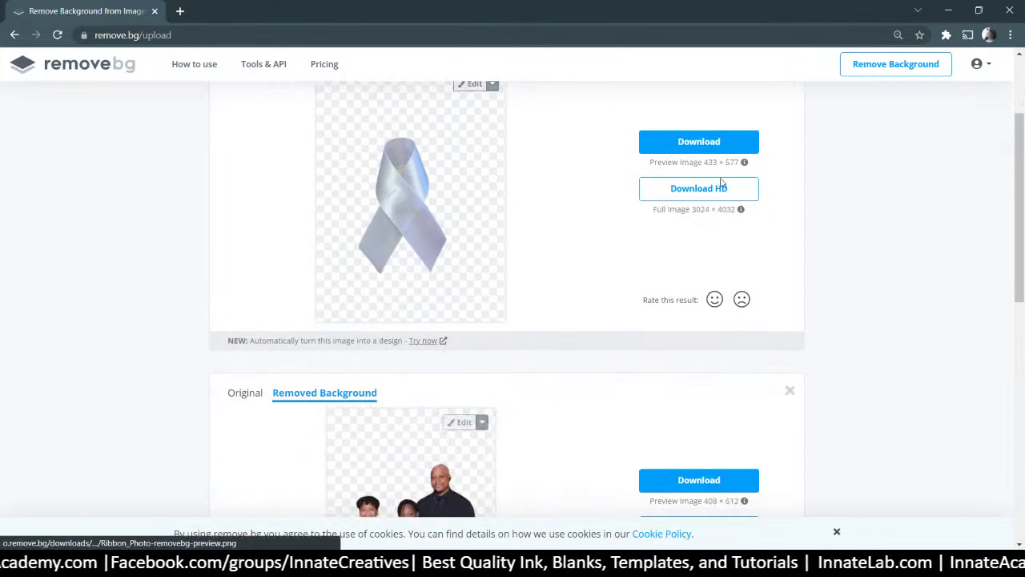
left_click(720, 186)
left_click(609, 417)
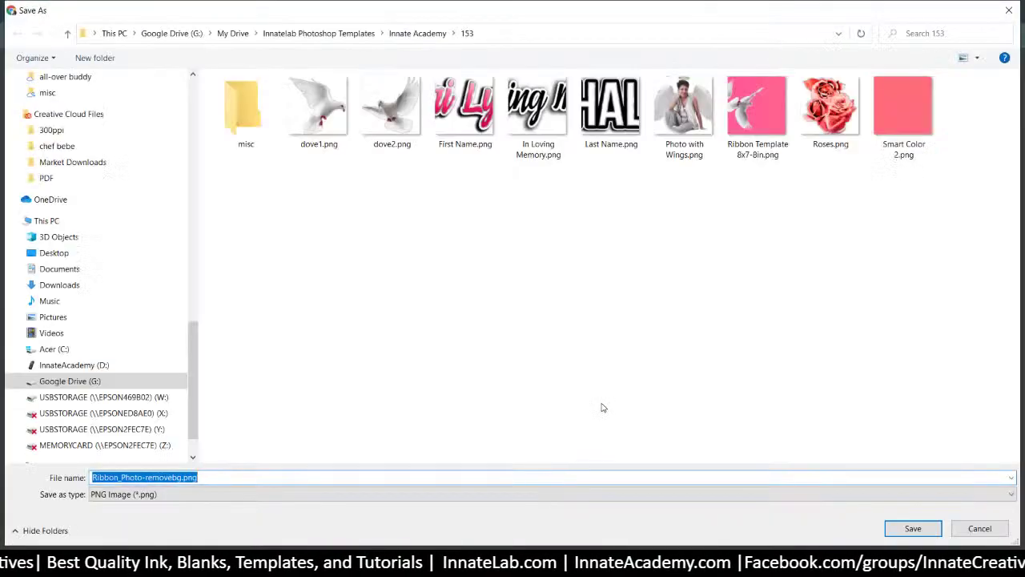
left_click(908, 527)
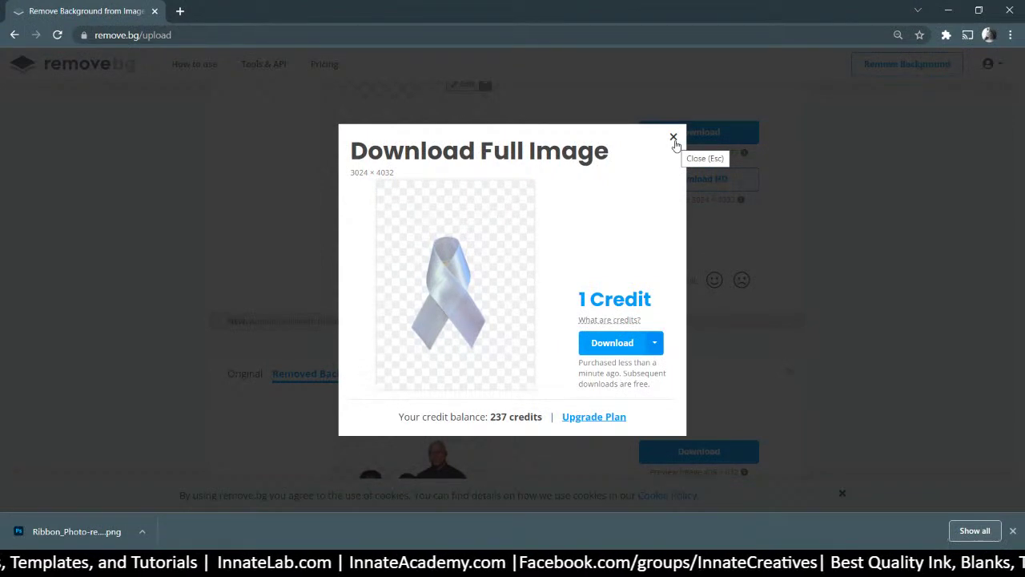
left_click(674, 138)
Download the full-resolution family cutout as a PNG into the 153 folder
scroll(719, 261, "down", 3)
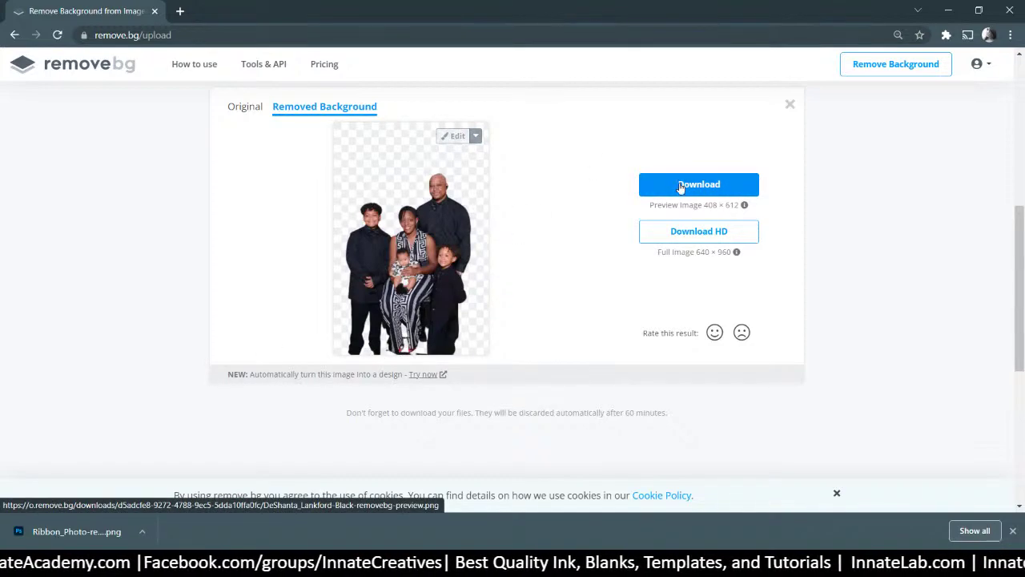
left_click(709, 232)
left_click(604, 374)
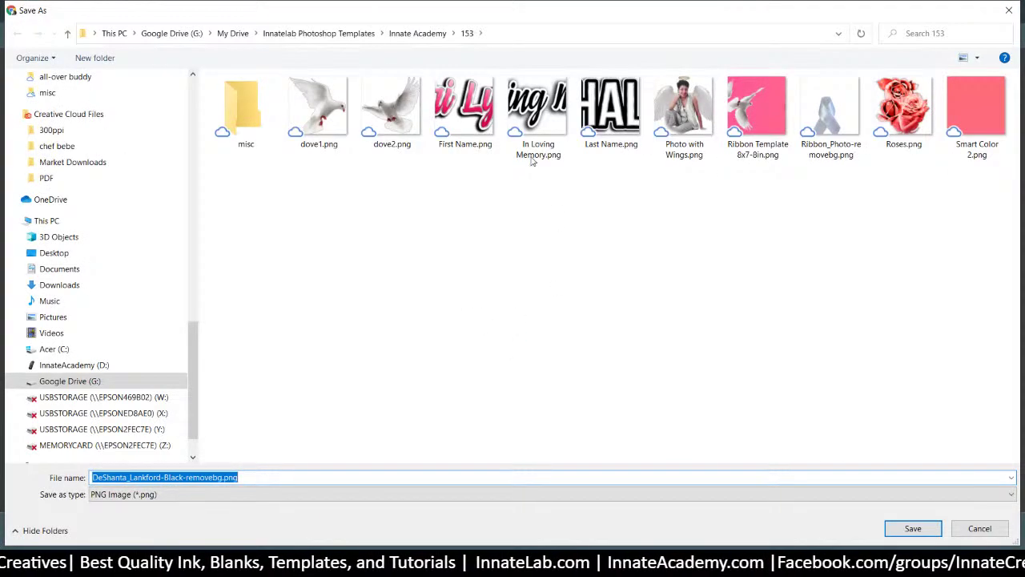
left_click(911, 528)
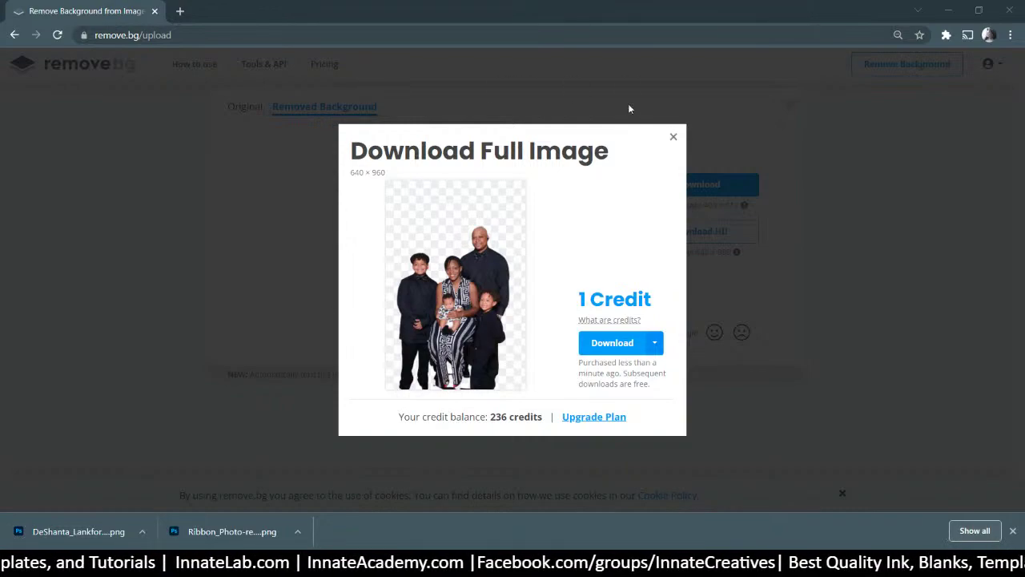
left_click(673, 137)
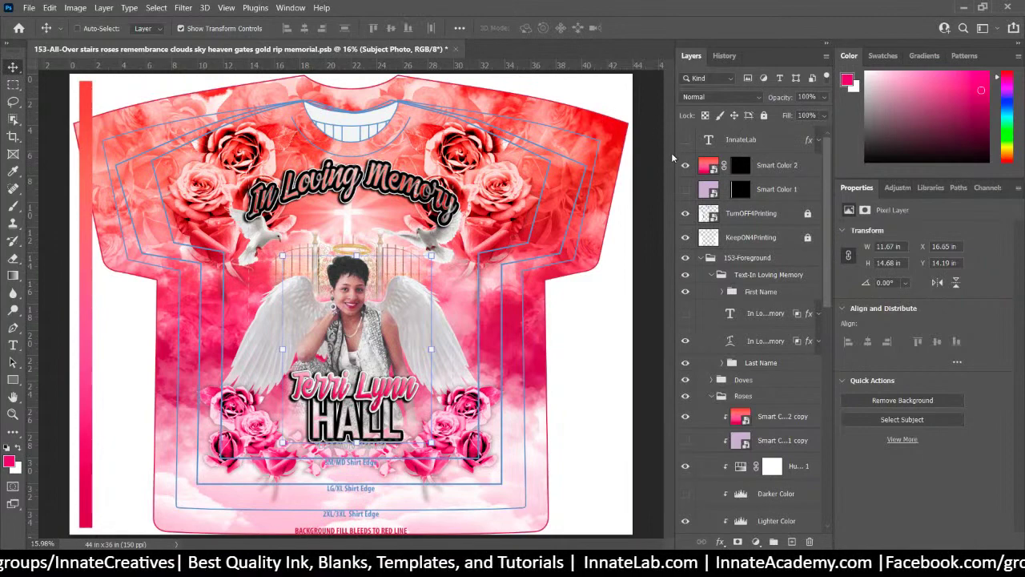
Hide the TurnOFF4Printing and KeepON4Printing layers and collapse the 153-Foreground group
left_click(685, 213)
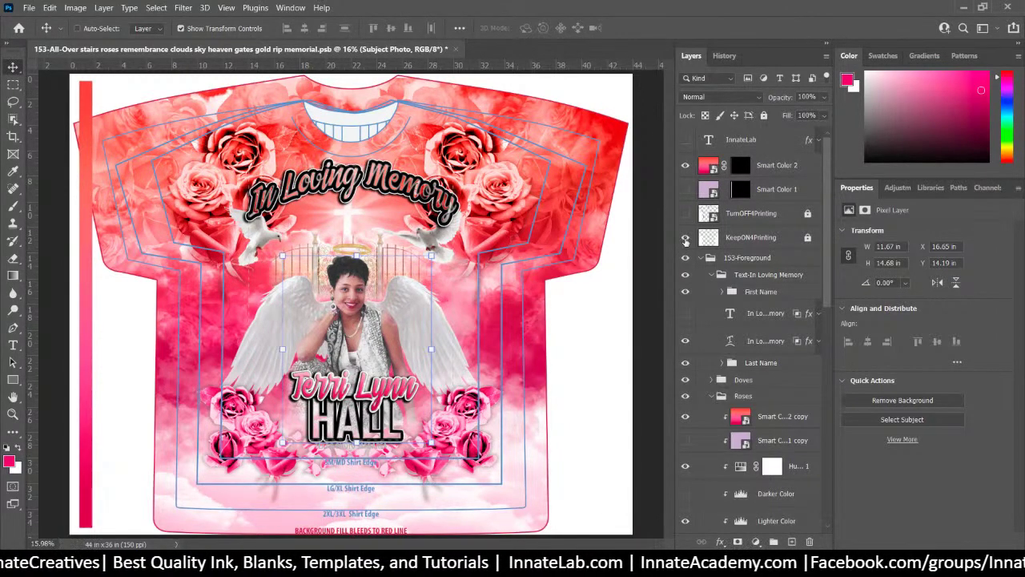
left_click(685, 238)
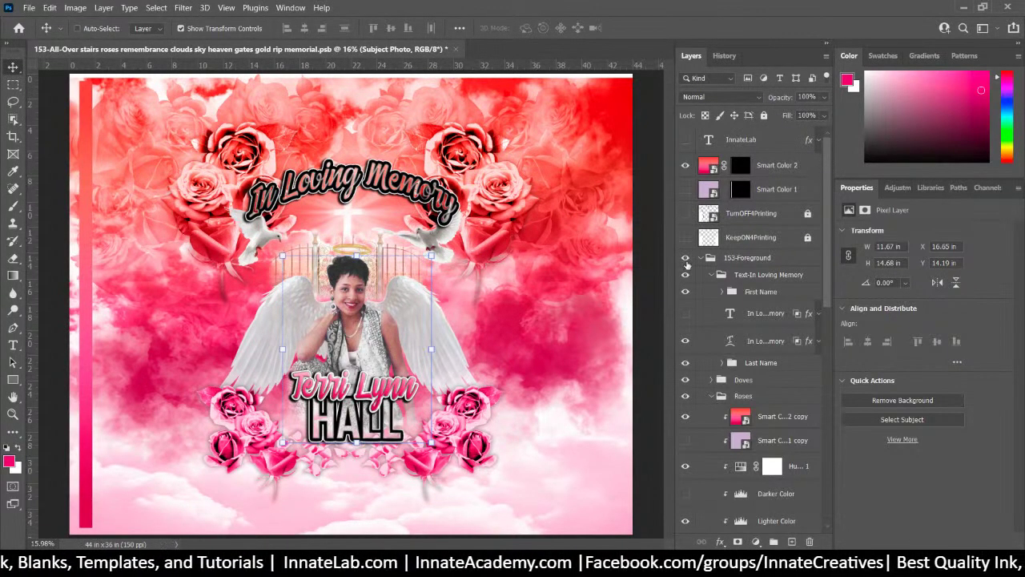
left_click(700, 258)
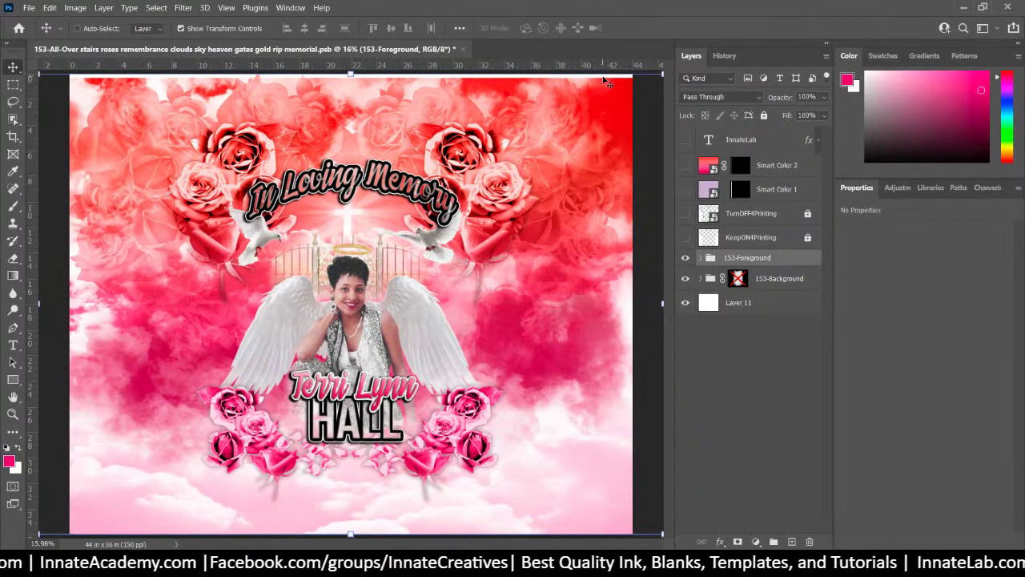
Find the Smart Color 2 and Layer 11 layers from the canvas, briefly toggling Layer 11's visibility
right_click(607, 81)
left_click(627, 94)
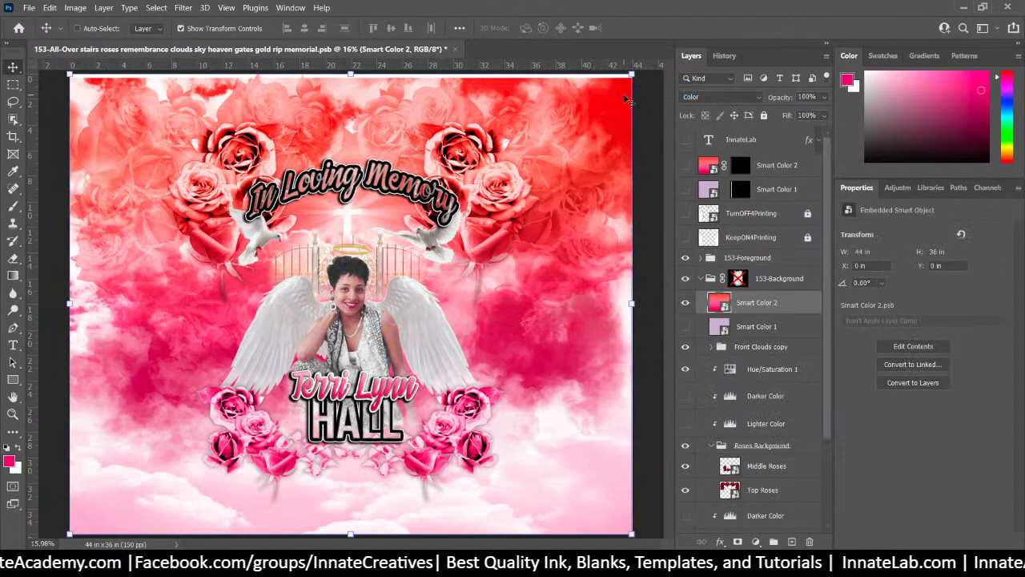
right_click(565, 82)
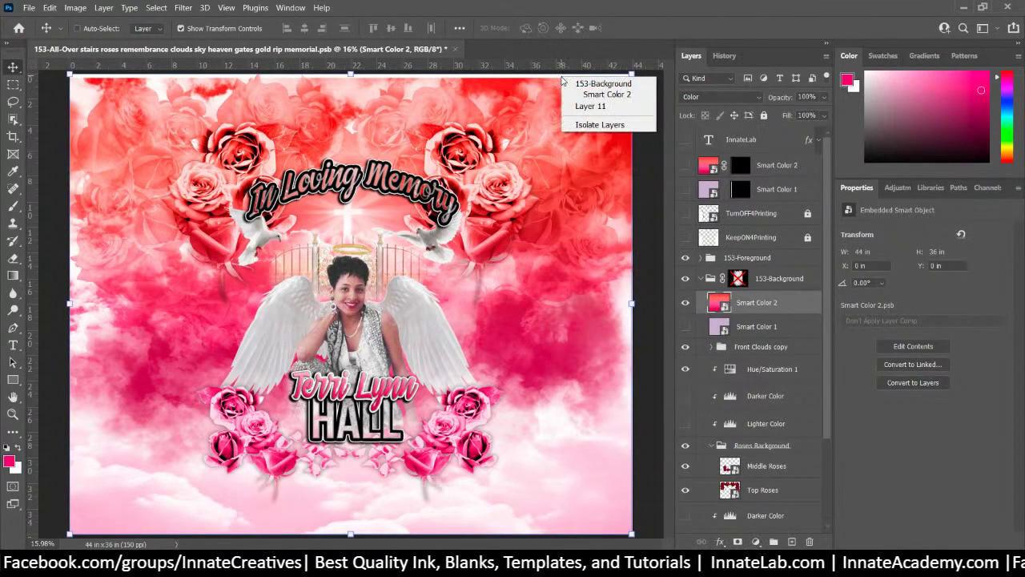
left_click(596, 105)
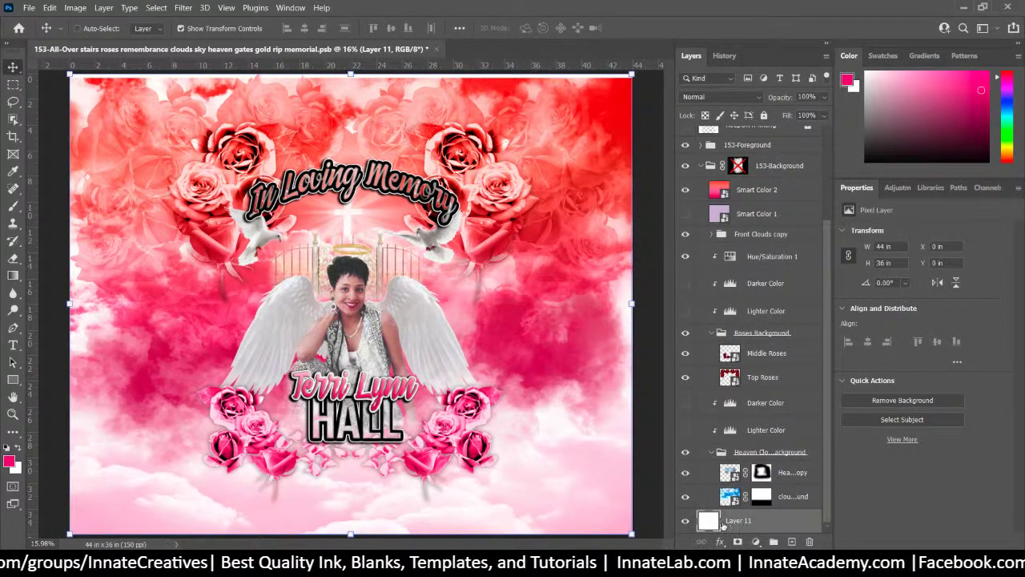
left_click(685, 521)
left_click(684, 522)
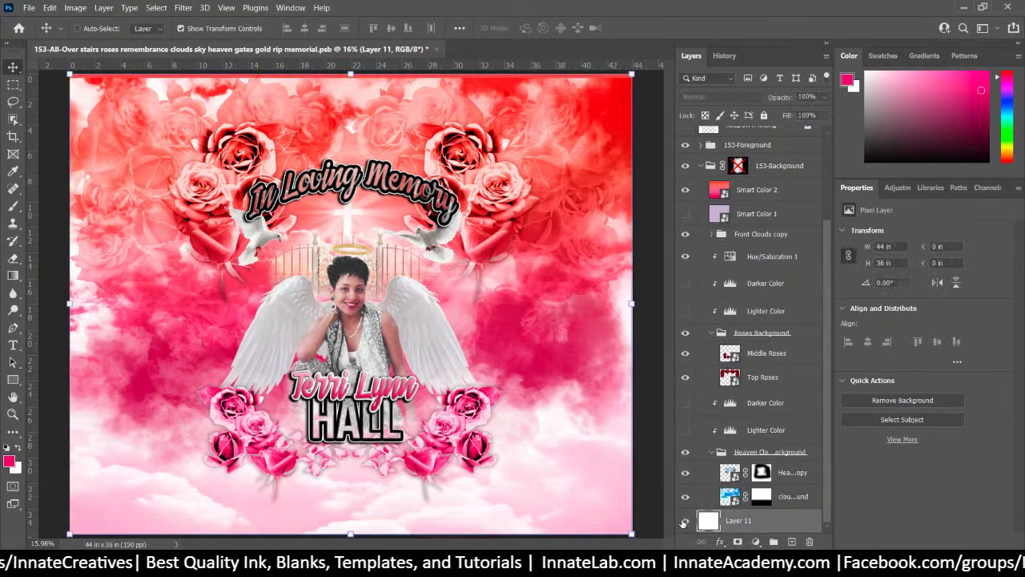
Scale the cloud background up to about 101%, then select Smart Color 2 and collapse 153-Background
left_click(795, 498)
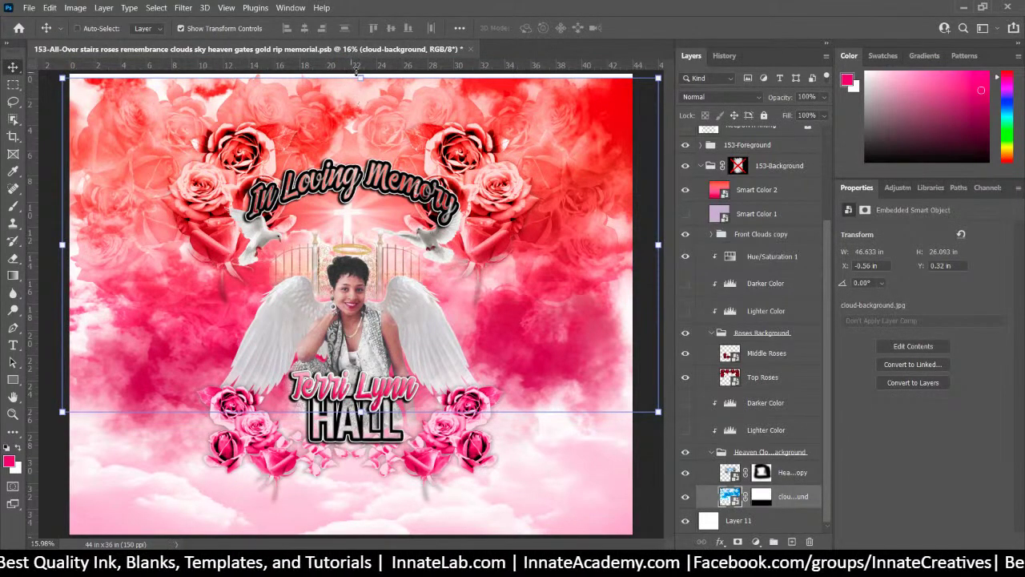
left_click_drag(361, 73, 361, 72)
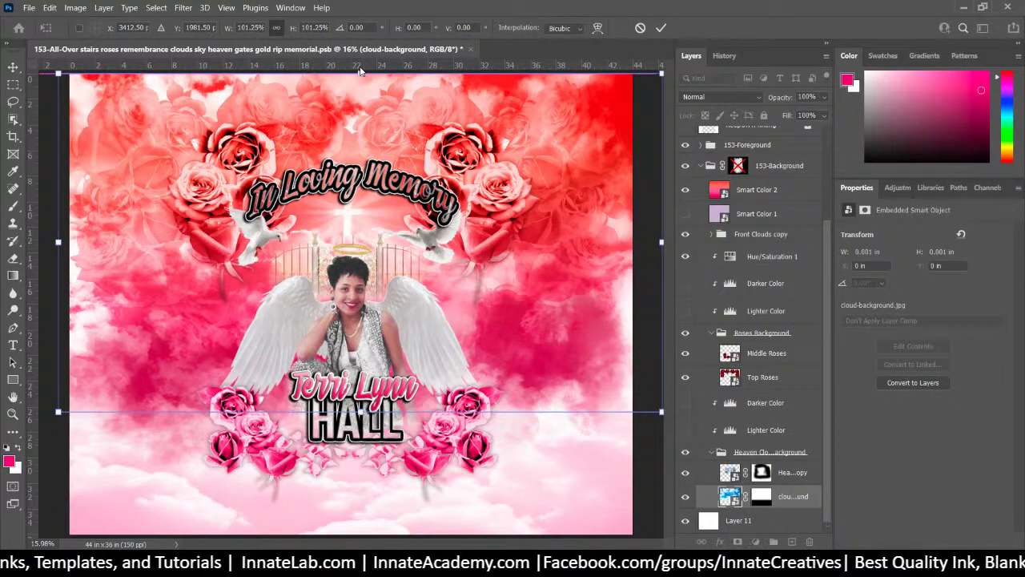
key("Return")
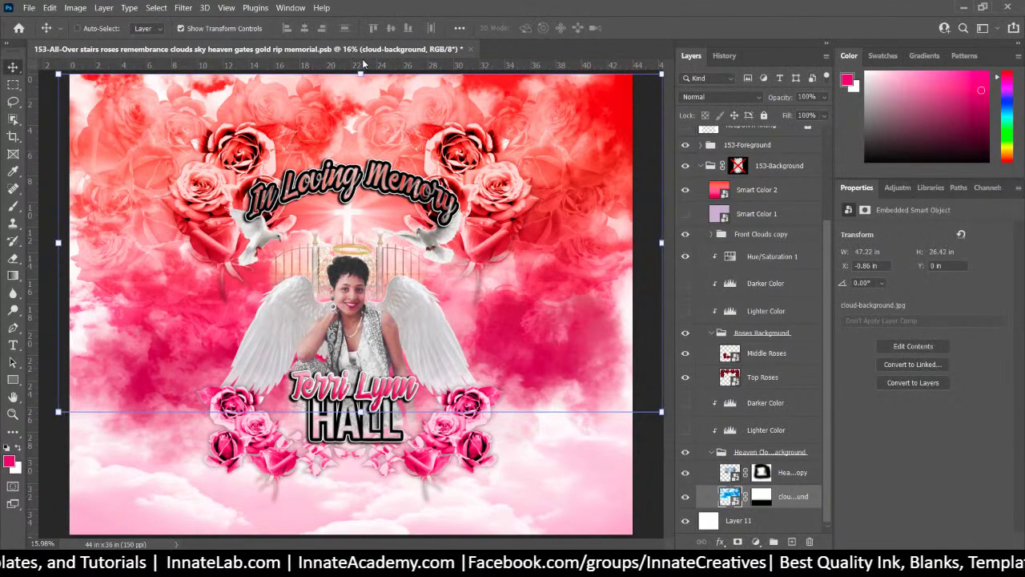
left_click(800, 190)
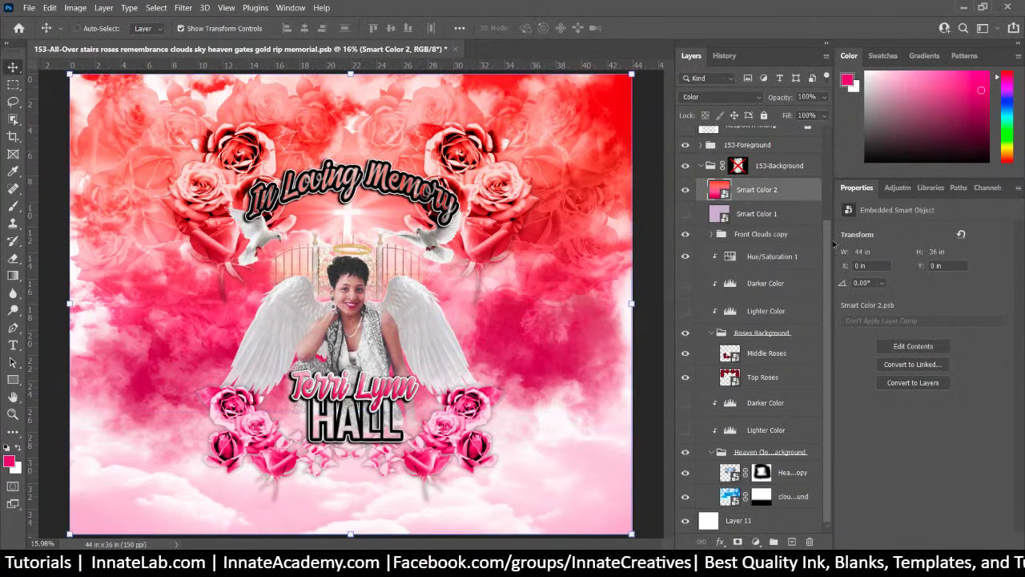
left_click_drag(835, 249, 839, 146)
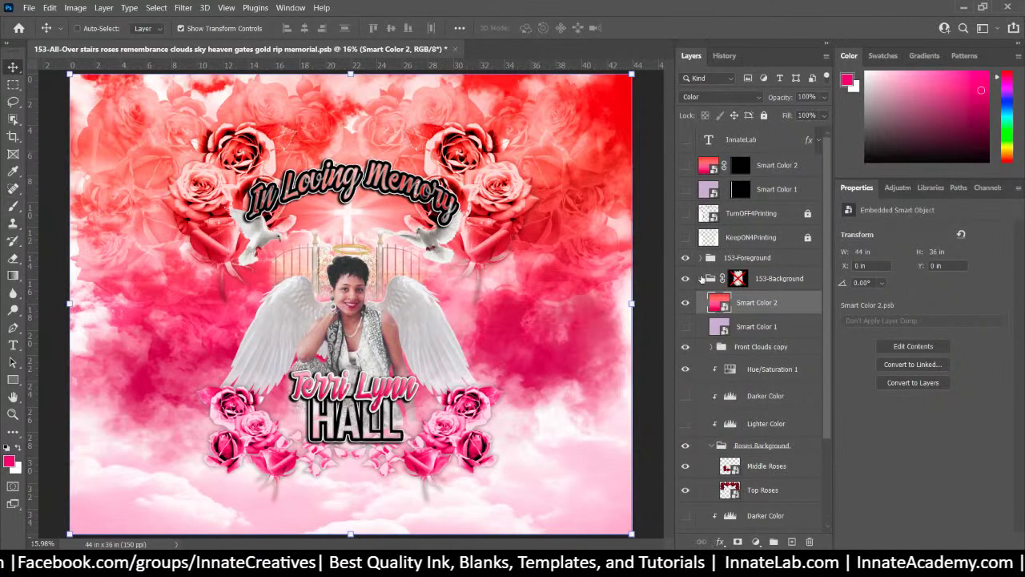
left_click(701, 278)
left_click(701, 278)
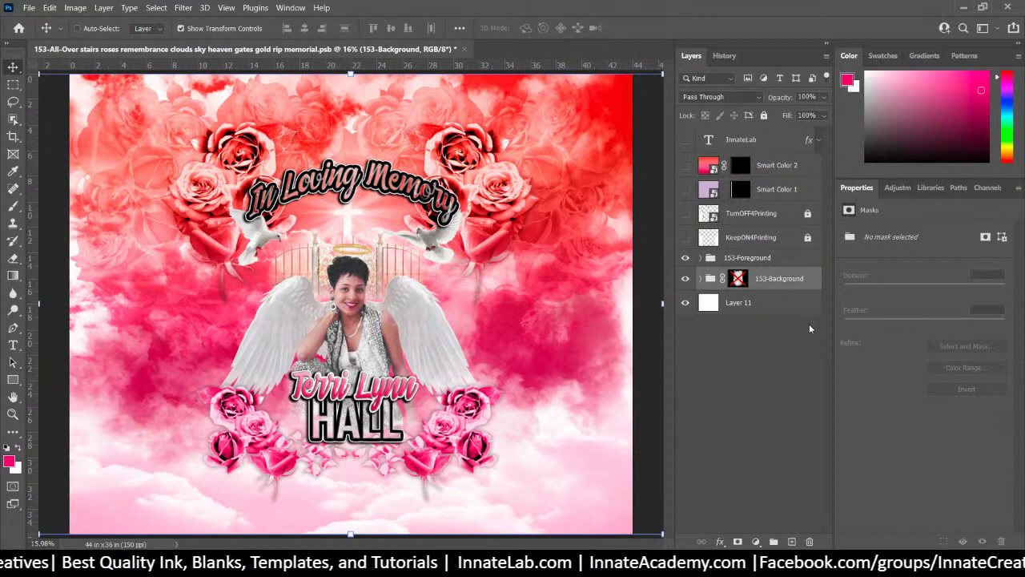
Show only the background group and Quick Export it as 153-Background.png
left_click(733, 258)
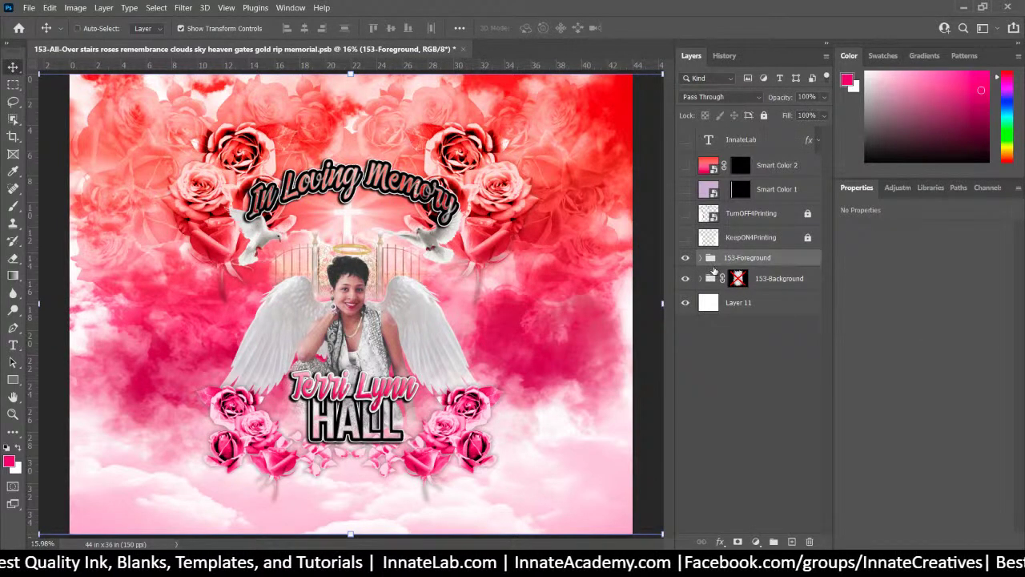
left_click(686, 259)
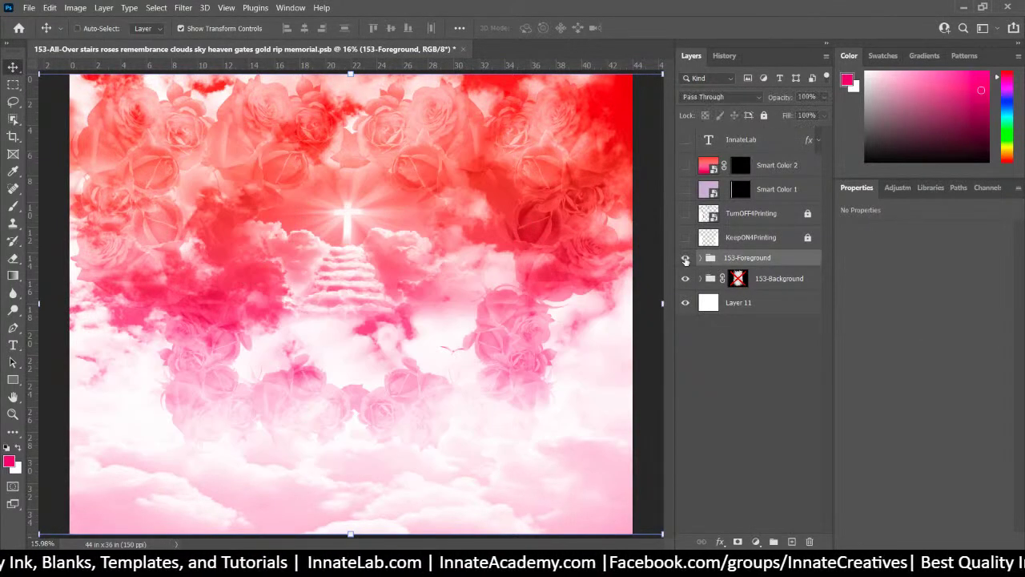
left_click(685, 259)
left_click(686, 259)
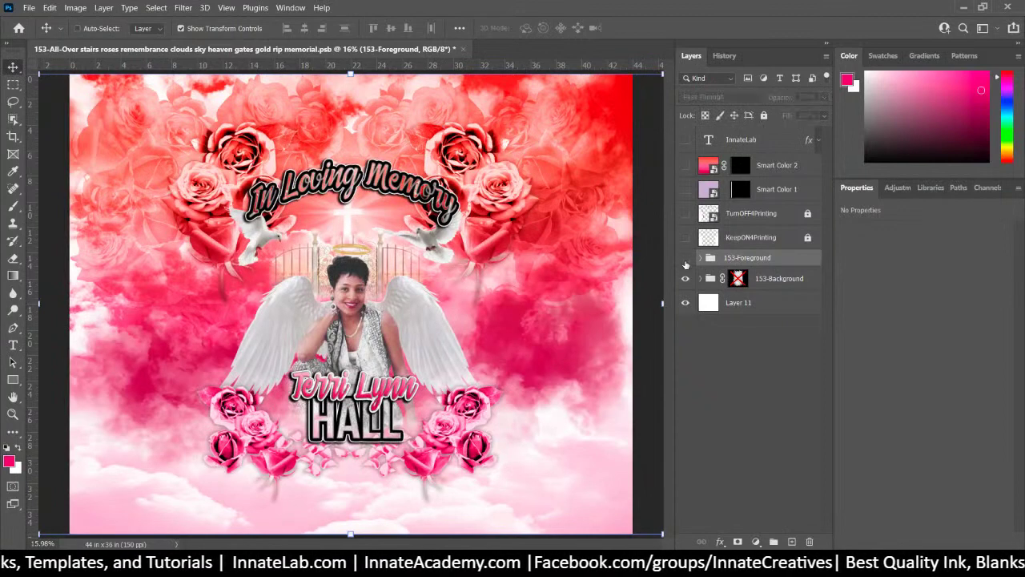
left_click(685, 279)
left_click(685, 278)
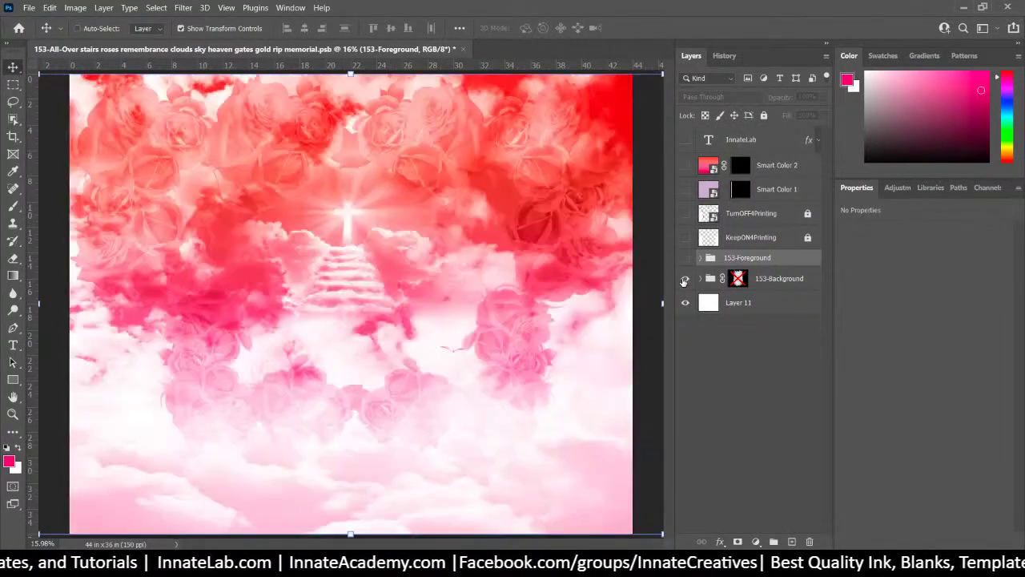
left_click(757, 279)
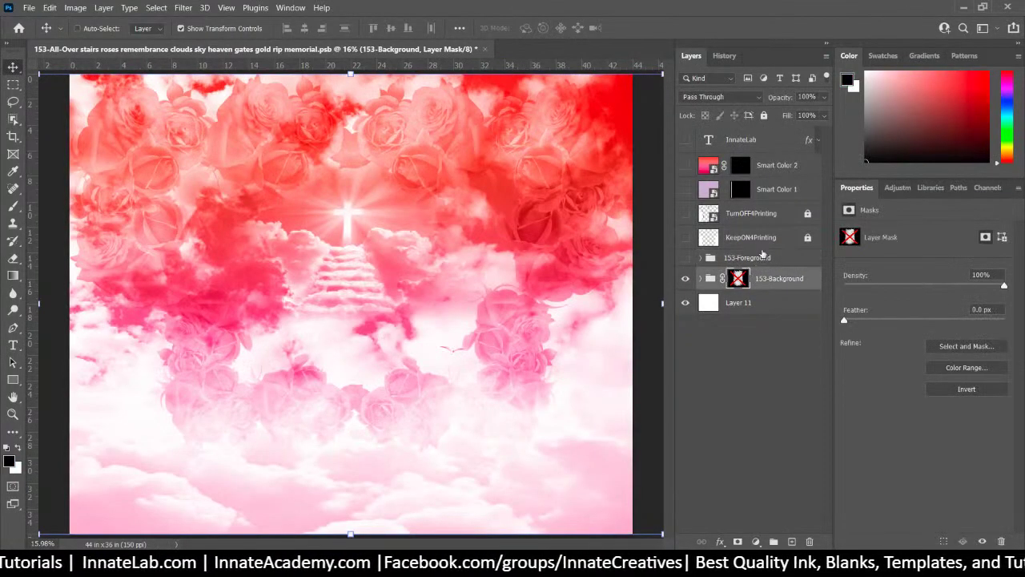
right_click(774, 280)
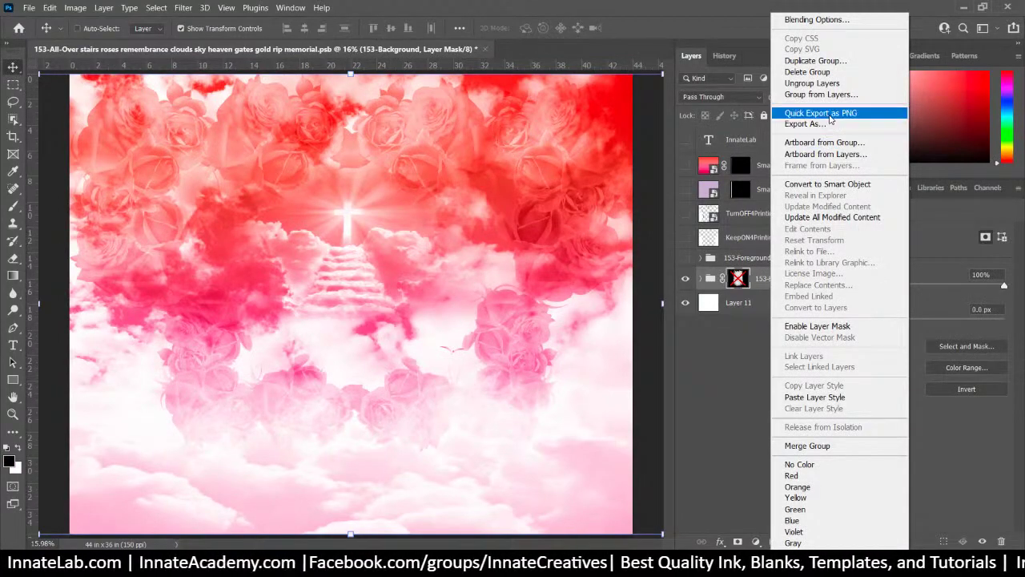
left_click(820, 113)
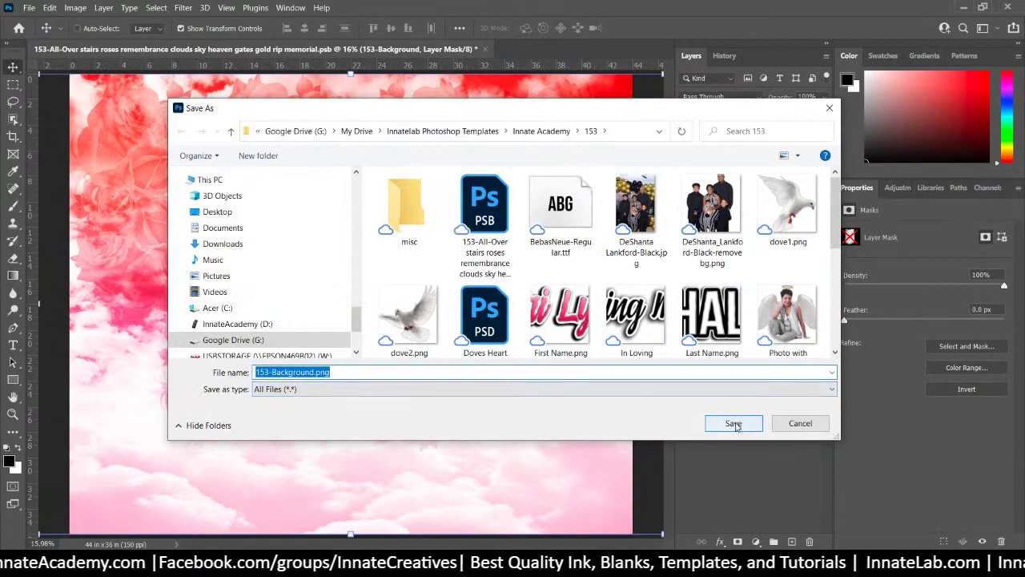
left_click(733, 423)
Show only the foreground group and Quick Export it as 153-Foreground.png
left_click(740, 258)
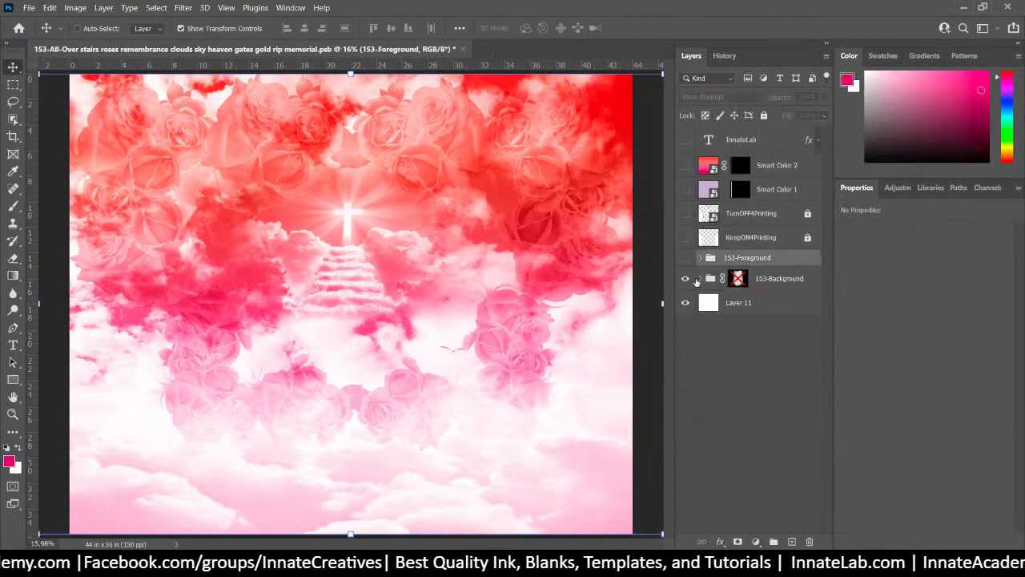
left_click(685, 278)
left_click(685, 258)
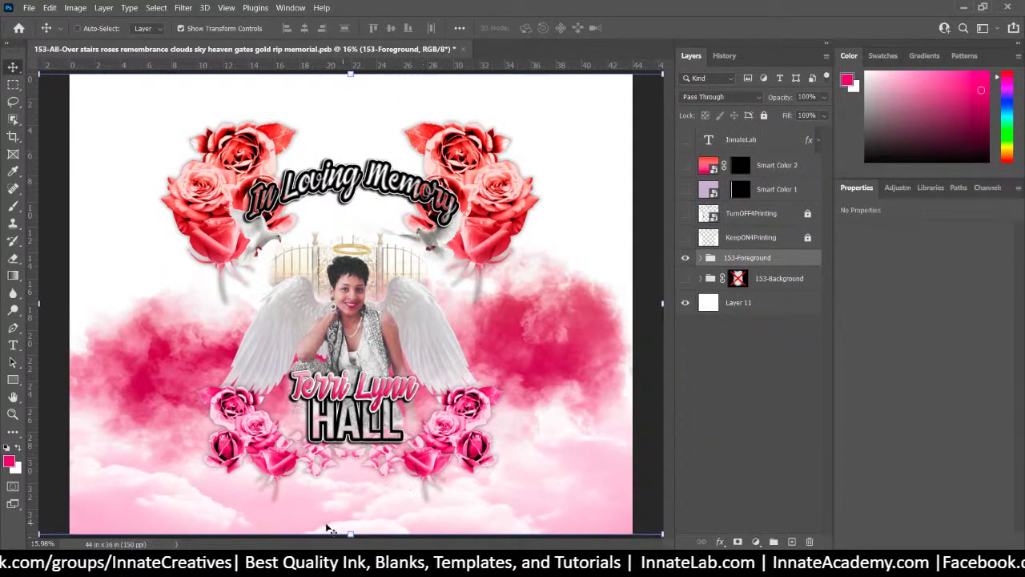
right_click(738, 259)
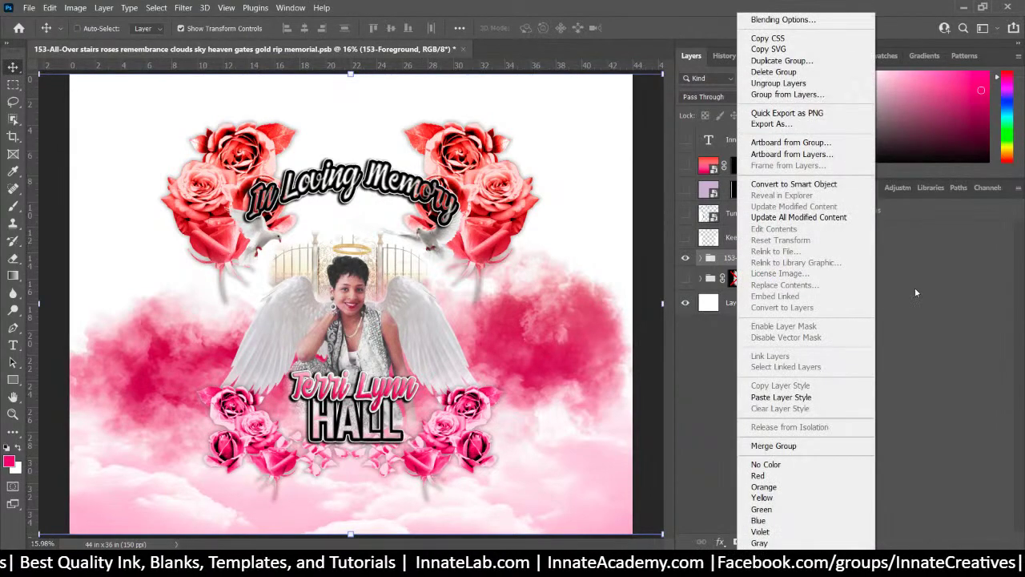
left_click(793, 113)
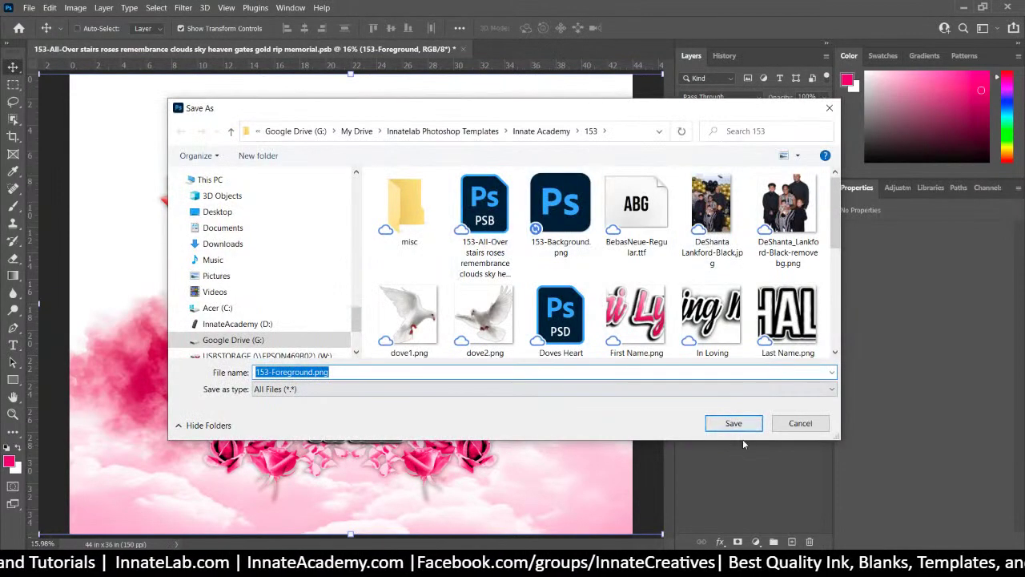
left_click(729, 422)
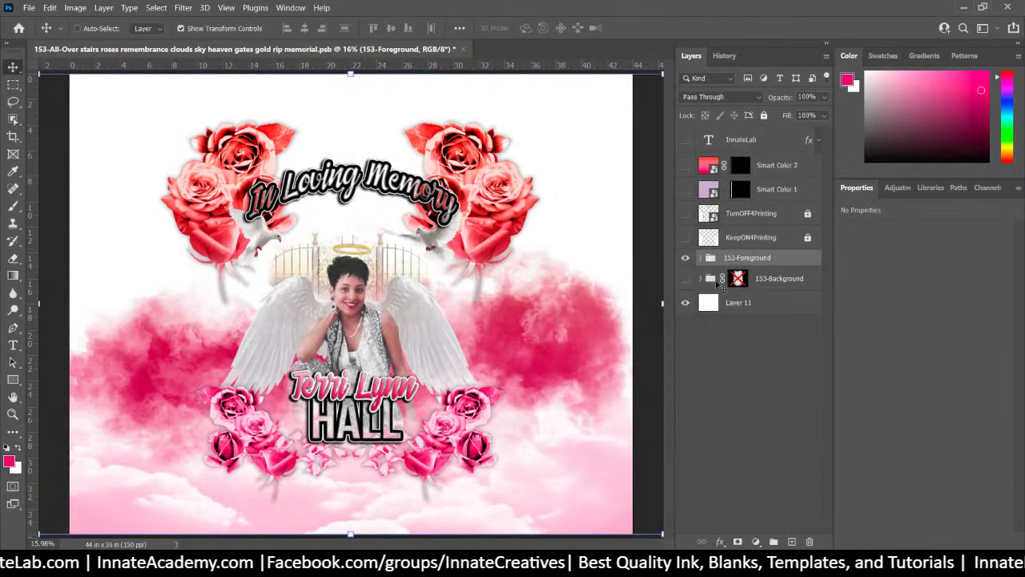
left_click(701, 258)
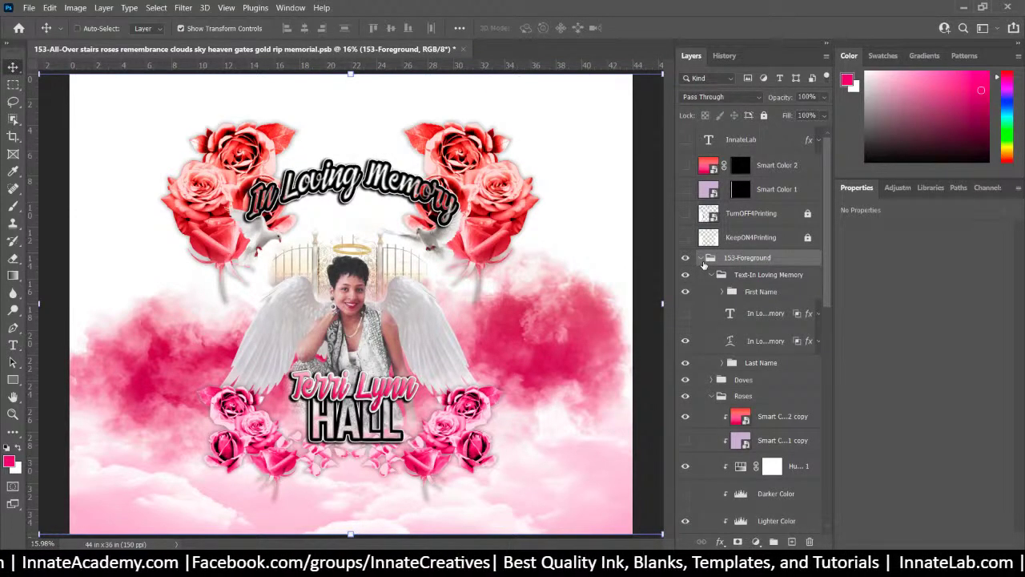
scroll(722, 352, "down", 5)
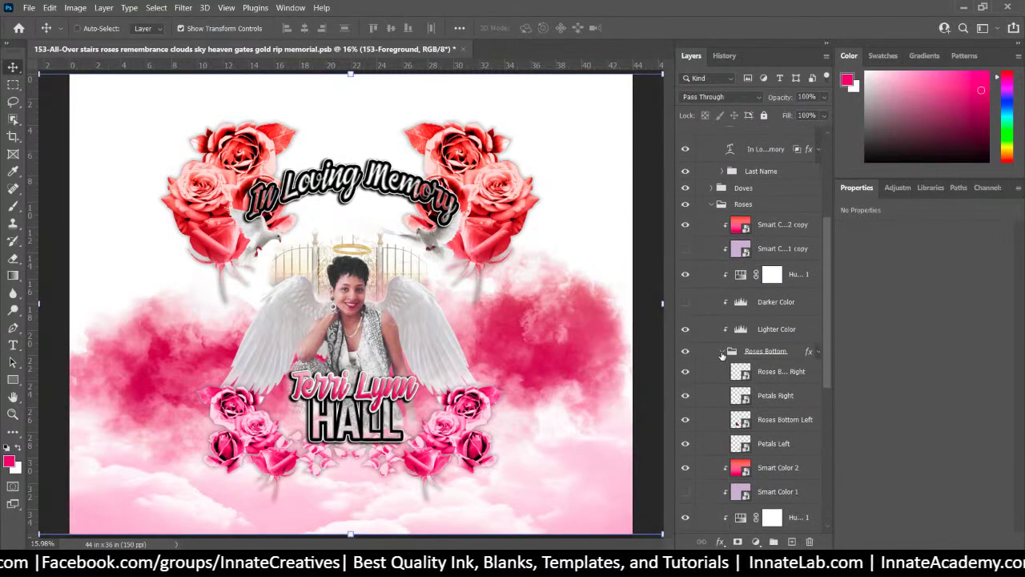
scroll(722, 355, "up", 5)
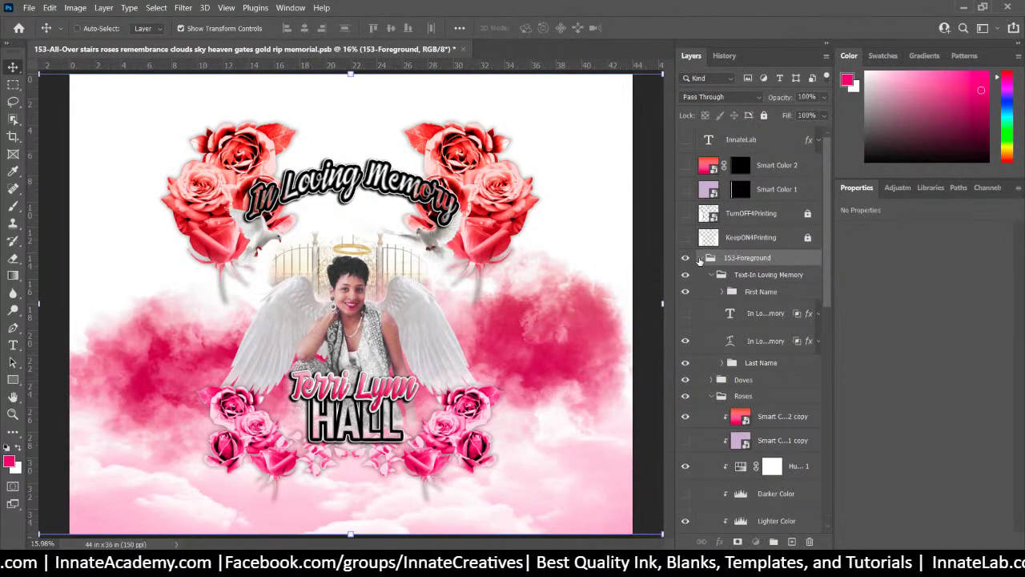
left_click(700, 258)
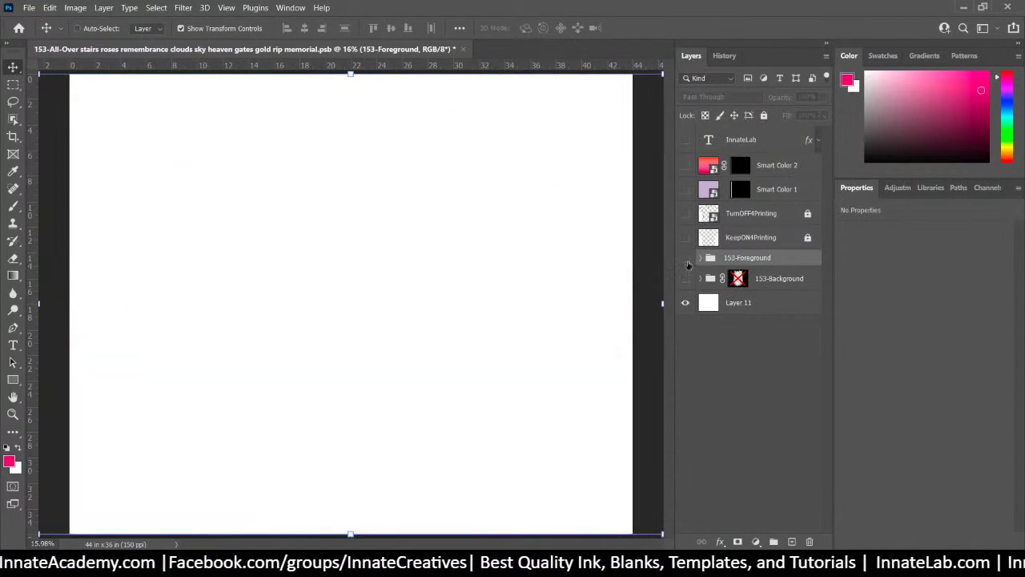
Show both 153 groups again and select them together, abandoning a Save As
left_click(684, 258)
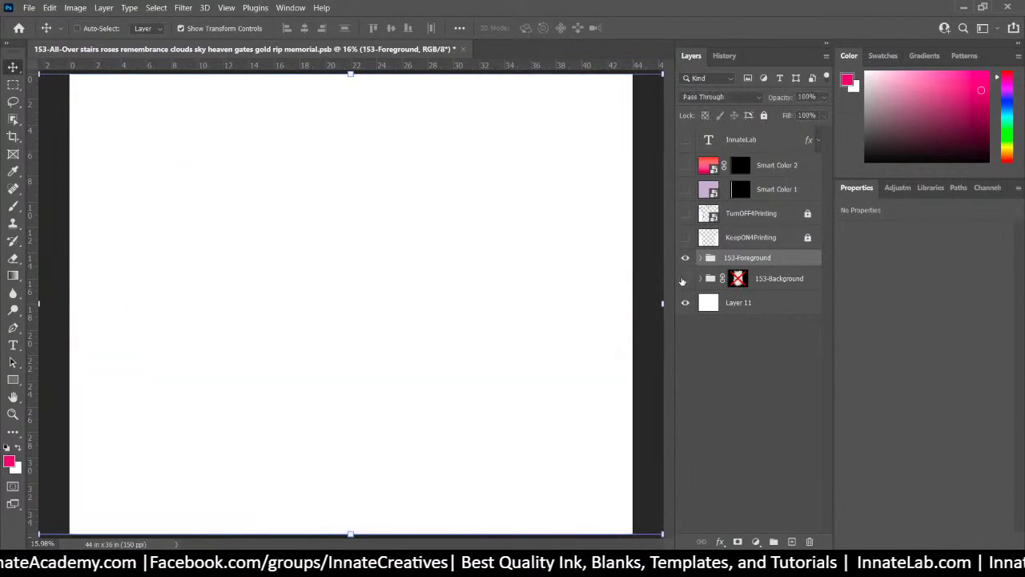
left_click(684, 278)
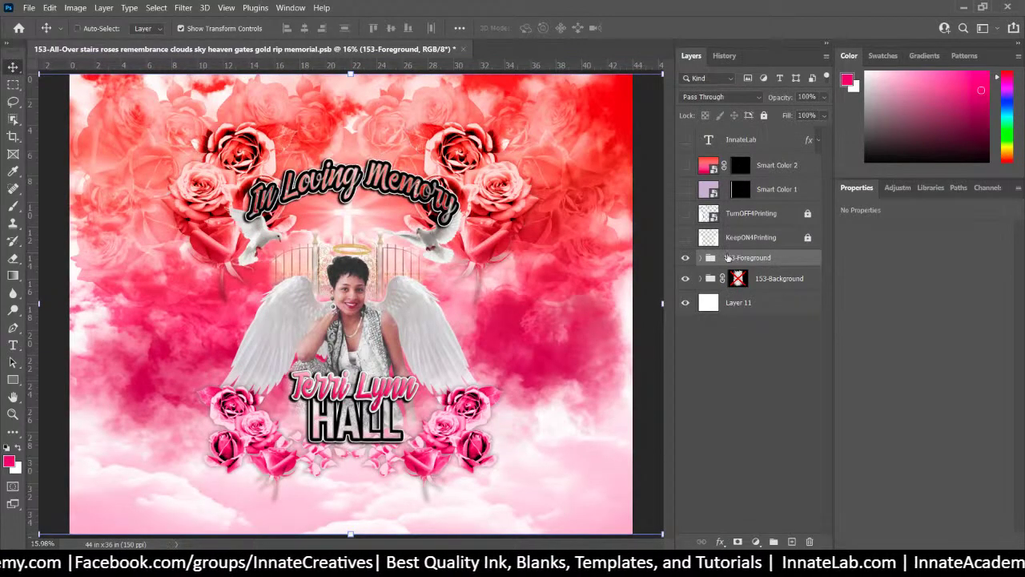
left_click(30, 8)
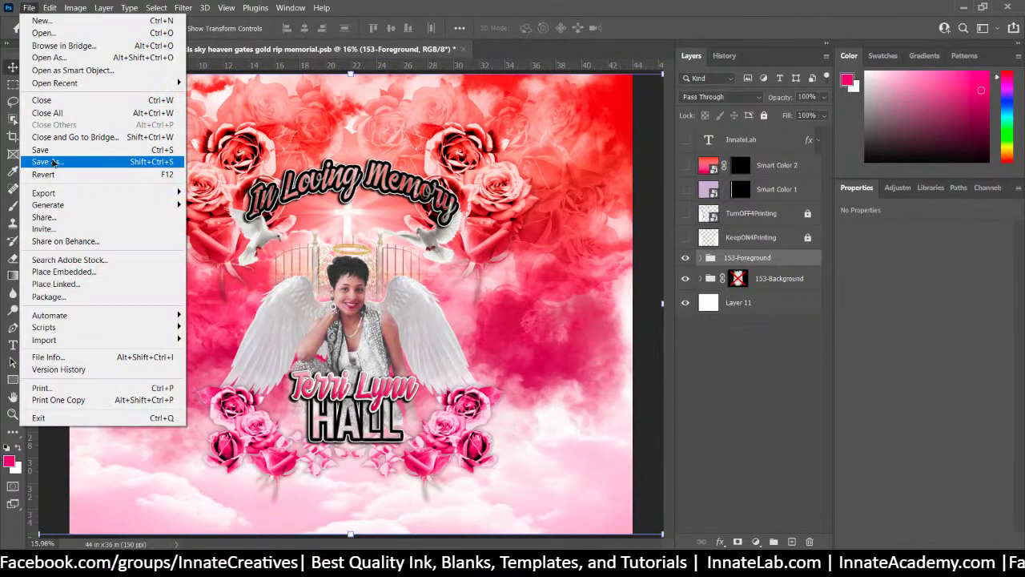
left_click(55, 162)
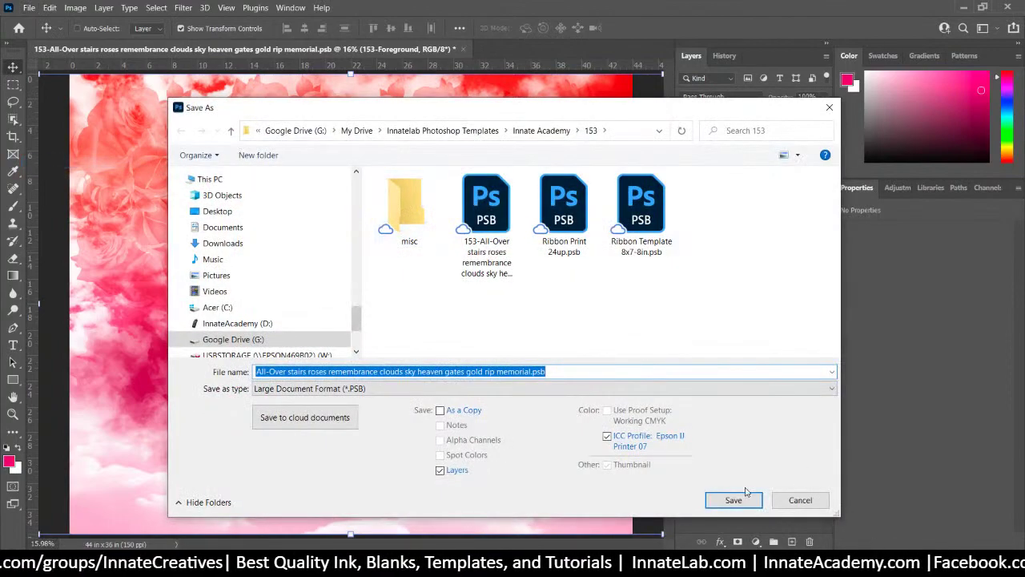
left_click(800, 500)
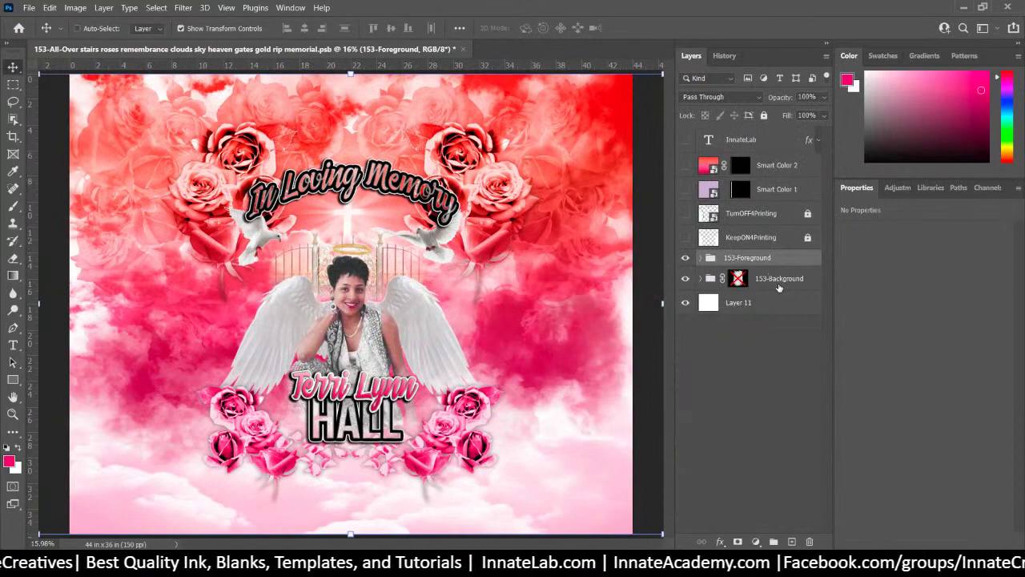
left_click(778, 279, "shift")
Group the two selected 153 groups into a new group named Art
key("ctrl+g")
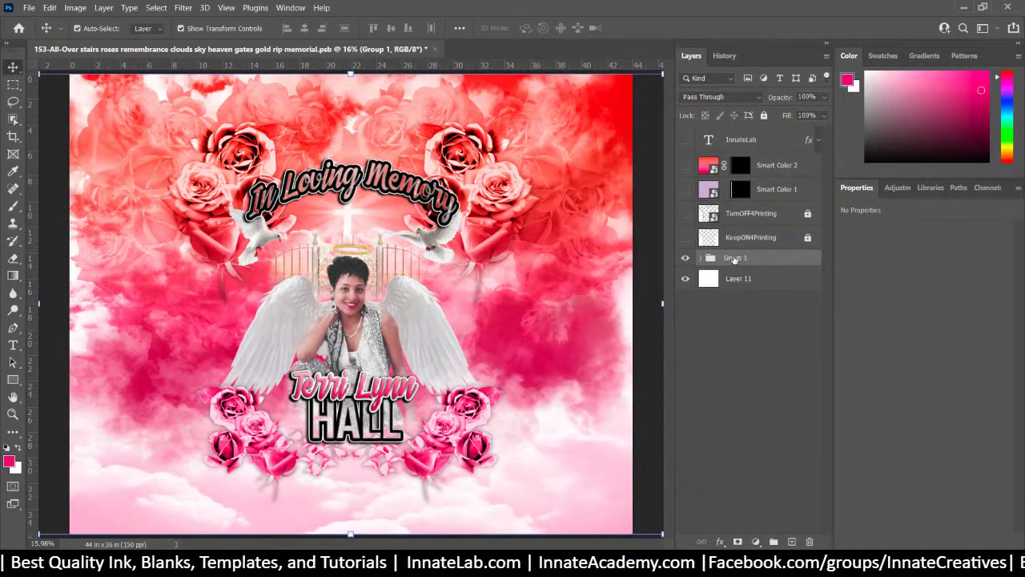
double_click(735, 258)
type("Art")
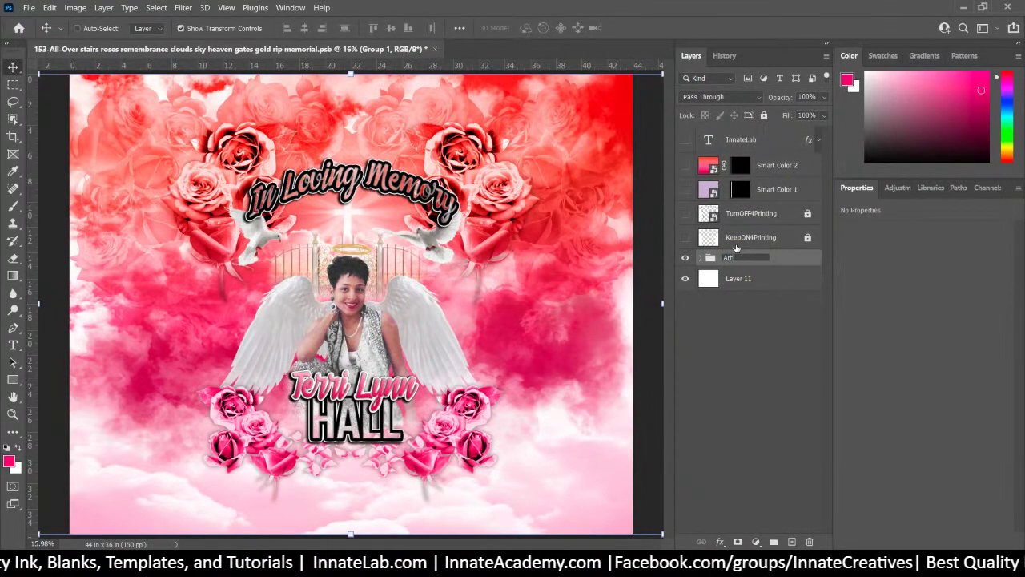
key("Return")
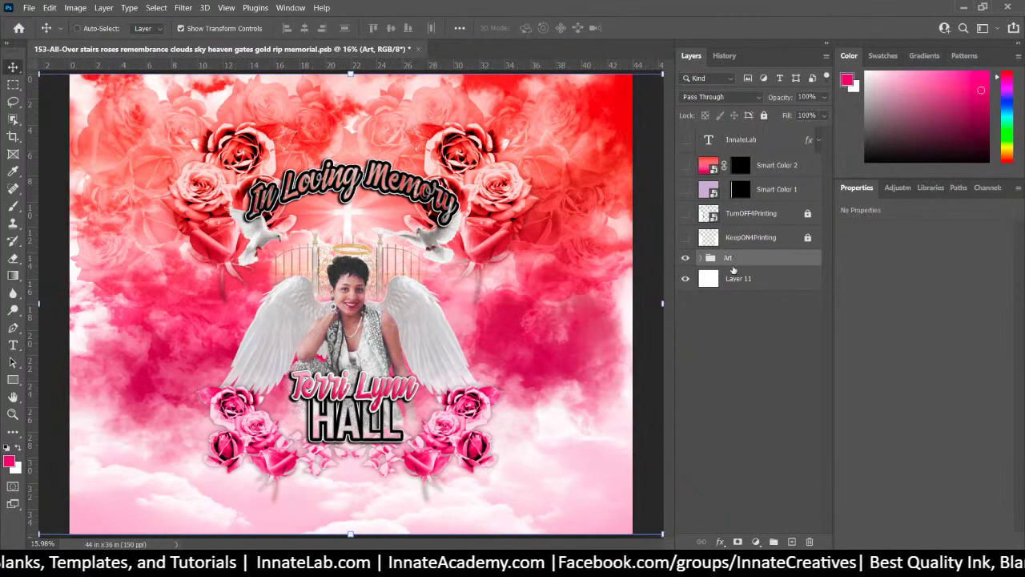
Quick Export the Art group as Art.png and bring up the 153 folder
right_click(732, 258)
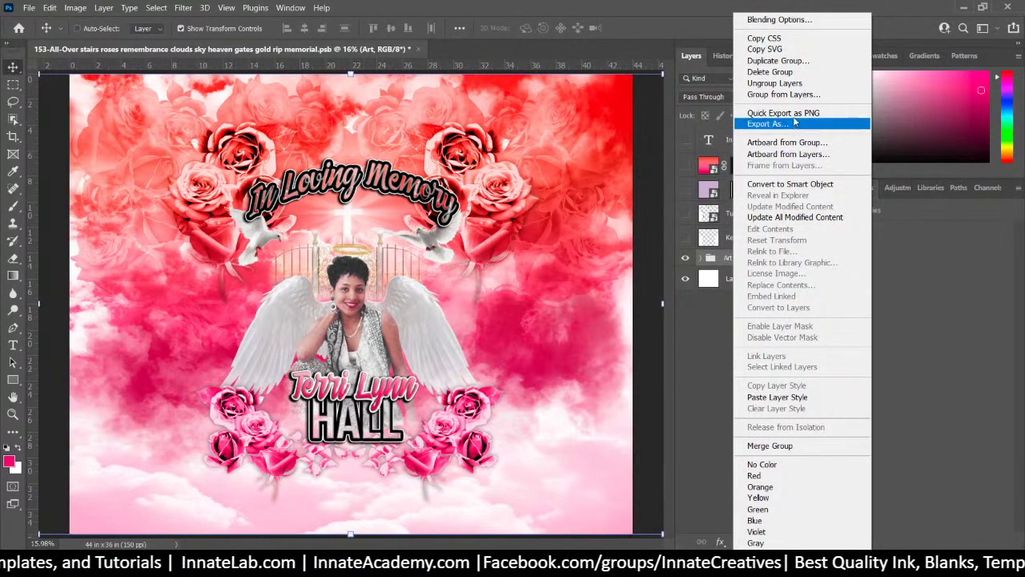
left_click(783, 112)
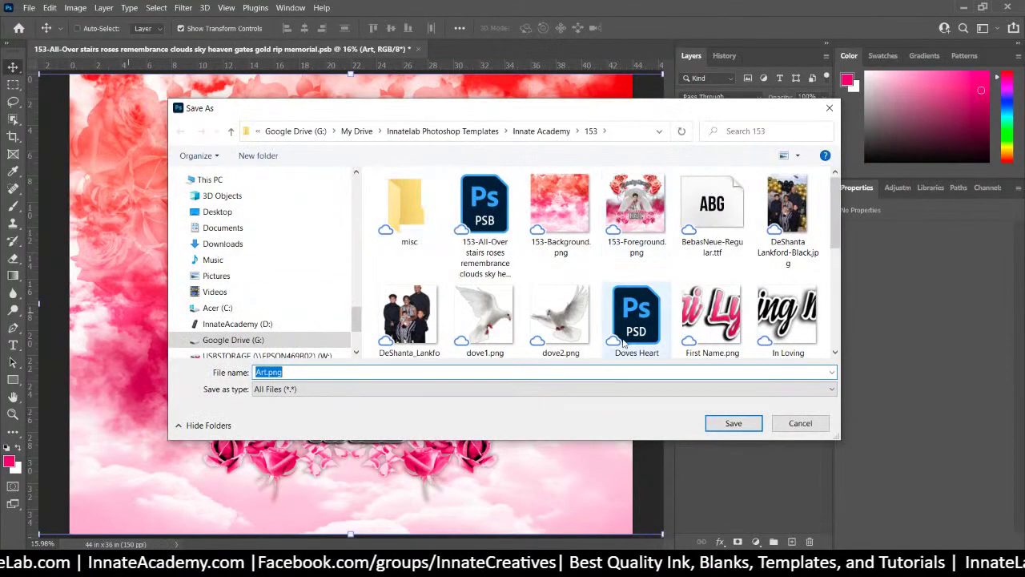
left_click(736, 428)
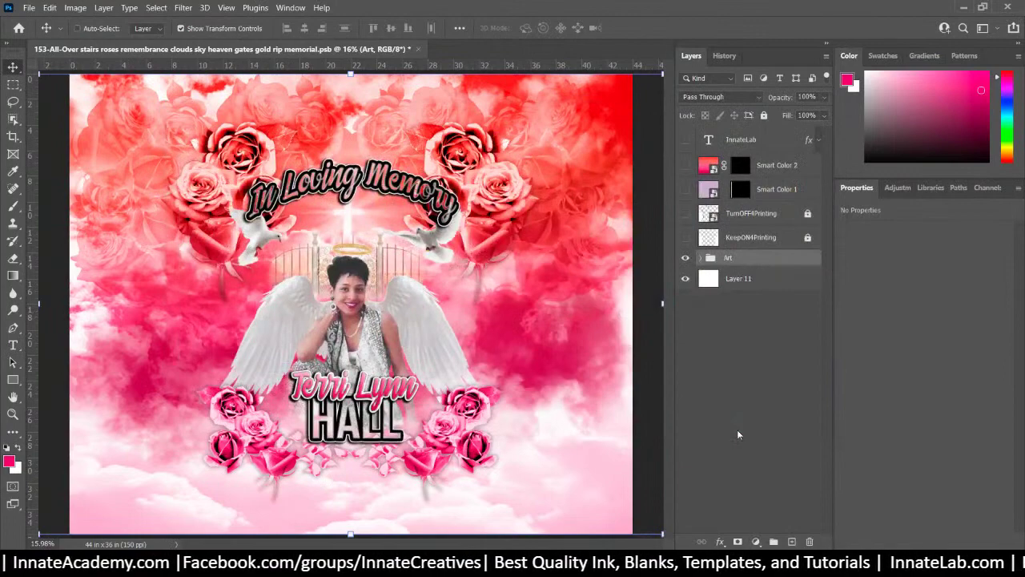
mouse_move(442, 565)
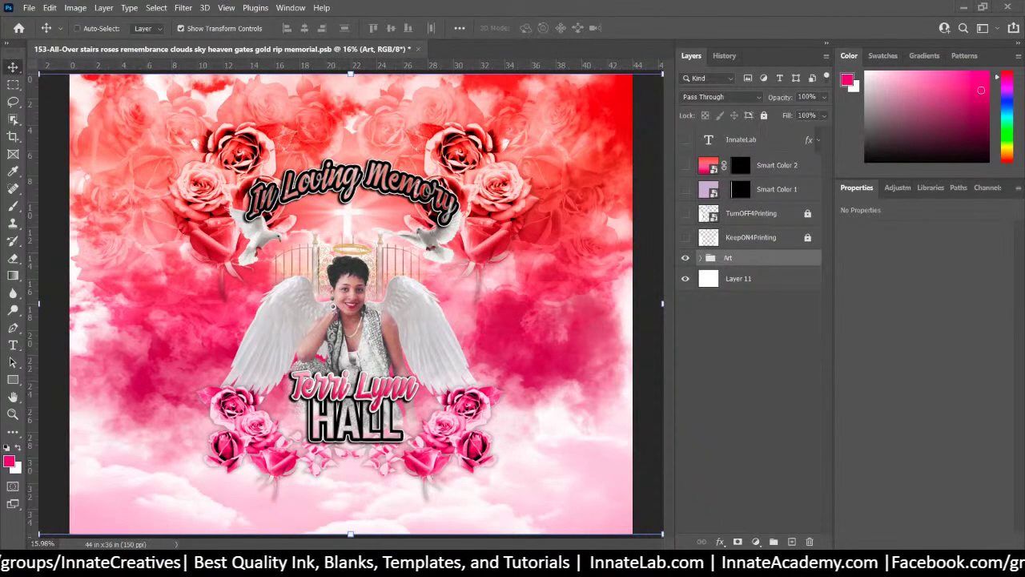
left_click(442, 565)
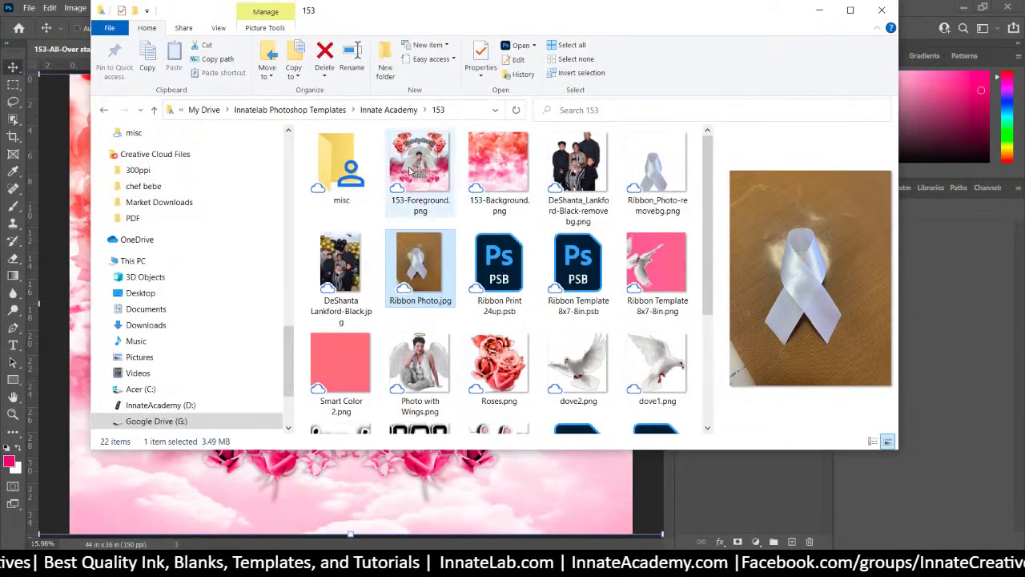
Maximize the folder window and preview 153-Foreground, 153-Background, Art, Roses and the name images
left_click(412, 170)
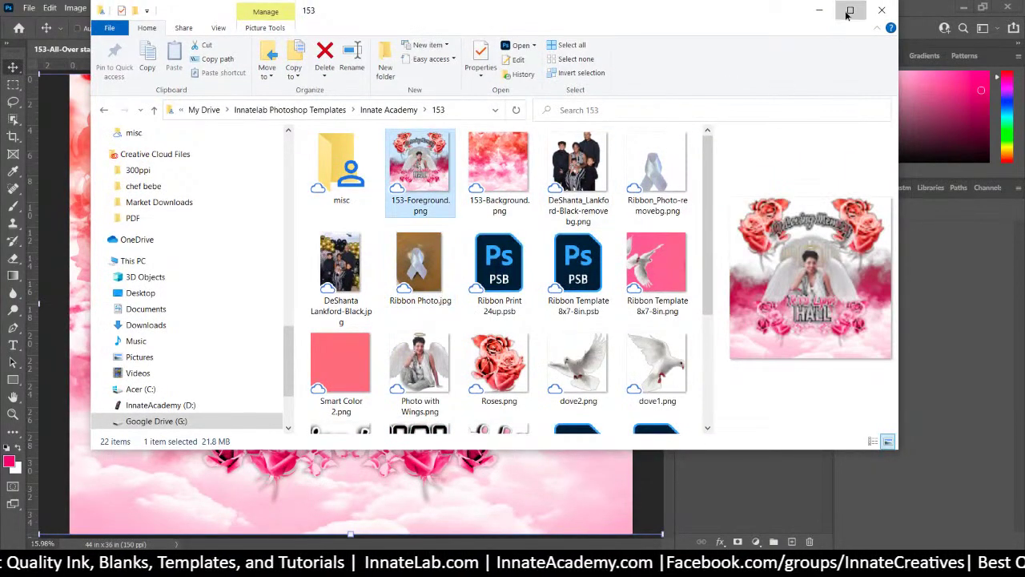
left_click(850, 10)
left_click(403, 170)
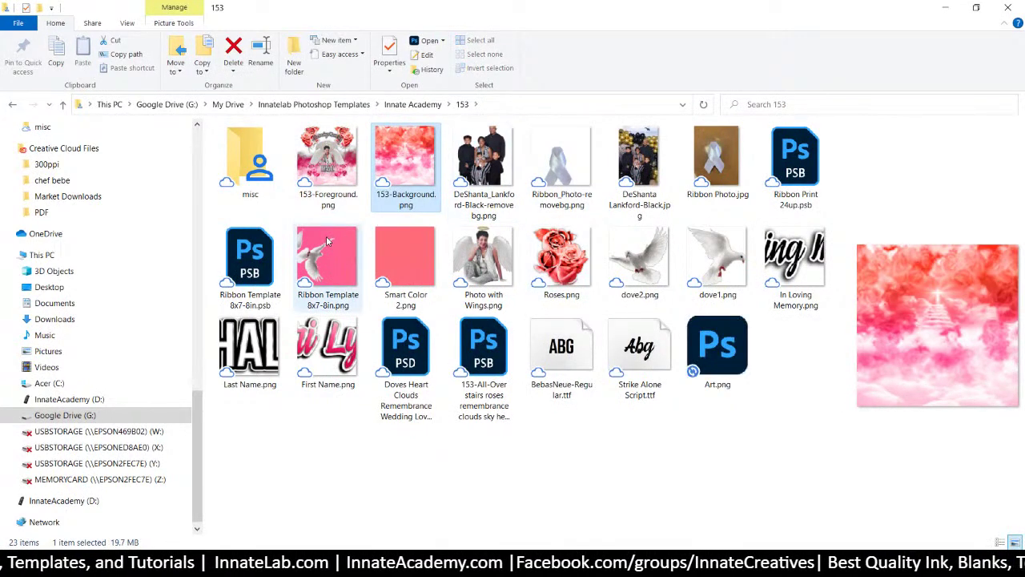
left_click(342, 165)
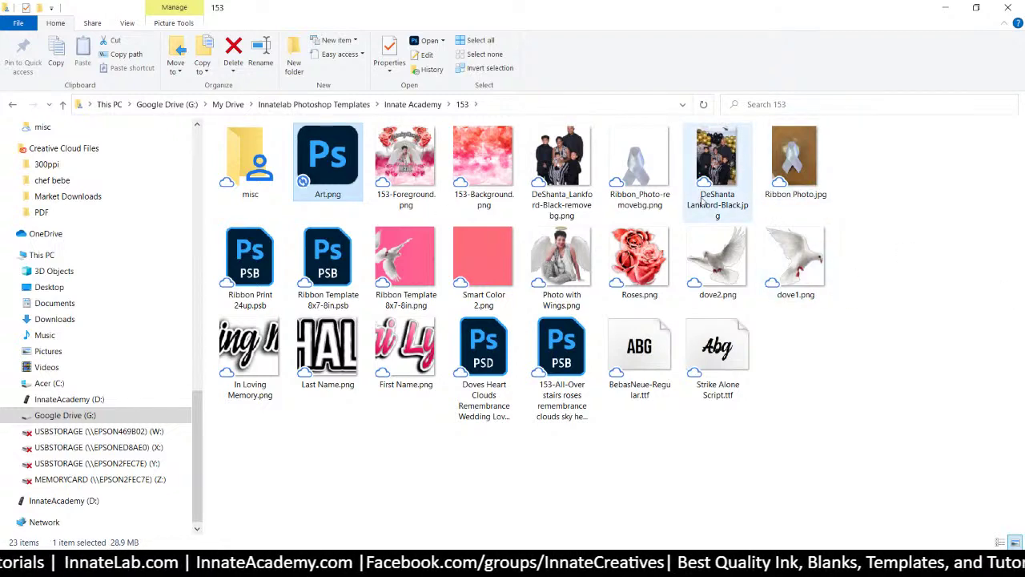
left_click(648, 265)
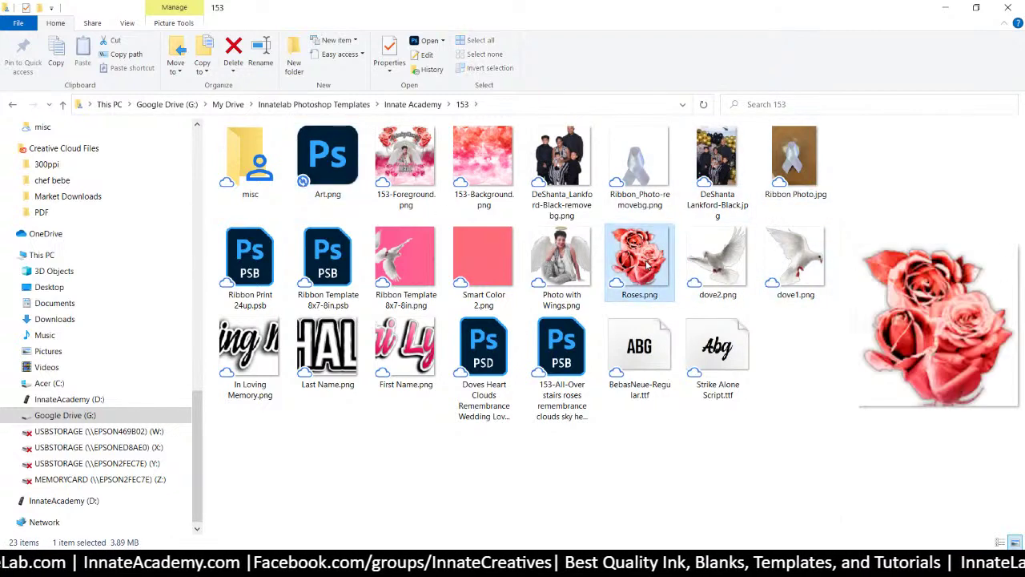
left_click(330, 346)
left_click(408, 356)
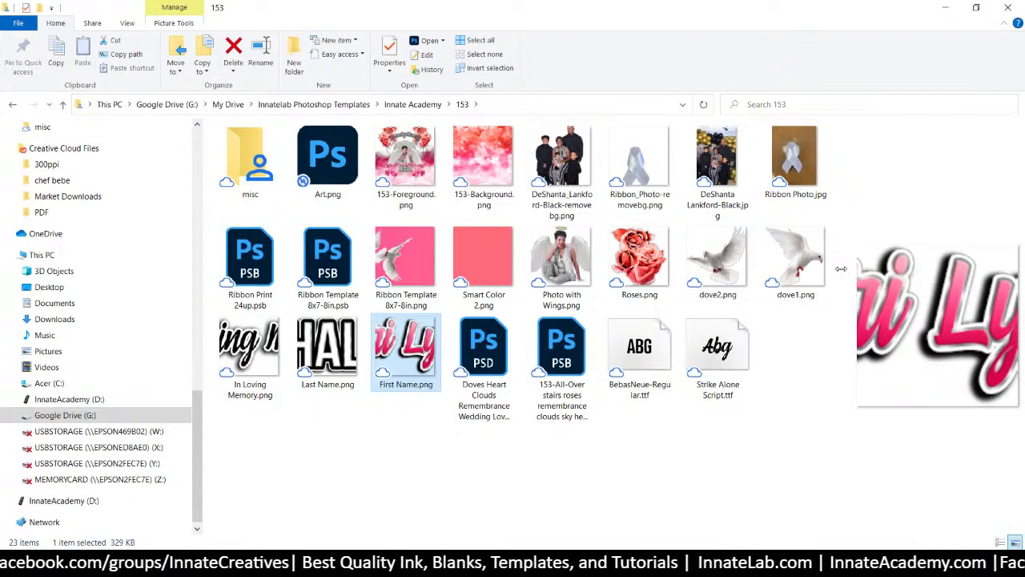
Widen the preview pane, preview dove1 and First Name, then bring up the folder's context menu
left_click_drag(851, 272, 784, 272)
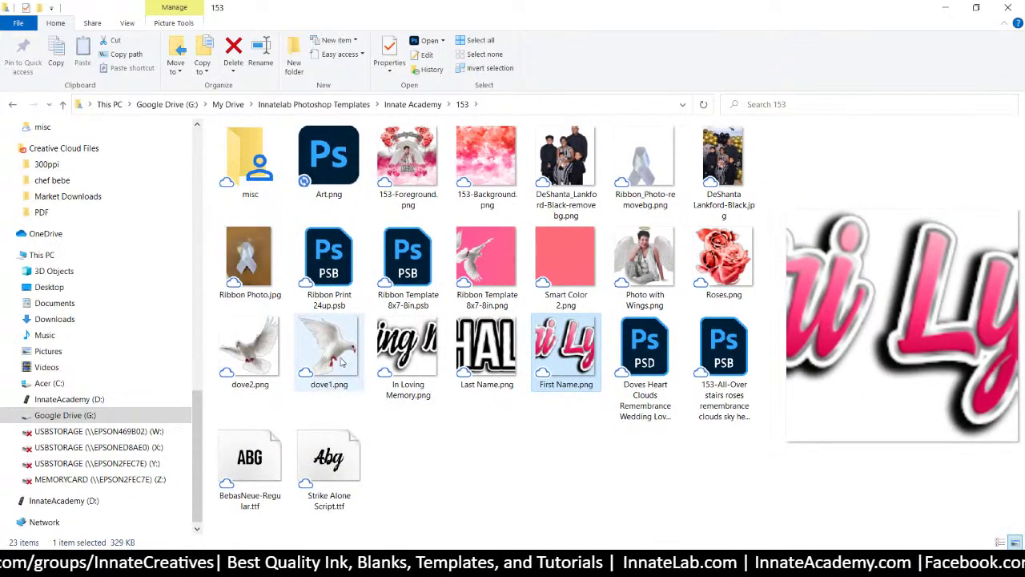
left_click(343, 360)
left_click(573, 379)
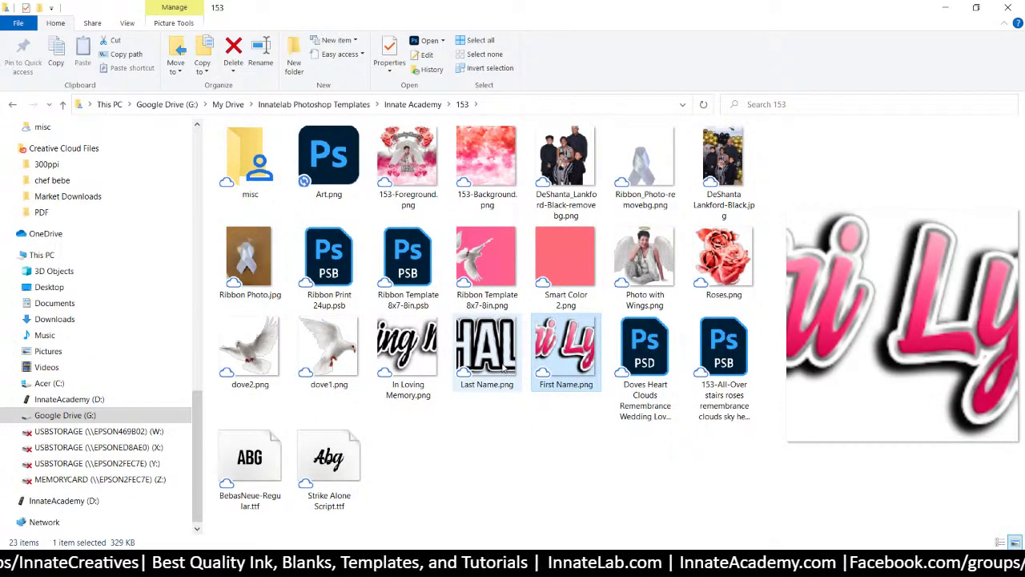
left_click(524, 432)
right_click(524, 426)
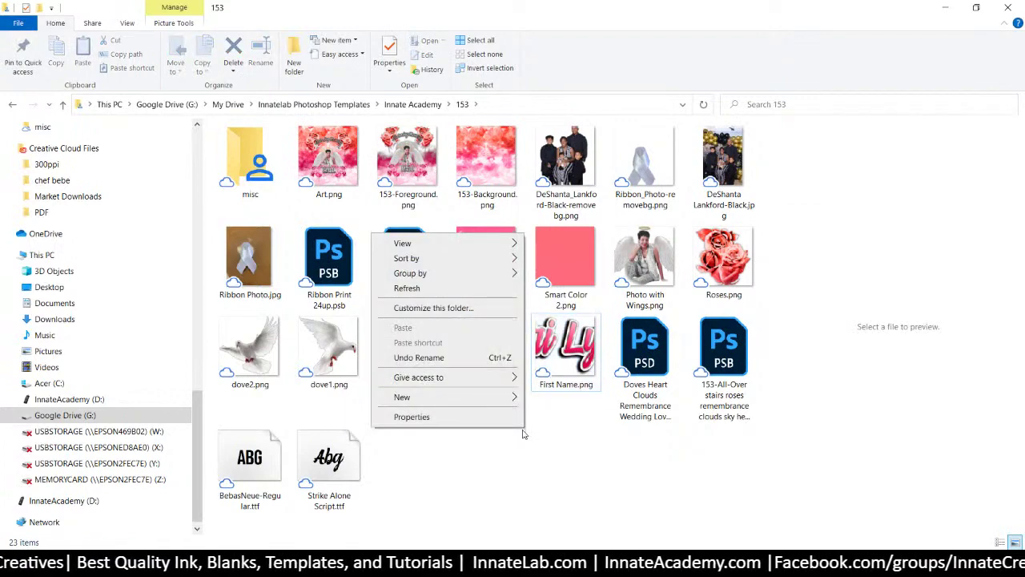
Create a new folder named 1 and move the Doves Heart PSD into misc
mouse_move(505, 396)
left_click(562, 201)
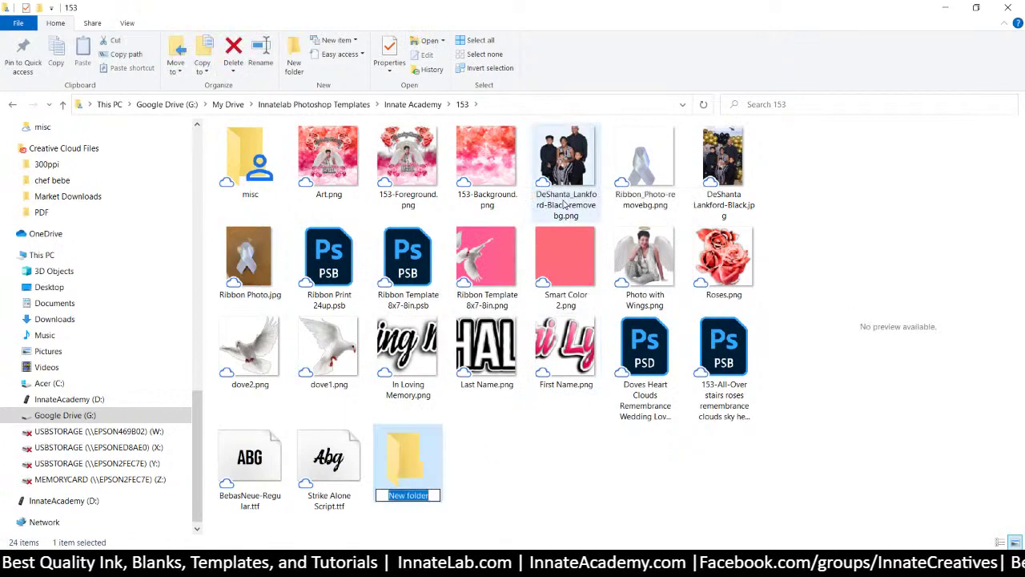
type("1")
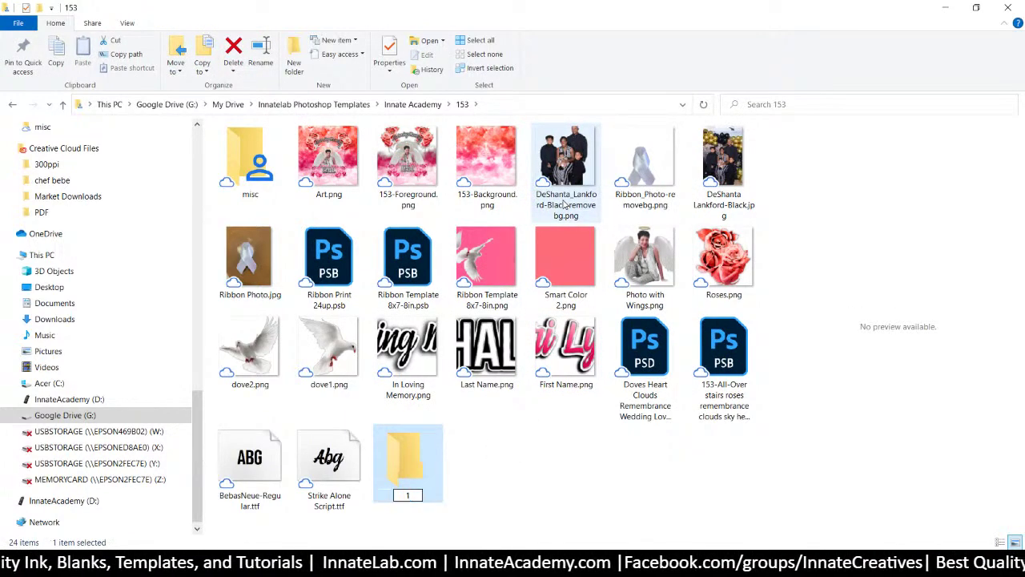
key("Return")
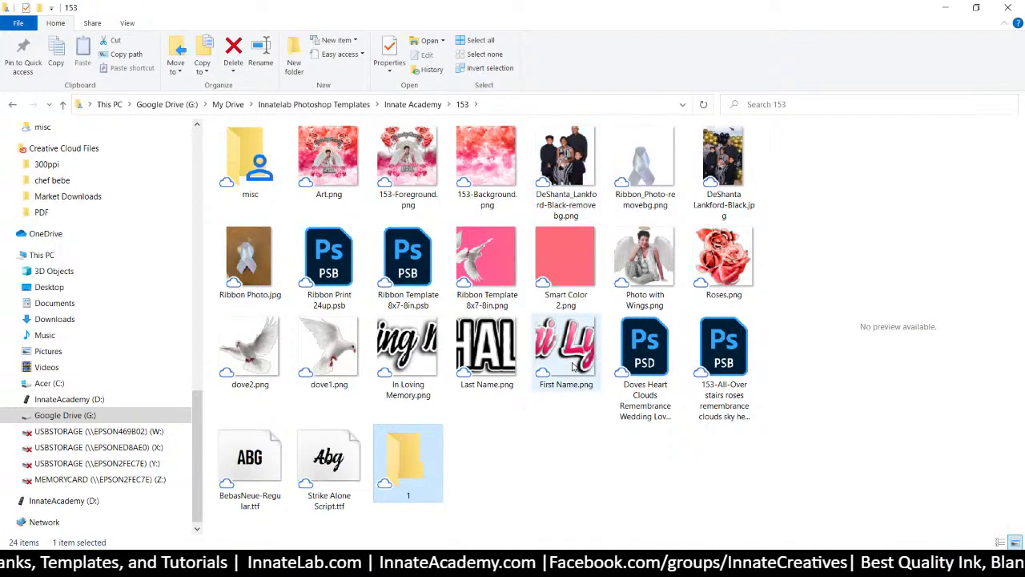
left_click(573, 366)
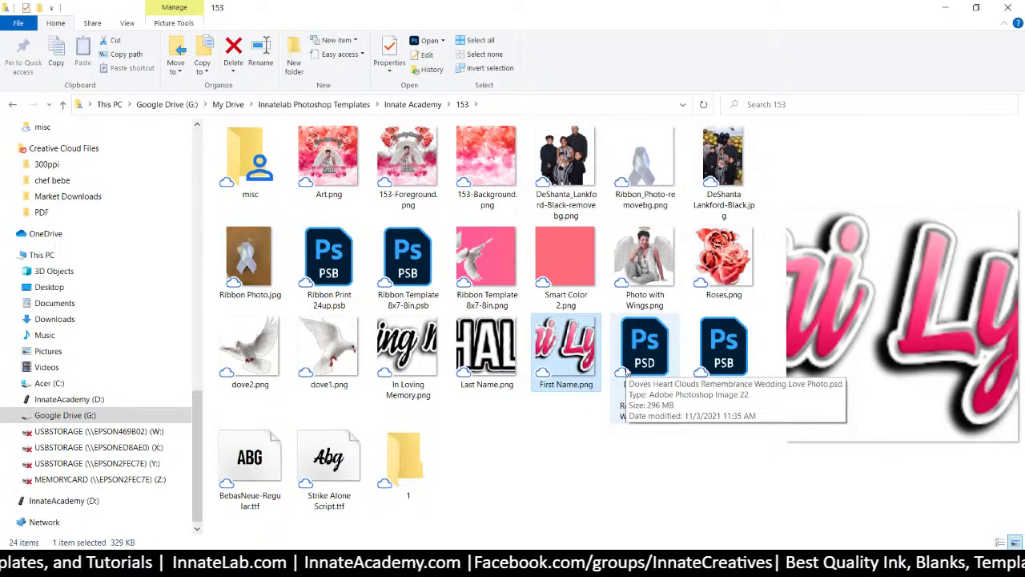
left_click_drag(638, 363, 232, 164)
Move the eleven design images, including Art.png, Roses.png and the name and dove PNGs, into folder 1
left_click(328, 160)
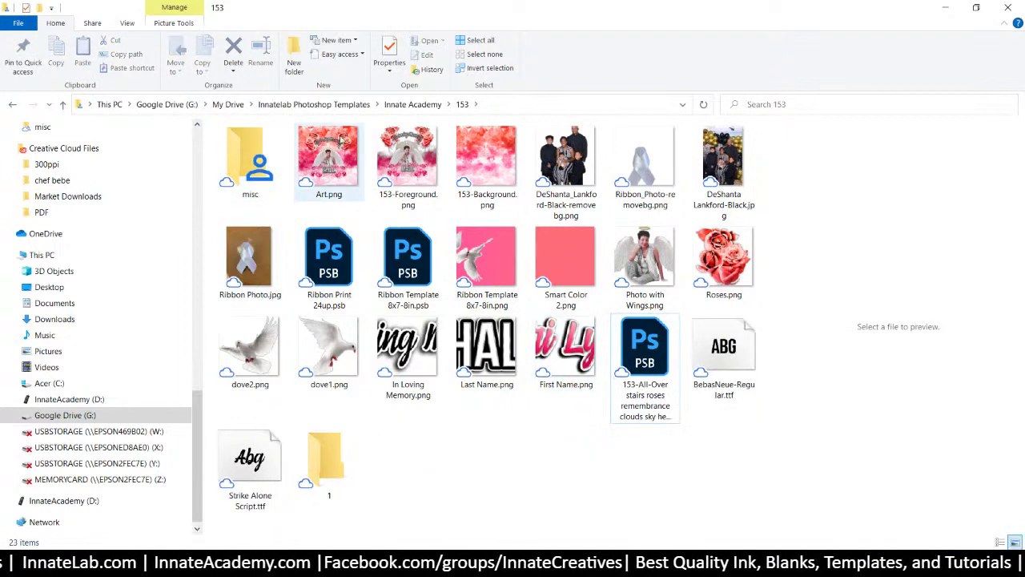
left_click(409, 170, "ctrl")
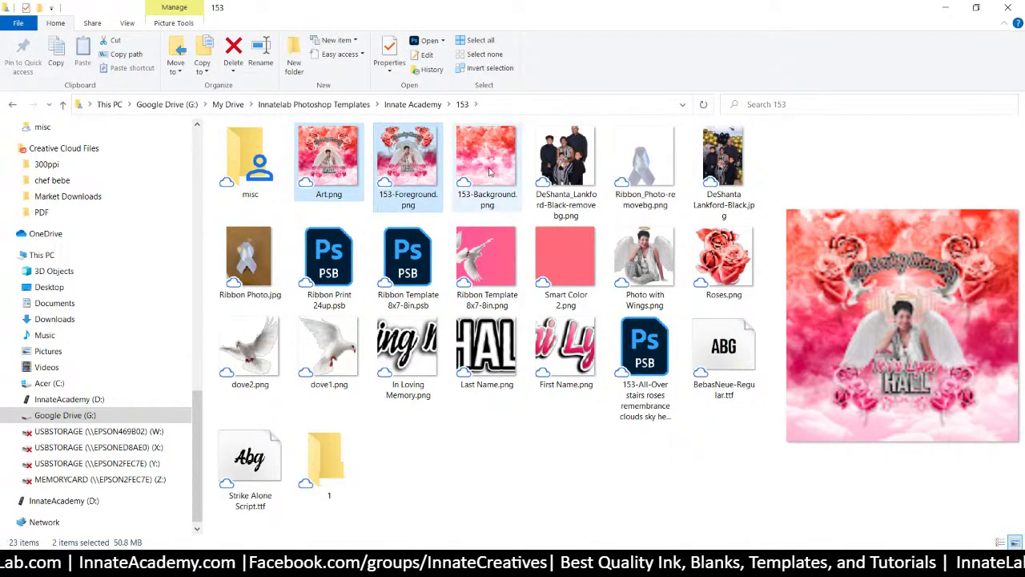
left_click(498, 170, "ctrl")
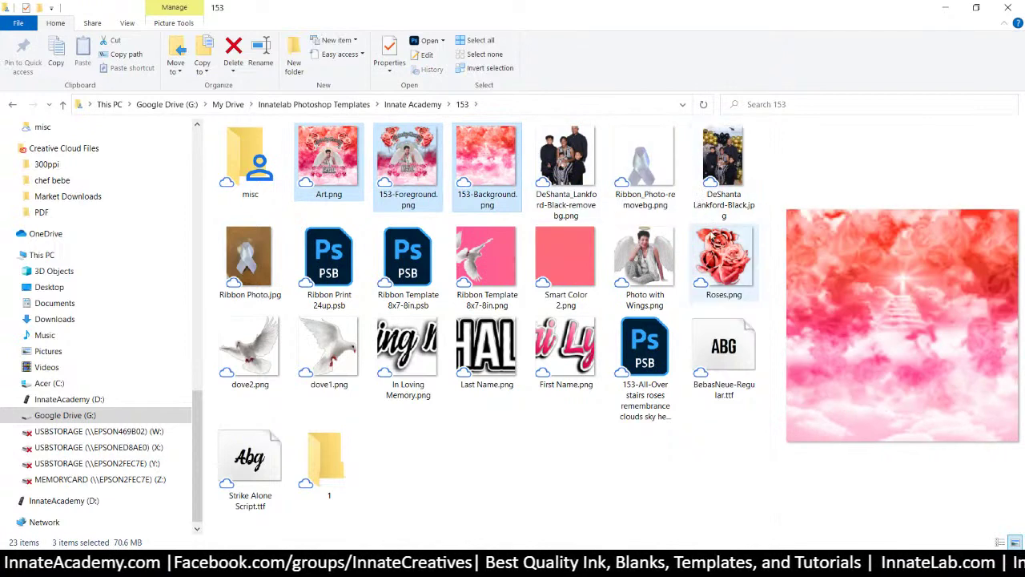
left_click(721, 256, "ctrl")
left_click(560, 265, "ctrl")
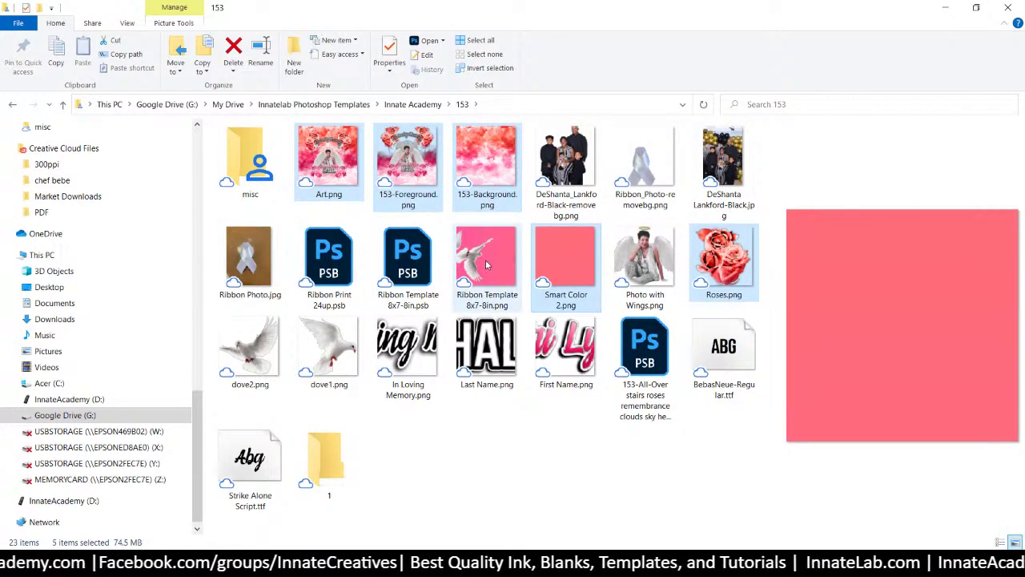
left_click(486, 264, "ctrl")
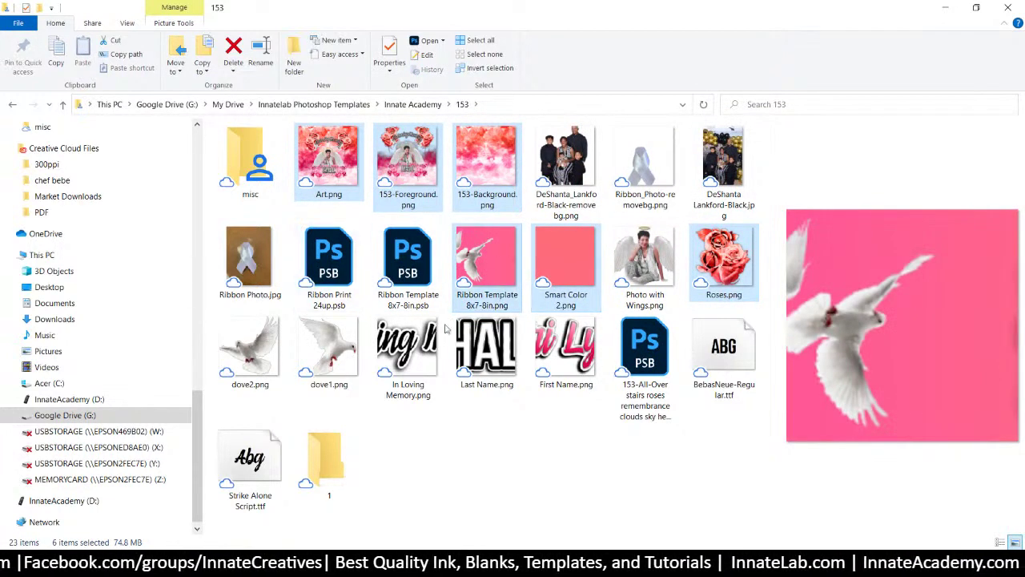
left_click(566, 353, "ctrl")
left_click(492, 352, "ctrl")
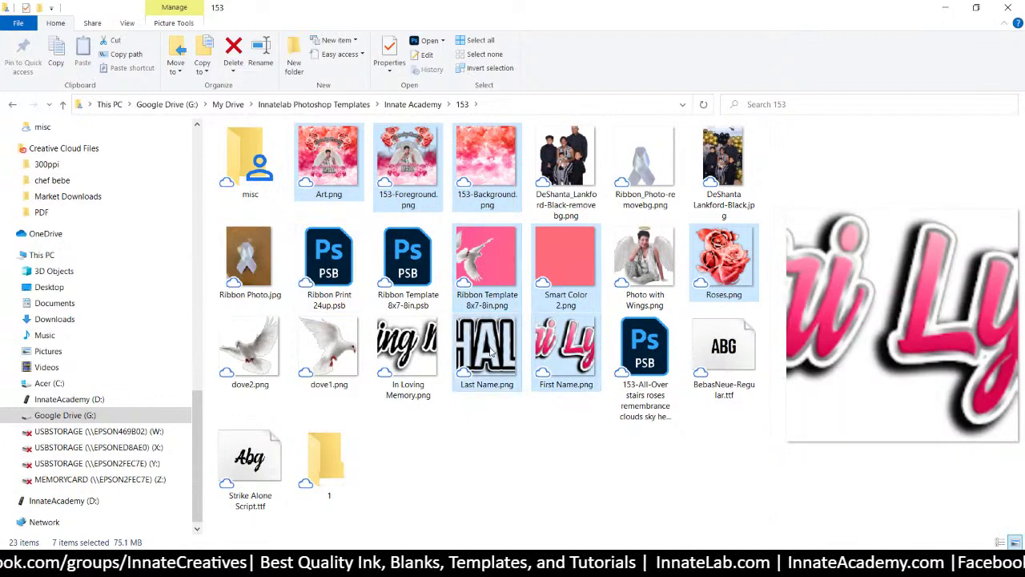
left_click(408, 356, "ctrl")
left_click(334, 358, "ctrl")
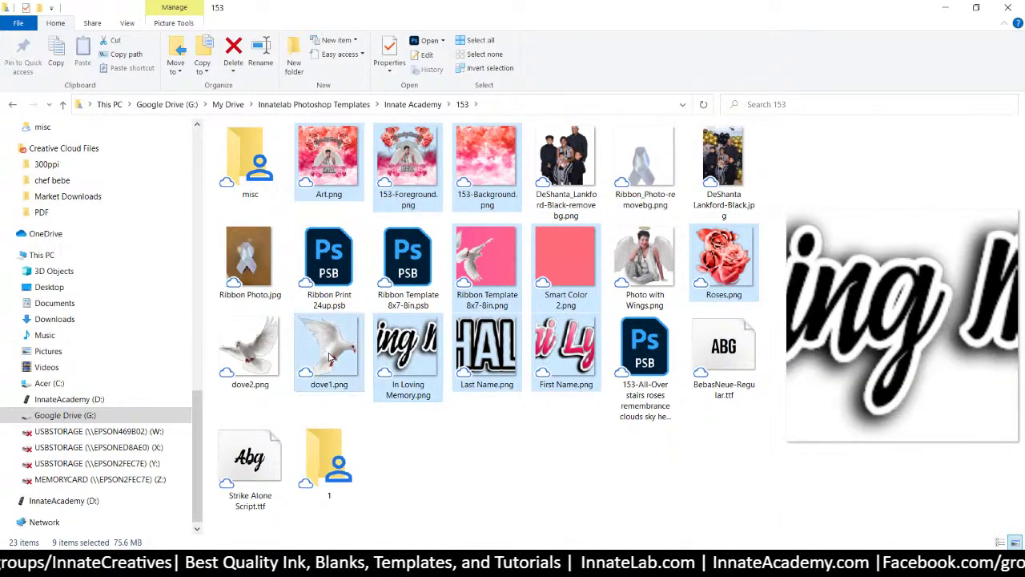
left_click(264, 358, "ctrl")
left_click(266, 358, "ctrl")
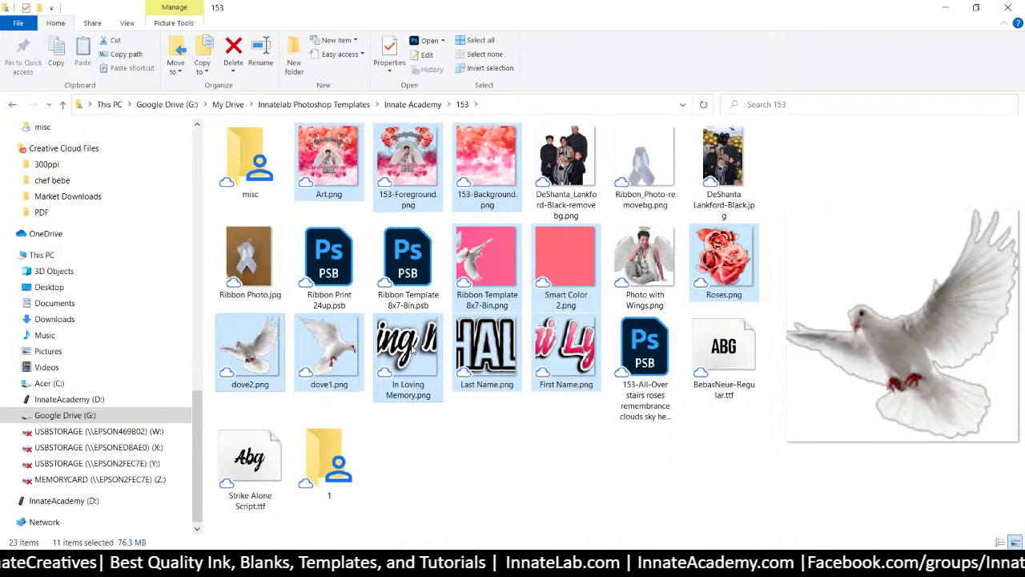
left_click_drag(417, 350, 336, 454)
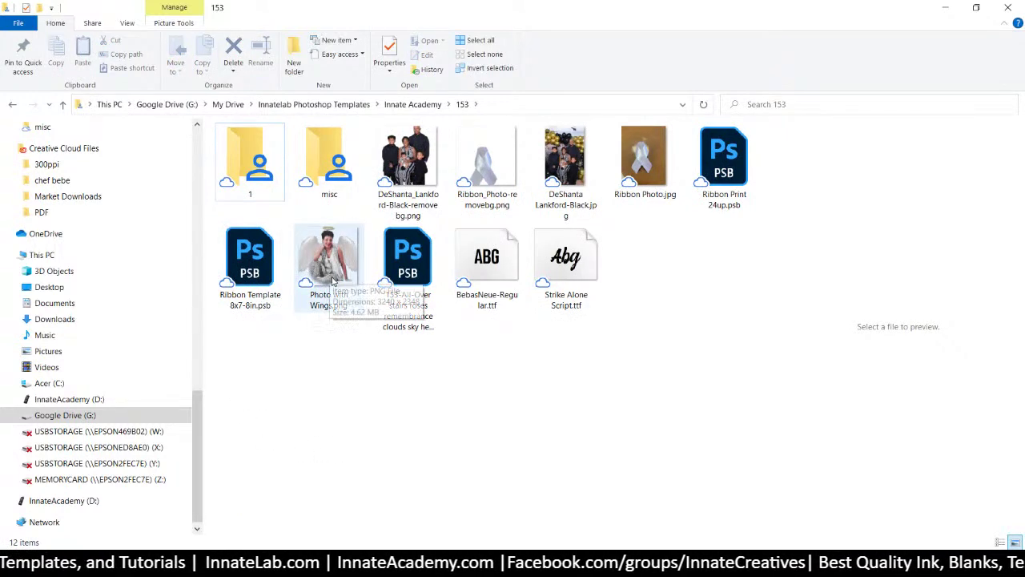
Move Ribbon Photo.jpg and Photo with Wings.png into folder 1 and the family photo into misc
left_click(644, 156)
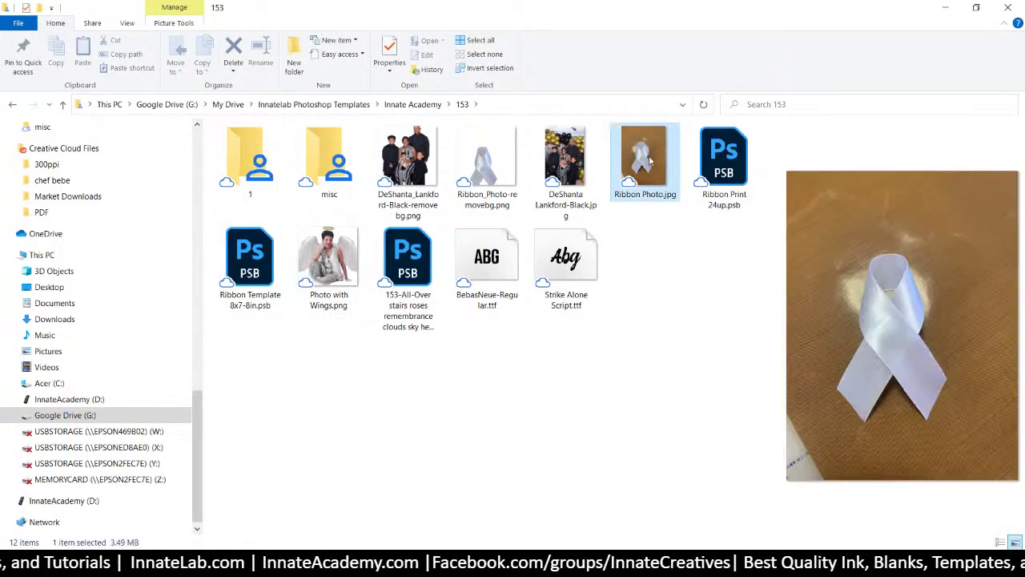
left_click_drag(644, 156, 250, 177)
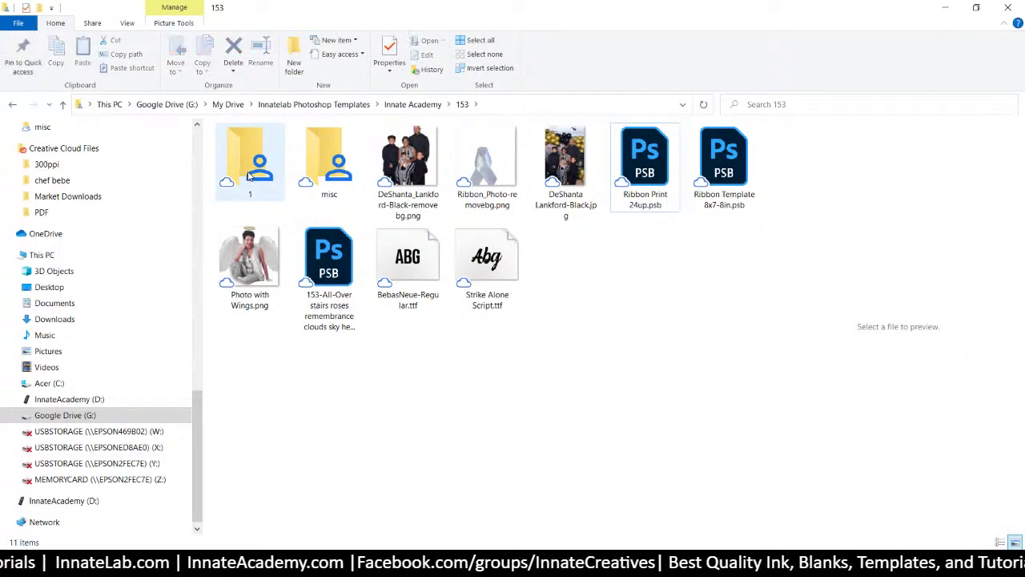
left_click(578, 164)
left_click_drag(368, 166, 327, 178)
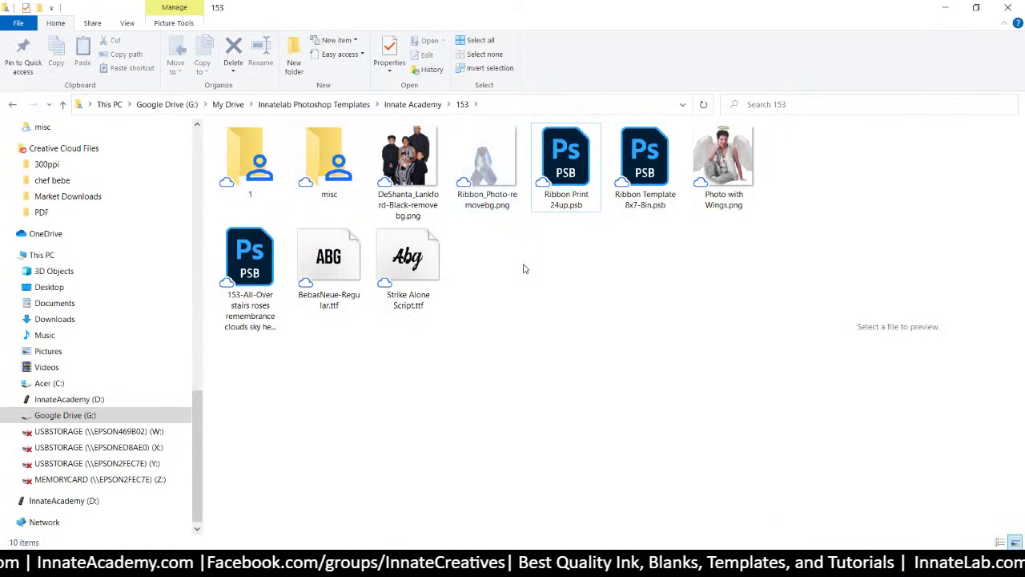
left_click_drag(725, 164, 246, 178)
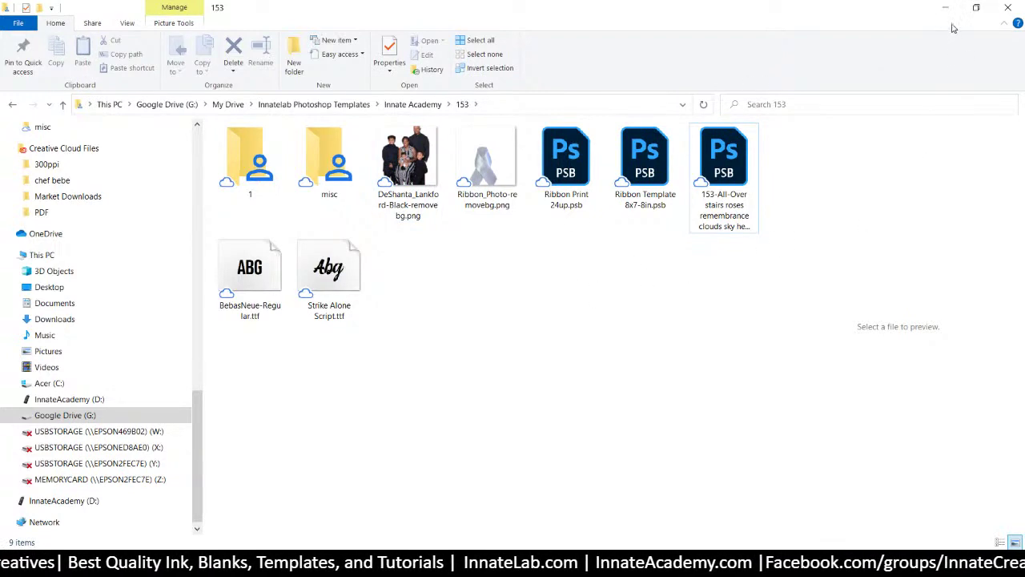
Back in Photoshop, expand the Art group and turn on Smart Color 2 and Smart Color 1
left_click(945, 9)
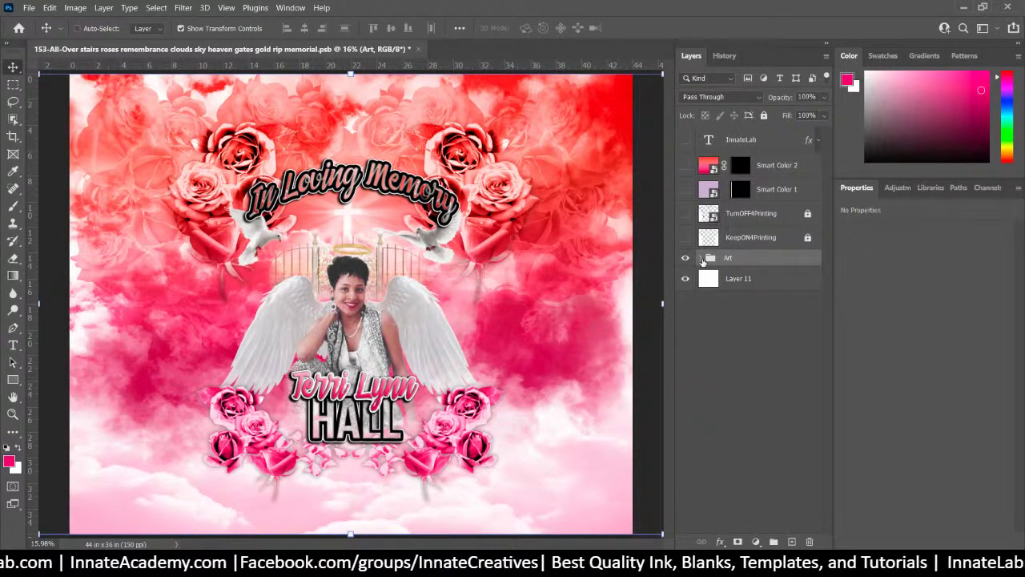
left_click(702, 259)
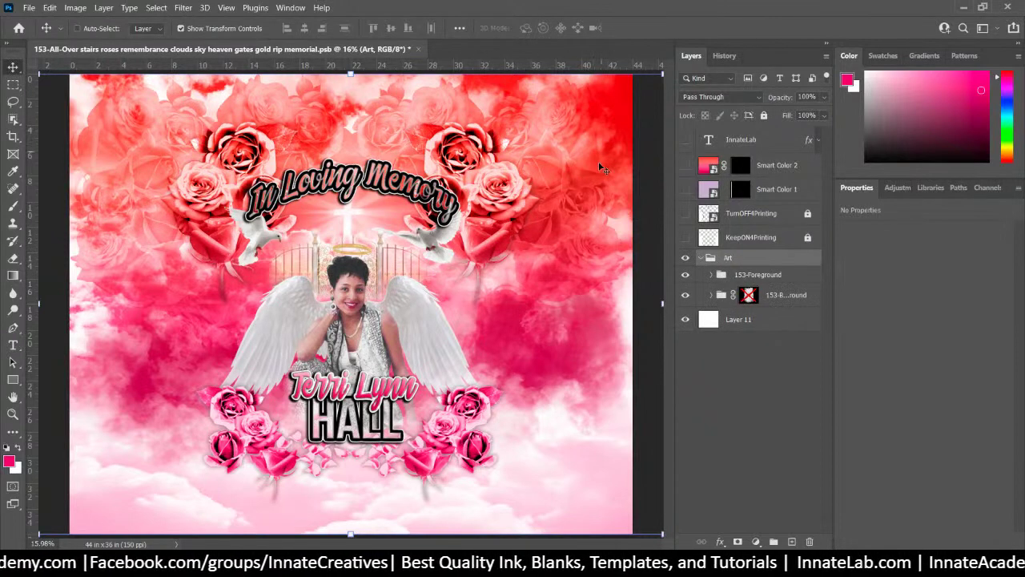
left_click(712, 169)
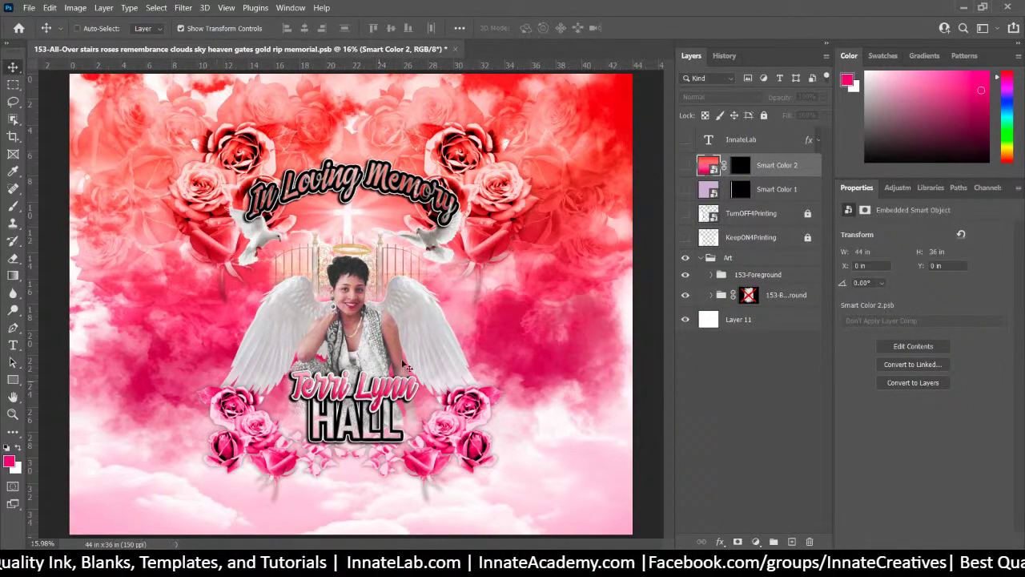
left_click(686, 166)
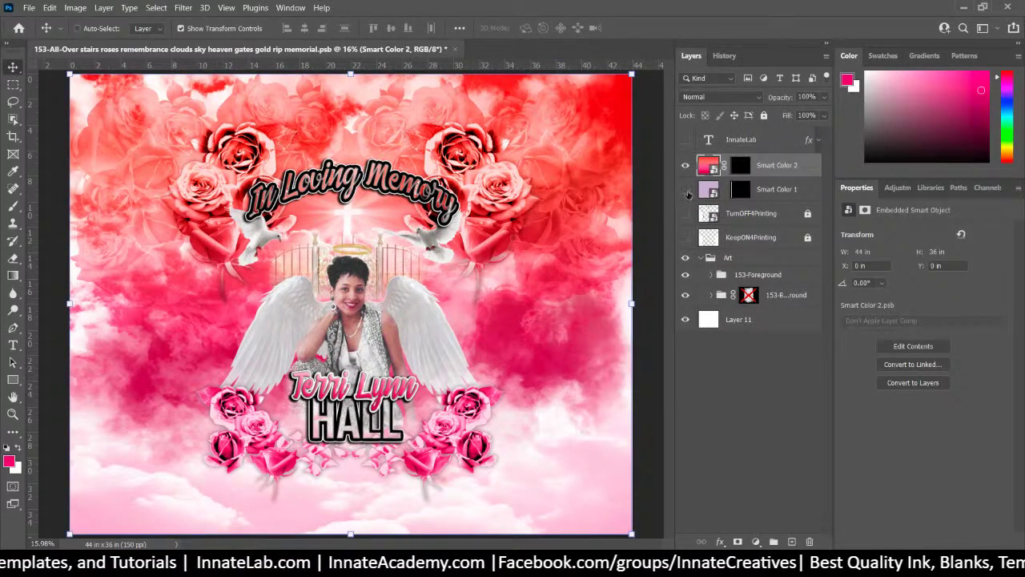
left_click(686, 191)
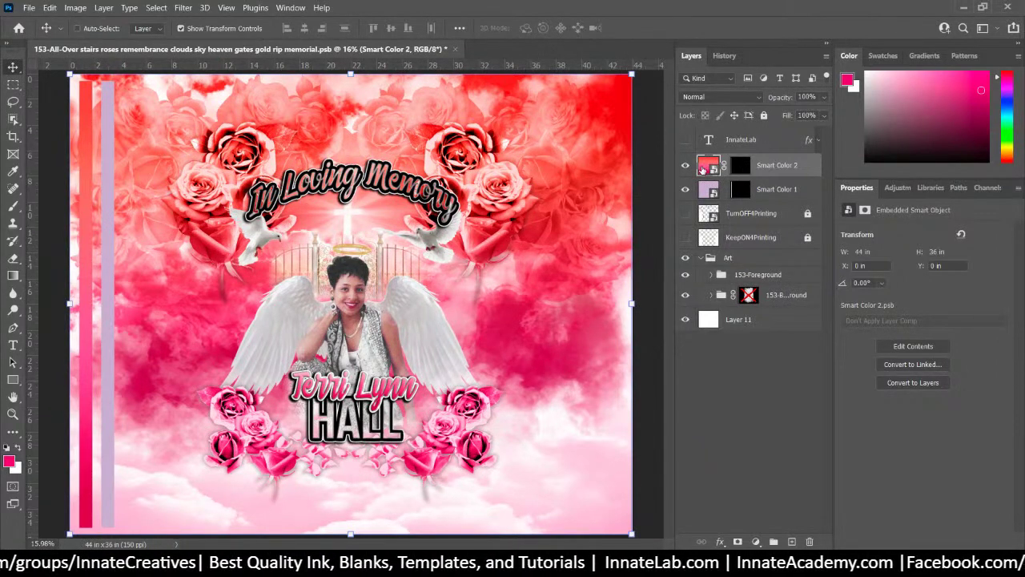
Open the Smart Color 2 smart object and drag the family photo in from the misc folder
double_click(705, 166)
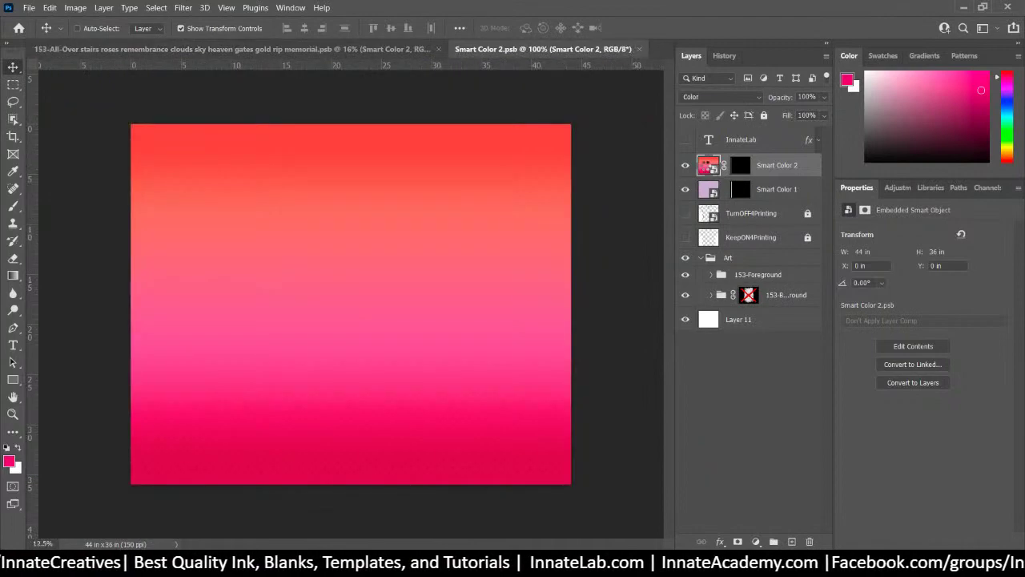
right_click(705, 166)
left_click(754, 403)
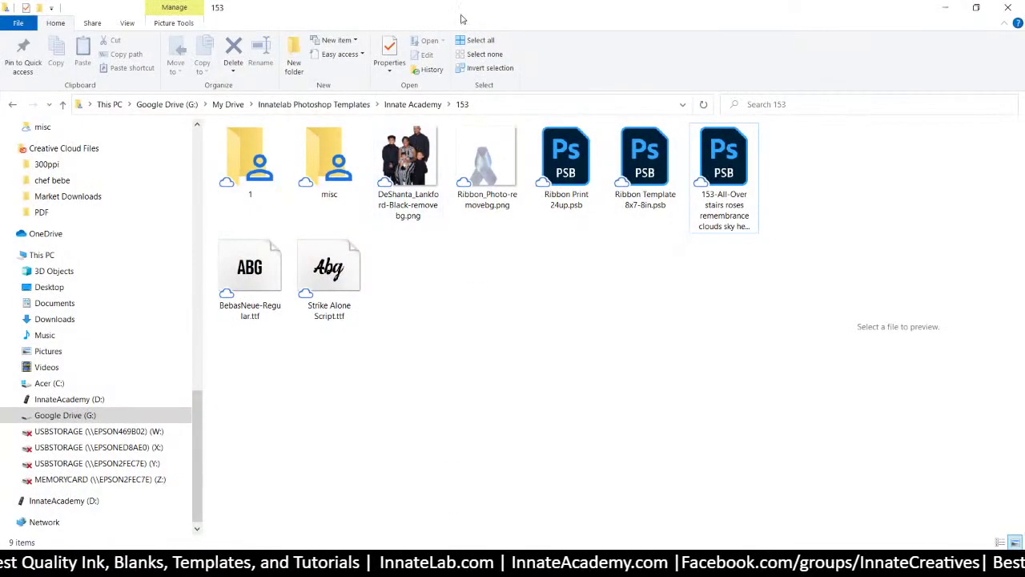
double_click(323, 173)
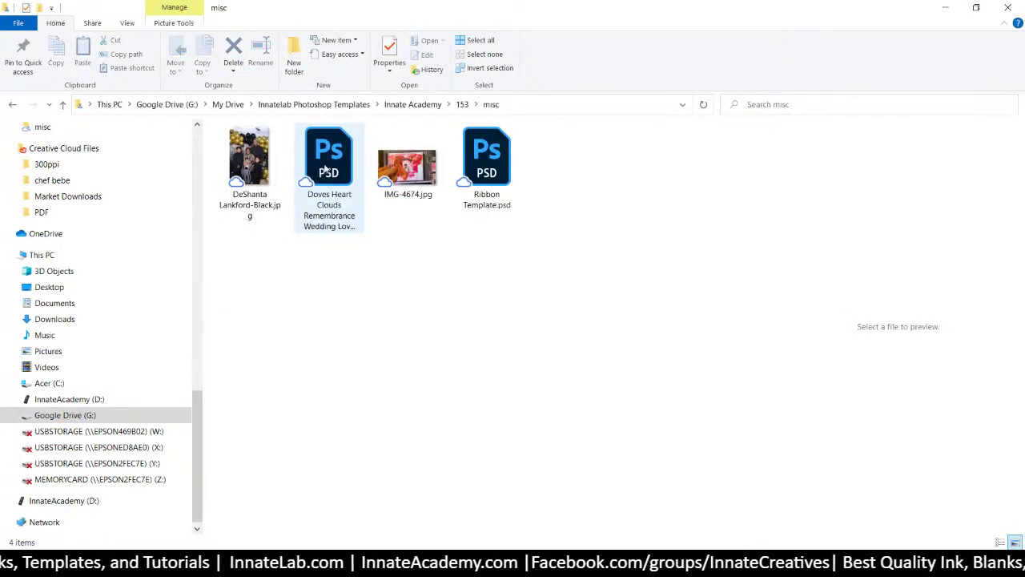
left_click_drag(409, 14, 521, 273)
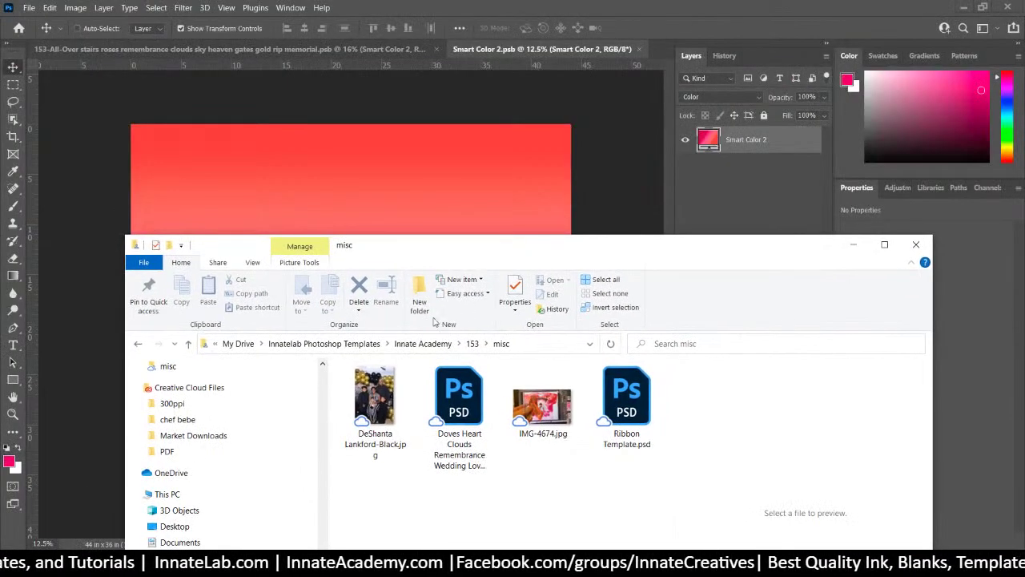
left_click_drag(367, 415, 334, 167)
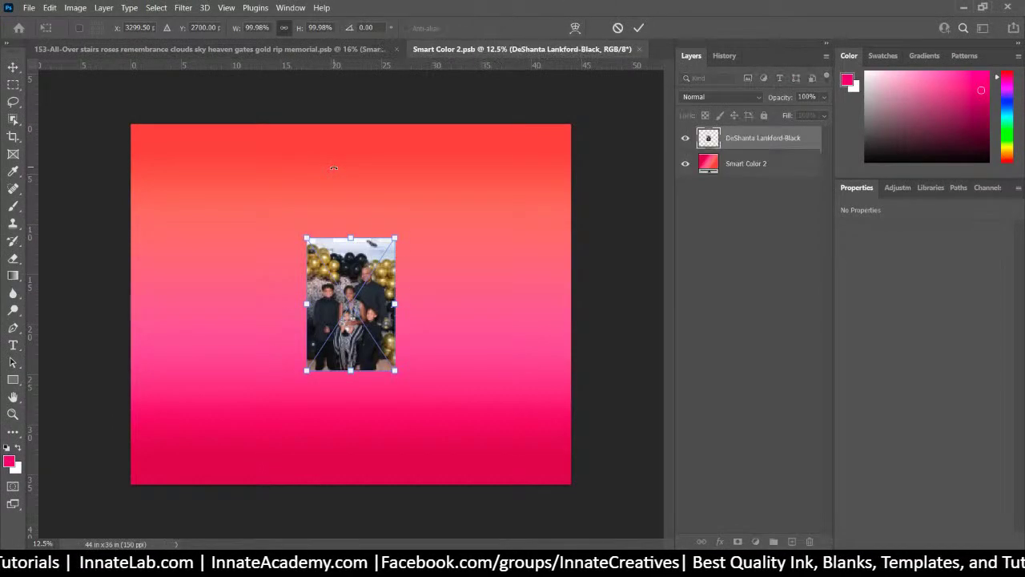
Enlarge the family photo to about 256% and place it over the canvas's left side
left_click_drag(394, 375, 512, 512)
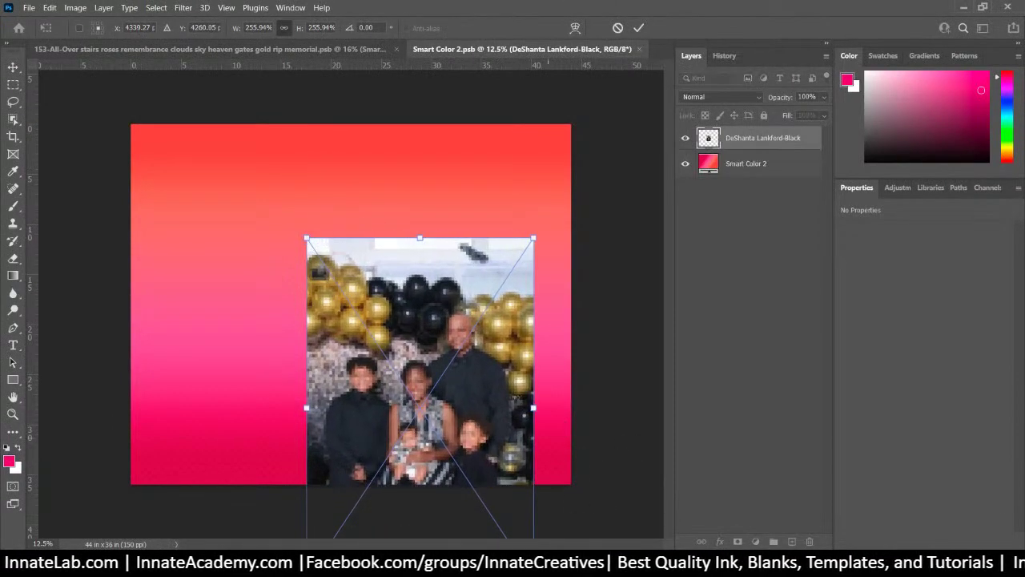
left_click_drag(515, 398, 266, 329)
key("Return")
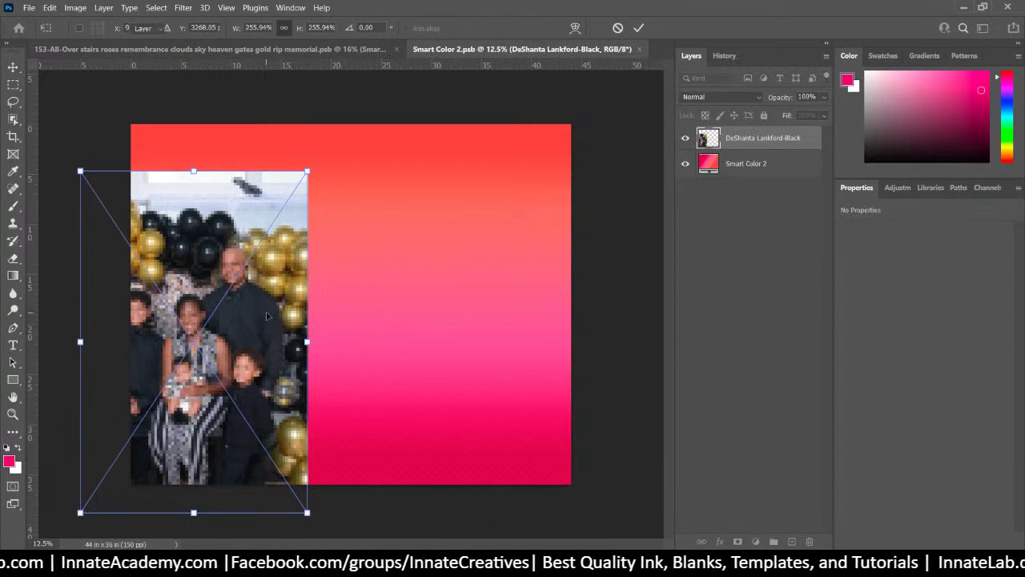
left_click(769, 168)
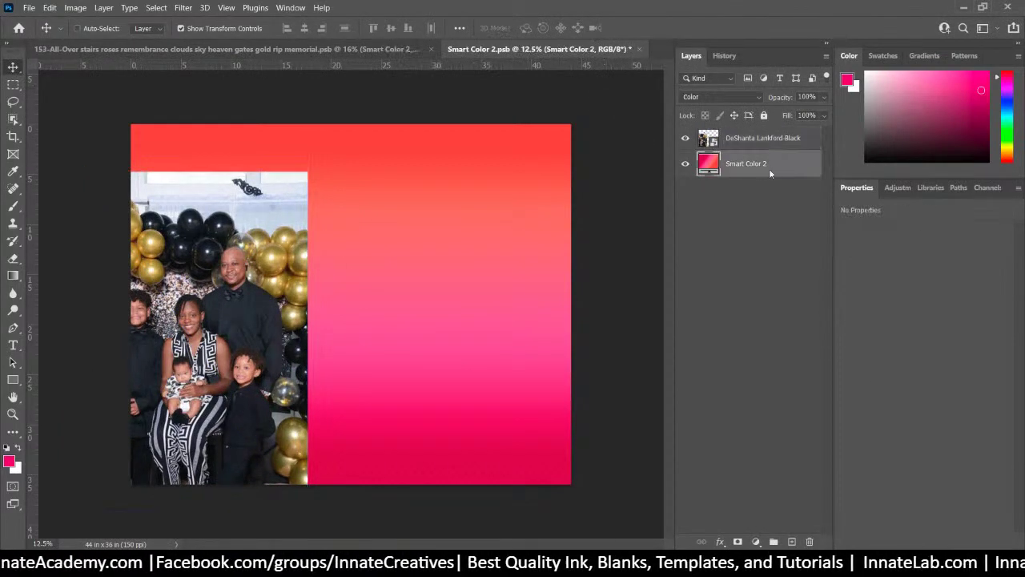
right_click(769, 169)
Duplicate the Smart Color 2 layer and bring up the copy's gradient for editing
left_click(827, 60)
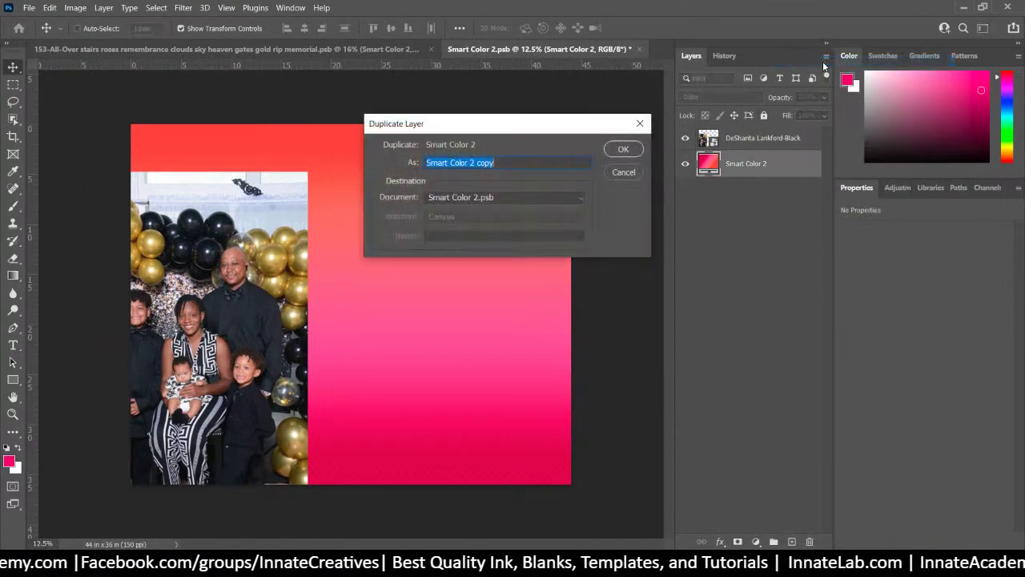
key("Return")
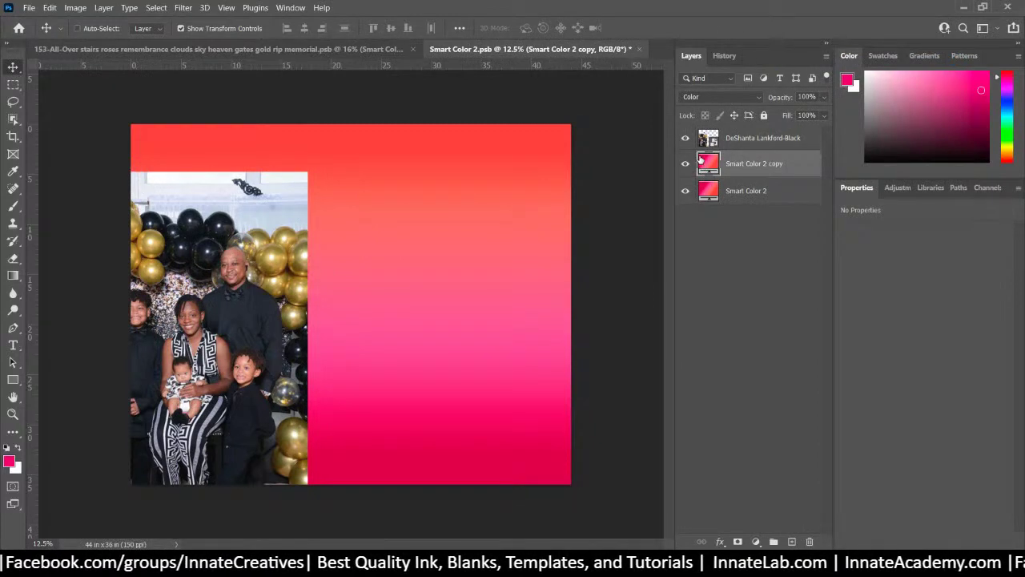
double_click(709, 163)
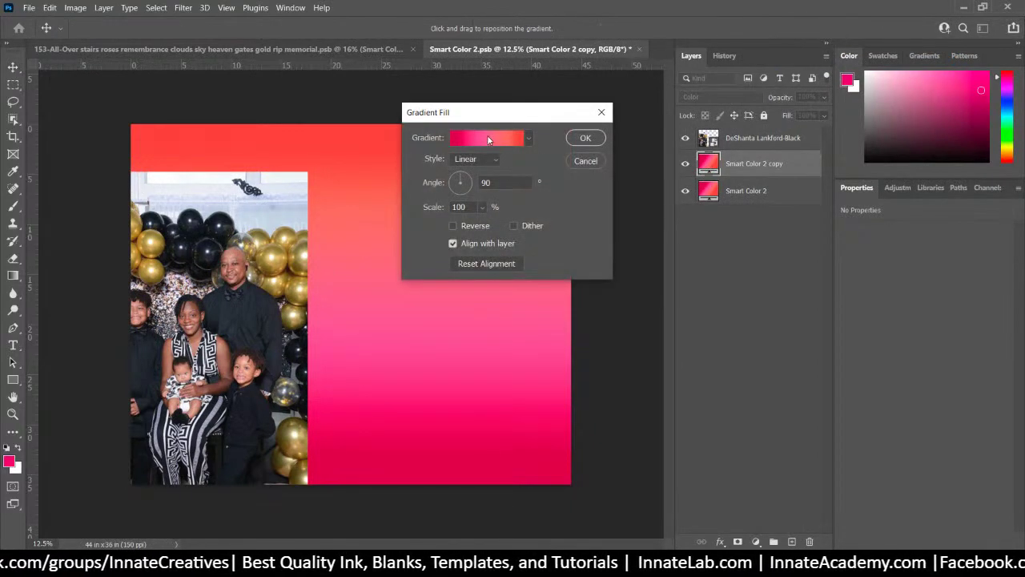
left_click(488, 139)
Make the leftmost gradient stop brown-gold and the 39% stop white, sampled from the balloons
left_click(392, 300)
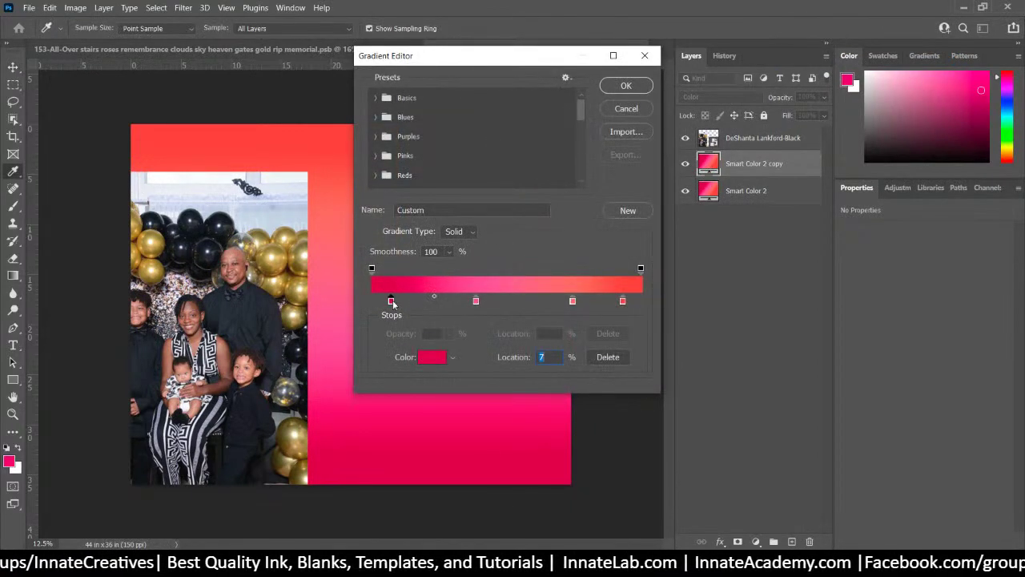
left_click(270, 269)
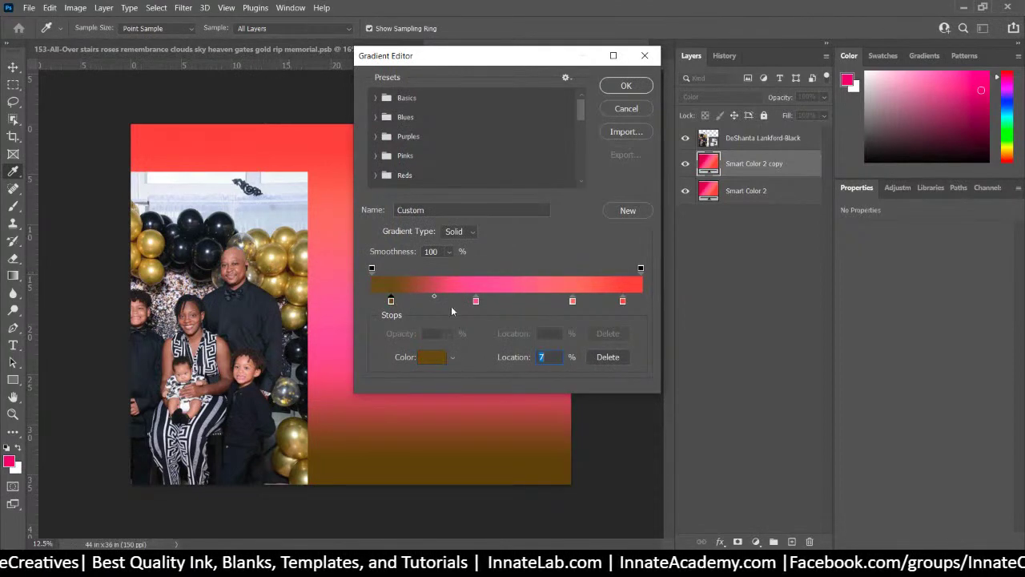
left_click(477, 302)
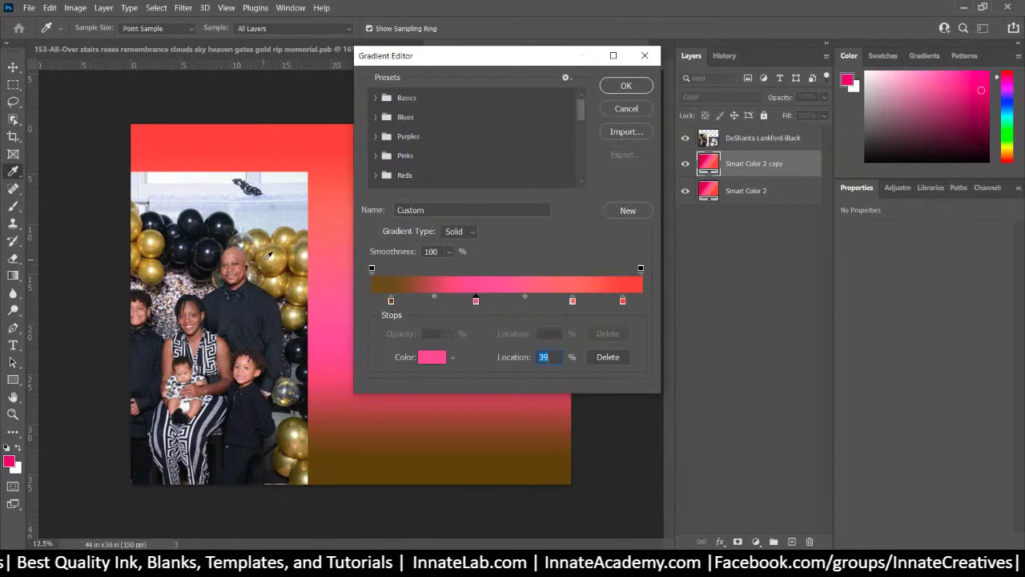
left_click(269, 254)
left_click(272, 250)
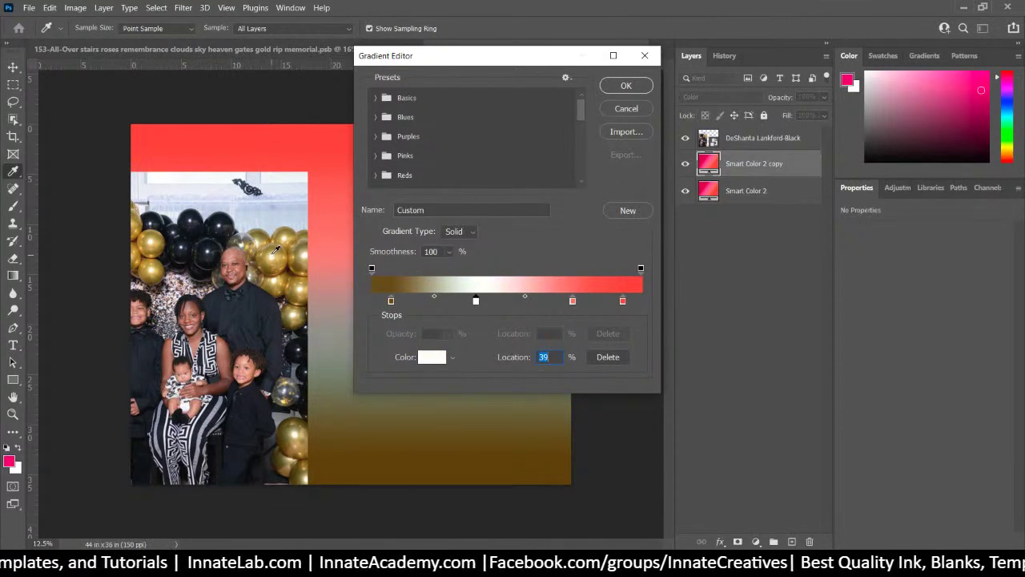
Recolour the 75% and 93% stops brown from the canvas and apply the gold gradient
left_click(572, 300)
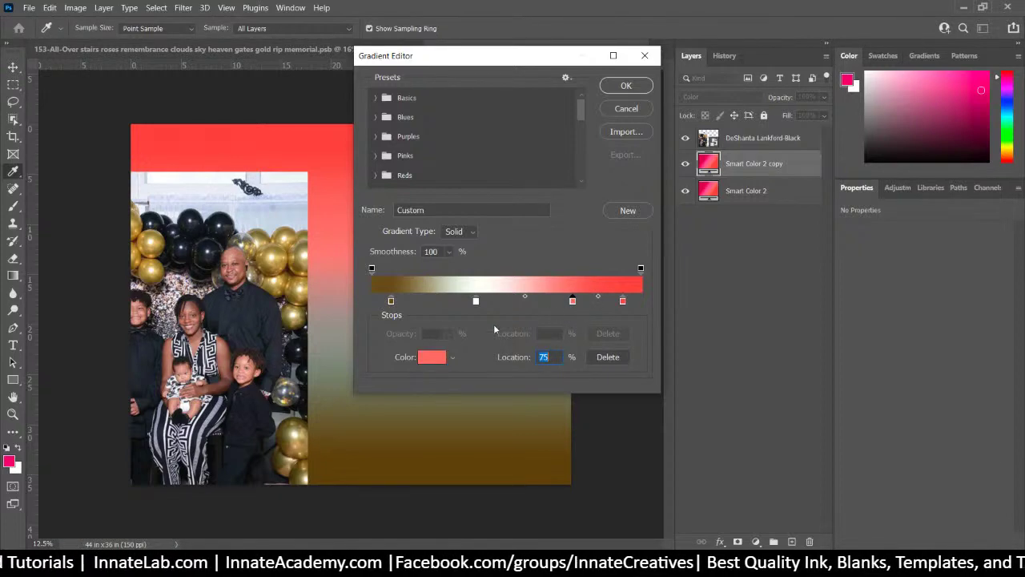
left_click(295, 449)
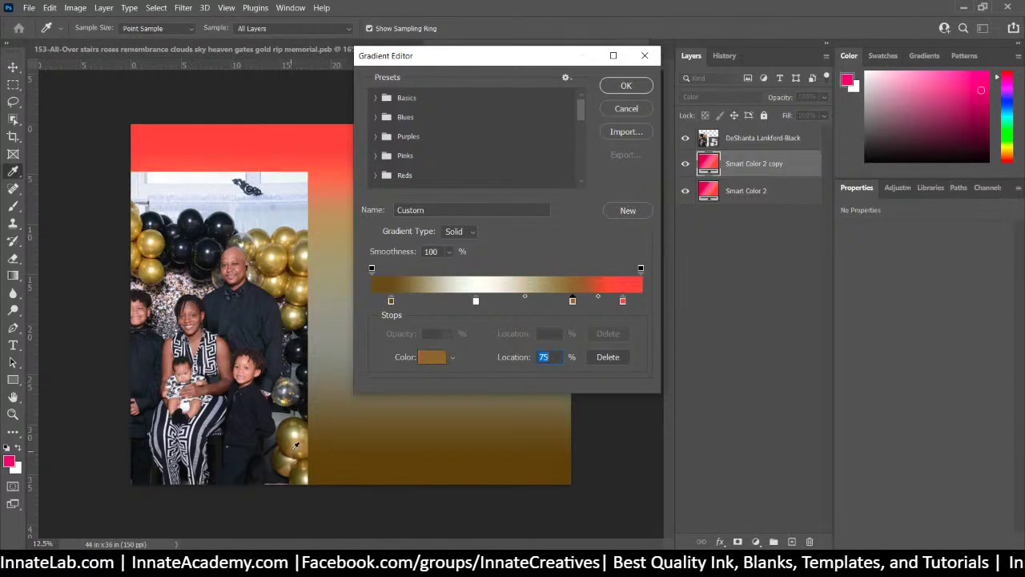
left_click(623, 302)
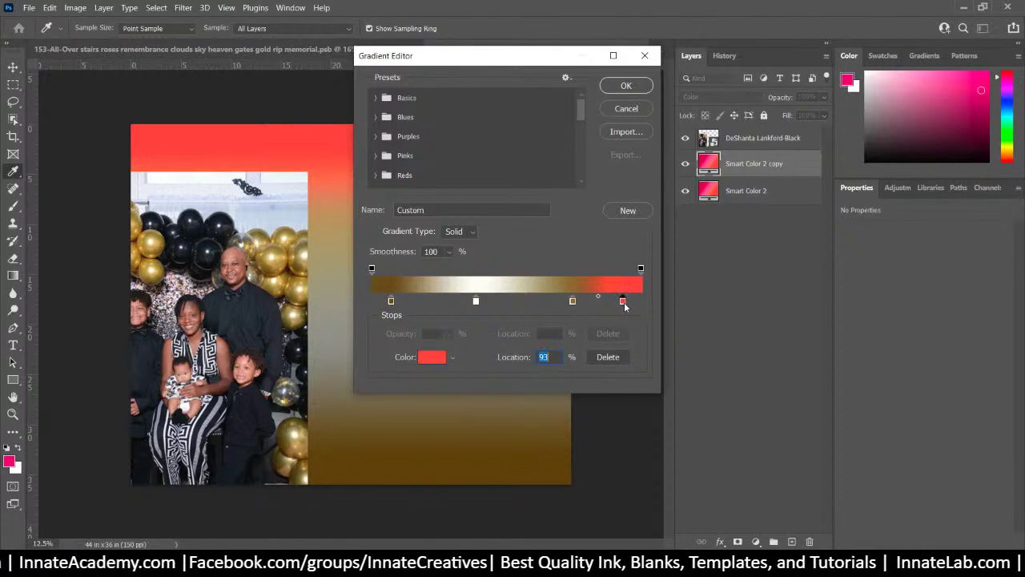
left_click(269, 265)
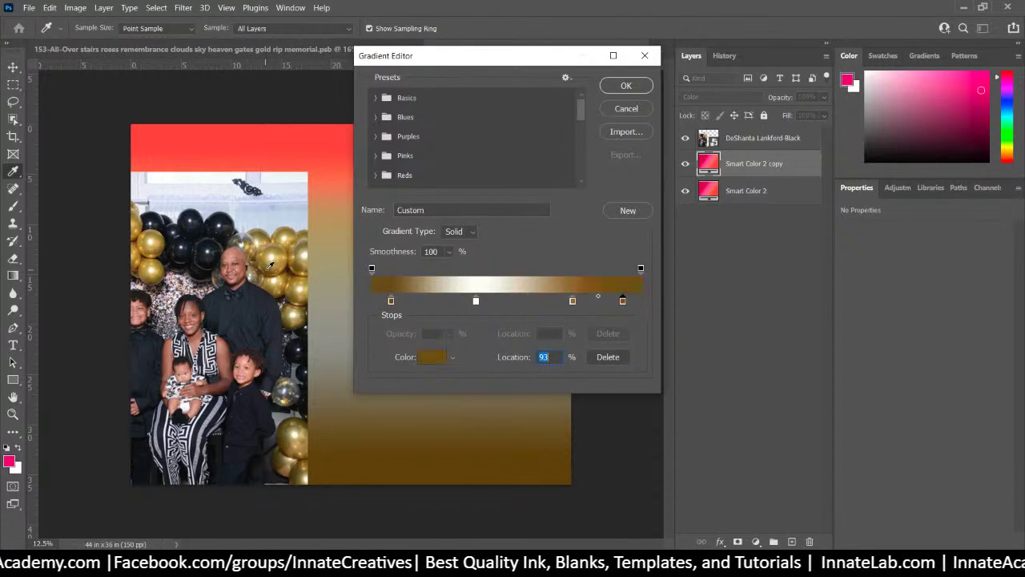
left_click(637, 90)
left_click(588, 138)
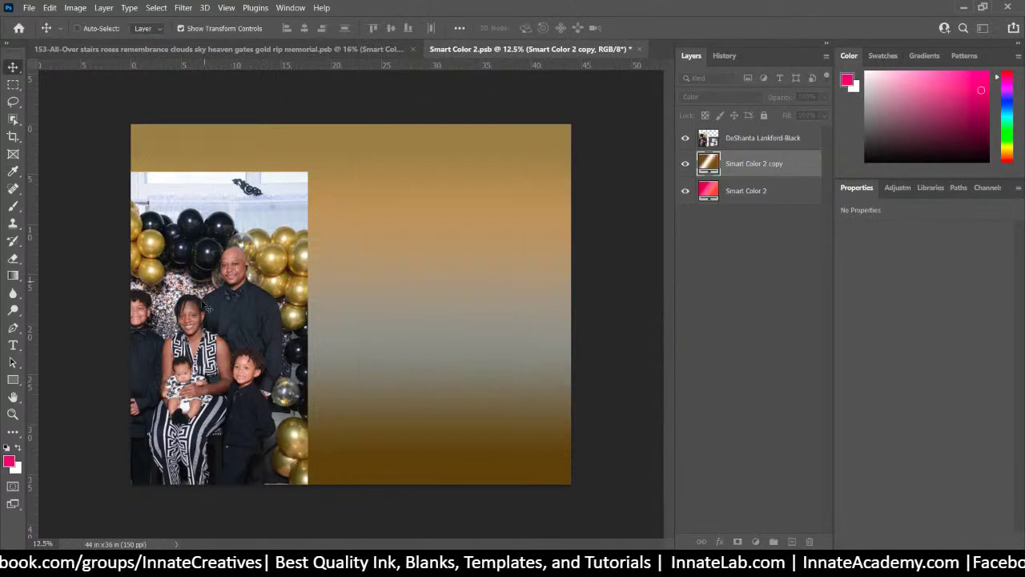
left_click(782, 148)
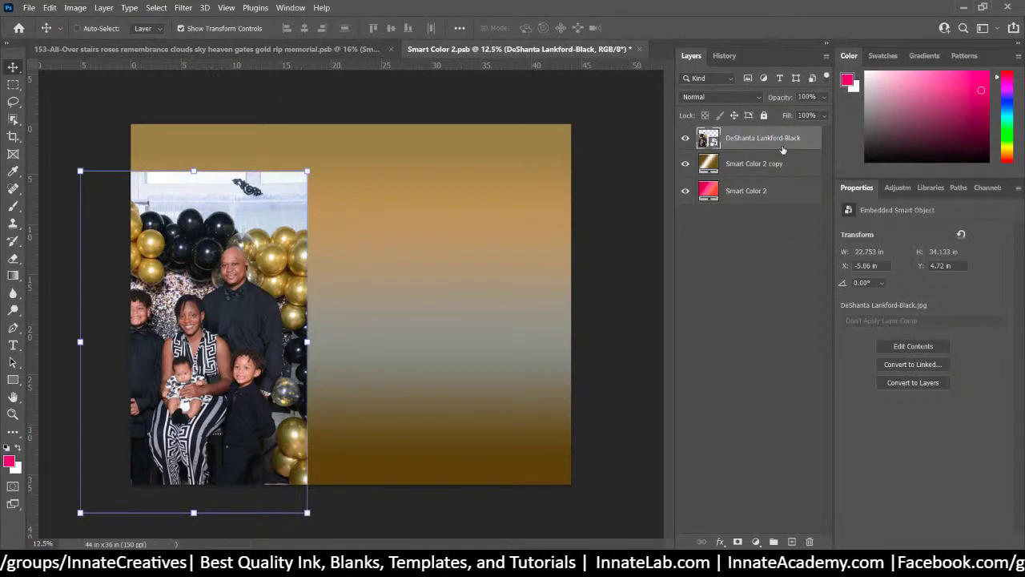
Delete the family photo layer, then save and close Smart Color 2.psb
key("Delete")
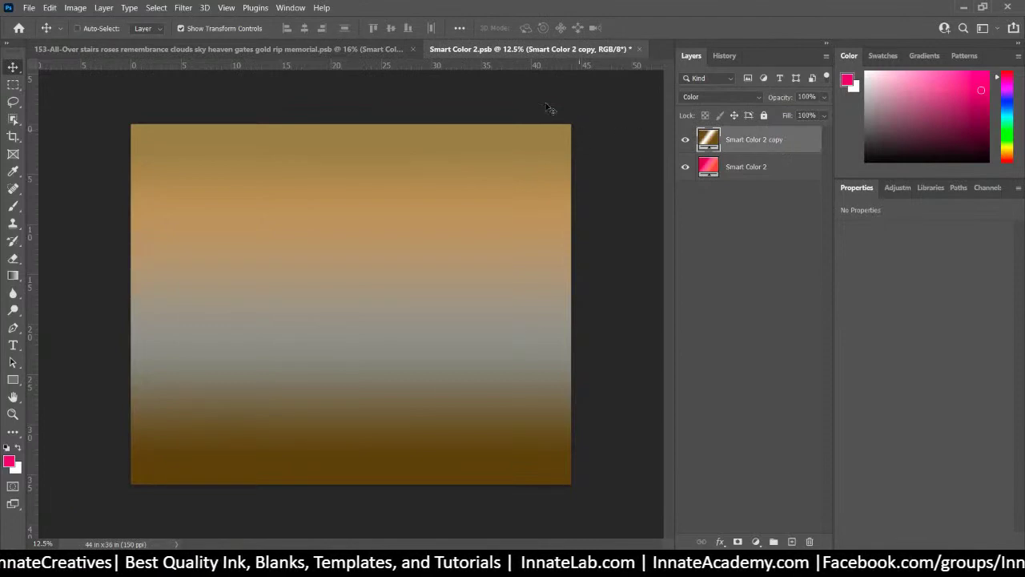
left_click(638, 49)
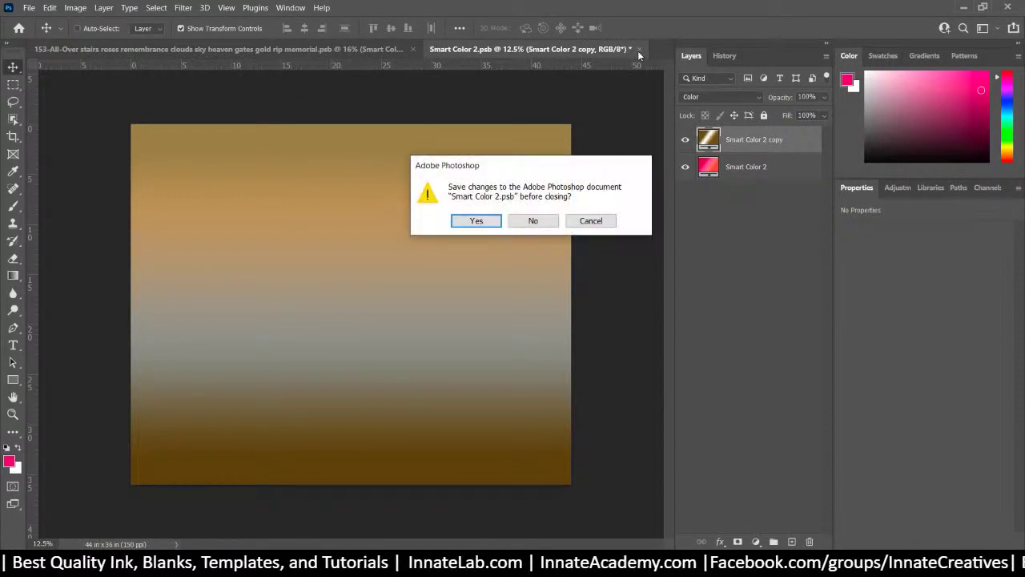
left_click(491, 228)
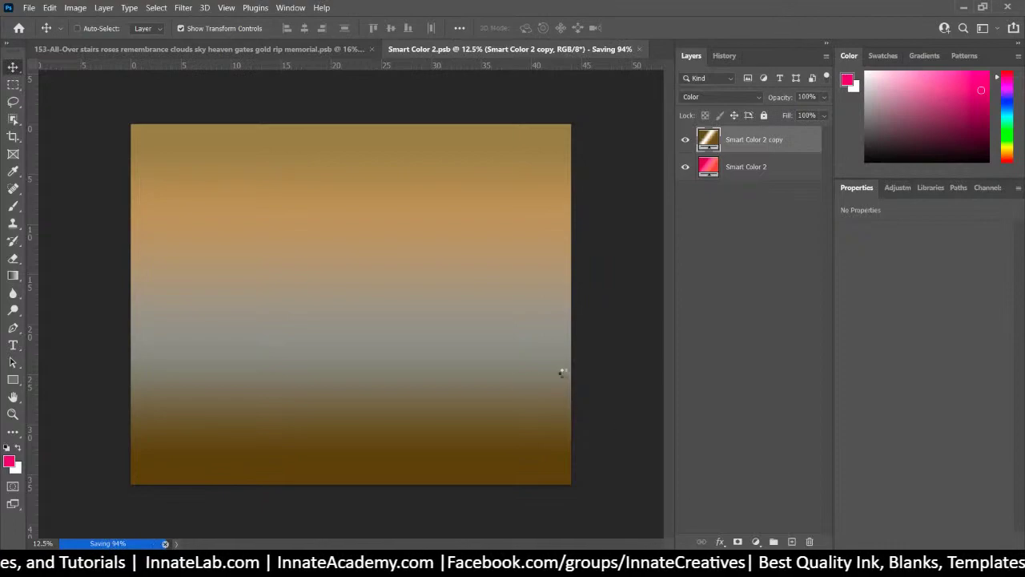
key("alt+Tab")
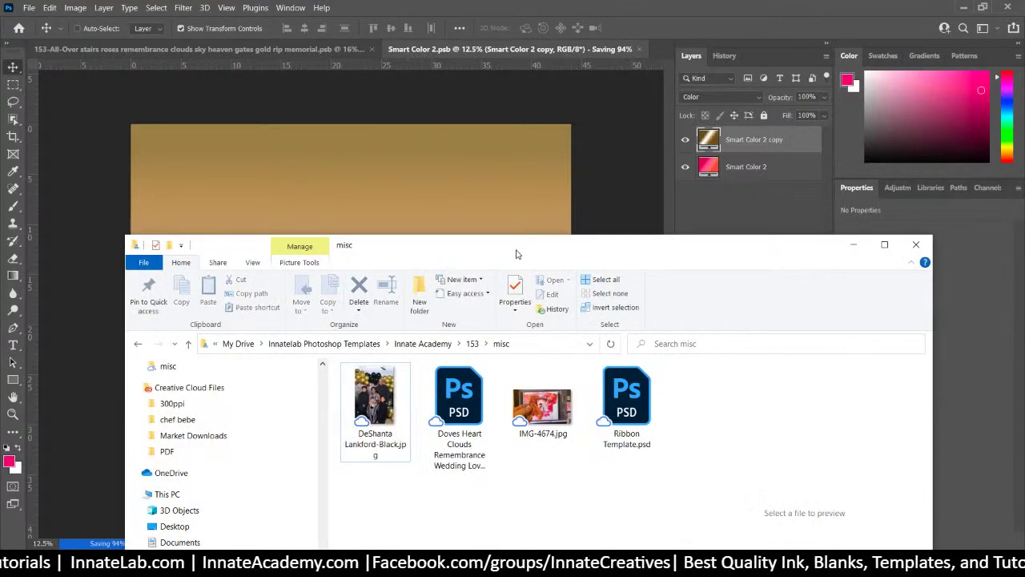
key("alt+Tab")
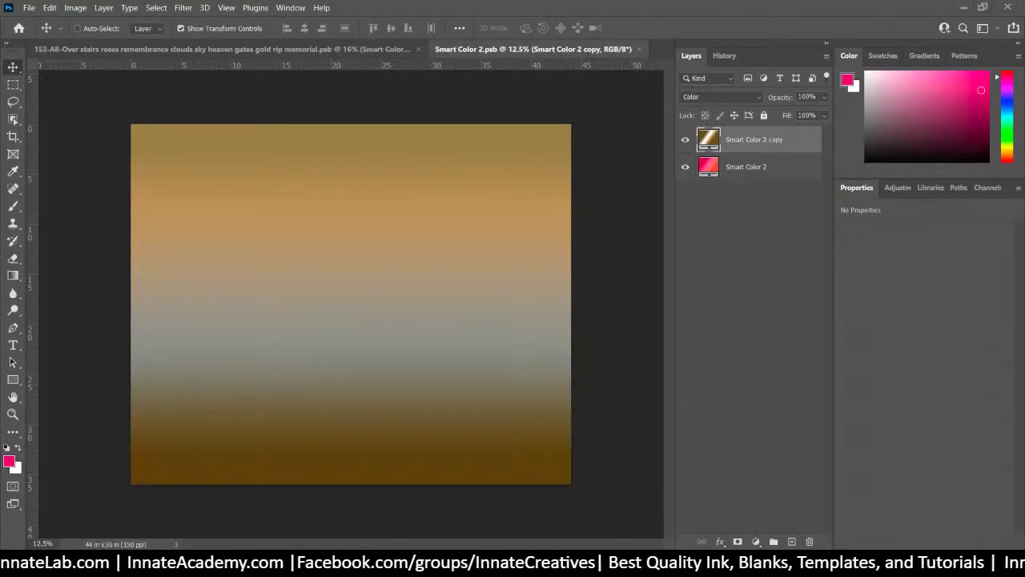
key("ctrl+w")
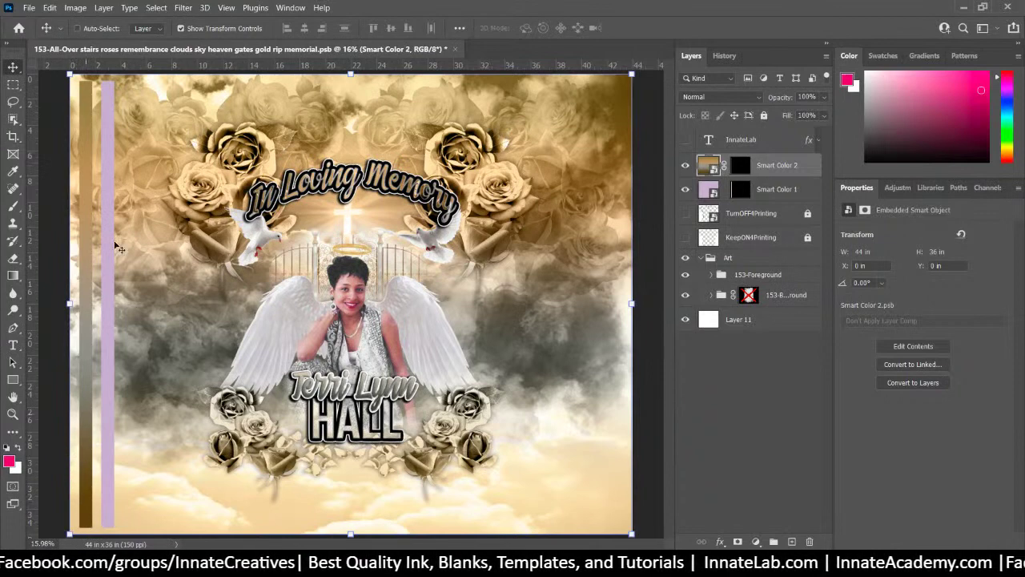
Check Smart Color 1 and close it, then reopen the Smart Color 2 smart object
double_click(709, 190)
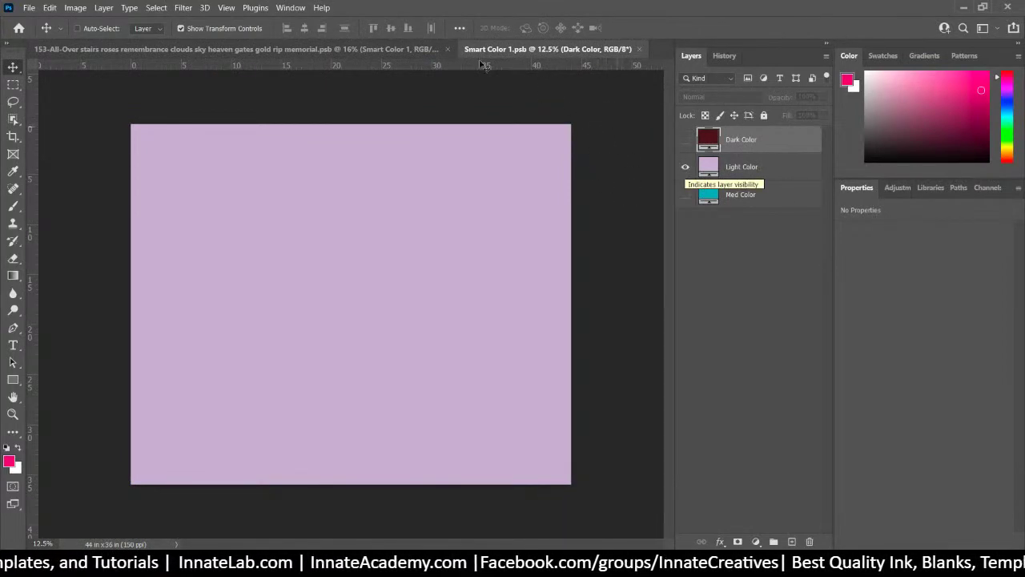
left_click(638, 49)
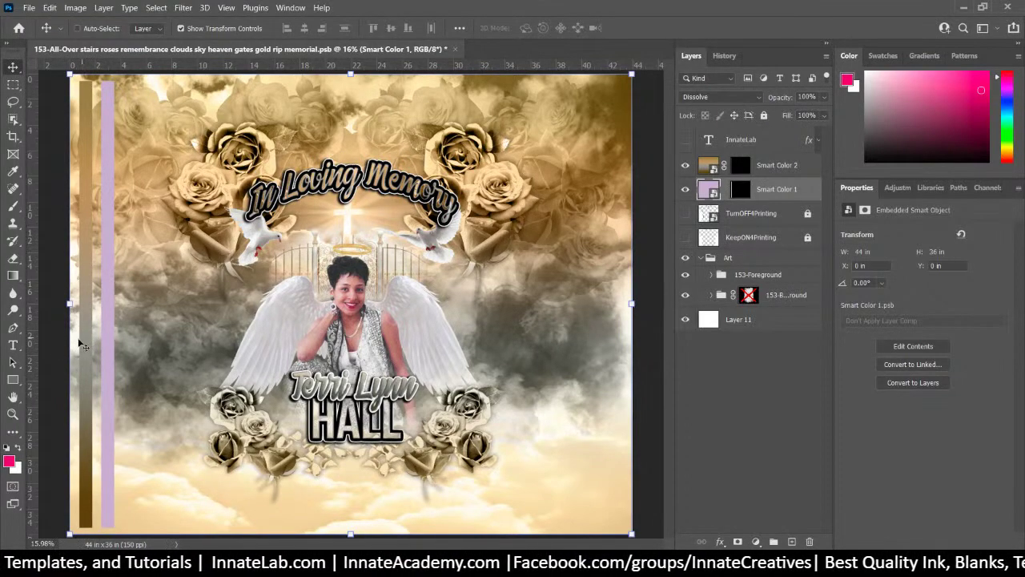
left_click(702, 165)
double_click(702, 166)
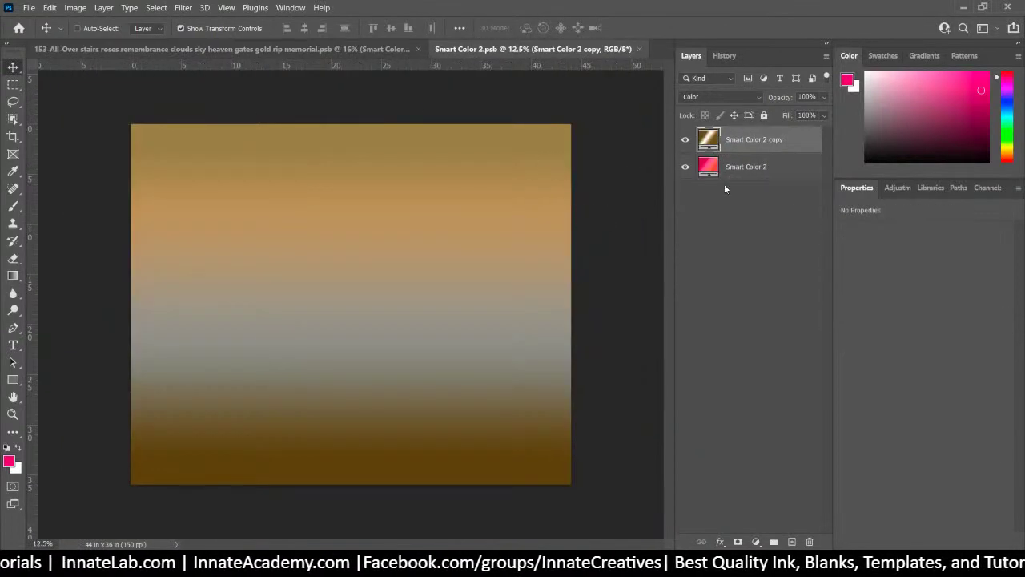
Add a tan colour stop near the middle of the copy layer's gold gradient
double_click(709, 140)
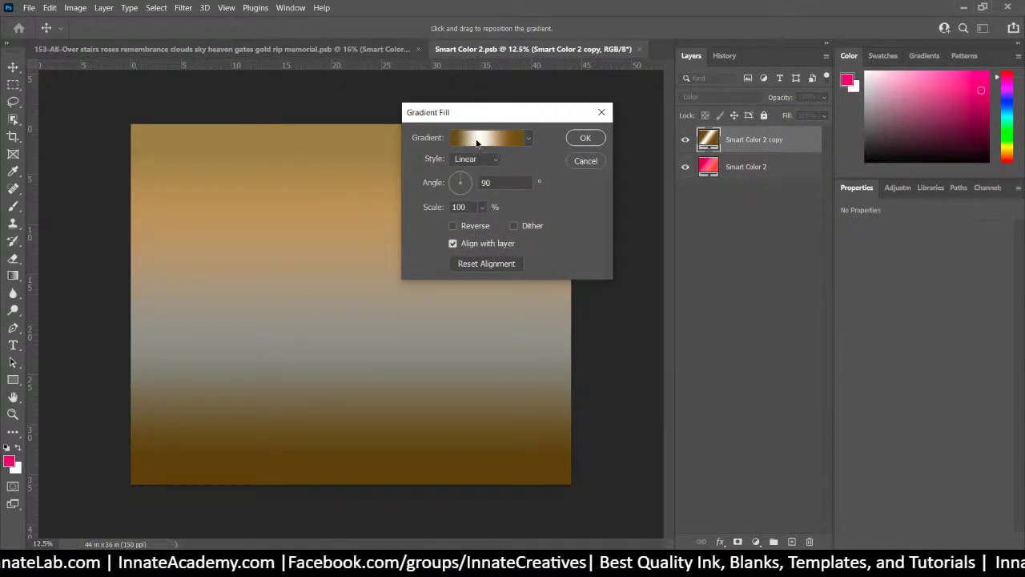
left_click(478, 141)
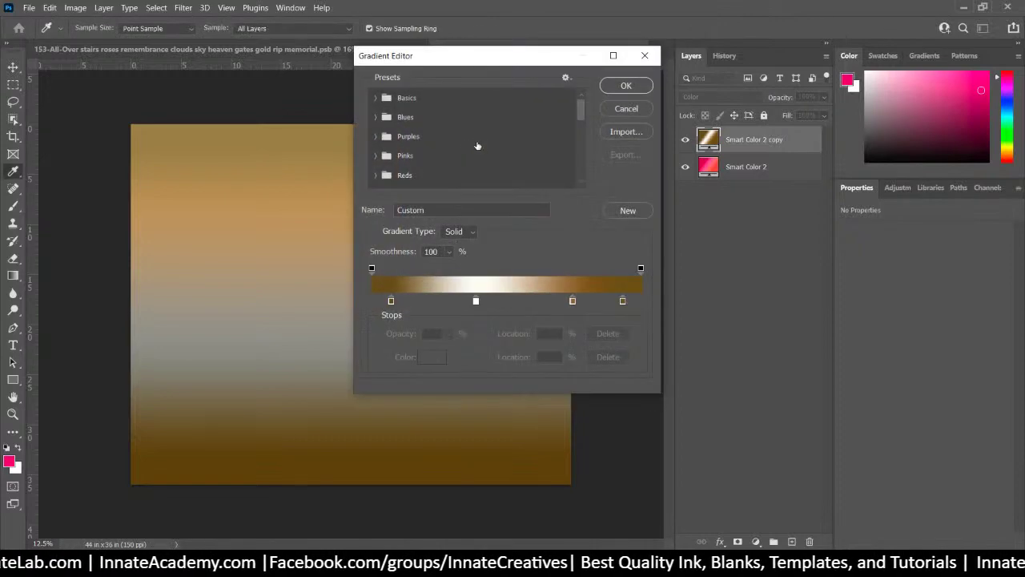
left_click(487, 301)
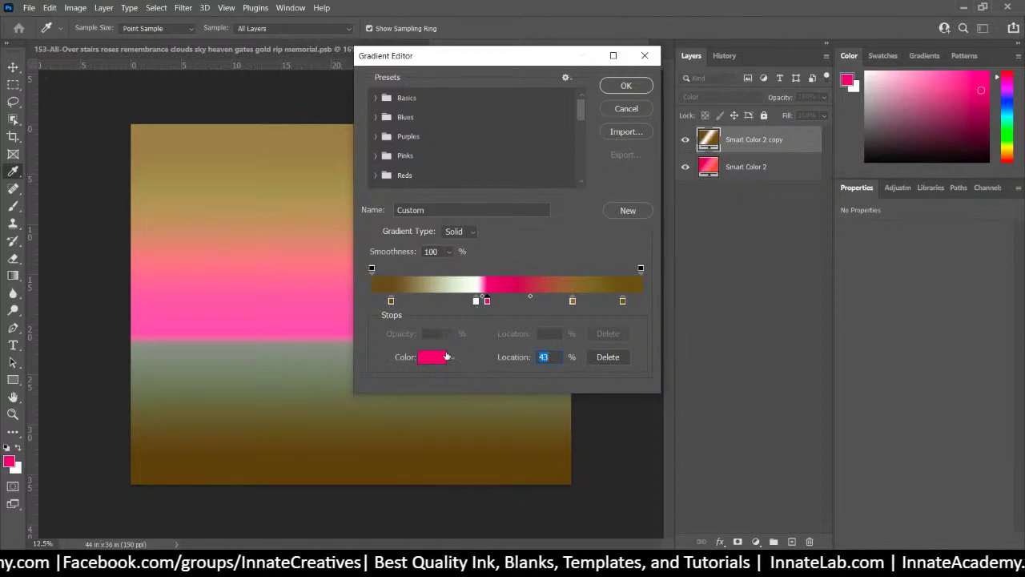
left_click(608, 357)
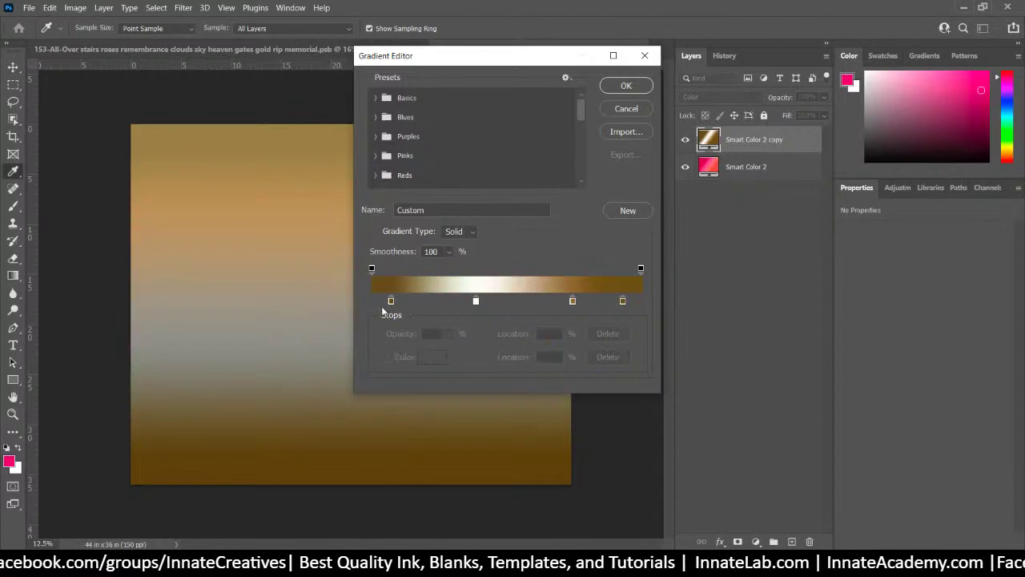
left_click_drag(572, 300, 495, 304)
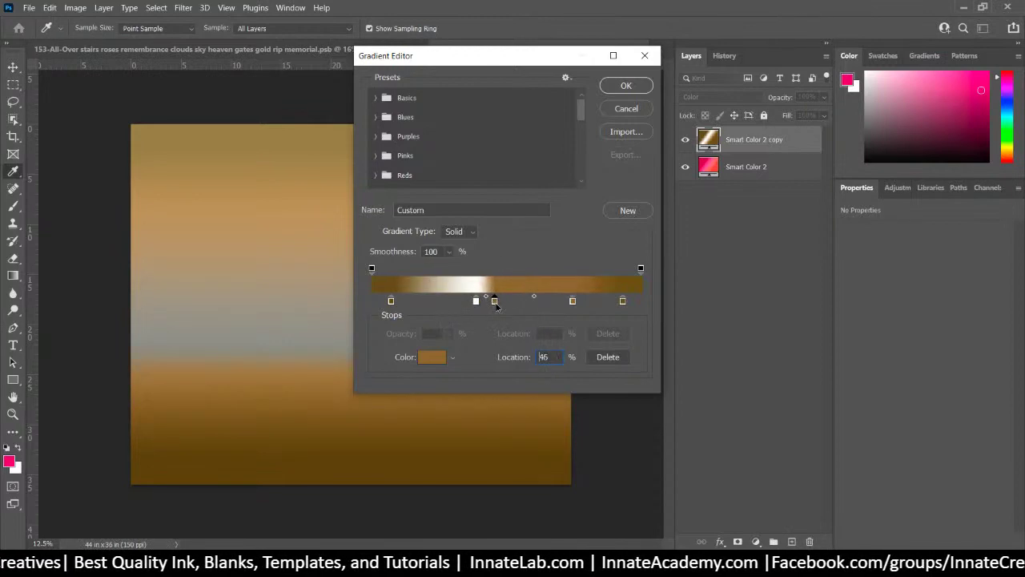
left_click(431, 357)
left_click_drag(438, 196, 387, 178)
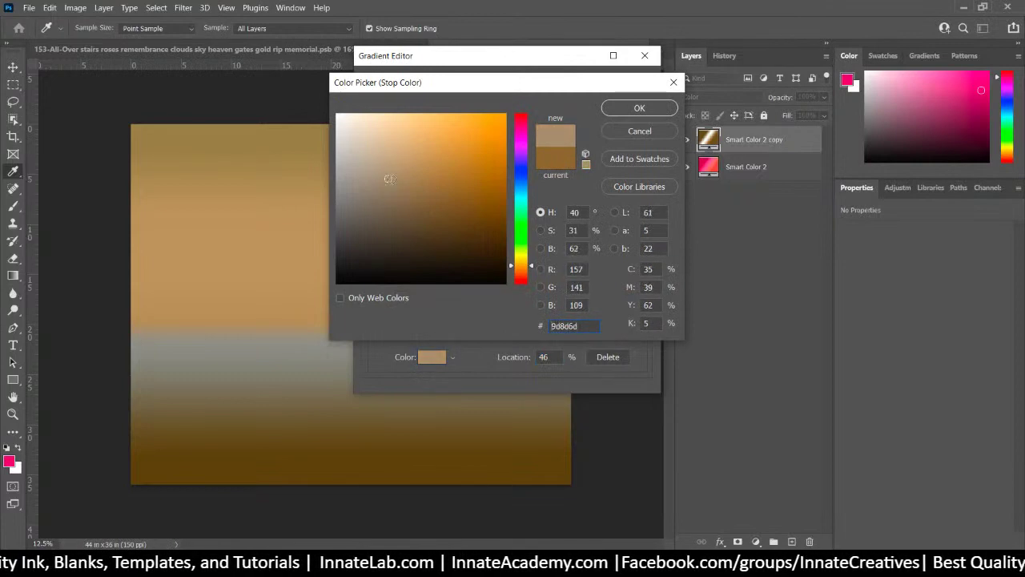
left_click(622, 112)
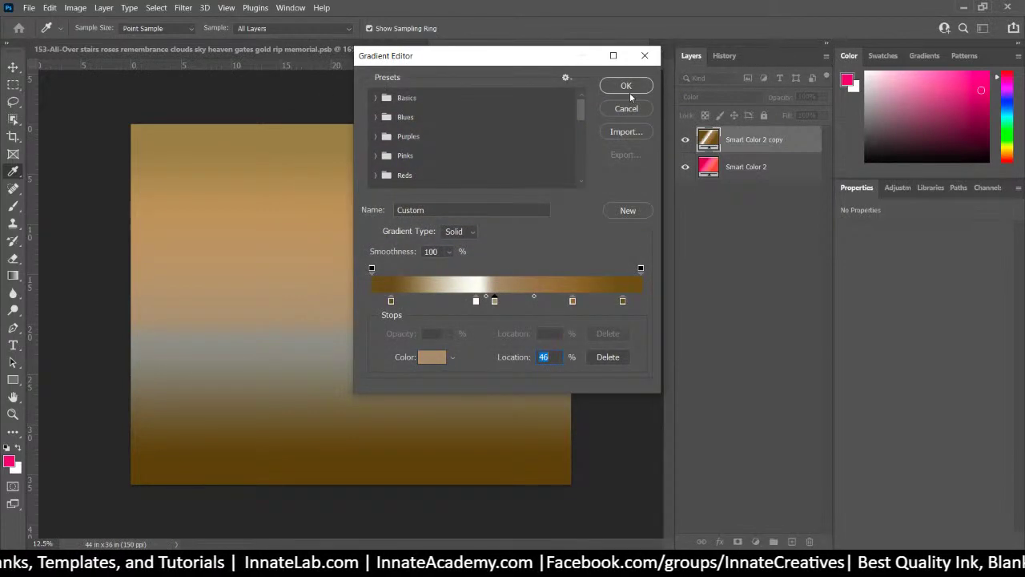
left_click(631, 87)
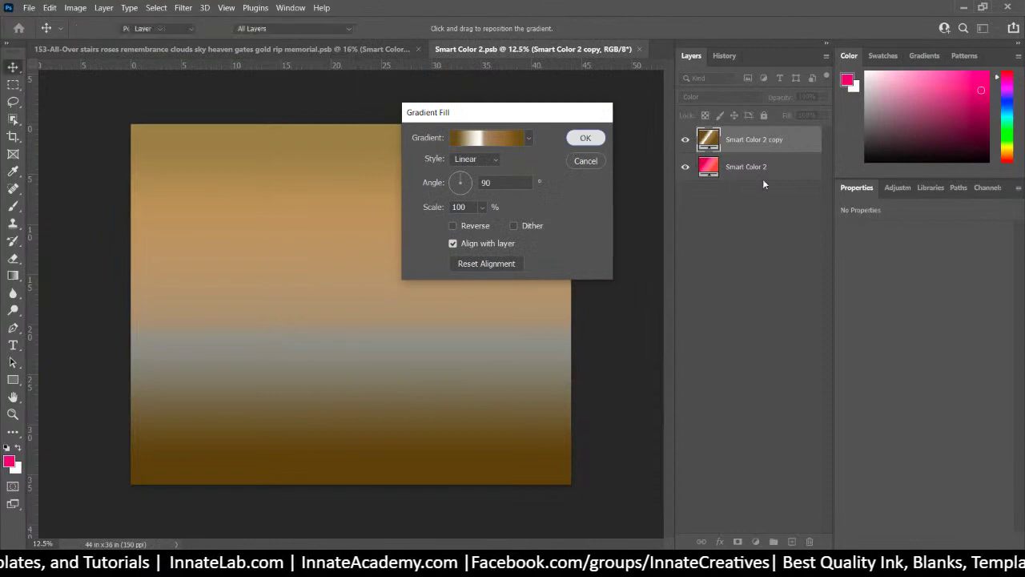
left_click(581, 138)
left_click(686, 168)
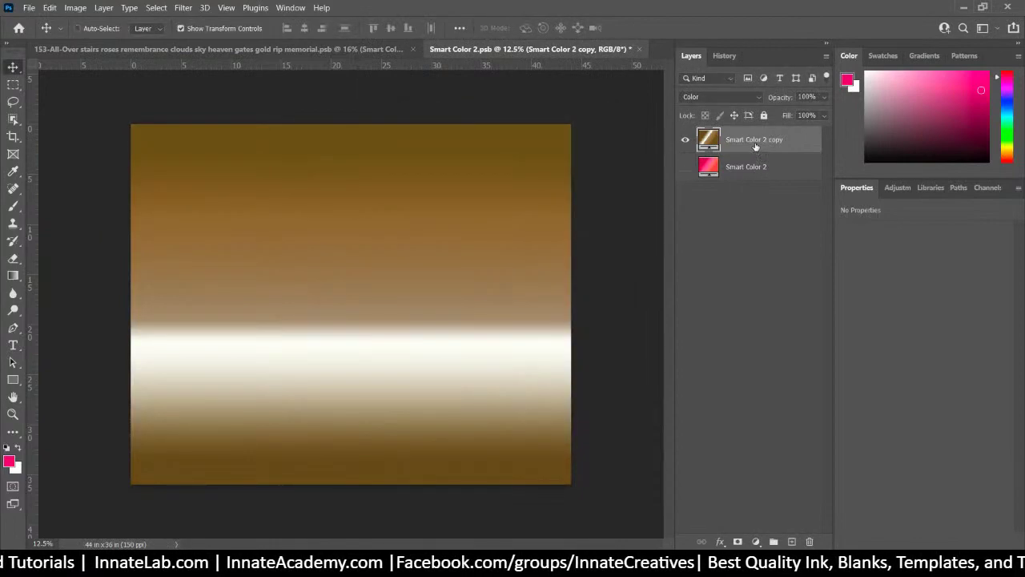
Delete the white stop from the gradient, then save and close Smart Color 2
double_click(712, 139)
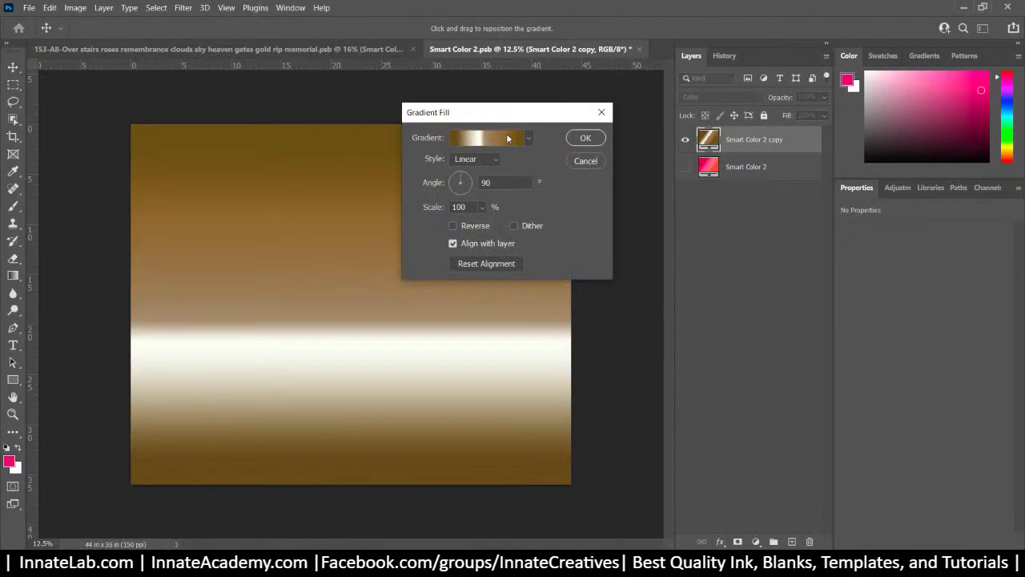
left_click(506, 133)
left_click(475, 301)
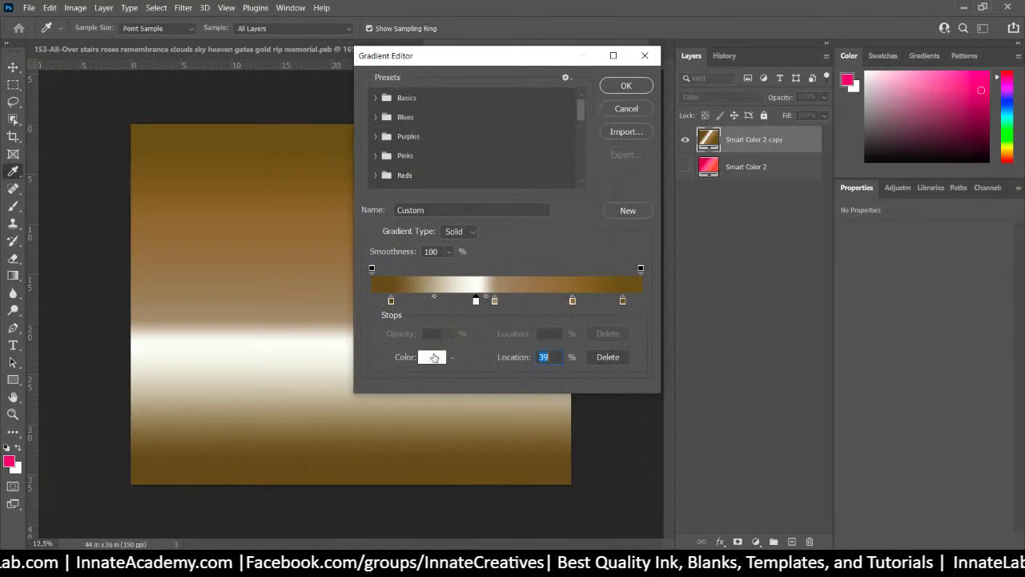
left_click(432, 356)
type("808080")
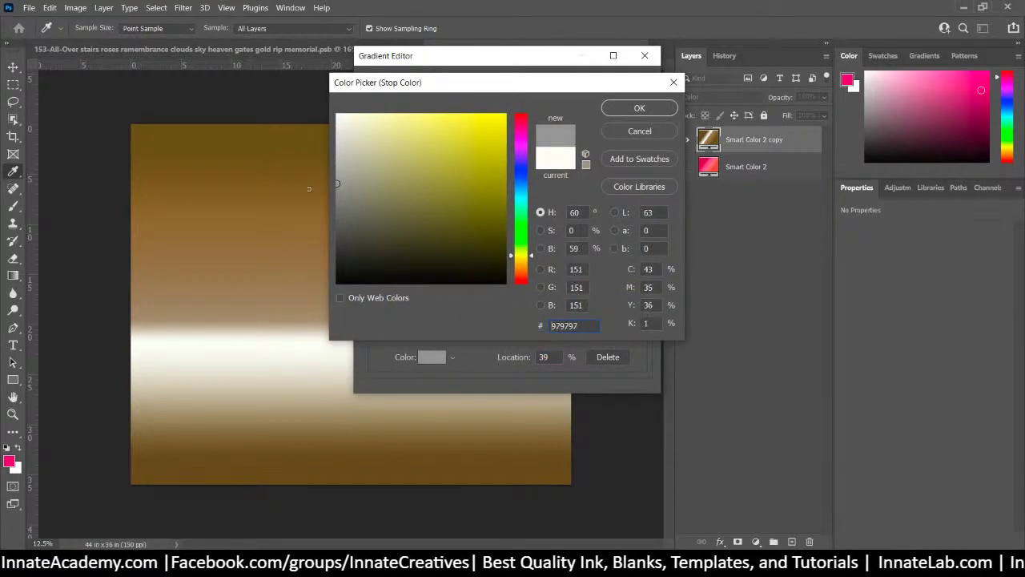
left_click(649, 134)
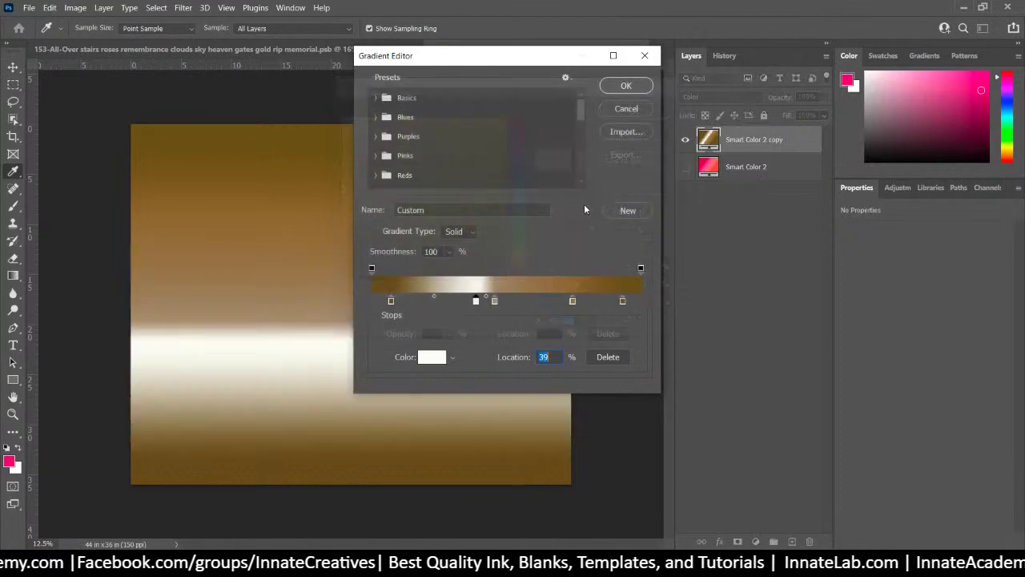
left_click(496, 300)
left_click(476, 301)
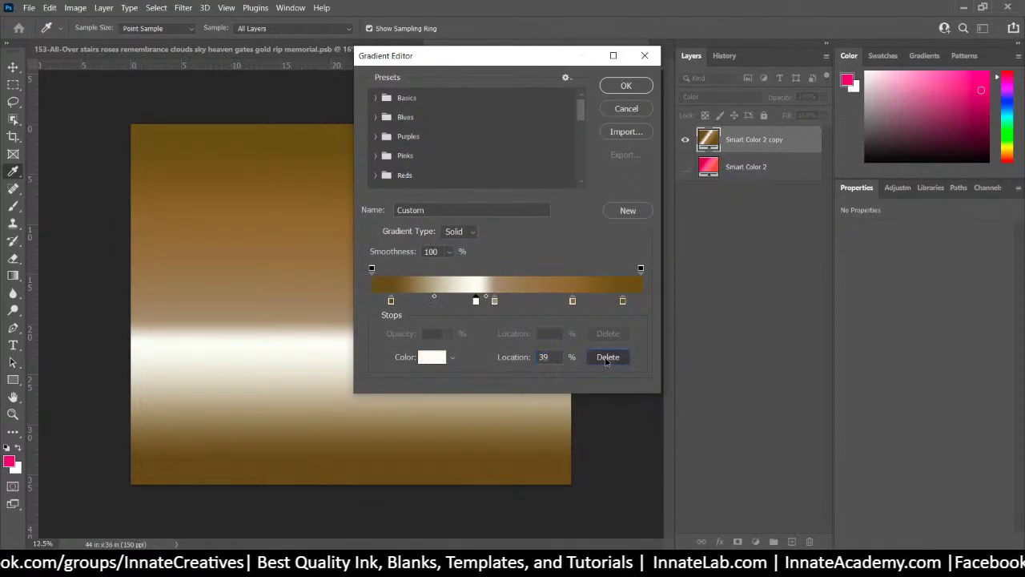
left_click(608, 356)
left_click(627, 86)
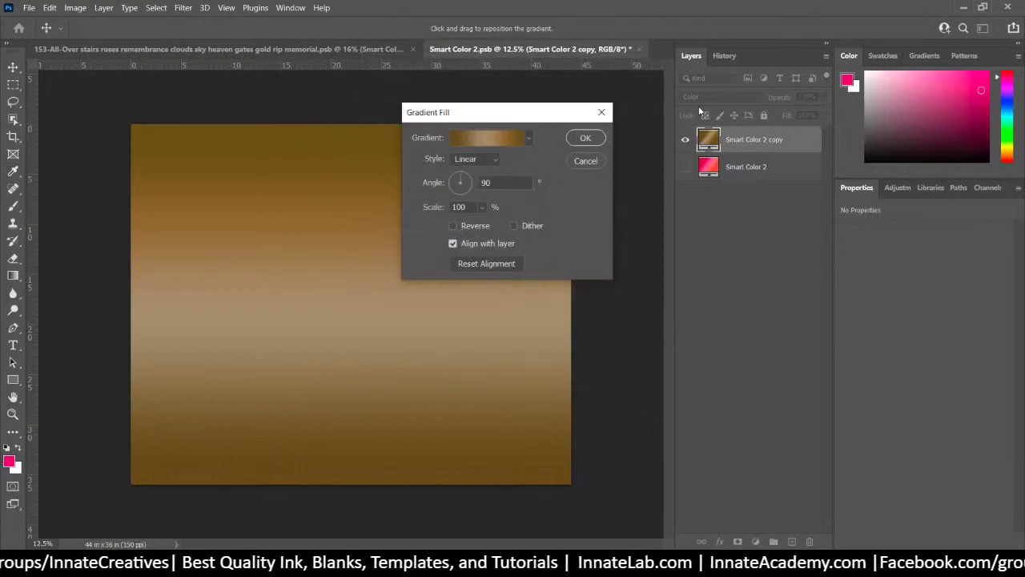
left_click(580, 142)
left_click(639, 49)
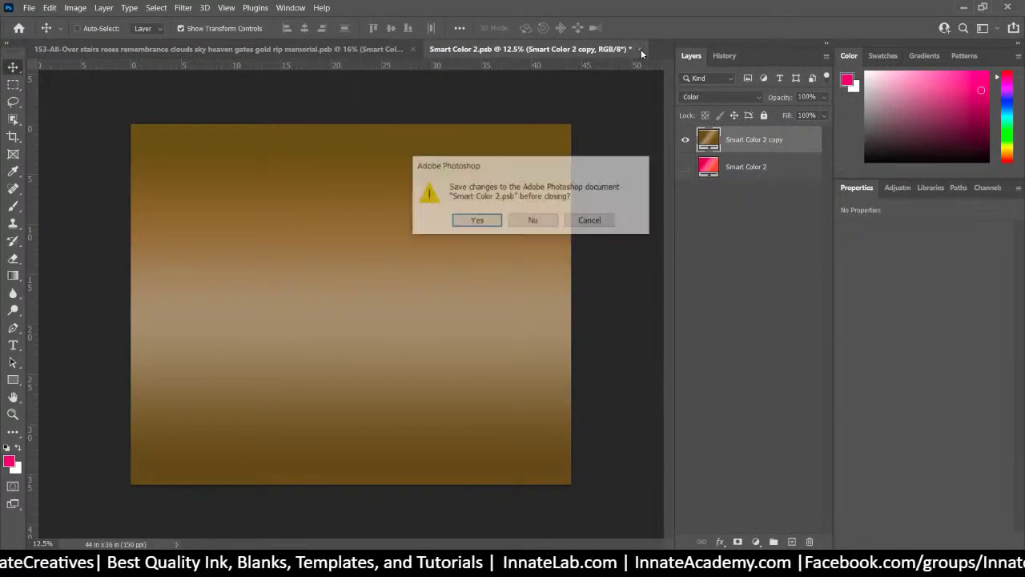
left_click(476, 222)
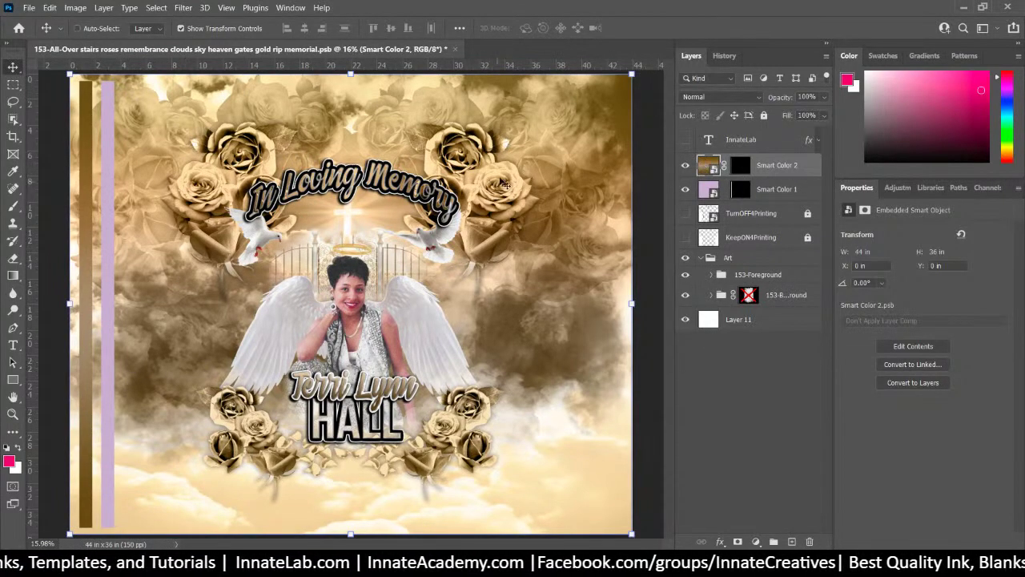
Check the layers under the design and select the 153-Foreground group
right_click(503, 181)
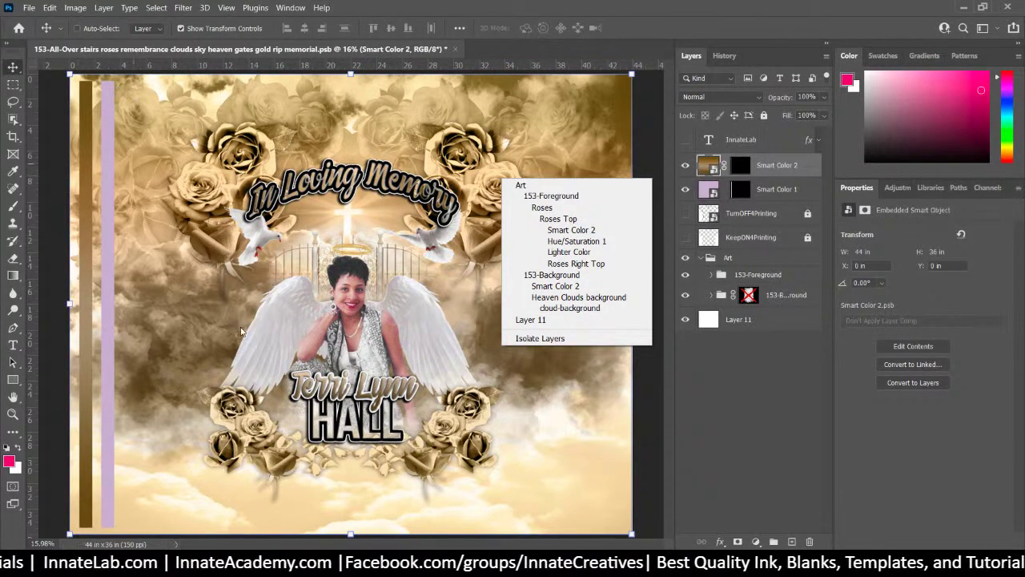
left_click(767, 180)
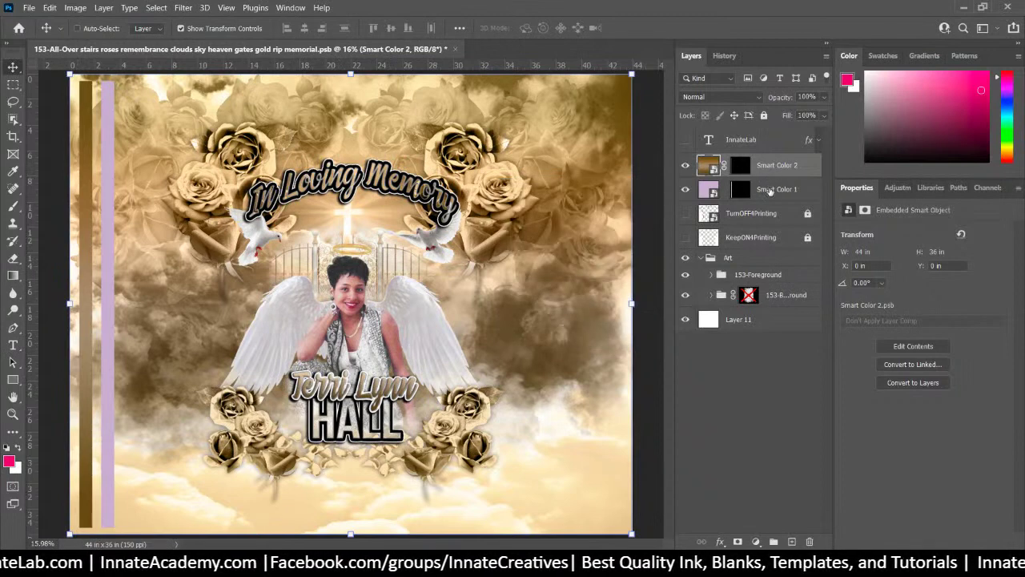
left_click(759, 275)
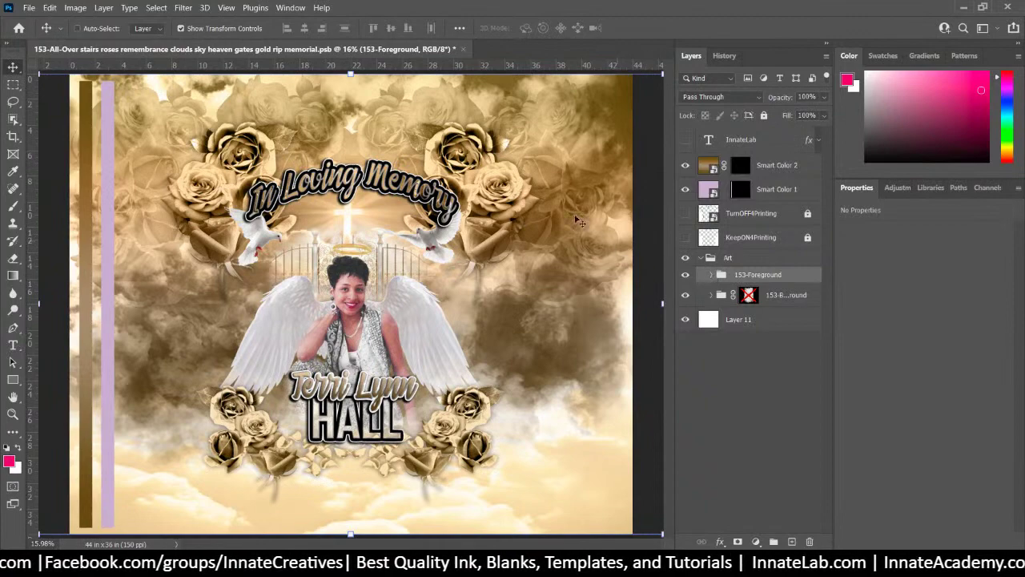
Select the top roses' Lighter Color adjustment layer and hide it
right_click(433, 169)
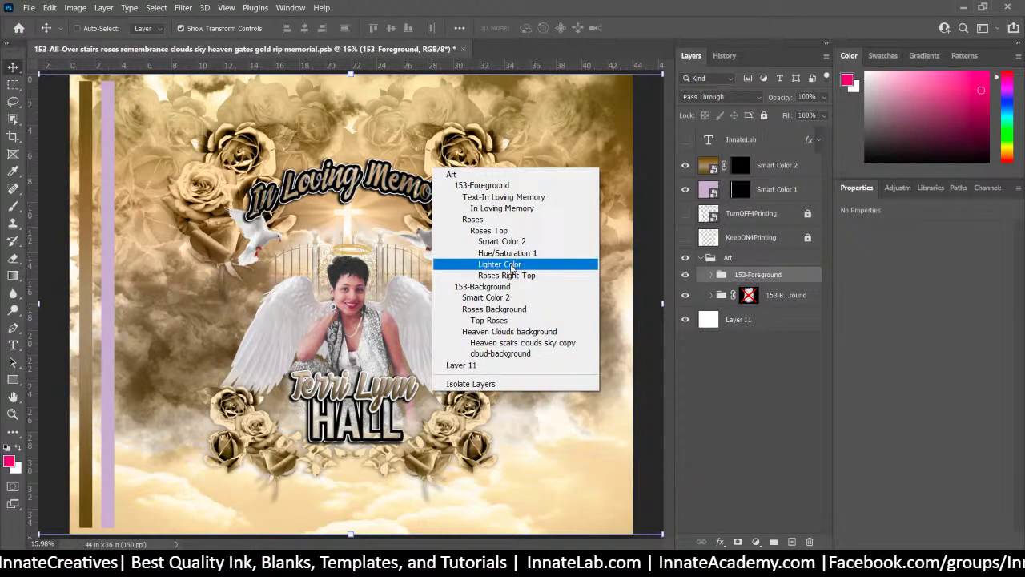
left_click(511, 267)
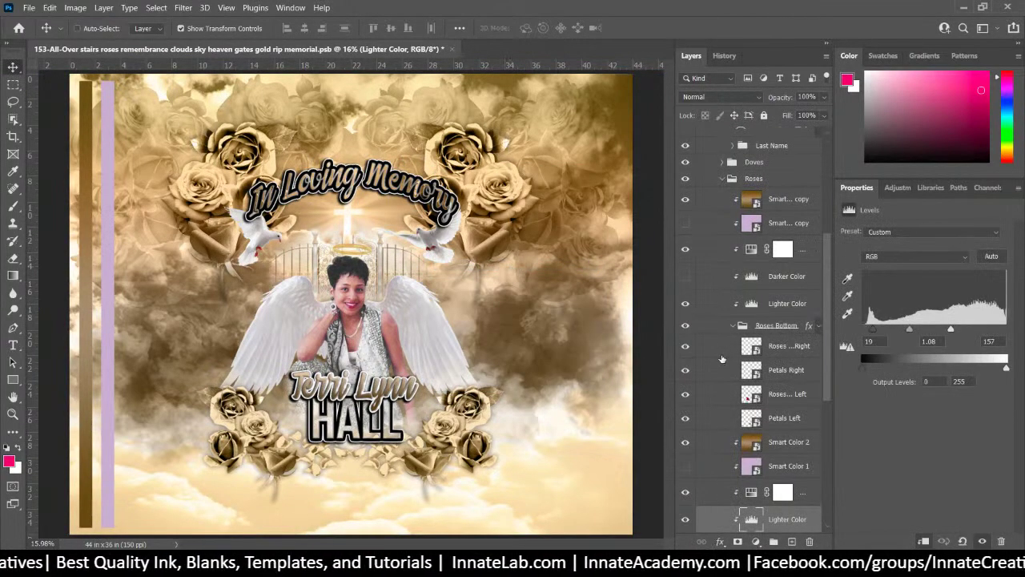
scroll(722, 358, "down", 3)
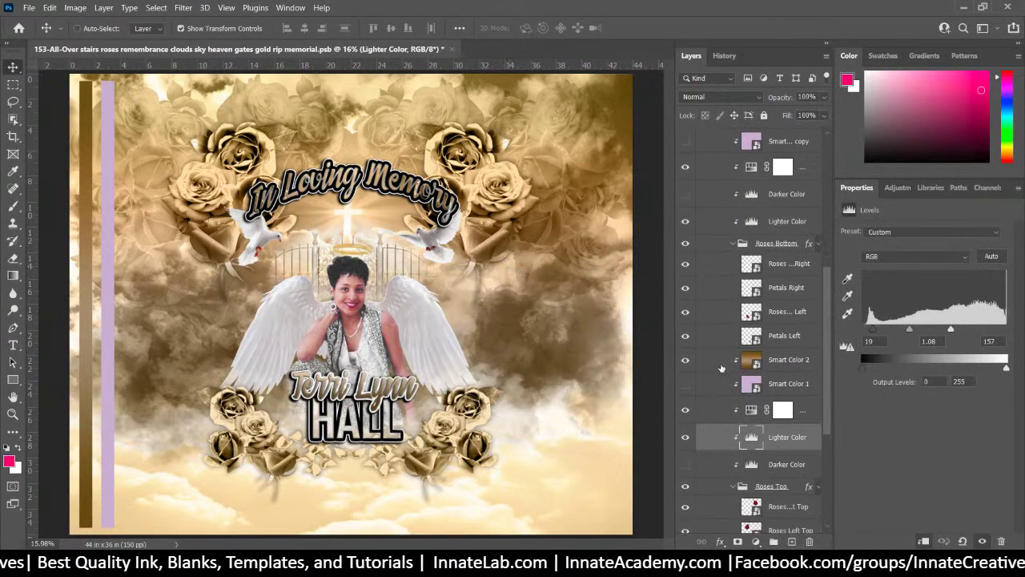
left_click(686, 439)
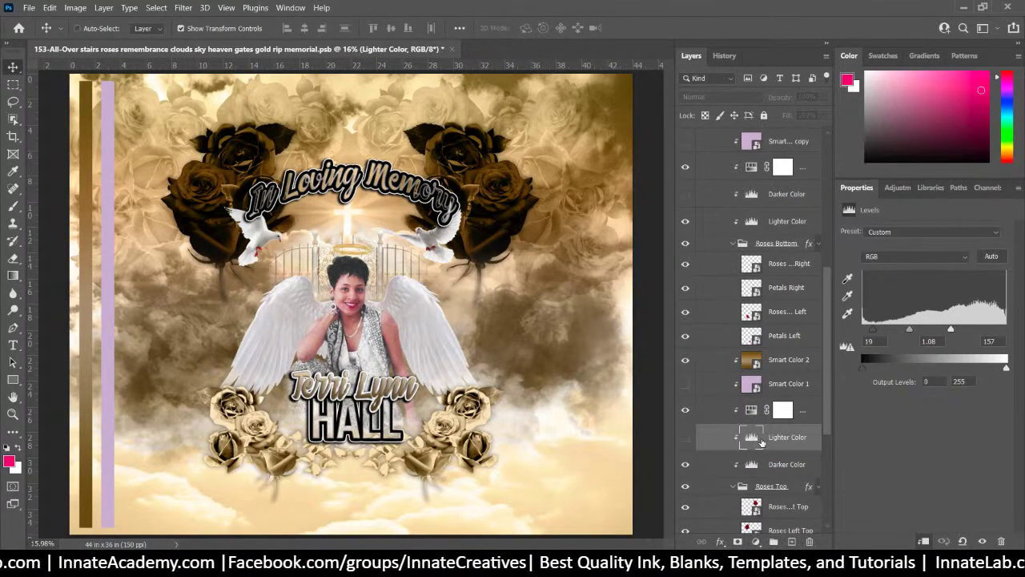
Hide Smart Color 2 and Darker Color on the roses, then show Lighter Color again
left_click(755, 542)
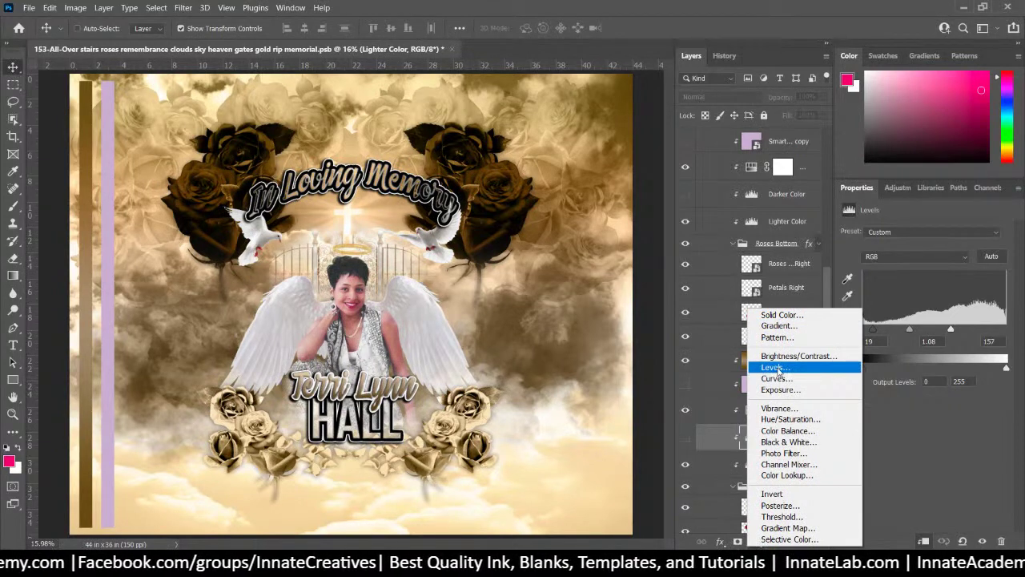
left_click(701, 410)
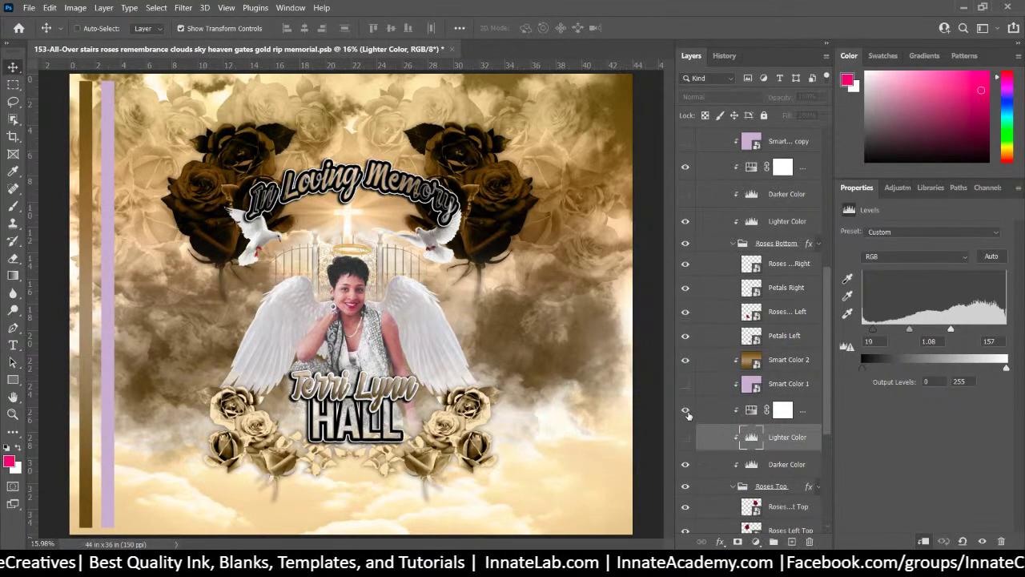
left_click(686, 361)
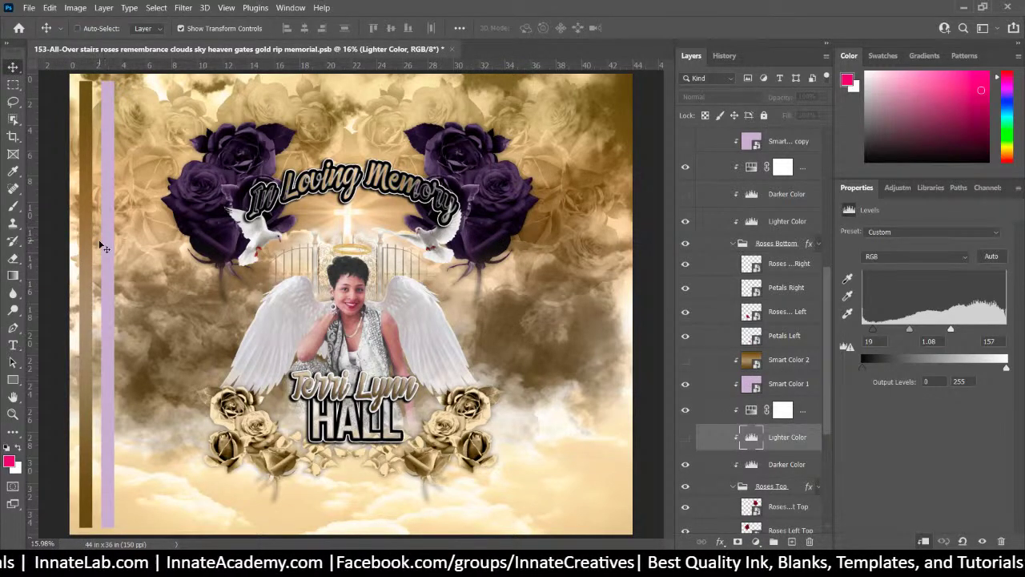
left_click(688, 465)
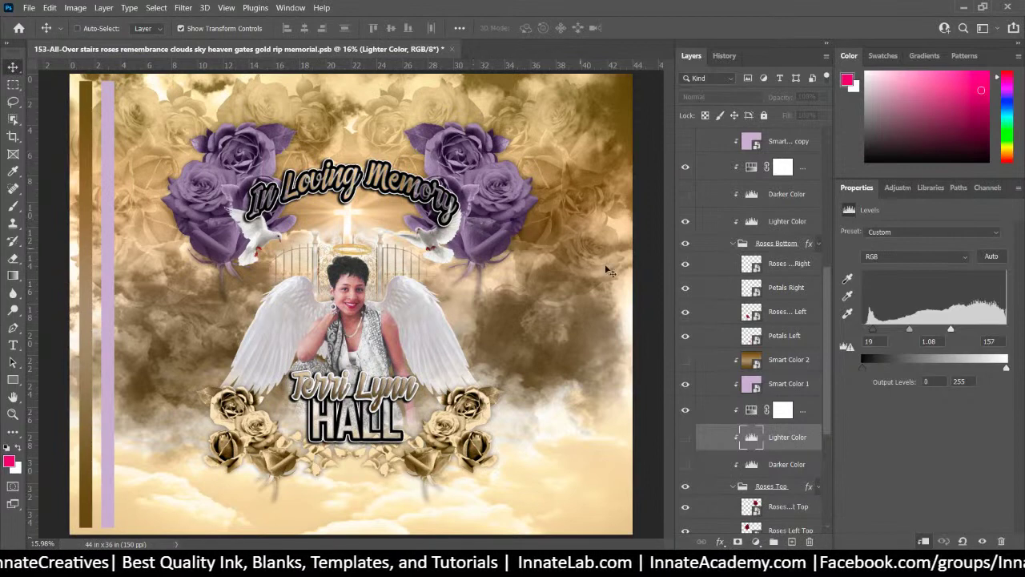
left_click(684, 437)
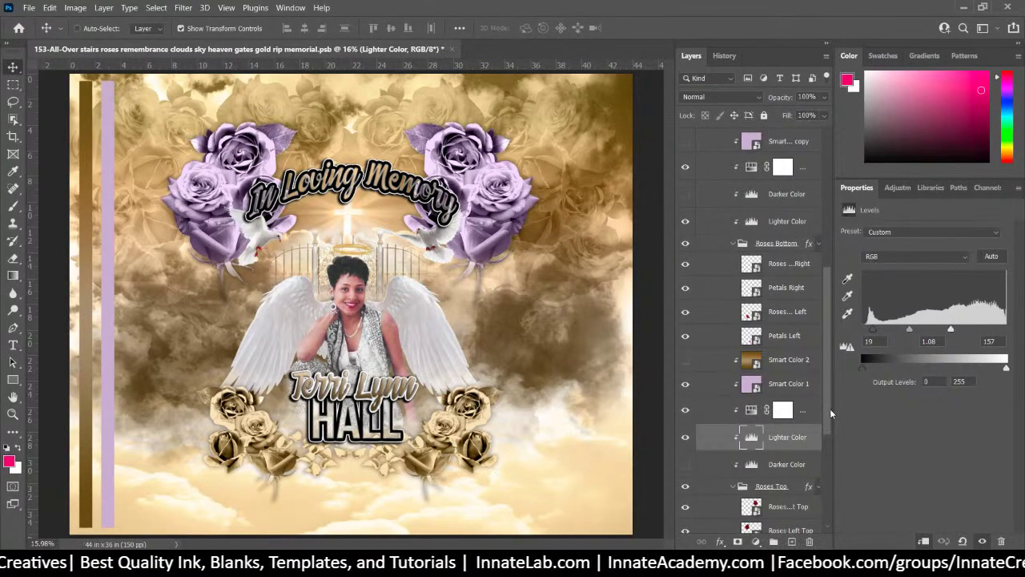
left_click_drag(830, 408, 840, 511)
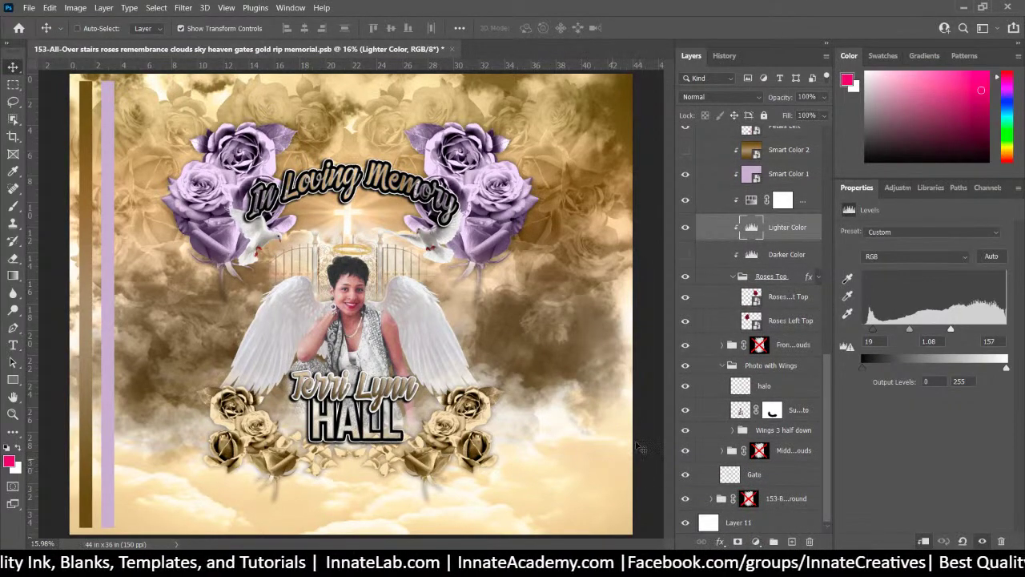
Hide the gold Smart Color 2 layers on the front and middle clouds, then select Smart Color 1
right_click(586, 486)
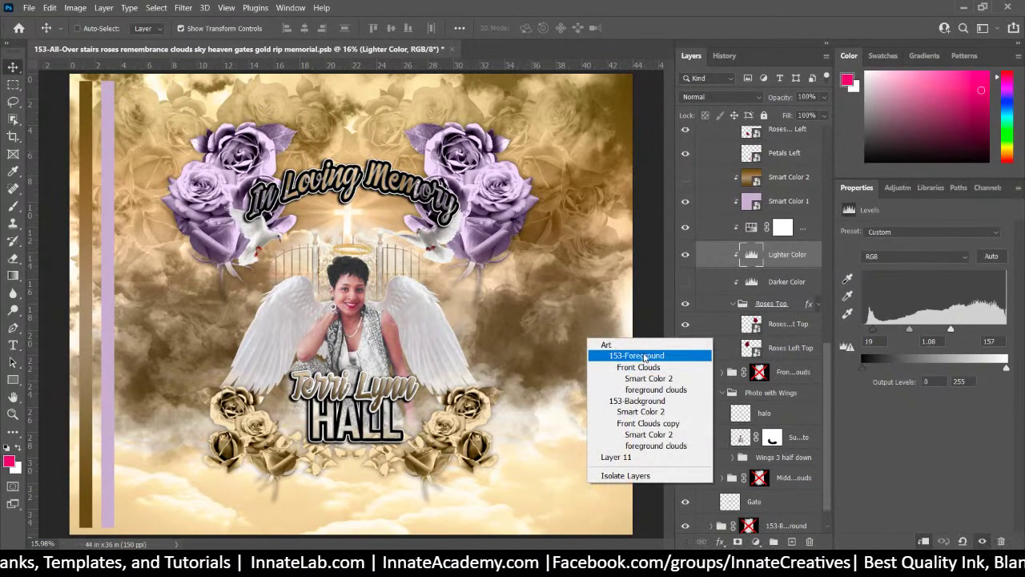
left_click(645, 378)
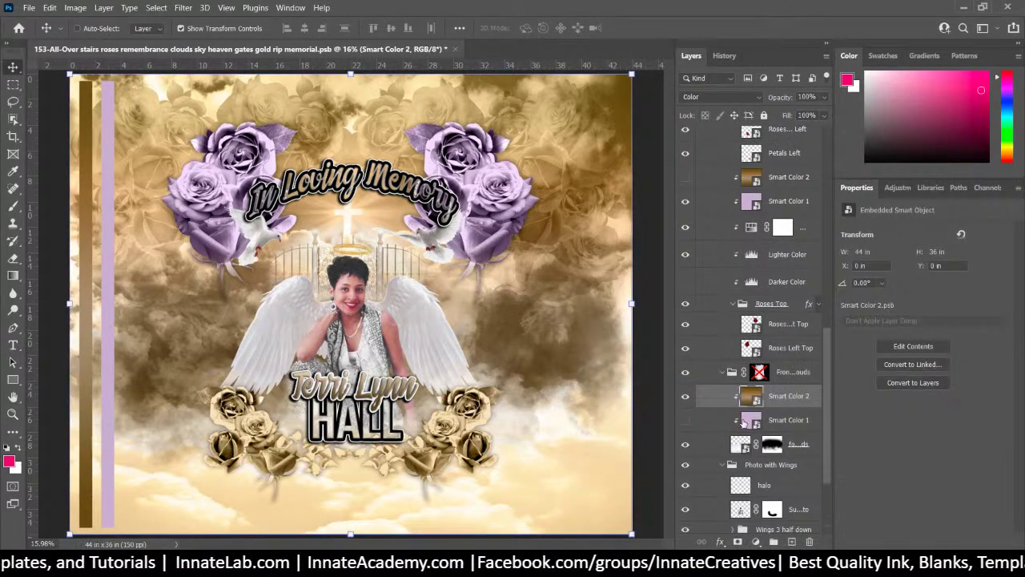
left_click(686, 397)
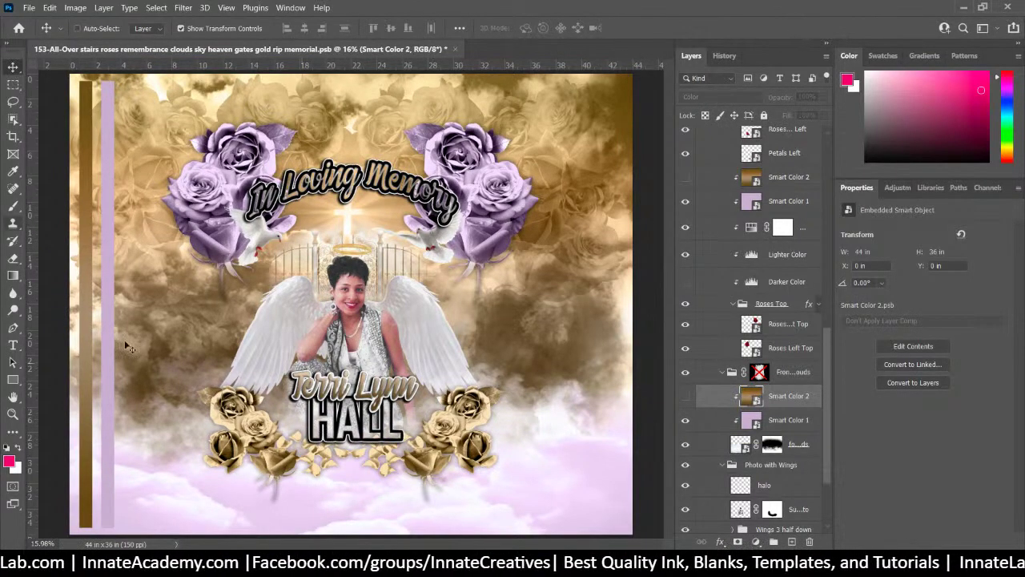
right_click(601, 343)
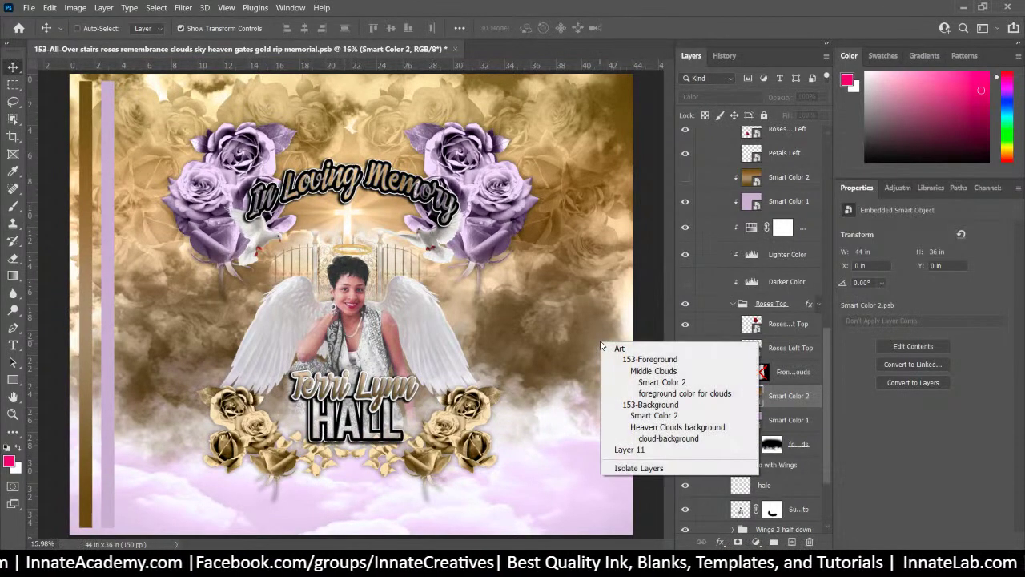
left_click(661, 382)
scroll(726, 530, "down", 2)
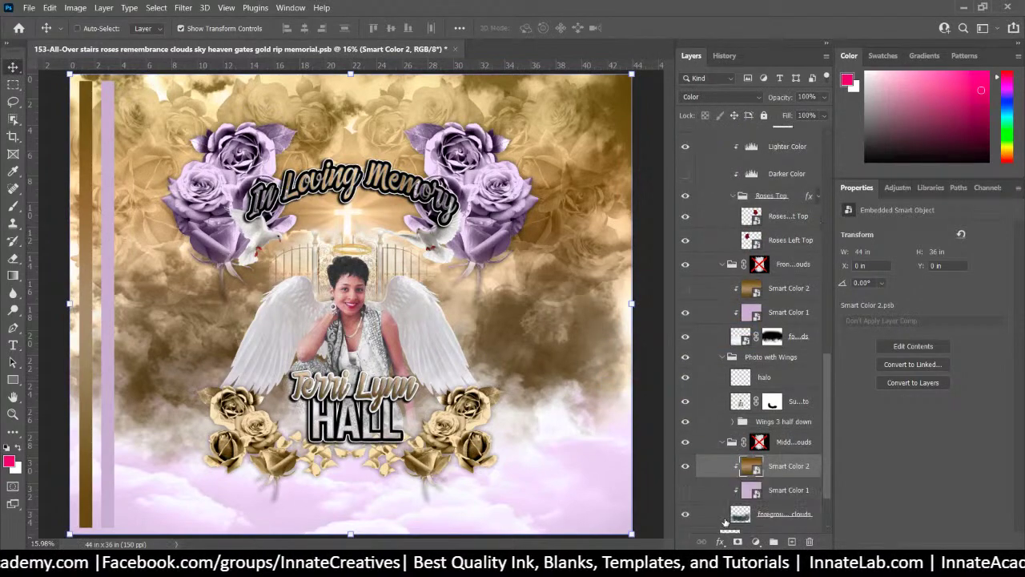
left_click(685, 465)
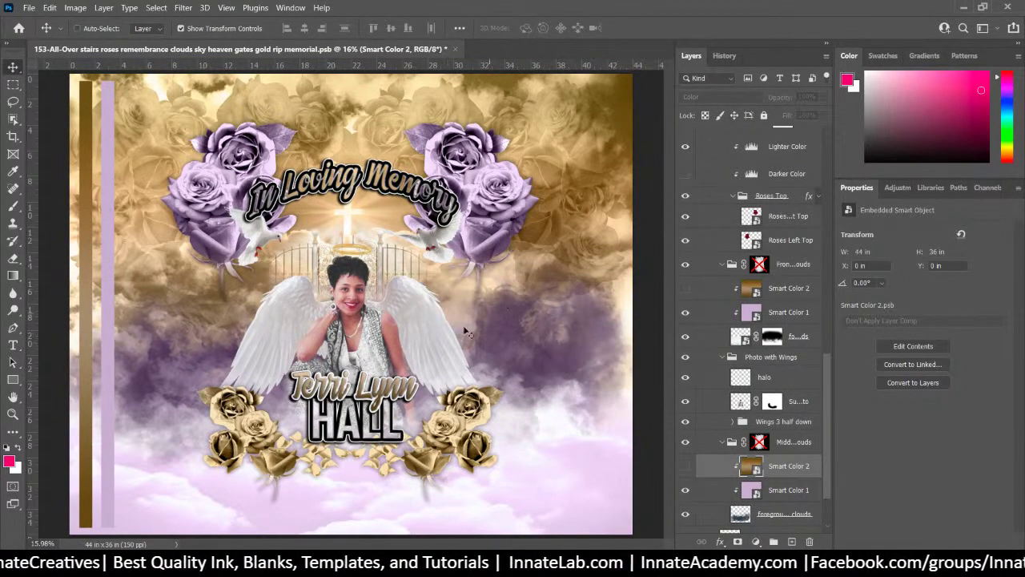
left_click(798, 466)
left_click(793, 488)
scroll(793, 485, "down", 3)
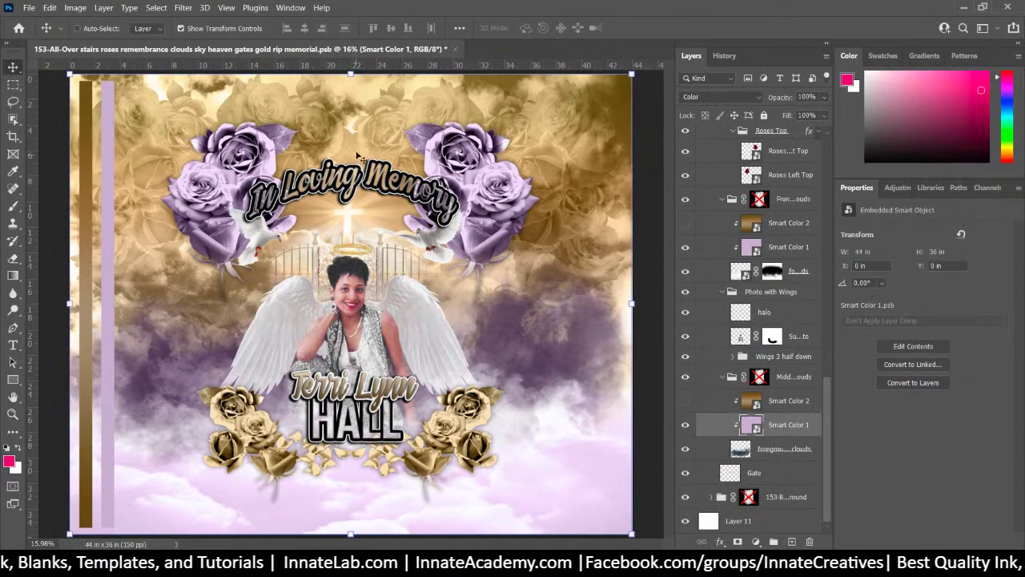
Hide the background's gold Smart Color 2 layer and test the Smart Color 1 tint
right_click(559, 136)
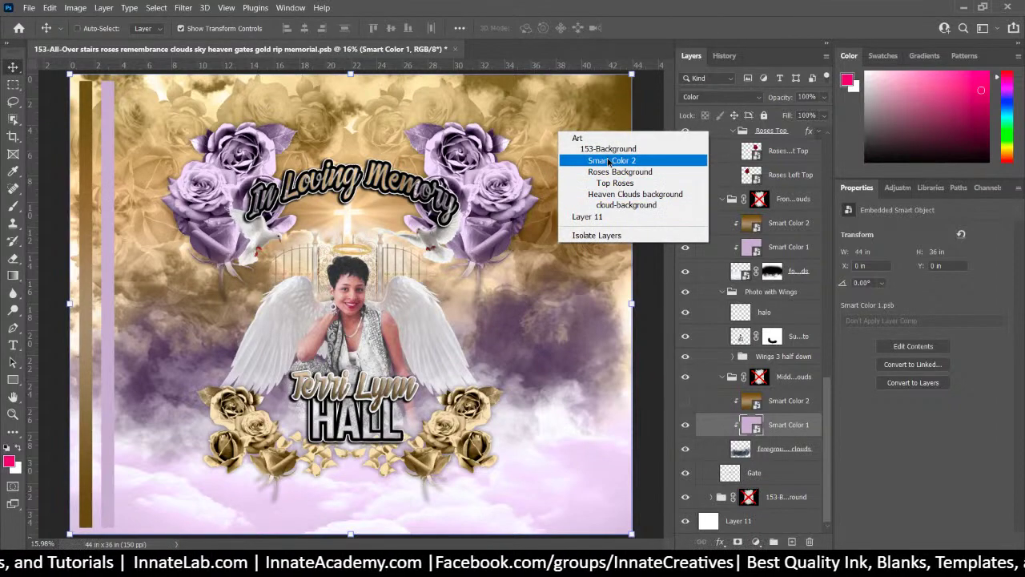
left_click(610, 160)
scroll(687, 392, "down", 3)
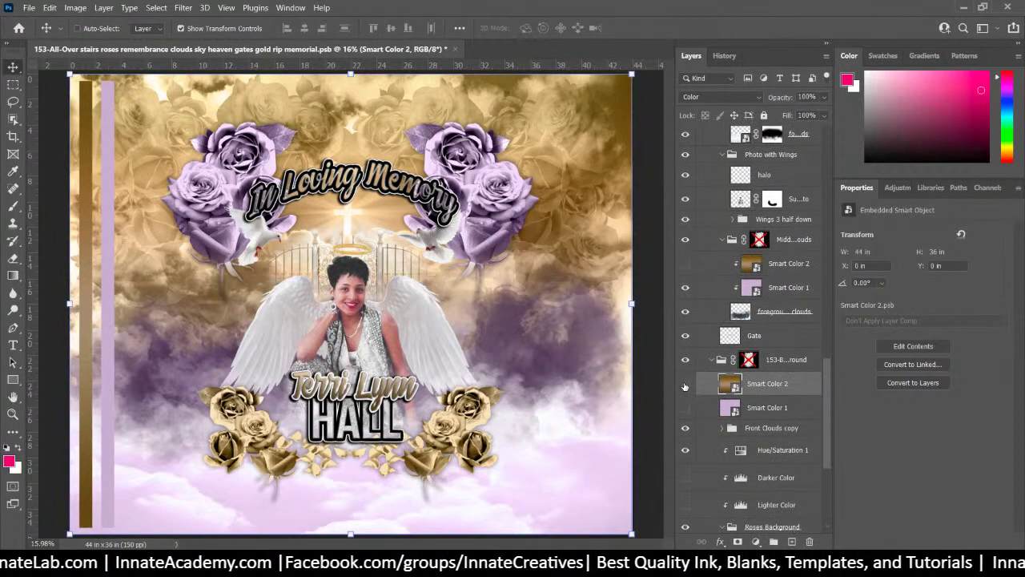
left_click(684, 385)
left_click(685, 408)
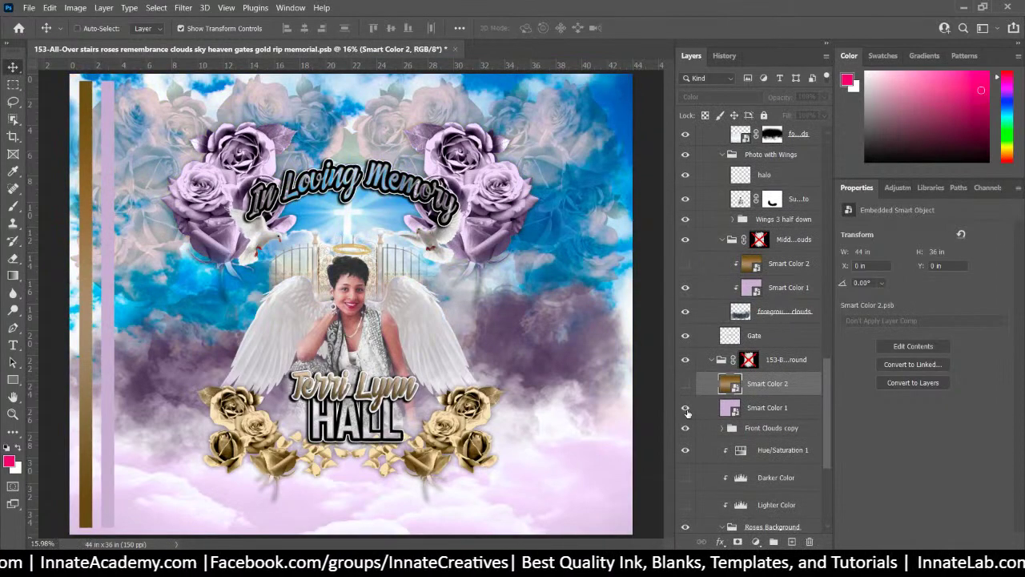
left_click(686, 411)
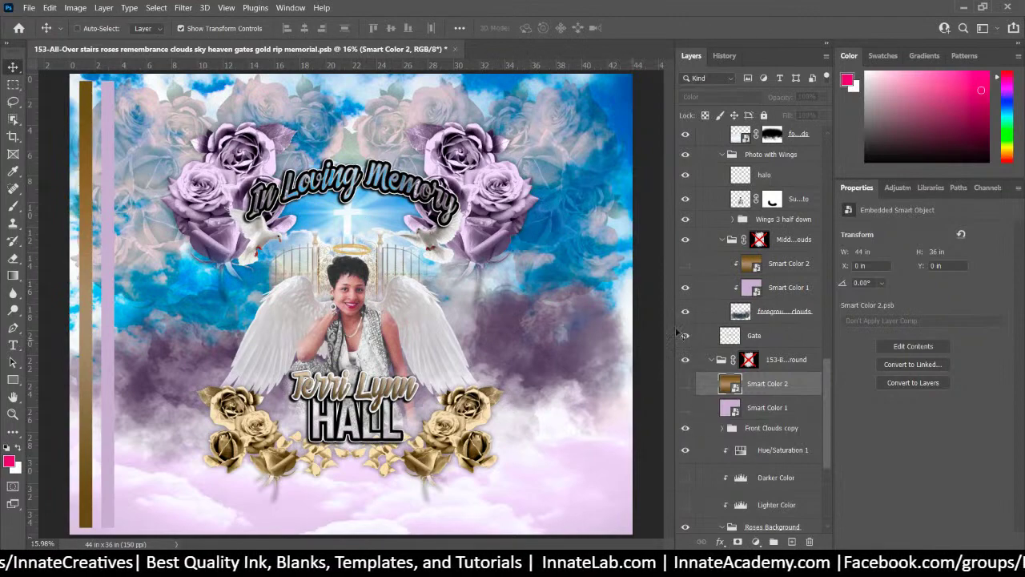
Settle on lavender clouds with Smart Color 1 and Lighter Color shown and Darker Color hidden
left_click(685, 506)
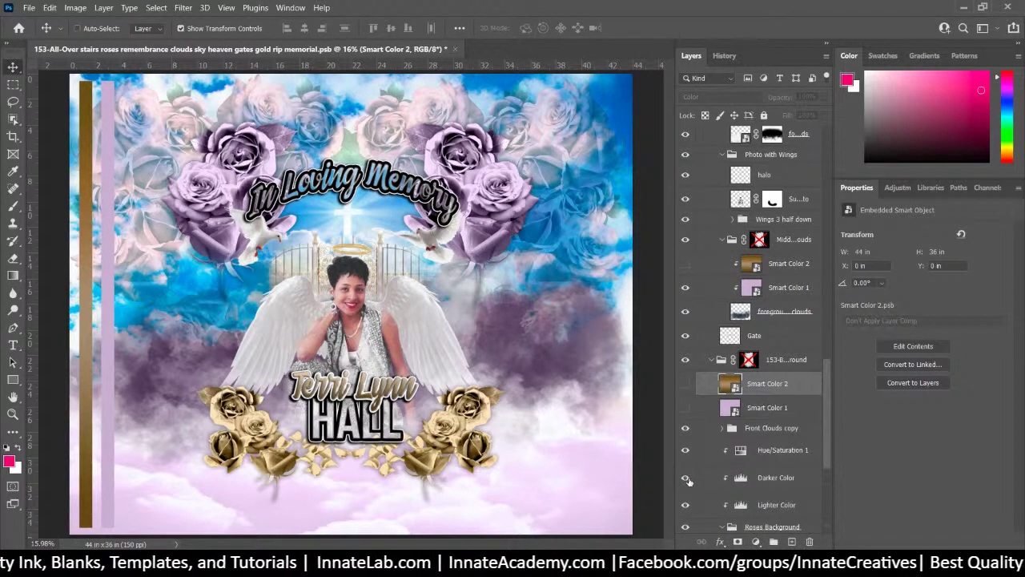
left_click(686, 479)
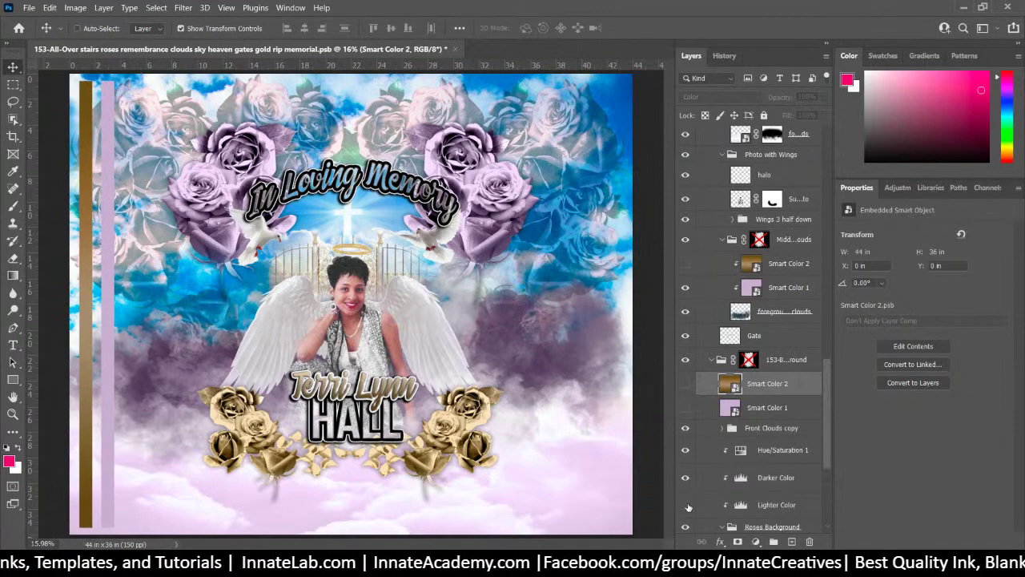
left_click(687, 506)
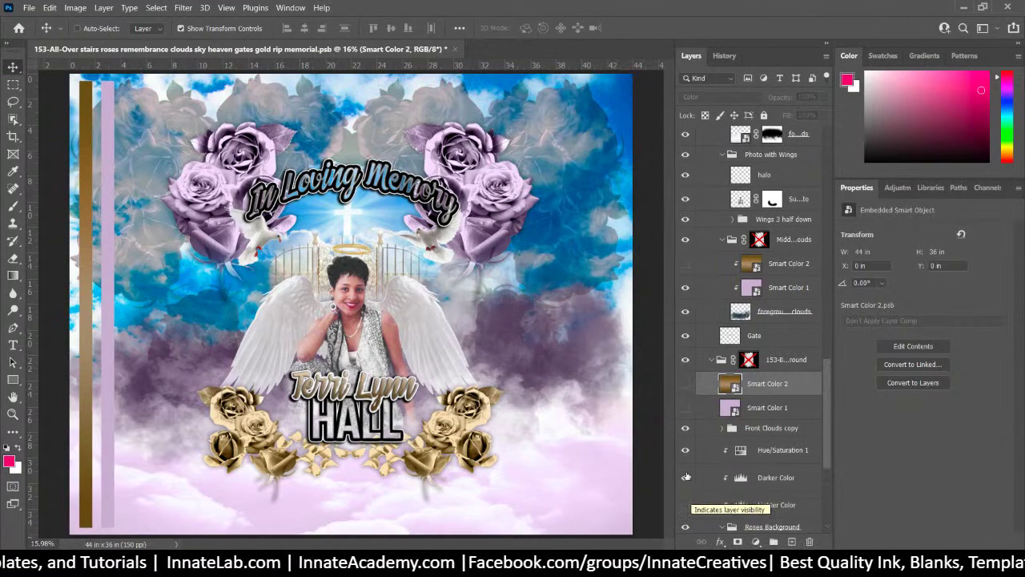
left_click(686, 479)
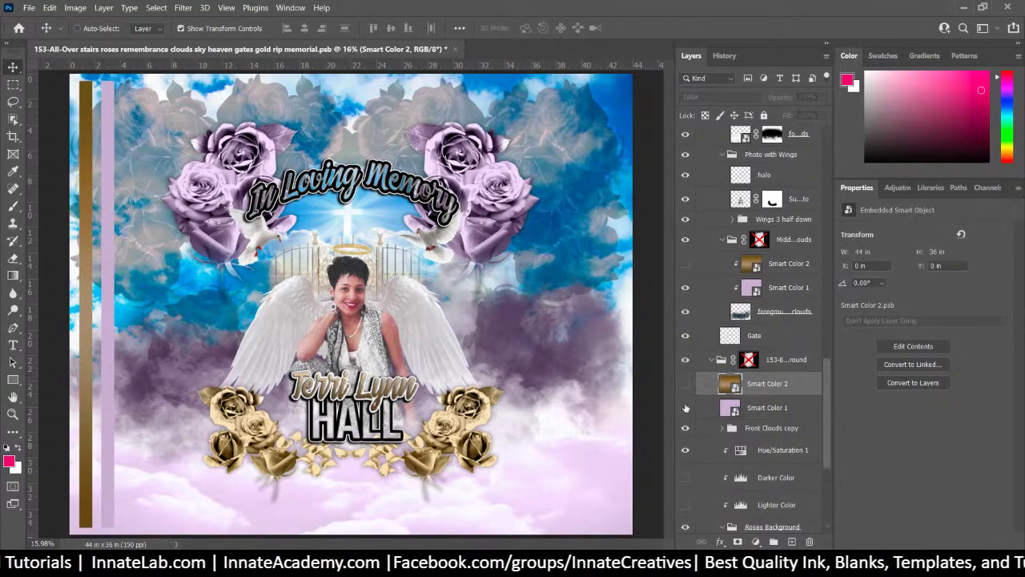
left_click(686, 407)
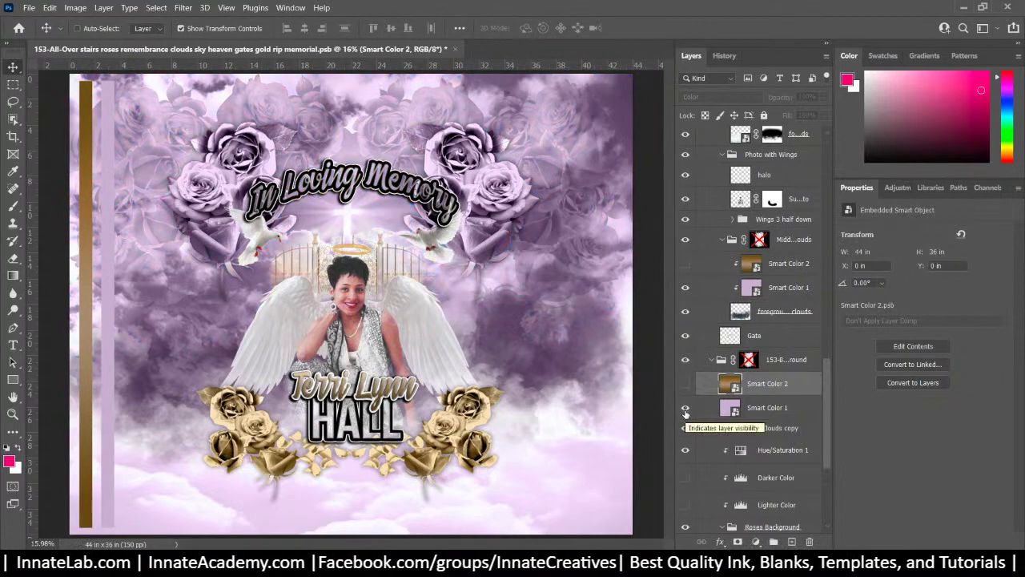
left_click(703, 410)
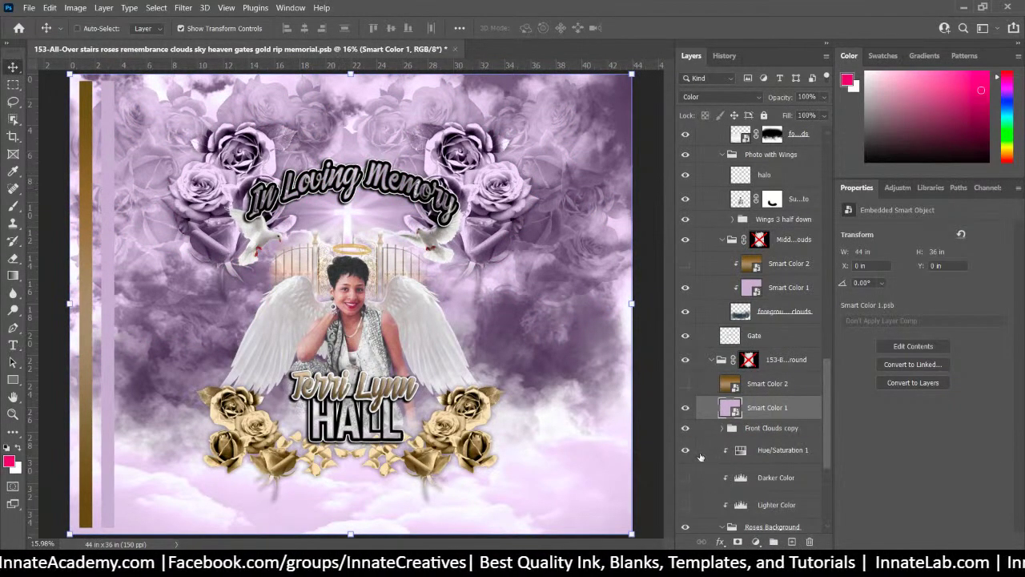
left_click(685, 504)
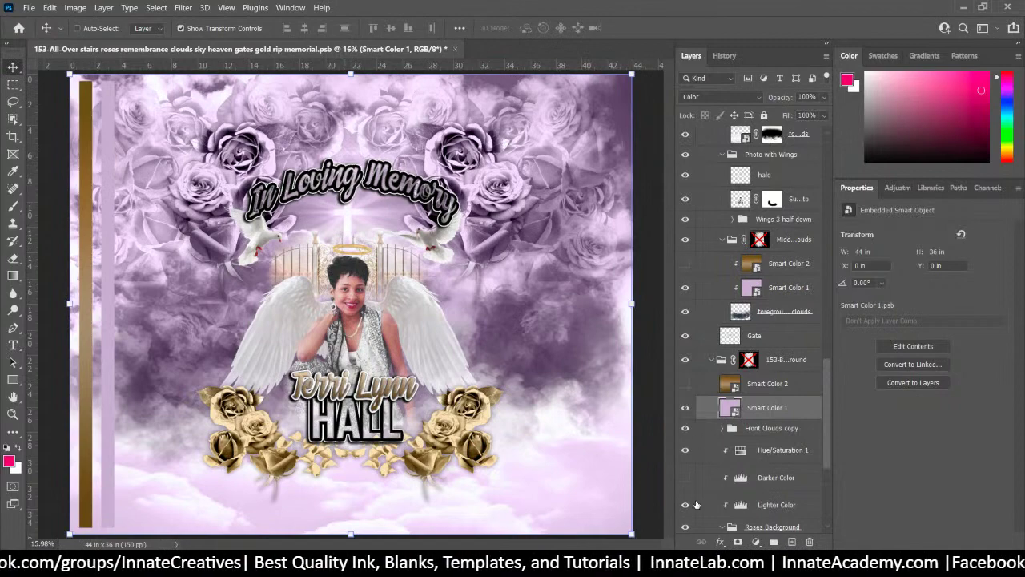
left_click(685, 478)
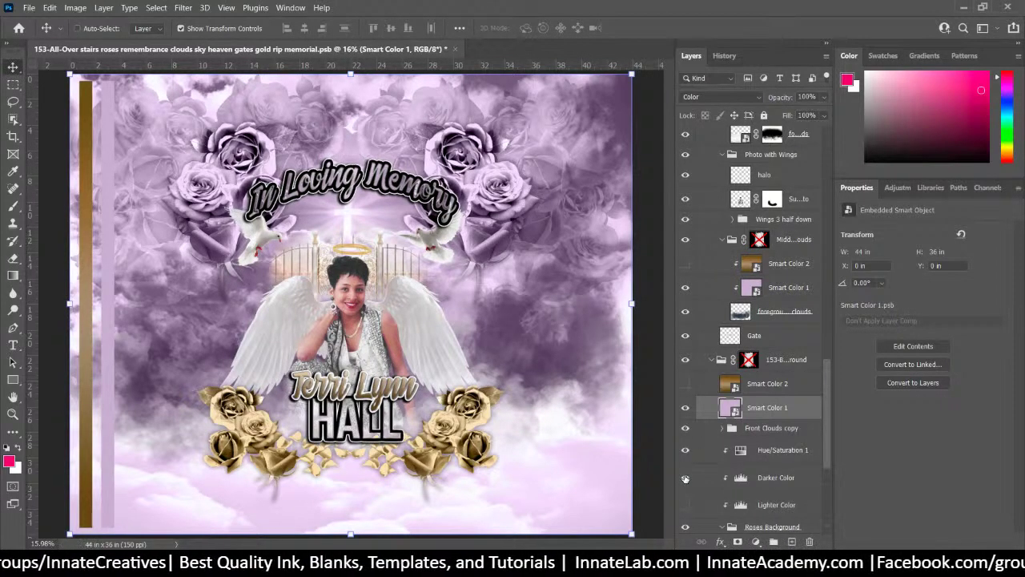
left_click(684, 478)
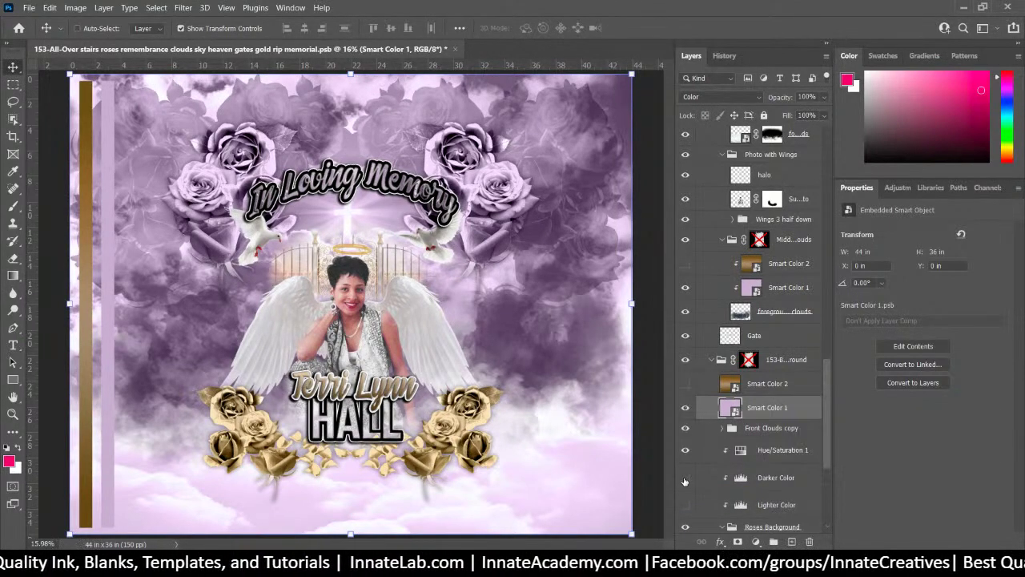
left_click(685, 478)
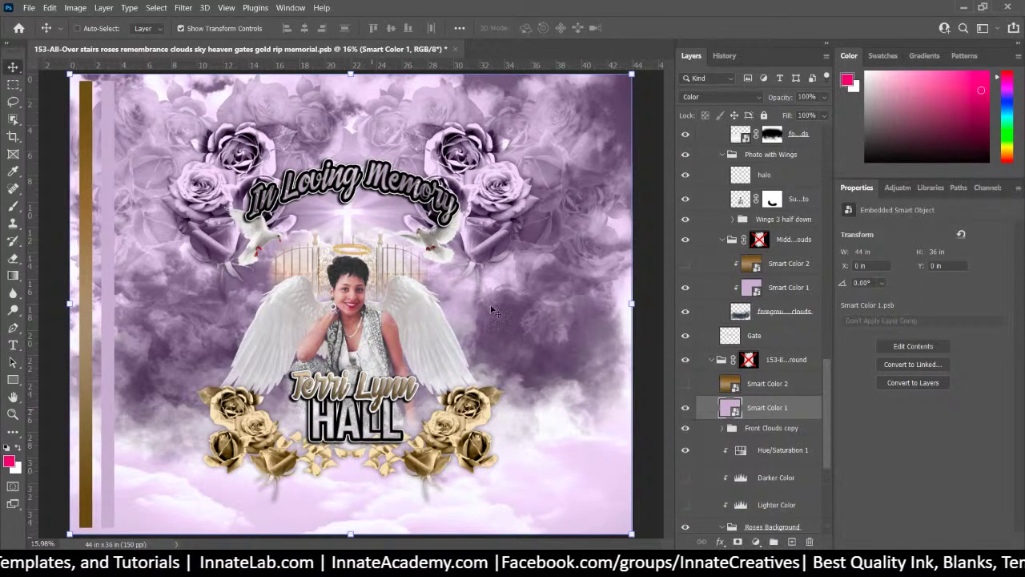
right_click(487, 407)
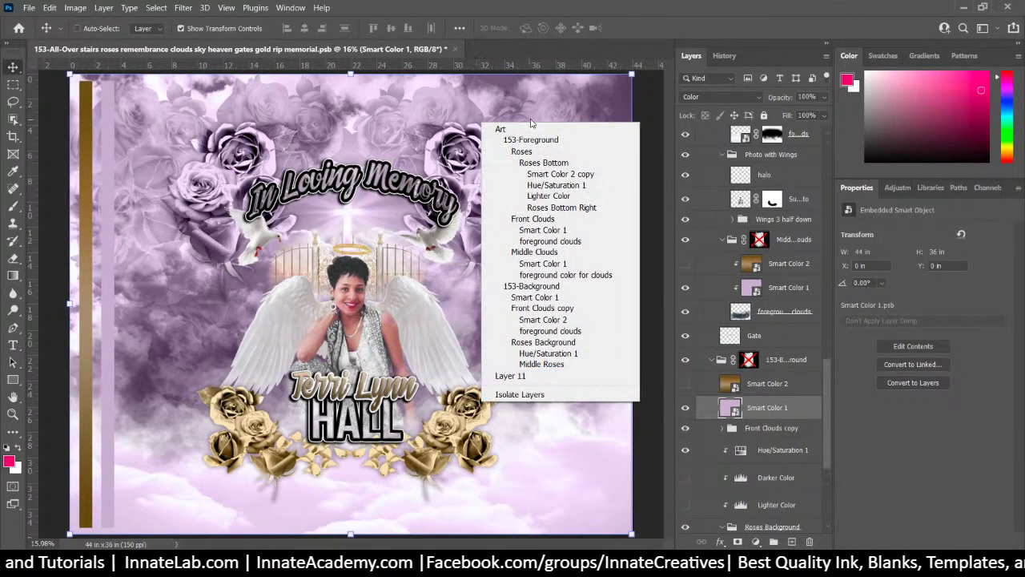
Toggle the roses' Smart Color copy tint layers until the upper roses show gold again
left_click(559, 174)
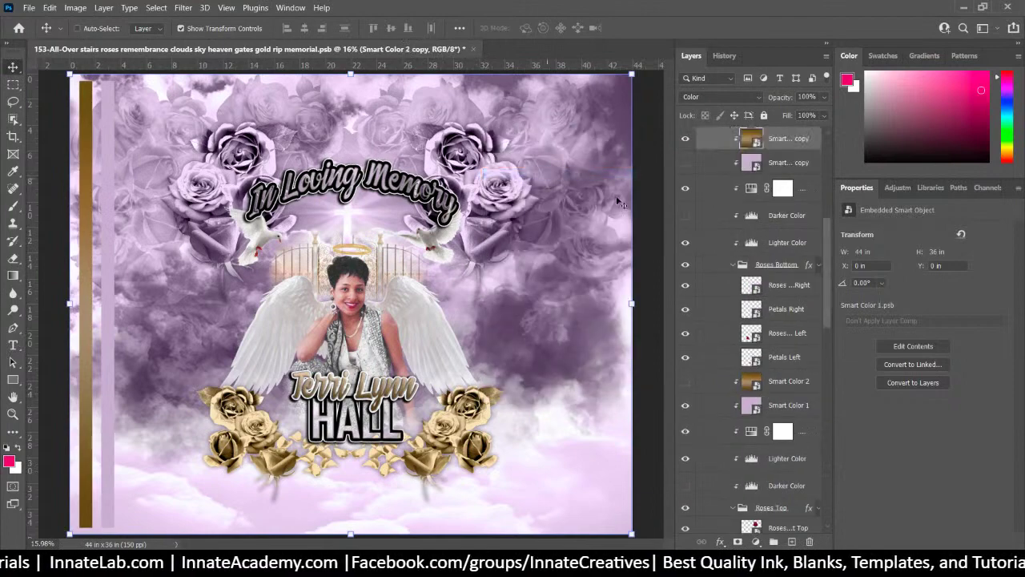
left_click(683, 141)
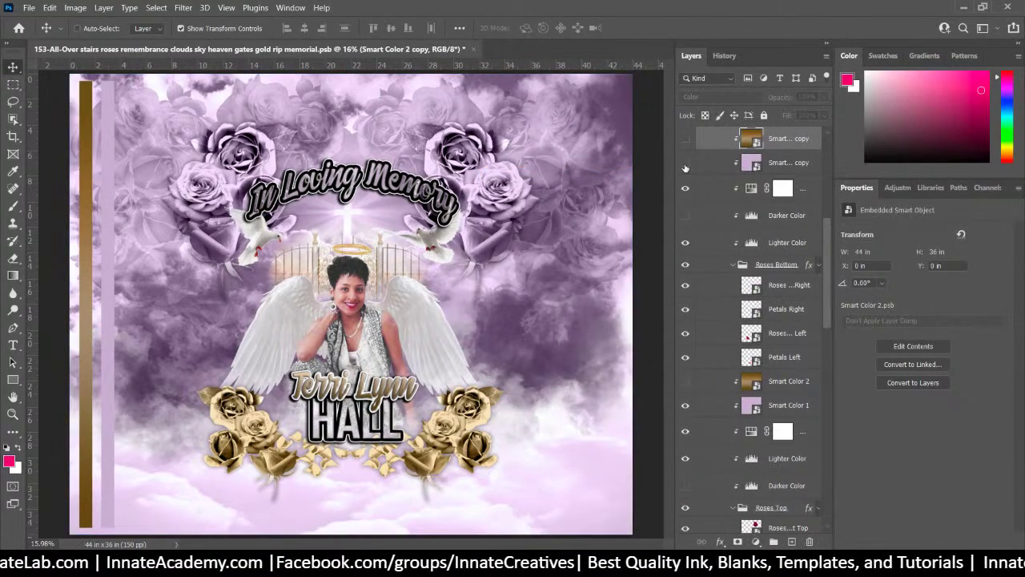
left_click(684, 164)
left_click(685, 163)
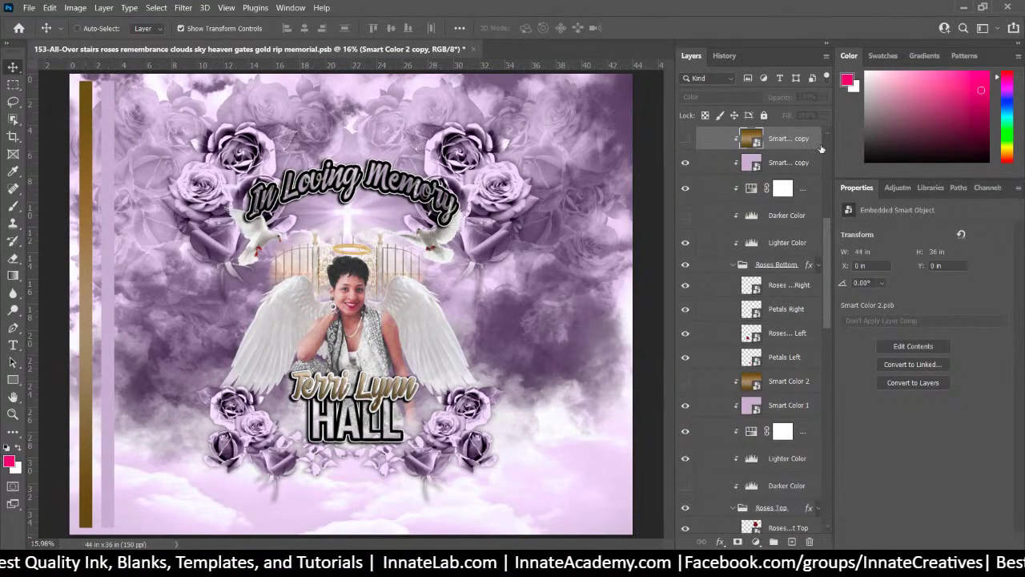
scroll(731, 145, "up", 3)
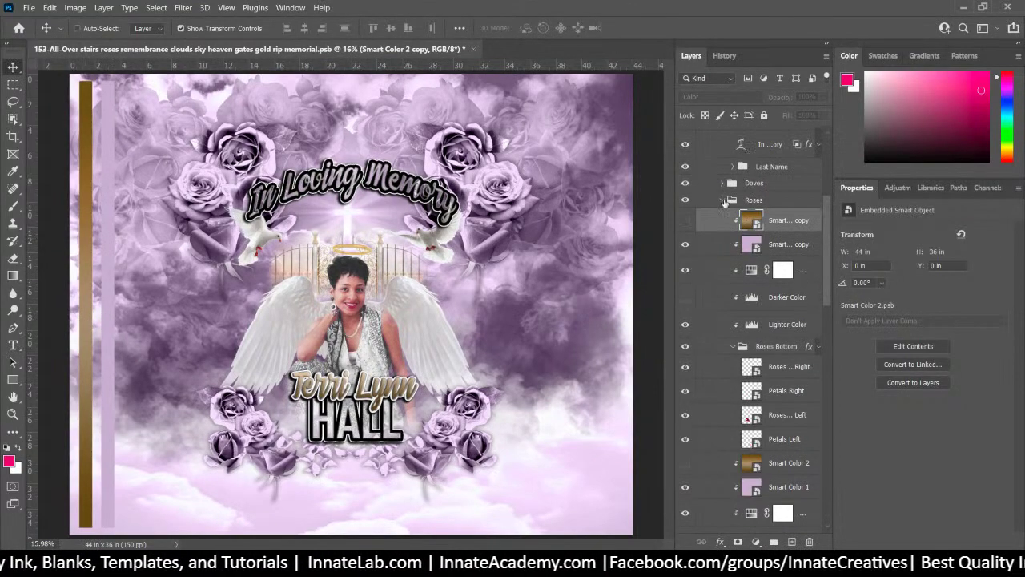
left_click(686, 228)
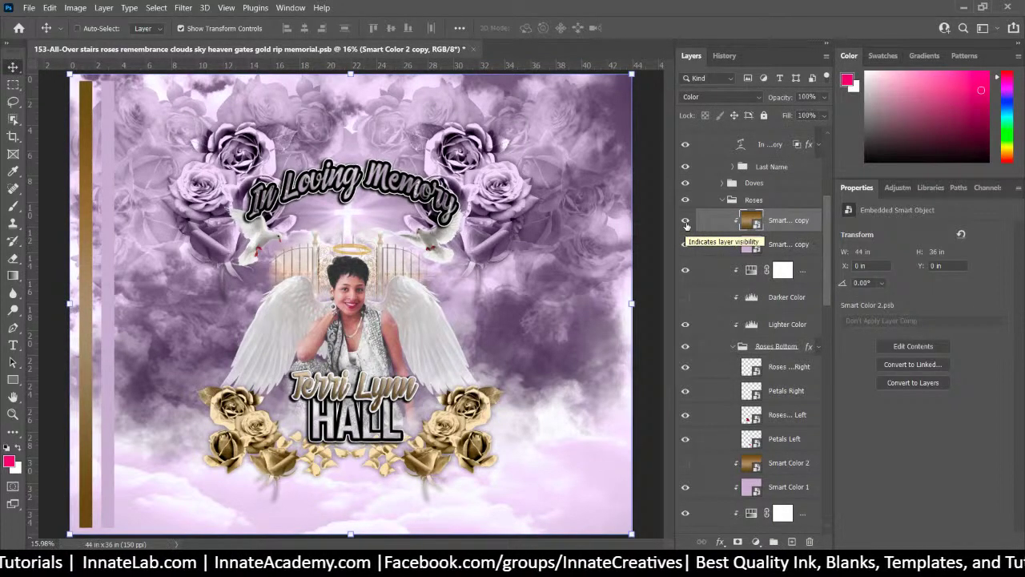
Compare the top Smart Color 1 overlay off and on, then select the Smart Color 1 layer
scroll(705, 248, "down", 3)
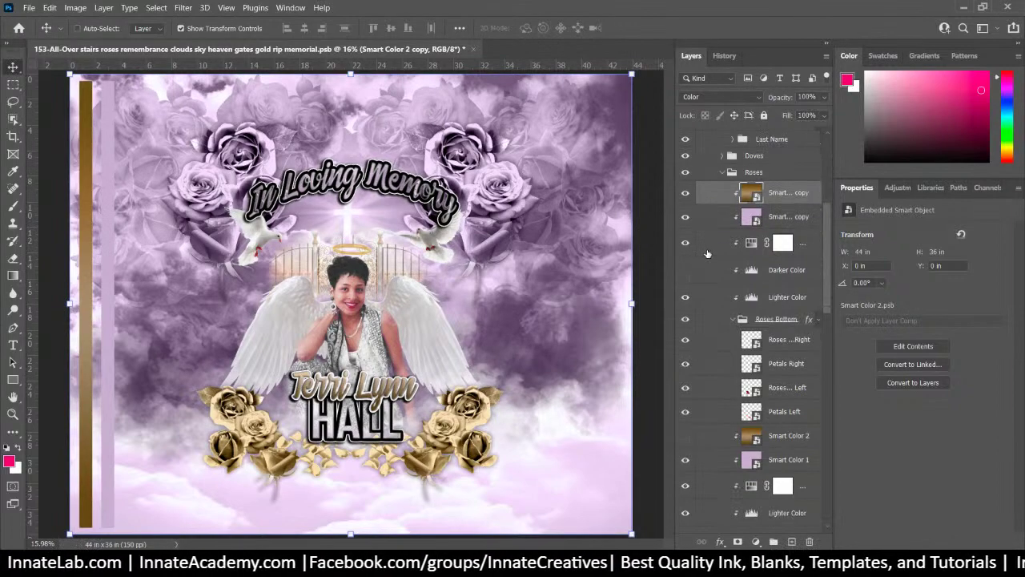
scroll(707, 241, "down", 3)
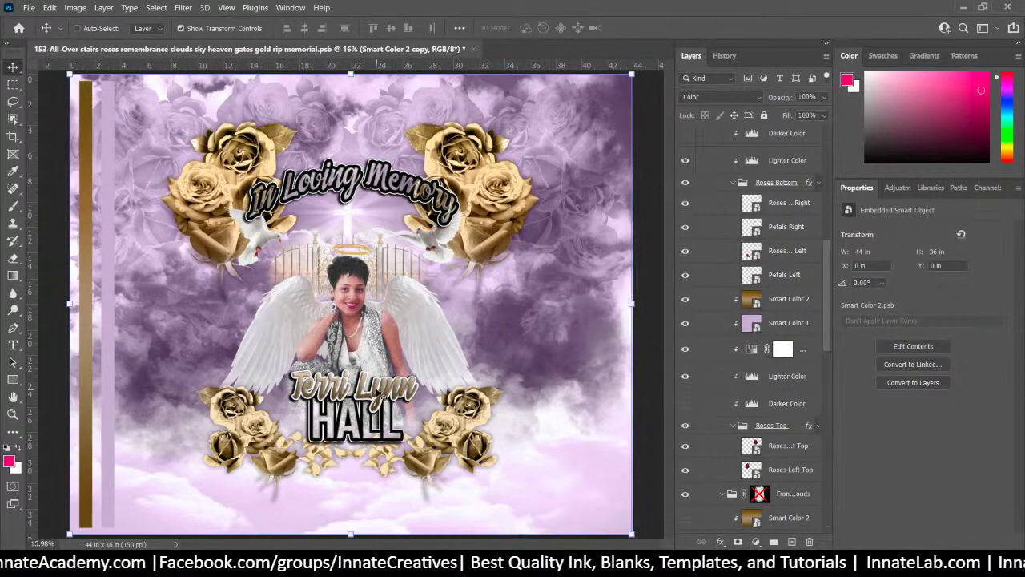
scroll(809, 320, "up", 10)
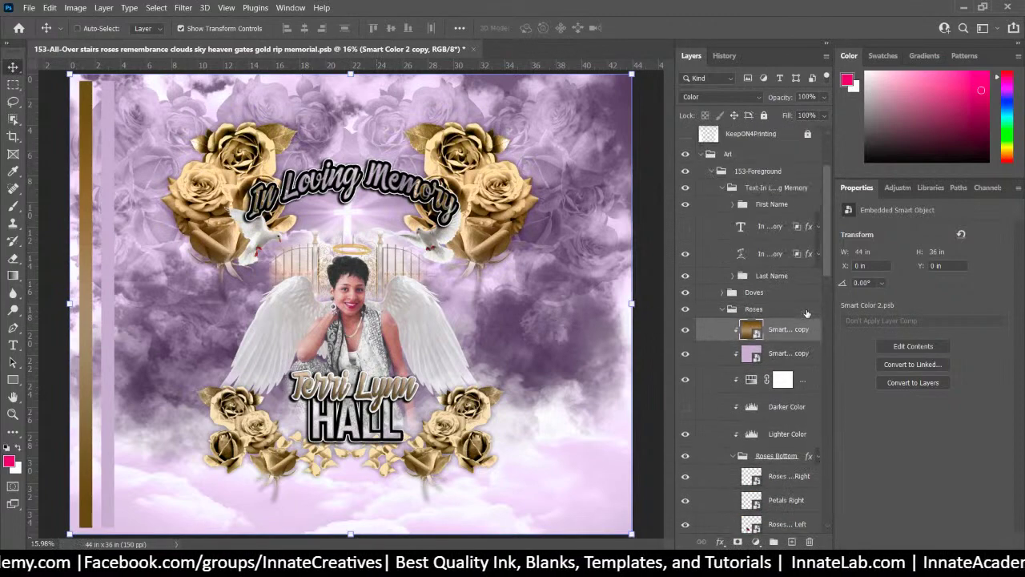
scroll(806, 313, "up", 4)
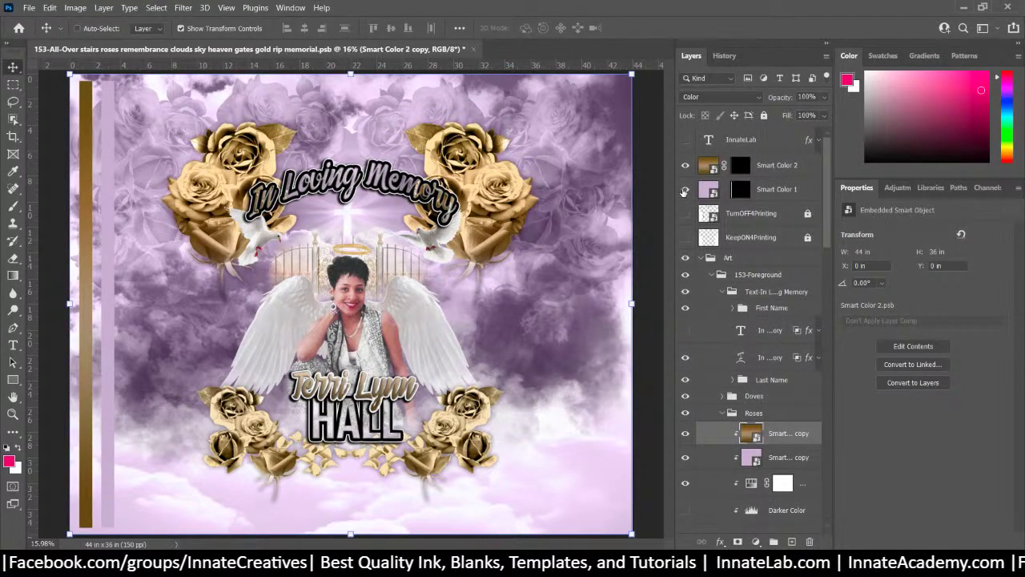
left_click(685, 191)
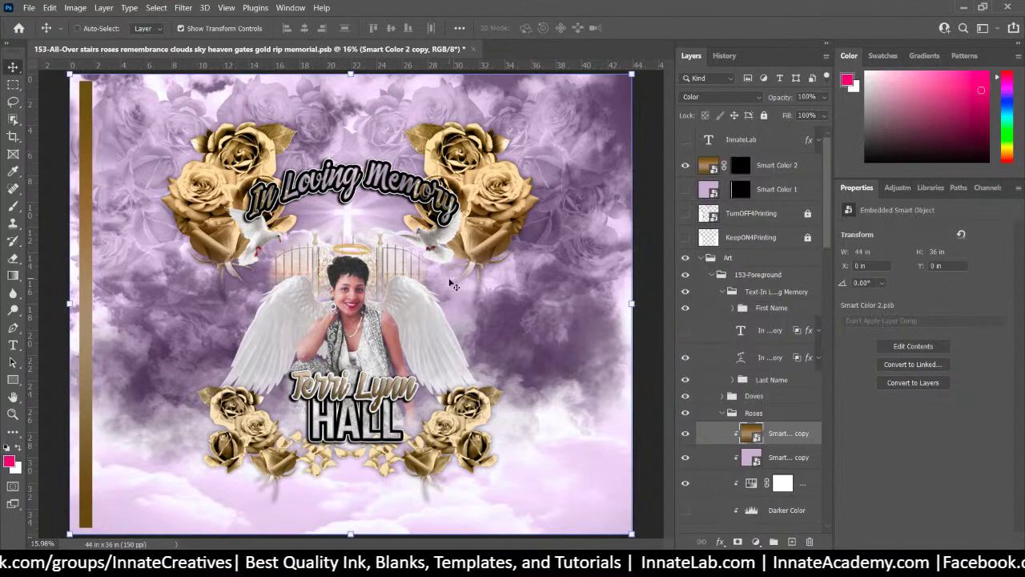
left_click(686, 190)
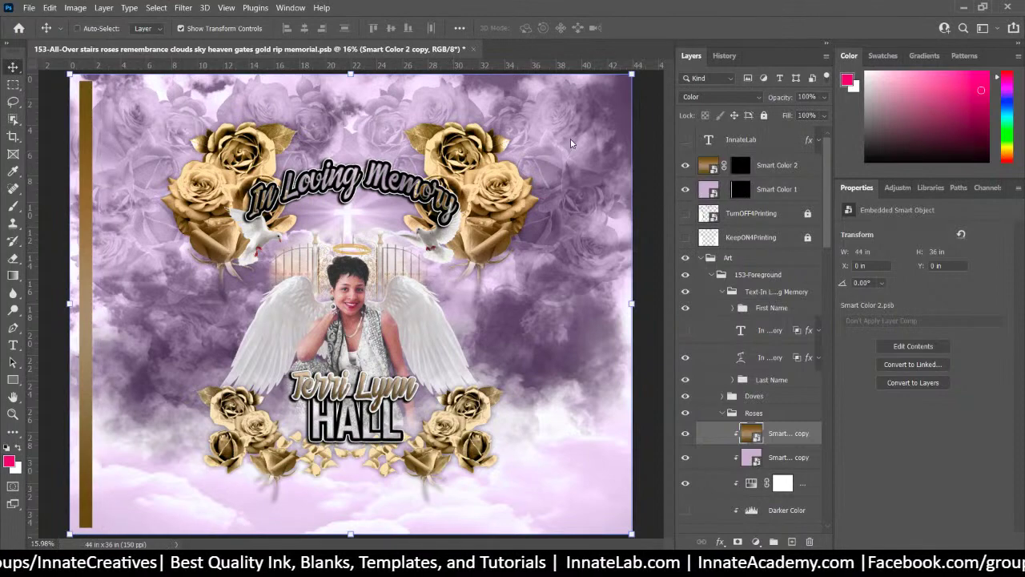
right_click(571, 142)
left_click(613, 166)
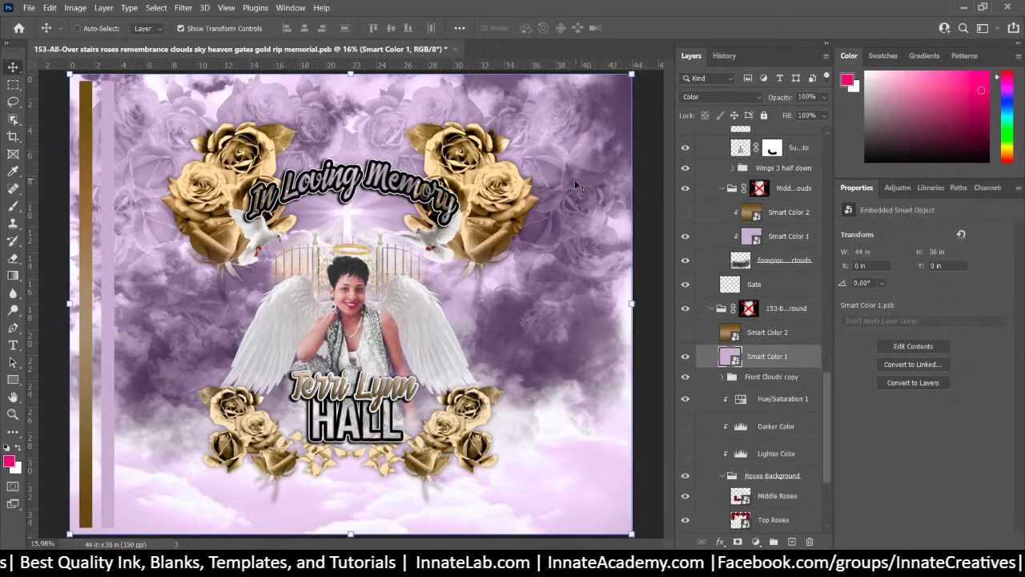
Turn the background clouds gold by showing Smart Color 2 and hiding the purple Smart Color 1
left_click(686, 332)
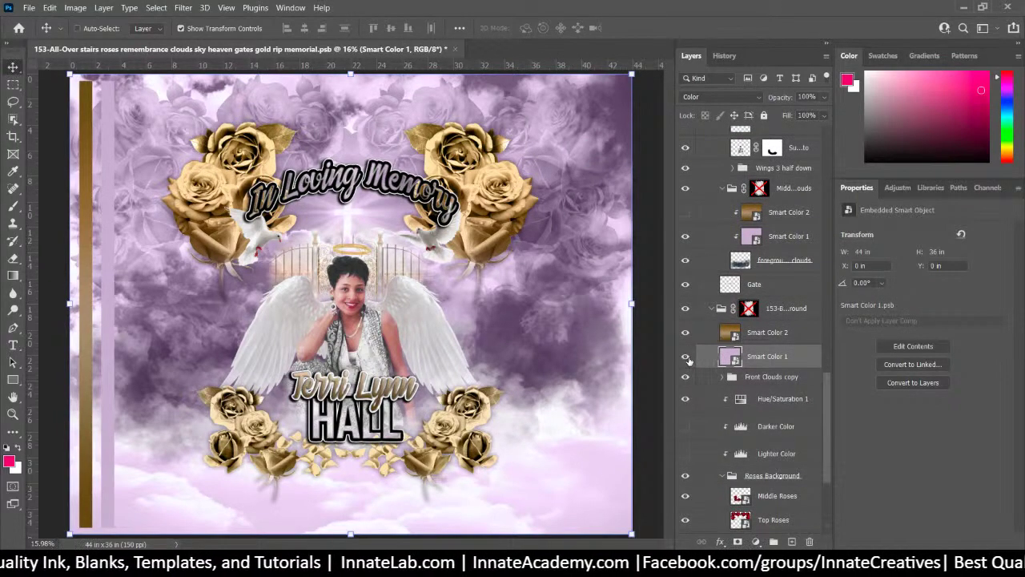
left_click(685, 357)
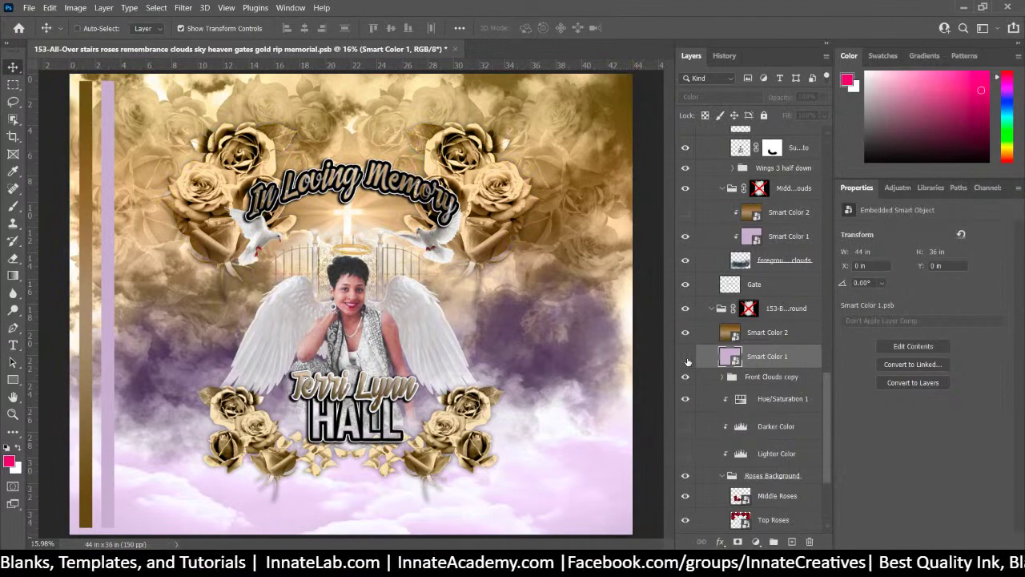
right_click(519, 310)
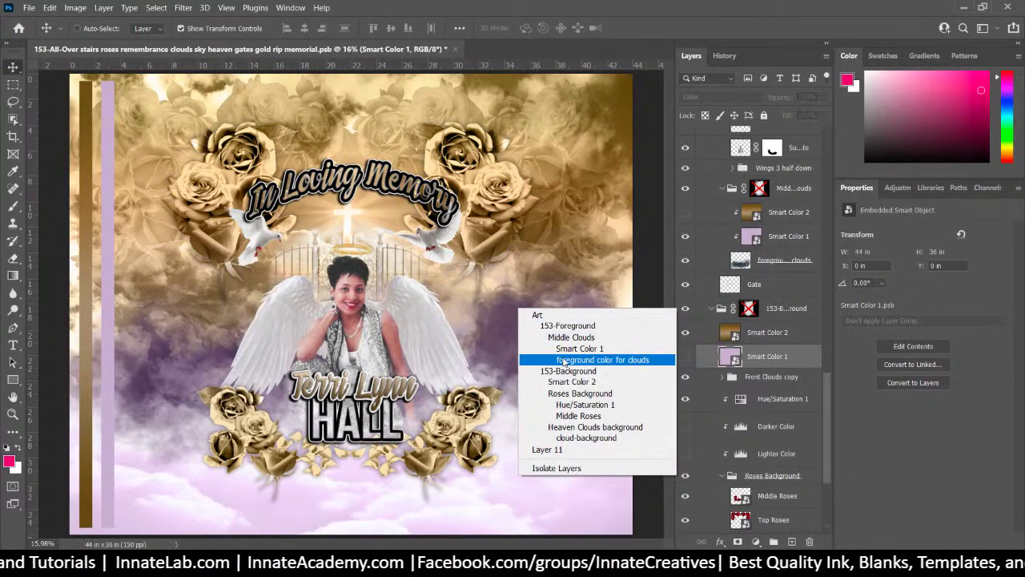
left_click(570, 349)
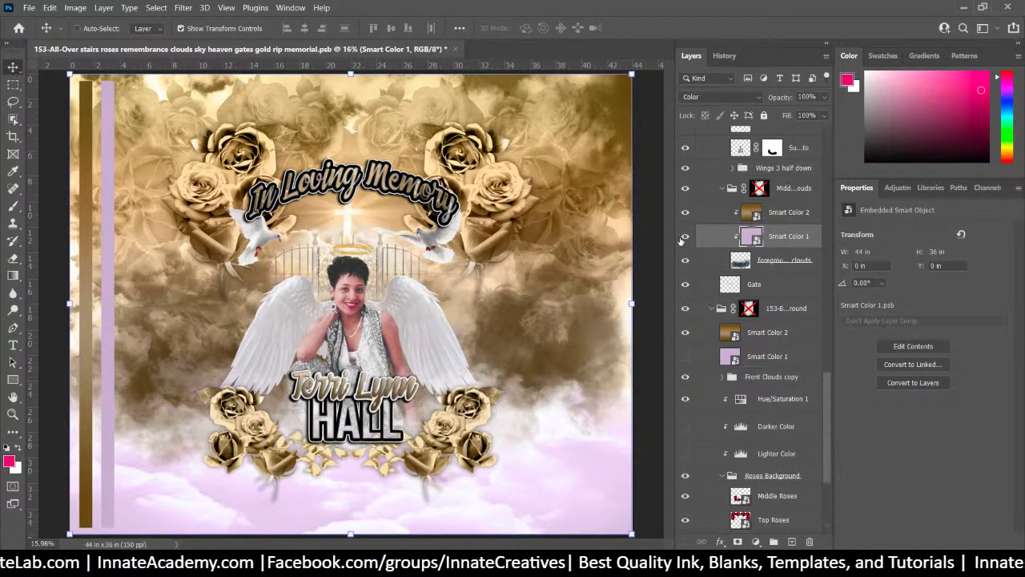
Hide the front clouds' Smart Color 1 tint and their colour overlay layer
right_click(561, 450)
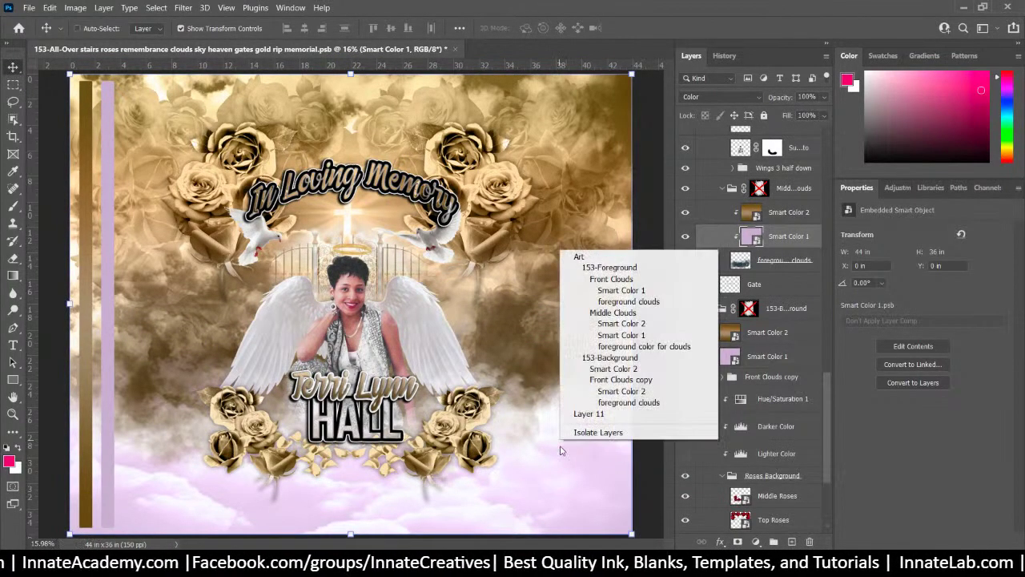
right_click(553, 468)
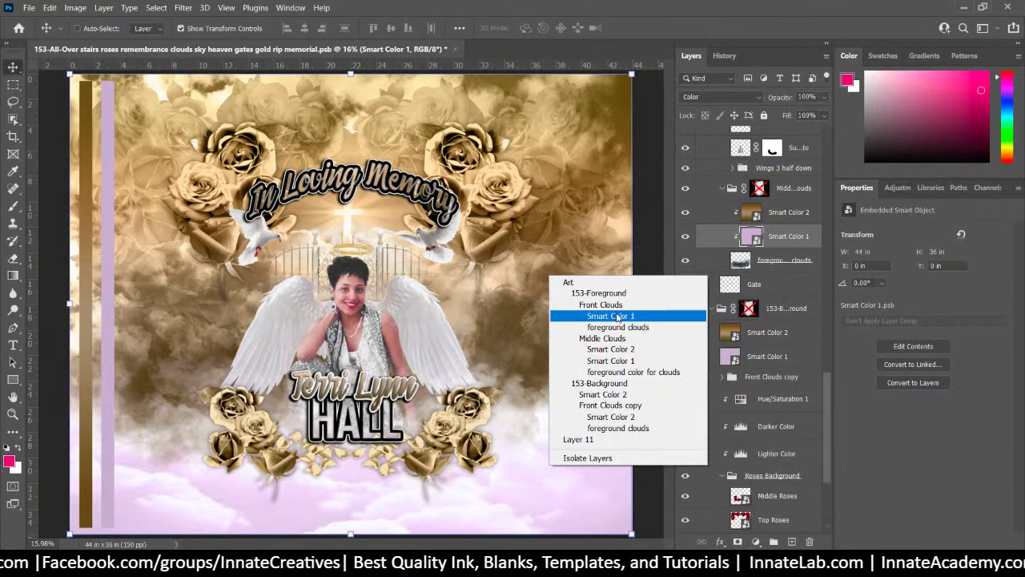
left_click(611, 316)
scroll(709, 206, "up", 2)
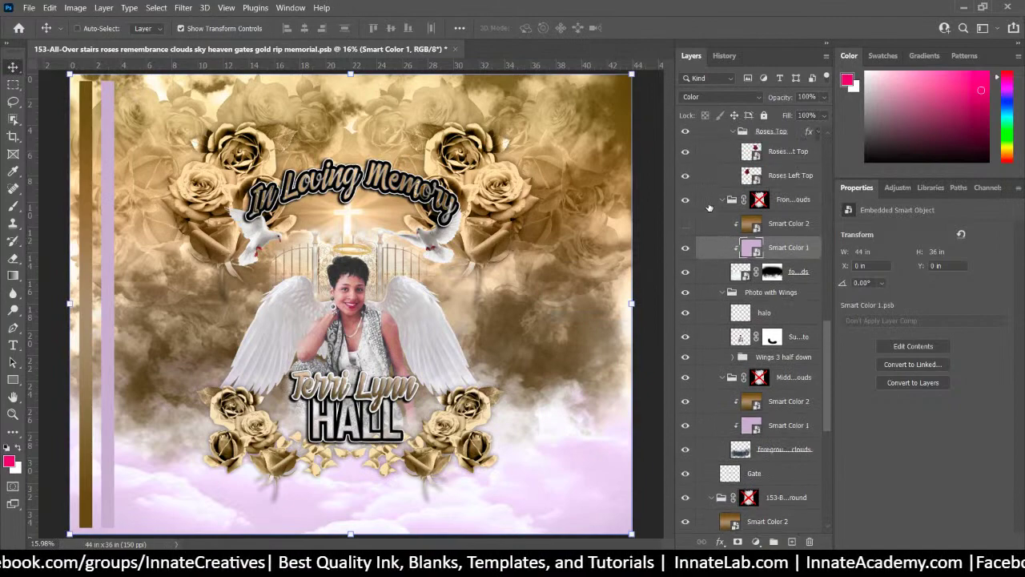
left_click(685, 248)
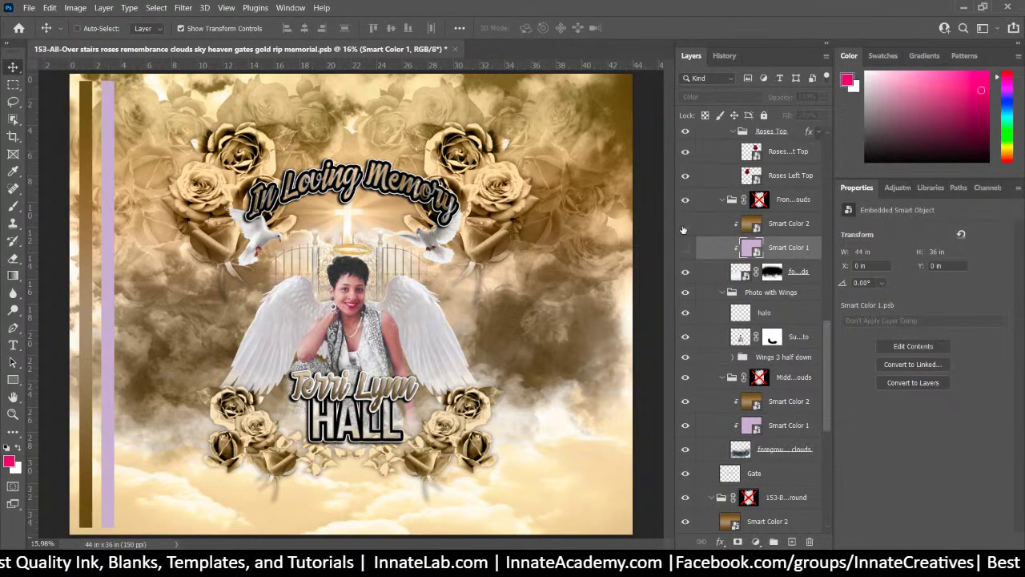
left_click(685, 225)
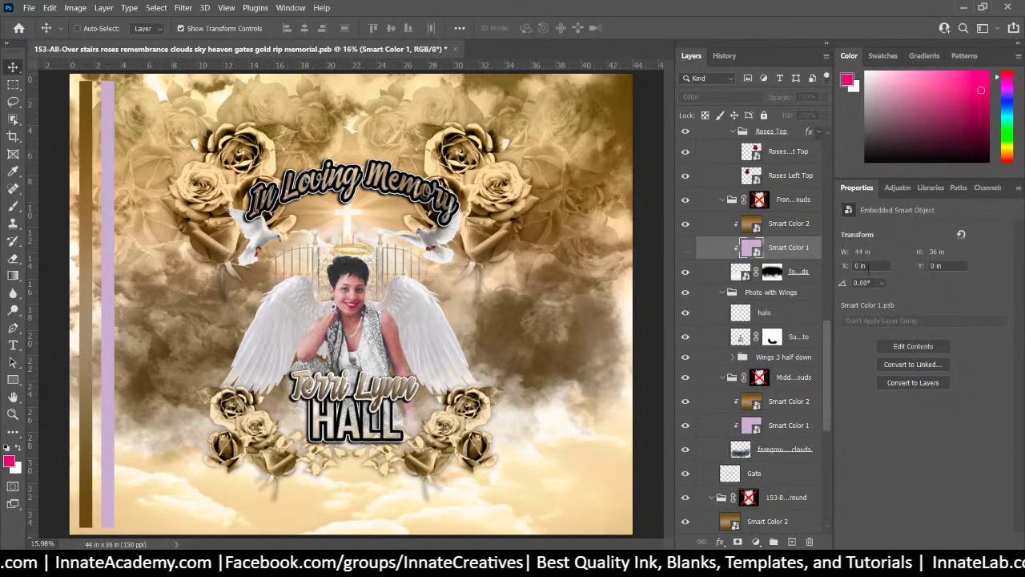
left_click_drag(828, 338, 833, 144)
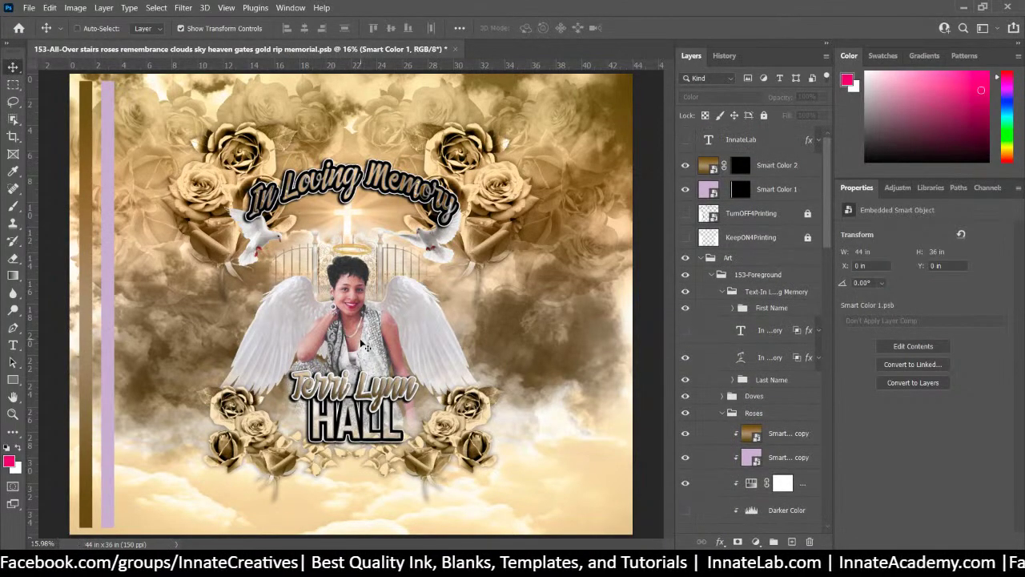
Hide the Wings 3 half down angel wings and the Gate layer
right_click(411, 322)
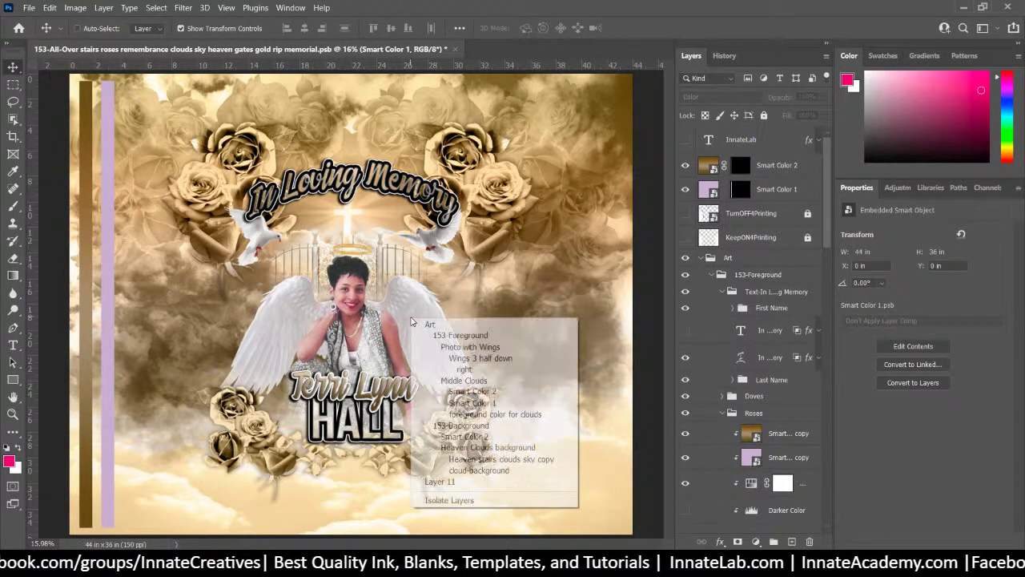
left_click(467, 358)
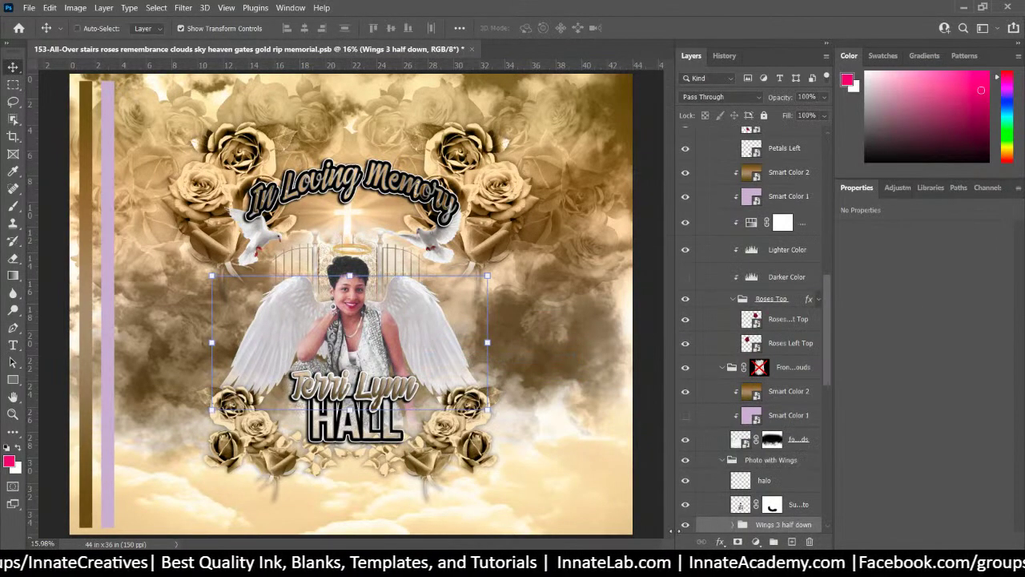
left_click(684, 526)
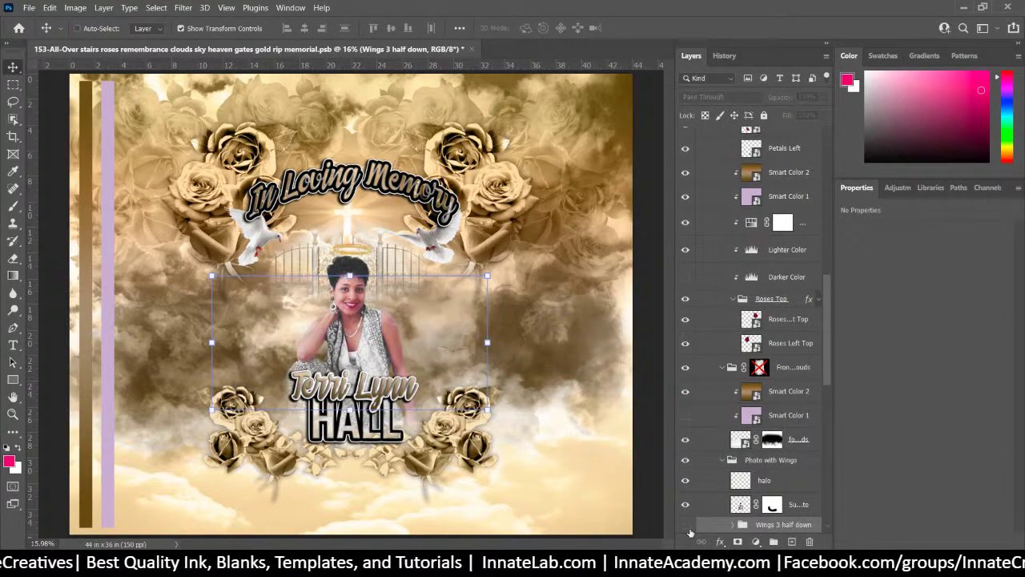
right_click(314, 250)
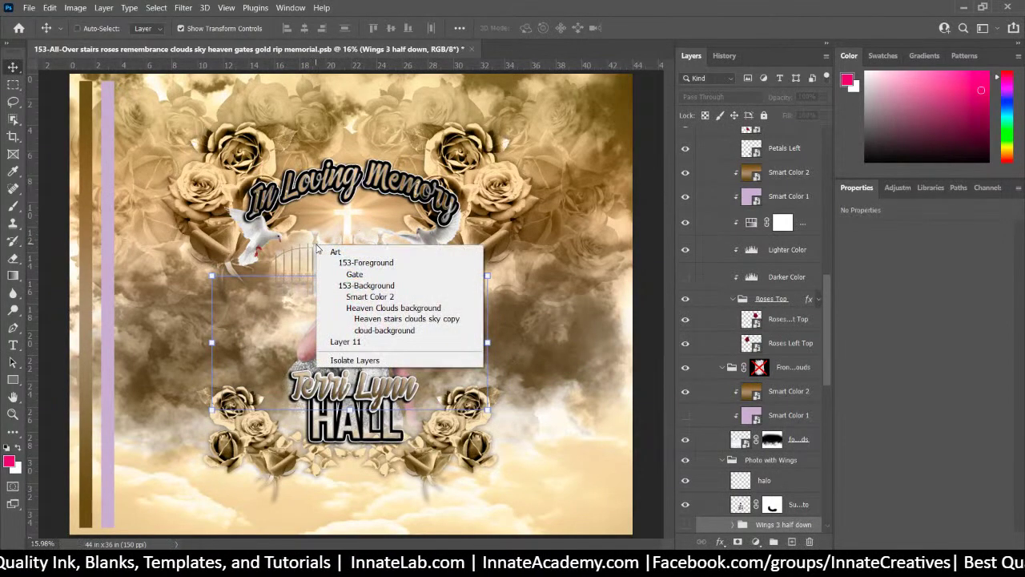
left_click(346, 275)
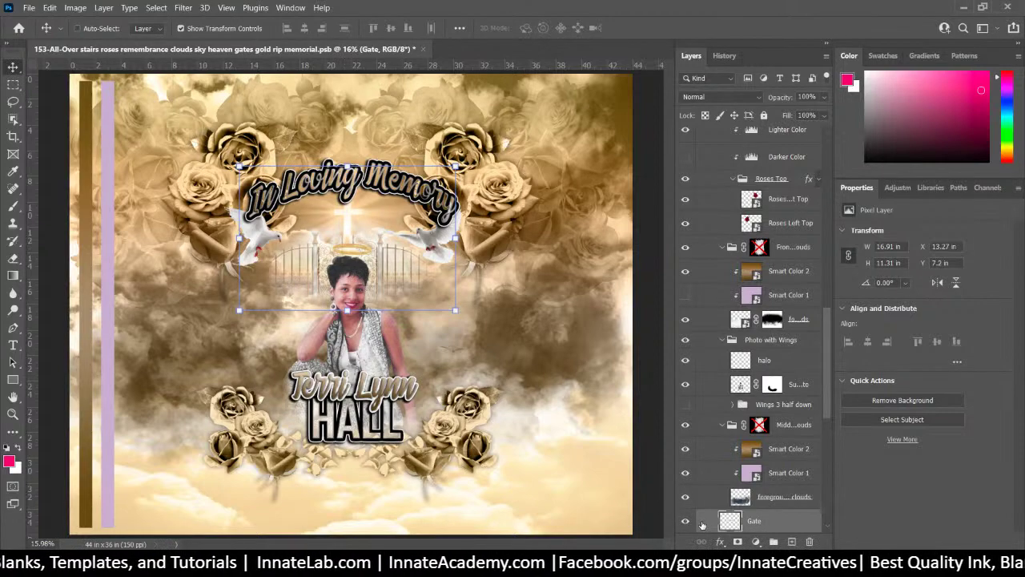
scroll(701, 523, "down", 3)
left_click(686, 413)
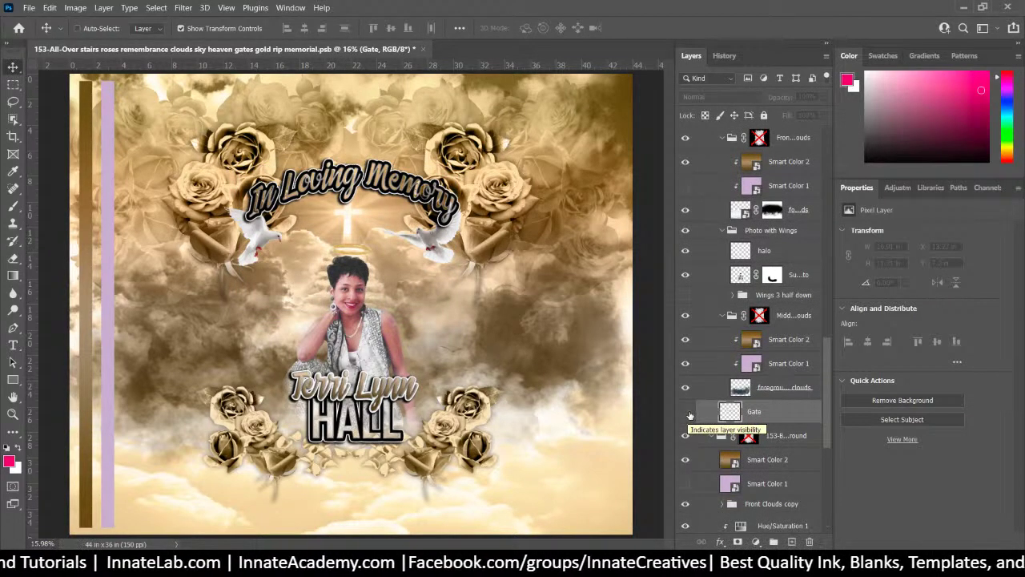
Hide the glowing cross clouds layer in the Heaven Clouds group, keeping the cloud background visible
right_click(384, 298)
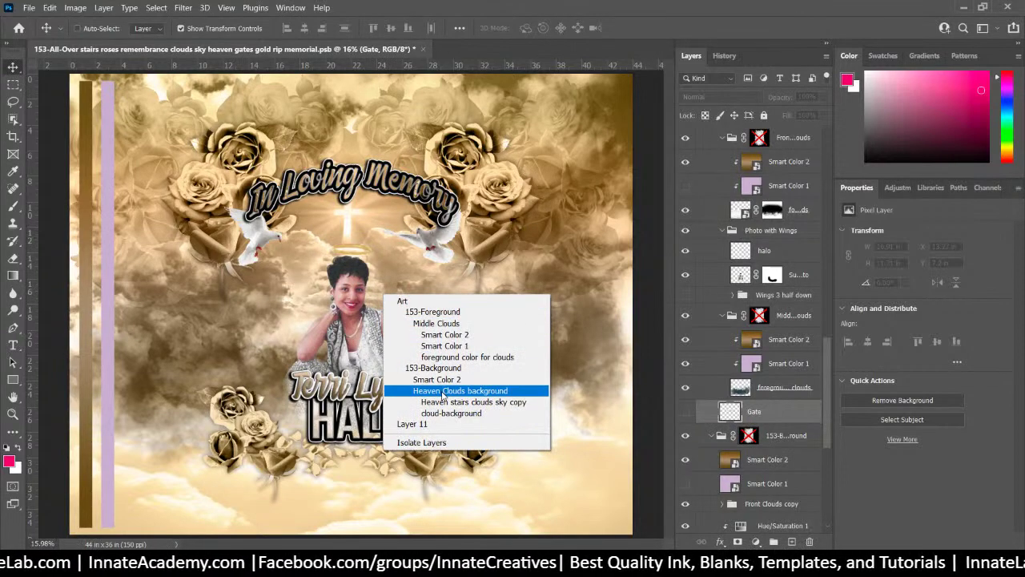
left_click(442, 391)
scroll(773, 450, "down", 3)
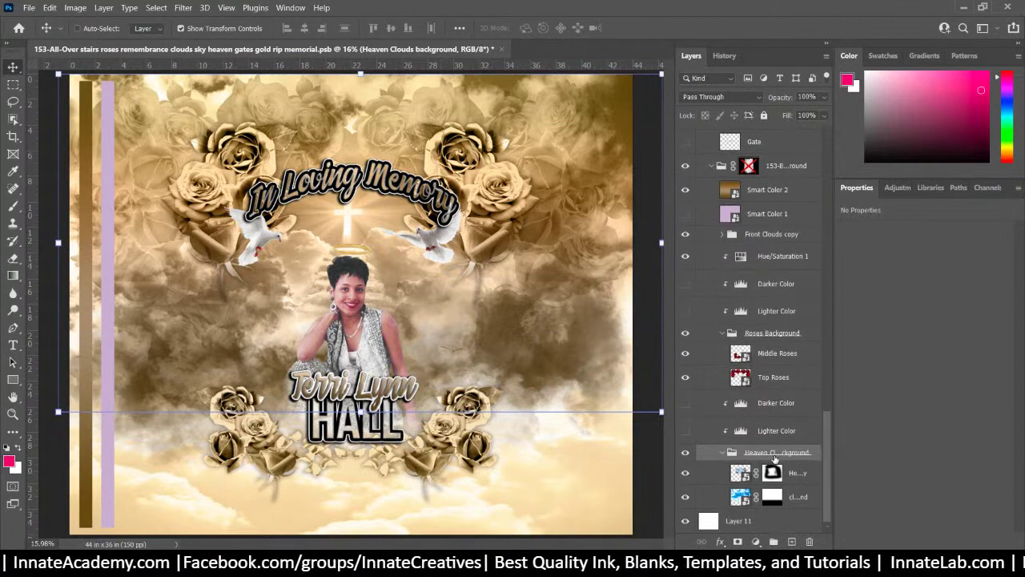
left_click(687, 474)
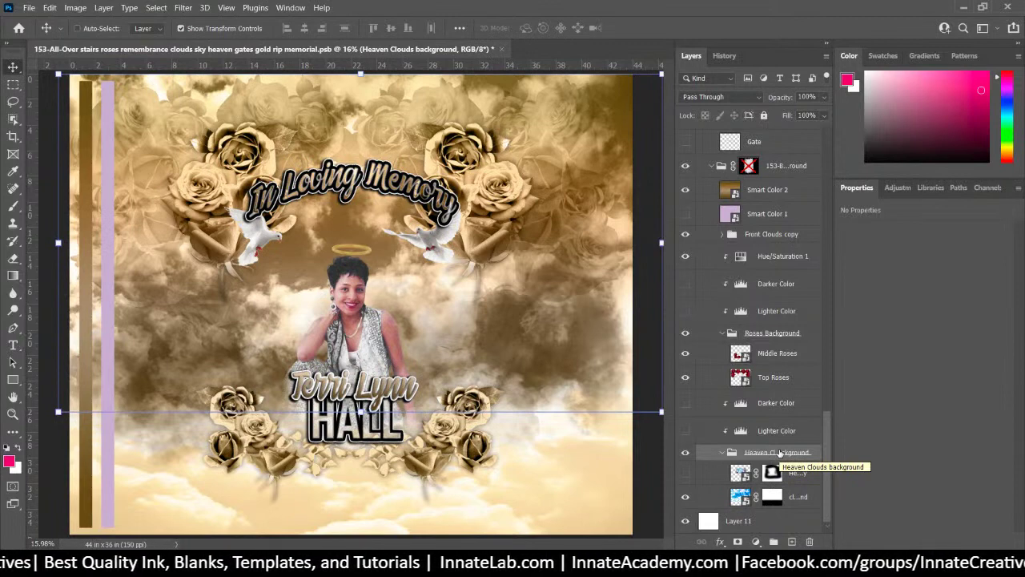
mouse_move(830, 448)
left_mouse_down()
mouse_move(830, 419)
mouse_move(840, 463)
left_mouse_up()
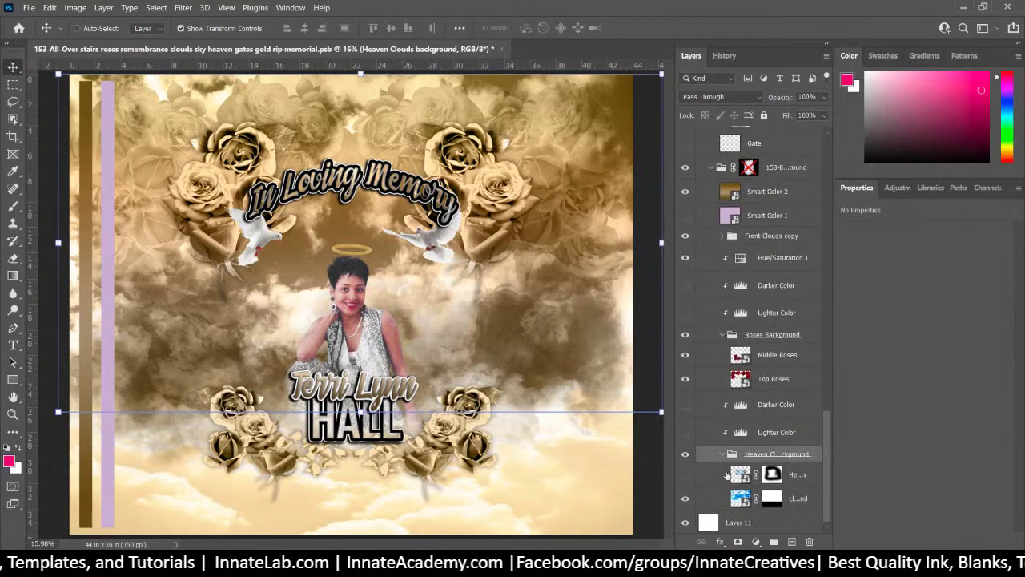
left_click(683, 500)
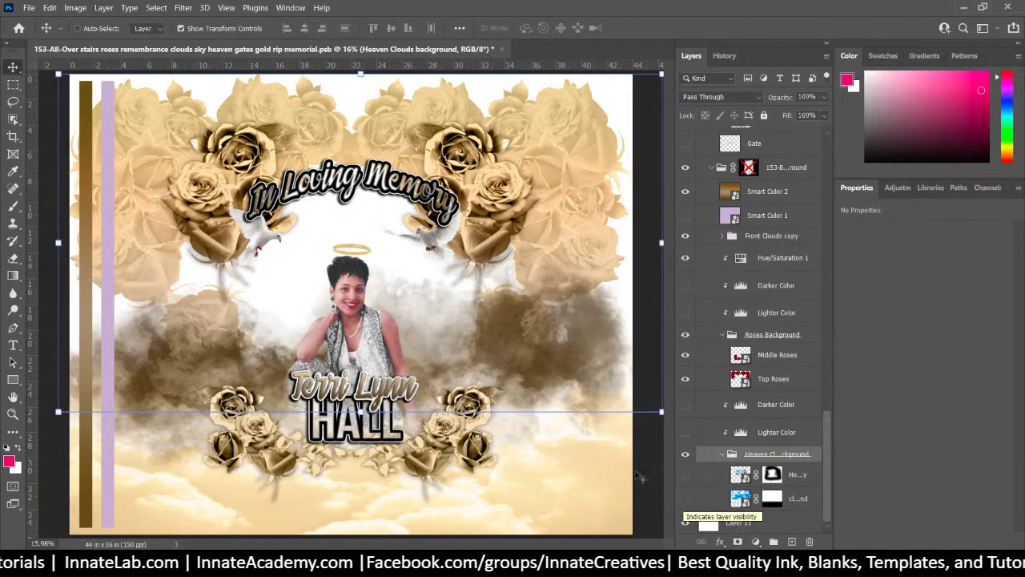
left_click(685, 500)
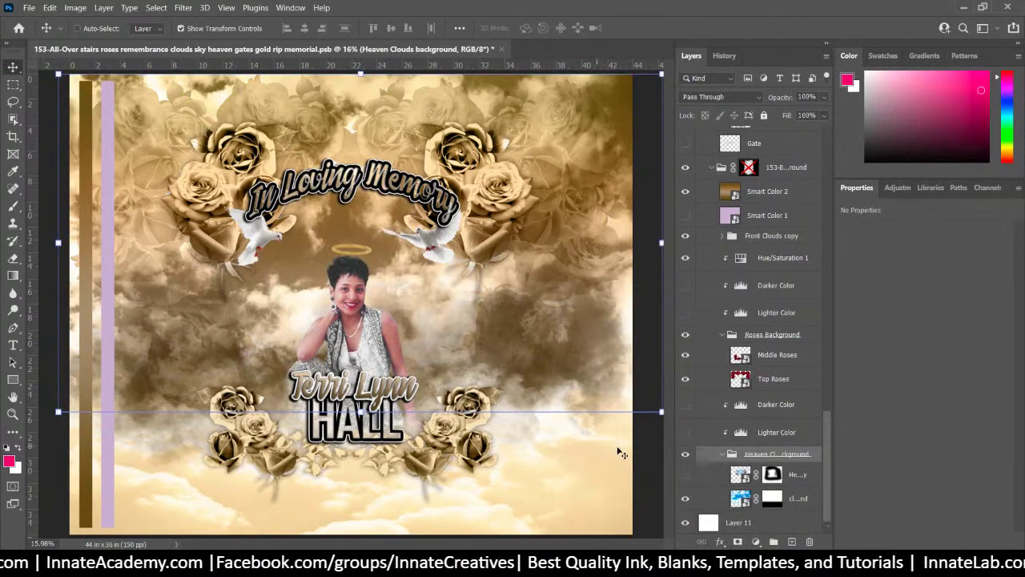
right_click(431, 243)
left_click(453, 270)
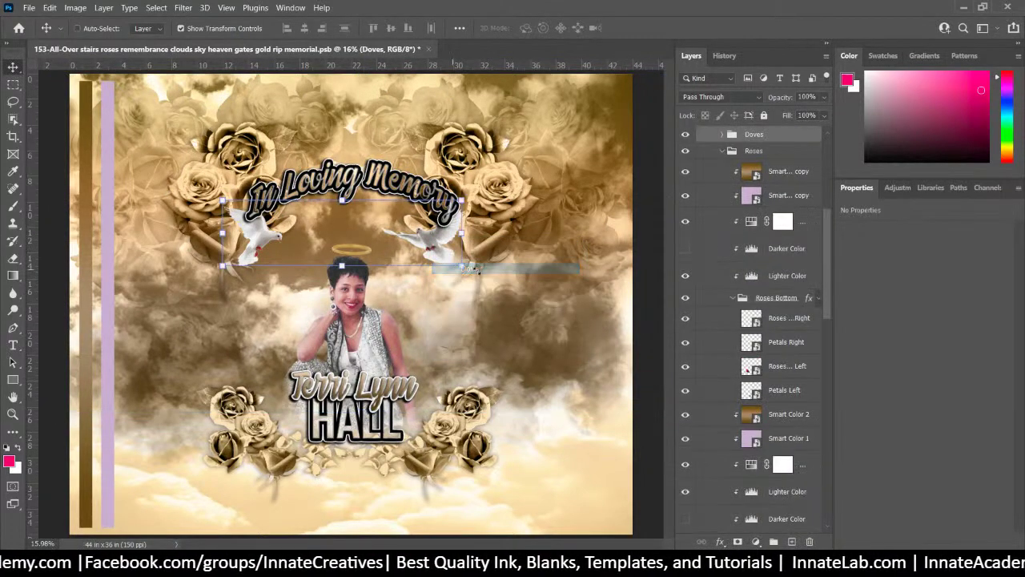
Hide the doves and the halo above the woman's portrait
left_click(685, 134)
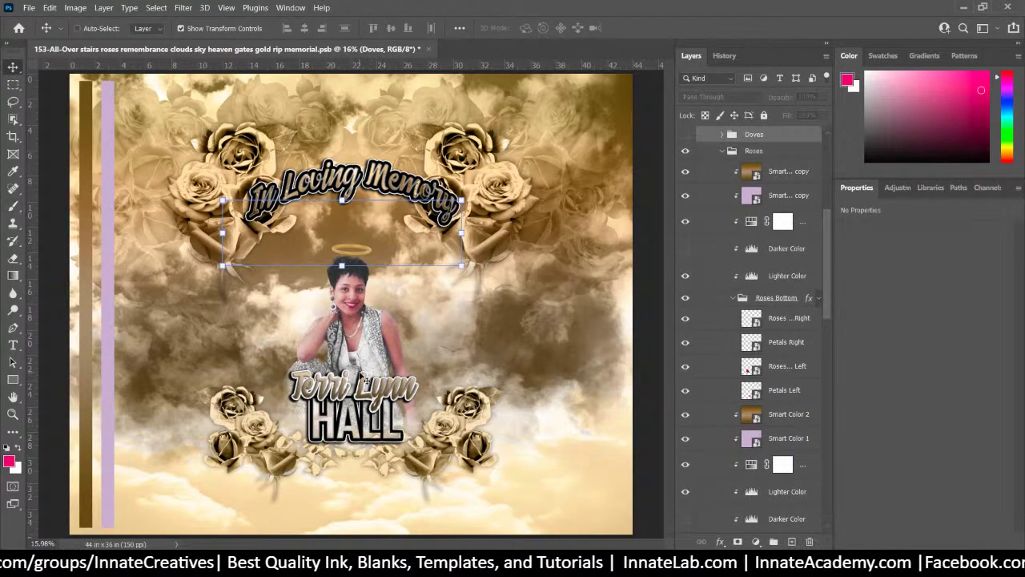
right_click(375, 340)
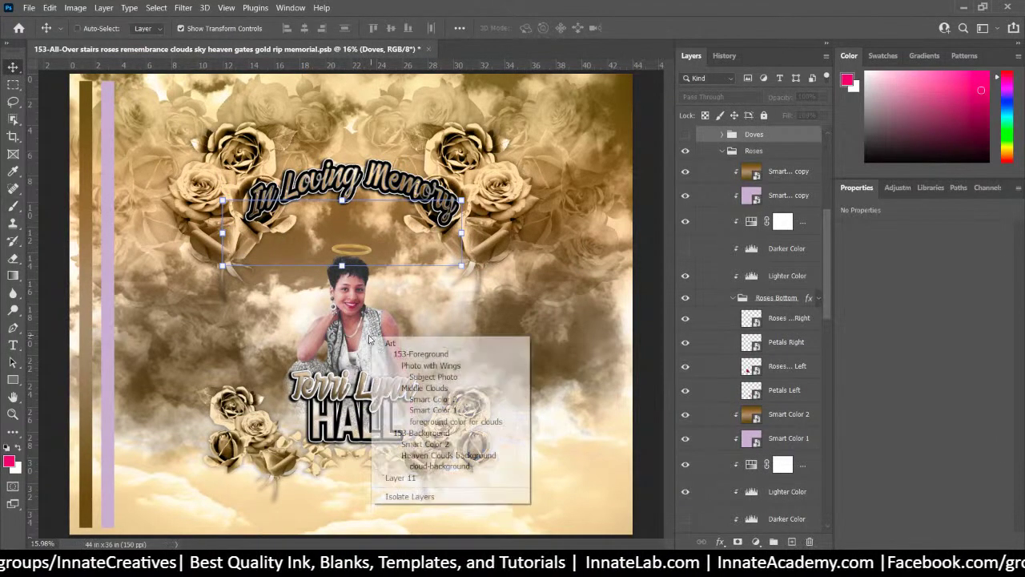
left_click(402, 367)
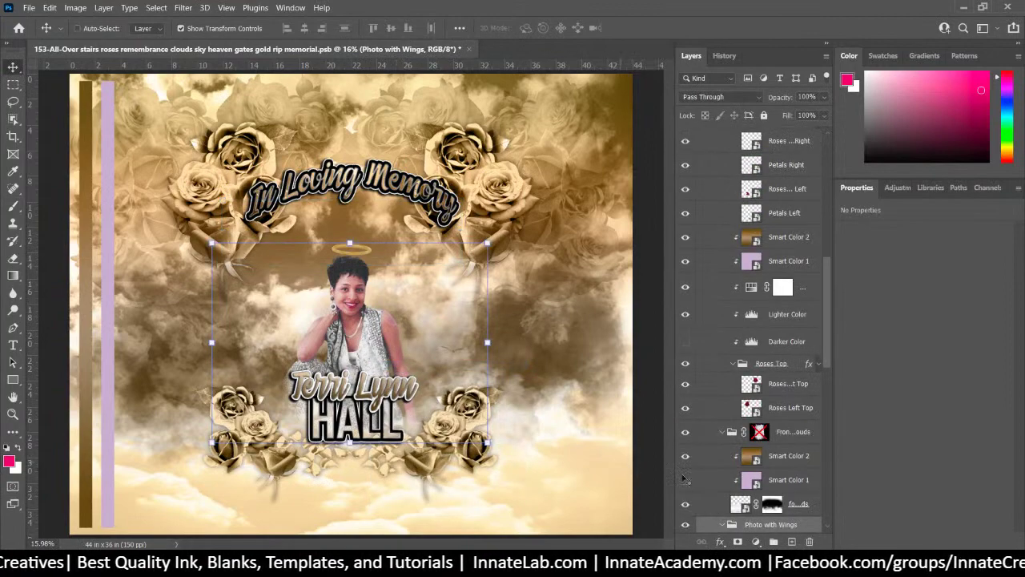
scroll(745, 418, "down", 5)
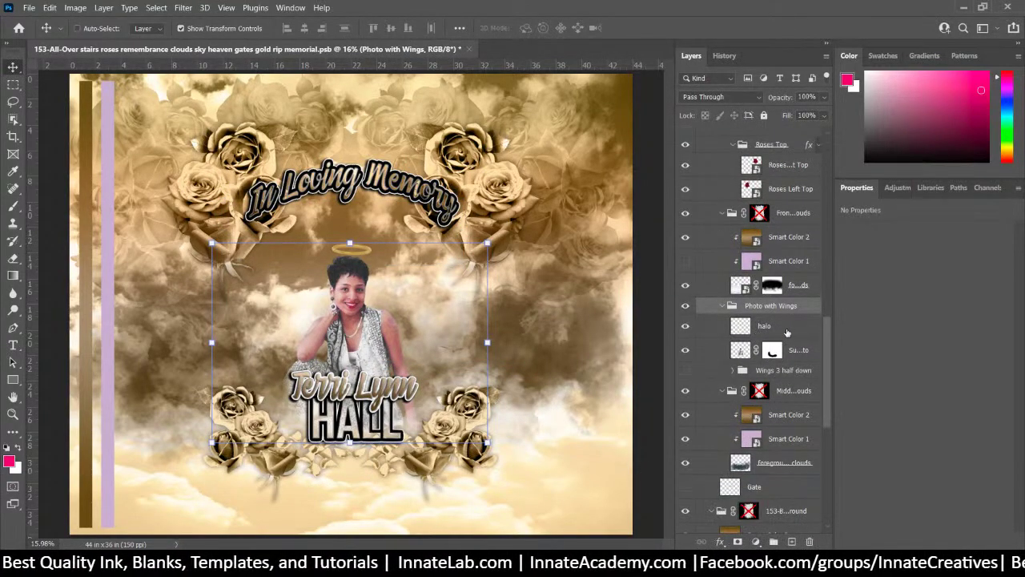
left_click(787, 331)
left_click(685, 327)
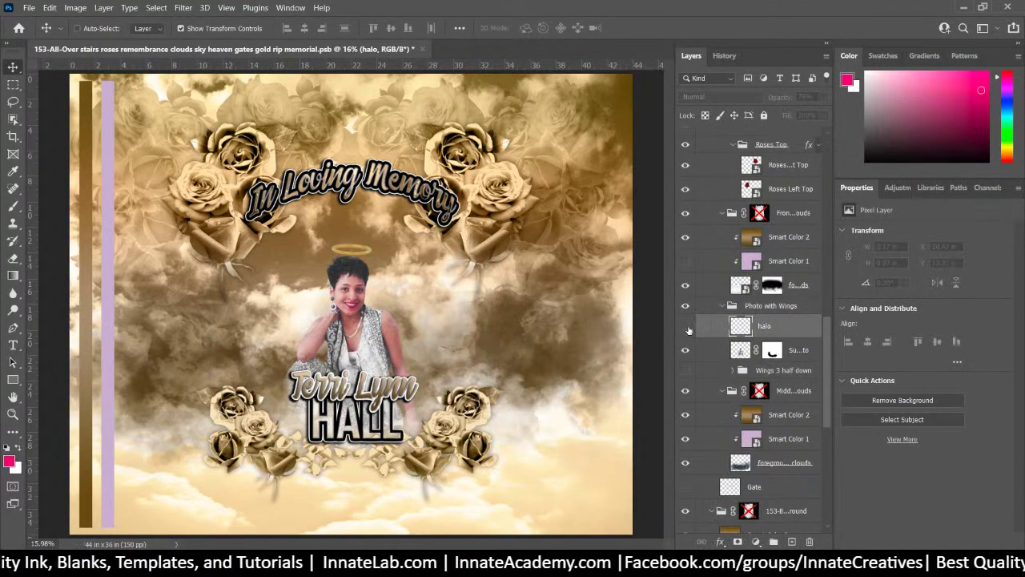
left_click(687, 329)
left_click(794, 359)
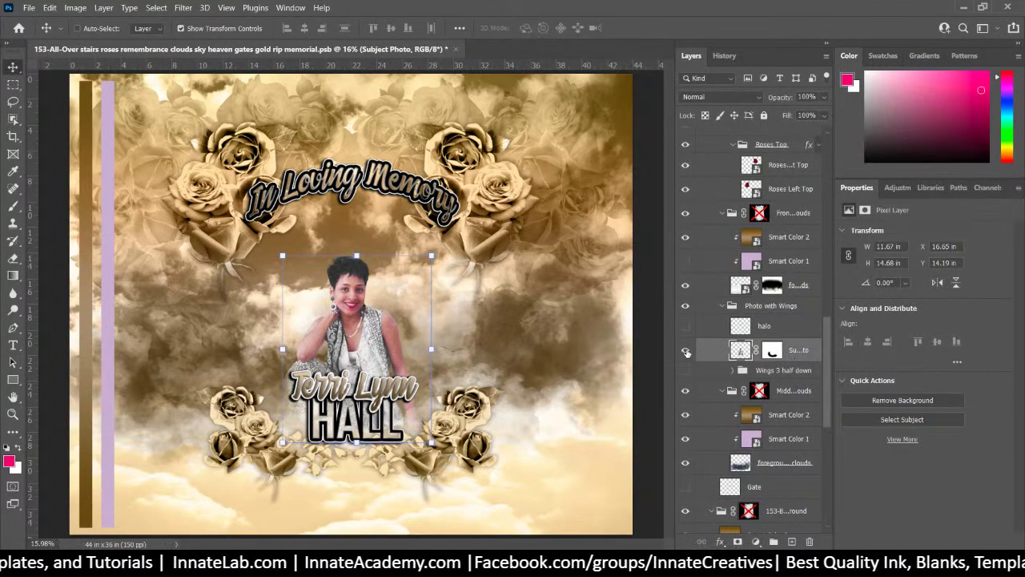
left_click(685, 352)
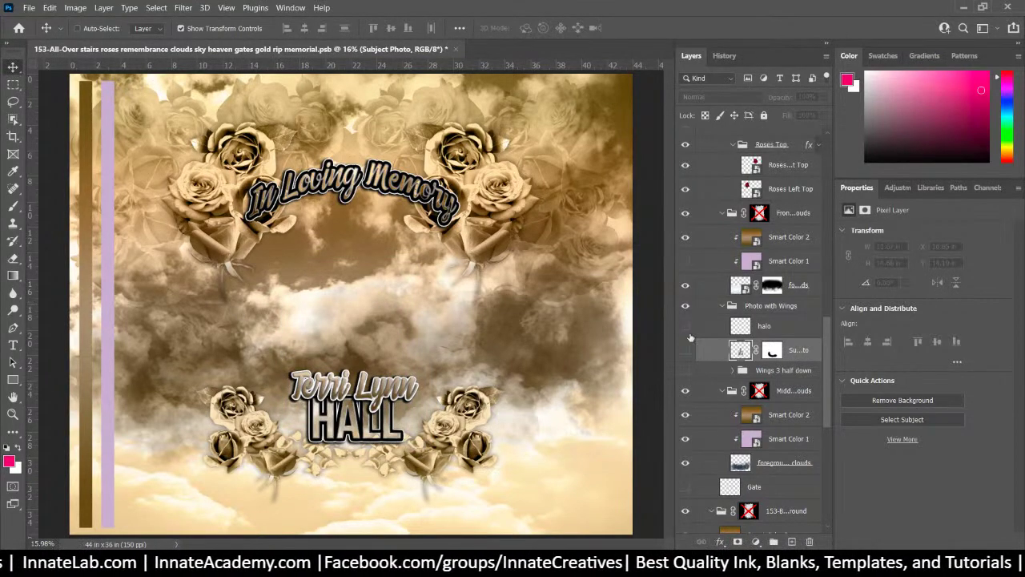
left_click(685, 350)
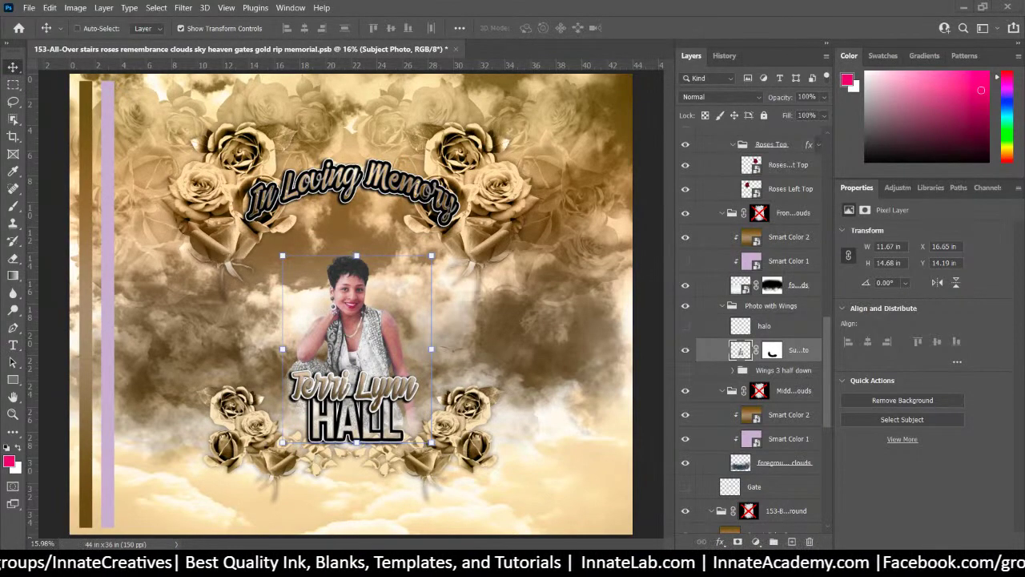
Place the background-removed family photo from the 153 folder onto the design
left_click_drag(393, 576, 652, 245)
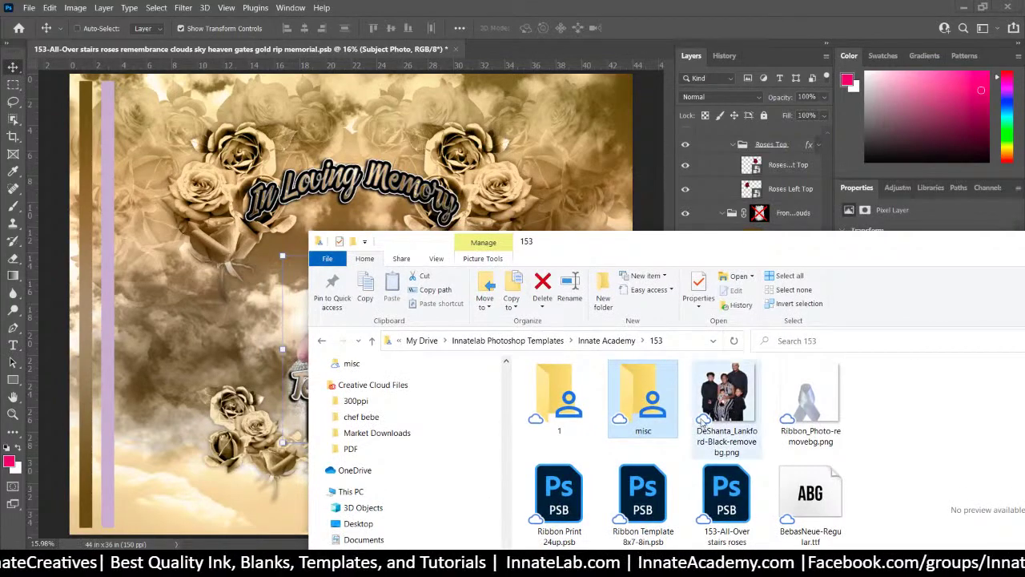
left_click(703, 422)
left_click(247, 312)
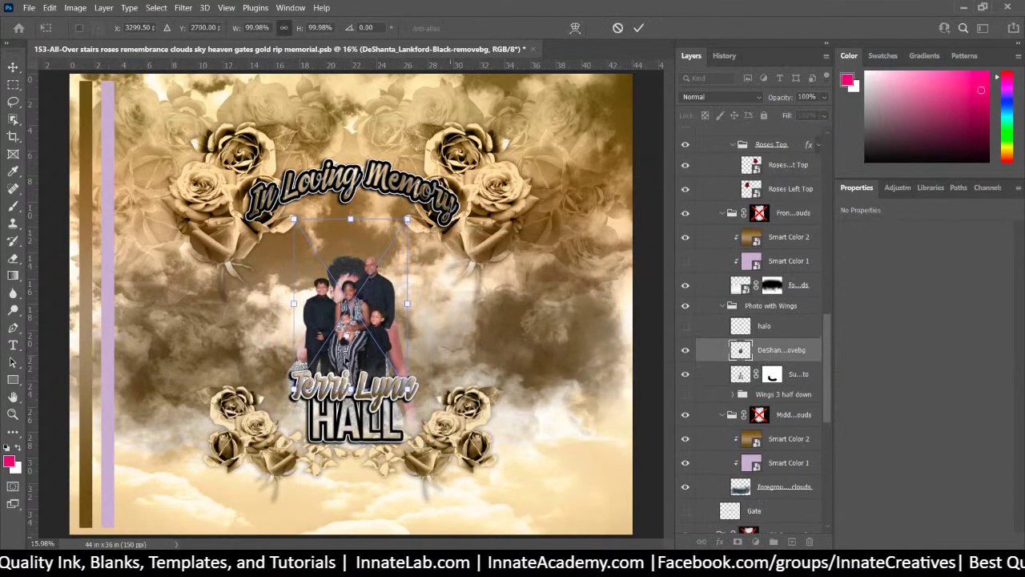
Enlarge the family photo, hide the Subject Photo layer, and move the photo up under the title
left_click_drag(407, 218, 488, 96)
left_click_drag(407, 298, 357, 370)
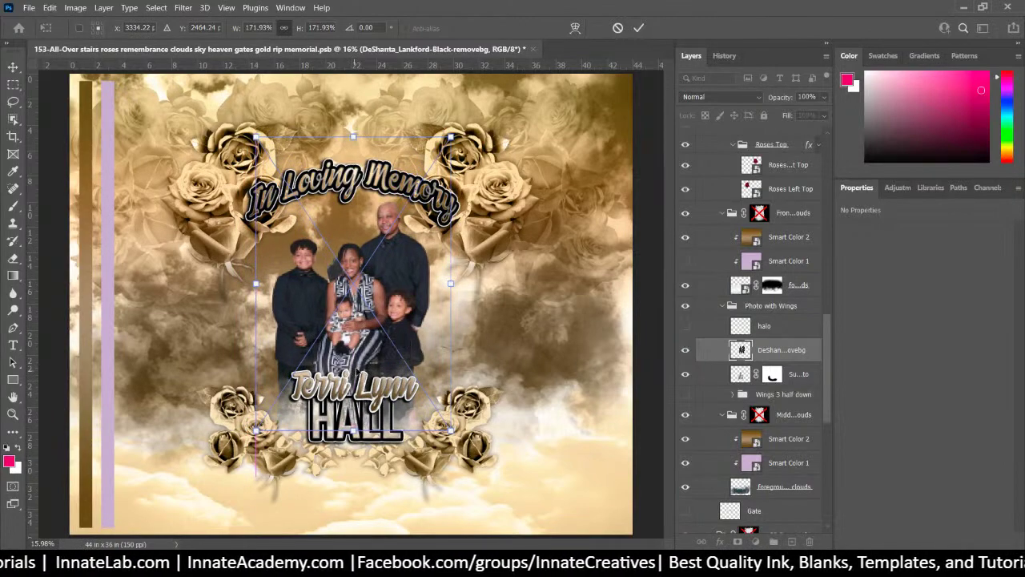
key("Return")
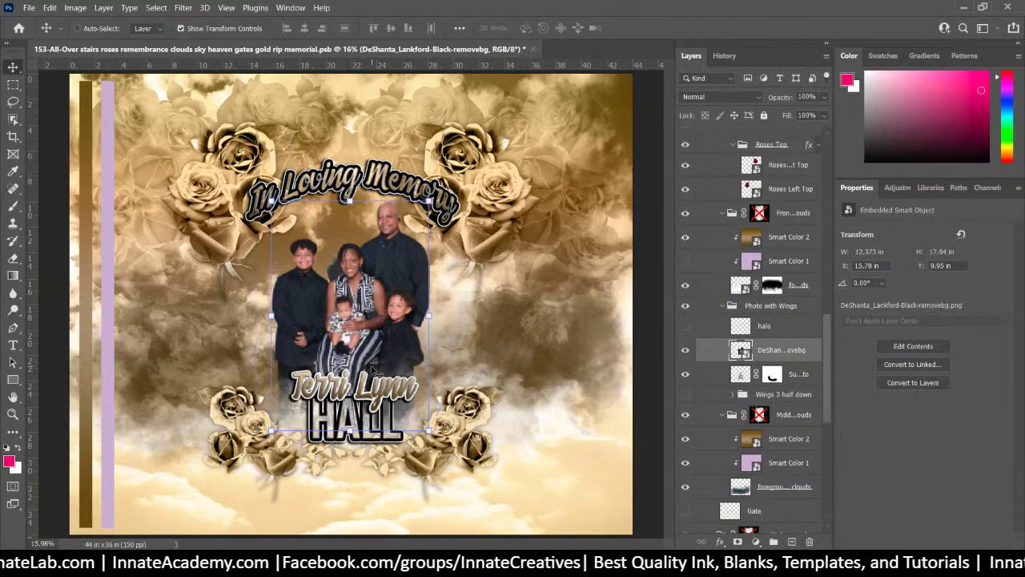
left_click(800, 376)
left_click(685, 374)
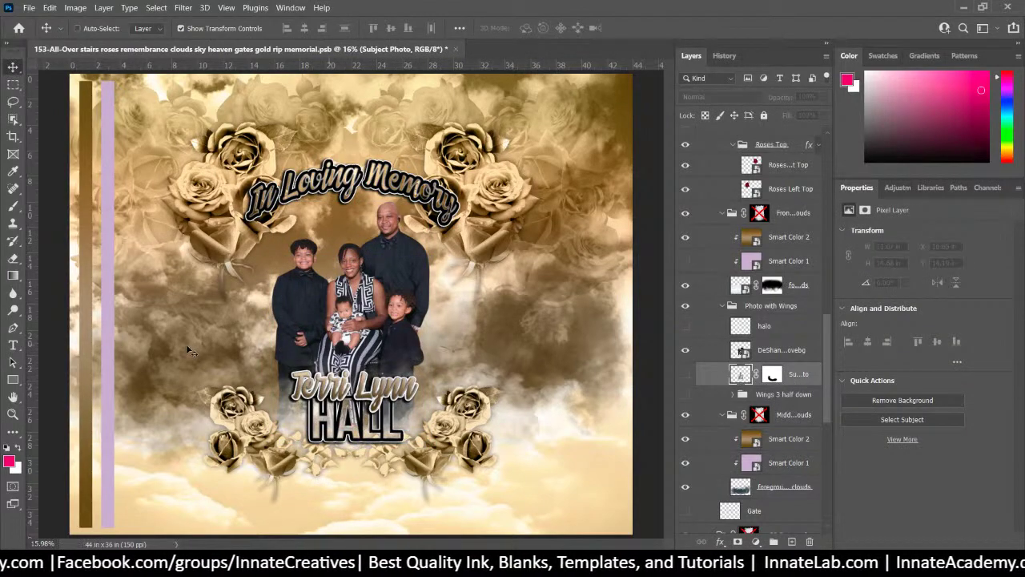
left_click(781, 353)
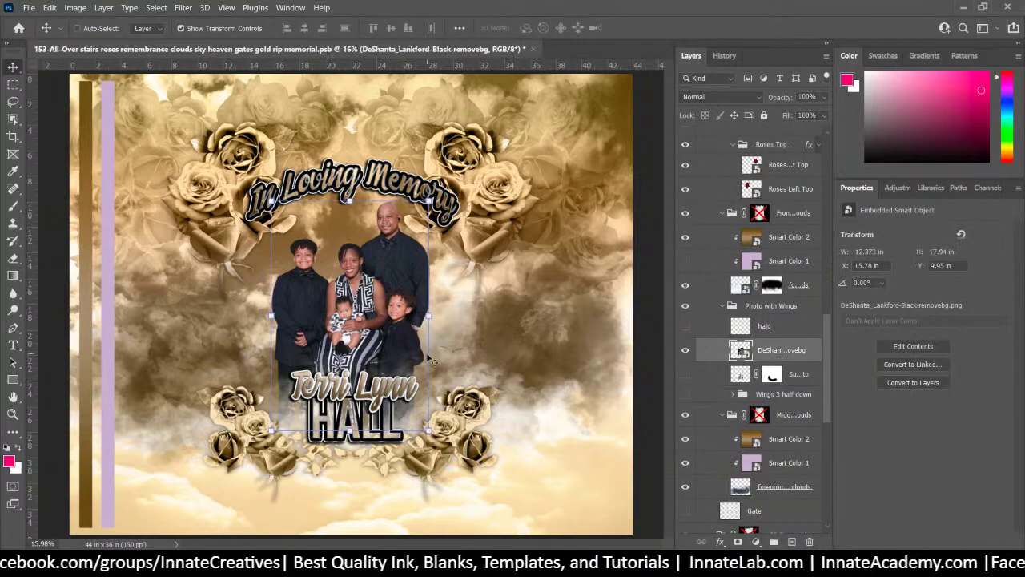
left_click_drag(399, 329, 398, 264)
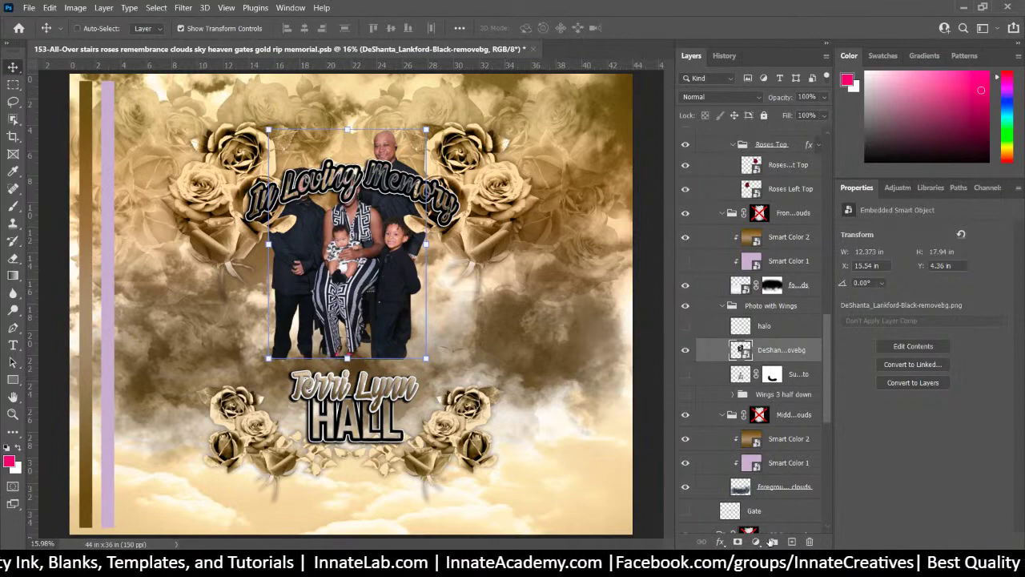
Mask the family photo, fade its bottom with a ~1089 px soft black brush, and move it lower
left_click(738, 542)
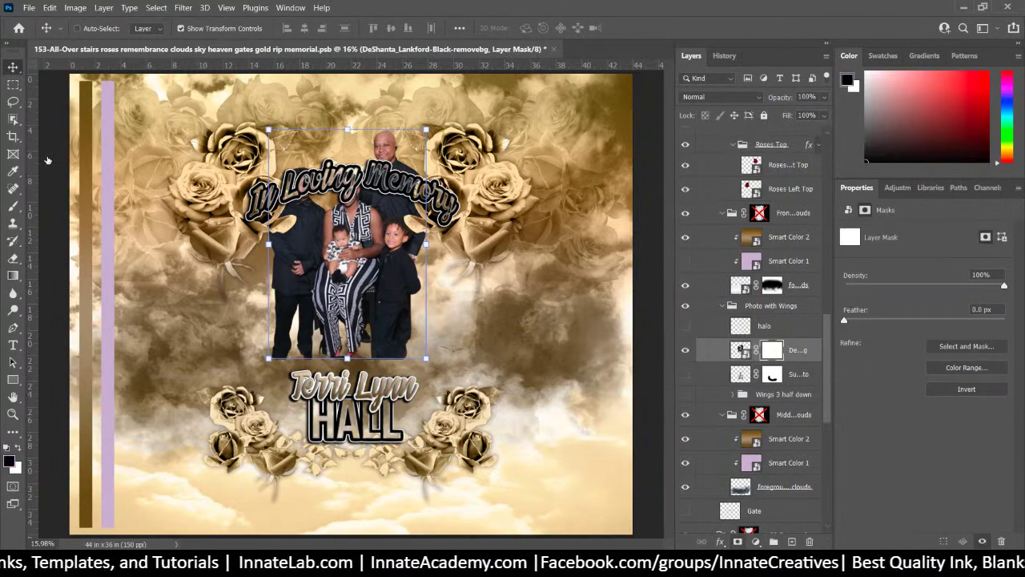
left_click(12, 205)
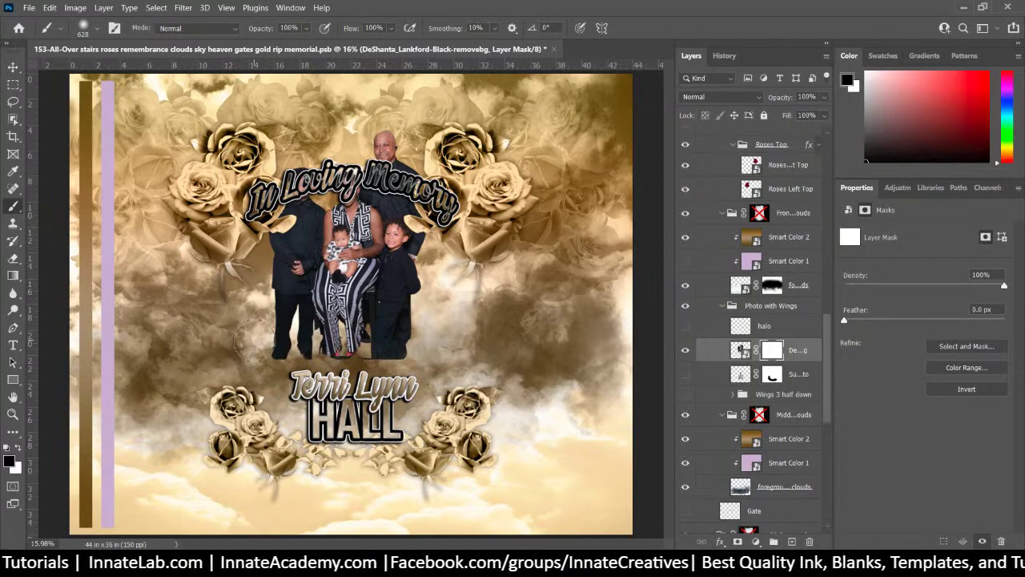
left_click_drag(253, 340, 280, 346)
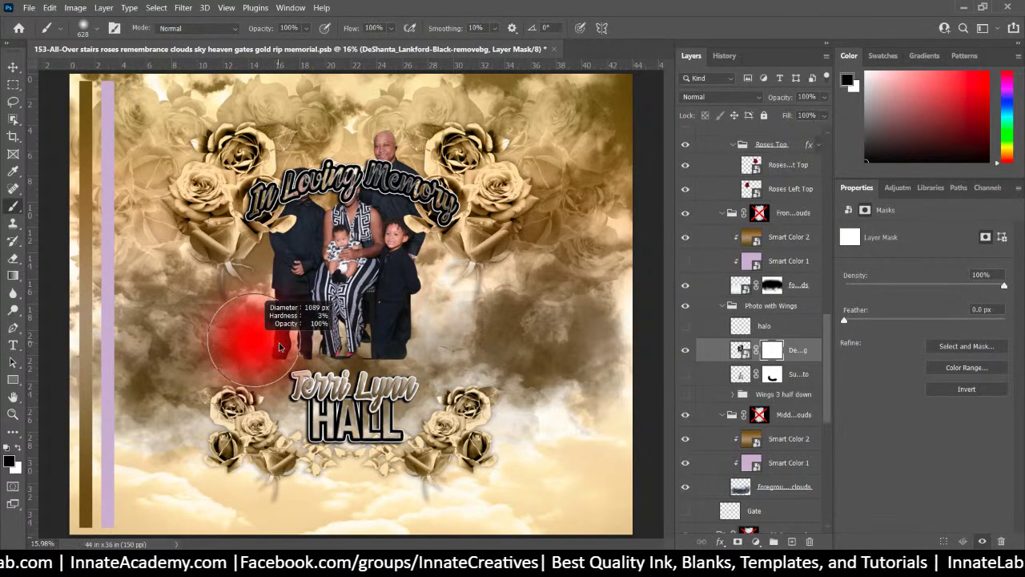
mouse_move(264, 341)
left_mouse_down()
mouse_move(444, 353)
mouse_move(160, 342)
mouse_move(449, 333)
mouse_move(274, 351)
mouse_move(228, 333)
left_mouse_up()
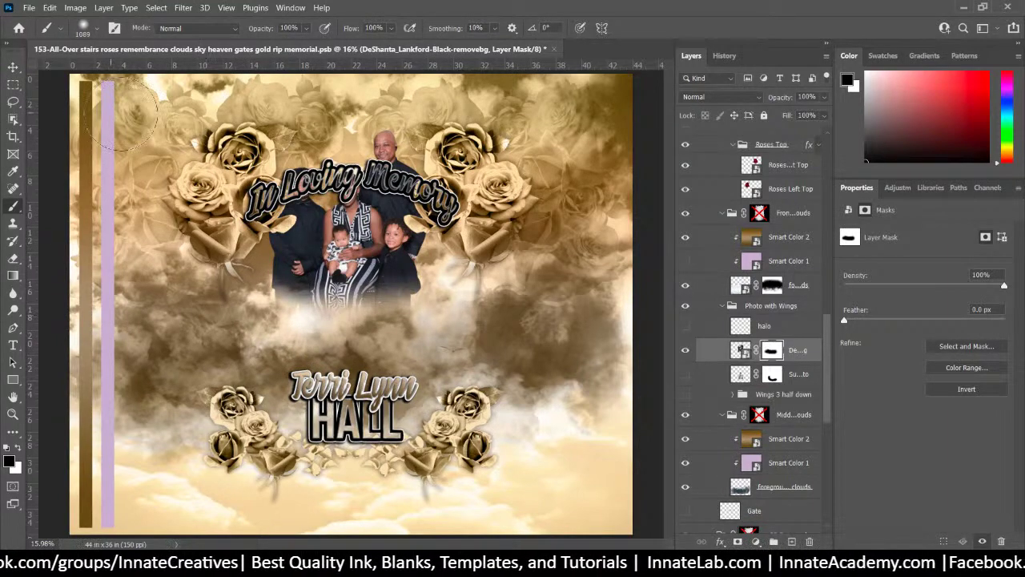
left_click(13, 67)
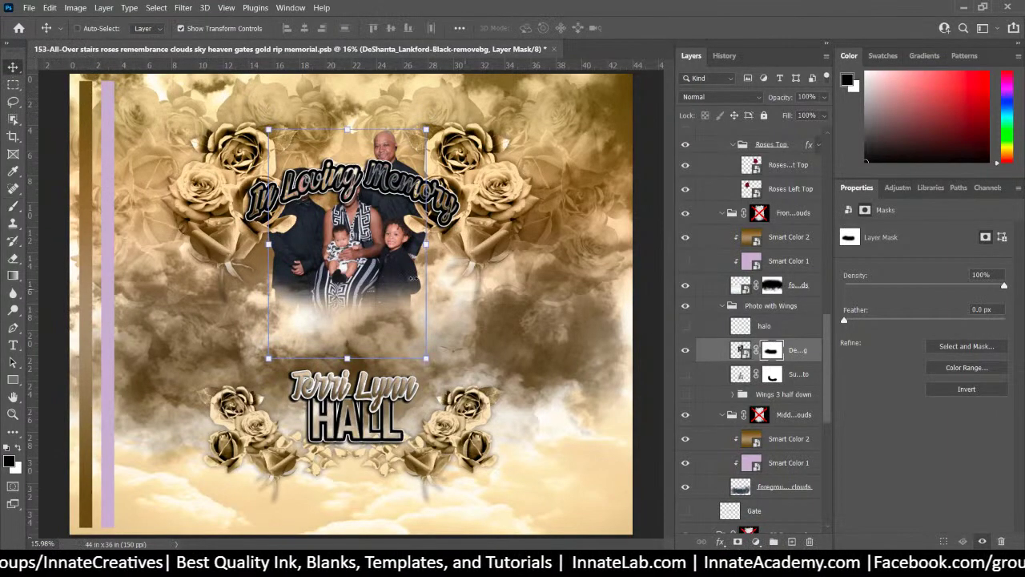
left_click_drag(412, 278, 389, 365)
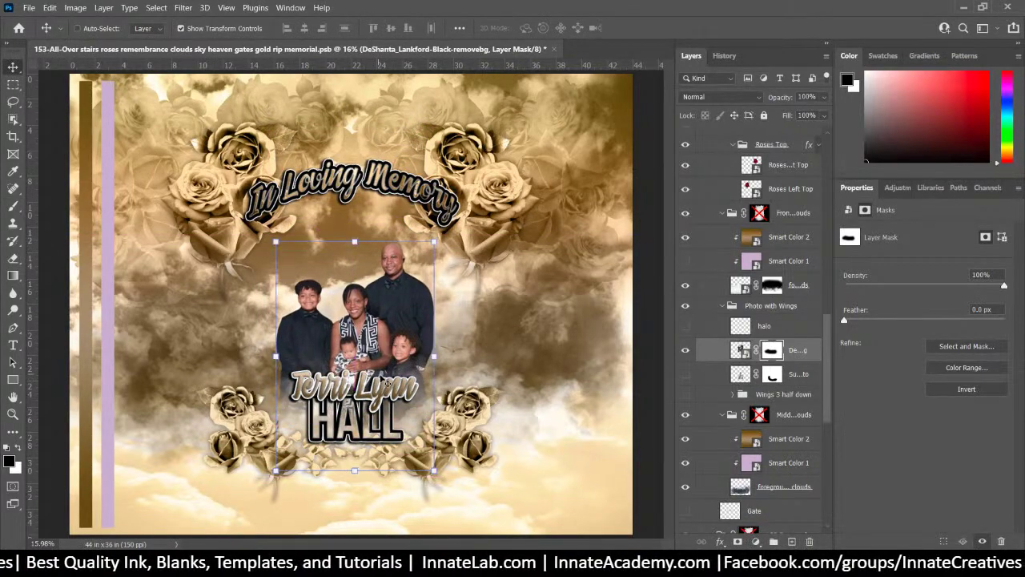
Scale the family photo to 123.26% and centre it between the title and the name
key("ctrl+t")
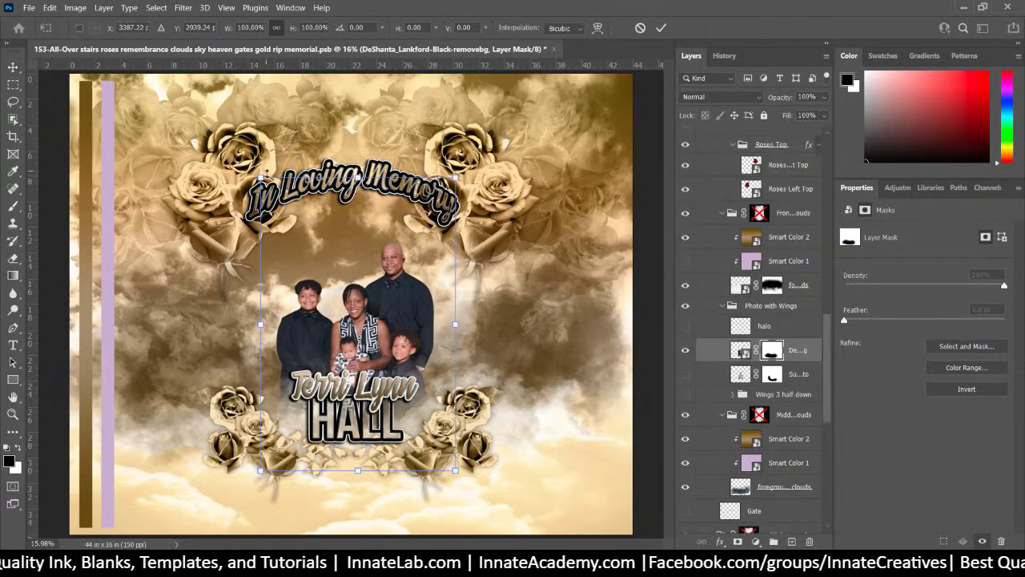
left_click_drag(260, 178, 213, 113)
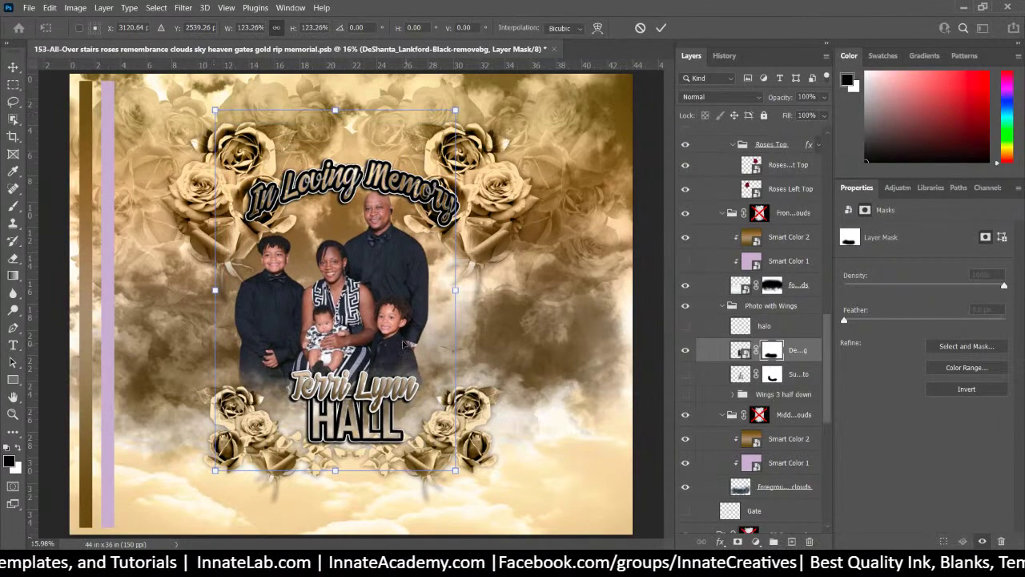
left_click_drag(402, 344, 414, 329)
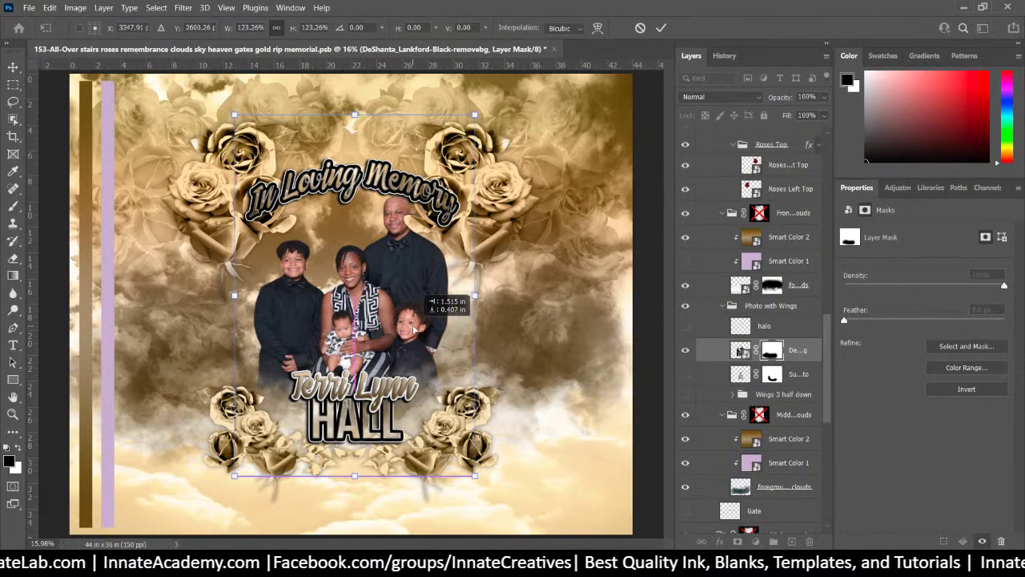
left_click_drag(414, 330, 413, 329)
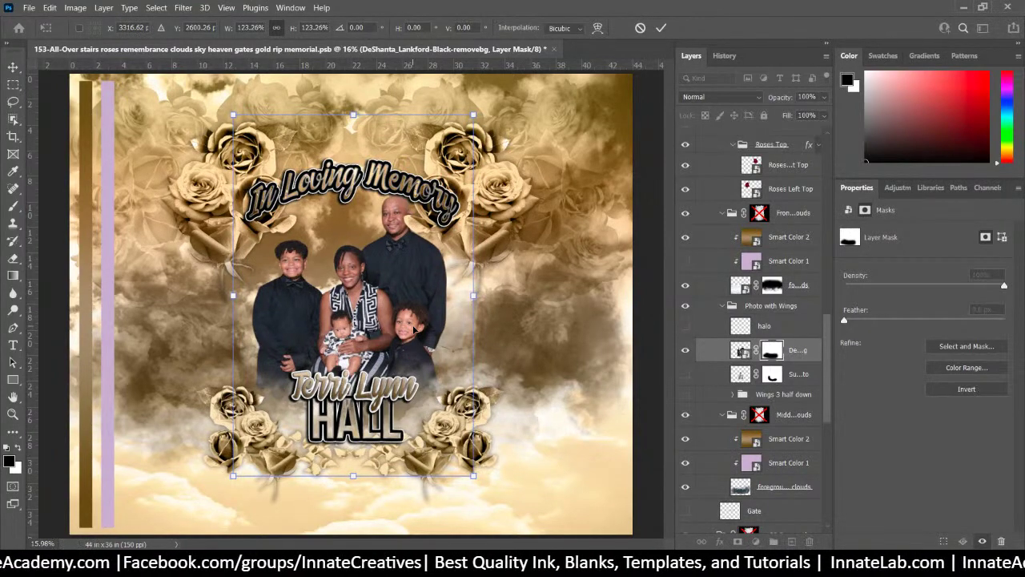
key("Return")
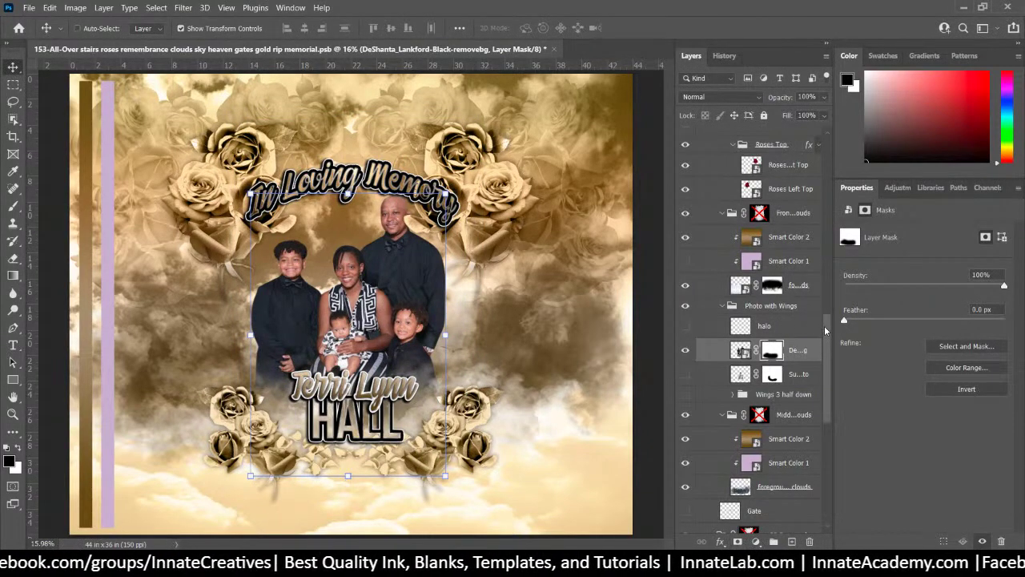
left_click_drag(824, 326, 872, 153)
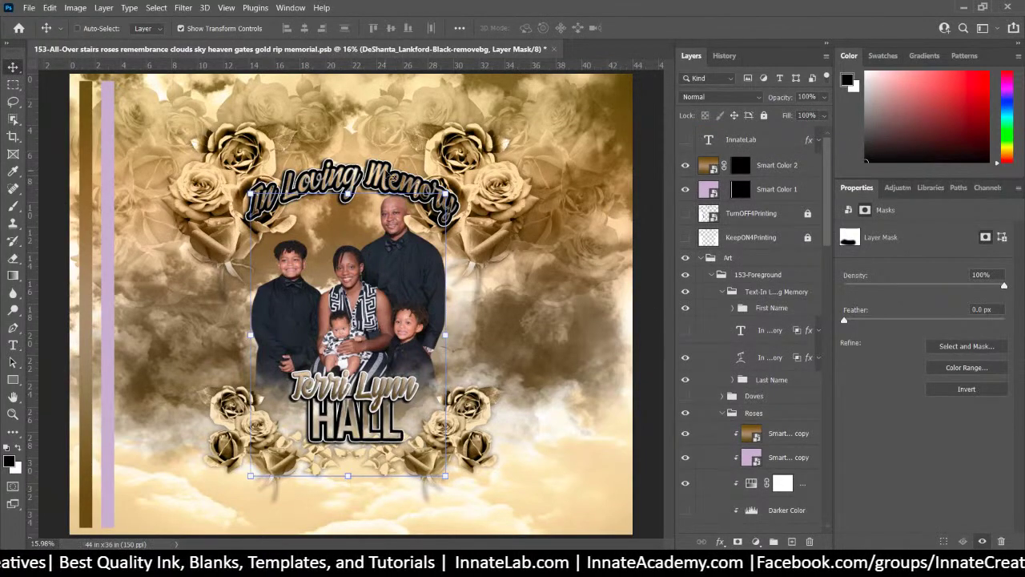
Select the Text-In Loving Memory group from the canvas and collapse it in the Layers panel
right_click(379, 170)
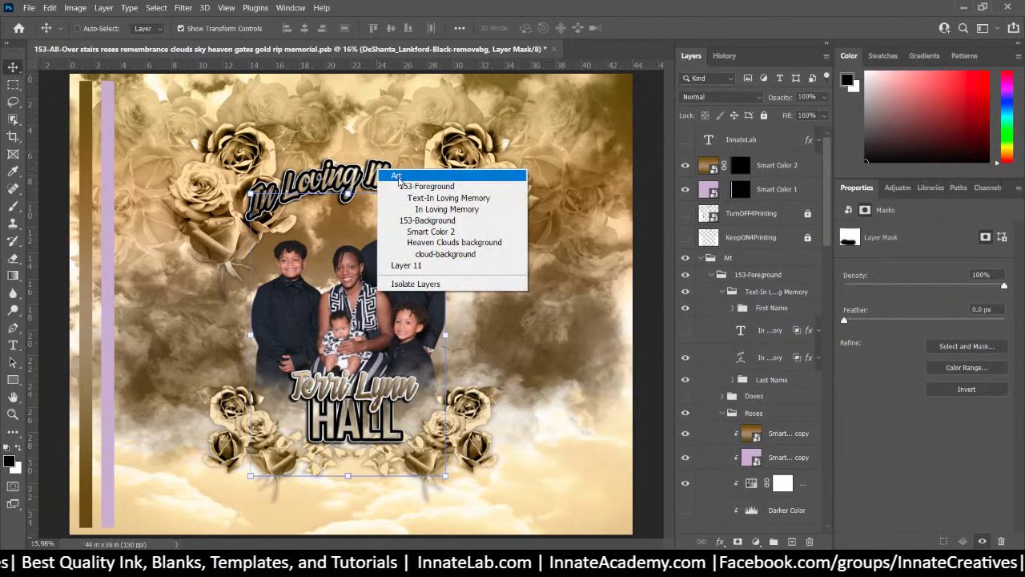
left_click(432, 197)
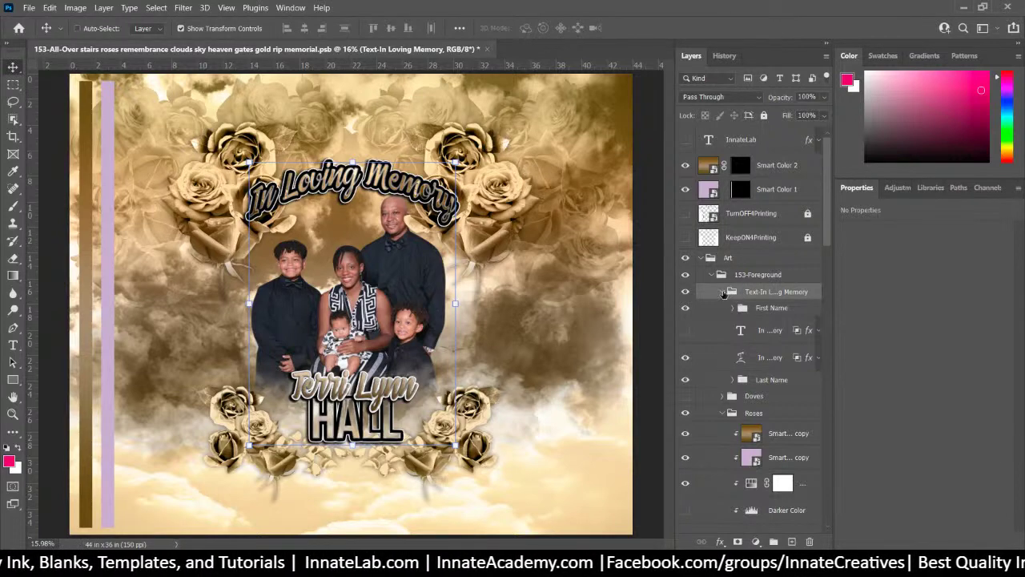
left_click(722, 292)
left_click(684, 294)
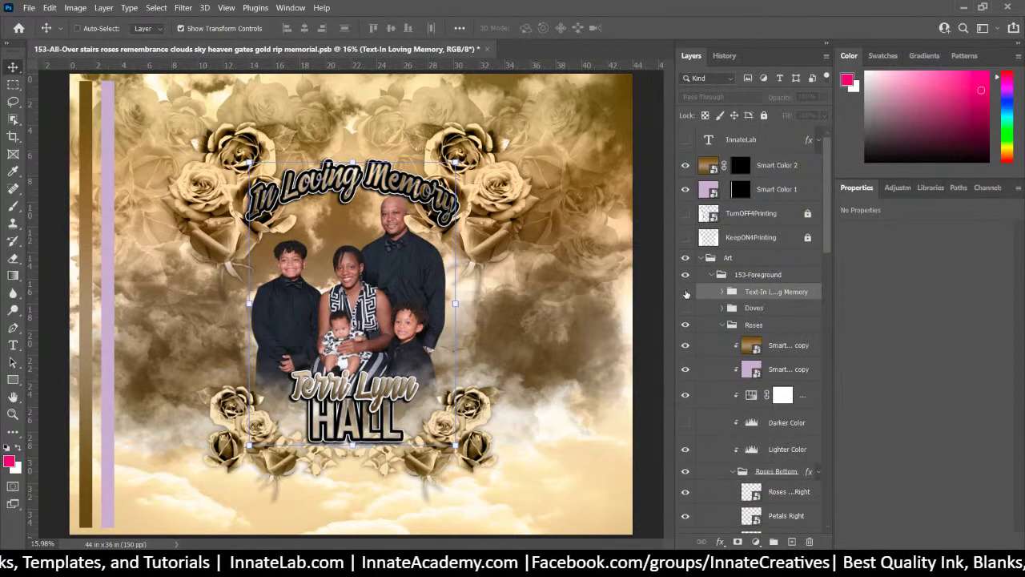
left_click(684, 292)
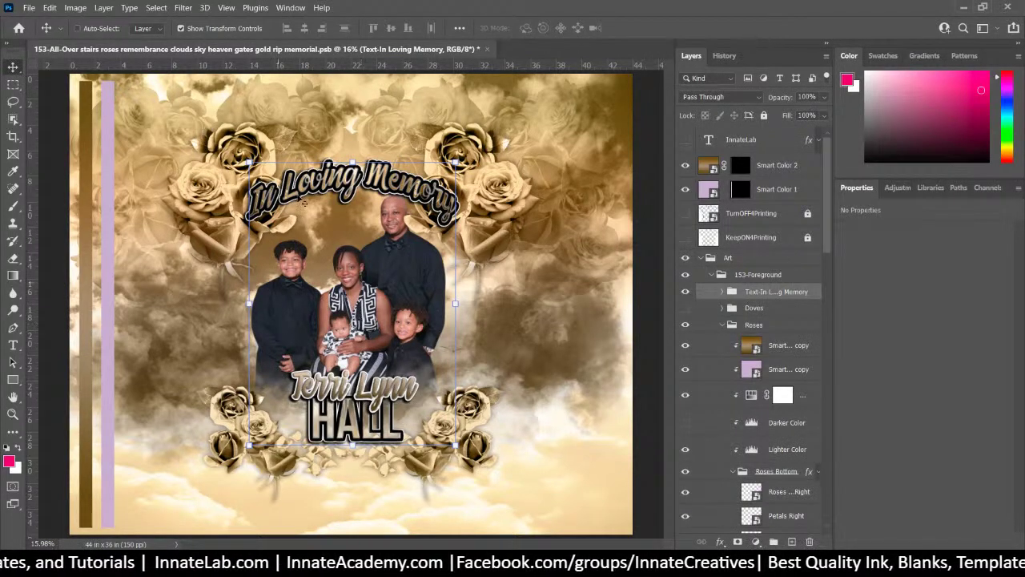
right_click(757, 298)
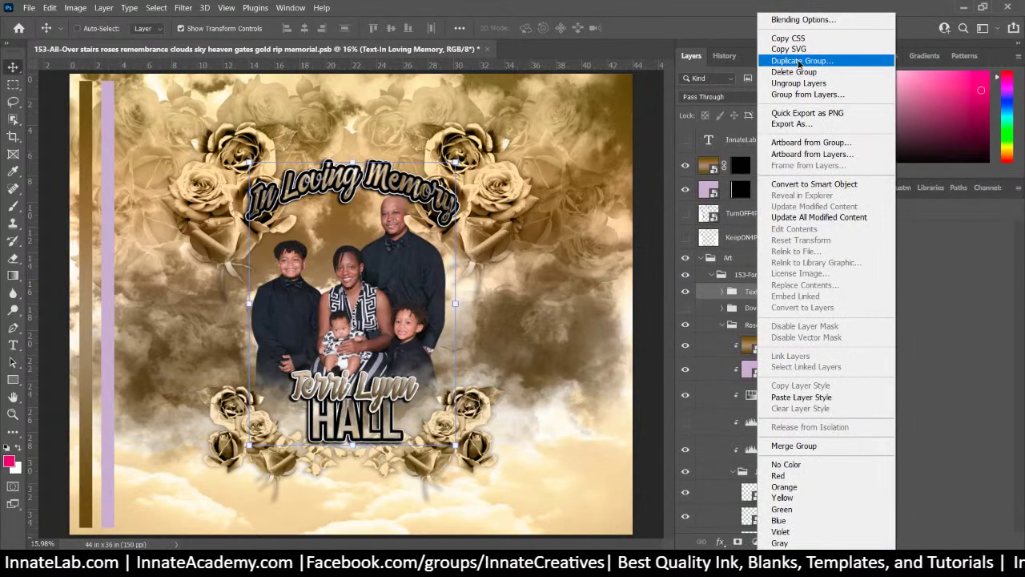
left_click(801, 60)
Duplicate the title text group and rename the copy 'Text- Family Reunion'
left_click(621, 150)
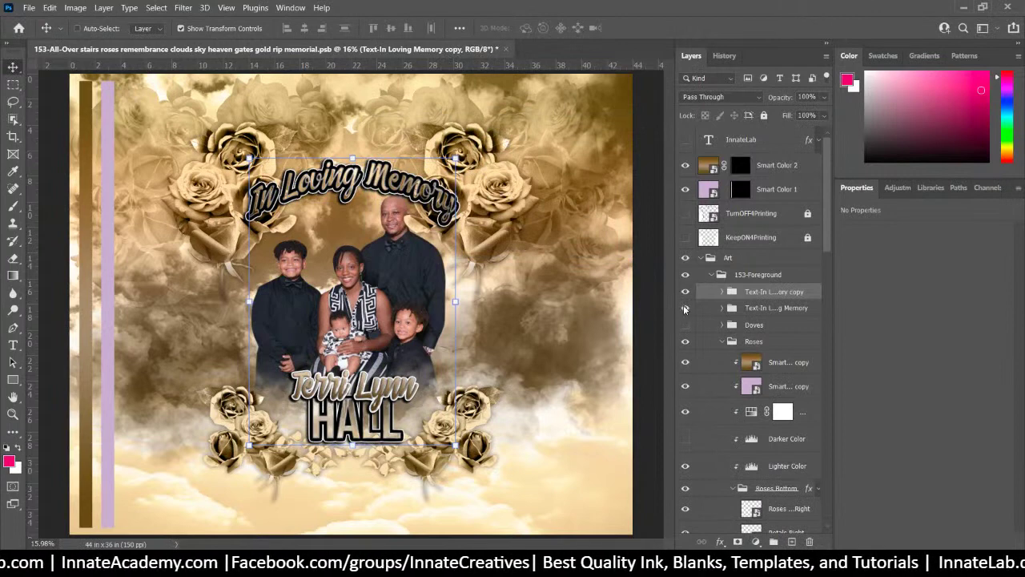
double_click(753, 292)
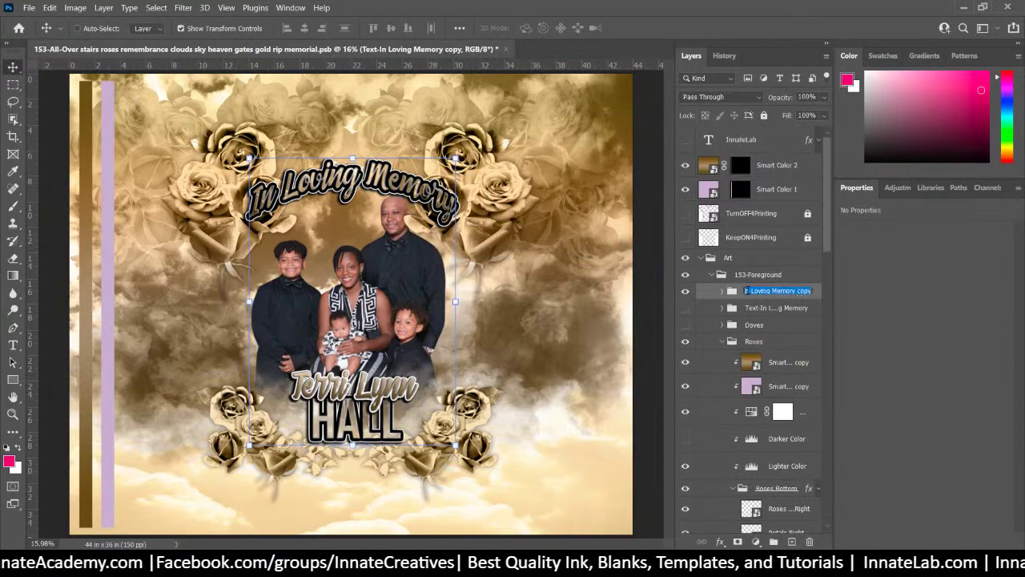
left_click_drag(750, 292, 879, 296)
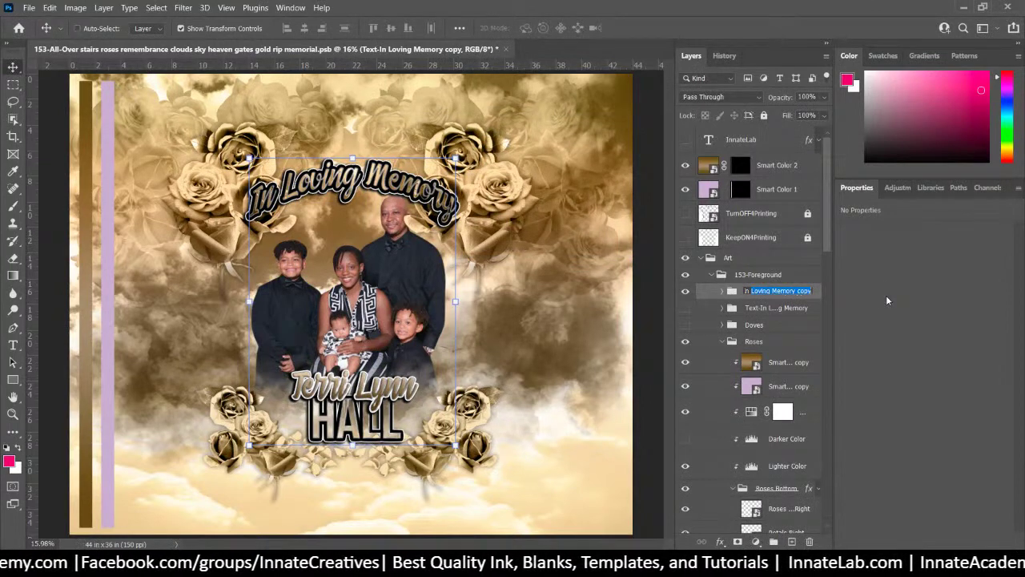
key("BackSpace")
key("BackSpace")
key("BackSpace")
key("BackSpace")
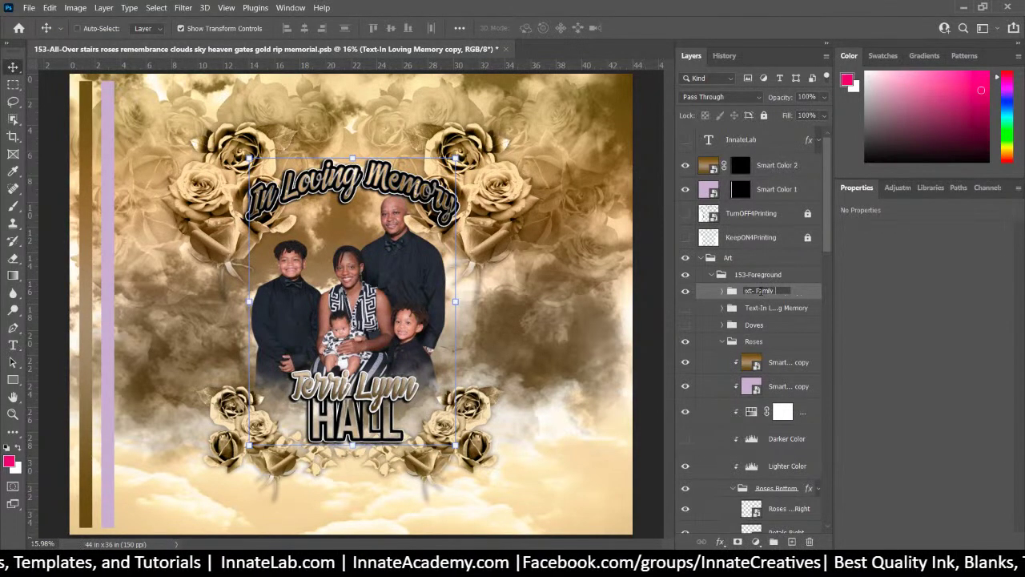
type("Reunion")
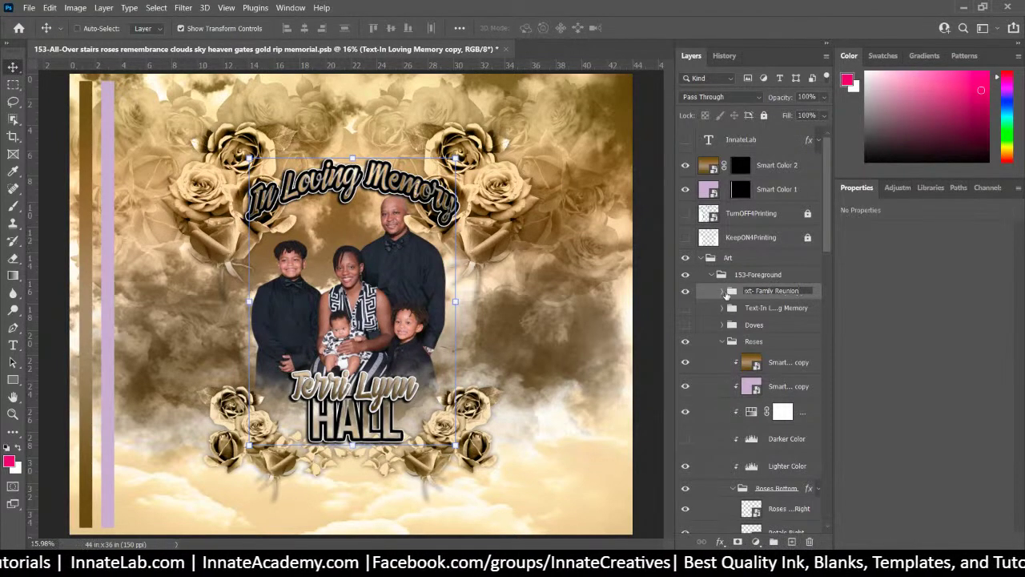
left_click(724, 293)
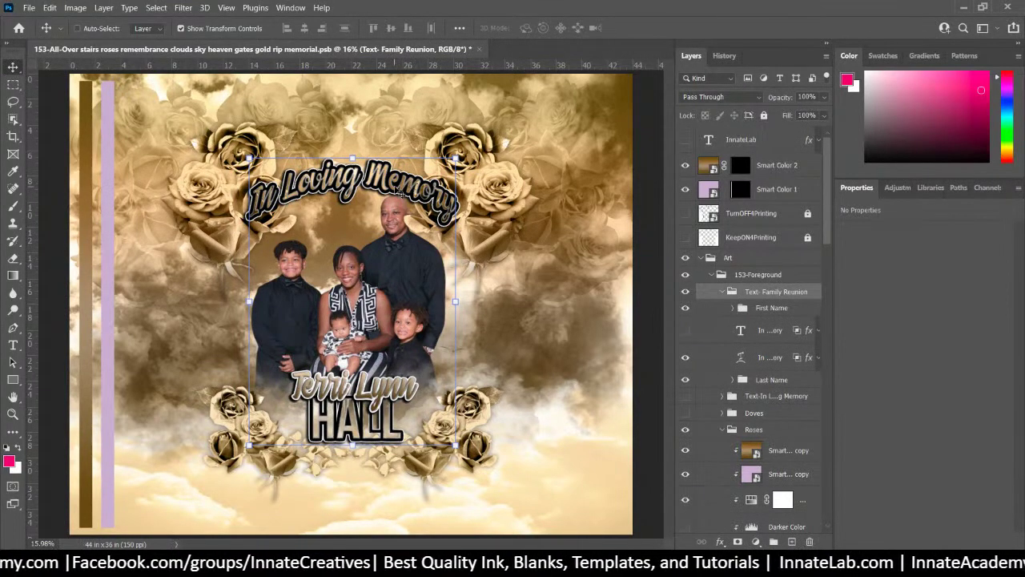
Retype the arched In Loving Memory title as 'Family Reunion' and commit the text edit
right_click(398, 188)
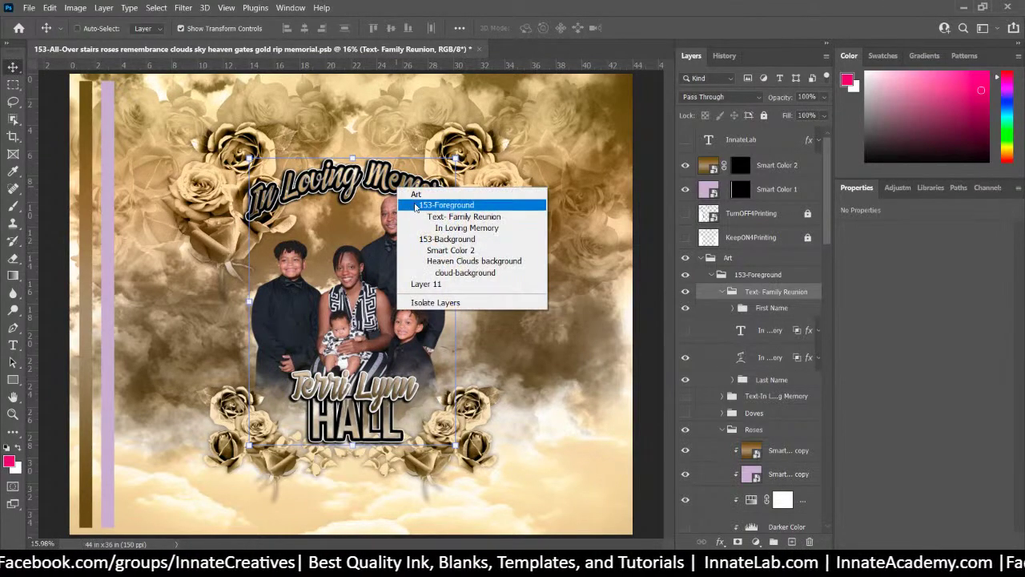
left_click(422, 229)
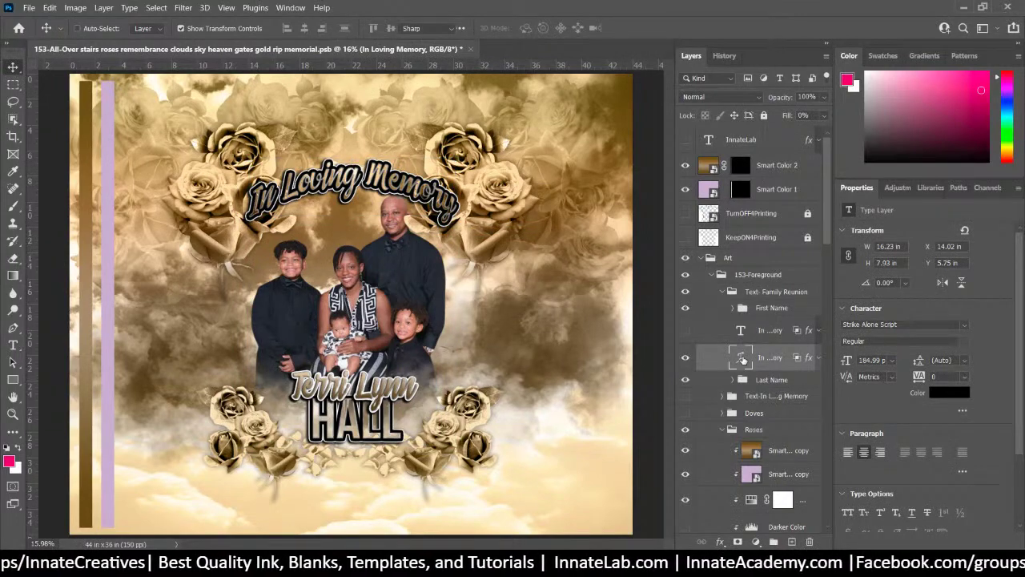
double_click(743, 360)
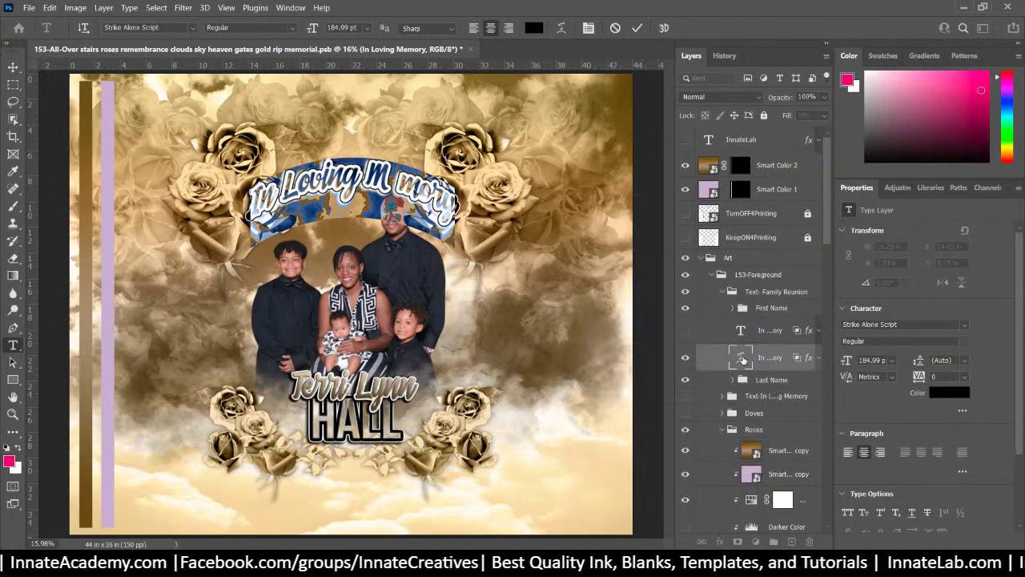
type("Fa")
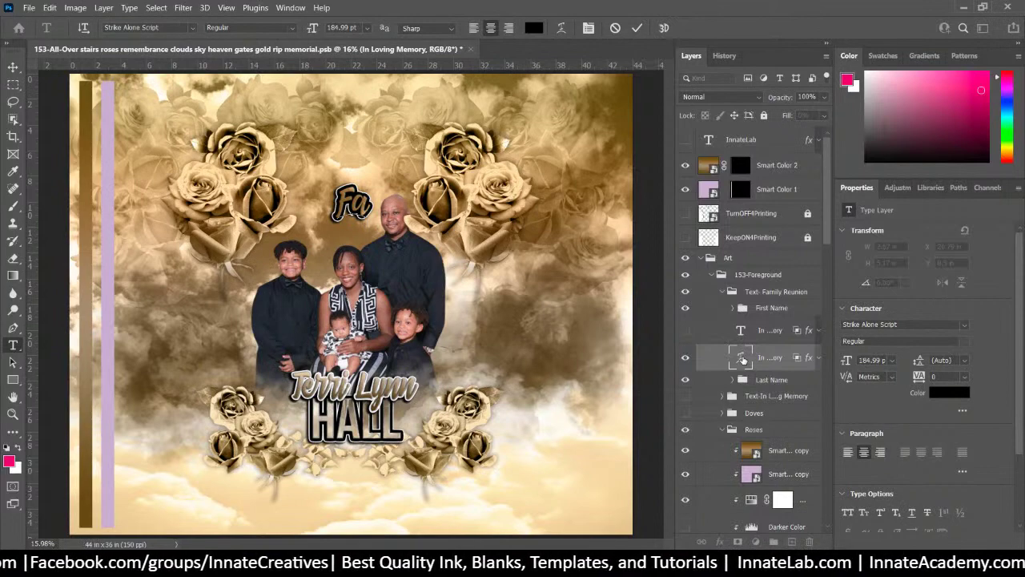
type("mily")
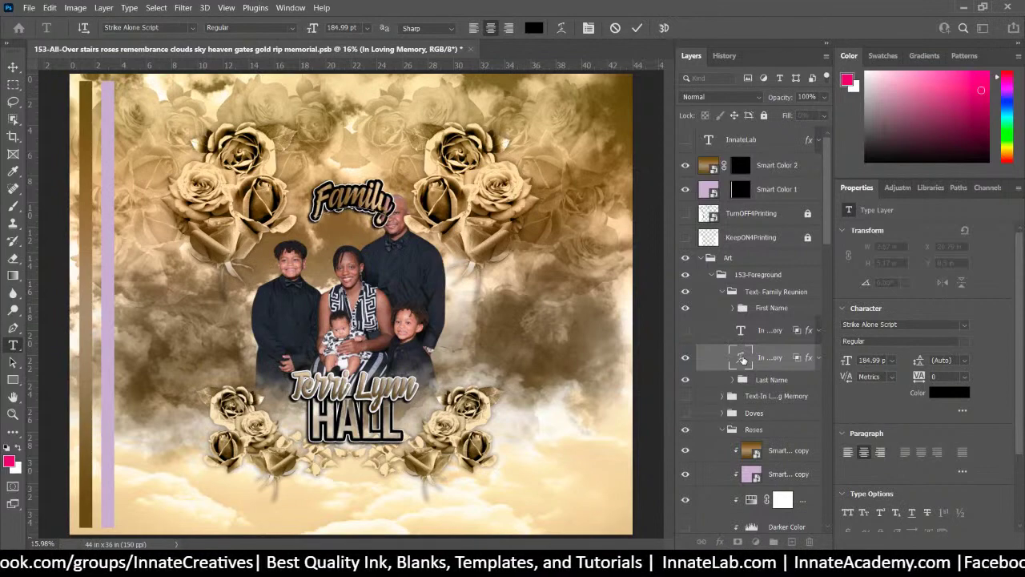
type(" R")
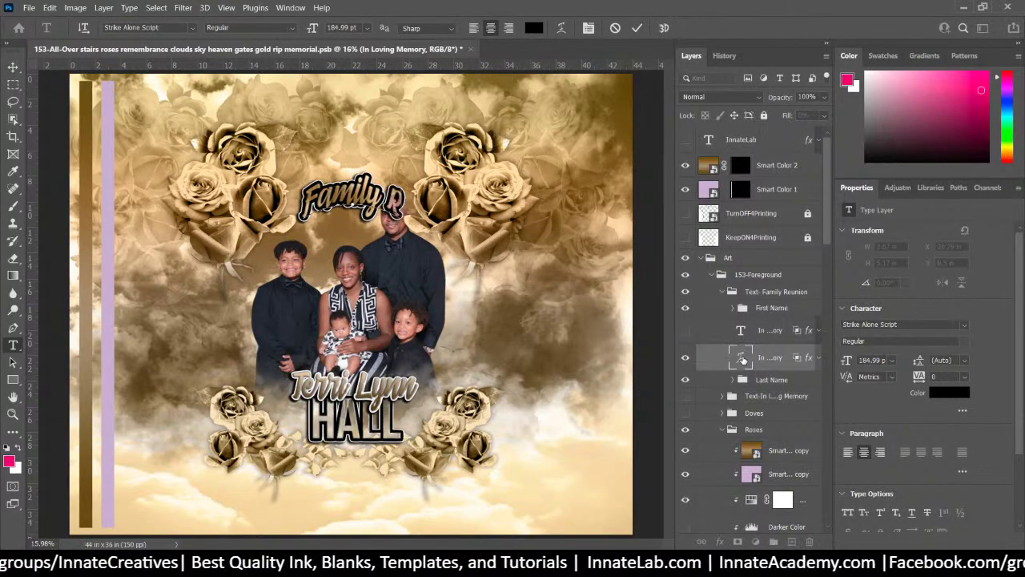
type(" u")
key("BackSpace")
key("BackSpace")
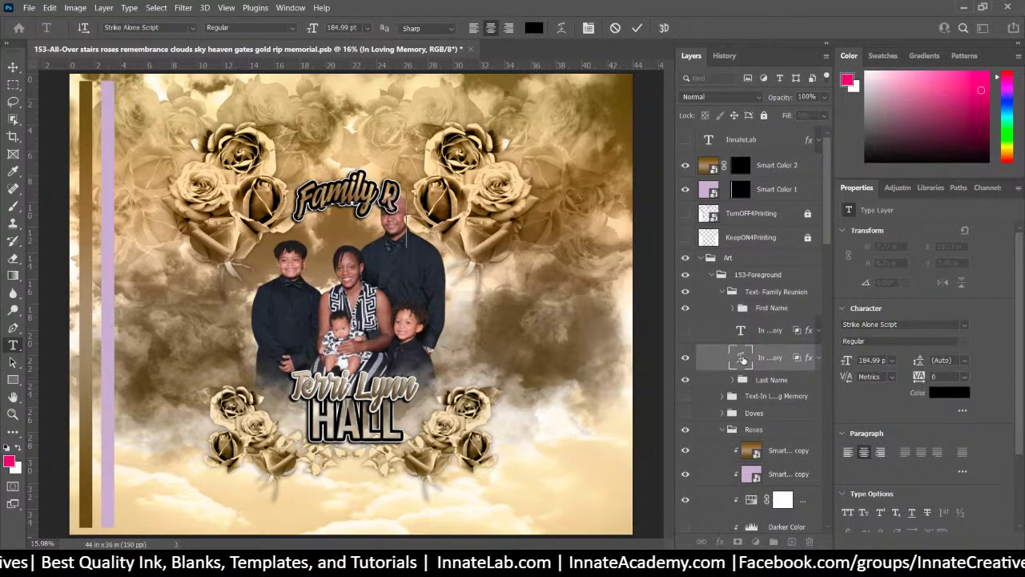
key("BackSpace")
key("BackSpace")
key("BackSpace")
type("R u")
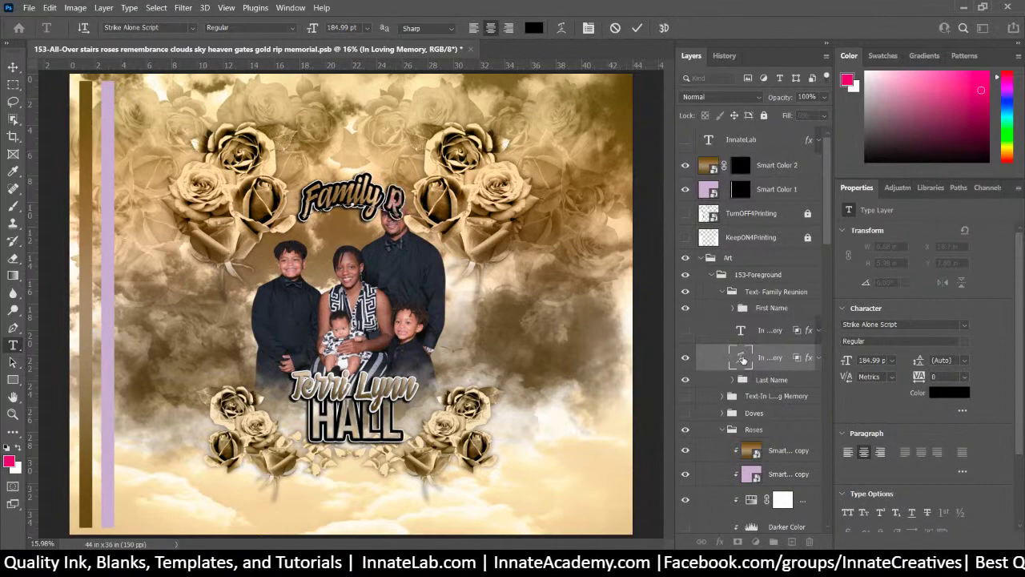
type("nion")
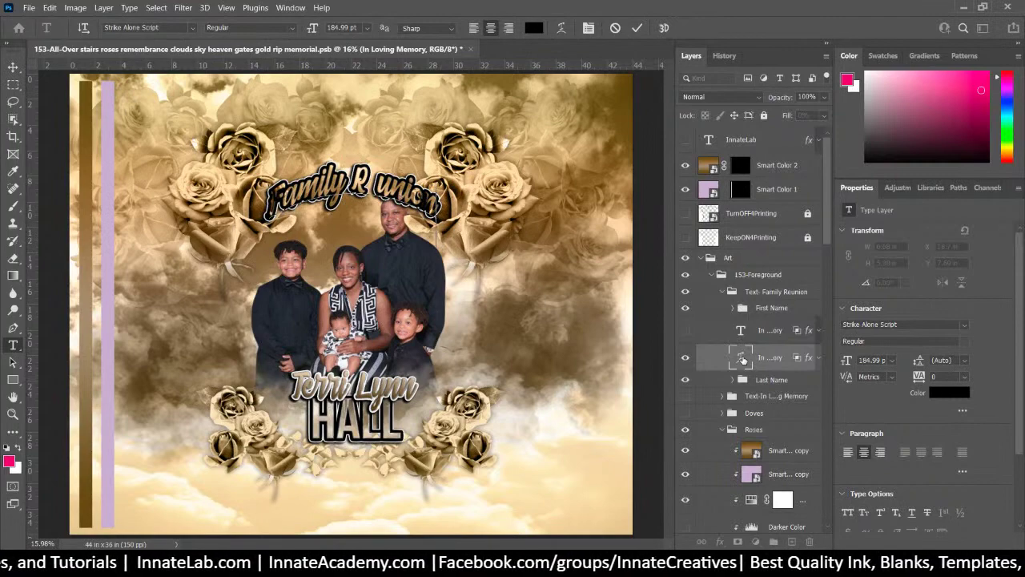
key("BackSpace")
key("BackSpace")
key("BackSpace")
key("BackSpace")
key("BackSpace")
key("BackSpace")
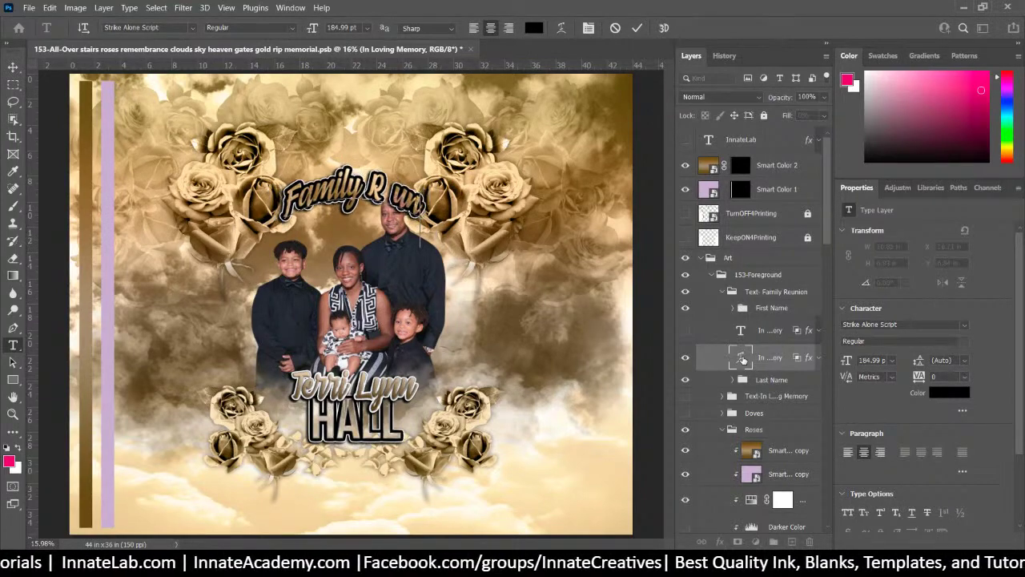
key("BackSpace")
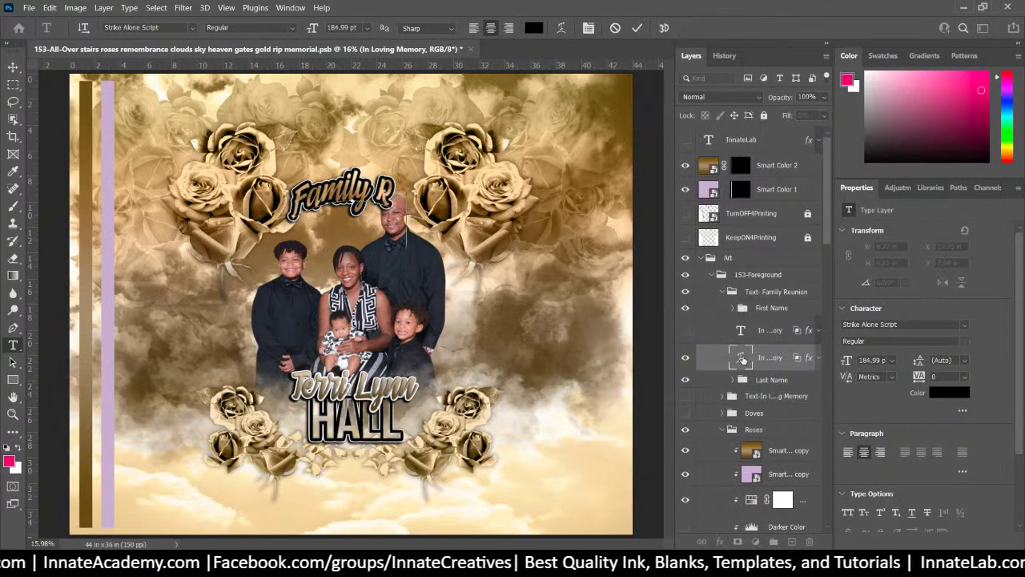
key("BackSpace")
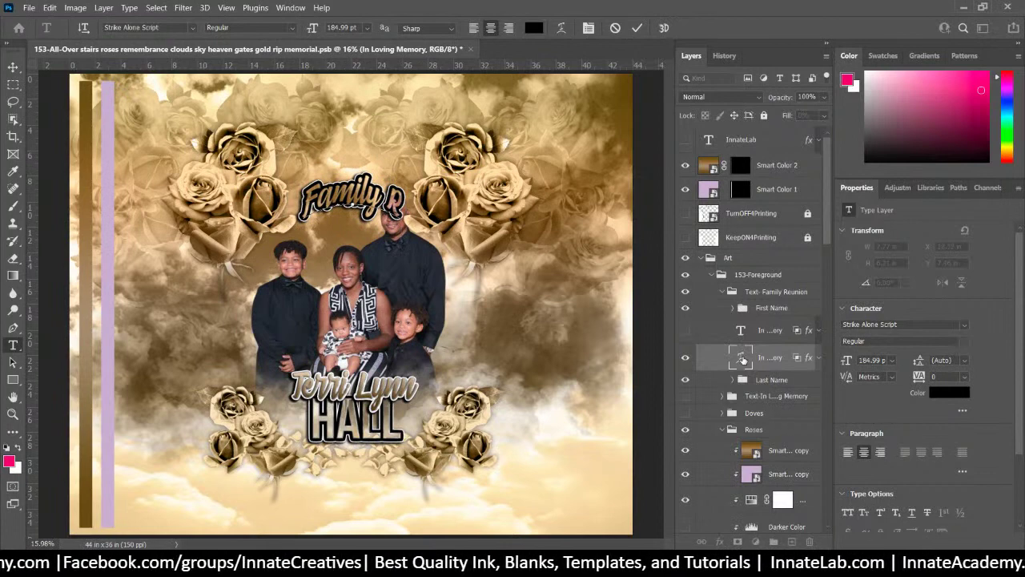
type("union")
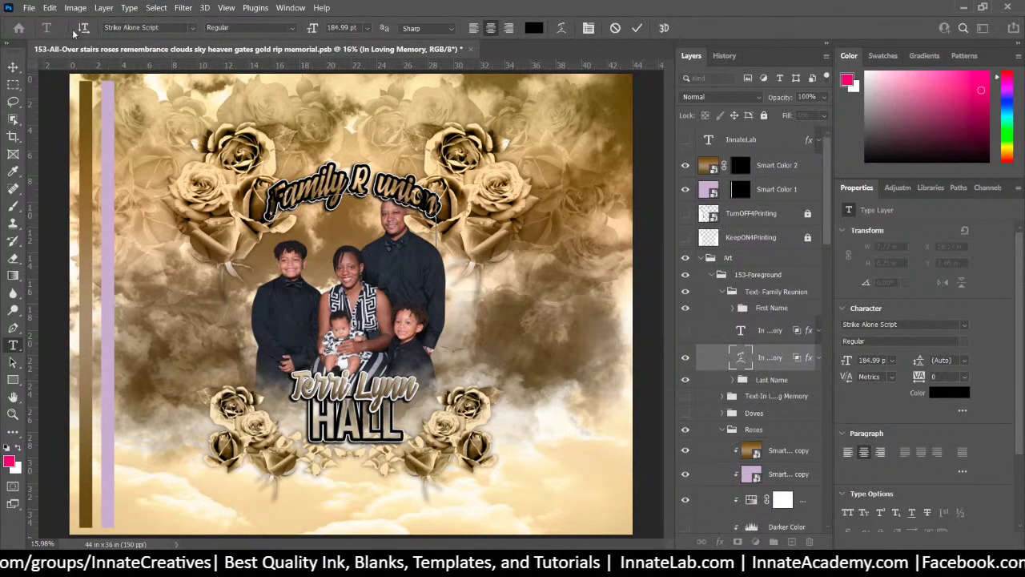
left_click(13, 67)
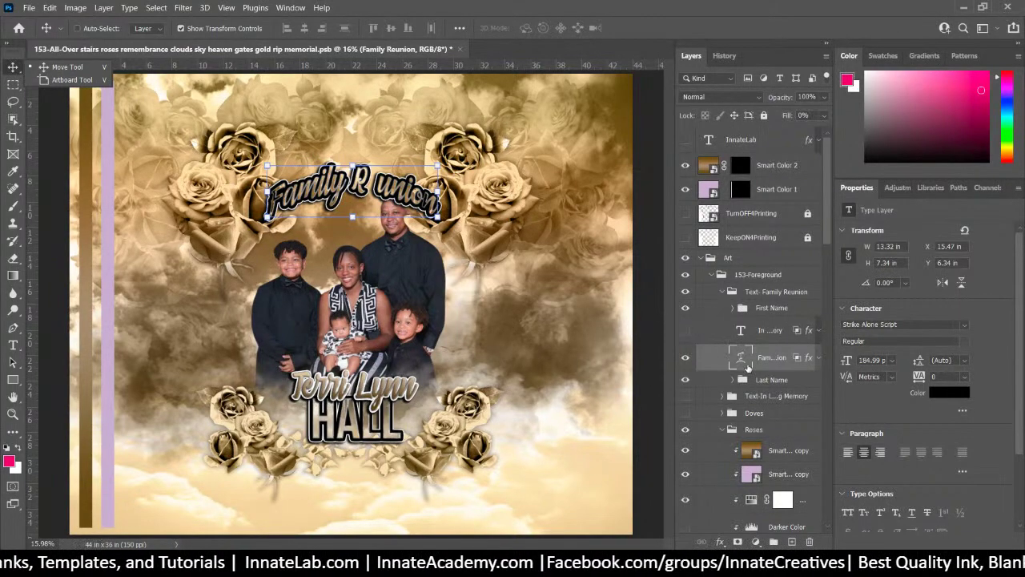
Show the Character panel and pull it out of its dock as a floating panel
scroll(886, 416, "down", 3)
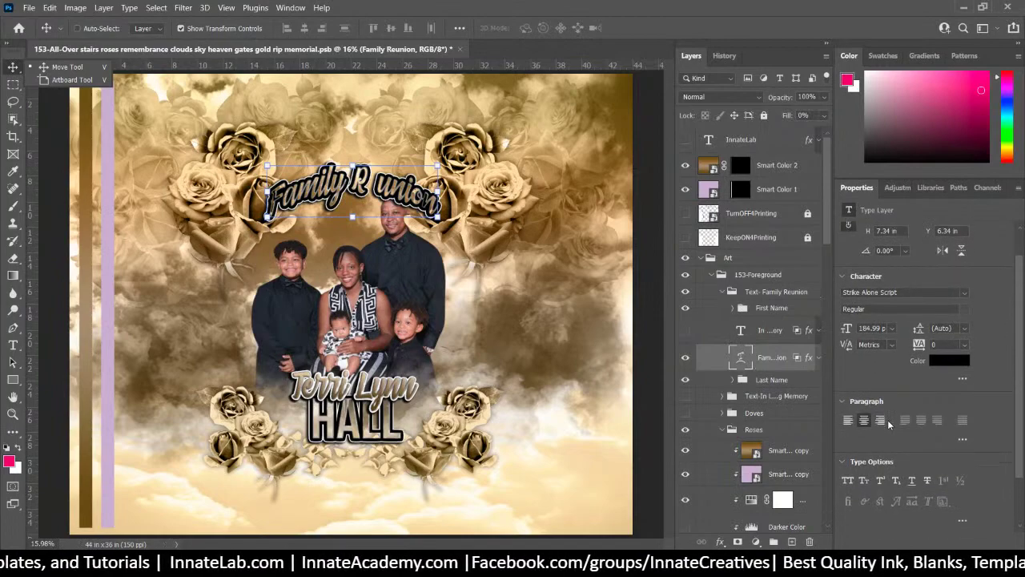
scroll(887, 415, "down", 1)
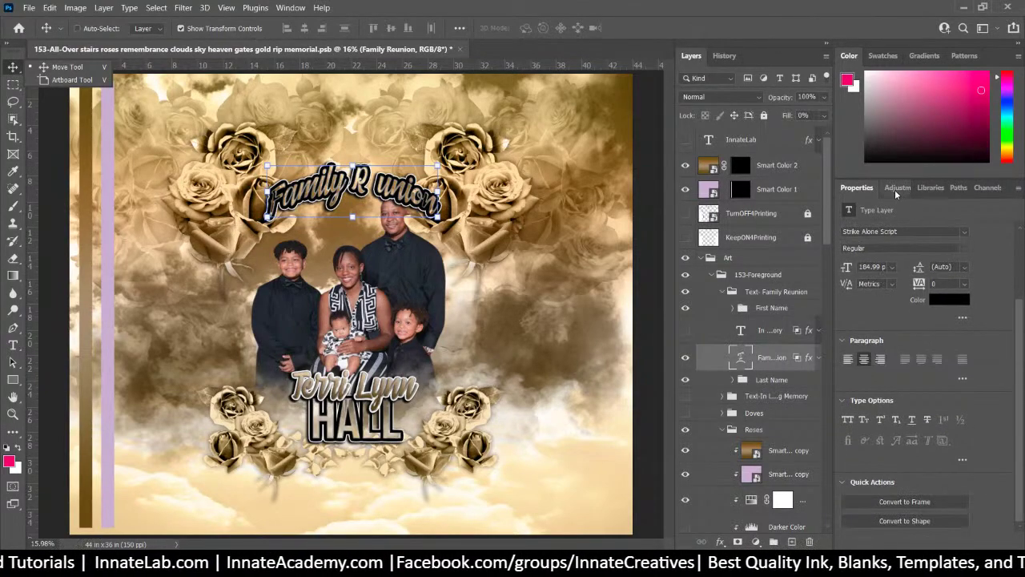
left_click(290, 8)
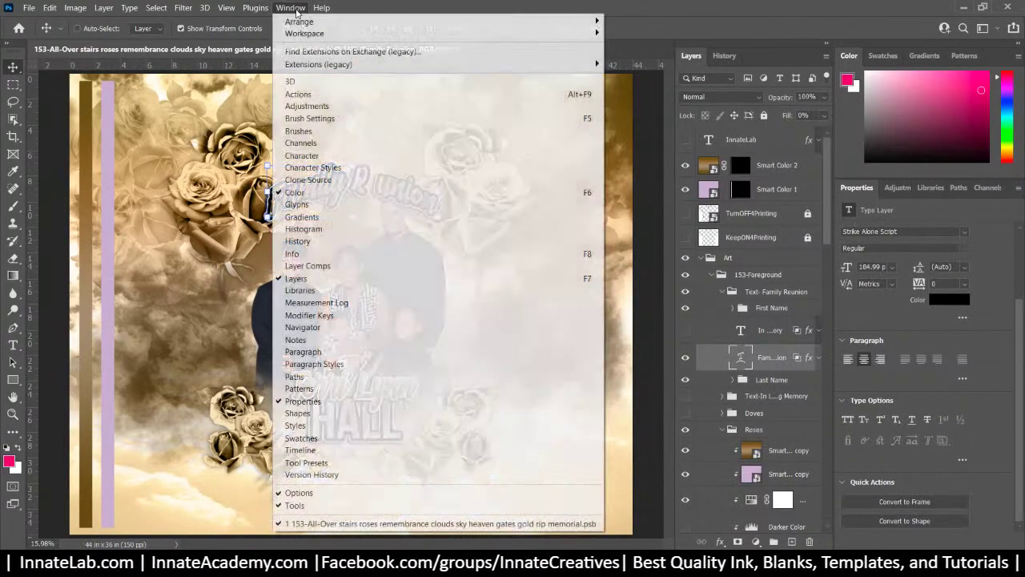
left_click(328, 155)
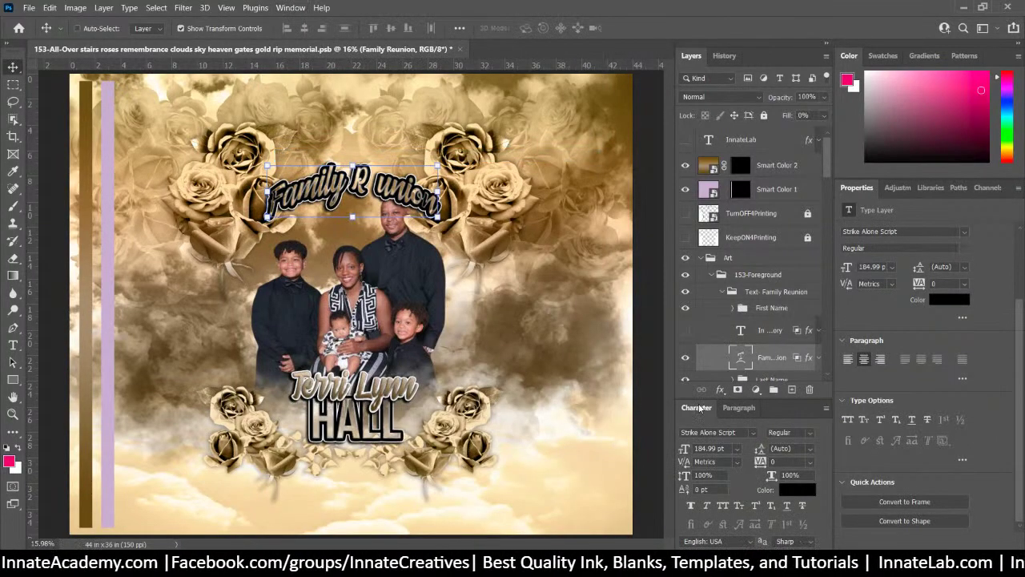
left_click_drag(701, 406, 857, 185)
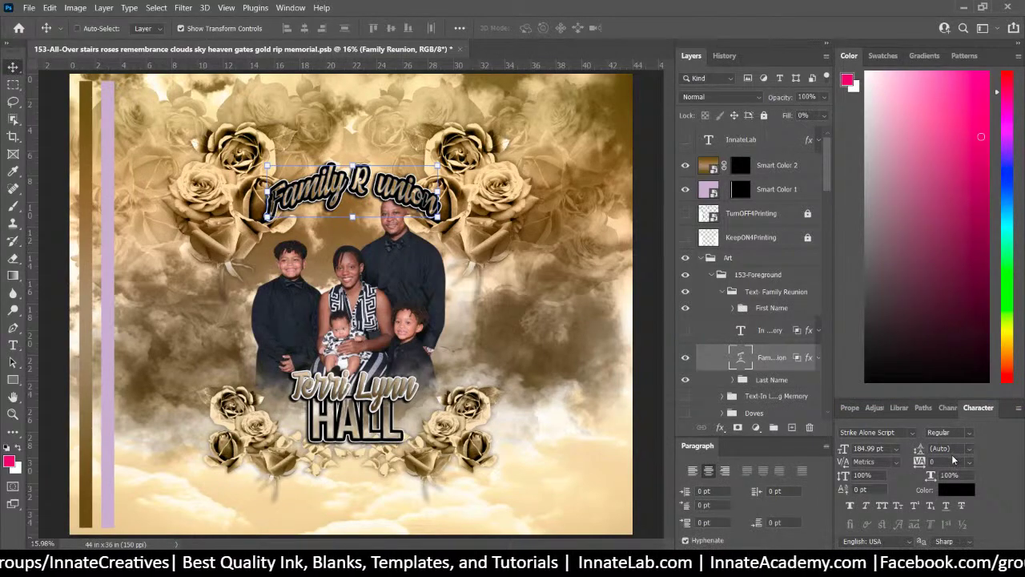
right_click(989, 408)
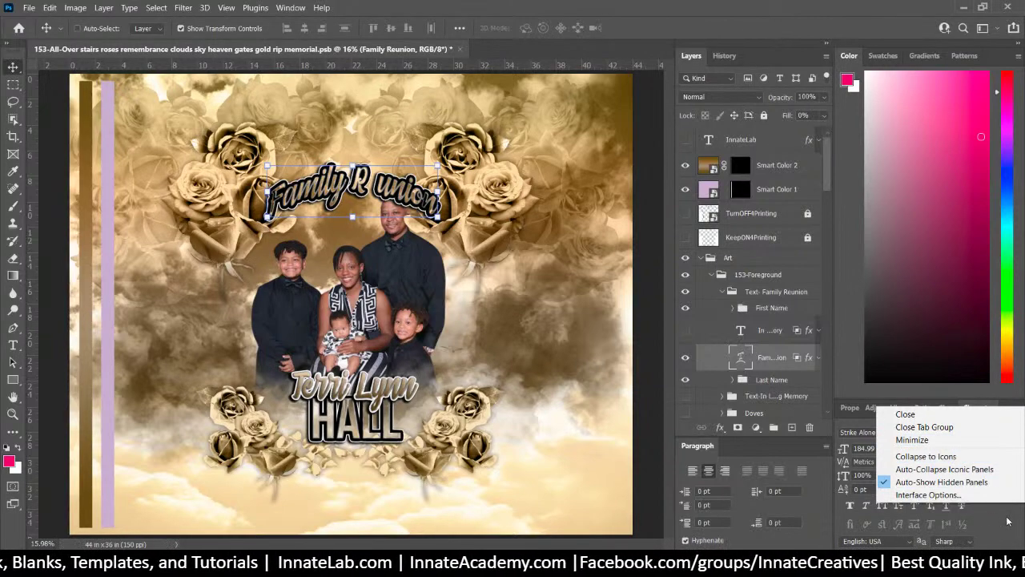
key("Escape")
Show the Glyphs panel with the Strike Alone Script characters, docked beside the Color panels
left_click(290, 7)
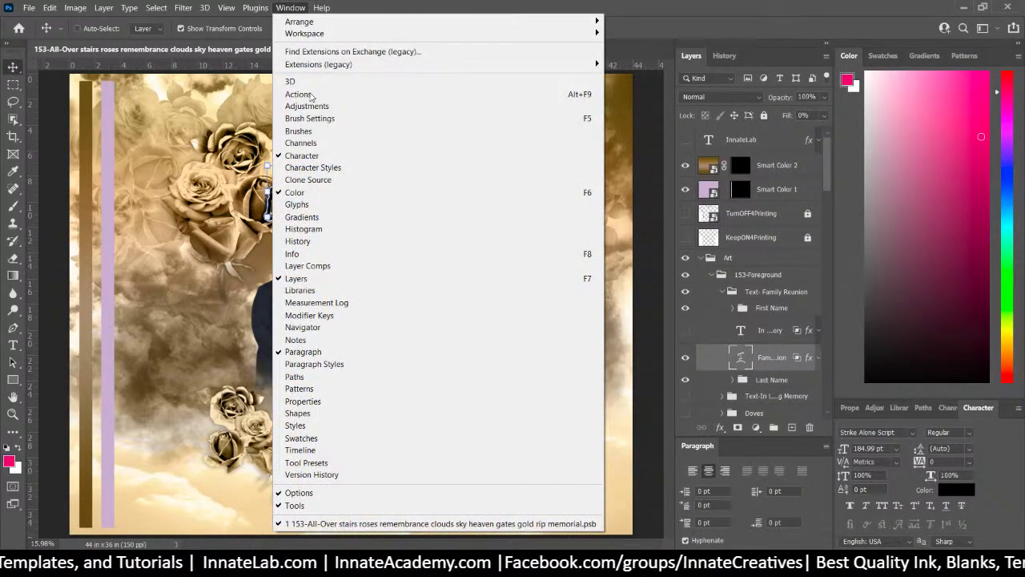
left_click(318, 205)
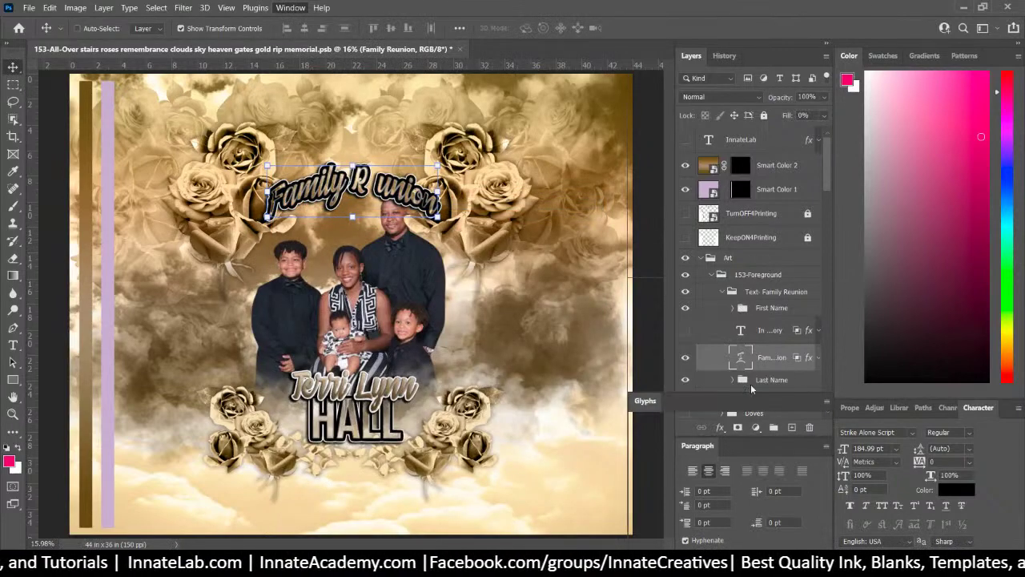
left_click_drag(646, 400, 853, 64)
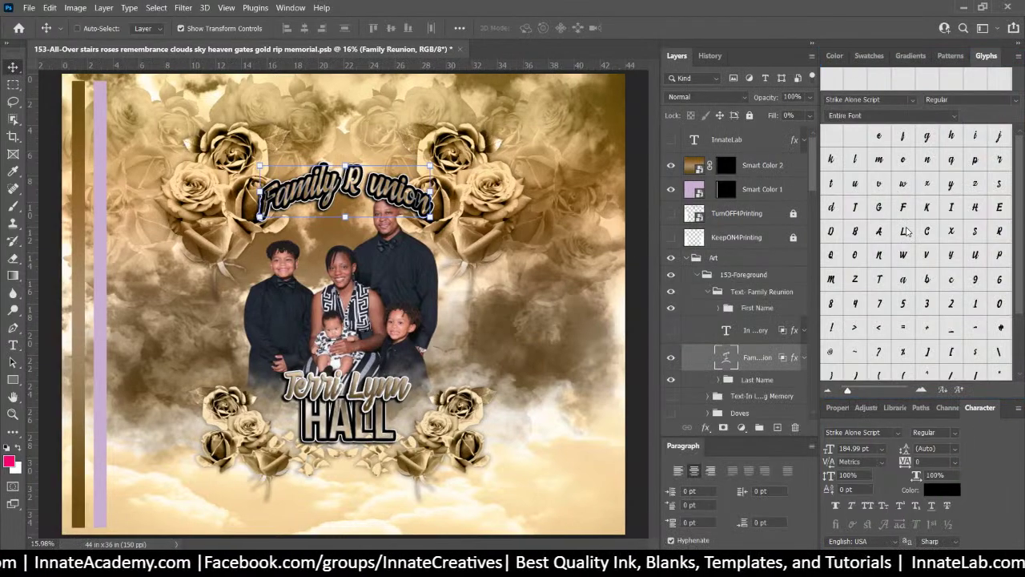
left_click(881, 138)
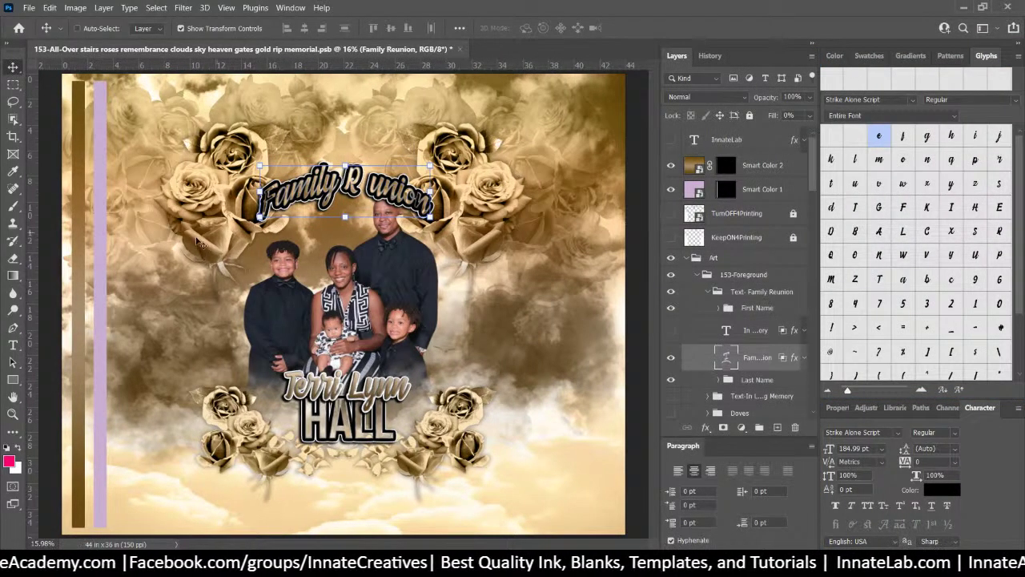
double_click(377, 193)
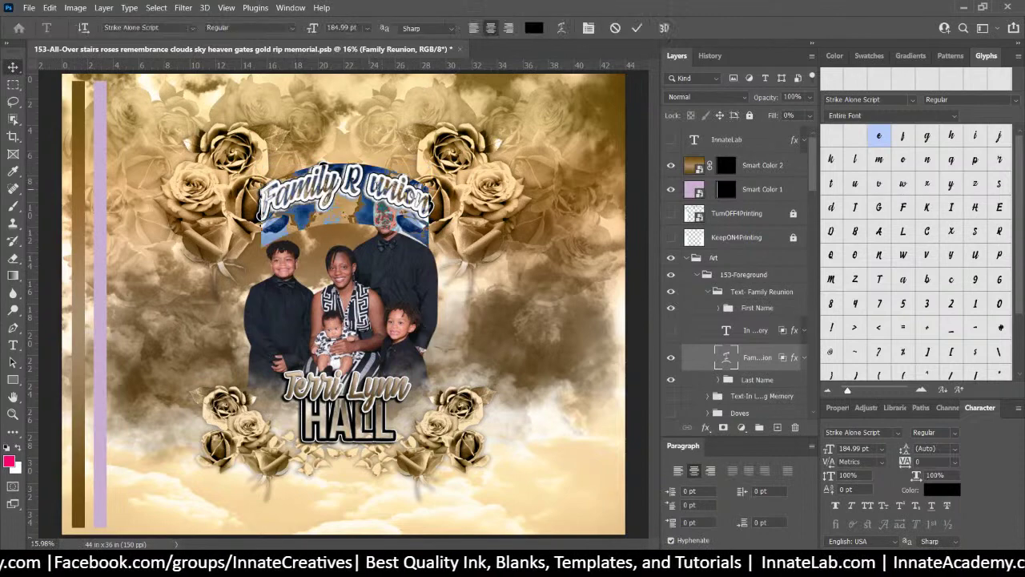
double_click(377, 193)
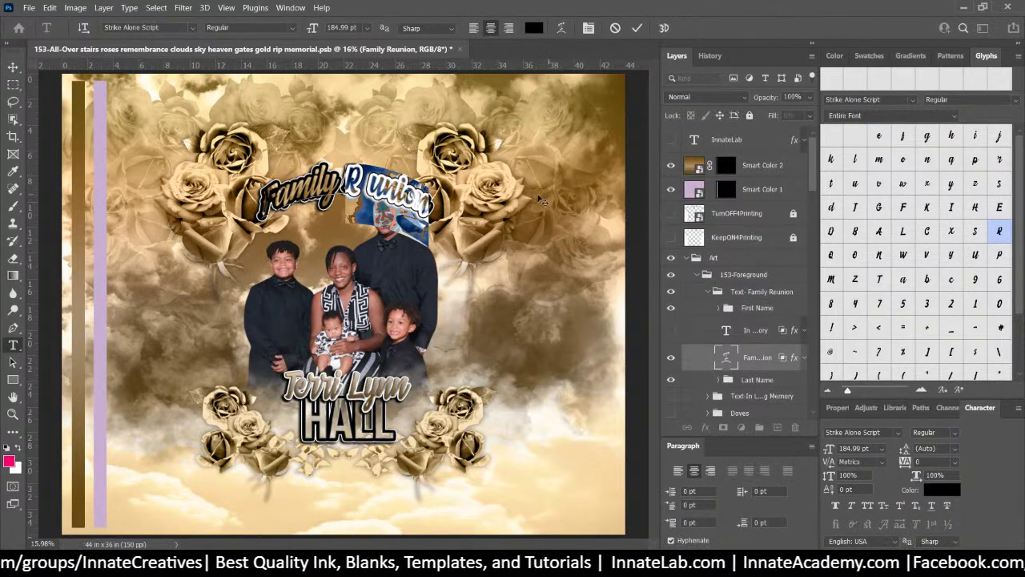
left_click(371, 189)
double_click(878, 135)
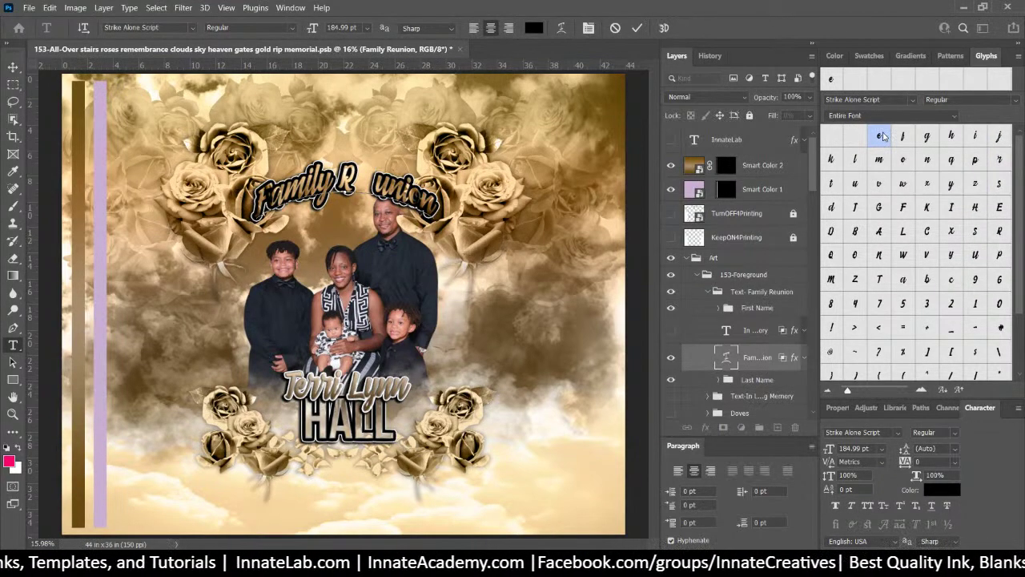
scroll(884, 142, "down", 2)
scroll(881, 150, "up", 3)
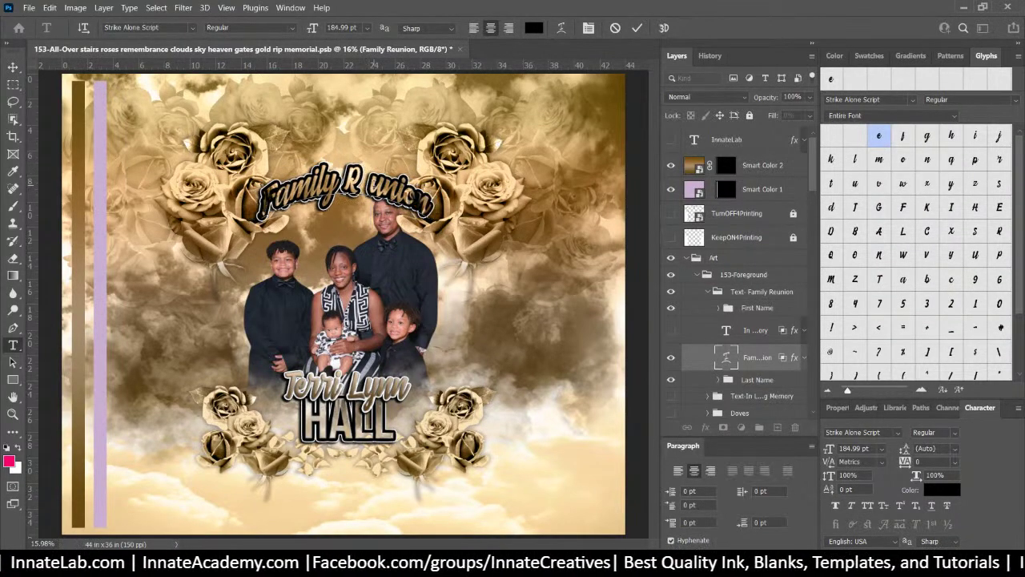
key("BackSpace")
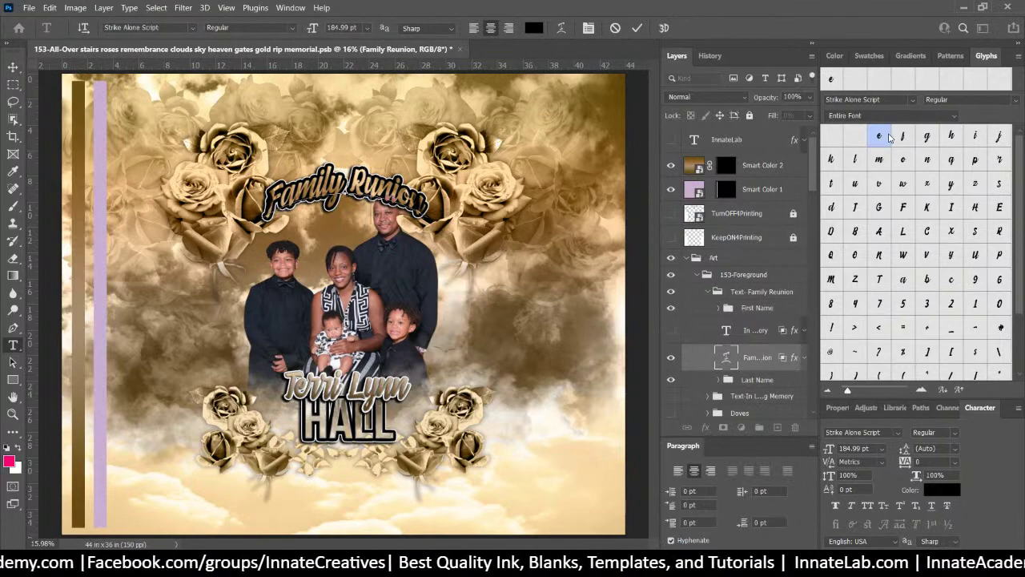
double_click(889, 138)
left_click(13, 67)
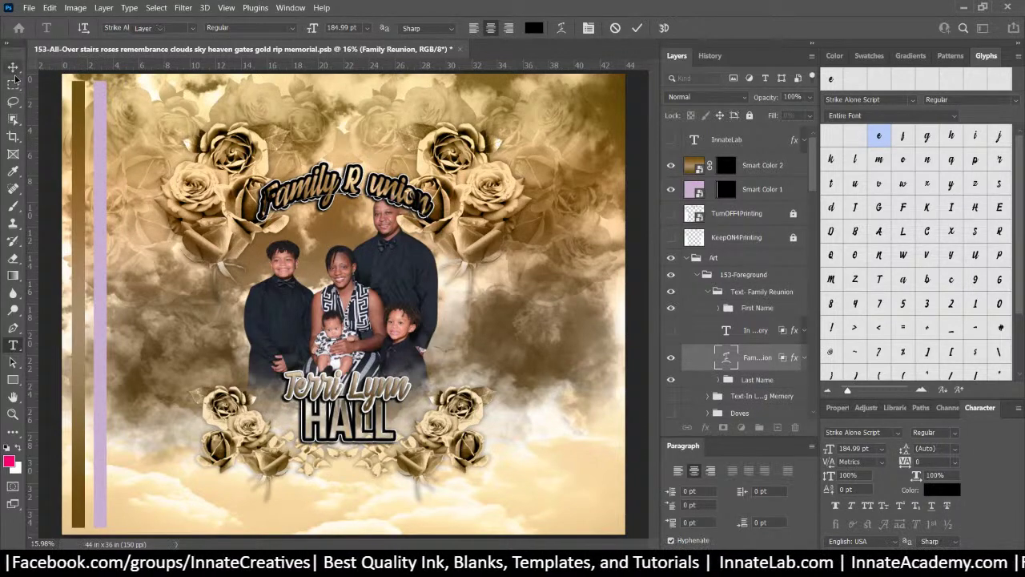
Save the memorial design, then trim the arched title text down to just 'Family'
left_click(28, 7)
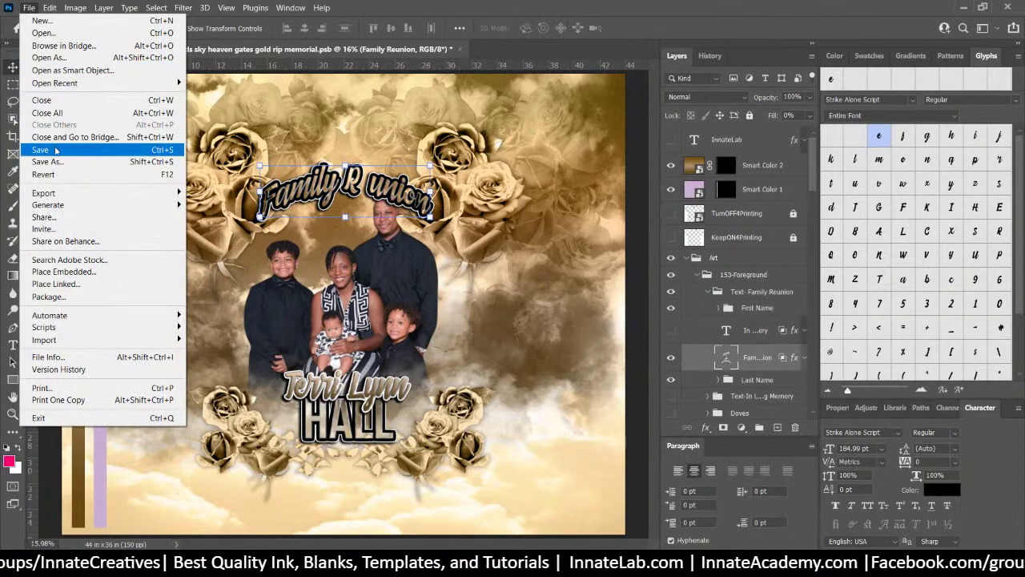
left_click(58, 149)
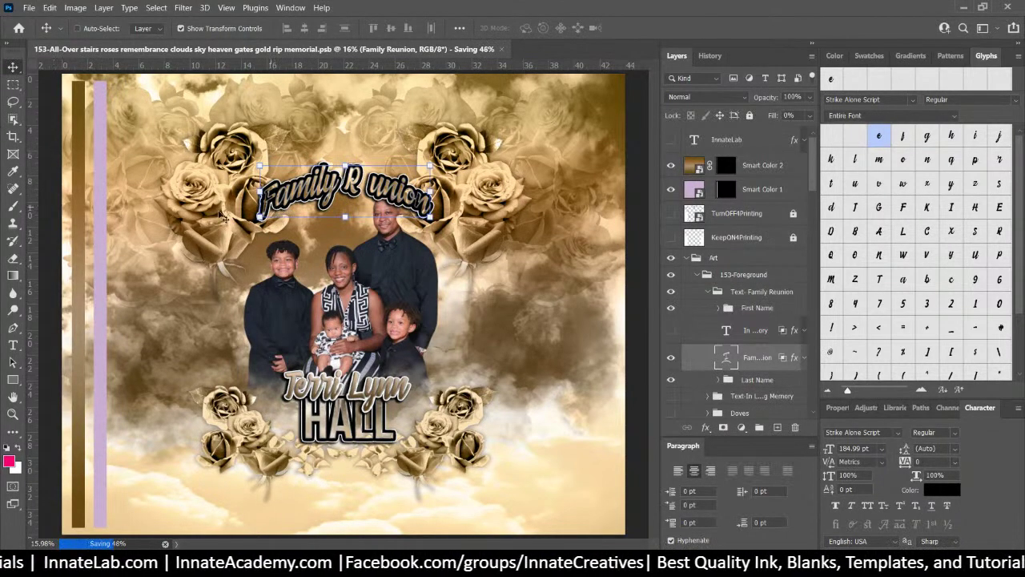
left_click(13, 345)
double_click(268, 185)
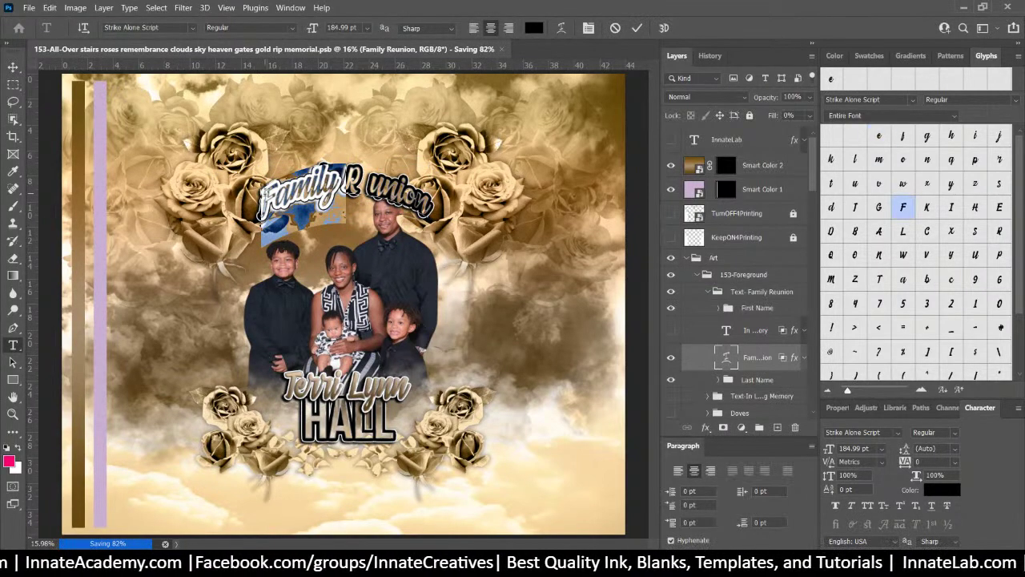
left_click(266, 194)
type("W")
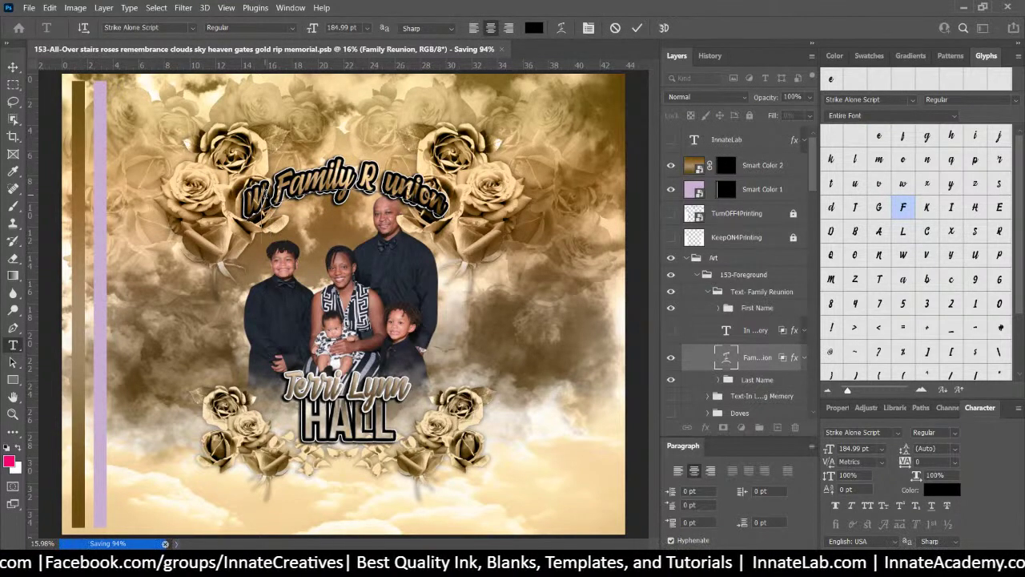
key("BackSpace")
key("BackSpace")
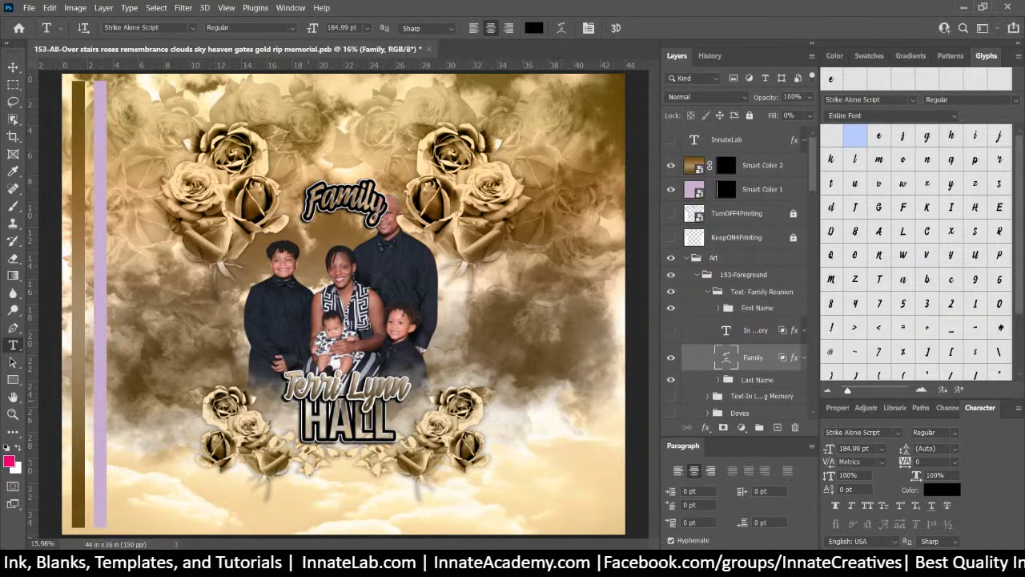
left_click(13, 67)
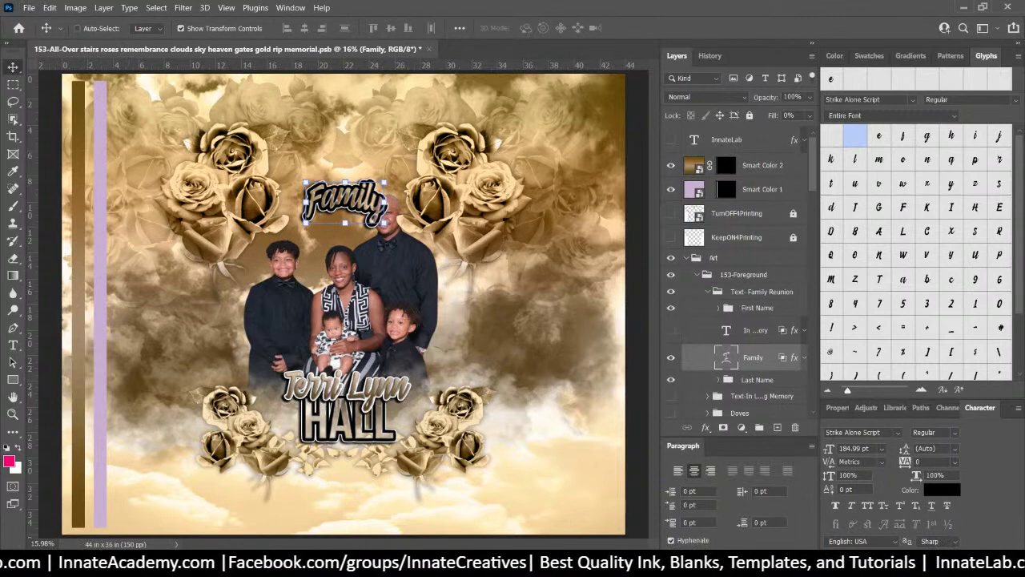
Open Ribbon Template 8x7-8in.psb from the project folder in File Explorer
key("alt+Tab")
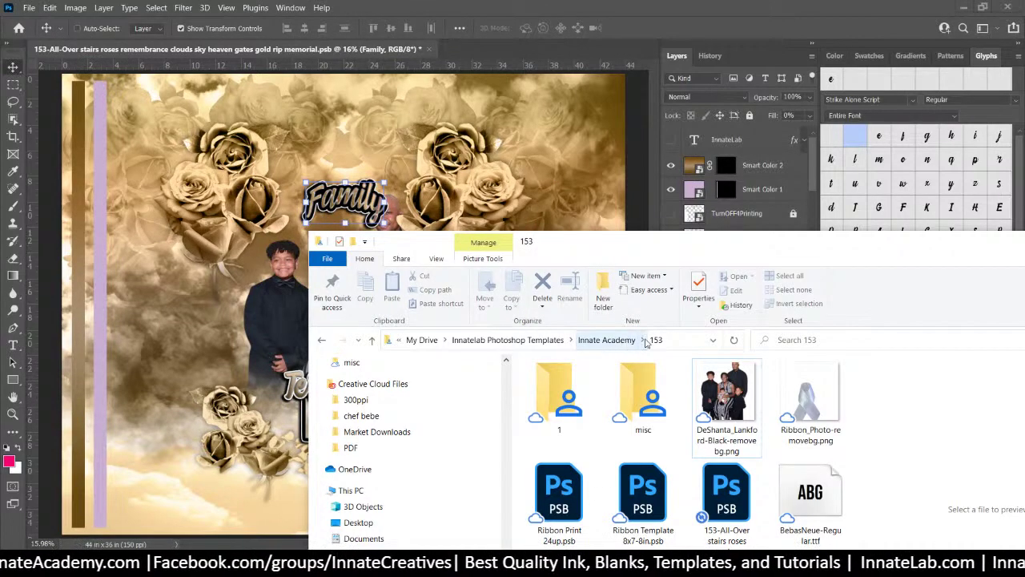
left_click(661, 483)
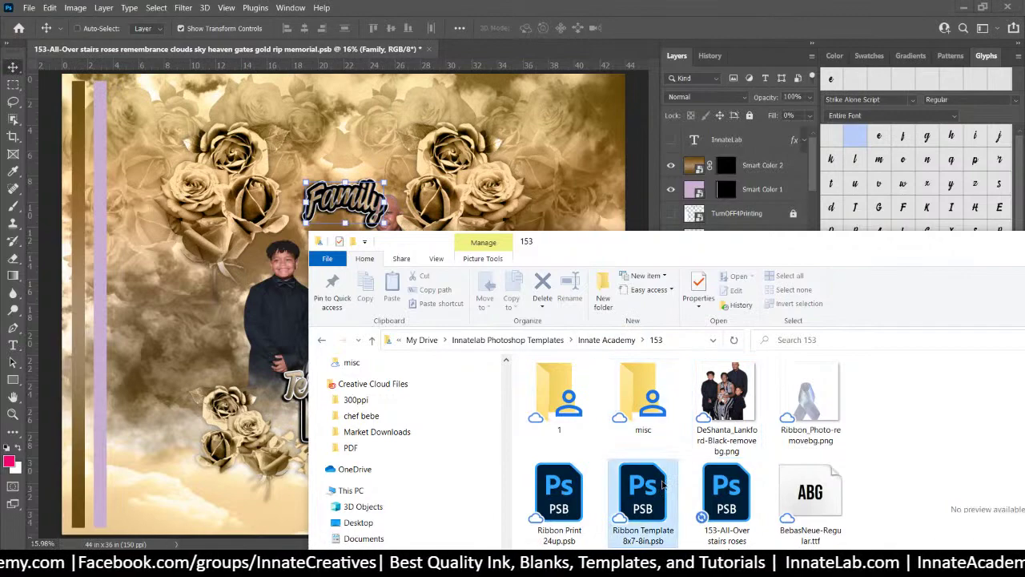
double_click(654, 483)
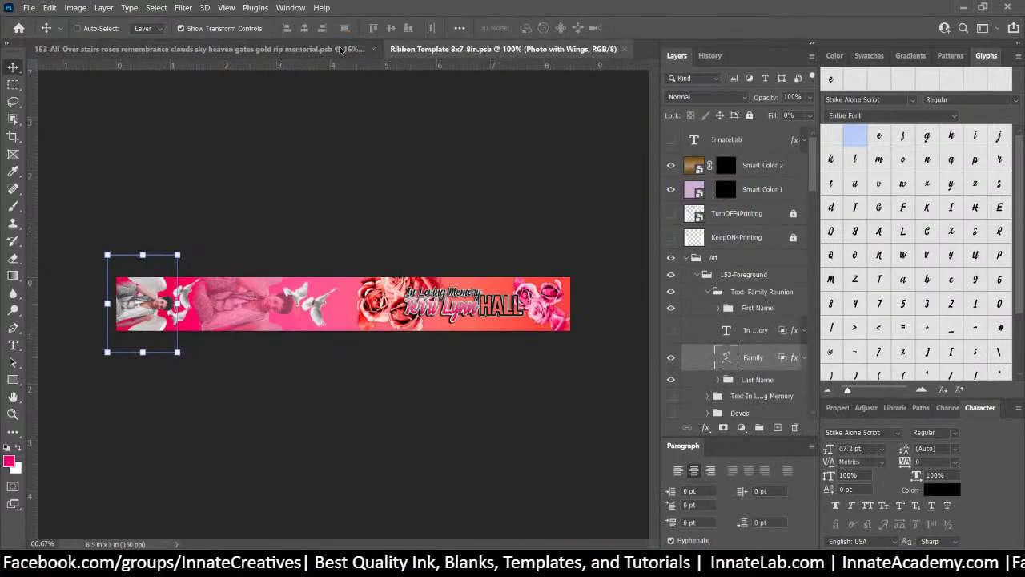
Close the 153-All-Over memorial design document, choosing Yes to save its changes
left_click(340, 50)
left_click(429, 49)
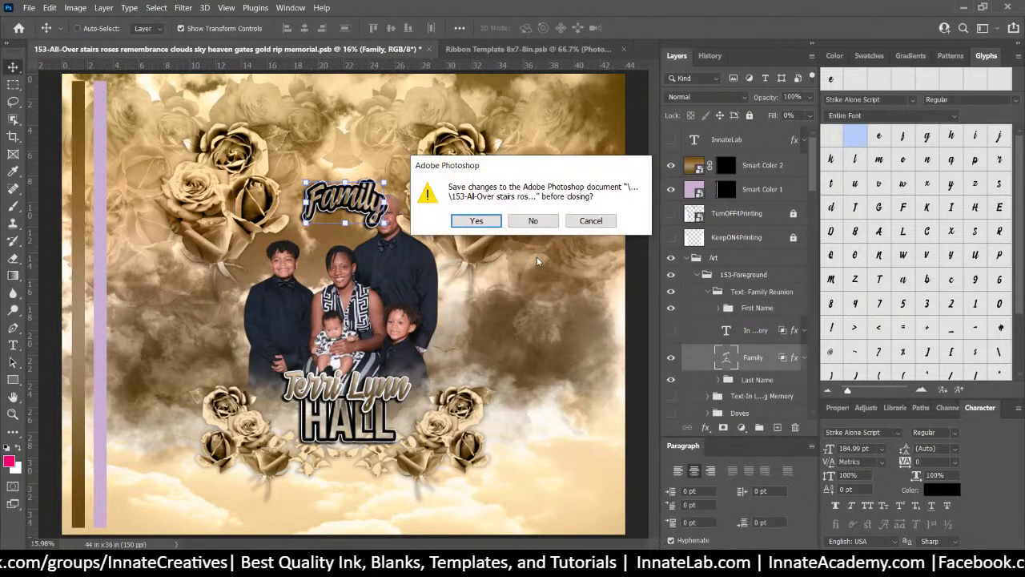
left_click(476, 221)
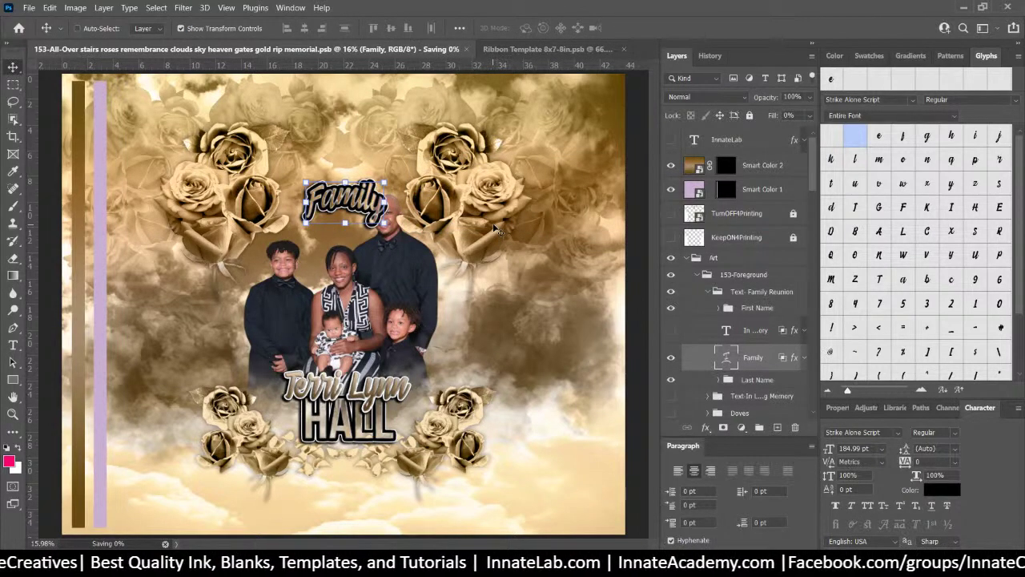
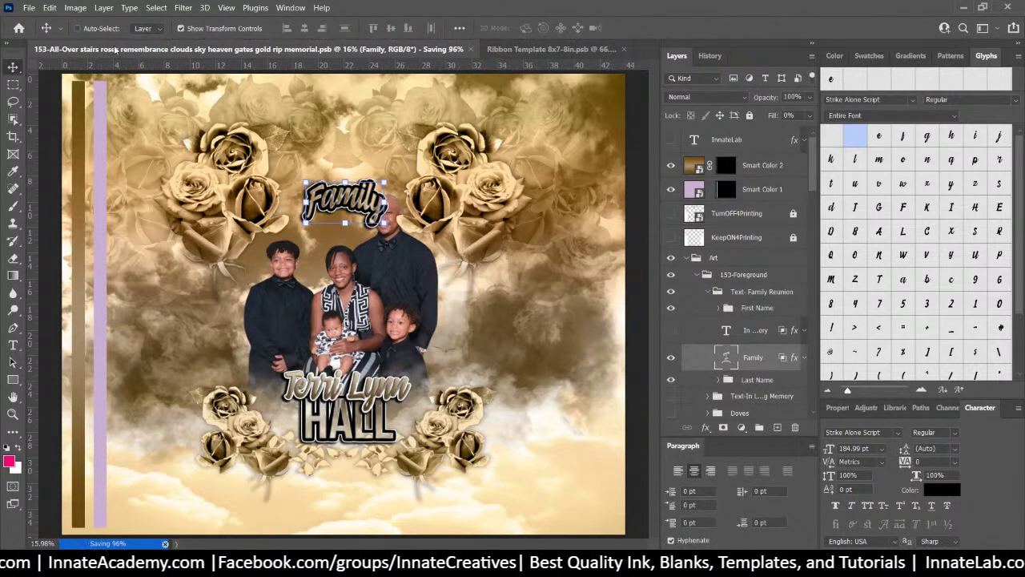
Save and close the memorial document with Ctrl+W, leaving the Ribbon Template in view
key("ctrl+w")
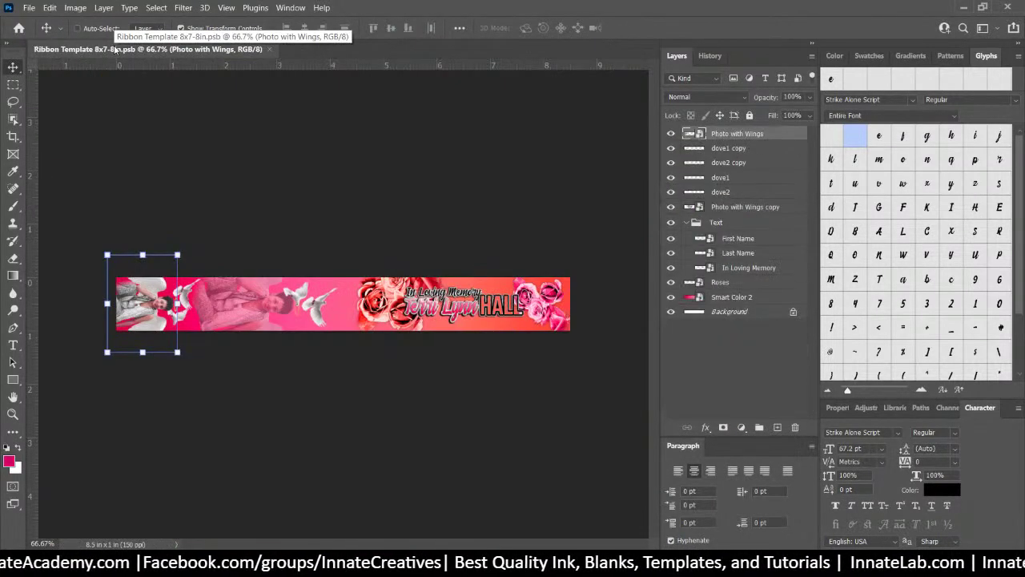
left_click(24, 8)
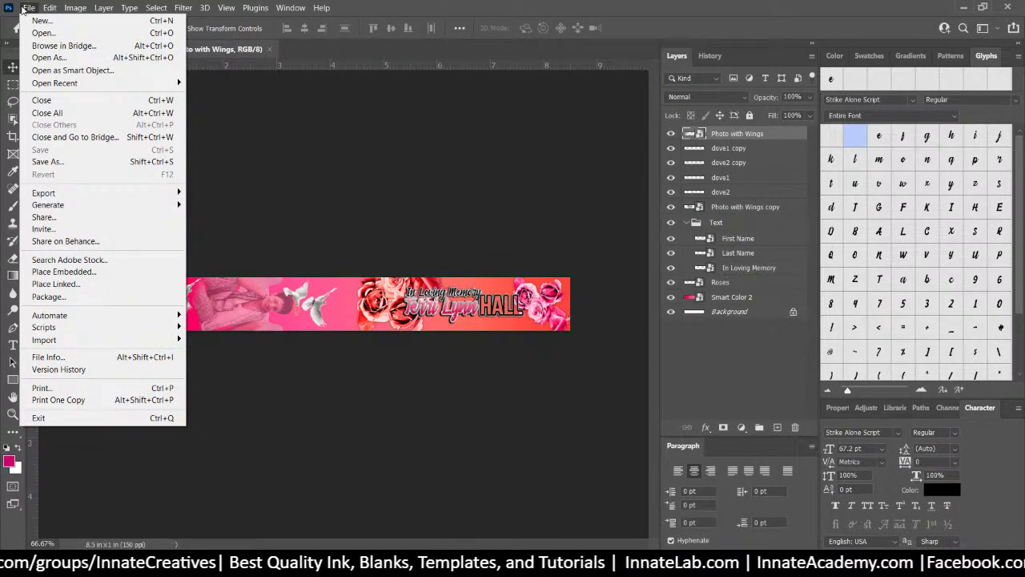
Reopen the memorial .psb from Open Recent and update its text layers
mouse_move(67, 85)
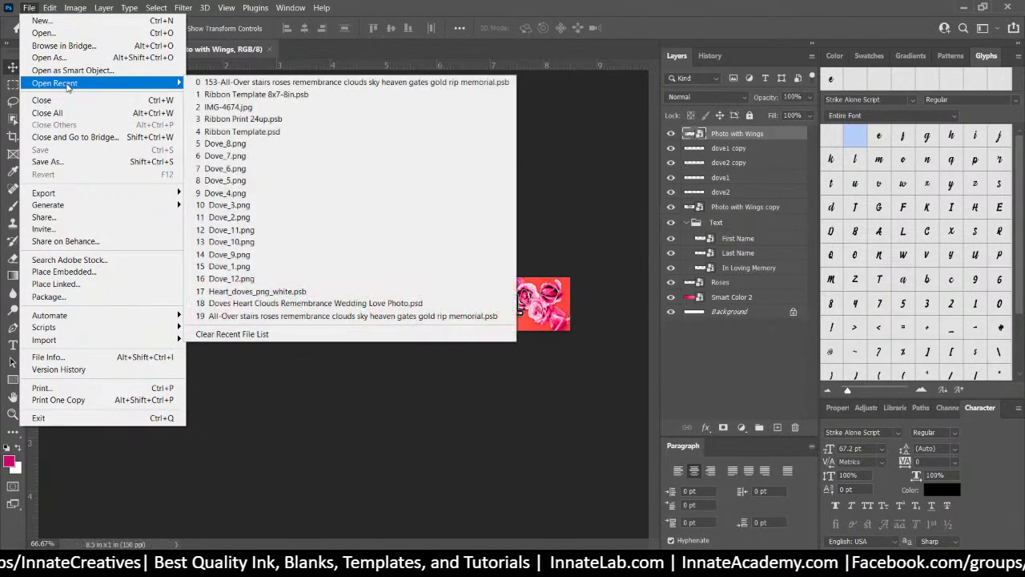
left_click(230, 83)
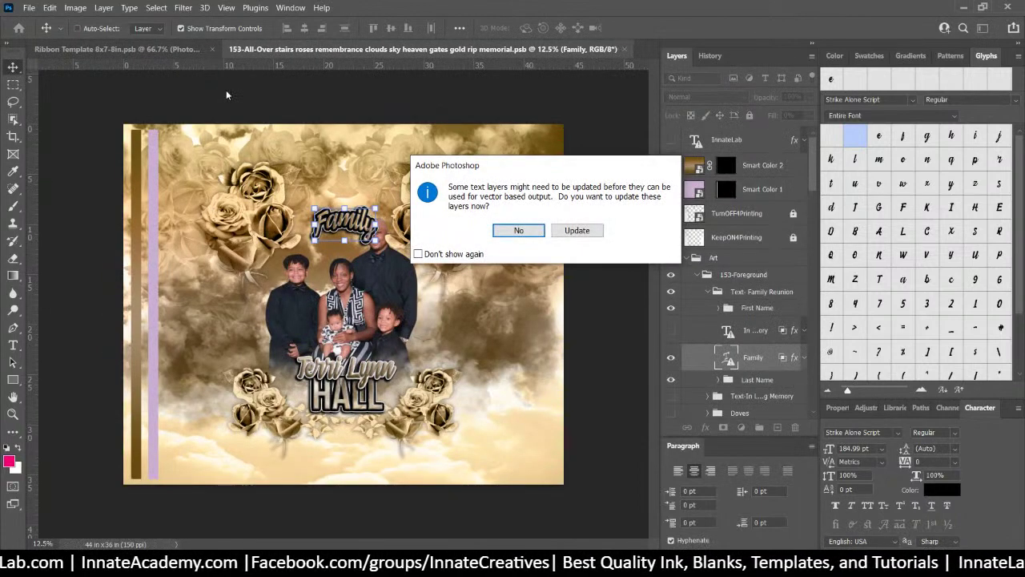
left_click(589, 235)
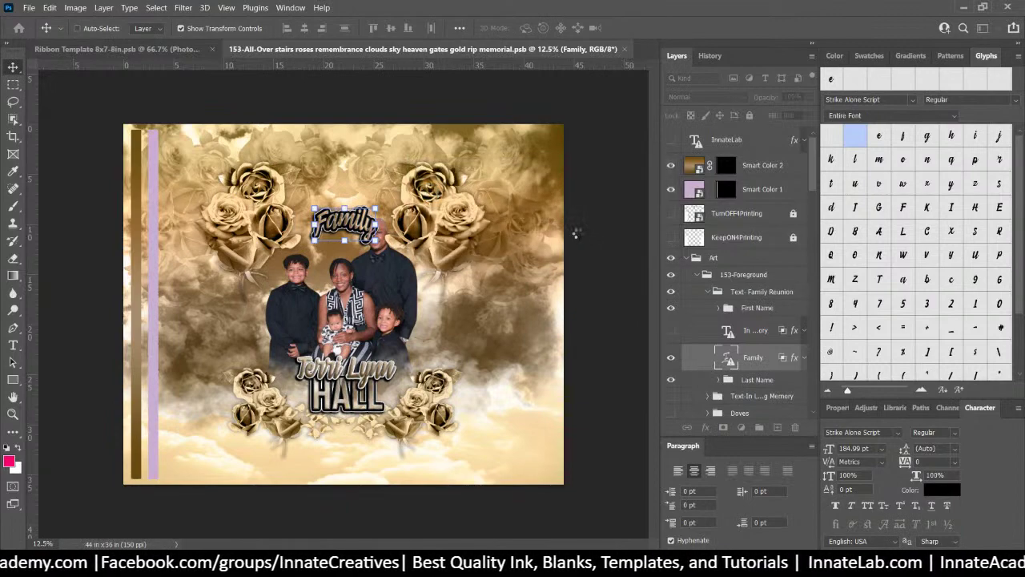
Edit the Family script text layer so it reads 'We Family'
right_click(329, 223)
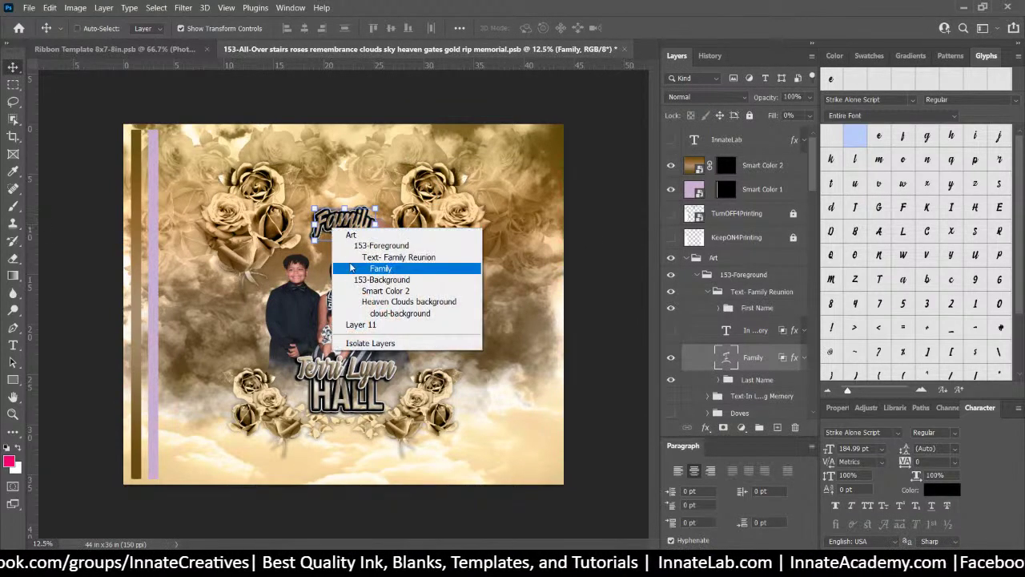
left_click(351, 268)
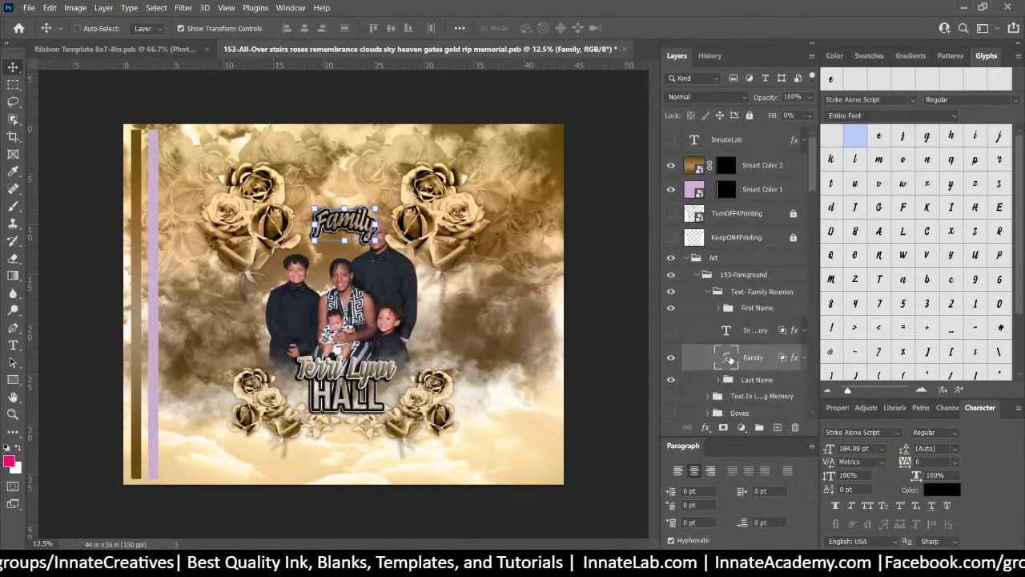
double_click(727, 359)
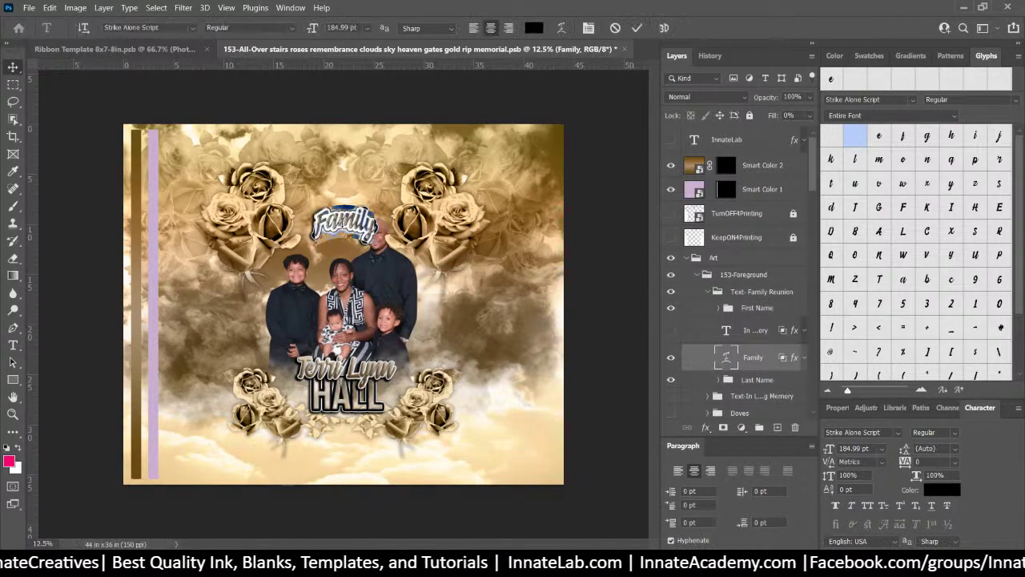
left_click(317, 228)
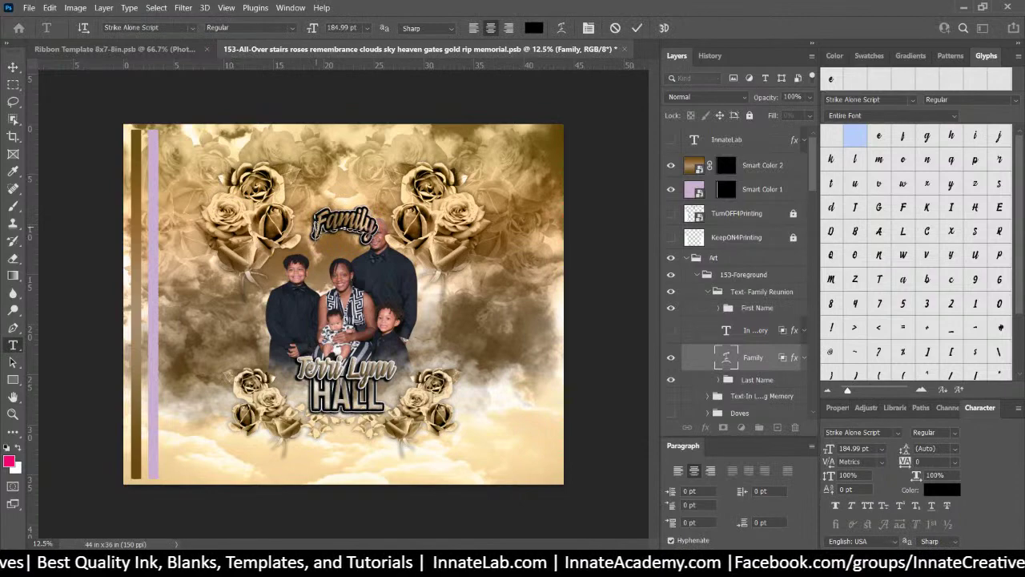
type("u")
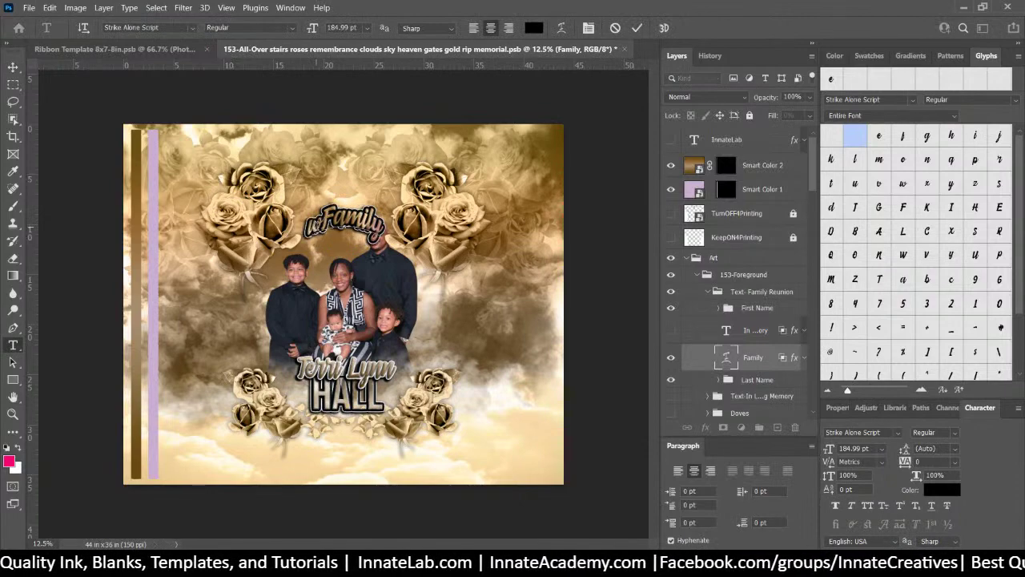
key("BackSpace")
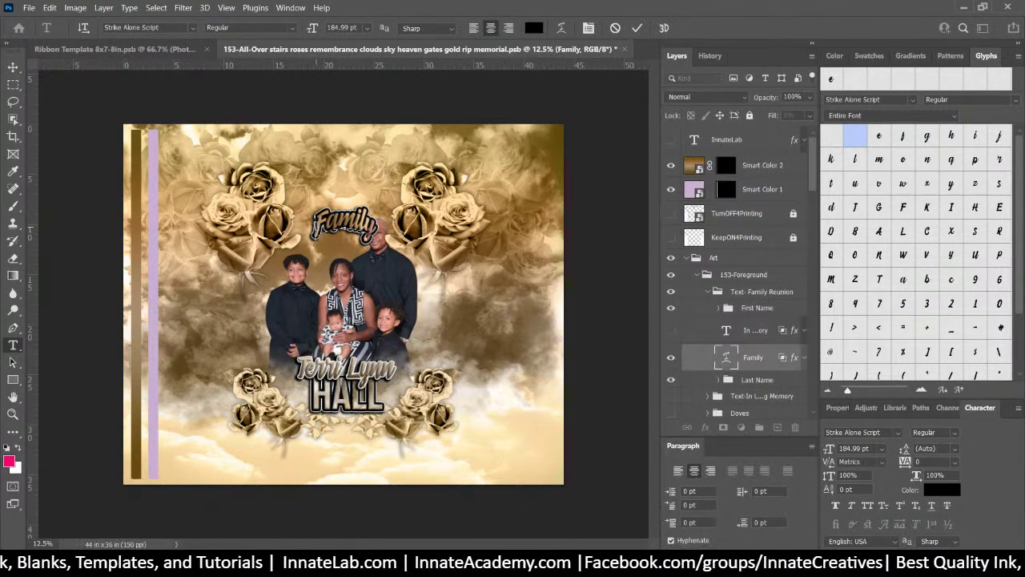
type("e")
key("BackSpace")
type("We")
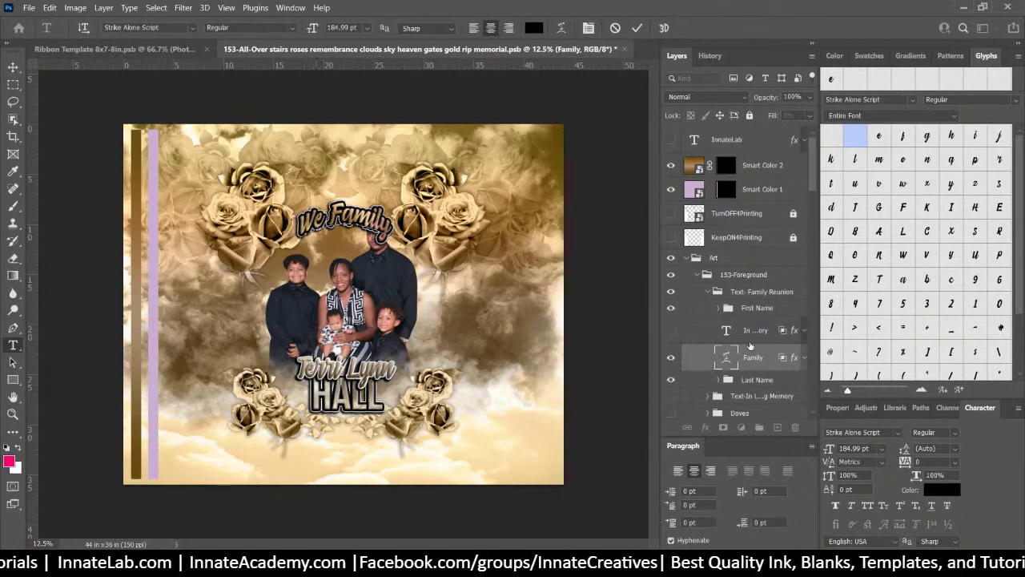
key("ctrl+Return")
key("v")
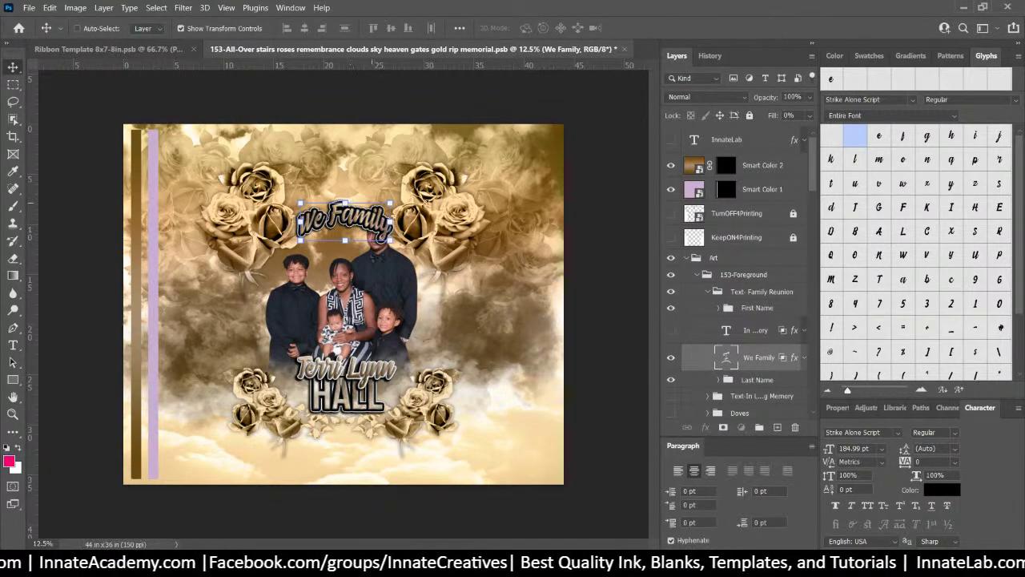
scroll(720, 352, "down", 1)
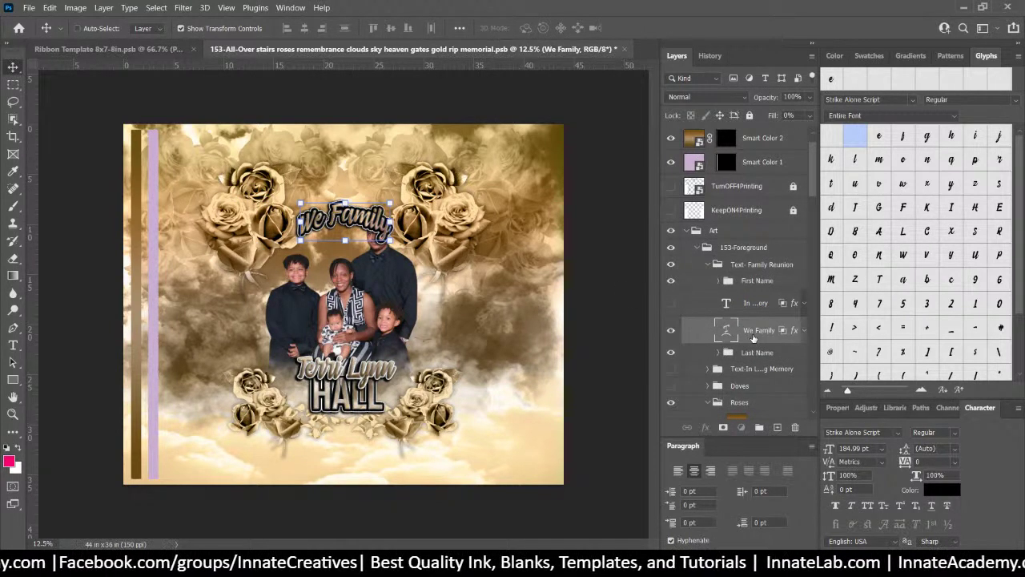
double_click(726, 329)
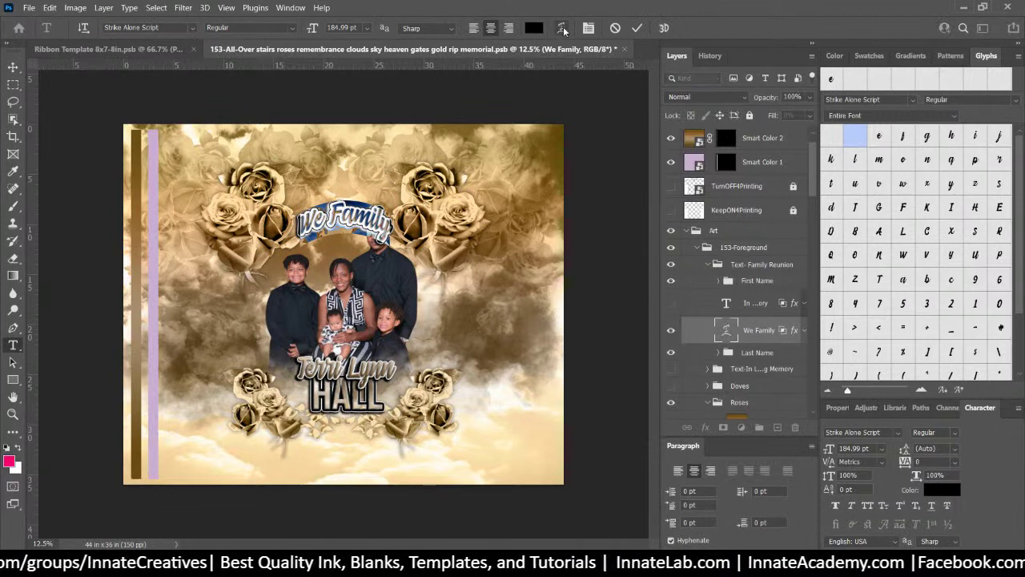
left_click(730, 334)
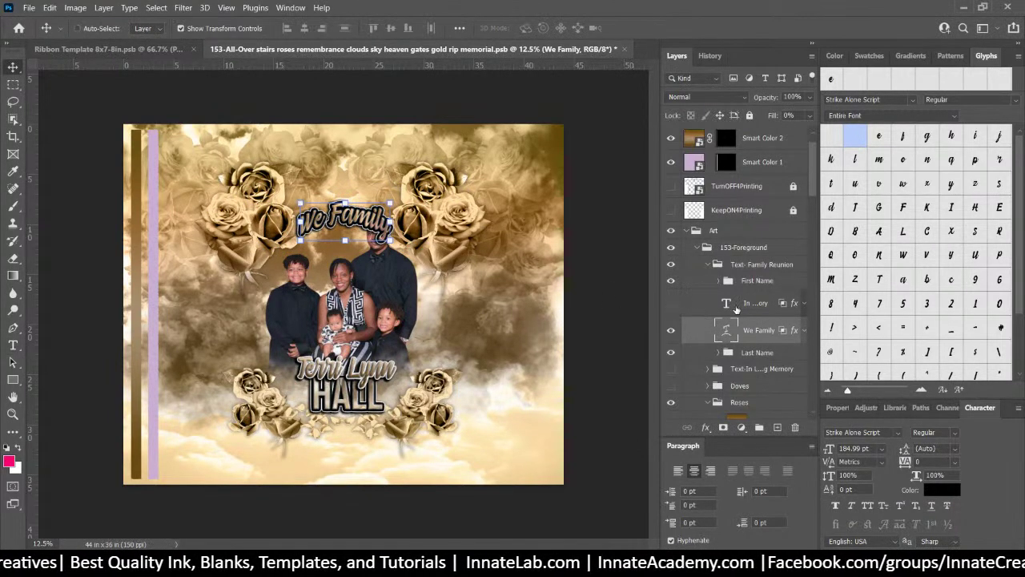
Turn the In Loving Memory text layer back on
left_click(758, 310)
right_click(757, 309)
left_click(674, 306)
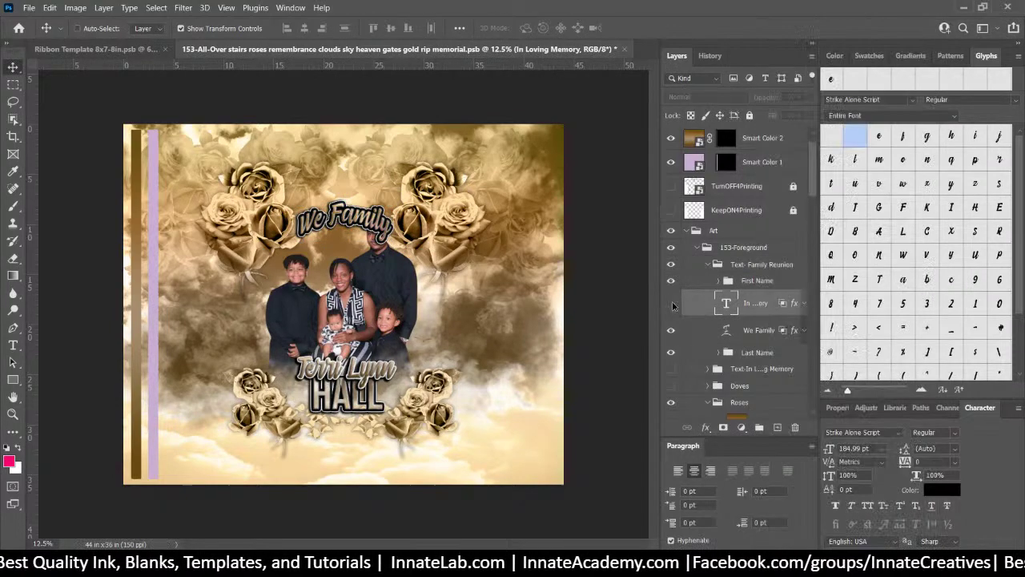
left_click(672, 306)
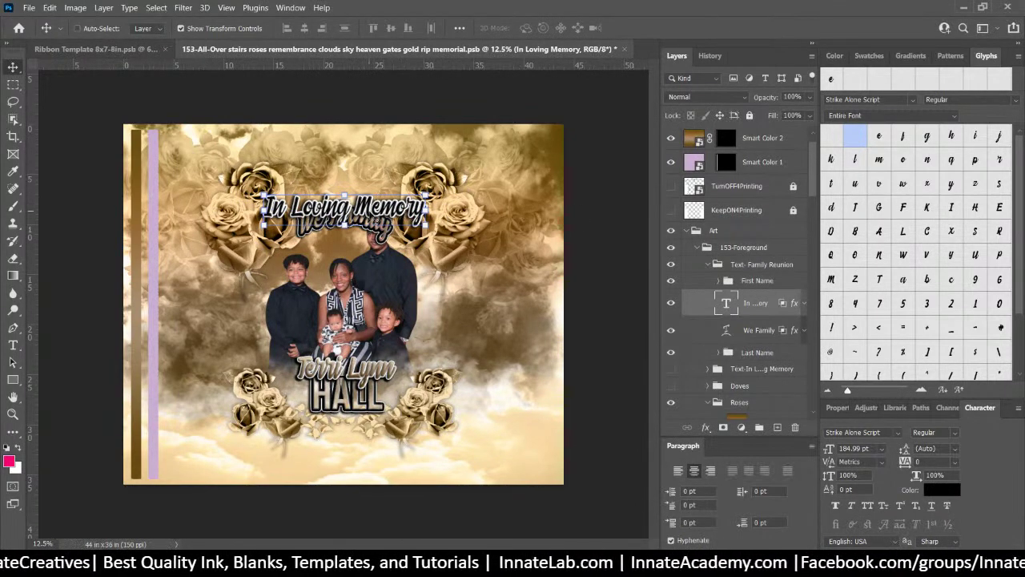
Duplicate the In Loving Memory layer, retype the copy as 'We Are Family', then hide both
right_click(769, 307)
left_click(831, 69)
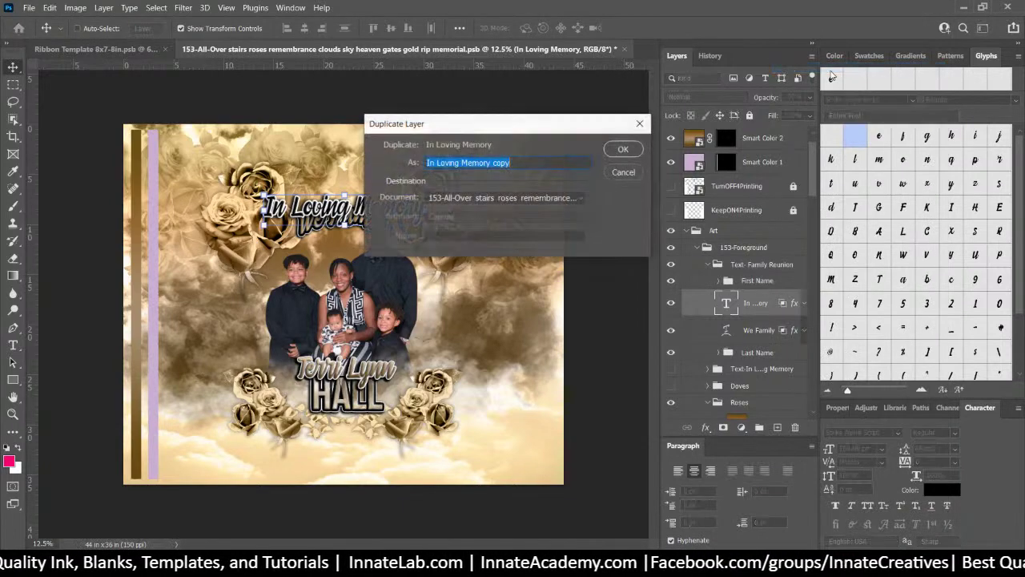
key("Return")
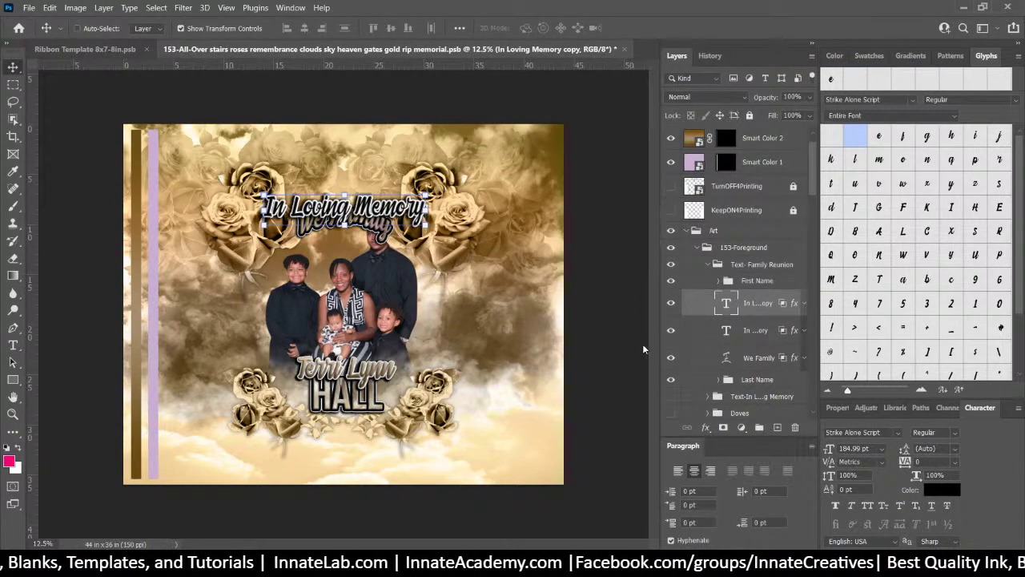
left_click(671, 330)
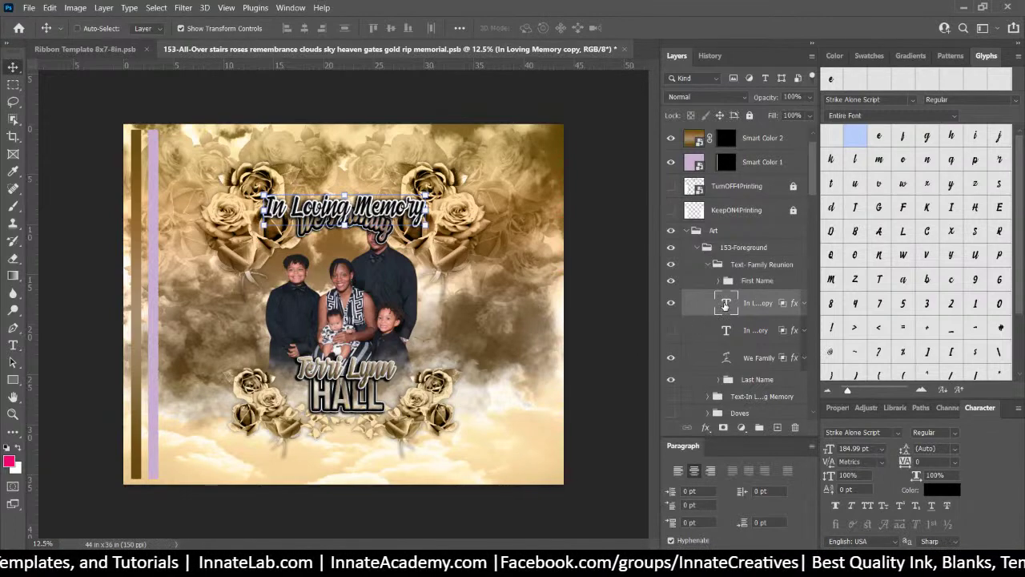
double_click(725, 304)
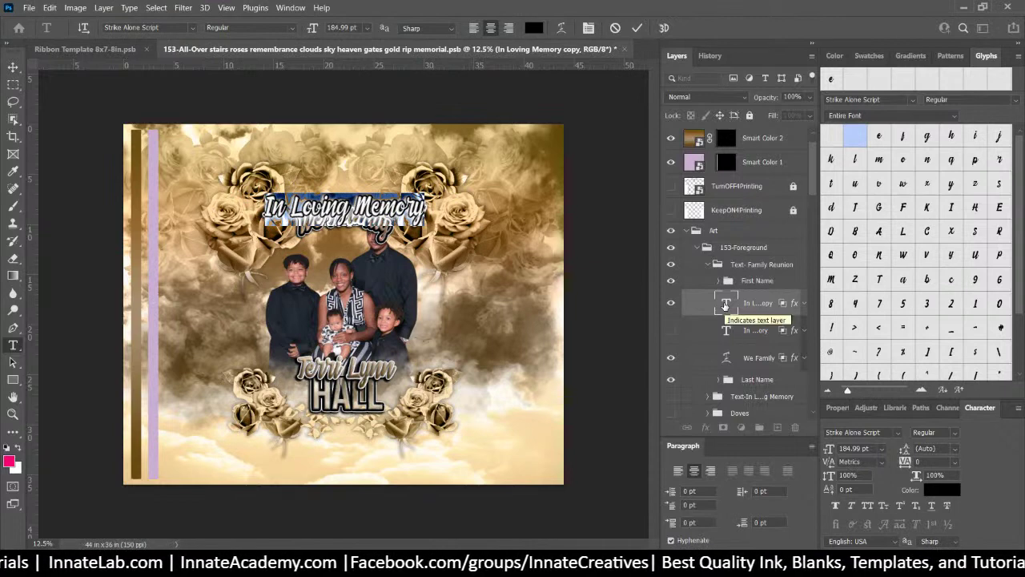
type("We")
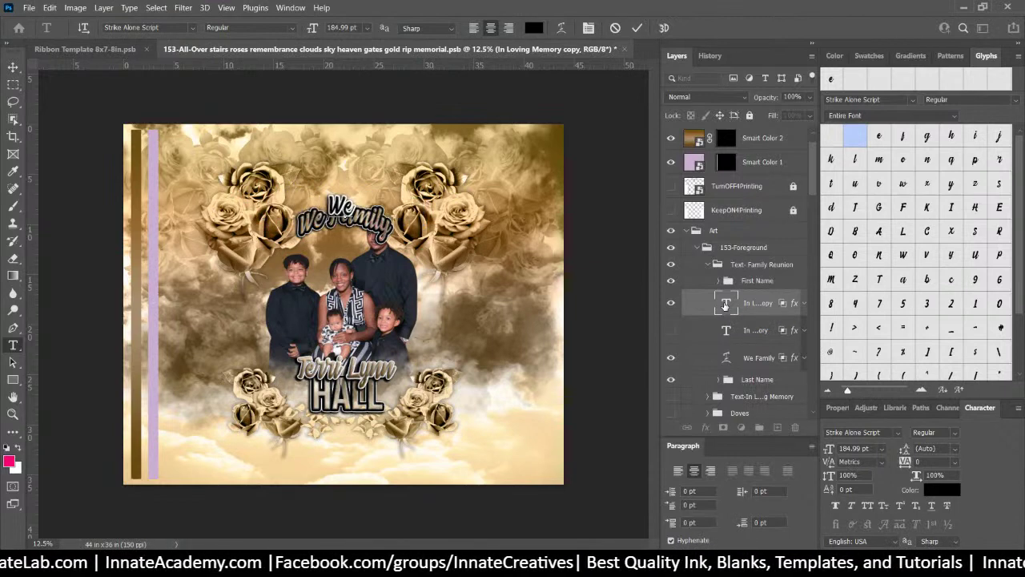
type(" Are")
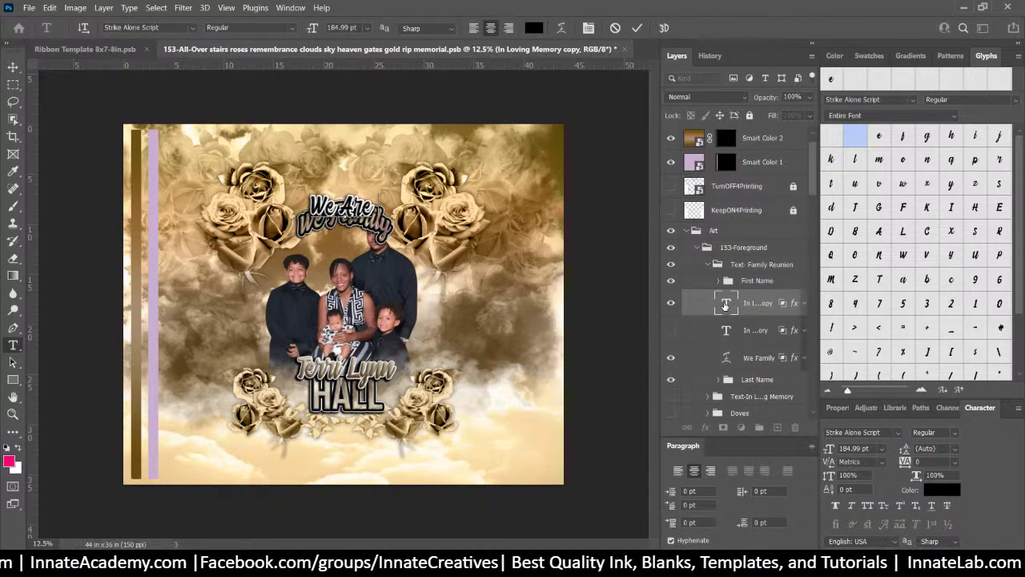
type(" Family")
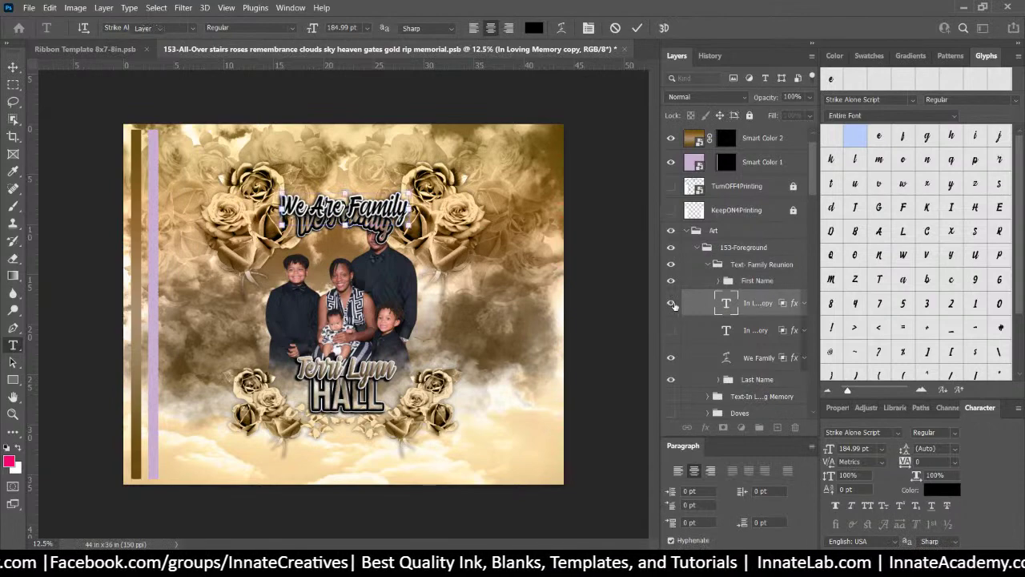
key("ctrl+Return")
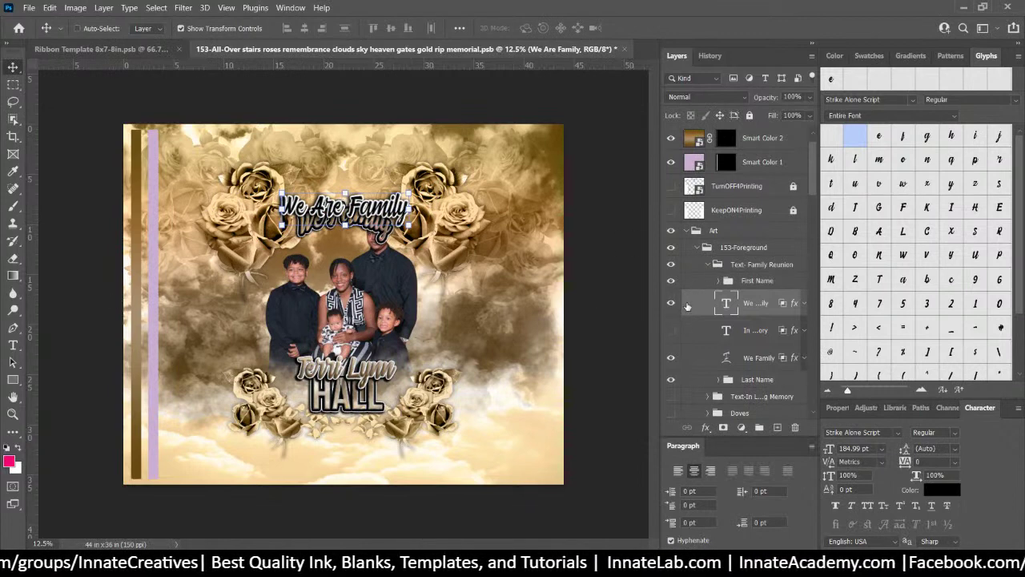
left_click(672, 302)
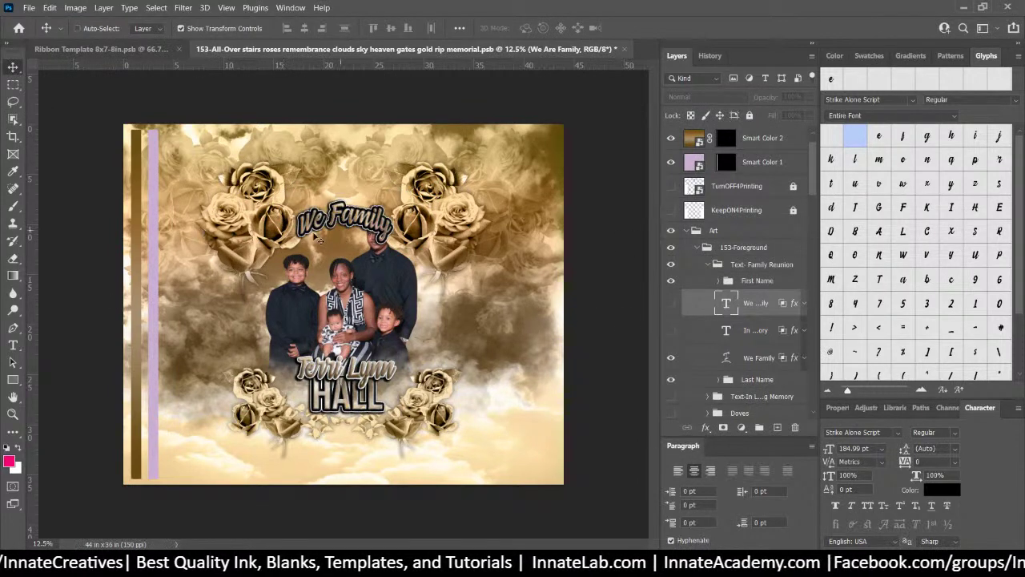
left_click(671, 329)
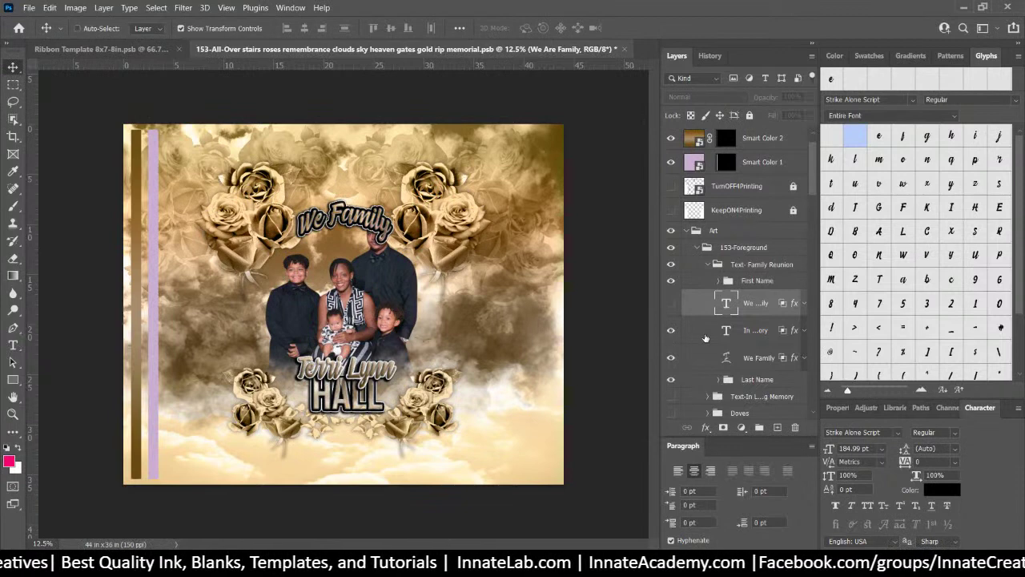
left_click(671, 330)
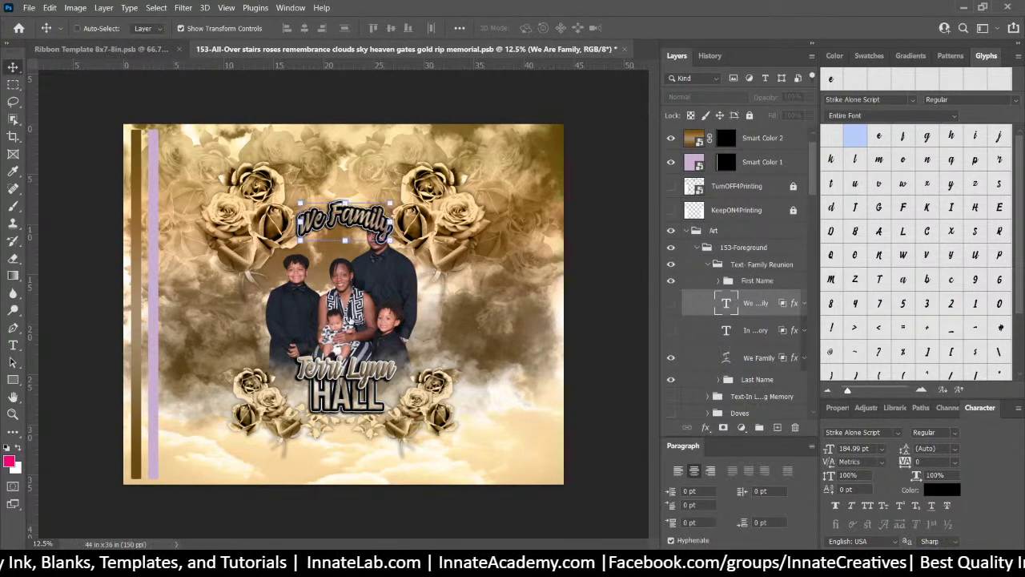
double_click(727, 358)
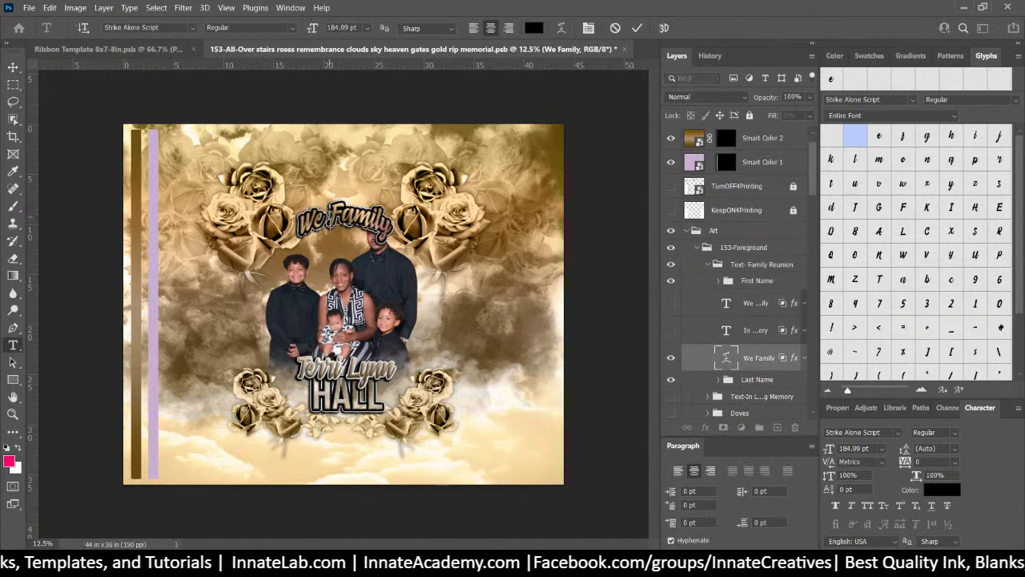
type("Are")
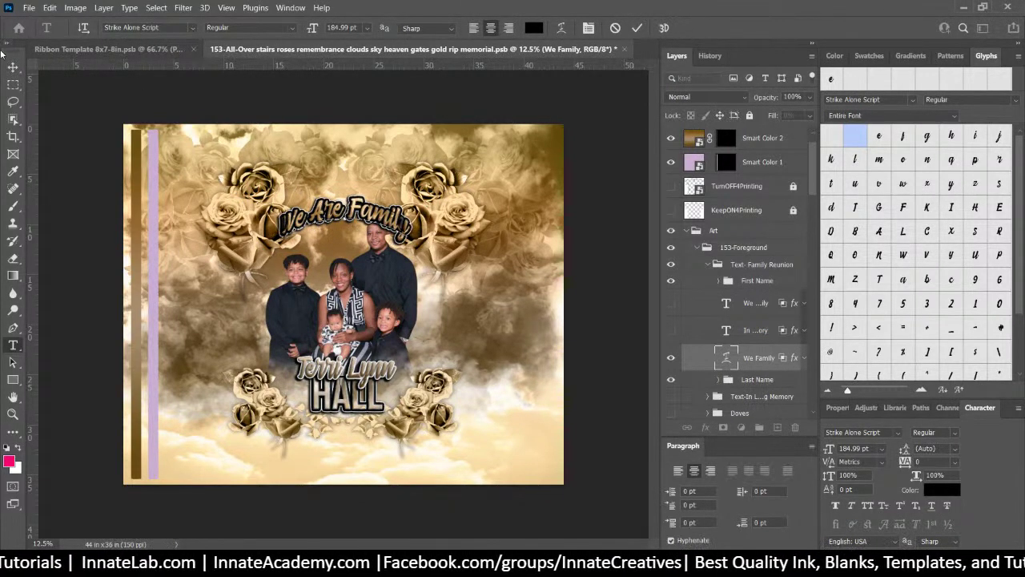
left_click(13, 67)
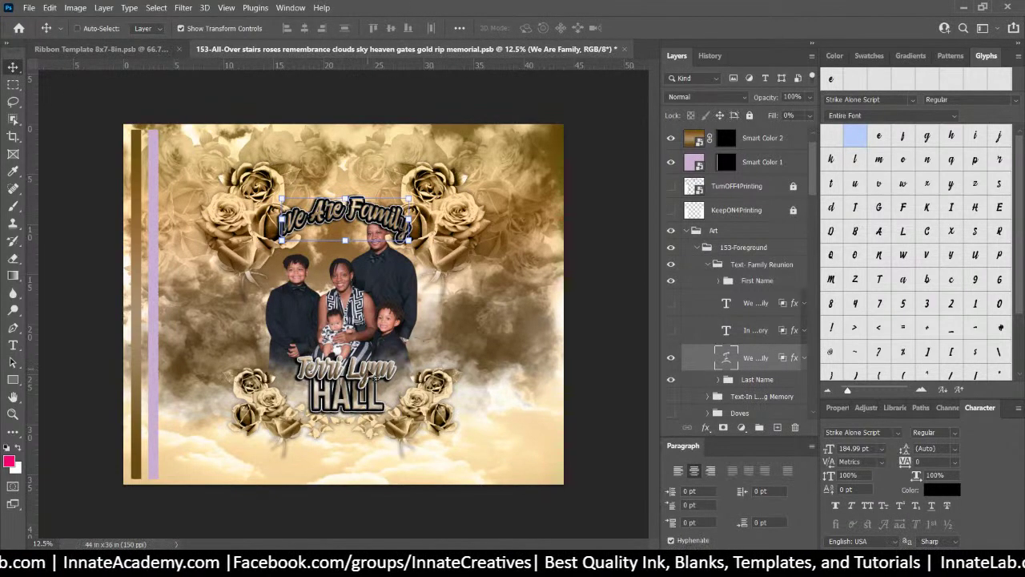
right_click(365, 373)
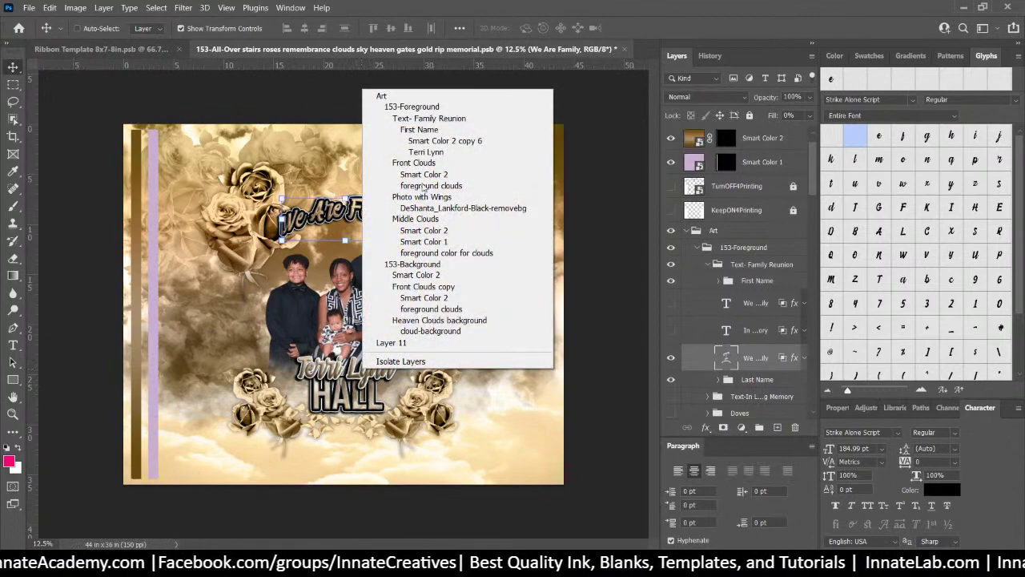
left_click(425, 152)
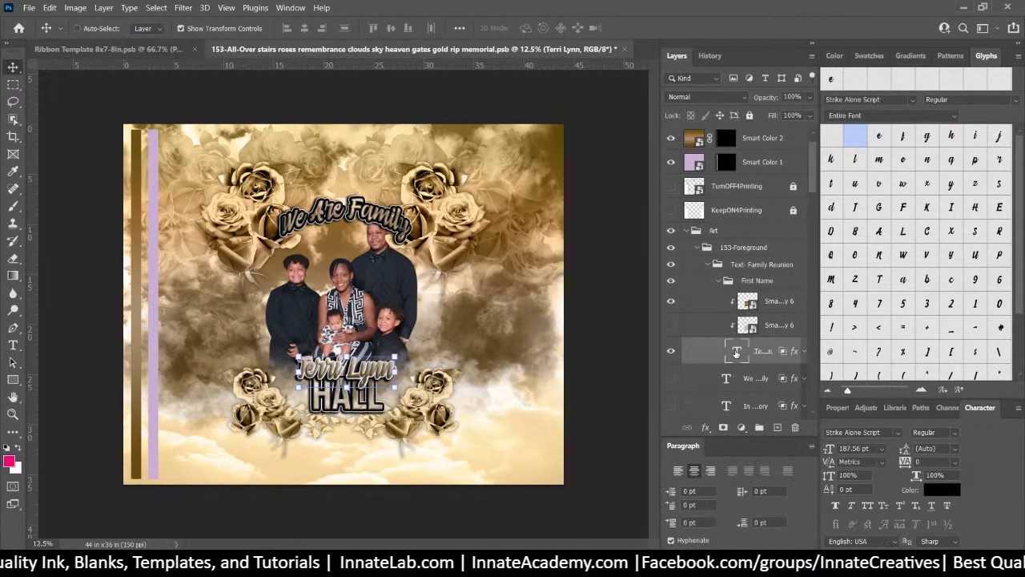
left_click(771, 303)
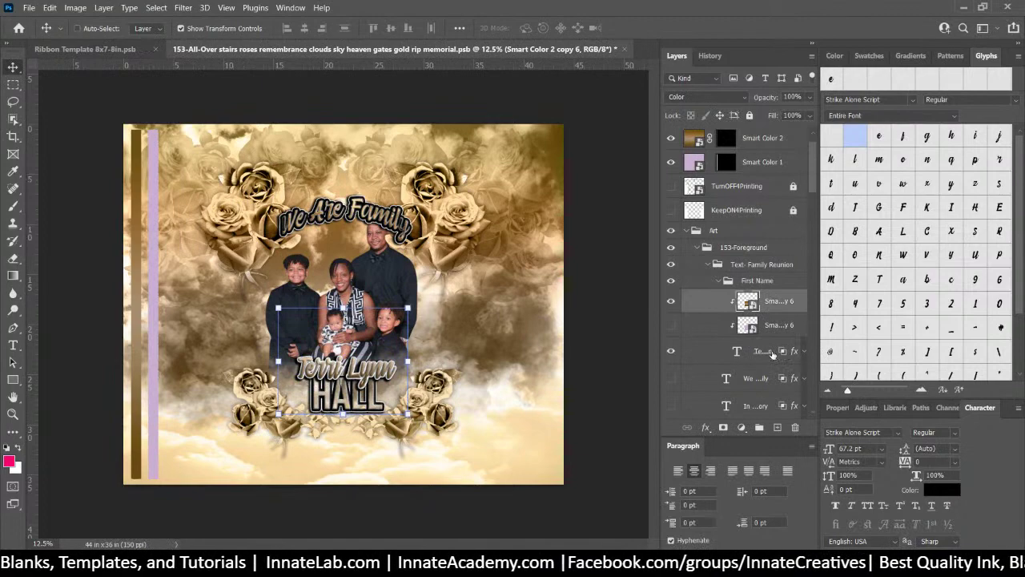
left_click(773, 354, "shift")
right_click(748, 353)
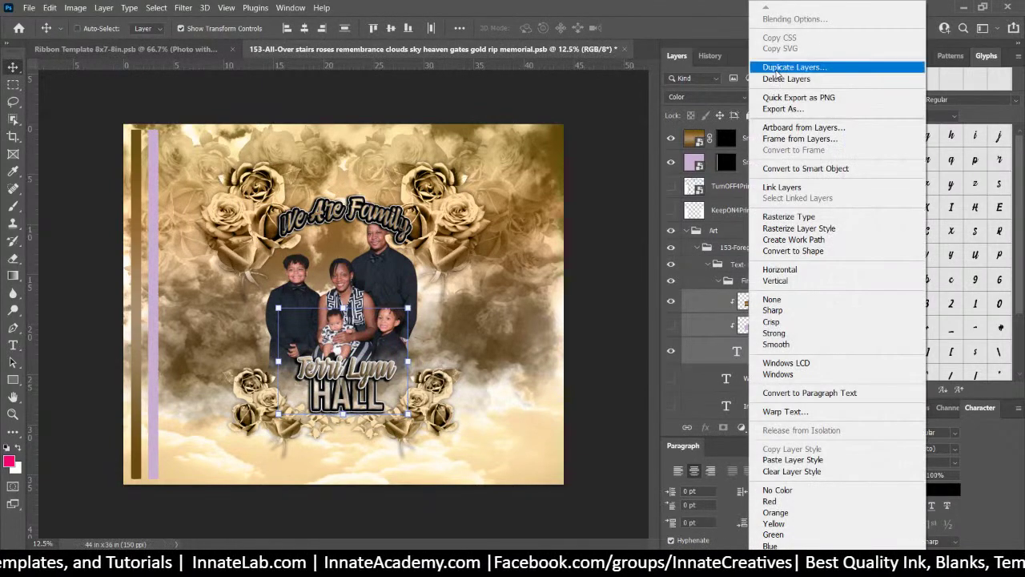
left_click(777, 69)
left_click(608, 150)
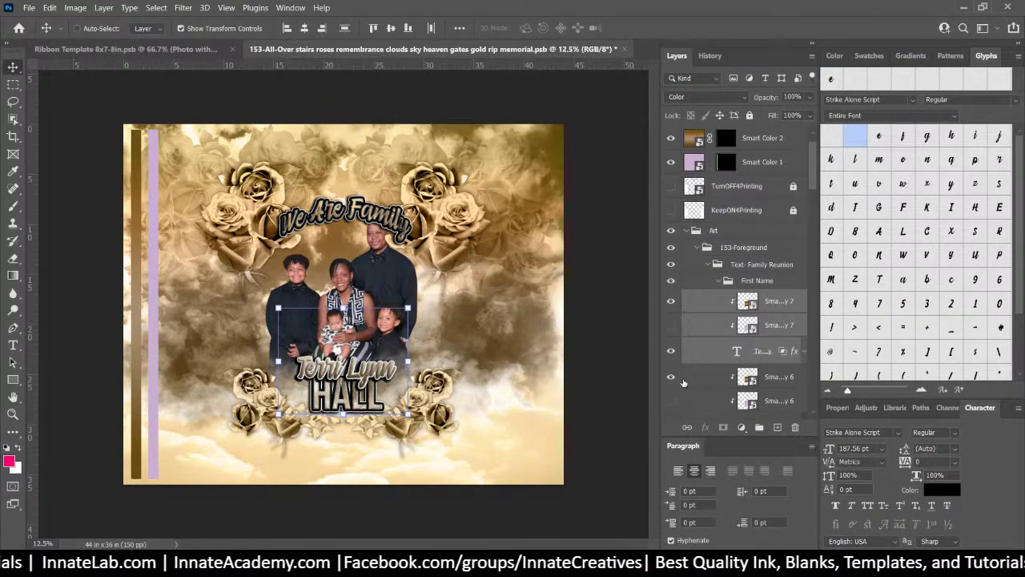
left_click(711, 383)
scroll(712, 383, "down", 3)
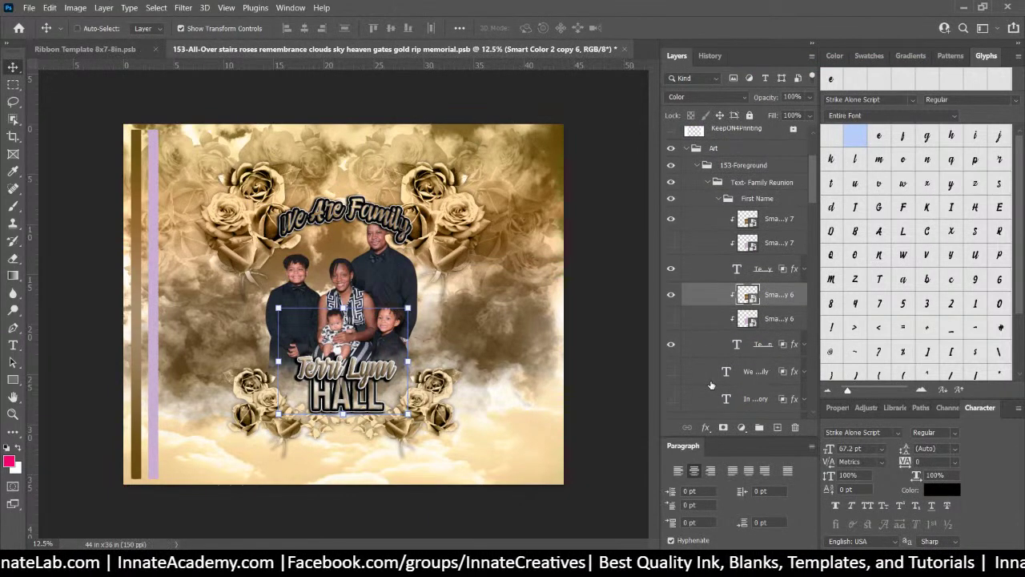
left_click(671, 343)
double_click(737, 269)
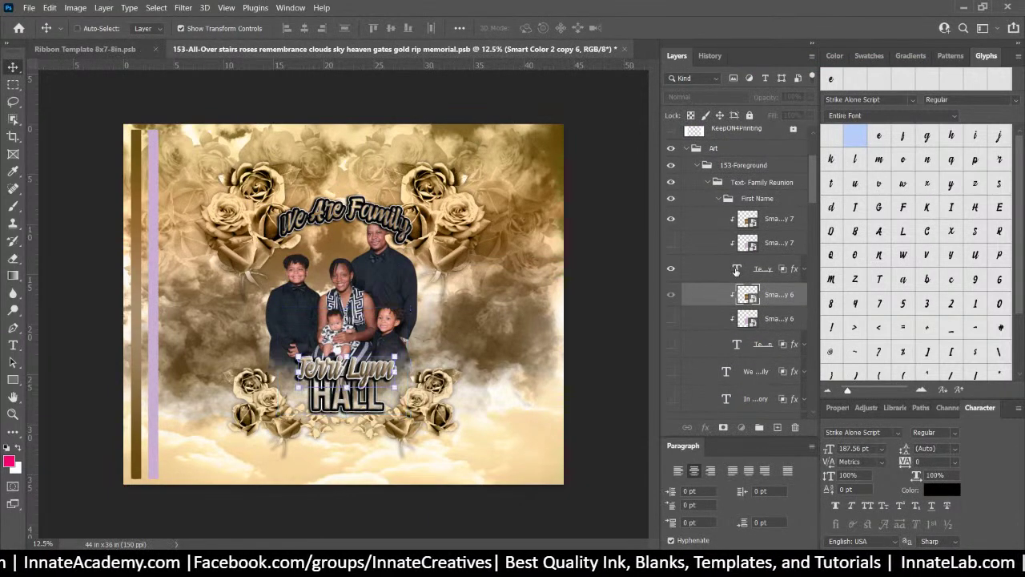
double_click(737, 270)
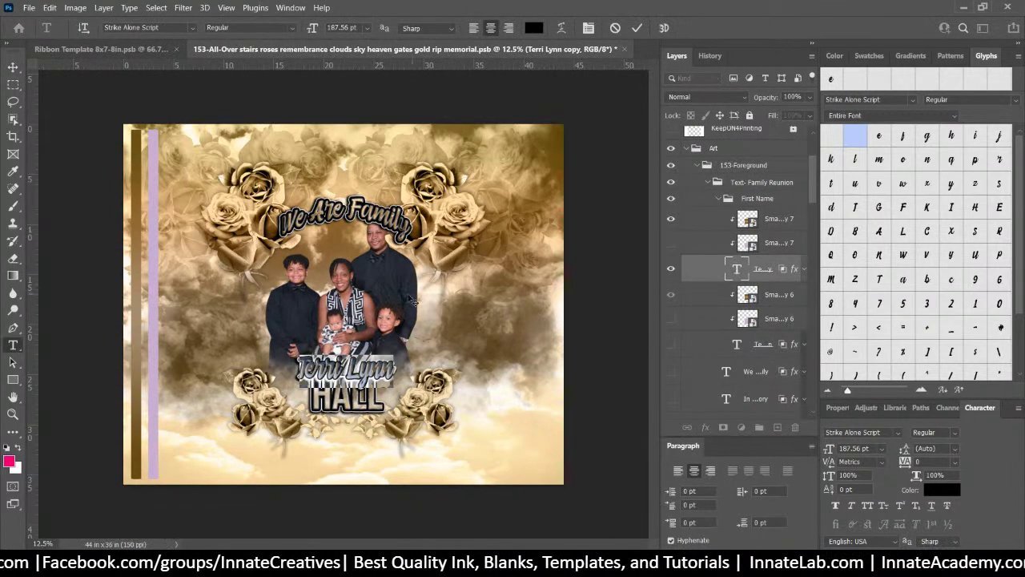
right_click(365, 296)
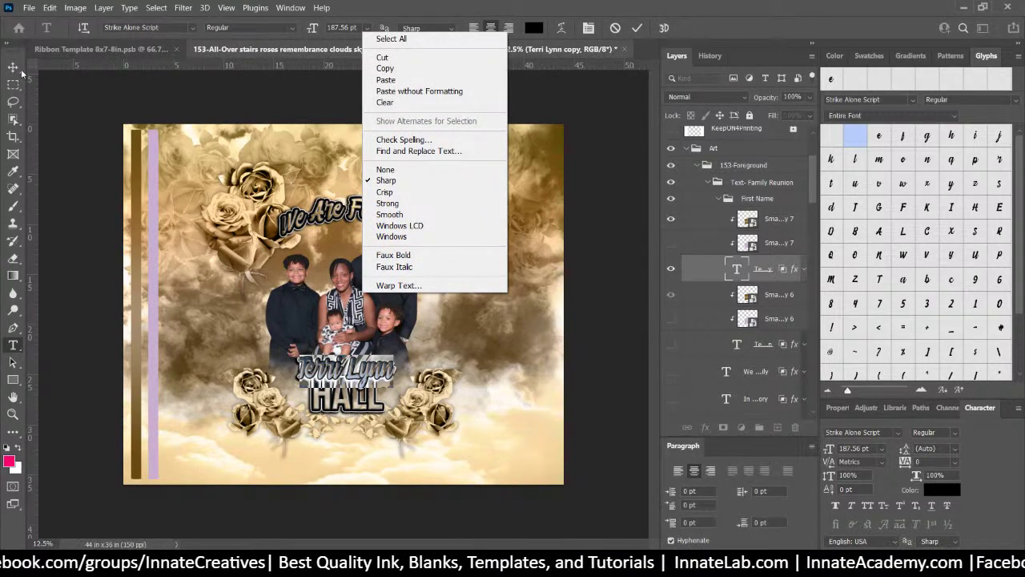
key("Escape")
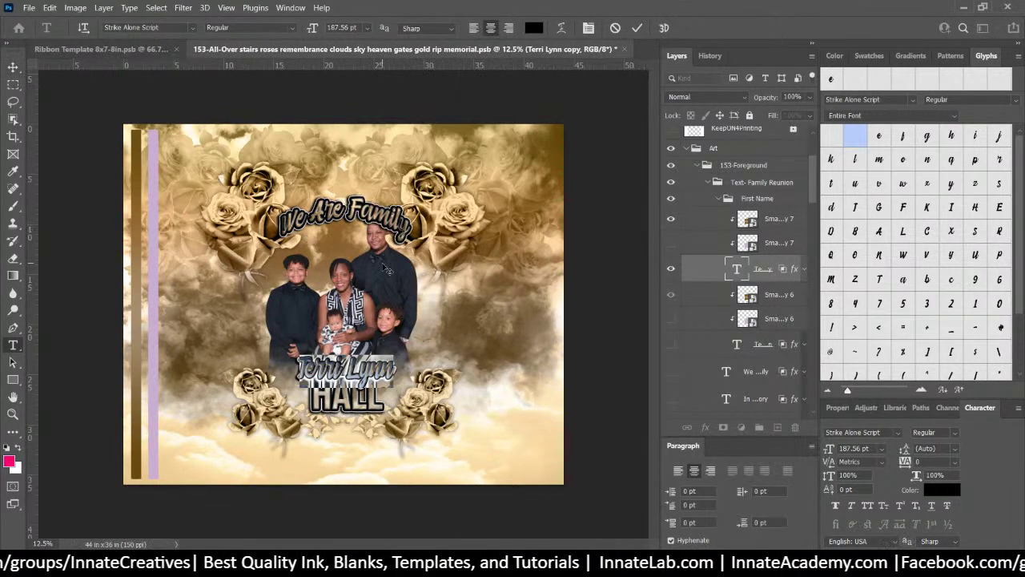
right_click(382, 267)
key("Escape")
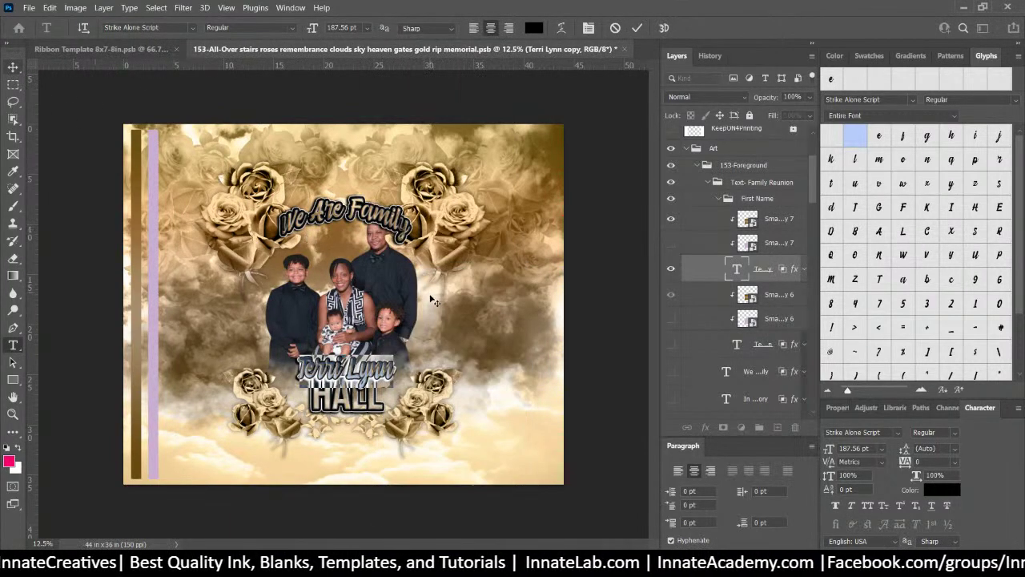
right_click(388, 284)
key("Escape")
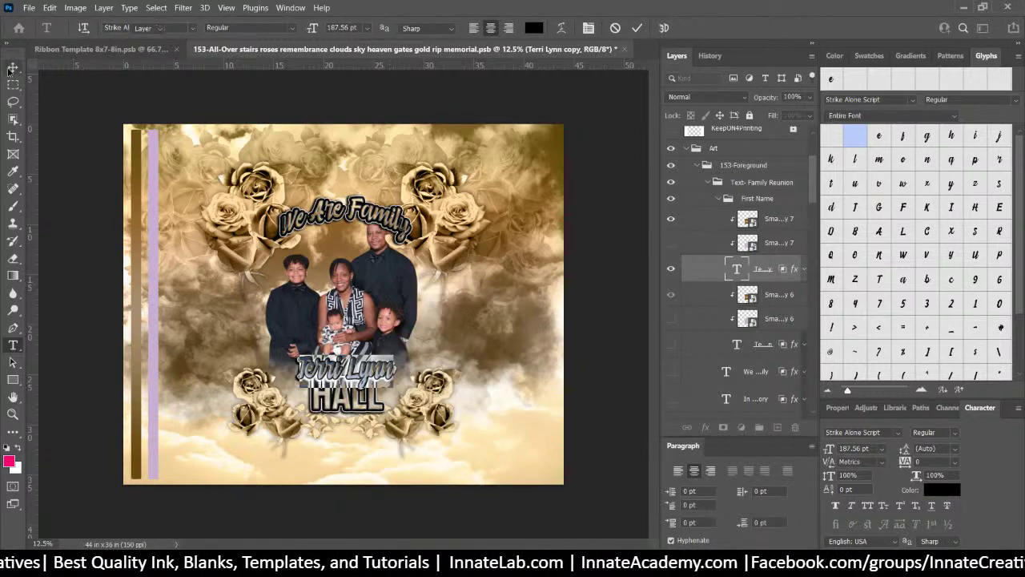
key("Escape")
key("v")
right_click(383, 280)
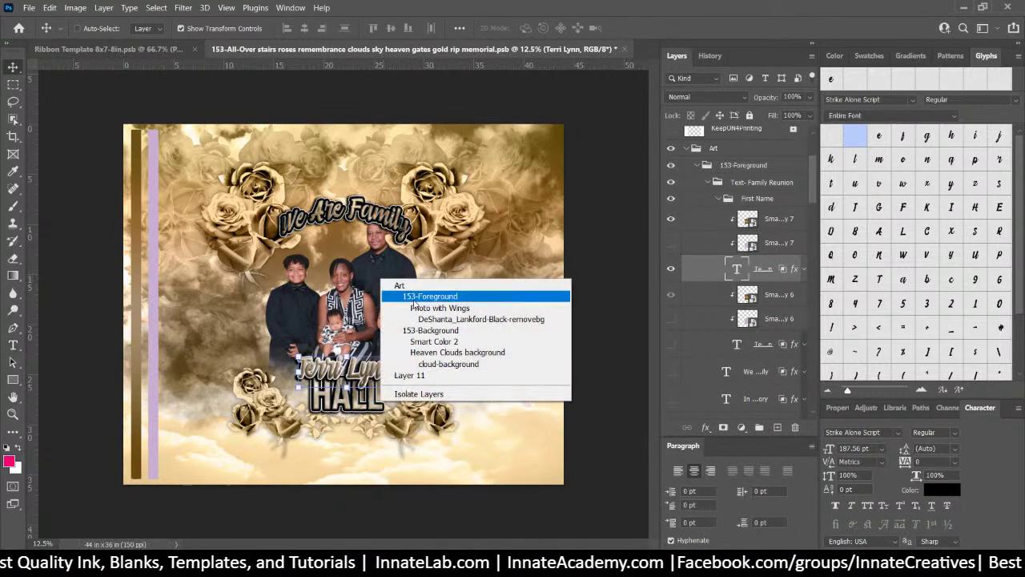
right_click(371, 265)
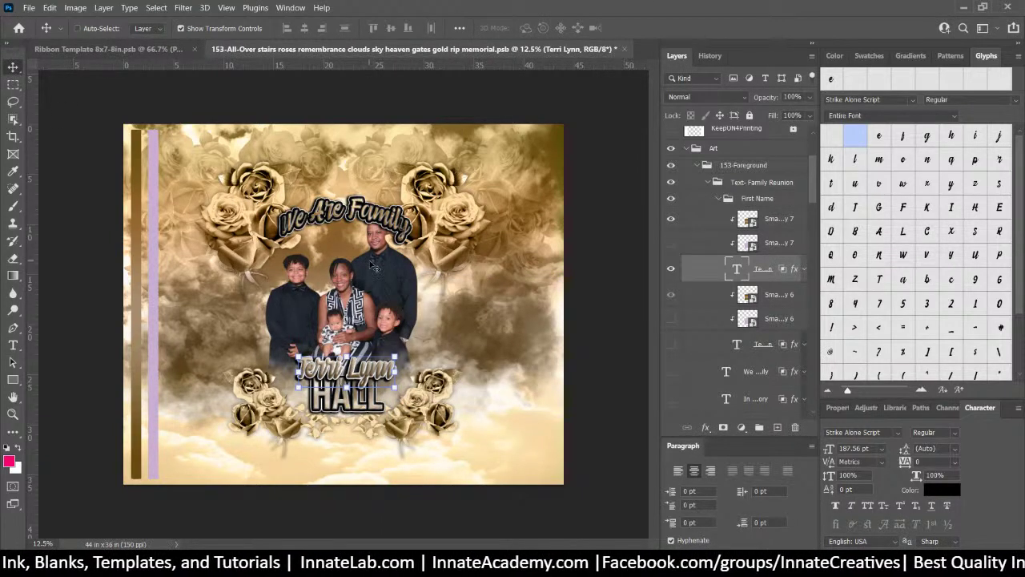
right_click(370, 264)
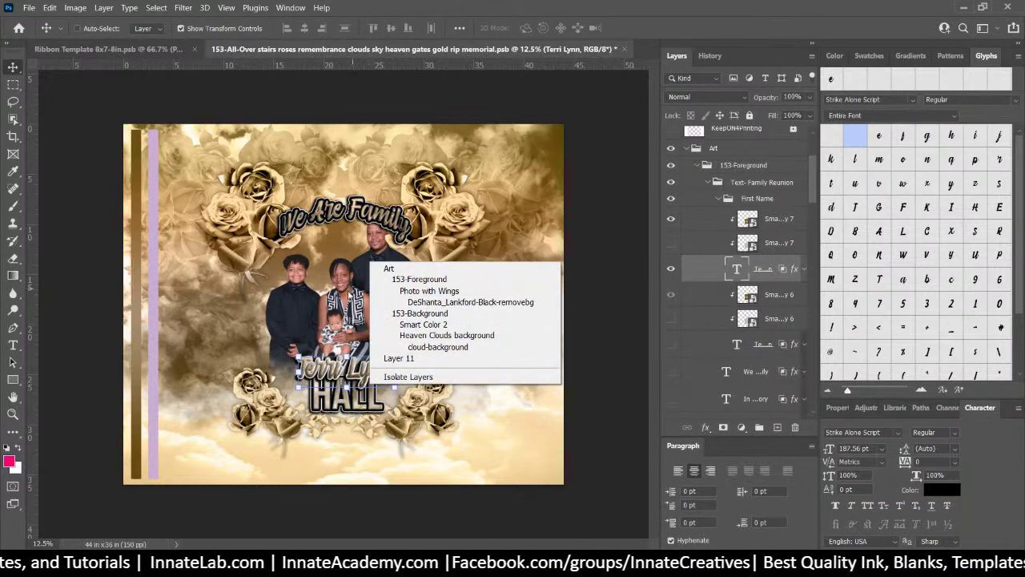
left_click(350, 294)
right_click(344, 373)
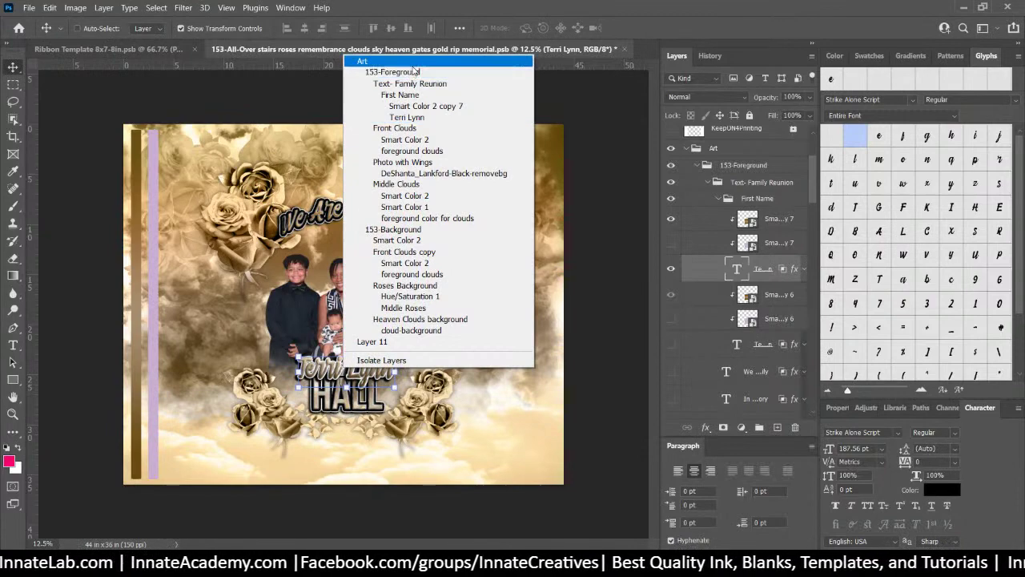
left_click(407, 117)
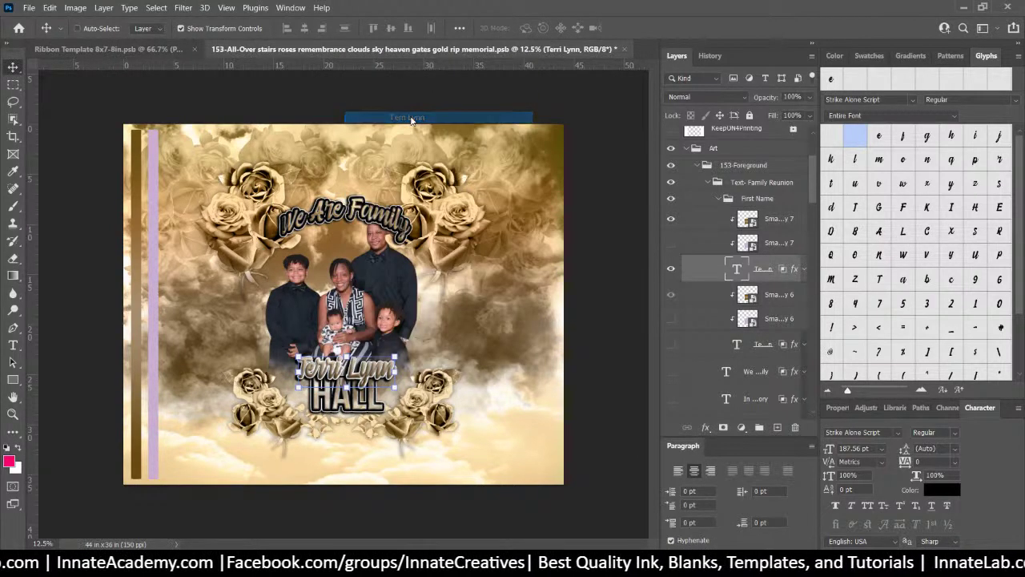
double_click(736, 270)
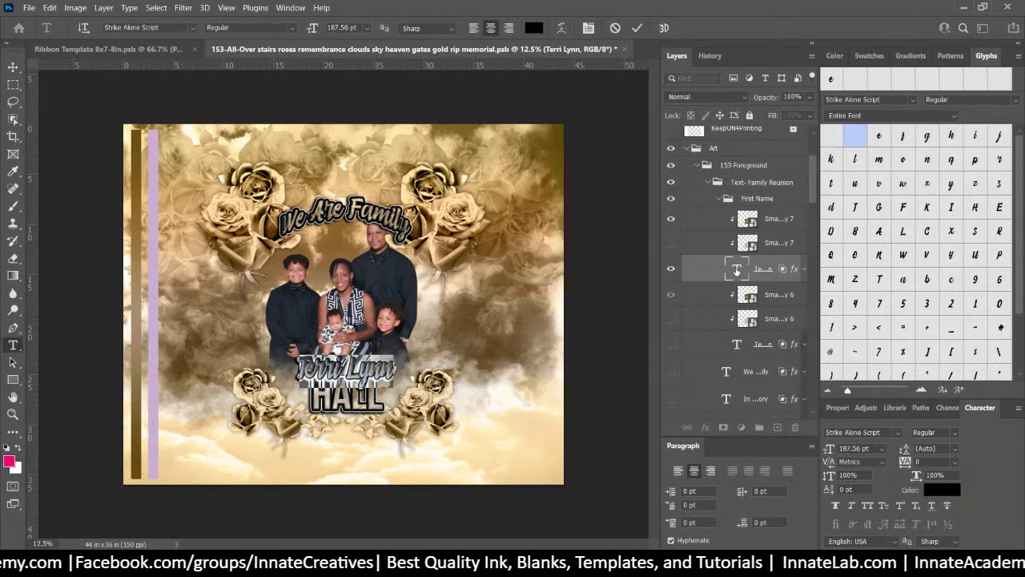
type("B")
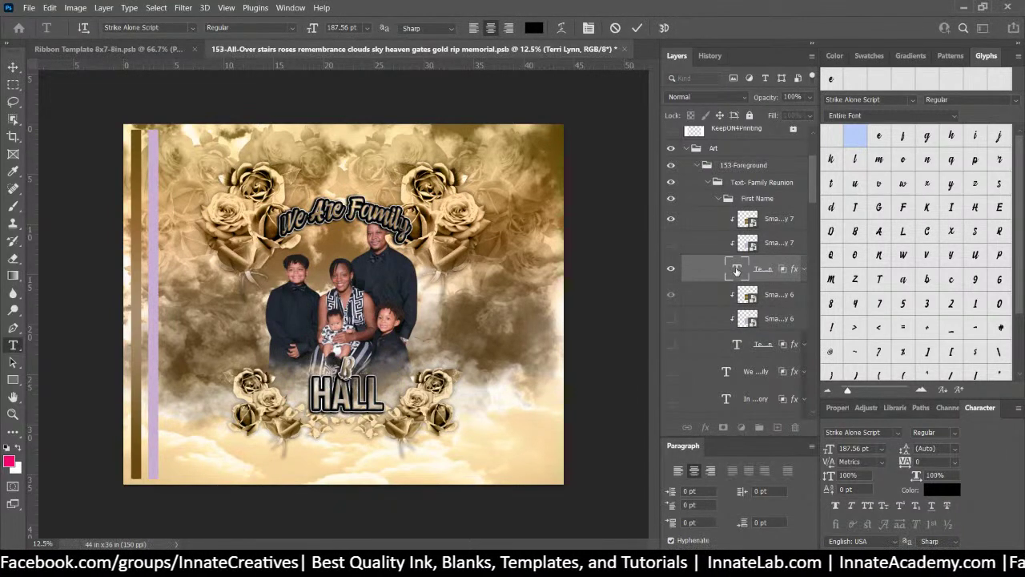
type("lac")
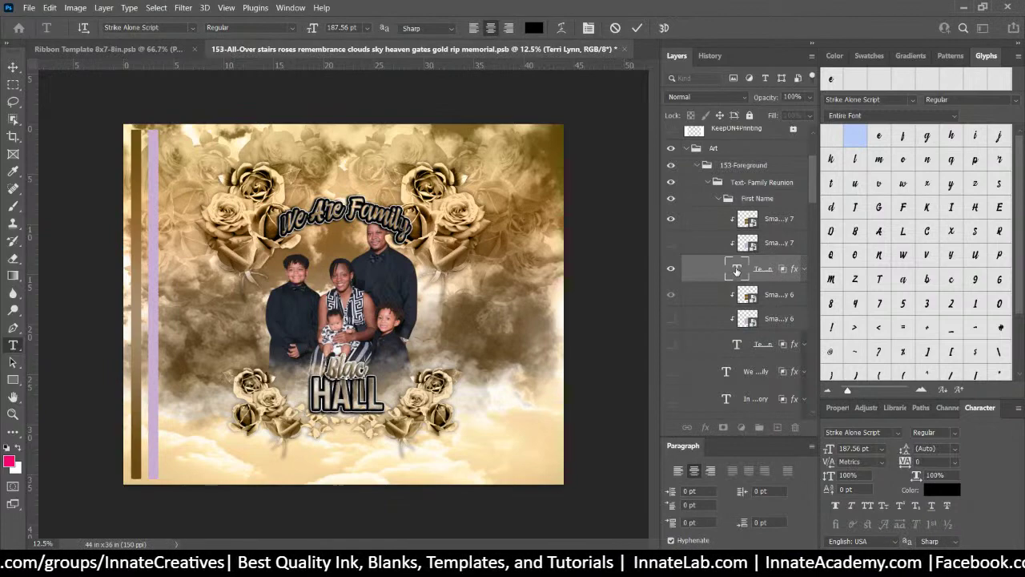
type("k")
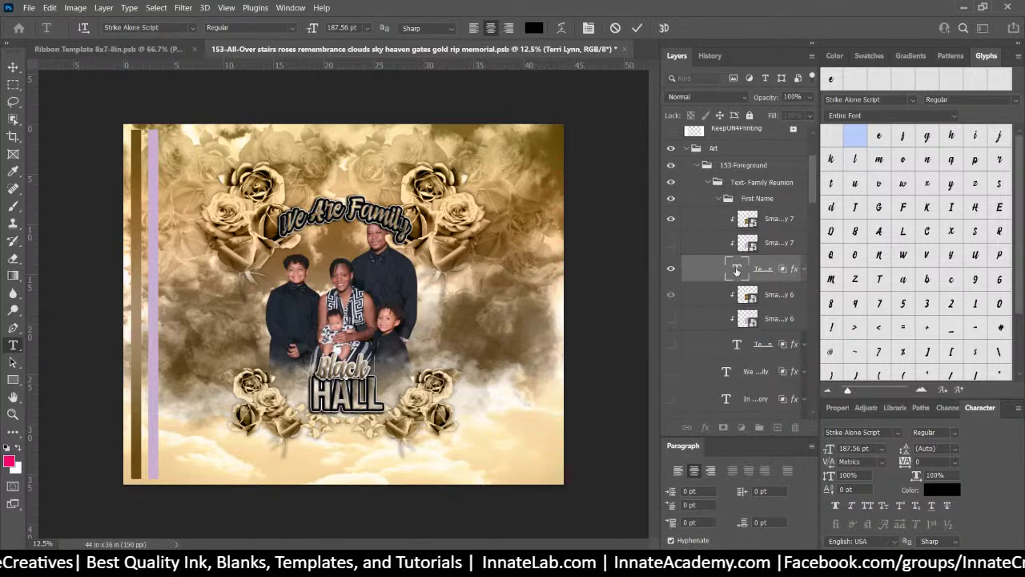
type(" Fa")
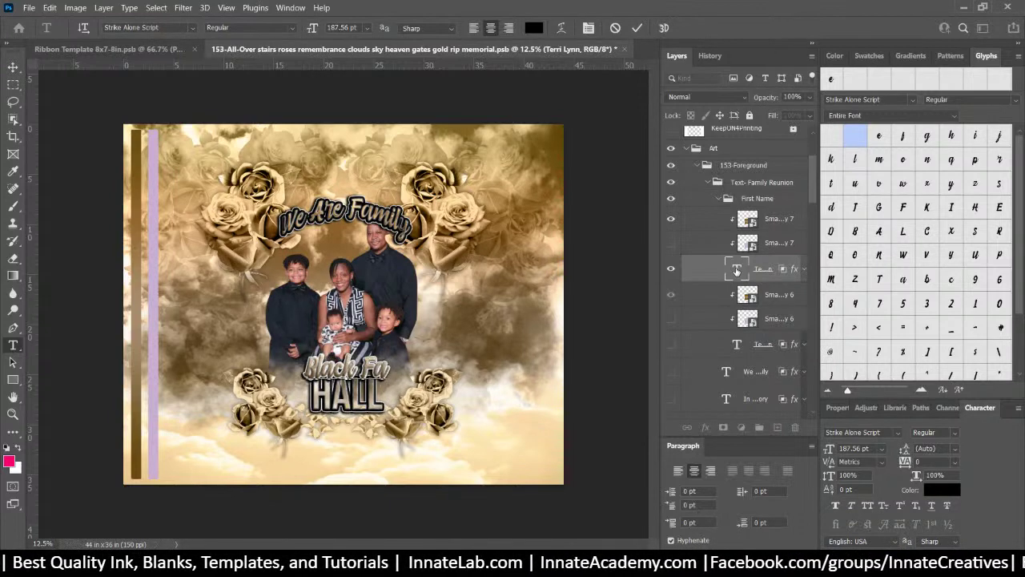
type("mily R")
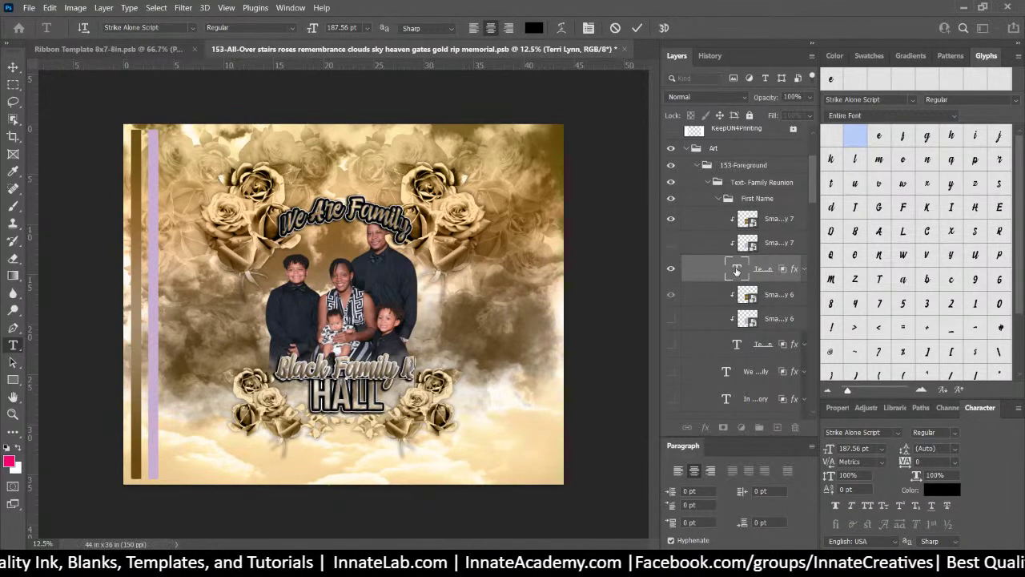
type("eunion")
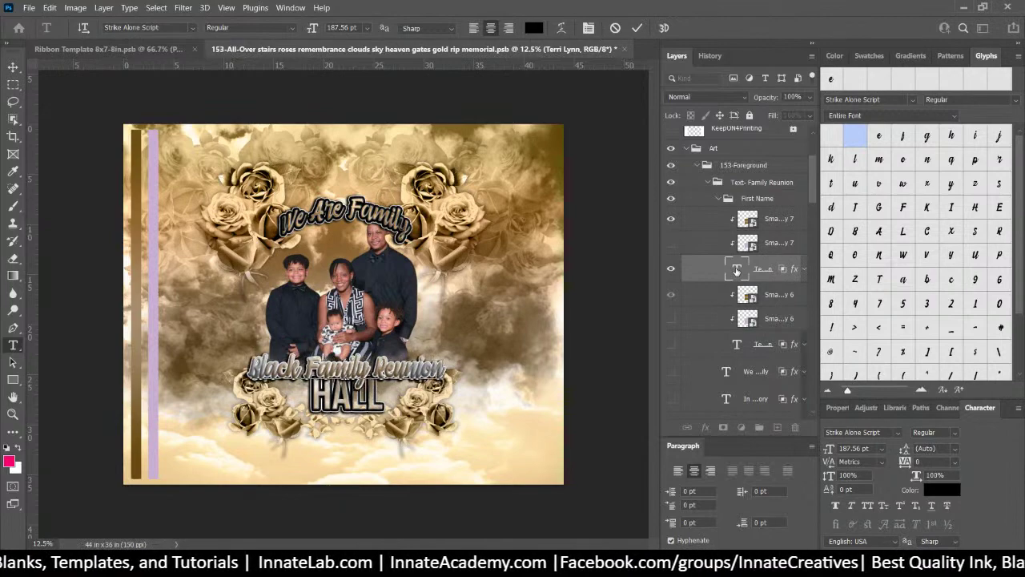
left_click(12, 66)
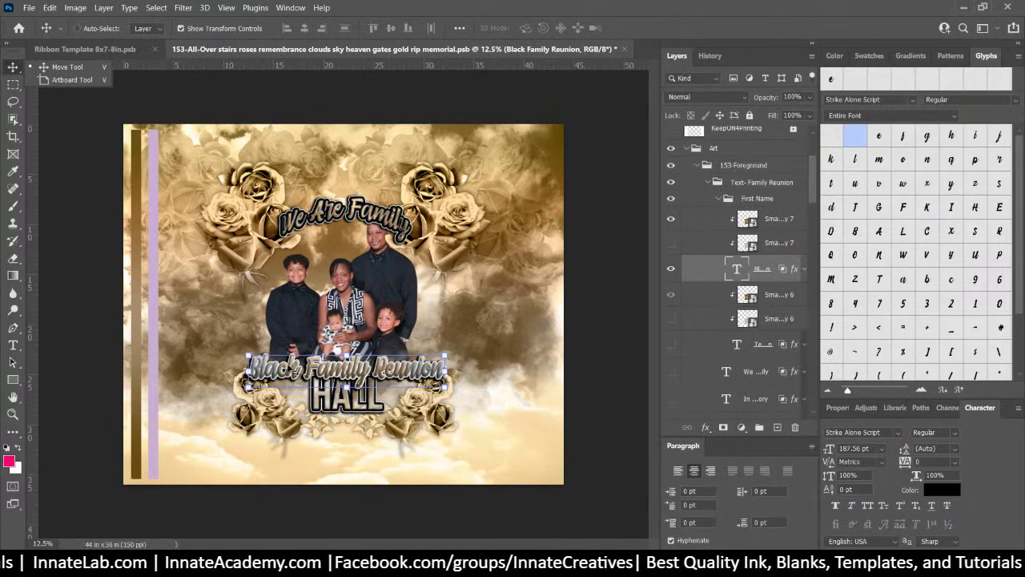
Scale the Black Family Reunion text to about 71% width and fit its height to the guide
left_click_drag(249, 369, 278, 370)
left_click_drag(444, 370, 409, 374)
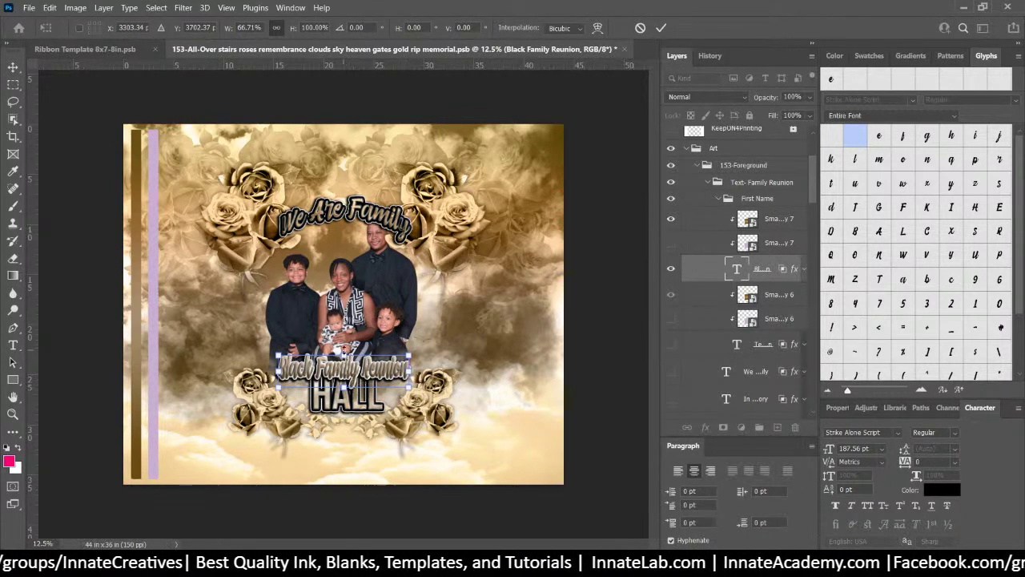
left_click_drag(343, 388, 344, 375)
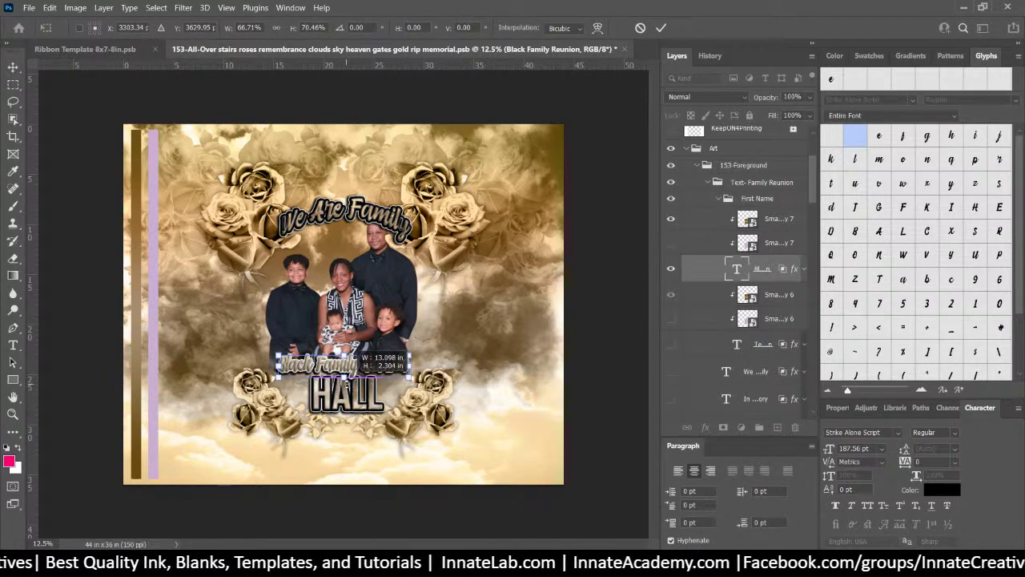
left_click_drag(344, 374, 348, 388)
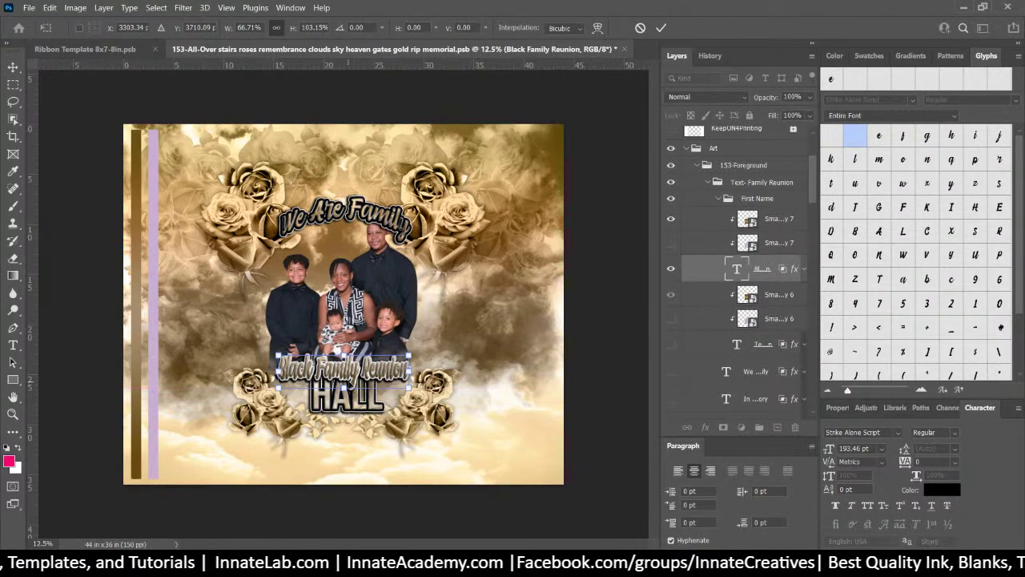
key("Return")
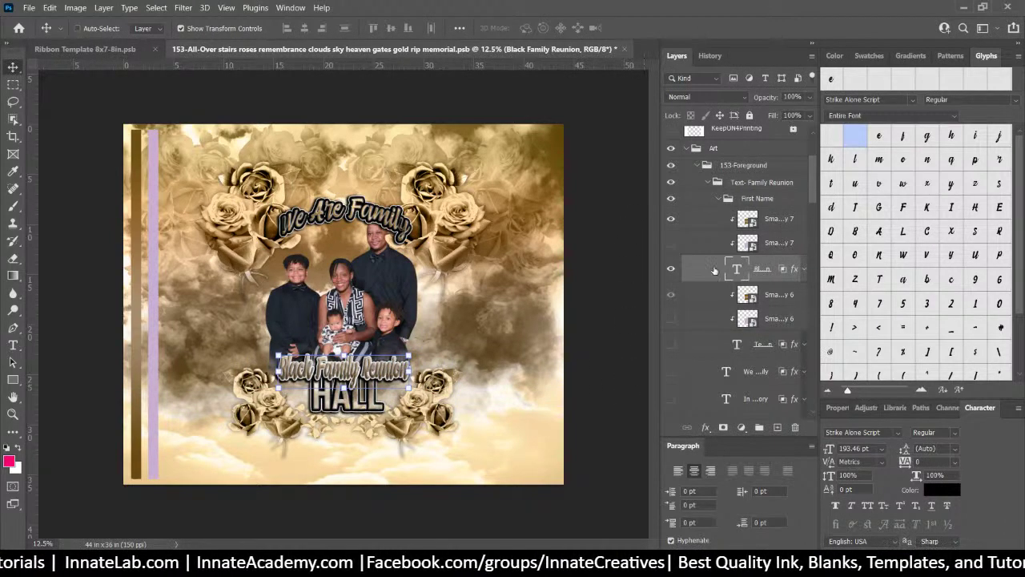
right_click(350, 408)
right_click(350, 408)
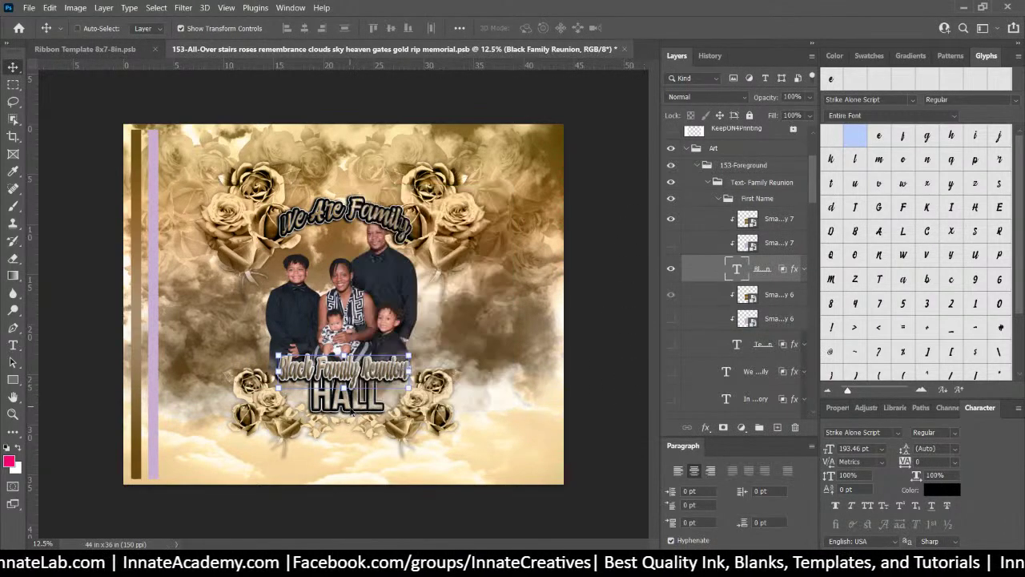
left_click(413, 235)
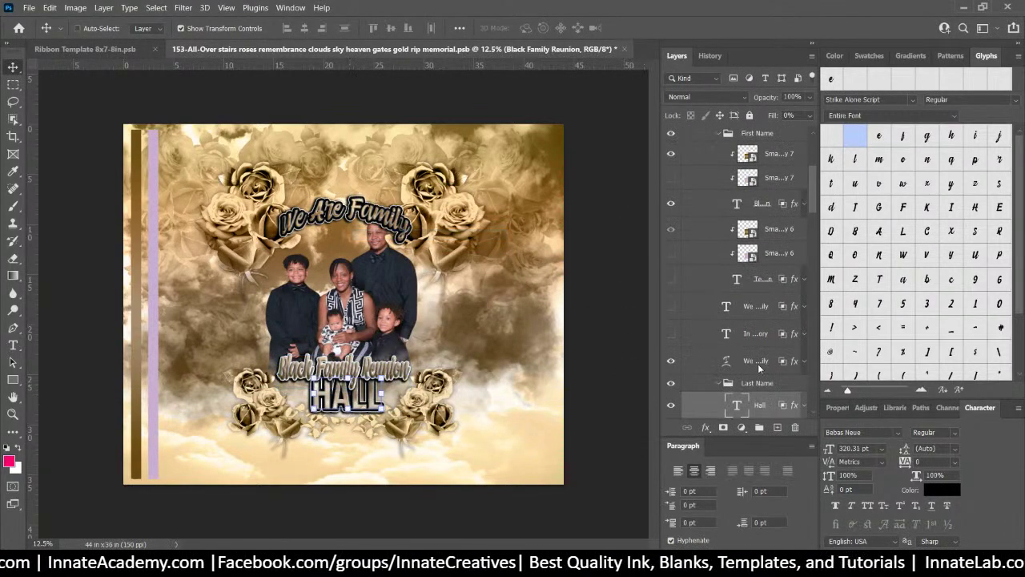
scroll(760, 367, "down", 1)
left_click(754, 328)
right_click(754, 328)
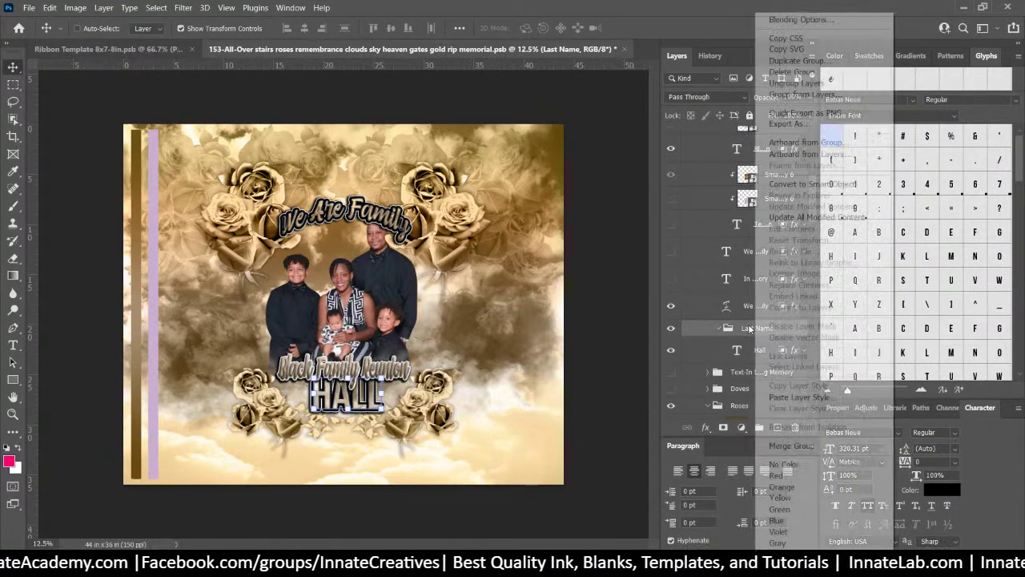
left_click(829, 63)
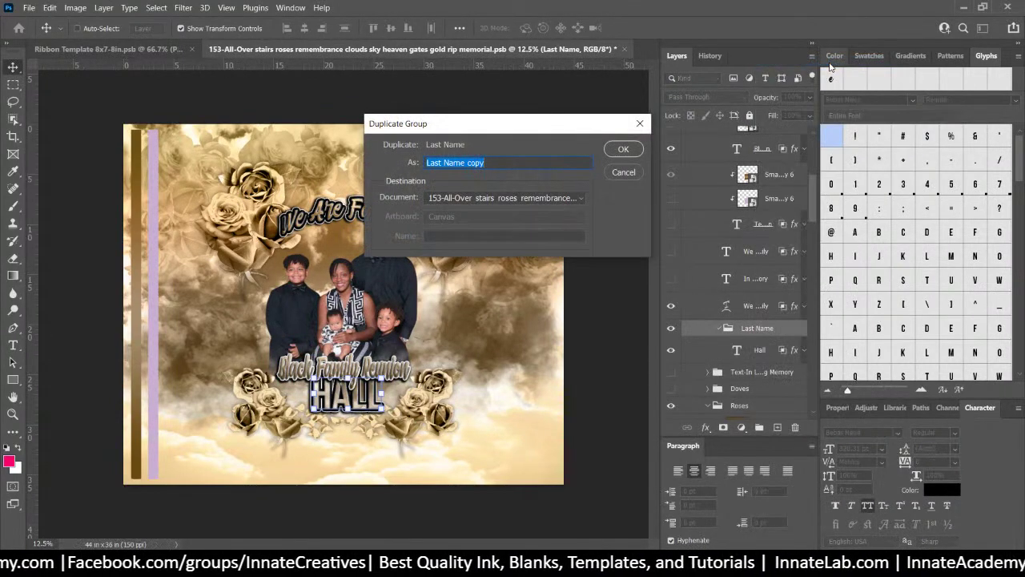
key("Return")
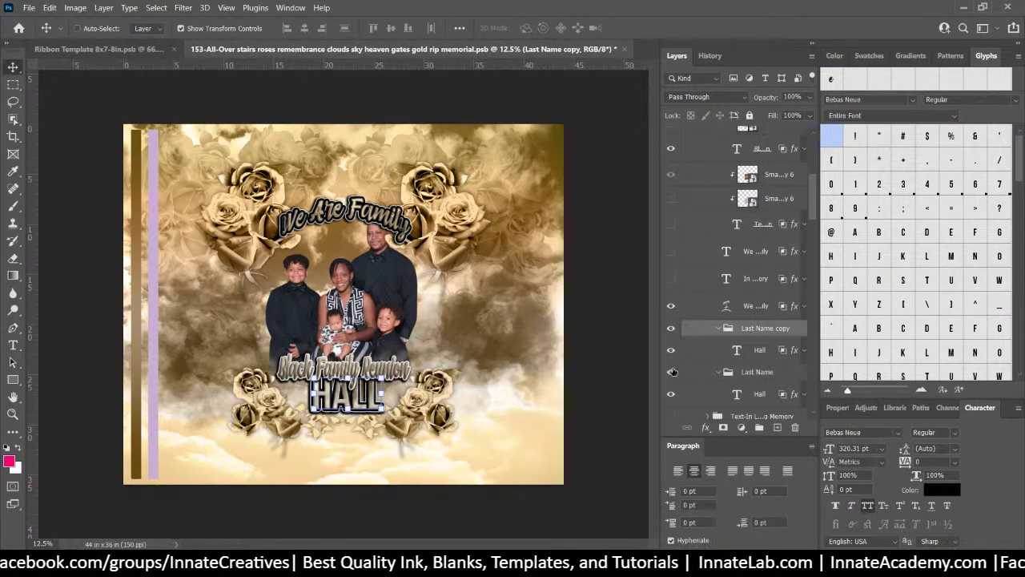
left_click(719, 346)
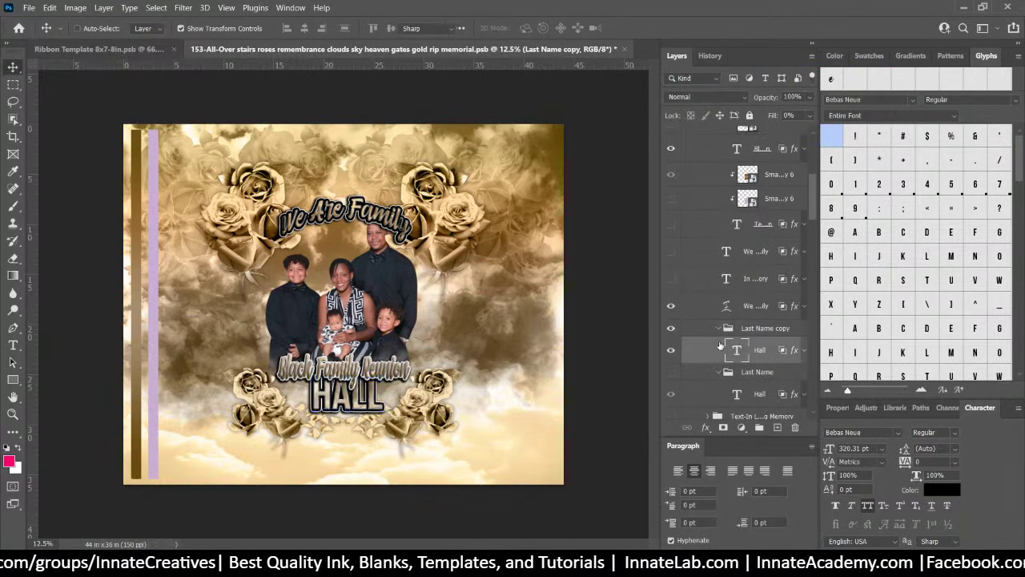
double_click(723, 347)
type("20")
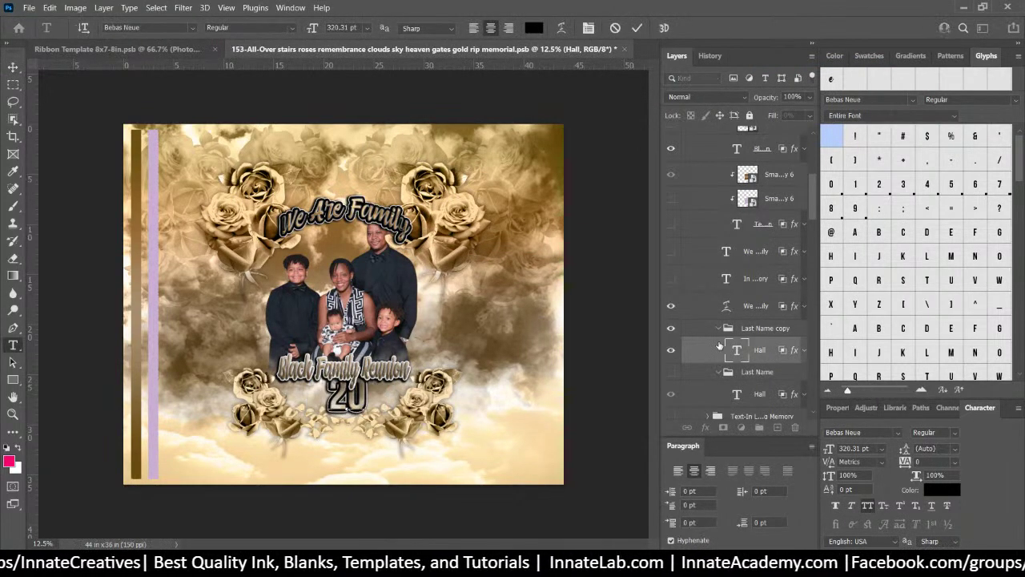
type("21")
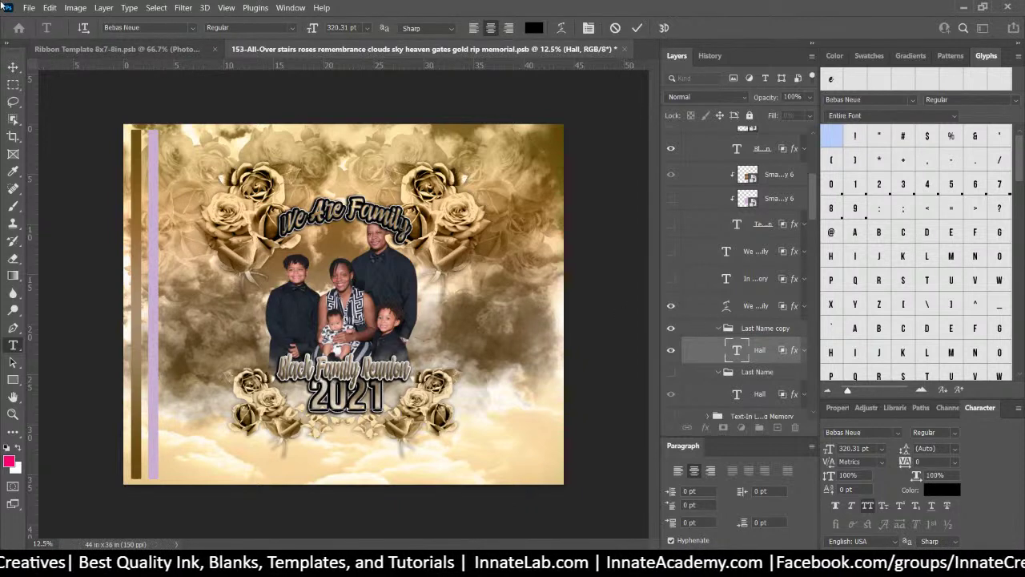
left_click(13, 66)
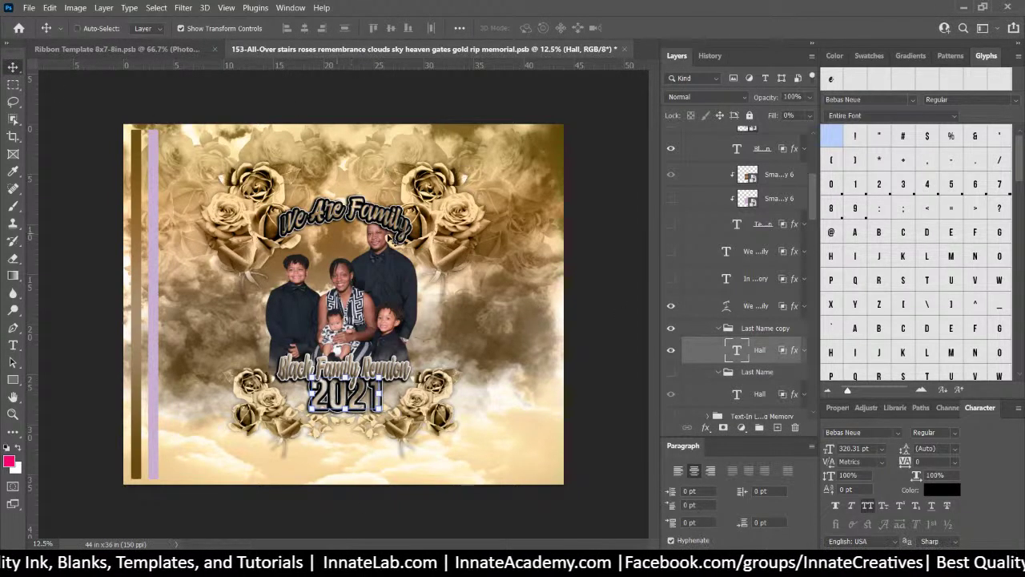
left_click(769, 329)
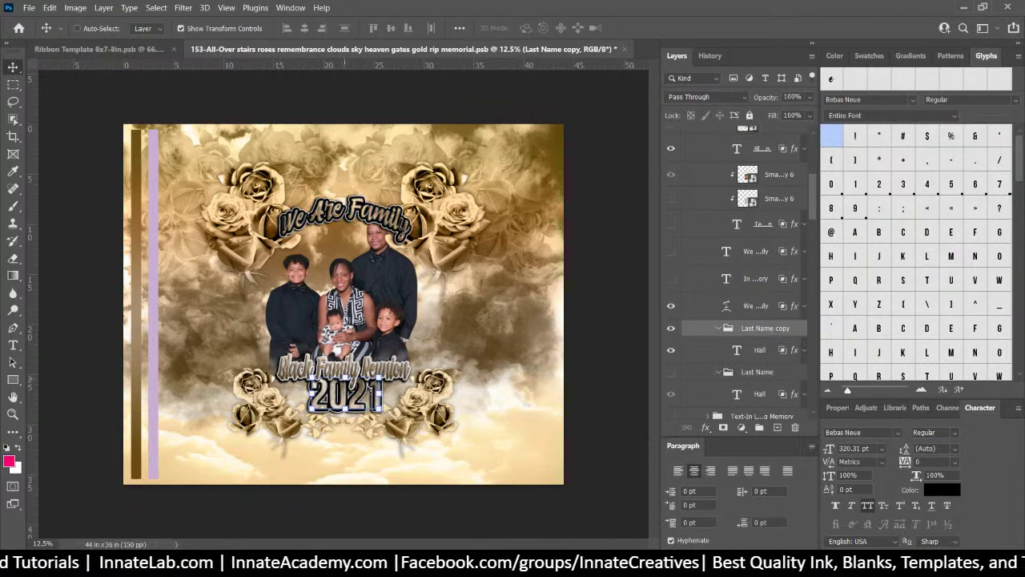
Scale the family photo layer to about 94.89% and nudge it slightly left
right_click(380, 284)
left_click(407, 313)
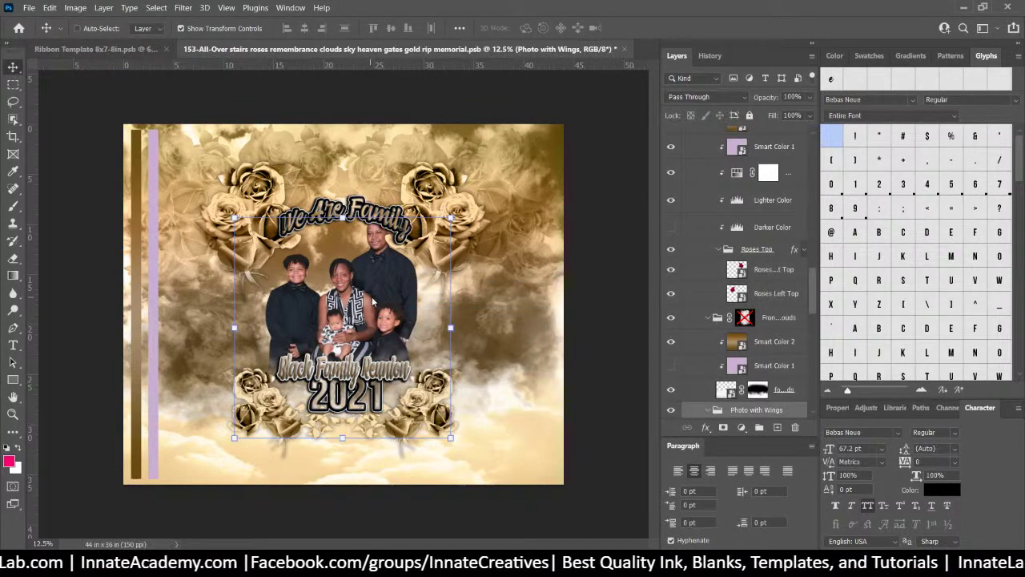
right_click(378, 292)
left_click(407, 332)
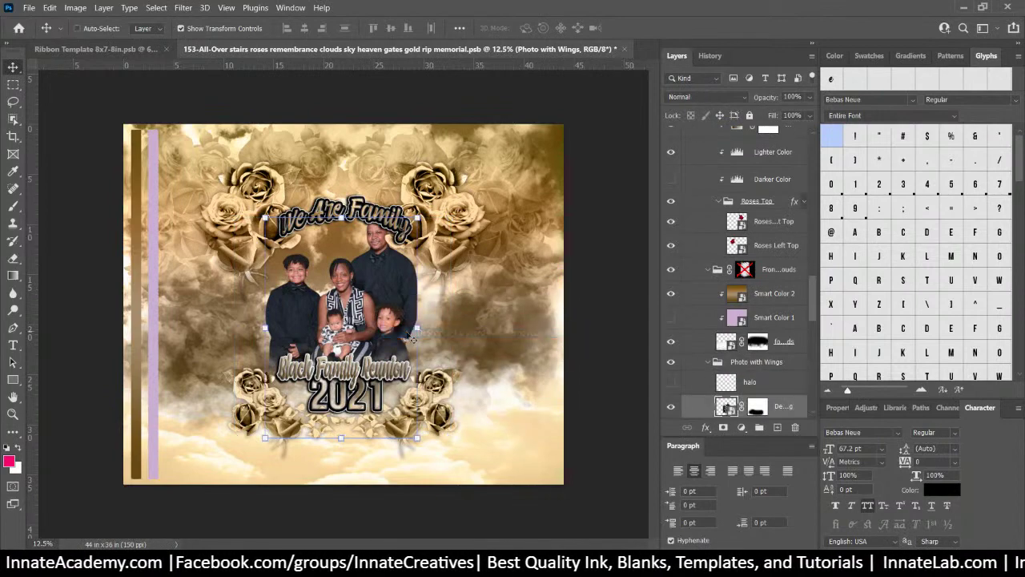
key("ctrl+t")
left_click_drag(418, 216, 410, 228)
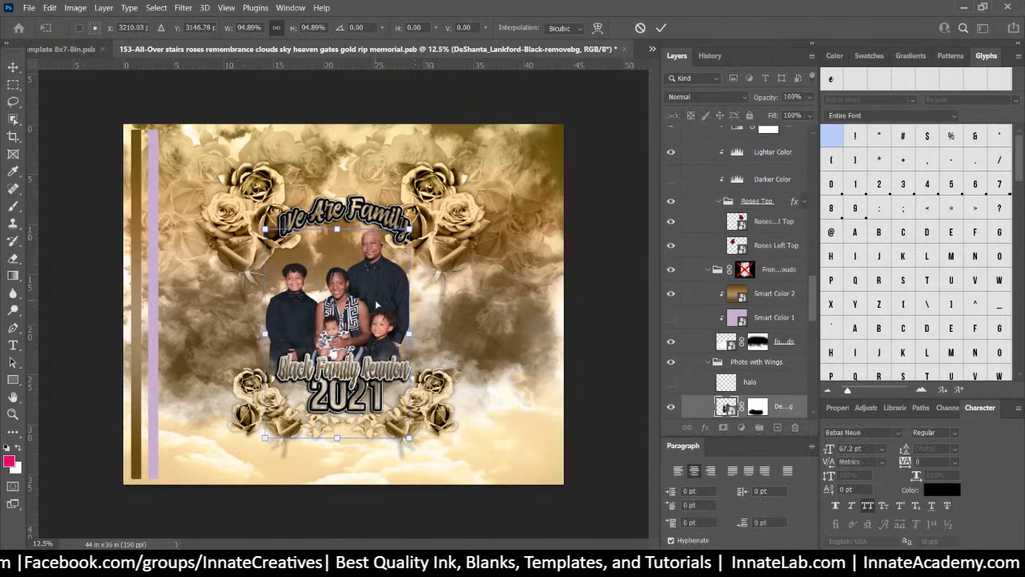
left_click_drag(378, 302, 378, 300)
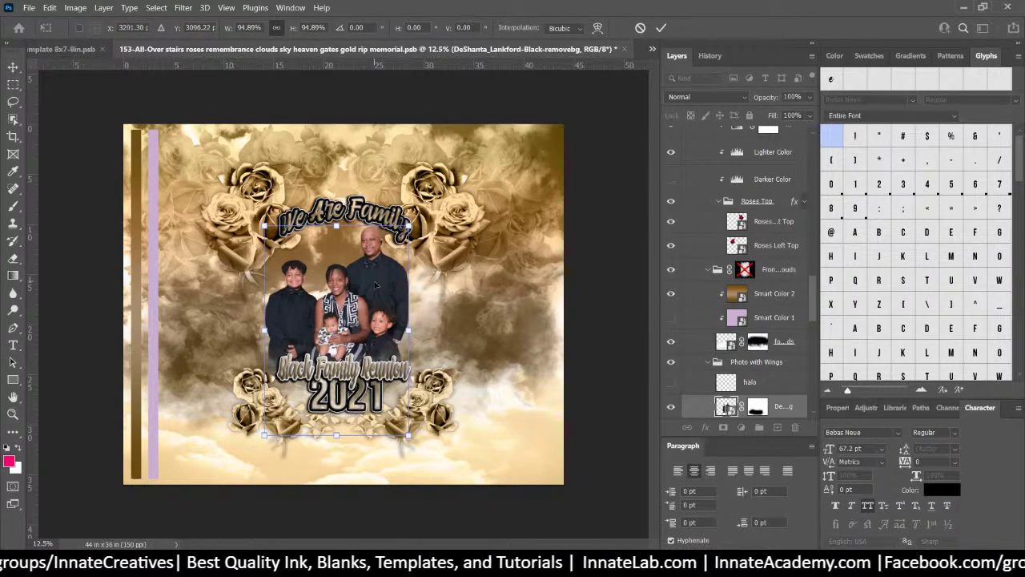
key("Return")
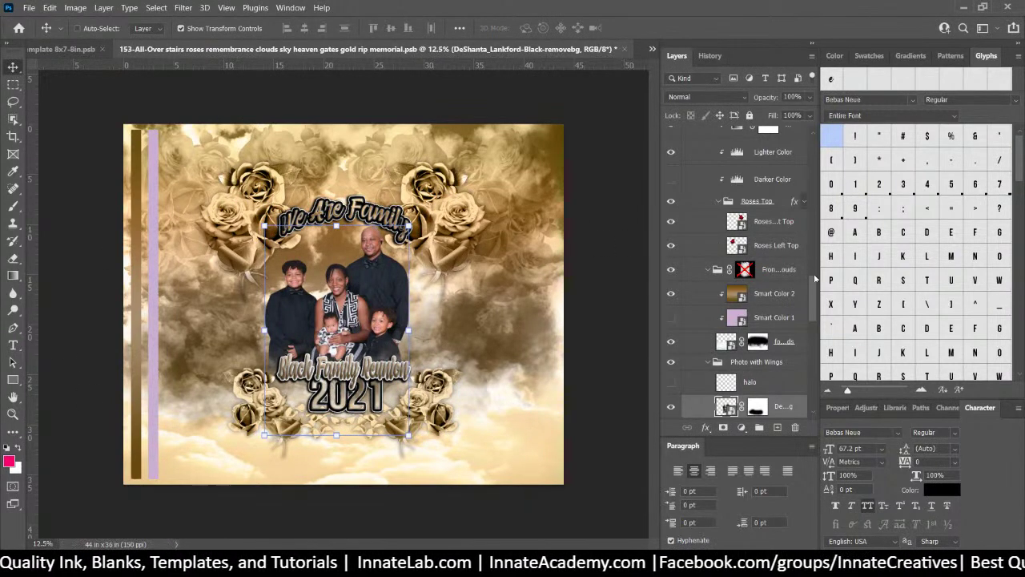
left_click_drag(811, 297, 583, 136)
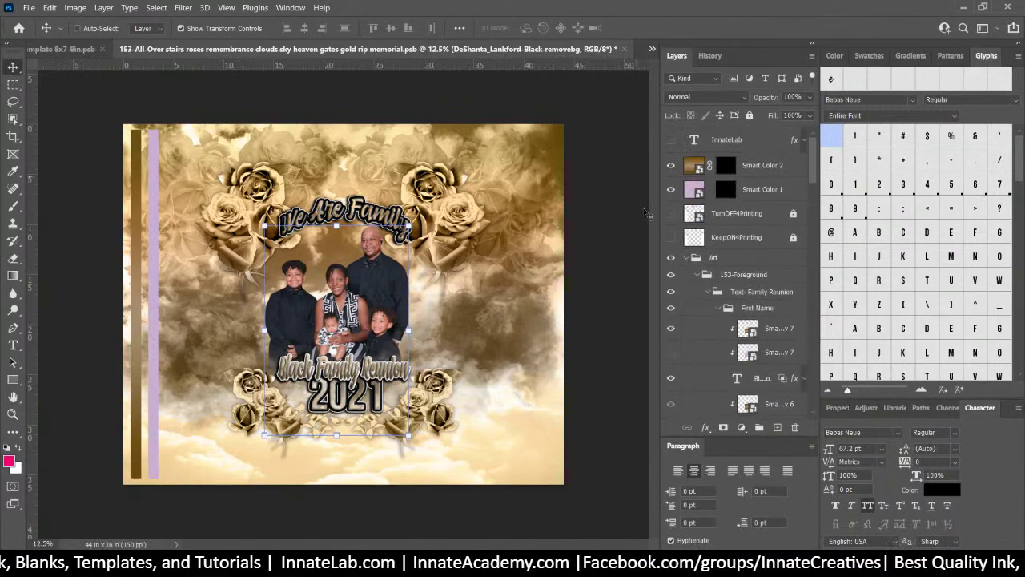
Collapse the First Name, Last Name, Last Name copy, Roses, cloud and Photo with Wings groups
left_click(741, 308)
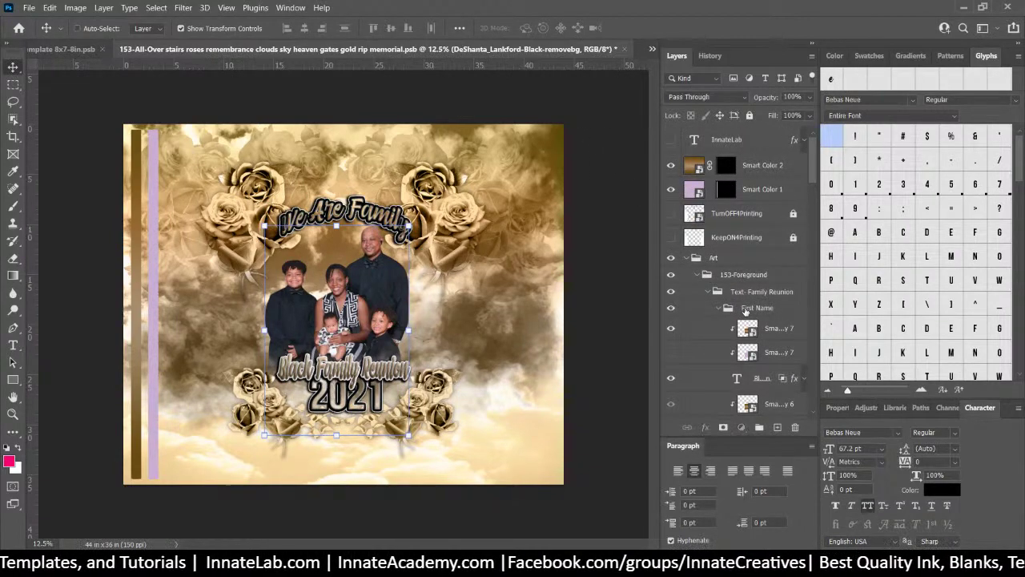
scroll(723, 311, "down", 1)
left_click(717, 282)
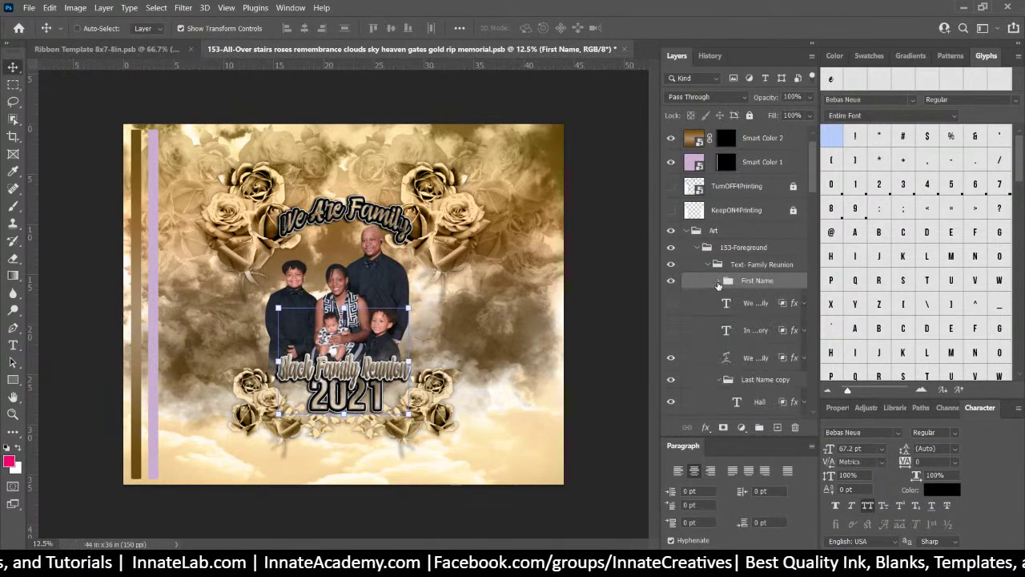
scroll(712, 368, "down", 3)
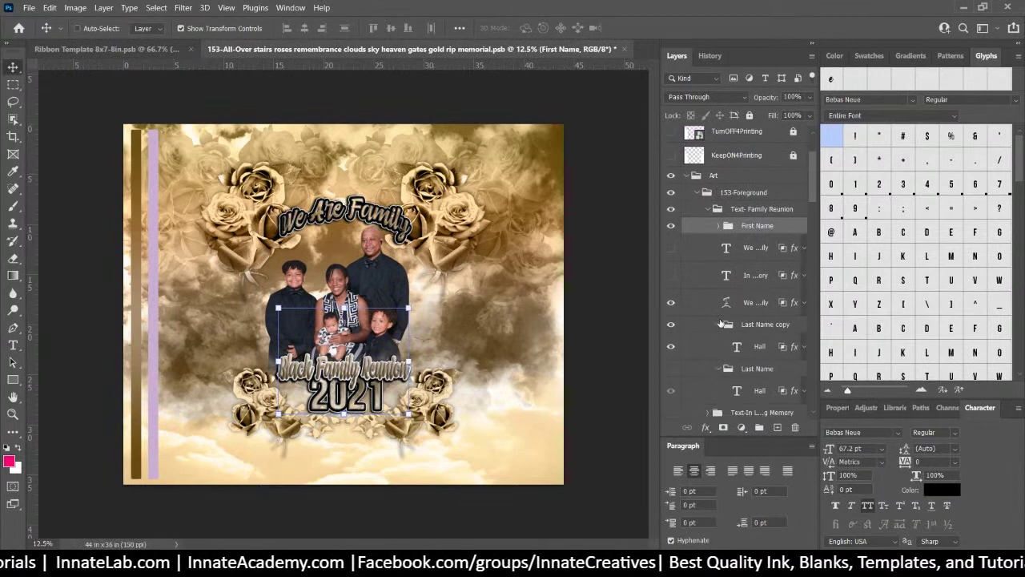
left_click(719, 368)
left_click(718, 324)
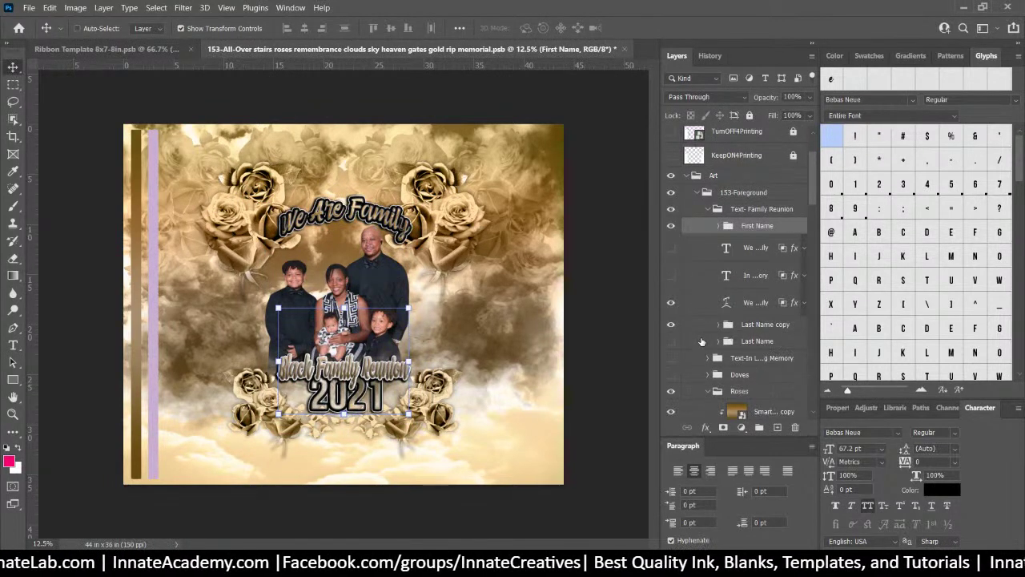
scroll(715, 337, "down", 3)
left_click(708, 337)
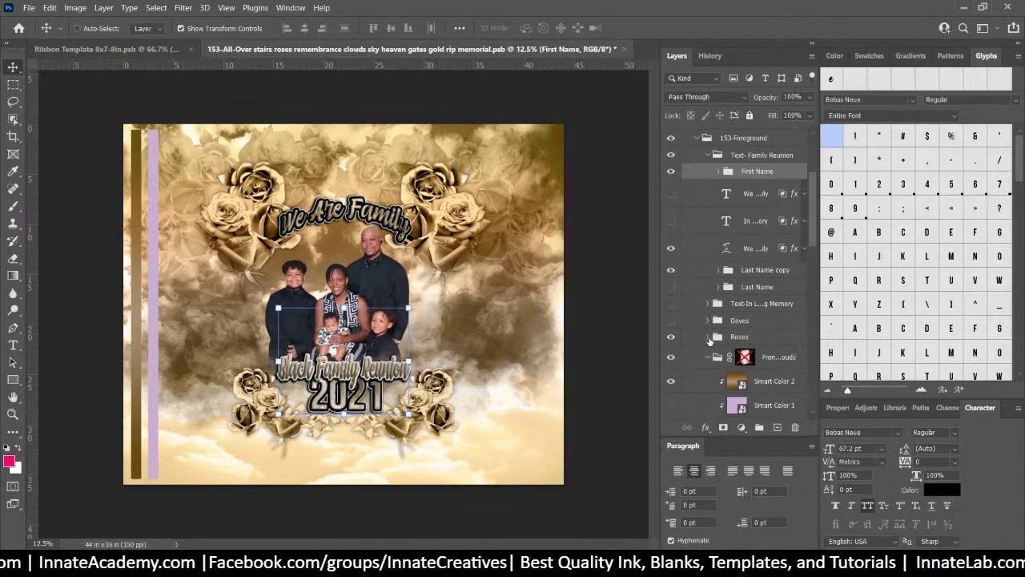
scroll(711, 340, "down", 3)
left_click(708, 307)
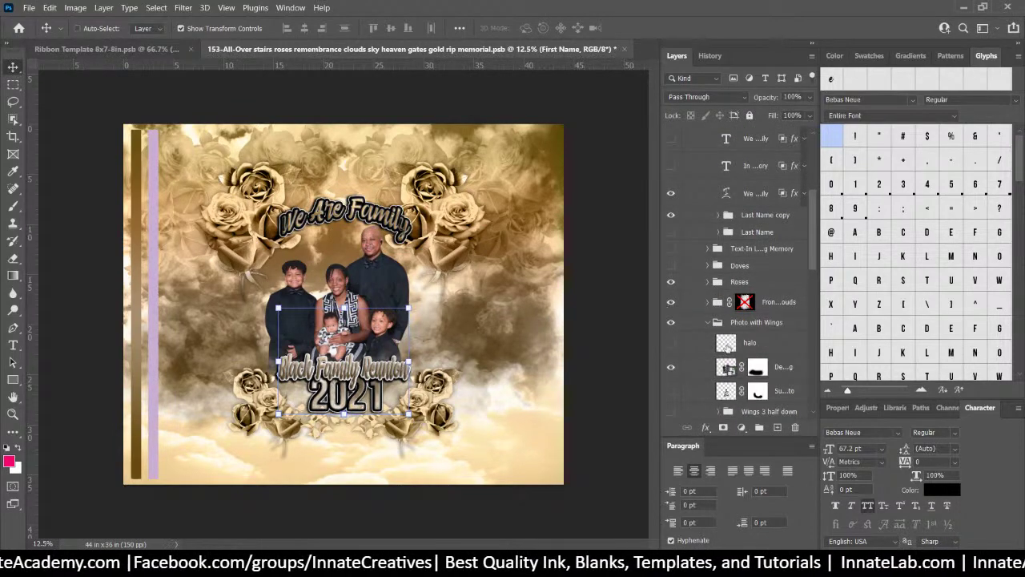
scroll(717, 328, "down", 1)
left_click(708, 295)
scroll(708, 298, "down", 2)
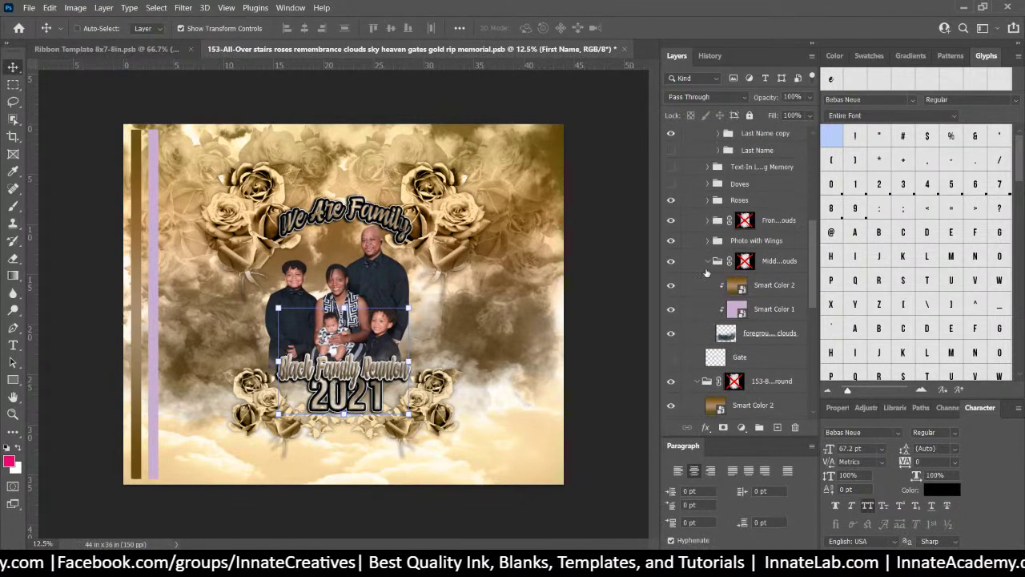
left_click(708, 262)
scroll(697, 314, "up", 3)
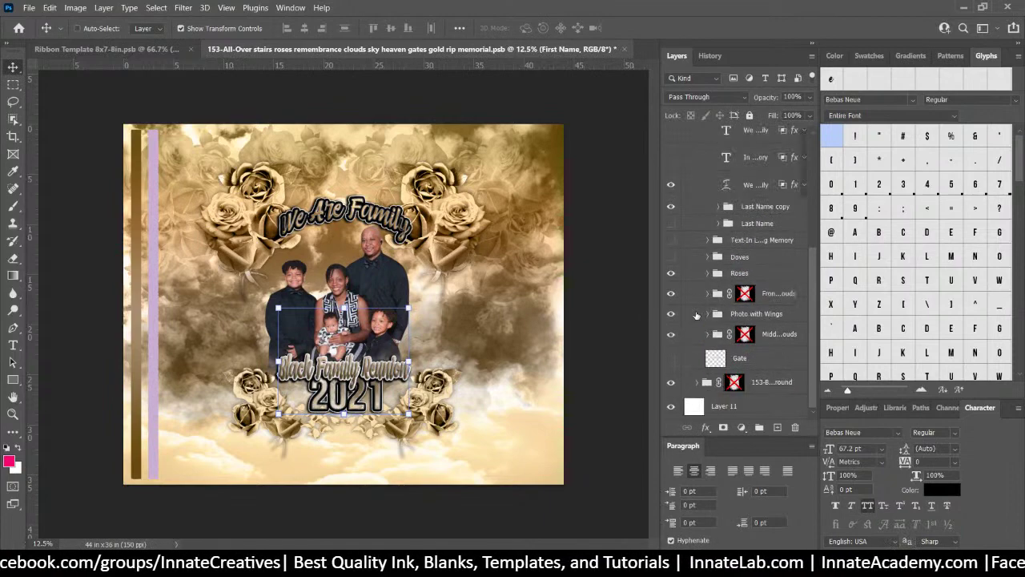
Hide the In Loving Memory text, keep Text- Family Reunion visible, and select the 153-Foreground group
scroll(712, 352, "up", 5)
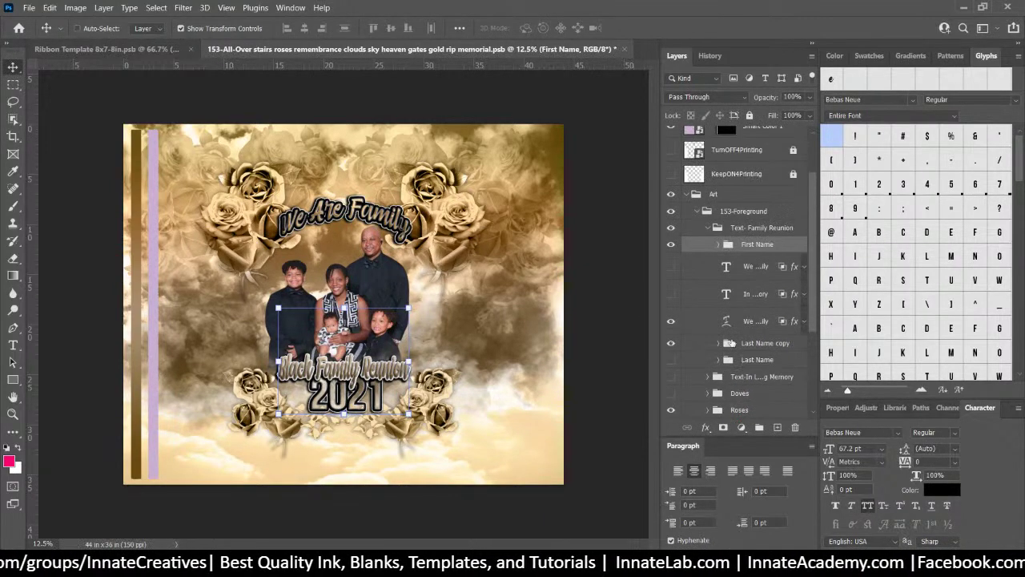
left_click(701, 227)
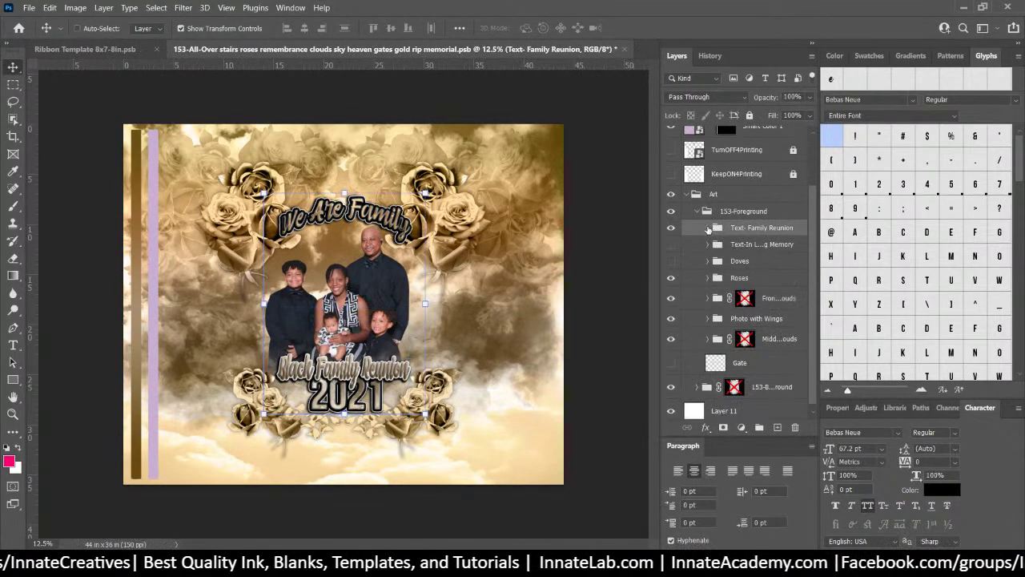
left_click(671, 228)
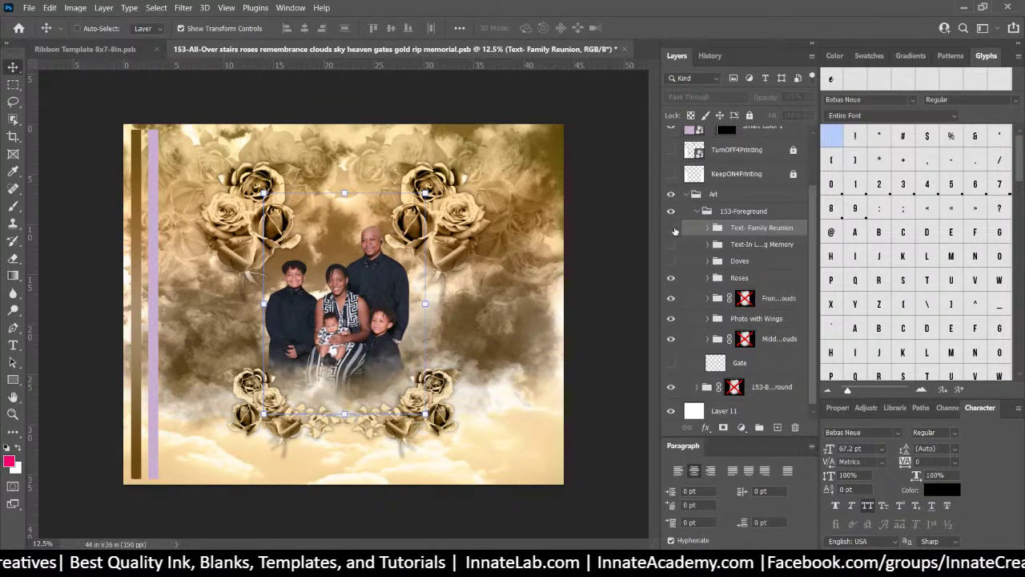
left_click(671, 244)
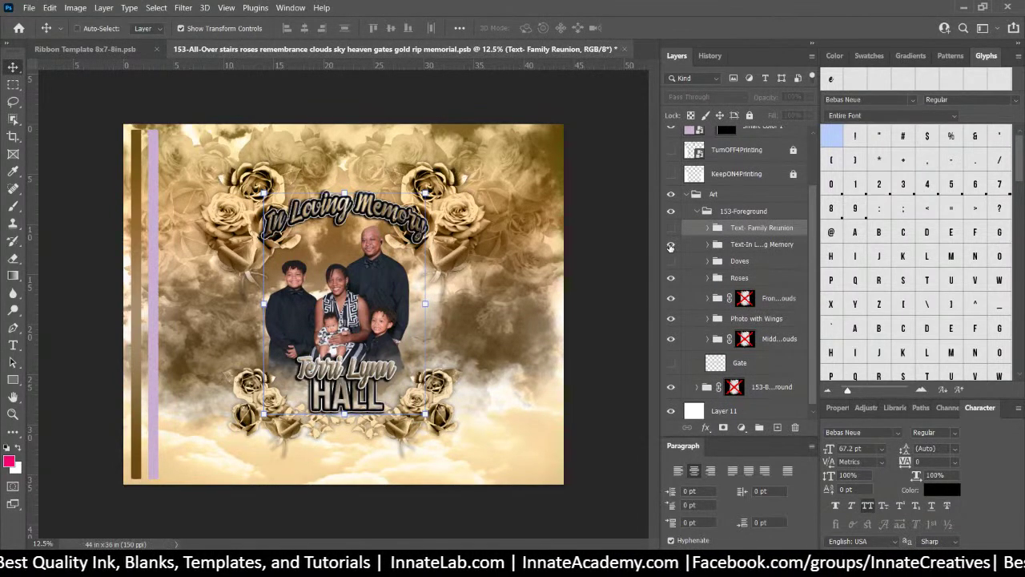
left_click(671, 245)
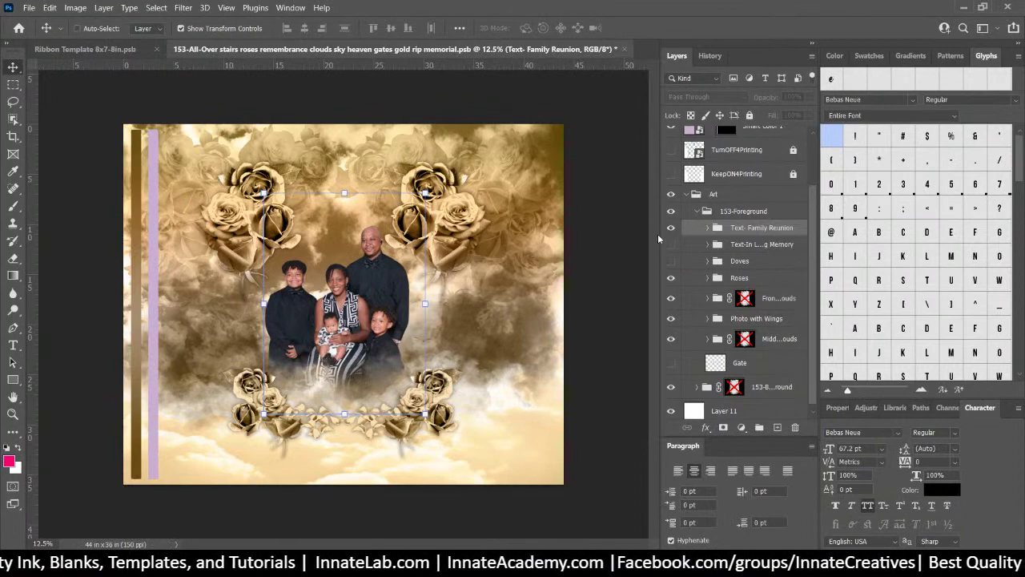
left_click(671, 227)
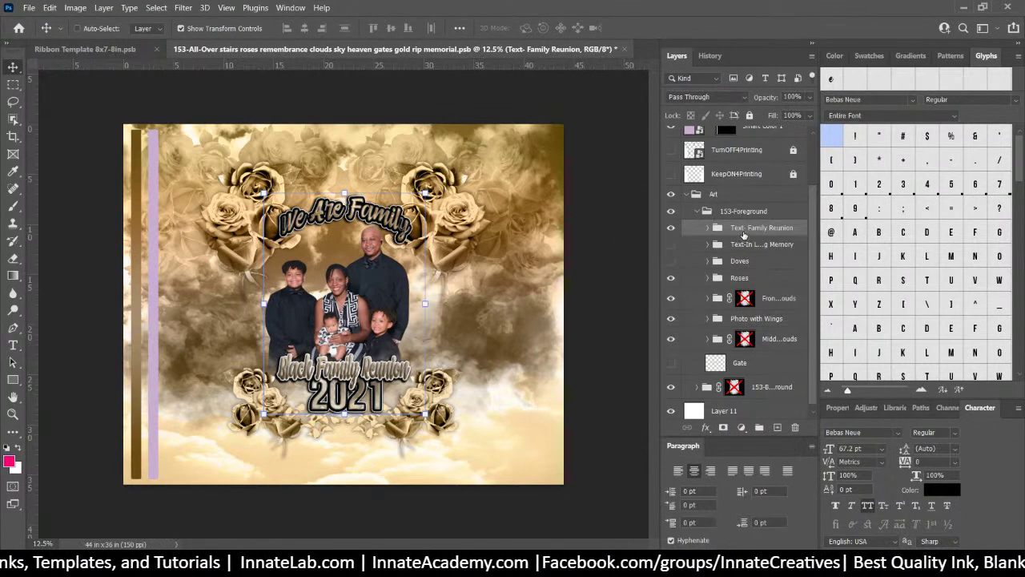
left_click(752, 213)
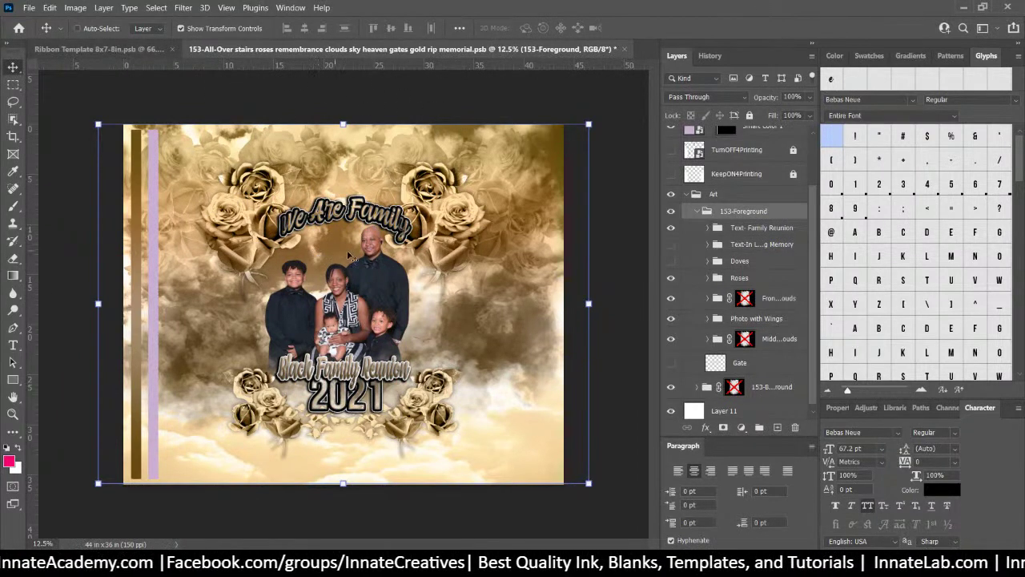
Quick-export the Photo with Wings group as Photo with Wings.png into the 153 folder
right_click(373, 281)
left_click(429, 315)
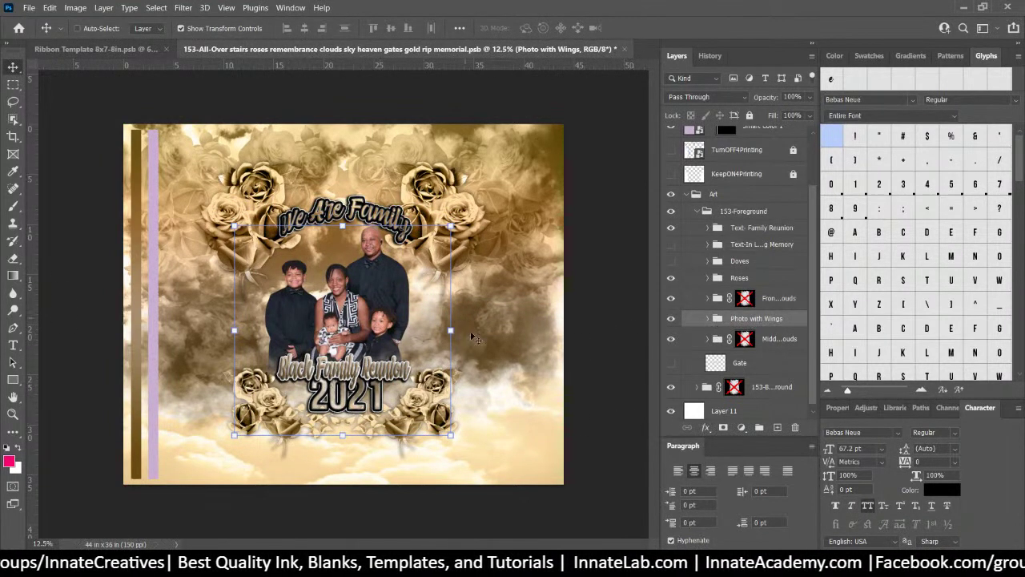
right_click(760, 317)
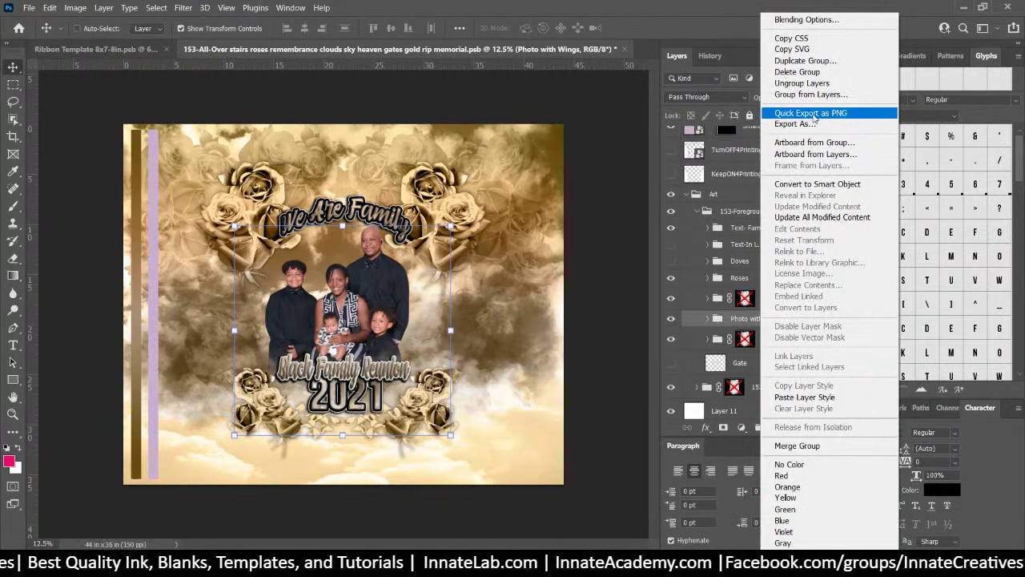
left_click(811, 114)
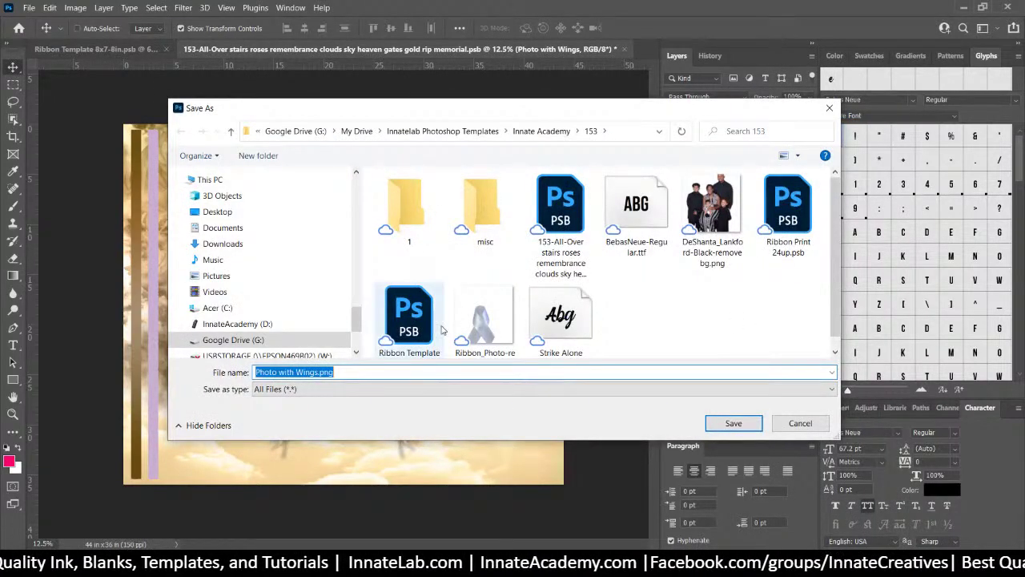
left_click(290, 373)
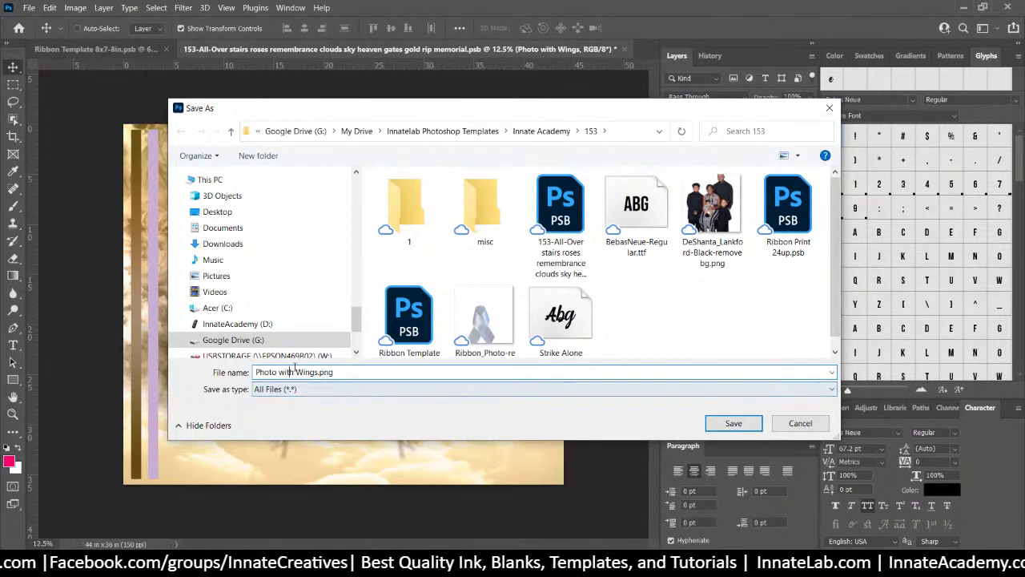
left_click(734, 422)
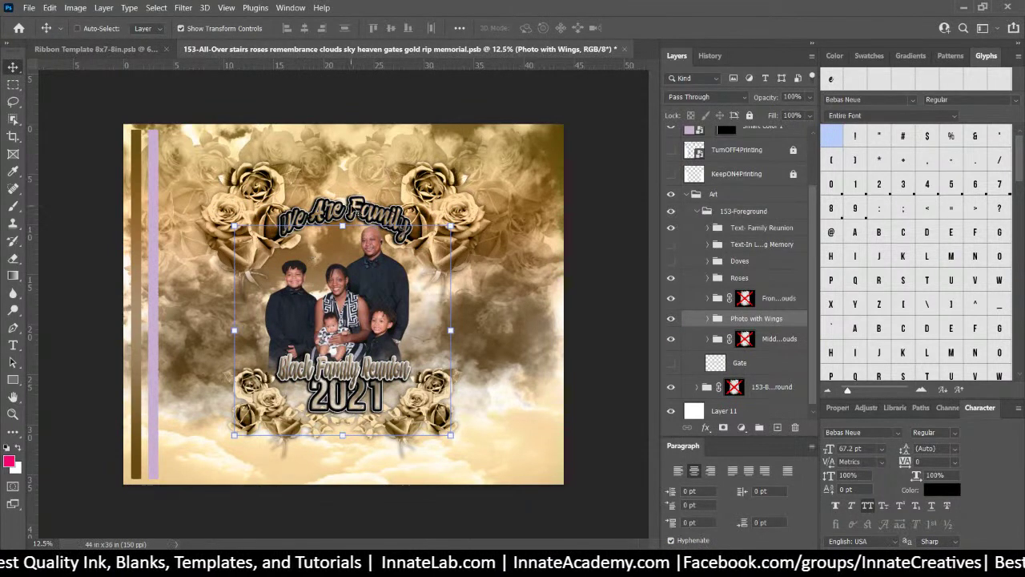
Select the Text- Family Reunion group from the canvas and expand it
right_click(355, 210)
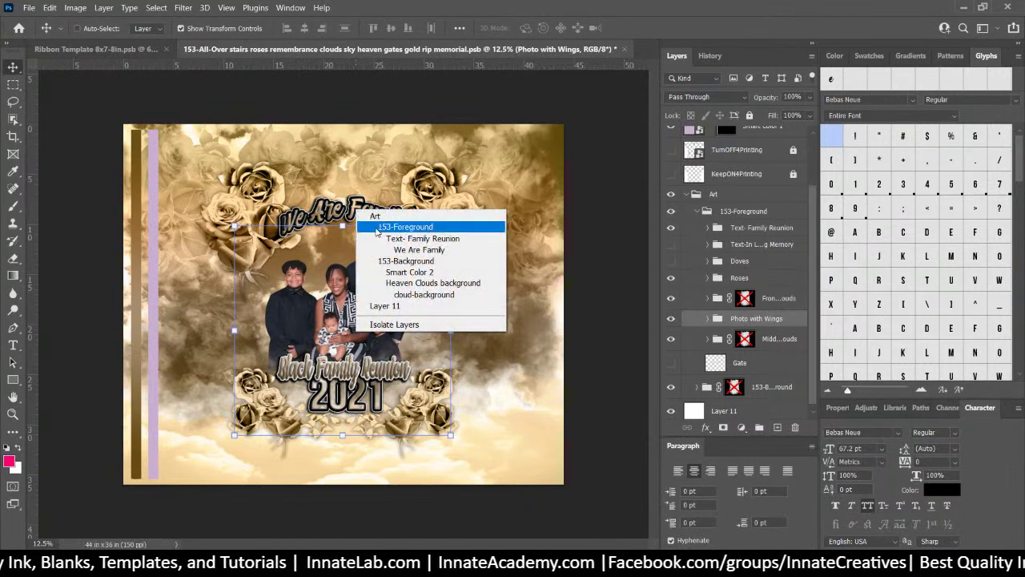
left_click(382, 237)
left_click(708, 228)
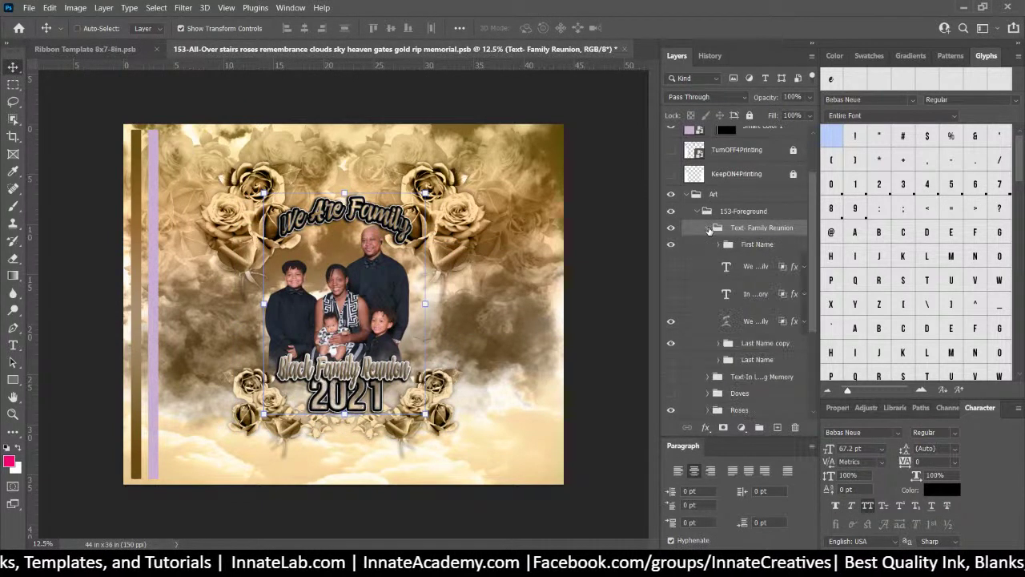
Identify and select the We Are Family text layer, toggling transform controls off and on
left_click(674, 326)
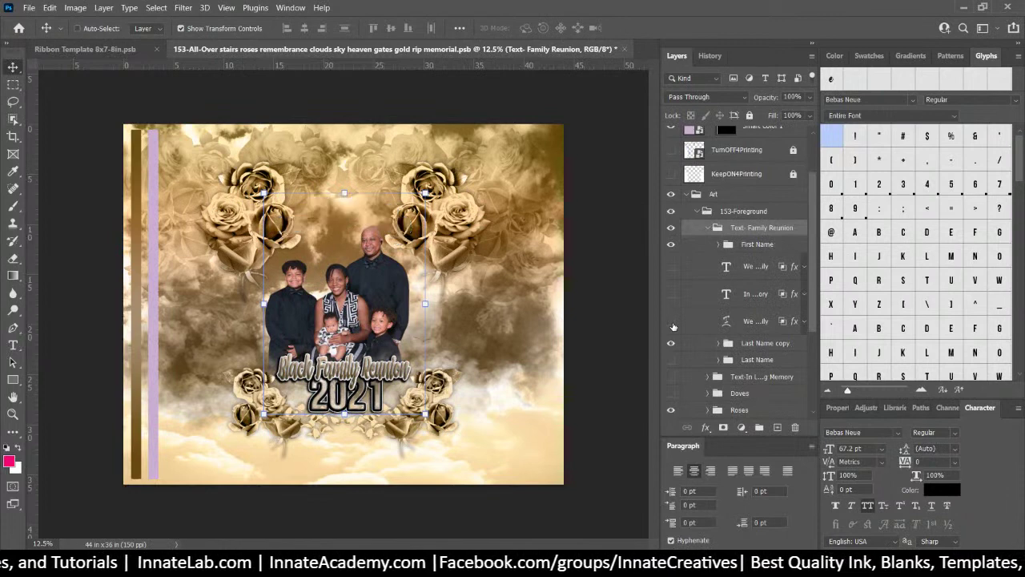
left_click(672, 269)
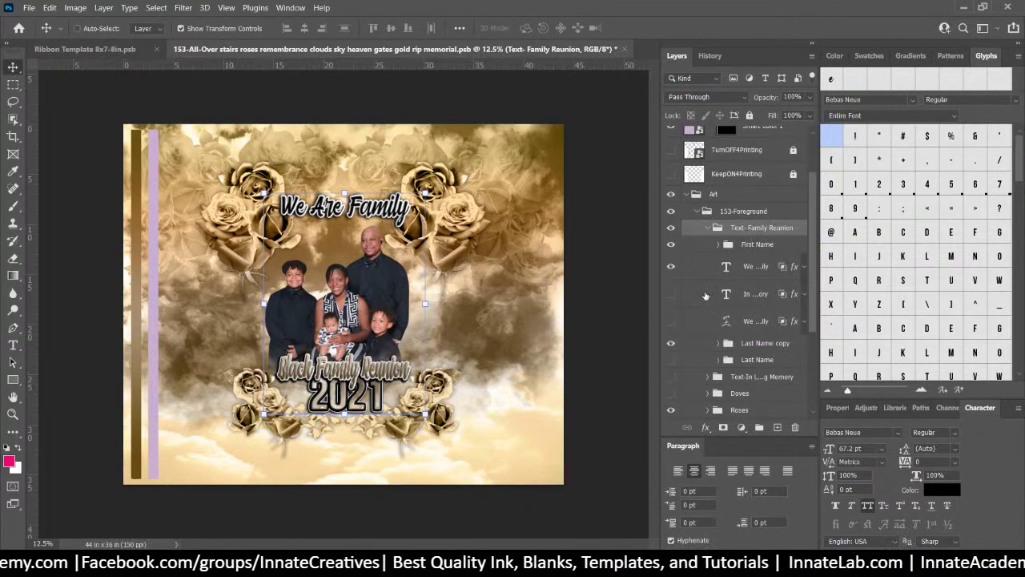
left_click(748, 271)
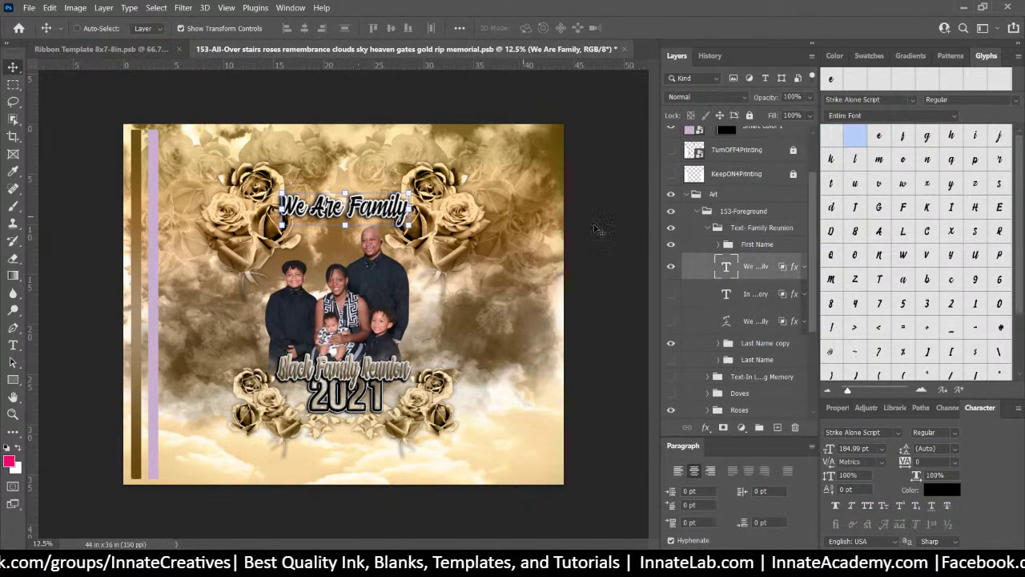
left_click(185, 30)
left_click(181, 29)
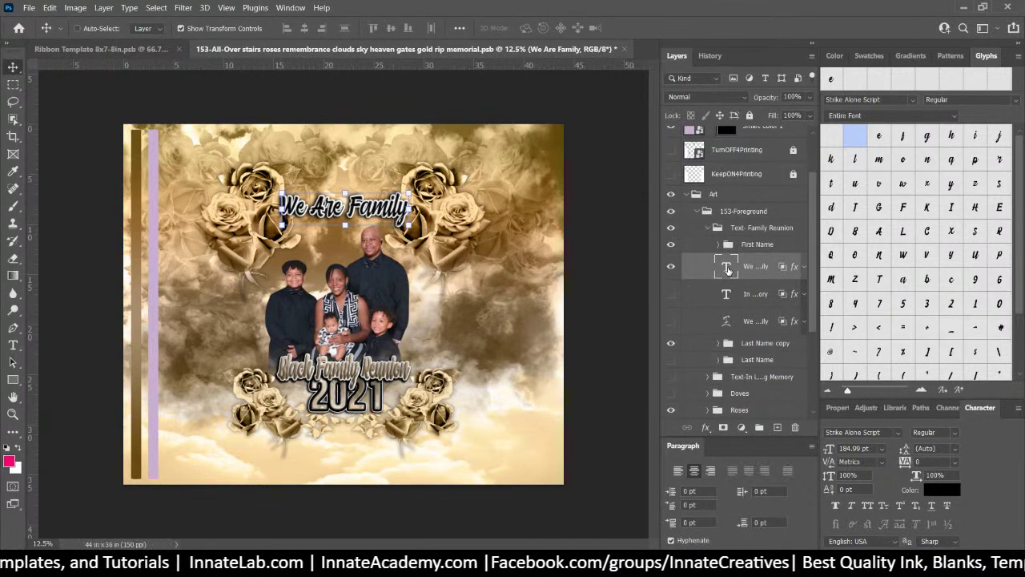
Fit the image in the window and export the We Are Family layer as We Are Family.png
key("ctrl+0")
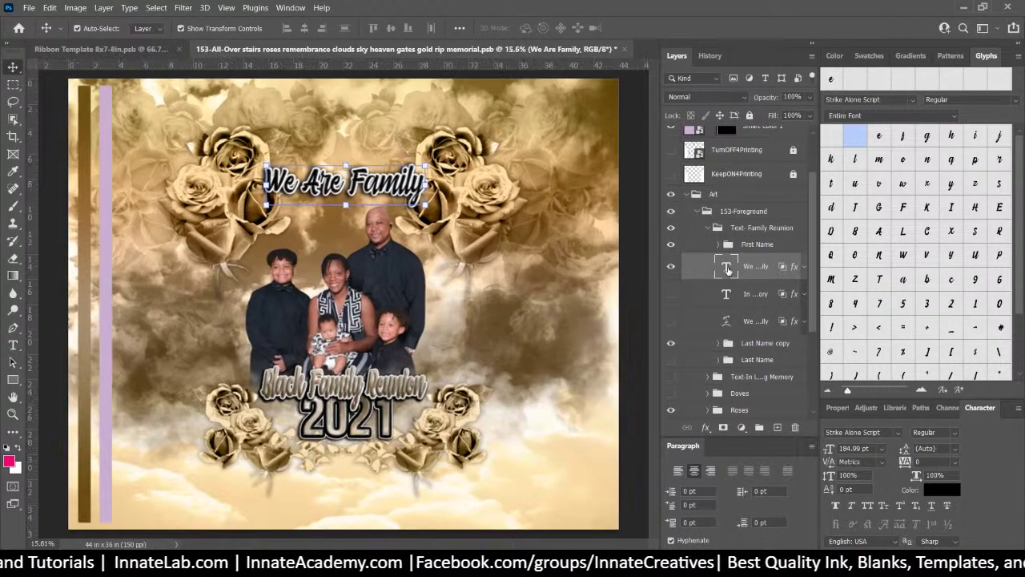
right_click(752, 273)
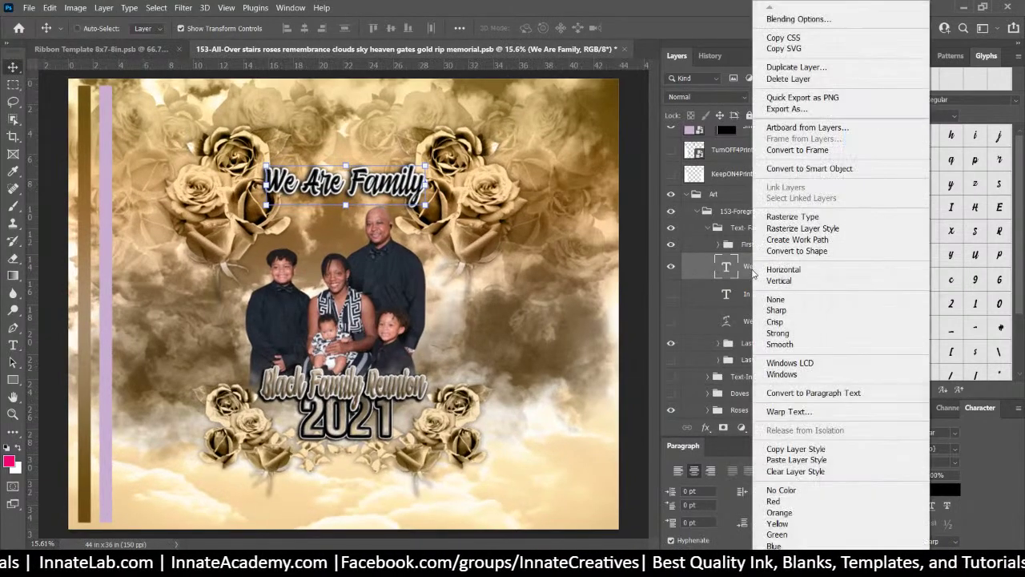
key("Escape")
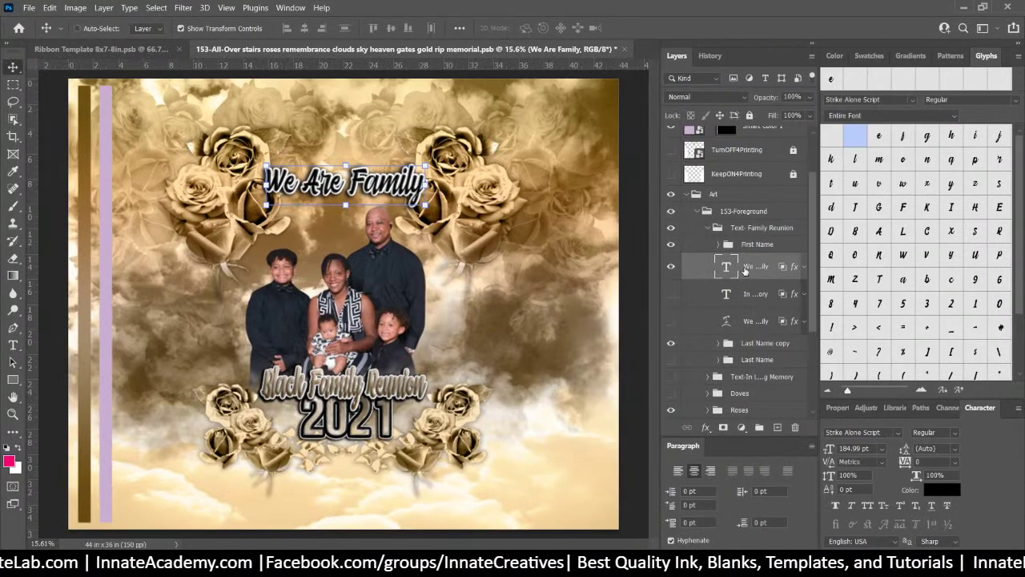
right_click(748, 270)
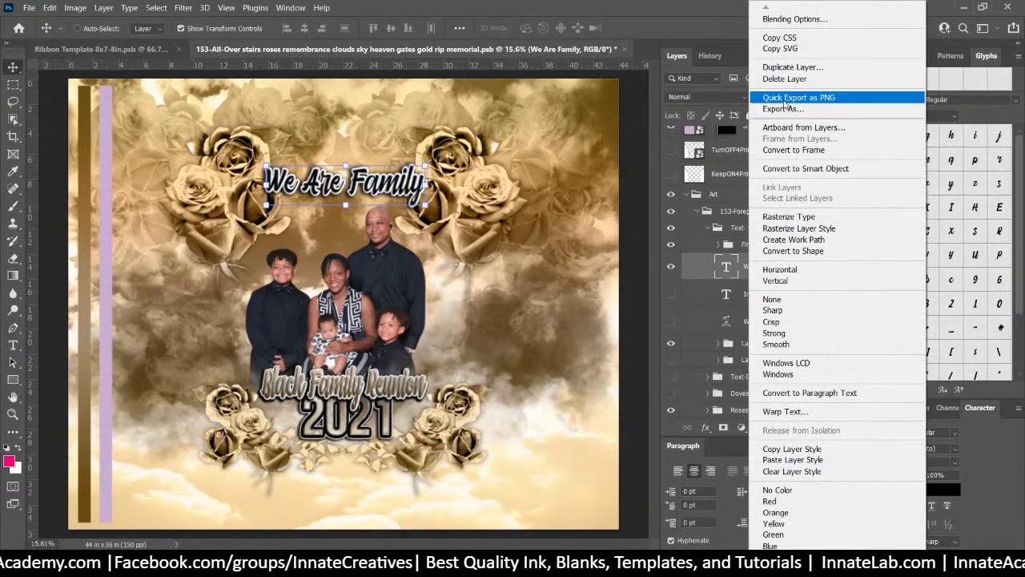
key("Escape")
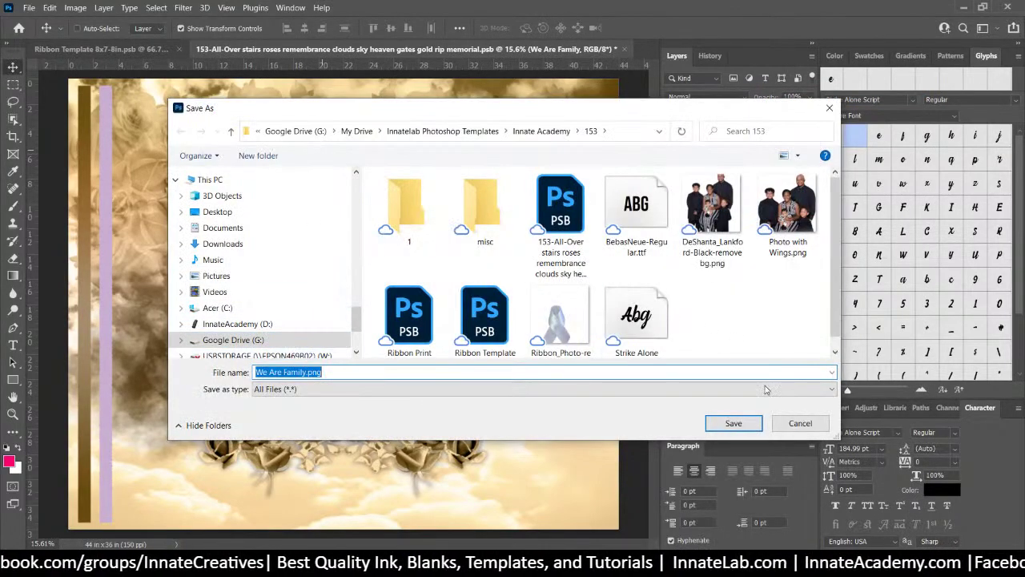
left_click_drag(297, 110, 519, 102)
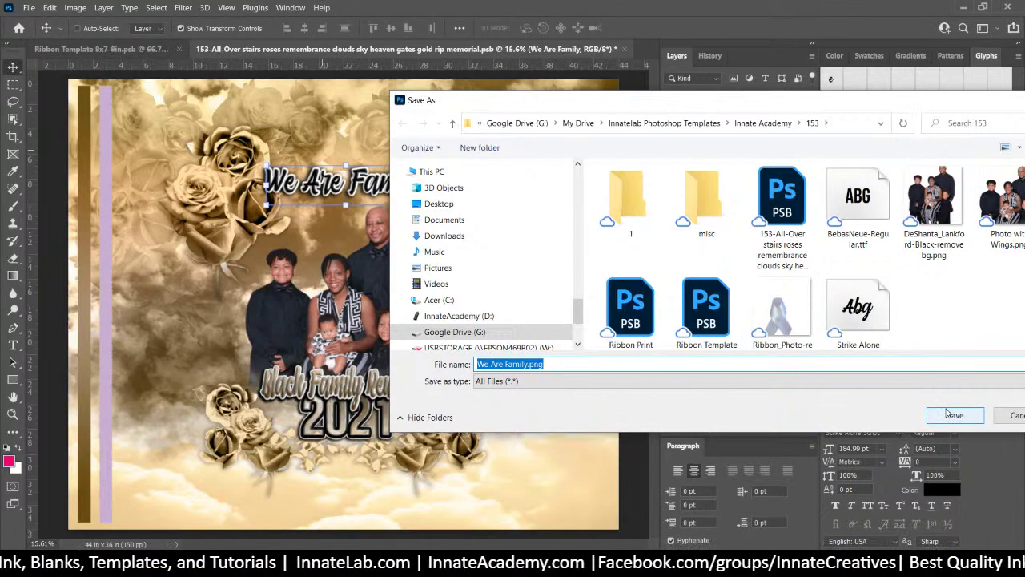
left_click(948, 416)
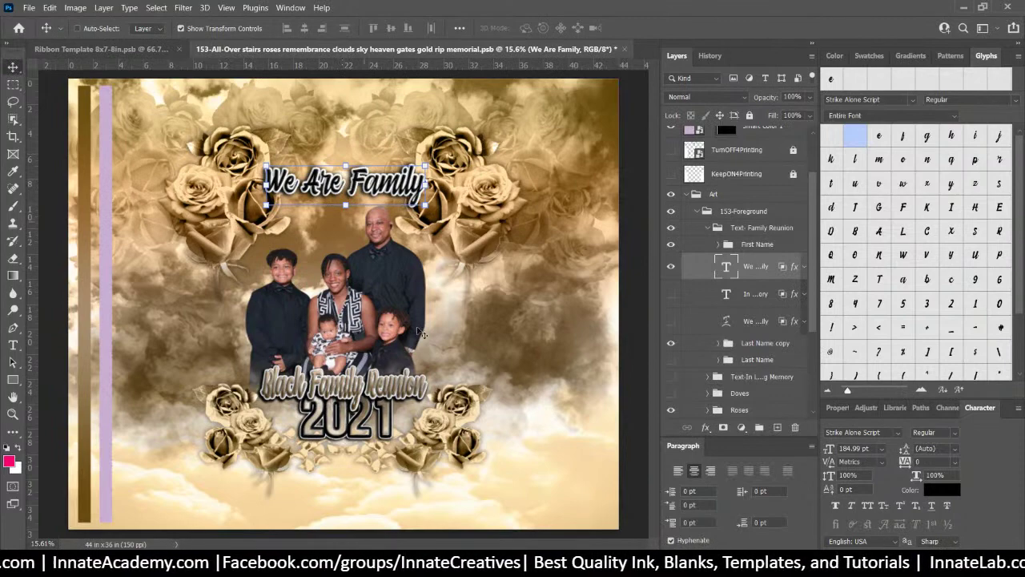
Select the First Name group holding Black Family Reunion, confirm it, and quick-export it as PNG
right_click(393, 390)
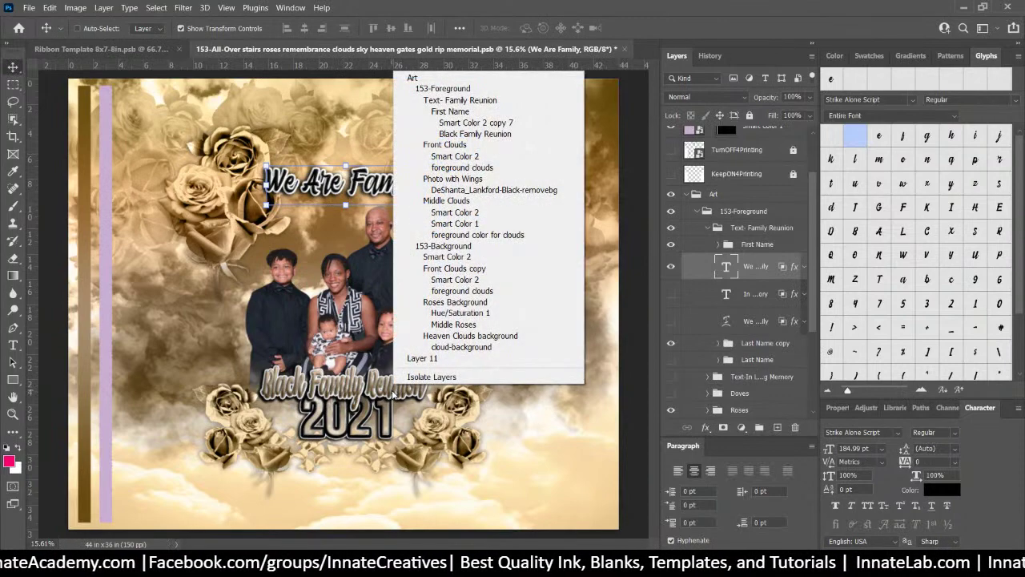
left_click(753, 268)
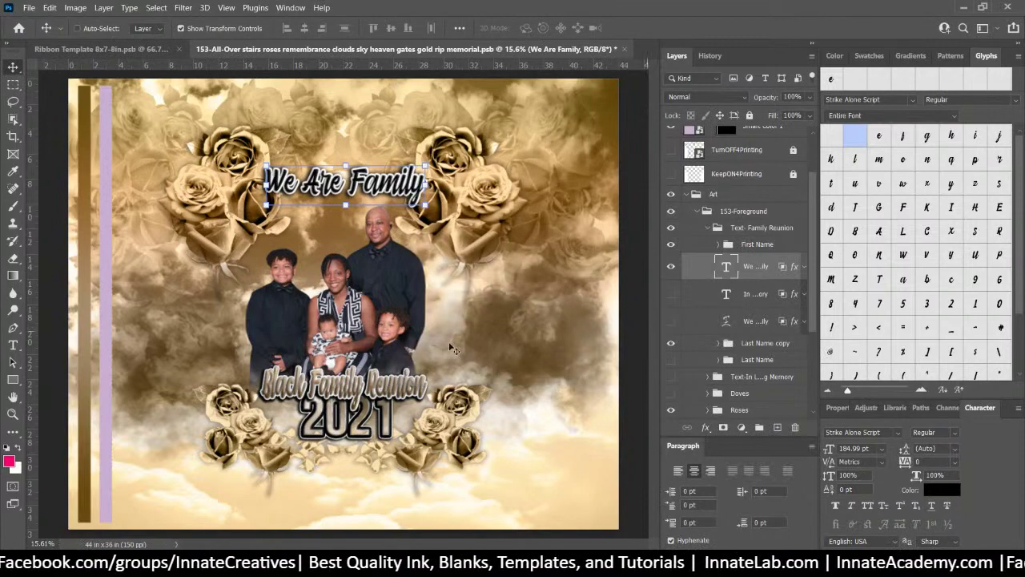
right_click(374, 392)
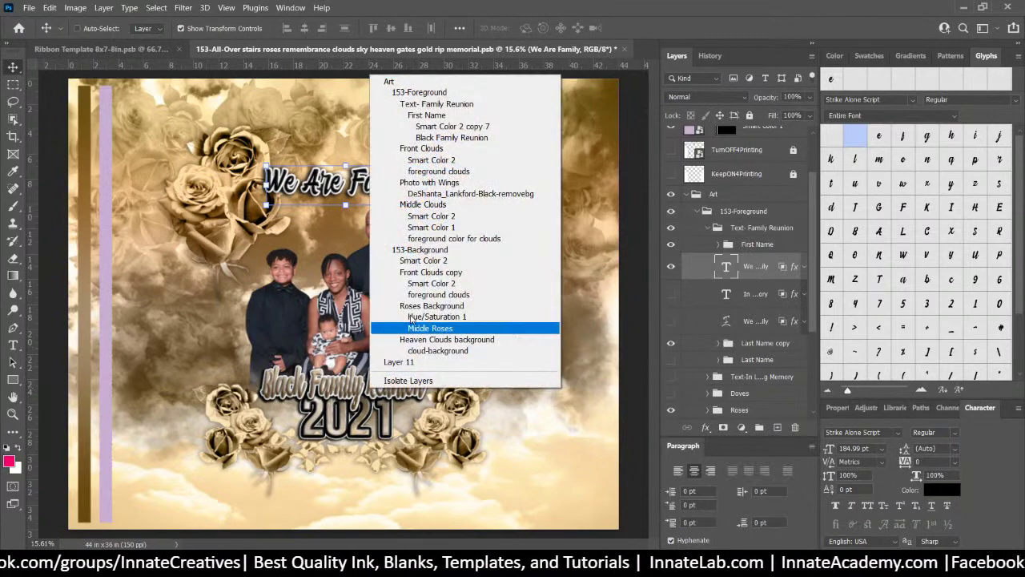
left_click(440, 117)
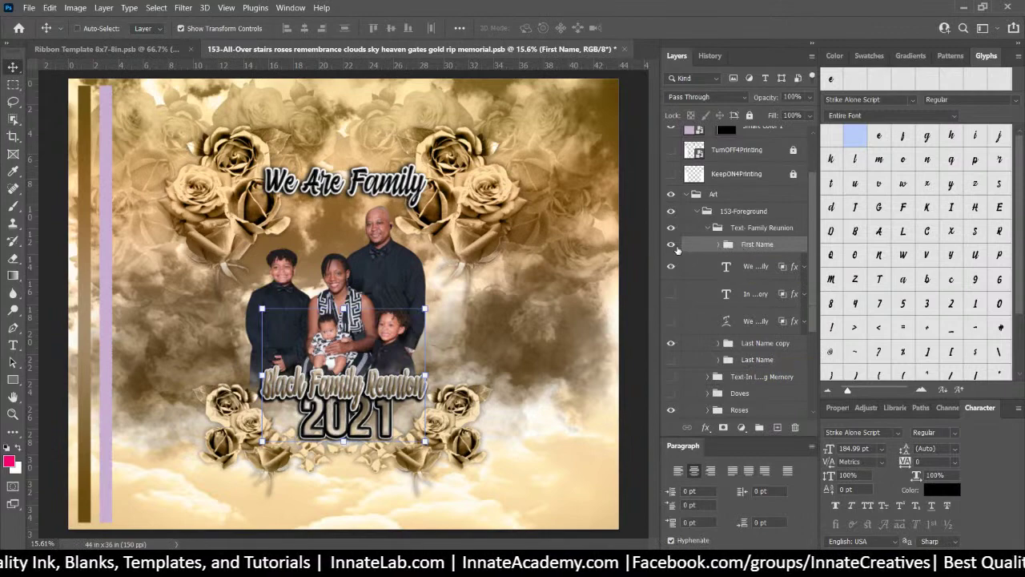
left_click(673, 246)
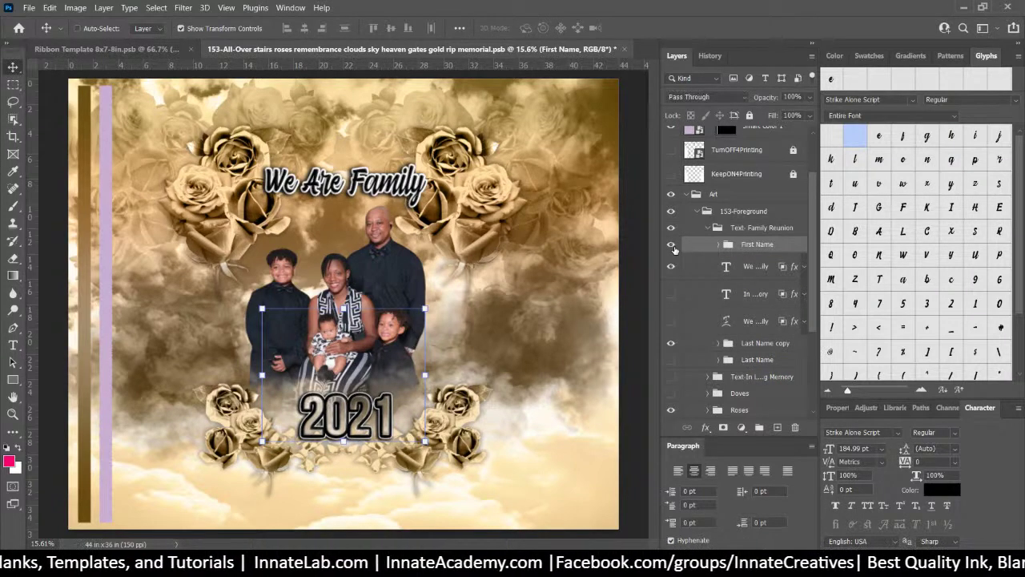
left_click(673, 246)
right_click(769, 248)
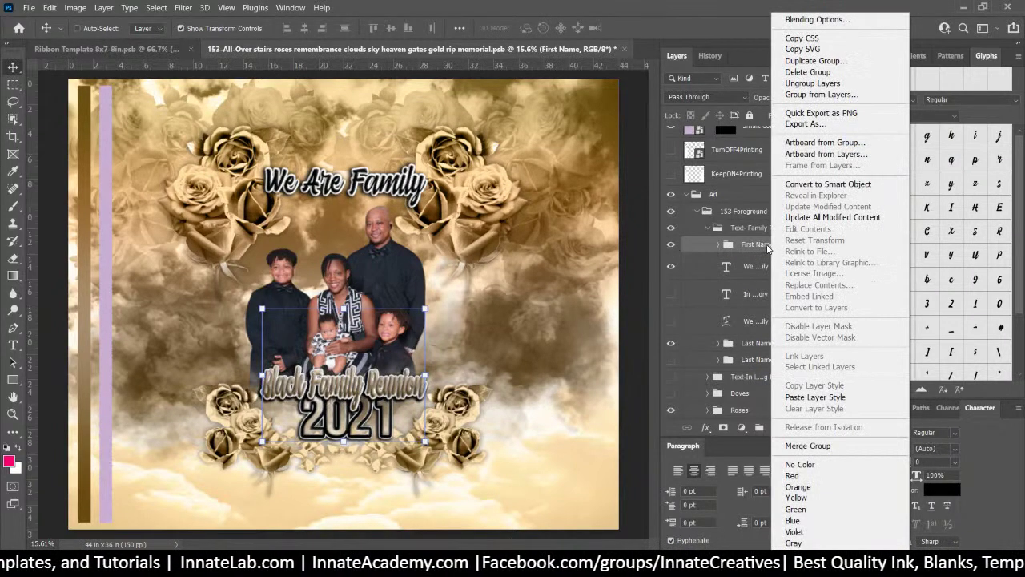
left_click(827, 113)
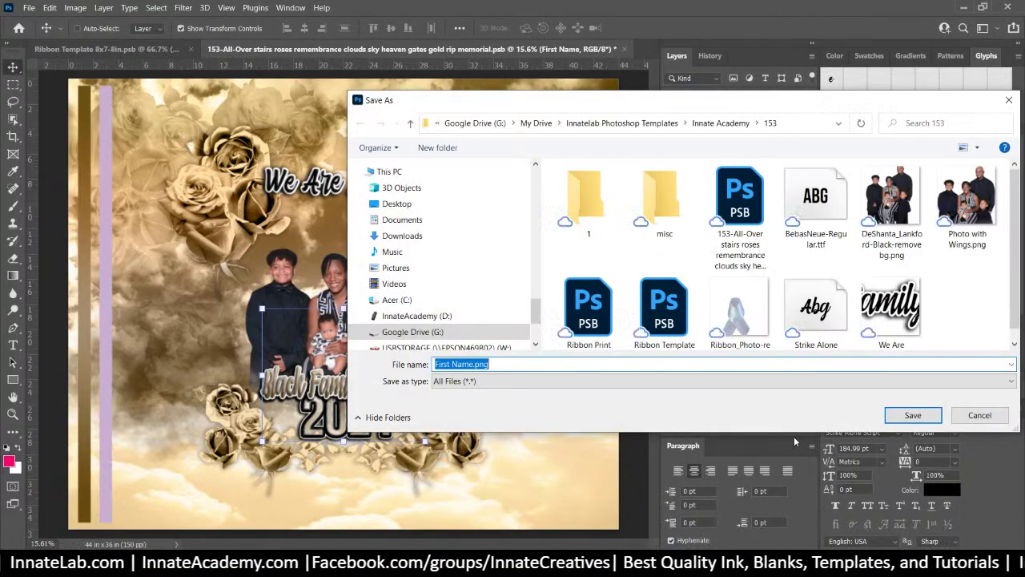
left_click(912, 414)
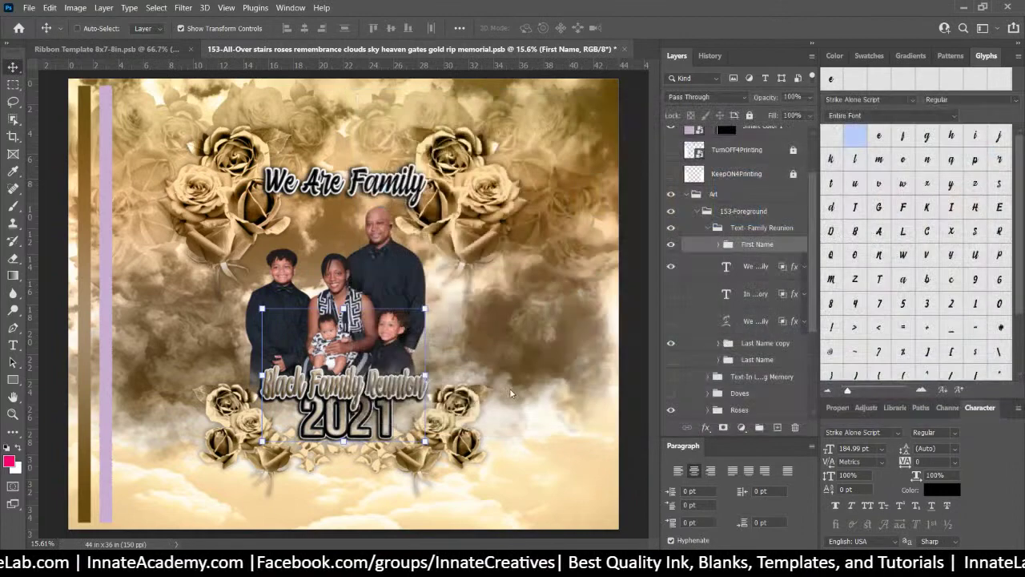
Select the 2021 Last Name copy layer and save it as Last Name copy.png
right_click(369, 429)
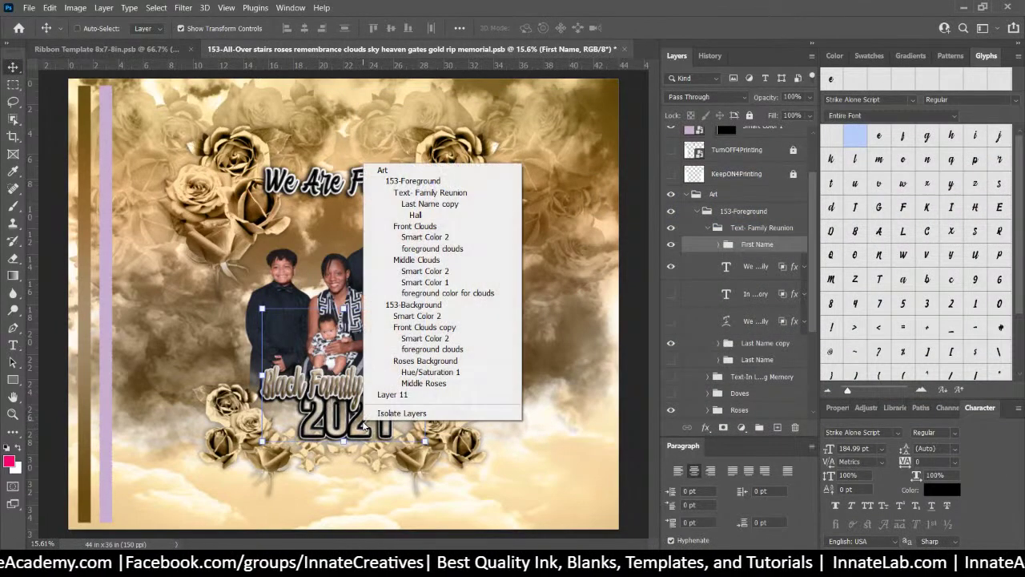
left_click(404, 205)
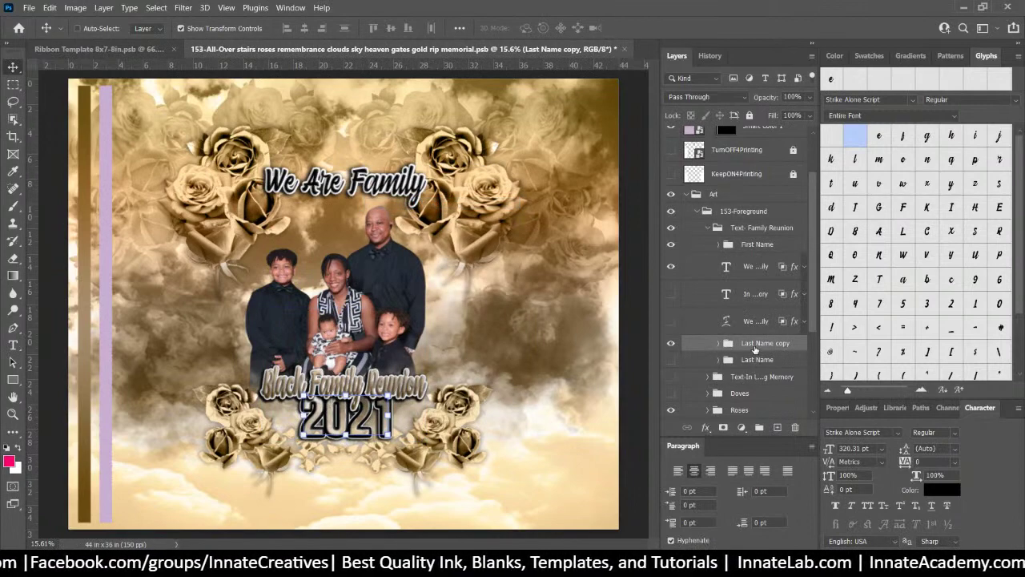
right_click(753, 346)
left_click(805, 113)
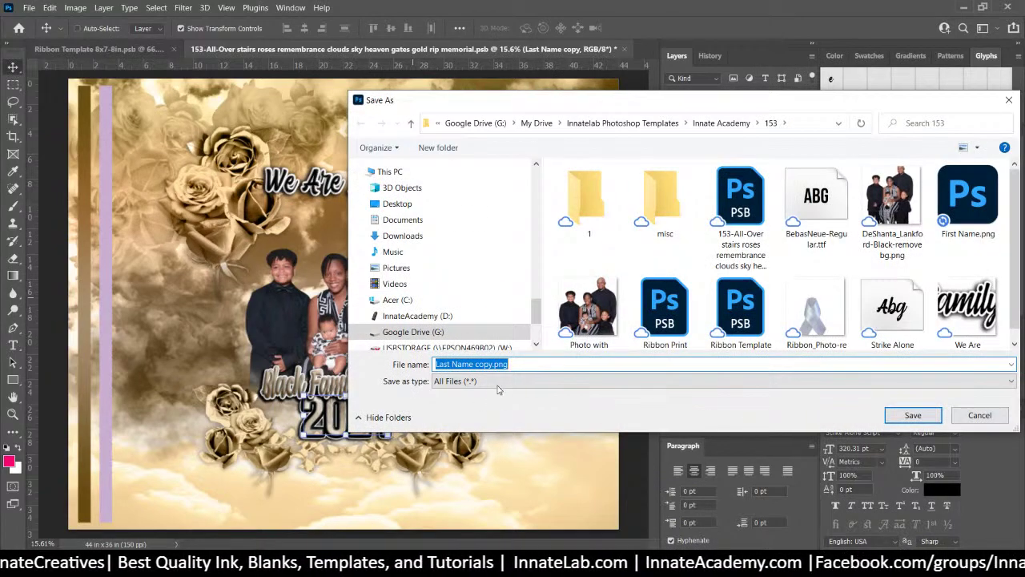
left_click(920, 415)
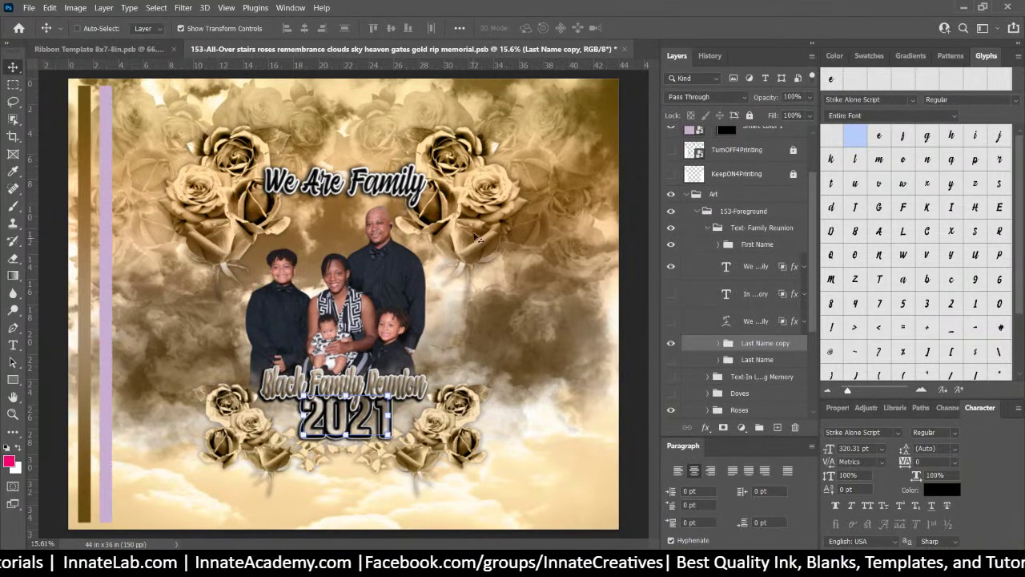
left_click(155, 49)
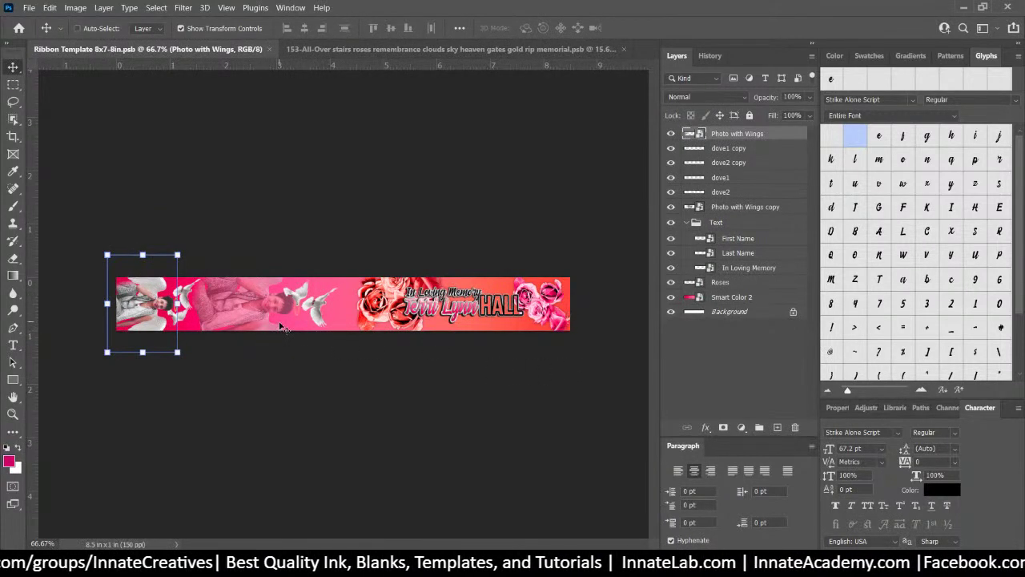
left_click(381, 50)
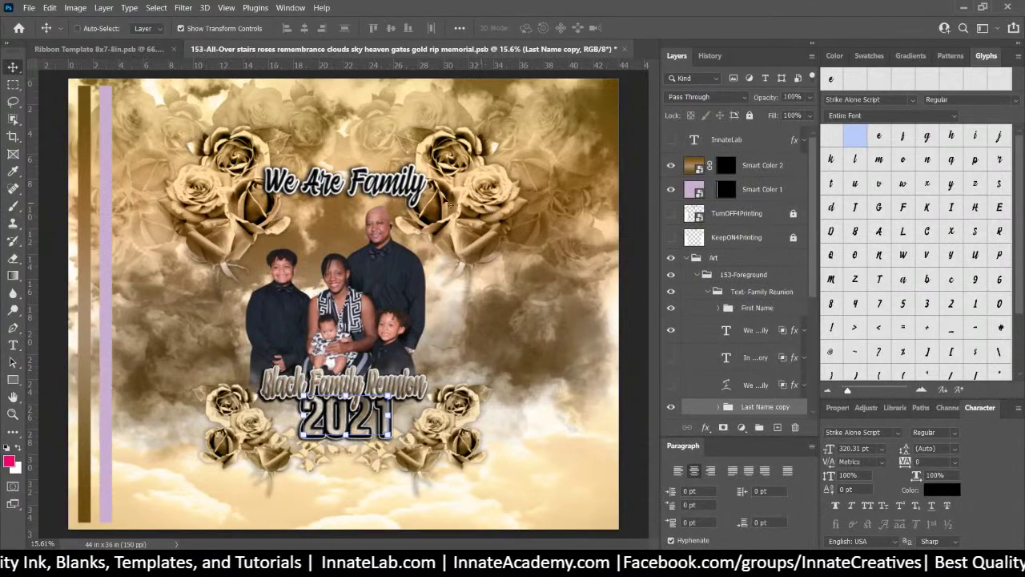
Hide the Roses Left Top and Roses Bottom Left layers
right_click(467, 193)
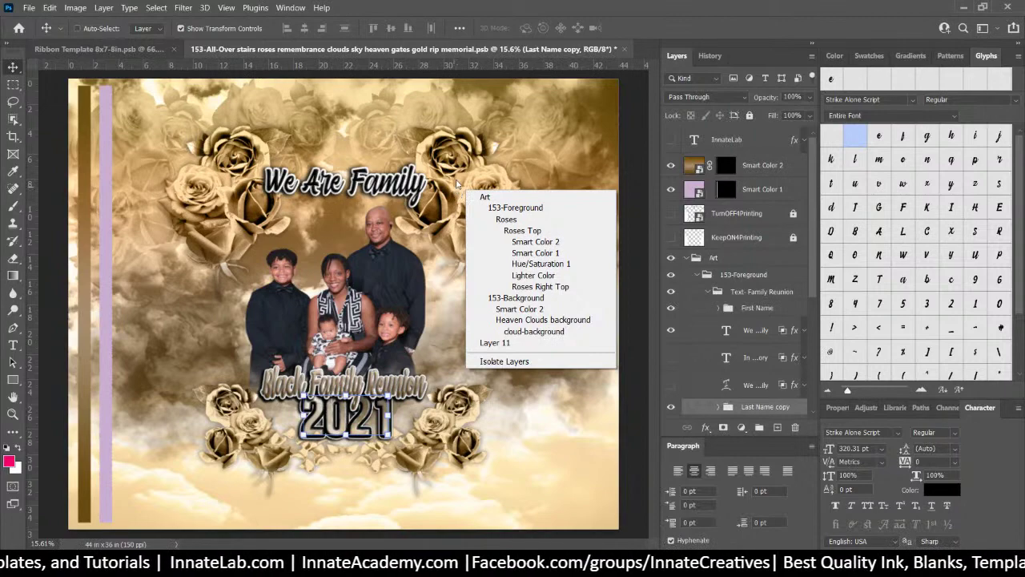
right_click(224, 205)
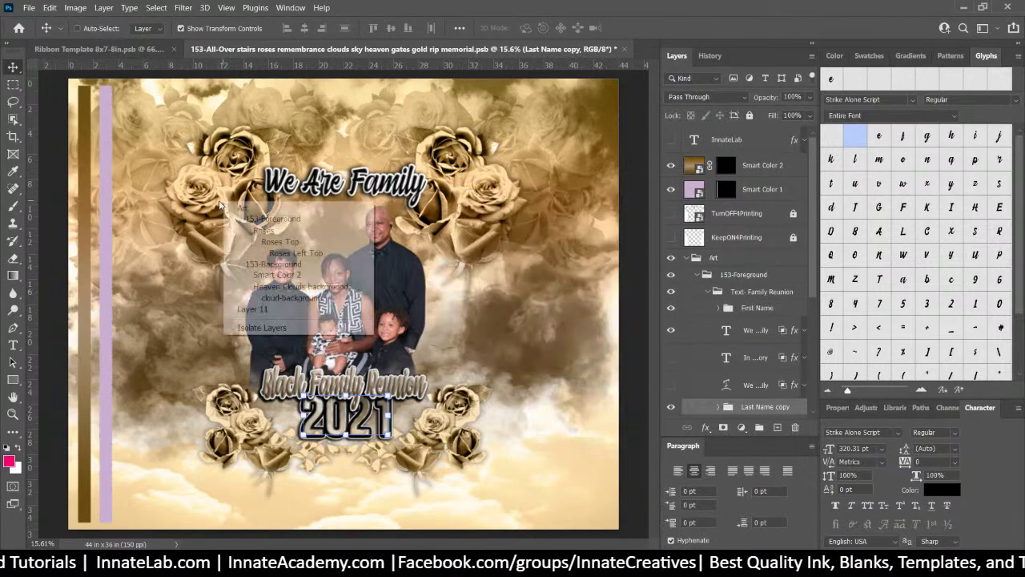
left_click(259, 253)
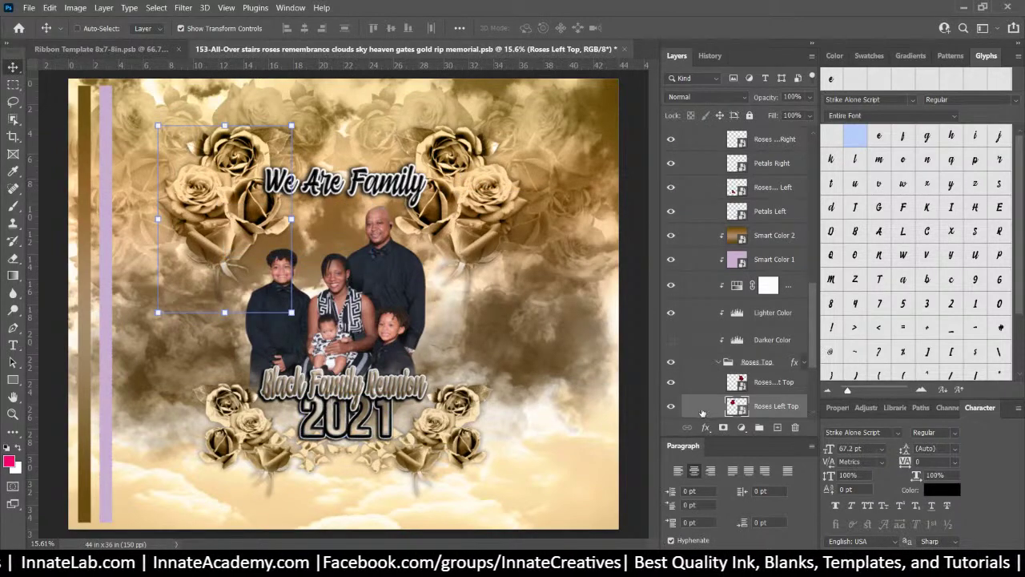
left_click(671, 409)
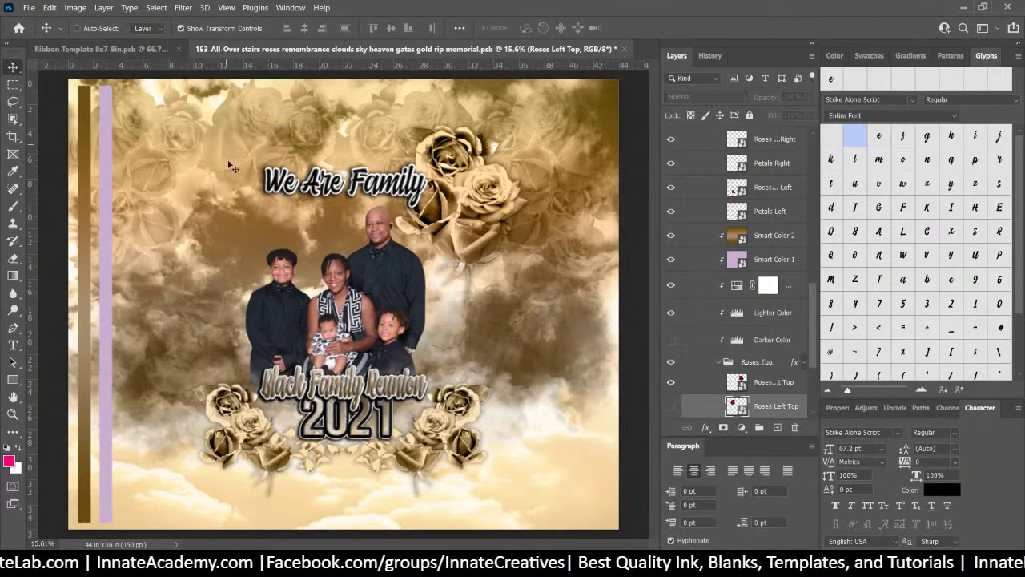
right_click(262, 436)
left_click(332, 263)
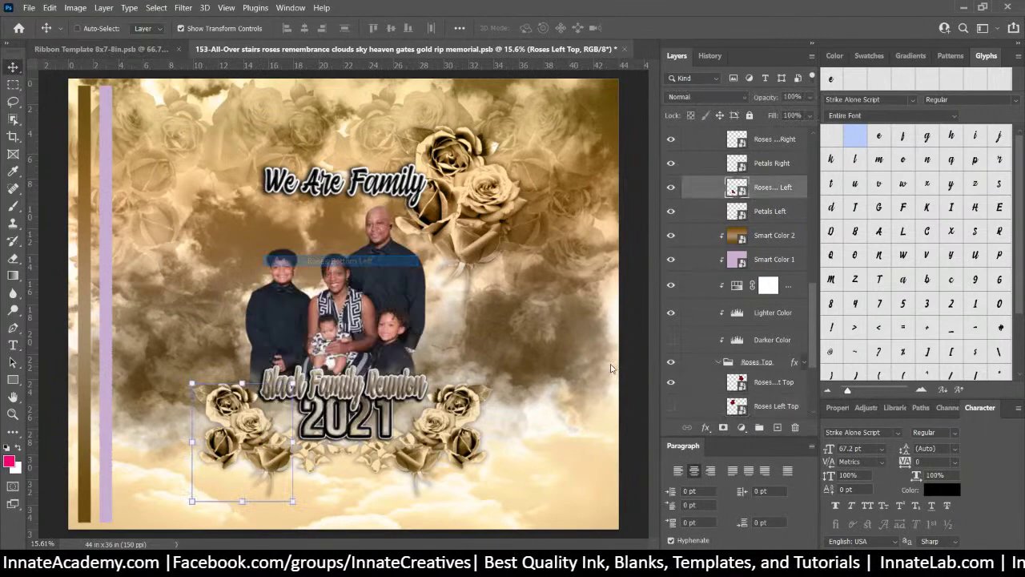
left_click(671, 186)
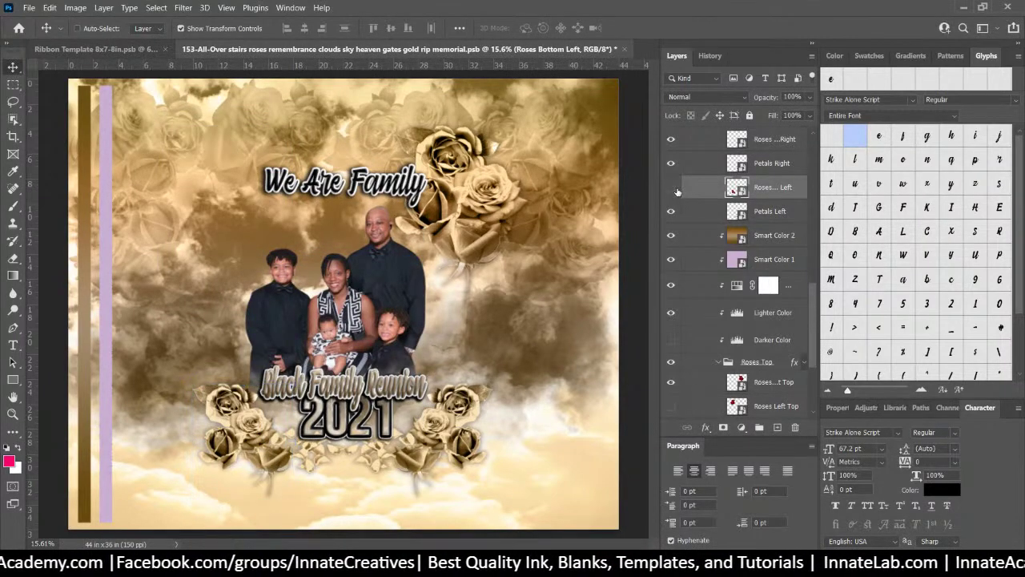
Hide the Petals Left and Petals Right layers
right_click(325, 465)
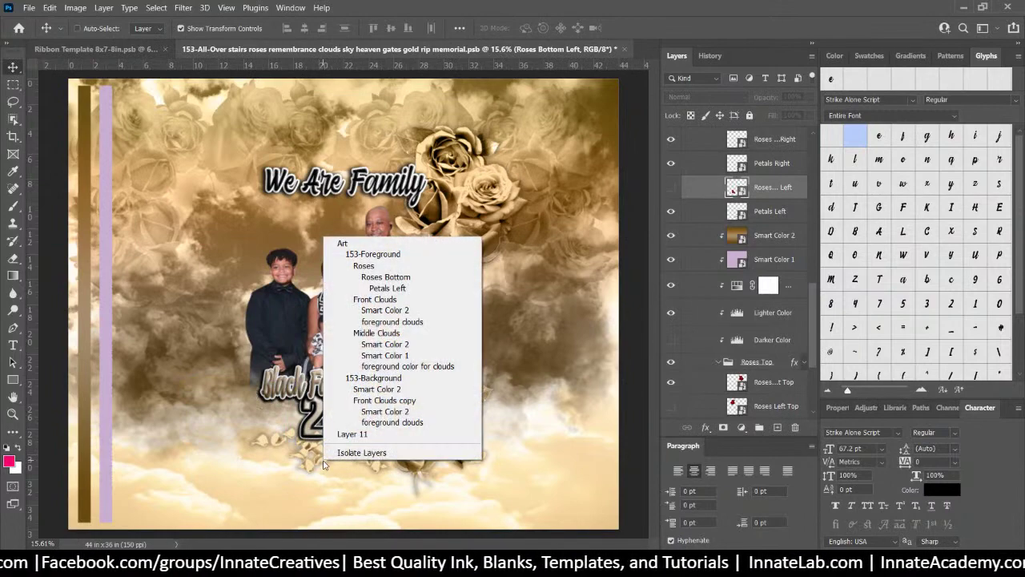
left_click(387, 288)
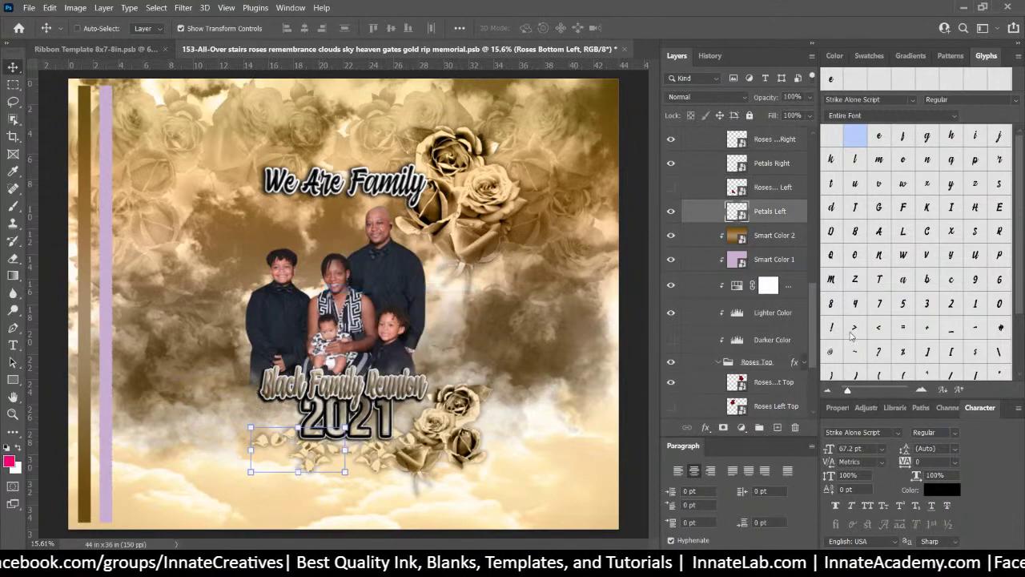
left_click(671, 212)
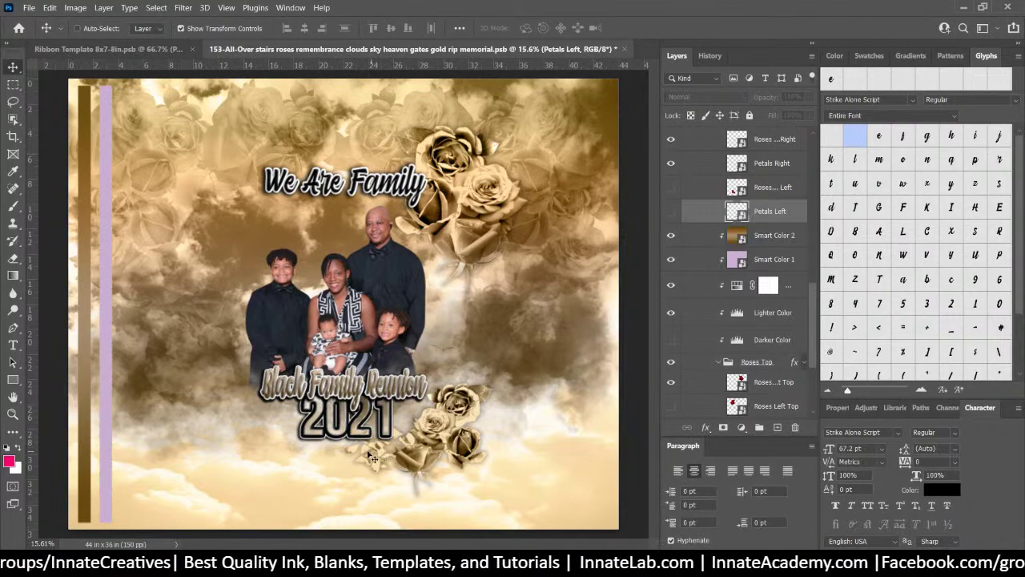
right_click(371, 457)
left_click(438, 281)
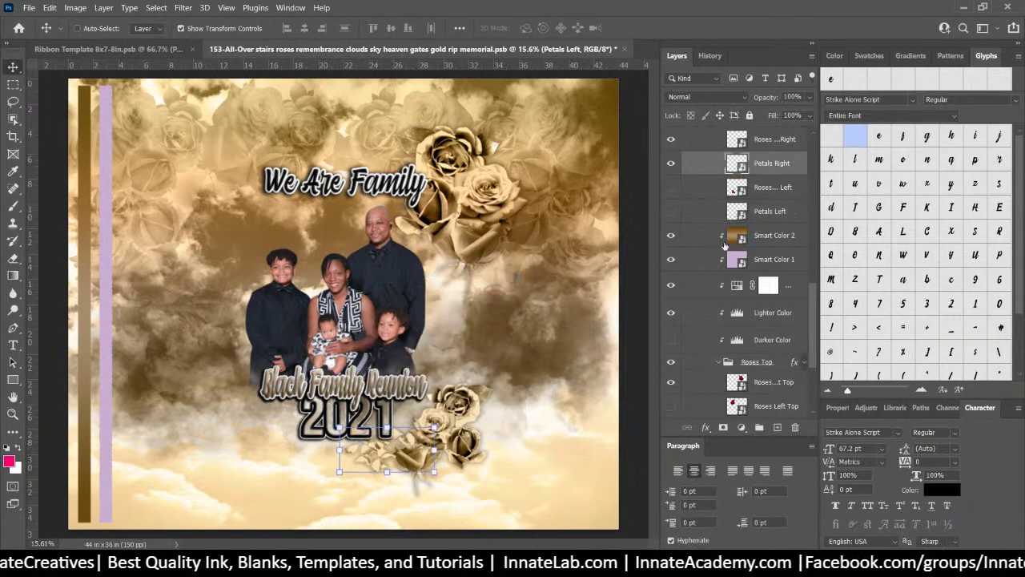
left_click(671, 163)
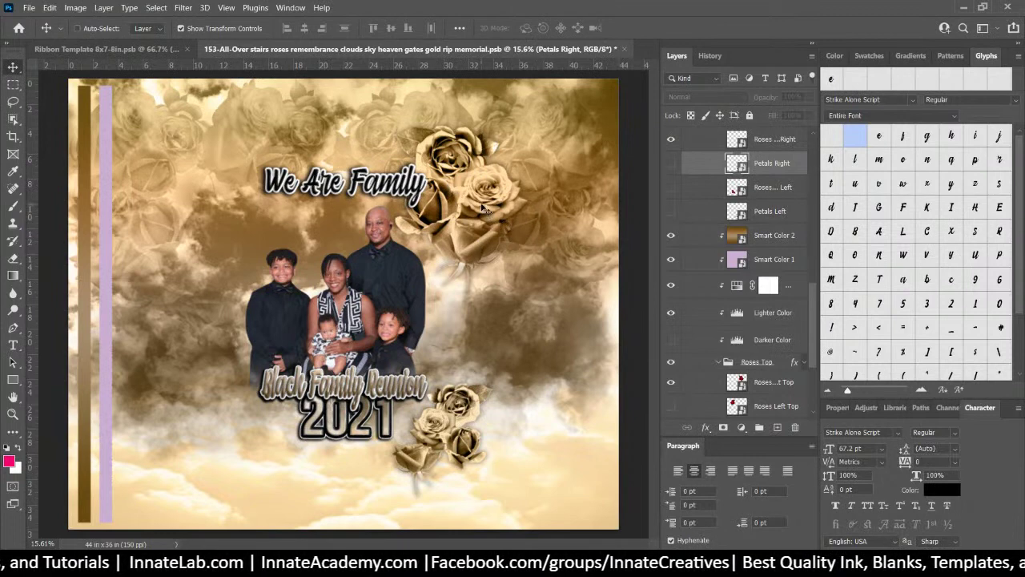
Select the Roses group and hide it entirely
right_click(482, 208)
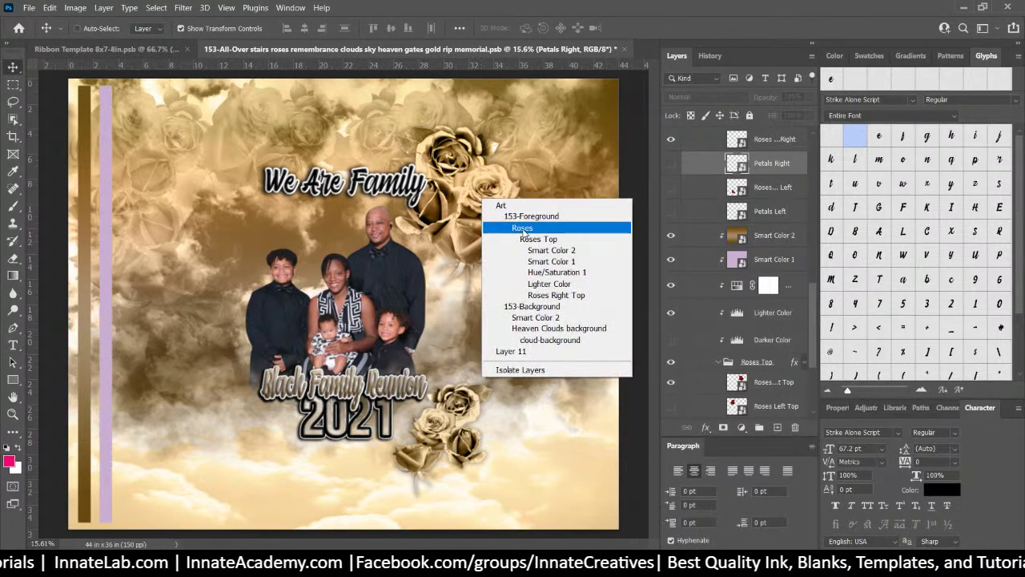
left_click(523, 229)
left_click(673, 135)
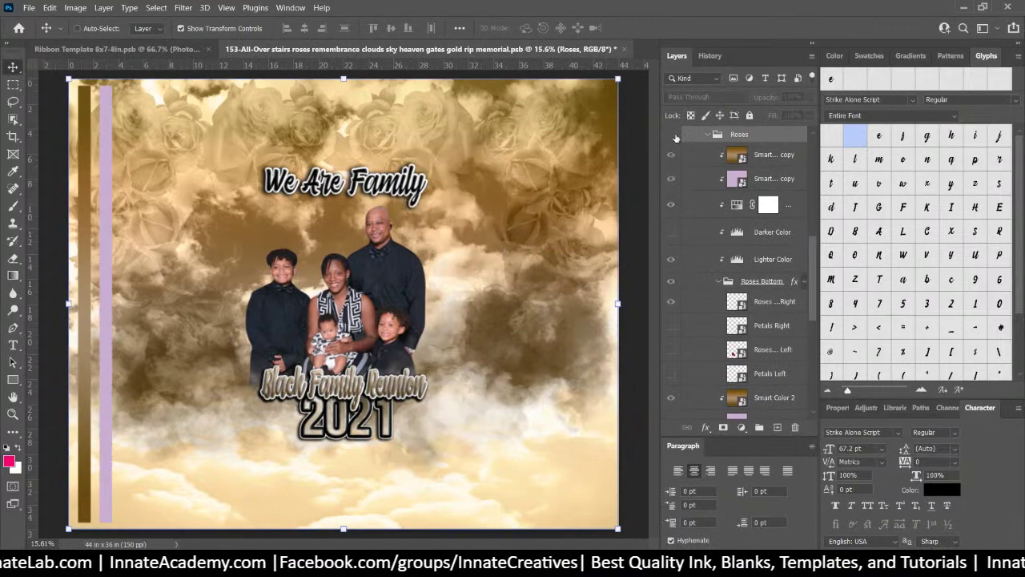
Make the Roses group visible, quick-export it as Roses.png, and go to Ribbon Template 8x7-8in.psd
left_click(672, 135)
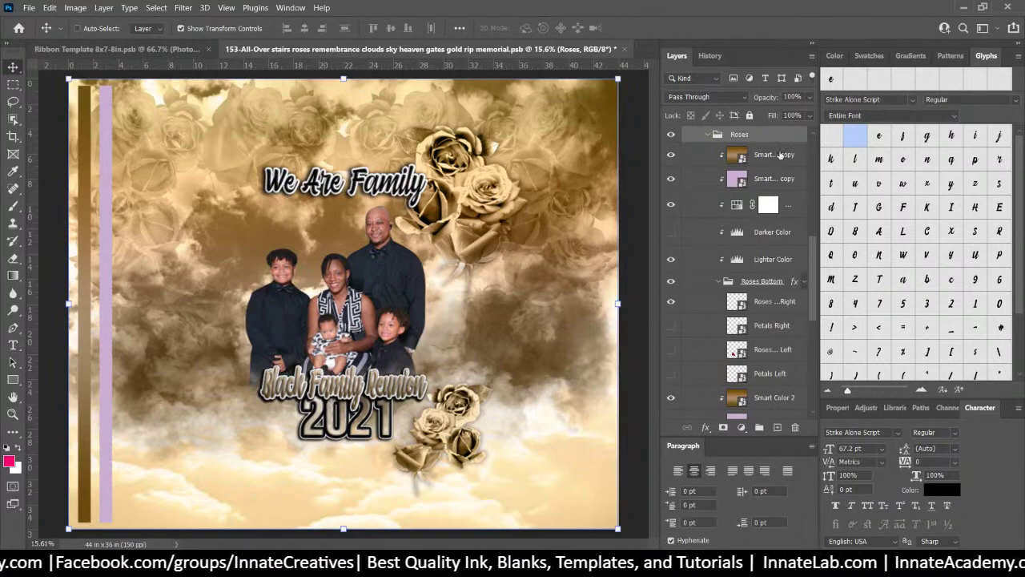
right_click(750, 138)
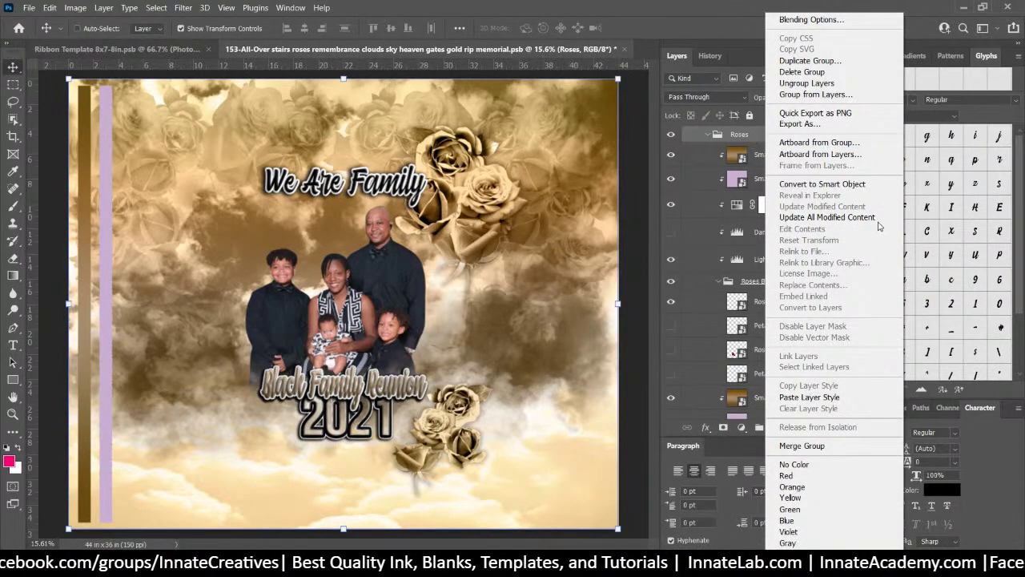
left_click(564, 192)
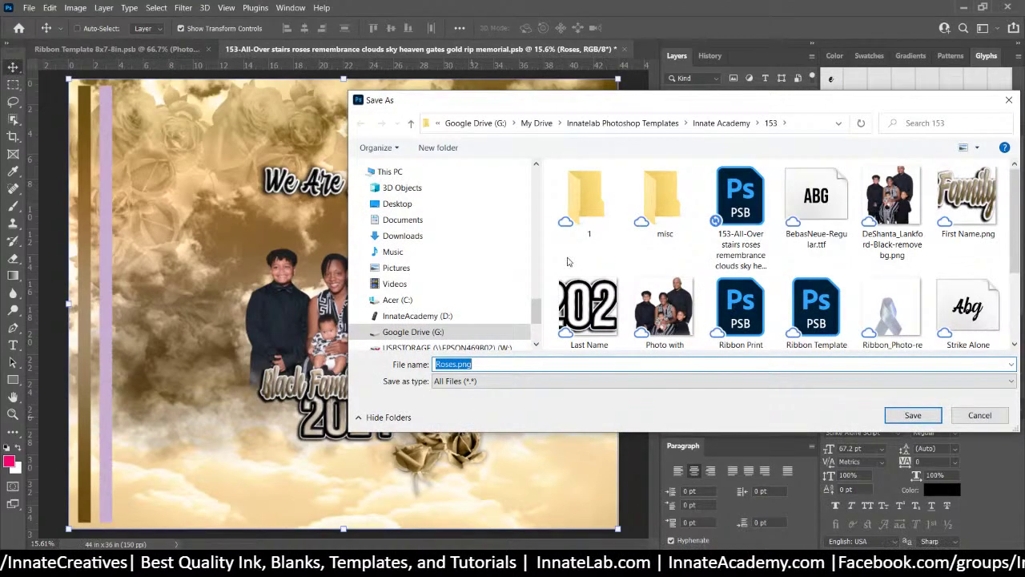
left_click(927, 414)
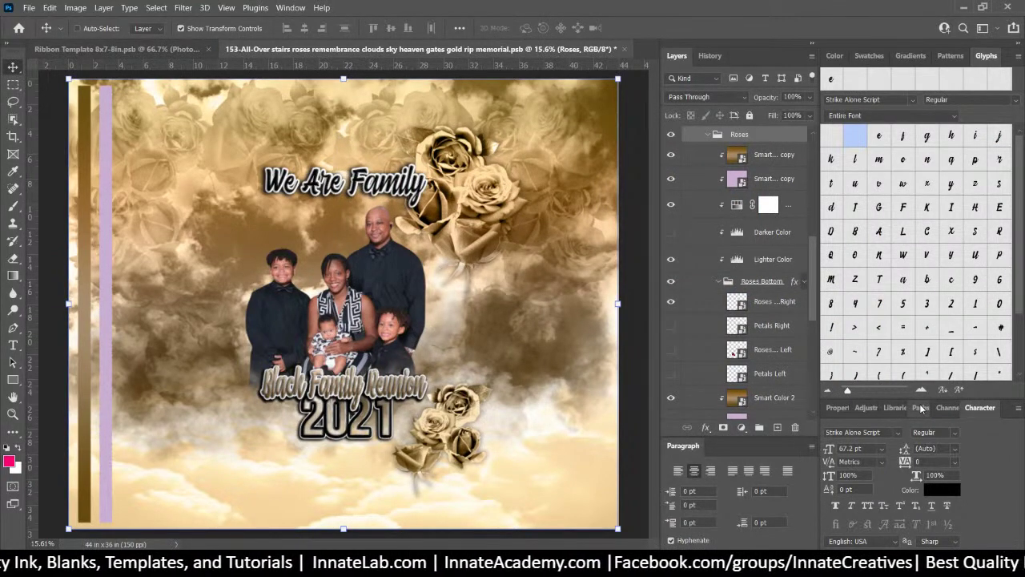
left_click(68, 50)
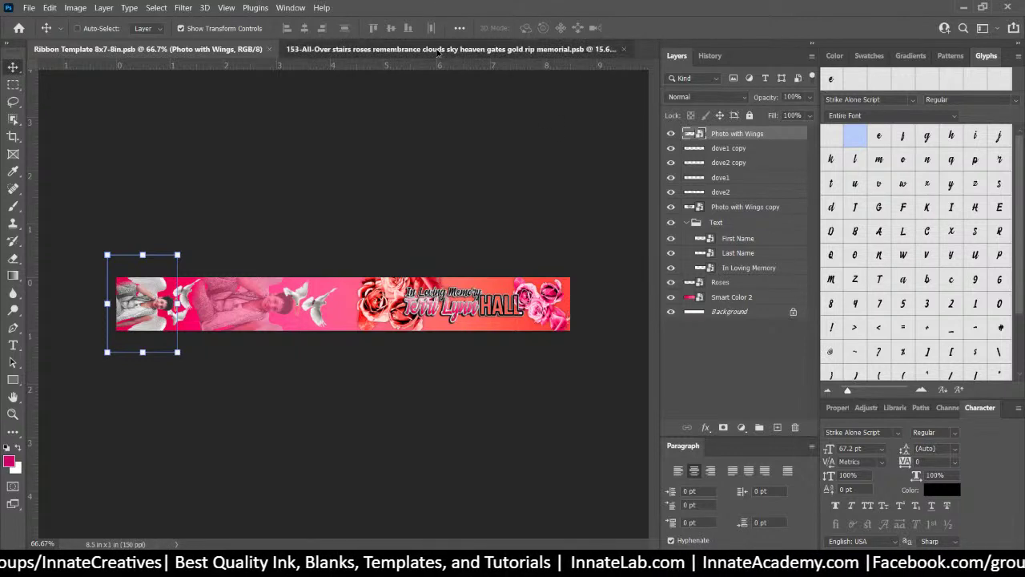
In the 153 document, quick-export the Smart Color 2 layer as Smart Color 2.png, then return to Ribbon Template
left_click(288, 48)
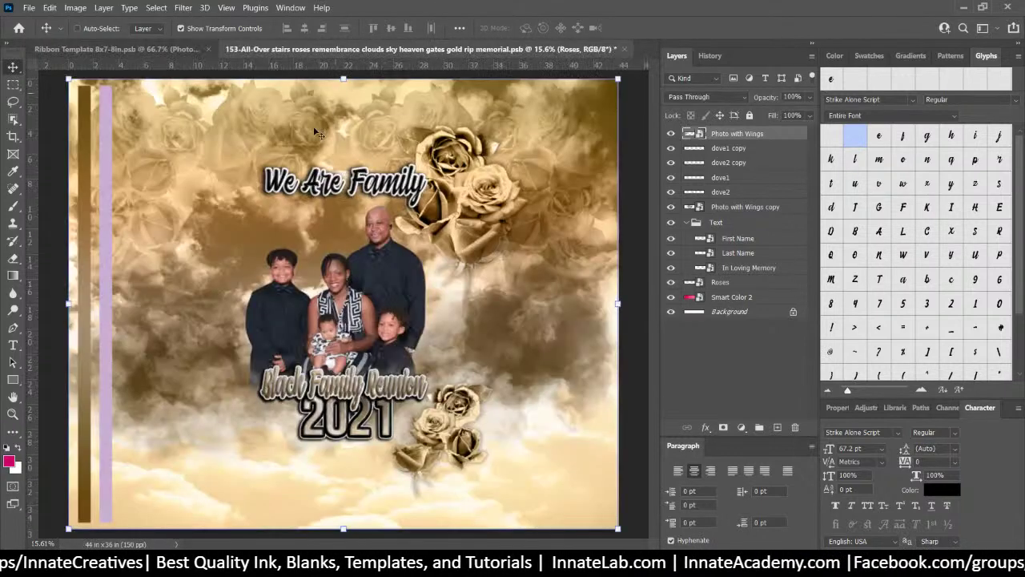
right_click(90, 132)
left_click(127, 139)
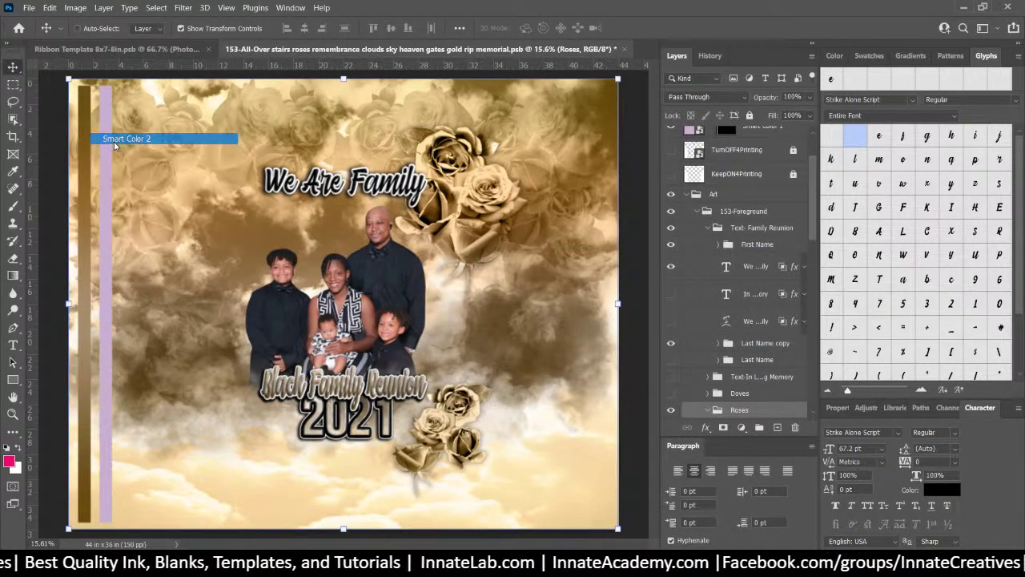
right_click(772, 141)
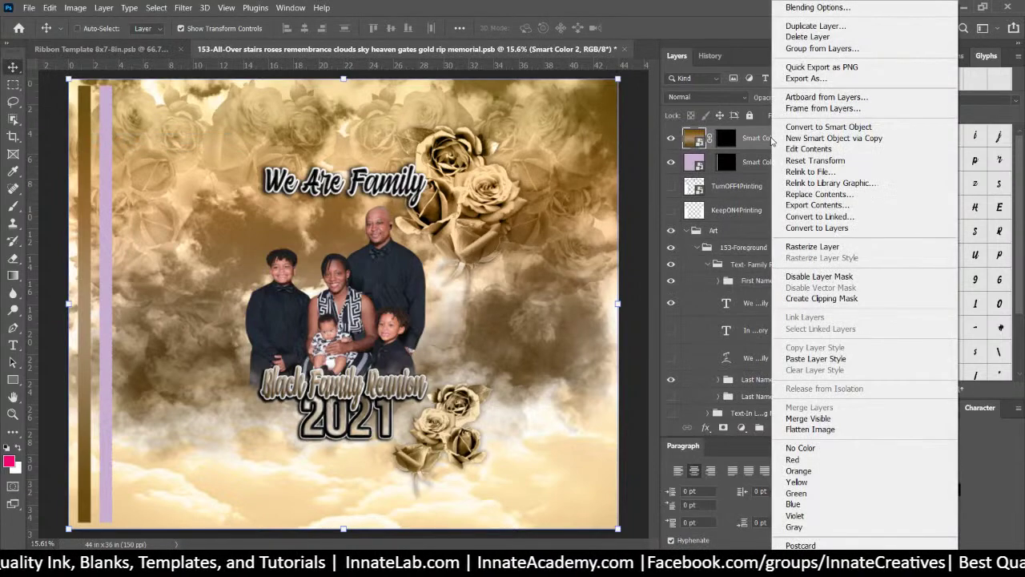
left_click(792, 67)
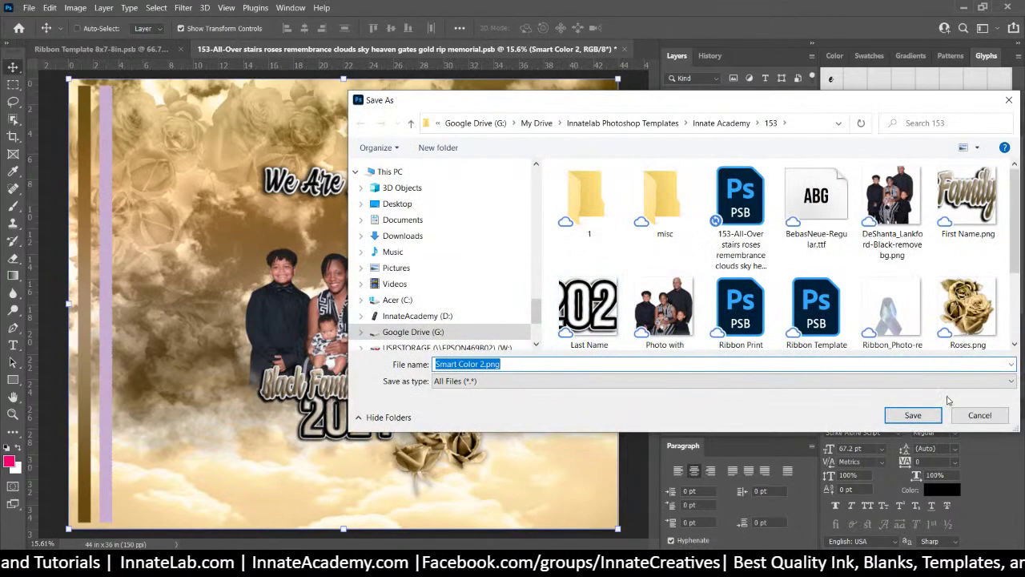
left_click(928, 417)
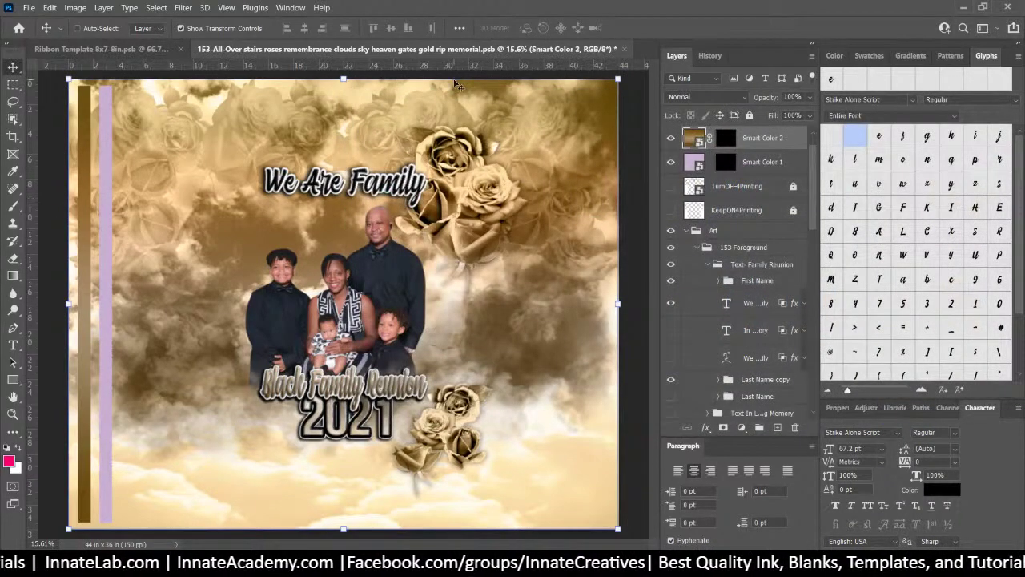
left_click(116, 49)
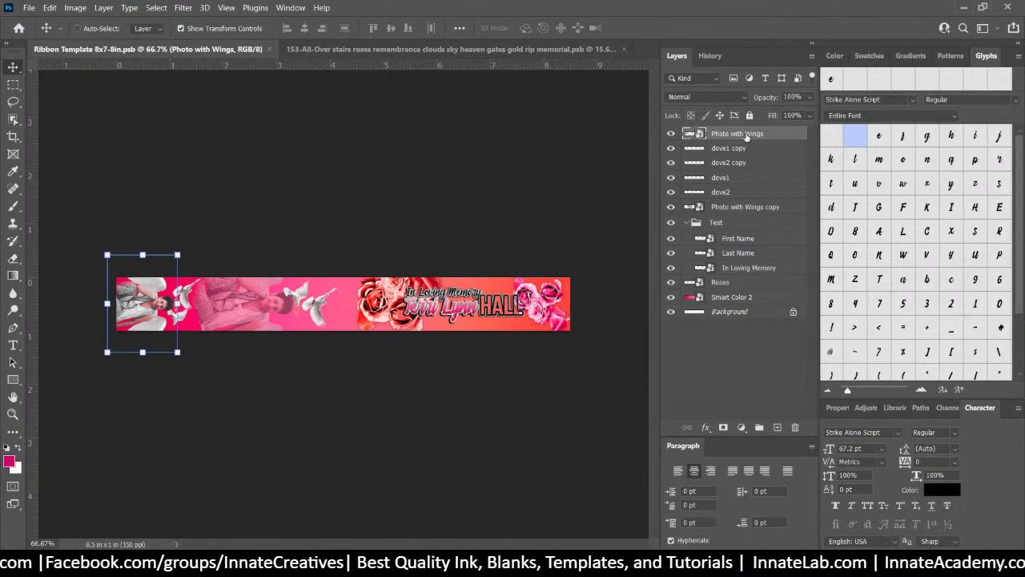
Save the ribbon template as Ribbon Template 8x7-8in-2.psb, accepting the format options
left_click(29, 7)
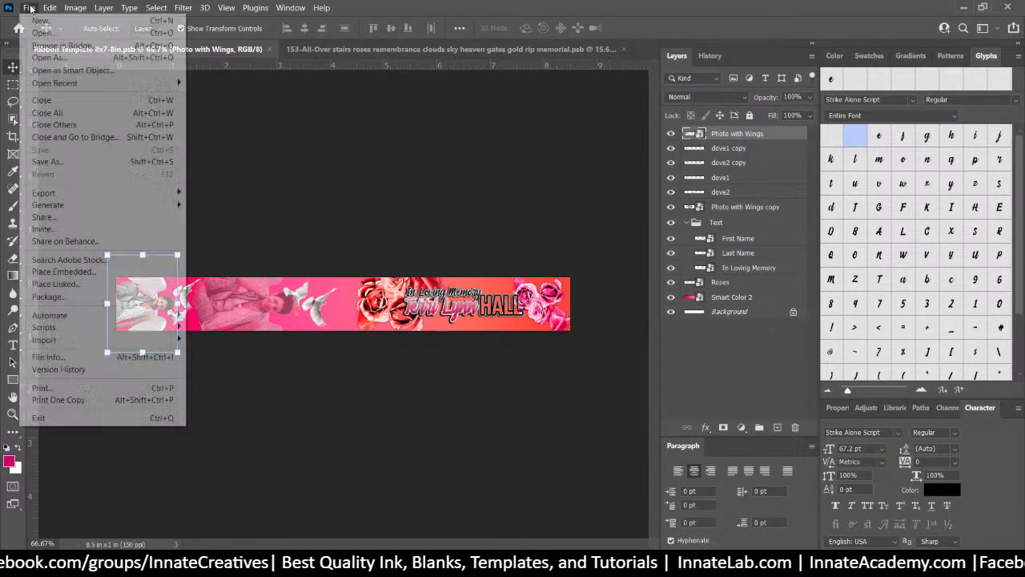
left_click(48, 160)
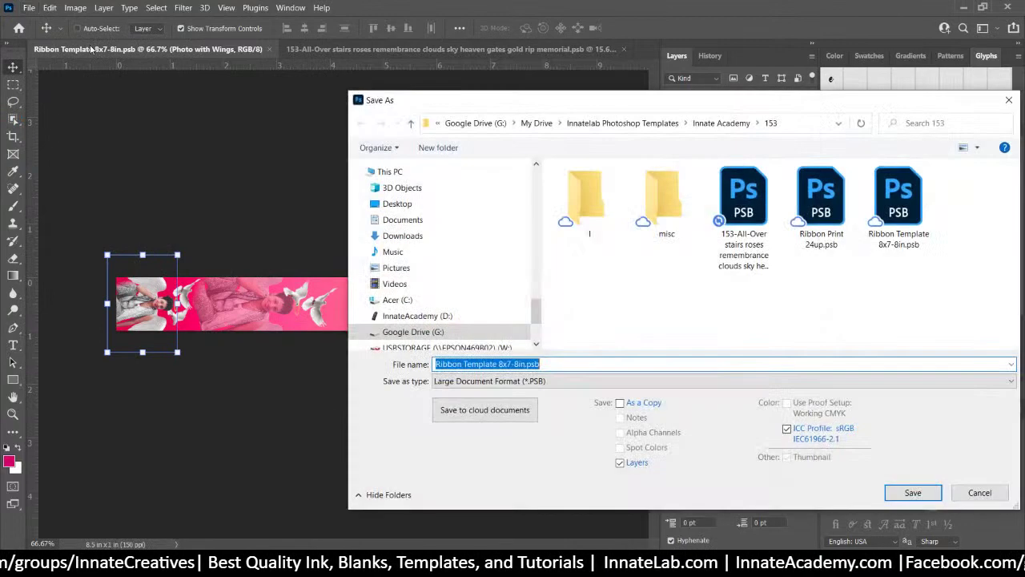
left_click(522, 364)
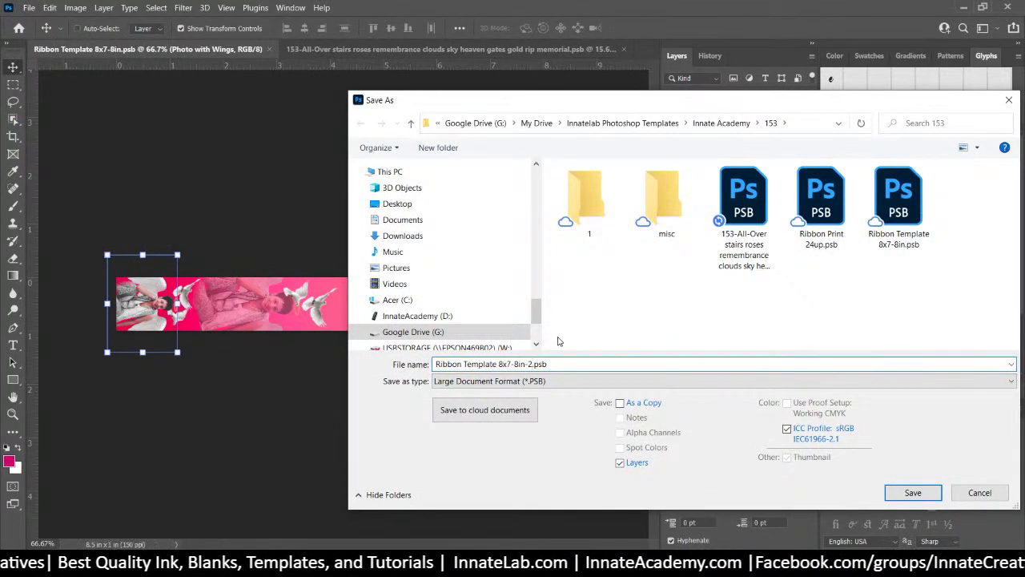
left_click(911, 491)
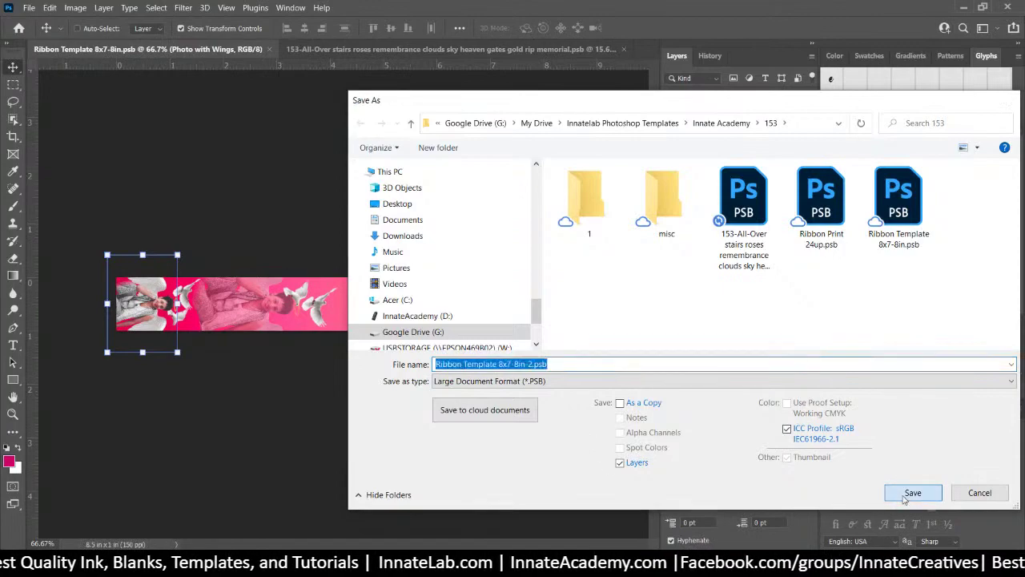
left_click(660, 152)
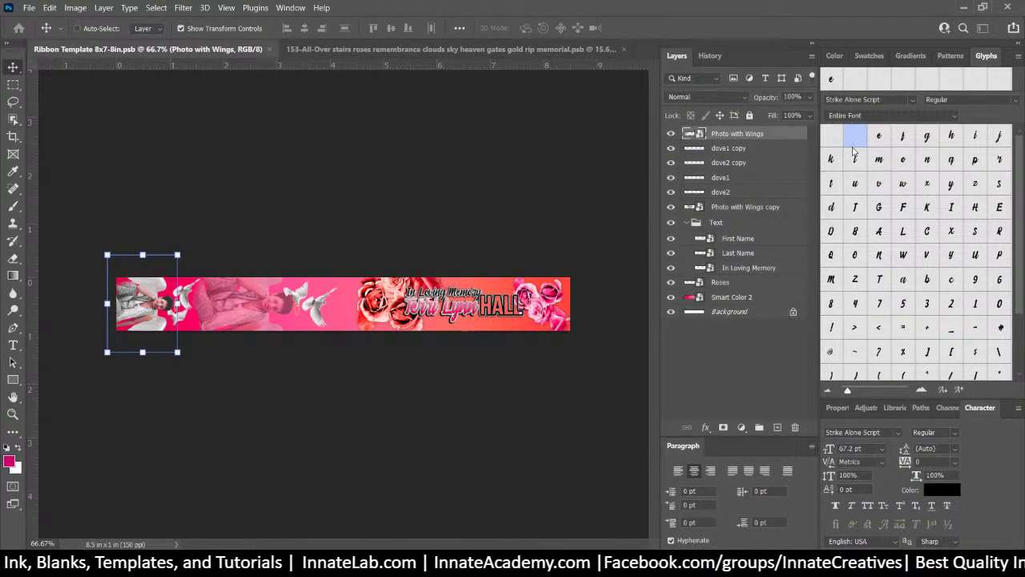
double_click(697, 134)
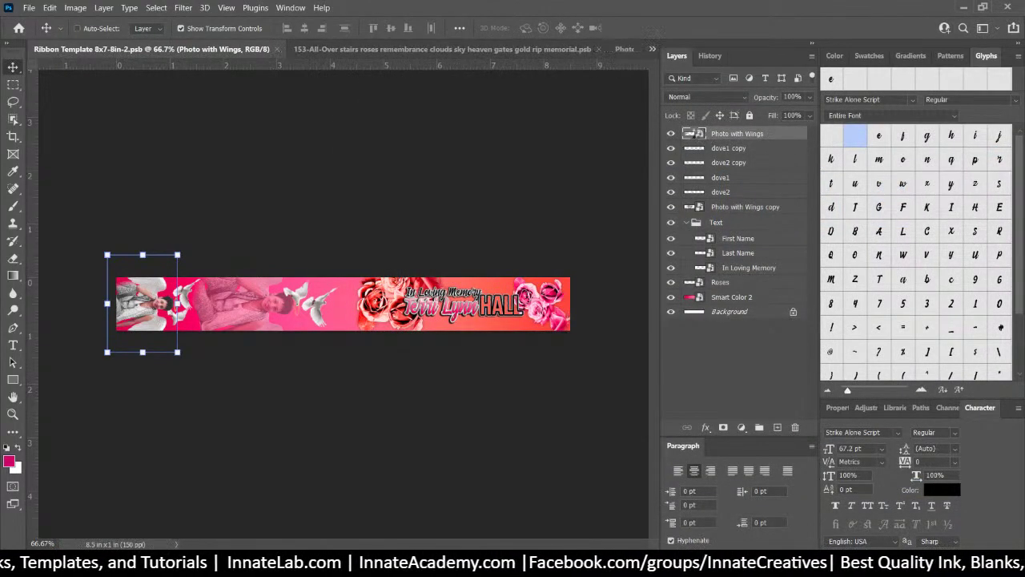
Move the spare family photo into misc and drag Photo with Wings.png onto the smart object canvas
key("alt+Tab")
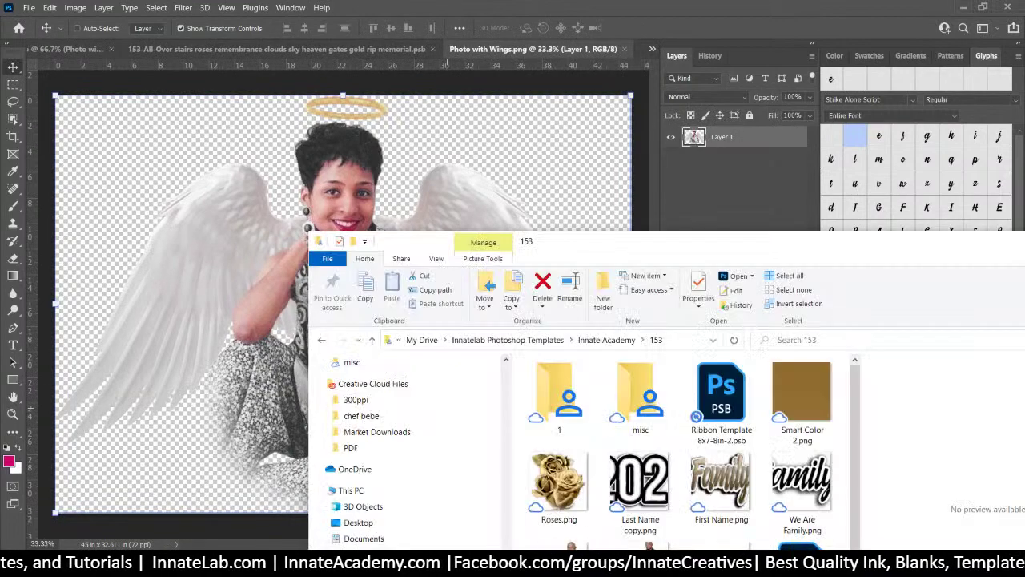
scroll(689, 475, "down", 1)
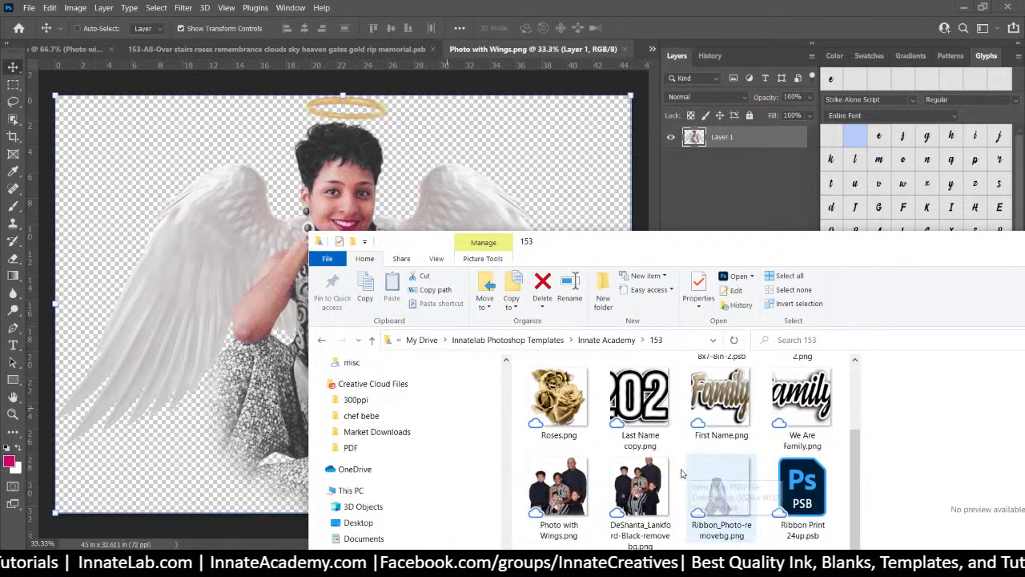
left_click(645, 496)
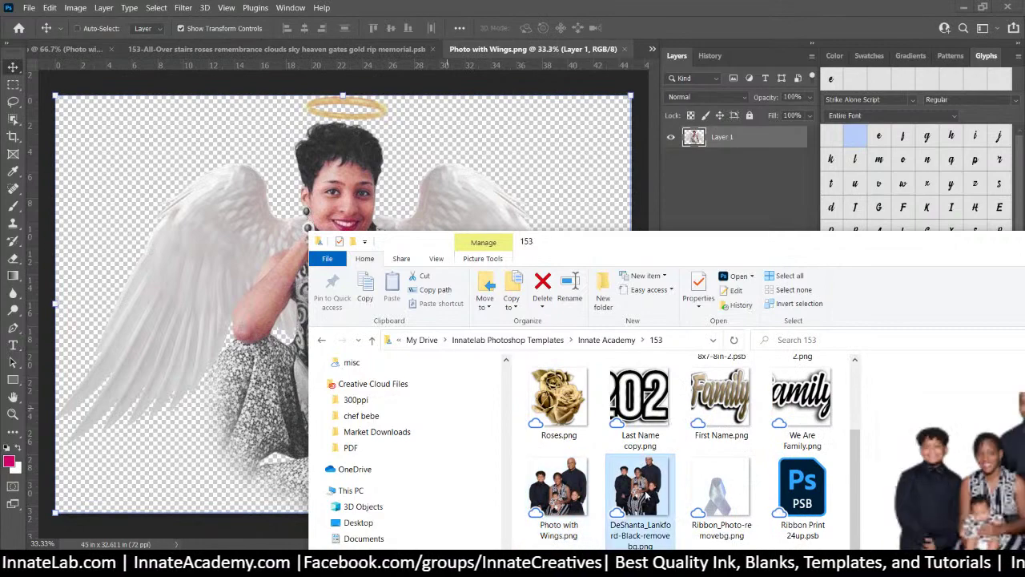
scroll(646, 497, "up", 1)
scroll(646, 497, "down", 1)
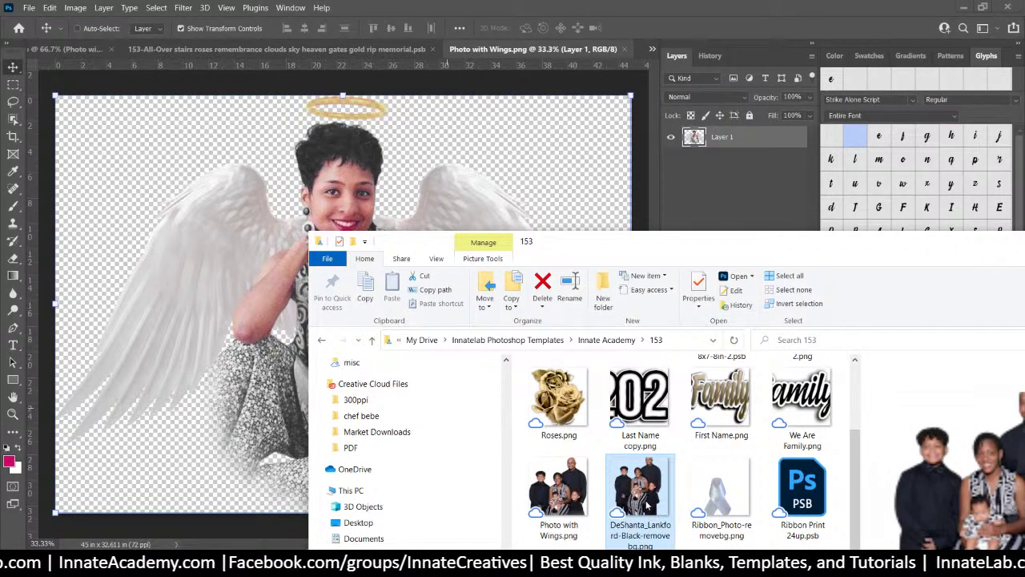
left_click_drag(646, 497, 642, 419)
scroll(646, 481, "down", 1)
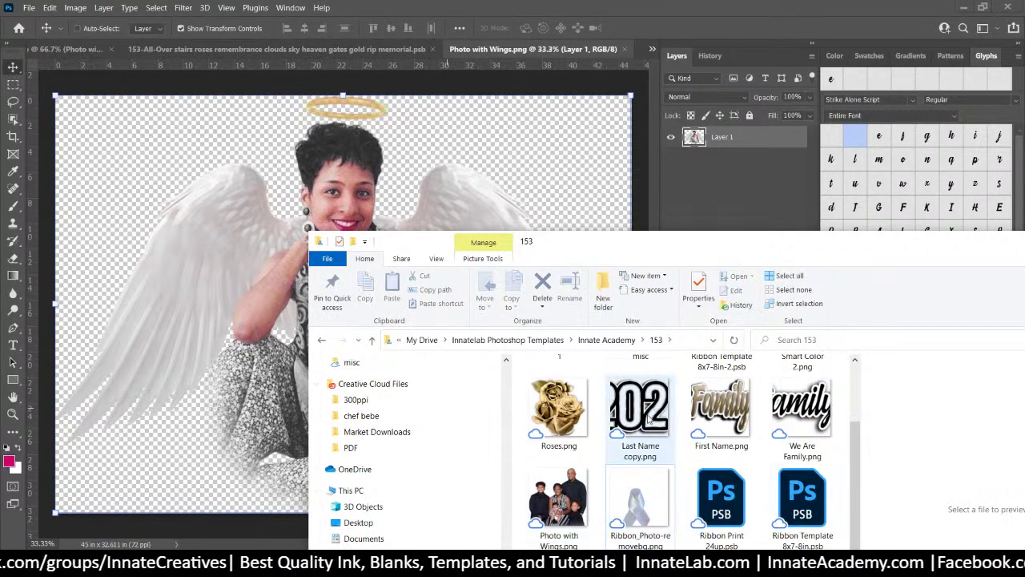
left_click_drag(582, 490, 201, 336)
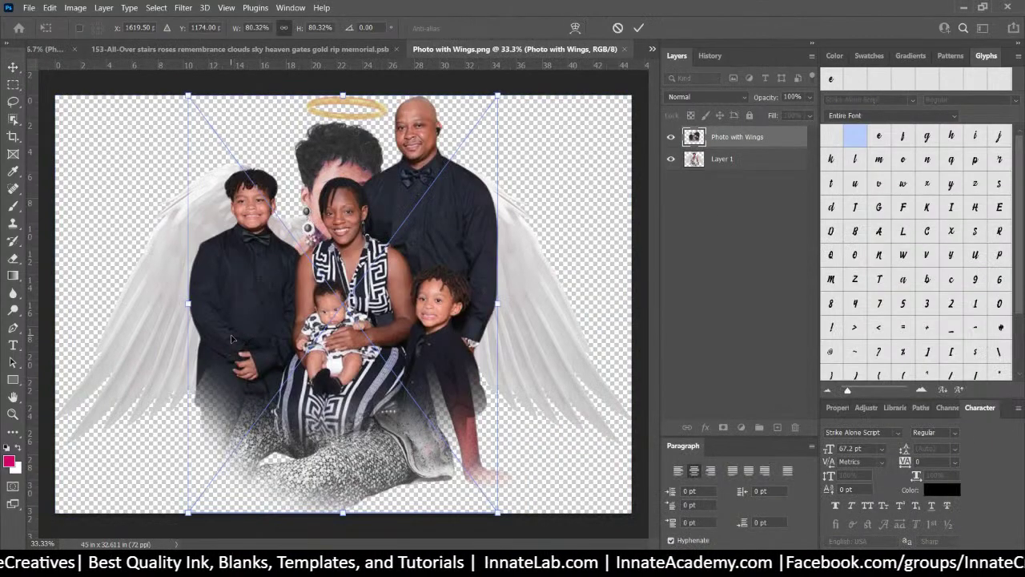
Commit the placed family photo and delete the old angel photo layer
key("Return")
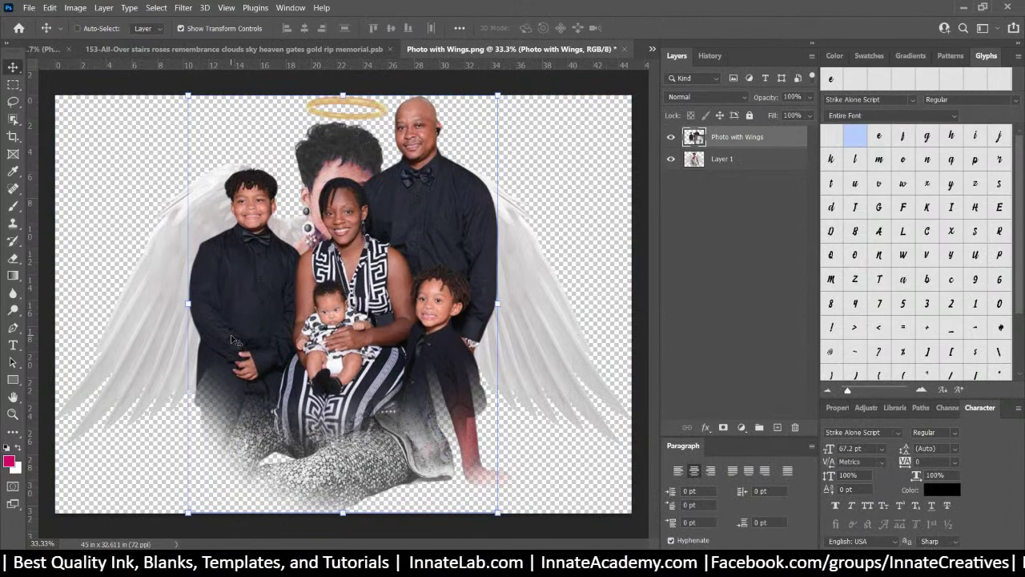
left_click(725, 159)
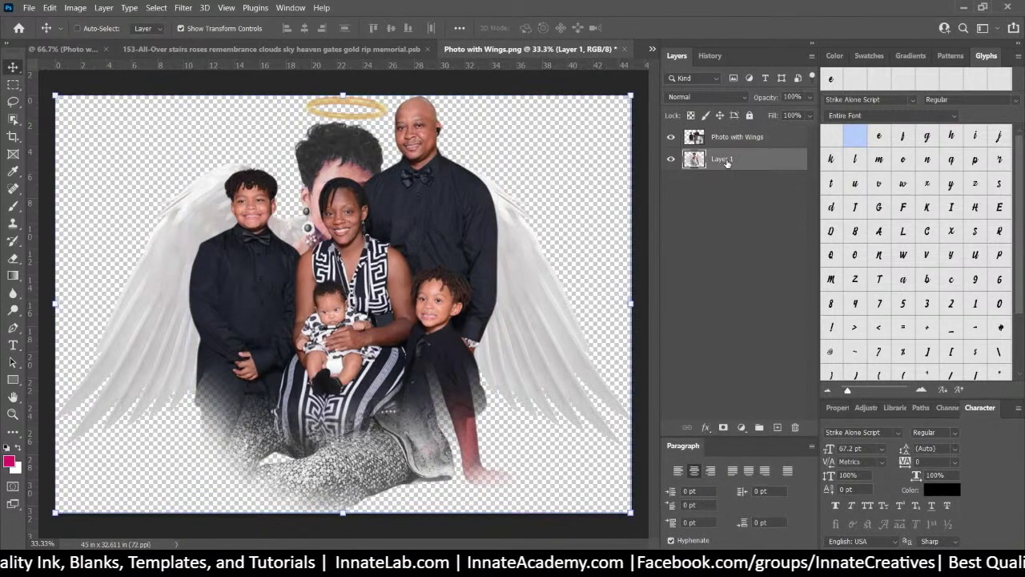
key("Delete")
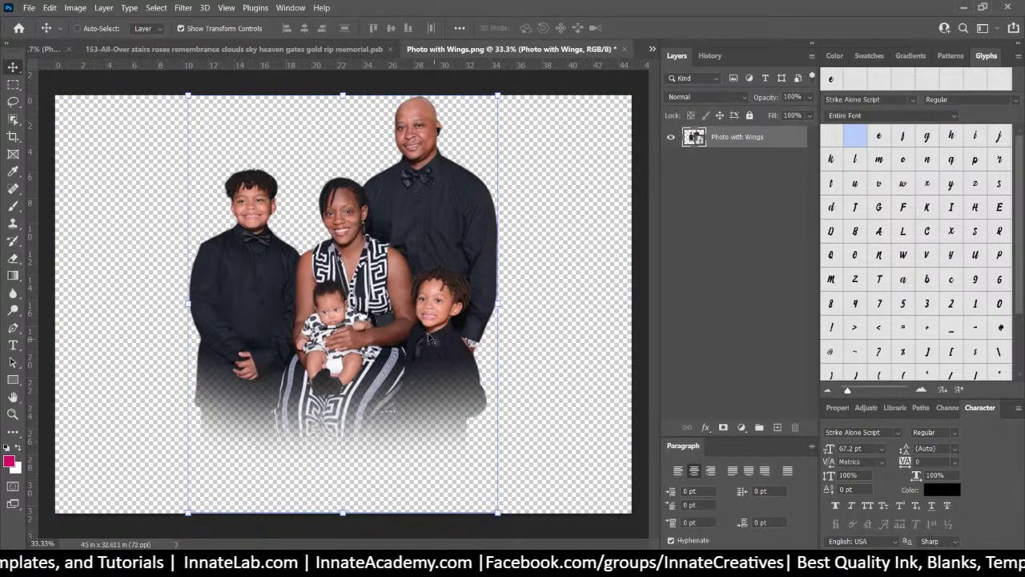
Enlarge and centre the family photo, then save and close the smart object
left_click_drag(484, 513, 498, 520)
key("ctrl+z")
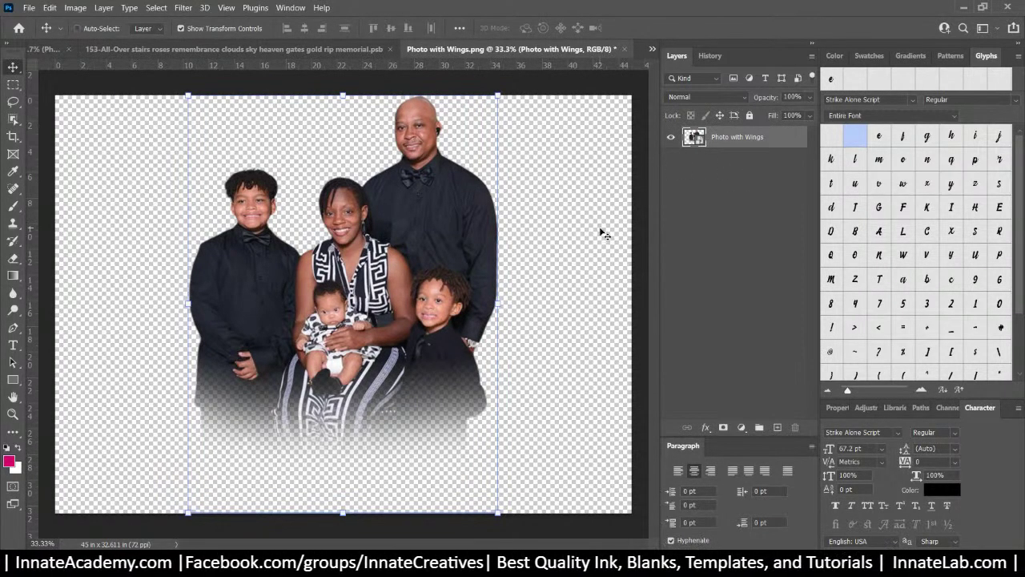
left_click_drag(497, 513, 551, 570)
left_click_drag(495, 383, 471, 378)
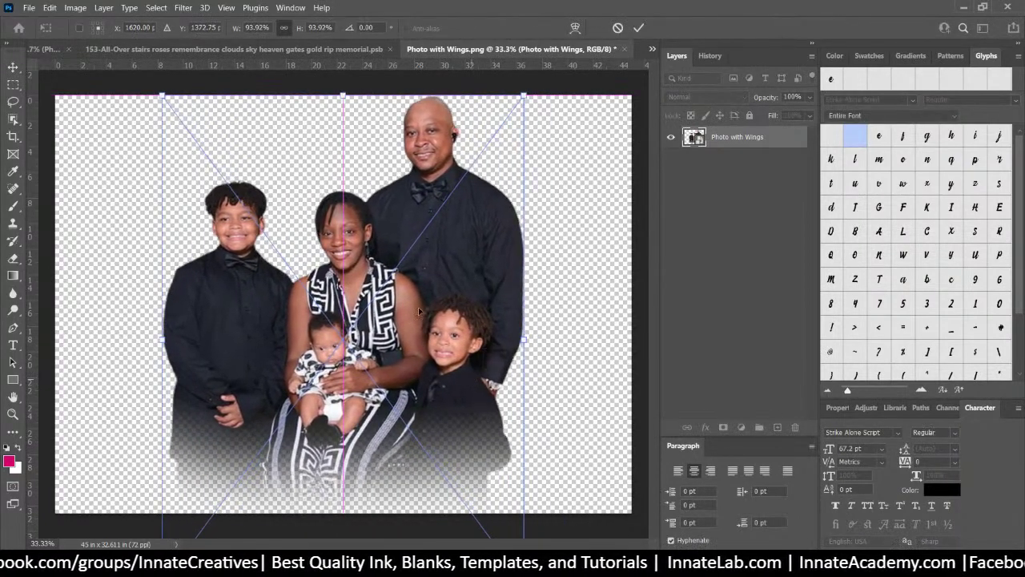
key("Return")
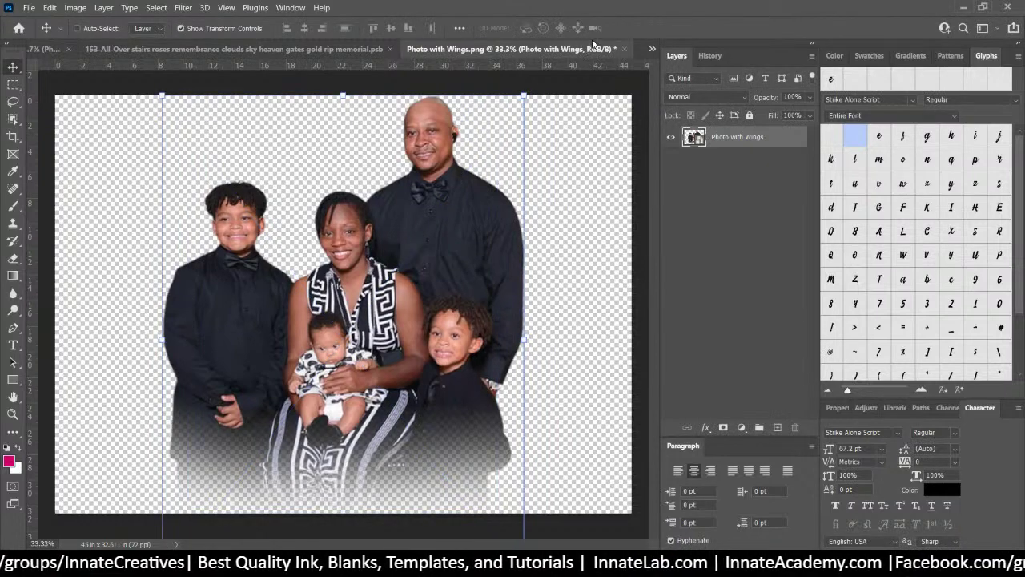
left_click(623, 50)
left_click(469, 218)
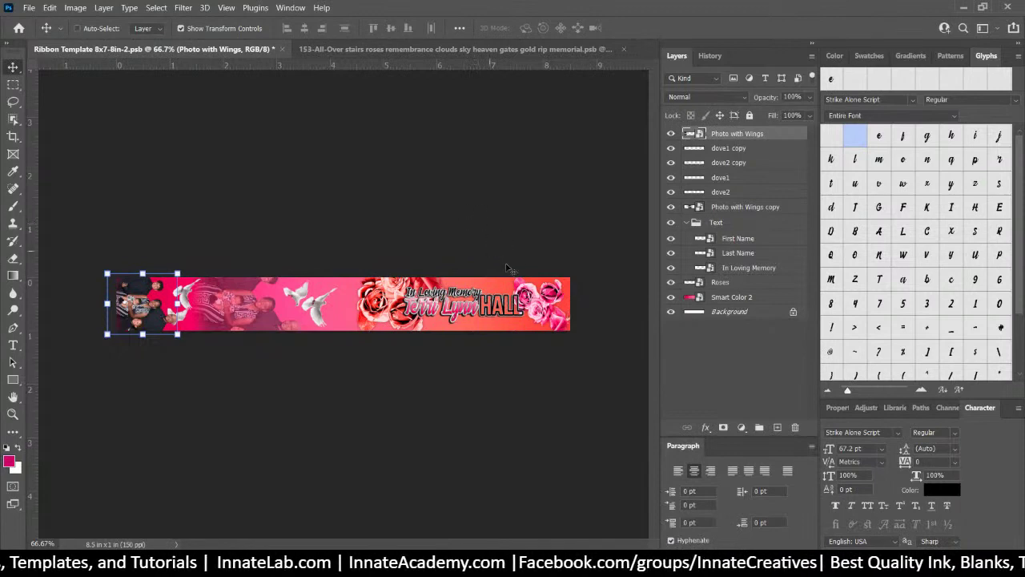
Shrink the faded Photo with Wings copy and move it up onto the ribbon
right_click(248, 300)
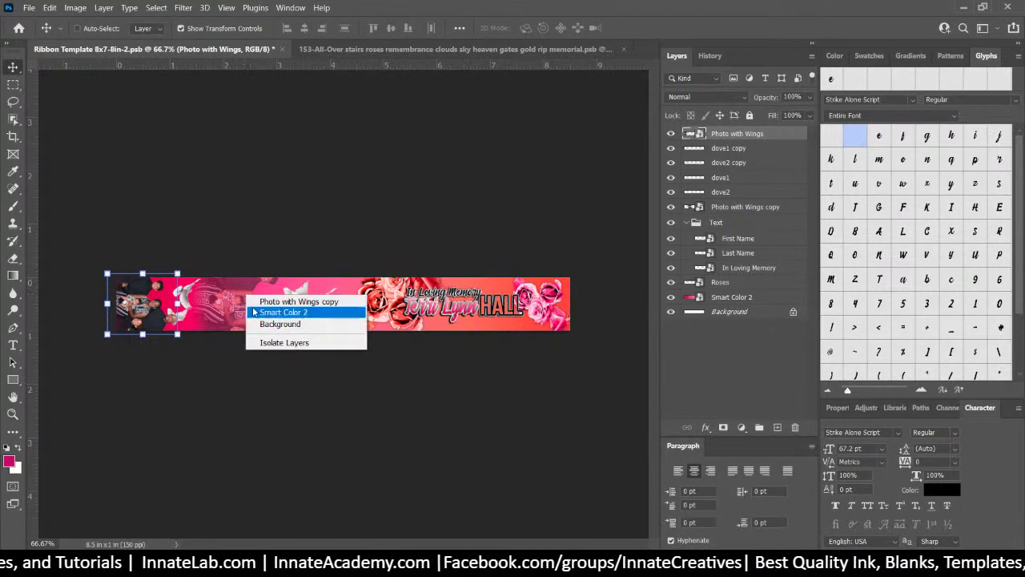
left_click(264, 301)
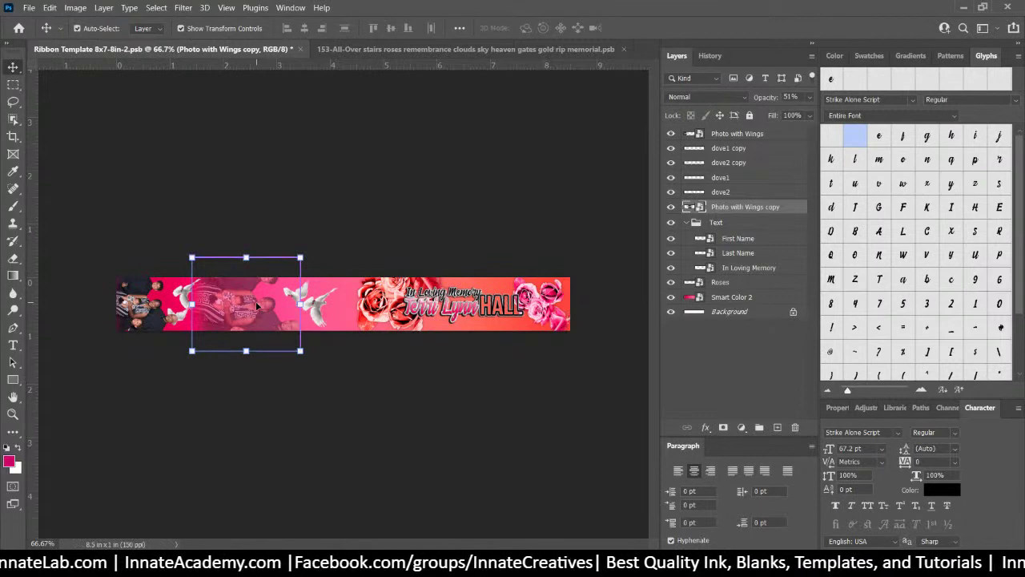
key("ctrl+t")
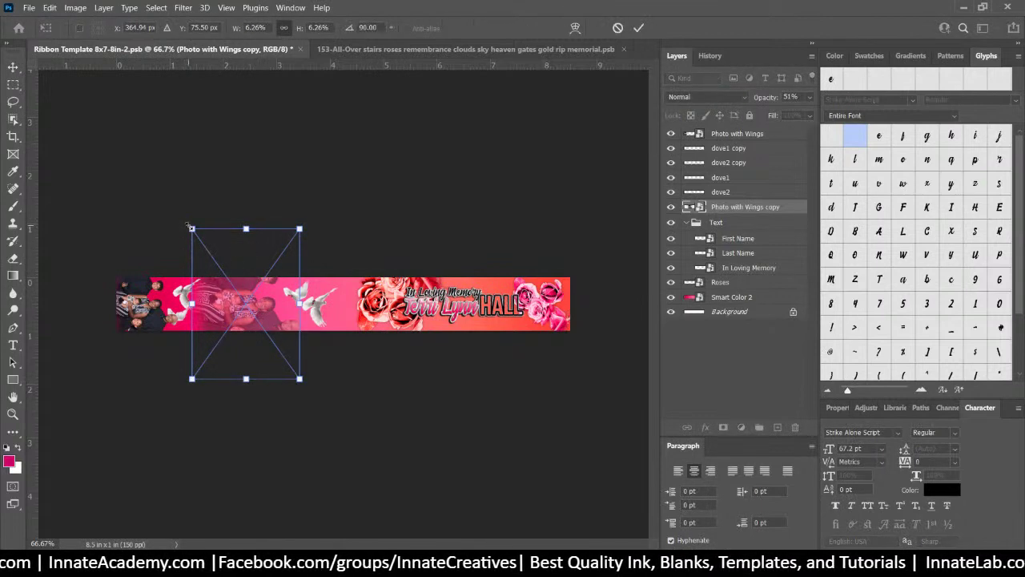
left_click_drag(187, 225, 198, 274)
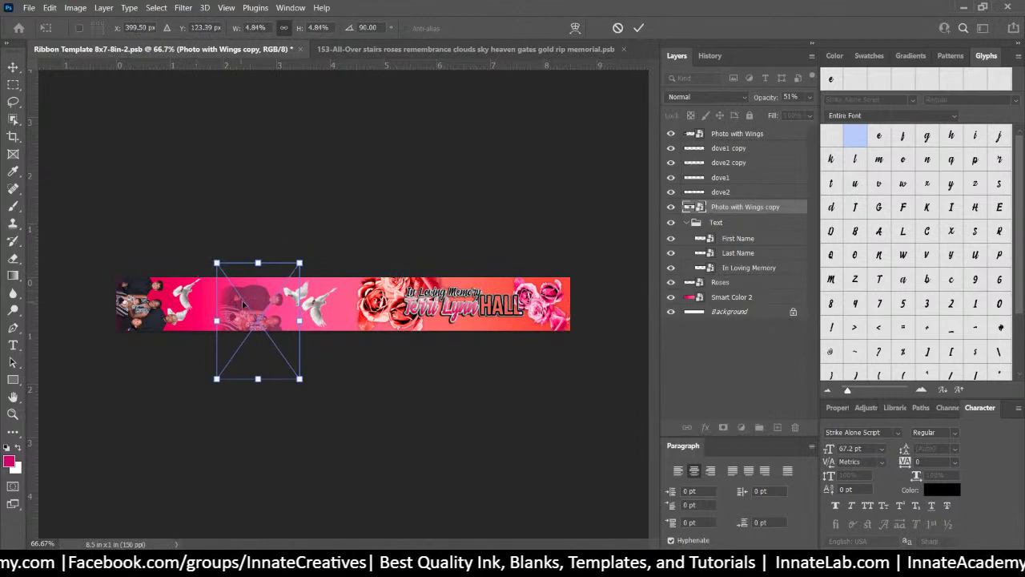
left_click_drag(242, 303, 252, 282)
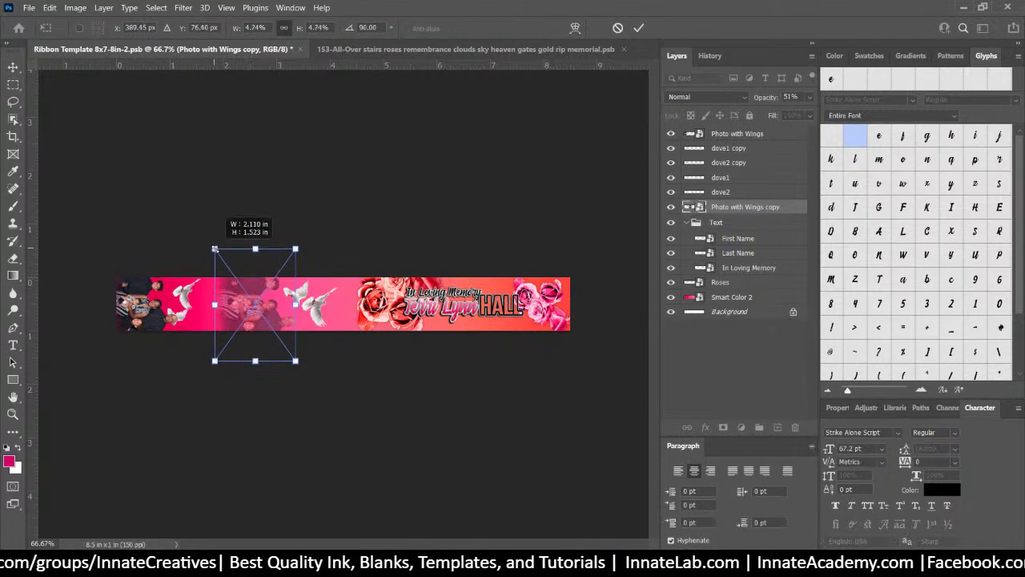
left_click_drag(212, 245, 215, 249)
left_click_drag(281, 323, 280, 318)
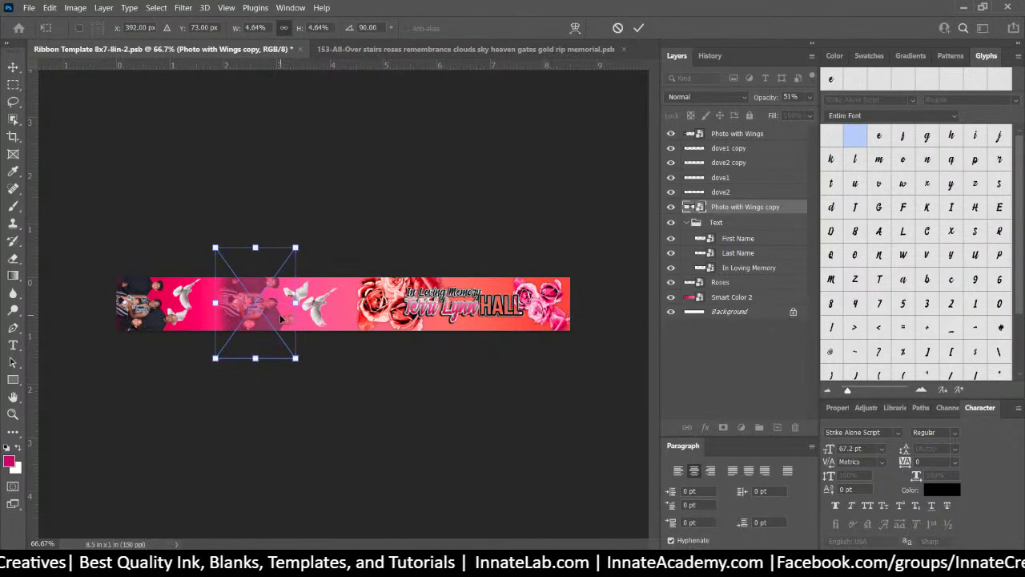
key("Return")
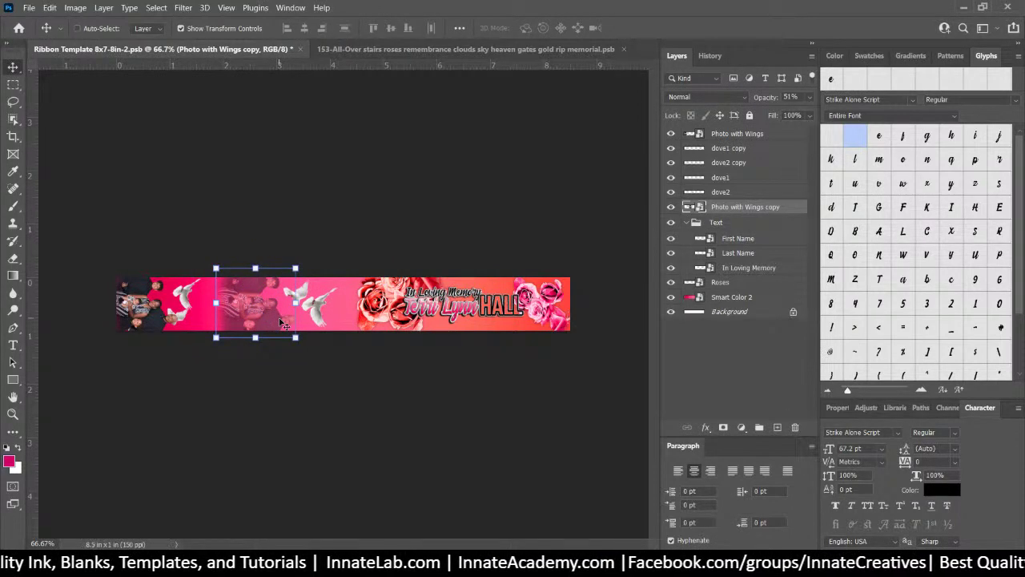
Hide all four dove layers on the ribbon
right_click(324, 313)
left_click(344, 313)
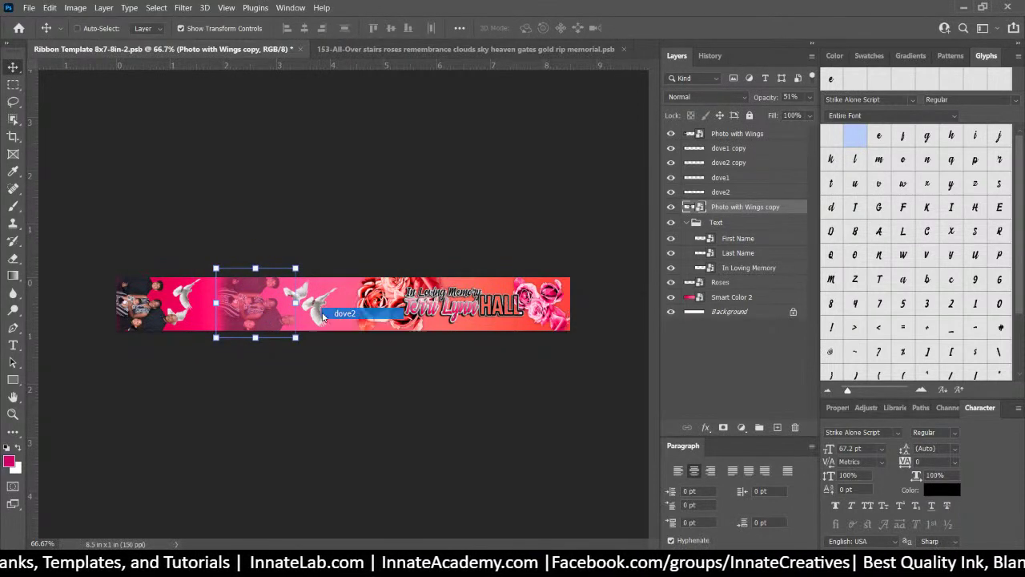
left_click_drag(673, 150, 675, 192)
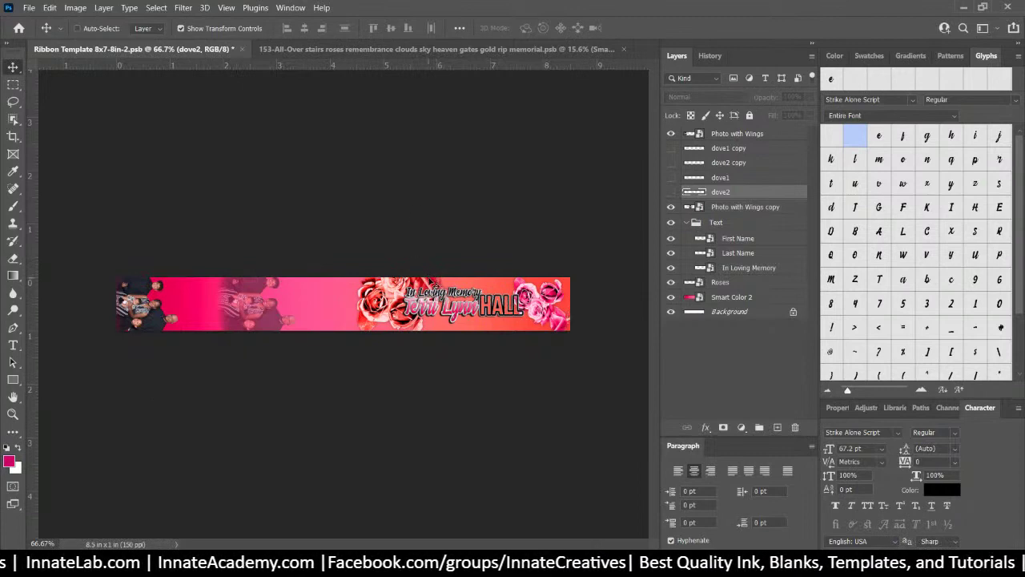
Select the Roses layer and open its smart object for editing
right_click(377, 307)
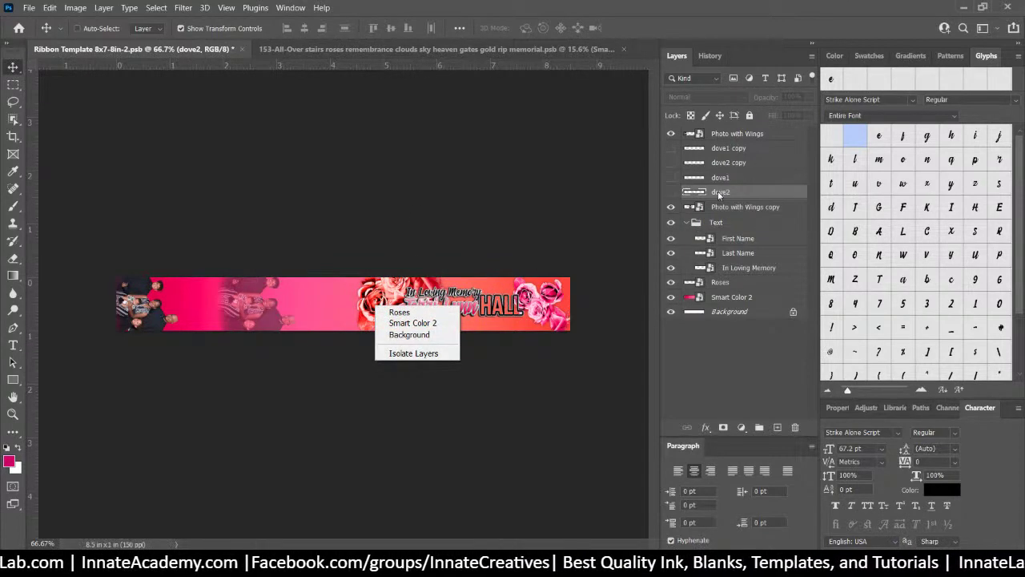
left_click(717, 212)
right_click(390, 314)
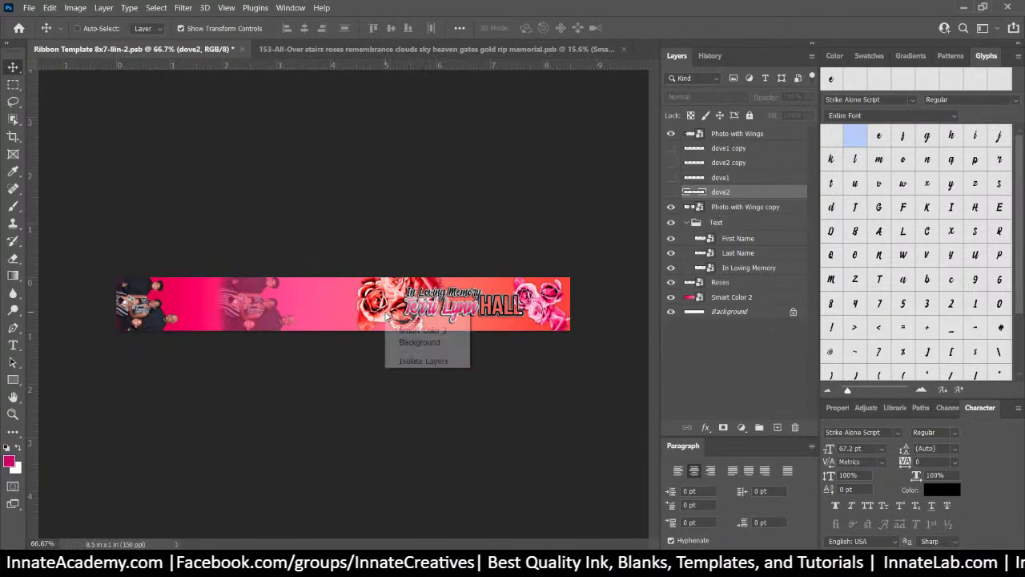
left_click(406, 321)
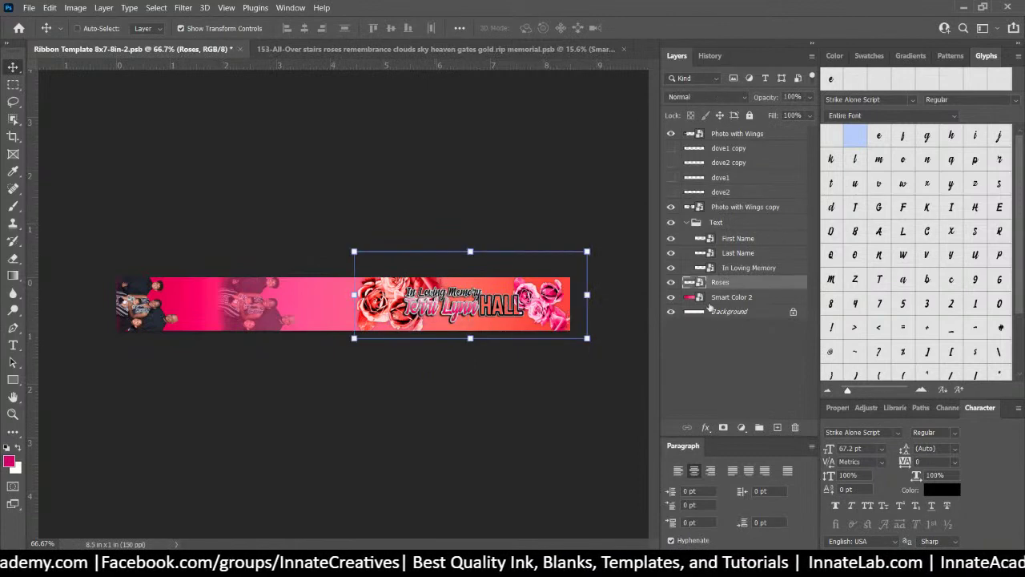
double_click(694, 285)
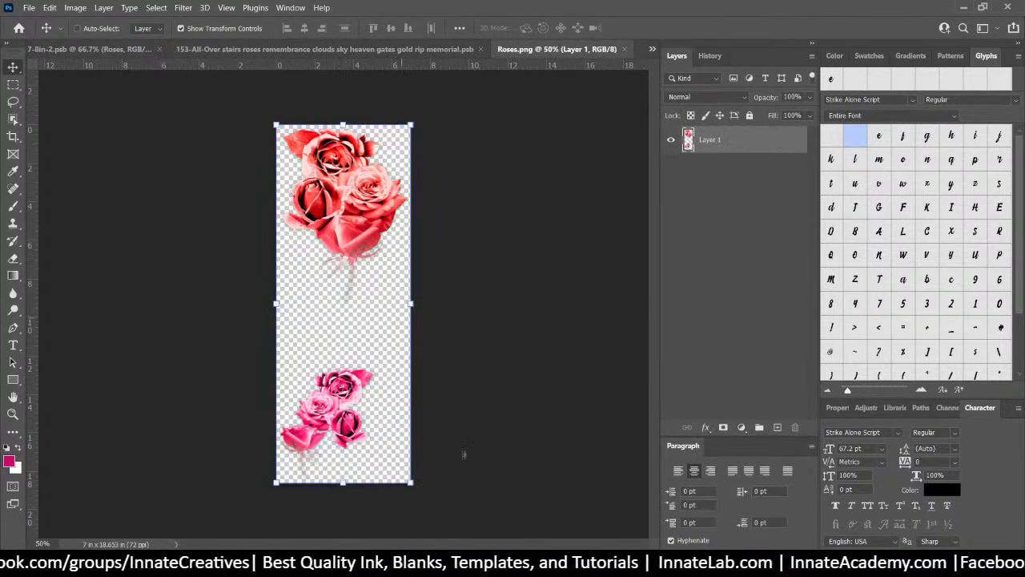
Swap the red roses layer for the gold Roses.png image and save the Roses artwork
key("alt+Tab")
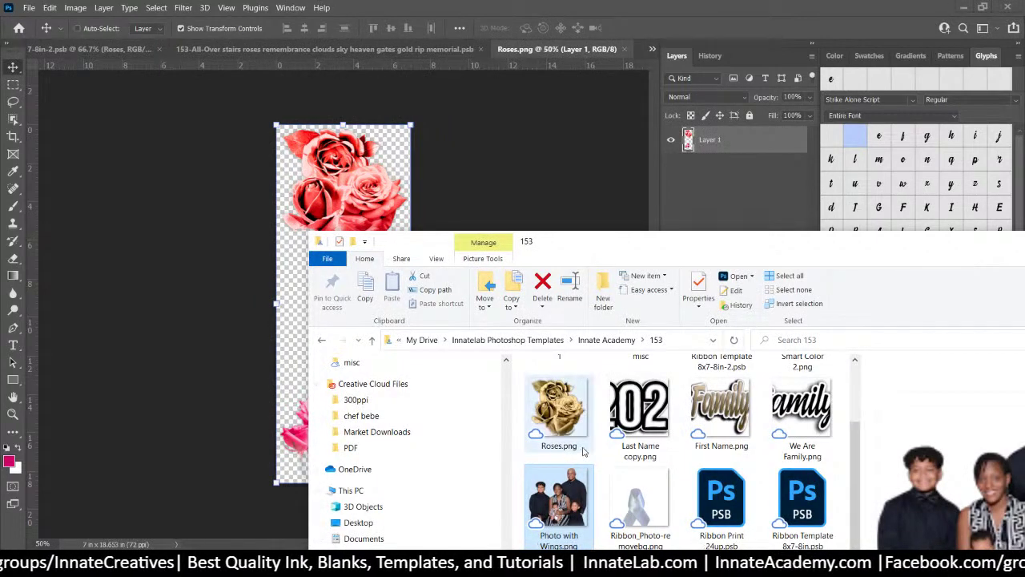
left_click(544, 410)
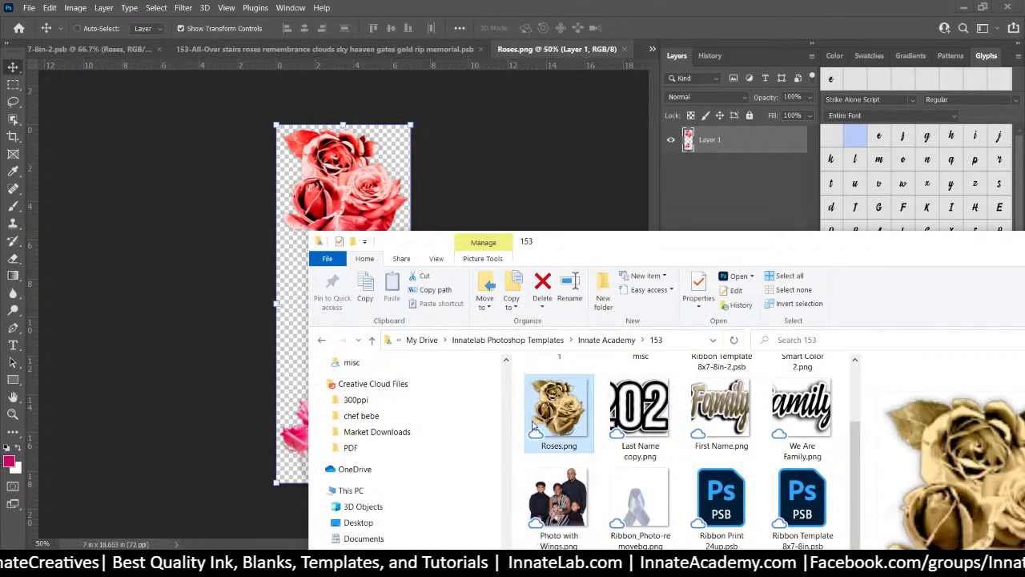
left_click_drag(551, 422, 338, 157)
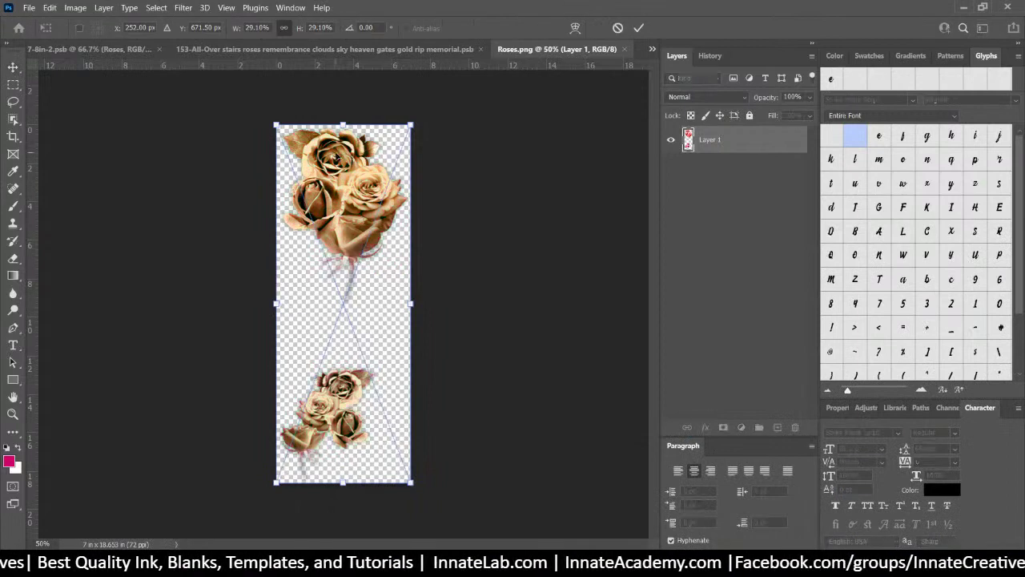
key("Return")
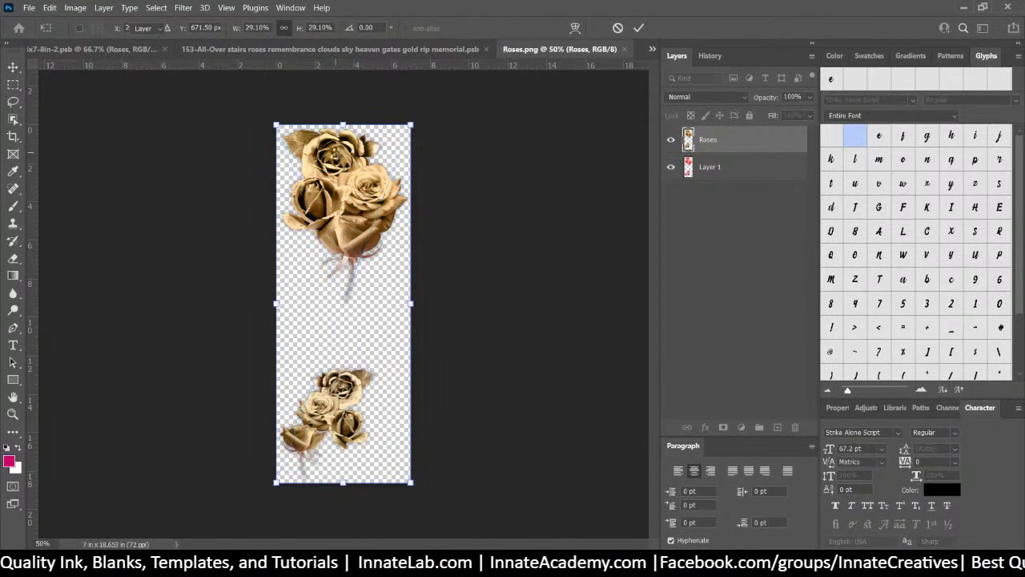
left_click(742, 167)
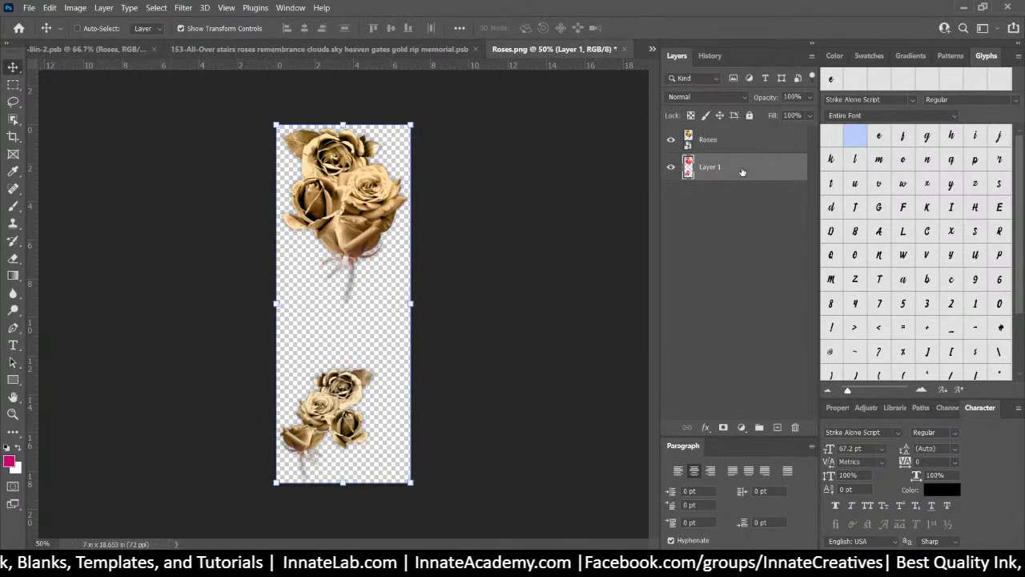
key("Delete")
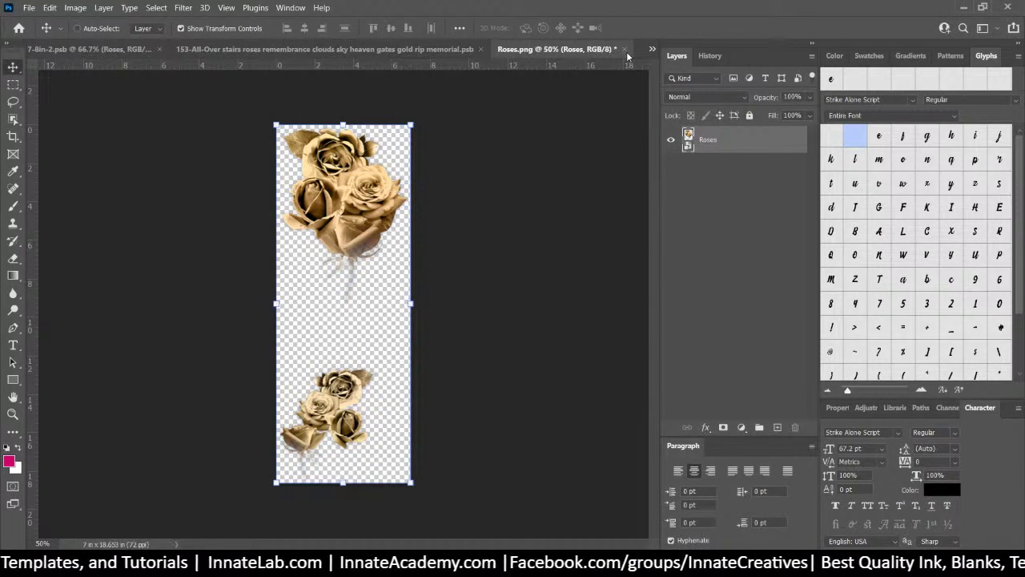
left_click(625, 50)
left_click(475, 218)
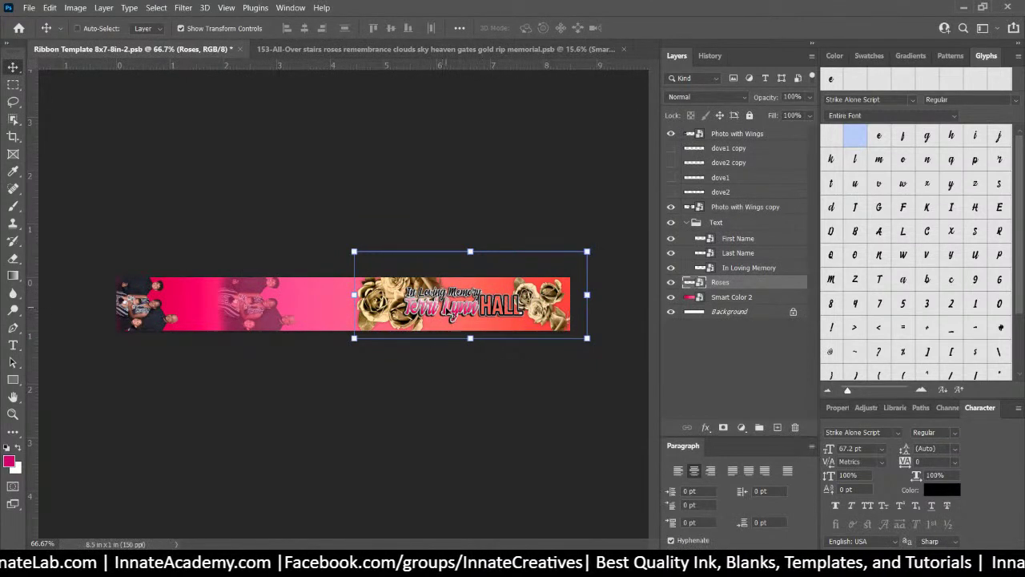
right_click(445, 308)
Place the Black Family Reunion lettering in the First Name artwork and stretch it wider
left_click(468, 325)
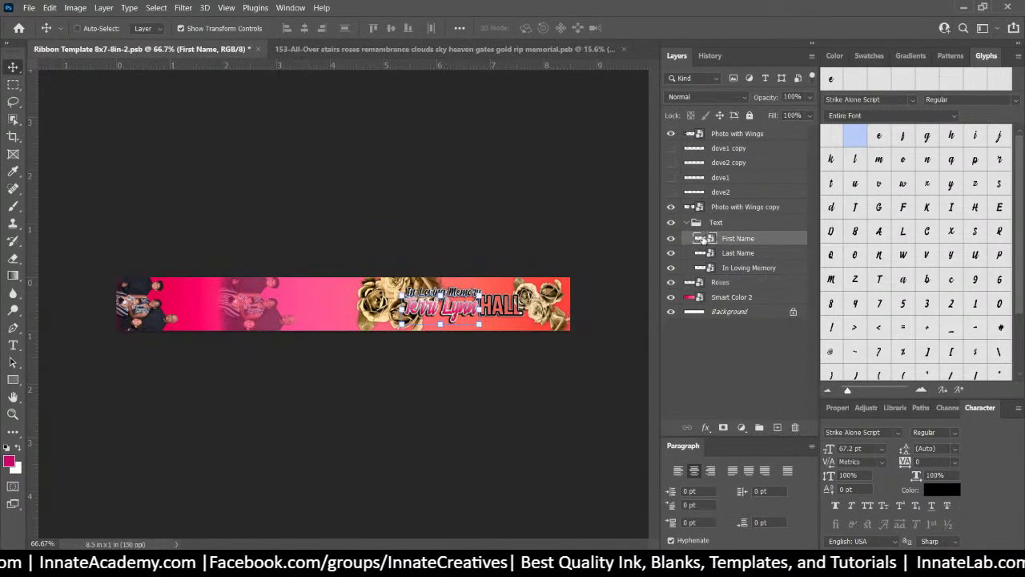
double_click(701, 239)
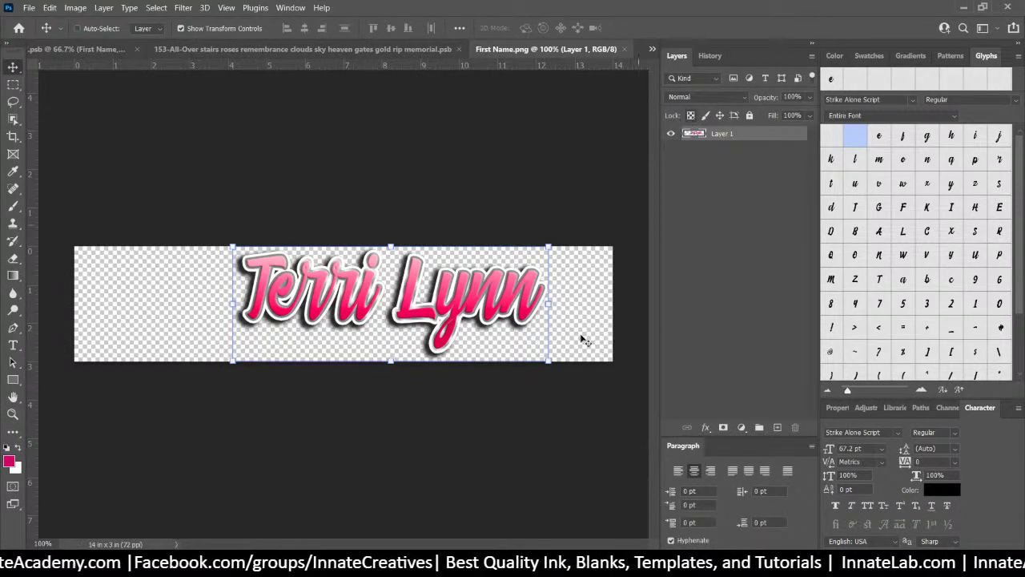
key("alt+Tab")
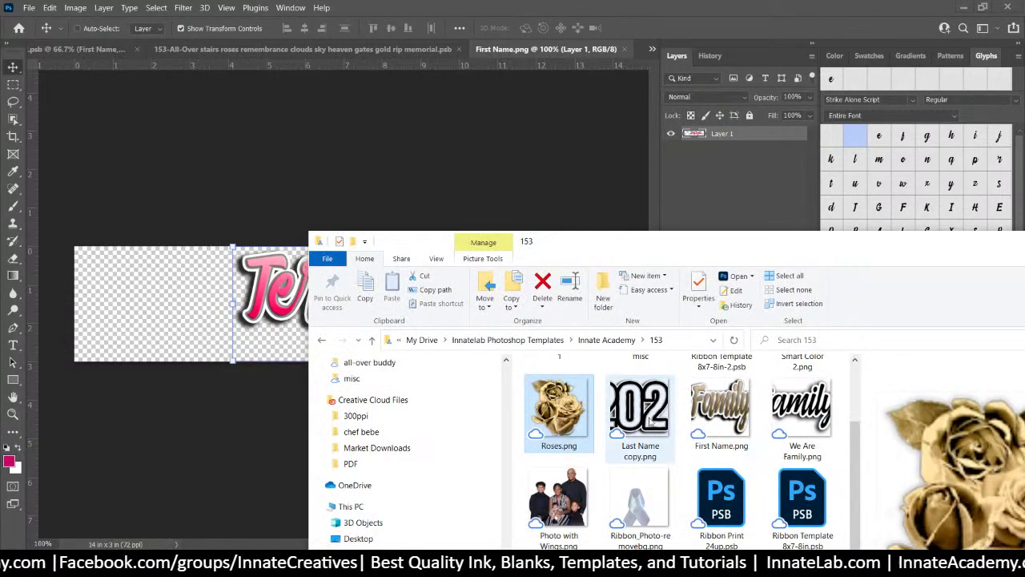
left_click_drag(713, 404, 293, 316)
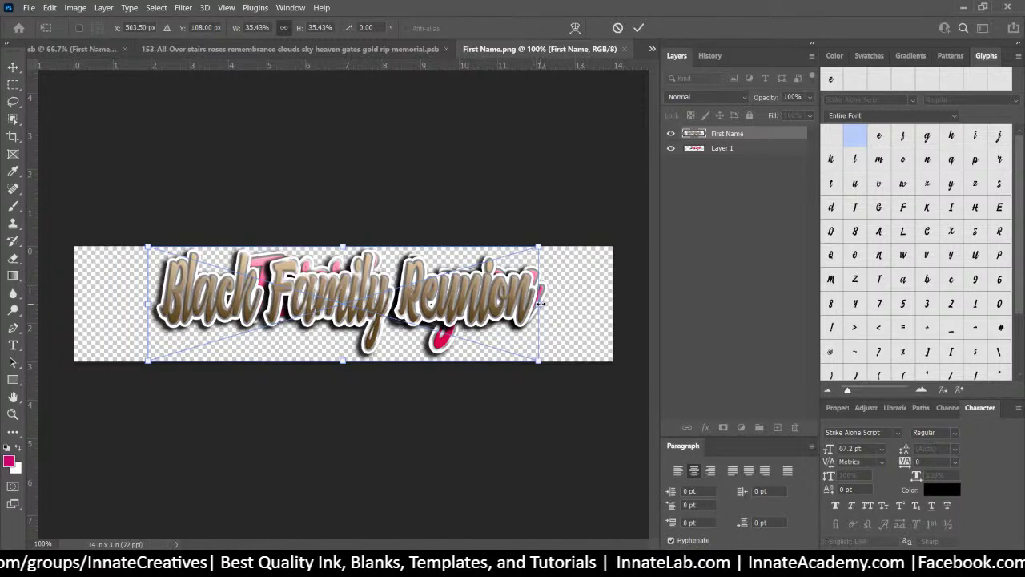
left_click_drag(541, 304, 597, 304)
left_click_drag(145, 302, 102, 303)
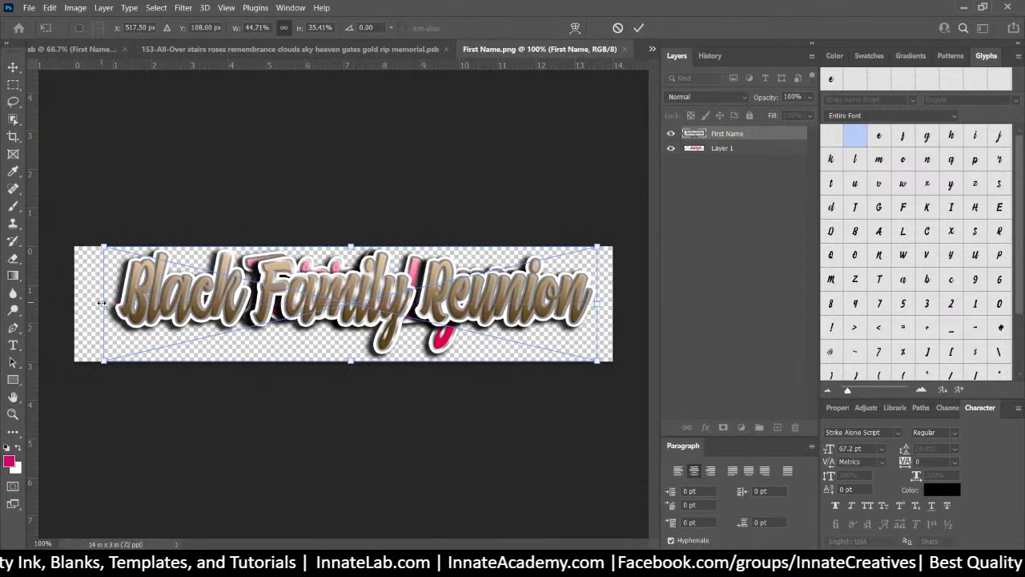
key("Return")
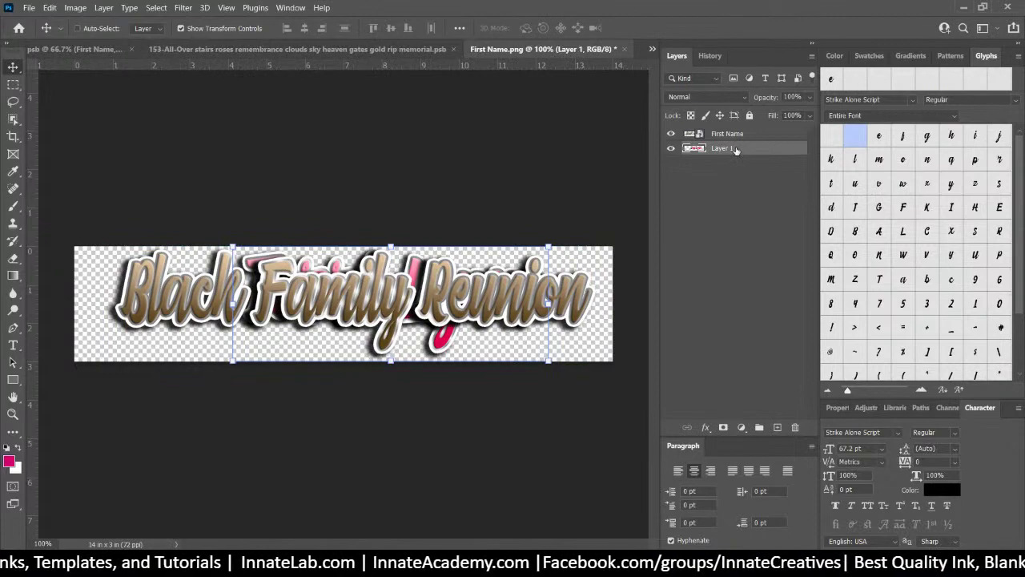
key("Delete")
left_click(625, 50)
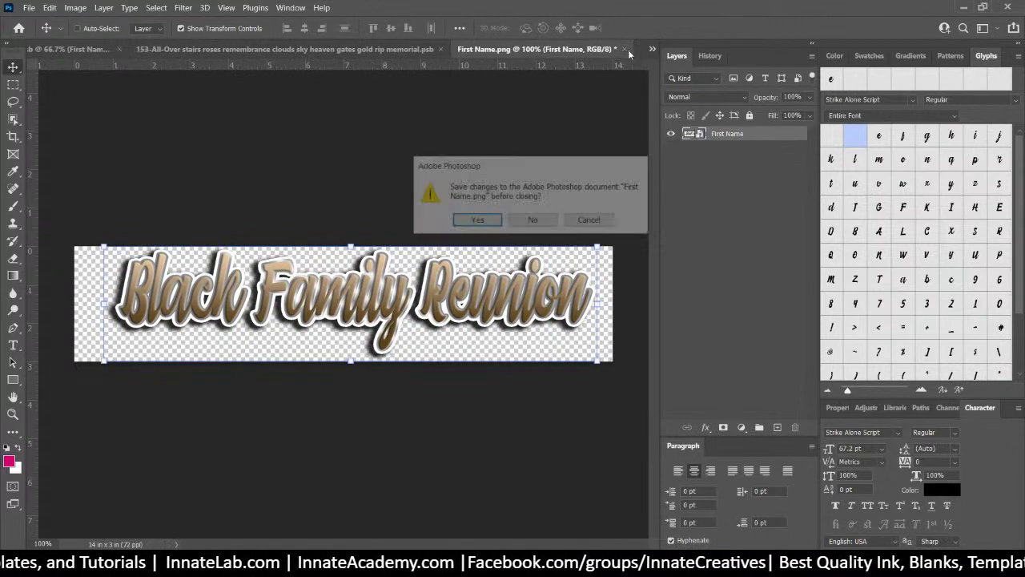
left_click(478, 219)
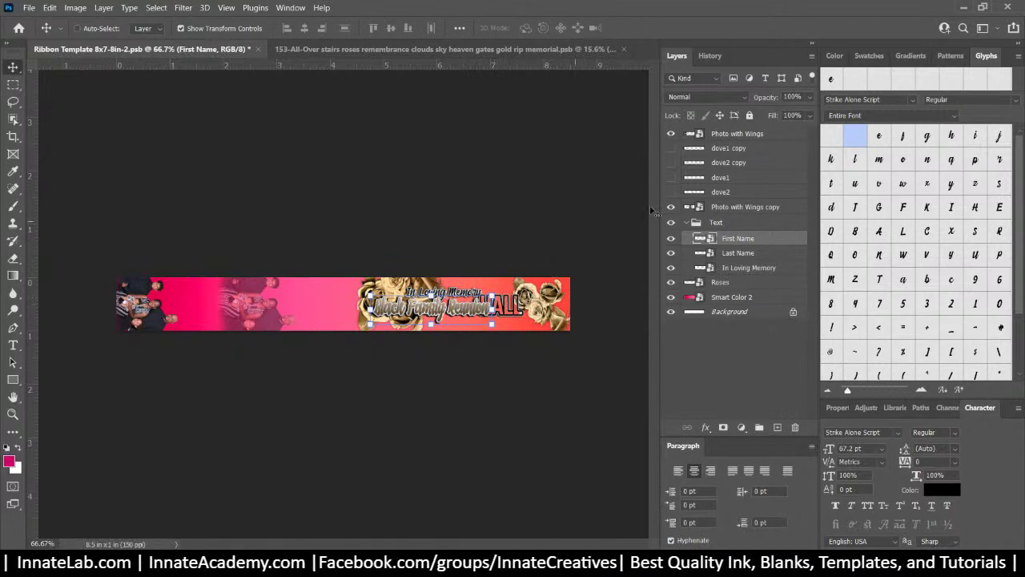
double_click(704, 254)
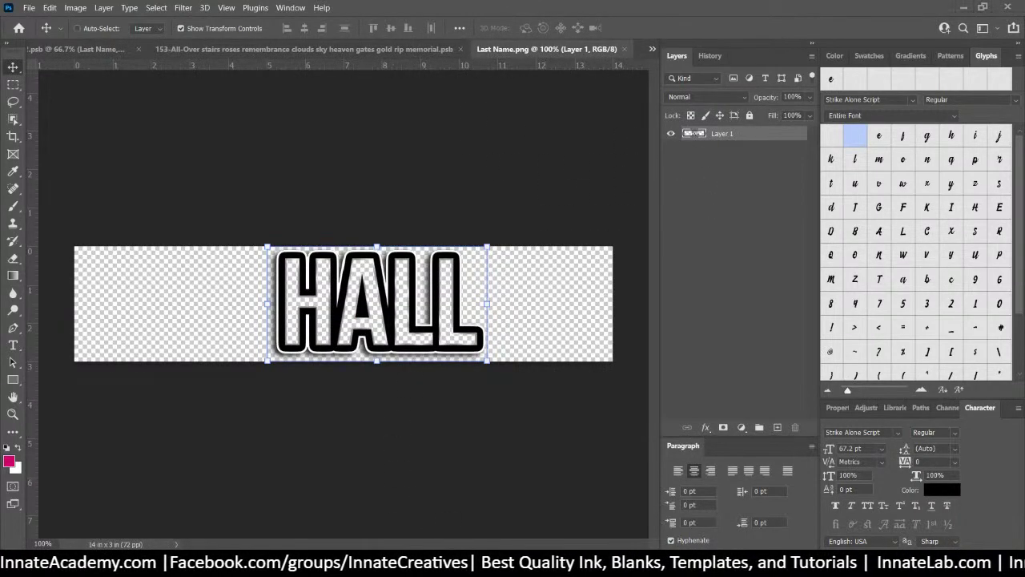
key("alt+Tab")
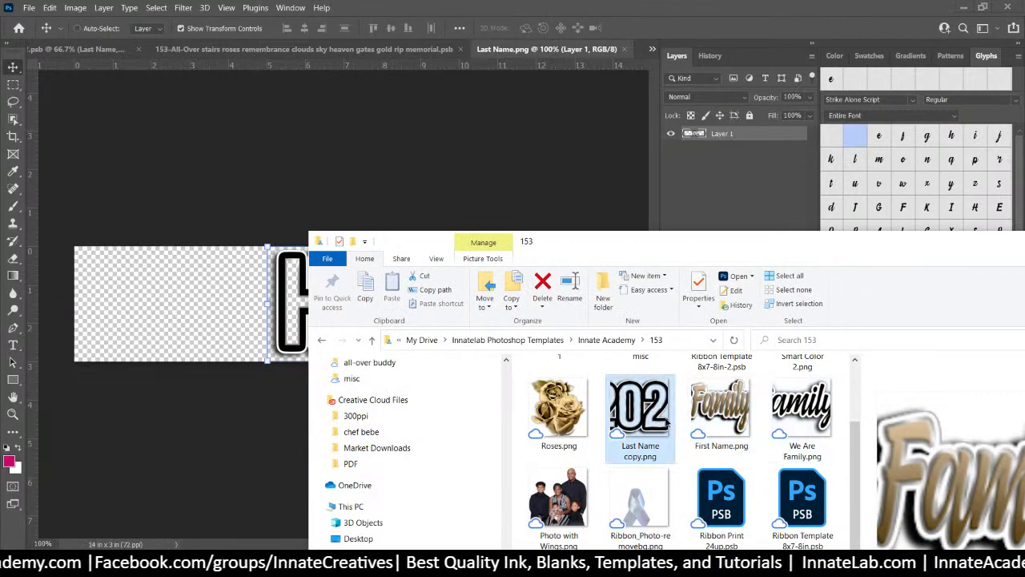
left_click_drag(667, 422, 263, 327)
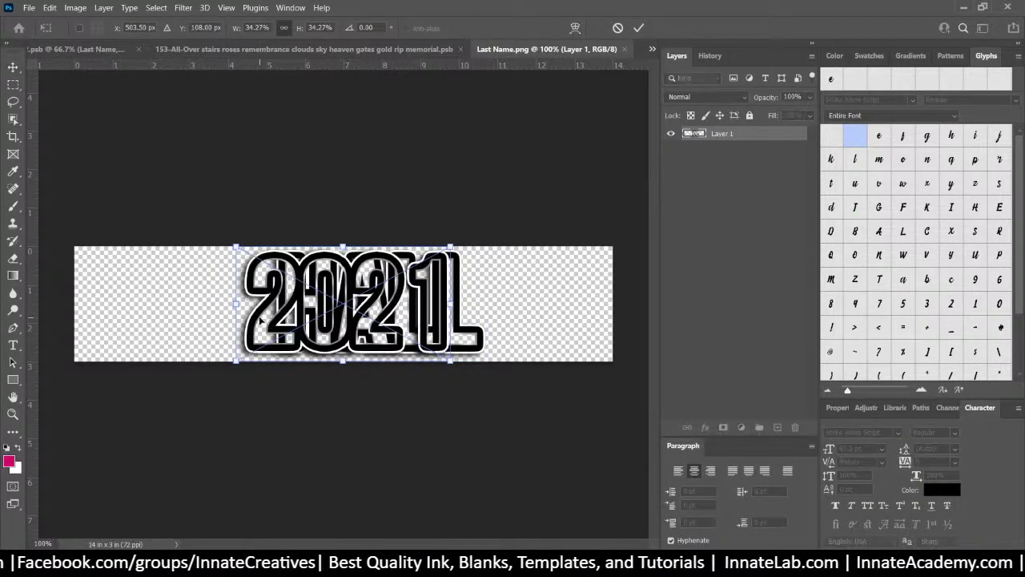
mouse_move(341, 325)
left_mouse_down()
mouse_move(378, 328)
mouse_move(357, 330)
left_mouse_up()
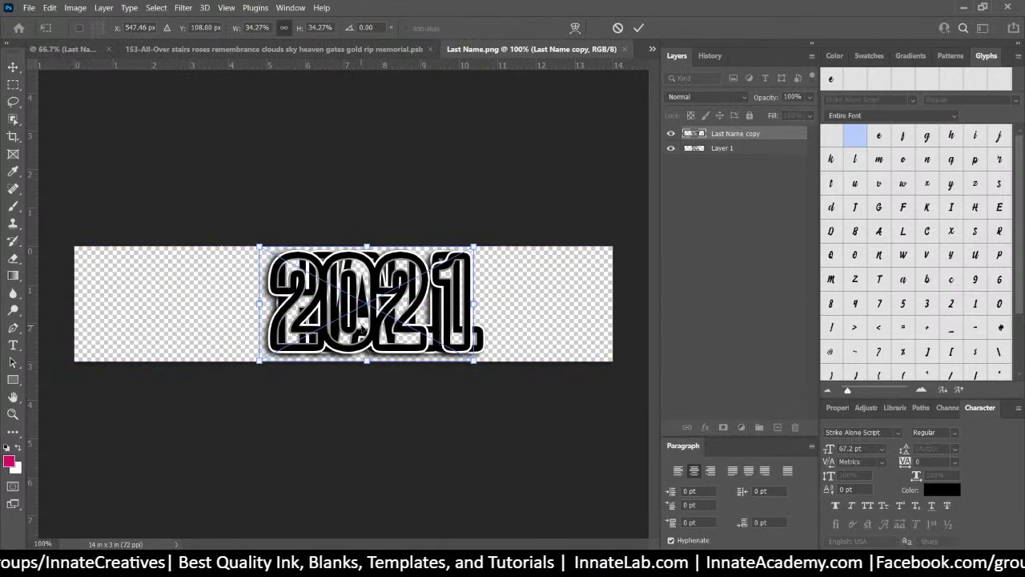
key("Return")
left_click(761, 149)
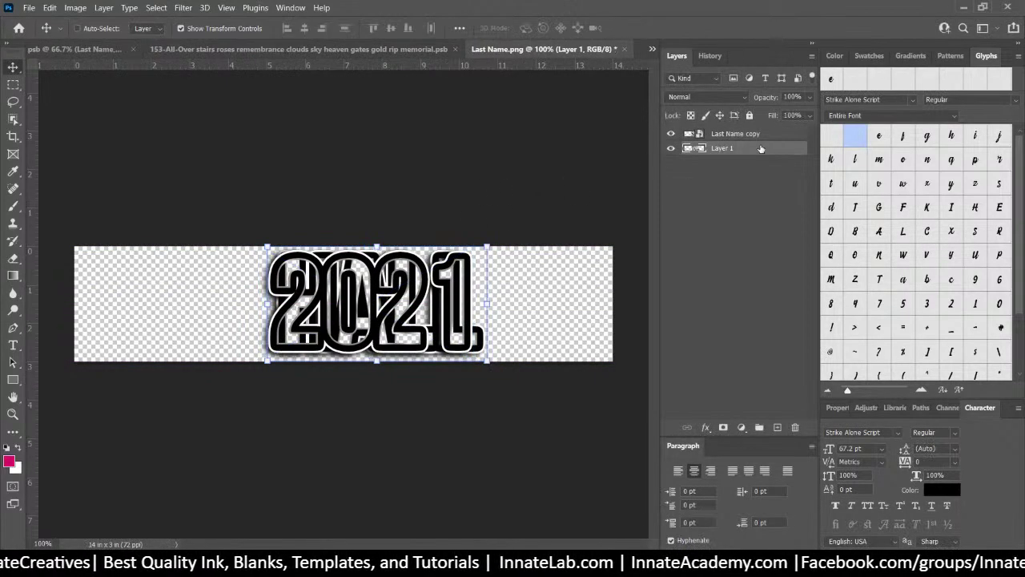
key("Delete")
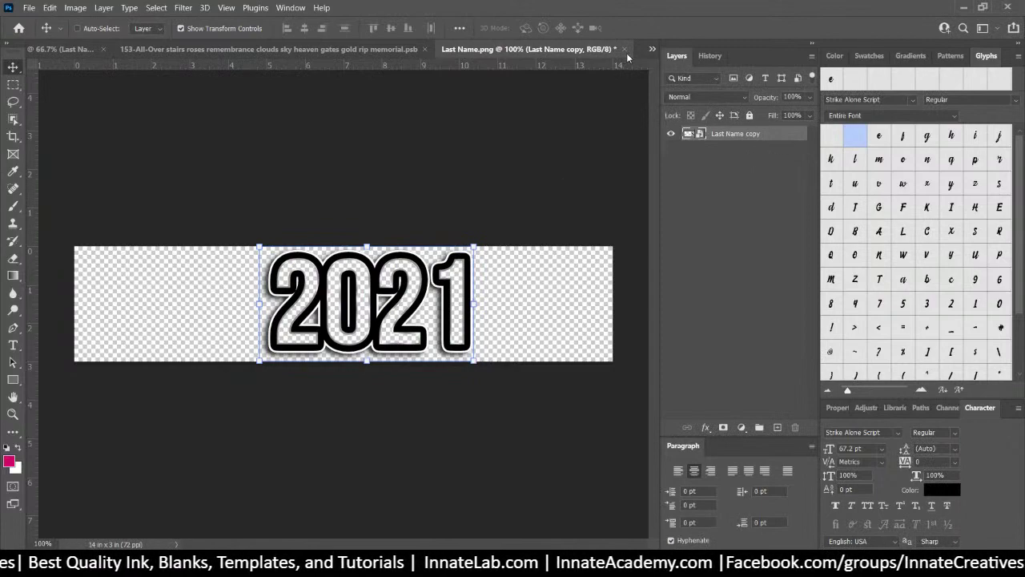
left_click(624, 49)
left_click(474, 221)
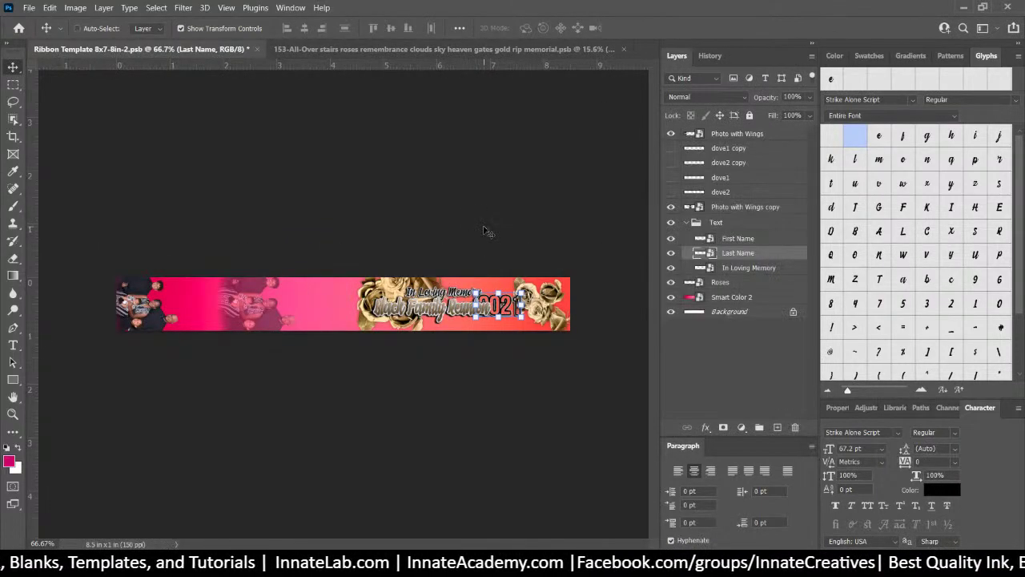
Nudge 2021 beside Black Family Reunion and shrink it to about 13.35%
mouse_move(507, 307)
left_mouse_down()
mouse_move(539, 308)
mouse_move(526, 308)
left_mouse_up()
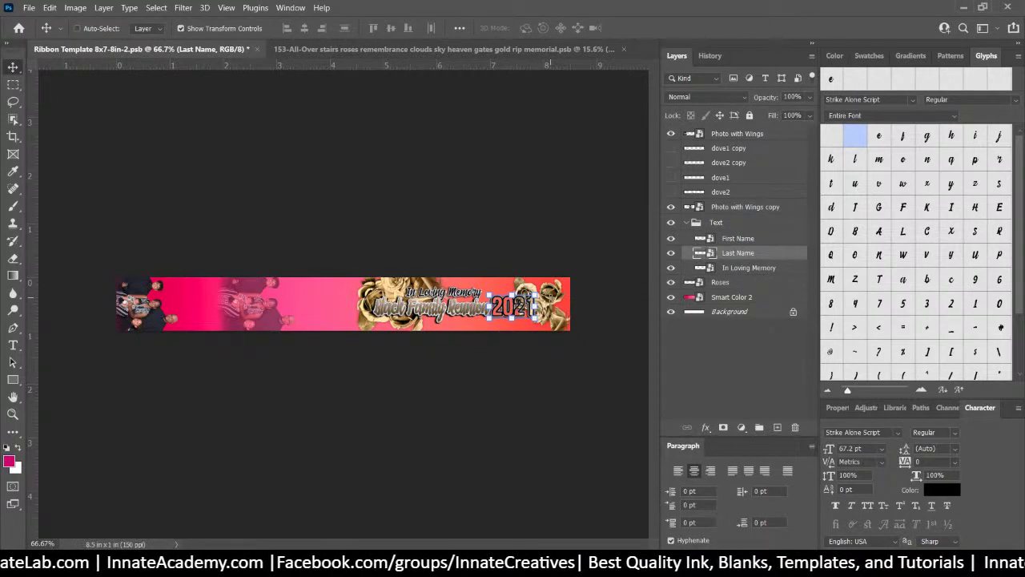
left_click_drag(526, 308, 522, 306)
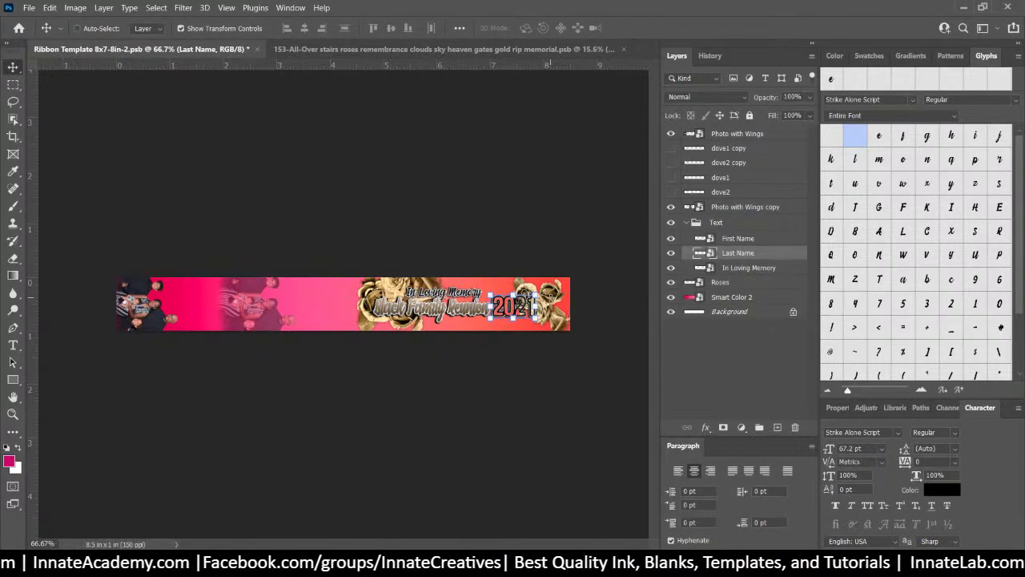
key("ctrl+t")
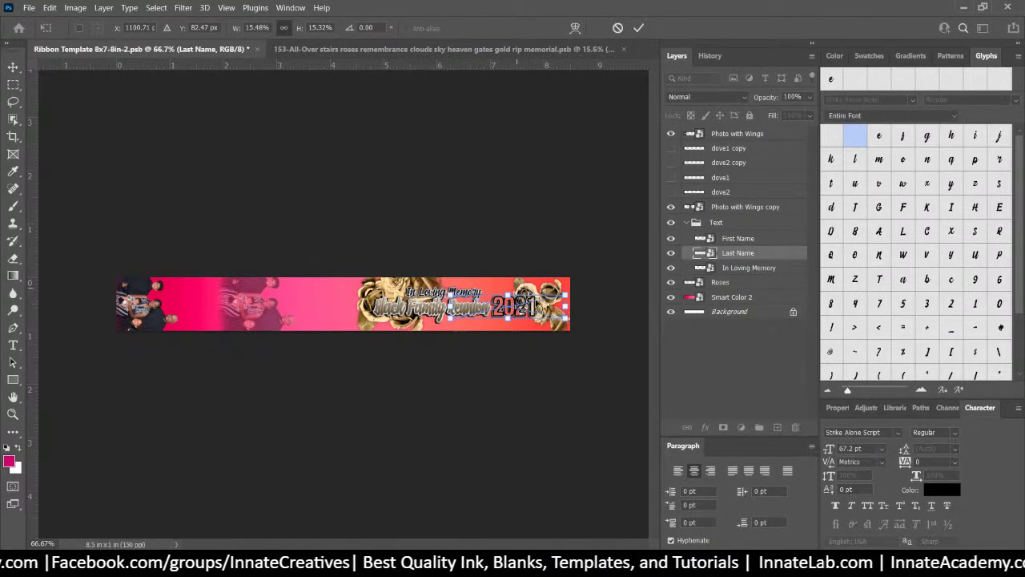
left_click_drag(567, 318, 503, 308)
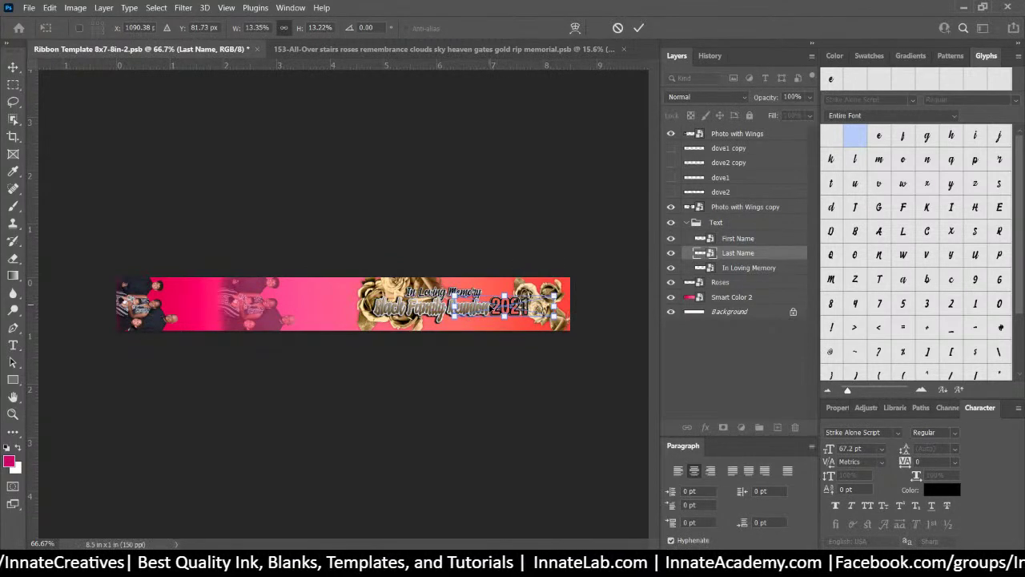
key("Return")
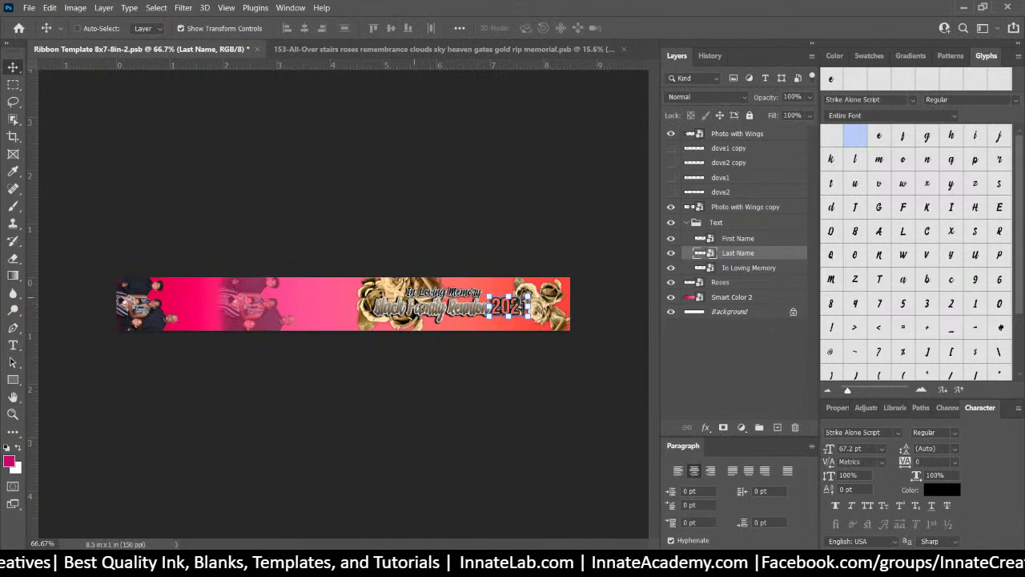
right_click(413, 305)
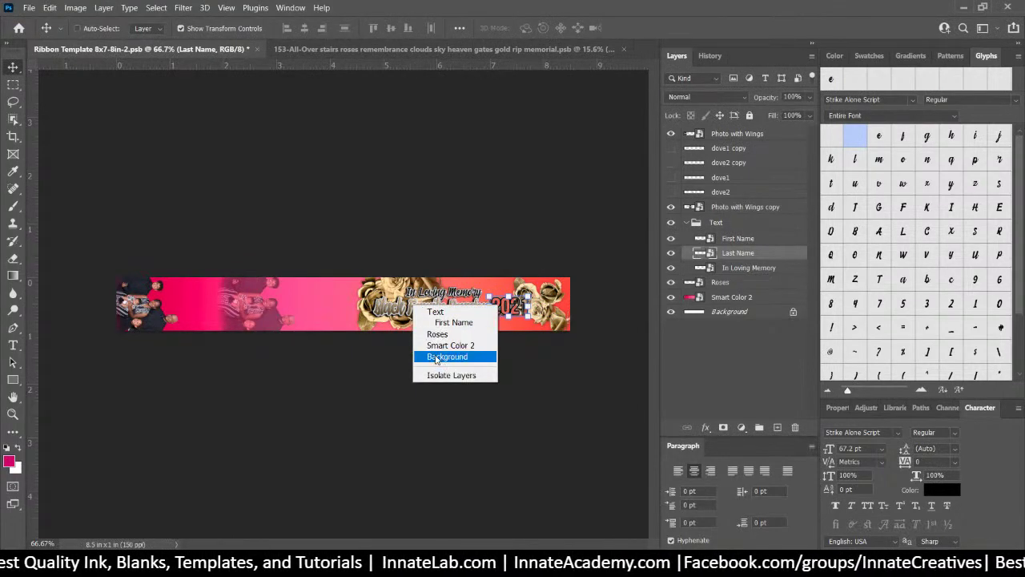
left_click(453, 323)
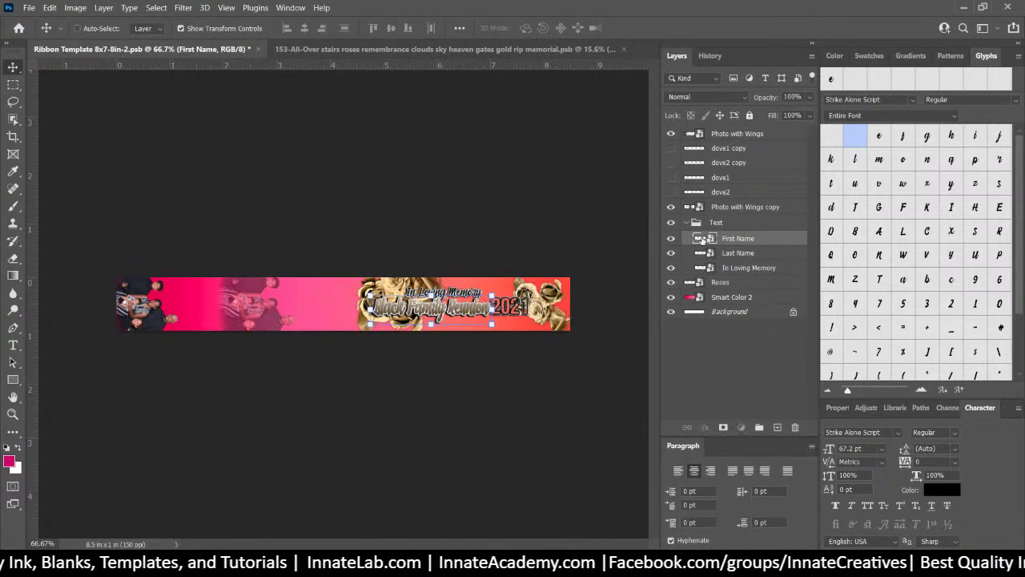
Narrow the Black Family Reunion lettering to about 84% width and save the First Name artwork
double_click(701, 239)
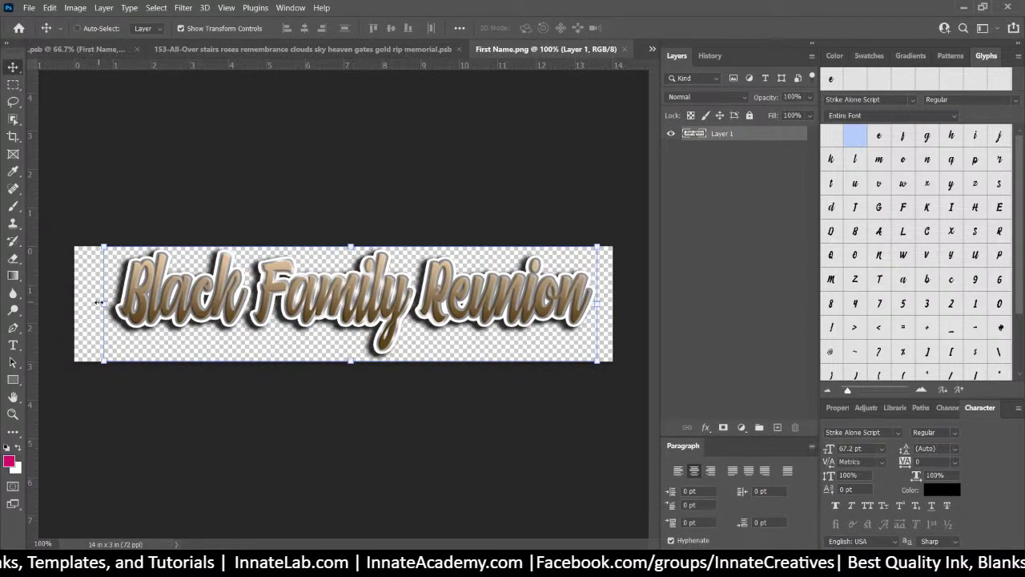
left_click_drag(98, 302, 177, 305)
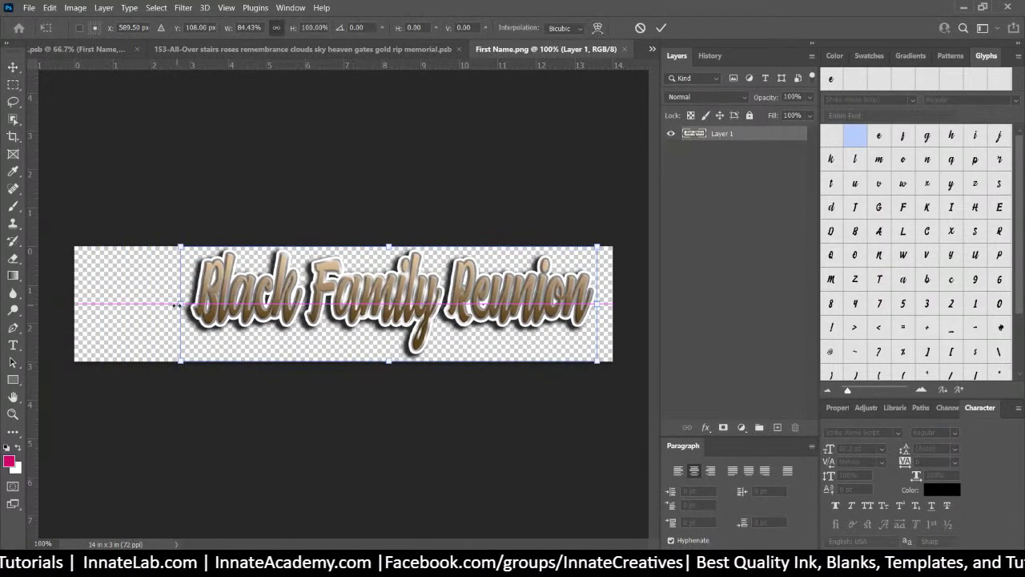
key("Return")
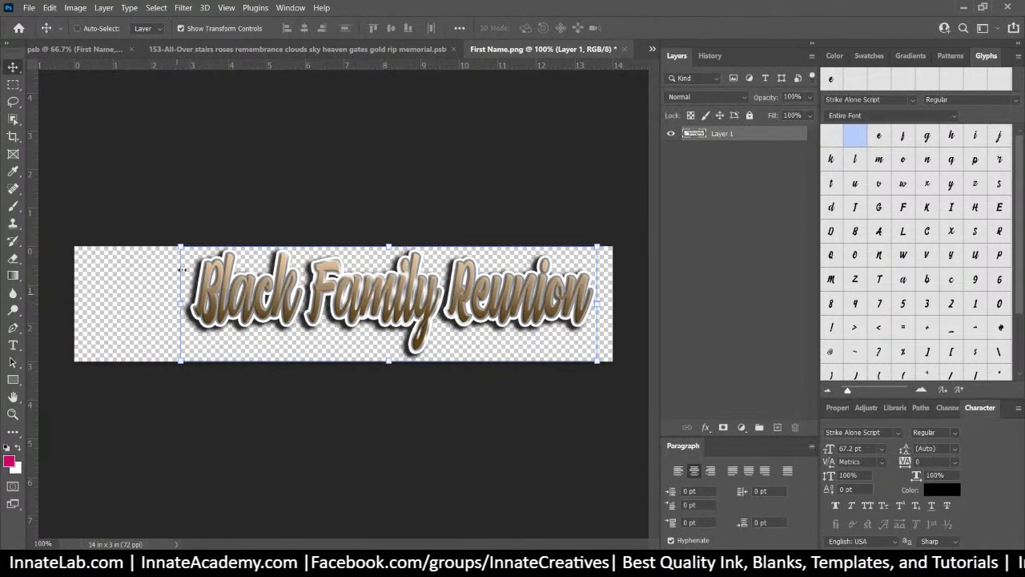
left_click(626, 49)
left_click(498, 221)
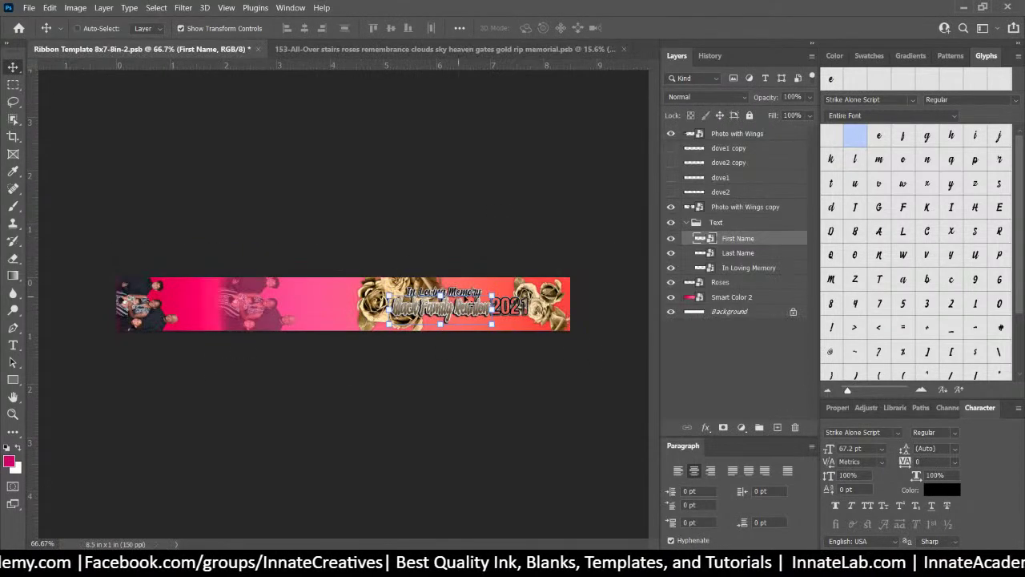
Start a free transform on the ribbon's First Name text
key("ctrl+t")
right_click(453, 286)
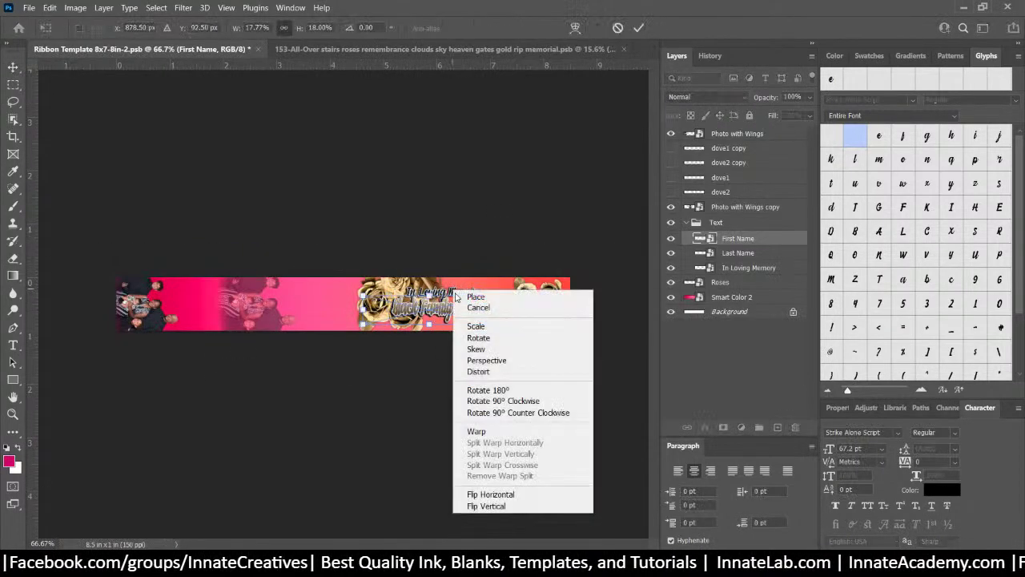
left_click(443, 291)
Apply the First Name transform and place We Are Family.png into the In Loving Memory artwork
key("Return")
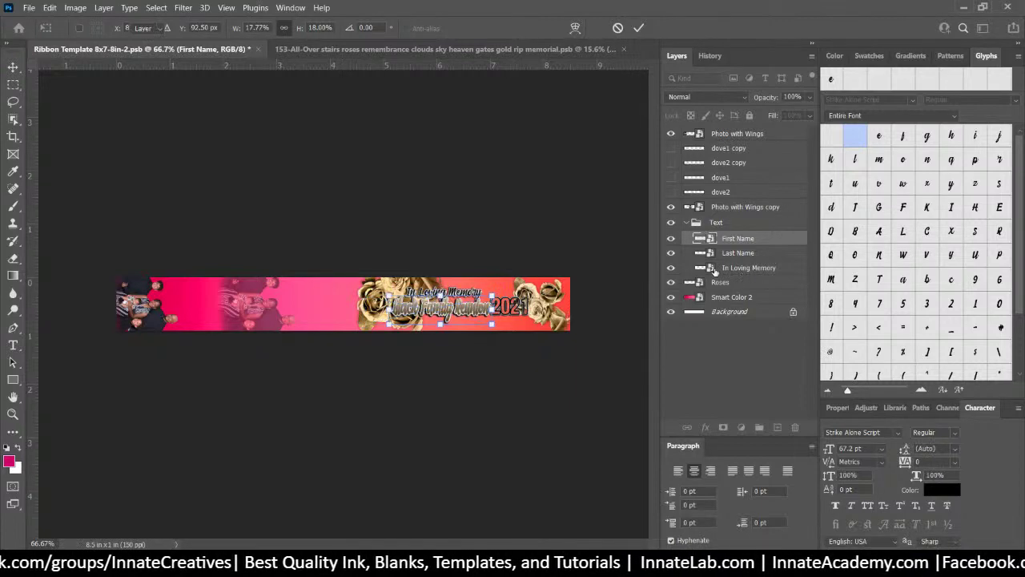
double_click(700, 267)
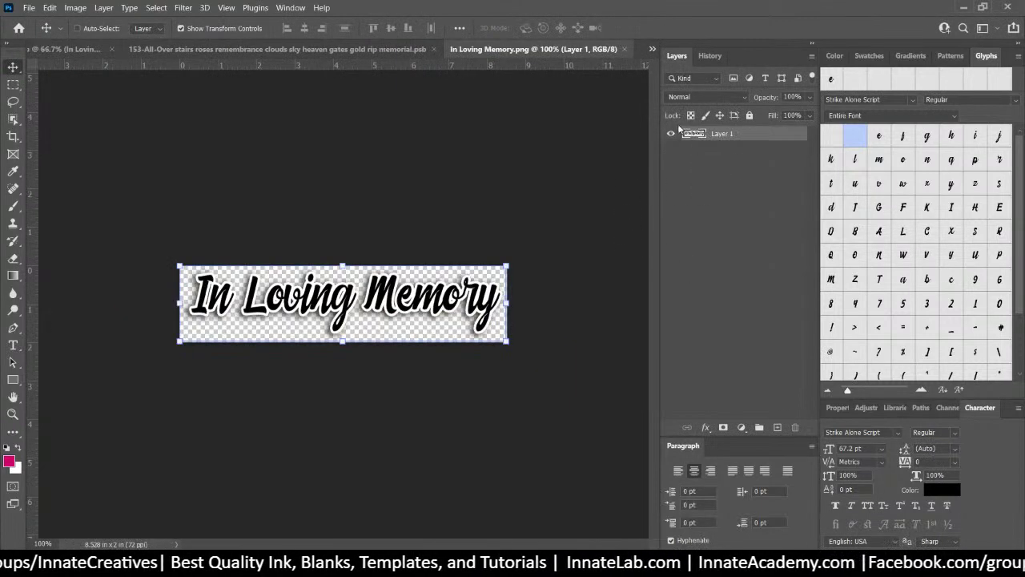
left_click(463, 565)
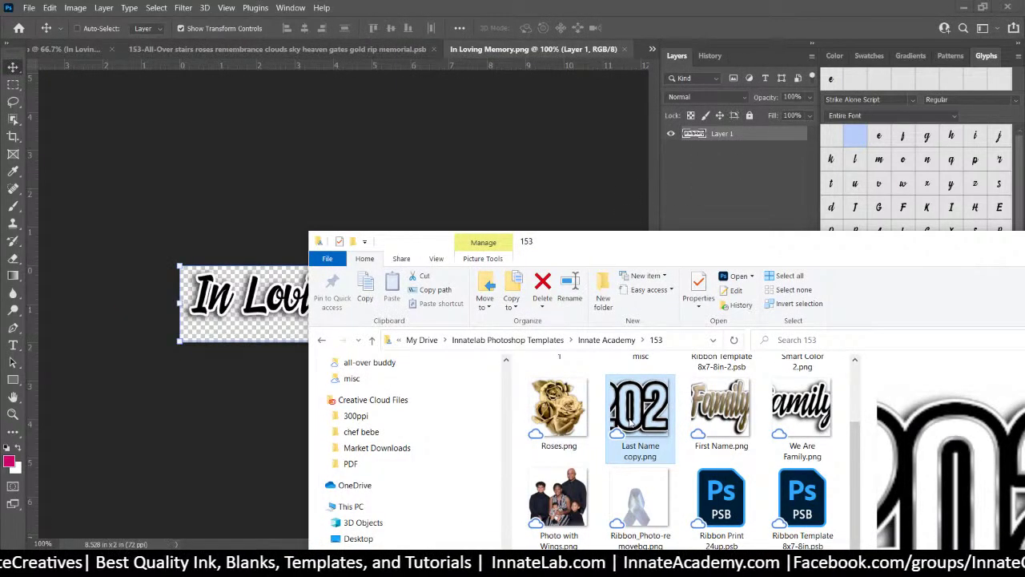
left_click(264, 325)
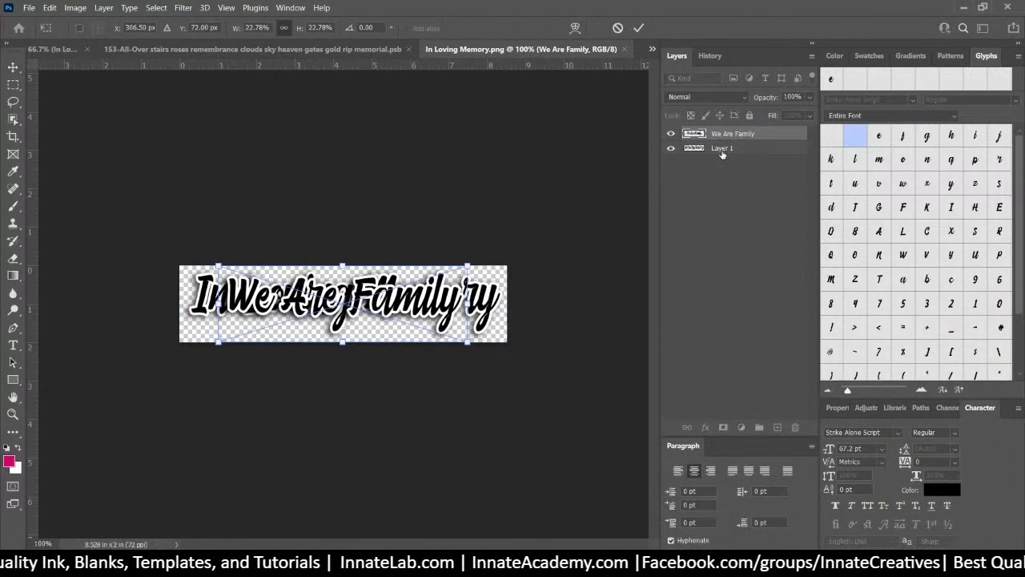
Delete the old In Loving Memory layer and save the artwork back to the ribbon
left_click(721, 152)
key("Delete")
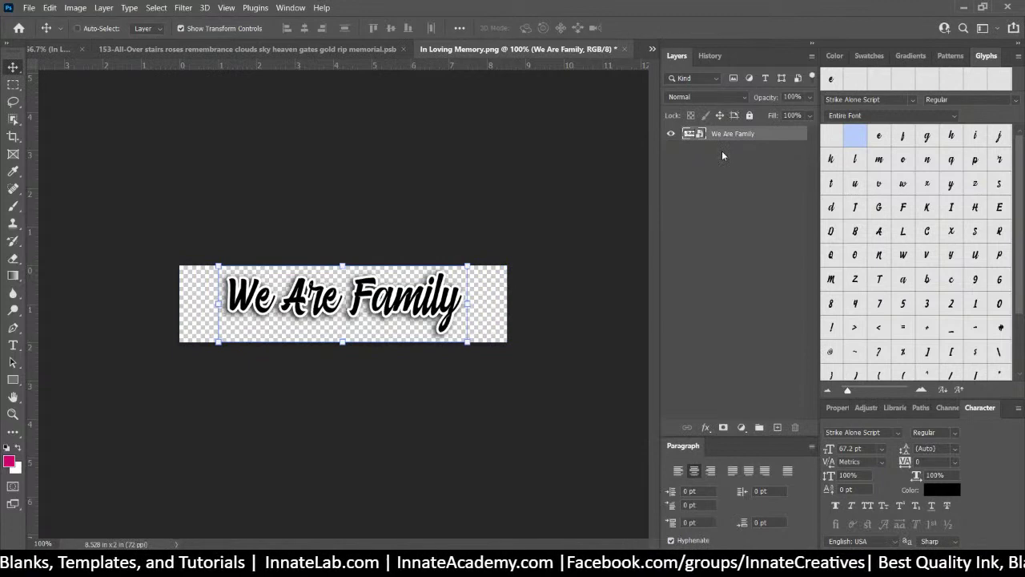
left_click(625, 49)
left_click(479, 221)
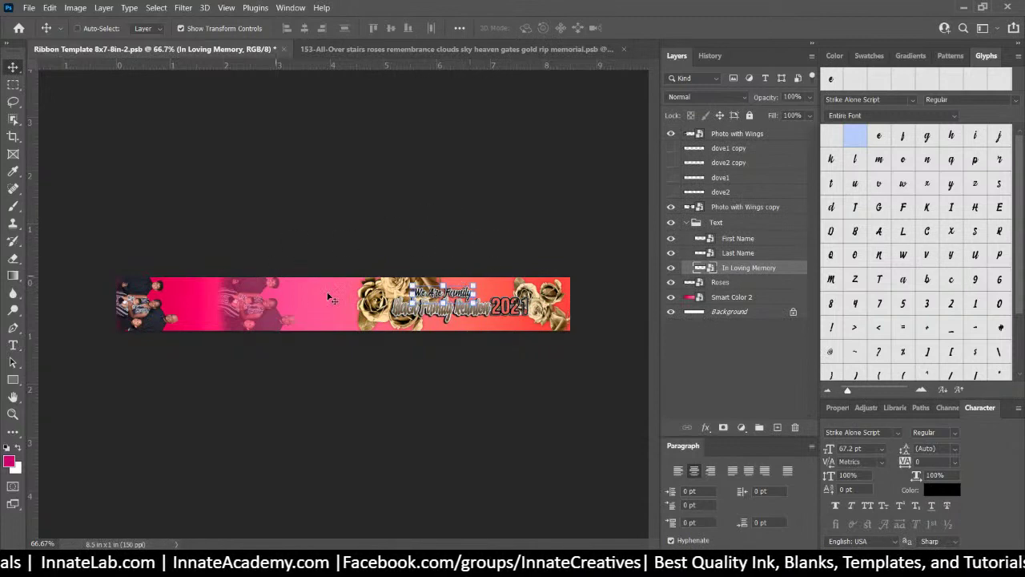
Place the brown Smart Color 2.png image into the Smart Color 2 artwork
left_click(703, 297)
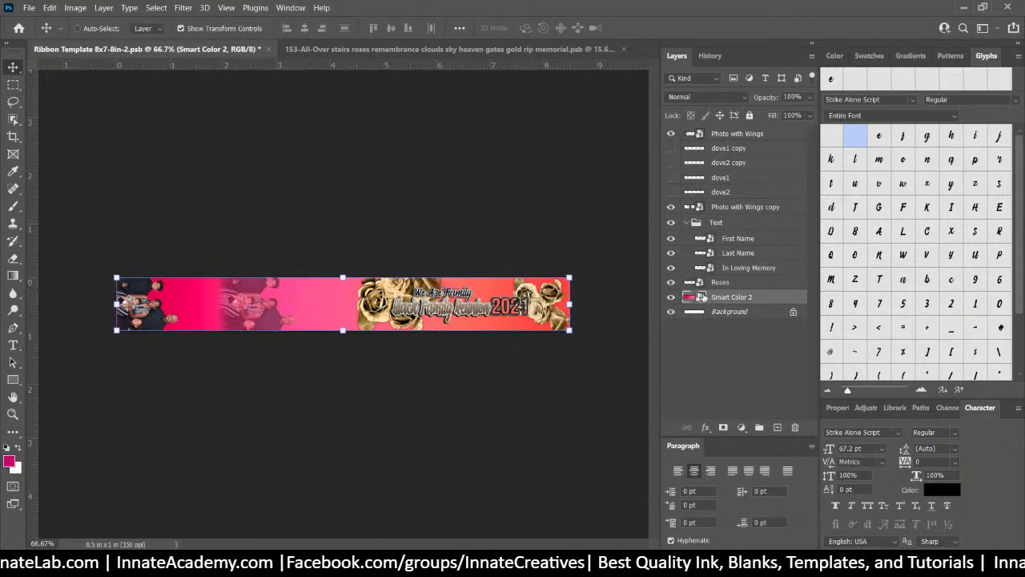
double_click(689, 298)
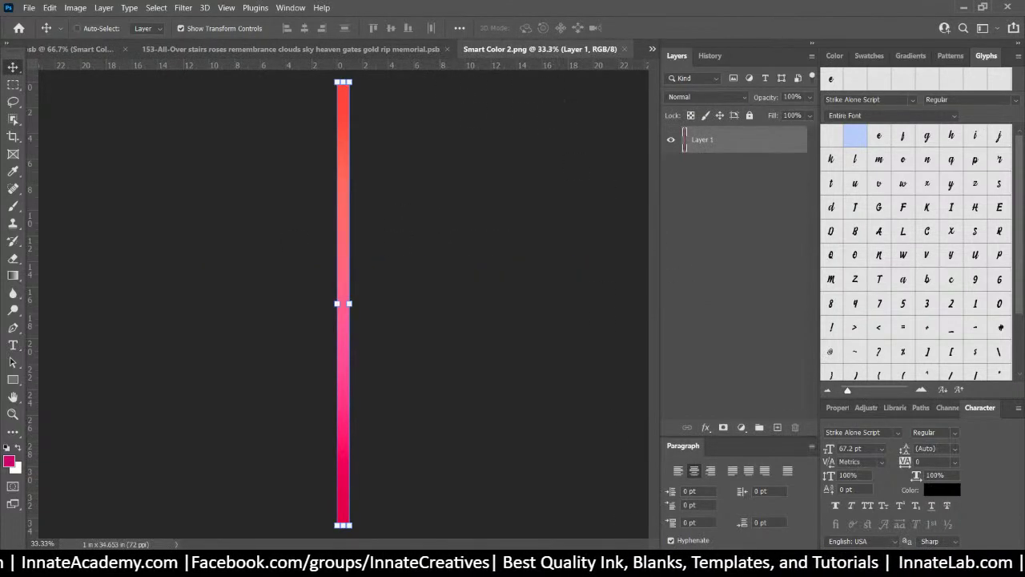
key("alt+Tab")
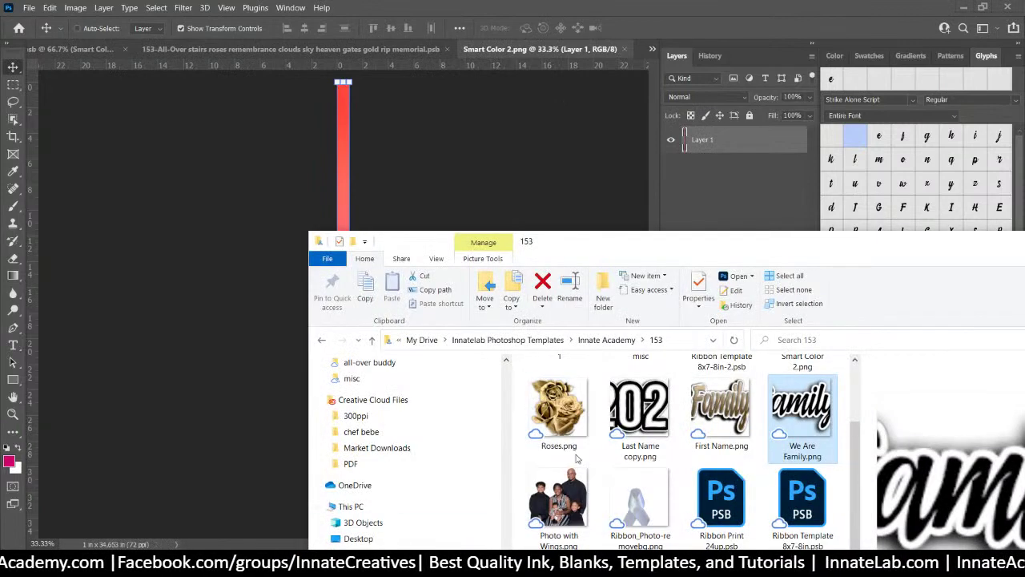
scroll(625, 440, "up", 1)
left_click(791, 398)
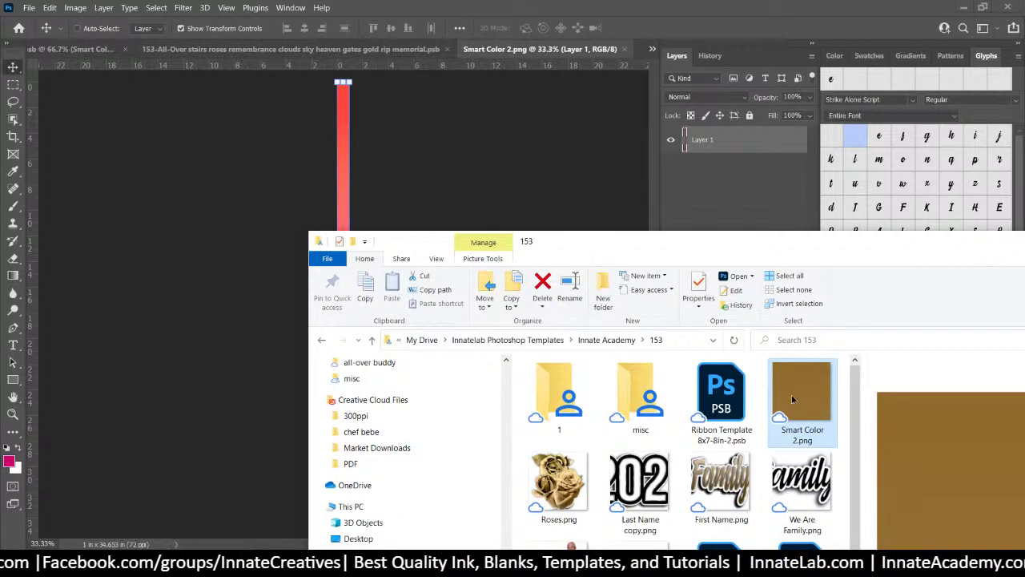
left_click_drag(345, 136, 344, 135)
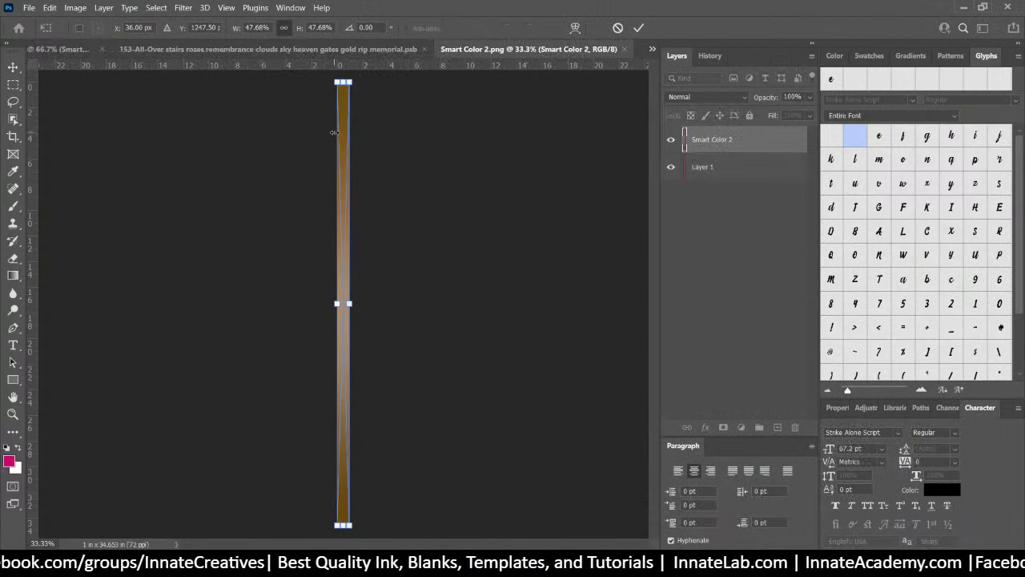
key("Return")
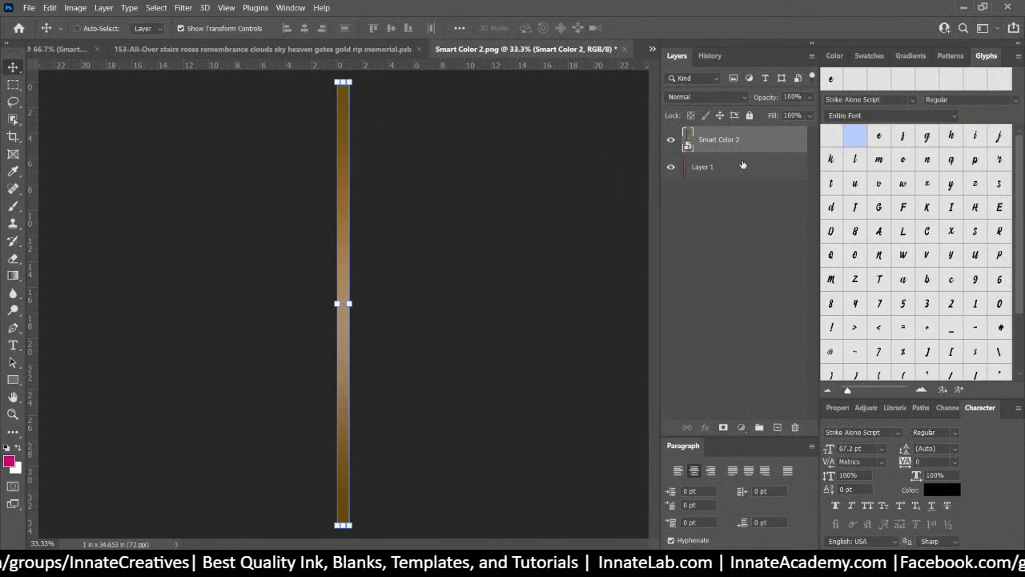
Delete the old pink gradient layer and save the Smart Color 2 artwork
left_click(742, 165)
key("Delete")
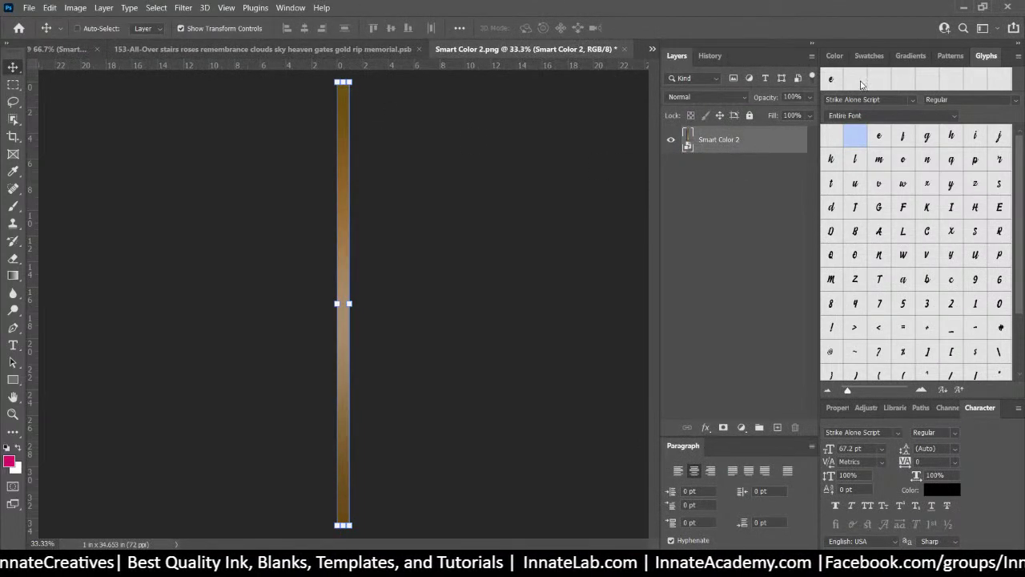
left_click(625, 51)
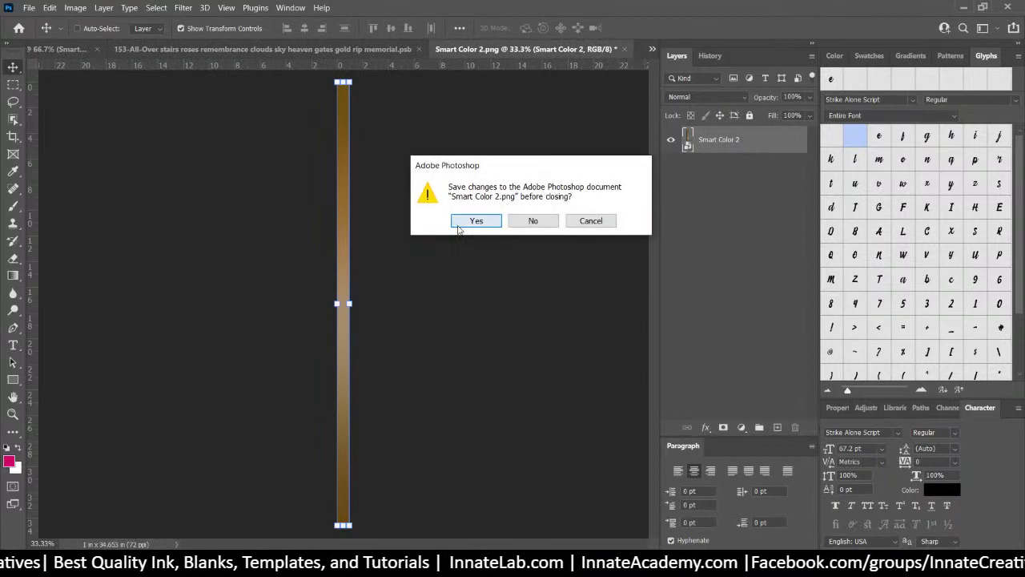
left_click(456, 222)
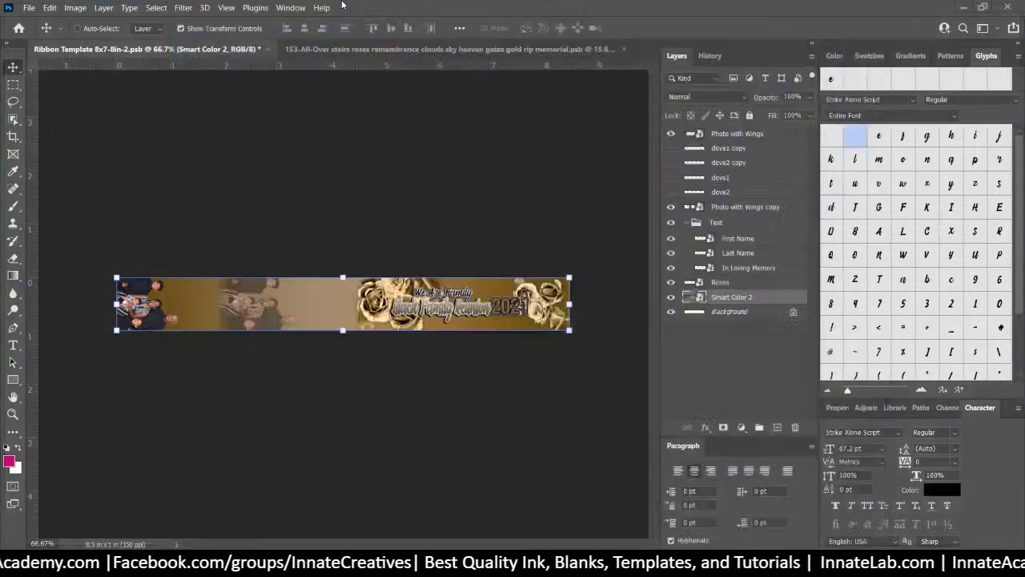
Search Google Images for 'gold balloons'
key("alt+Tab")
left_click(335, 35)
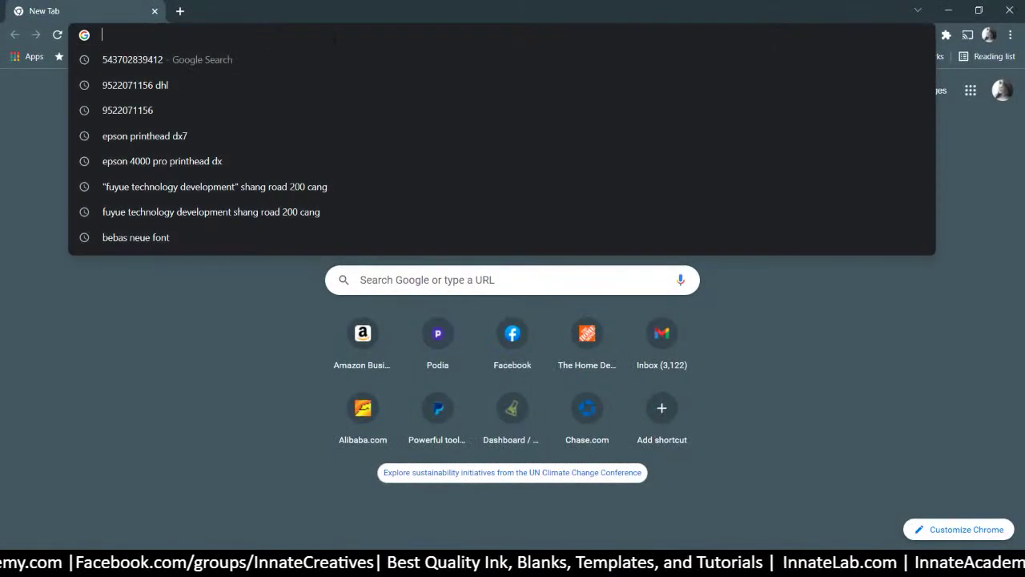
type("gold bal")
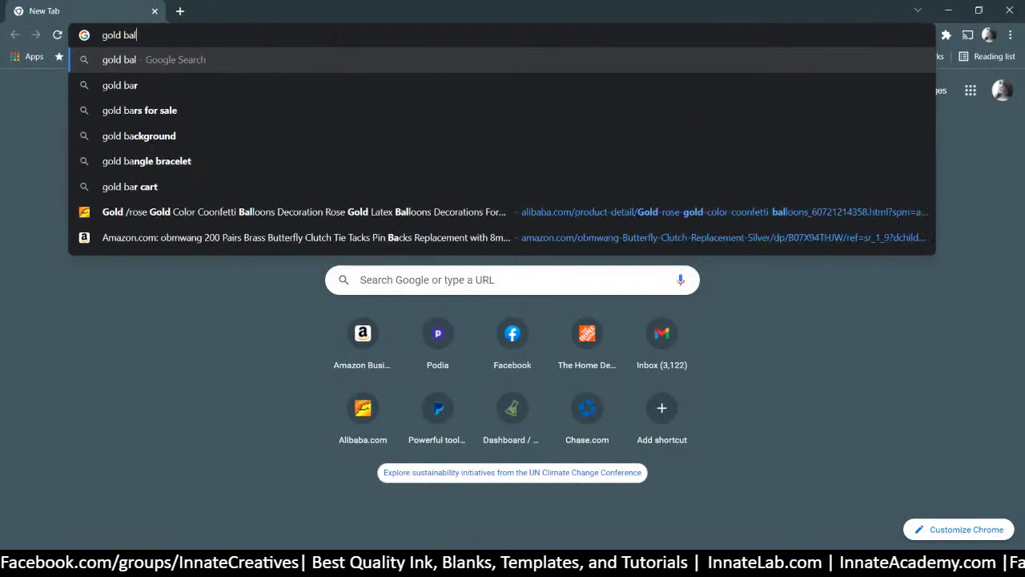
type("loons")
key("Return")
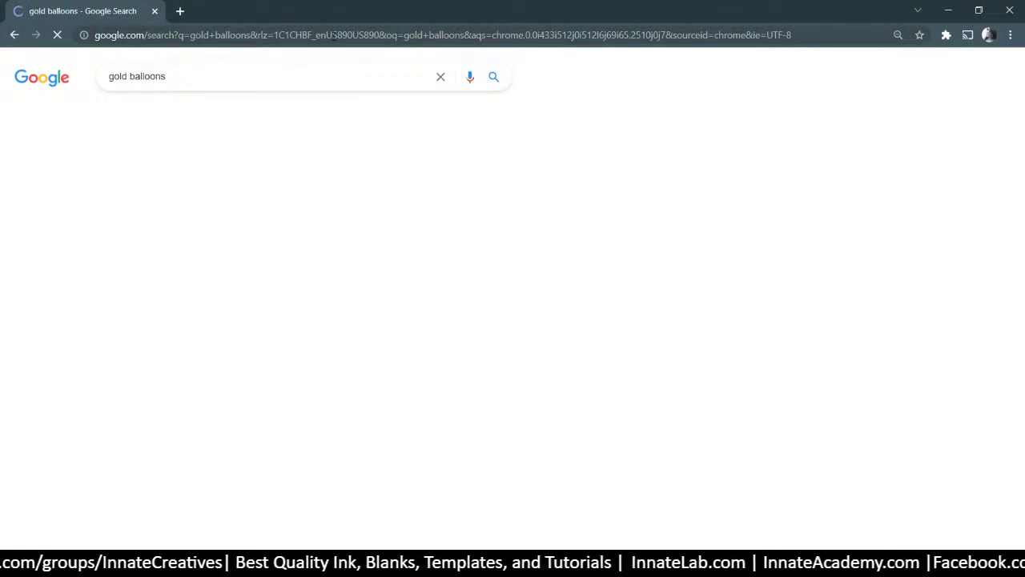
left_click(225, 118)
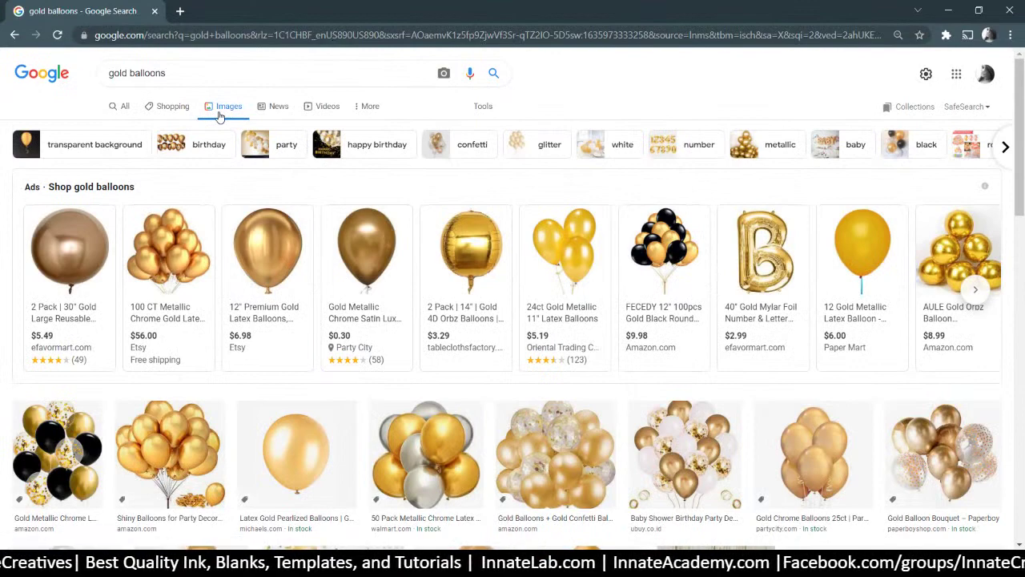
scroll(219, 116, "down", 1)
scroll(219, 117, "down", 1)
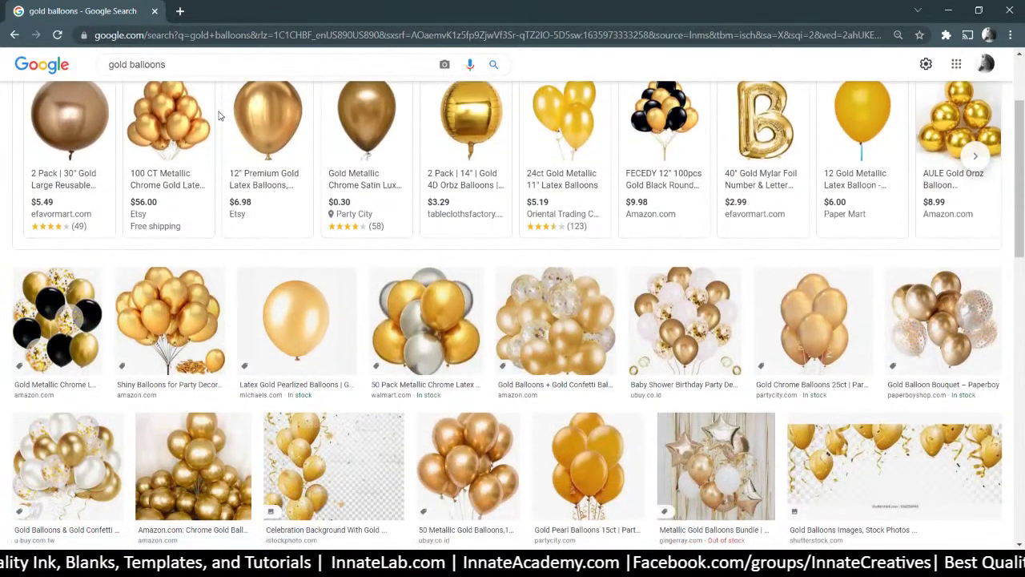
scroll(222, 114, "down", 1)
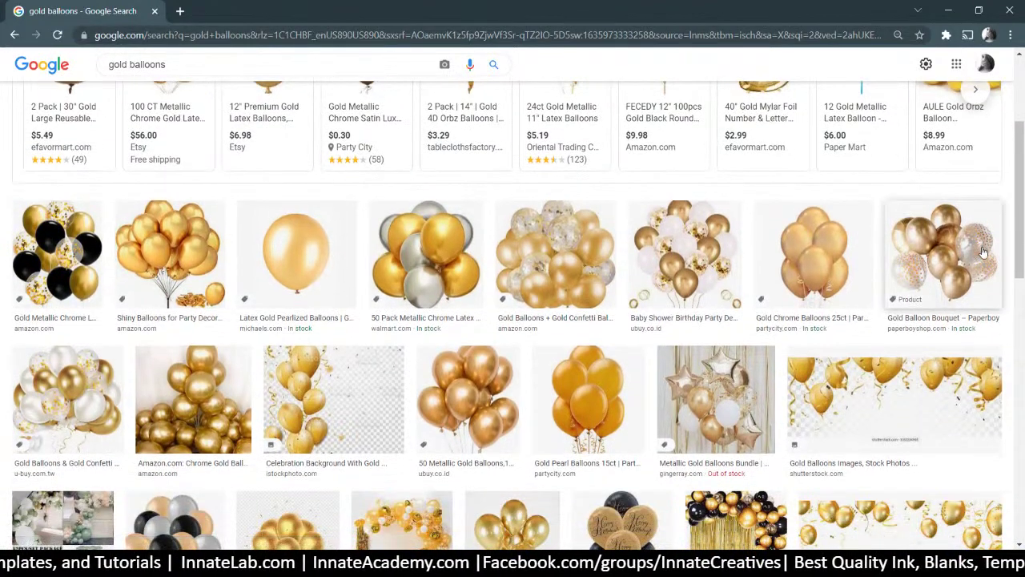
scroll(997, 333, "up", 2)
Open the balloon bouquet image in a new tab and filter results to large images
right_click(990, 379)
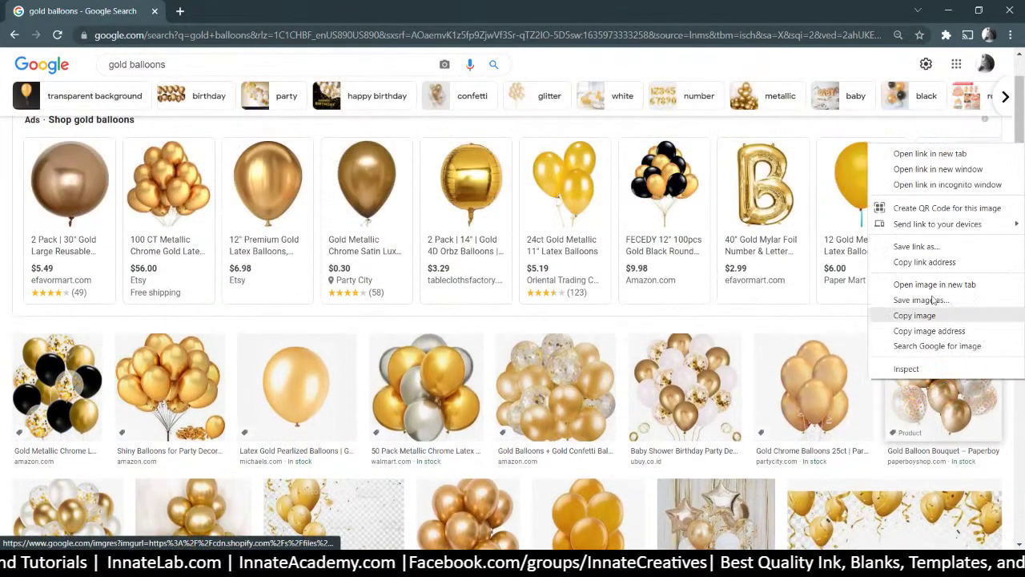
left_click(933, 148)
scroll(476, 162, "up", 1)
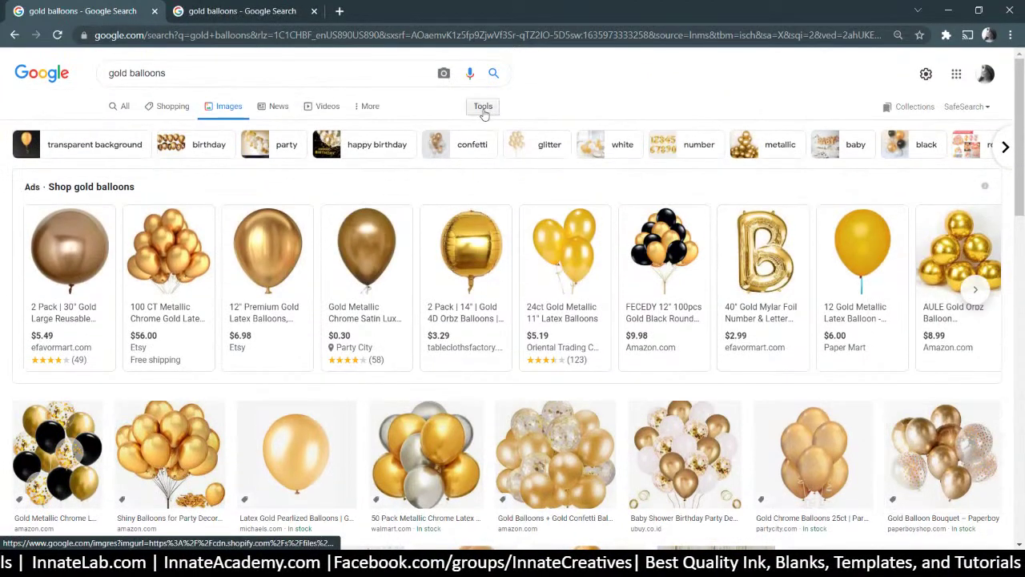
left_click(482, 104)
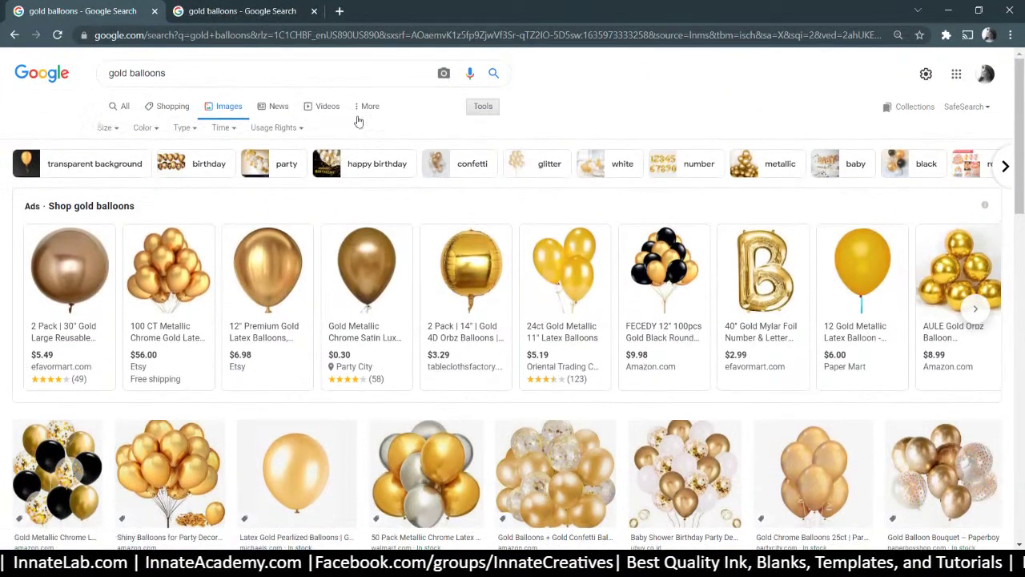
left_click(115, 127)
left_click(108, 169)
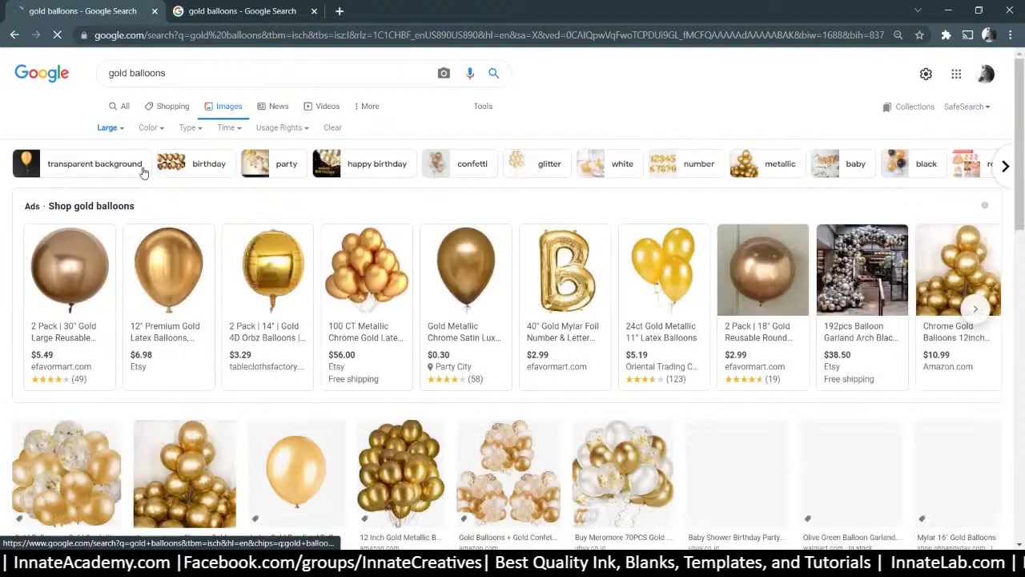
scroll(133, 182, "down", 1)
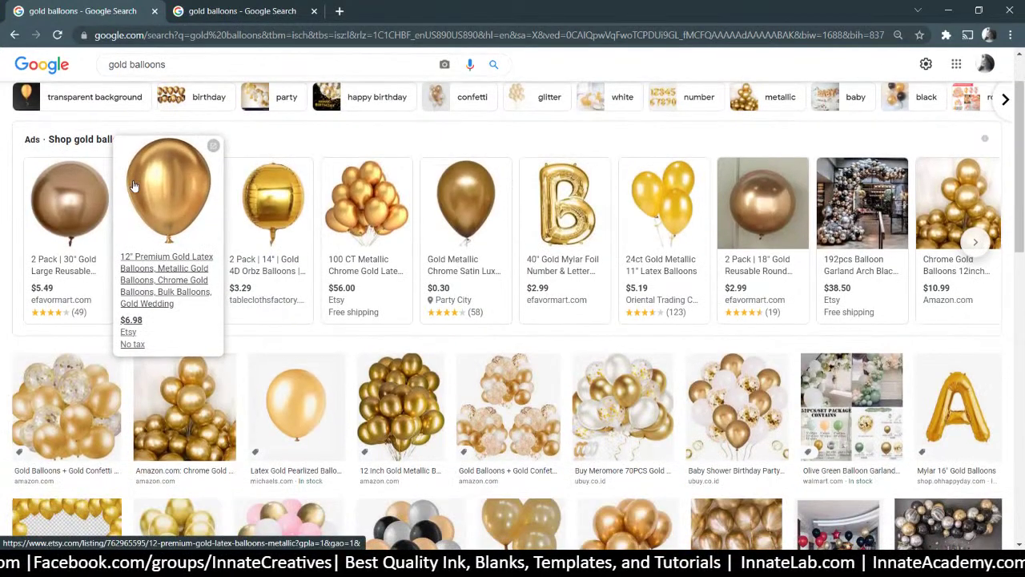
Save the balloon bouquet as gold-balloons_800x.png in folder 153, then open a new tab
left_click(274, 11)
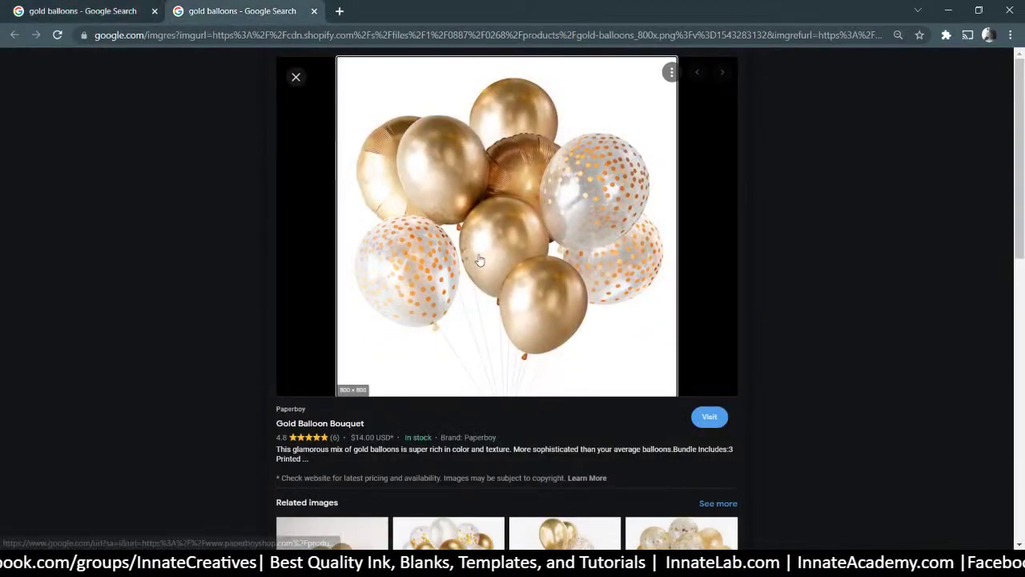
right_click(563, 190)
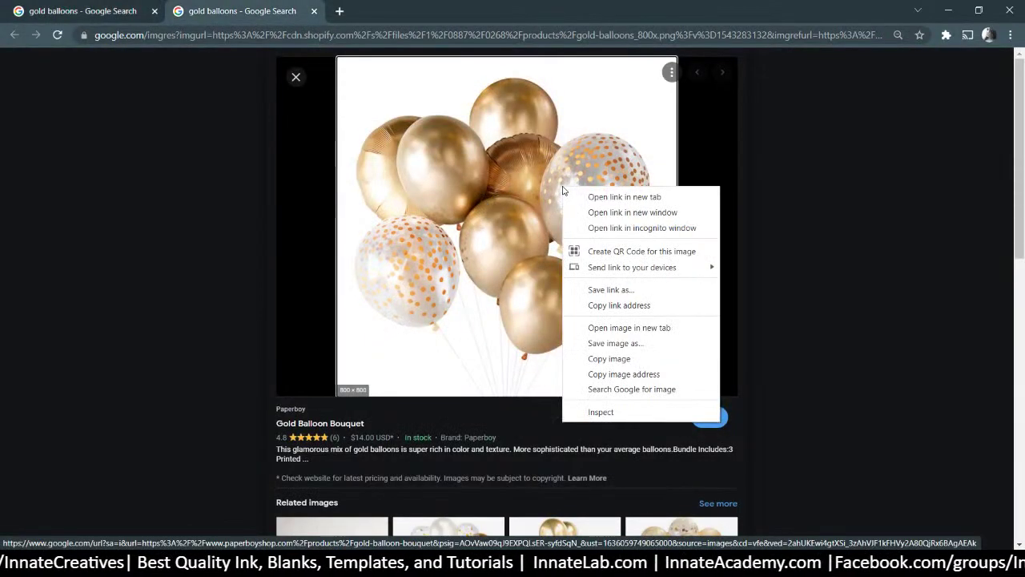
left_click(584, 343)
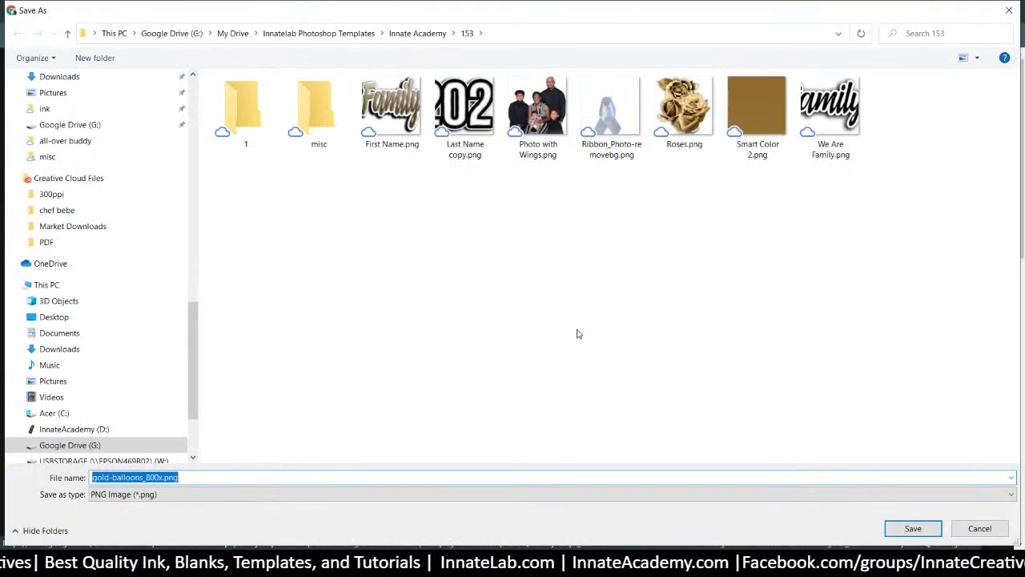
left_click(910, 528)
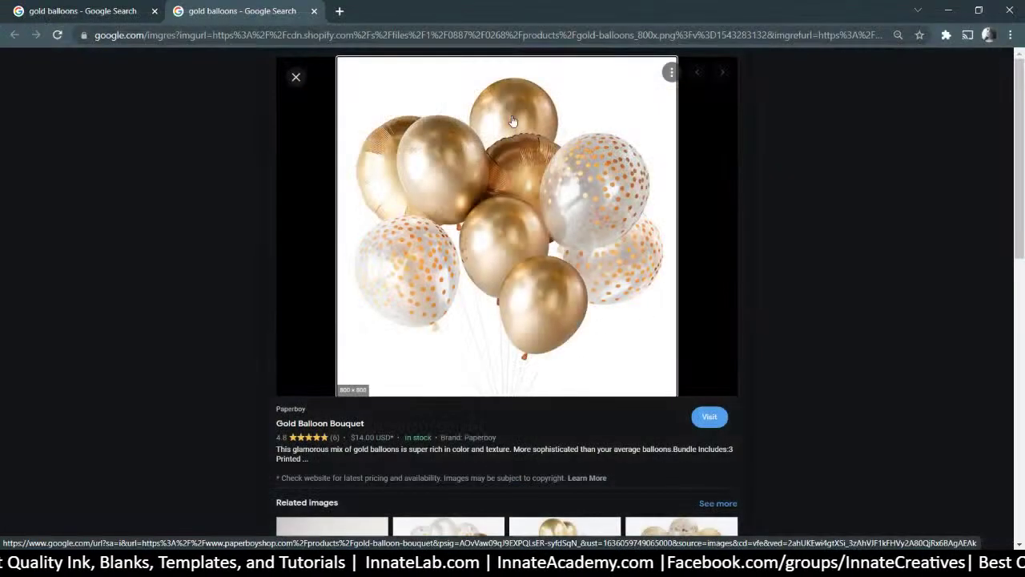
left_click(338, 10)
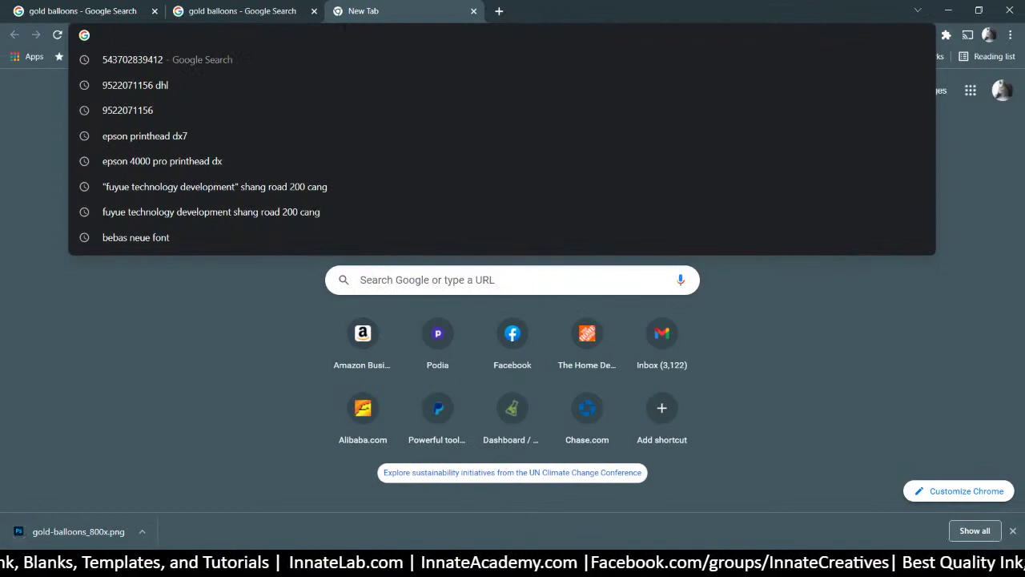
Upload the gold balloons PNG to remove.bg and download the 800 × 800 HD cut-out
type("r")
key("Return")
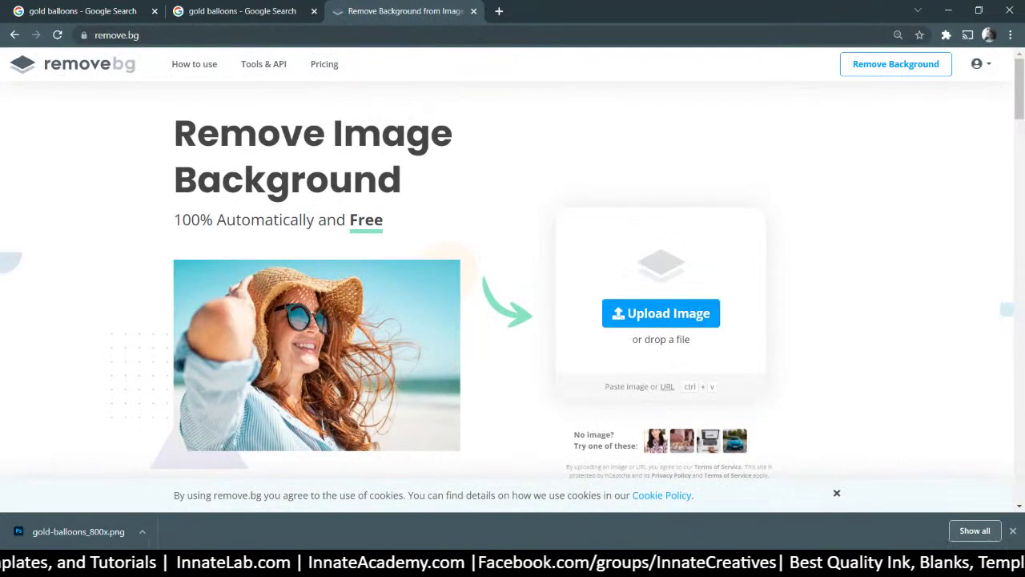
left_click_drag(79, 531, 548, 311)
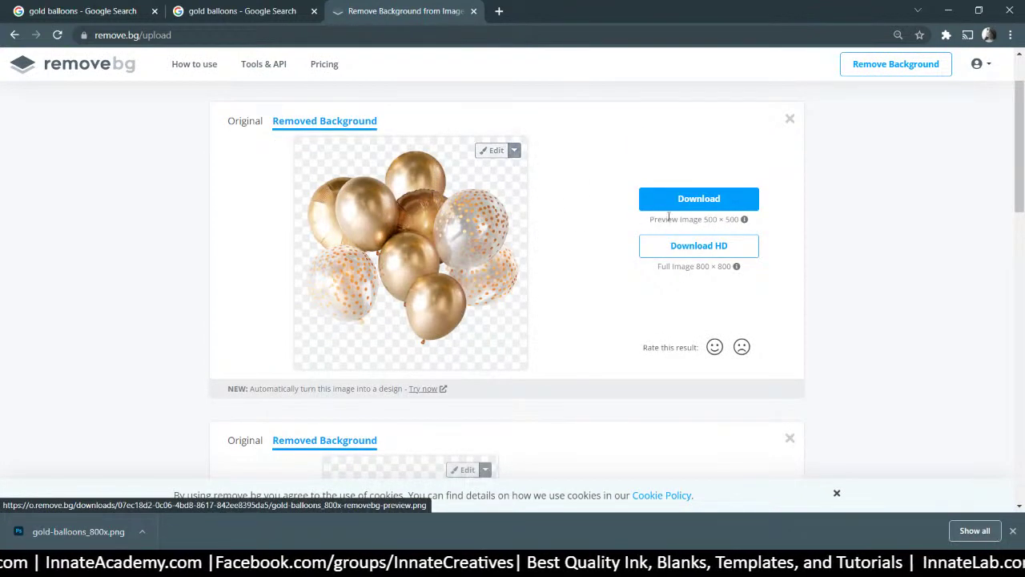
left_click(682, 250)
left_click(615, 379)
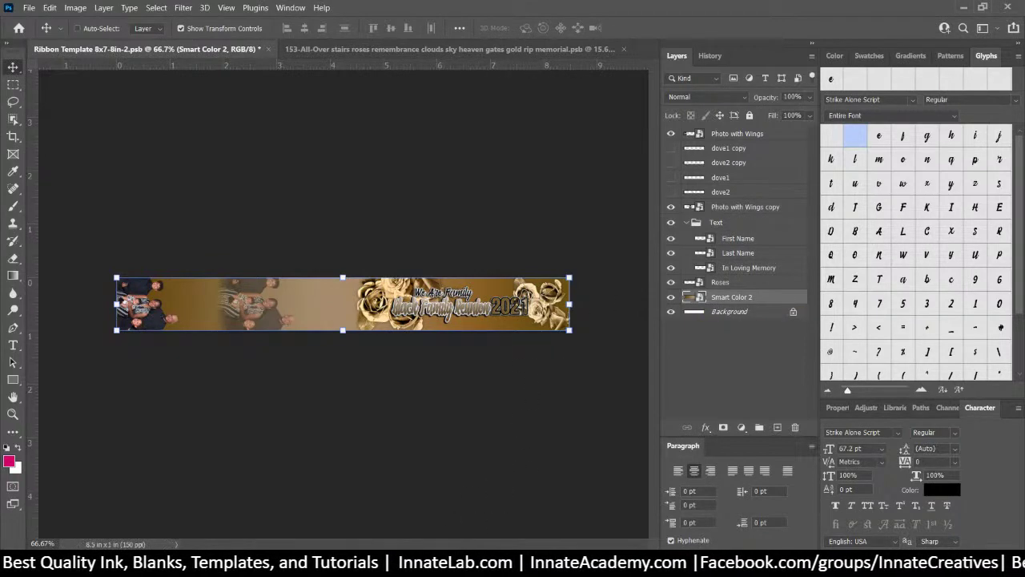
Place the gold-balloons removebg cut-out on the ribbon, rotated 90° toward the left end
mouse_move(476, 570)
left_click(445, 570)
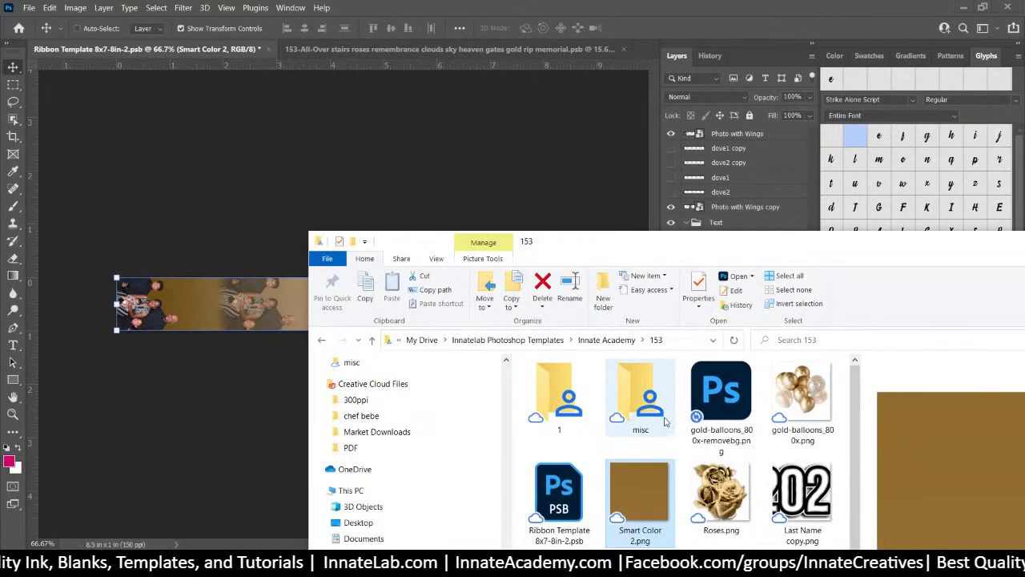
left_click(787, 412)
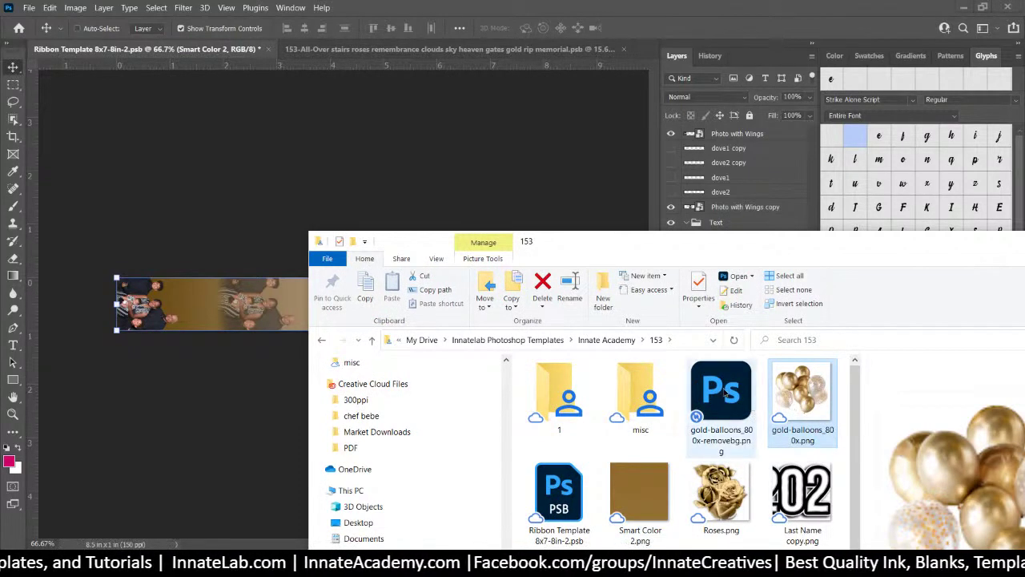
left_click(222, 309)
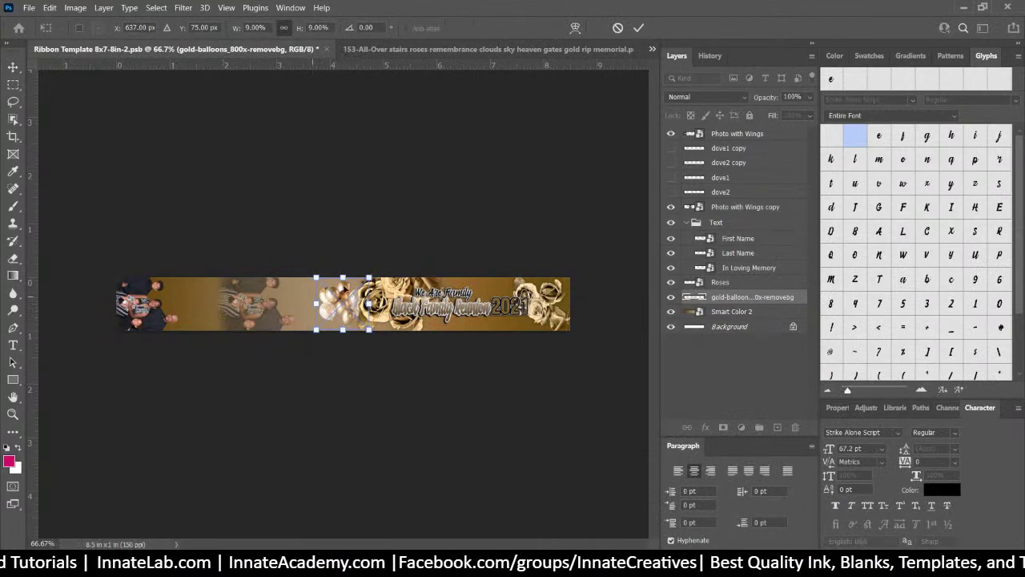
left_click_drag(379, 260, 400, 360)
left_click_drag(350, 310, 191, 310)
mouse_move(192, 310)
left_mouse_down()
mouse_move(241, 351)
mouse_move(196, 304)
left_mouse_up()
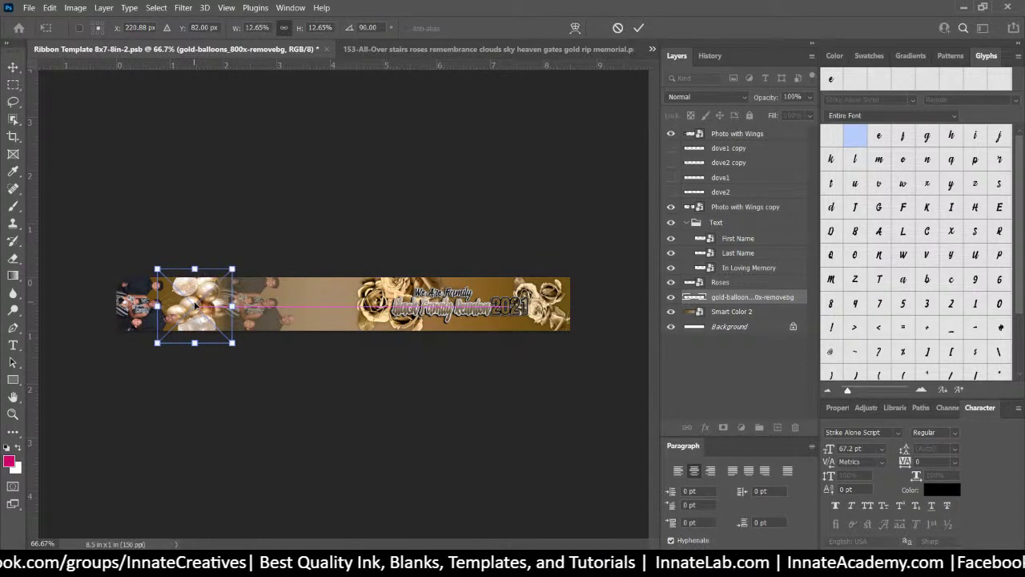
key("Return")
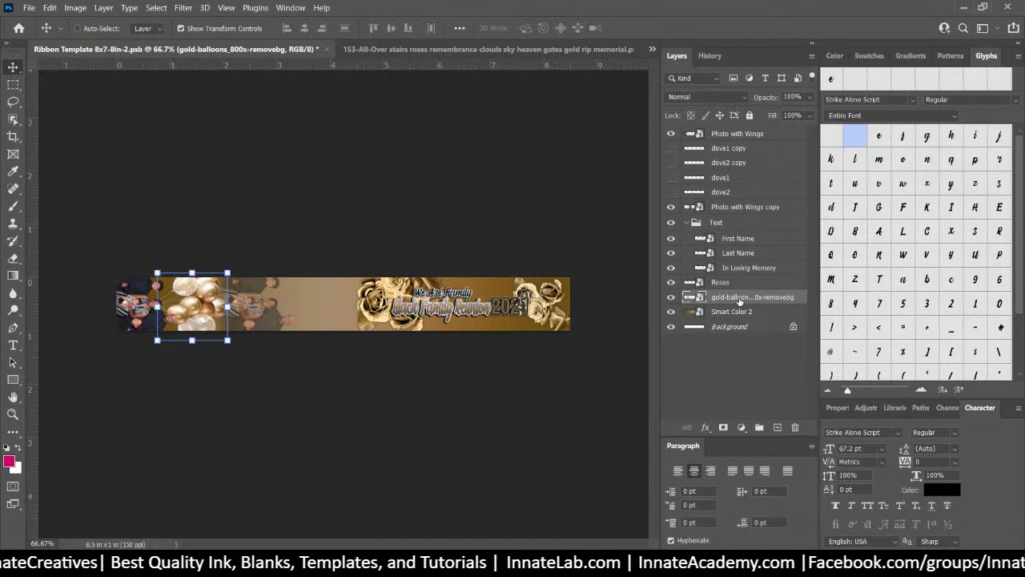
Nudge the balloons further left and duplicate them toward the middle of the ribbon
mouse_move(200, 305)
left_mouse_down()
mouse_move(173, 298)
mouse_move(201, 303)
mouse_move(181, 302)
left_mouse_up()
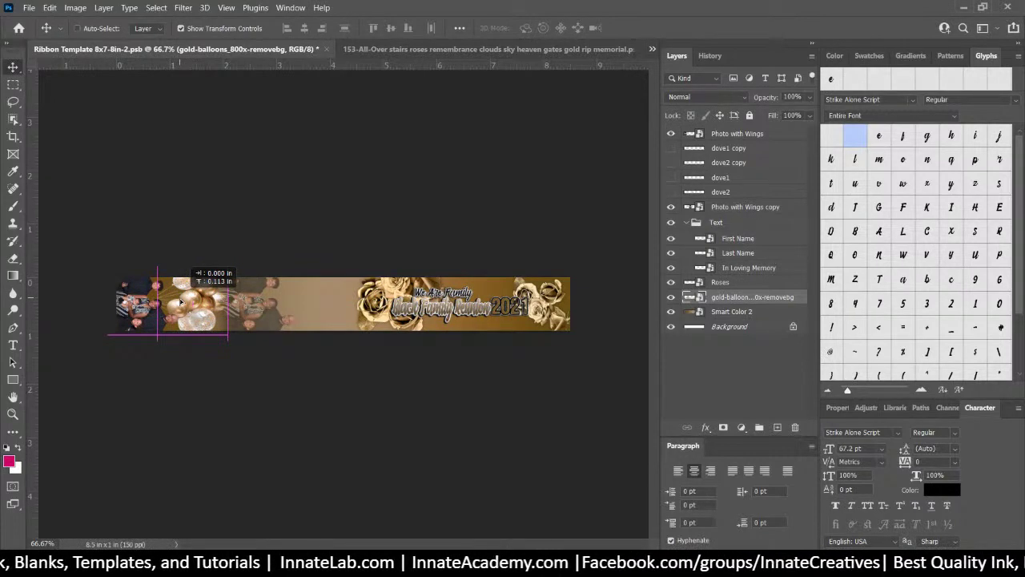
left_click_drag(181, 302, 178, 299)
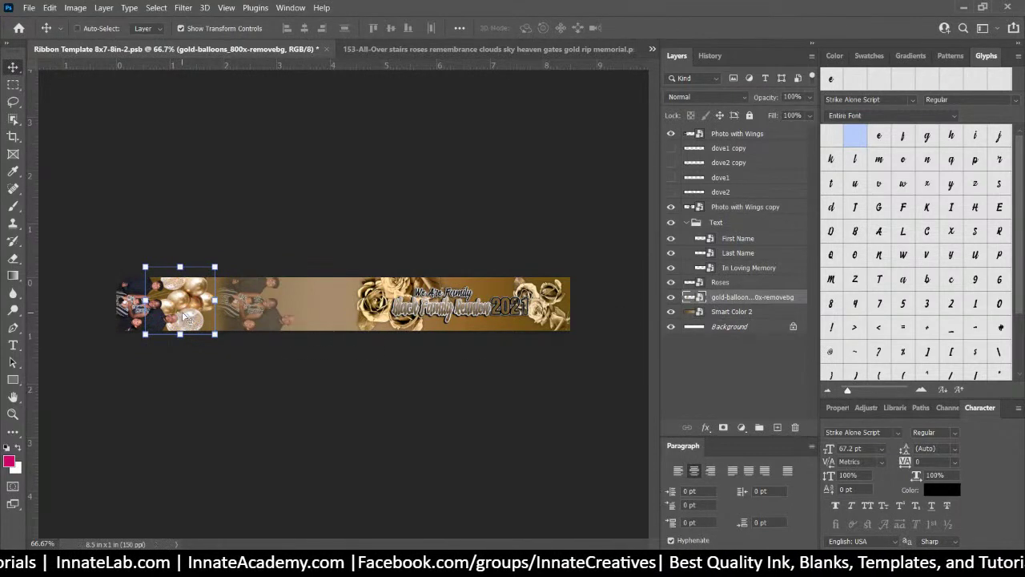
left_click_drag(182, 315, 320, 324)
key("ctrl+j")
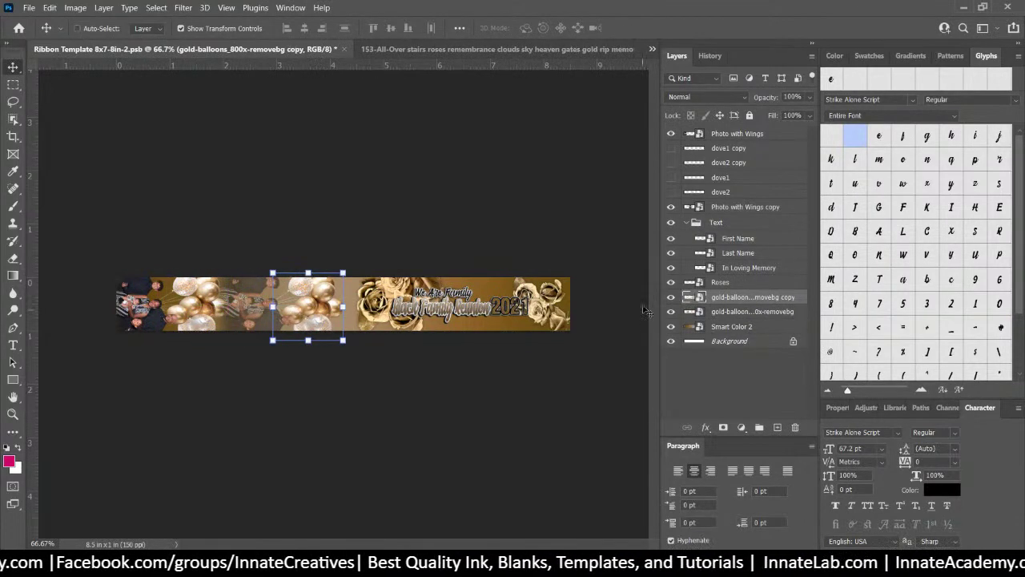
Fade the original left balloons layer to 47% opacity and scale it down slightly
left_click(717, 314)
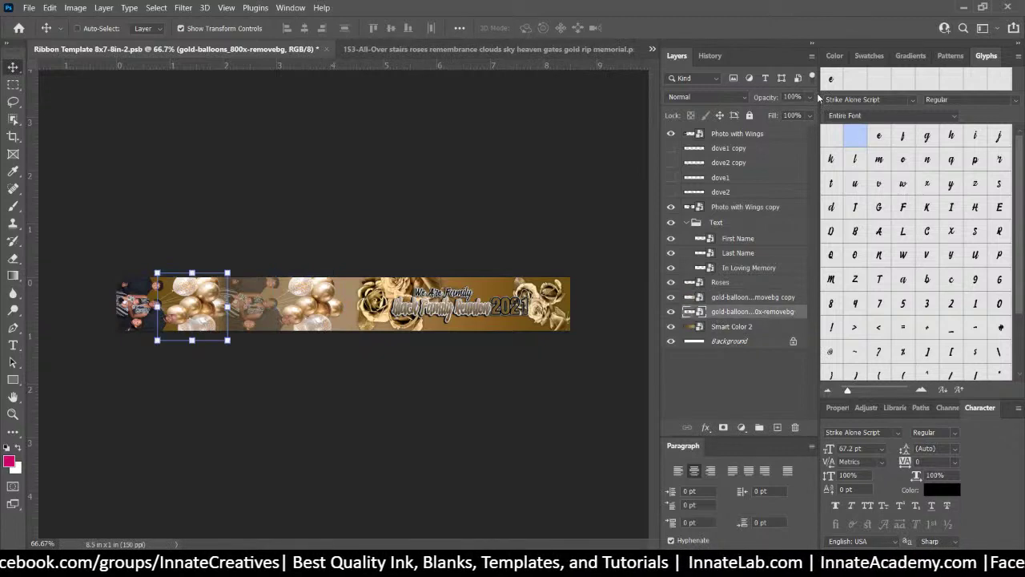
left_click(808, 97)
left_click_drag(782, 114, 775, 116)
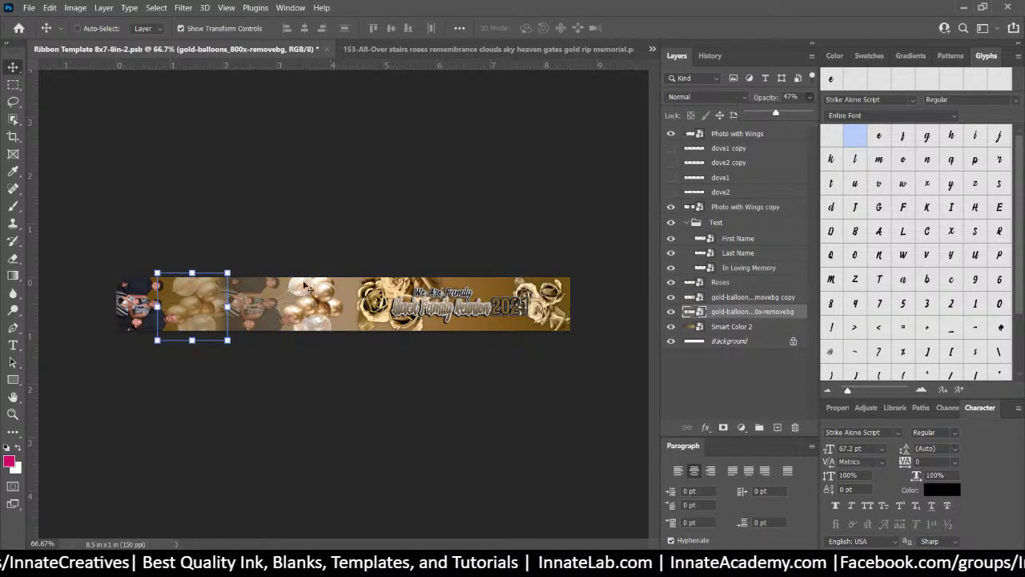
left_click(267, 232)
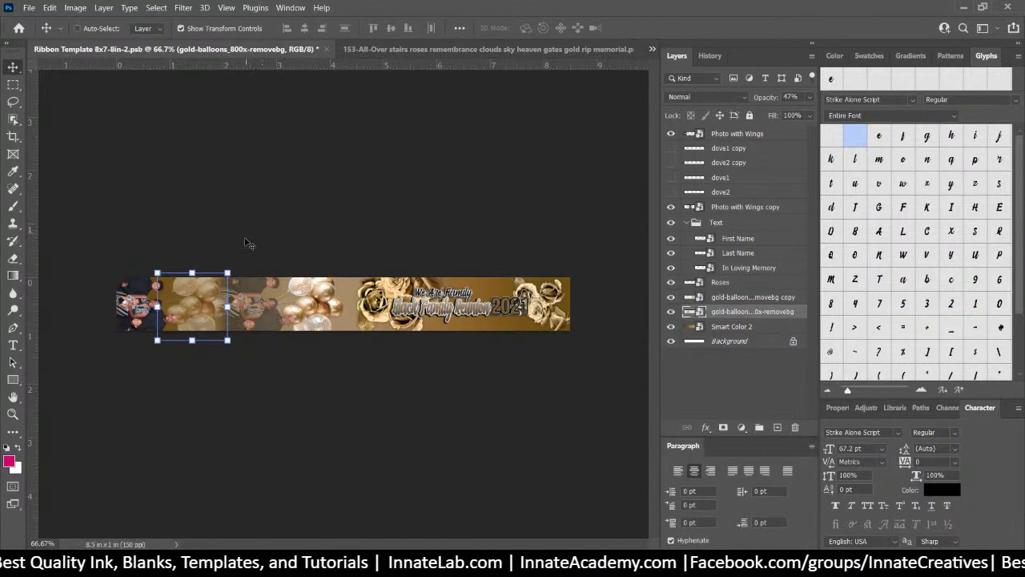
left_click_drag(227, 340, 177, 314)
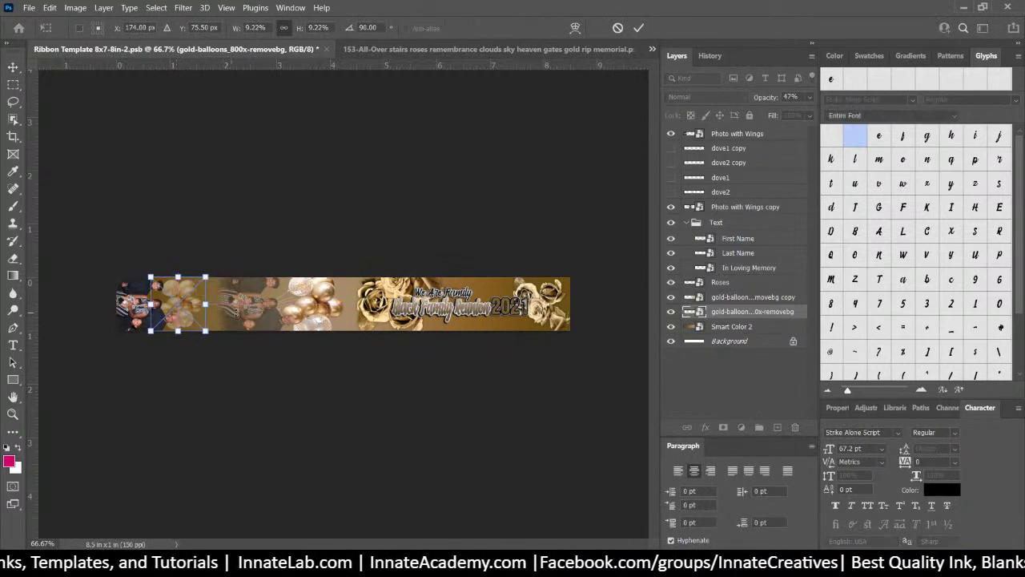
key("Return")
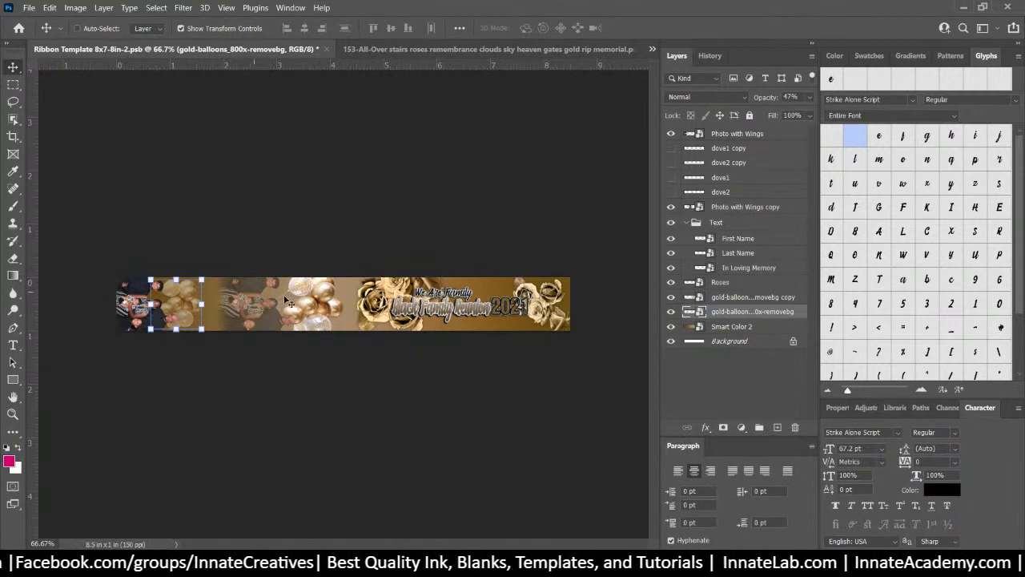
left_click(759, 298)
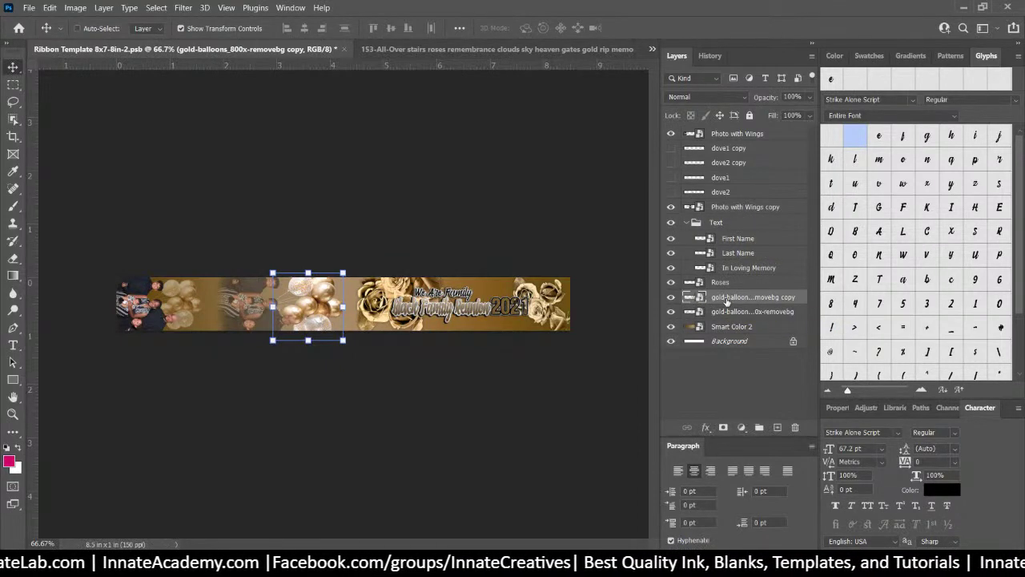
Rename the copied balloons layer to 'Image-Logo'
right_click(727, 301)
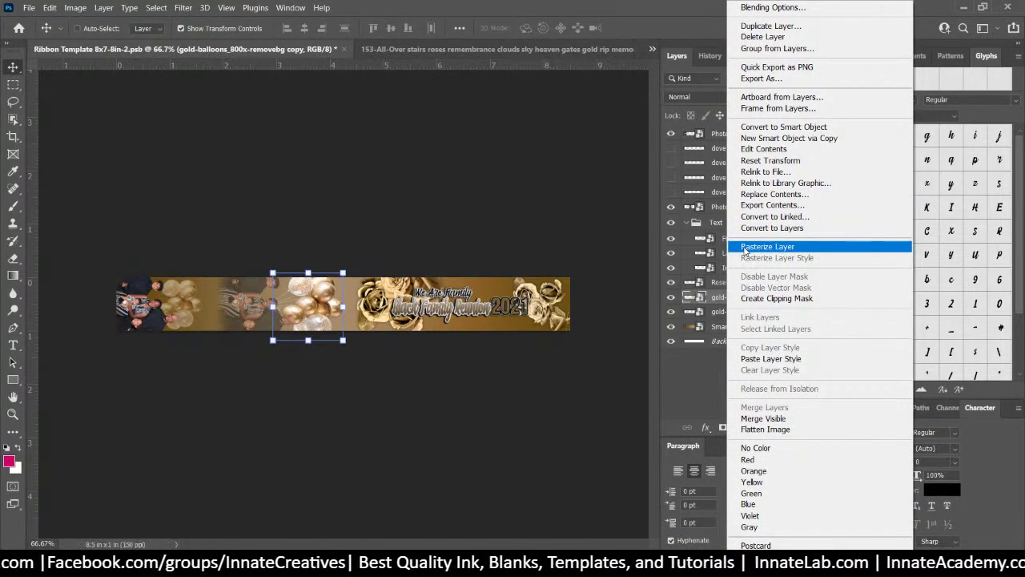
left_click(716, 302)
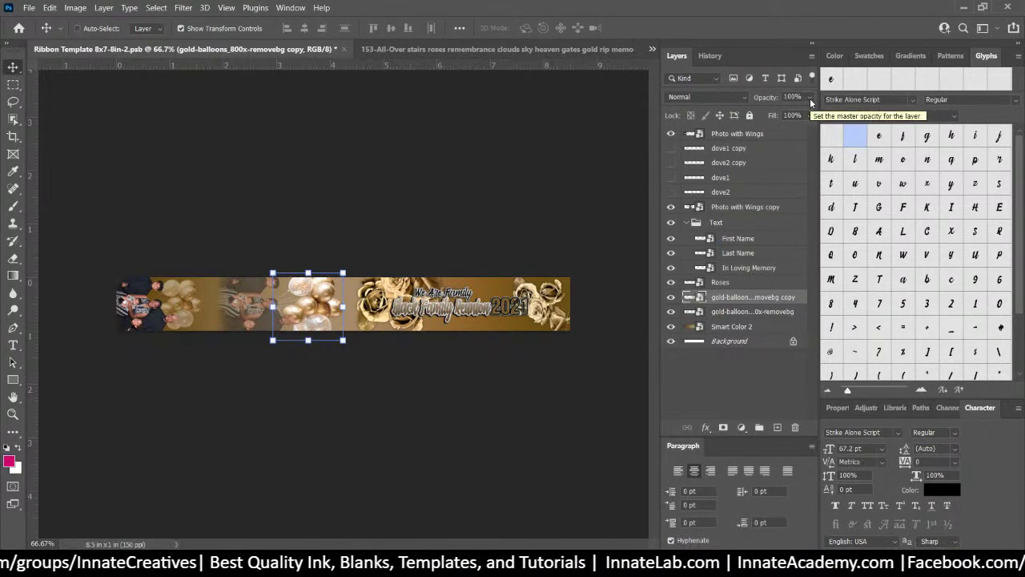
double_click(730, 297)
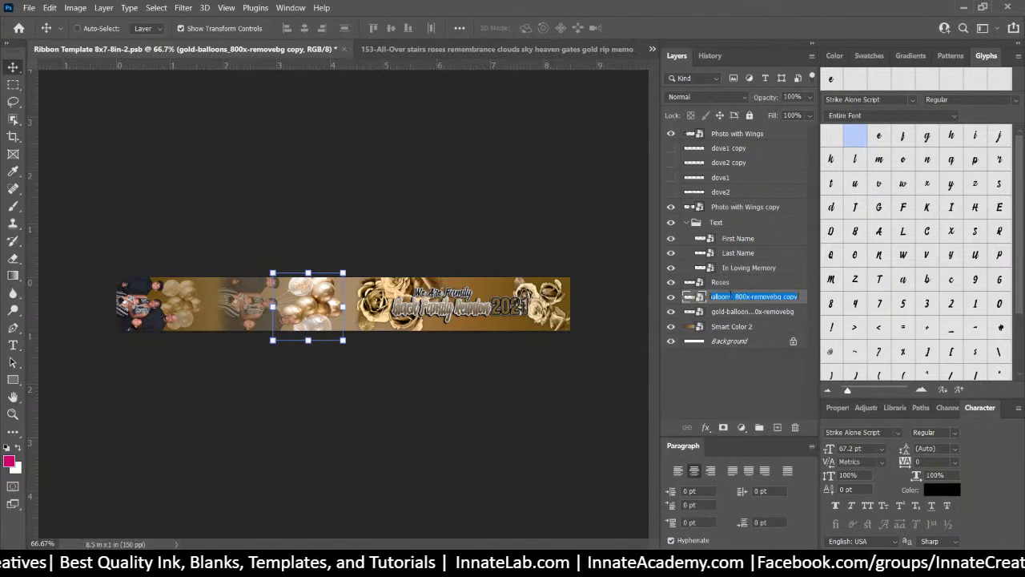
type("Image")
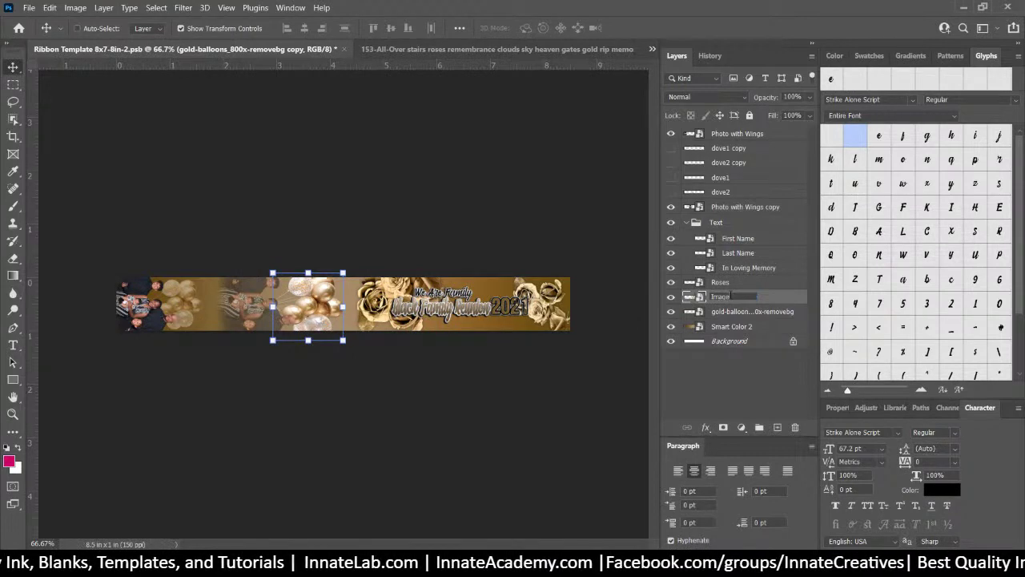
type("-Lo")
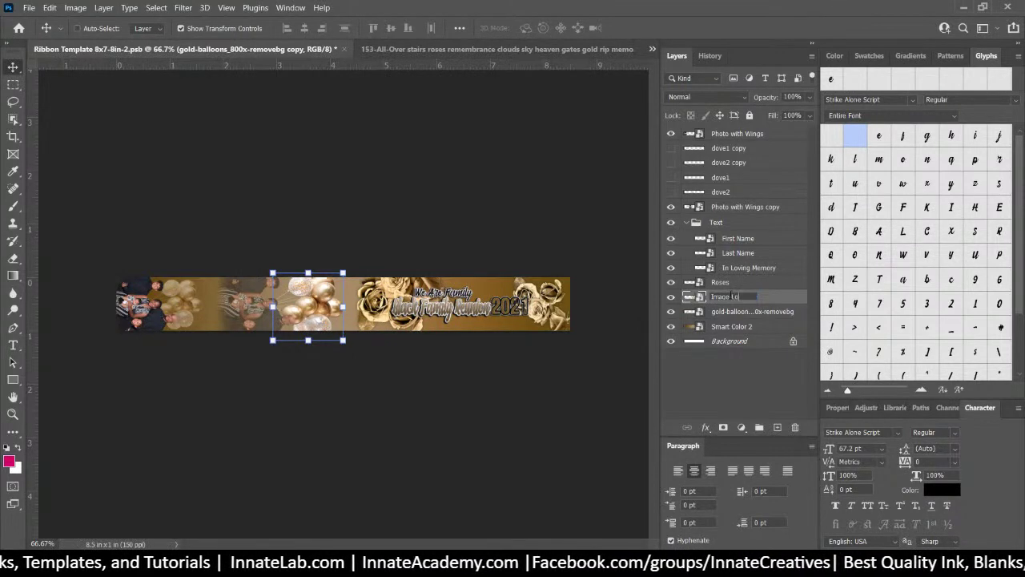
type("go")
key("Return")
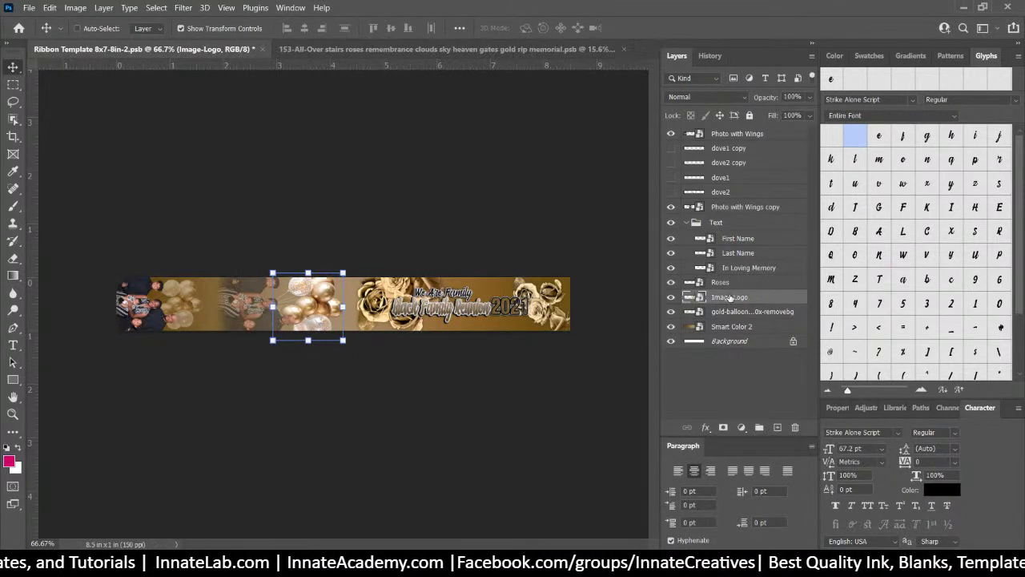
Rasterize Image-Logo, convert it back to a smart object, and move a copy to the ribbon's left end
left_click(733, 313)
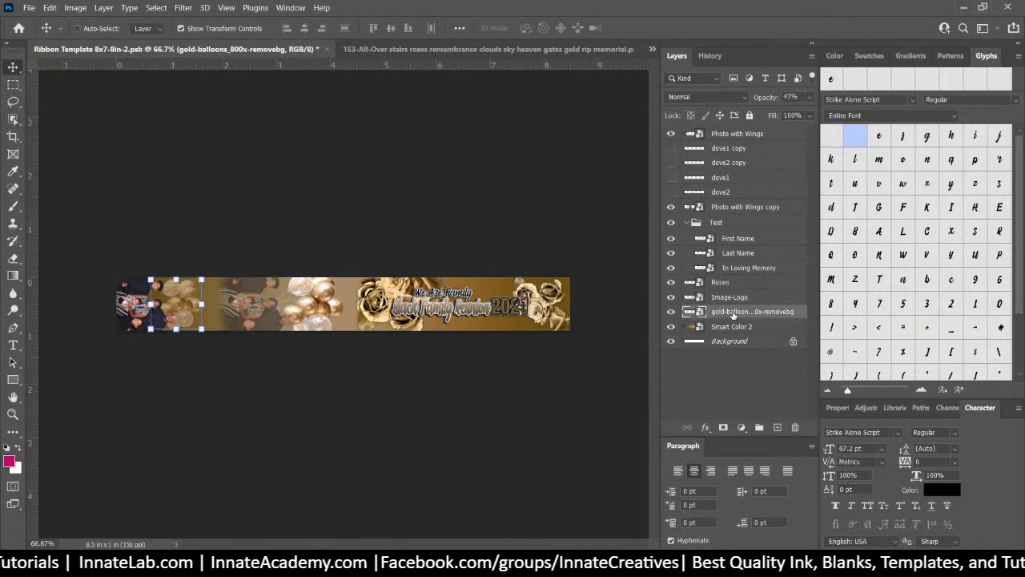
left_click_drag(732, 315, 731, 301)
right_click(732, 302)
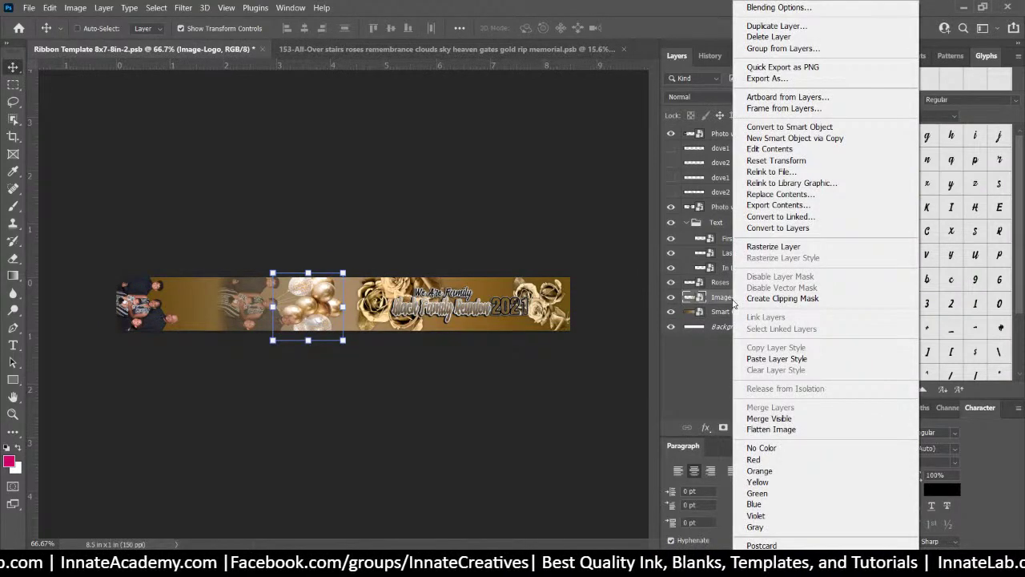
left_click(773, 246)
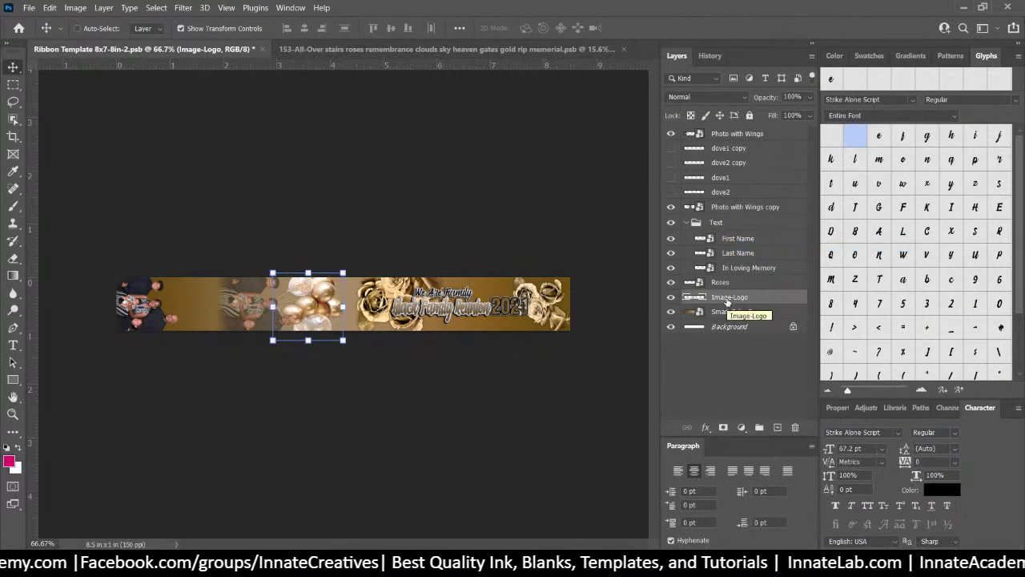
right_click(725, 302)
left_click(749, 171)
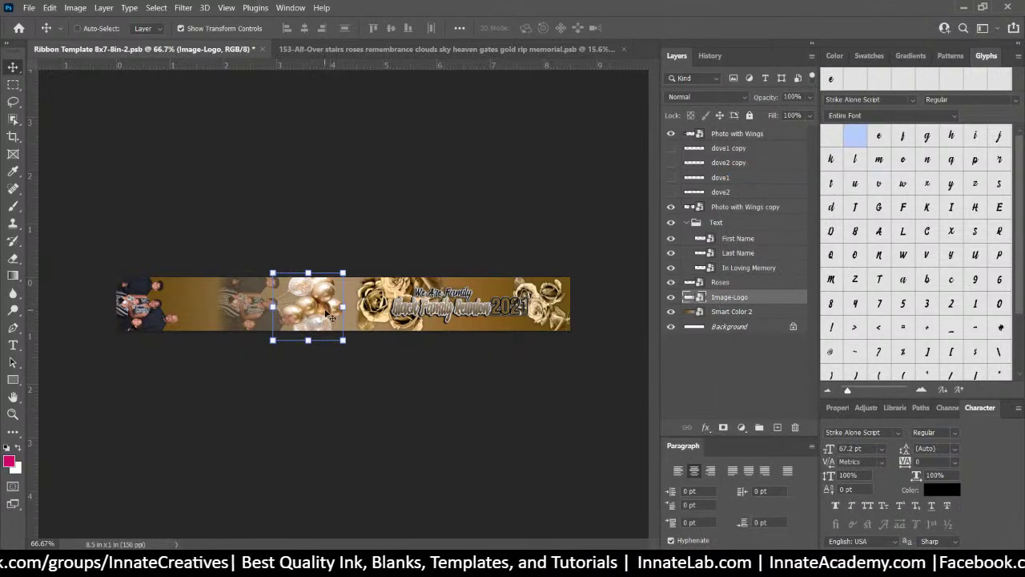
left_click_drag(330, 316, 200, 316)
Commit the left balloon copy and set its opacity to 55%
key("Return")
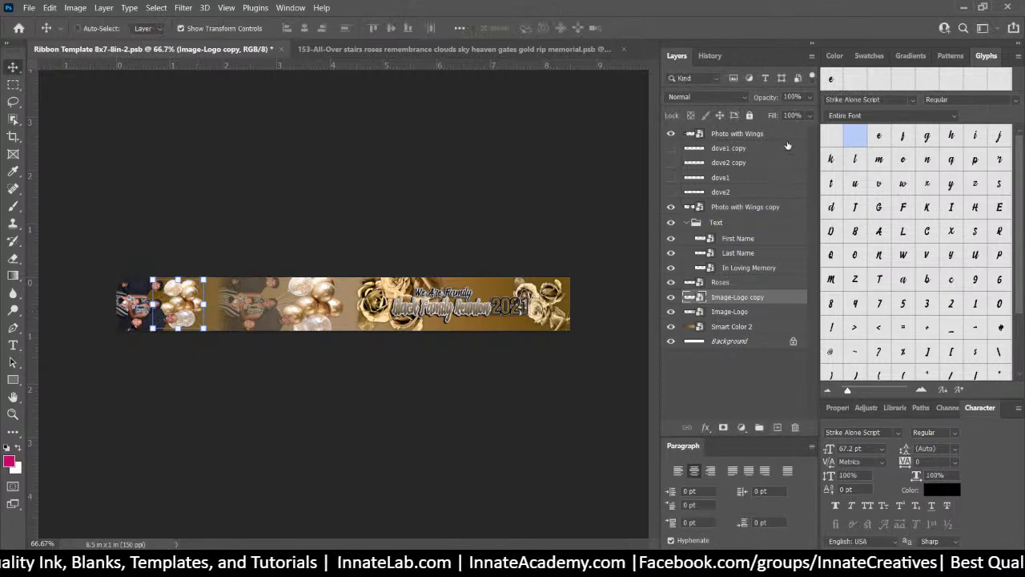
left_click(811, 97)
left_click_drag(797, 112, 773, 117)
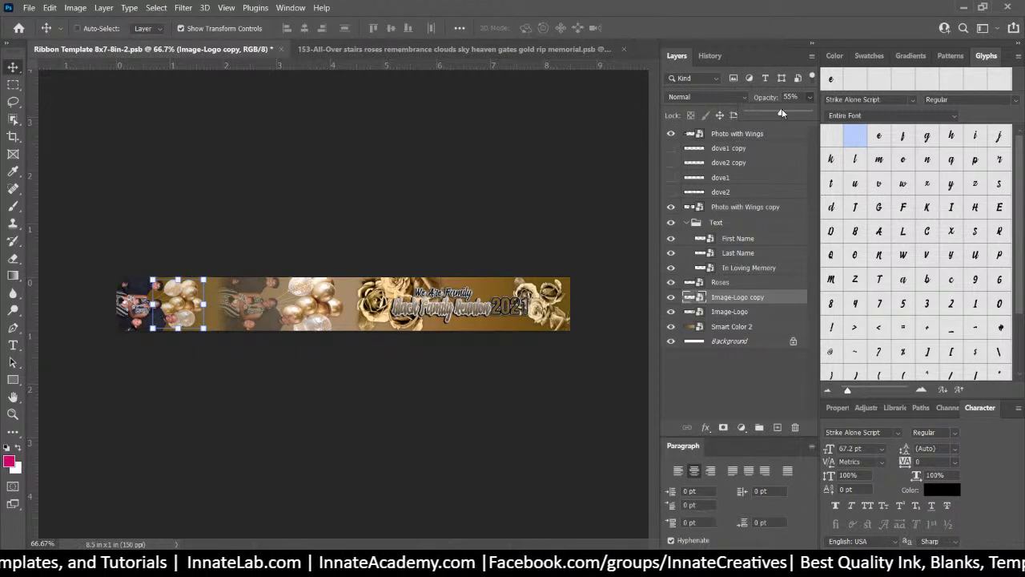
left_click(729, 303)
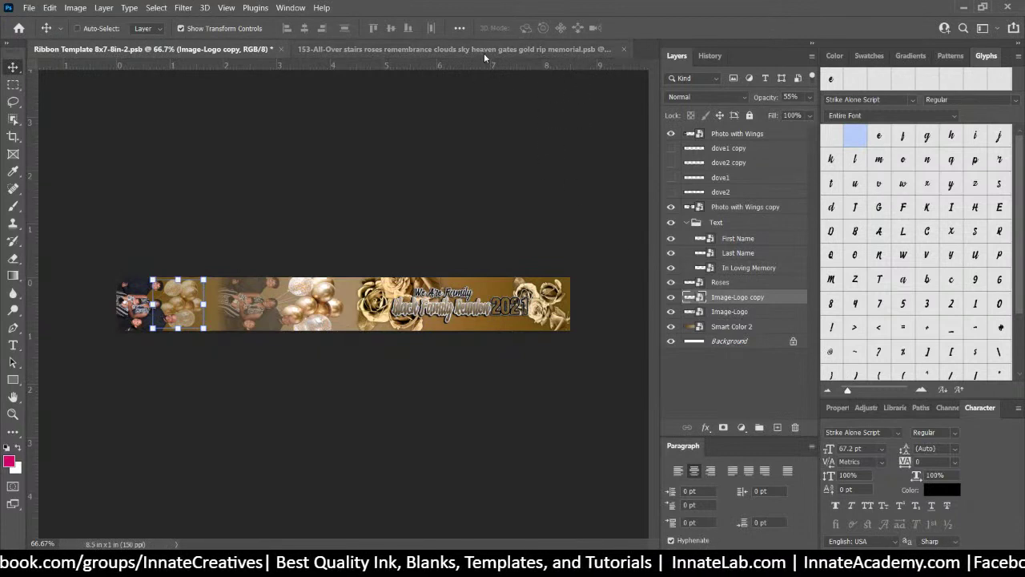
Check the Roses, First Name and Last Name (2021) layers, then zoom in on the ribbon
left_click(480, 282, "ctrl")
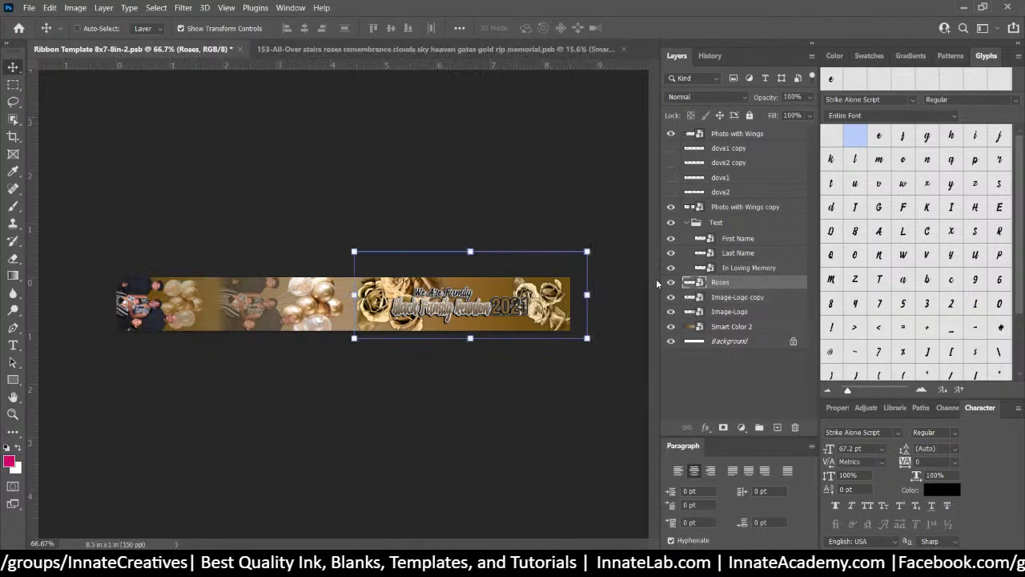
right_click(435, 312)
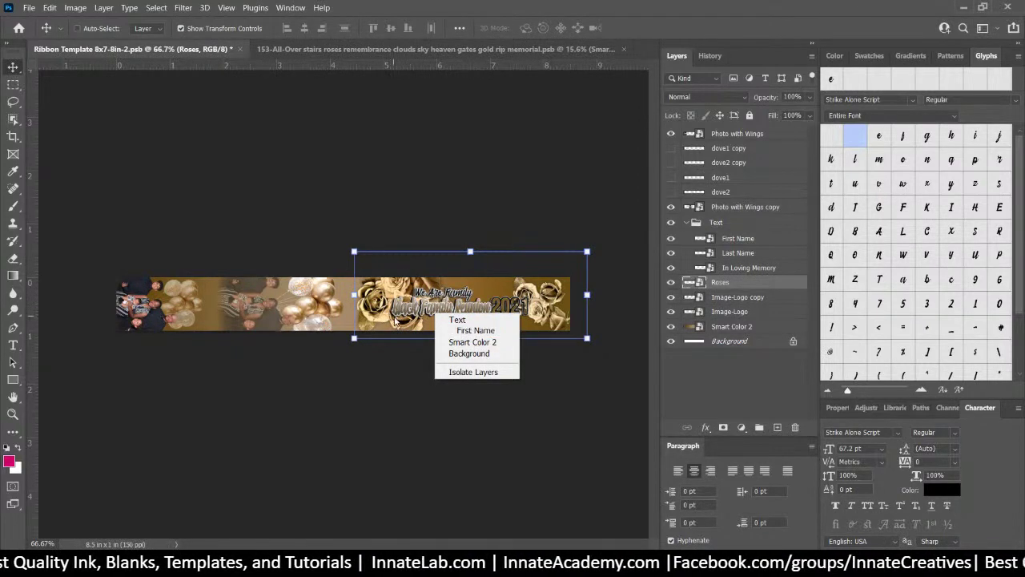
left_click(483, 330)
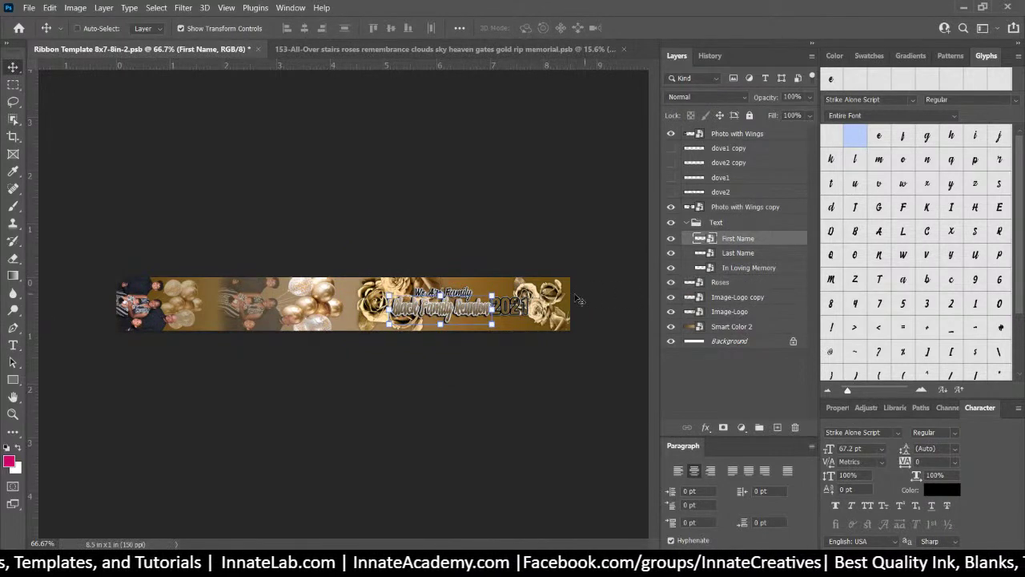
right_click(508, 314)
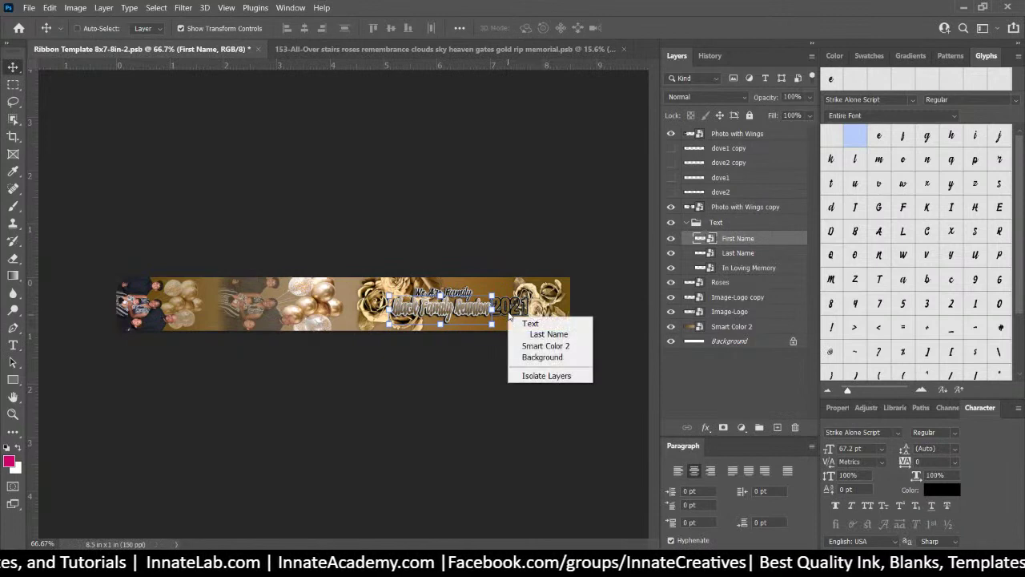
key("Escape")
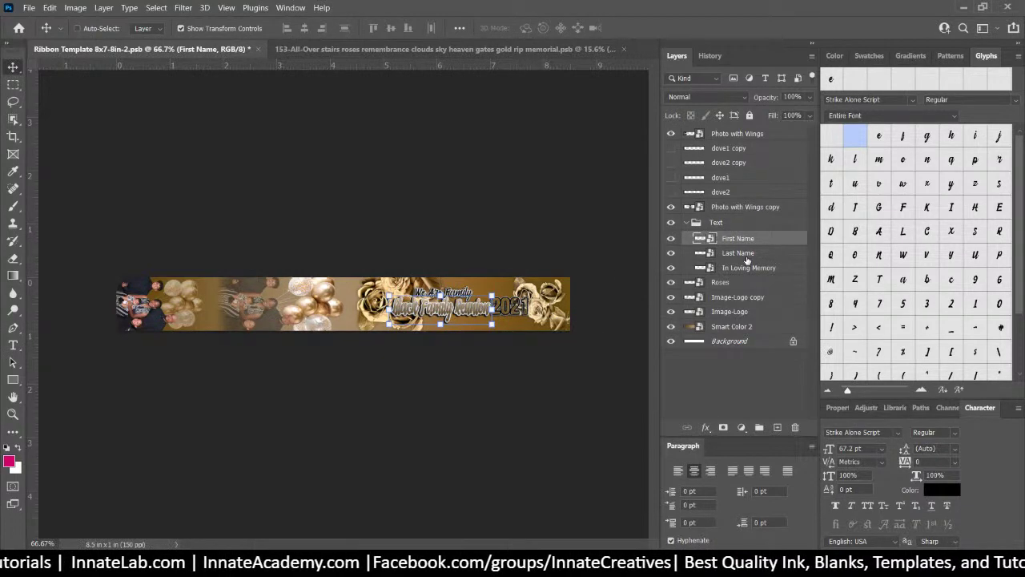
left_click(738, 253)
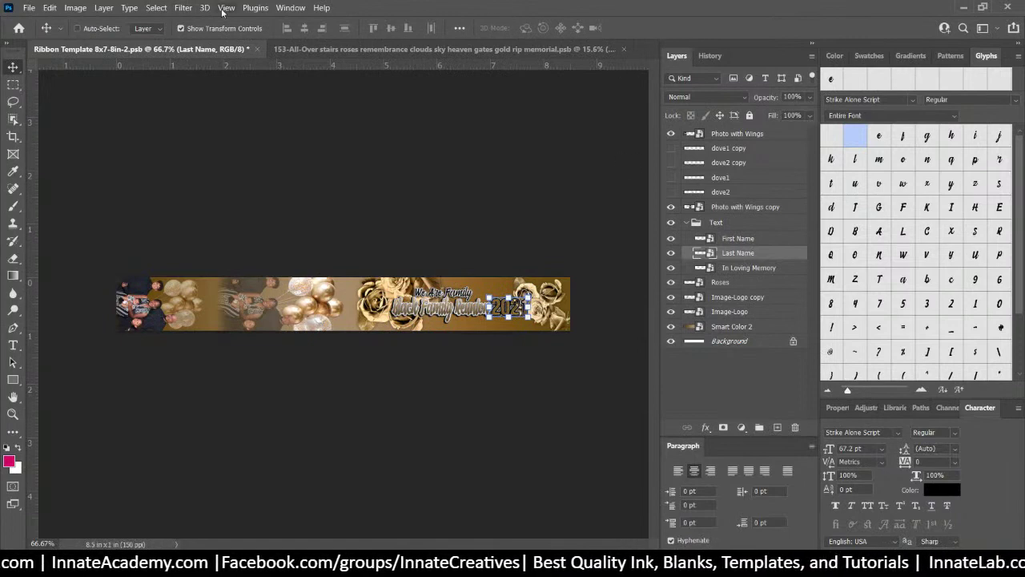
key("ctrl+plus")
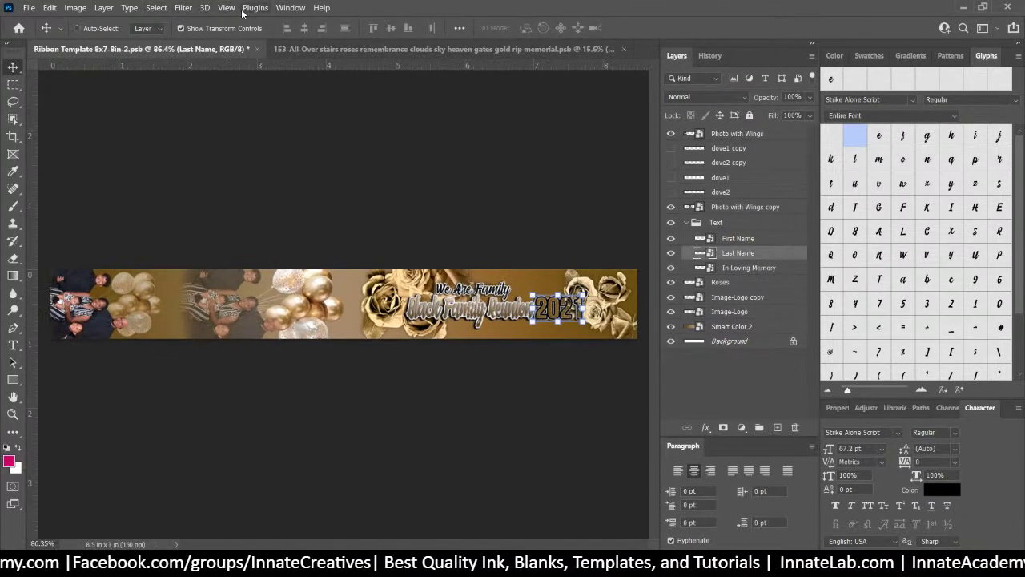
Turn on View > Show > Guides to display the cyan guide lines across the ribbon
left_click(230, 9)
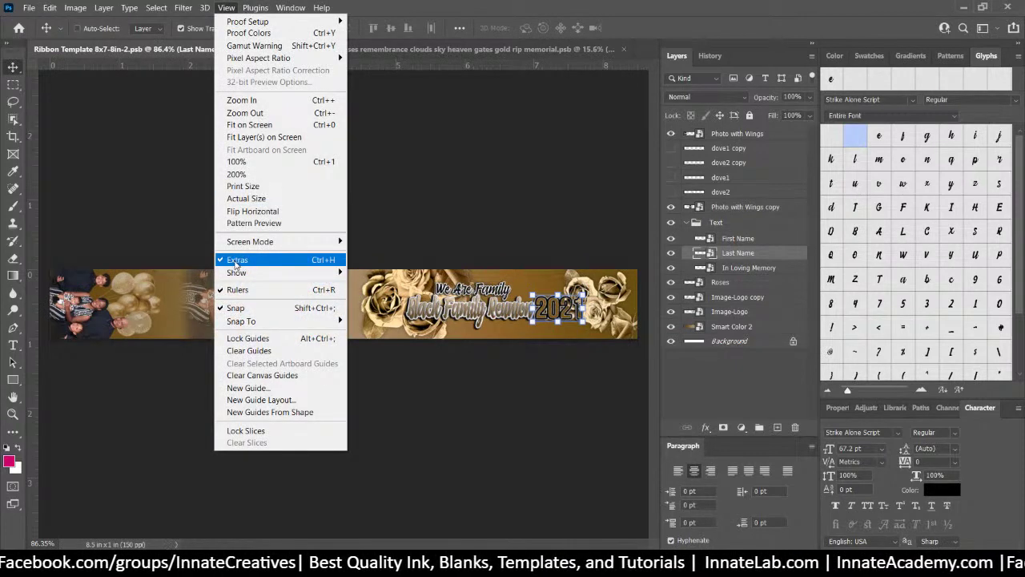
mouse_move(234, 273)
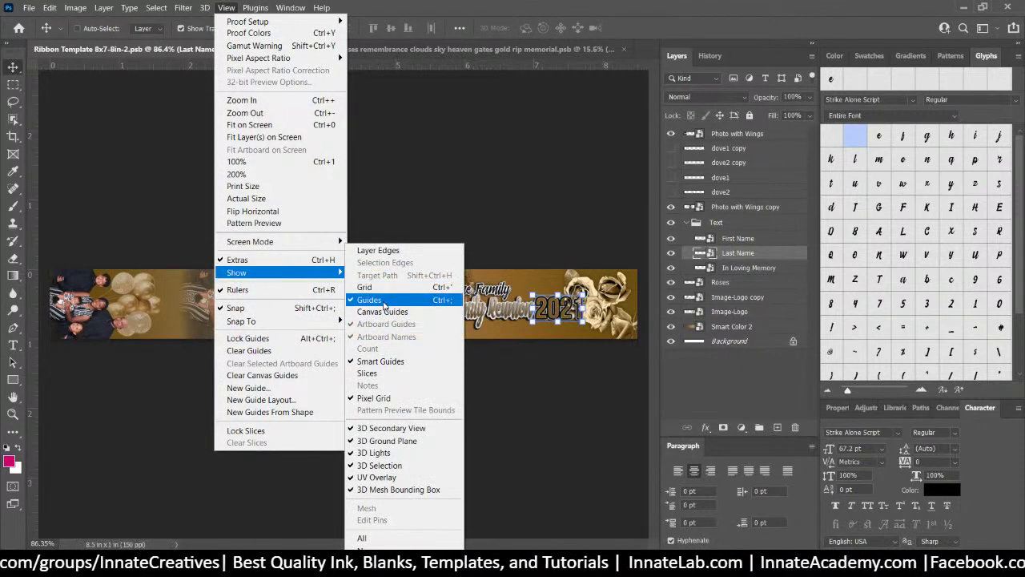
left_click(385, 305)
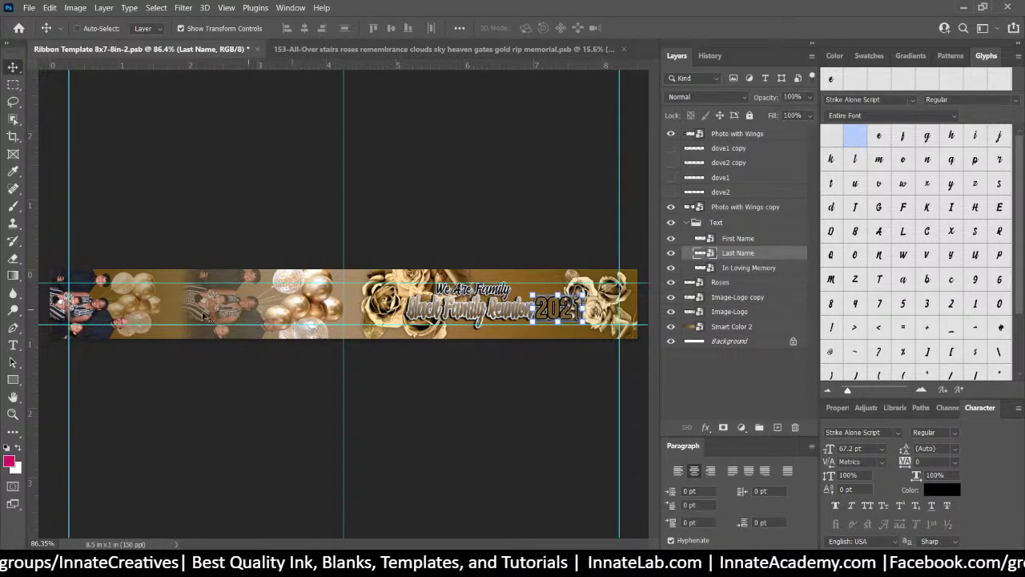
Scale the Photo with Wings copy to about 4.26%, nudge it left, then switch to the 153 design
right_click(255, 278)
left_click(264, 285)
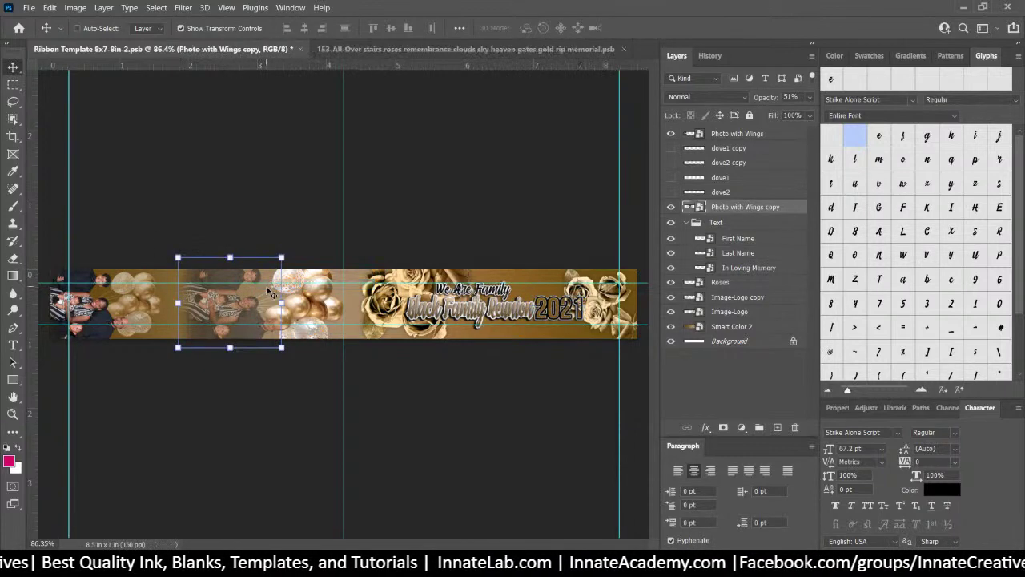
left_click_drag(174, 259, 230, 280)
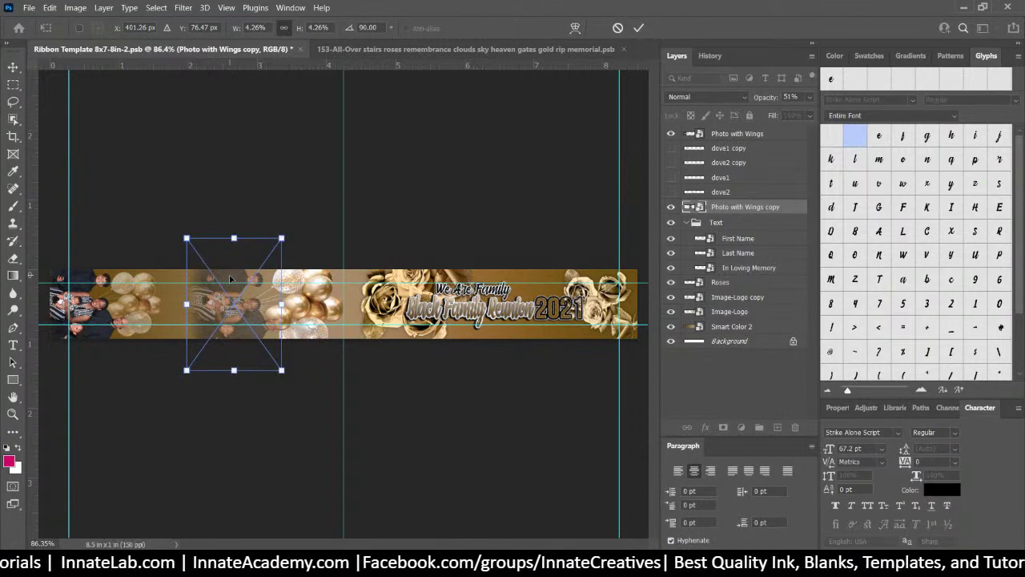
key("Left")
key("Left")
key("Left")
key("Left")
key("Left")
key("Left")
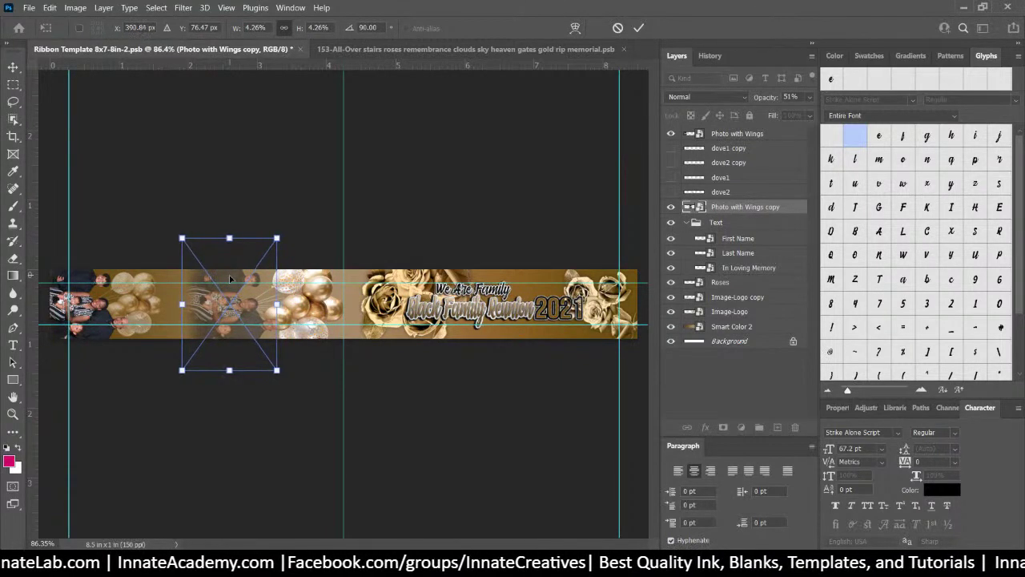
key("Left")
key("Left")
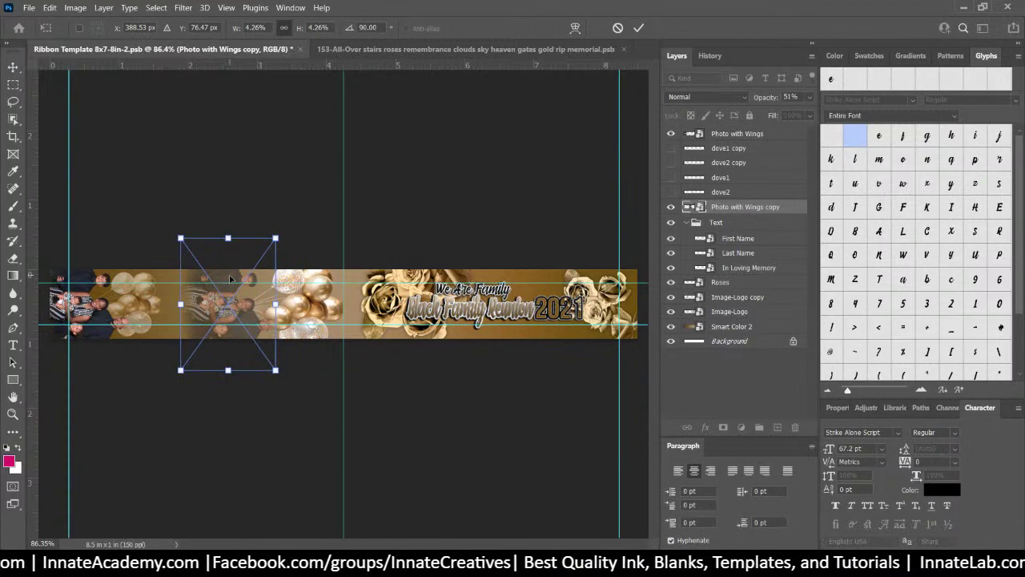
key("Return")
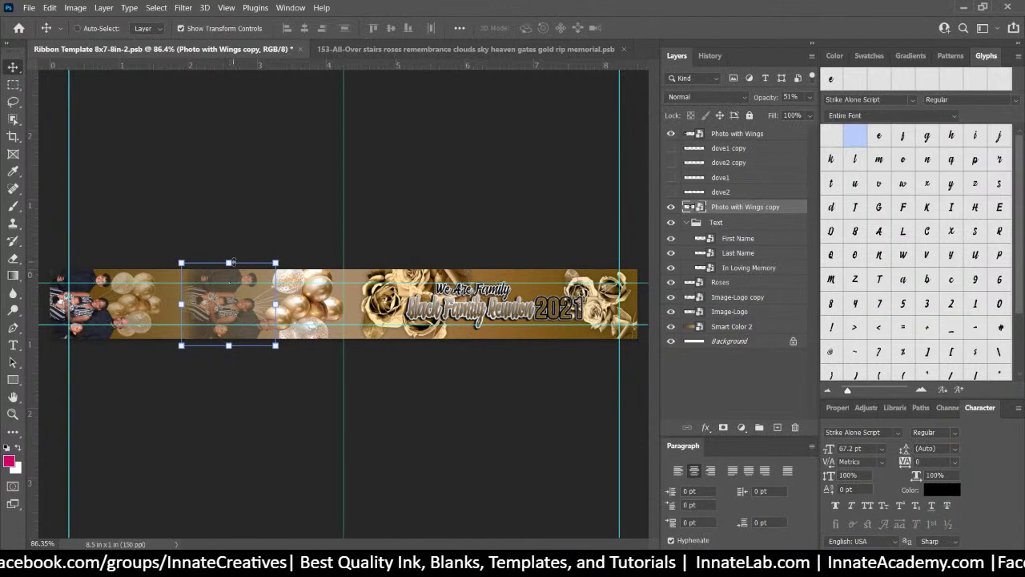
left_click(580, 50)
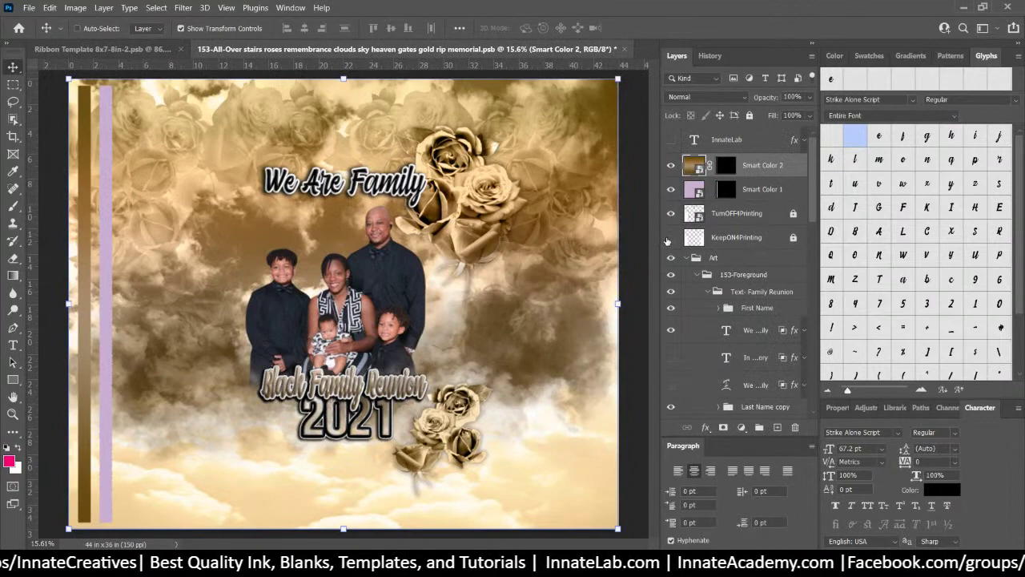
Toggle the TurnOFF4Printing and KeepON4Printing layers to preview the T-shirt overlay
left_click(672, 213)
left_click(672, 237)
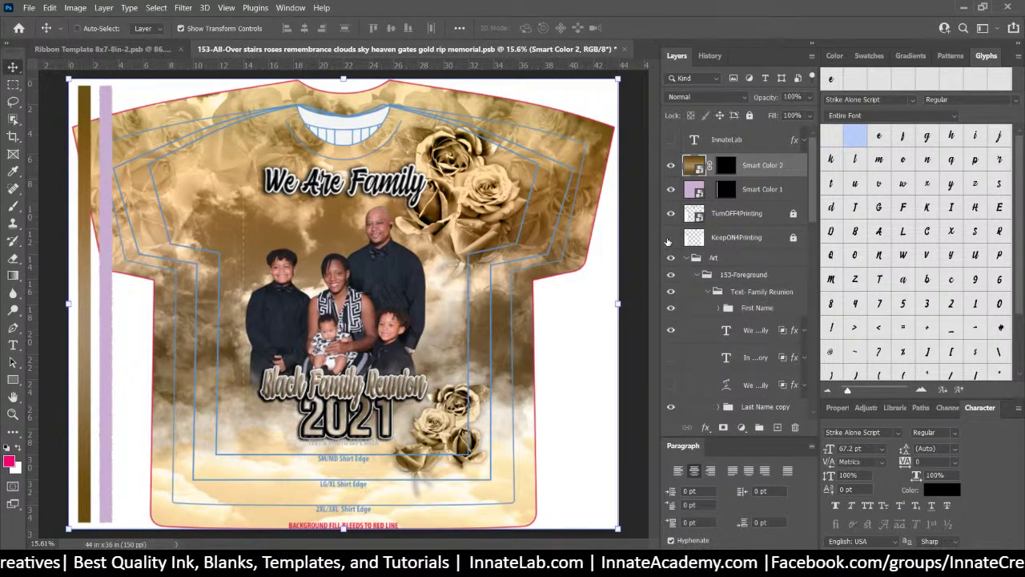
left_click(668, 240)
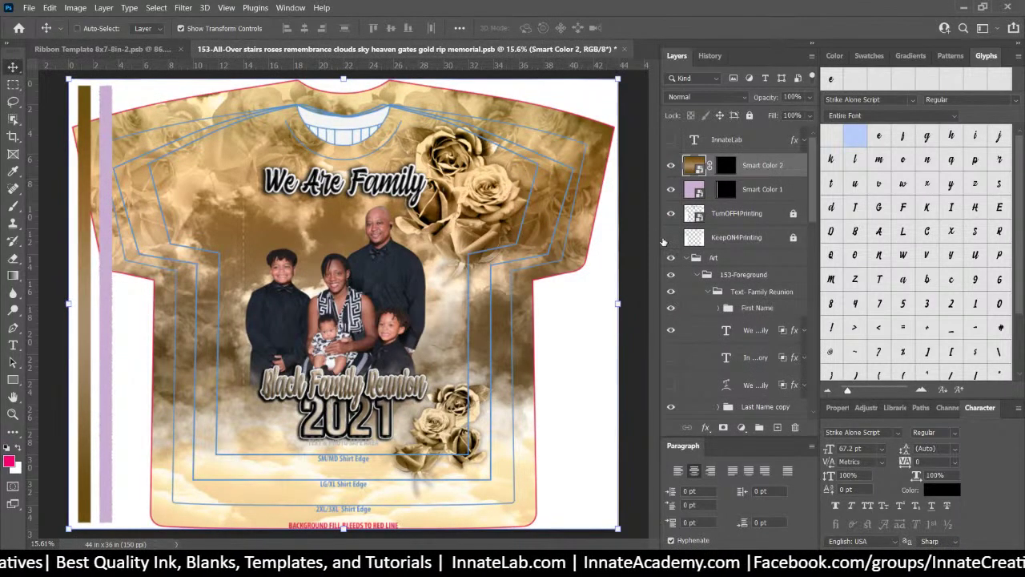
right_click(490, 198)
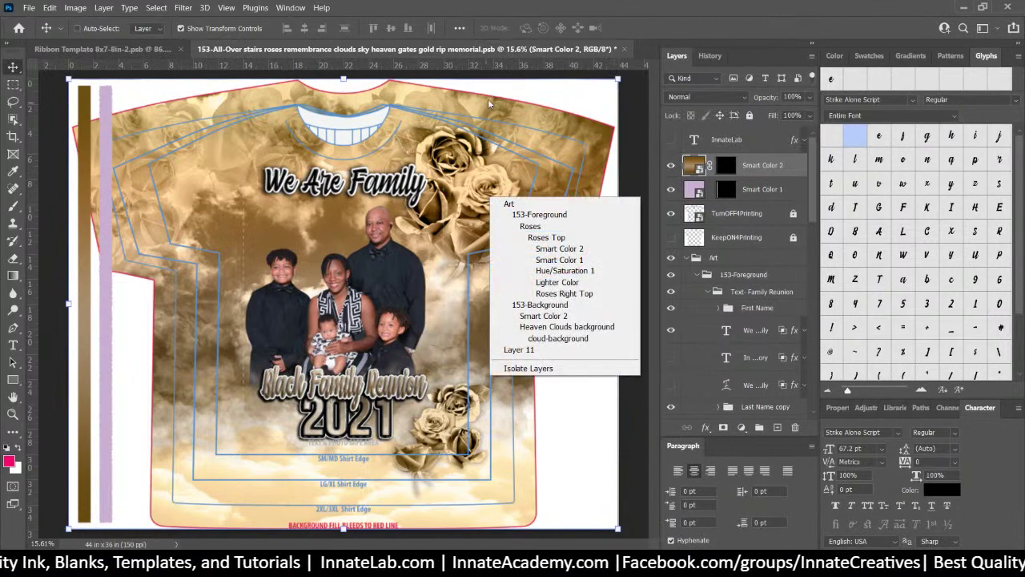
Return to Ribbon Template 8x7-8in-2.psb and save it with File > Save
left_click(58, 44)
left_click(70, 48)
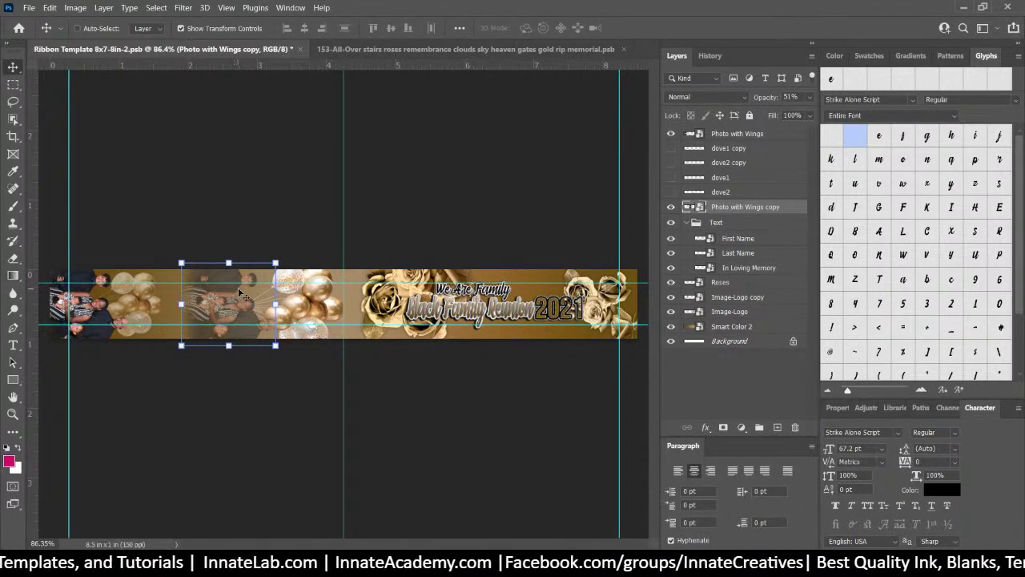
left_click(375, 49)
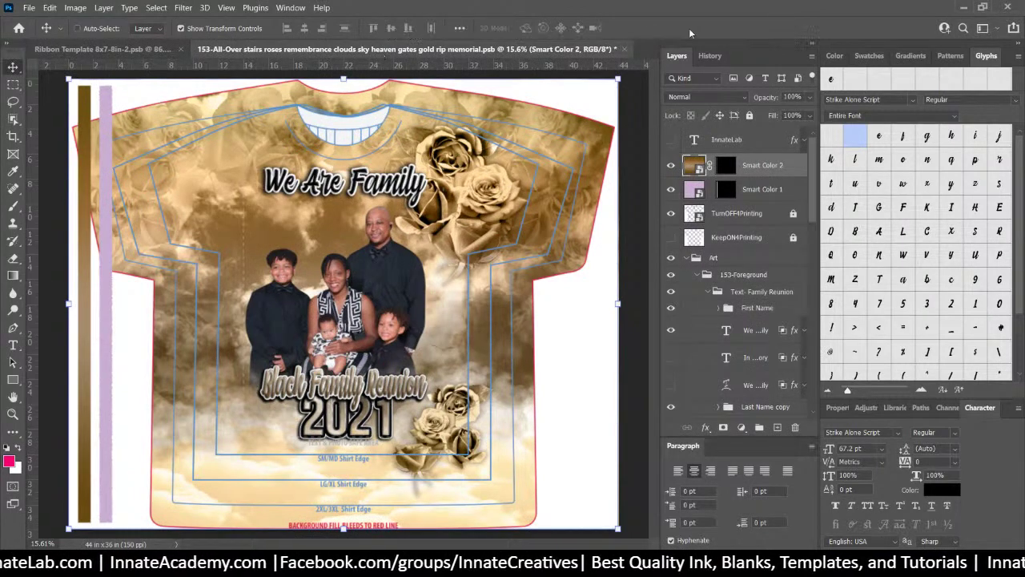
left_click(832, 56)
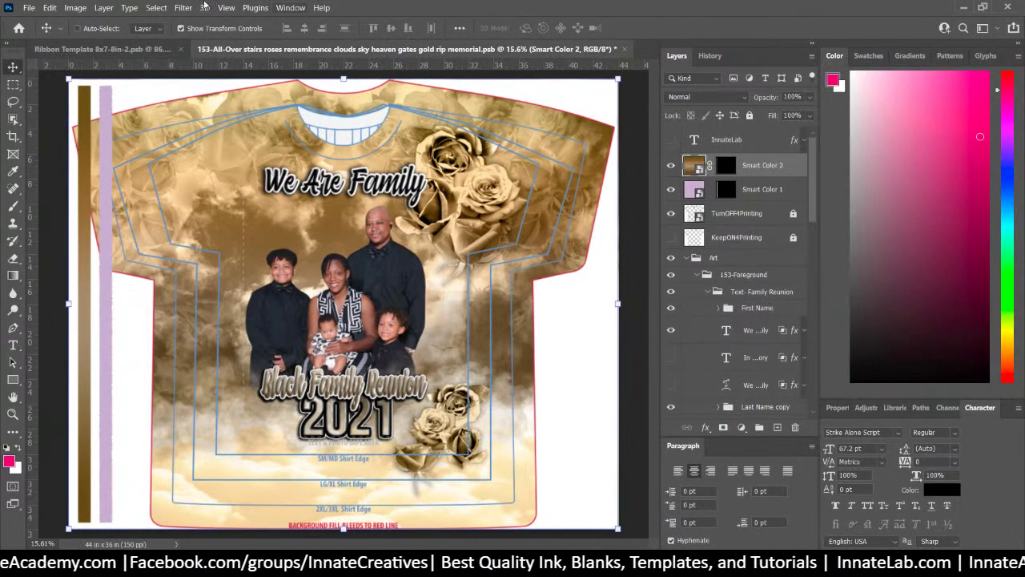
left_click(145, 53)
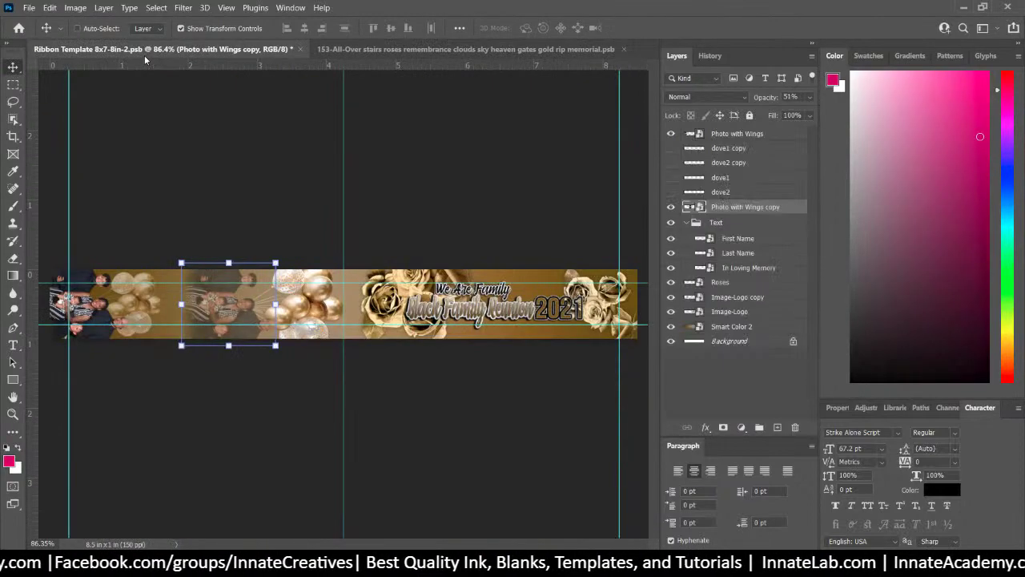
left_click(29, 8)
left_click(68, 151)
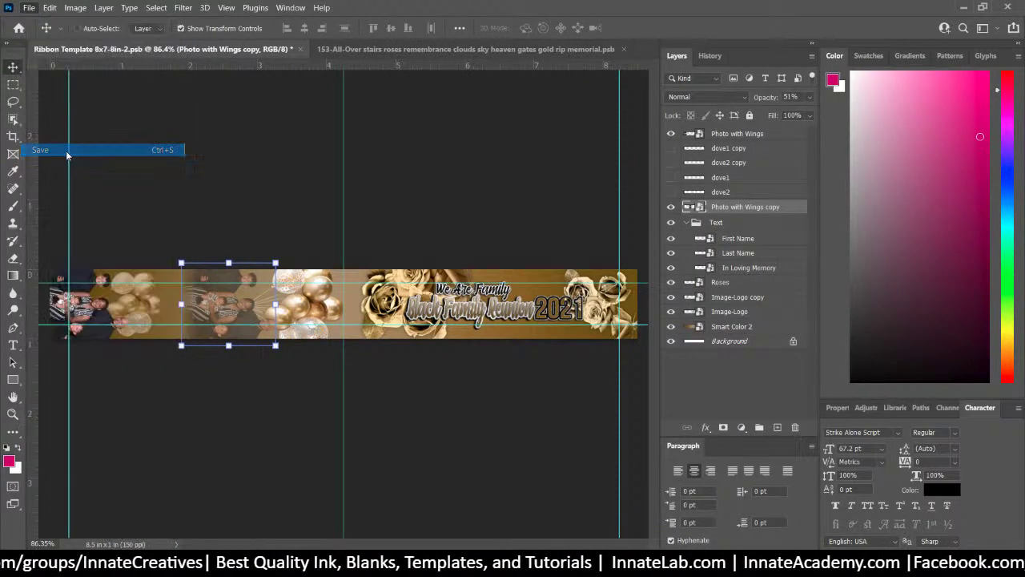
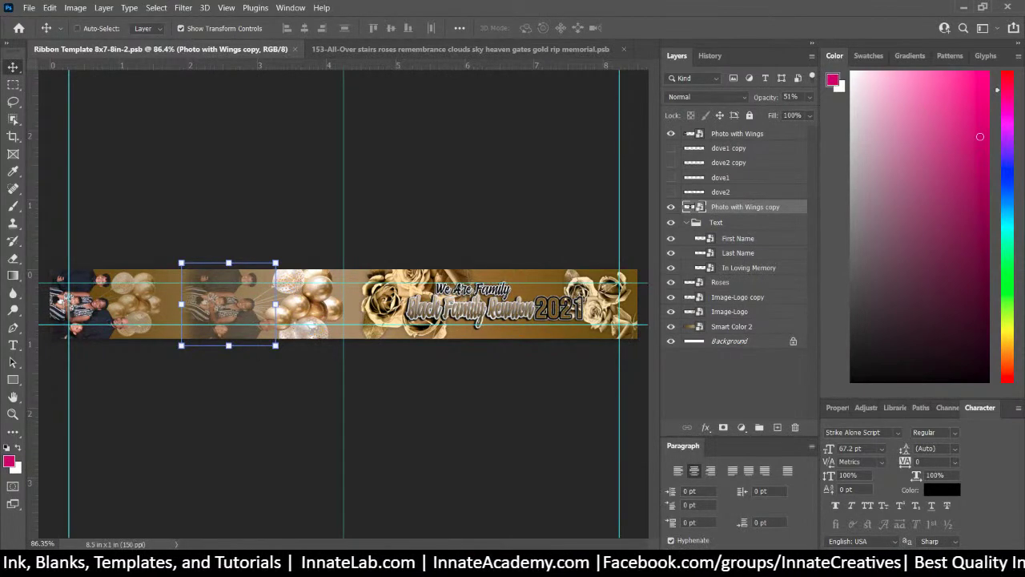
Open Ribbon Print 24up.psb from the 153 project folder in File Explorer
left_click(458, 50)
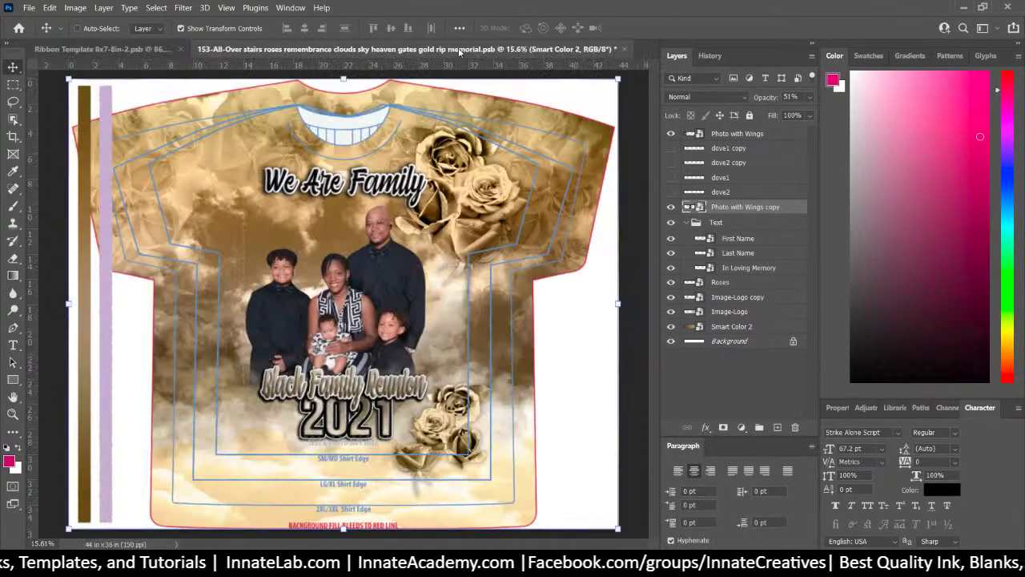
left_click(96, 49)
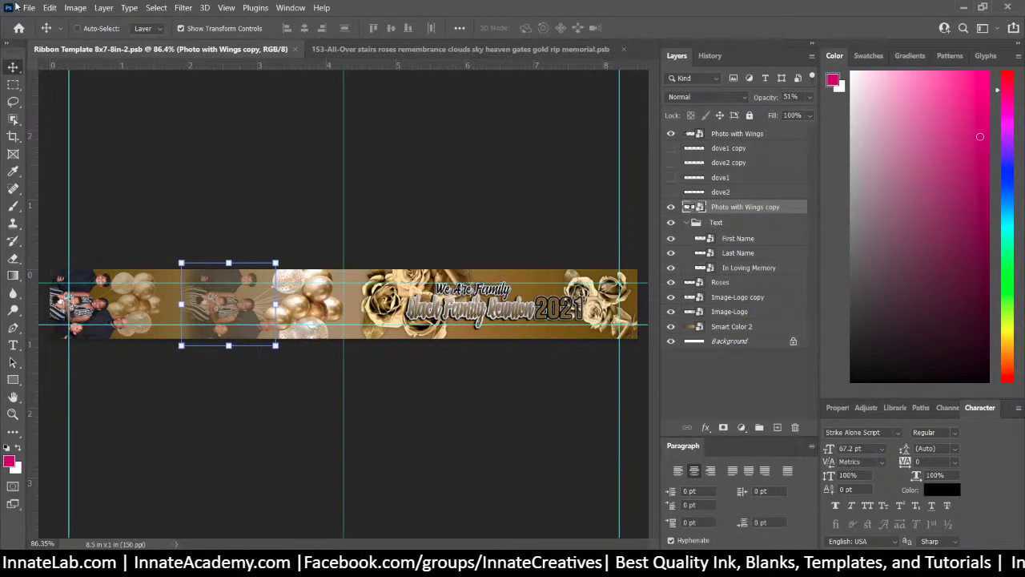
key("alt+Tab")
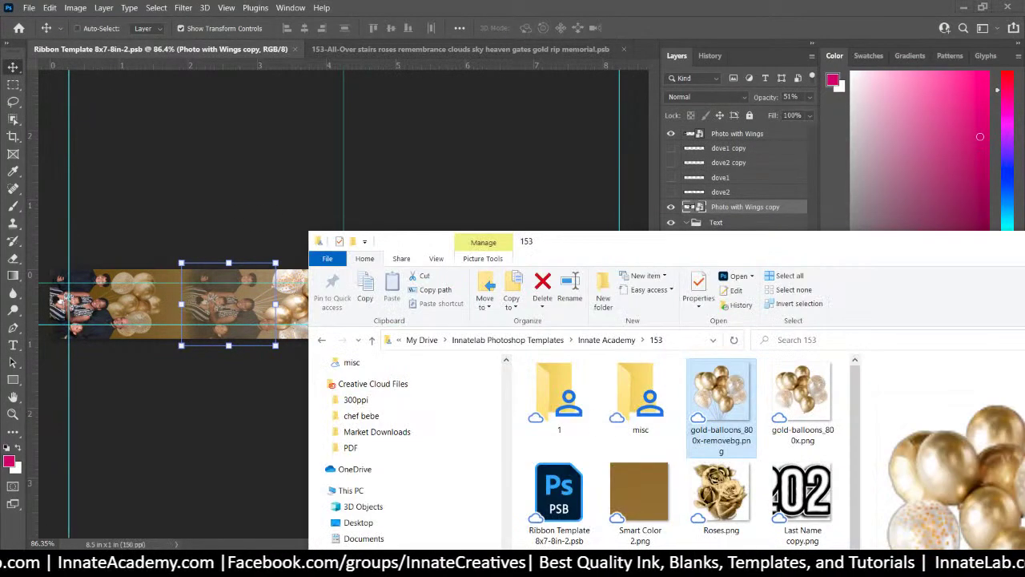
scroll(660, 432, "down", 2)
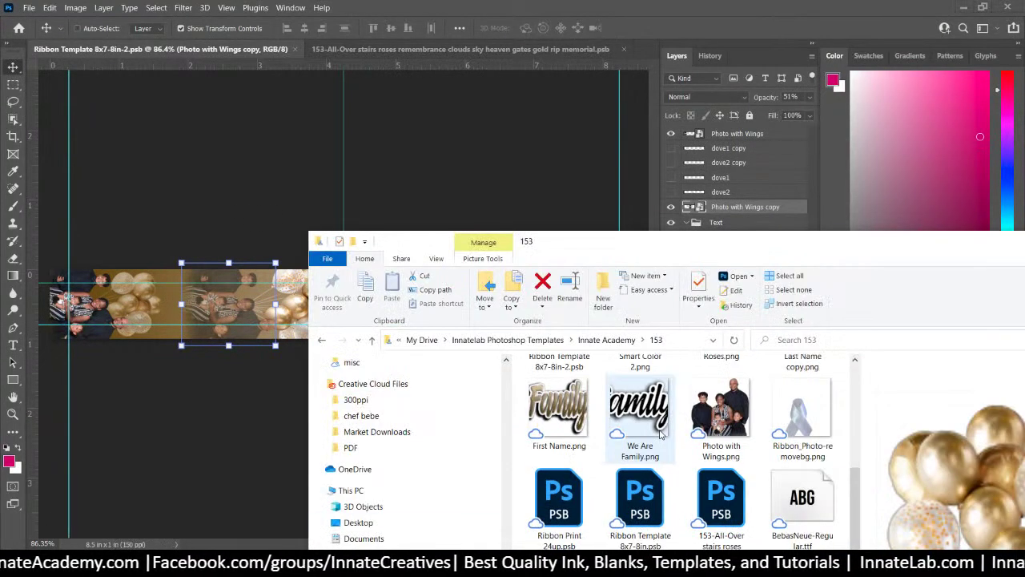
left_click(563, 503)
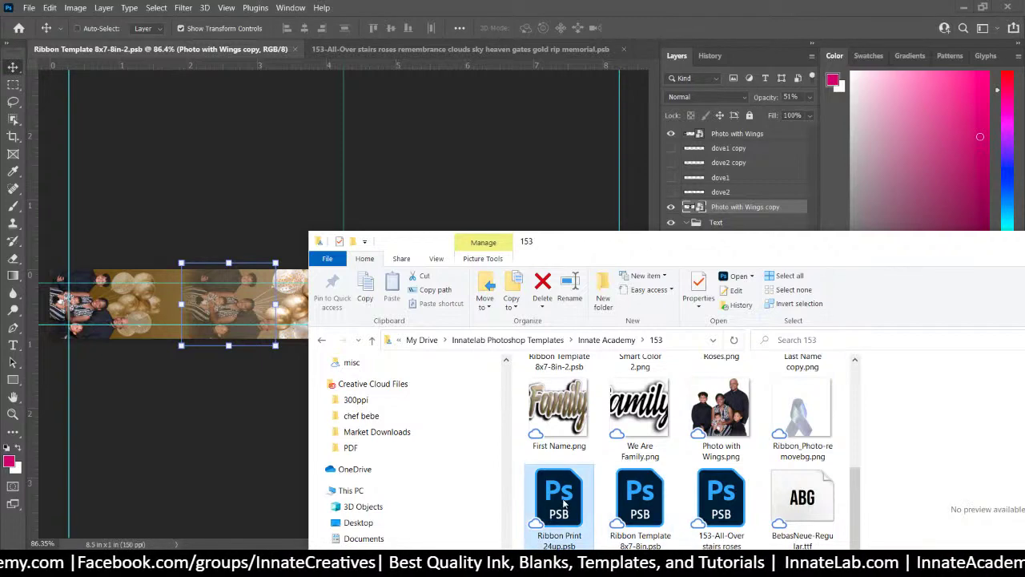
double_click(563, 503)
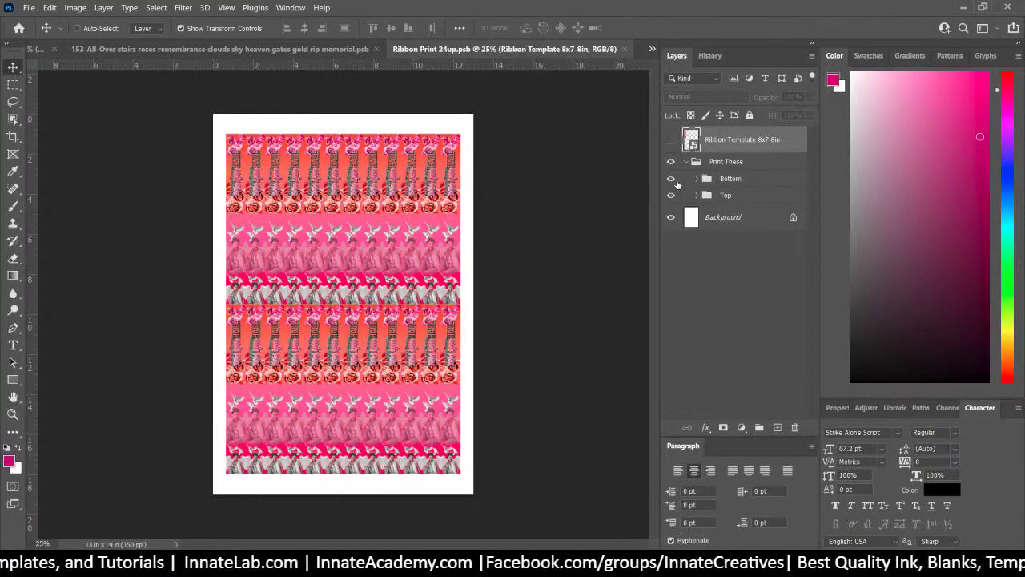
left_click(671, 179)
left_click(671, 178)
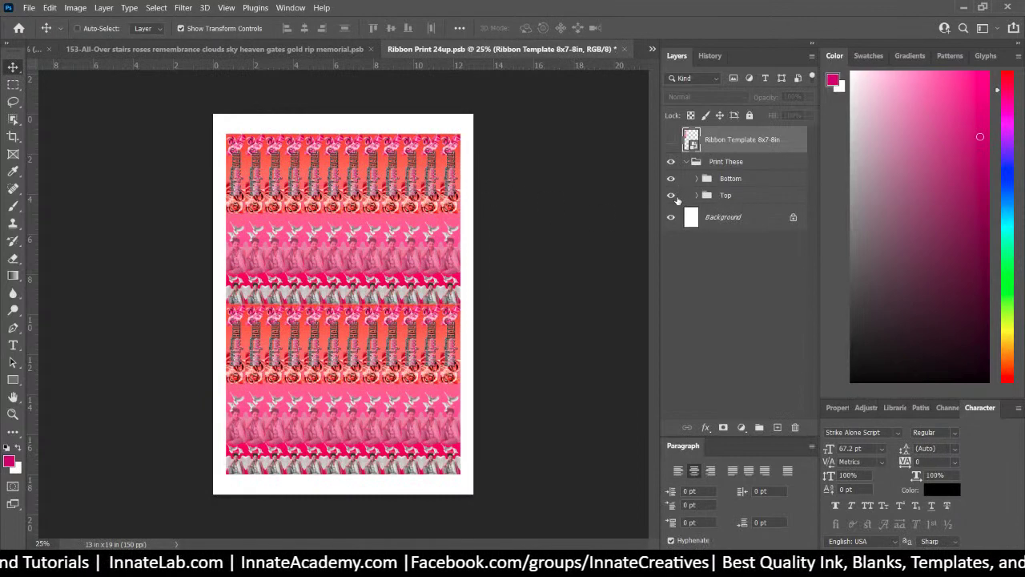
left_click(671, 195)
left_click(671, 195)
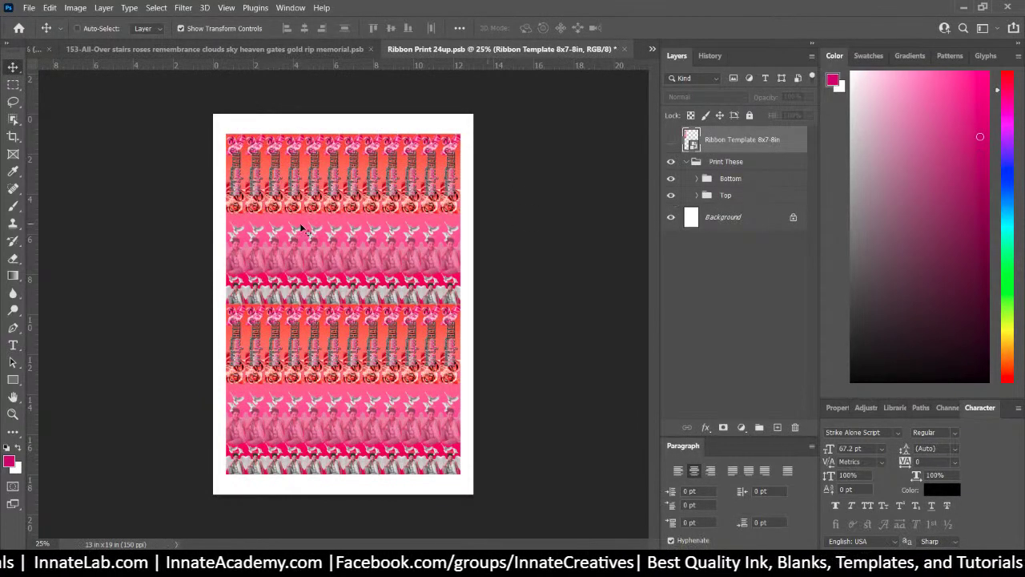
left_click(743, 178)
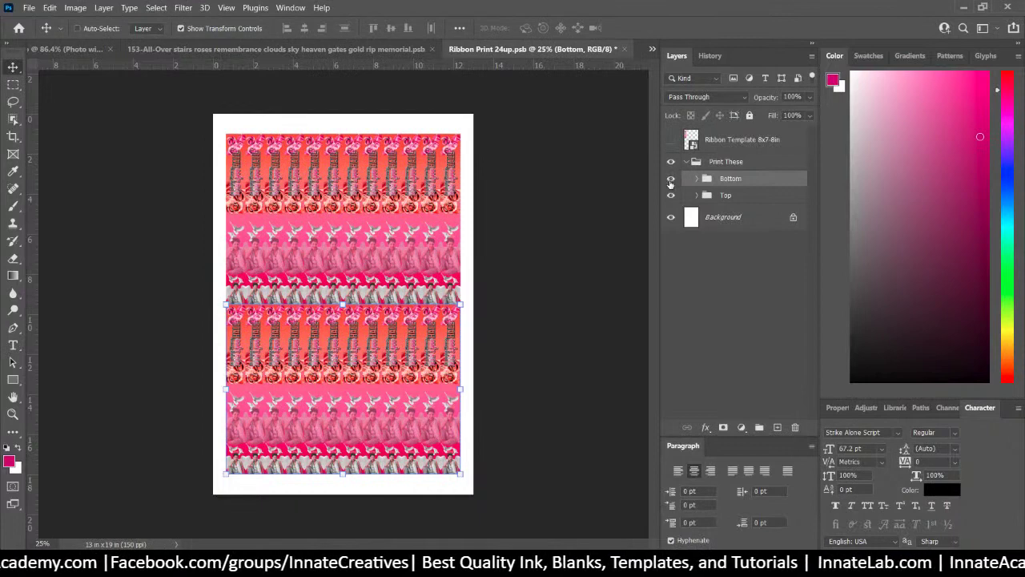
left_click(671, 195)
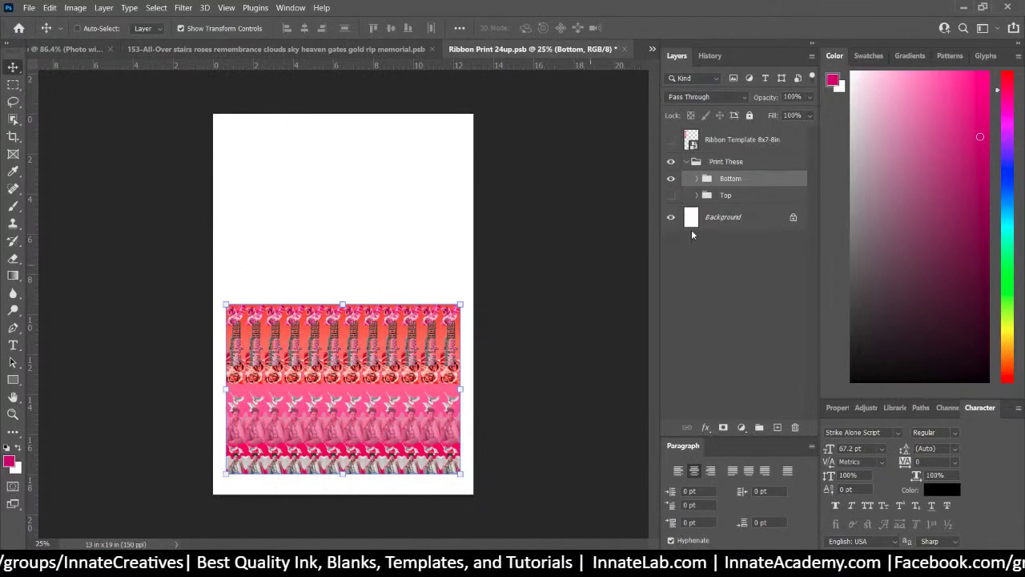
left_click(671, 195)
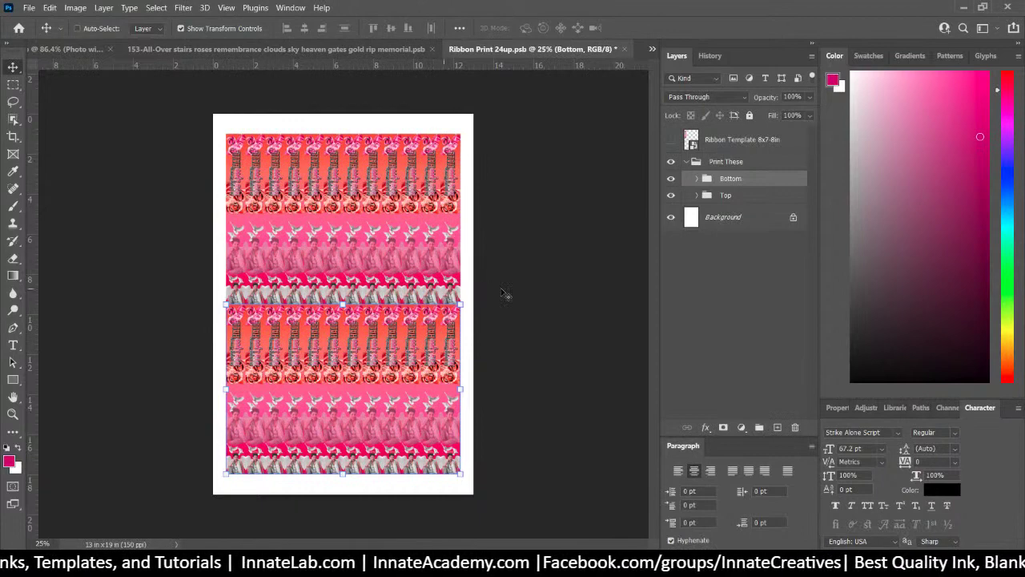
Review the EPSON SC-T5200 print settings, then open the Ribbon Template 8x7-8in smart object
left_click(29, 8)
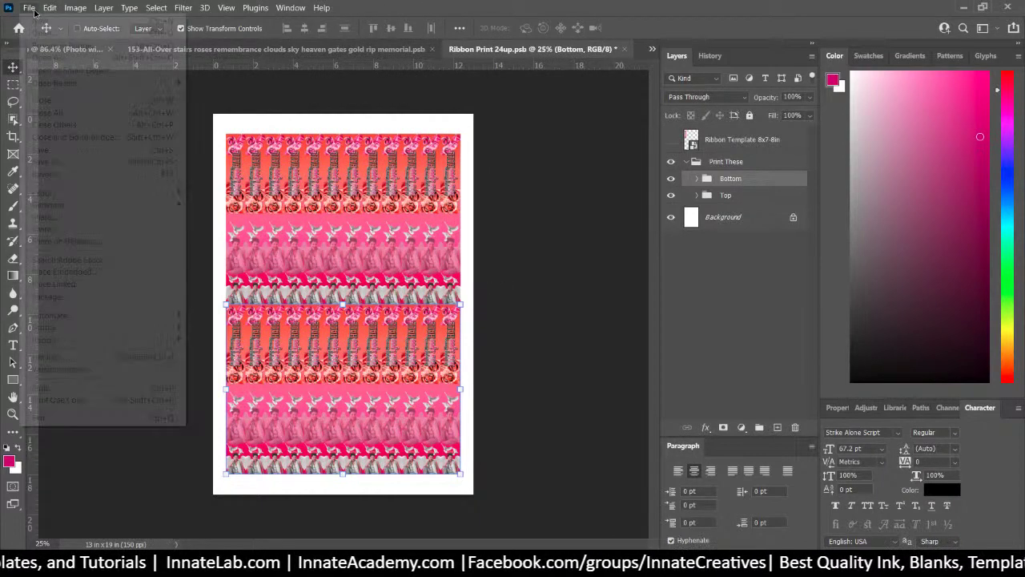
left_click(65, 386)
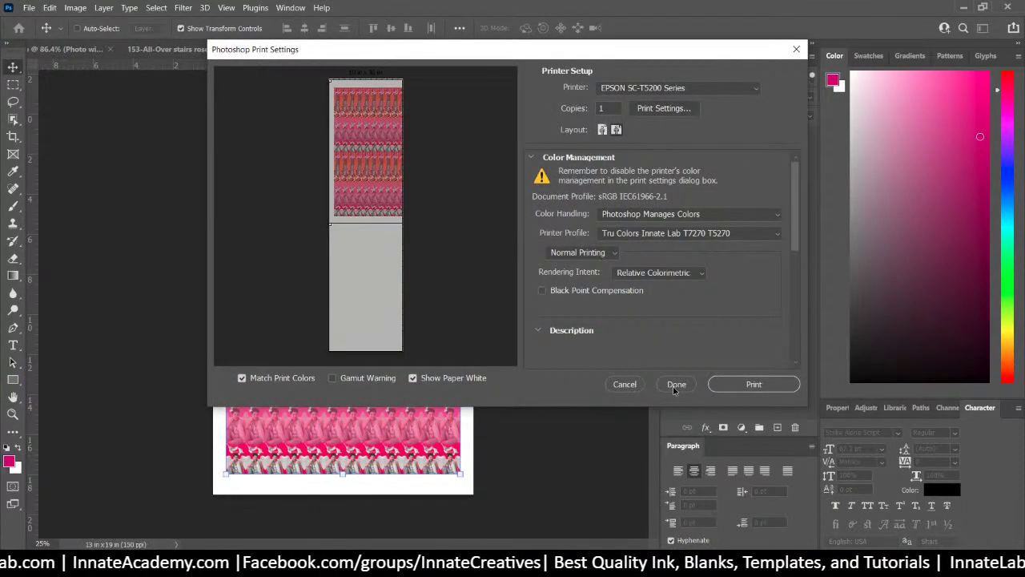
left_click(674, 386)
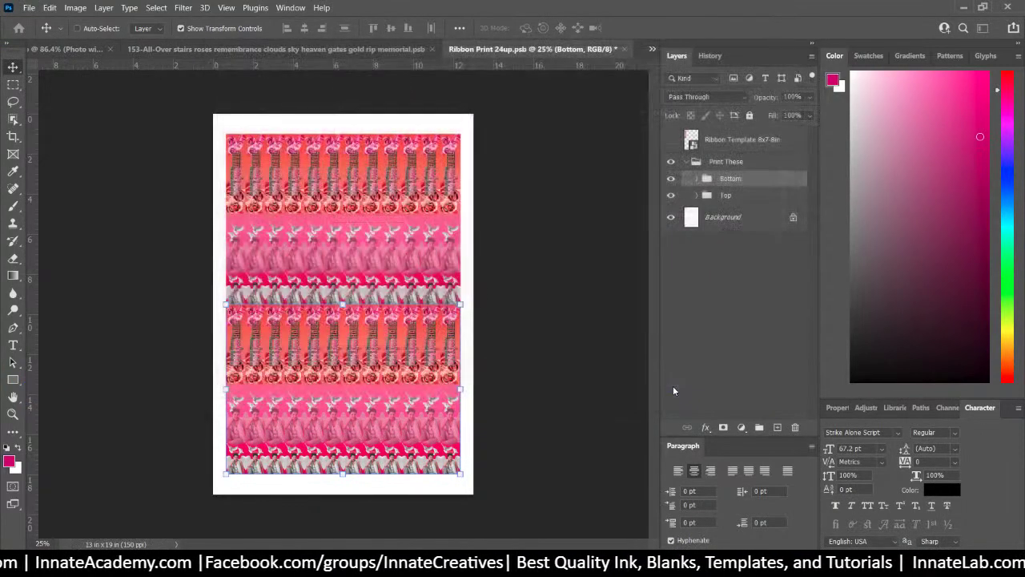
left_click(721, 142)
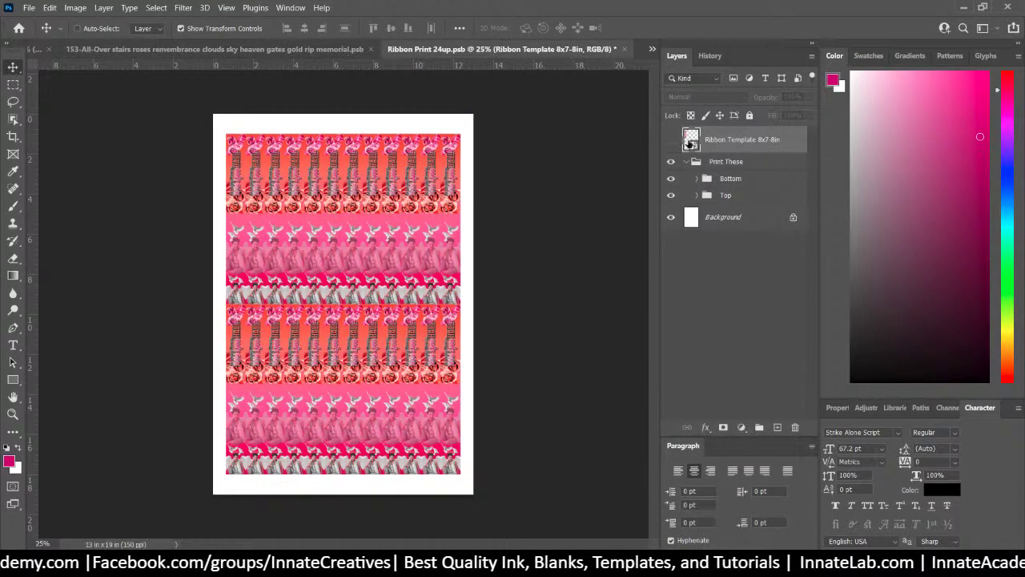
double_click(688, 142)
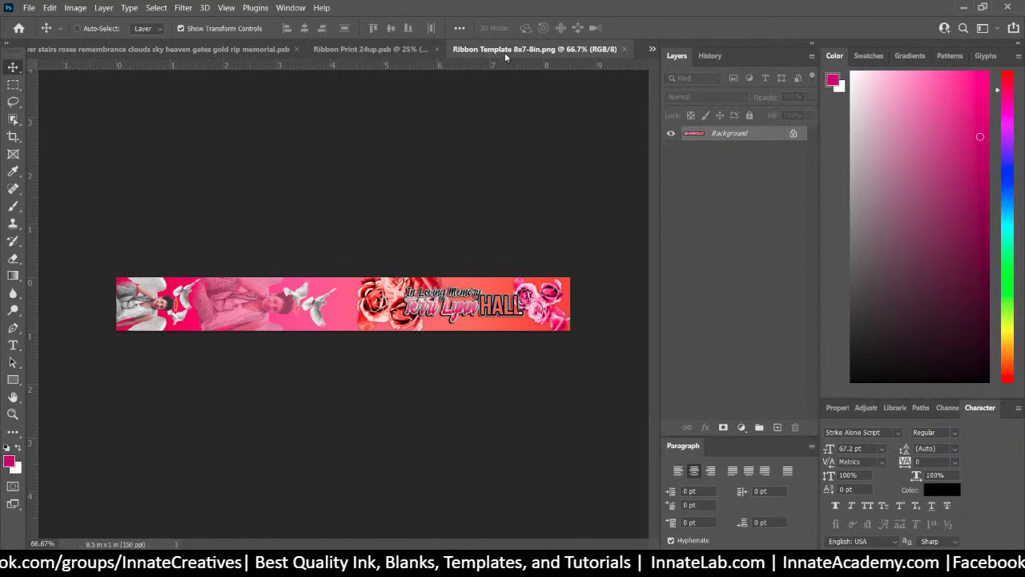
left_click(29, 8)
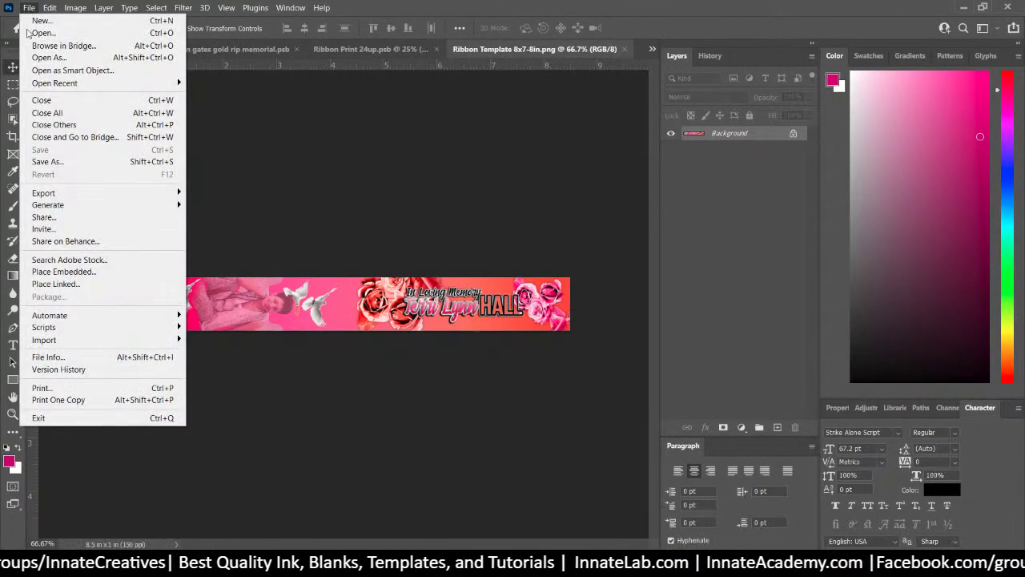
left_click(83, 273)
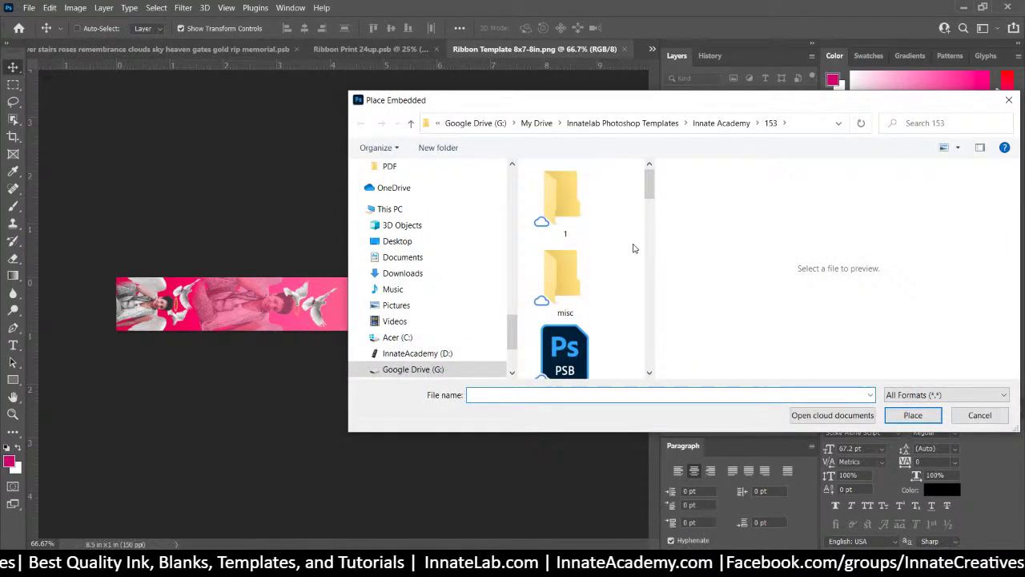
scroll(632, 248, "down", 4)
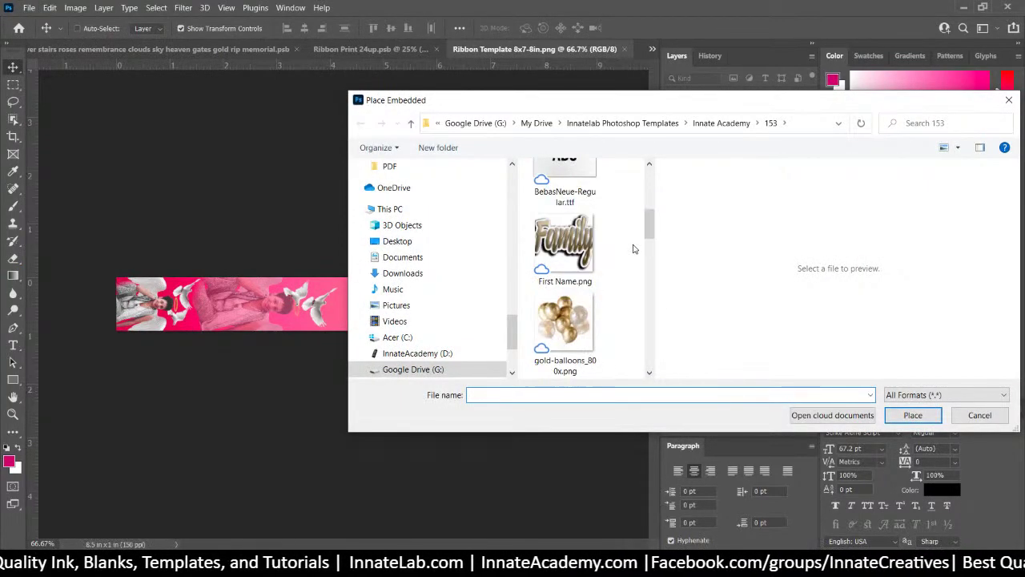
scroll(633, 248, "down", 5)
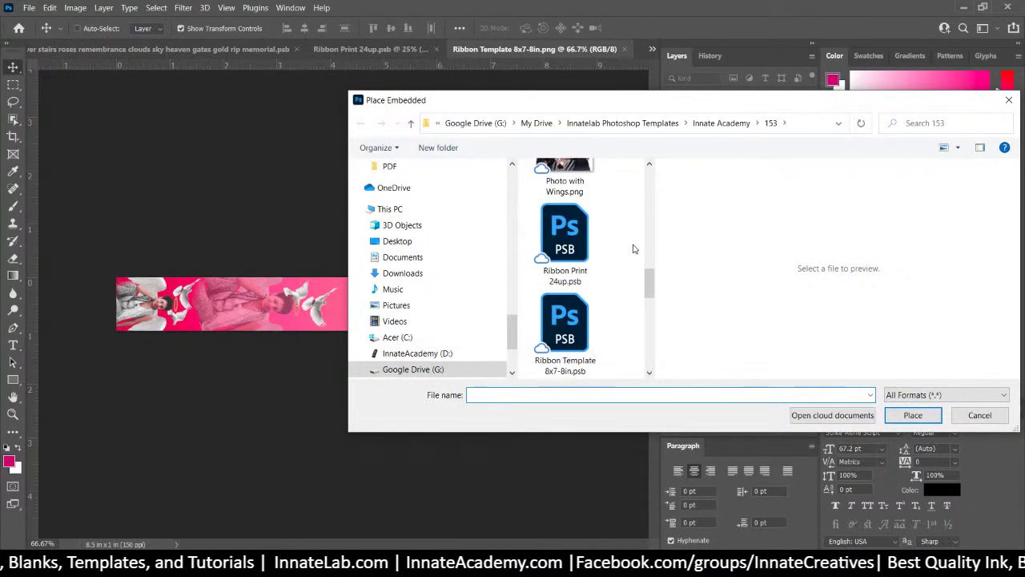
scroll(632, 248, "down", 5)
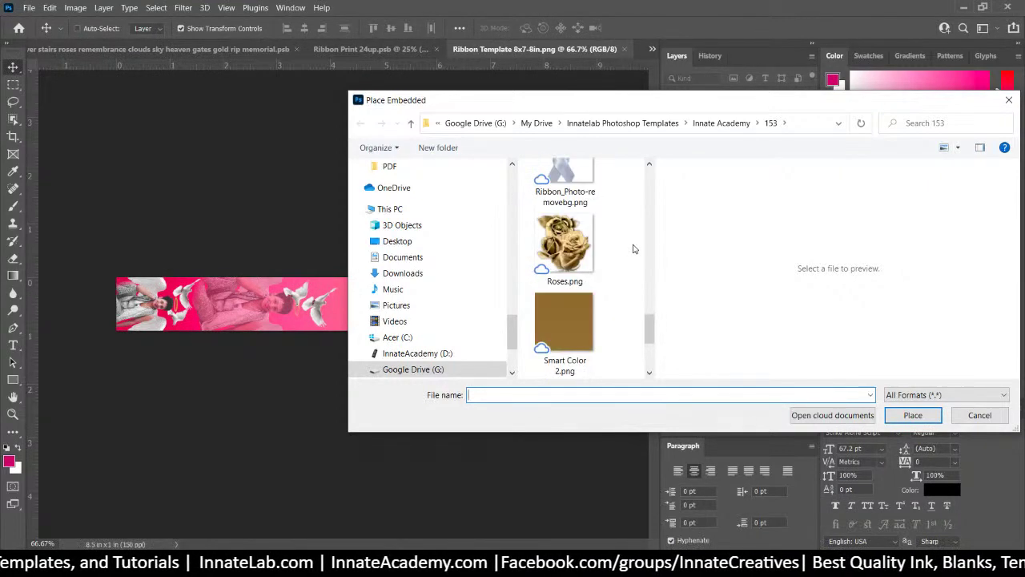
scroll(632, 248, "down", 2)
scroll(632, 248, "up", 2)
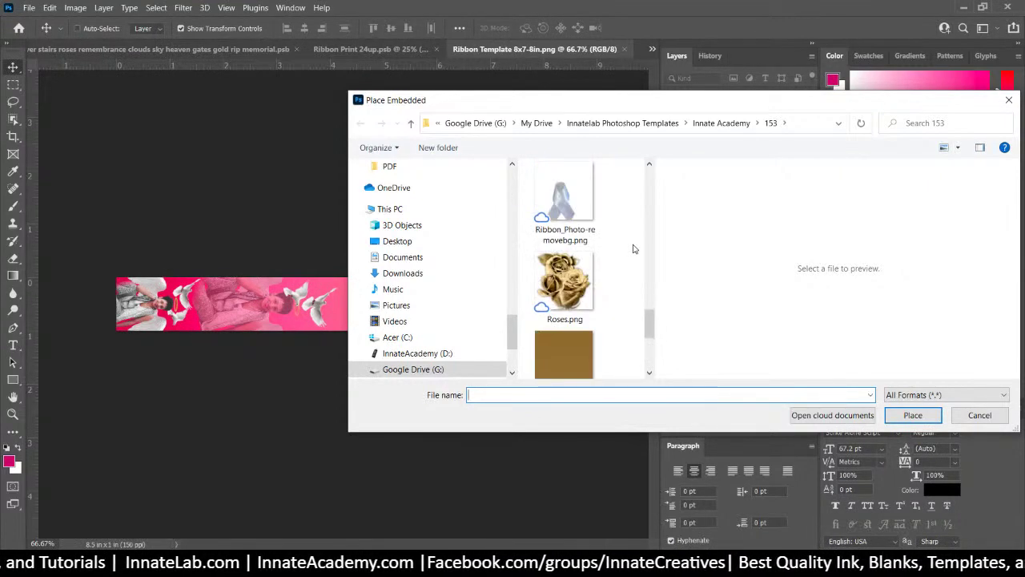
left_click(990, 420)
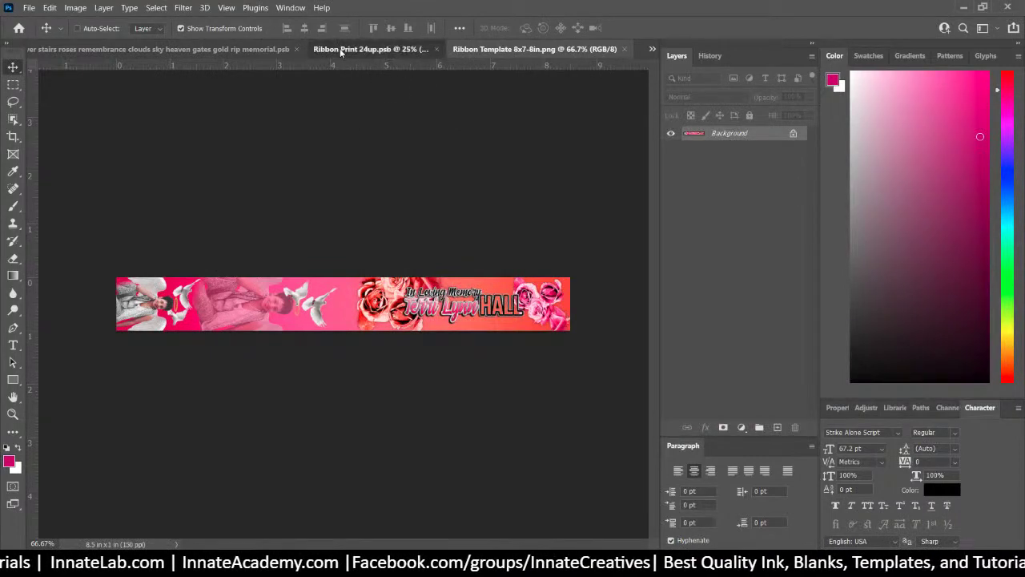
Flip through the open documents and return to the ribbon template image
left_click(339, 48)
left_click(252, 50)
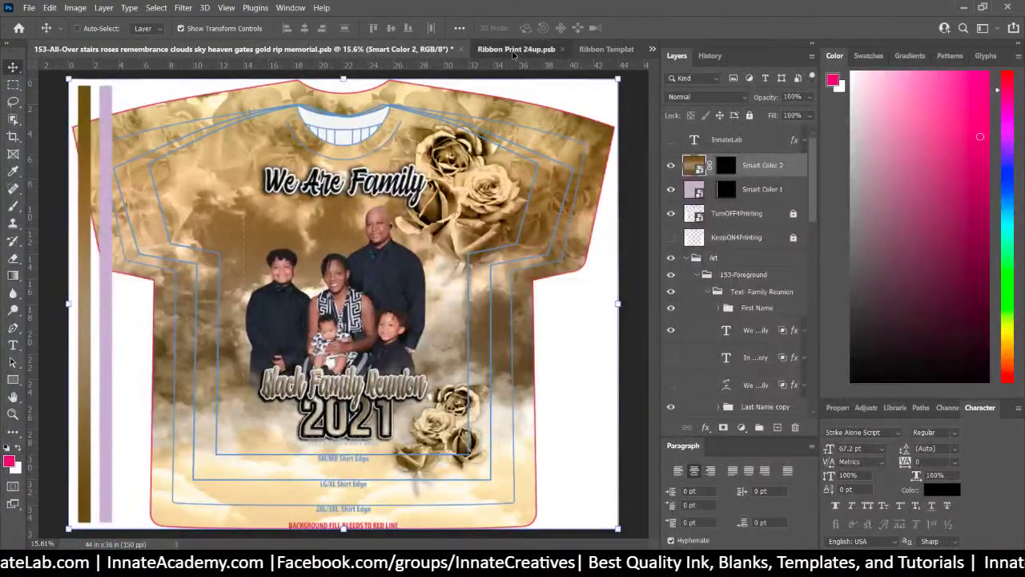
left_click(516, 49)
left_click(607, 49)
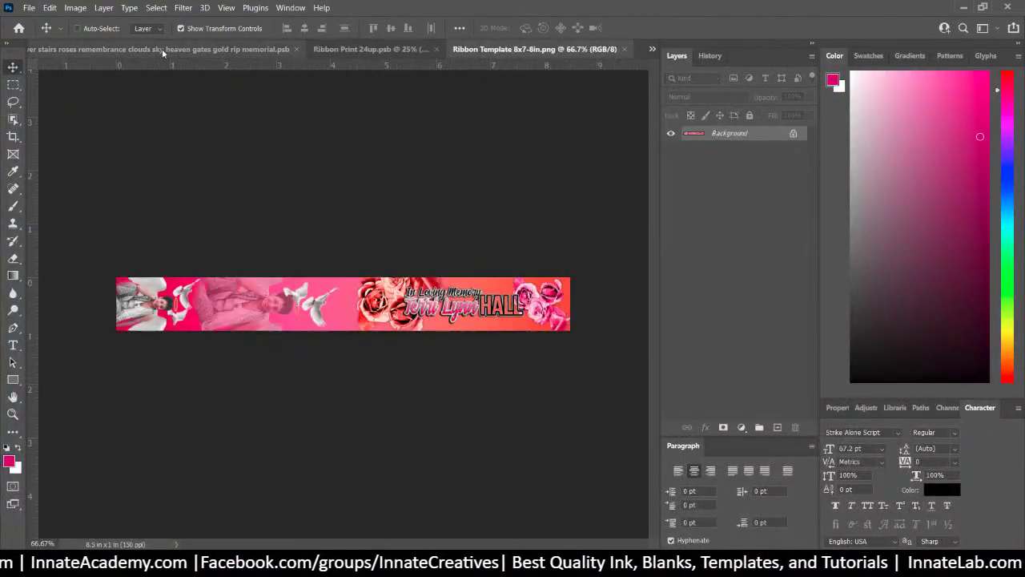
Save the ribbon template as Ribbon Template 8x7-8in.png in the 153 folder
left_click(29, 7)
left_click(49, 162)
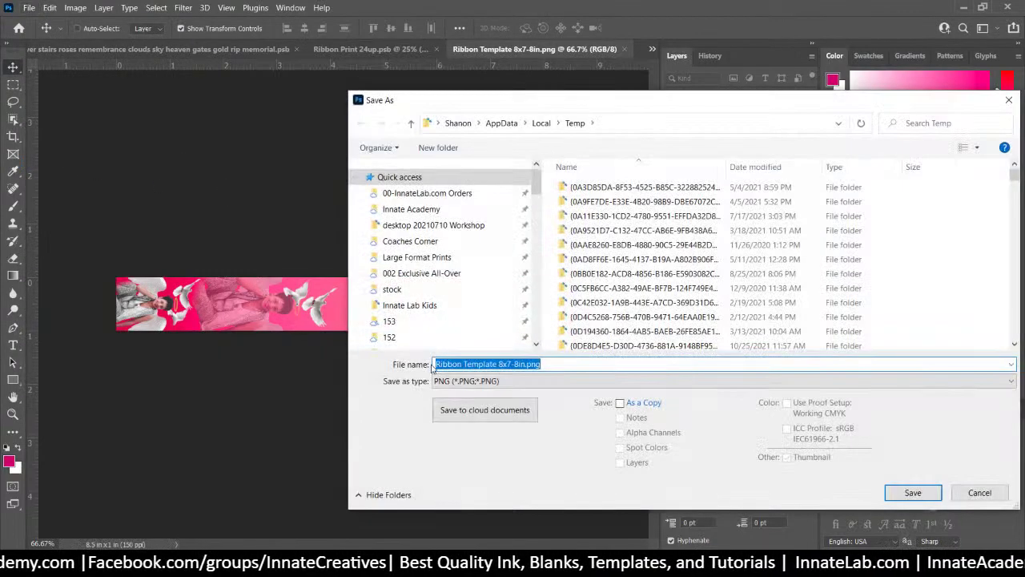
left_click(468, 381)
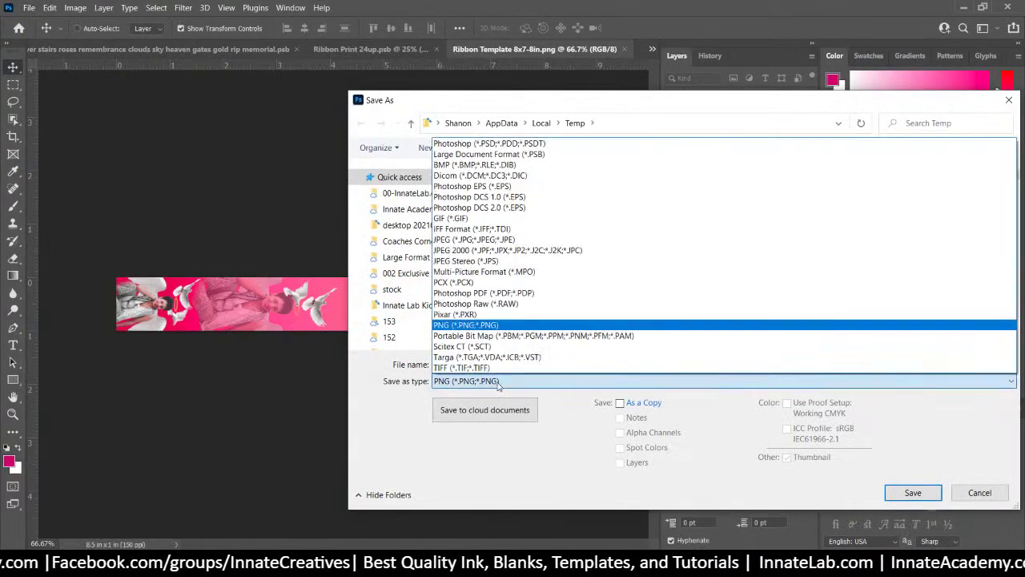
left_click(390, 404)
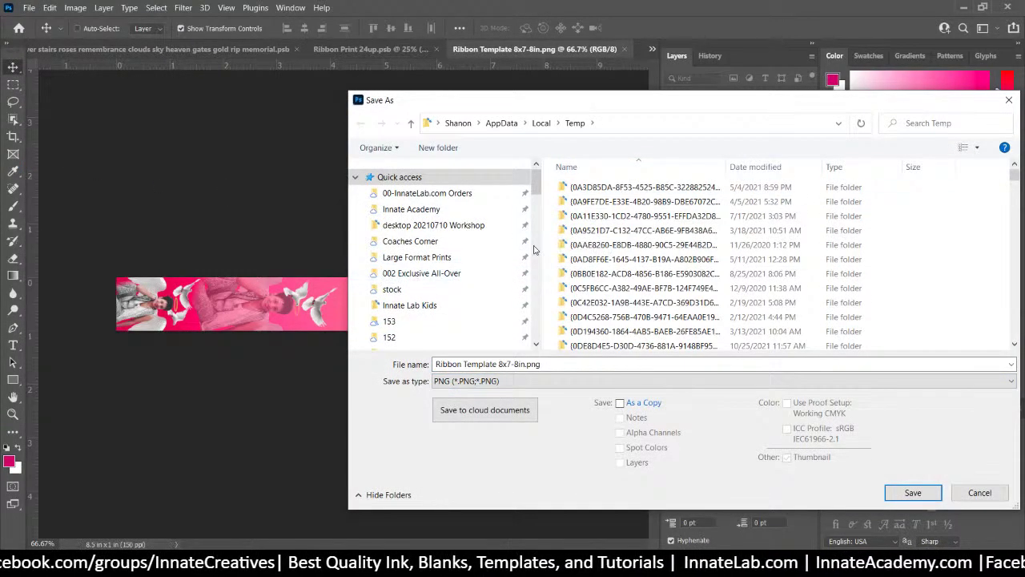
left_click(389, 321)
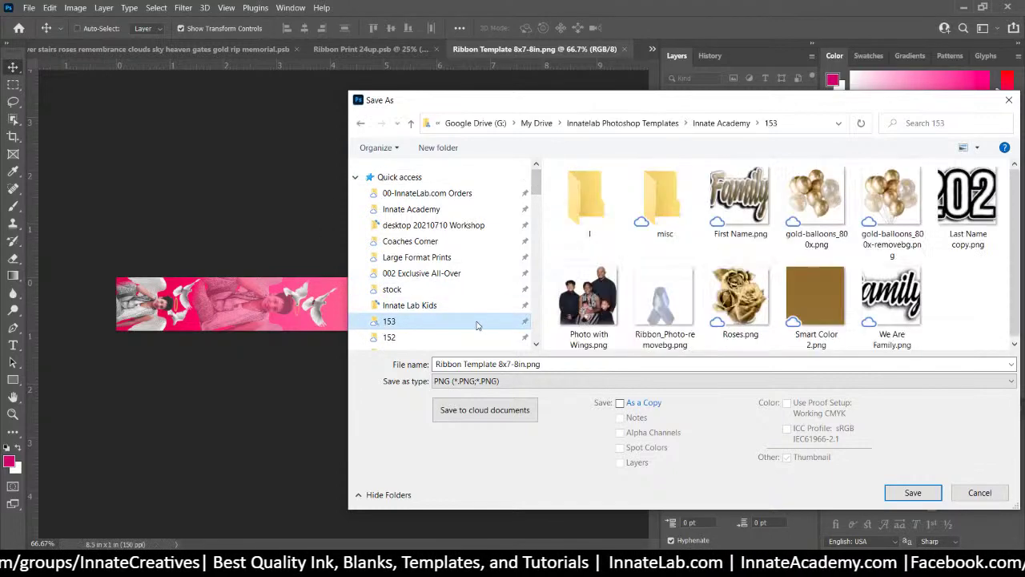
left_click(912, 493)
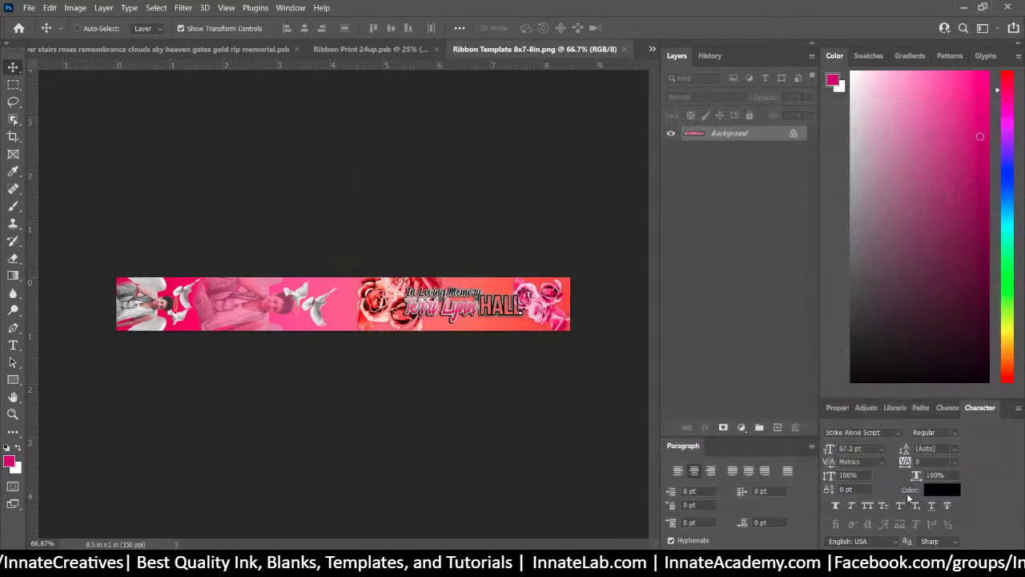
Finish the PNG save and open the Ribbon Print 24up sheet's ribbon smart object
left_click(611, 166)
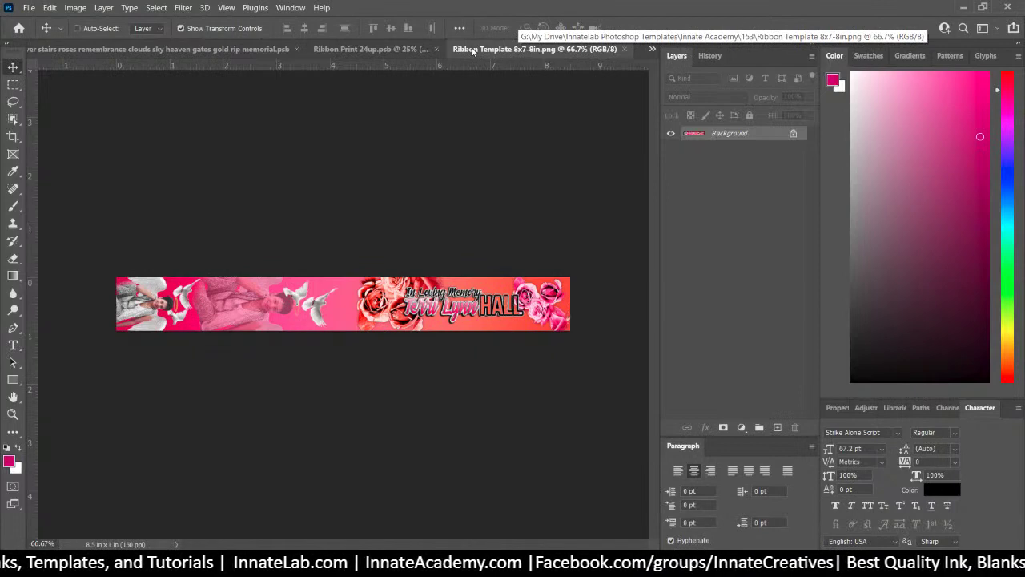
left_click(400, 50)
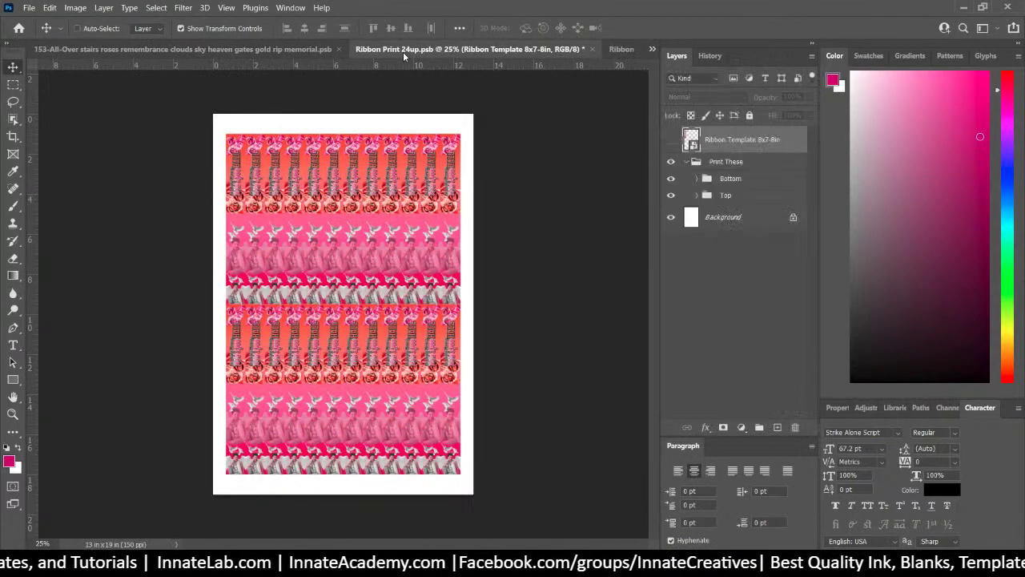
double_click(692, 140)
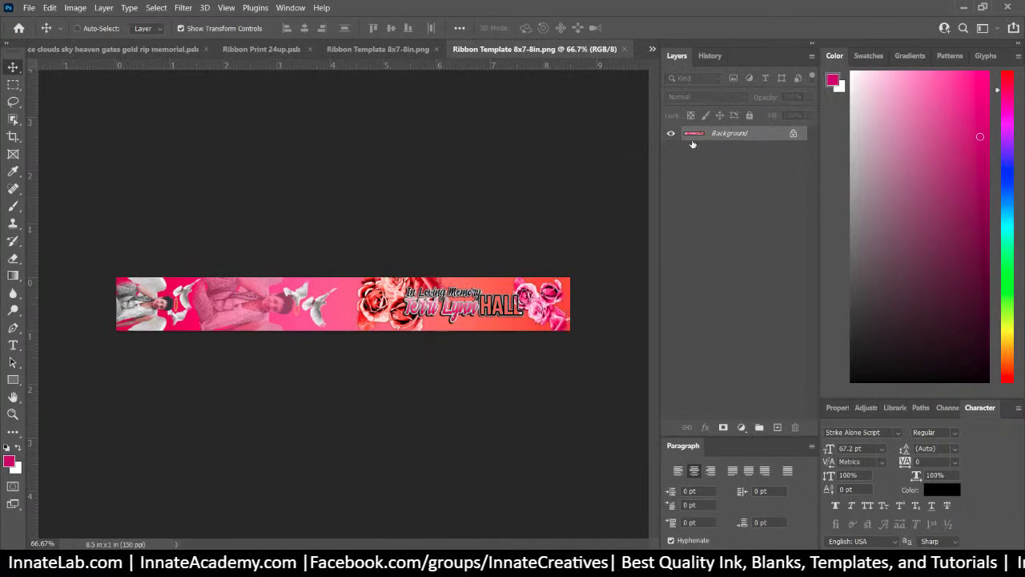
Start Place Embedded and select Ribbon Template 8x7-8in-2.psb in the 153 folder
left_click(28, 8)
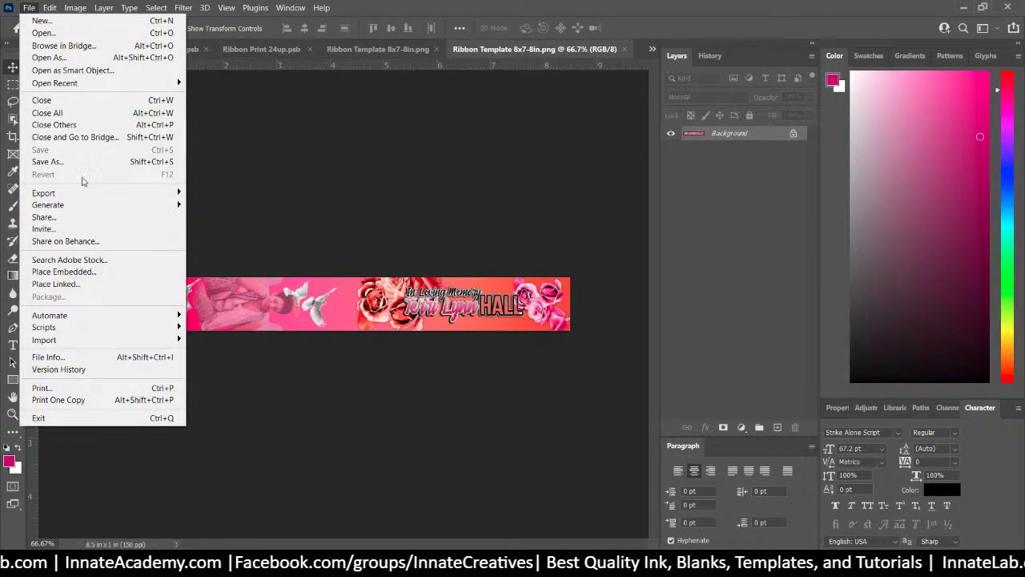
left_click(88, 272)
scroll(612, 237, "down", 2)
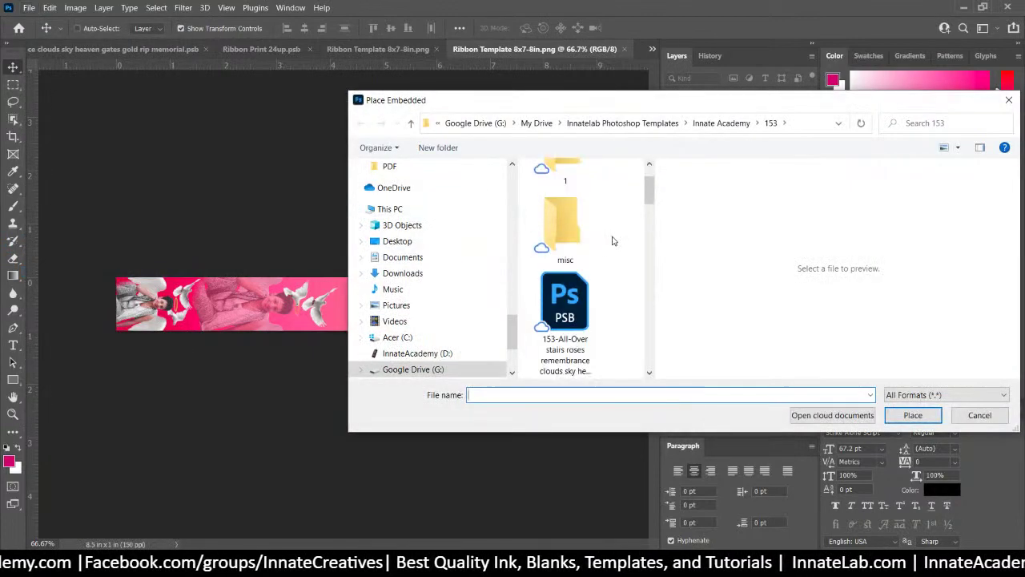
scroll(612, 241, "down", 8)
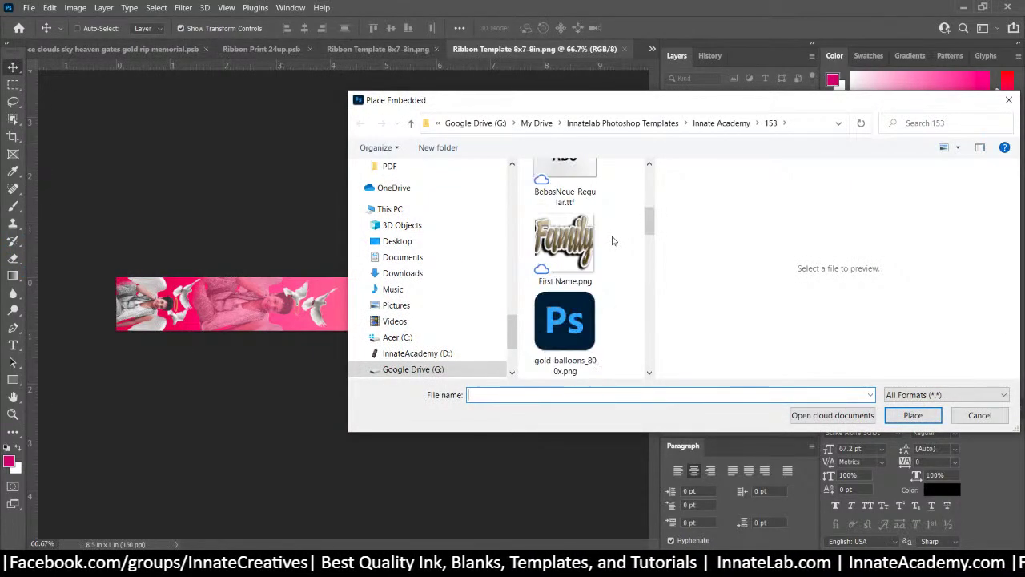
scroll(613, 241, "down", 6)
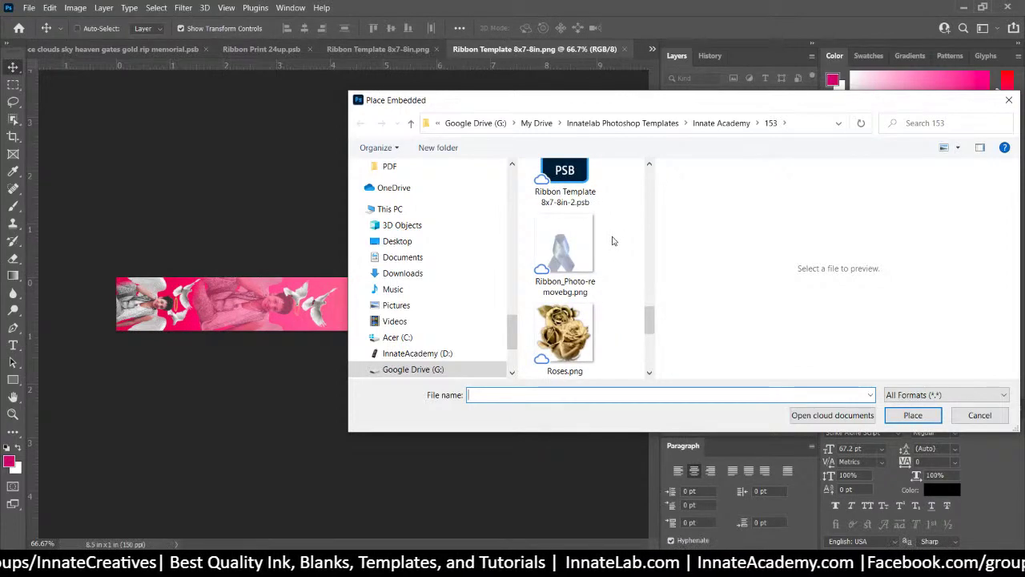
scroll(613, 241, "down", 2)
scroll(613, 240, "up", 1)
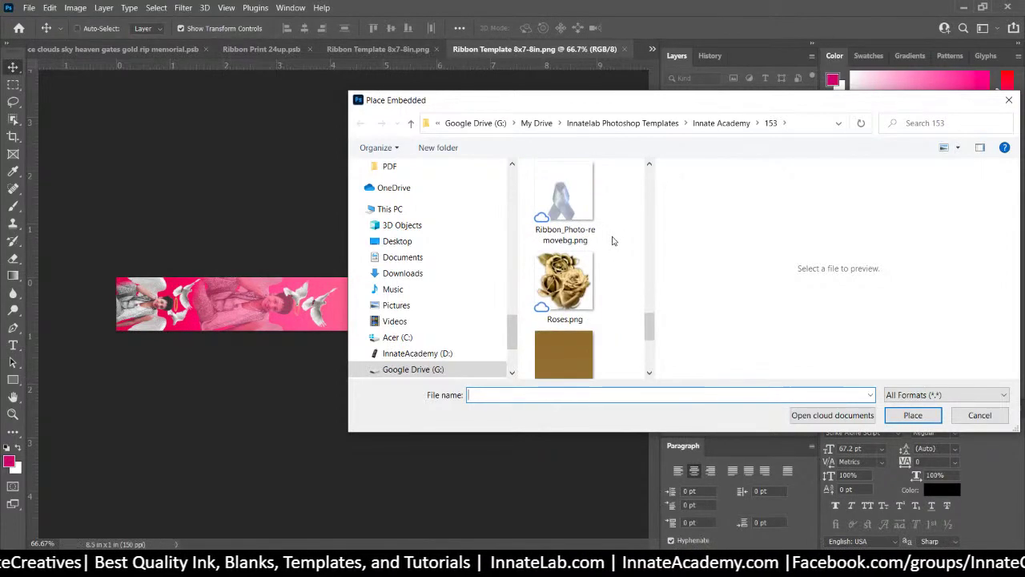
scroll(613, 240, "up", 1)
left_click(563, 210)
scroll(563, 210, "up", 1)
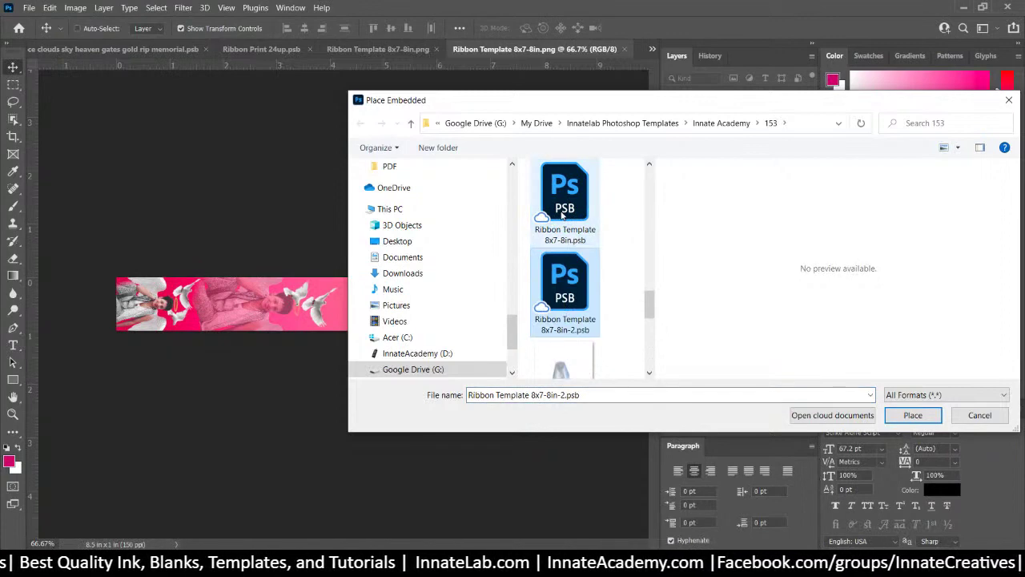
scroll(566, 215, "up", 1)
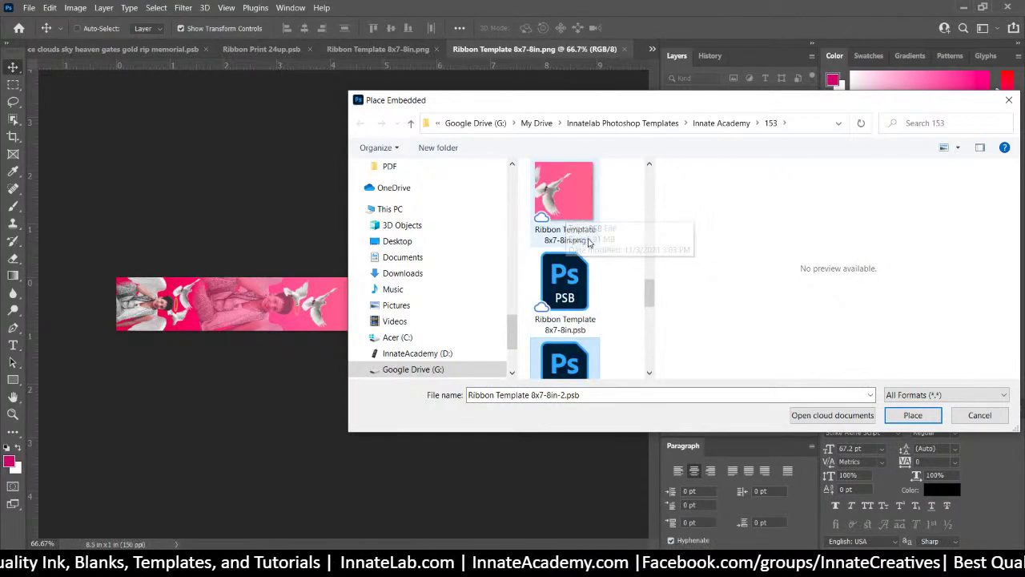
scroll(568, 233, "down", 5)
Sort the Place Embedded file list by name and scroll through it
right_click(605, 247)
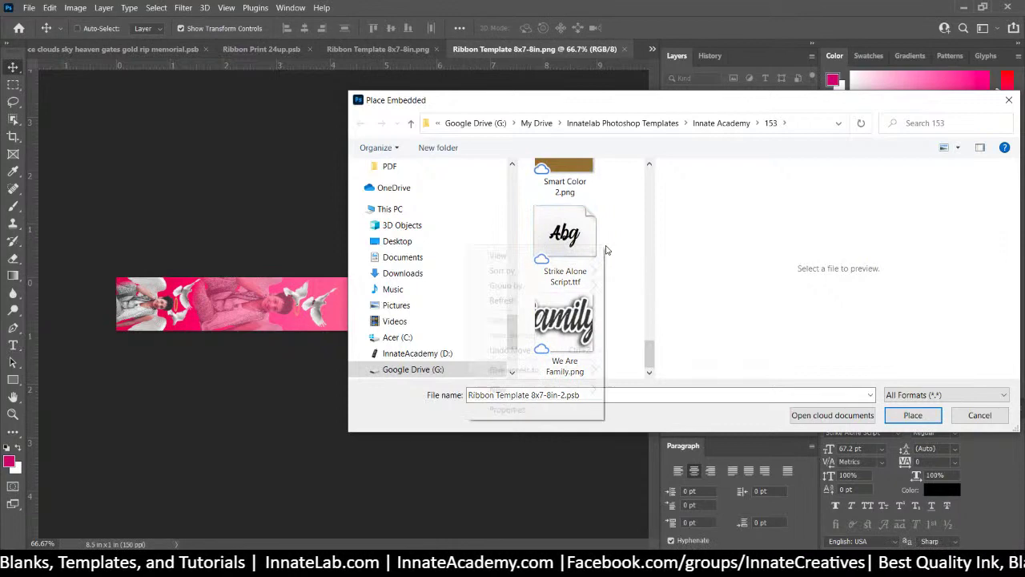
mouse_move(557, 278)
left_click(633, 272)
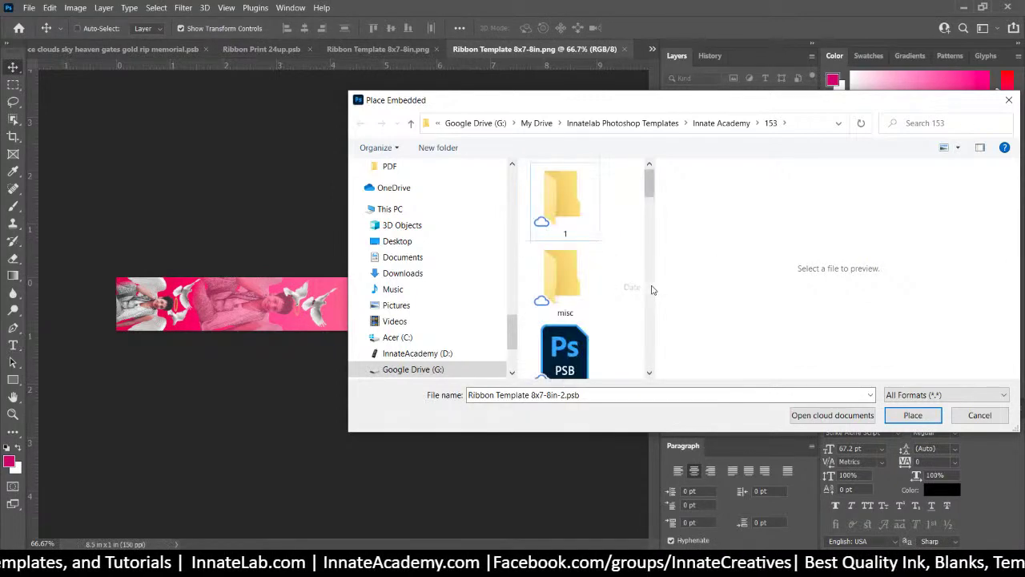
scroll(628, 283, "down", 1)
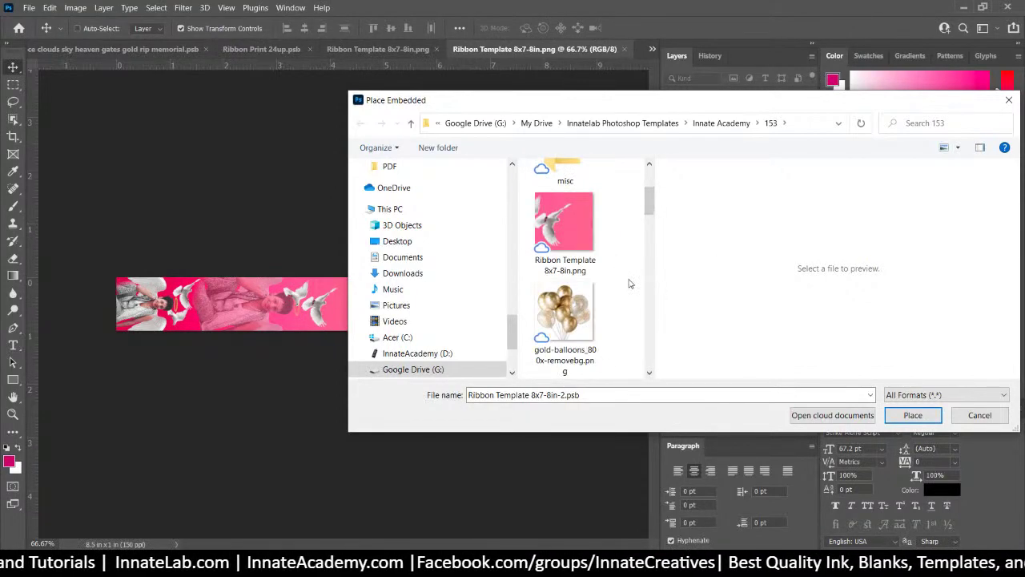
scroll(630, 282, "down", 4)
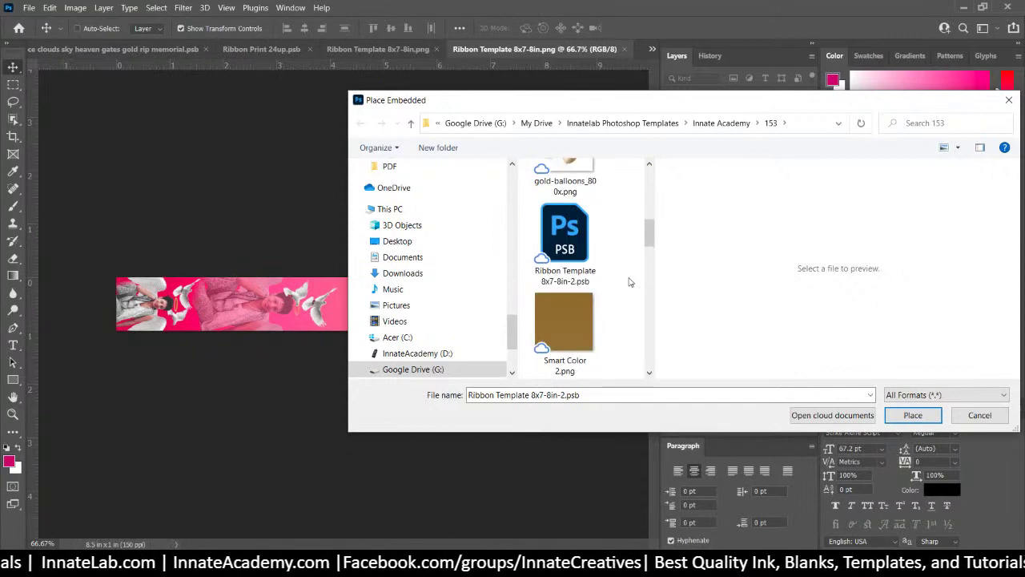
scroll(629, 282, "down", 6)
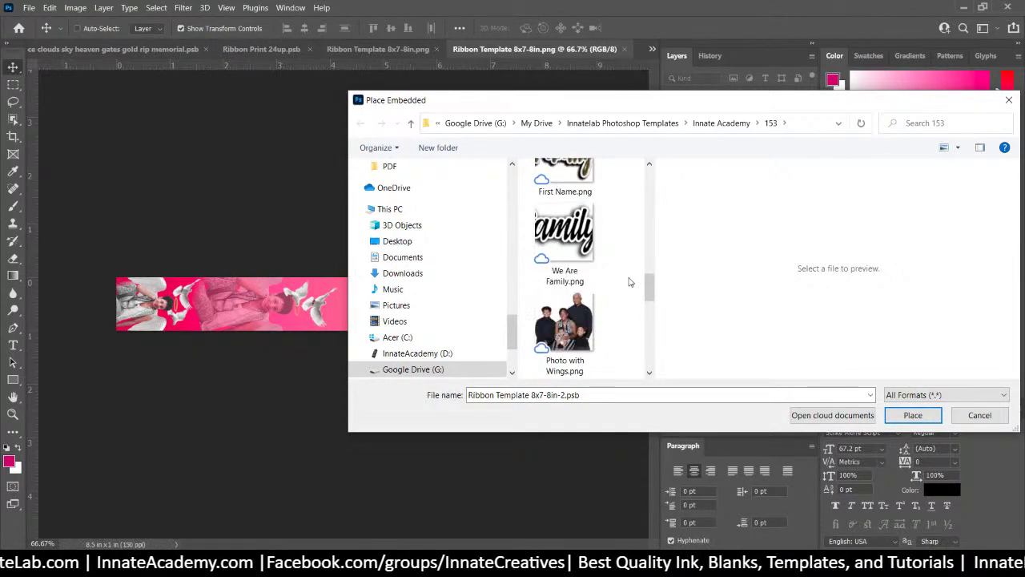
scroll(629, 282, "down", 3)
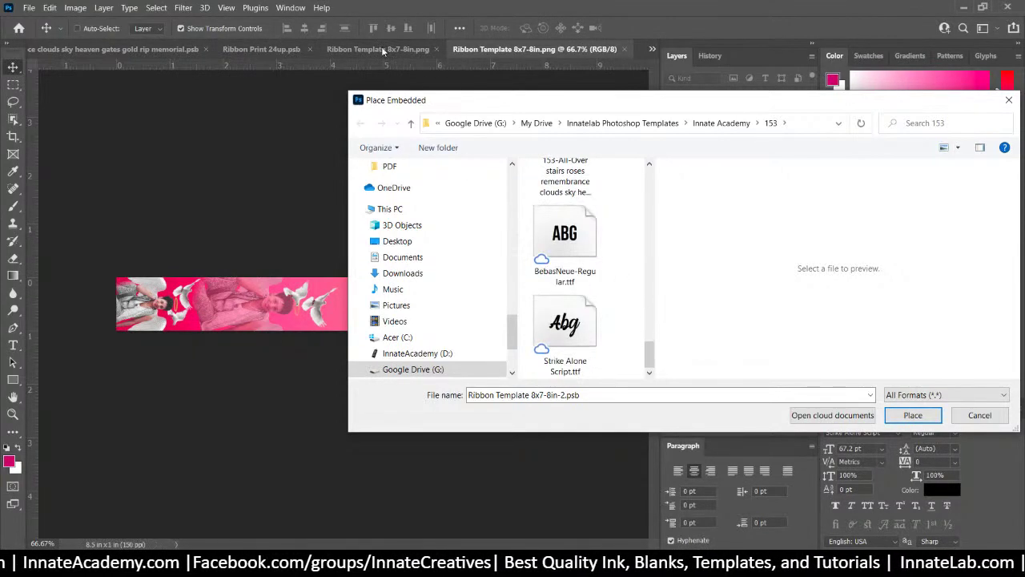
Cancel Place Embedded without placing anything and flip between the open documents
left_click(980, 415)
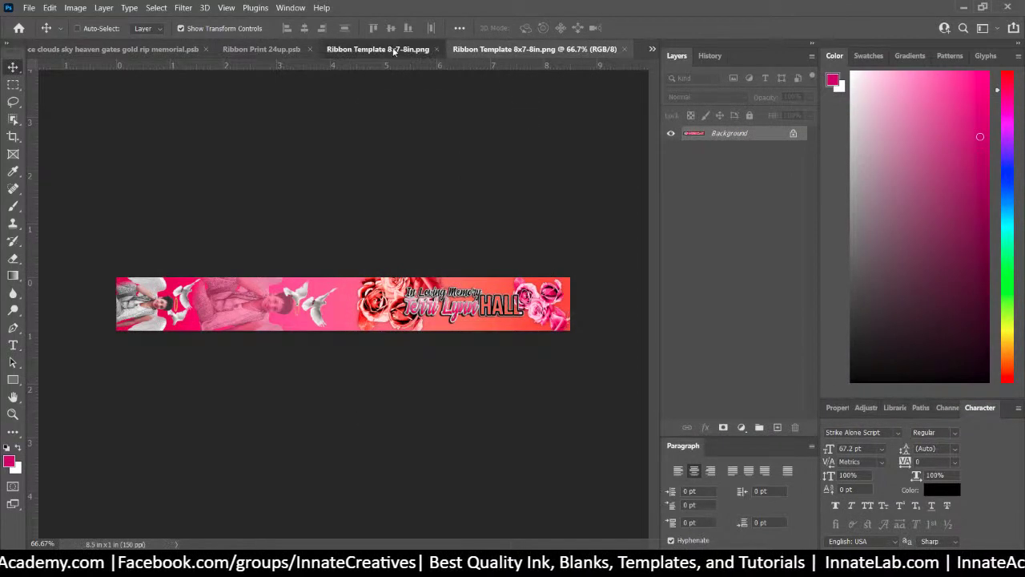
left_click(331, 51)
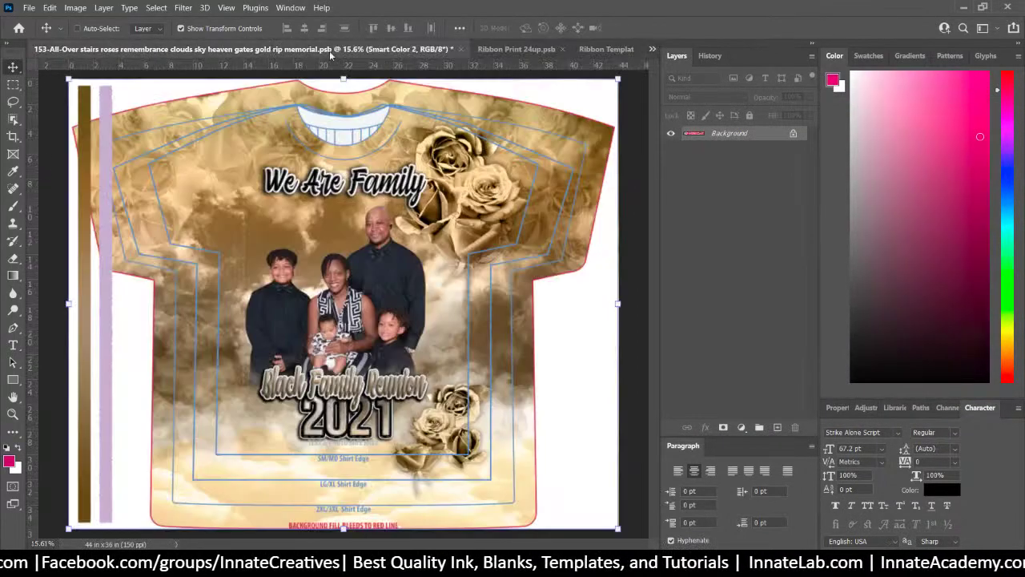
left_click(517, 50)
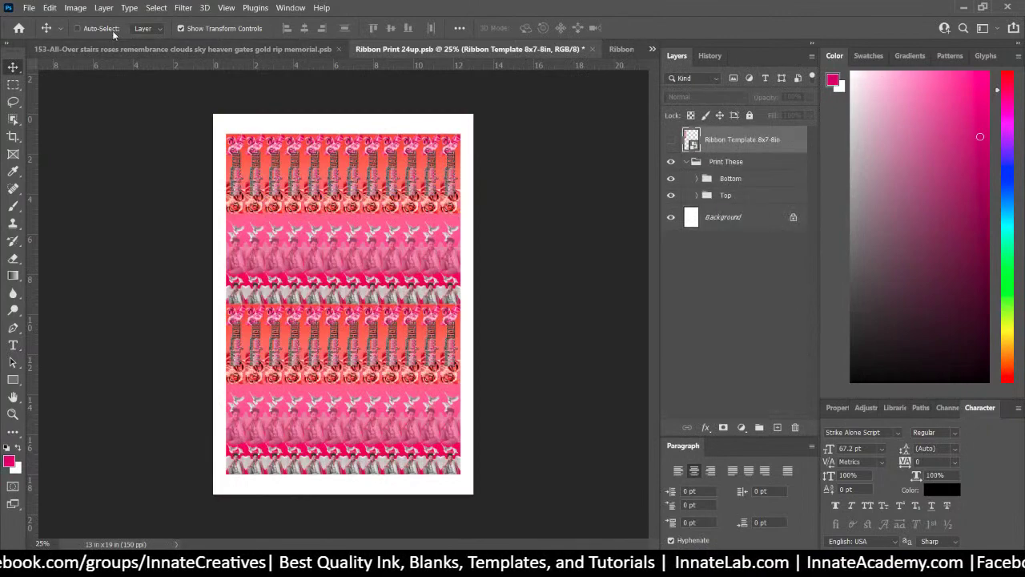
left_click(619, 50)
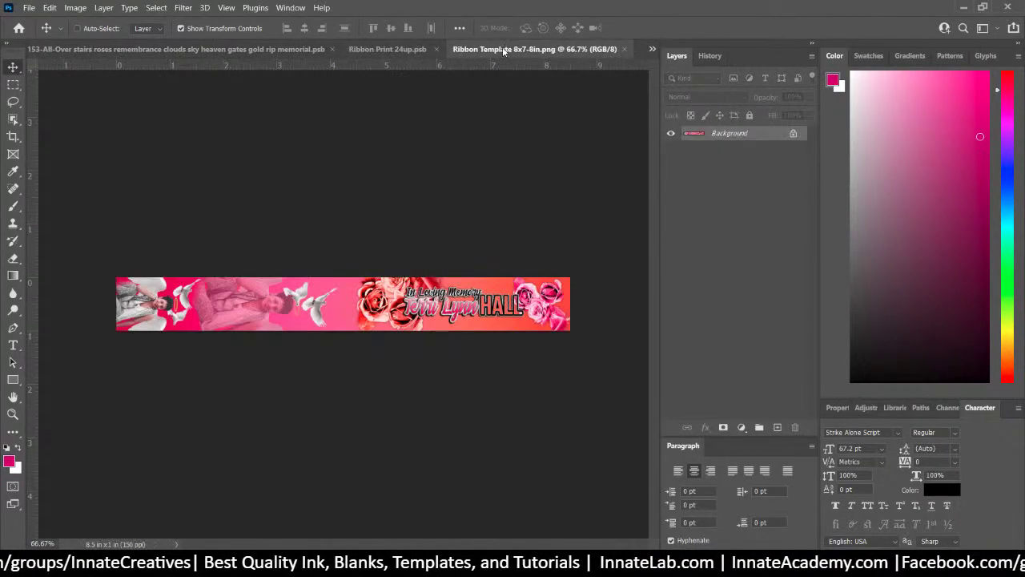
left_click(387, 50)
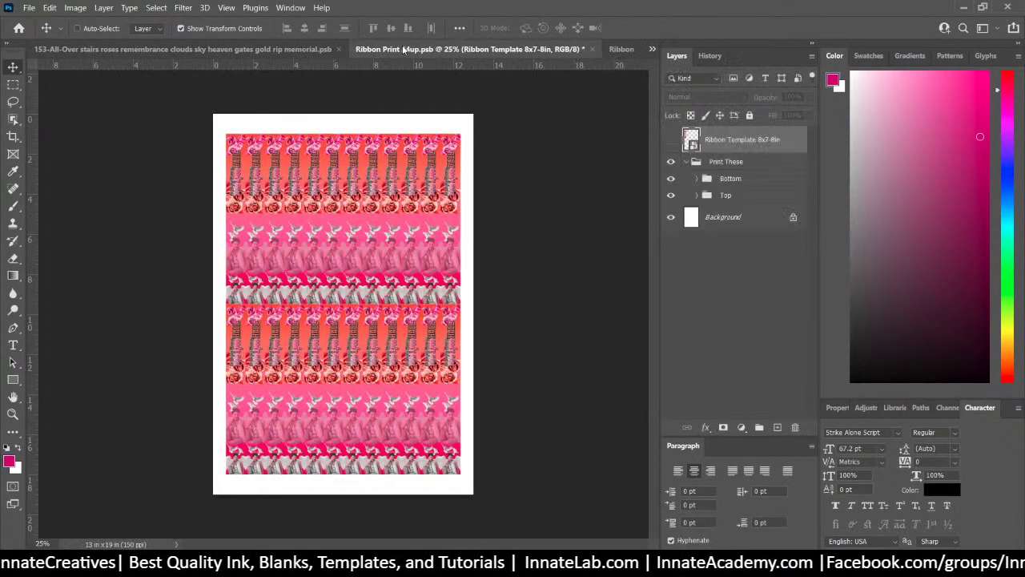
left_click(306, 51)
left_click(604, 50)
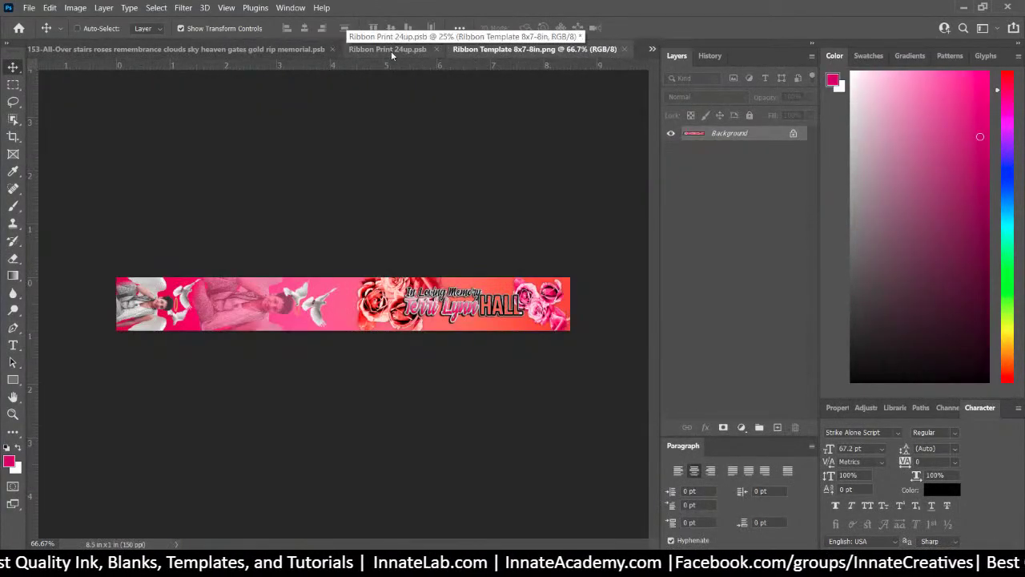
Close the ribbon PNG document and switch to Ribbon Template 8x7-8in-2.psb
key("ctrl+Tab")
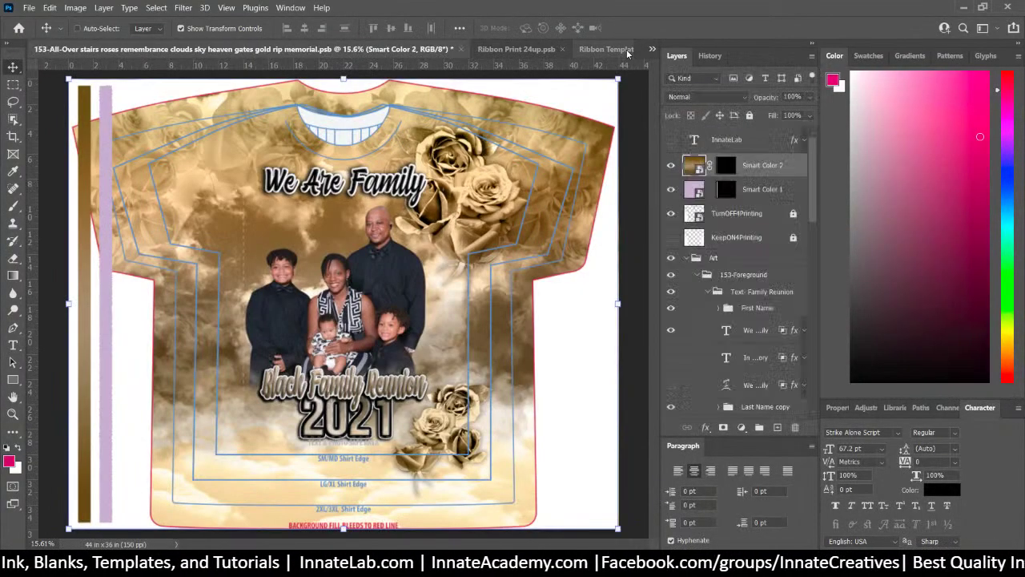
left_click(619, 49)
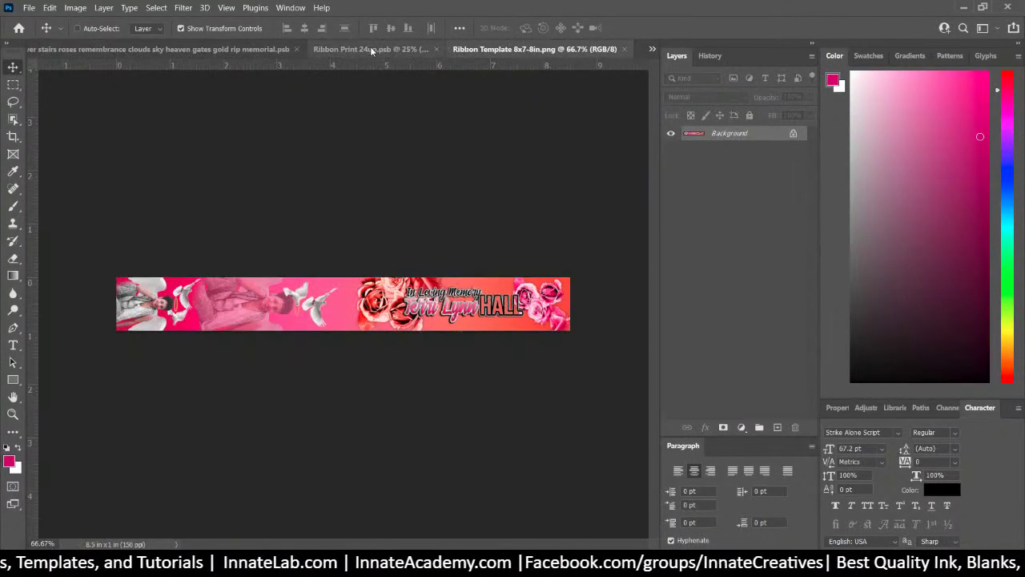
left_click(370, 49)
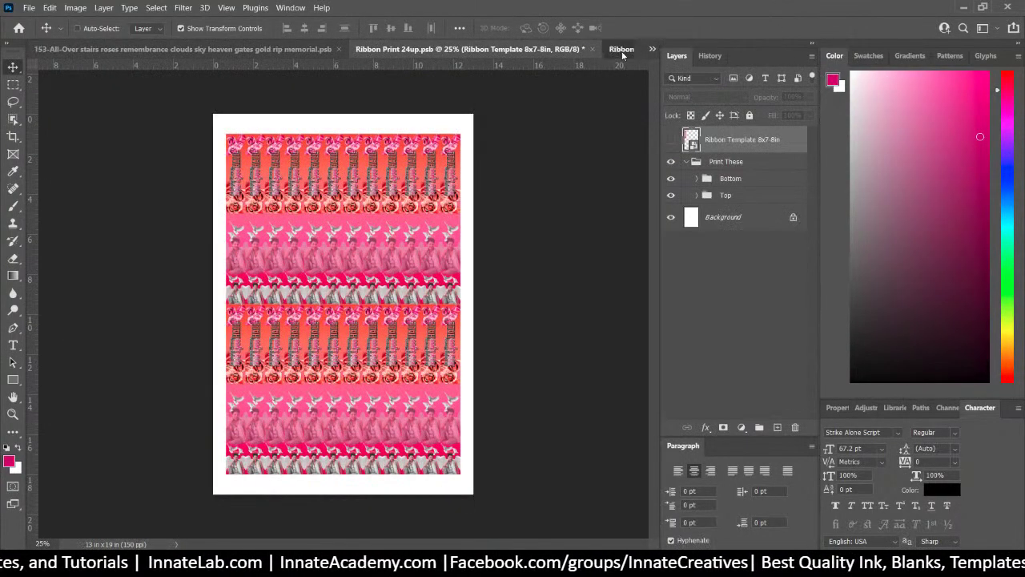
left_click(621, 49)
left_click(623, 50)
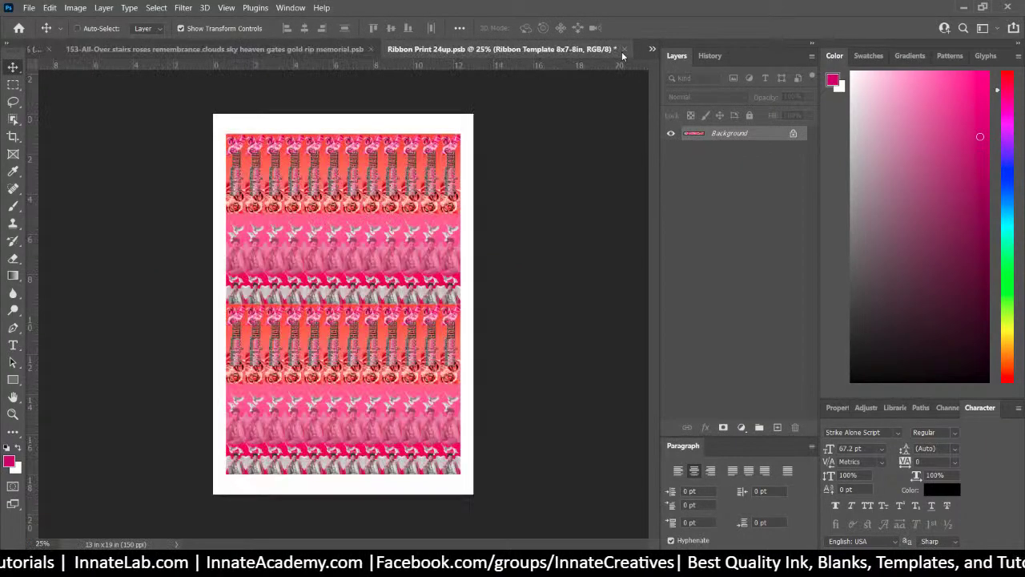
left_click(652, 50)
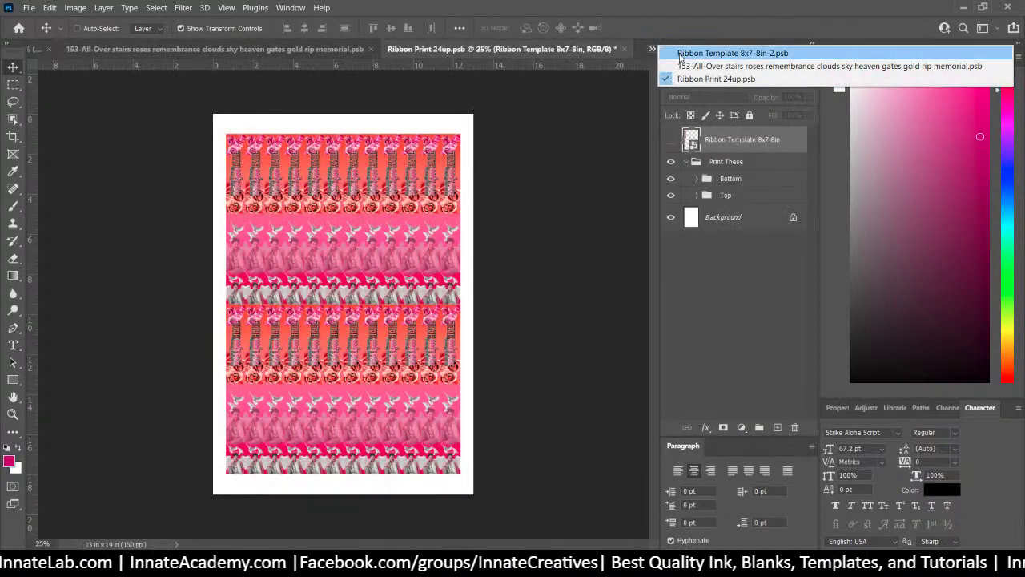
left_click(682, 52)
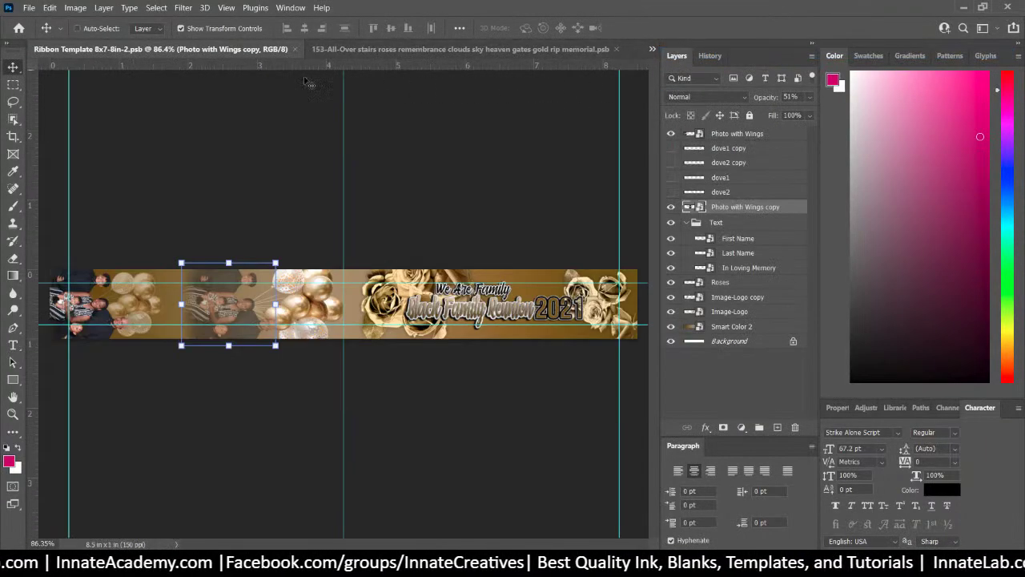
Save the gold reunion ribbon as Ribbon Template 8x7-8in-2.png with default PNG options
left_click(28, 7)
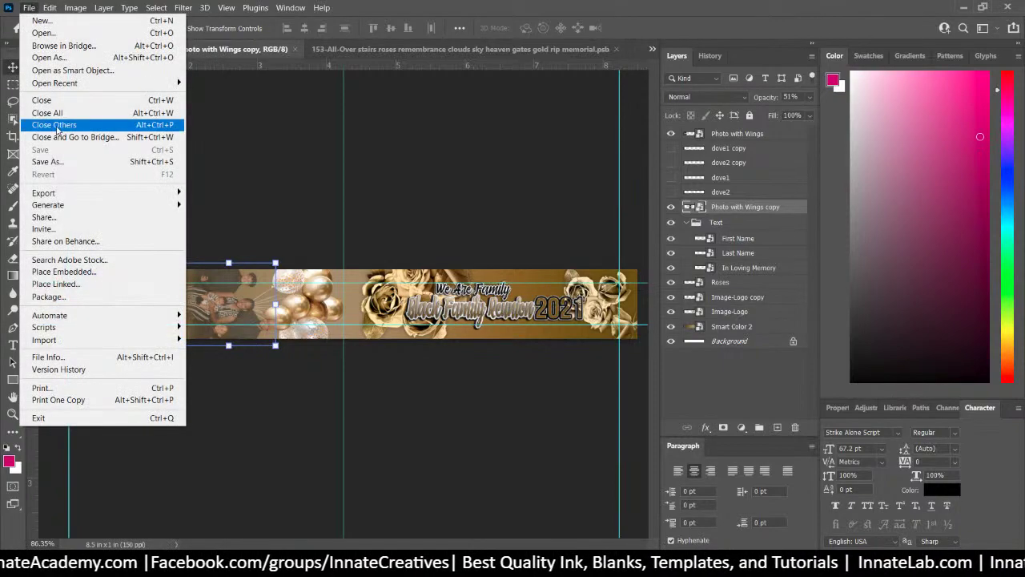
left_click(82, 165)
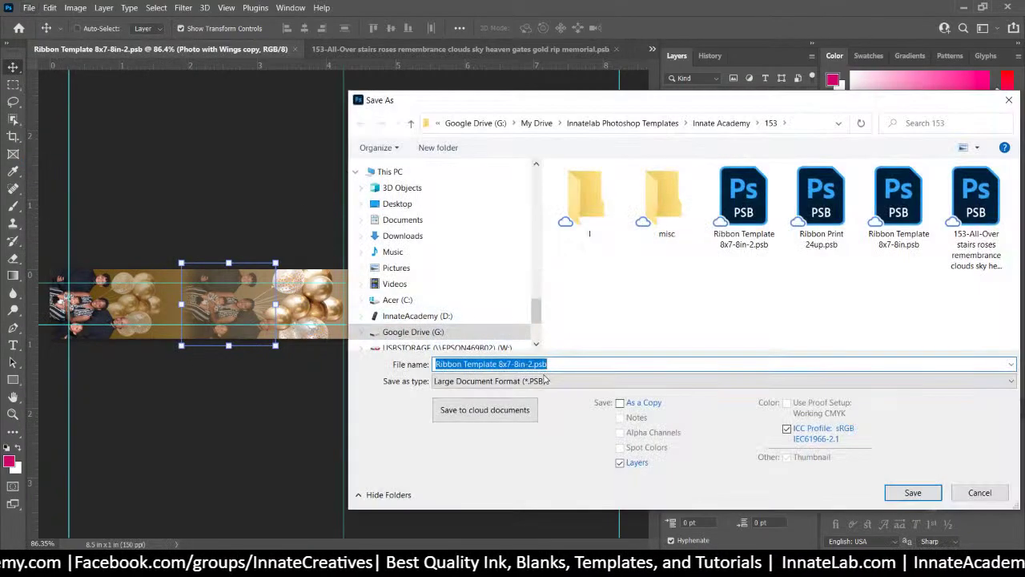
left_click(547, 381)
left_click(476, 325)
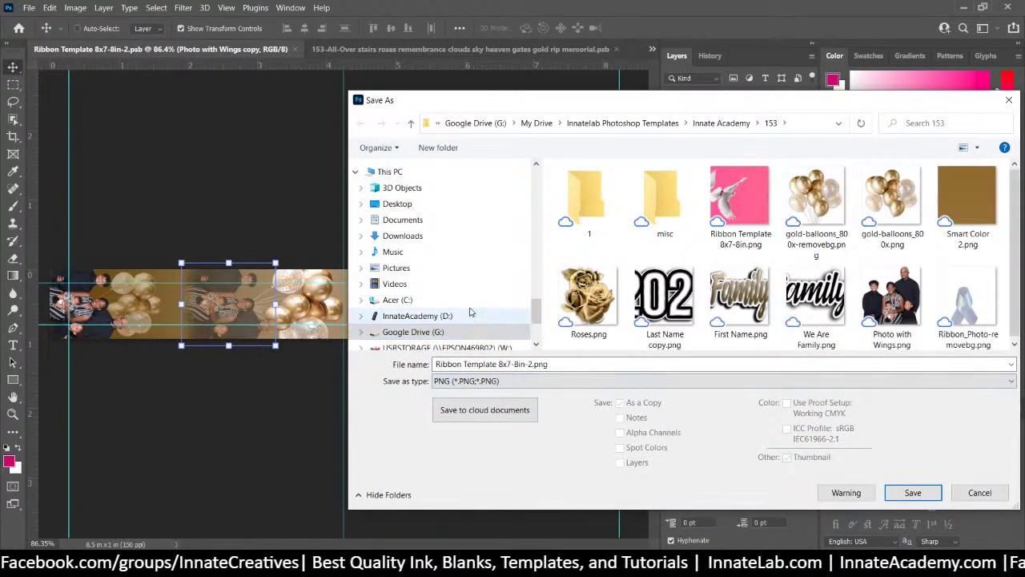
left_click(946, 493)
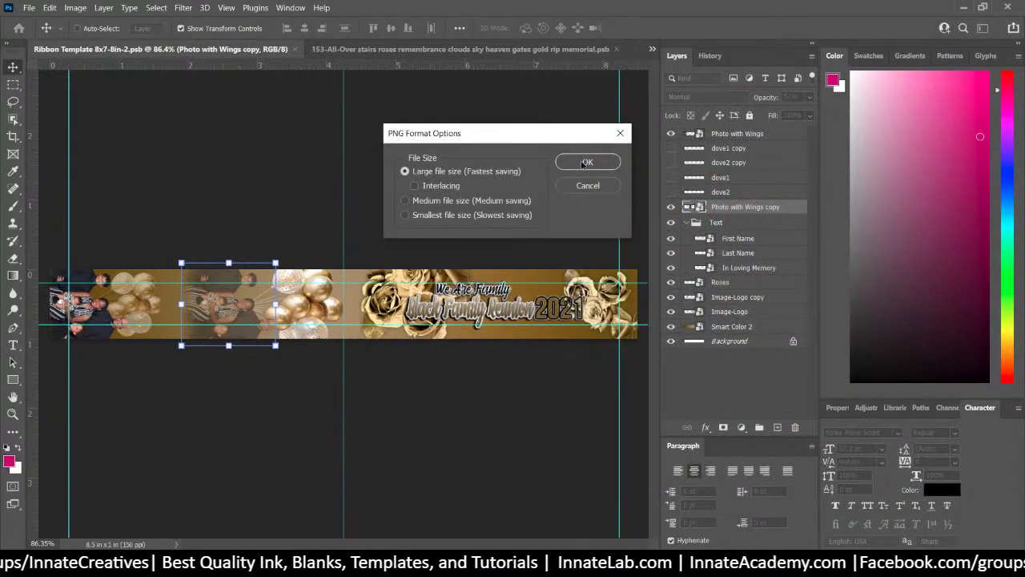
left_click(587, 163)
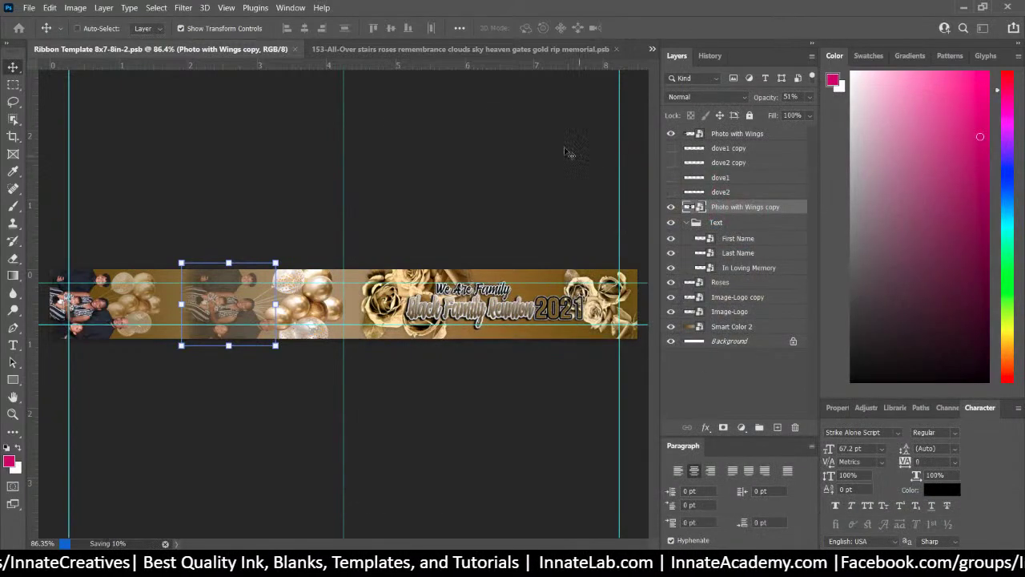
left_click(652, 50)
Open the 24up sheet's ribbon smart object and place the gold ribbon PNG into it
left_click(716, 79)
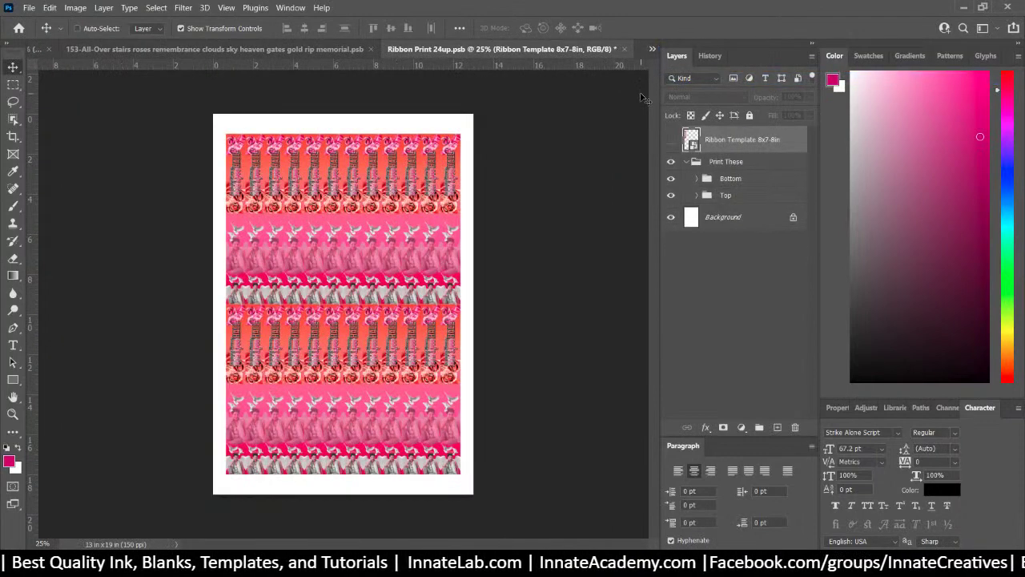
double_click(690, 140)
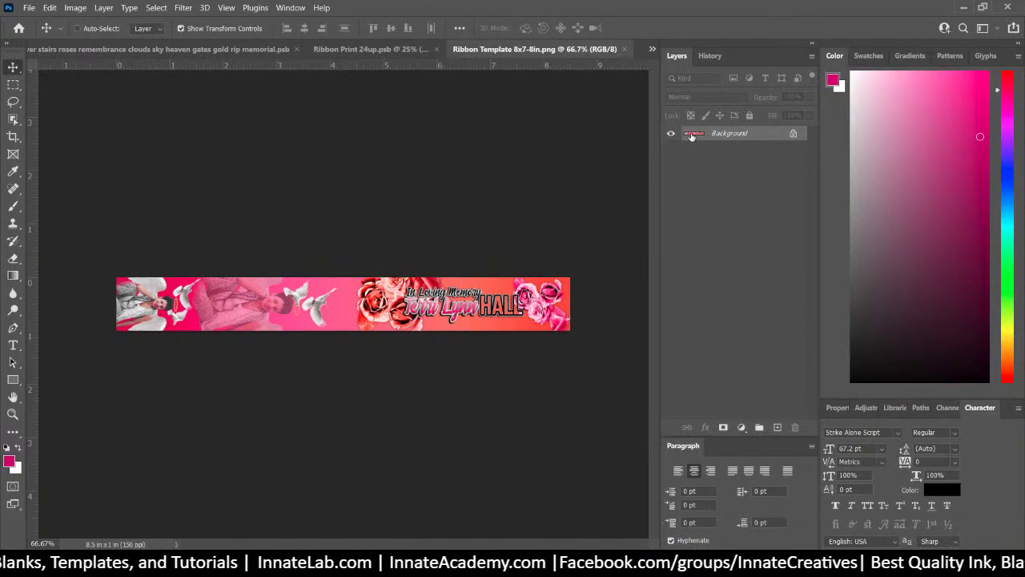
key("alt+Tab")
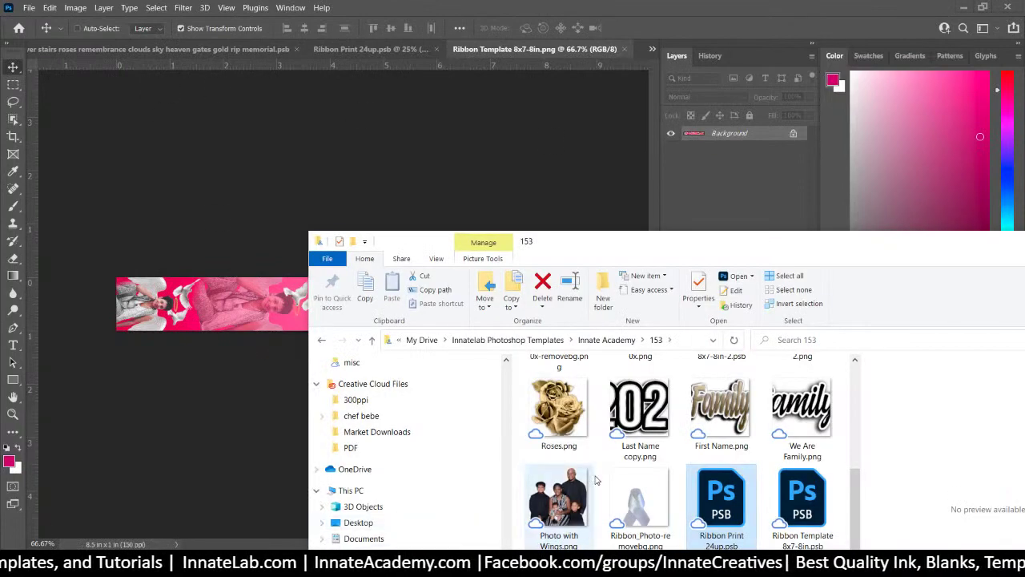
scroll(595, 481, "up", 2)
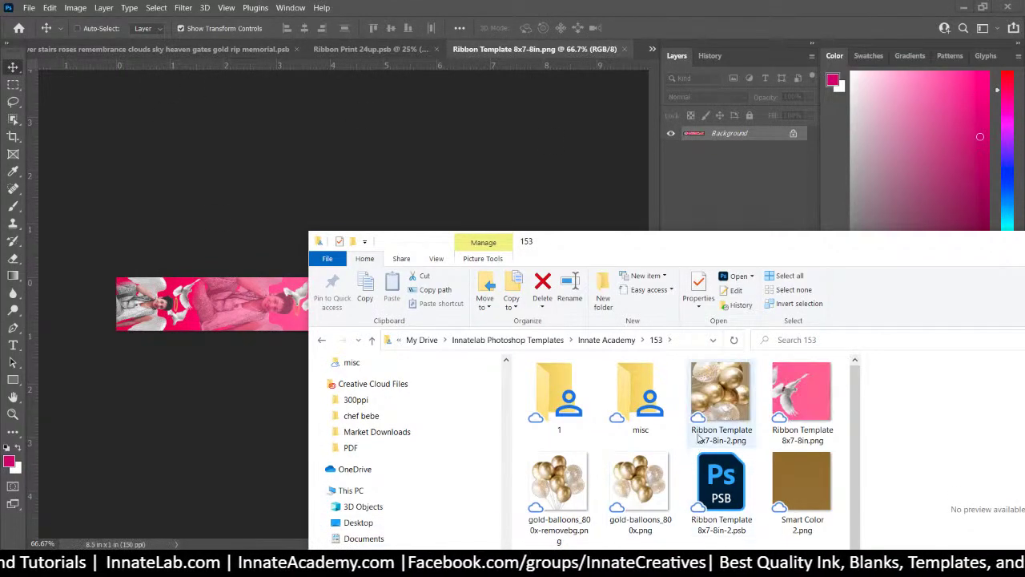
left_click_drag(713, 398, 228, 316)
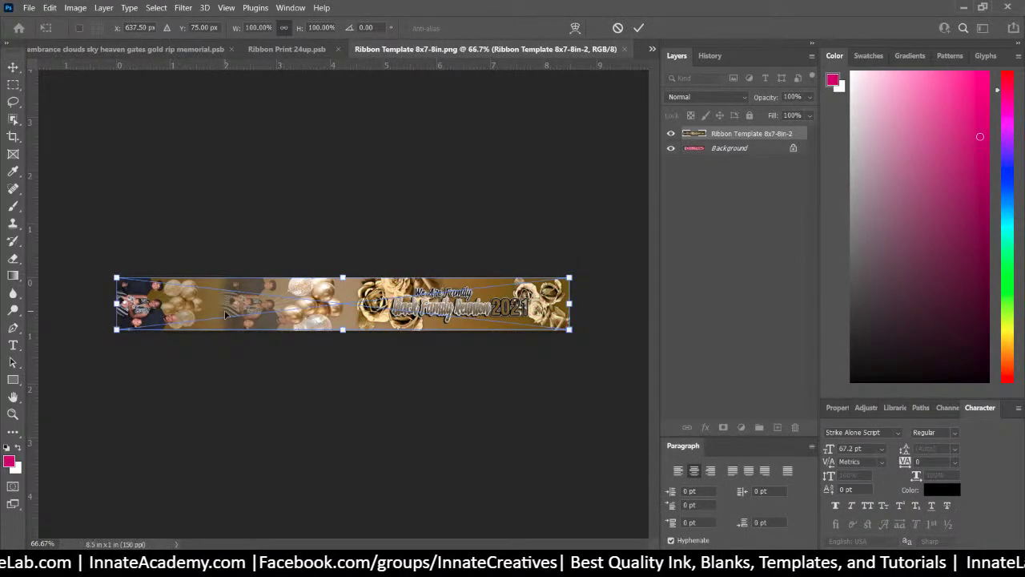
key("Return")
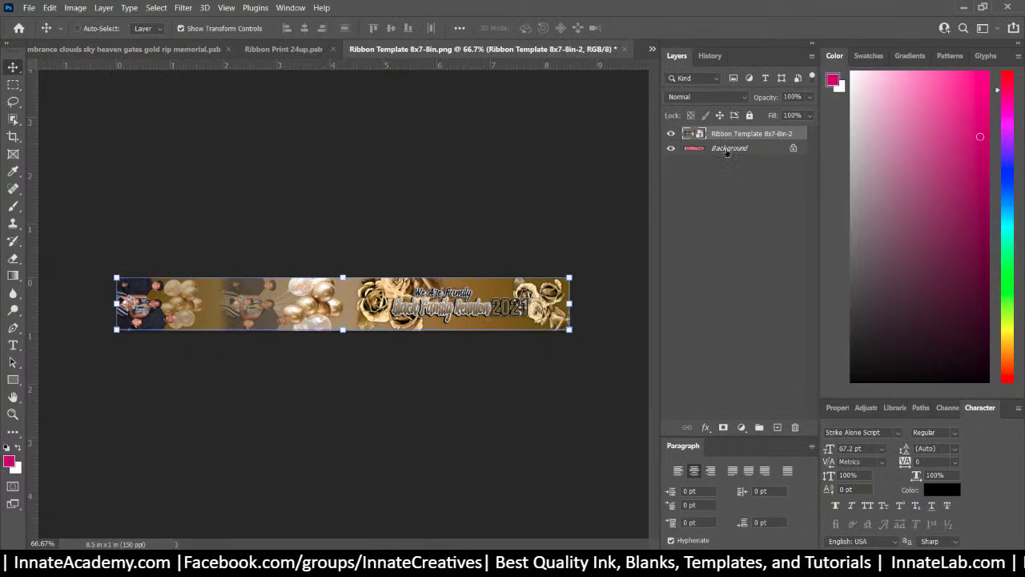
Delete the old pink Background layer and close the template, keeping the changes
left_click(726, 148)
key("Delete")
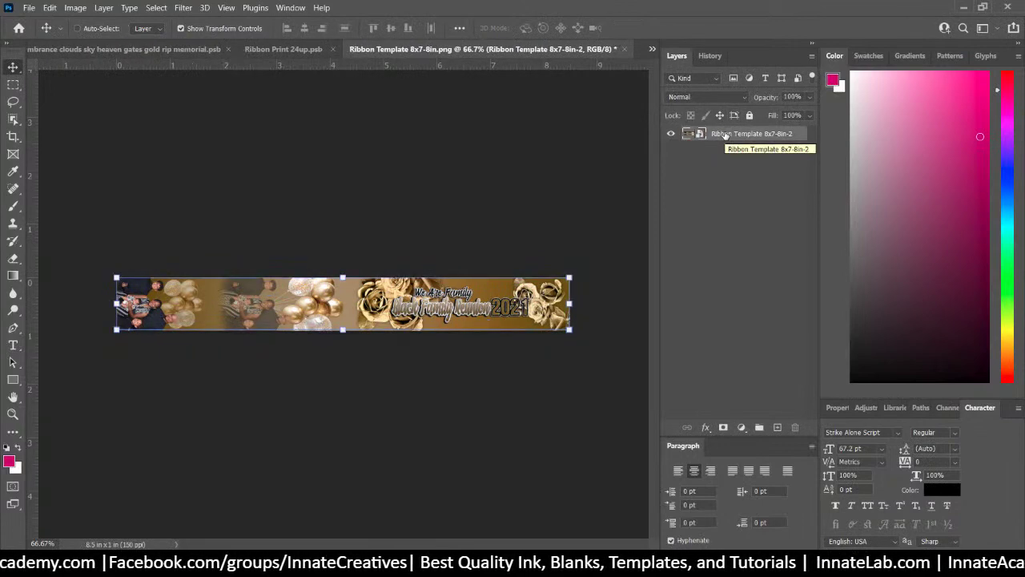
left_click(623, 48)
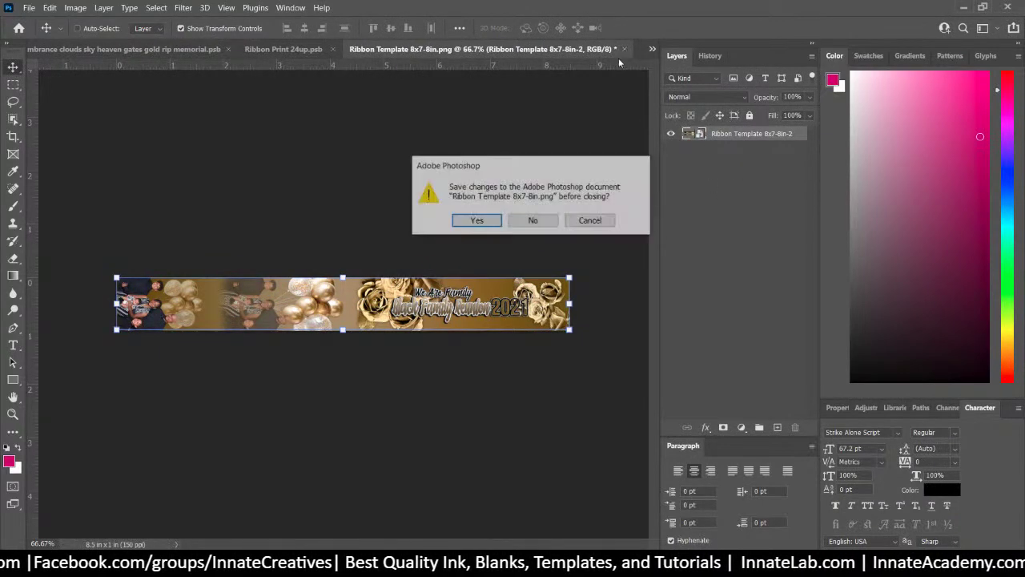
left_click(480, 221)
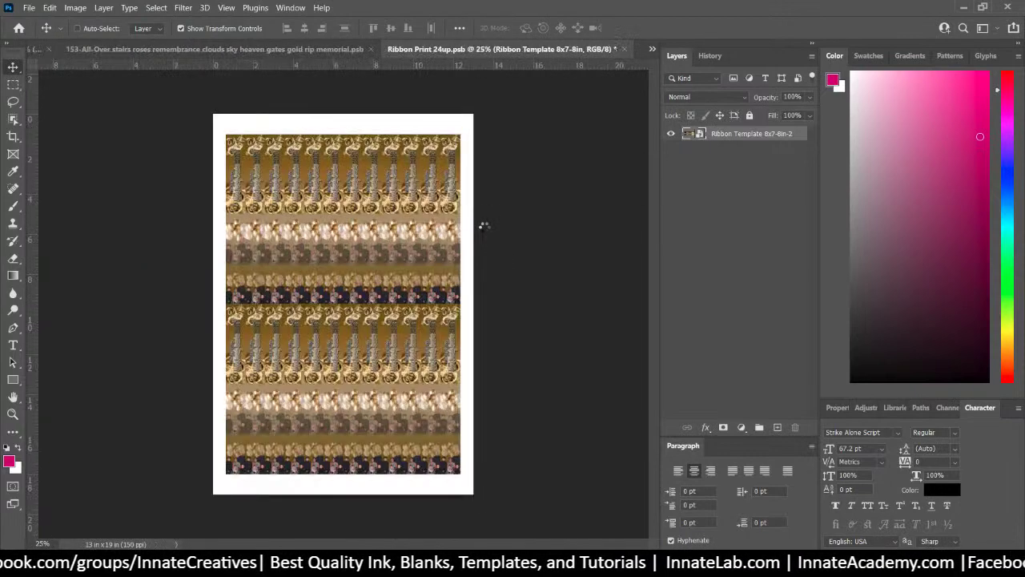
Save the sheet as Ribbon Print 24up-2.psb, accepting the Photoshop Format Options
left_click(29, 8)
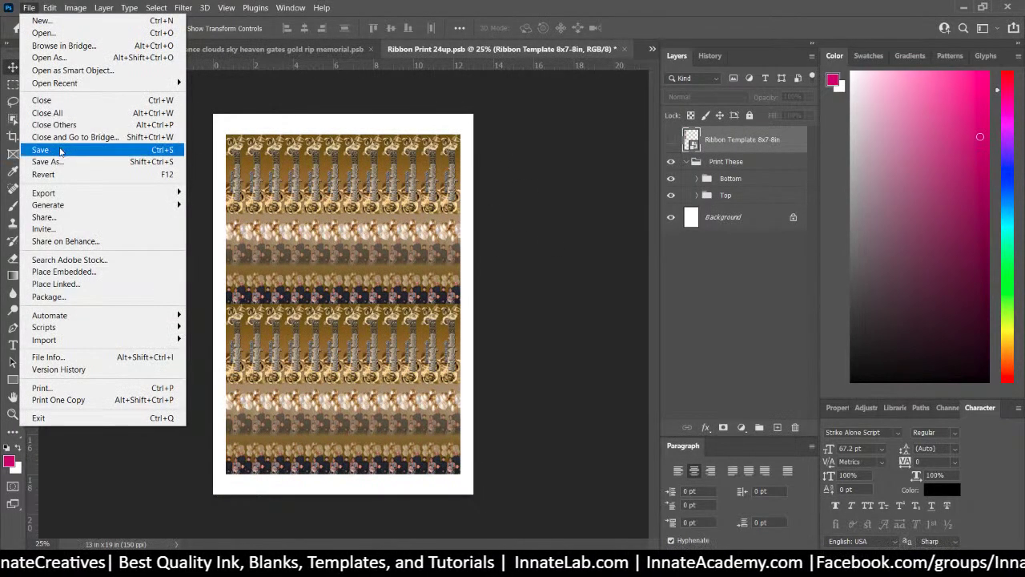
left_click(60, 161)
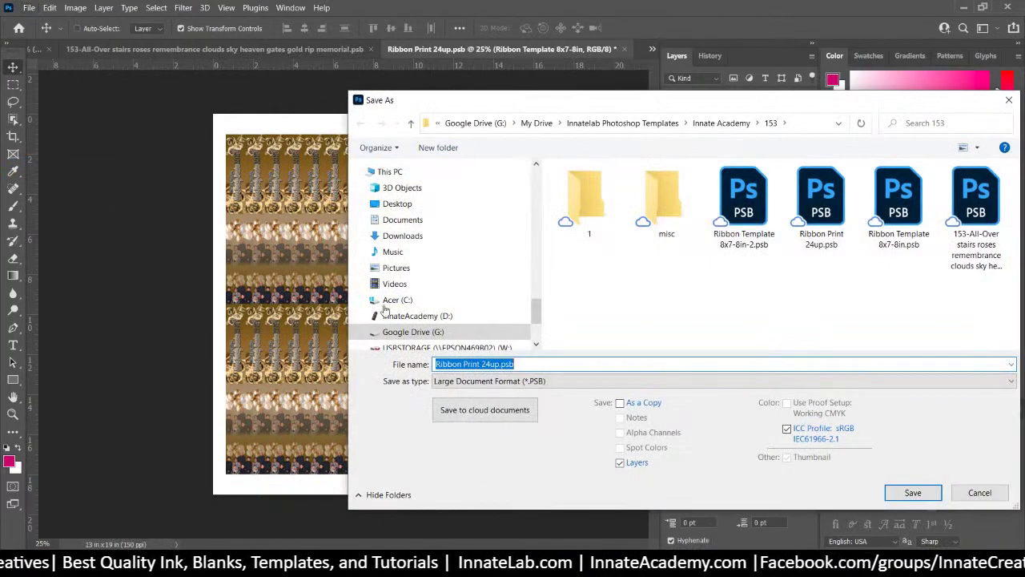
left_click(494, 364)
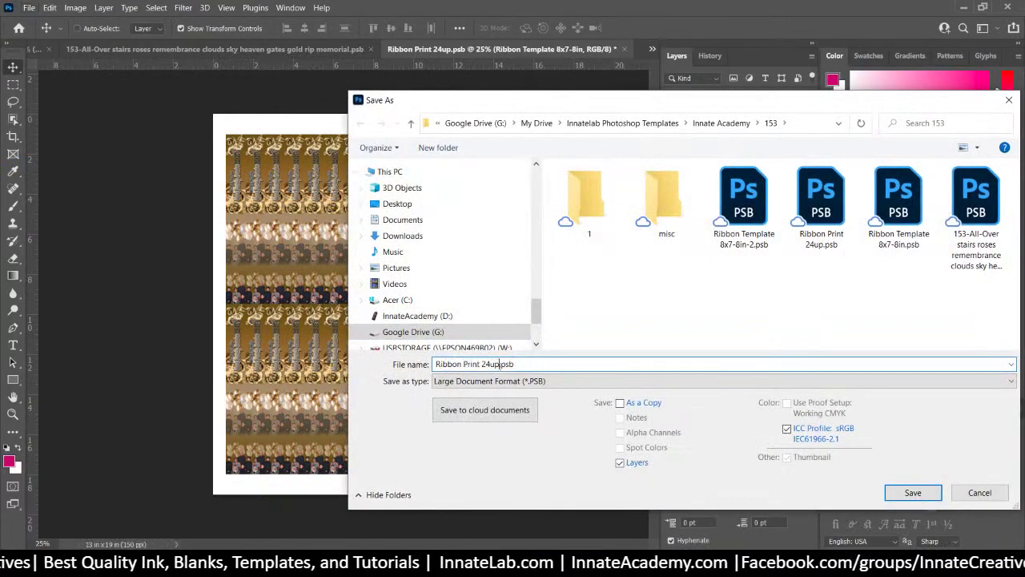
key("Return")
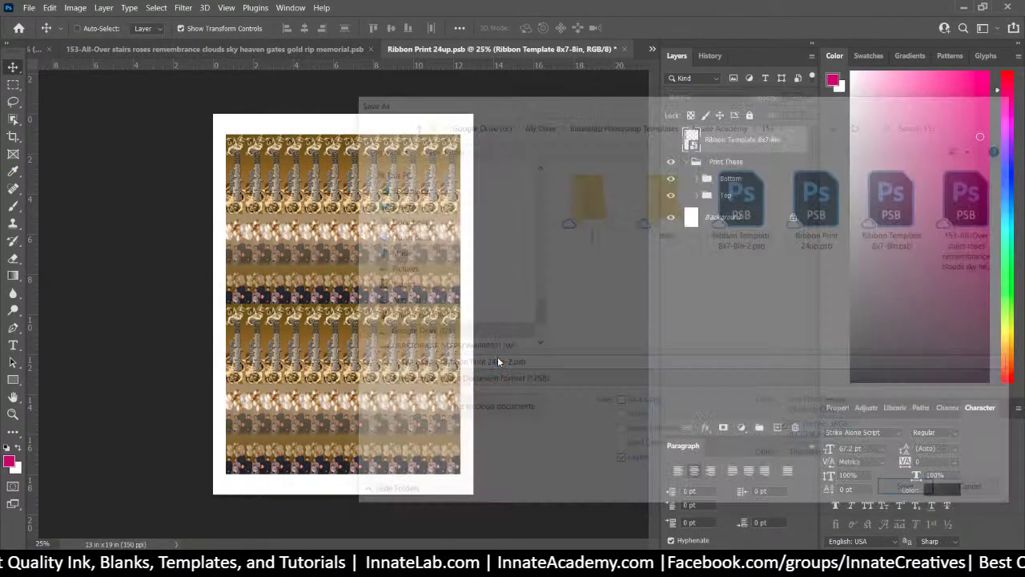
left_click(658, 153)
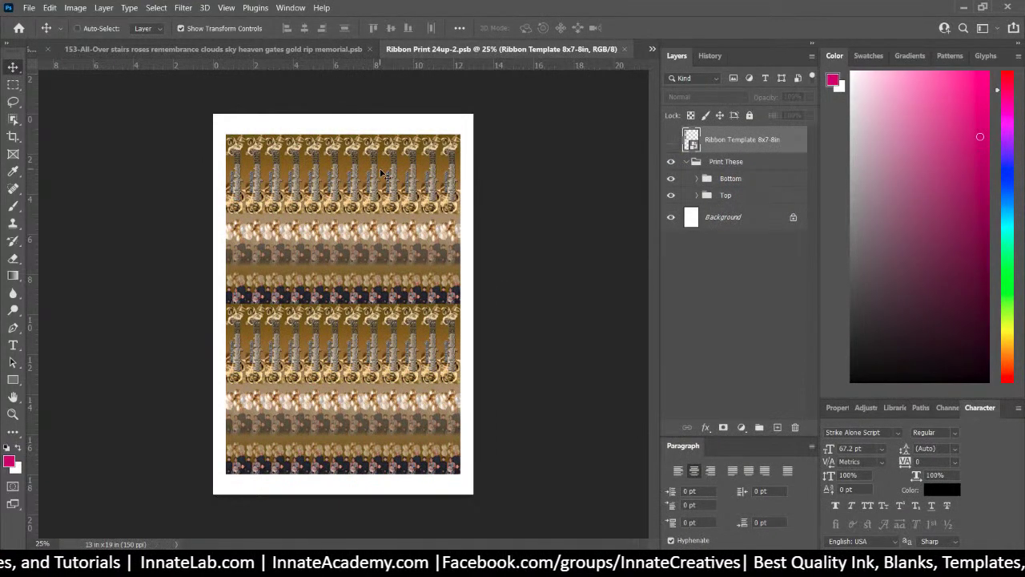
key("ctrl")
scroll(381, 174, "up", 1)
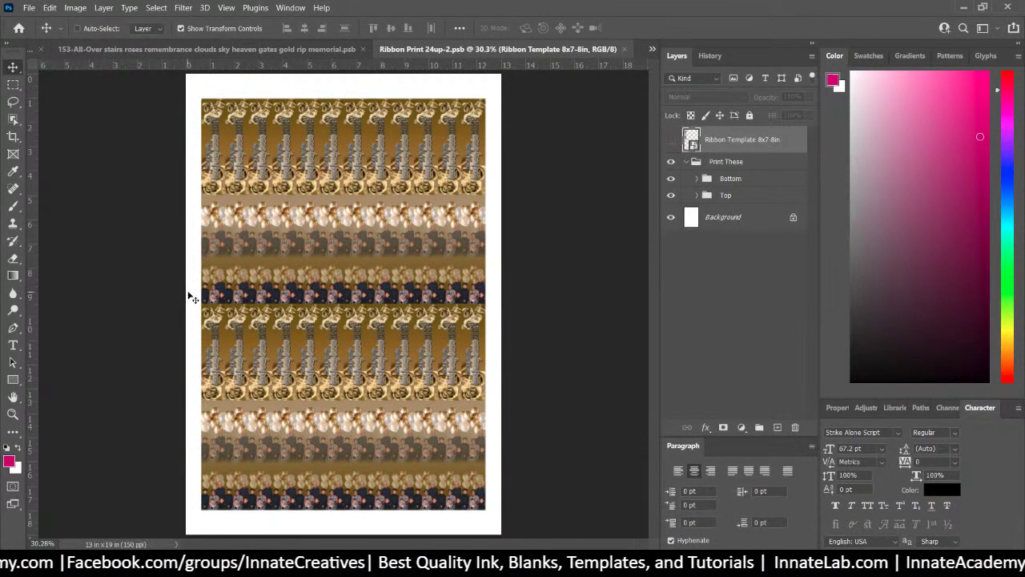
In the print settings, choose EPSON ET-16650 Series (Copy 1) as the printer
left_click(28, 8)
left_click(41, 387)
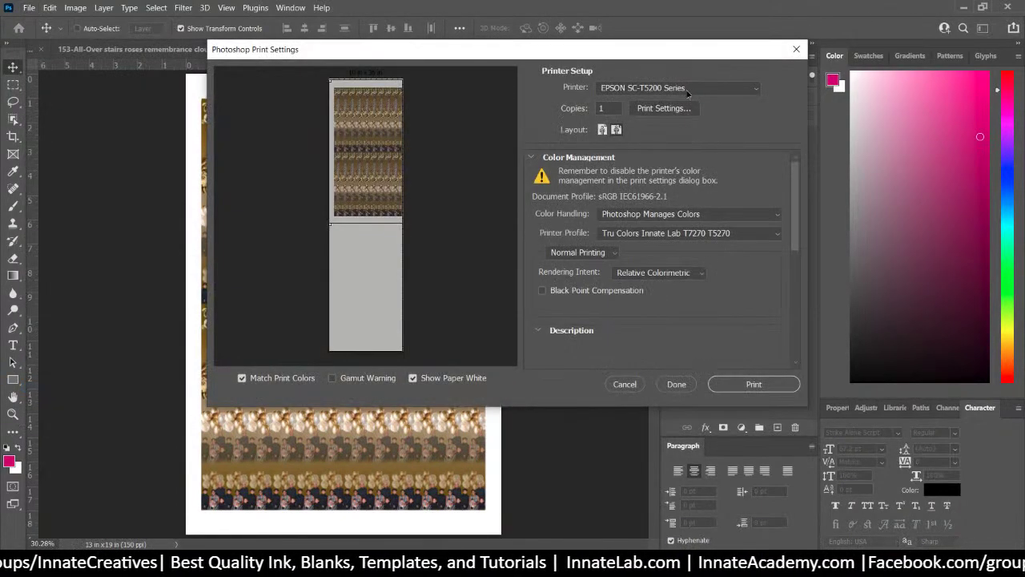
left_click(696, 87)
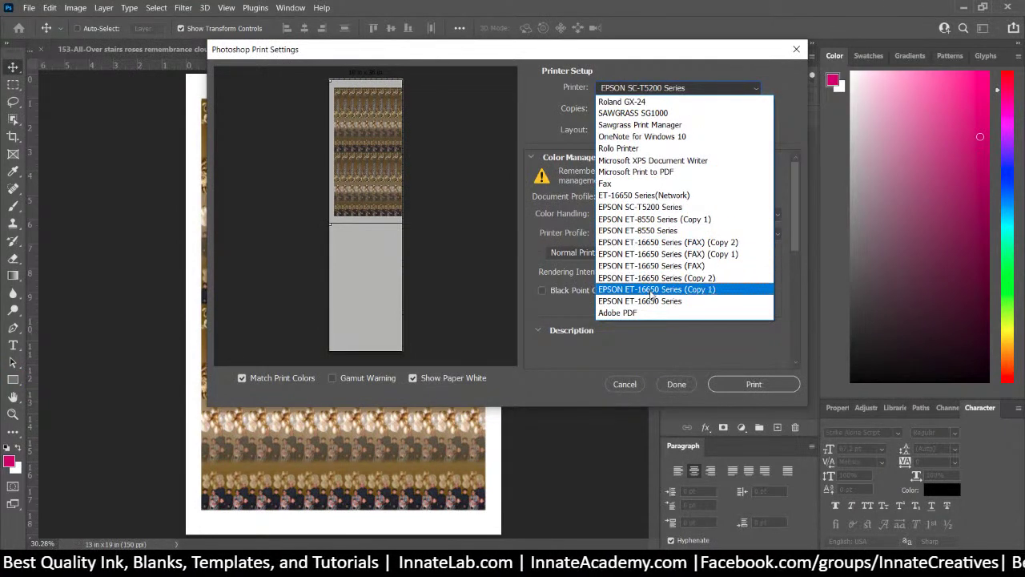
left_click(649, 290)
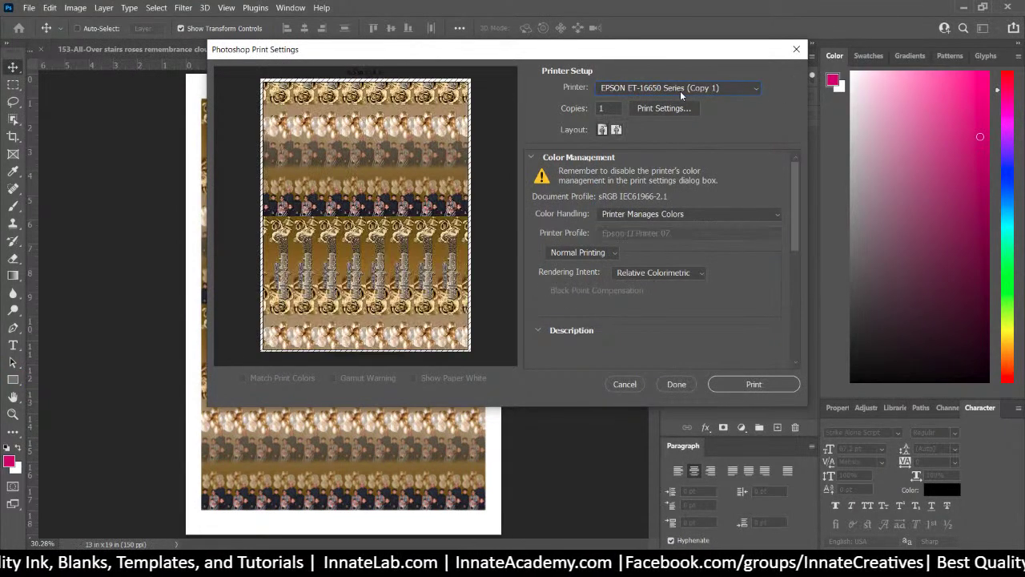
Apply the 13x19 Tru Innate Sublimation preset, set Photoshop Manages Colors, and close
left_click(682, 109)
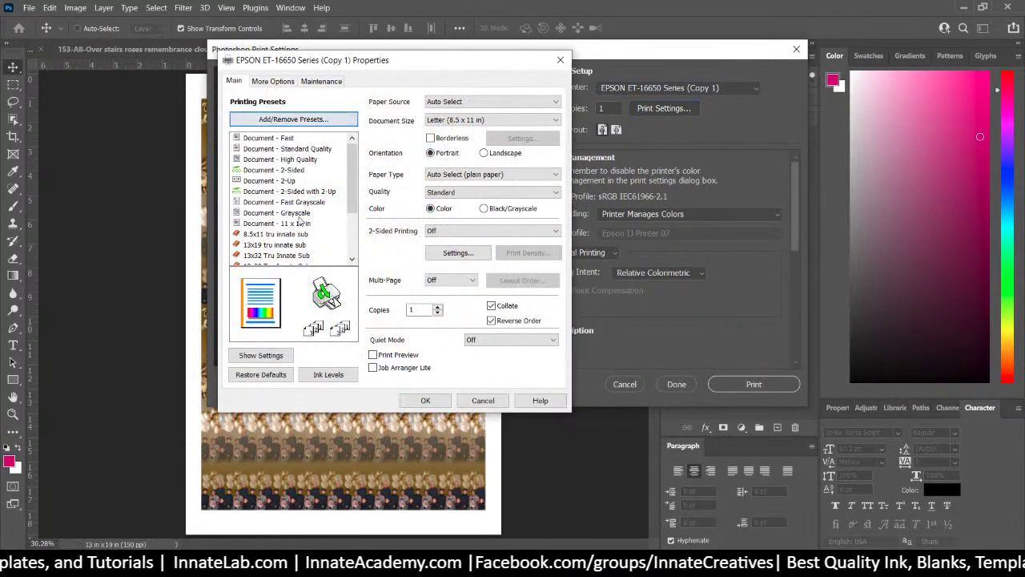
scroll(296, 223, "down", 3)
left_click(273, 244)
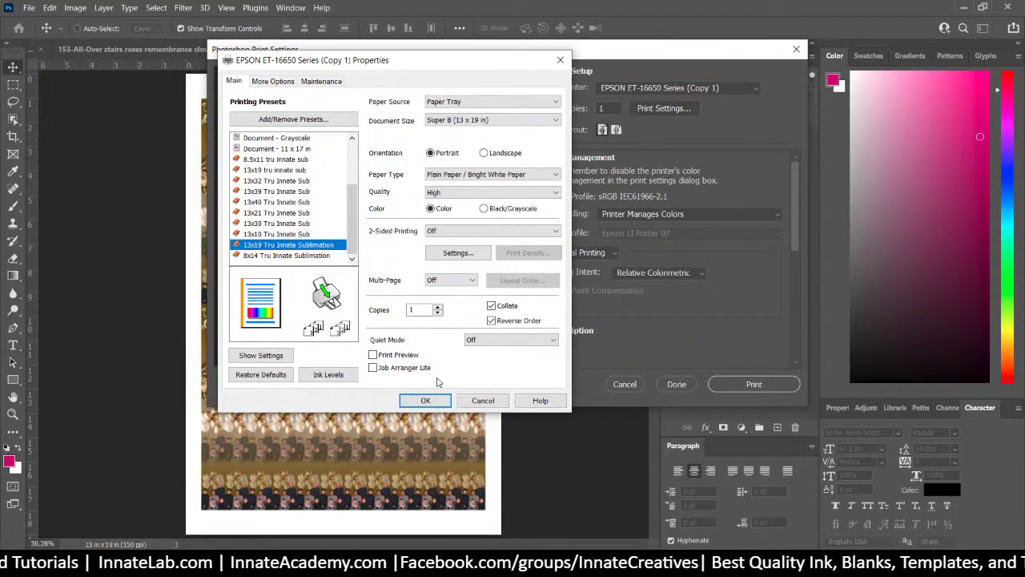
left_click(424, 403)
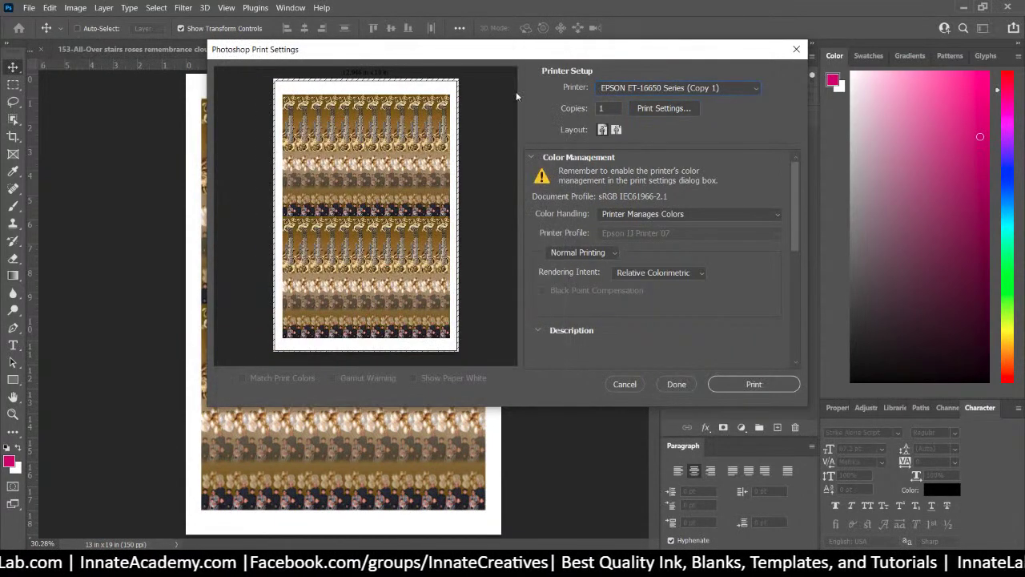
left_click(714, 218)
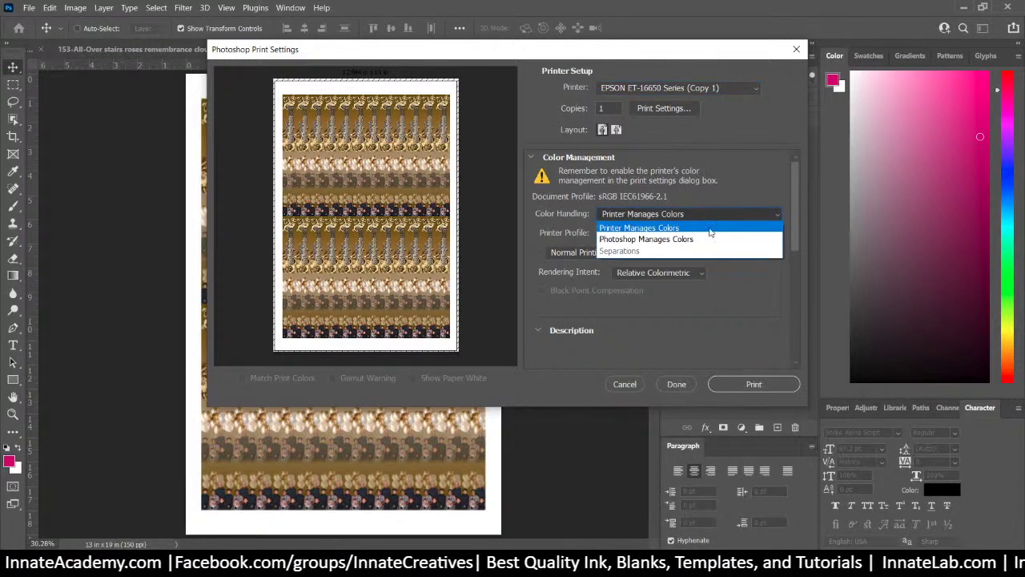
left_click(704, 237)
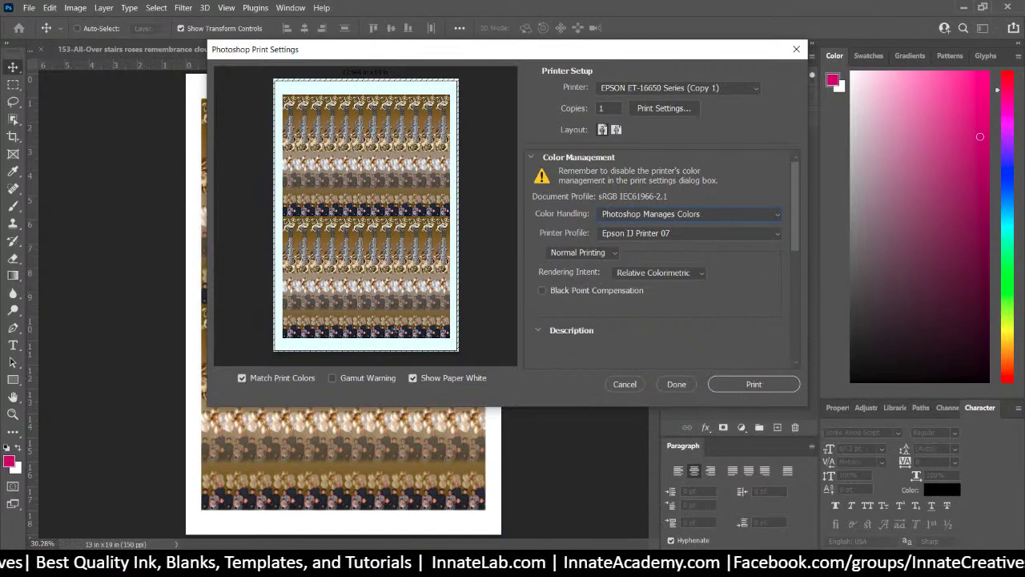
left_click(797, 50)
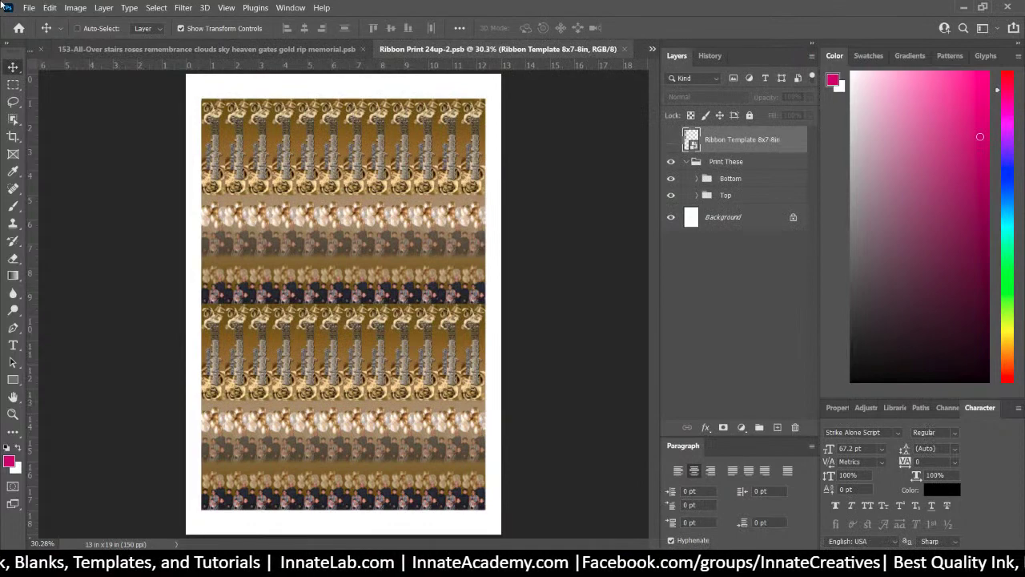
Close Ribbon Print 24up-2.psb and switch to the 153 roses memorial T-shirt design
left_click(28, 7)
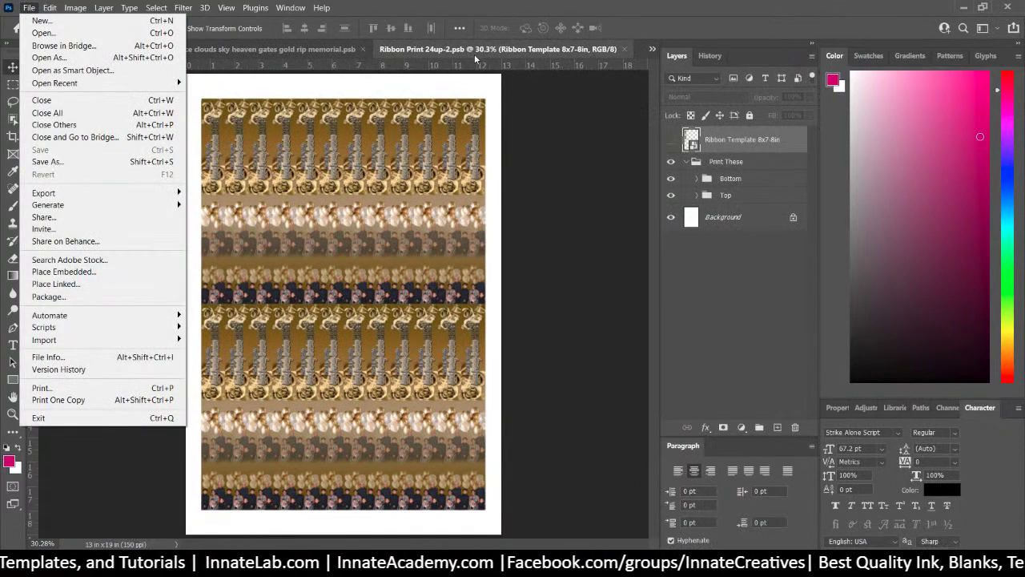
left_click(527, 50)
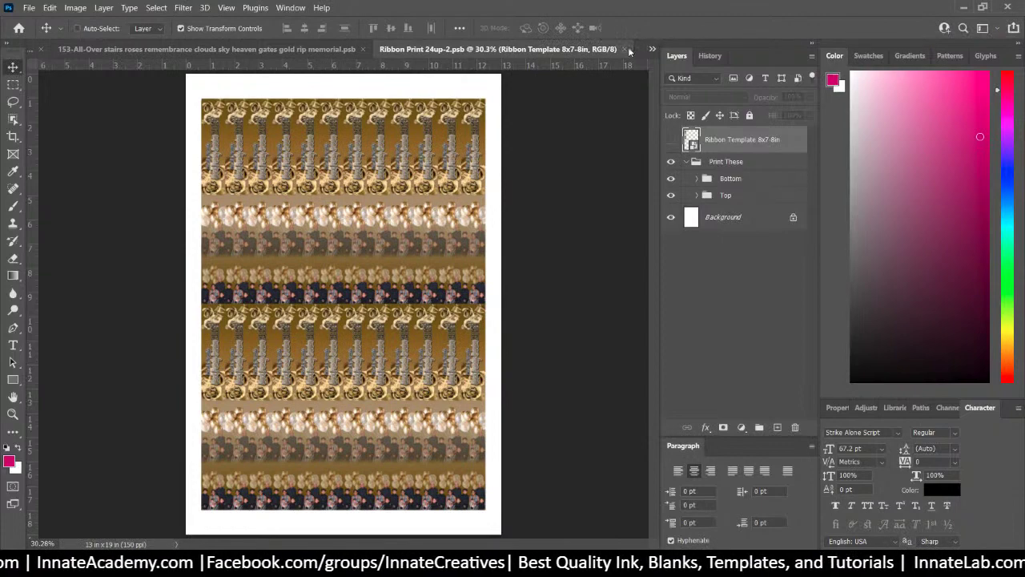
left_click(626, 49)
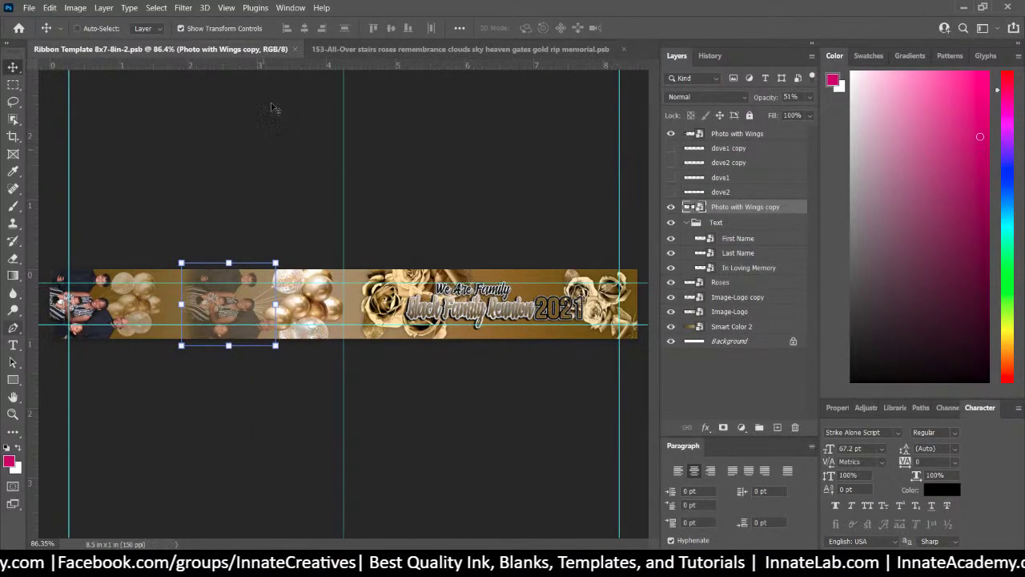
left_click(361, 51)
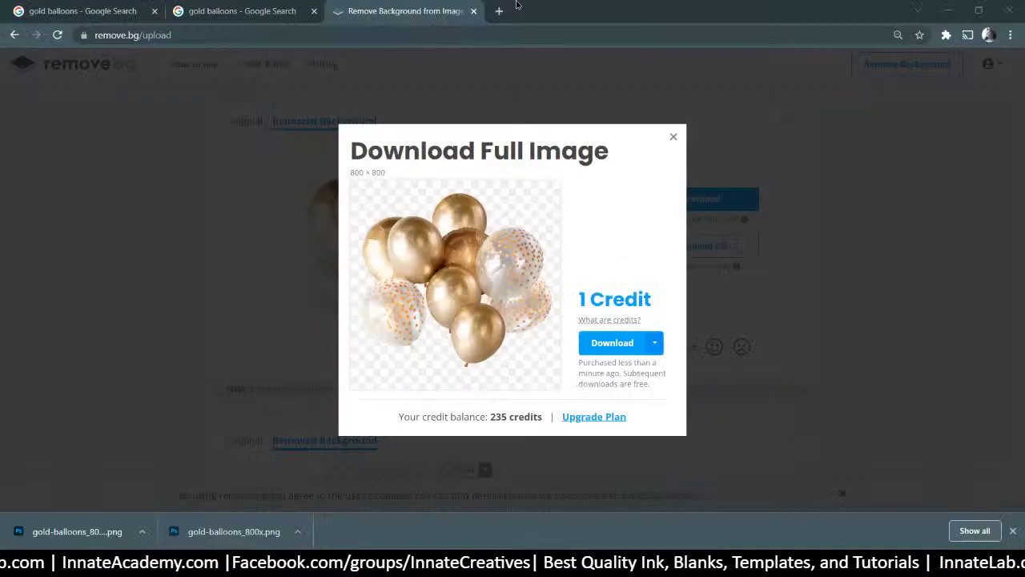
Upload the portrait photo to remove.bg and dismiss the balloons download dialog
left_click(506, 10)
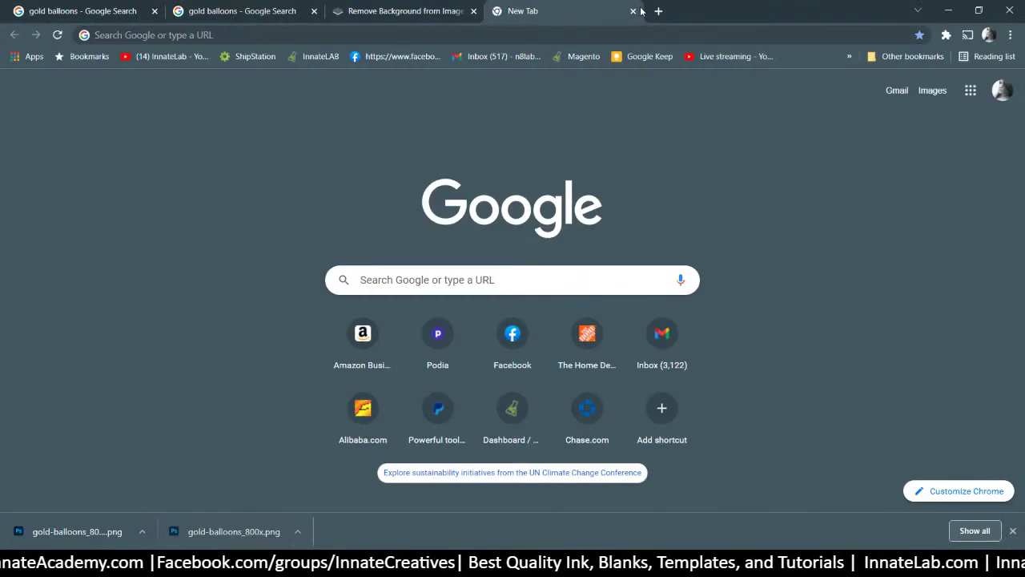
left_click(633, 11)
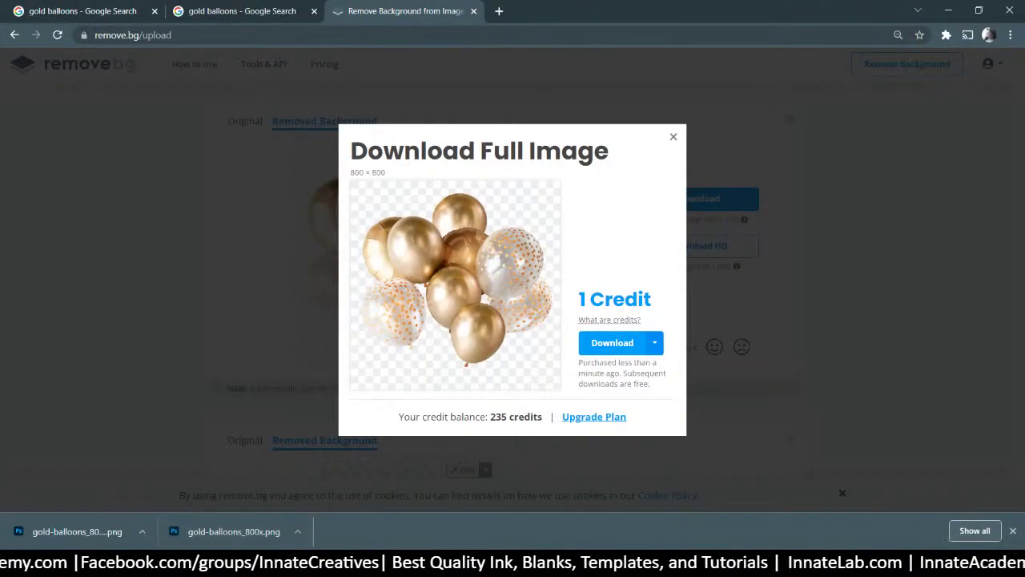
left_click_drag(234, 531, 427, 184)
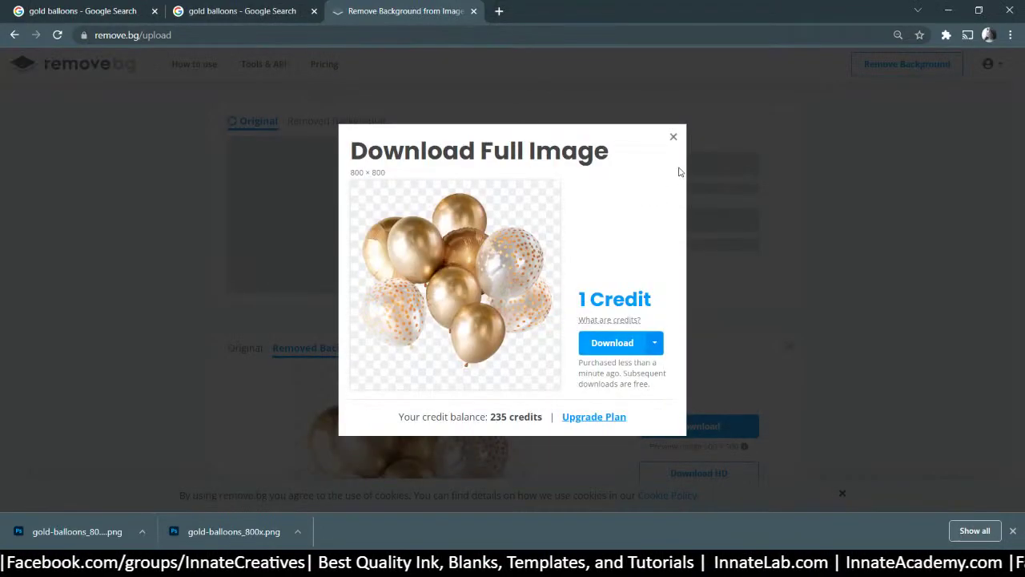
left_click(673, 137)
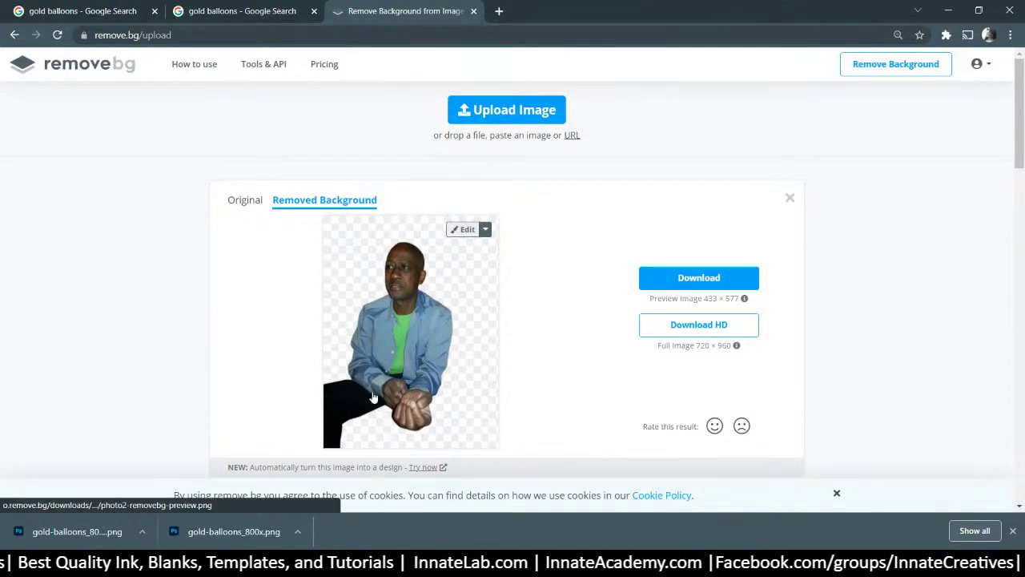
Download the HD background-free cutout of the man and save it as photo3.png
left_click(671, 327)
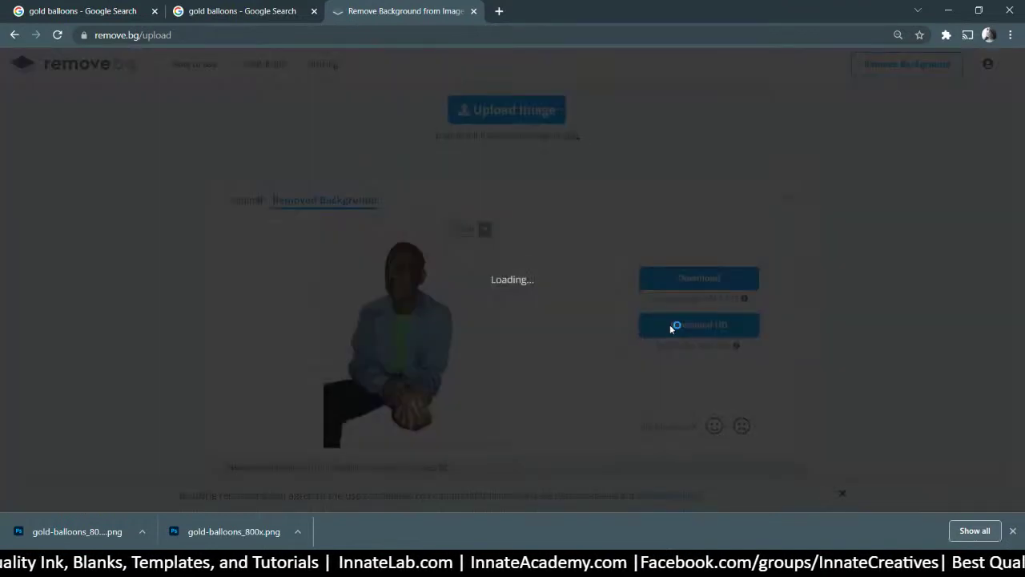
left_click(611, 376)
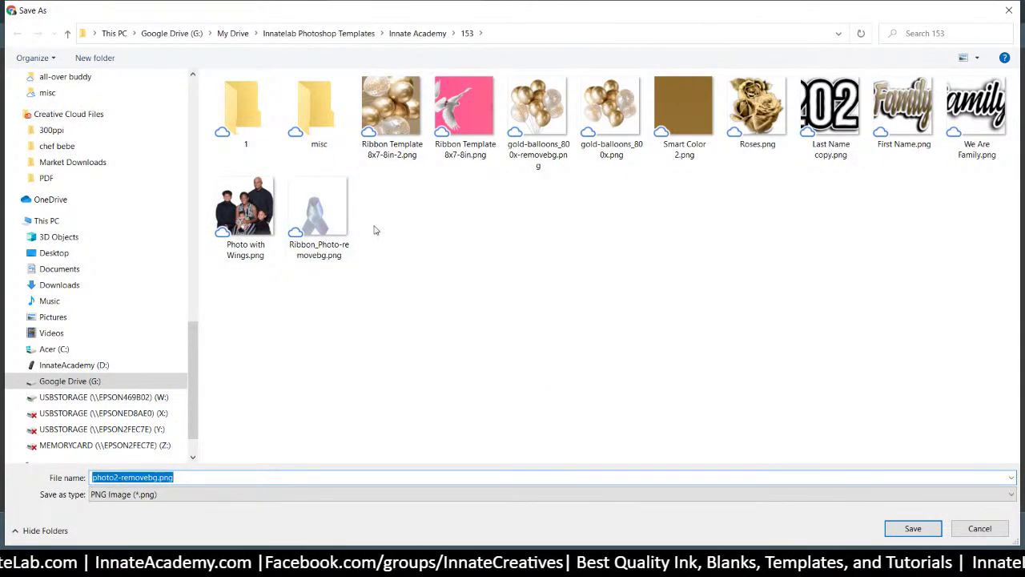
left_click(112, 476)
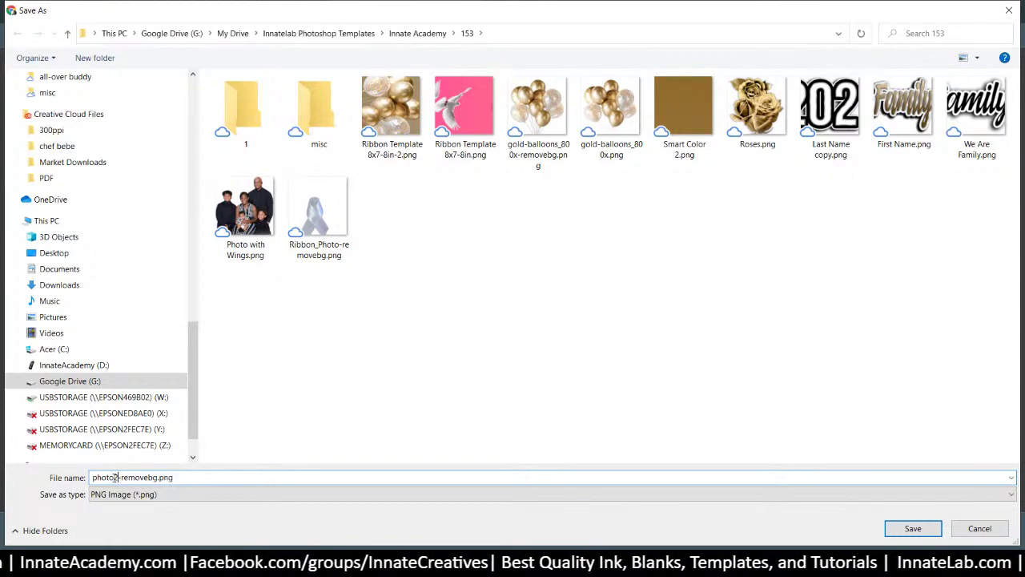
left_click(448, 476, "shift")
type("3")
key("Return")
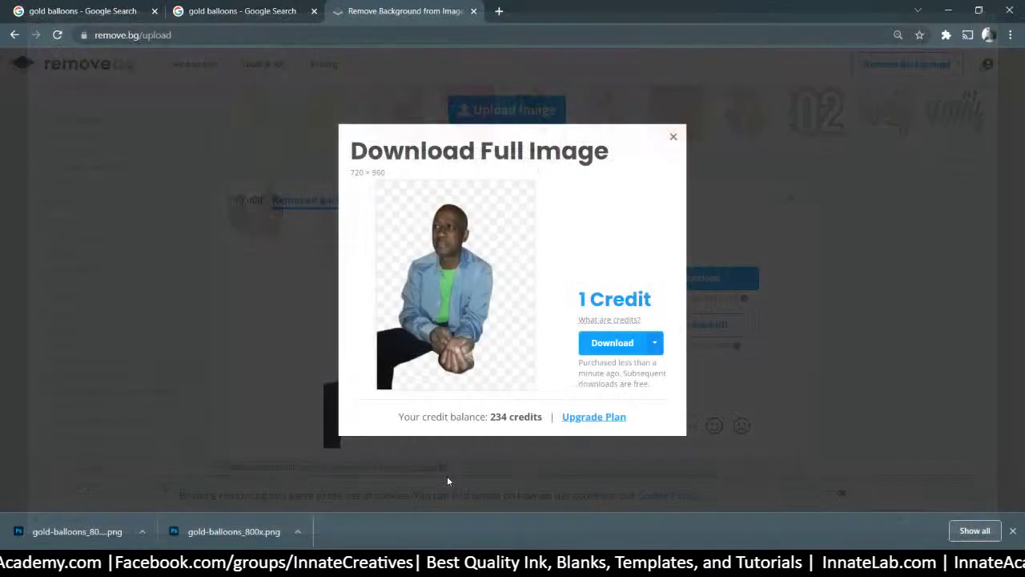
right_click(79, 536)
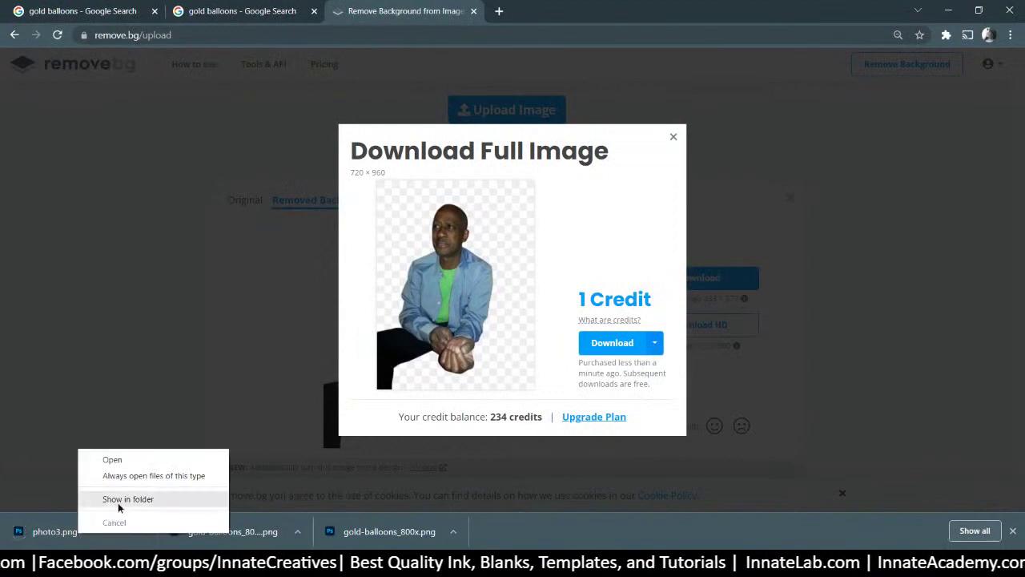
Show photo3.png in its folder and delete Ribbon Template 8x7-8in.png
left_click(118, 502)
left_click_drag(723, 247, 499, 47)
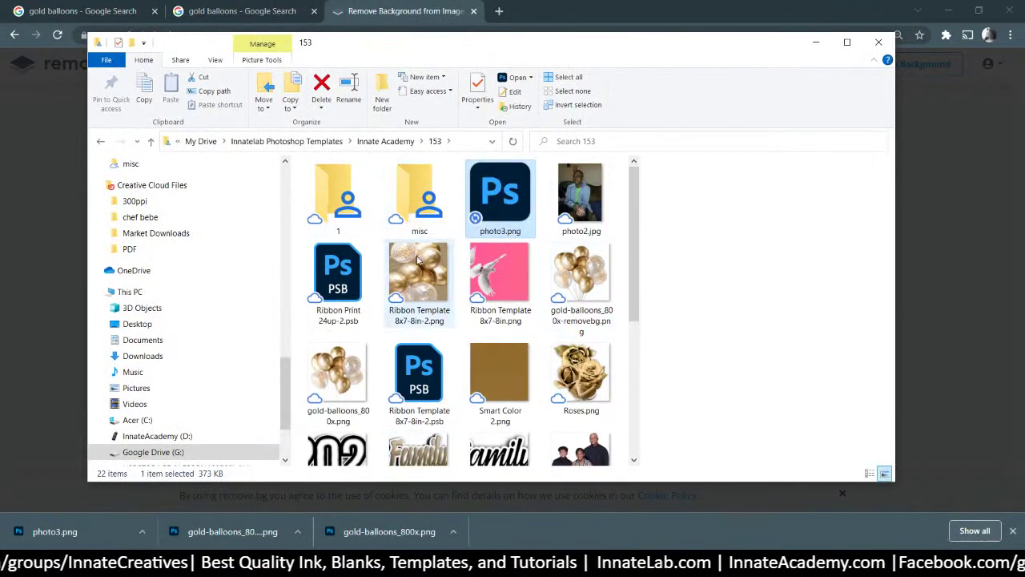
left_click(506, 276)
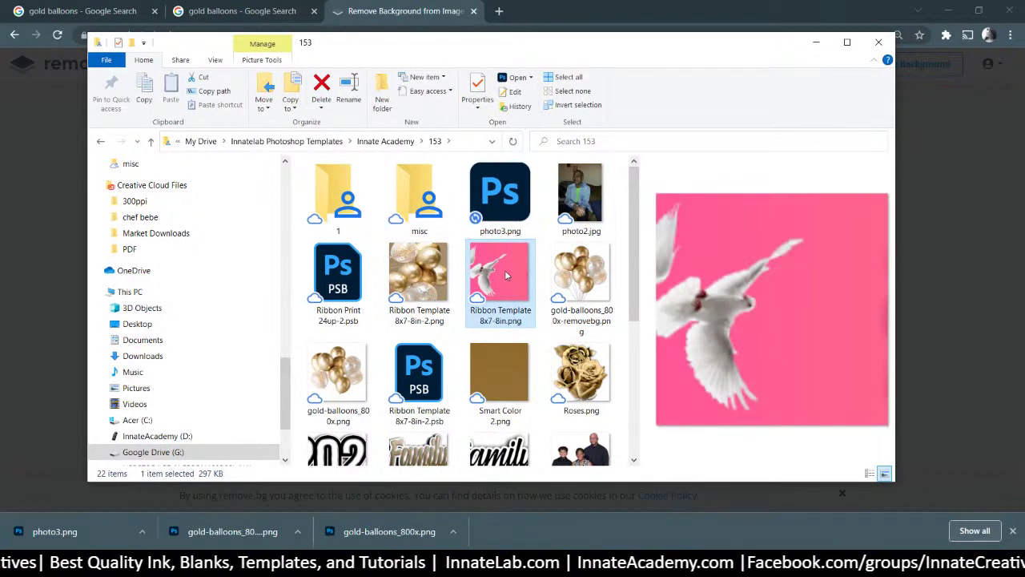
key("Delete")
Select the balloons template, two gold-balloons images, Smart Color 2, Roses and Last Name copy
left_click(426, 282)
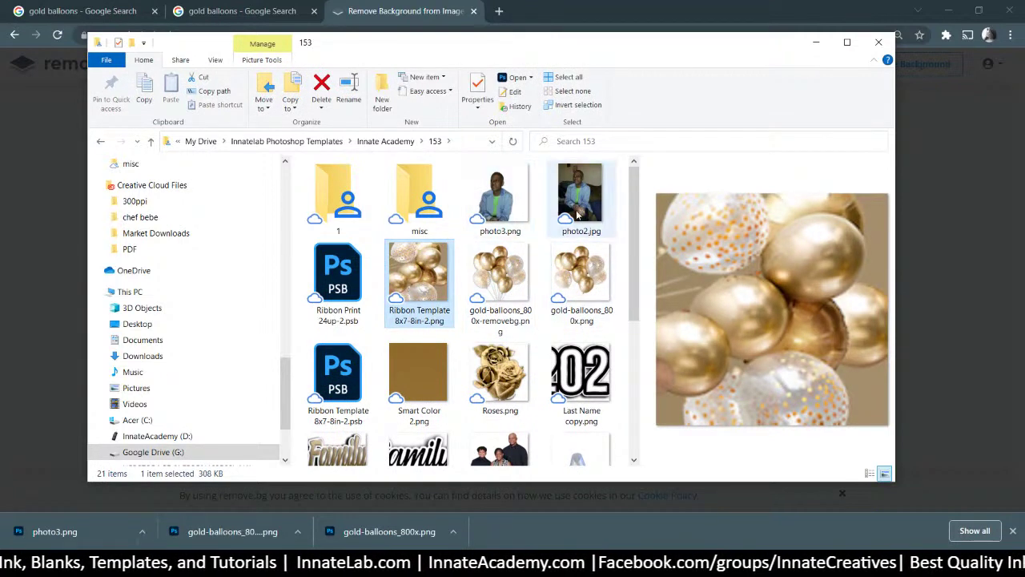
left_click(502, 284, "ctrl")
left_click(581, 276, "ctrl")
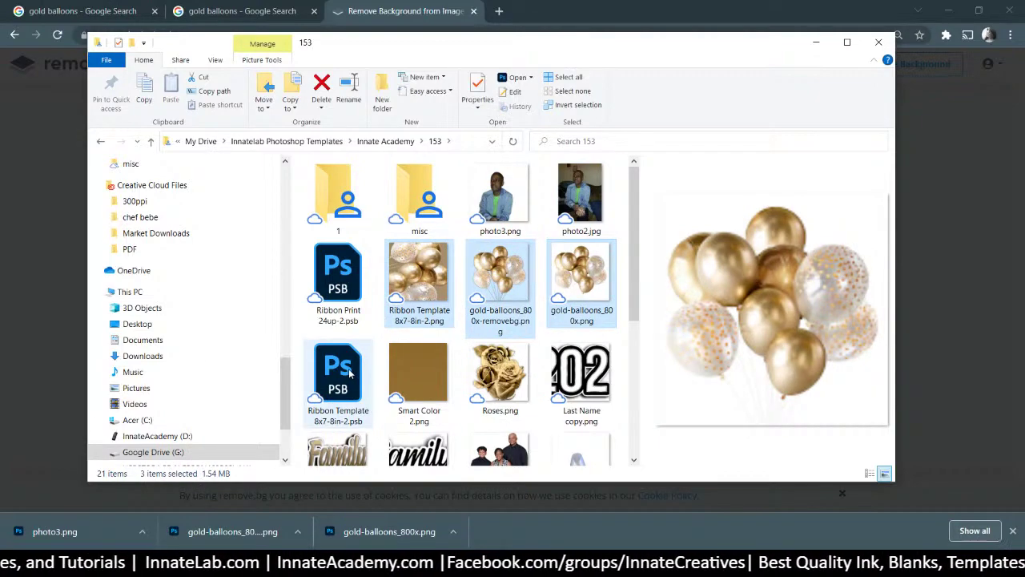
left_click(419, 373, "ctrl")
left_click(521, 365, "ctrl")
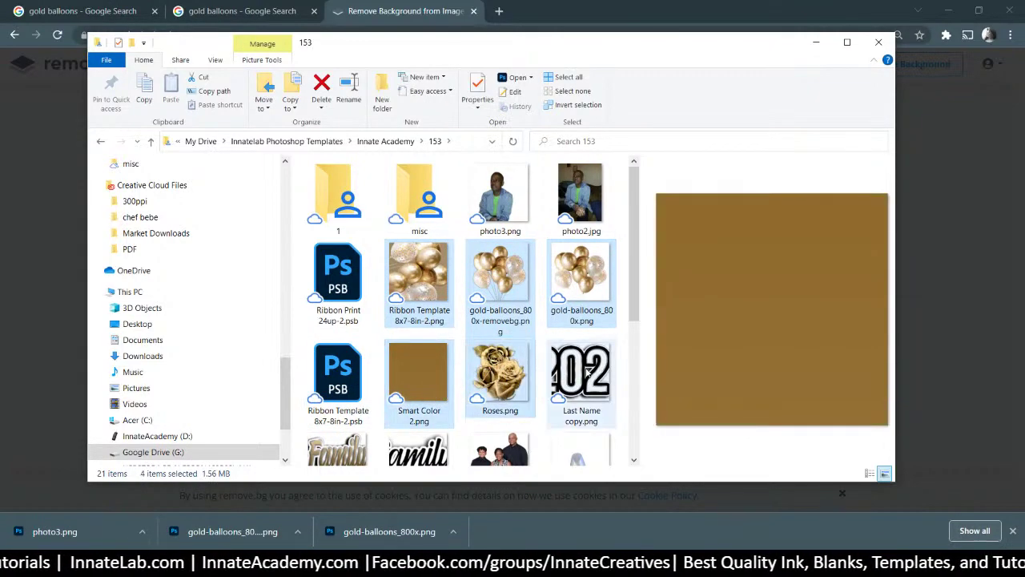
left_click(585, 372, "ctrl")
Add First Name, We Are Family and Photo with Wings, then move all nine into folder 1, skipping duplicates
scroll(543, 316, "down", 2)
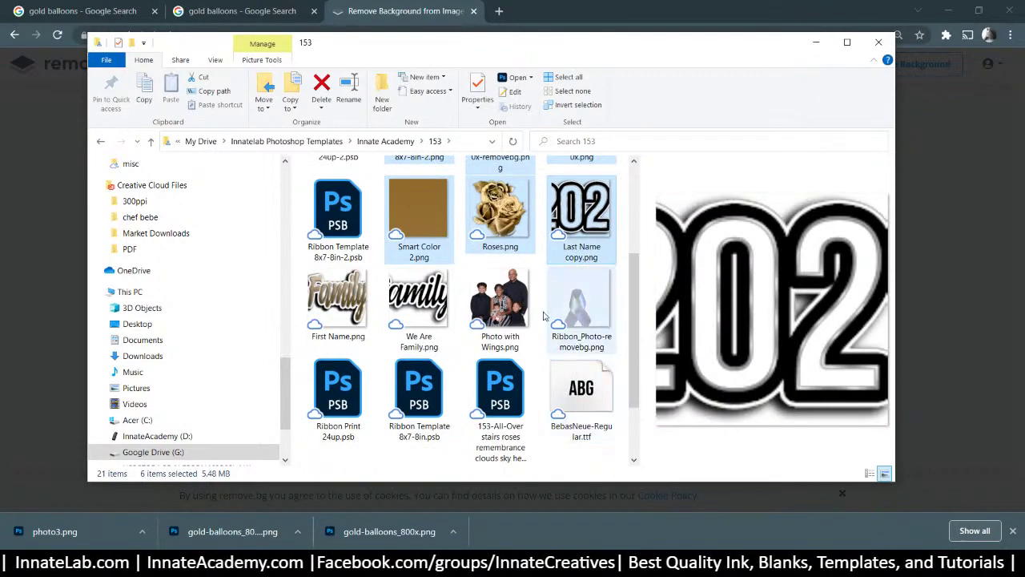
left_click(336, 300, "ctrl")
left_click(418, 301, "ctrl")
left_click(492, 302, "ctrl")
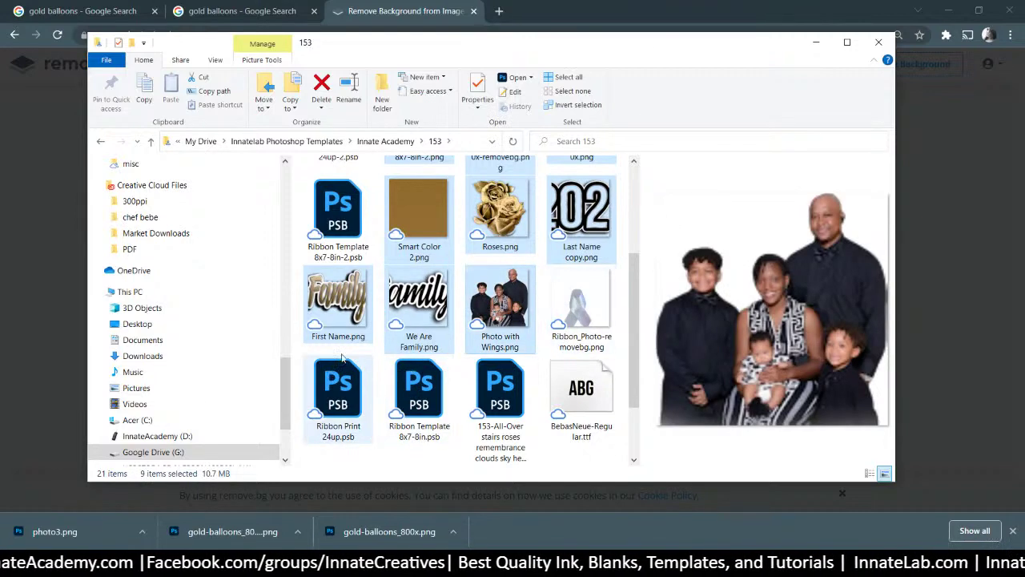
scroll(392, 320, "up", 2)
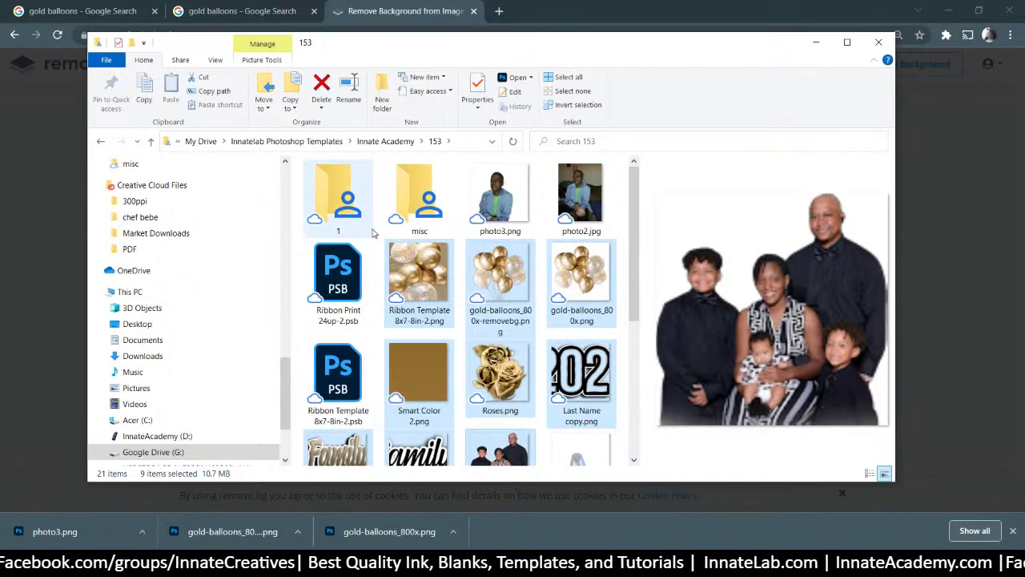
left_click_drag(408, 268, 345, 208)
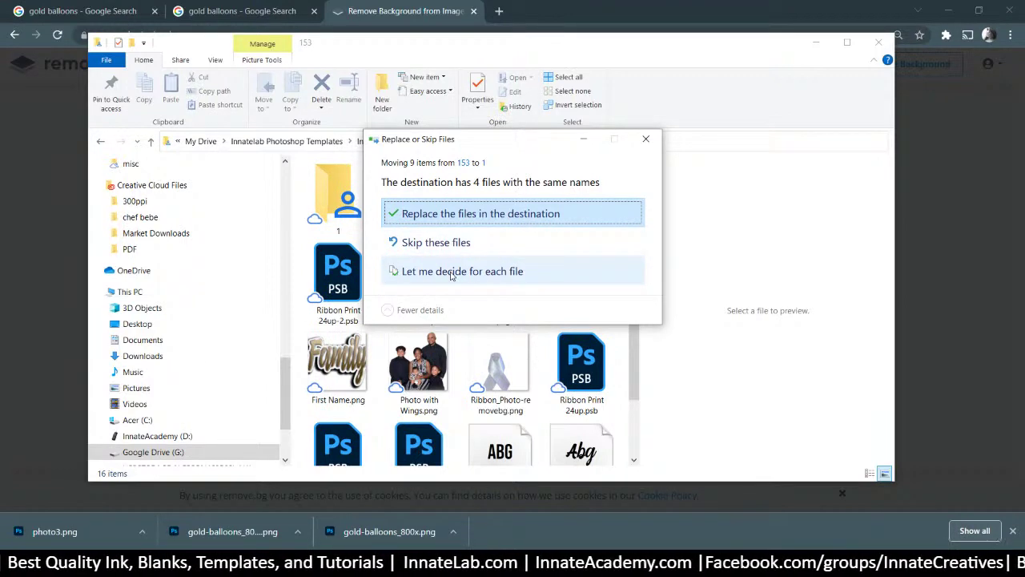
left_click(448, 242)
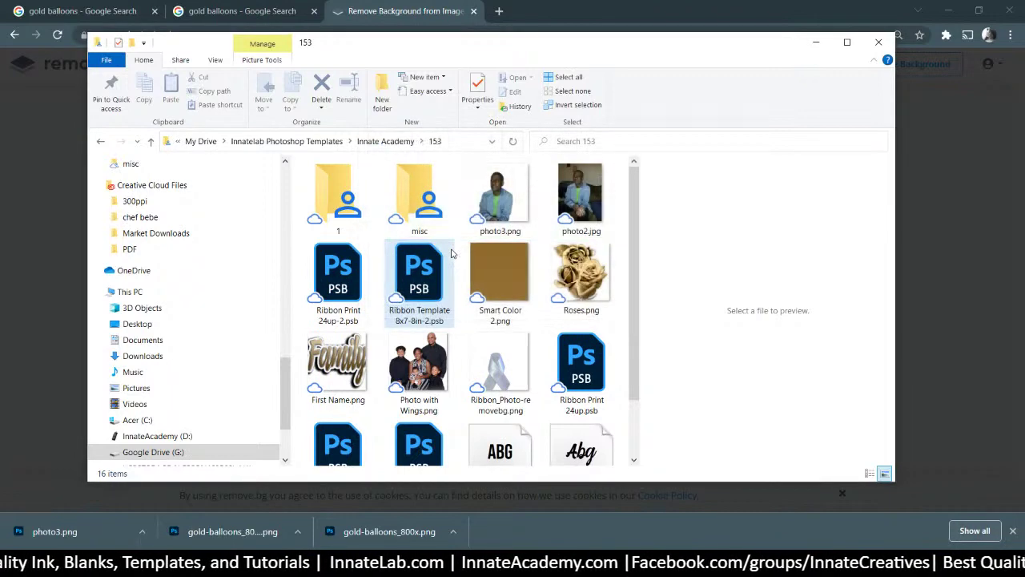
Create a new folder named 2 inside folder 153
right_click(376, 239)
mouse_move(300, 400)
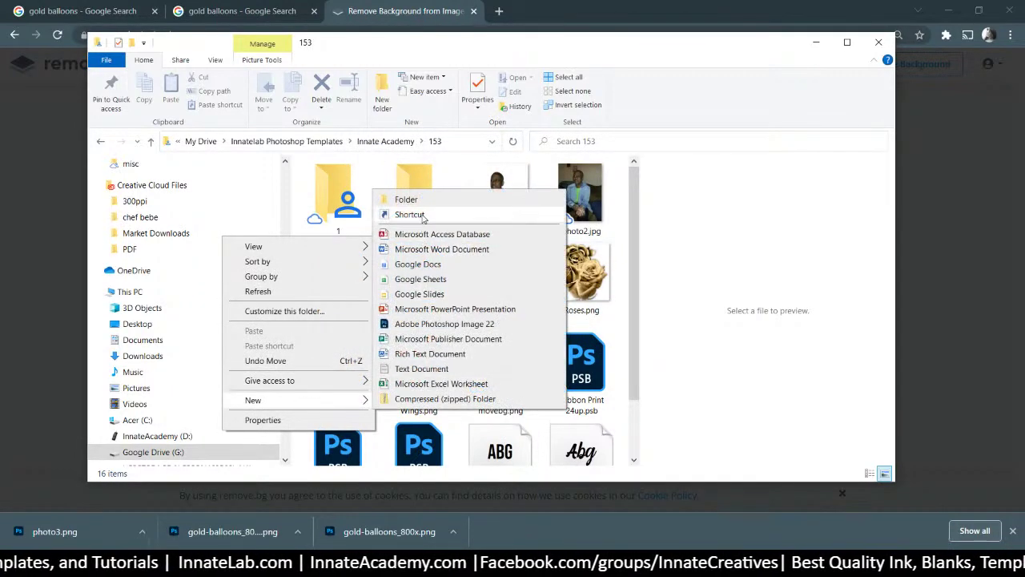
left_click(423, 200)
type("2")
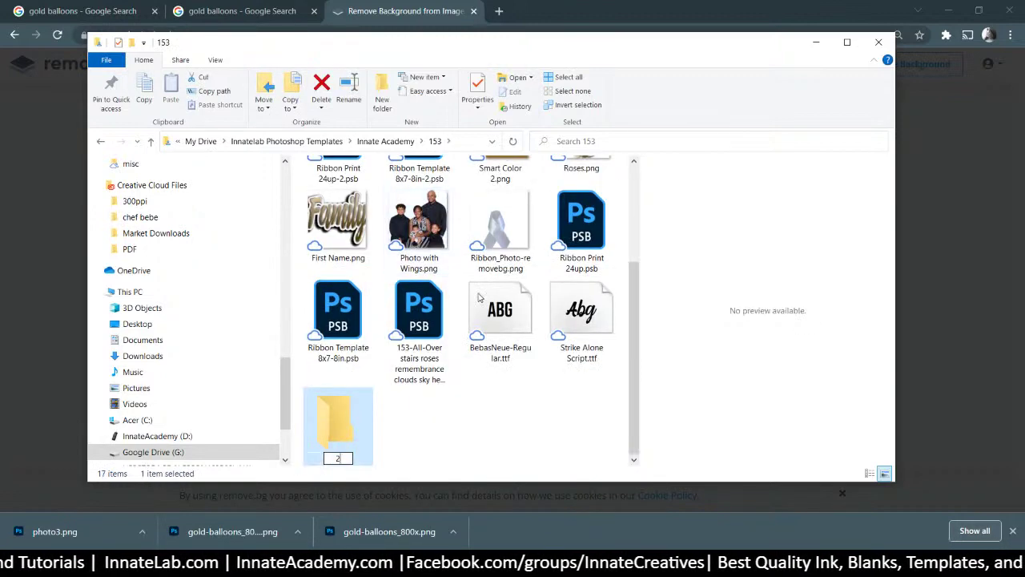
left_click(432, 225)
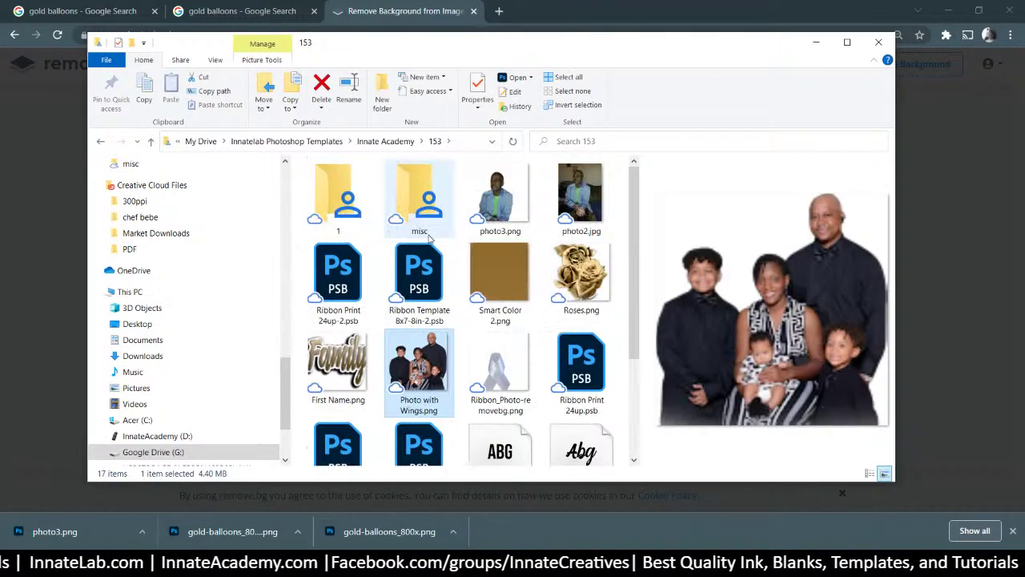
Move First Name, Roses, Smart Color 2 and the Ribbon Print file into folder 2
left_click(325, 379, "ctrl")
left_click(581, 276, "ctrl")
left_click(500, 277, "ctrl")
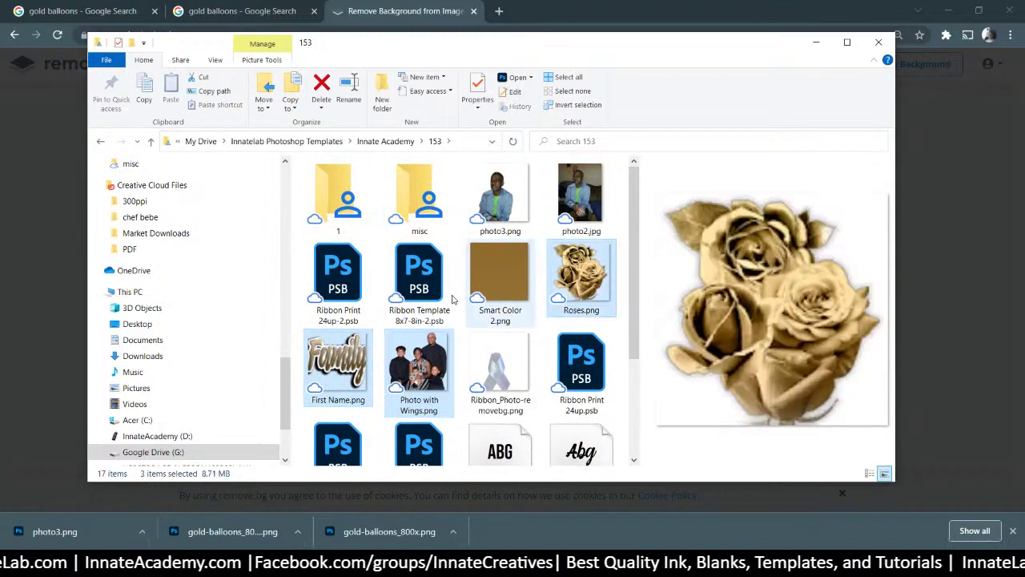
left_click(418, 277, "ctrl")
left_click(346, 298, "ctrl")
left_click(419, 296, "ctrl")
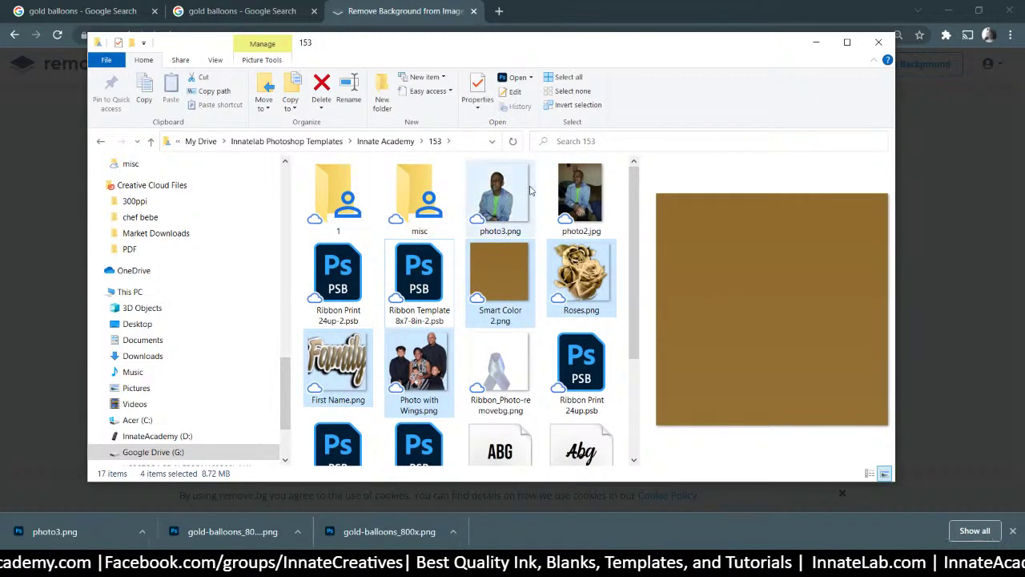
scroll(520, 282, "down", 2)
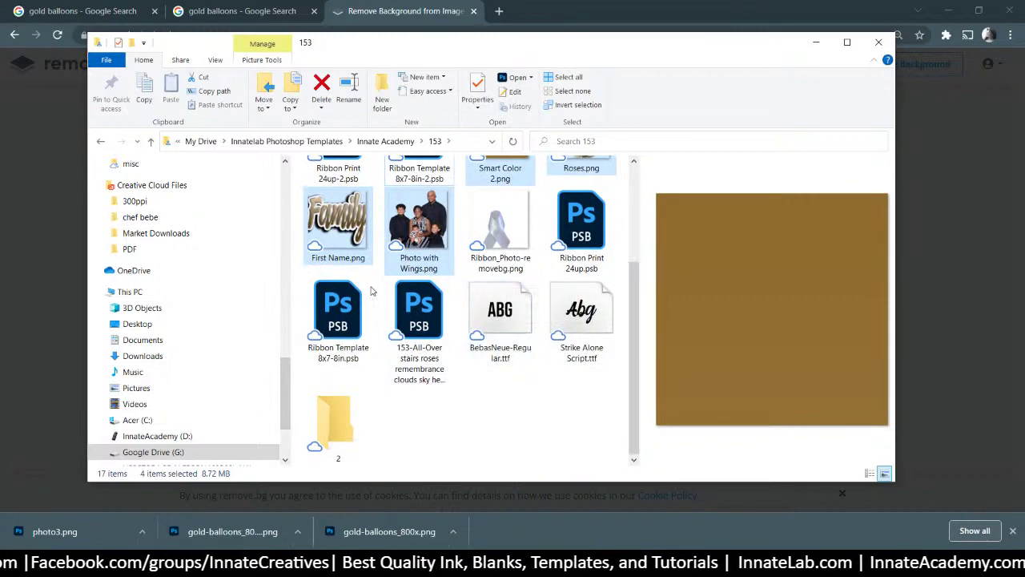
left_click_drag(436, 230, 336, 412)
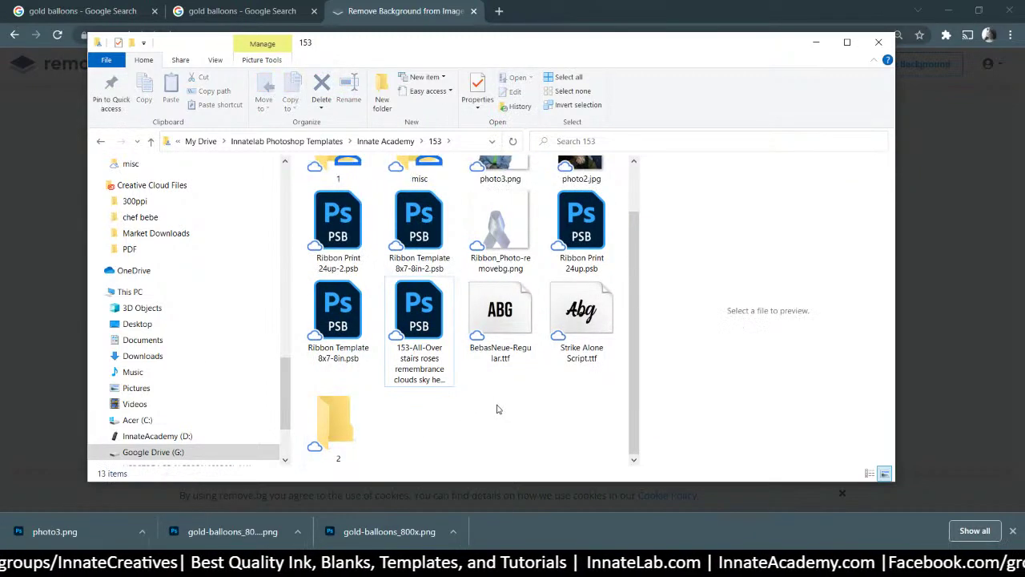
scroll(505, 405, "up", 1)
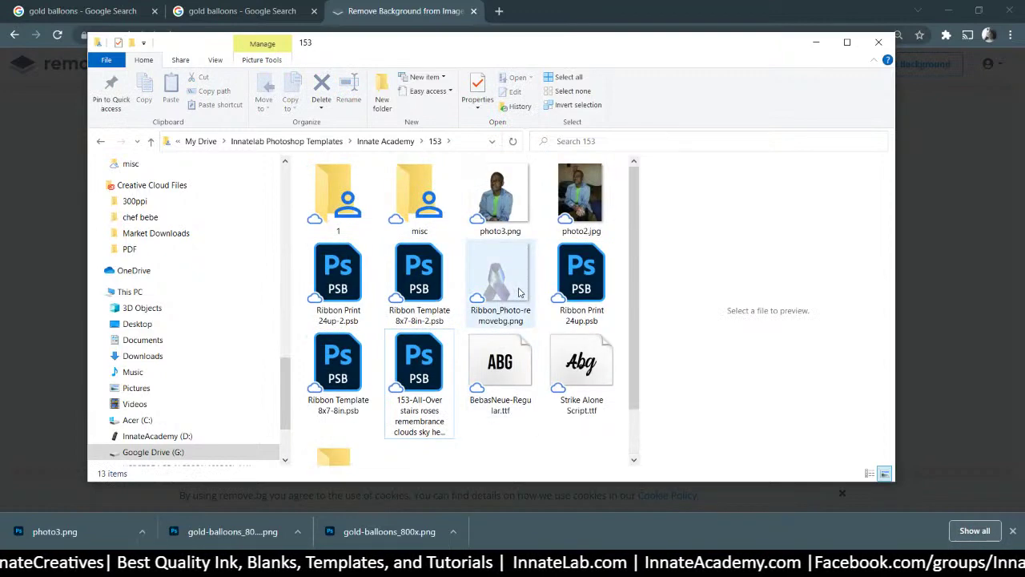
scroll(519, 292, "down", 1)
Create another new folder named 3 in folder 153
right_click(463, 441)
mouse_move(354, 407)
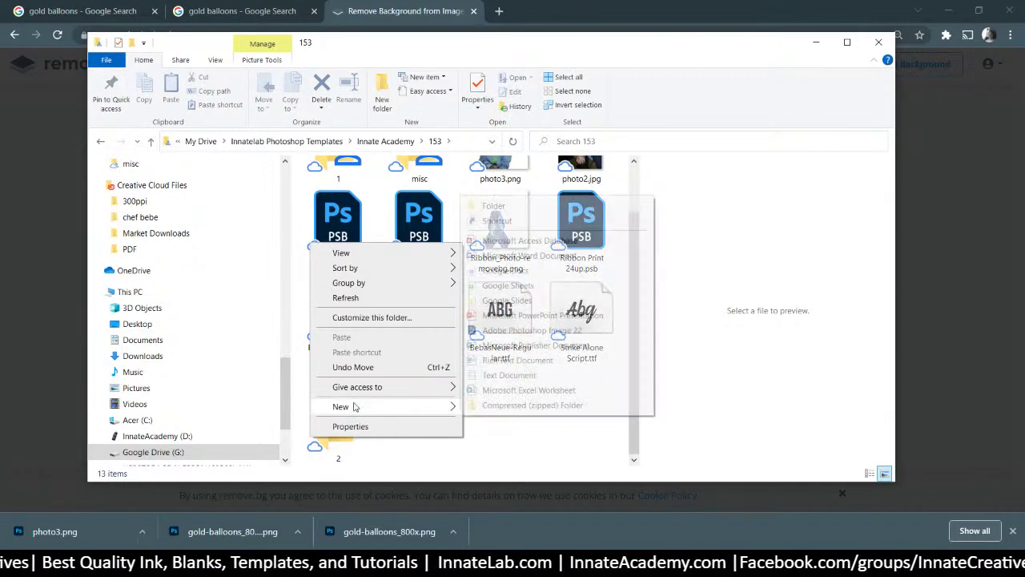
left_click(493, 206)
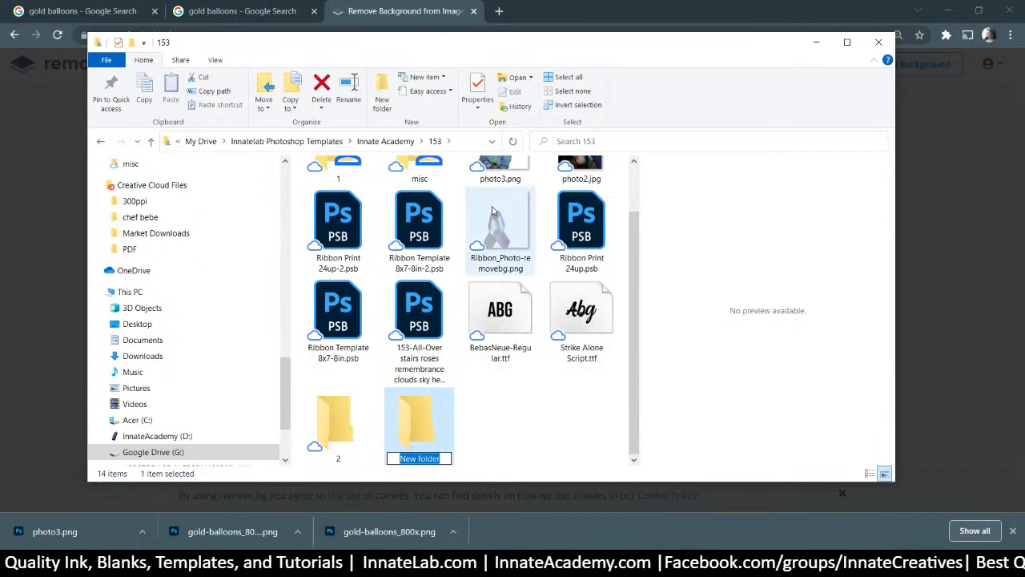
type("3")
left_click(371, 440)
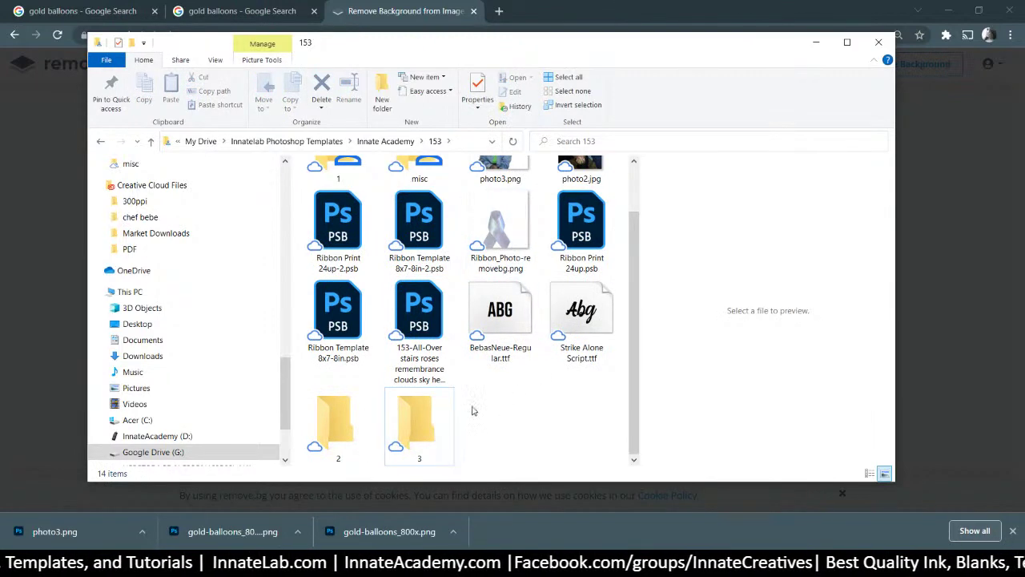
scroll(549, 410, "up", 1)
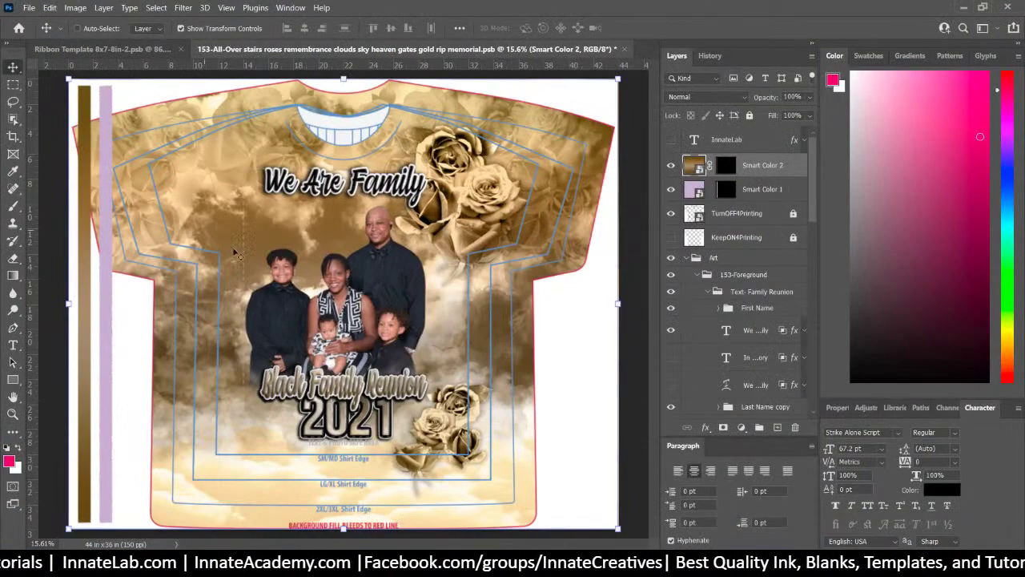
Hide the Text- Family Reunion group and leave the We Are Family text visible
right_click(407, 191)
left_click(404, 193)
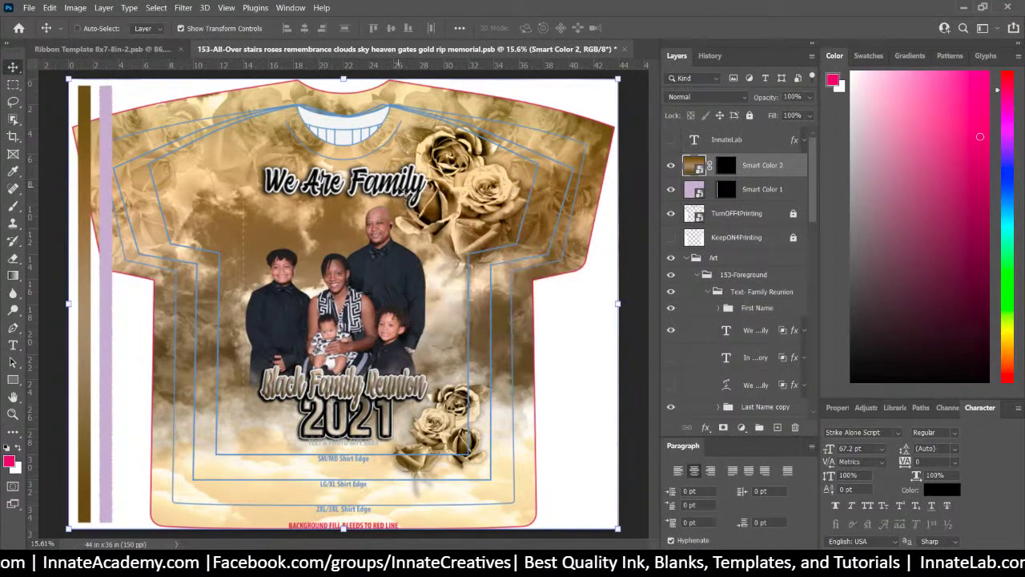
left_click(734, 292)
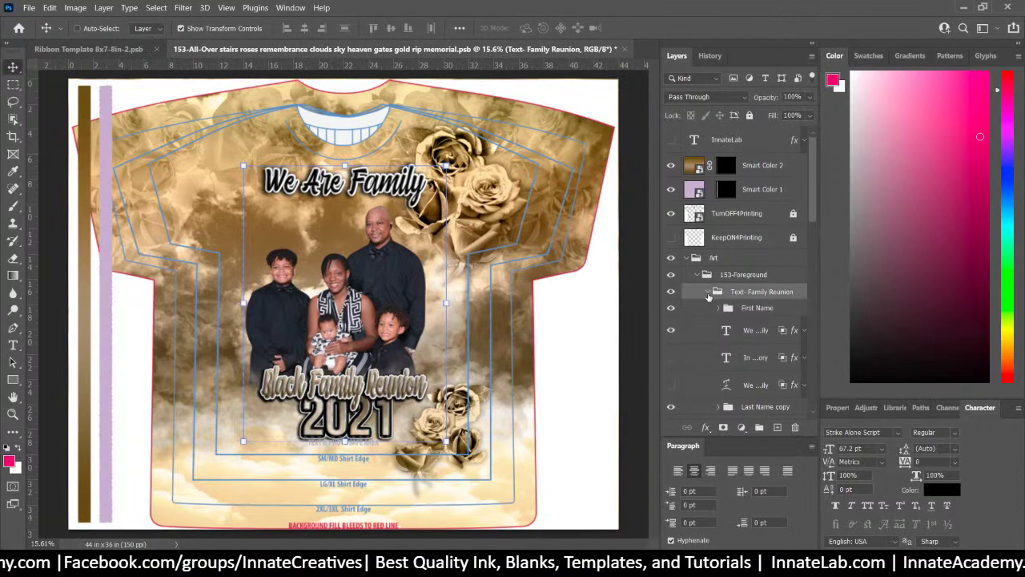
left_click(709, 292)
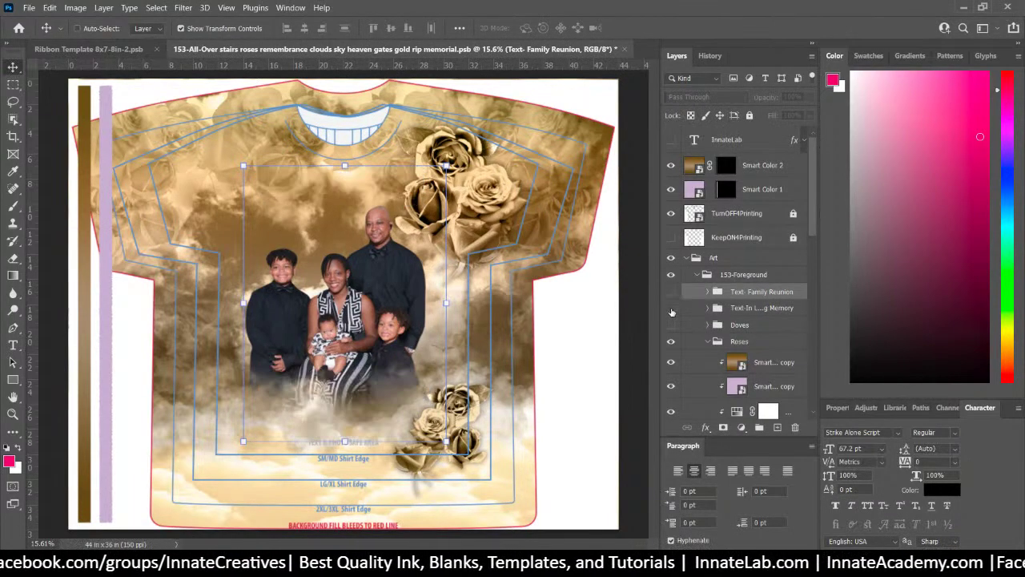
left_click(671, 310)
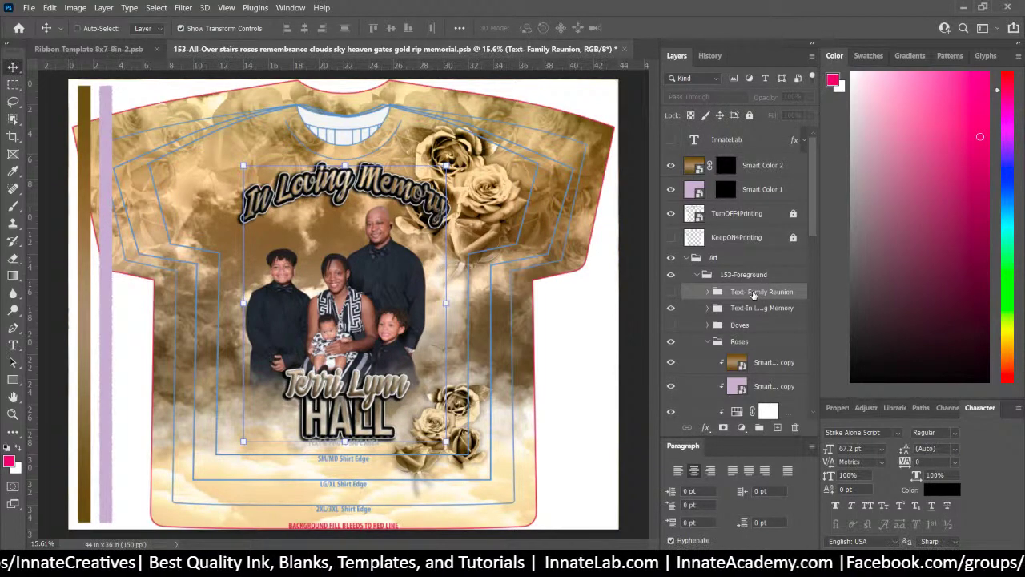
left_click(669, 293)
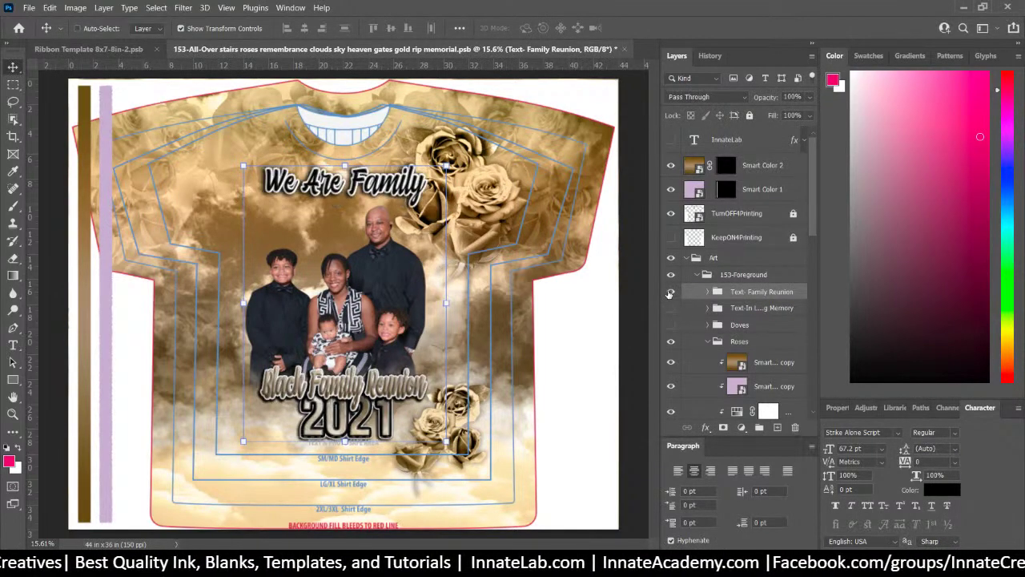
left_click(706, 292)
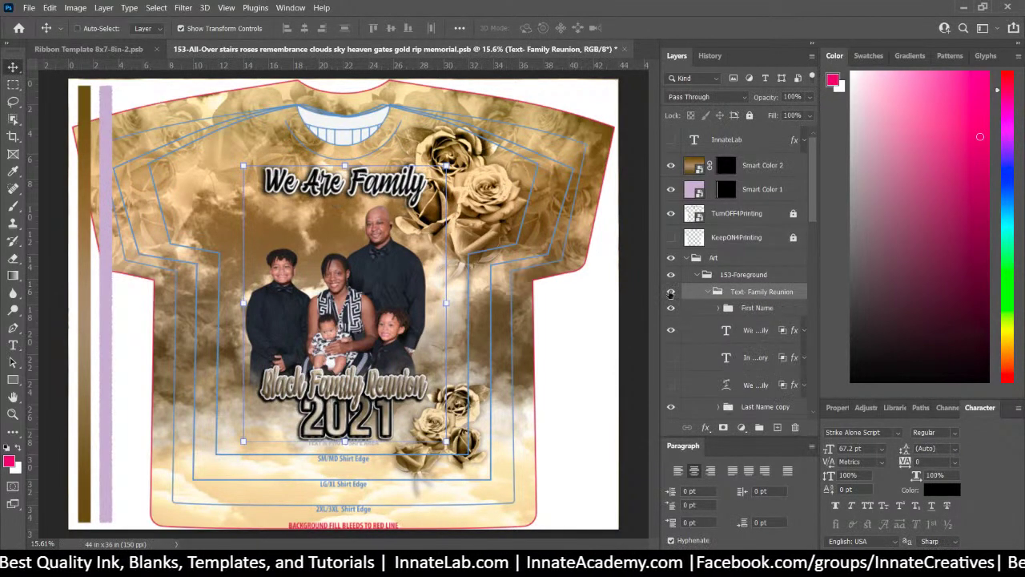
left_click(671, 293)
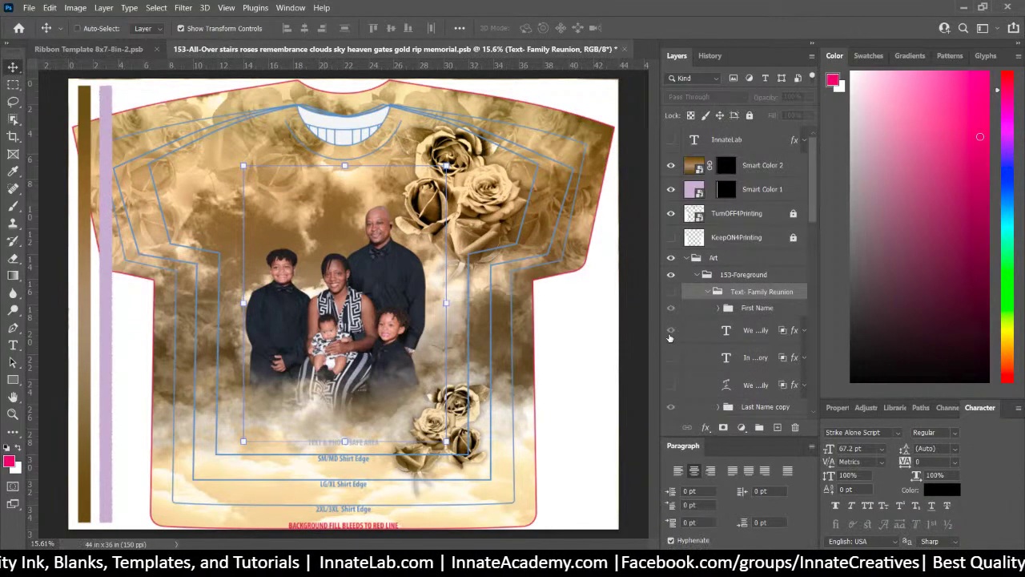
left_click(667, 387)
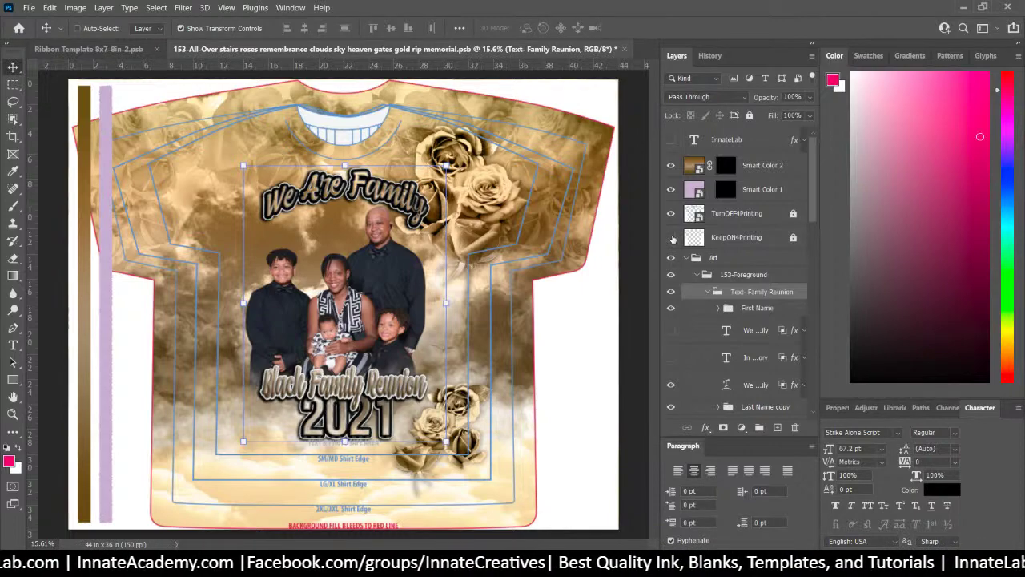
Hide the TurnOFF4Printing shirt template and the Smart Color 2 and Smart Color 1 stripes
left_click(672, 215)
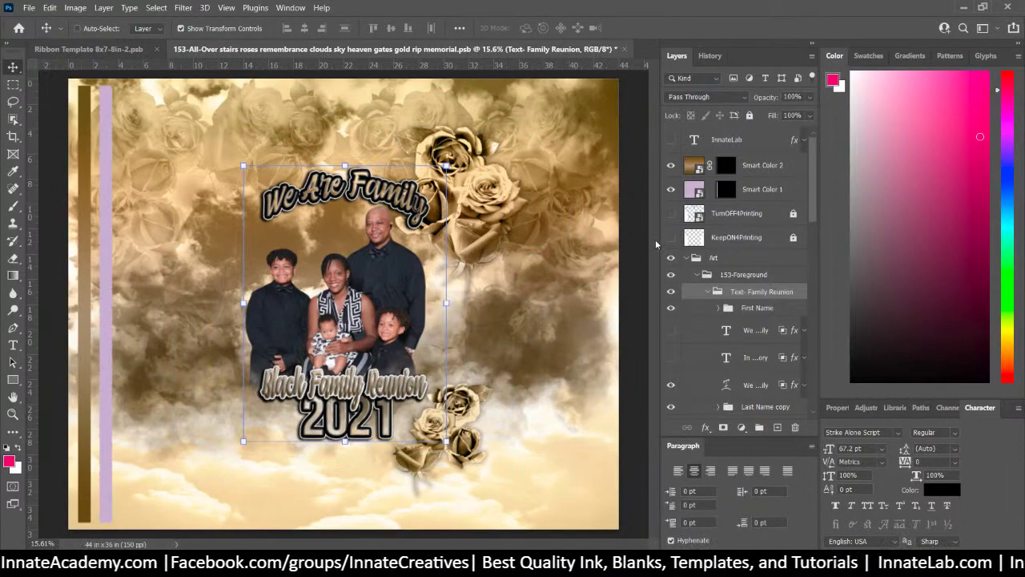
left_click(671, 165)
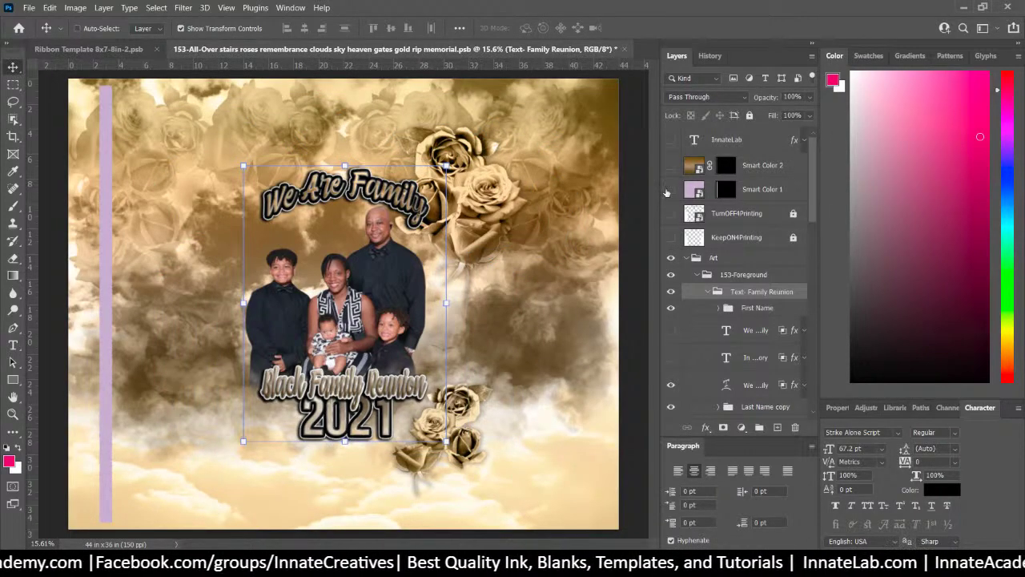
left_click(666, 190)
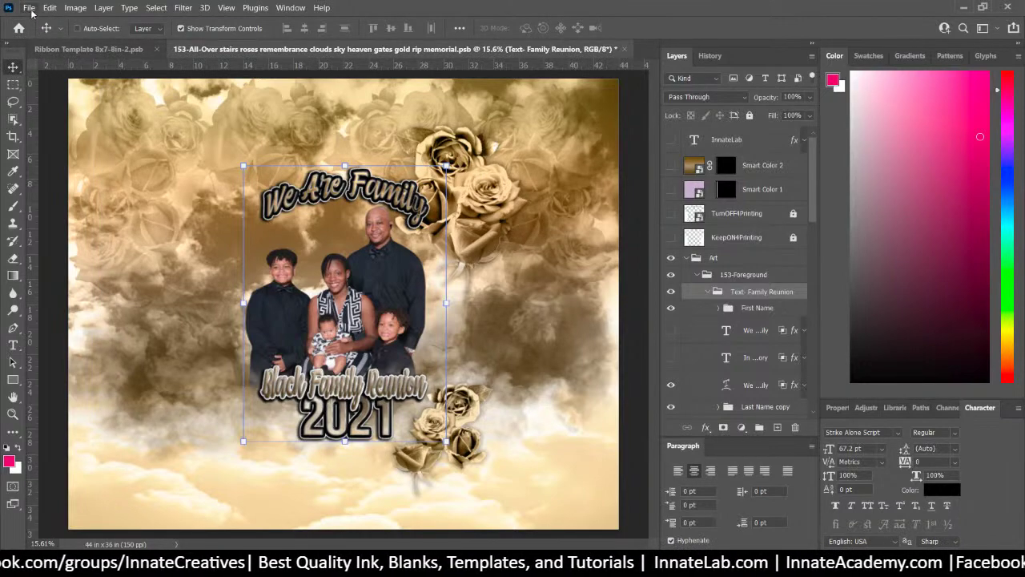
Turn on the Roses Left Top and bottom-left roses layers, found via the right-side rose layers
right_click(526, 209)
right_click(507, 201)
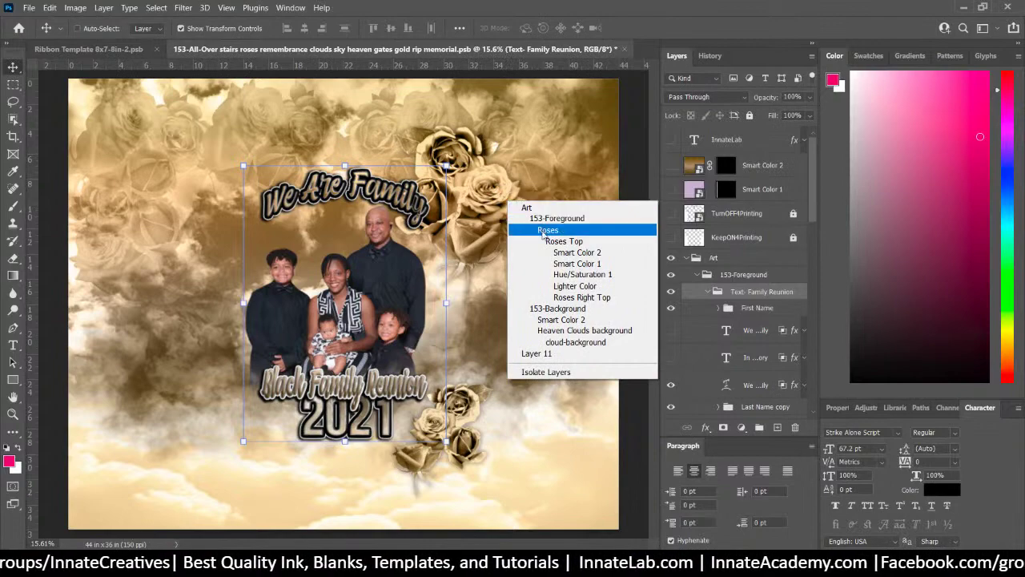
left_click(578, 297)
scroll(687, 339, "down", 5)
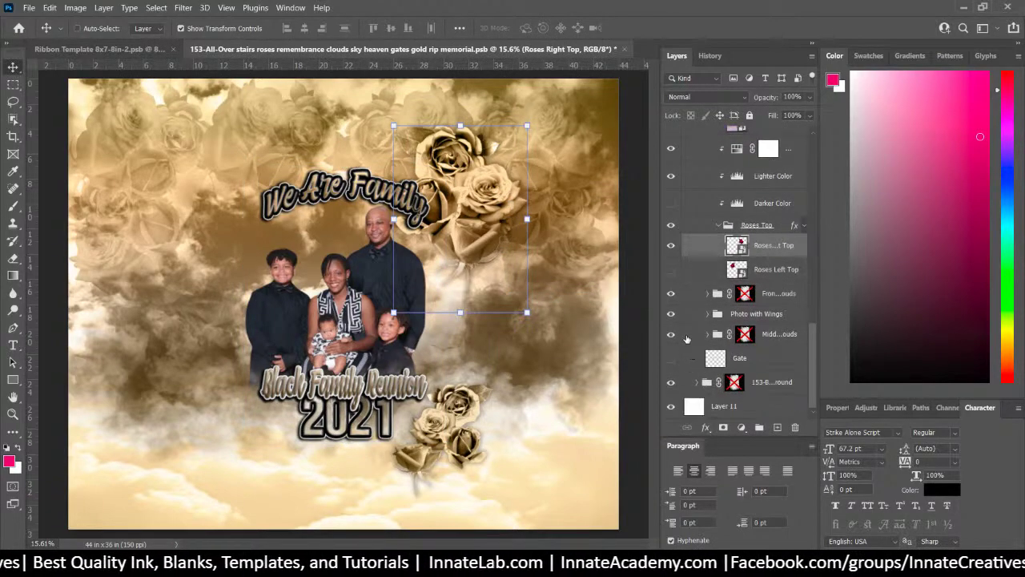
left_click(671, 270)
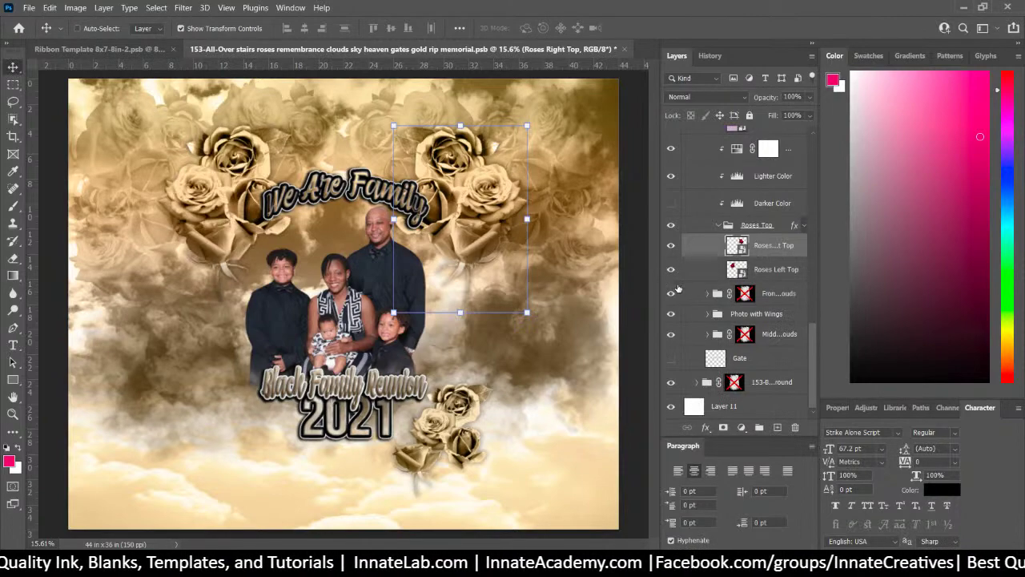
right_click(465, 430)
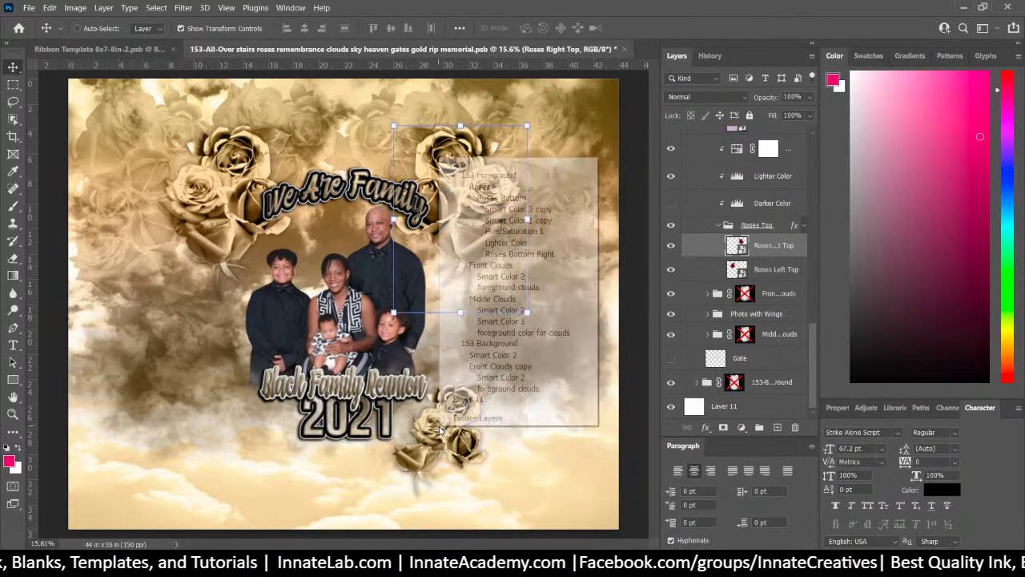
left_click(537, 255)
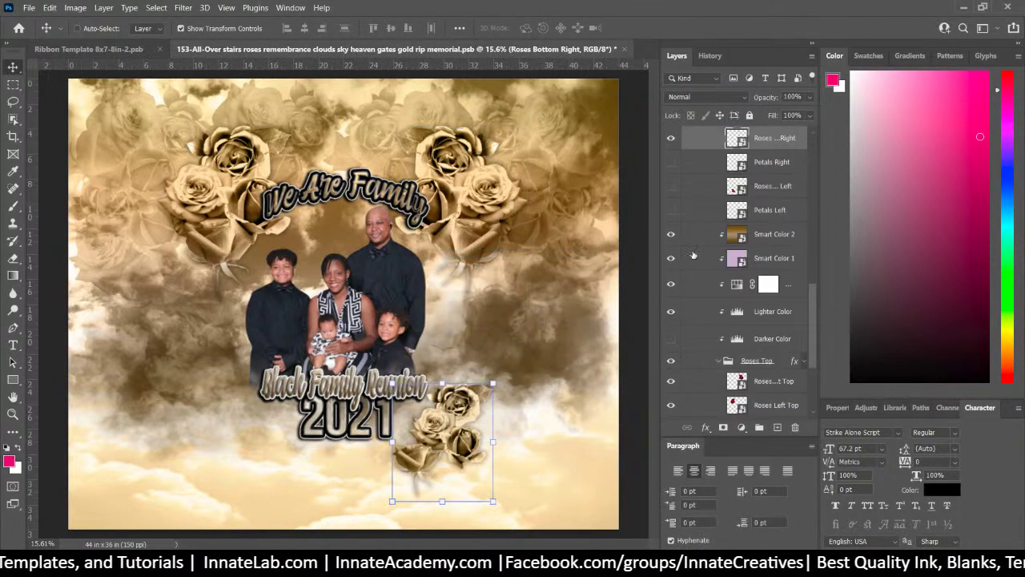
scroll(685, 182, "up", 1)
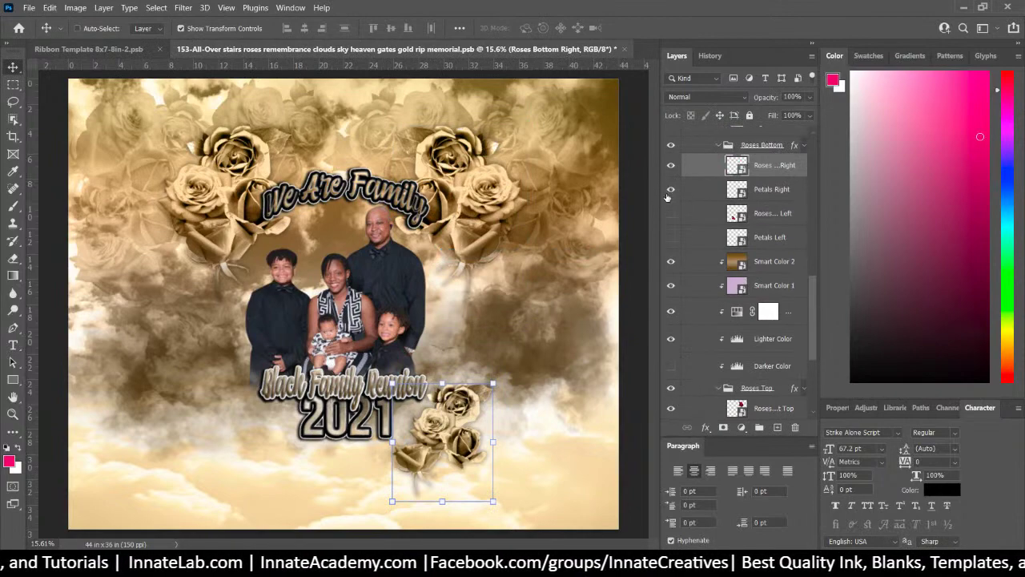
left_click(670, 213)
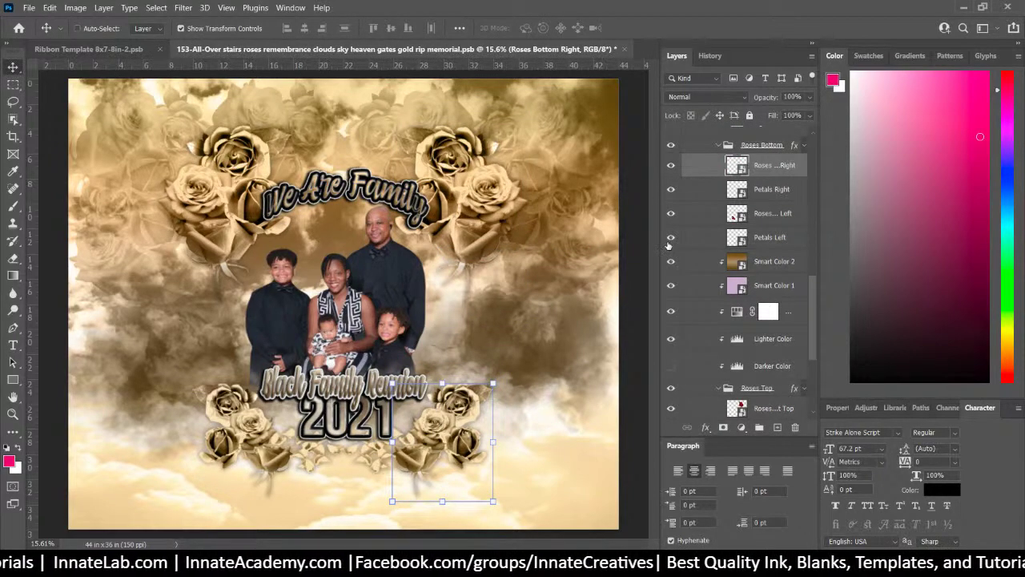
Save the design as a PNG in folder 2, accepting the default PNG options
left_click(29, 7)
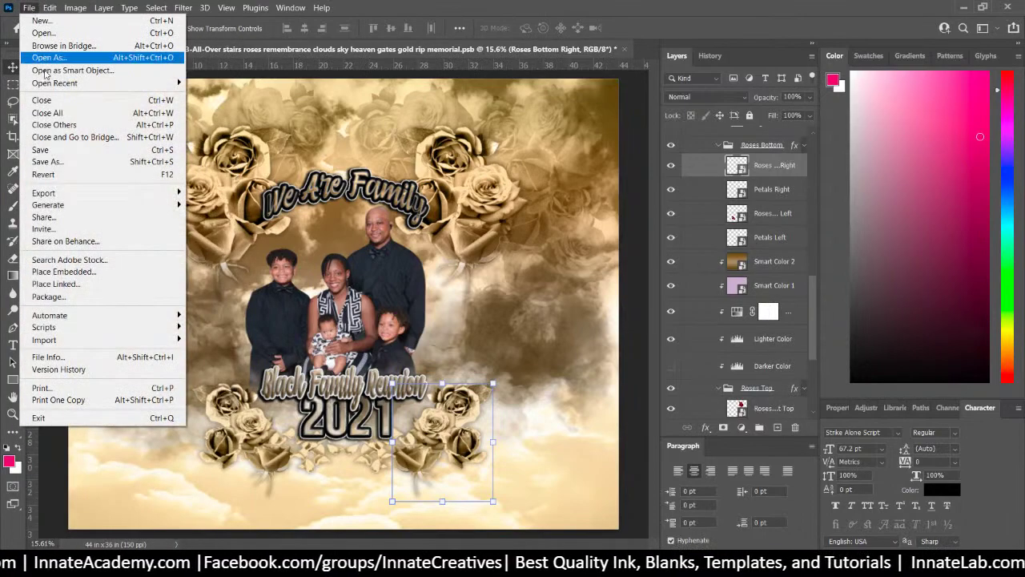
left_click(60, 162)
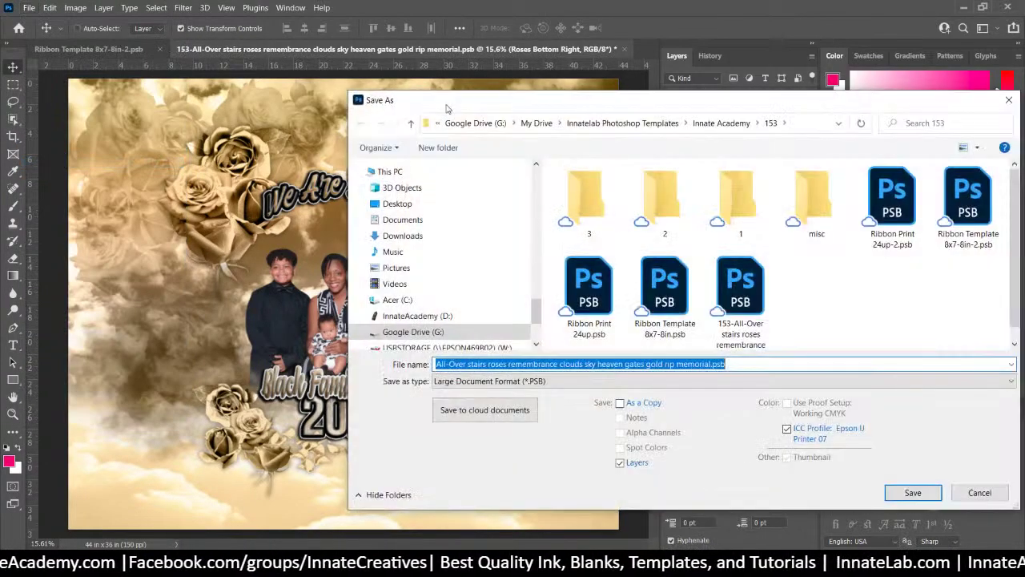
left_click(512, 380)
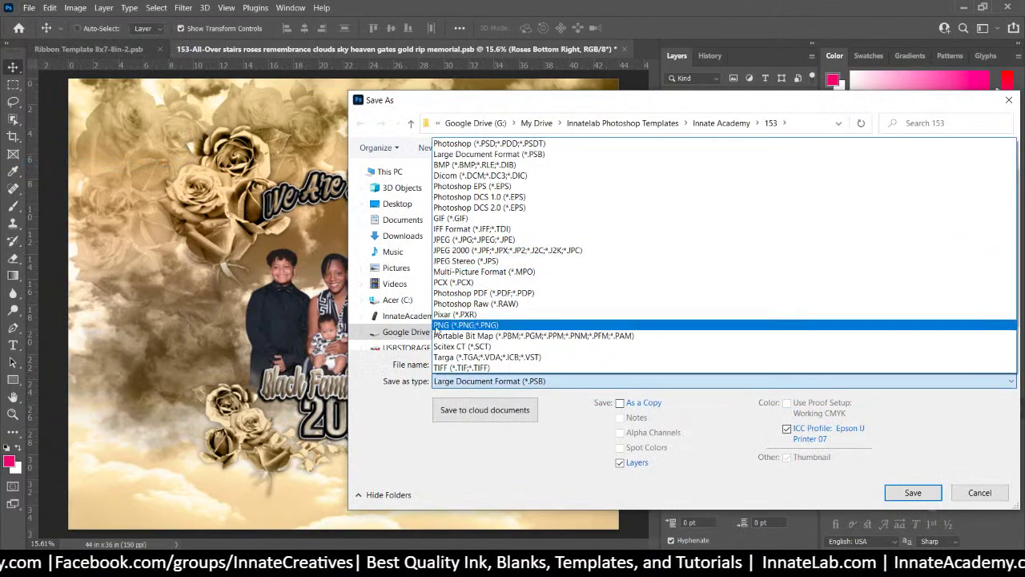
left_click(439, 325)
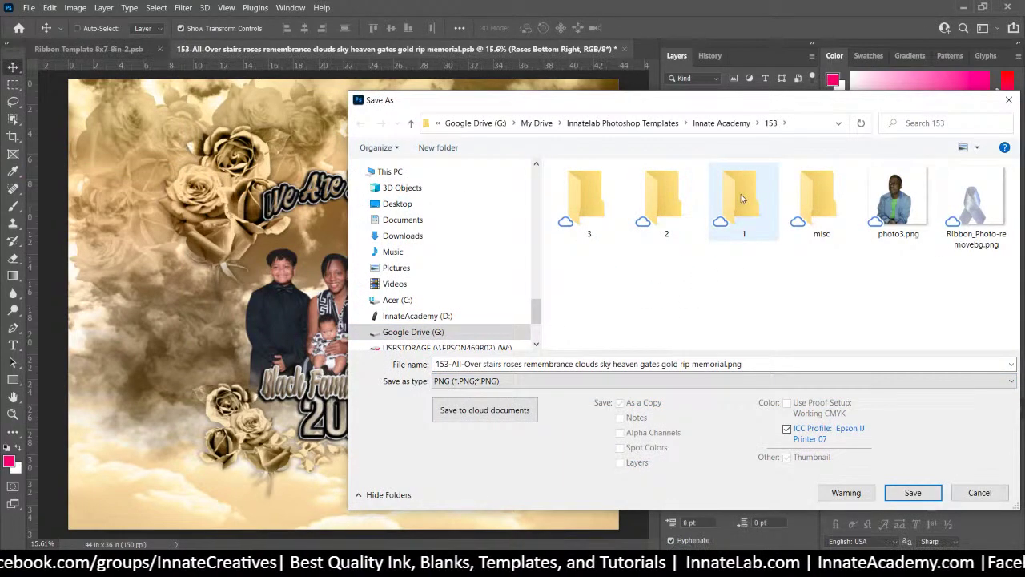
double_click(666, 194)
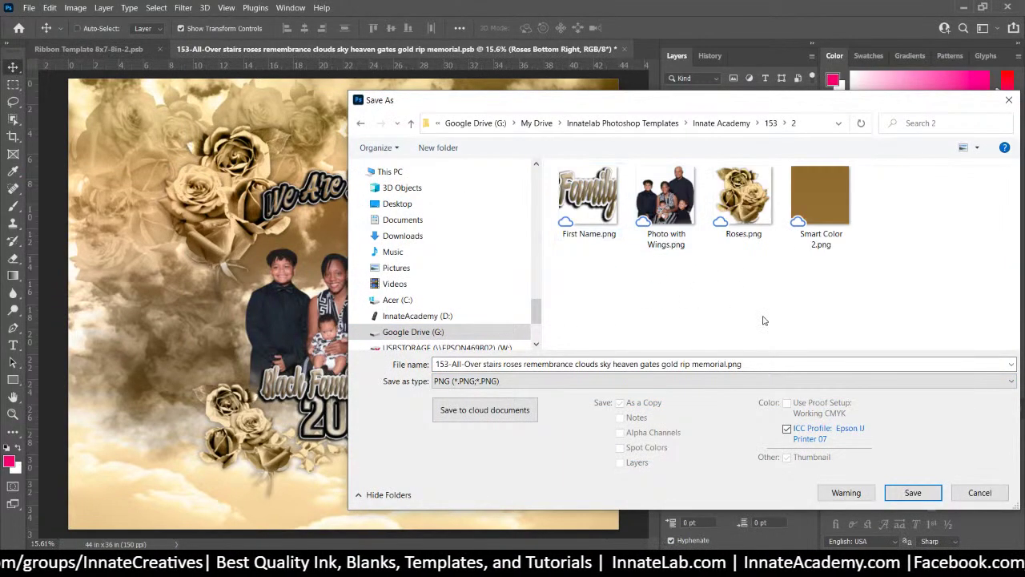
left_click(913, 492)
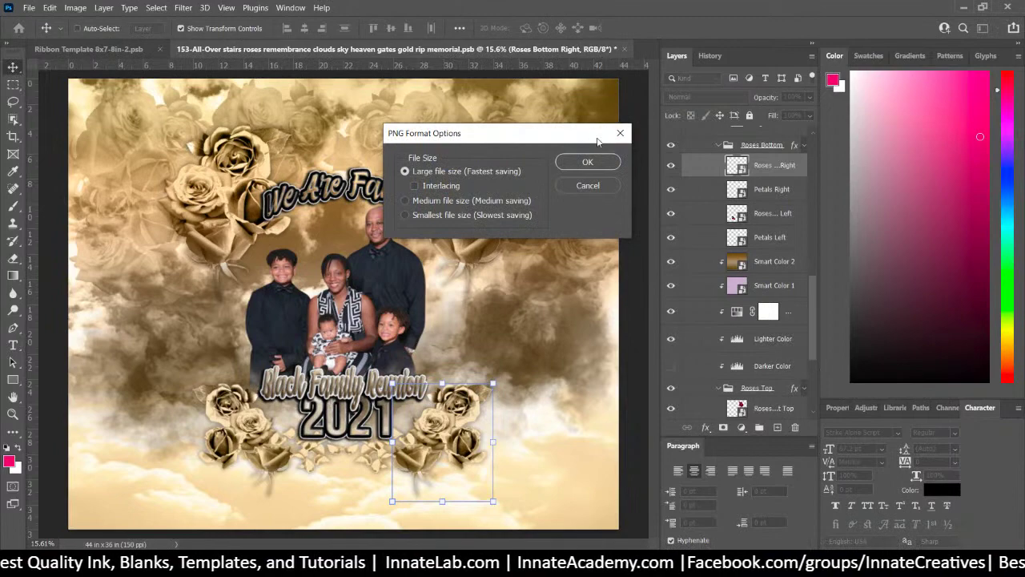
left_click(588, 161)
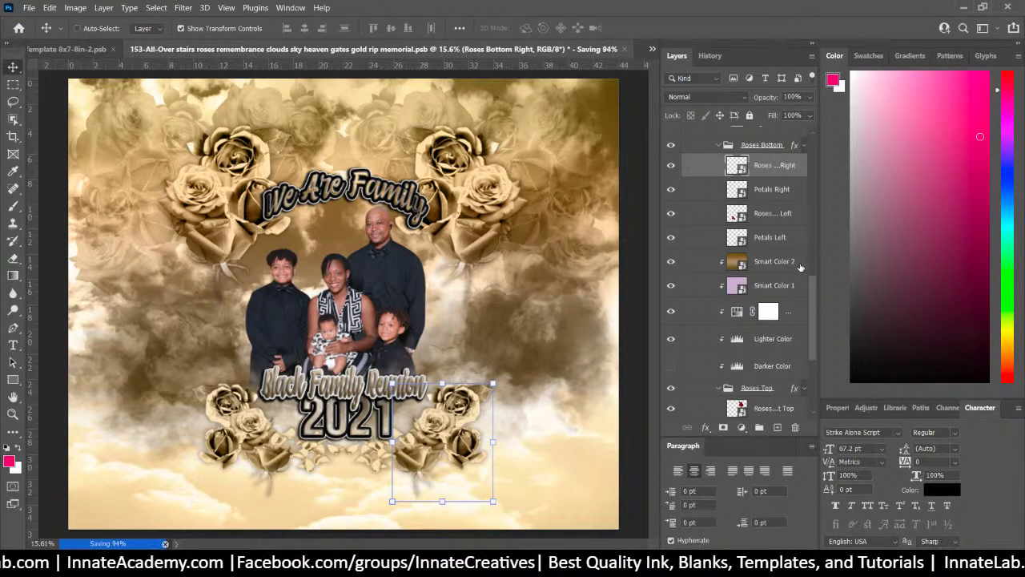
left_click(785, 273)
scroll(762, 286, "down", 1)
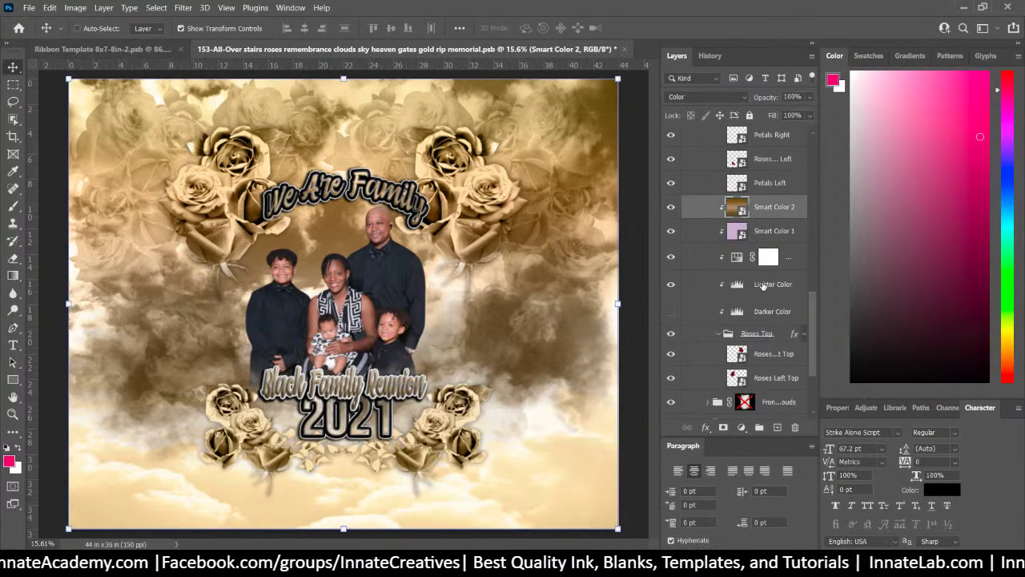
Place photo3.png above the family photo layer and enlarge it to about 173%
scroll(764, 286, "up", 2)
right_click(382, 269)
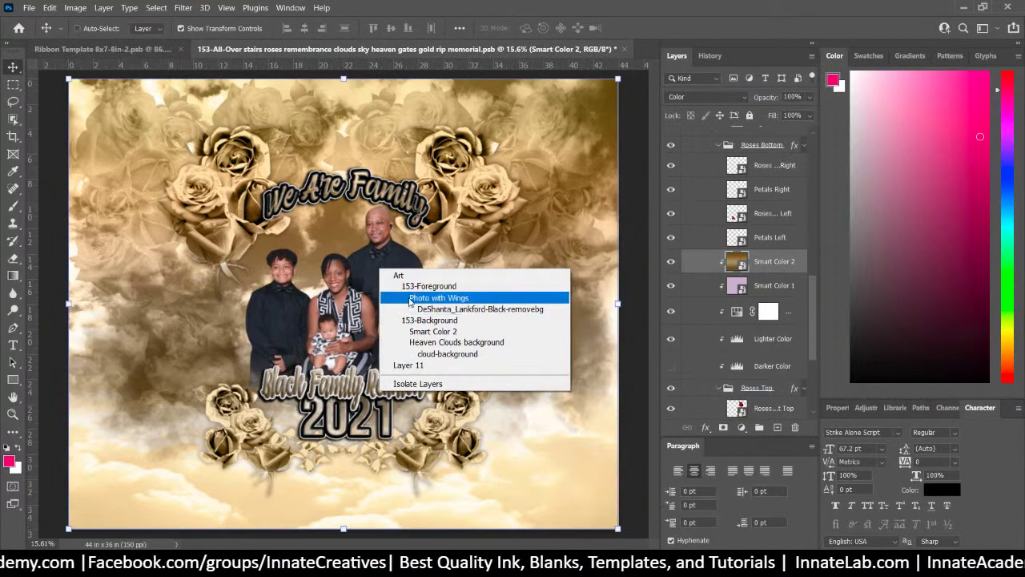
left_click(433, 310)
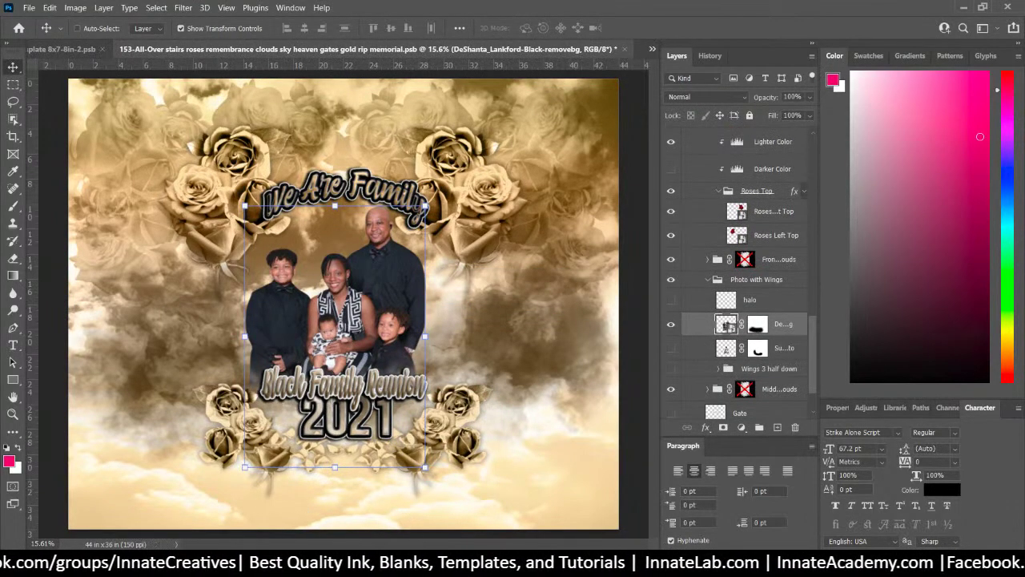
key("alt+Tab")
left_click(486, 198)
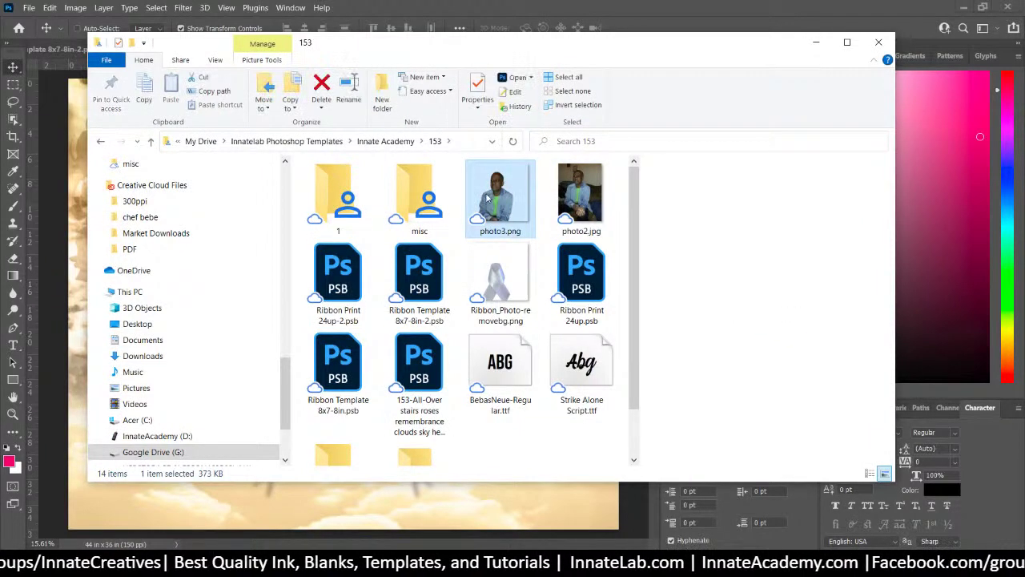
left_click_drag(486, 198, 344, 505)
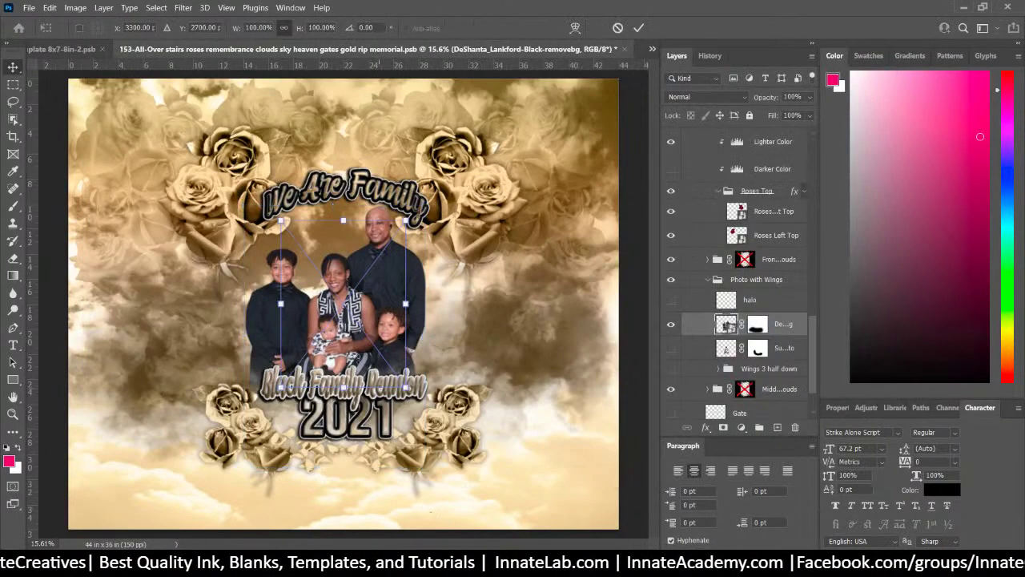
left_click_drag(407, 218, 545, 128)
left_click_drag(383, 252, 381, 239)
key("Return")
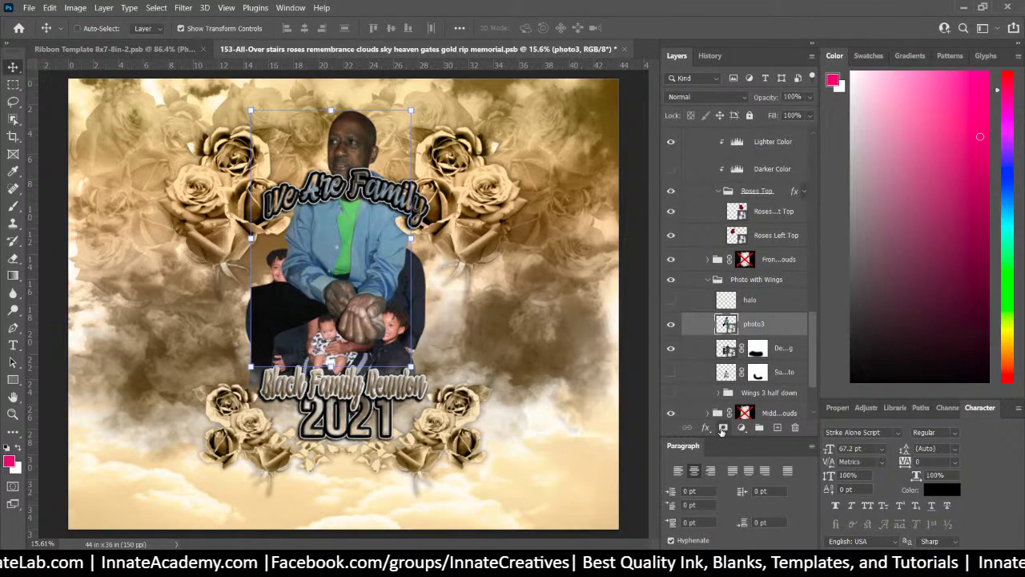
Add a layer mask to photo3, brush away the area over the two children, and move it down
left_click(722, 428)
left_click(13, 207)
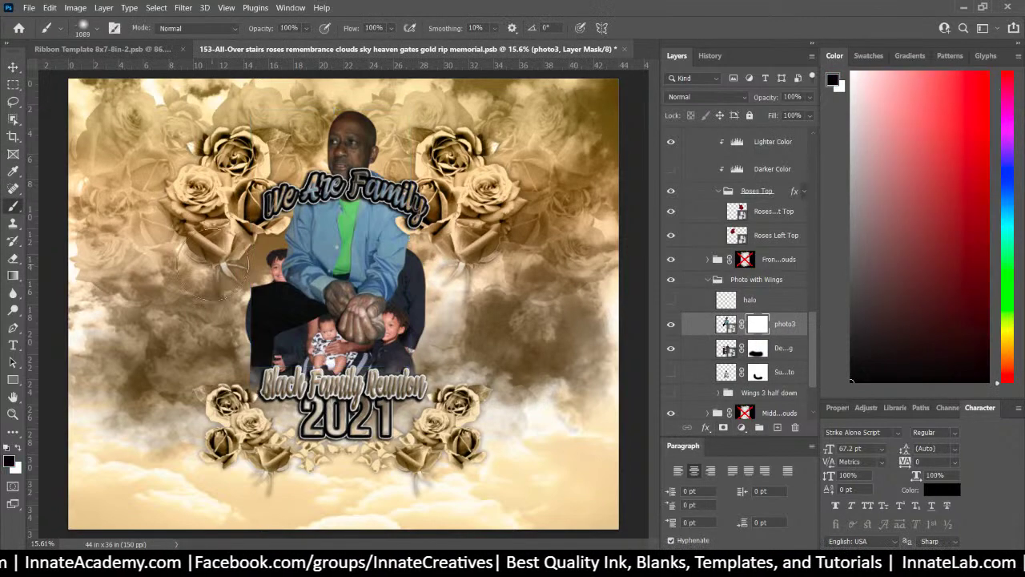
mouse_move(240, 312)
left_mouse_down()
mouse_move(289, 304)
mouse_move(288, 329)
mouse_move(432, 336)
mouse_move(393, 364)
left_mouse_up()
left_click(13, 67)
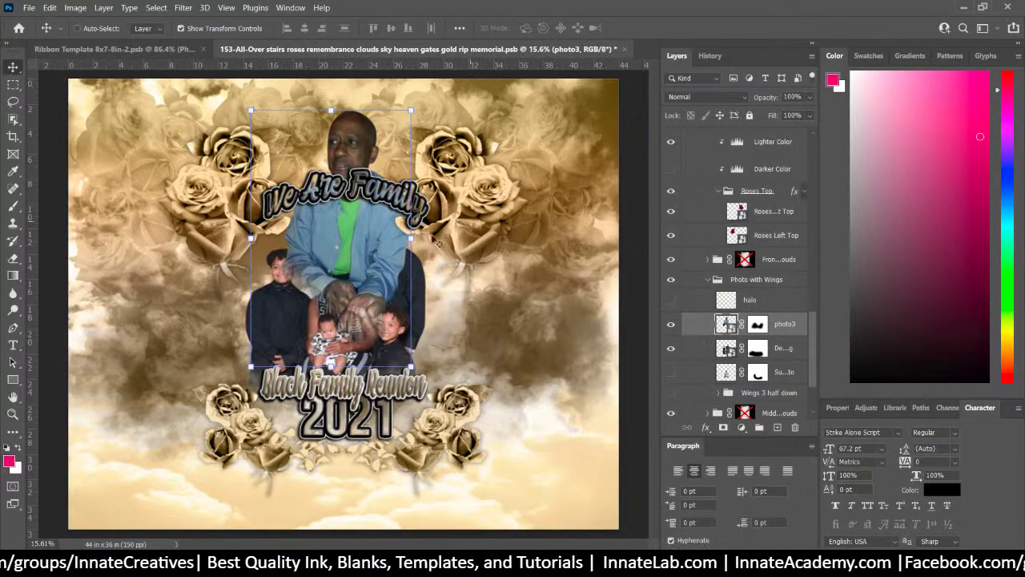
left_click_drag(389, 247, 382, 332)
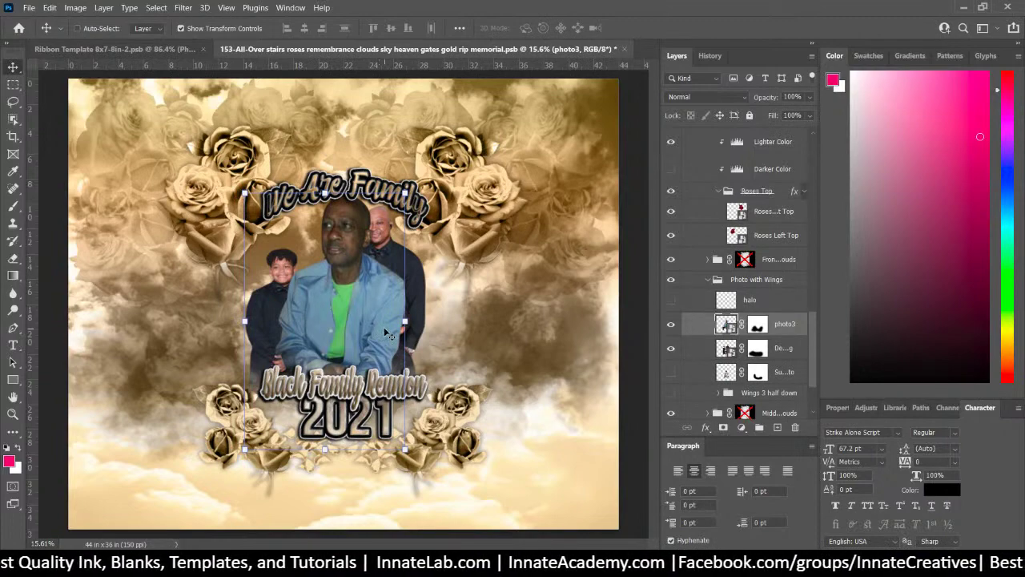
scroll(765, 220, "up", 5)
scroll(765, 220, "up", 6)
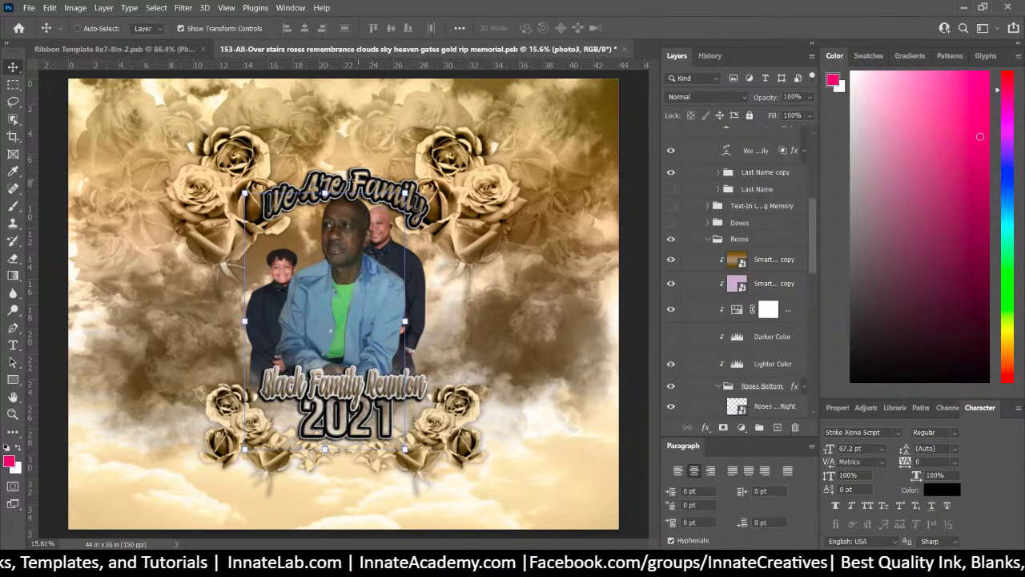
Delete the Text- Family Reunion group and show the Text-In Loving Memory group
right_click(357, 181)
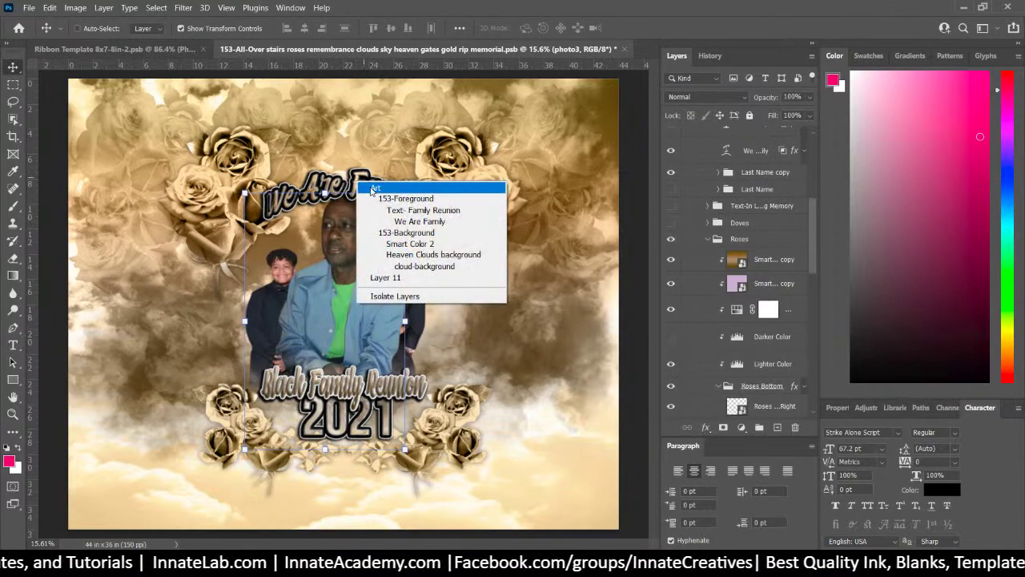
left_click(409, 211)
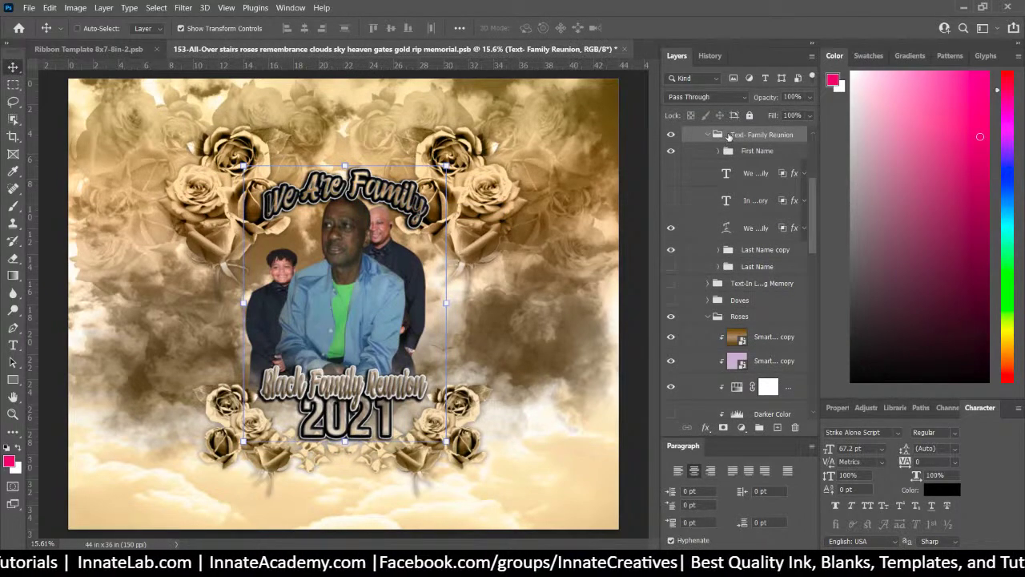
key("Delete")
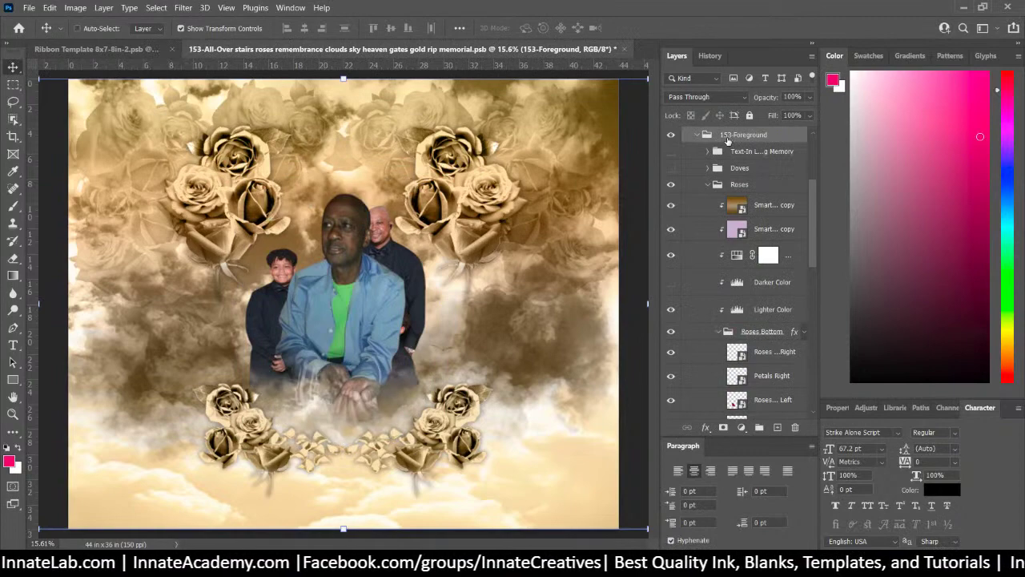
left_click(670, 152)
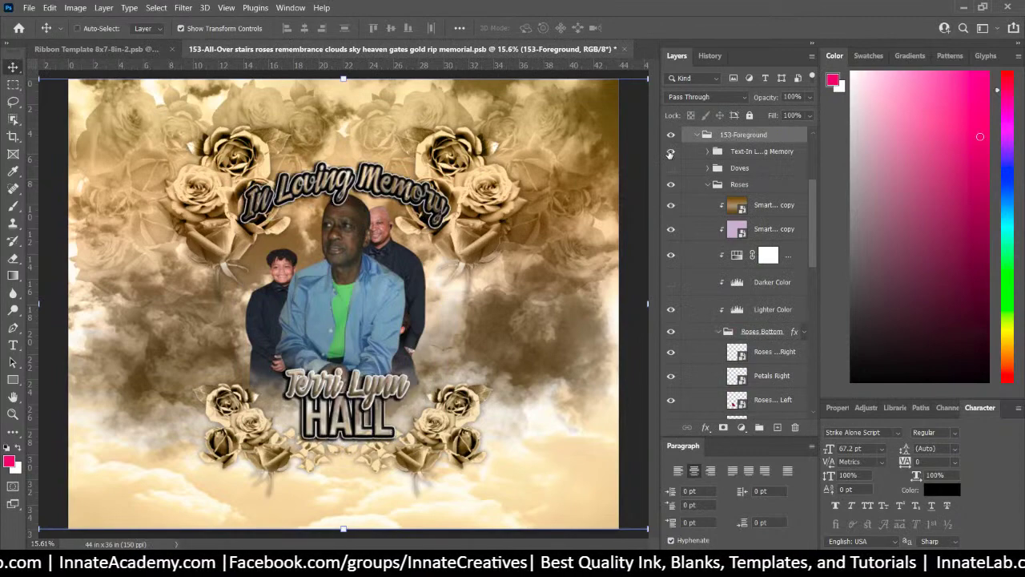
Hide the family photo layer behind the portrait and show and select Smart Color 2
right_click(396, 257)
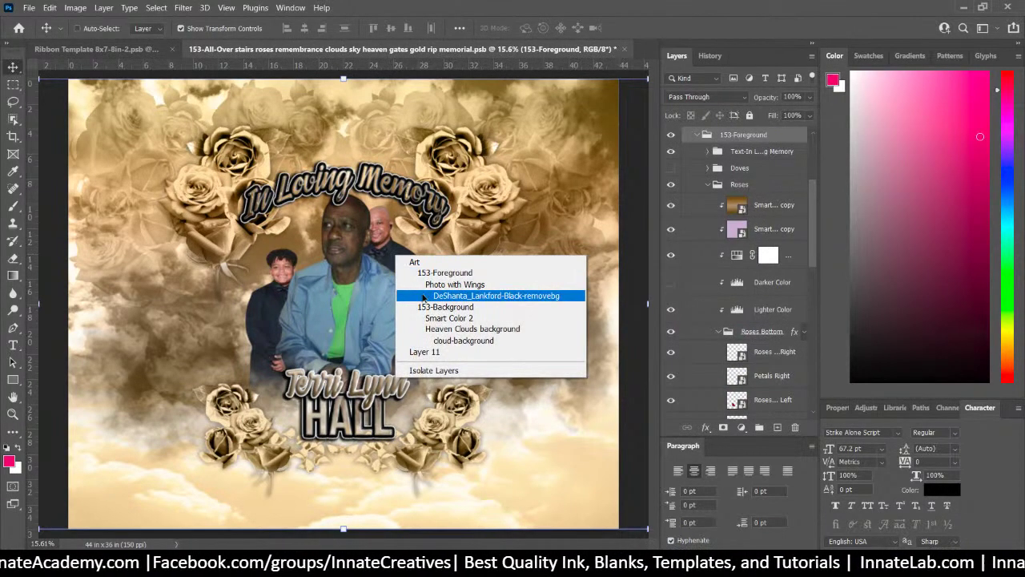
left_click(423, 298)
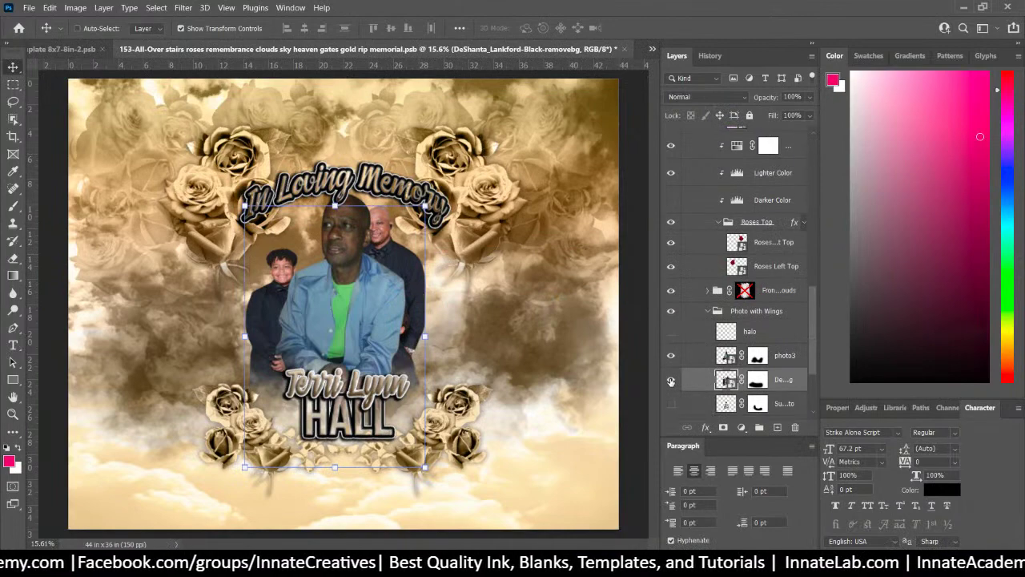
left_click(671, 381)
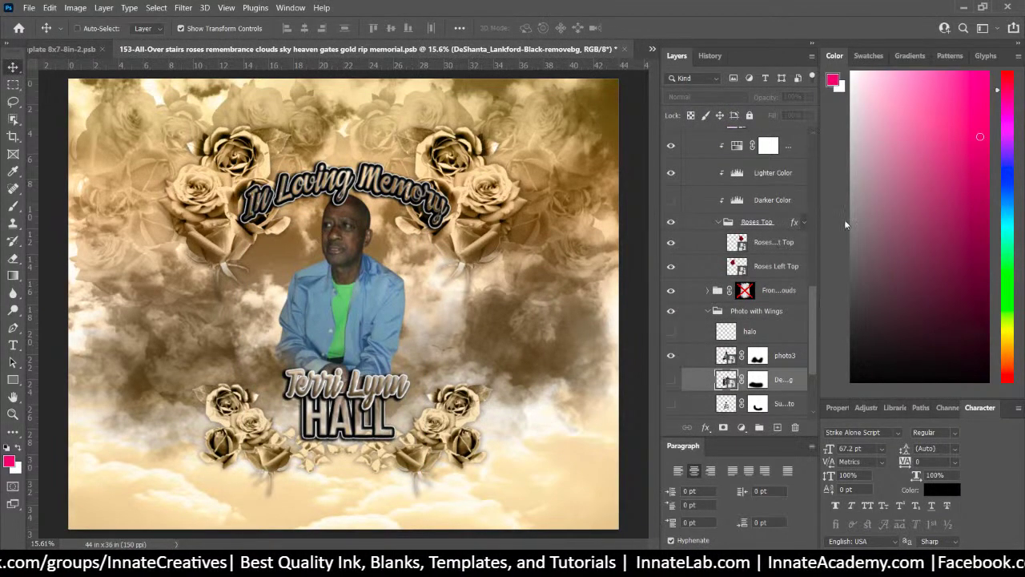
scroll(713, 181, "up", 15)
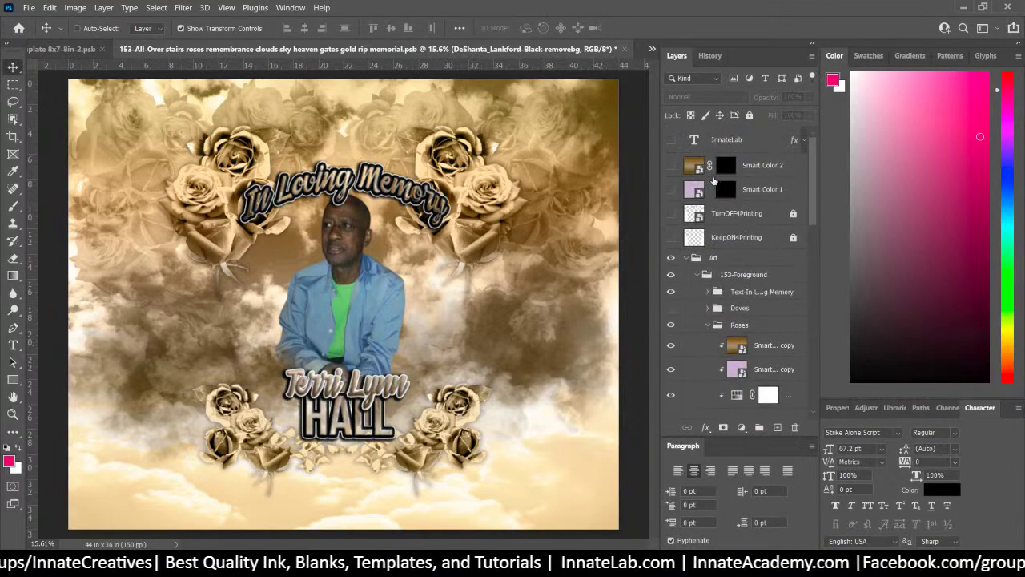
left_click(671, 166)
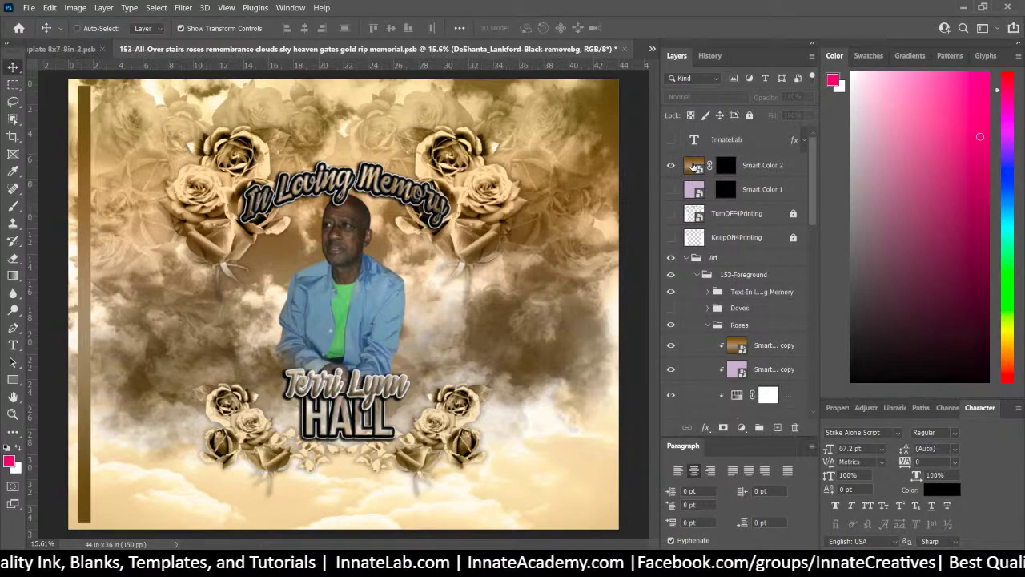
left_click(767, 167)
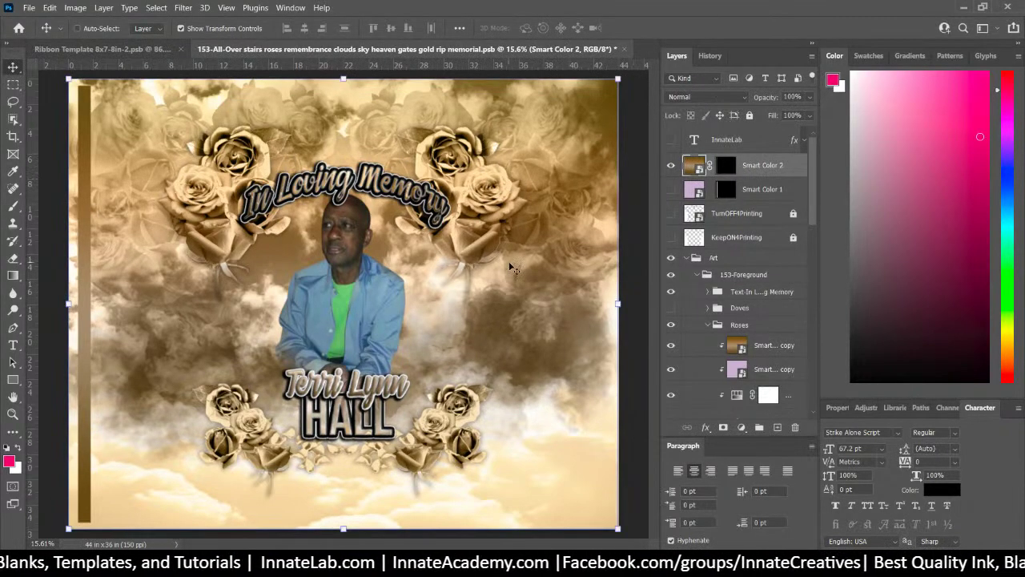
left_click(12, 171)
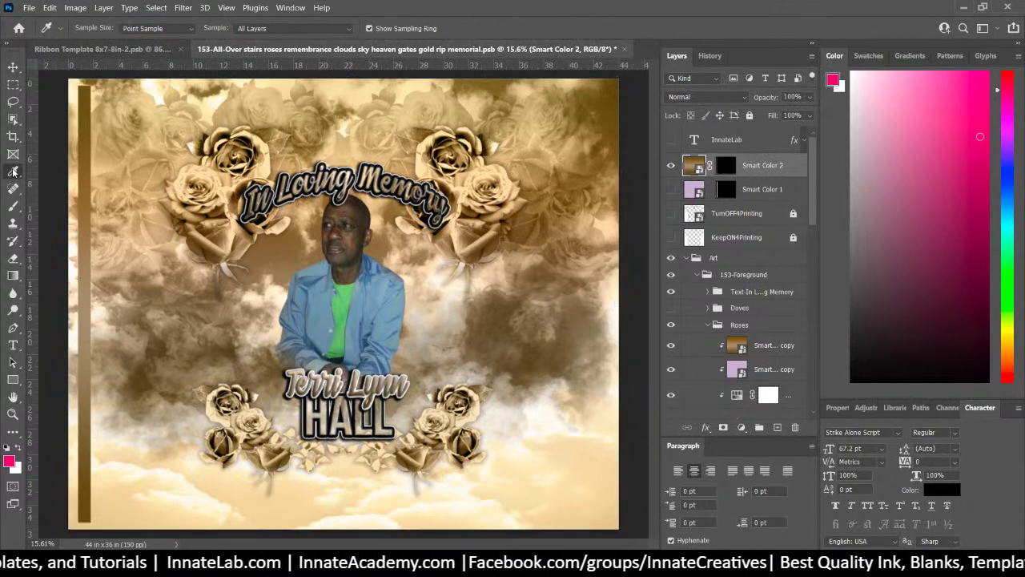
Sample the shirt green, correct it to printable 8fc06c, and add it as a swatch
left_click(342, 340)
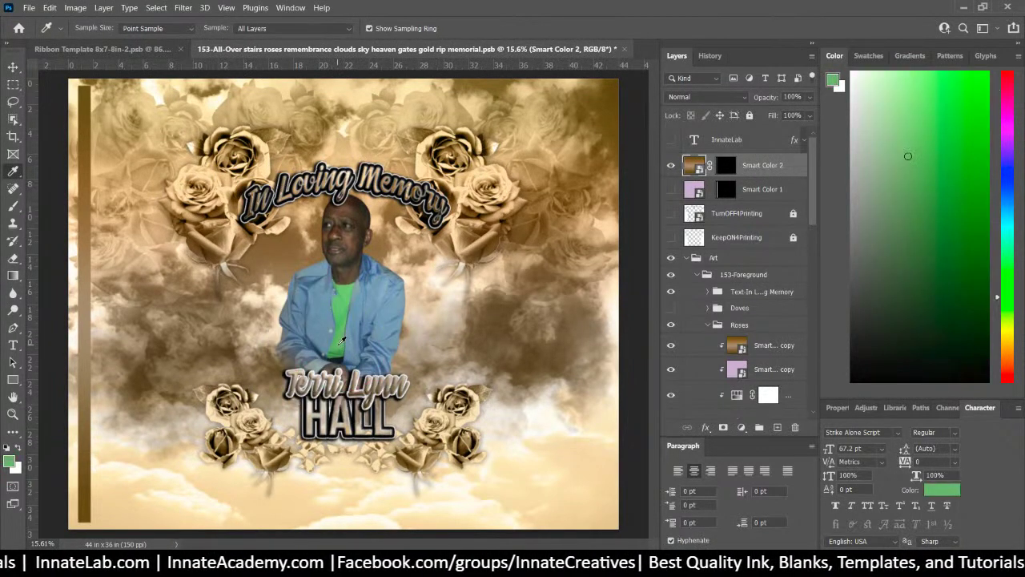
left_click_drag(342, 340, 345, 283)
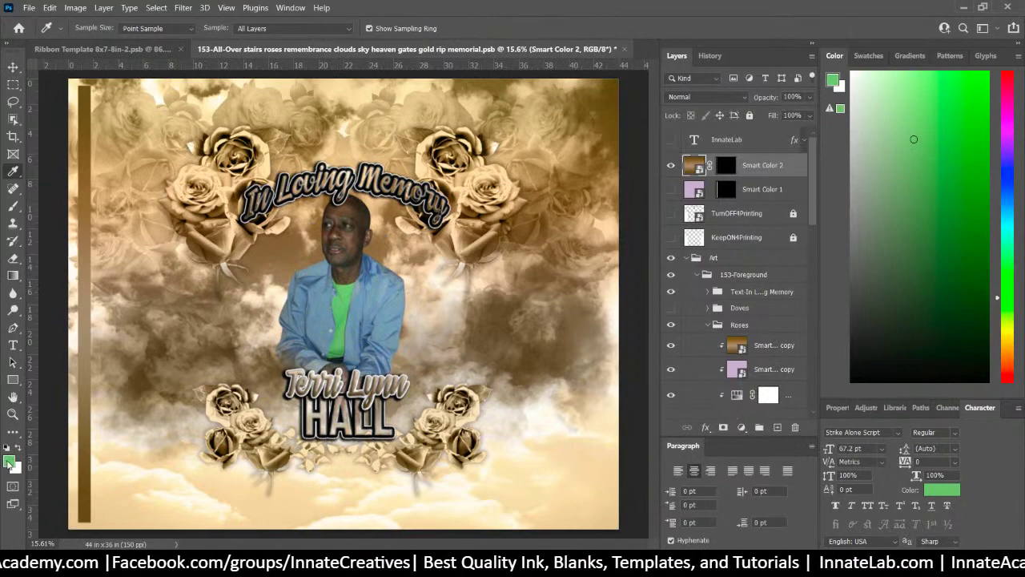
left_click(10, 463)
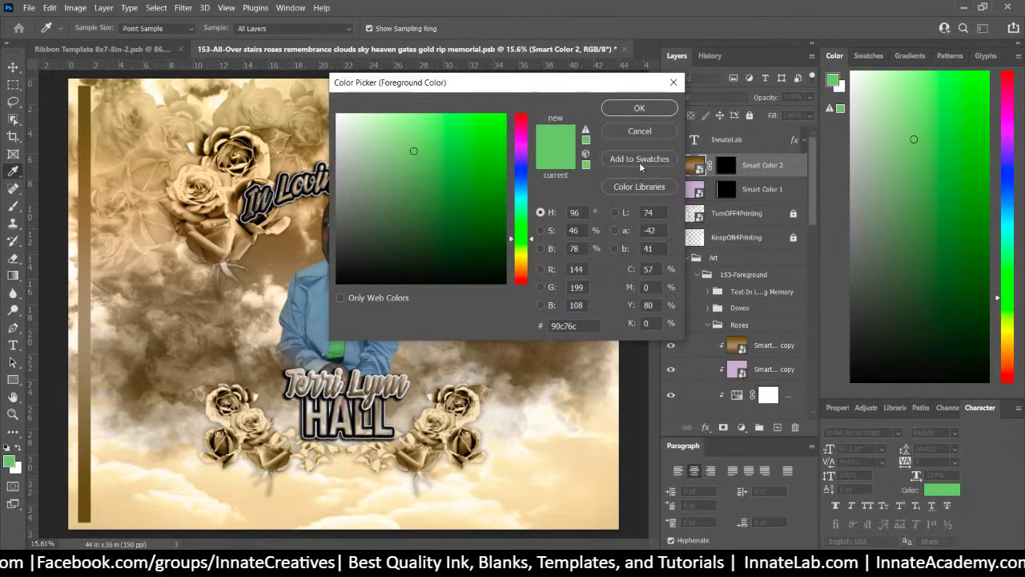
left_click(586, 131)
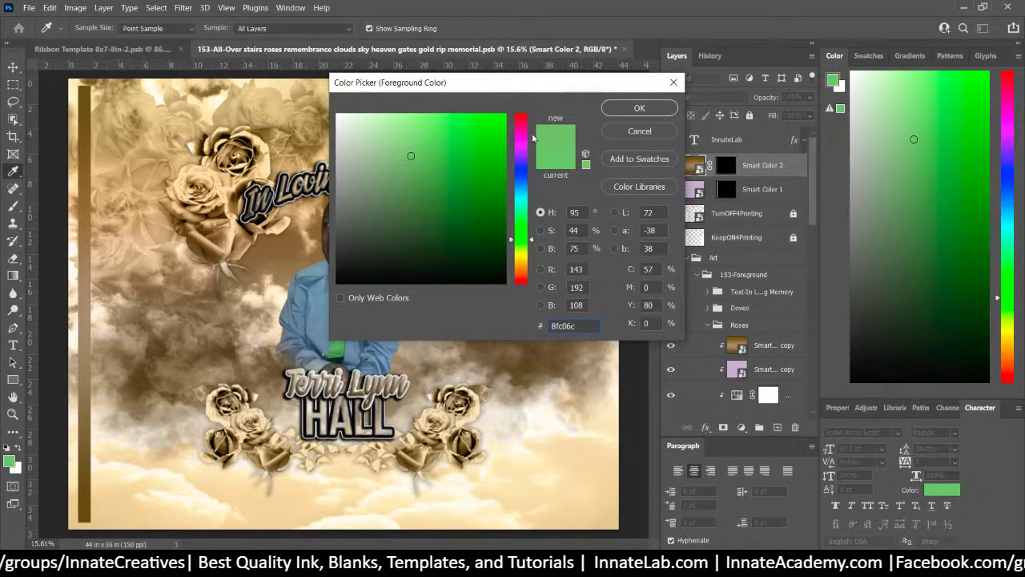
left_click(641, 159)
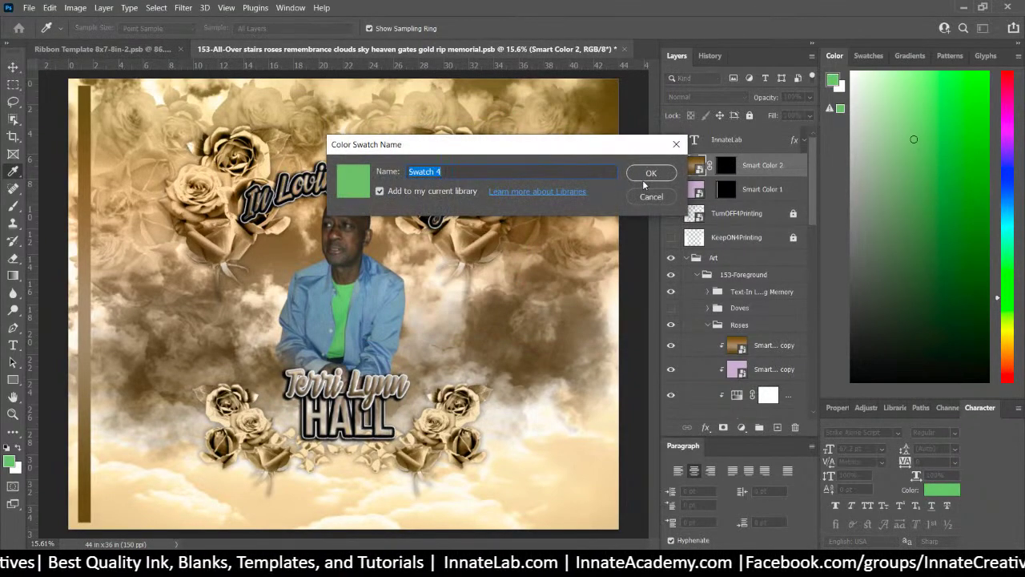
left_click(650, 173)
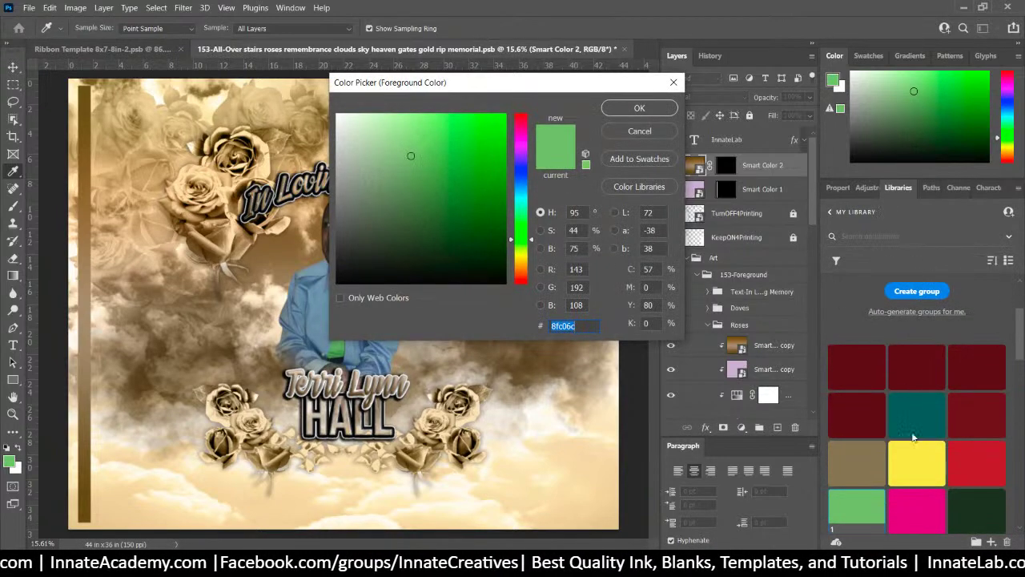
right_click(913, 189)
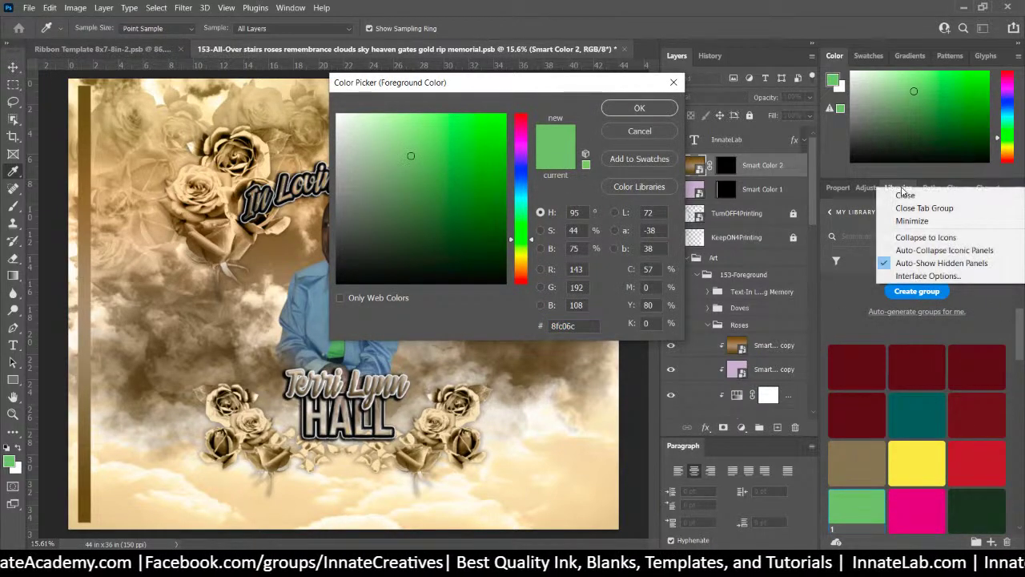
Sample a lighter blue from the man's shirt and add it as a swatch outside the library
left_click(857, 318)
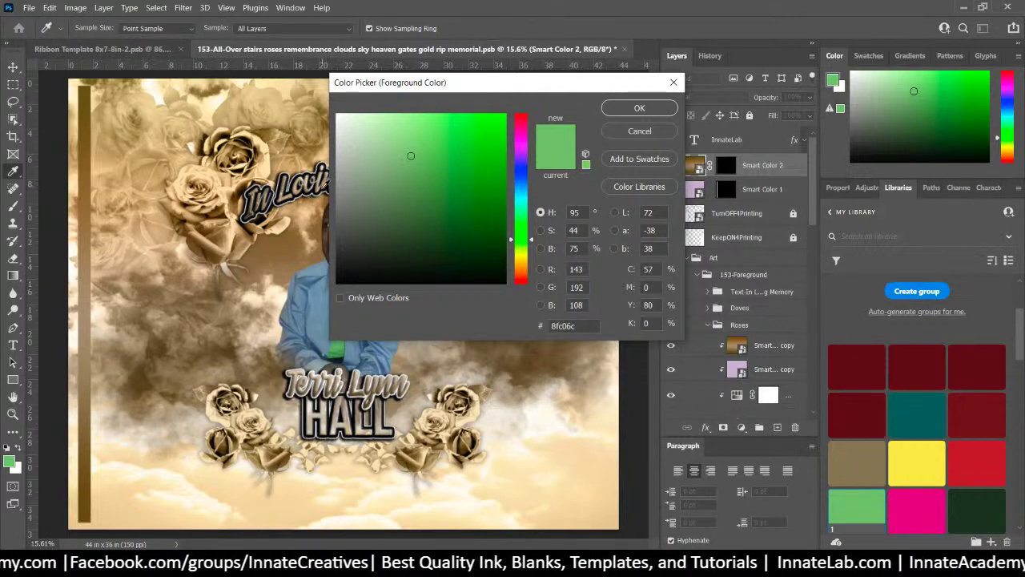
left_click(319, 298)
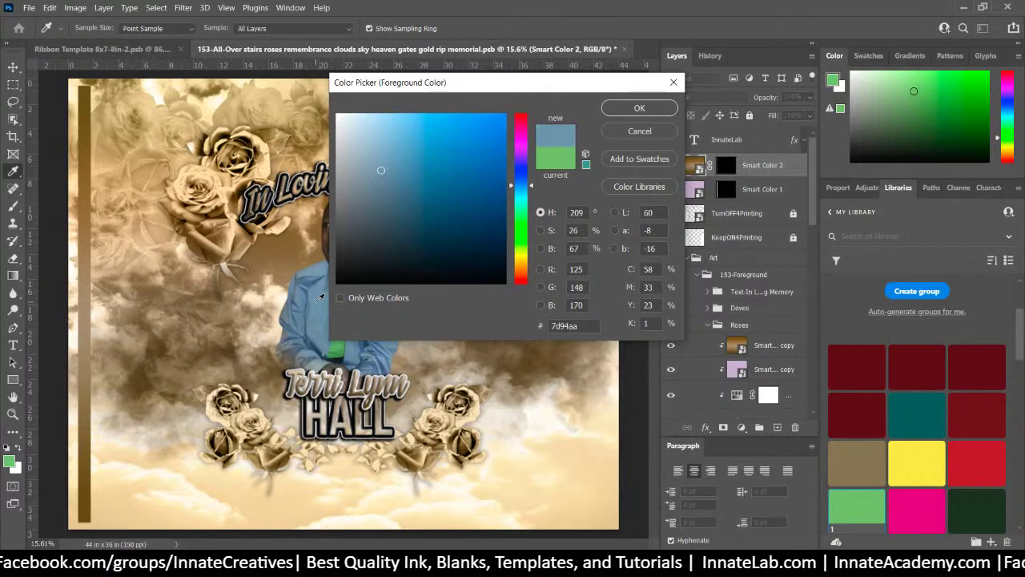
left_click(319, 293)
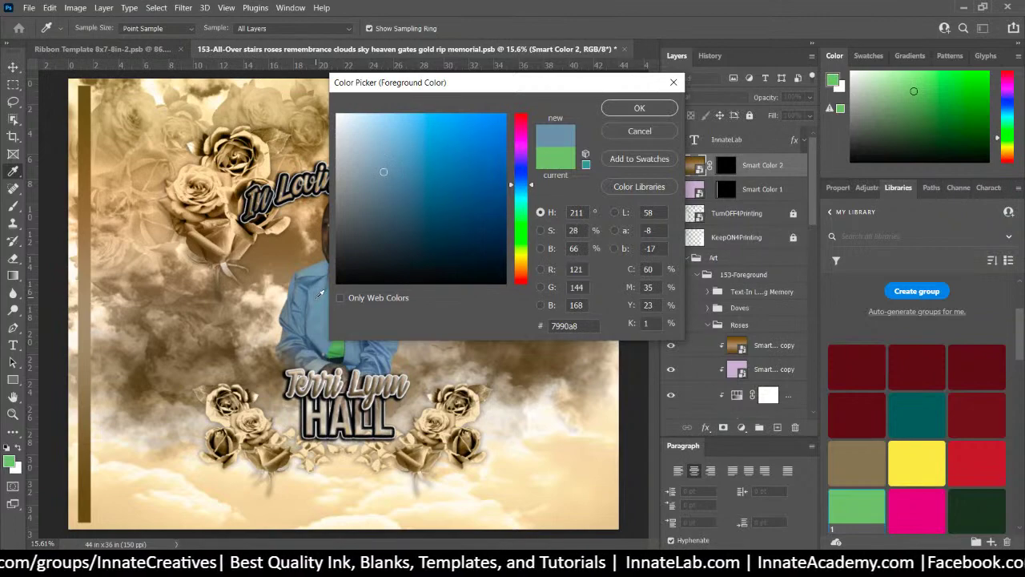
left_click(322, 286)
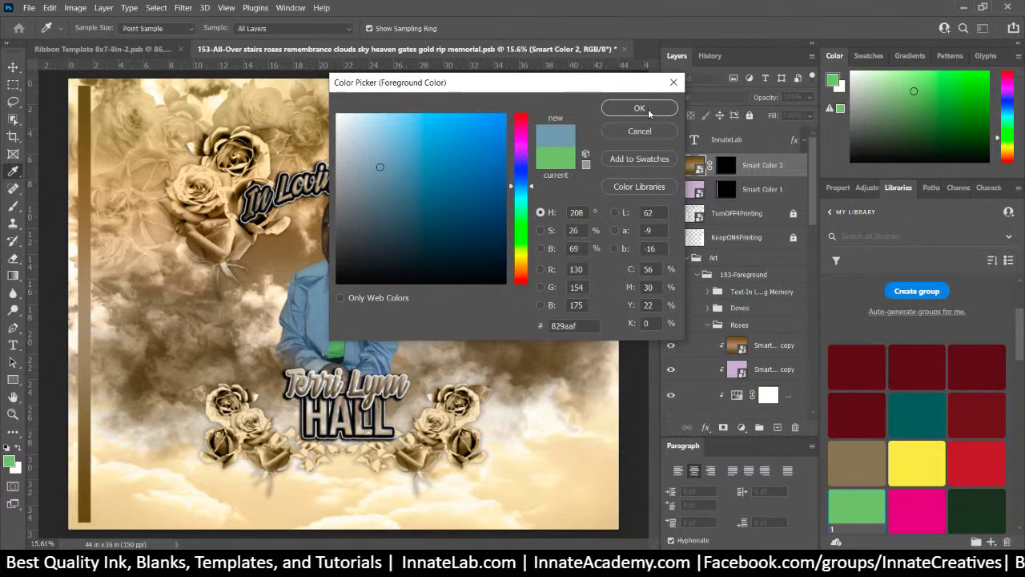
left_click(639, 163)
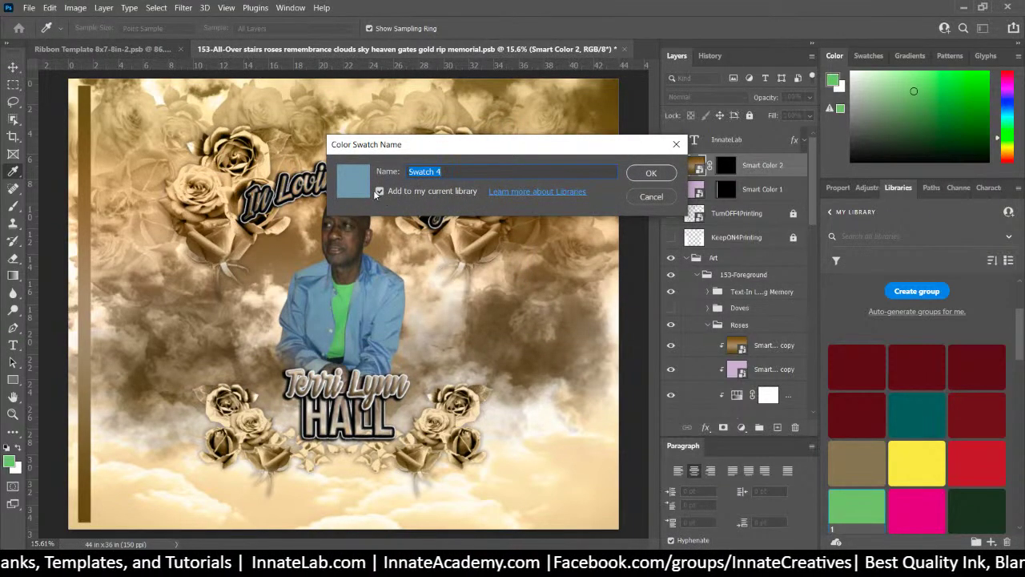
left_click(380, 191)
left_click(649, 173)
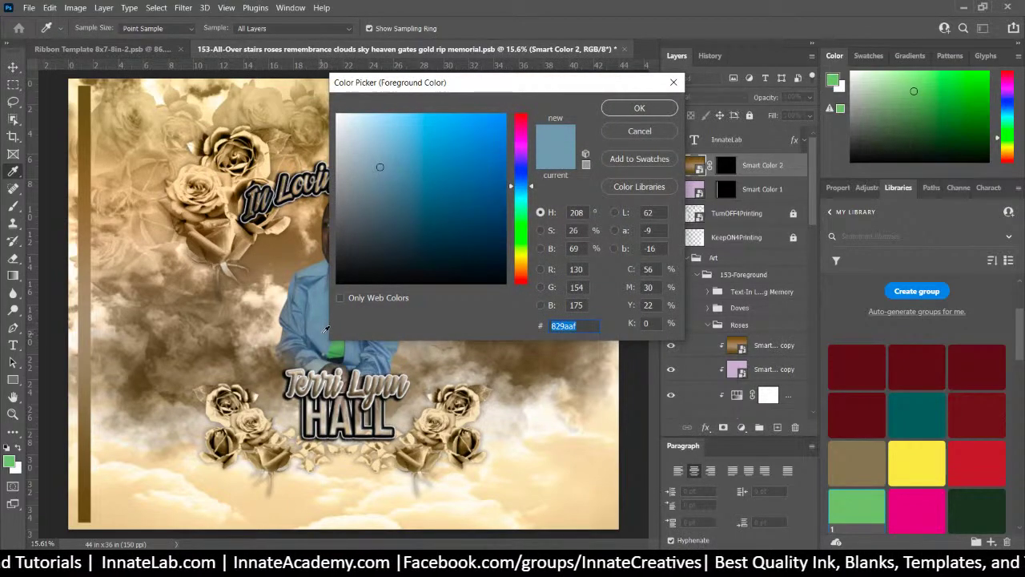
Sample a darker shirt blue, save it as Swatch 5 outside the library, and cancel the picker
left_click(314, 277)
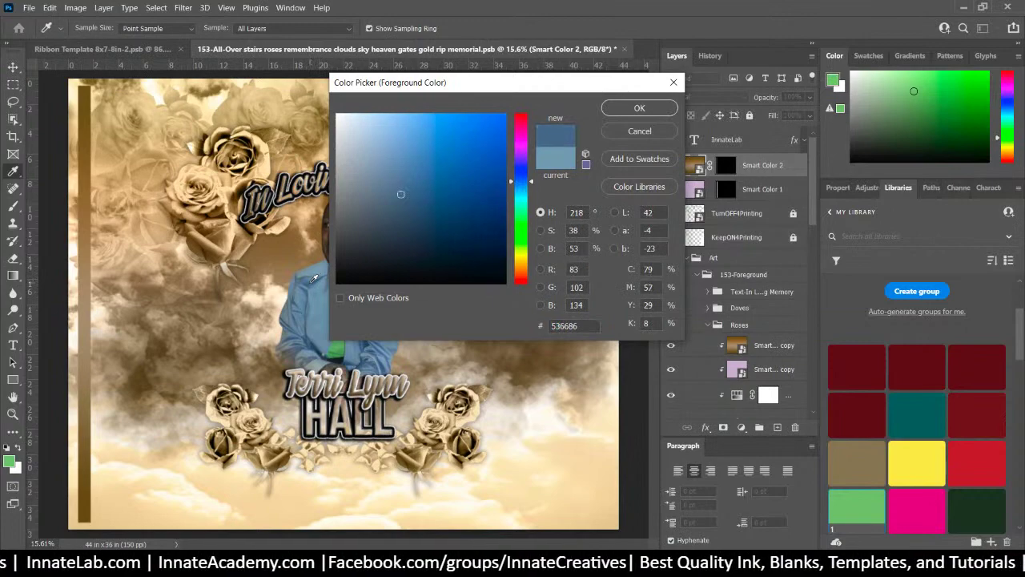
left_click(315, 279)
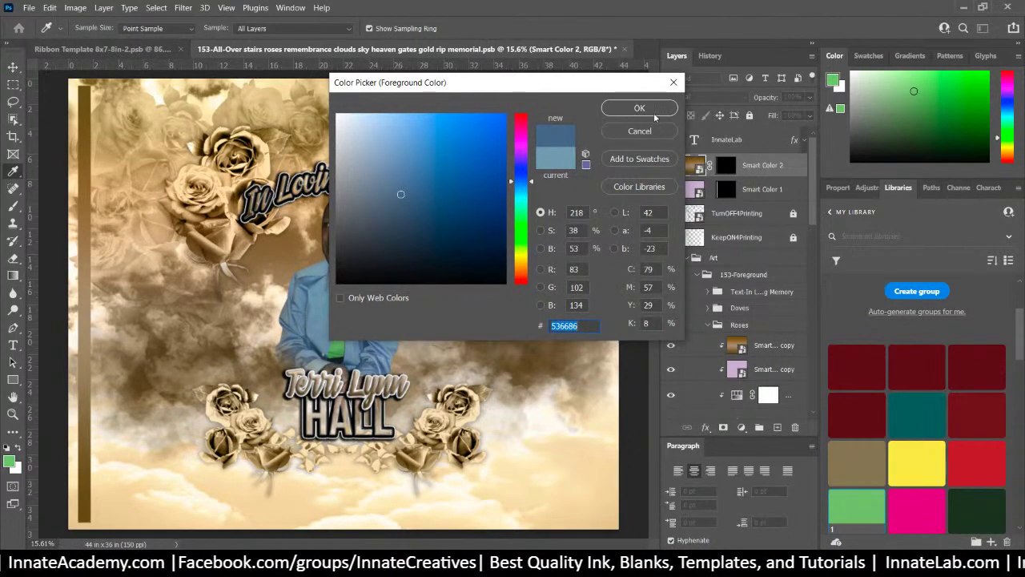
left_click(661, 163)
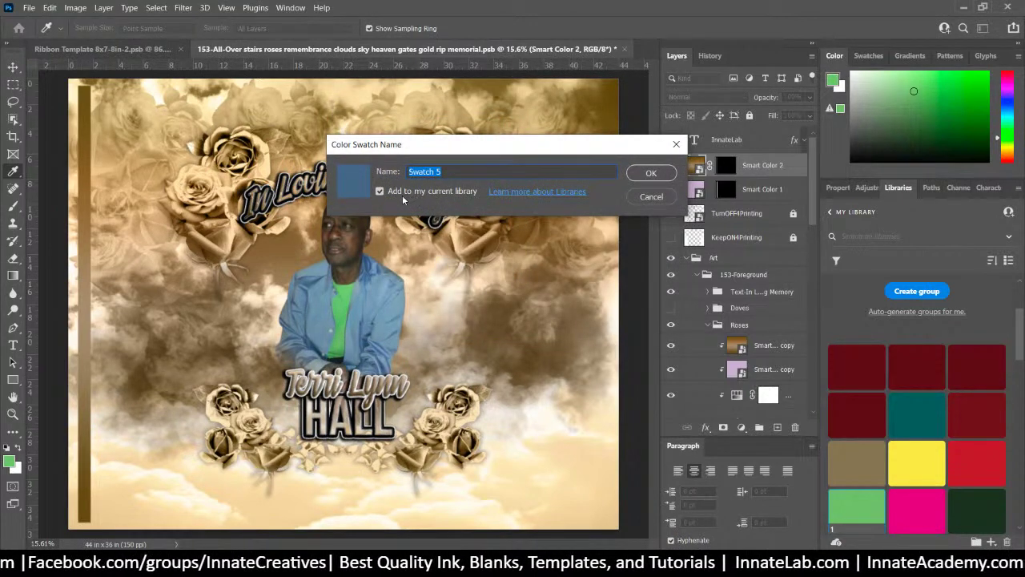
left_click(399, 195)
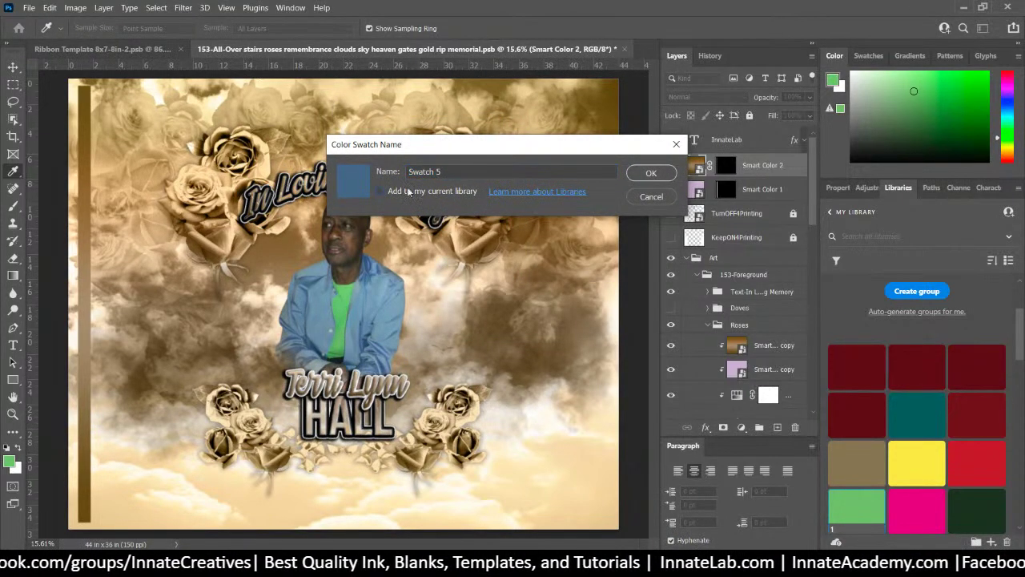
left_click(647, 172)
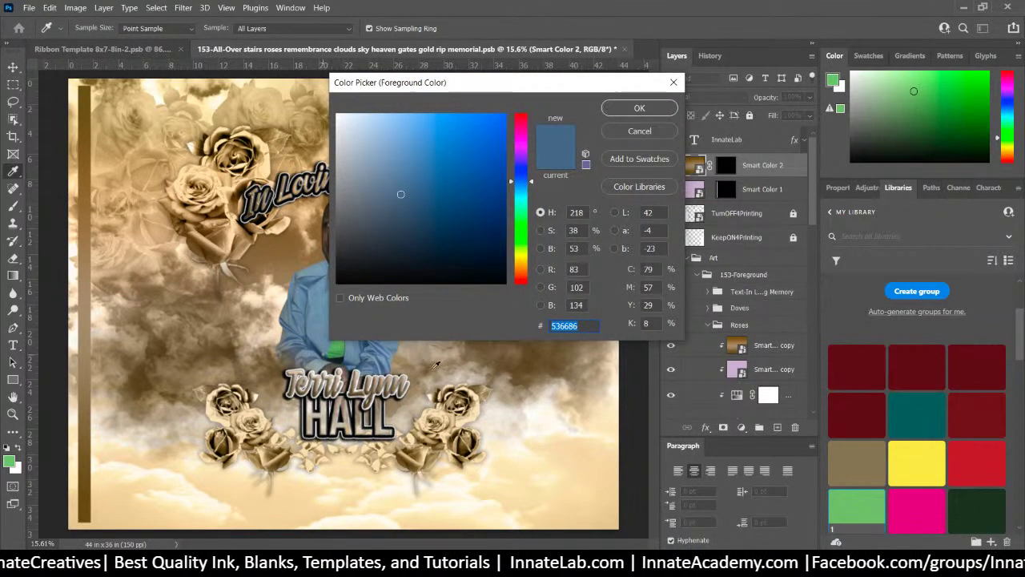
left_click(643, 134)
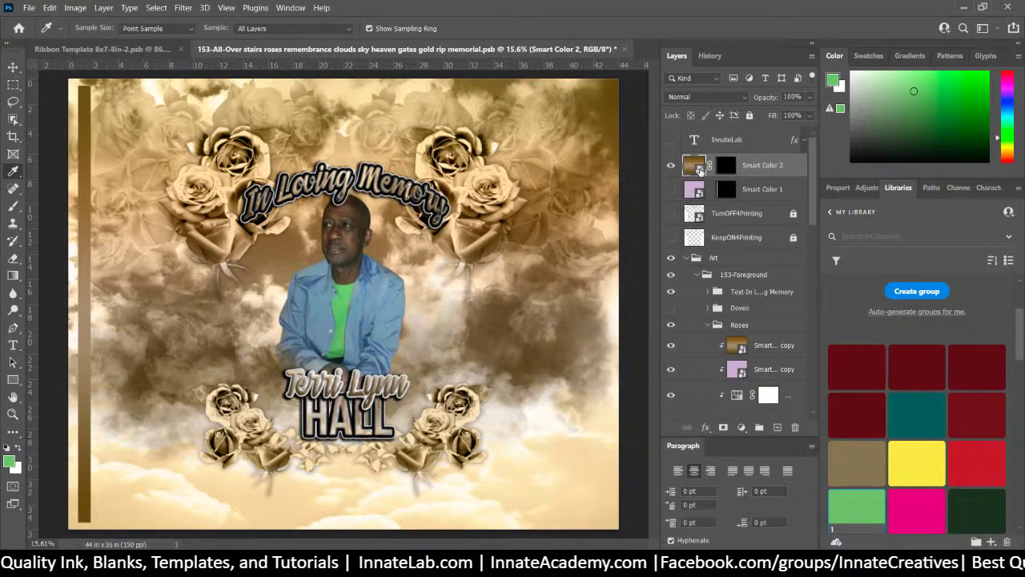
Open the Smart Color 2 smart object's gold gradient fill in the Gradient Editor
double_click(691, 166)
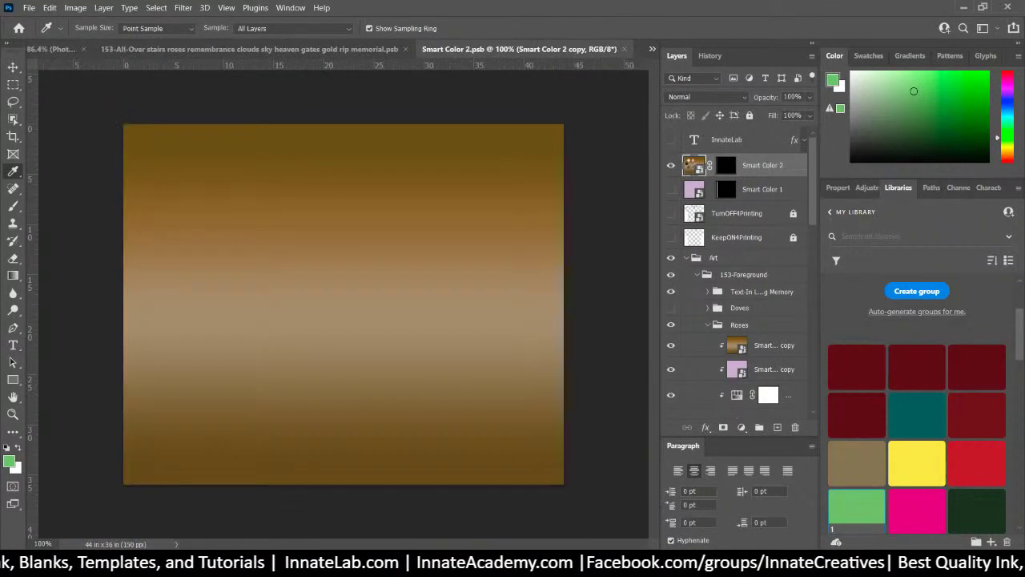
double_click(693, 138)
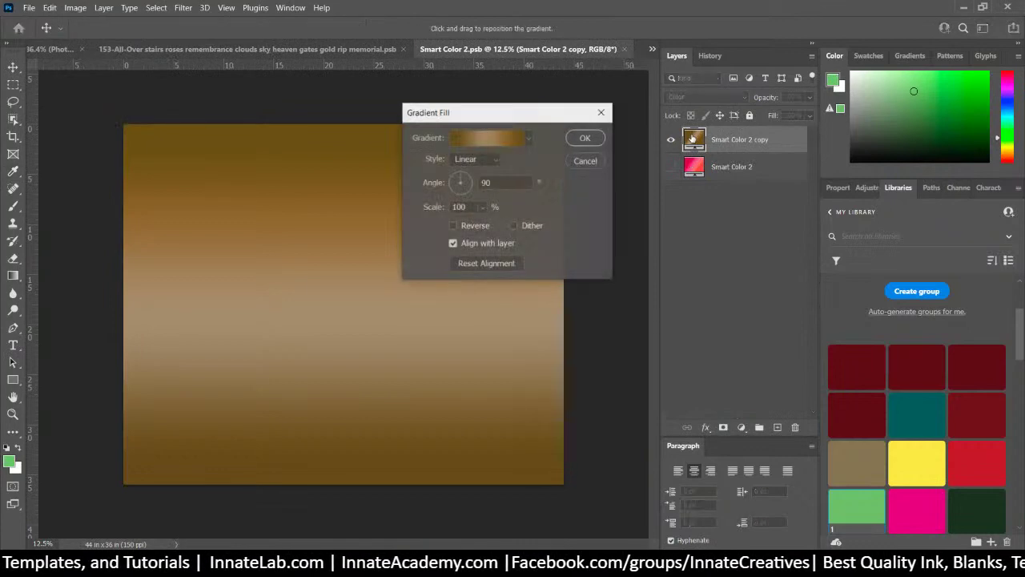
left_click(497, 139)
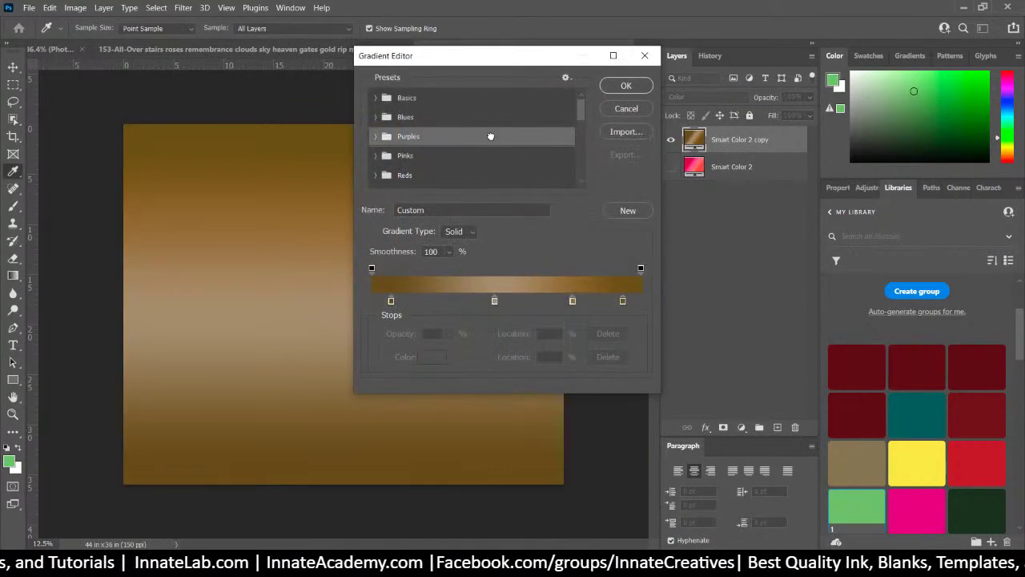
left_click_drag(581, 110, 580, 168)
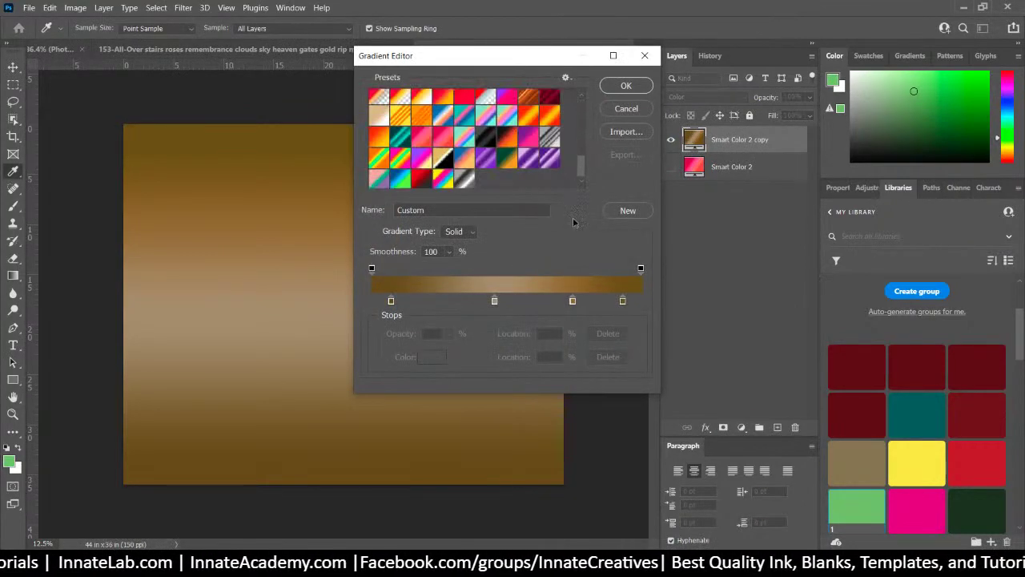
left_click(391, 301)
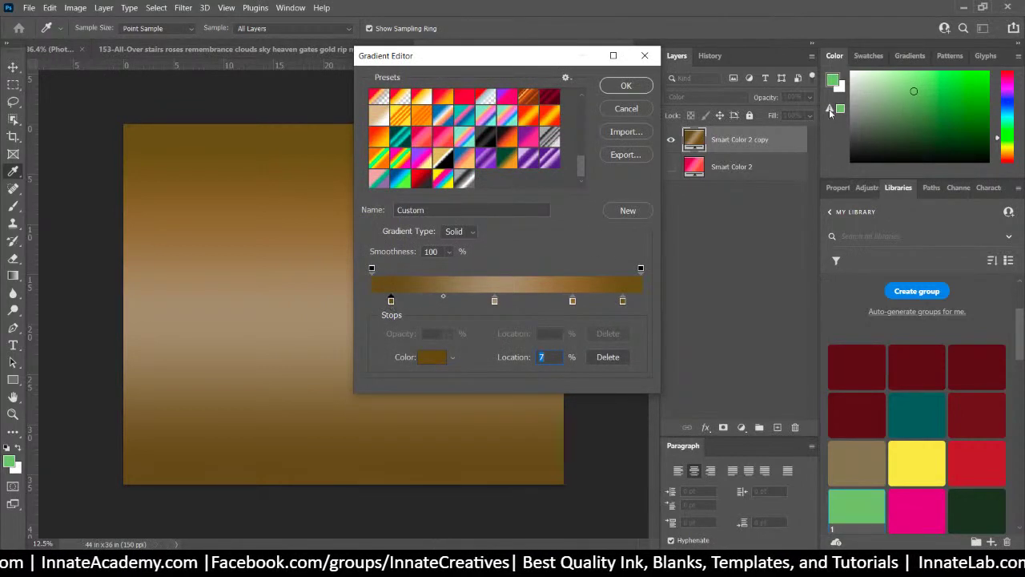
Show the saved colour swatches and close the Libraries panel
left_click(867, 56)
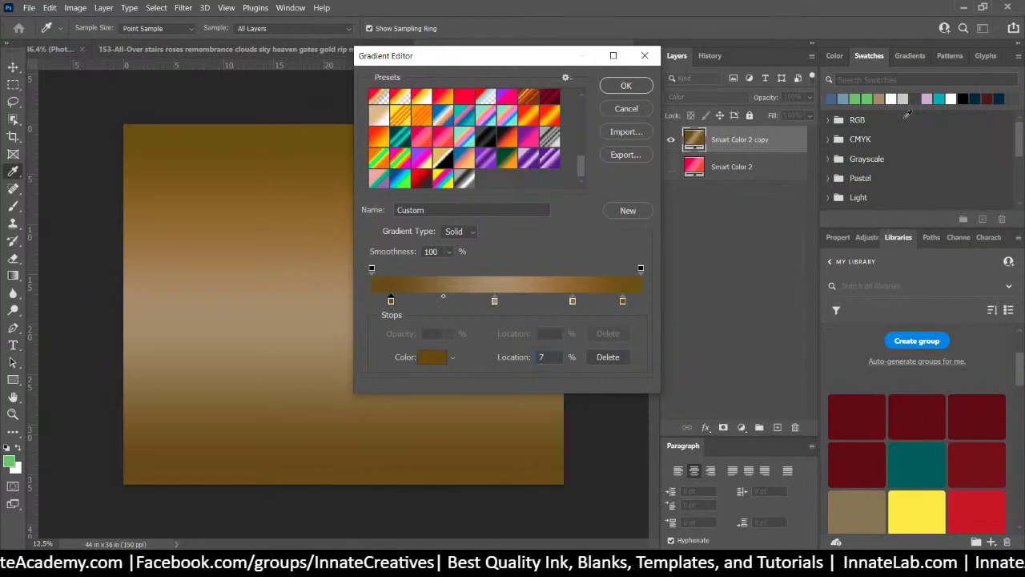
right_click(903, 242)
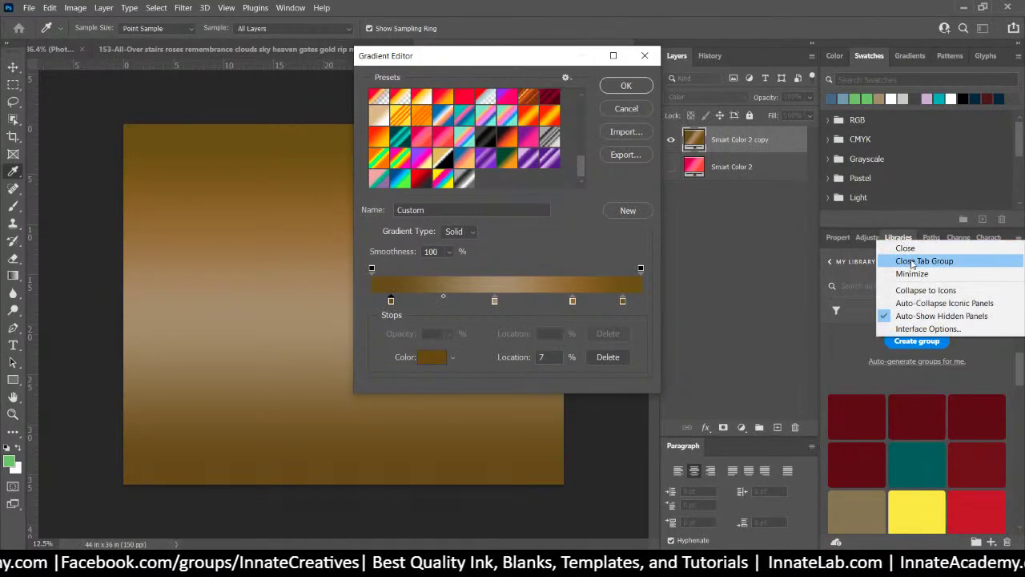
left_click(913, 248)
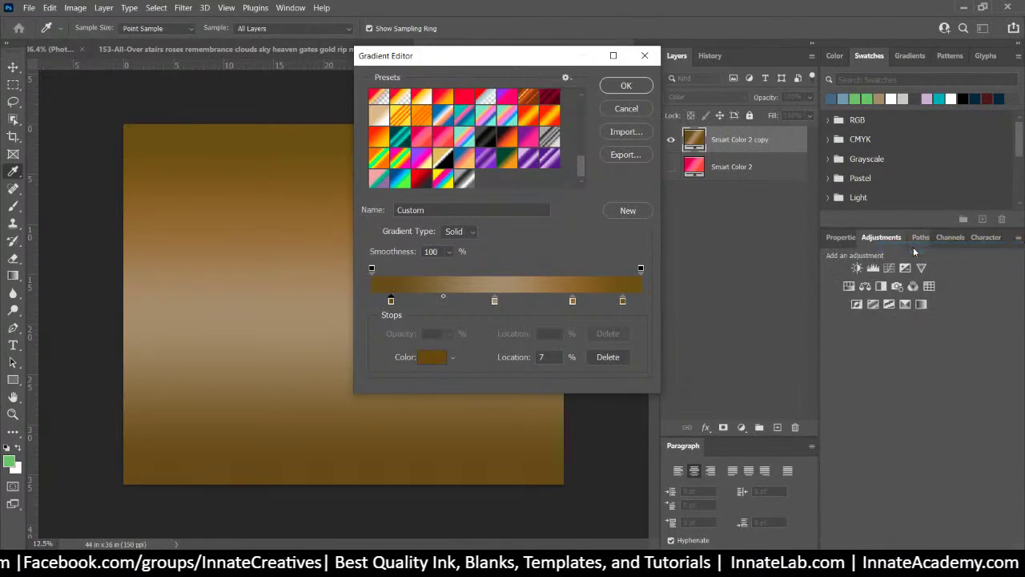
Recolour the stops: both ends steel blue, the 75% stop light blue, the 46% stop green
left_click(835, 239)
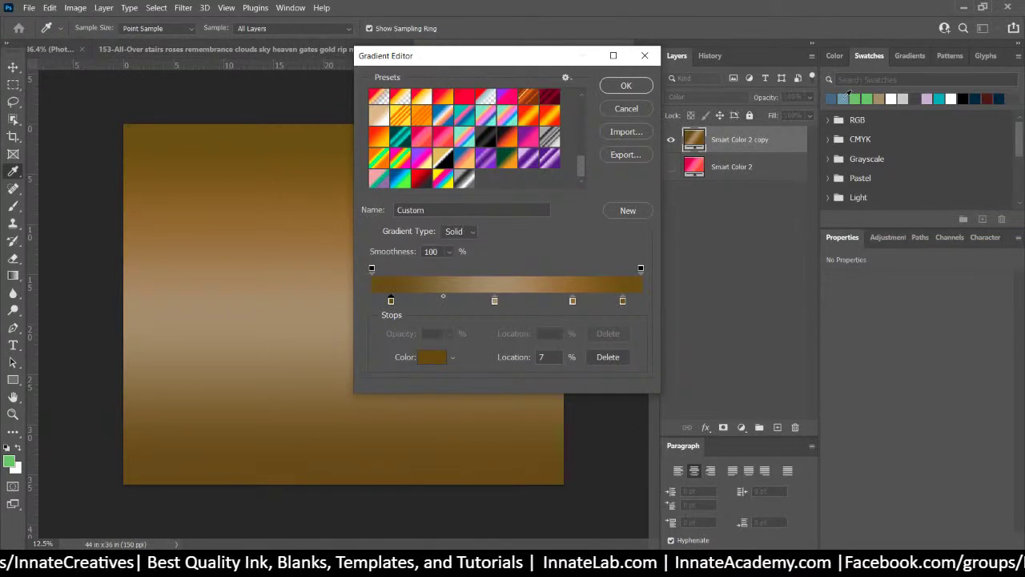
left_click(833, 96)
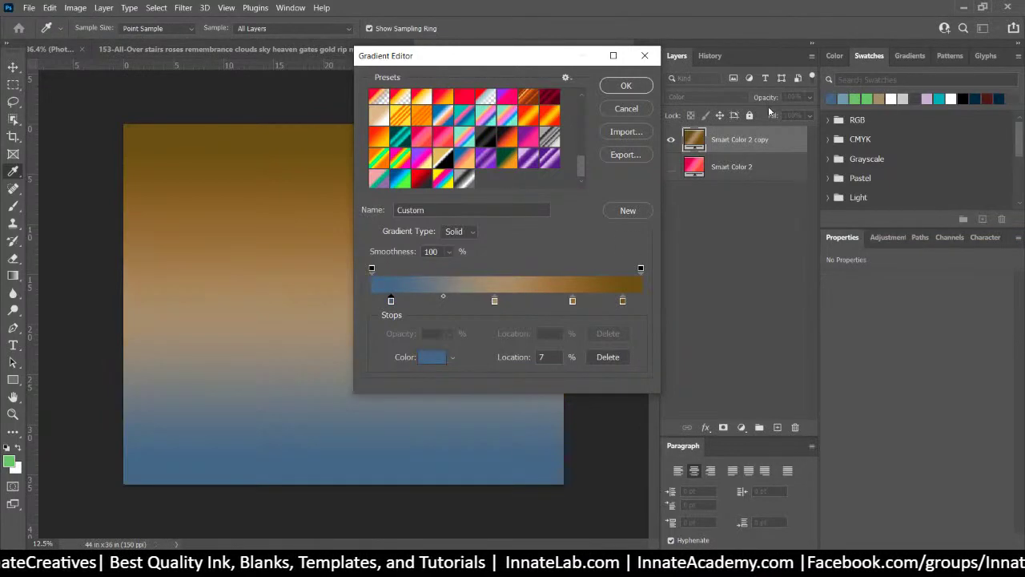
left_click(623, 302)
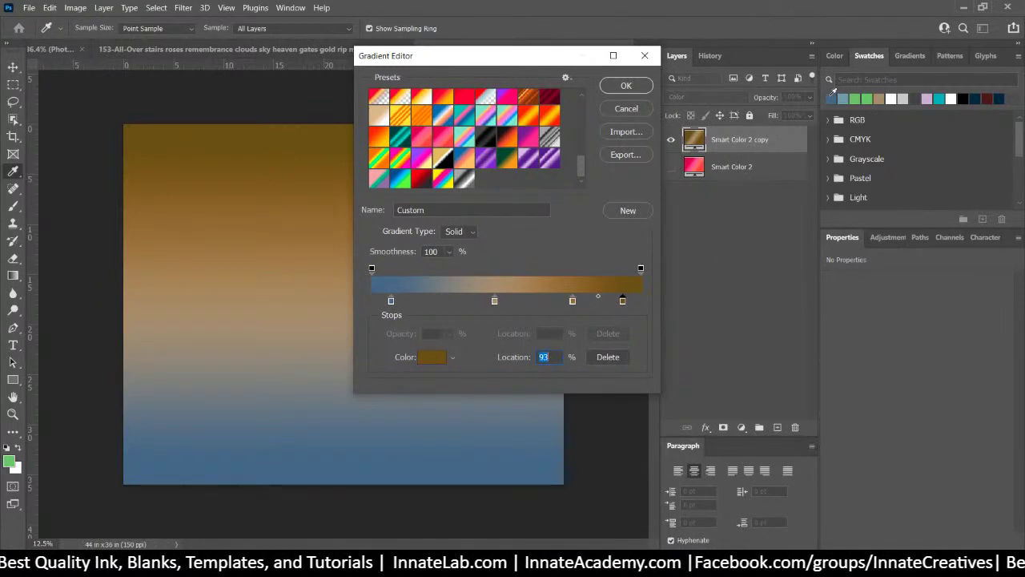
left_click(833, 94)
left_click(571, 302)
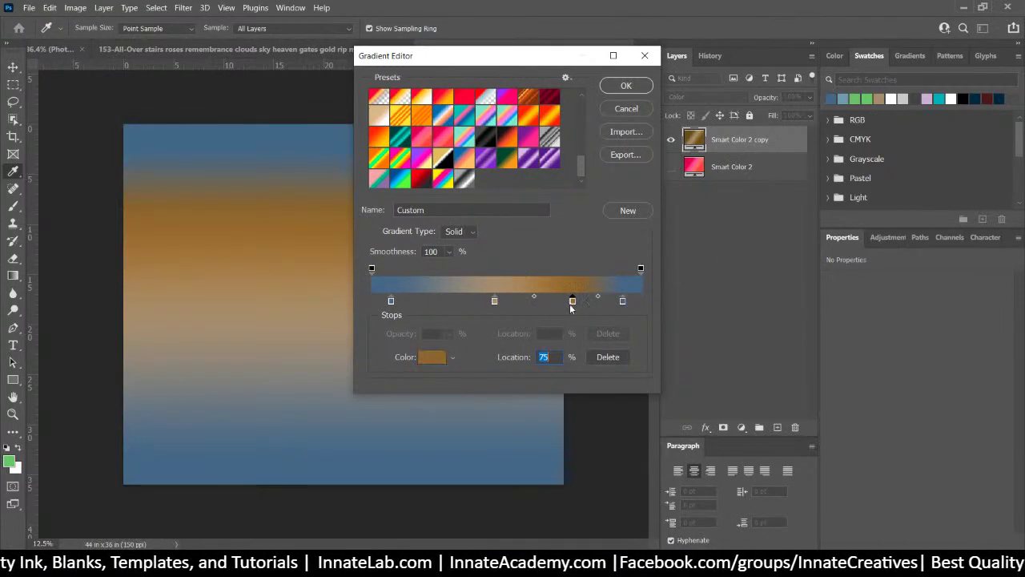
left_click(846, 96)
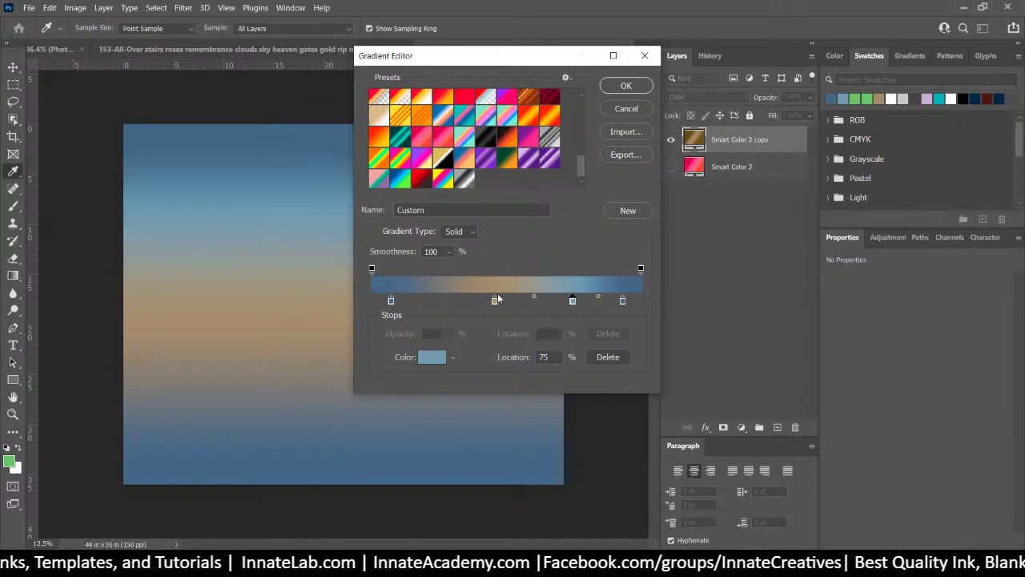
left_click(494, 301)
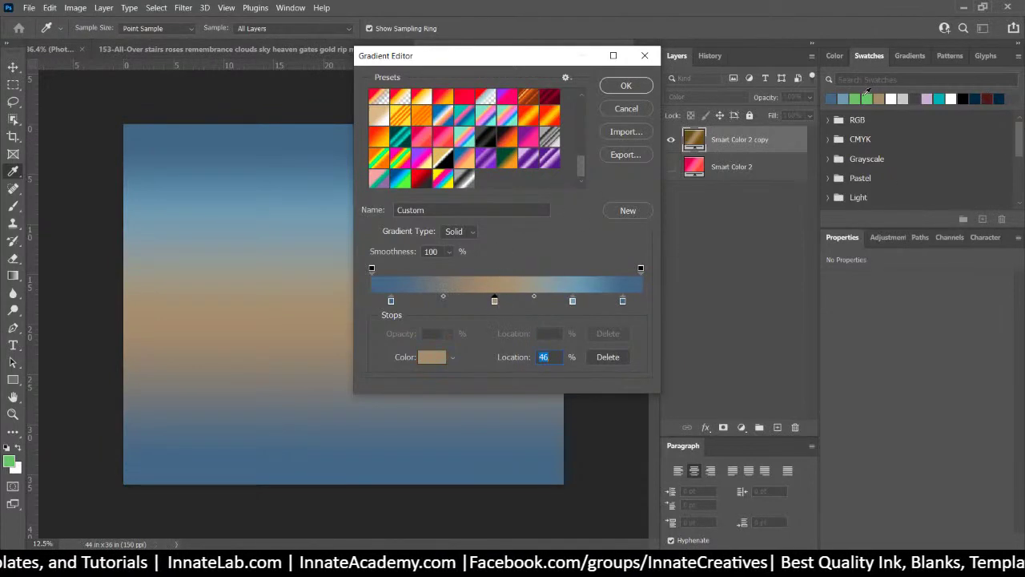
left_click(858, 96)
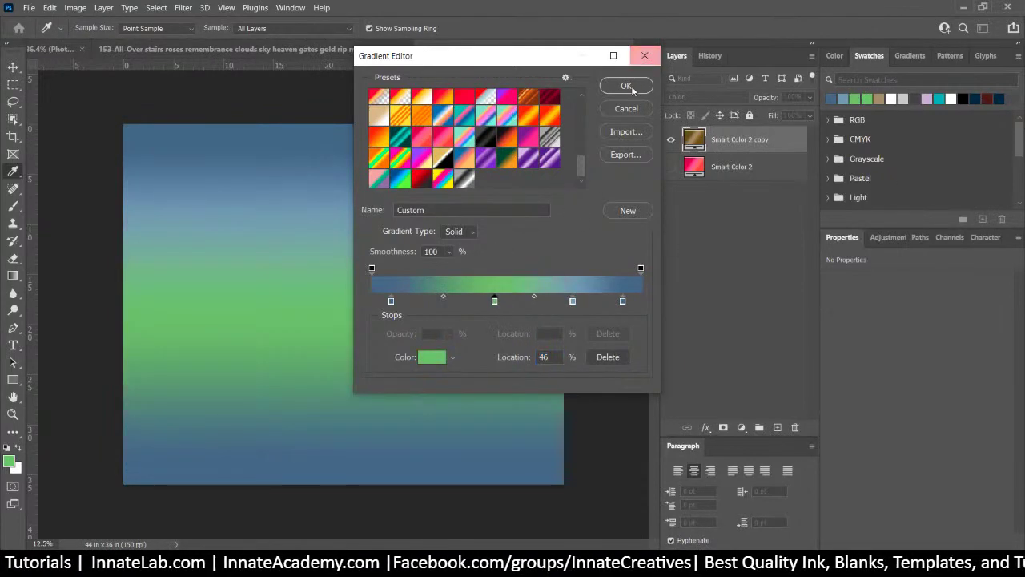
left_click(633, 88)
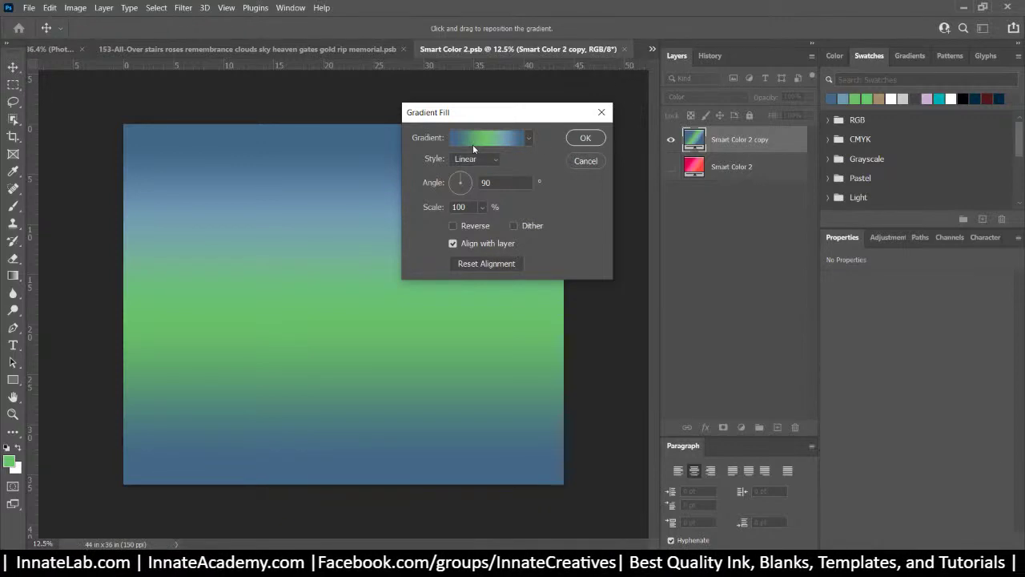
Save the blue-green gradient as a new preset in the Gradient Editor
left_click(472, 146)
left_click_drag(584, 115, 579, 179)
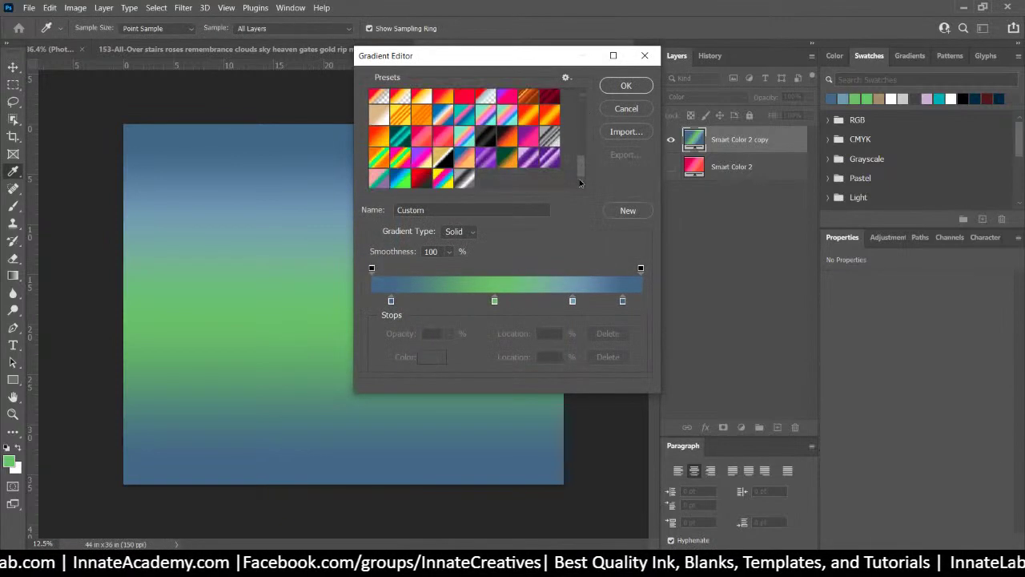
left_click(628, 210)
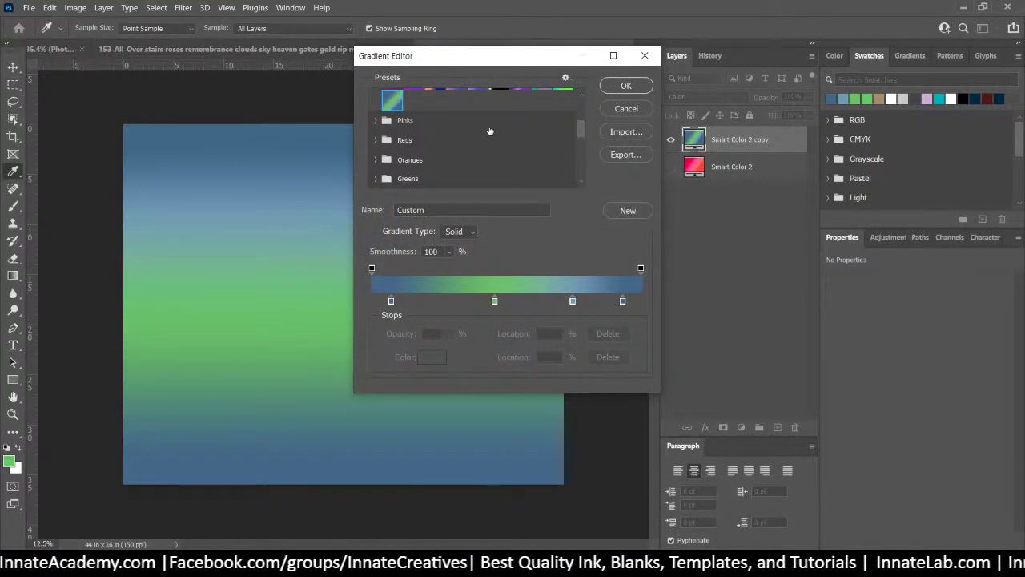
left_click_drag(579, 135, 579, 111)
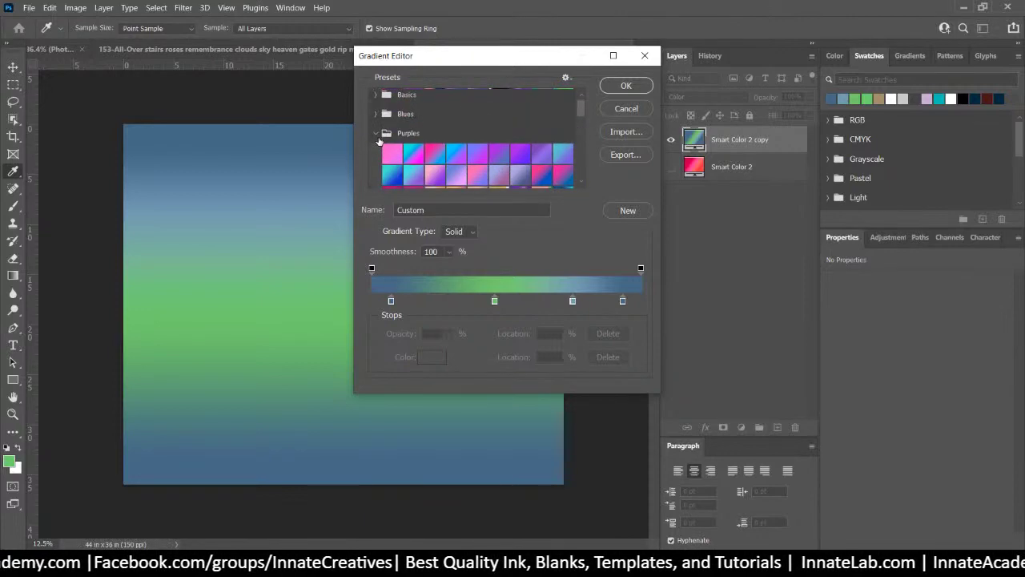
left_click(377, 134)
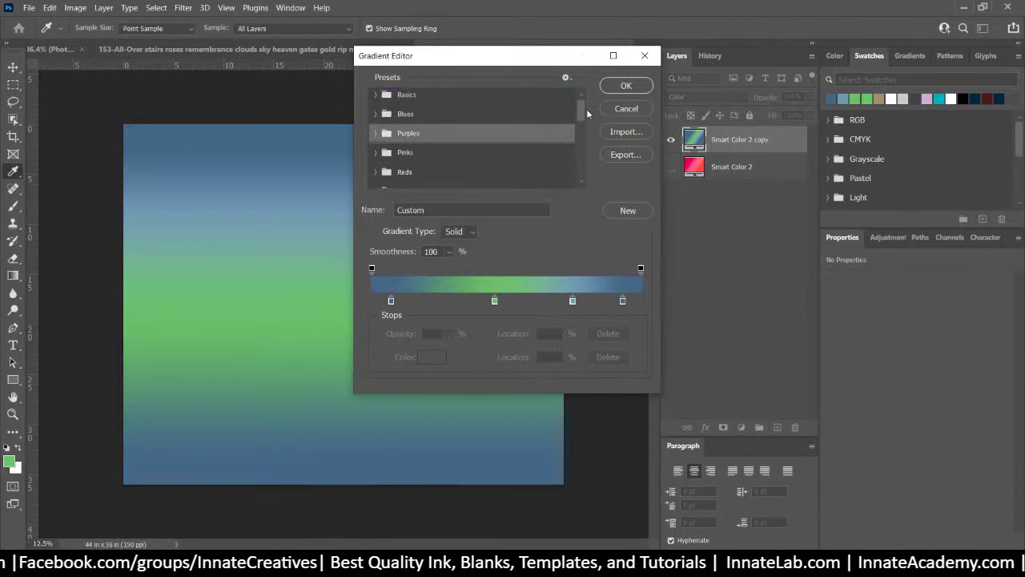
left_click_drag(584, 114, 582, 176)
left_click(629, 210)
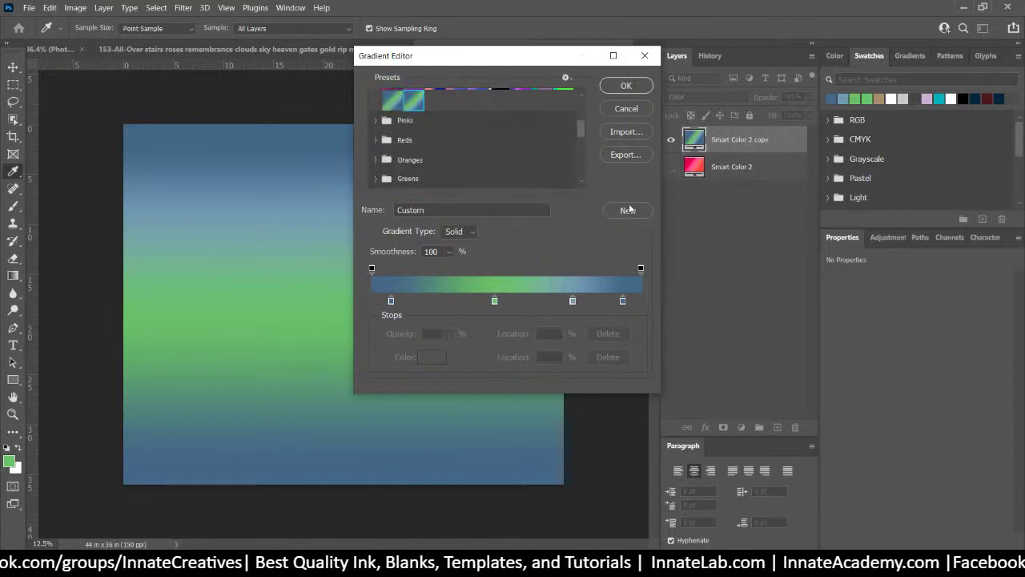
left_click_drag(581, 132, 582, 96)
left_click(378, 140)
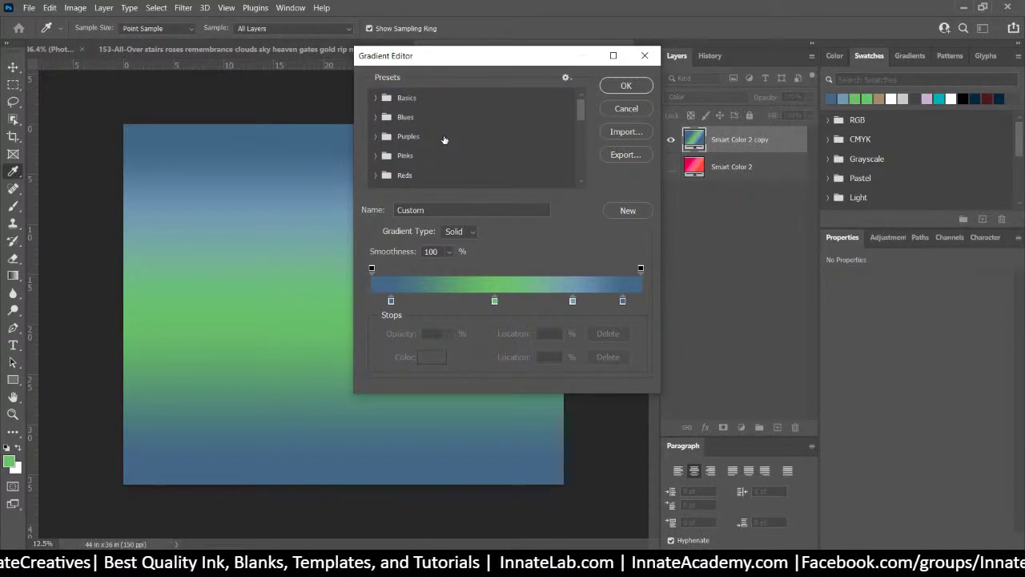
scroll(456, 140, "down", 5)
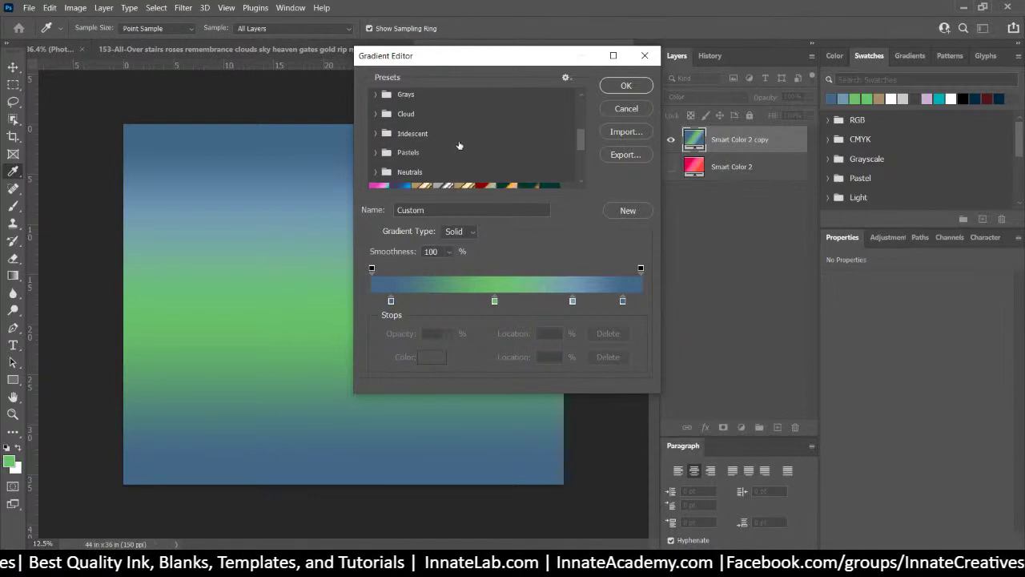
scroll(551, 180, "down", 3)
left_click(532, 175)
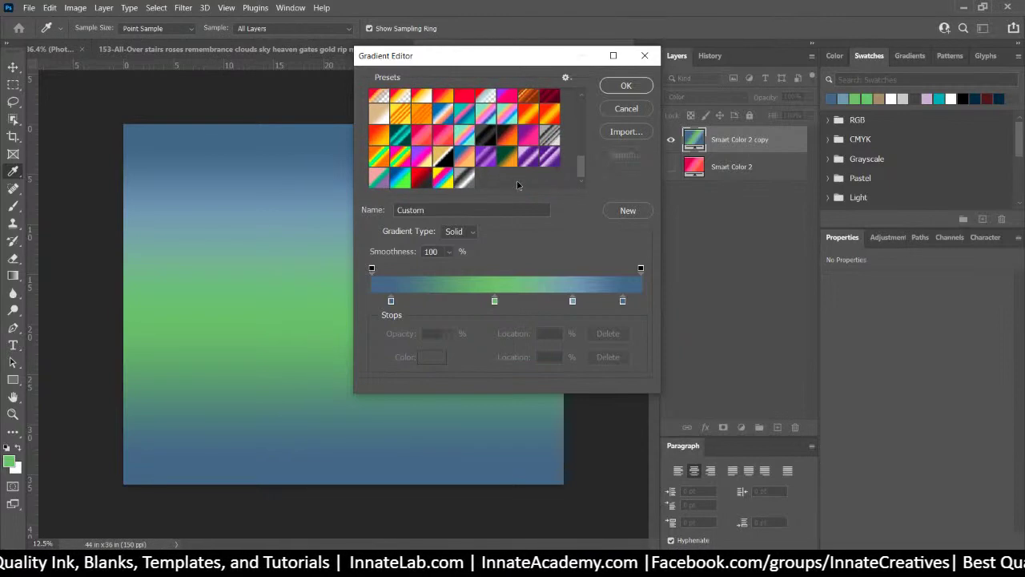
left_click(632, 215)
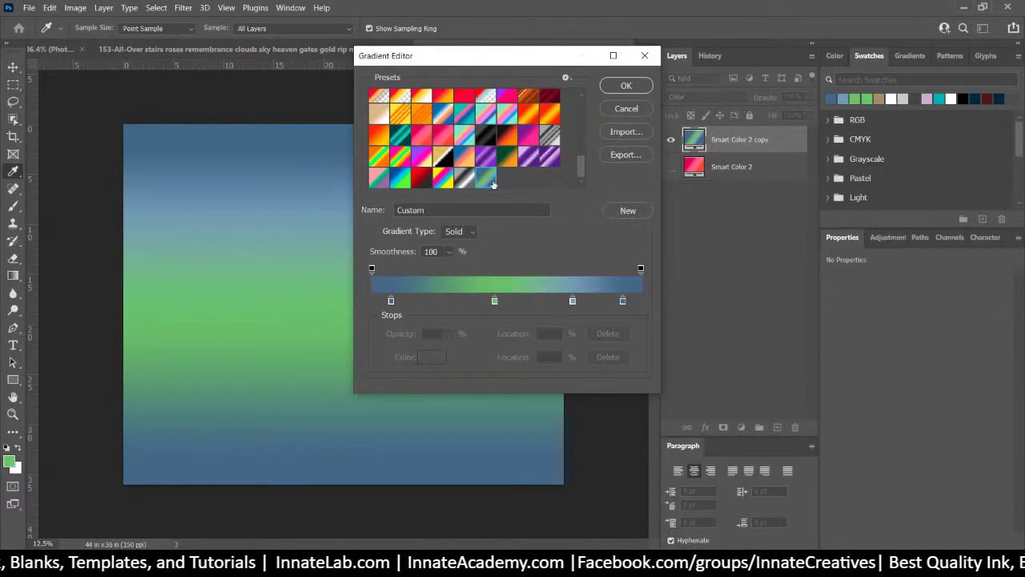
Apply the gradient fill, then close Smart Color 2.psb and save the changes
left_click(627, 86)
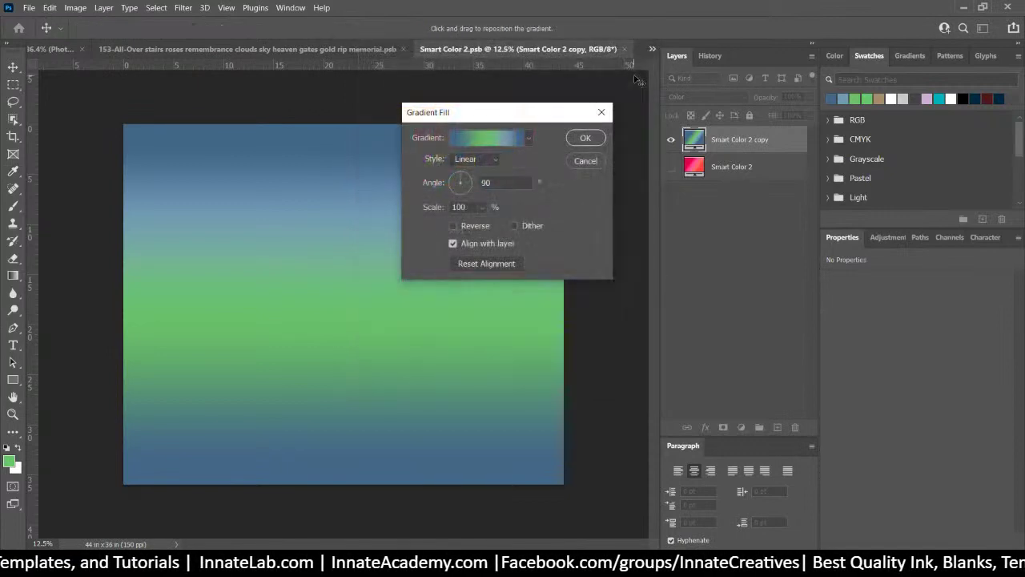
left_click(586, 137)
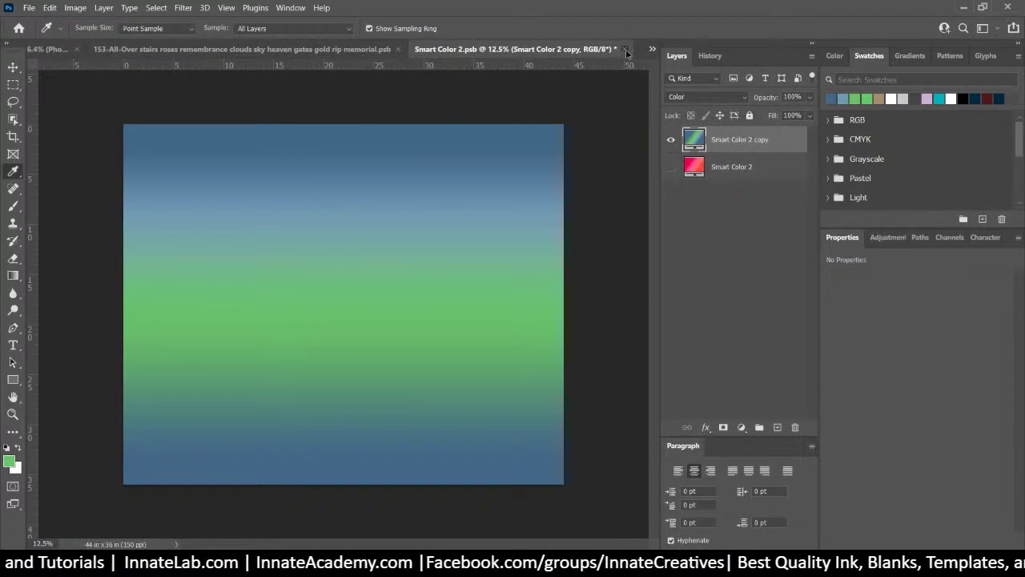
left_click(624, 49)
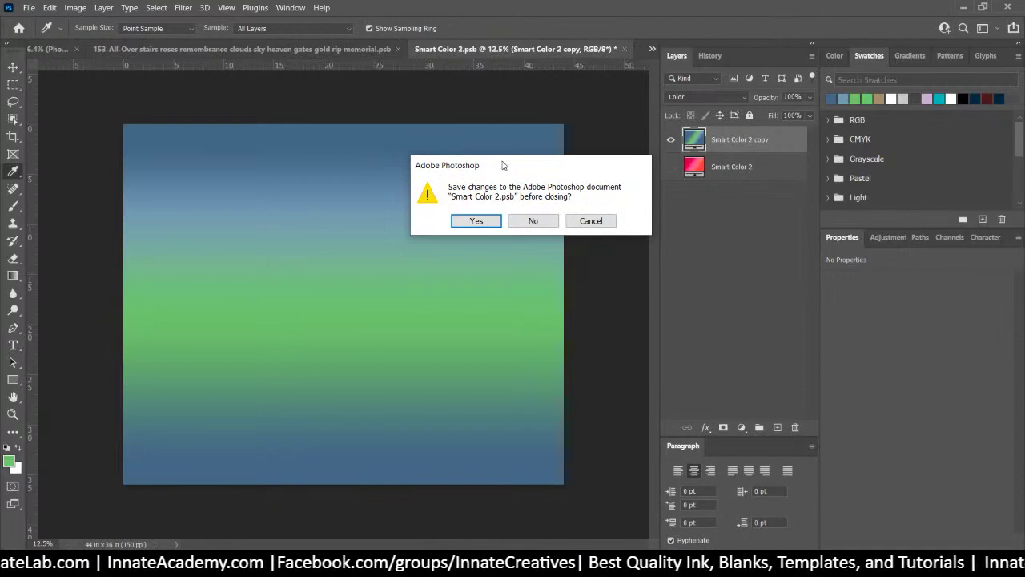
left_click(476, 220)
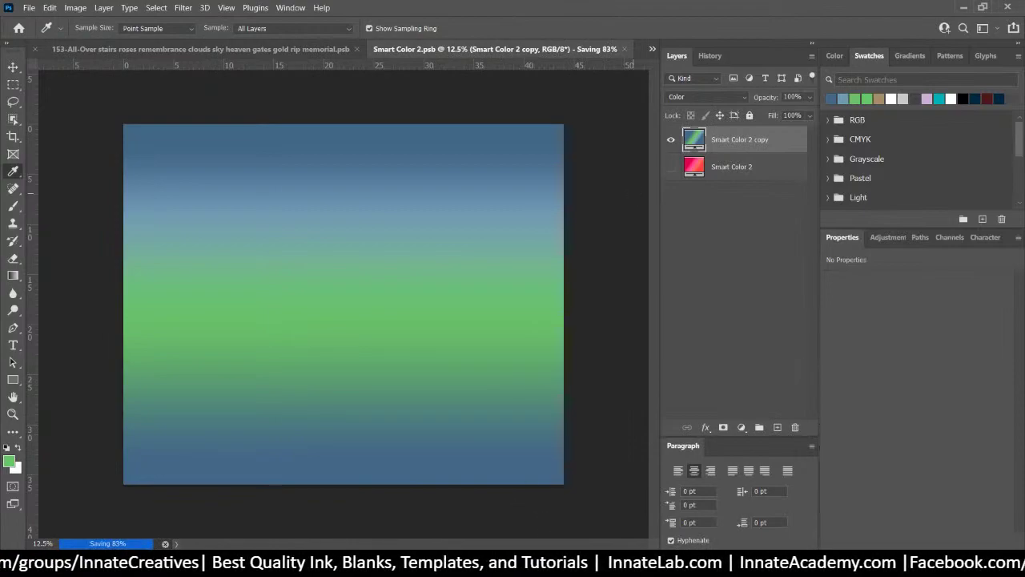
key("ctrl+w")
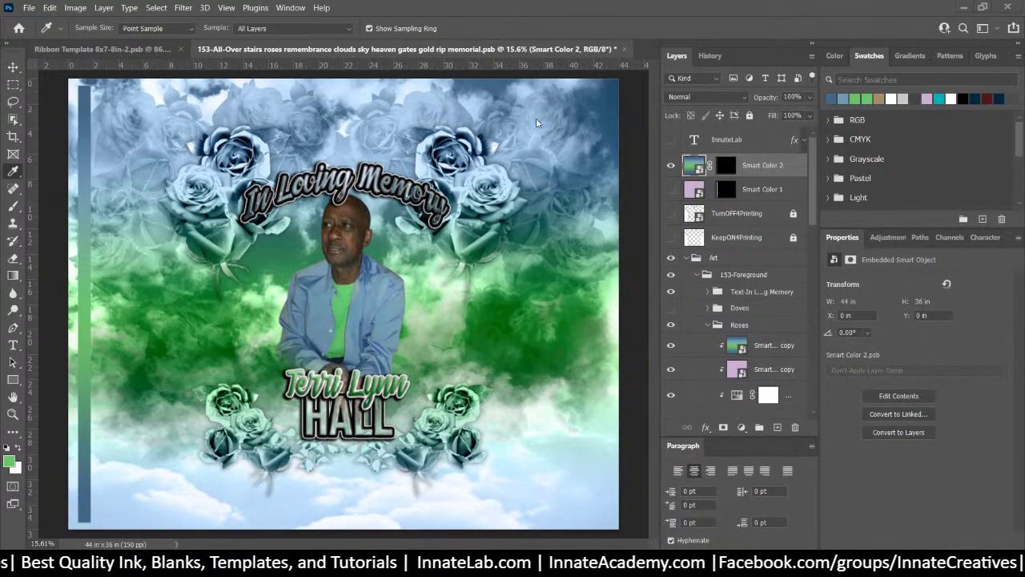
In Smart Color 2's gradient, delete the rightmost stop and move the blue stop to 44%
double_click(692, 165)
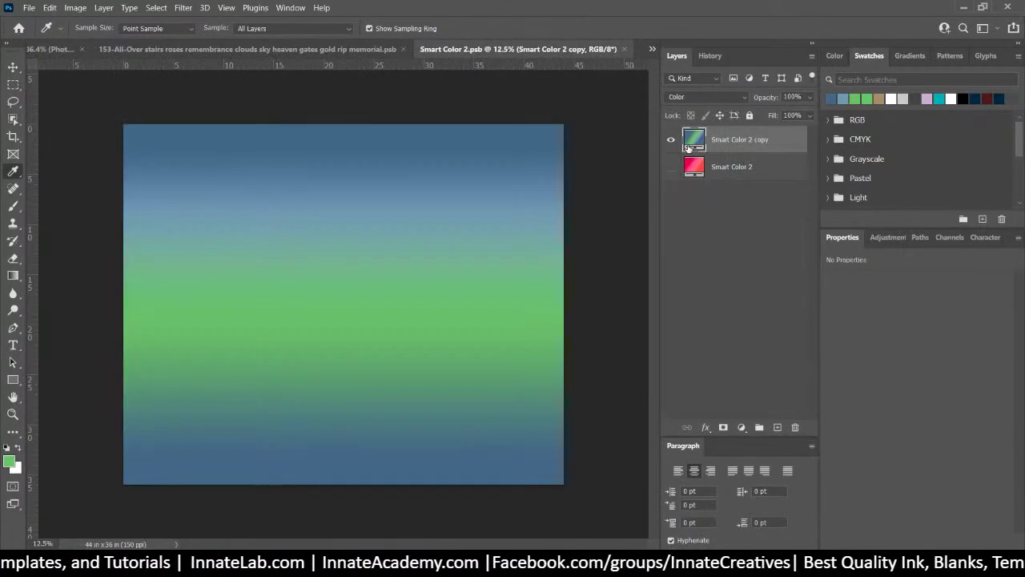
double_click(689, 141)
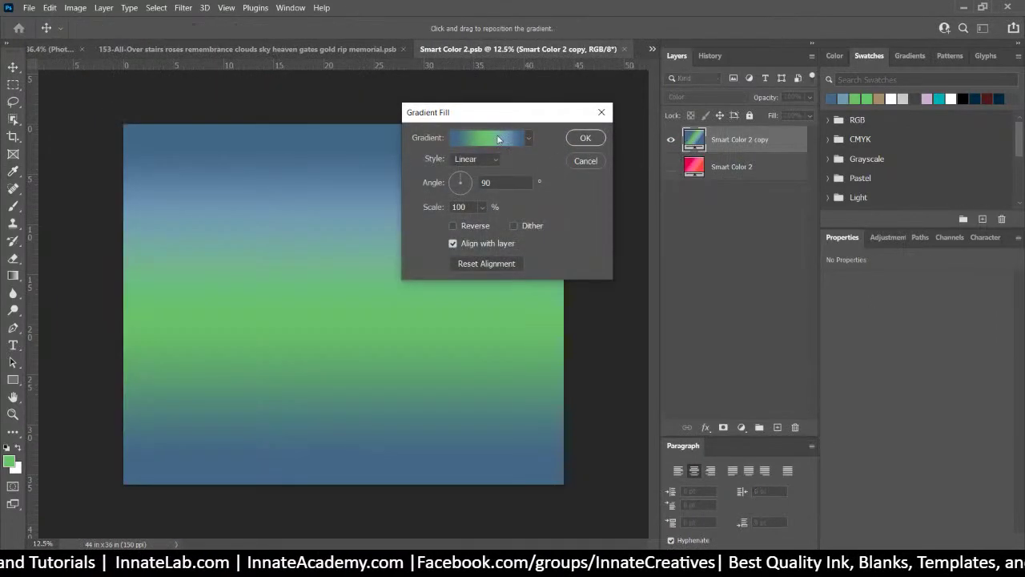
left_click(500, 138)
left_click(624, 301)
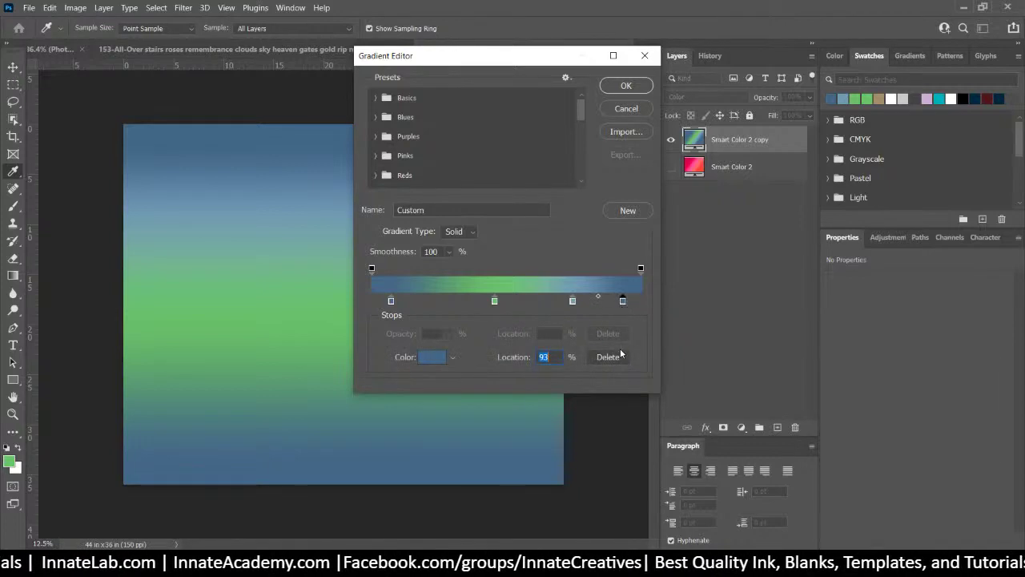
left_click(613, 357)
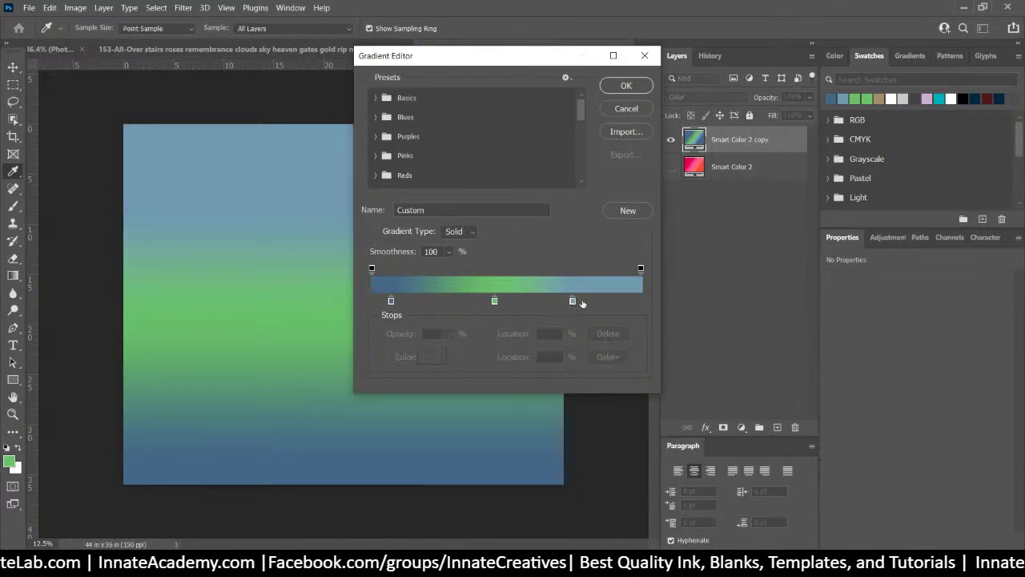
mouse_move(572, 301)
left_mouse_down()
mouse_move(442, 301)
mouse_move(567, 302)
left_mouse_up()
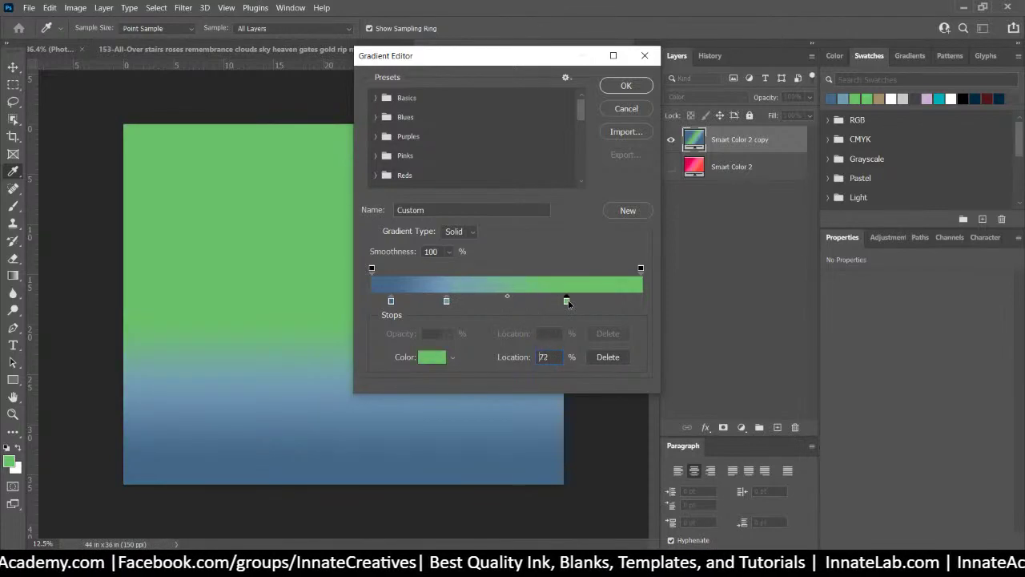
left_click_drag(447, 301, 494, 302)
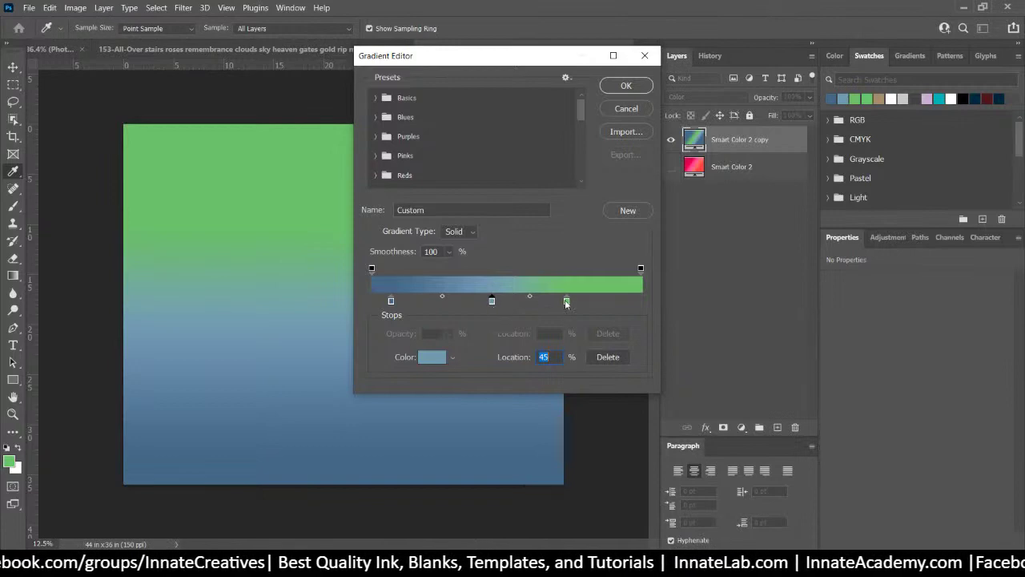
Apply the updated gradient, then close Smart Color 2.psb and save it
left_click(625, 86)
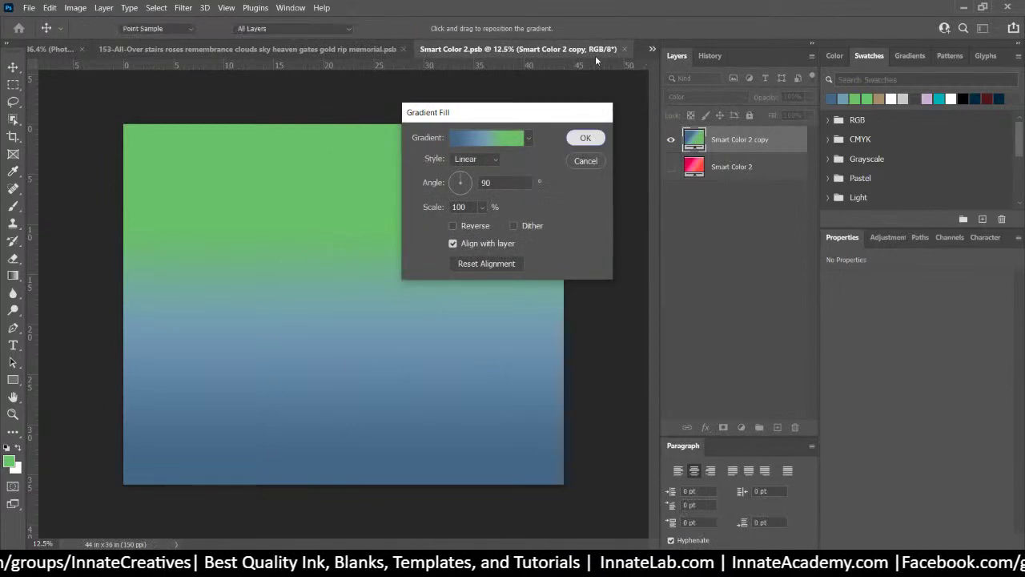
left_click(595, 138)
left_click(624, 49)
left_click(493, 218)
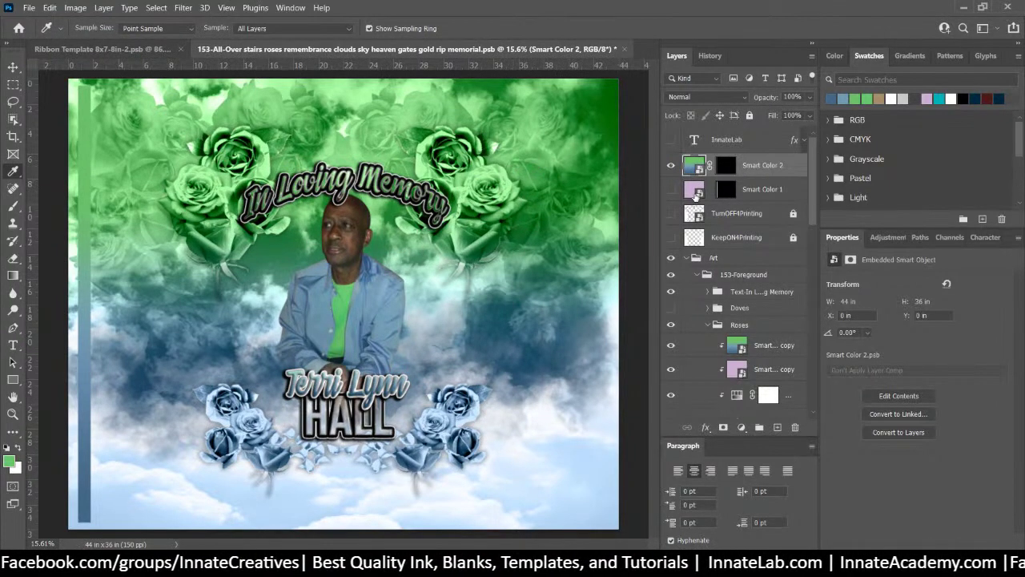
Set Smart Color 1's Light Color fill to in-gamut green adcc62 and save the smart object
left_click(694, 190)
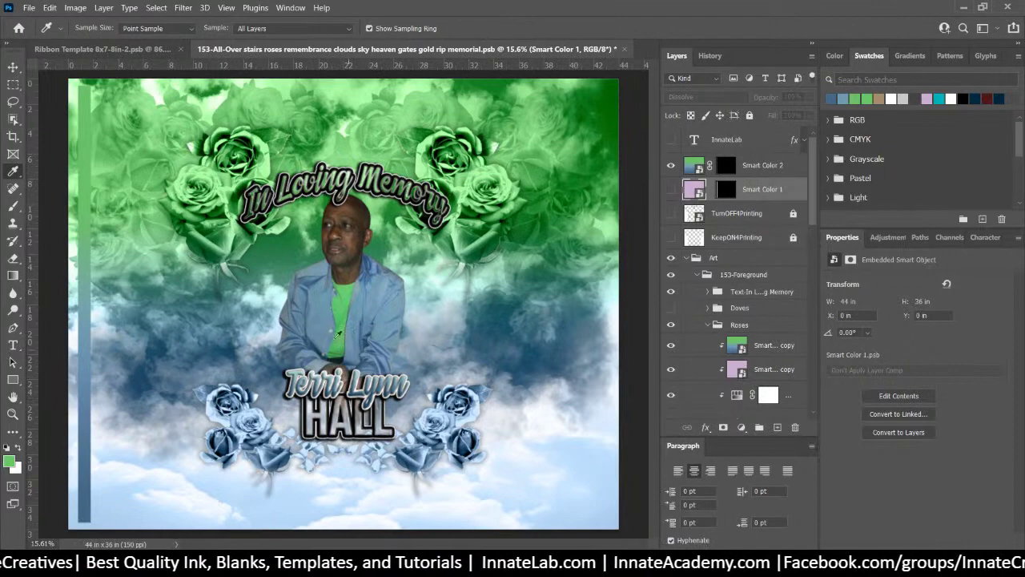
double_click(690, 193)
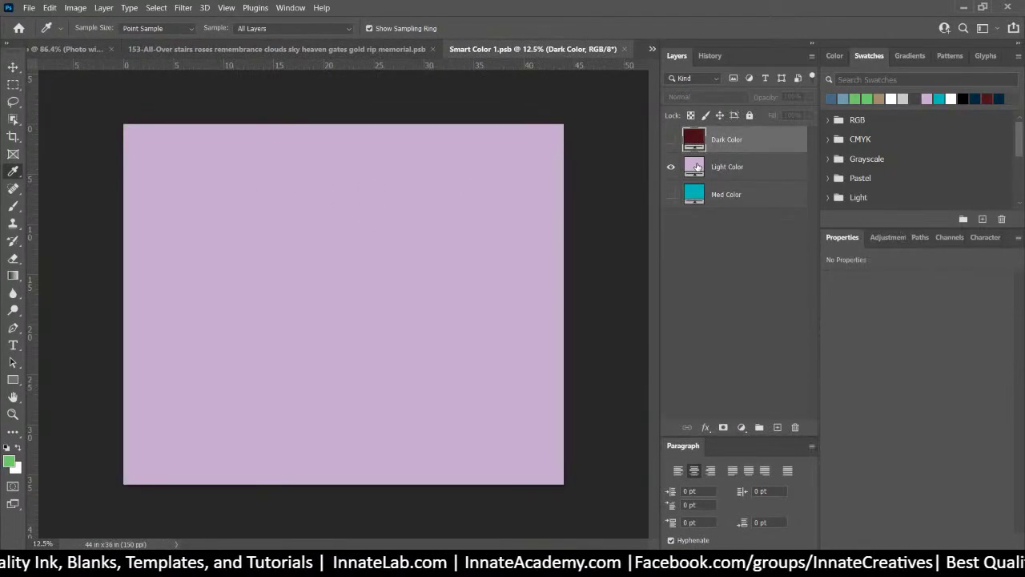
double_click(693, 167)
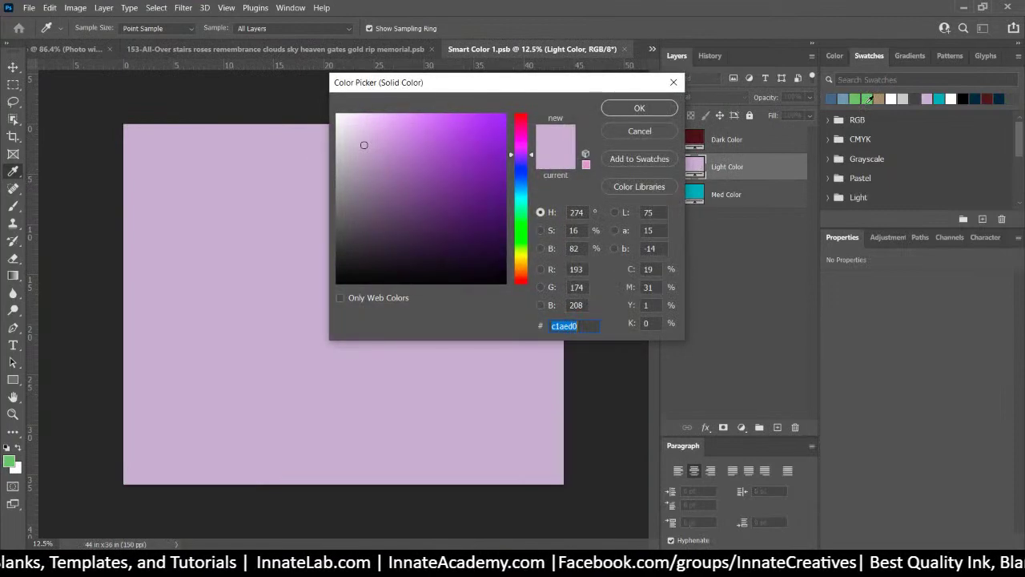
left_click(867, 98)
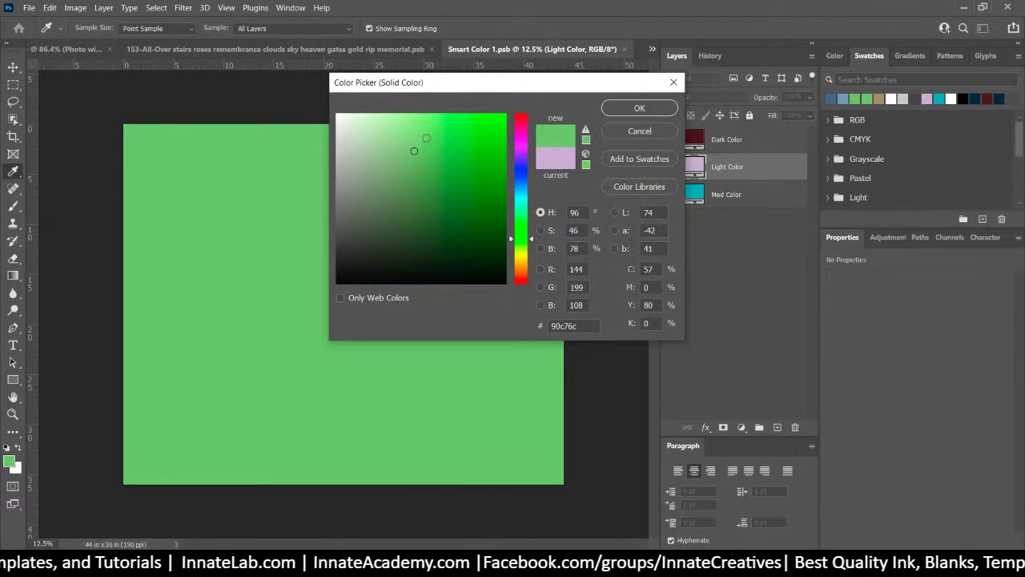
mouse_move(424, 144)
left_mouse_down()
mouse_move(446, 115)
mouse_move(419, 132)
mouse_move(431, 131)
left_mouse_up()
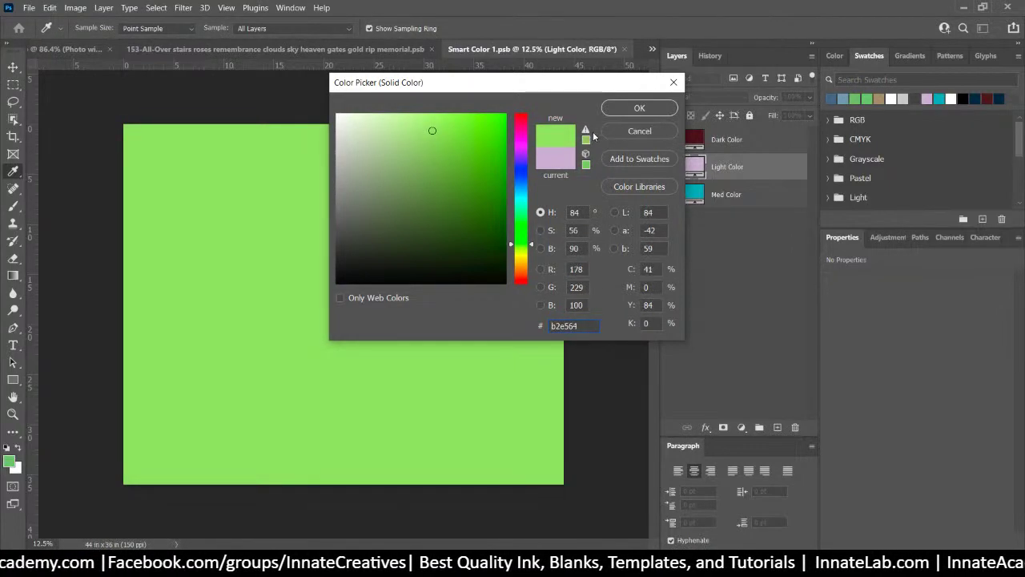
left_click(587, 131)
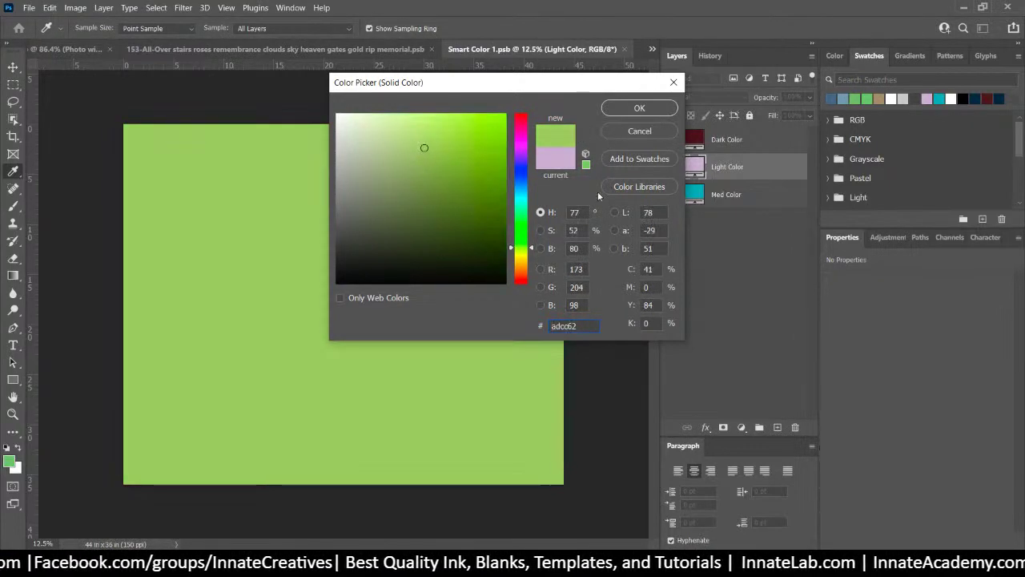
left_click(617, 111)
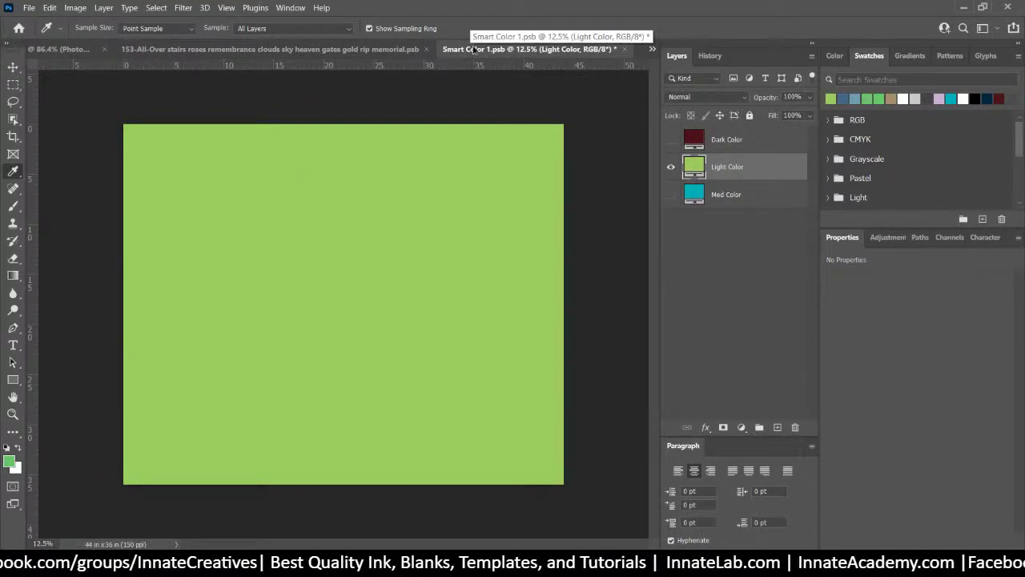
left_click(625, 49)
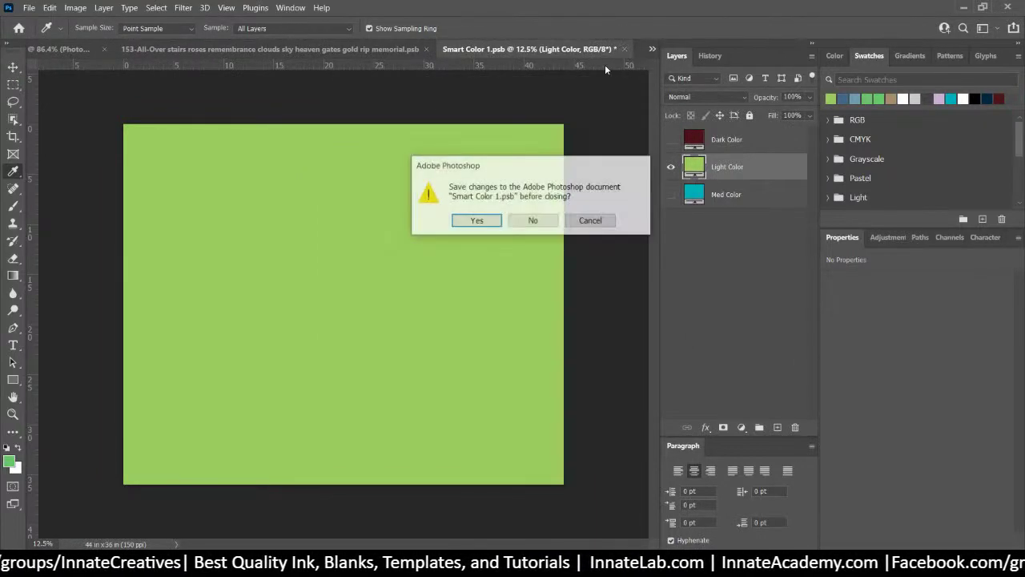
left_click(479, 221)
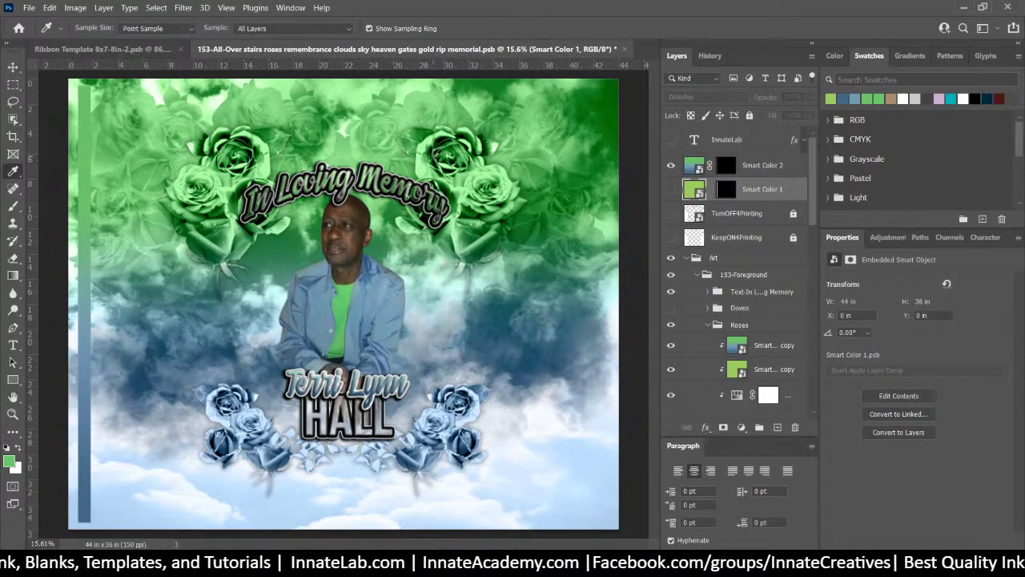
Select the Smart Color 2 layer from the canvas layer list and hide it
left_click(12, 67)
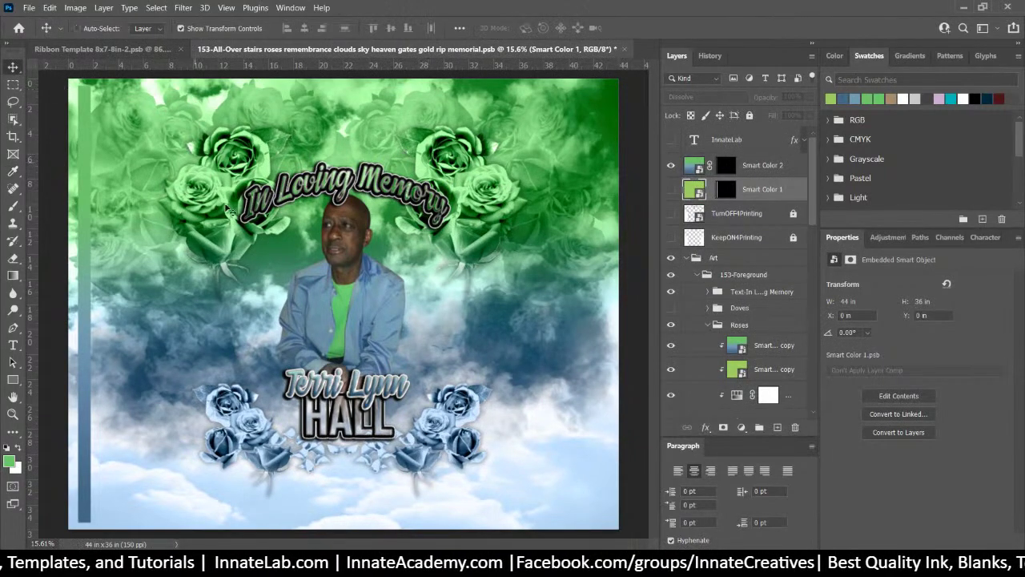
right_click(496, 192)
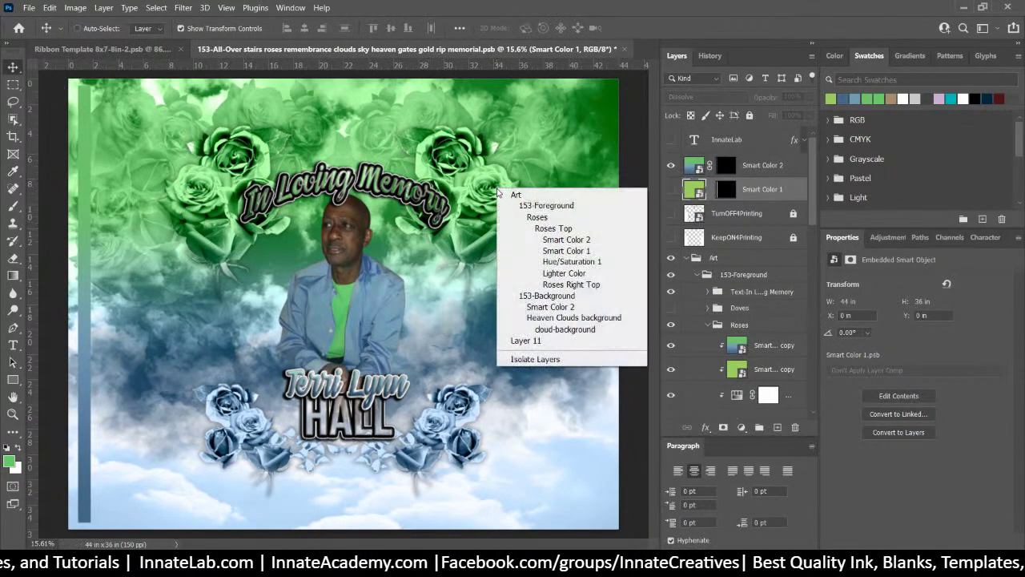
left_click(541, 242)
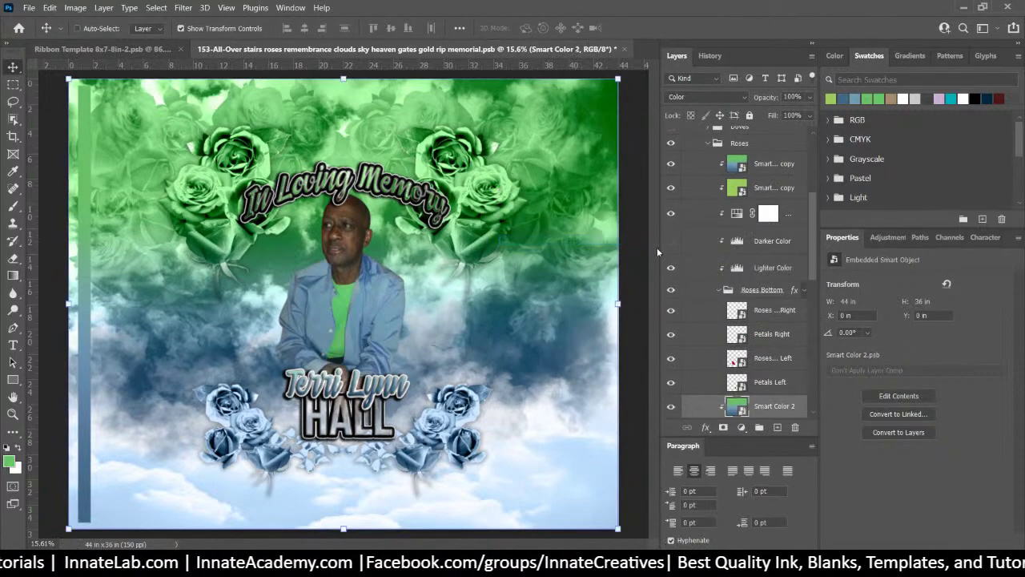
scroll(680, 310, "down", 3)
left_click(671, 297)
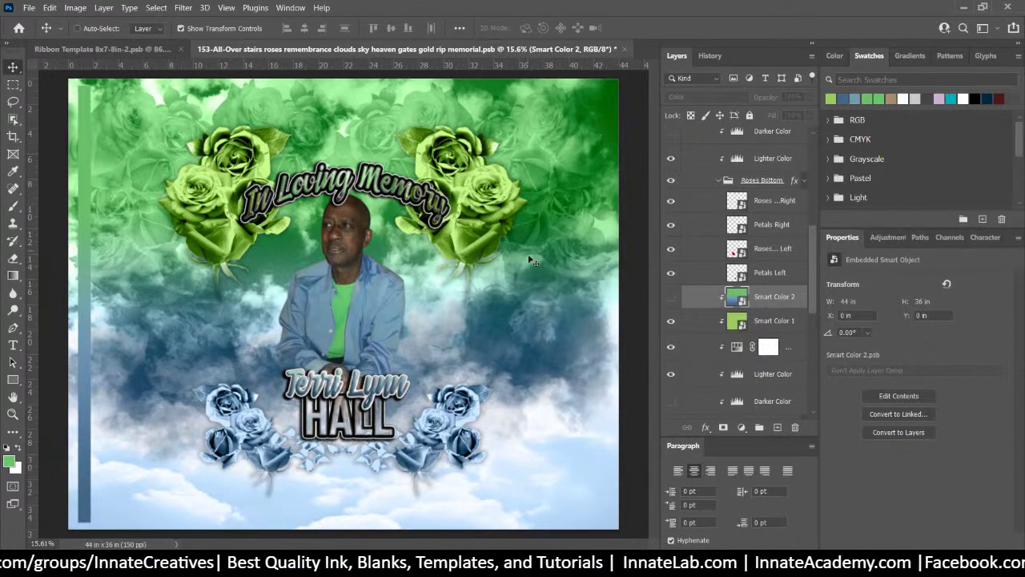
Paste a steel blue into Smart Color 1's Light Color fill and save the smart object
double_click(735, 324)
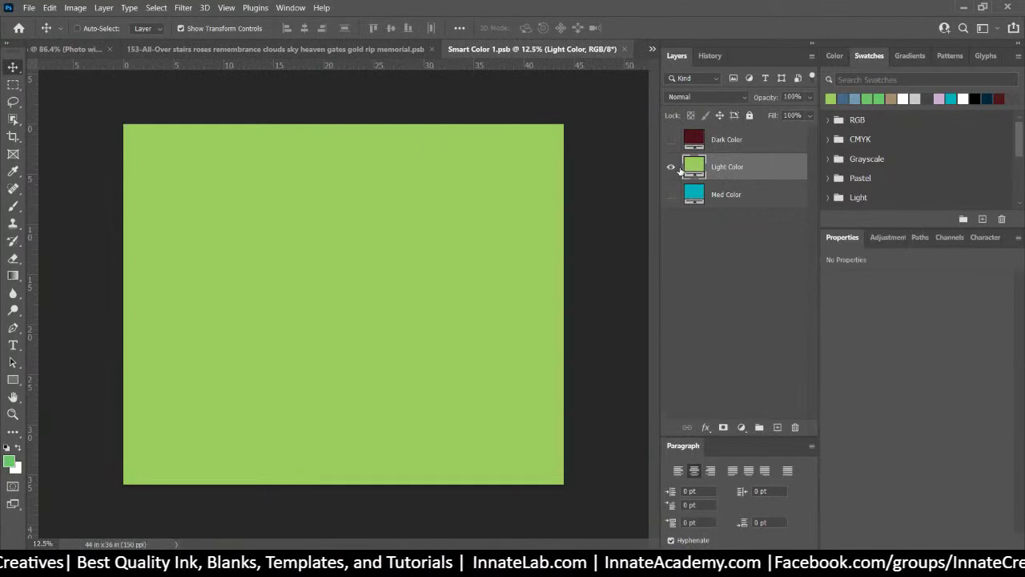
double_click(694, 166)
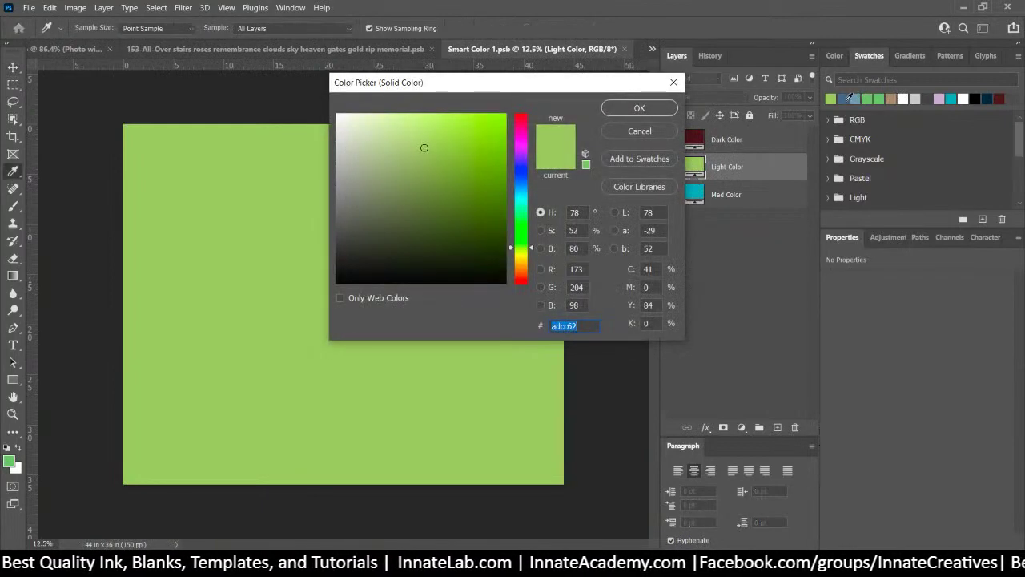
key("ctrl+v")
left_click(638, 107)
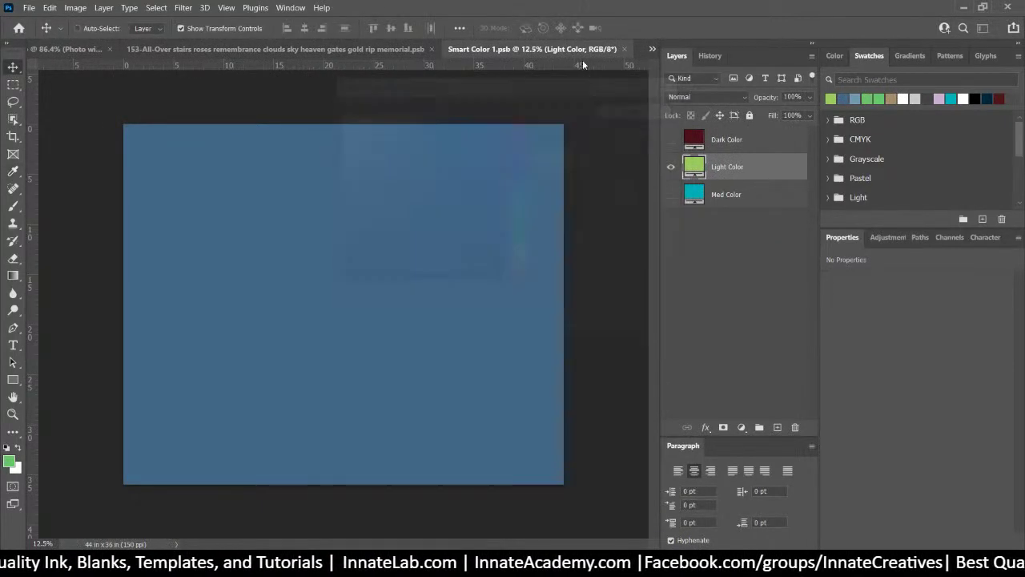
left_click(624, 49)
left_click(483, 221)
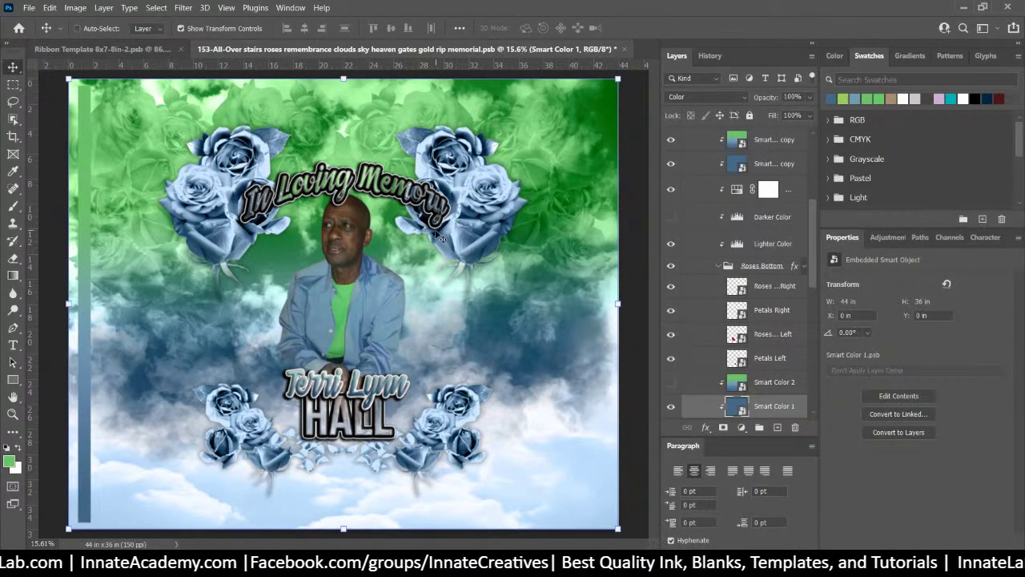
left_click(672, 385)
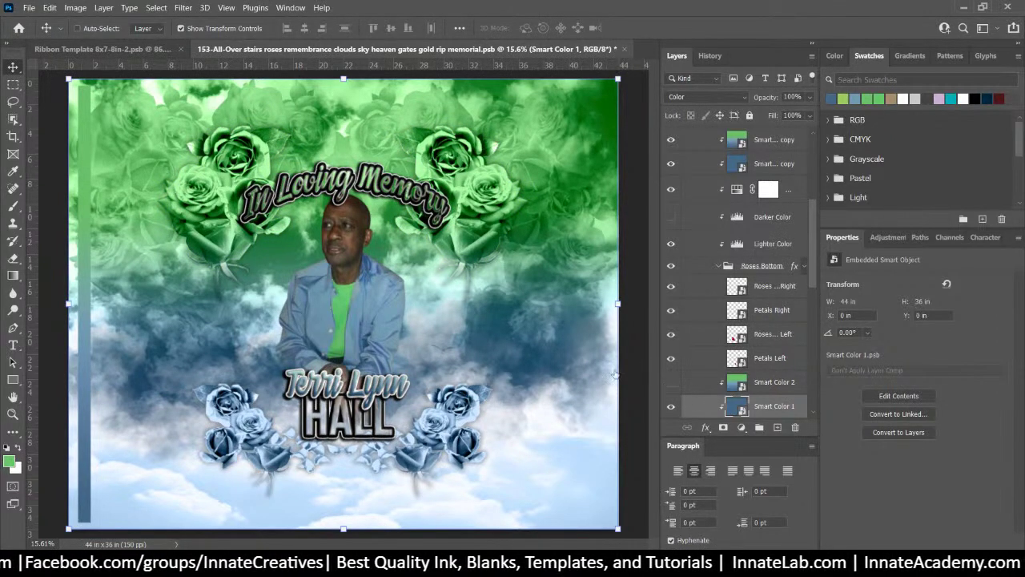
left_click(672, 383)
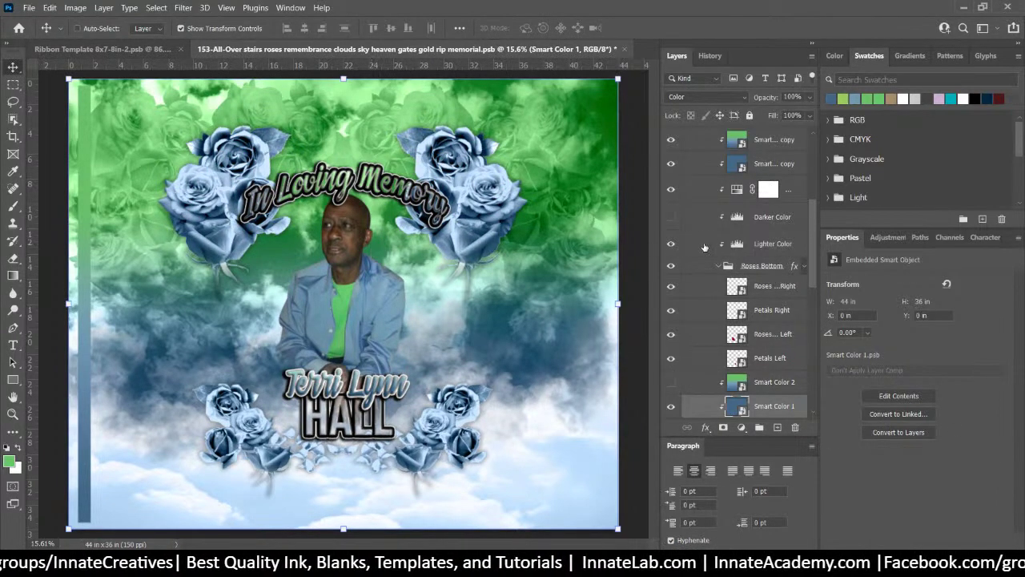
scroll(704, 246, "up", 3)
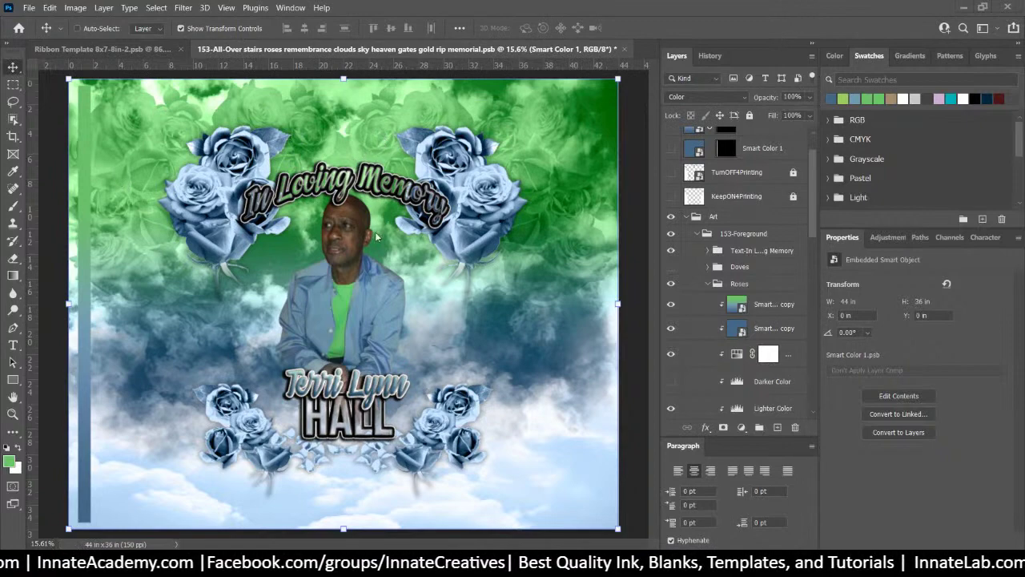
Select the first-name text layer under the portrait via the canvas layer list
right_click(359, 386)
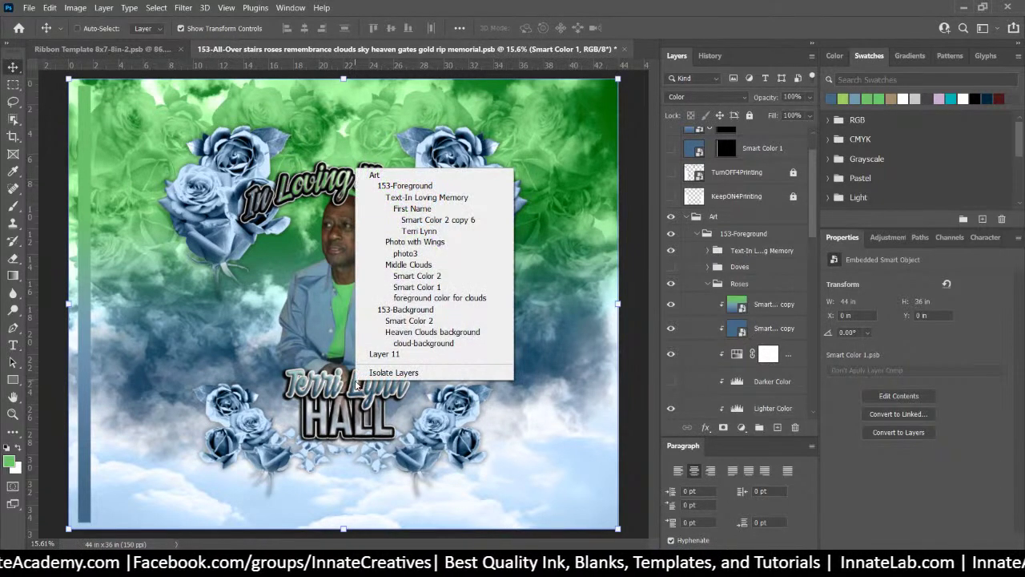
left_click(420, 231)
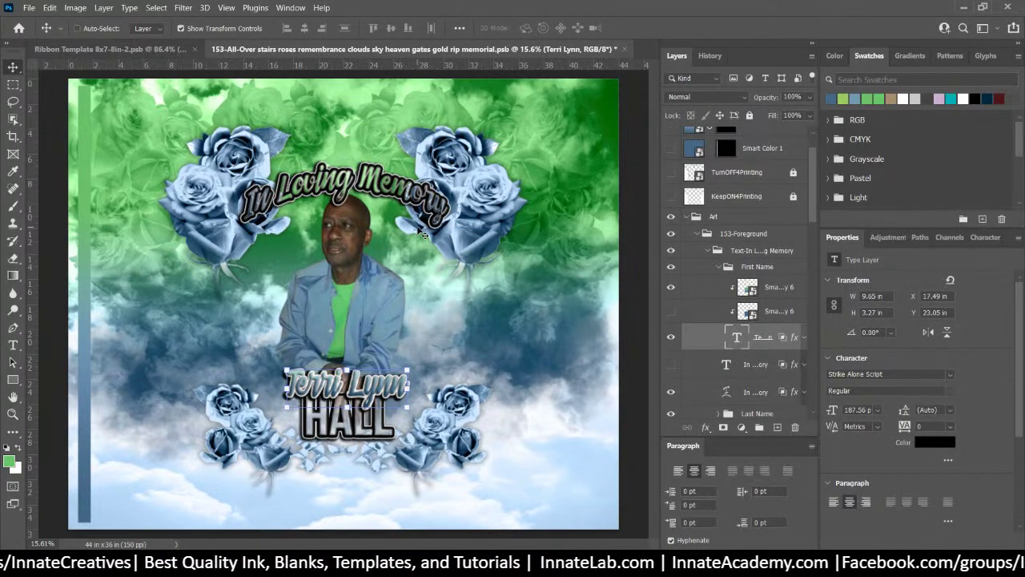
left_click(785, 253)
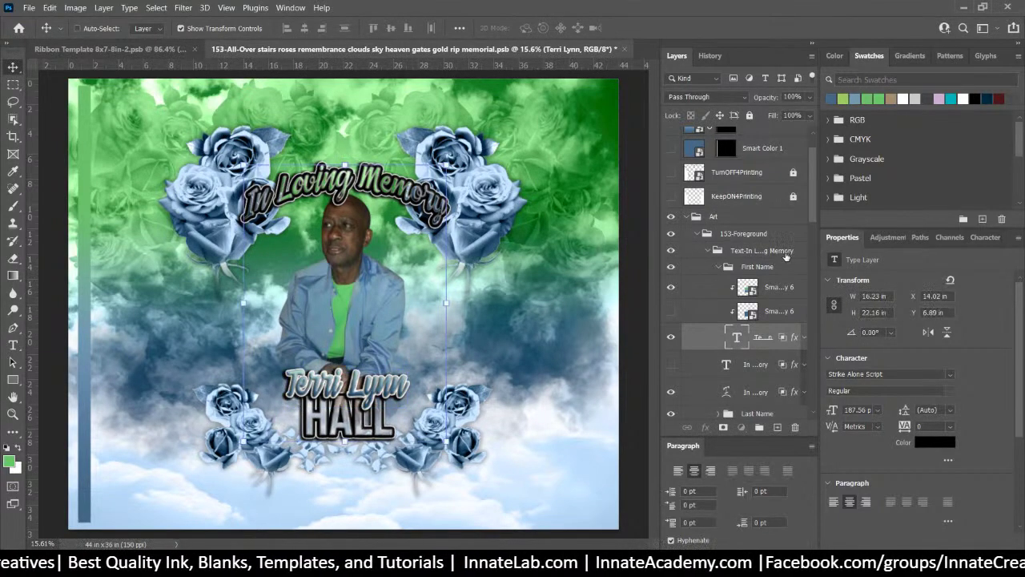
right_click(387, 386)
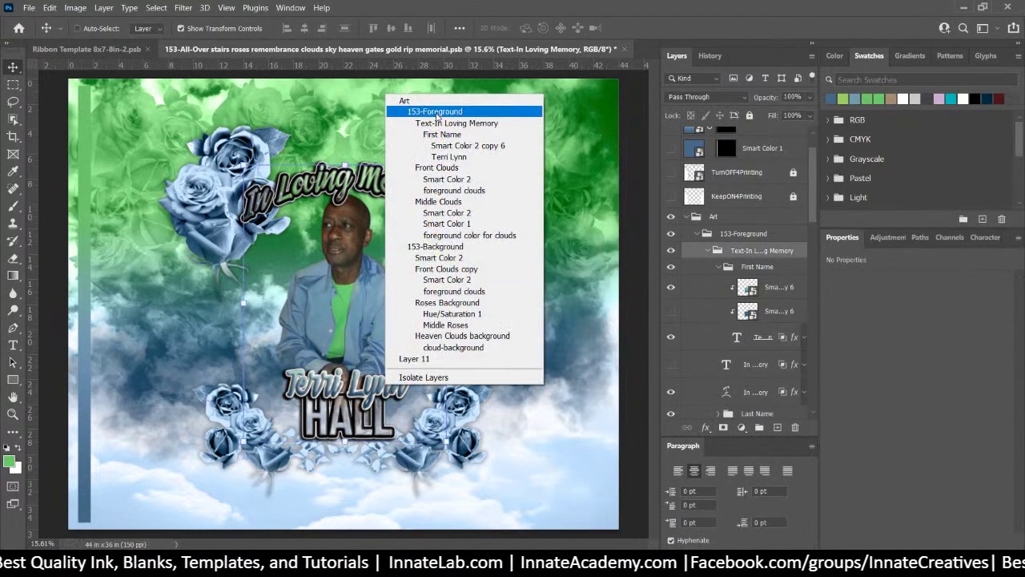
left_click(448, 156)
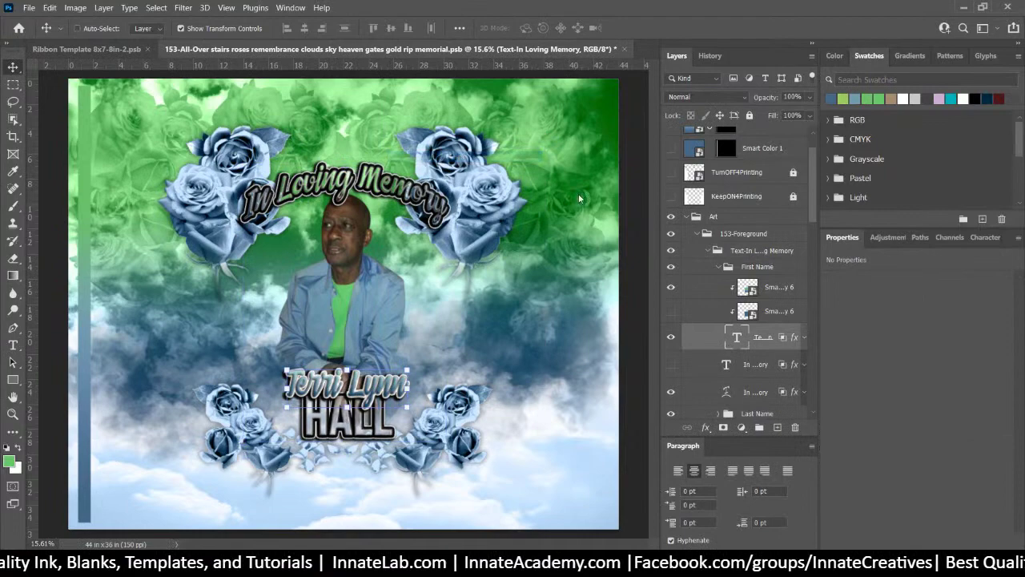
Change the first name text to 'FirstName' and commit the edit
double_click(737, 338)
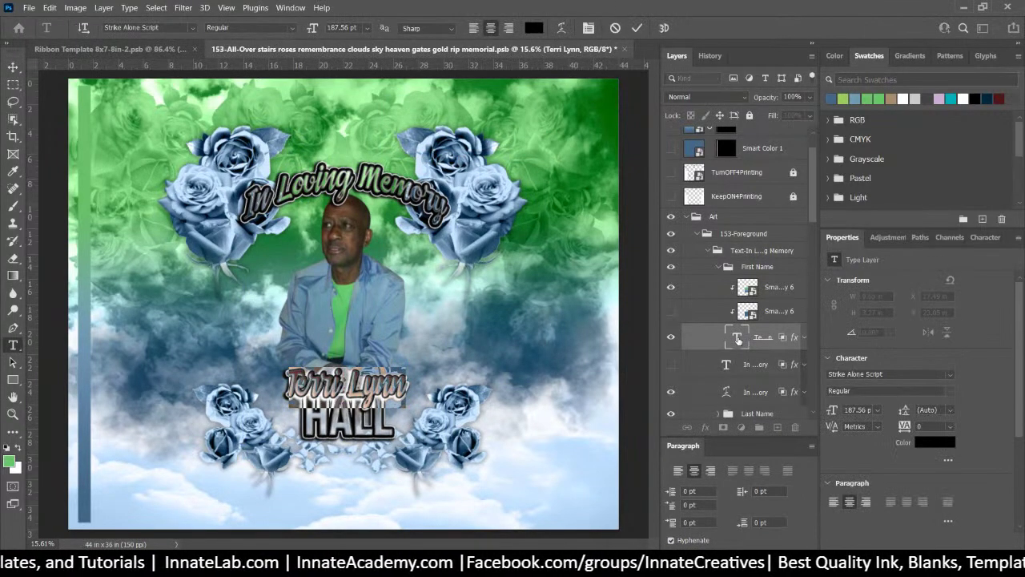
type("FirstName")
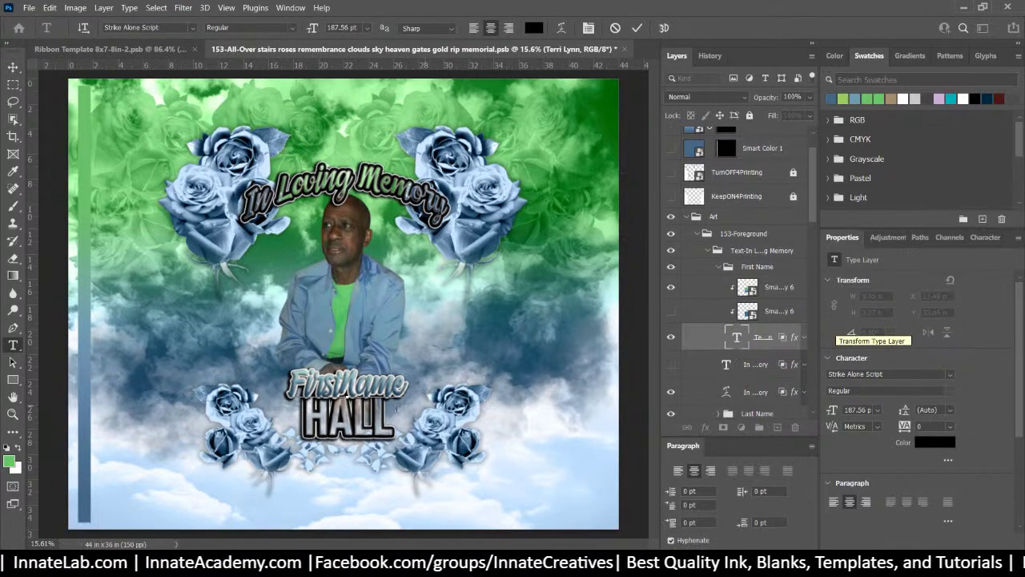
right_click(343, 424)
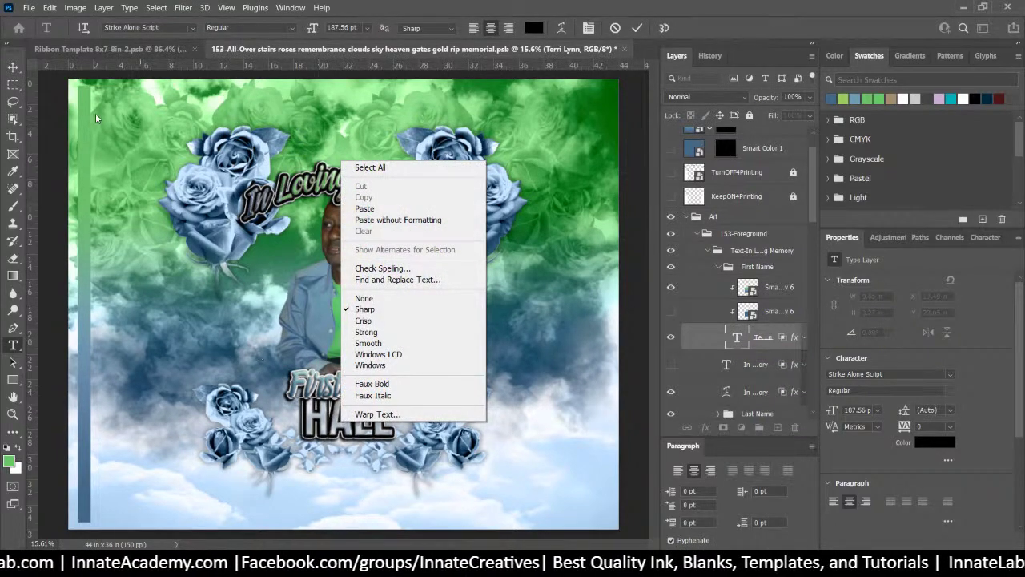
key("Escape")
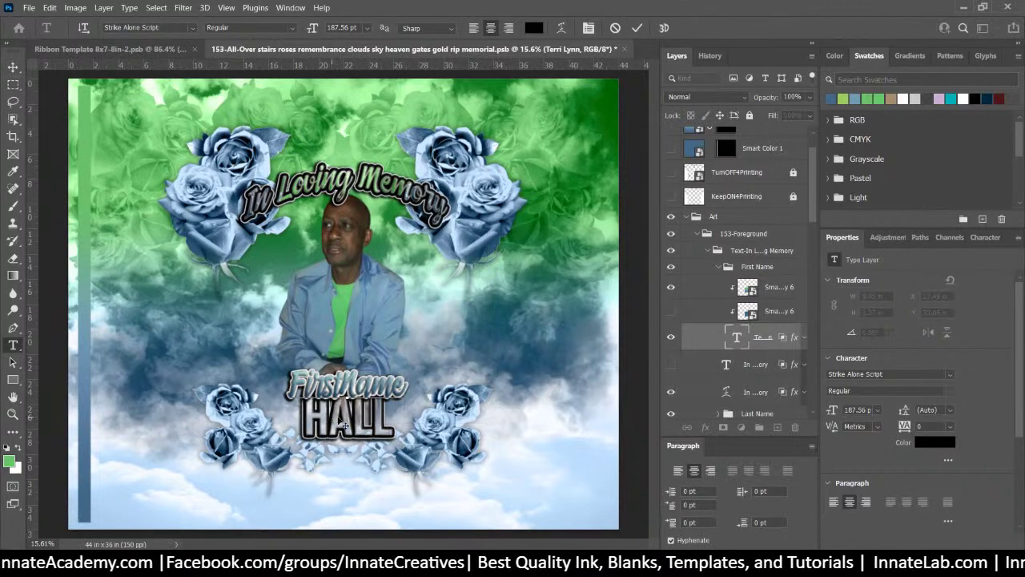
right_click(343, 422)
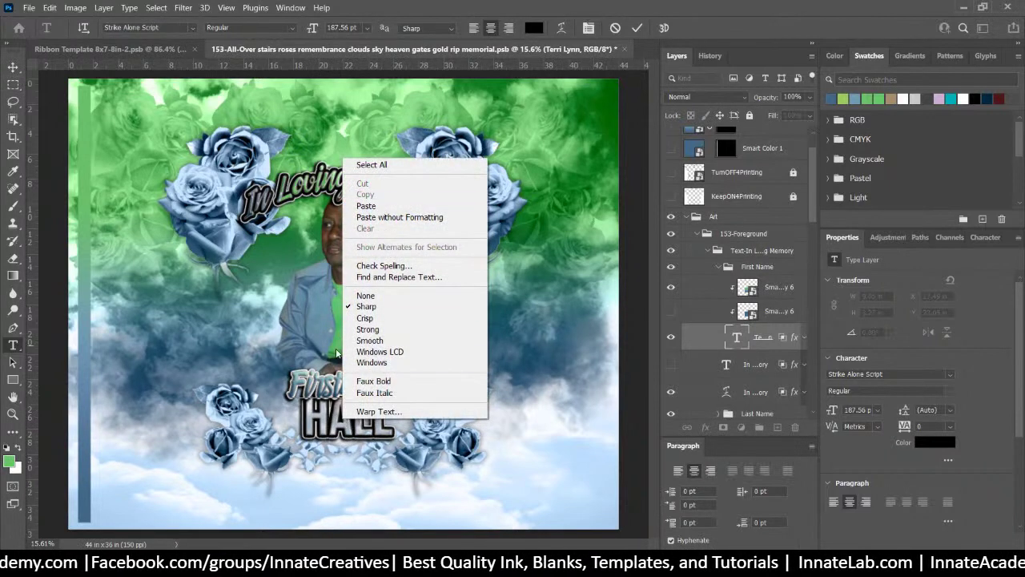
key("Escape")
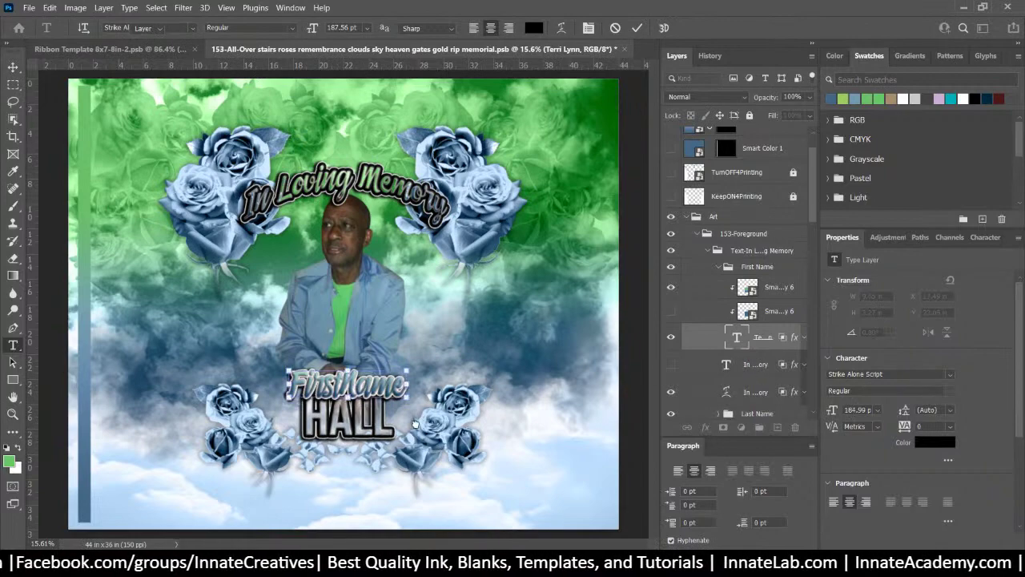
key("Escape")
key("v")
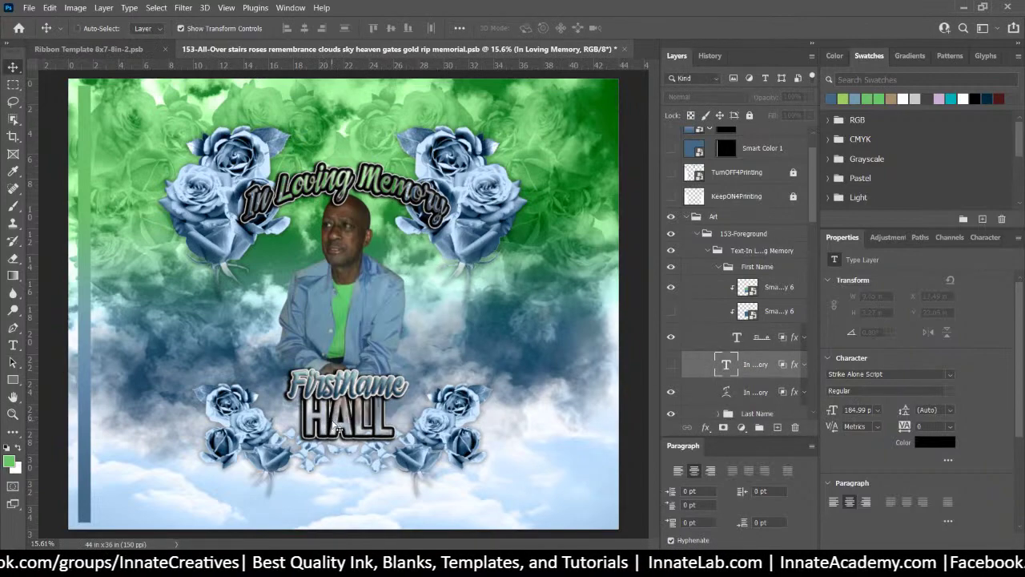
right_click(333, 430)
Change the surname text to 'LASTNAME' and commit the edit
left_click(398, 217)
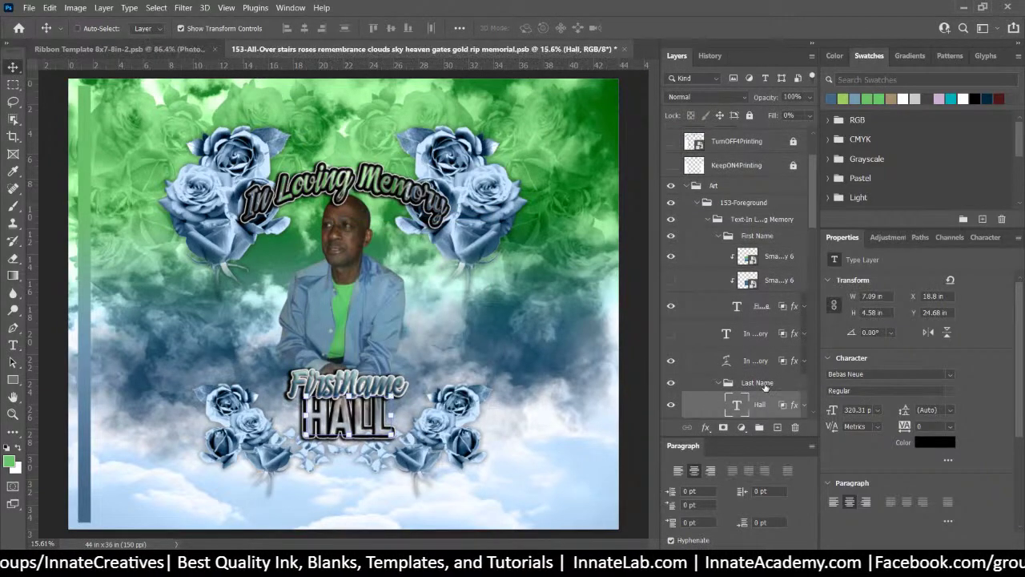
double_click(736, 405)
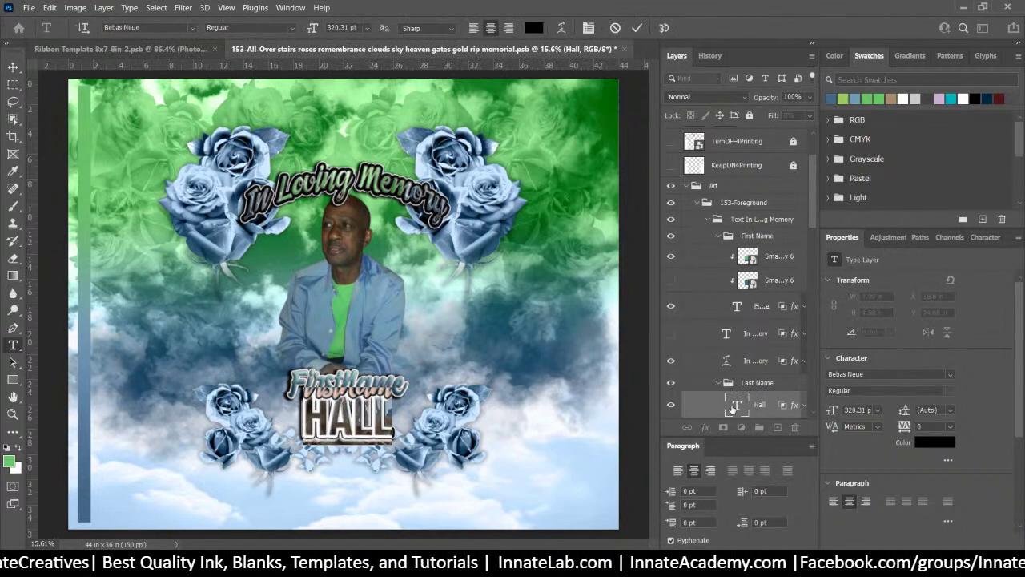
type("LAST N")
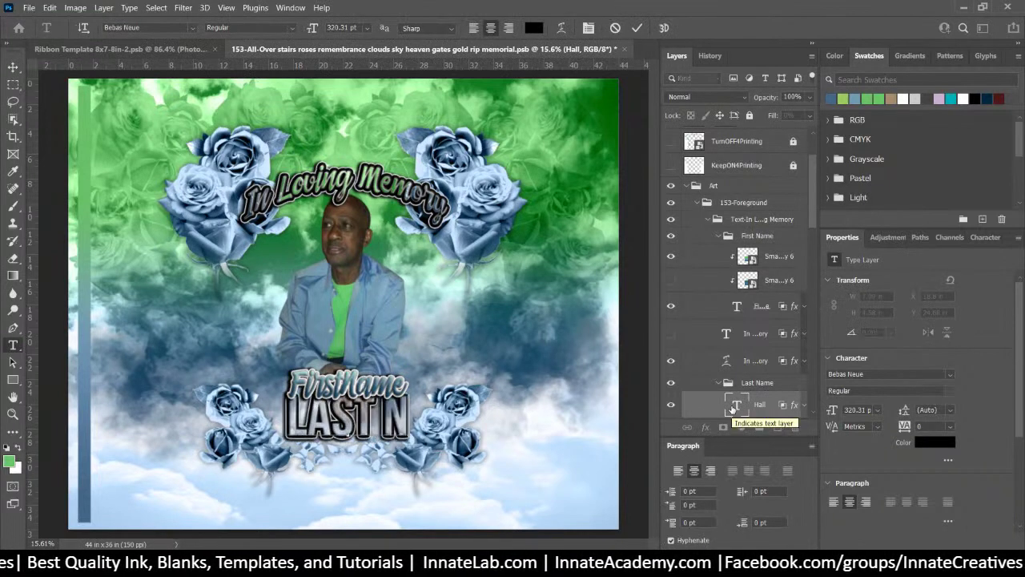
type("A")
key("BackSpace")
key("BackSpace")
key("BackSpace")
type("NA")
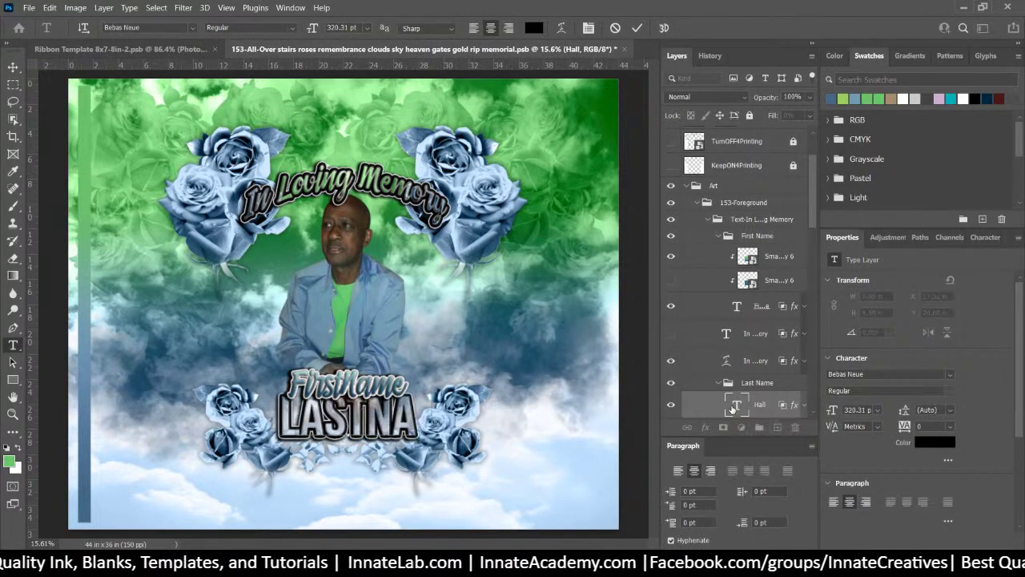
type("ME")
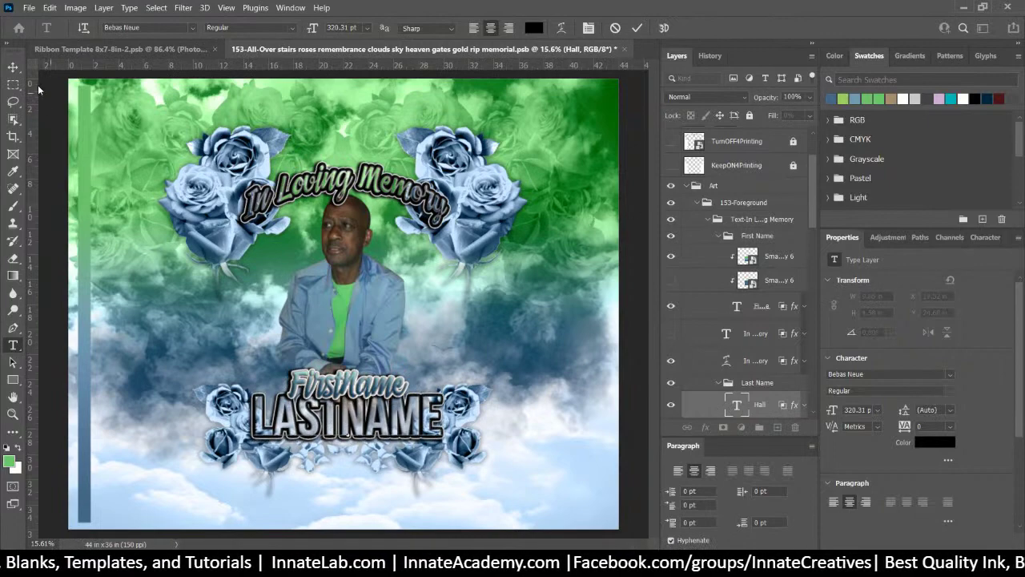
key("ctrl")
key("ctrl+Return")
key("v")
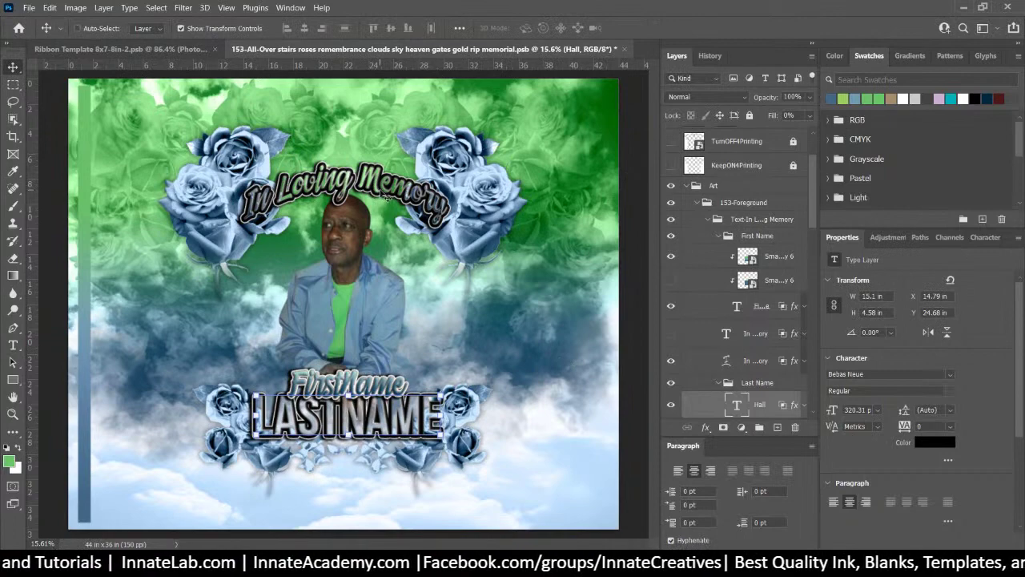
right_click(386, 197)
left_click(406, 228)
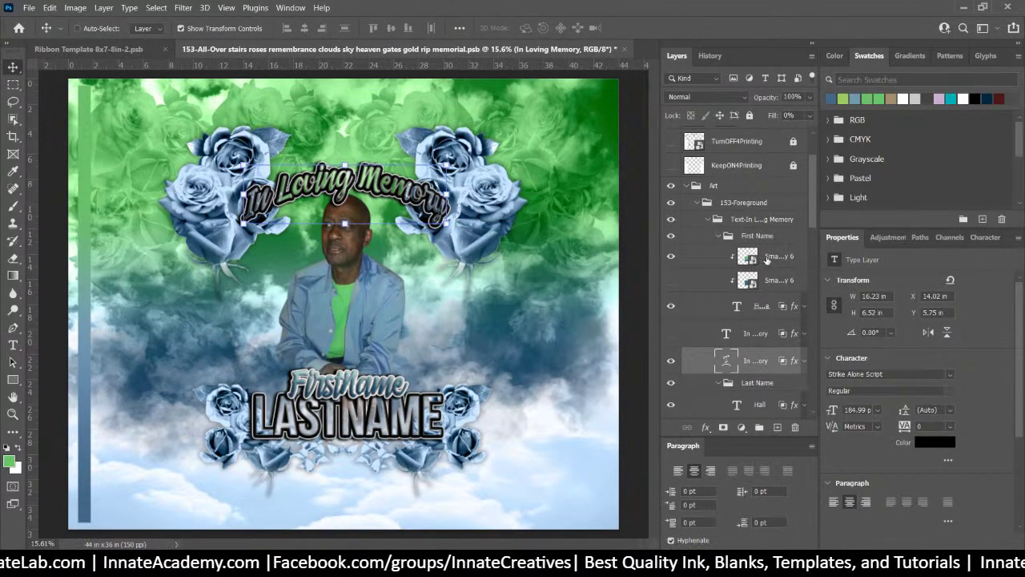
Group the name and heading layers into Group 1 and toggle its visibility to check it
left_click(768, 256)
left_click(753, 360, "shift")
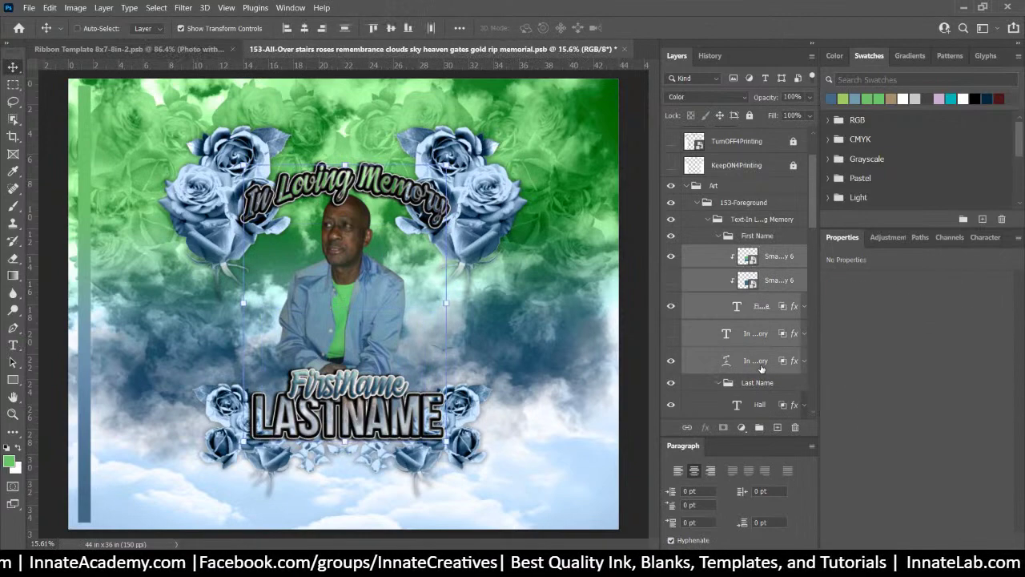
key("ctrl+g")
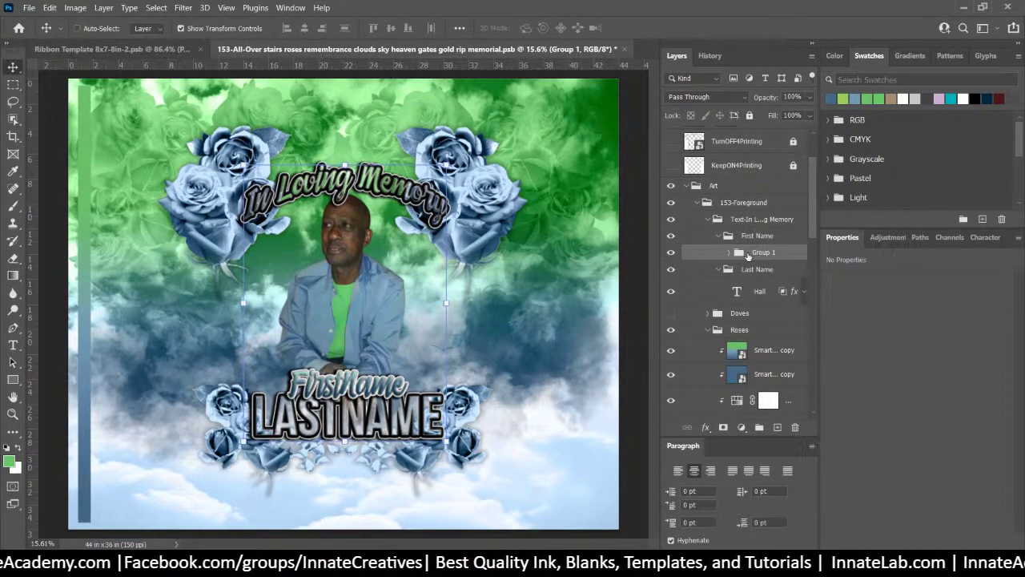
left_click(671, 252)
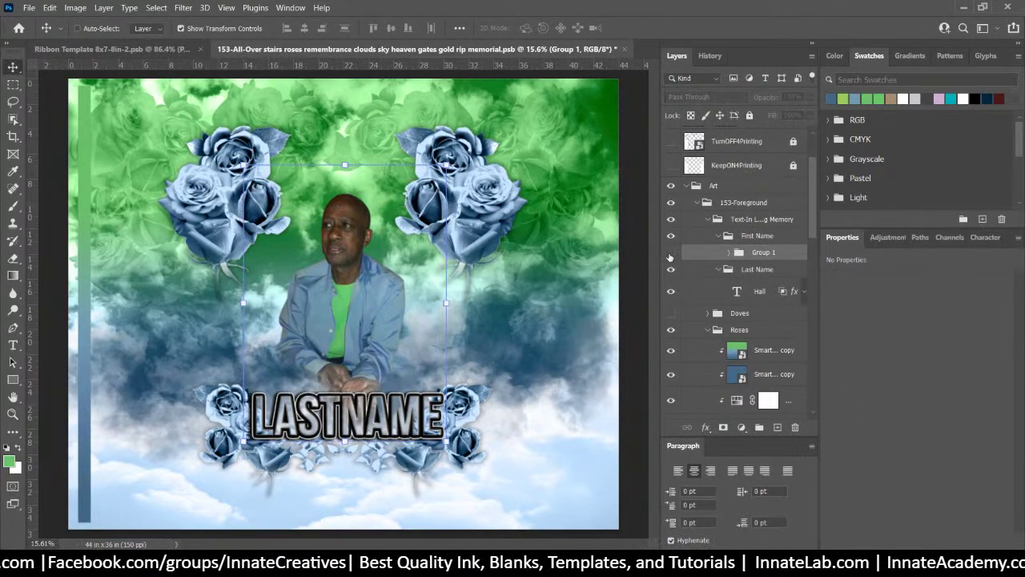
left_click(671, 252)
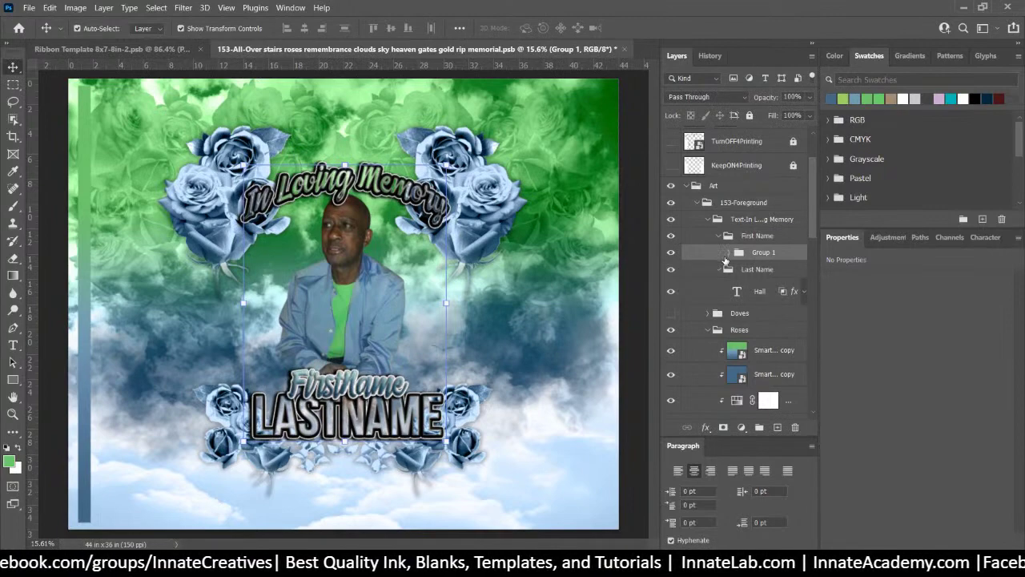
key("ctrl+comma")
key("ctrl+comma")
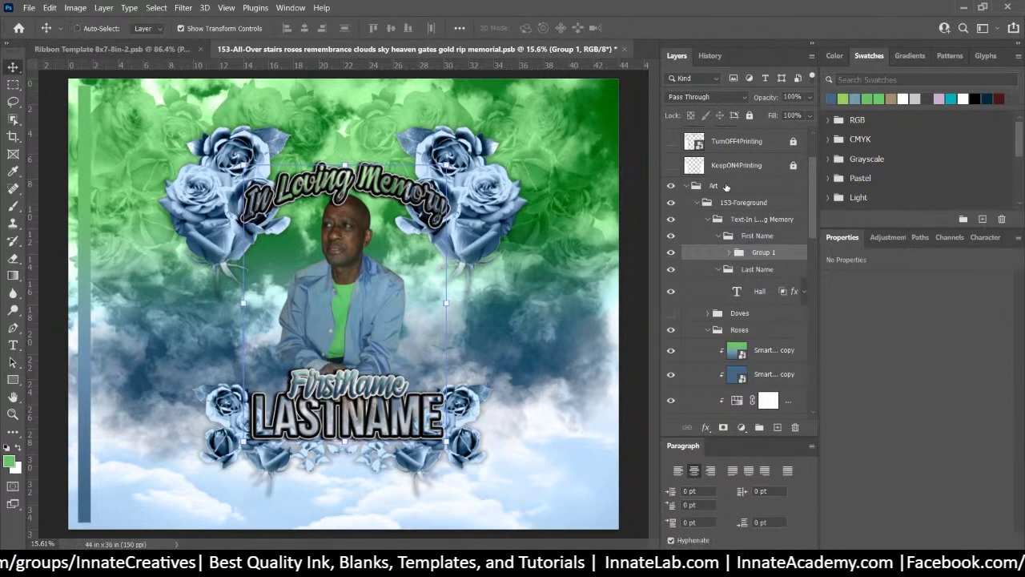
Undo the grouping by returning to the Edit Type Layer state in History
left_click(709, 55)
scroll(742, 371, "down", 1)
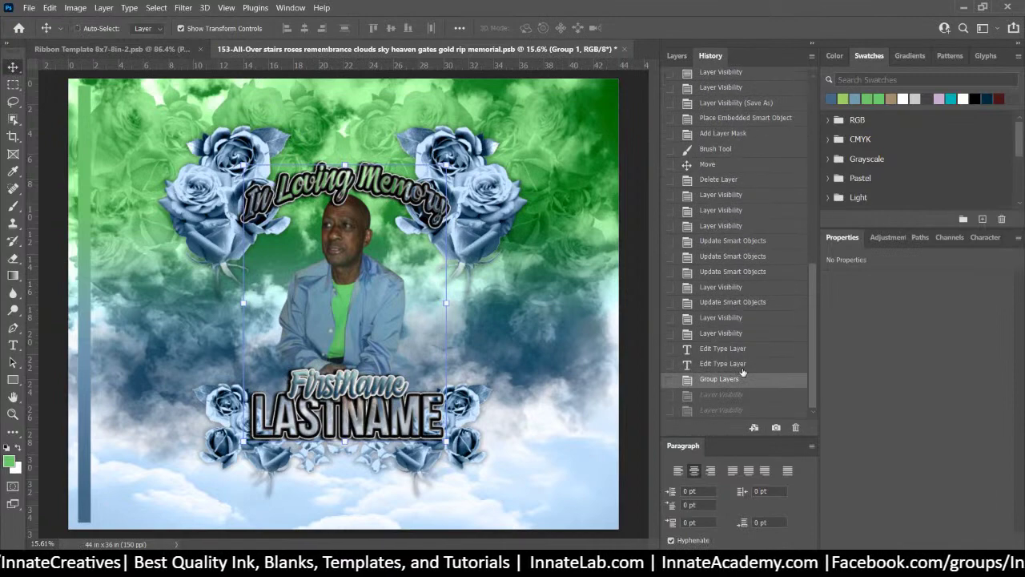
left_click(729, 365)
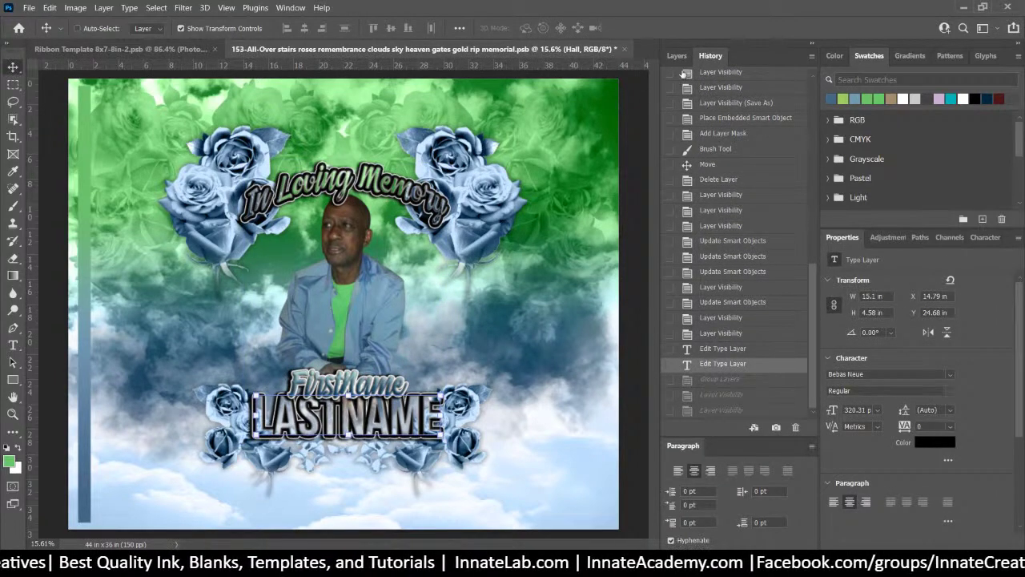
left_click(677, 55)
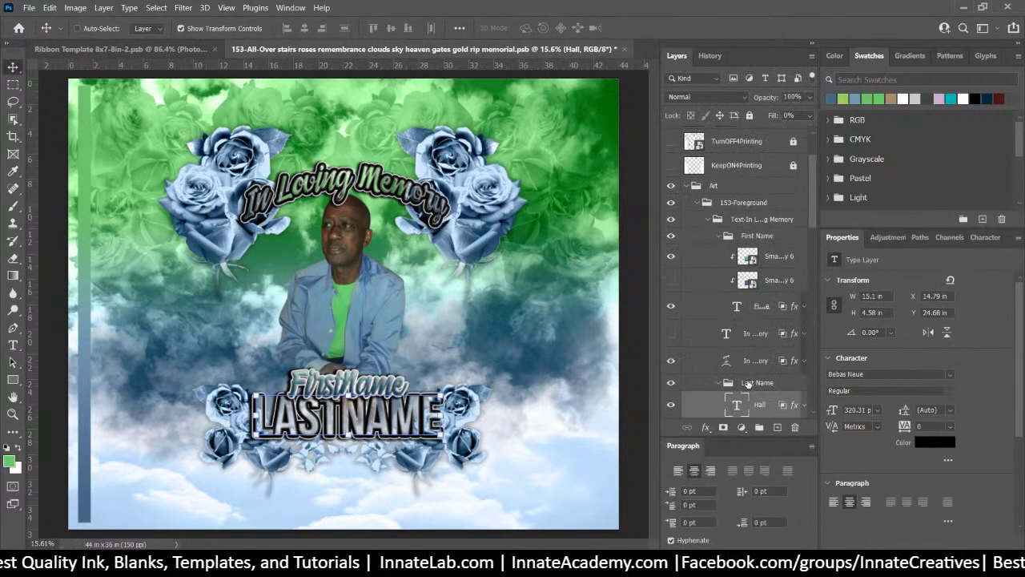
Select only the In Loving Memory warped text layer and collapse the Last Name group
left_click(748, 383)
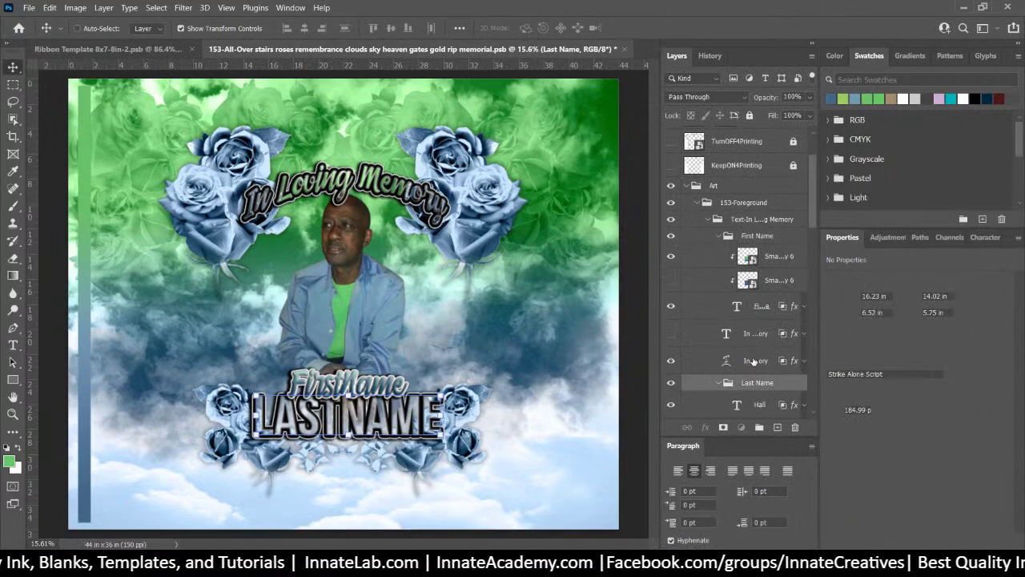
left_click(752, 361)
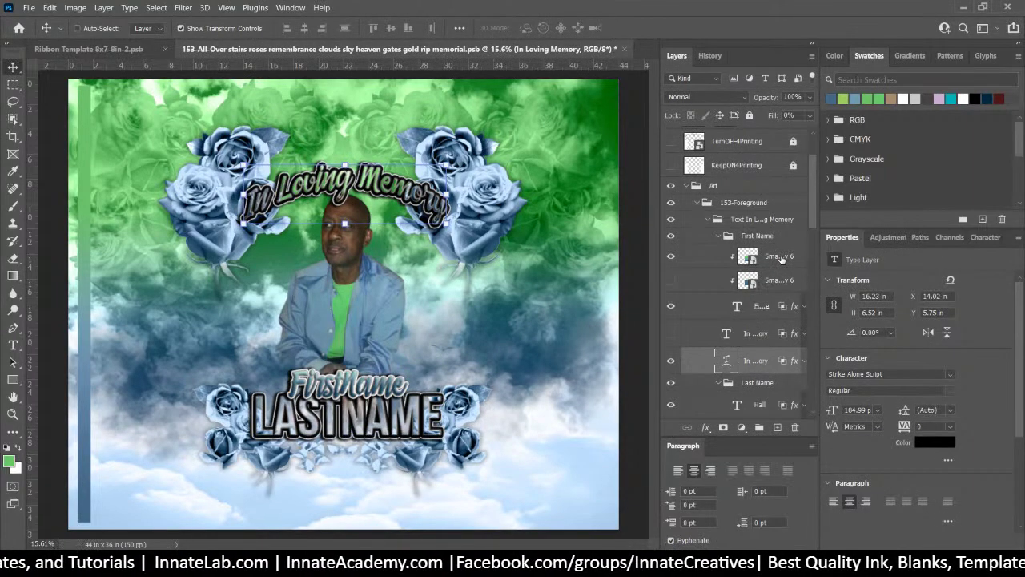
left_click(782, 258, "shift")
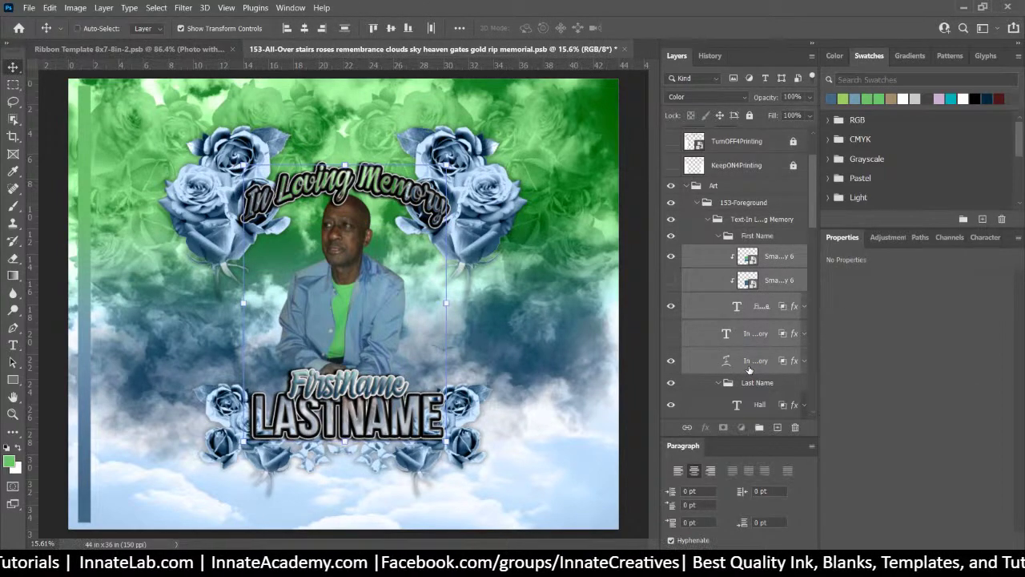
left_click(720, 368)
left_click(718, 383)
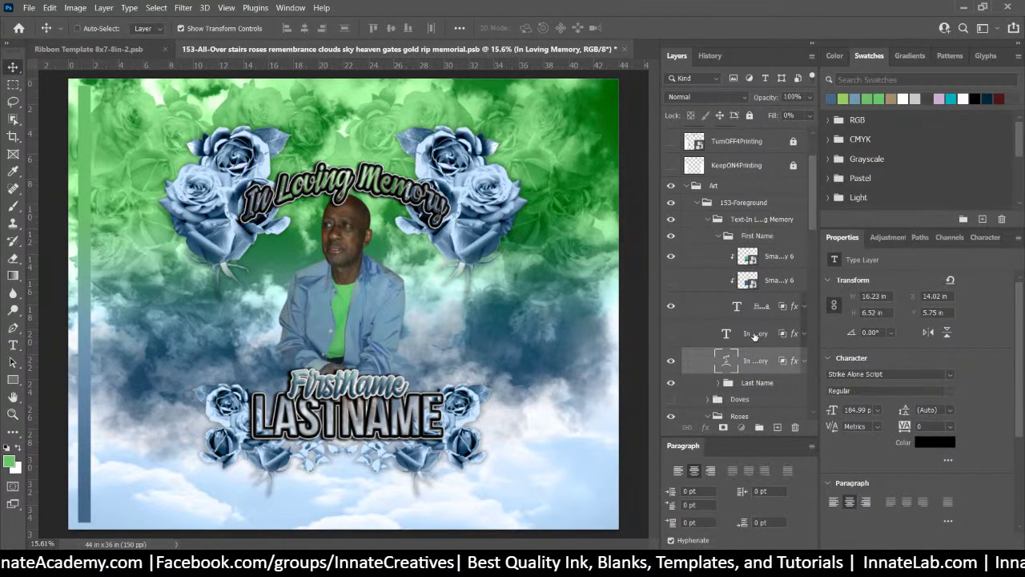
Group both In Loving Memory text layers and name the group 'Top Message'
left_click(754, 335)
left_click(765, 311)
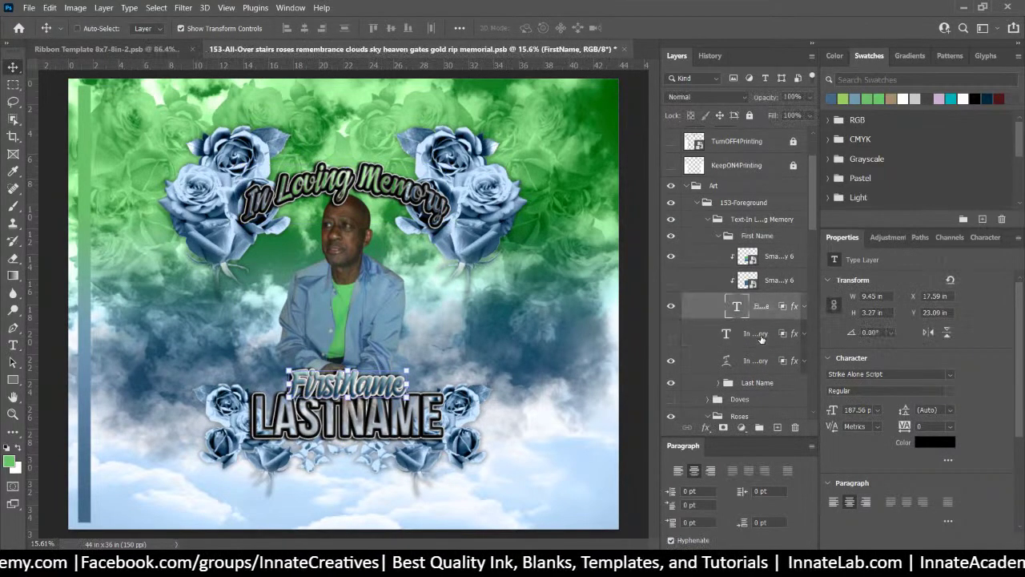
left_click(760, 337)
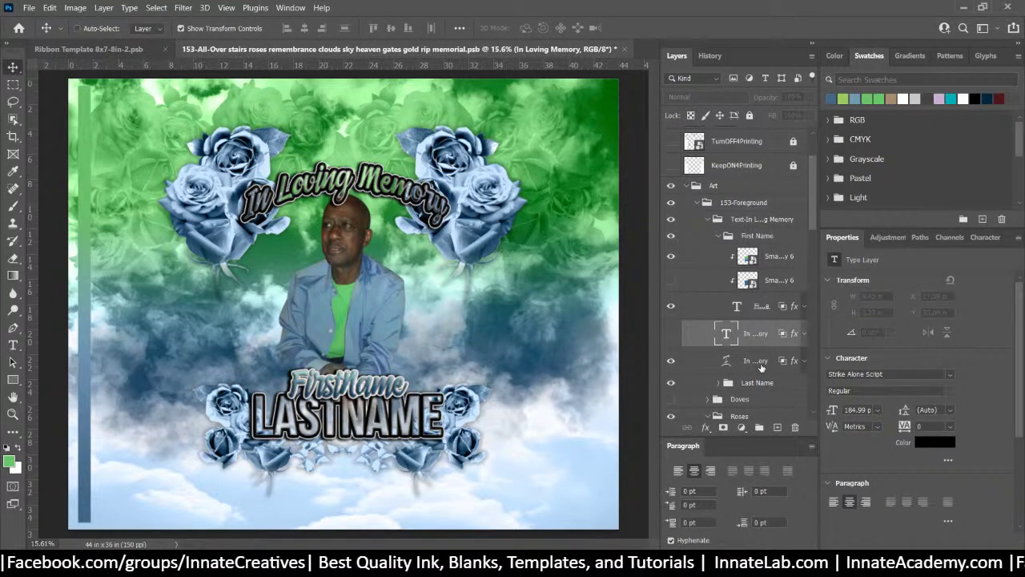
left_click(759, 362, "shift")
key("ctrl+g")
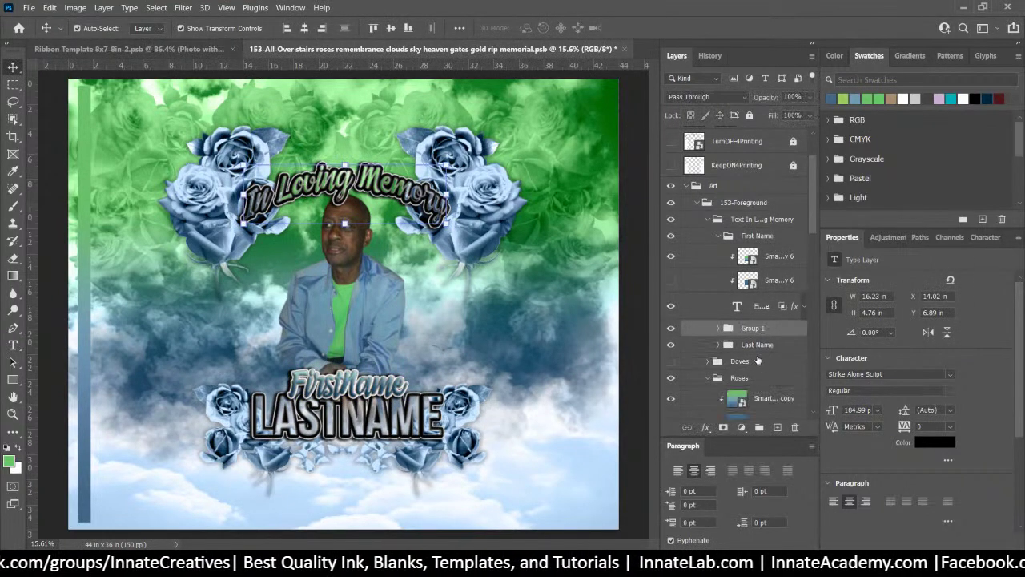
double_click(752, 327)
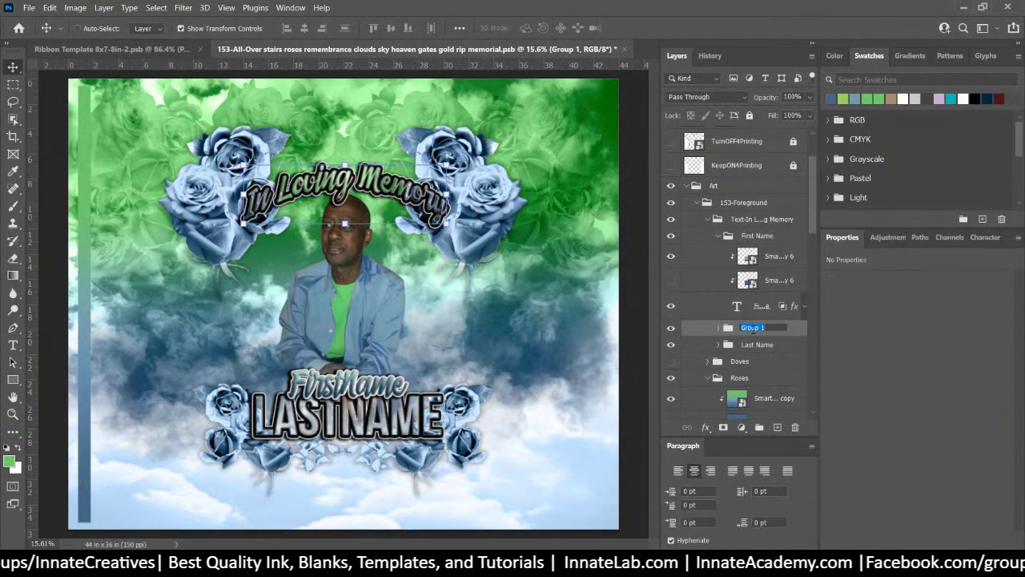
type("Top Mess")
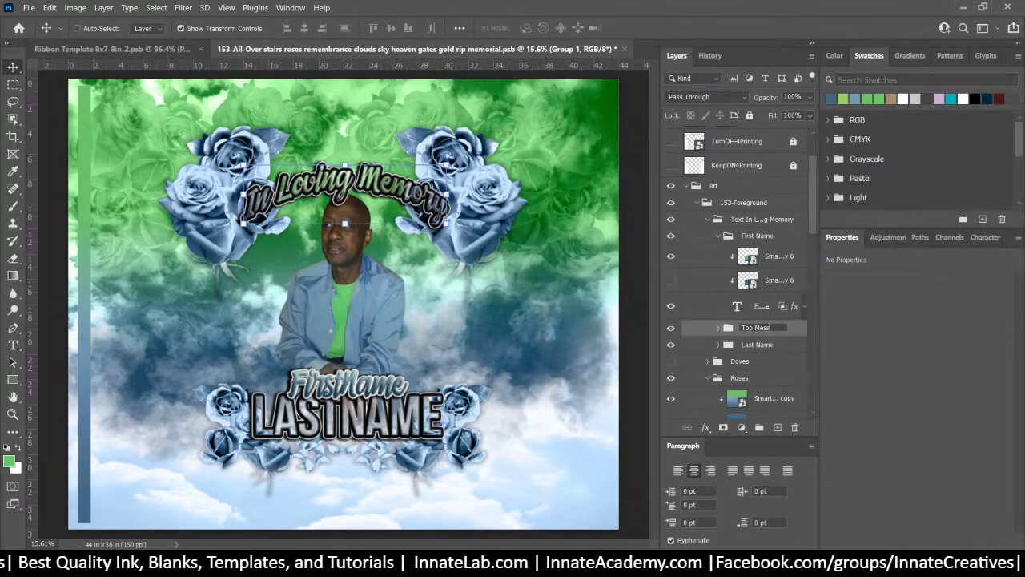
type("age")
key("Return")
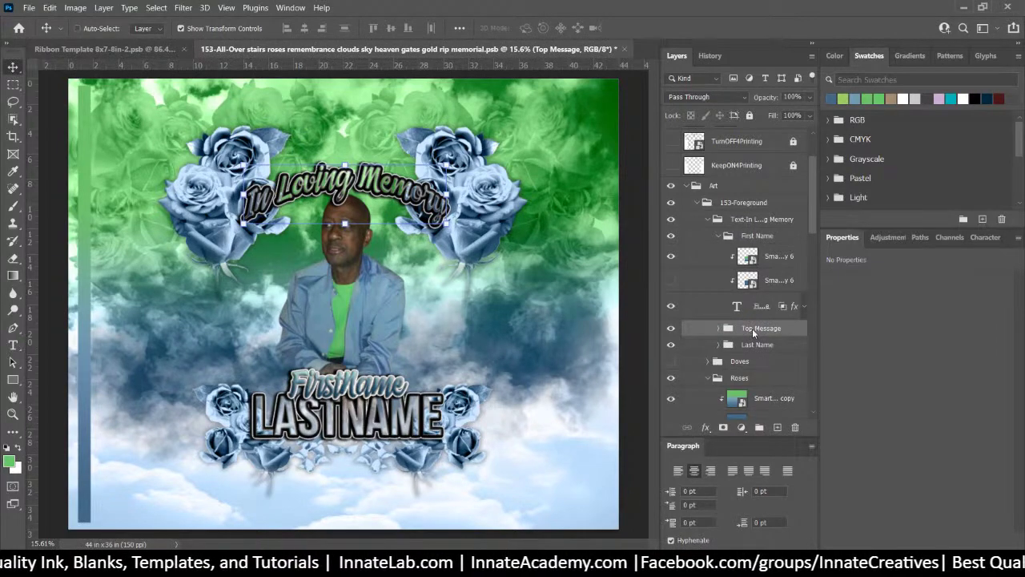
Expand Top Message and leave the second In Loving Memory text layer visible
right_click(752, 332)
left_click(741, 334)
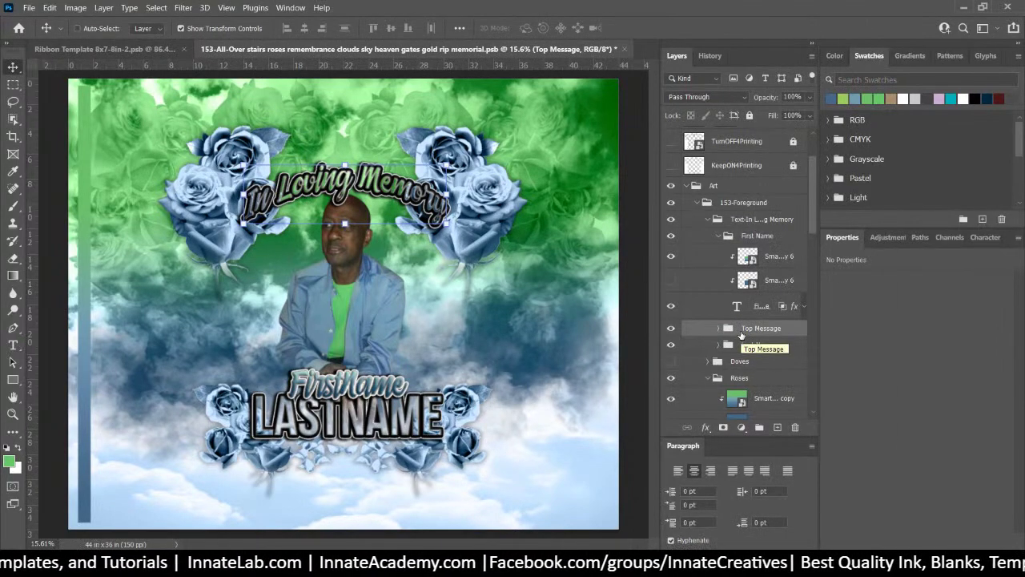
left_click(719, 329)
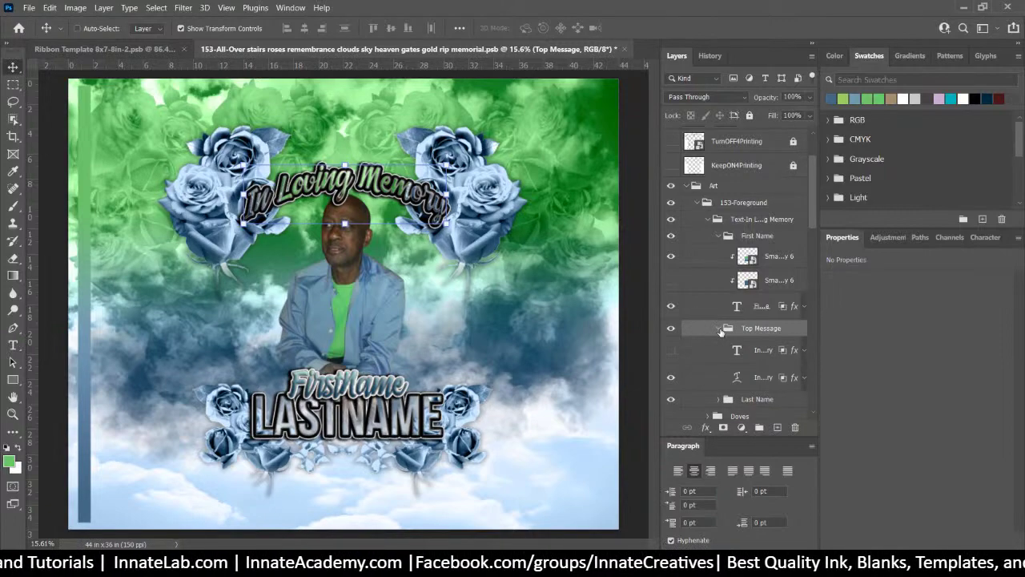
left_click(671, 377)
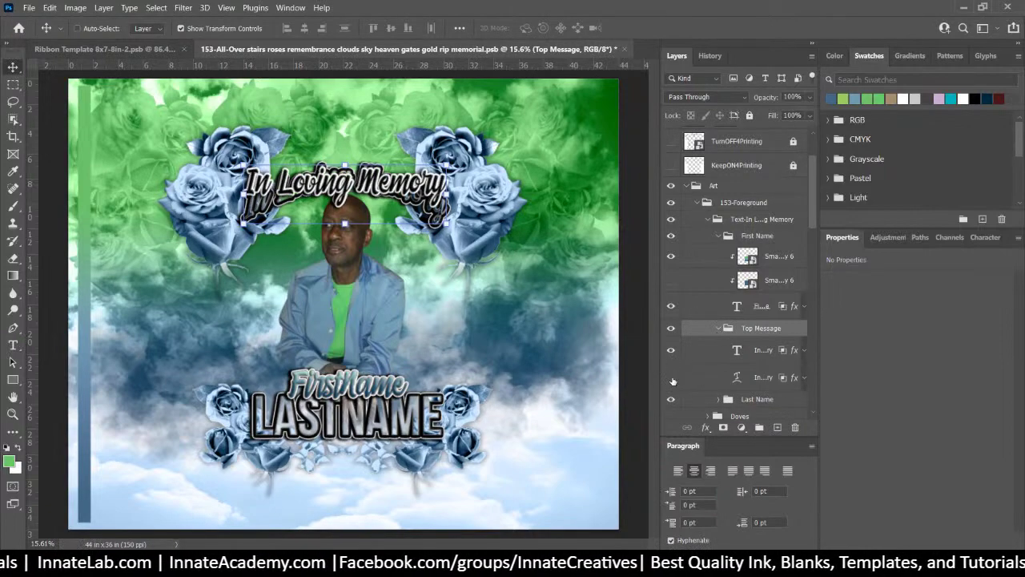
left_click(673, 382)
left_click(672, 378)
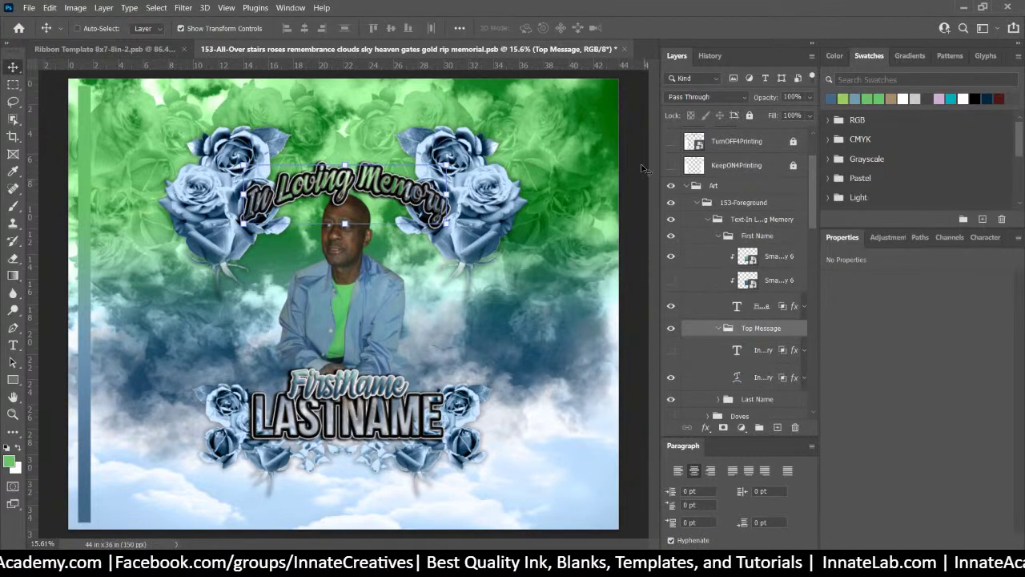
Select and collapse the Art group, then Quick Export it as PNG, saving Art.png in folder 3
left_click(737, 202)
left_click(690, 186)
left_click(687, 185)
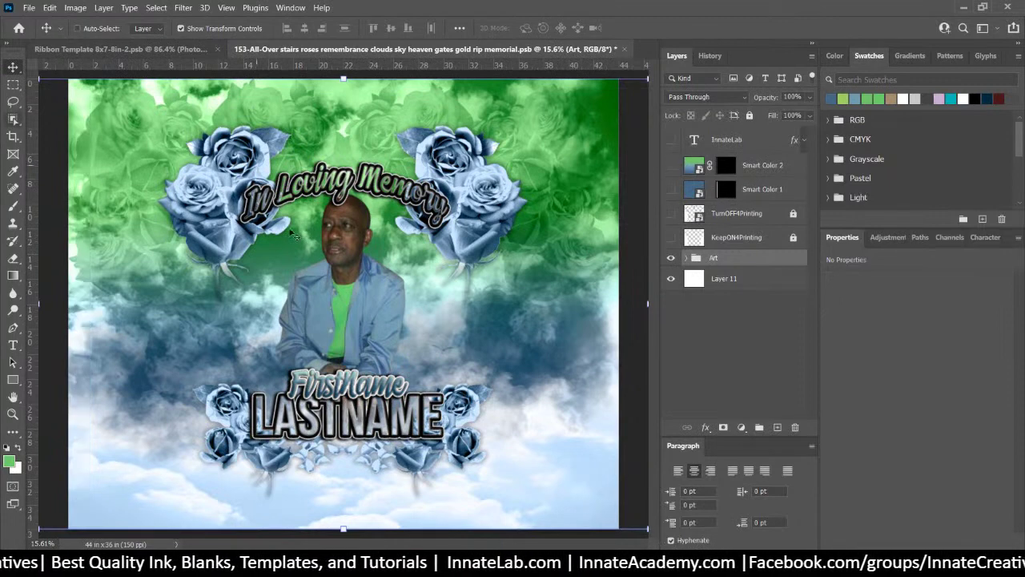
right_click(728, 257)
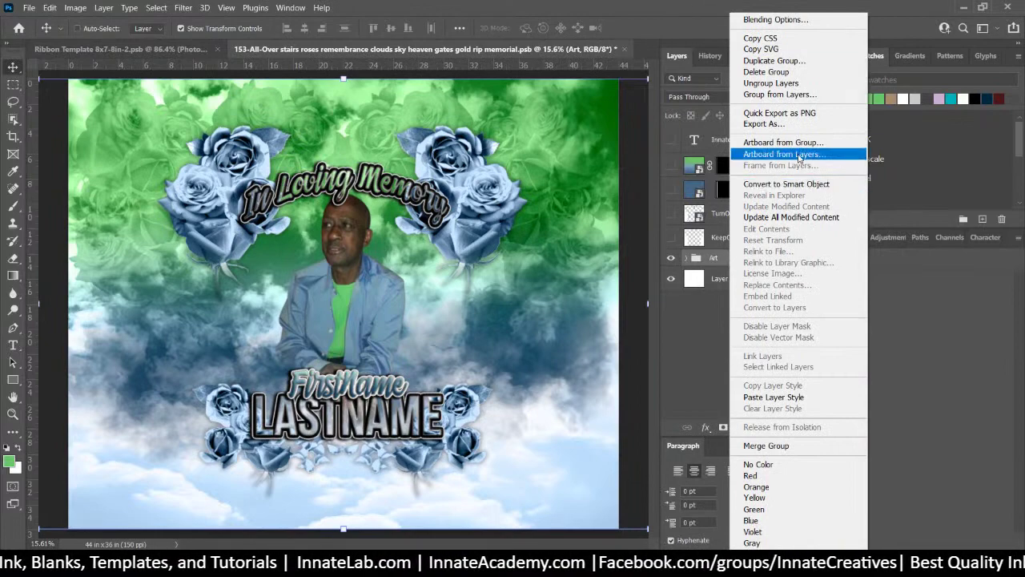
left_click(797, 113)
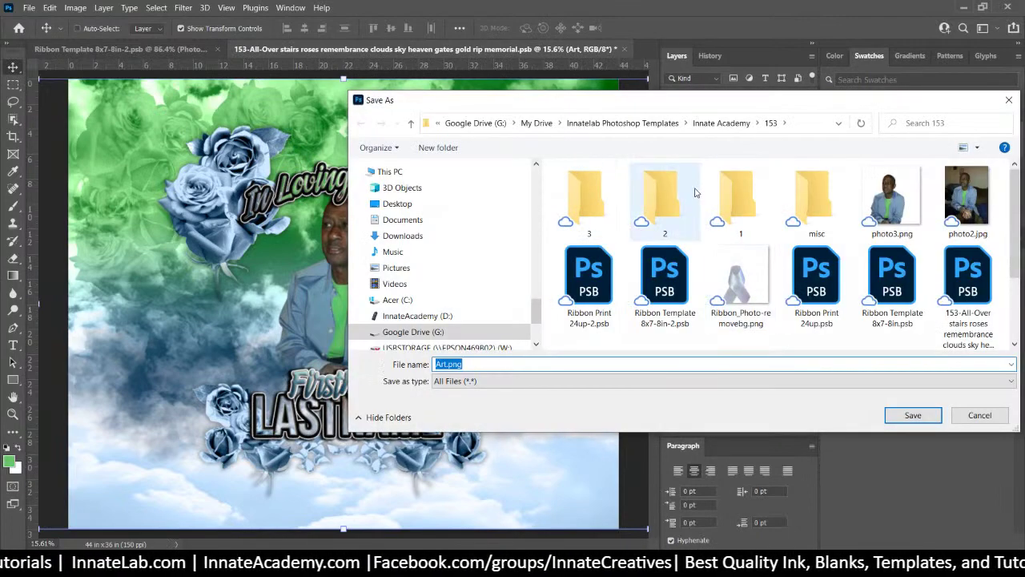
double_click(588, 199)
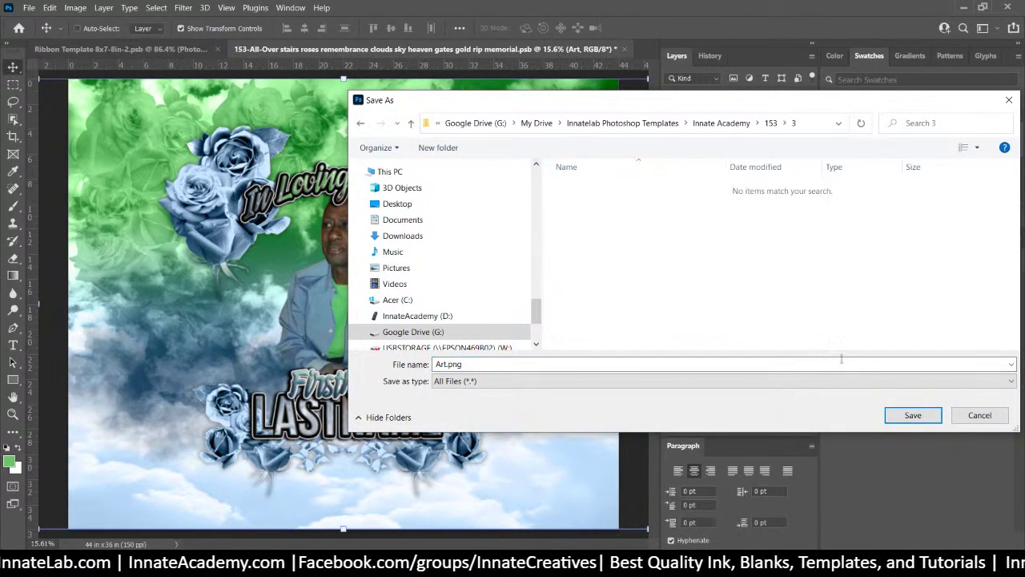
left_click(917, 414)
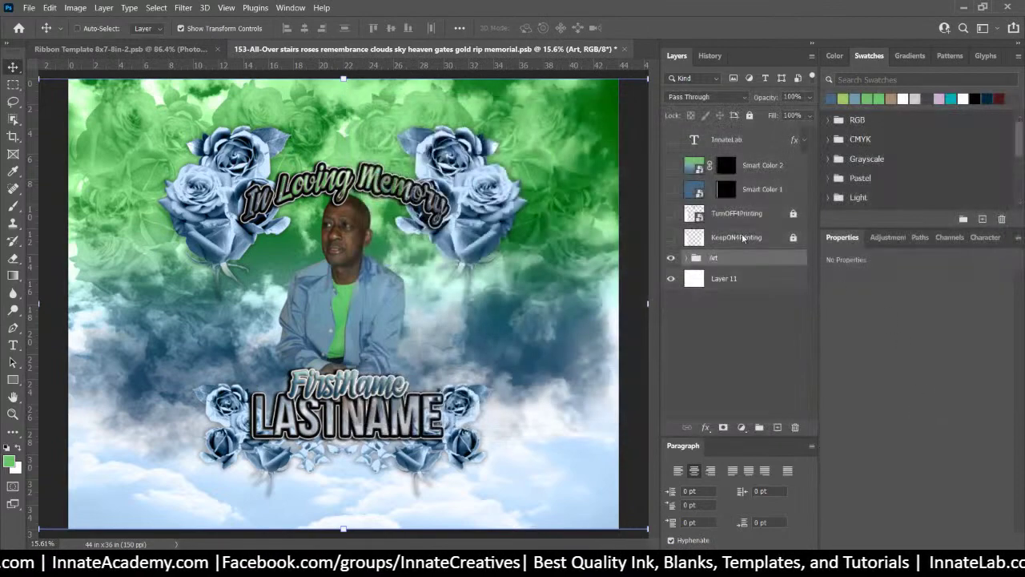
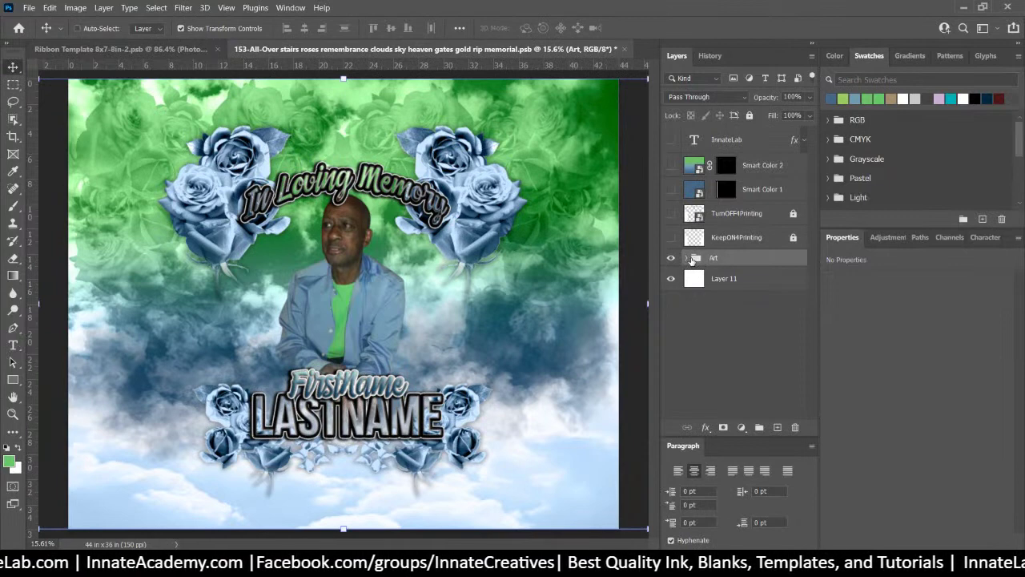
Enable the 153-Background group's mask and drag it onto the Art group so the whole artwork vignettes
left_click(687, 260)
left_click(719, 285)
scroll(725, 287, "down", 2)
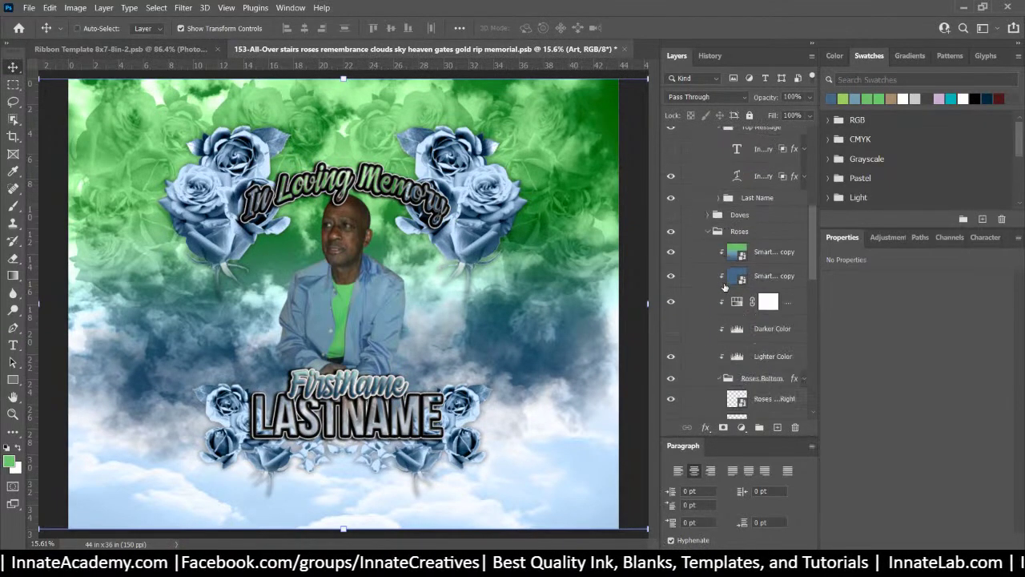
scroll(730, 287, "down", 5)
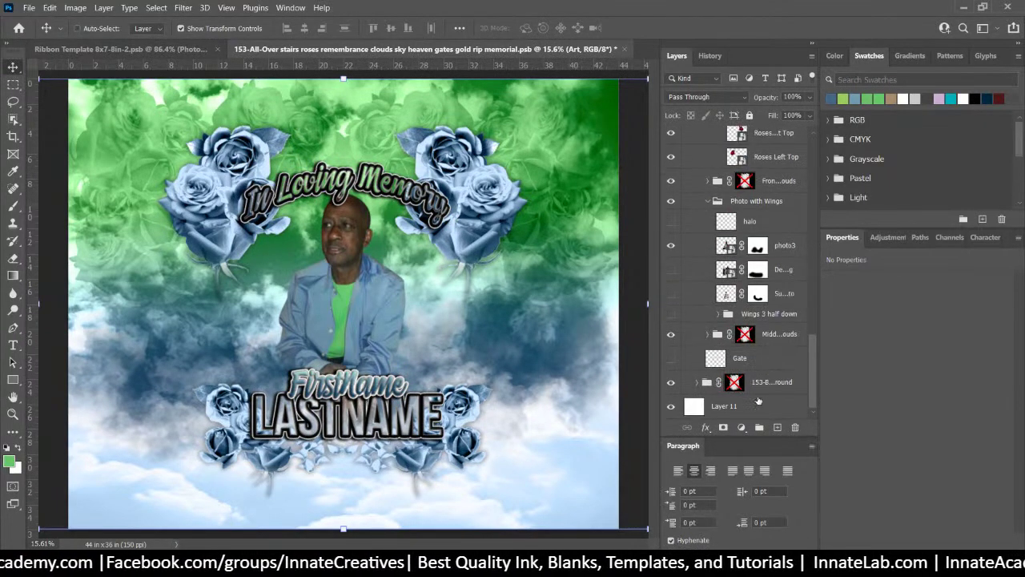
left_click(735, 382, "shift")
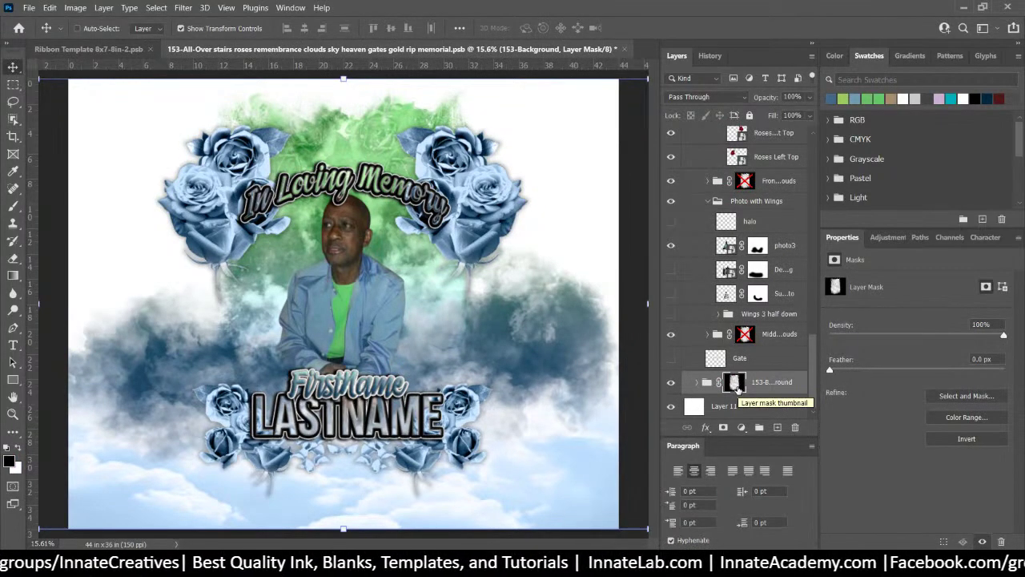
left_click_drag(736, 385, 747, 260)
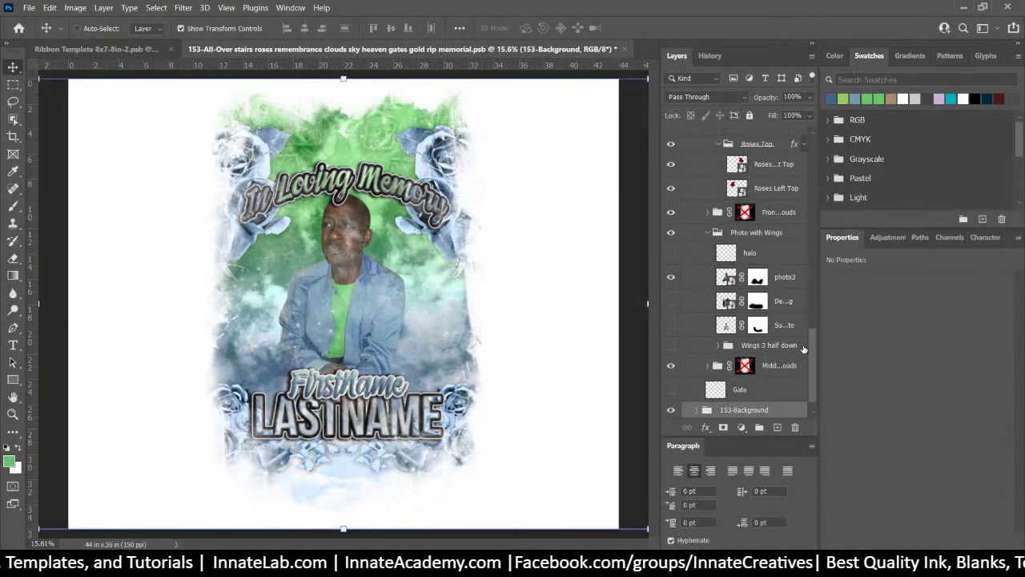
scroll(803, 348, "up", 8)
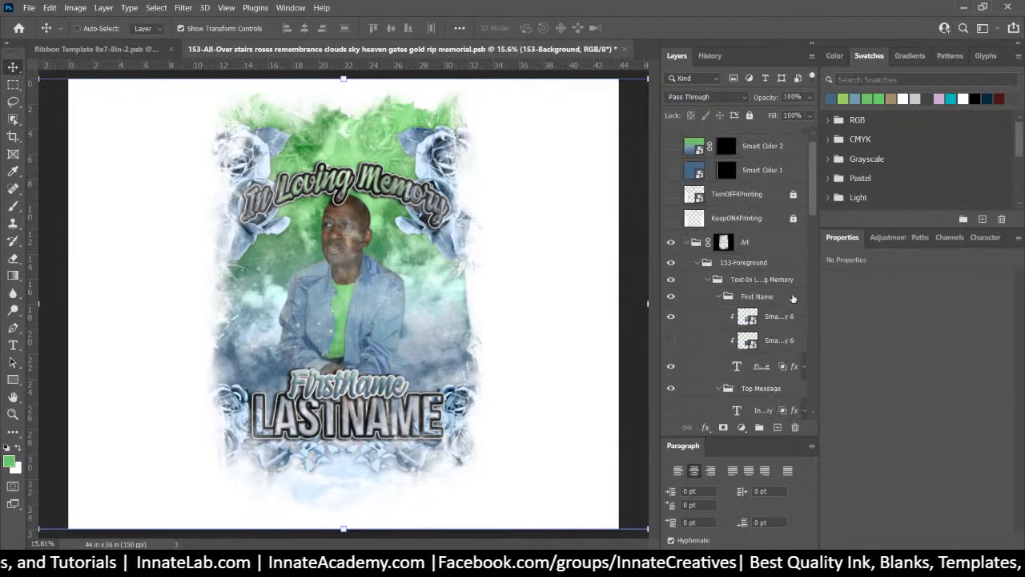
Paint white into the Art group's mask with the Brush to reveal the portrait
scroll(793, 298, "up", 1)
left_click(724, 263)
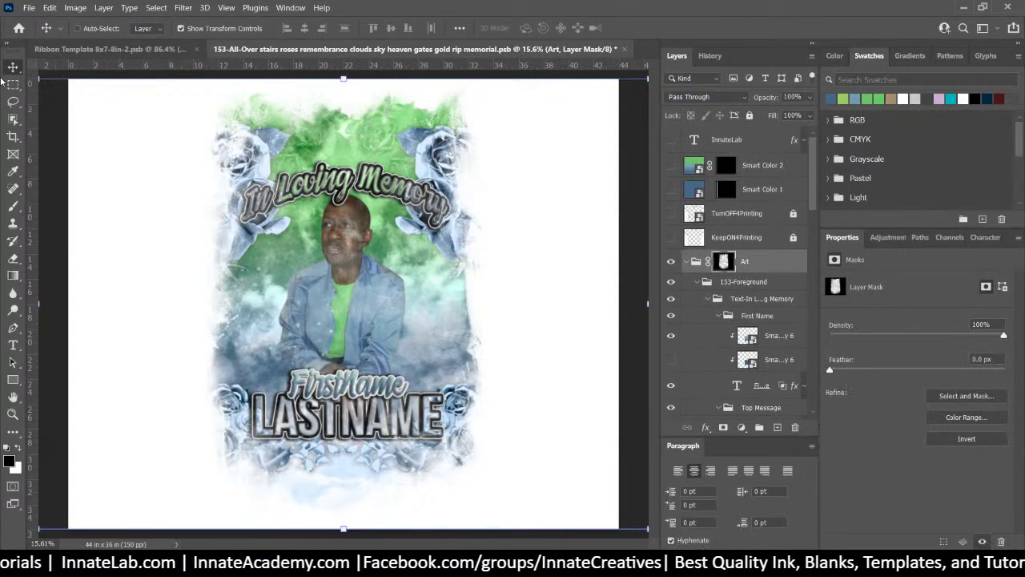
left_click(16, 205)
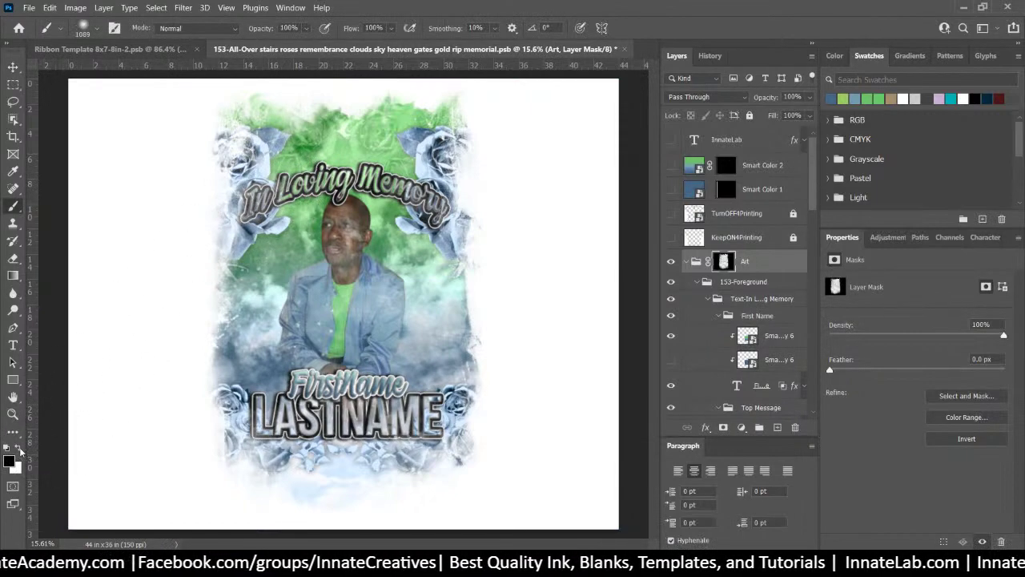
left_click(18, 448)
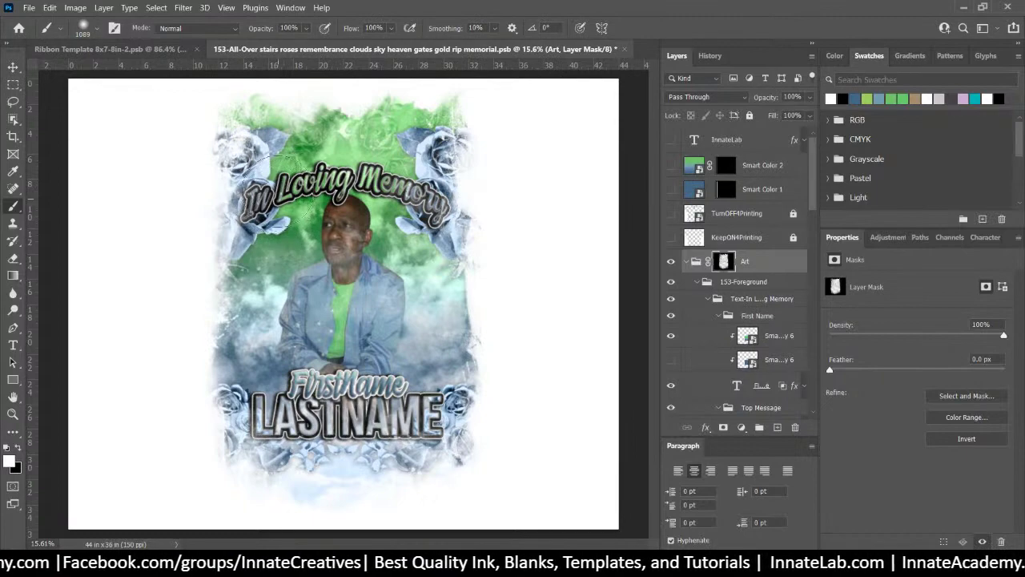
mouse_move(277, 189)
left_mouse_down()
mouse_move(390, 172)
mouse_move(388, 228)
mouse_move(300, 244)
mouse_move(373, 305)
mouse_move(353, 321)
mouse_move(293, 329)
mouse_move(382, 290)
mouse_move(382, 344)
mouse_move(310, 329)
mouse_move(392, 344)
mouse_move(356, 372)
mouse_move(280, 369)
mouse_move(445, 380)
mouse_move(345, 432)
mouse_move(252, 421)
mouse_move(416, 432)
mouse_move(389, 317)
mouse_move(401, 236)
mouse_move(373, 181)
left_mouse_up()
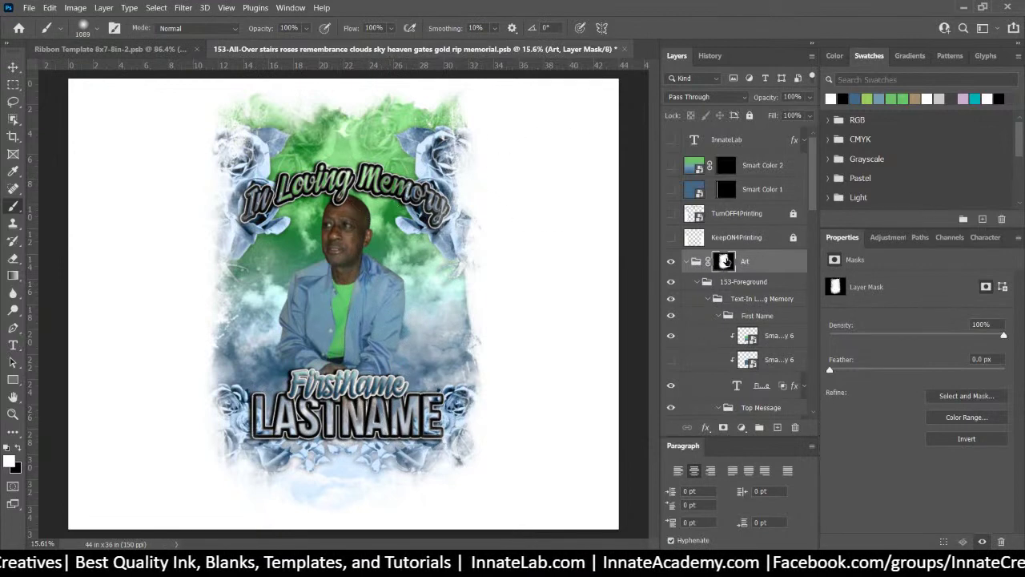
Disable the Art group's layer mask so the artwork fills the canvas
right_click(725, 263)
left_click(773, 266)
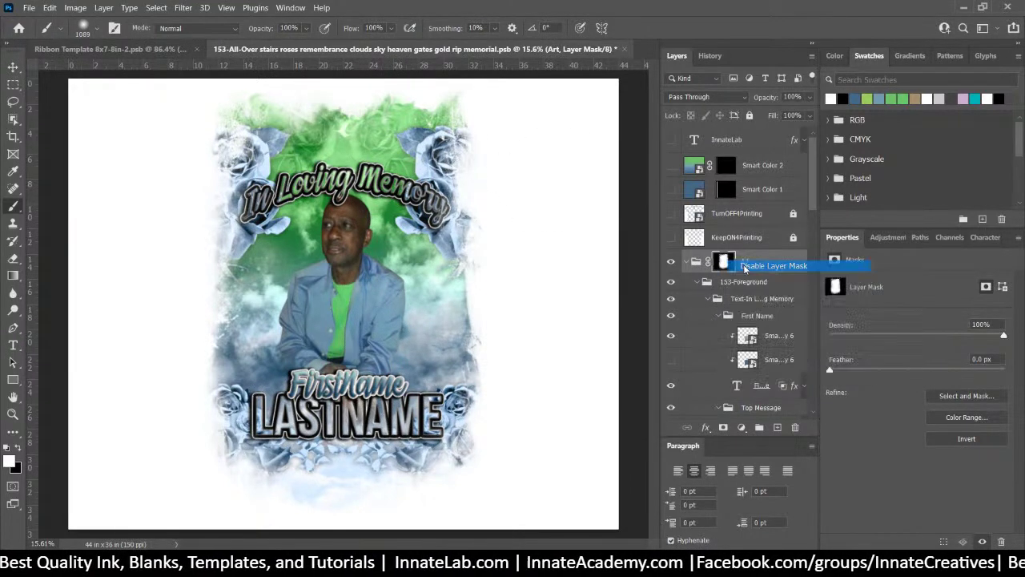
scroll(683, 365, "down", 5)
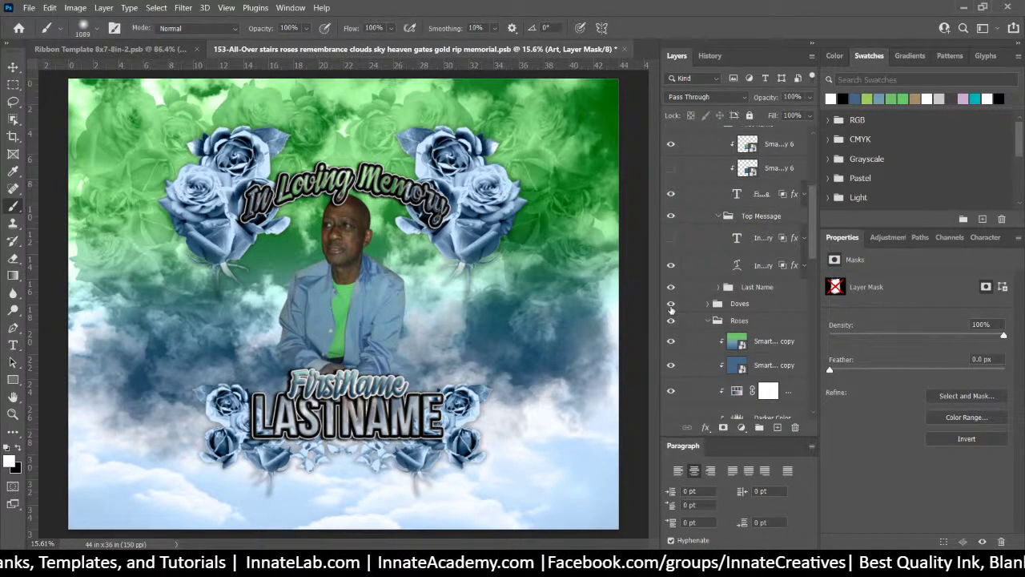
Show the Doves layer beside the In Loving Memory title
left_click(671, 305)
scroll(697, 329, "down", 5)
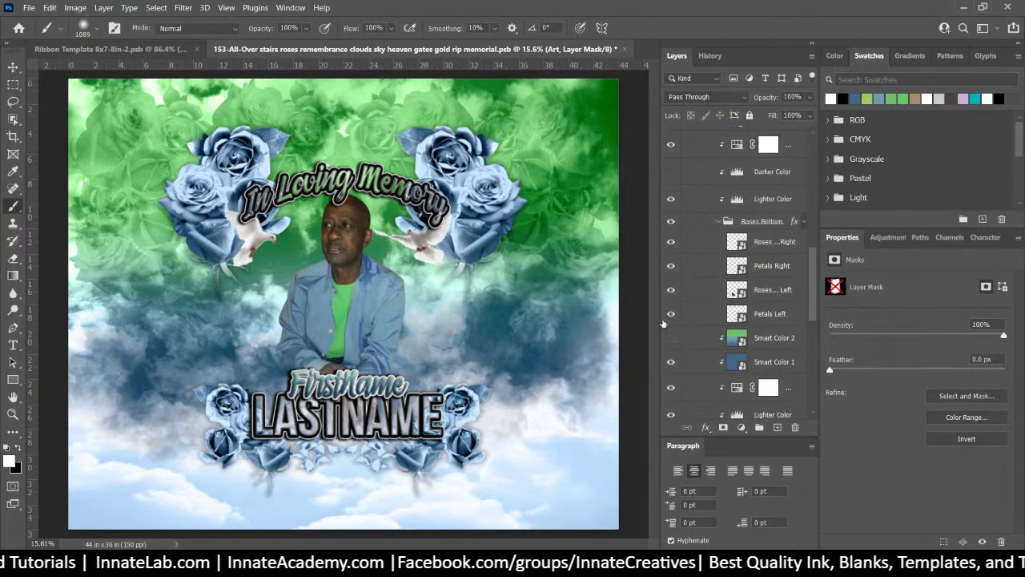
scroll(677, 336, "down", 6)
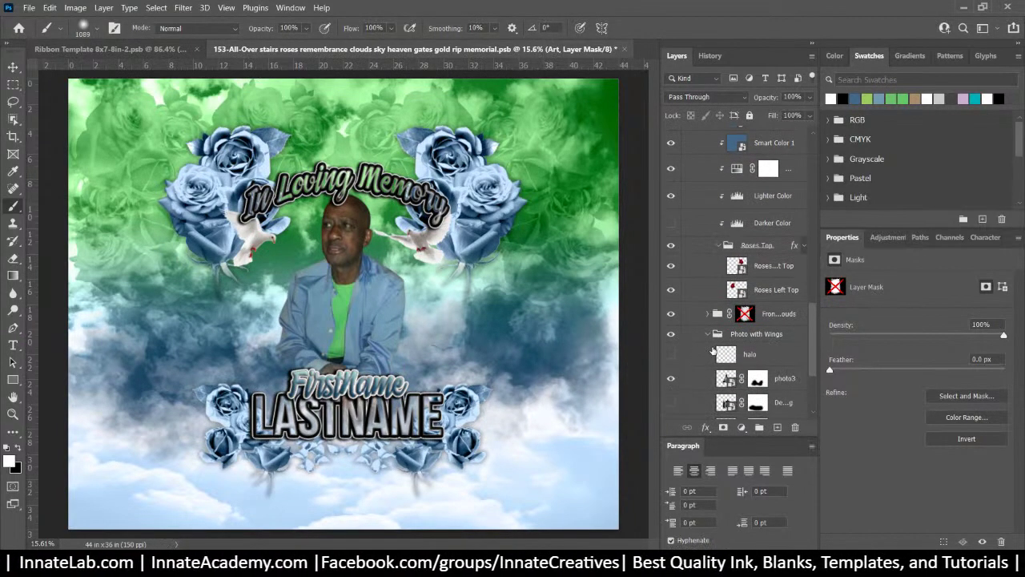
scroll(707, 357, "down", 2)
Try the halo and Wings 3 half down layers, then leave both hidden
left_click(672, 303)
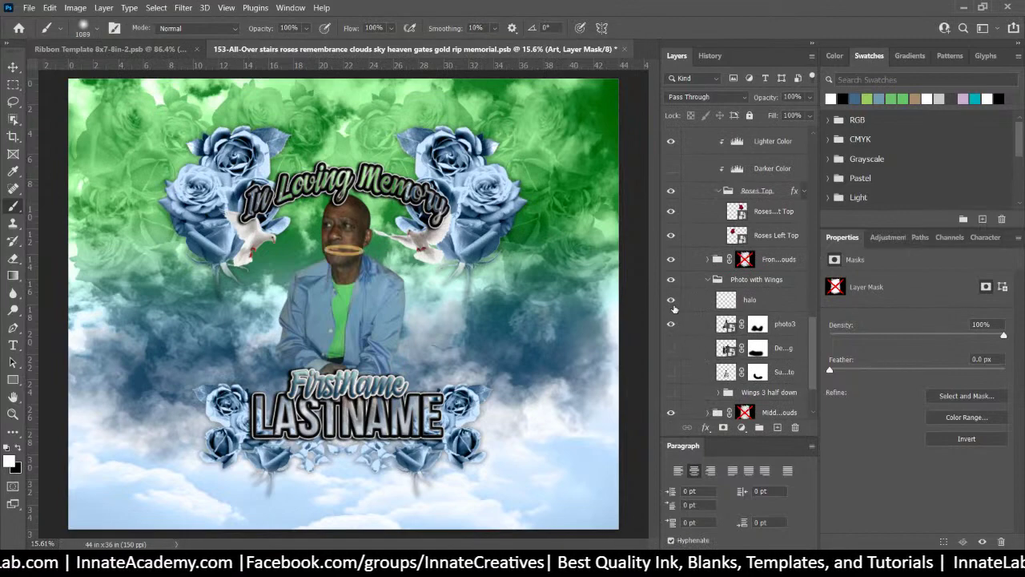
left_click(672, 301)
left_click(671, 302)
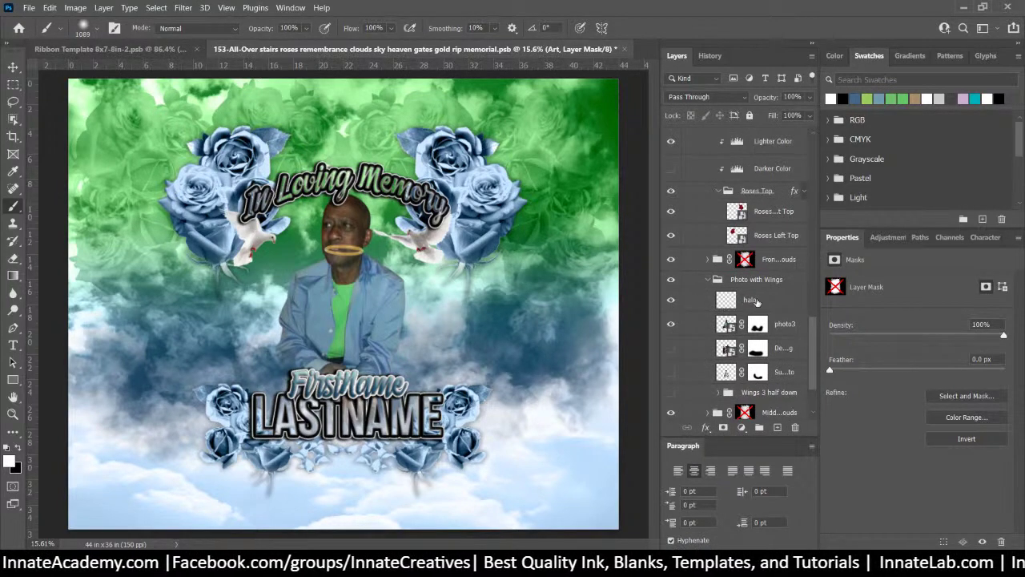
left_click(756, 302)
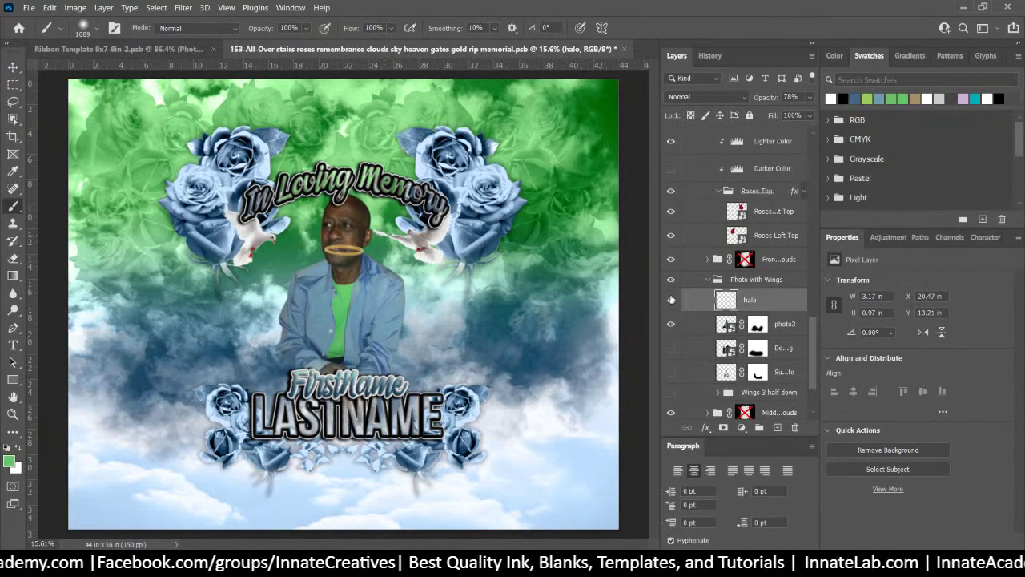
left_click(672, 302)
left_click(672, 303)
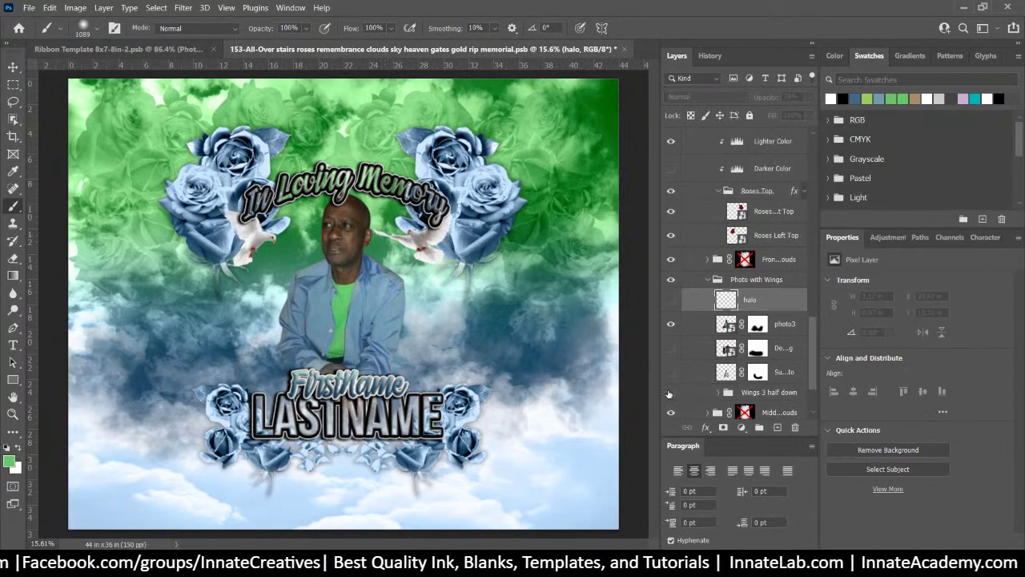
left_click(671, 392)
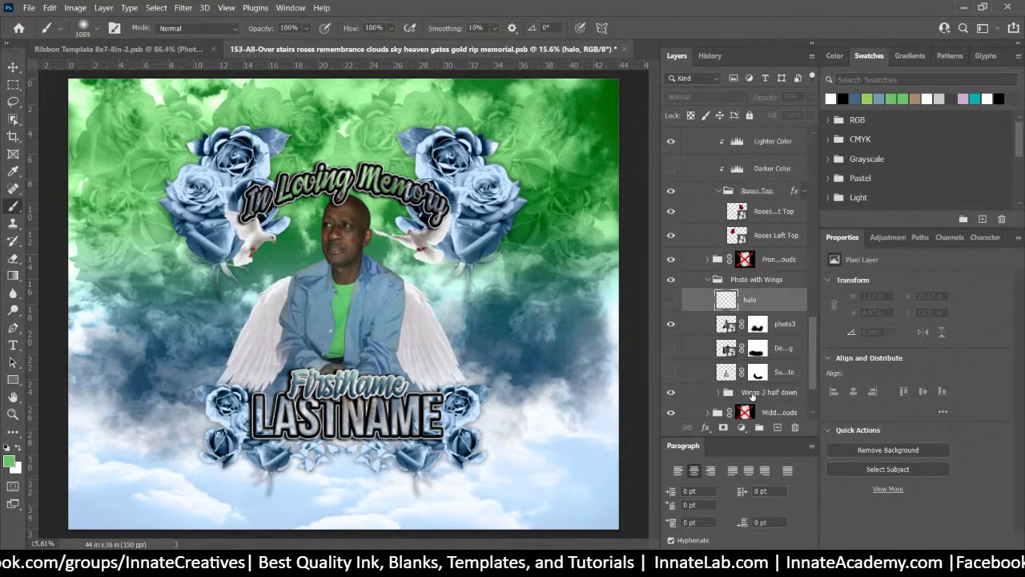
left_click(753, 394)
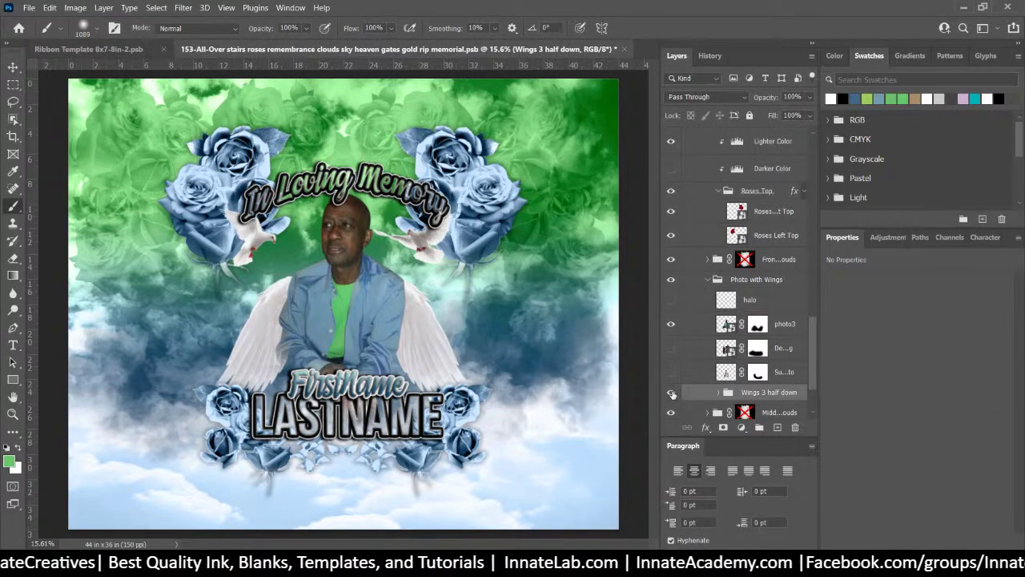
left_click(671, 393)
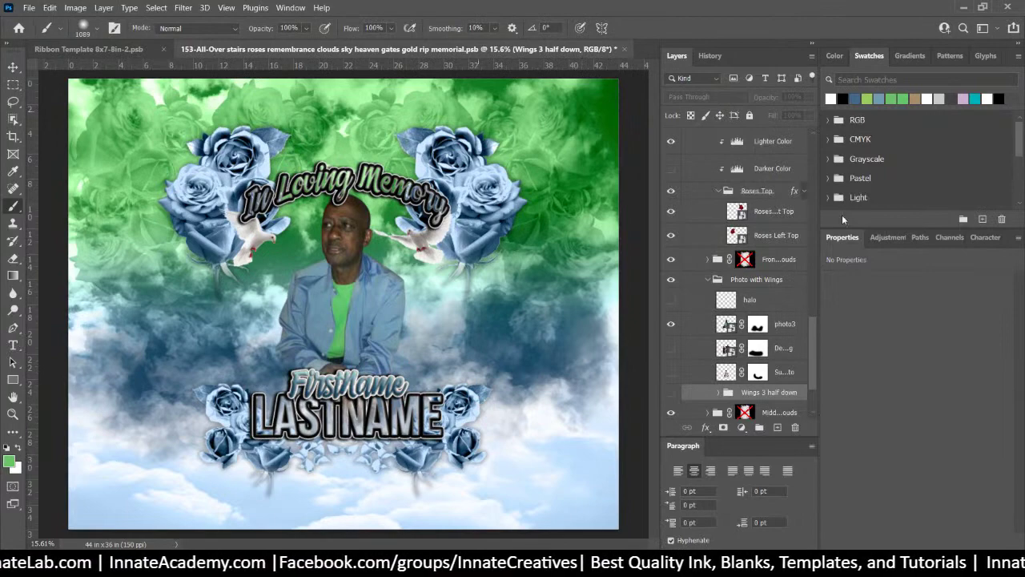
scroll(807, 229, "up", 3)
left_click_drag(813, 301, 830, 142)
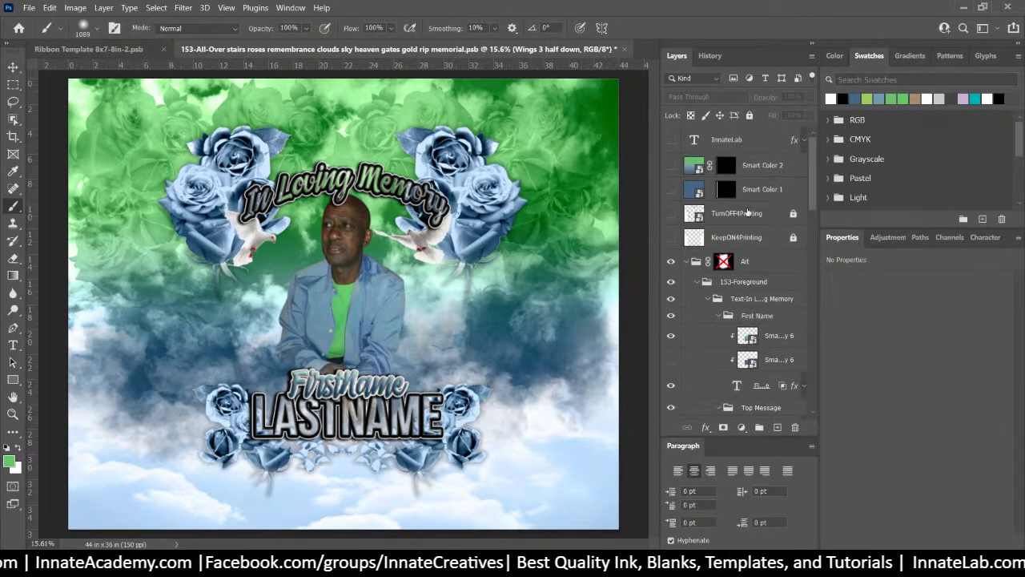
Quick Export the Art group as PNG, replacing the existing Art.png
left_click(751, 264)
right_click(751, 264)
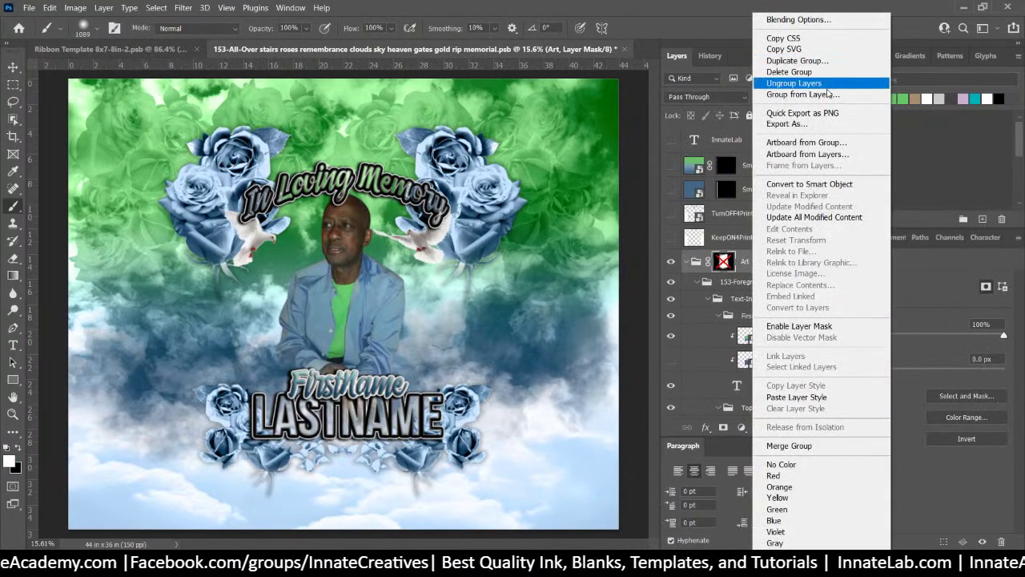
left_click(803, 113)
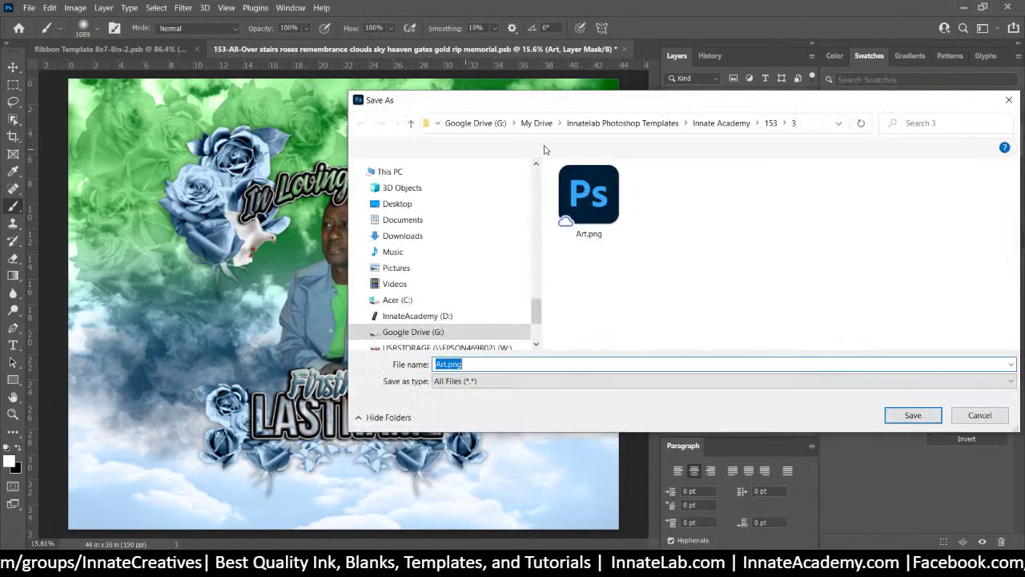
left_click(913, 415)
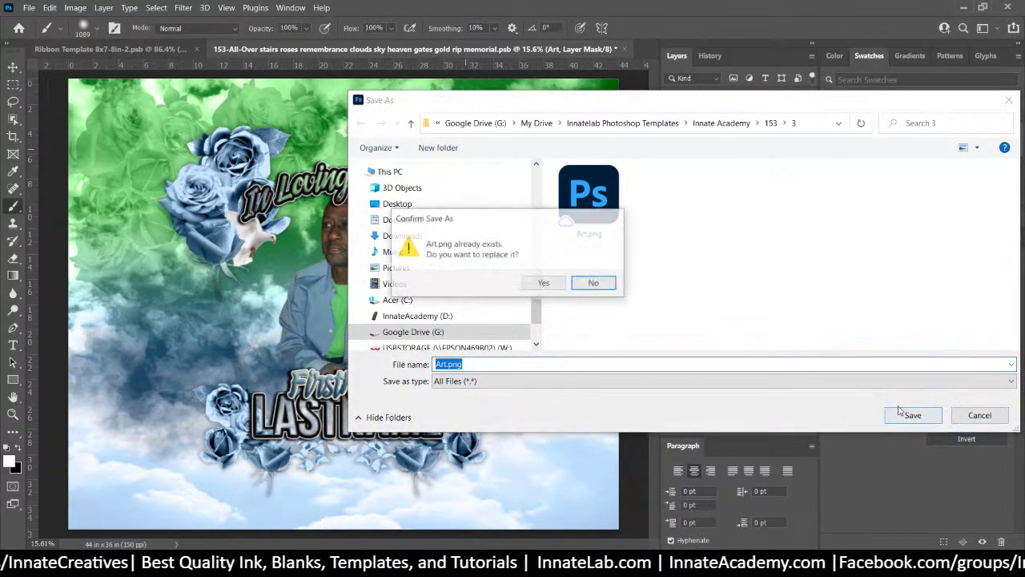
left_click(544, 283)
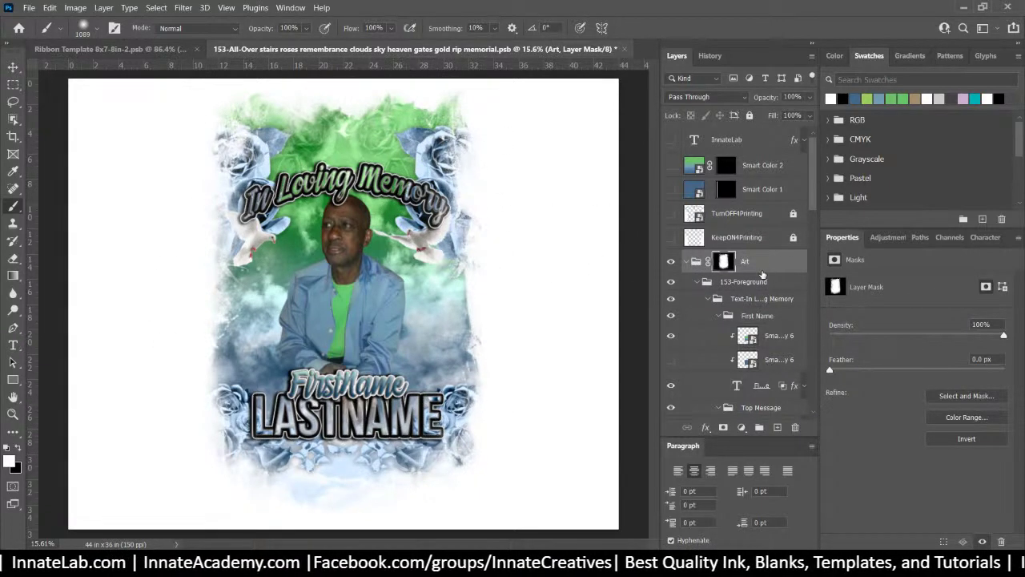
Turn off the Art group's layer mask
right_click(723, 262)
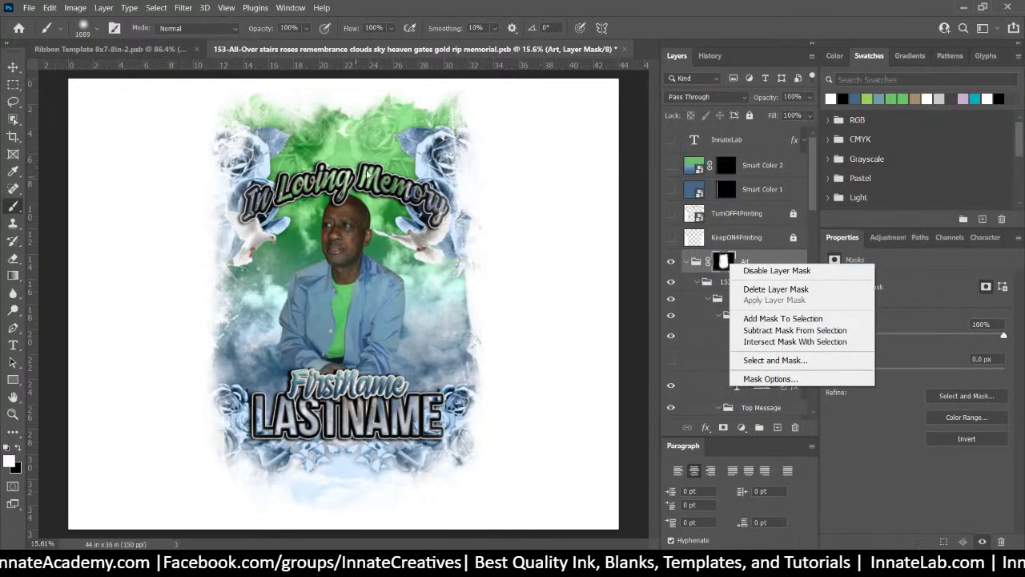
right_click(753, 262)
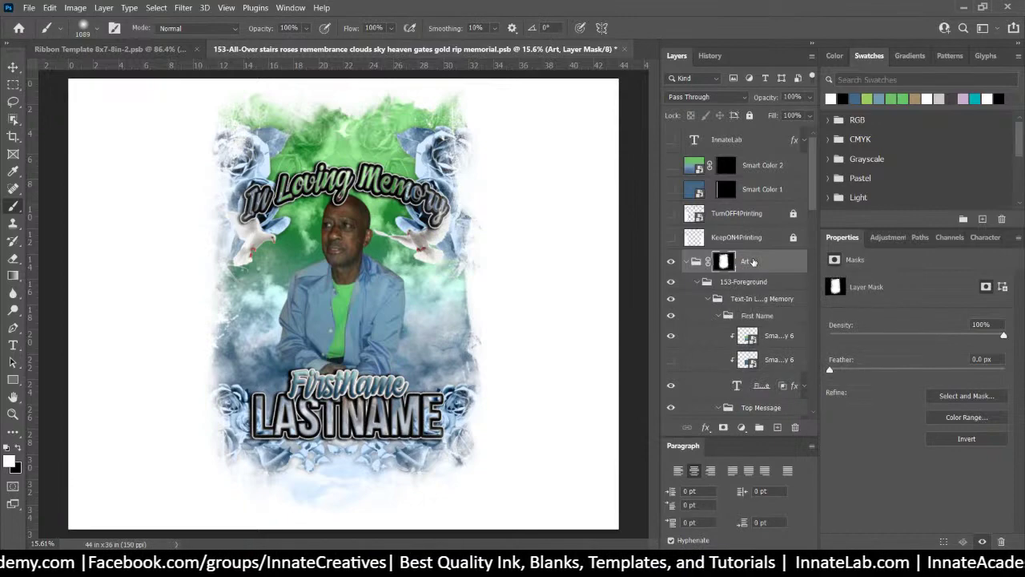
right_click(753, 263)
right_click(728, 262)
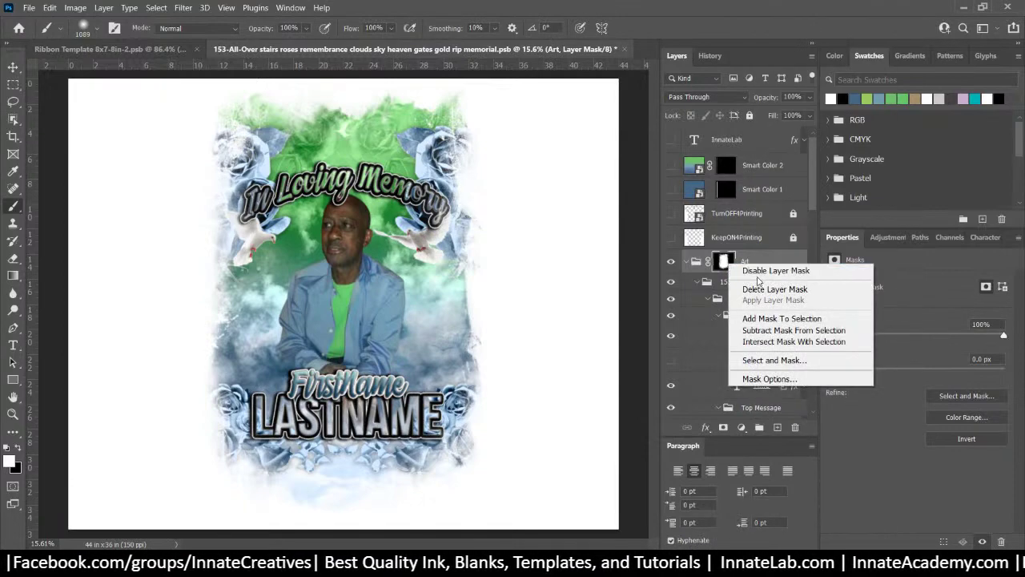
left_click(759, 270)
scroll(811, 199, "down", 10)
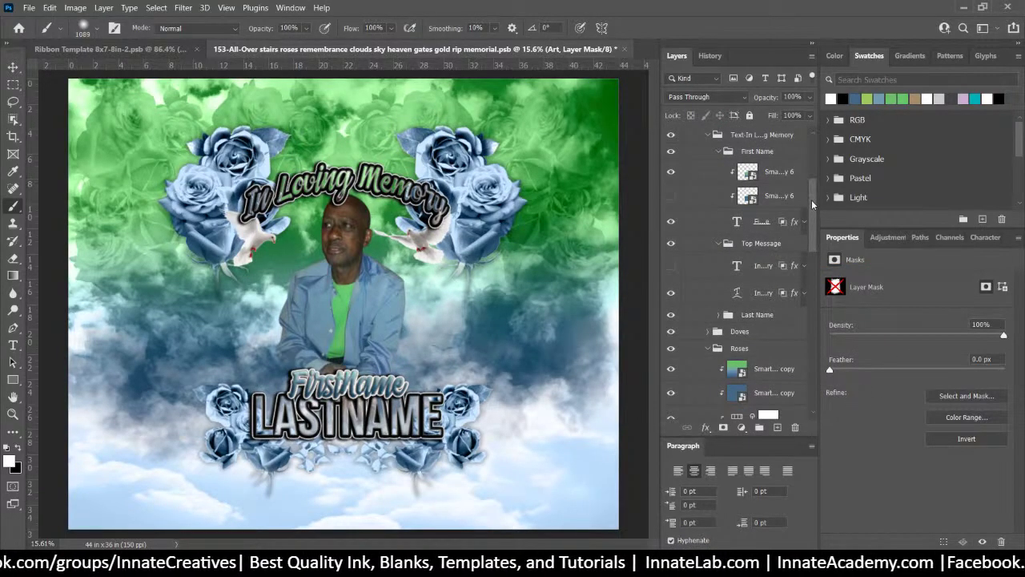
scroll(805, 360, "down", 3)
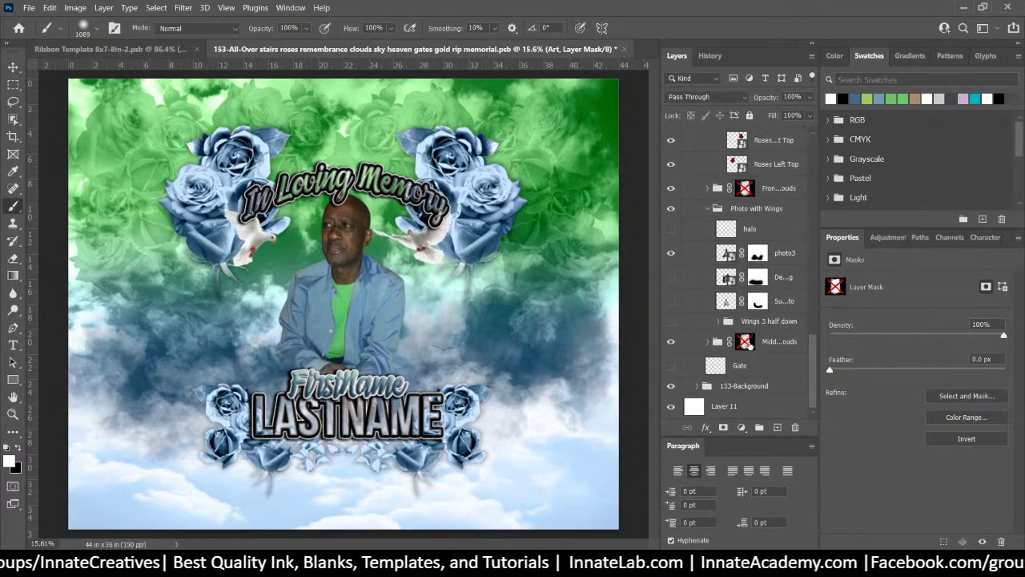
Copy the Middle Clouds mask onto the 153-Background group and enable the Front Clouds mask
left_click(745, 343)
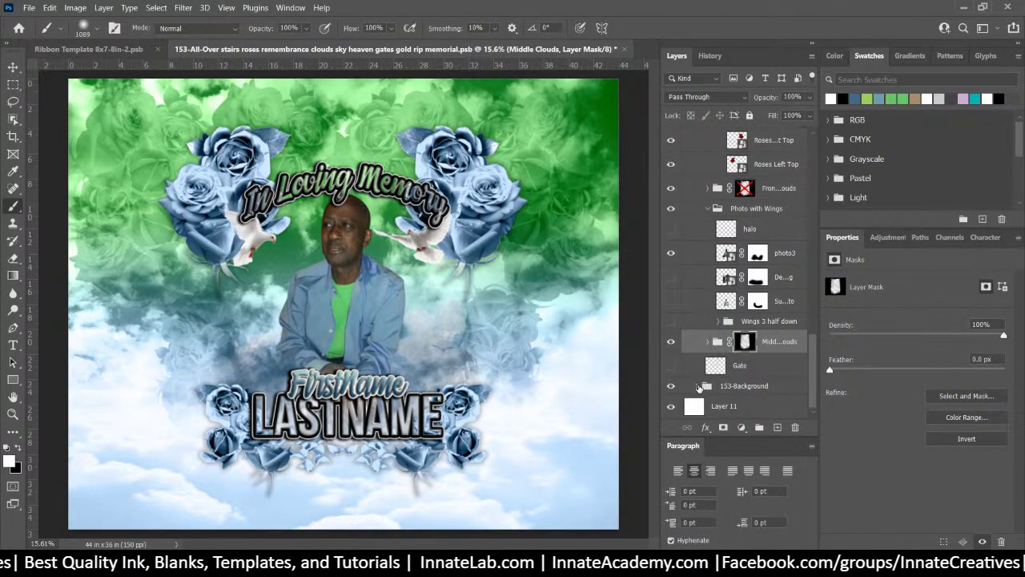
left_click(698, 386)
scroll(741, 304, "down", 2)
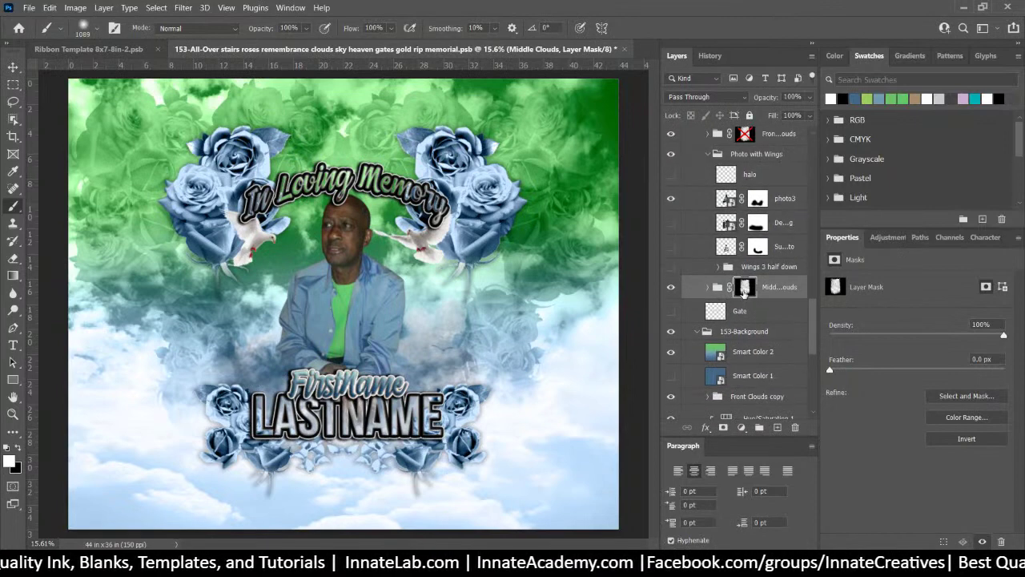
left_click_drag(745, 289, 755, 335)
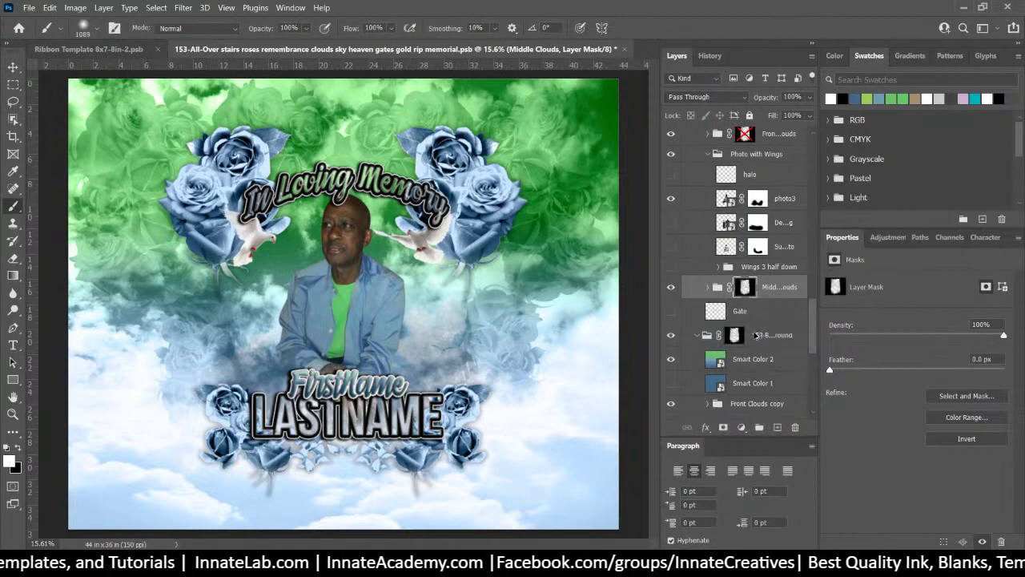
scroll(749, 335, "up", 5)
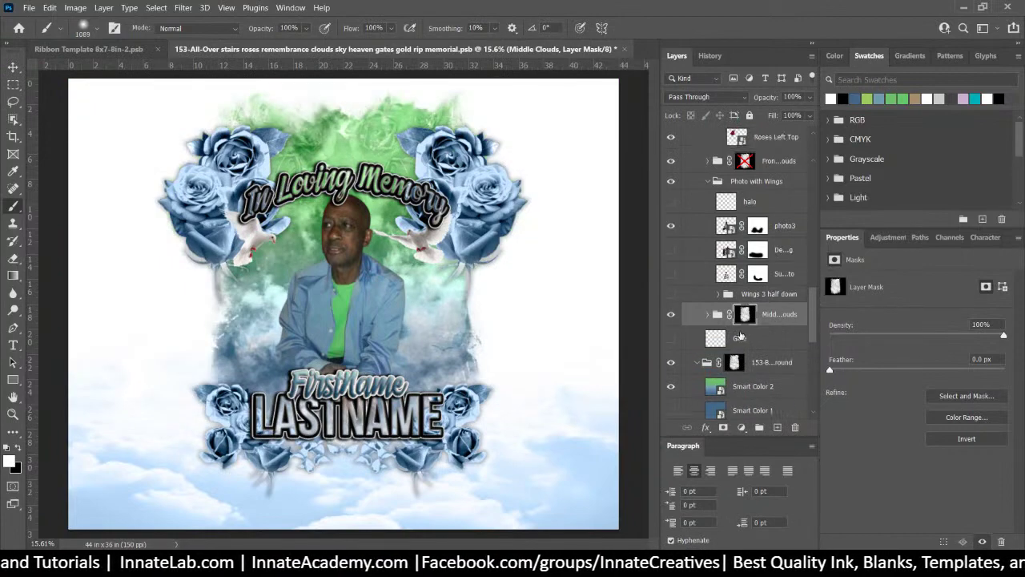
left_click(745, 297, "shift")
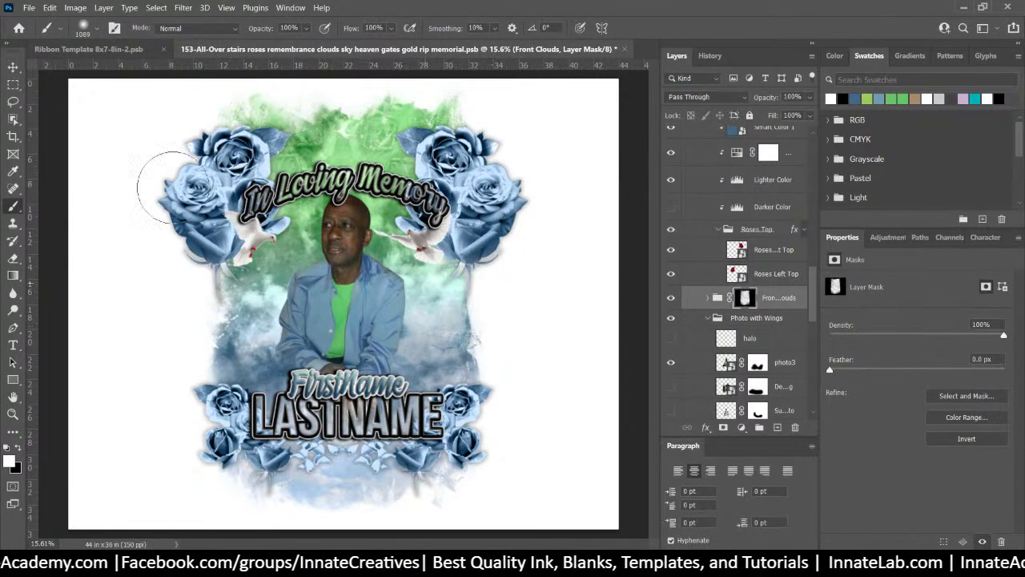
Move Roses Left Top right and Roses Right Top left (X 26 to 24.57 in)
left_click(13, 67)
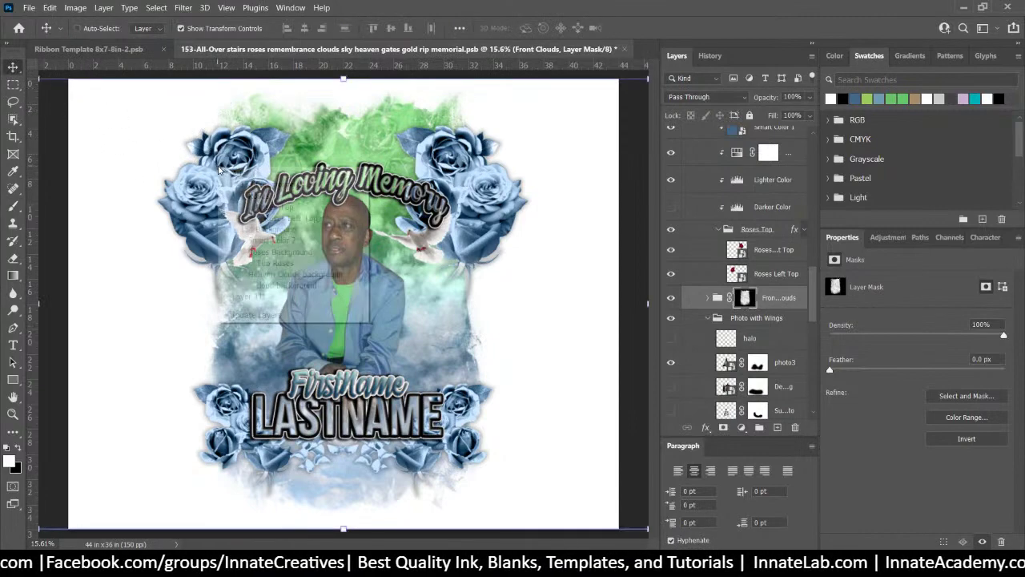
right_click(219, 166)
left_click(280, 218)
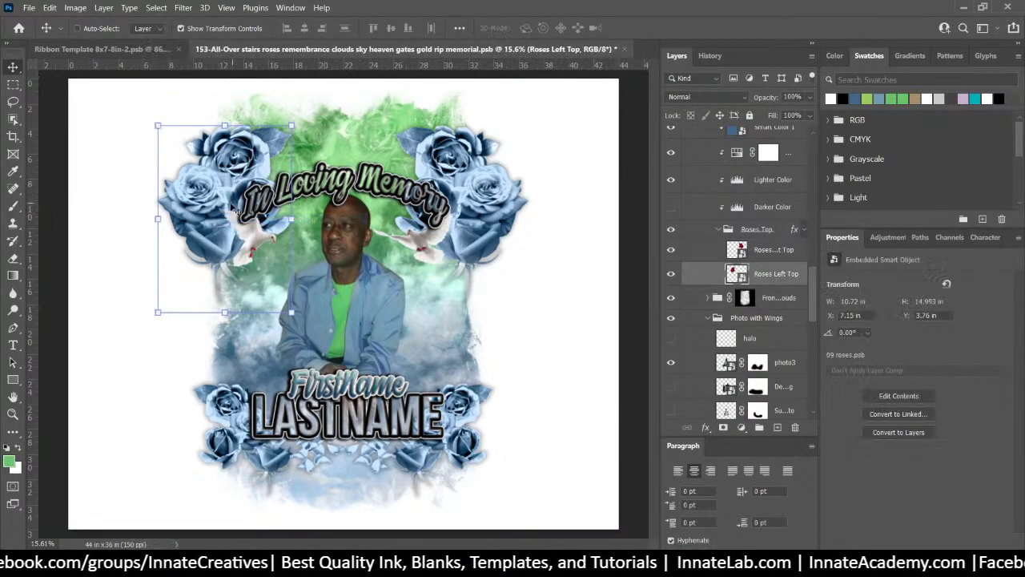
left_click_drag(225, 206, 247, 207)
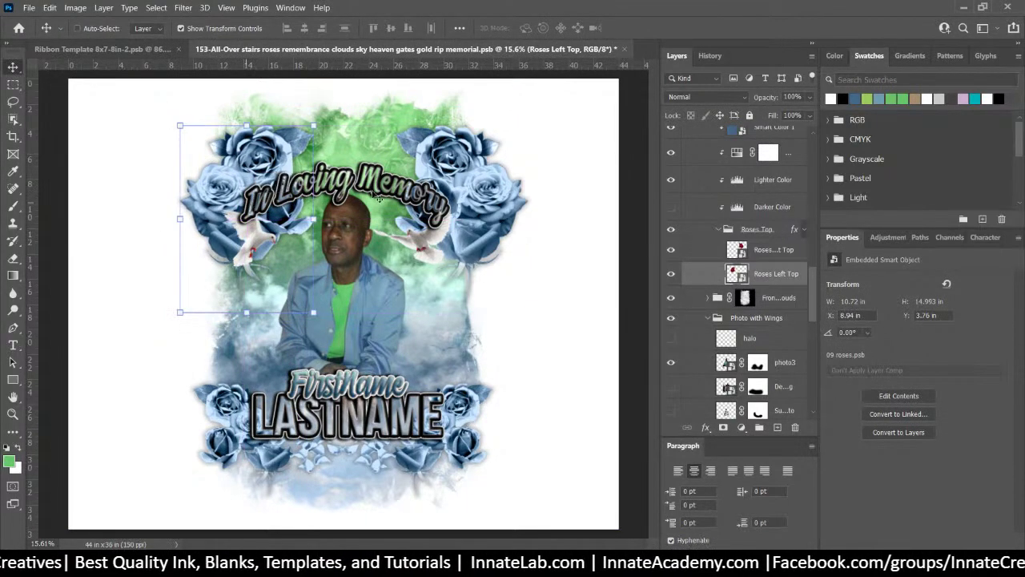
right_click(491, 193)
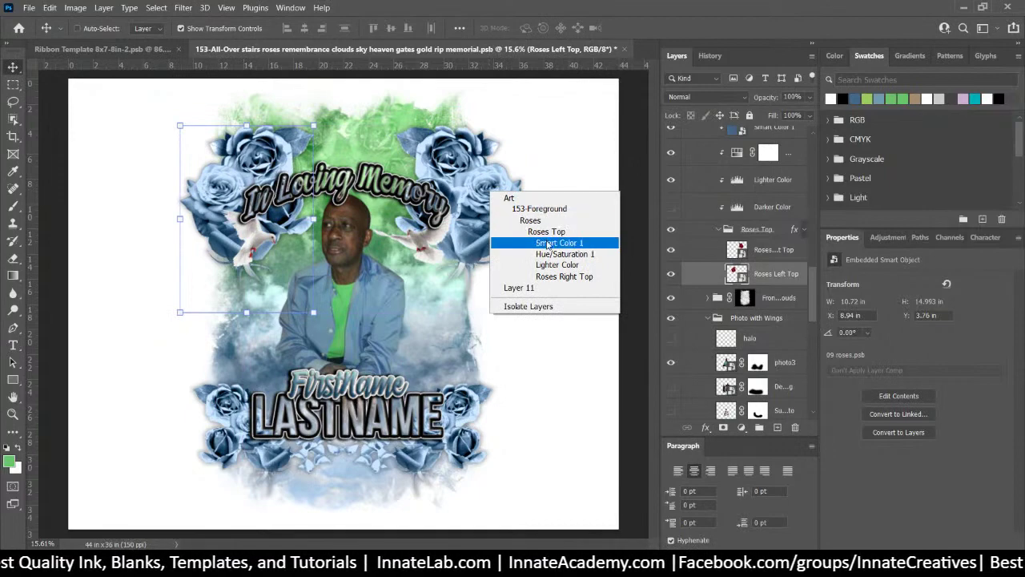
left_click(553, 277)
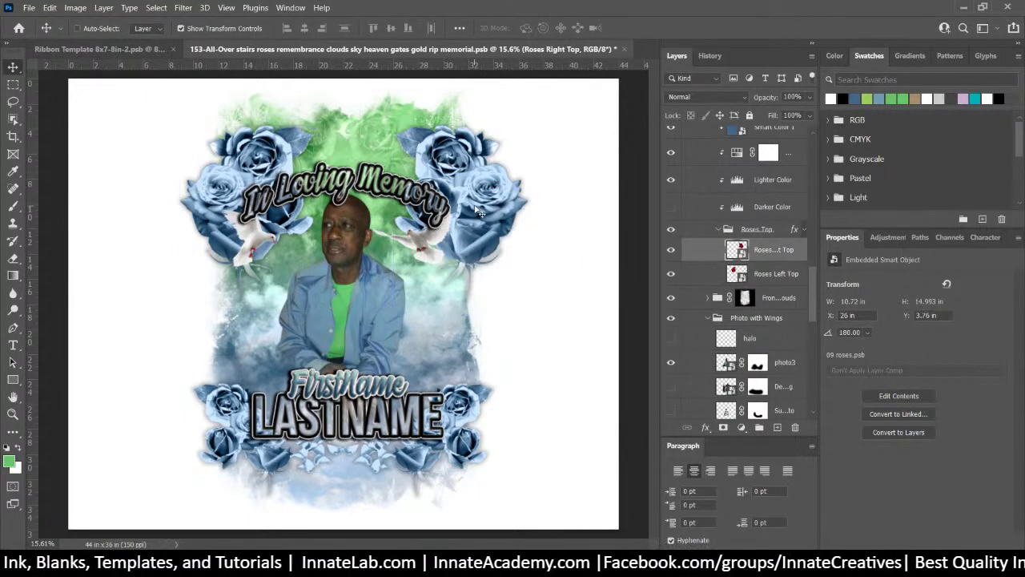
left_click_drag(476, 207, 460, 207)
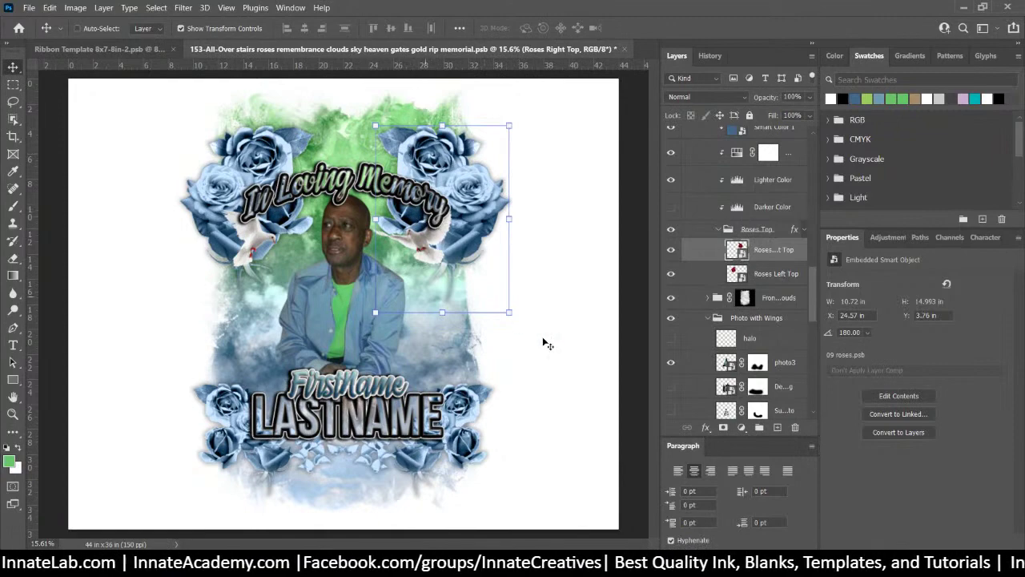
left_click(793, 300)
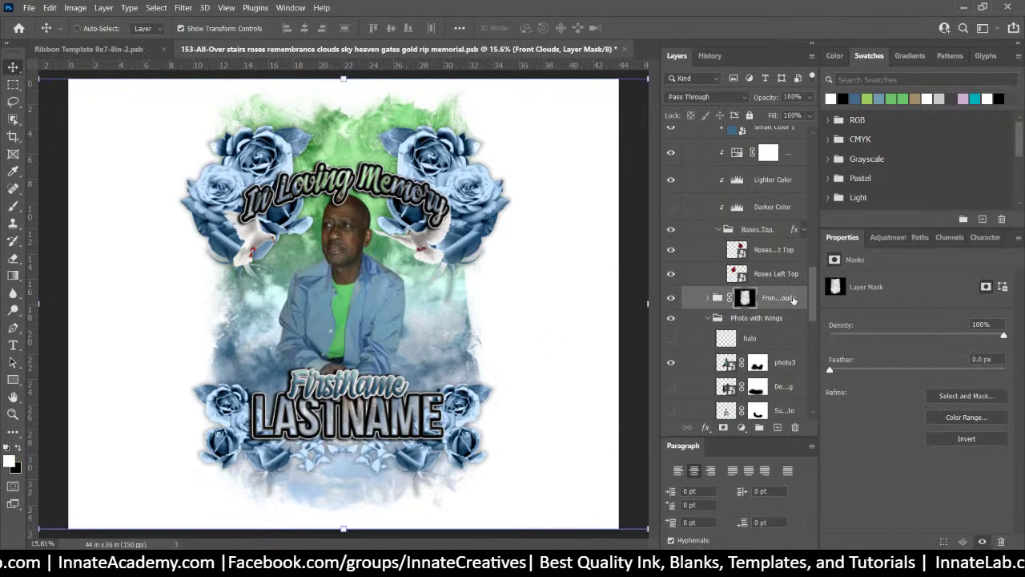
Save the document, then export the Art group as Art-13x19.png into the 153 › 3 folder
key("ctrl+s")
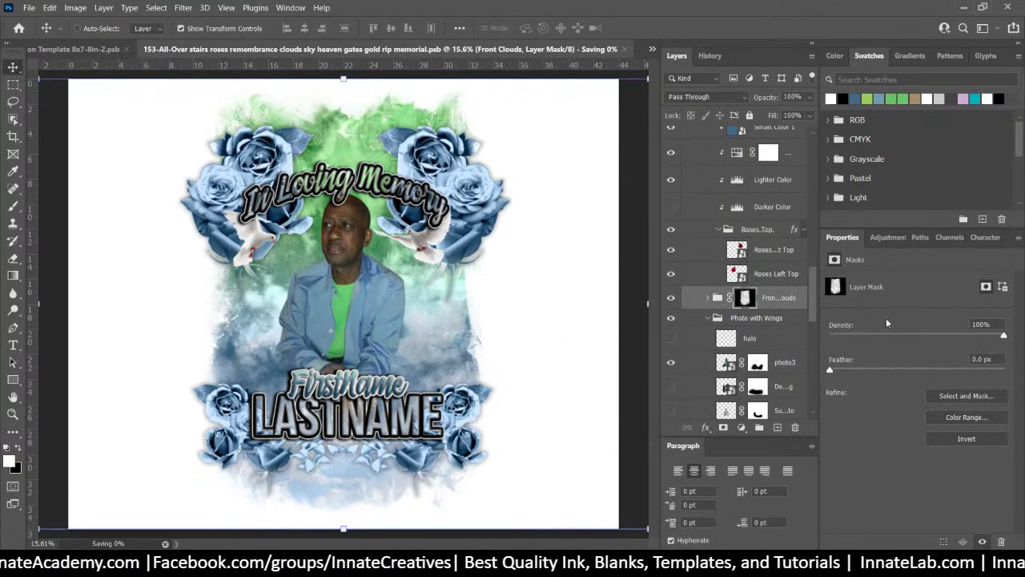
scroll(753, 293, "up", 10)
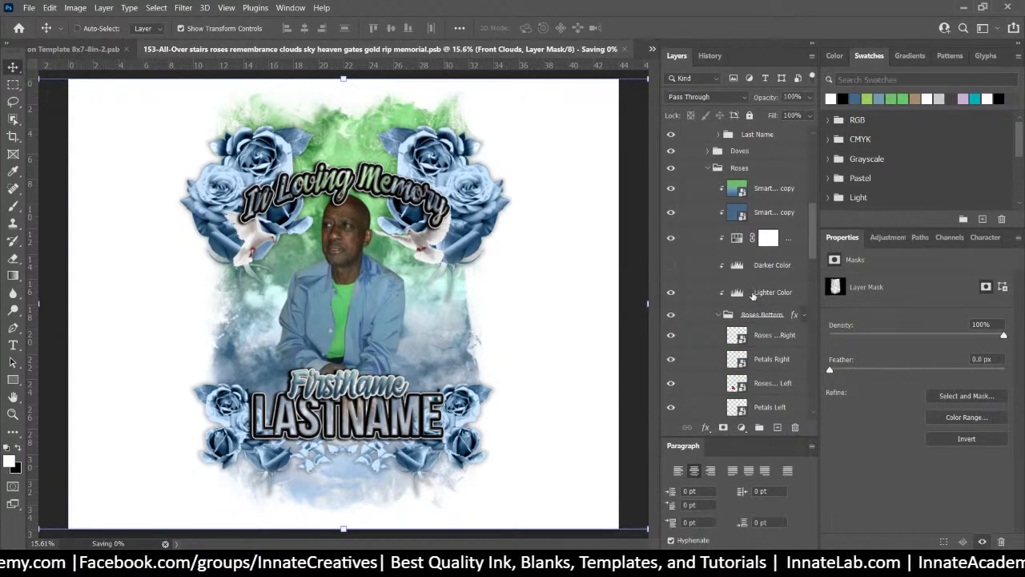
left_click(723, 262)
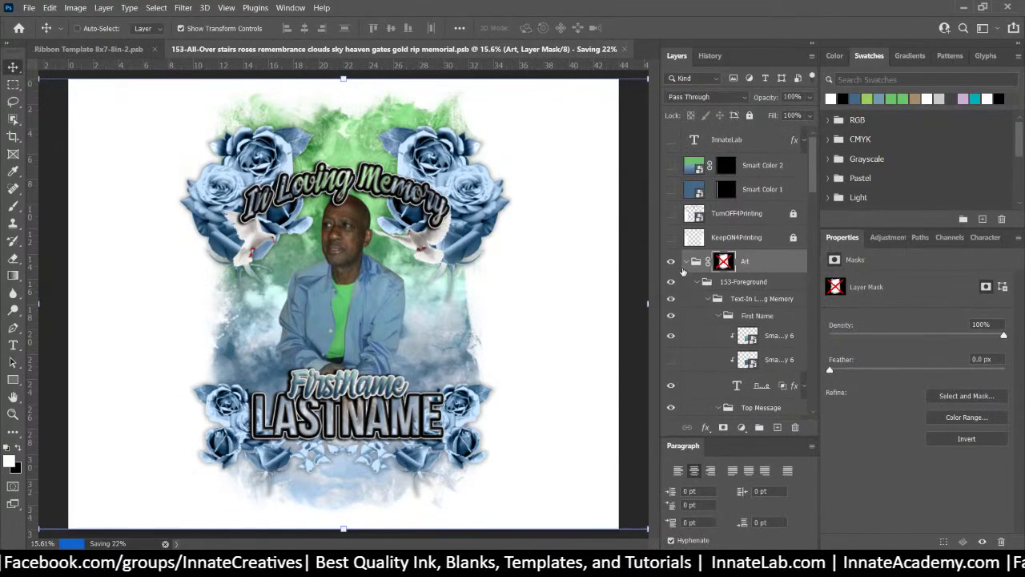
right_click(781, 261)
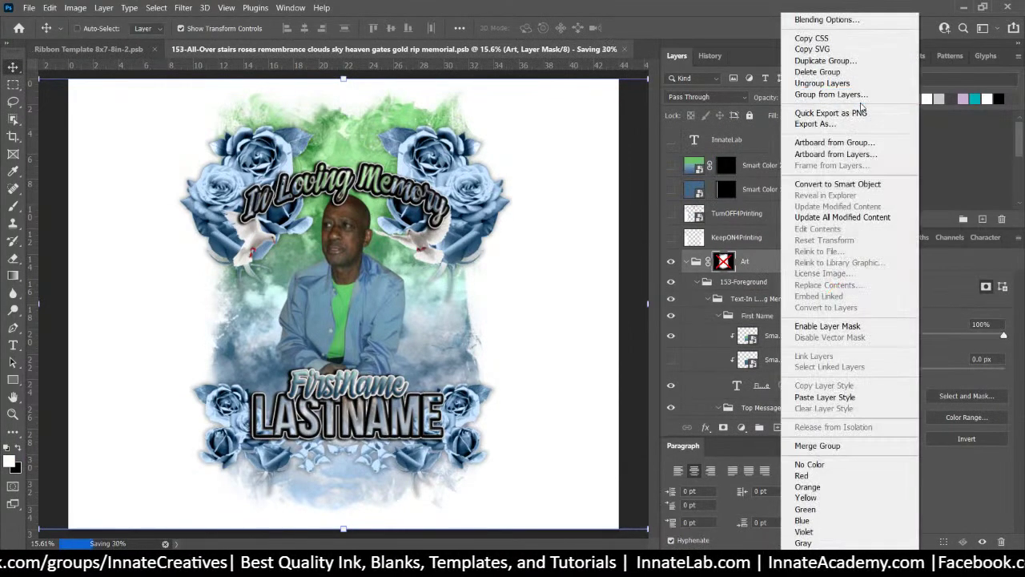
key("Escape")
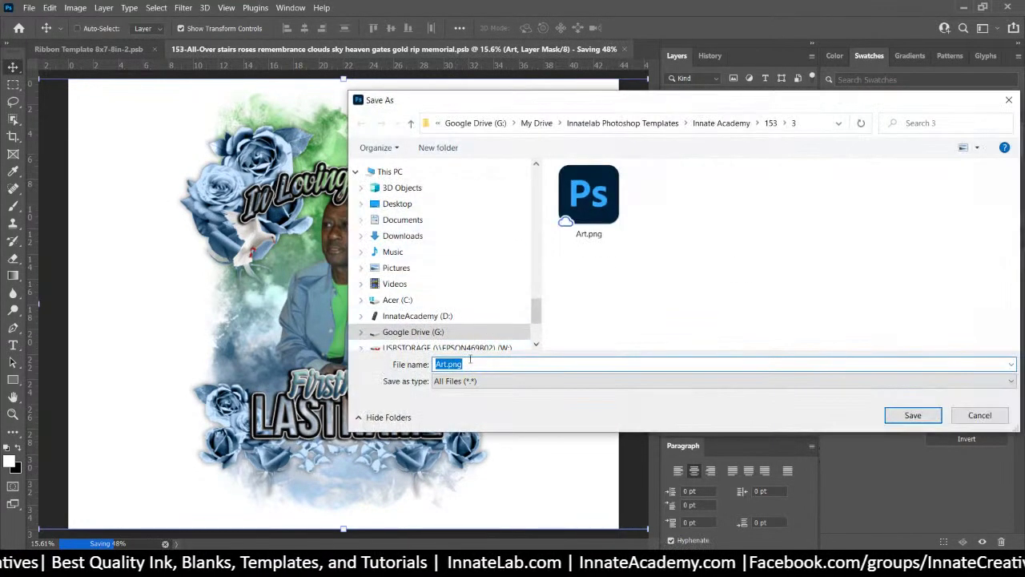
left_click(455, 364)
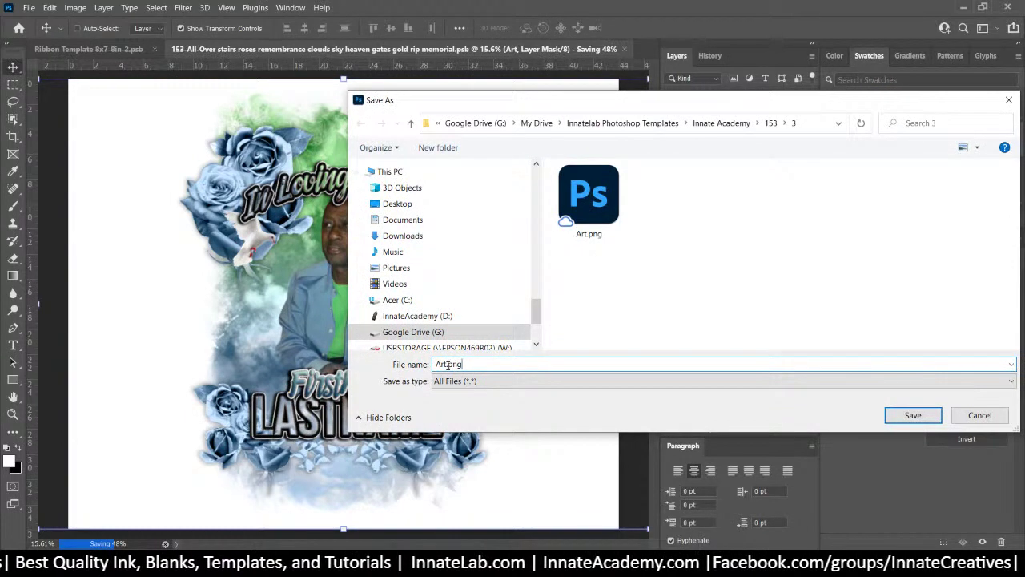
type("-13")
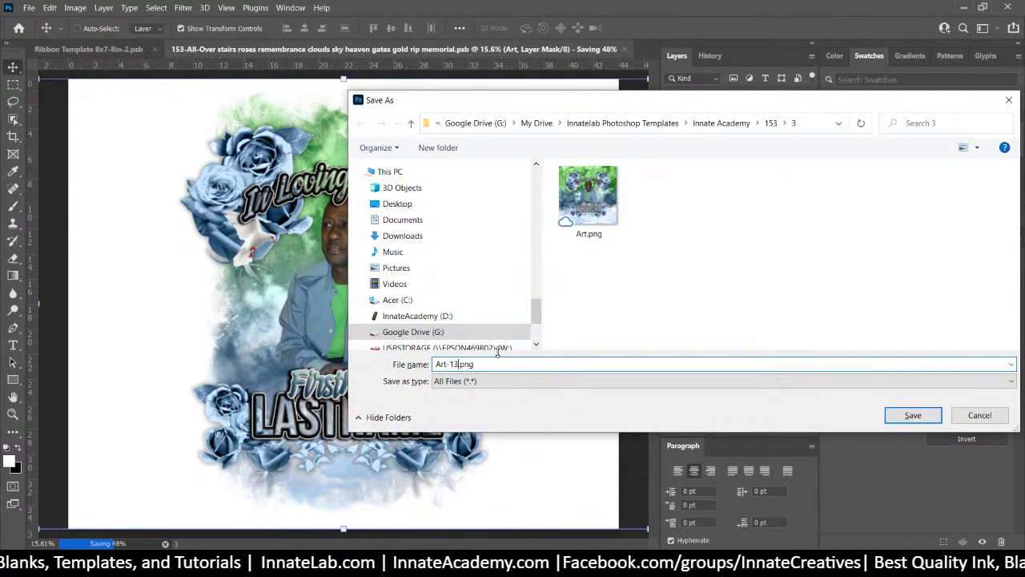
type("x19")
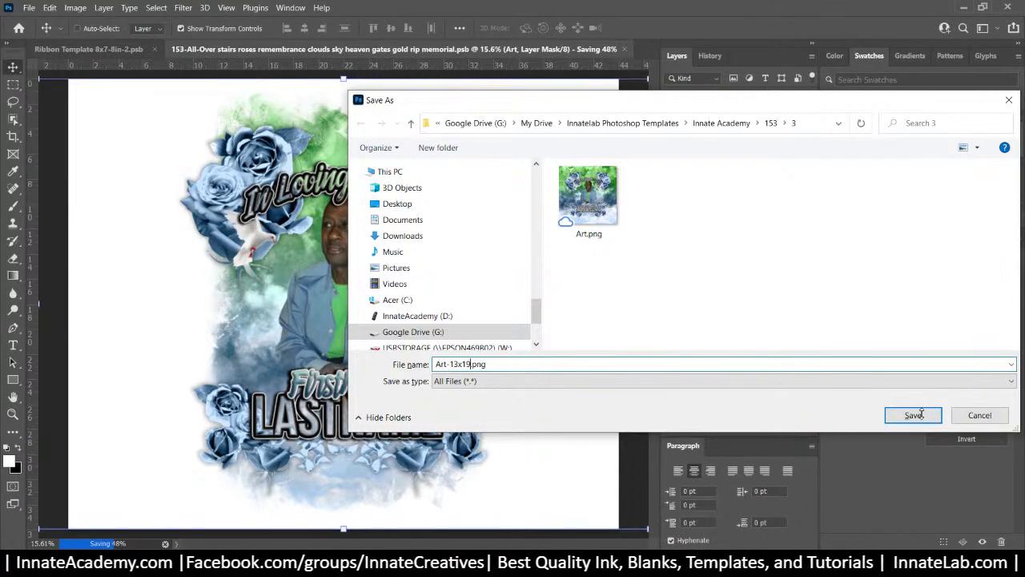
left_click(921, 413)
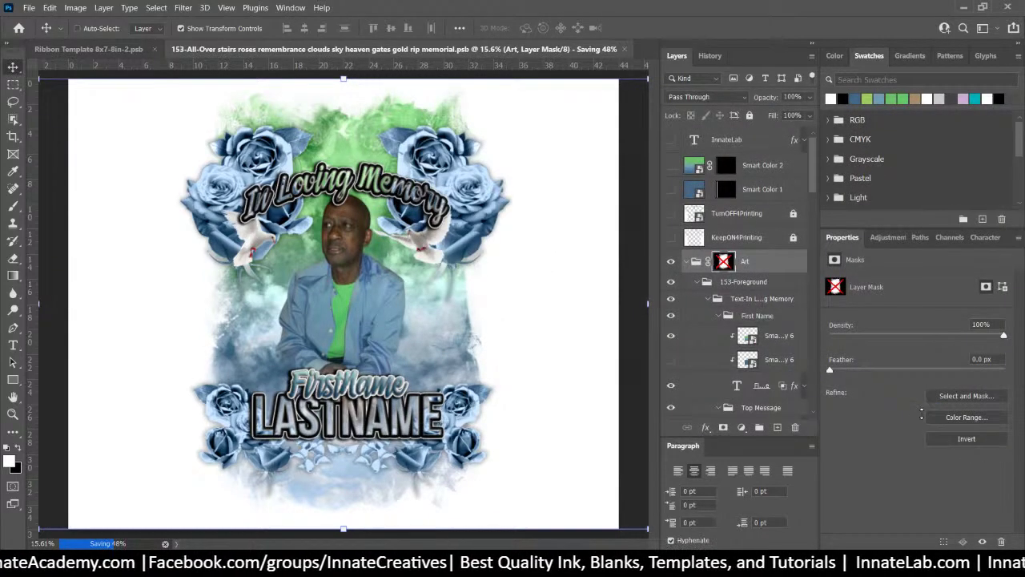
Quick Export the First Name group as a PNG
left_click(745, 269)
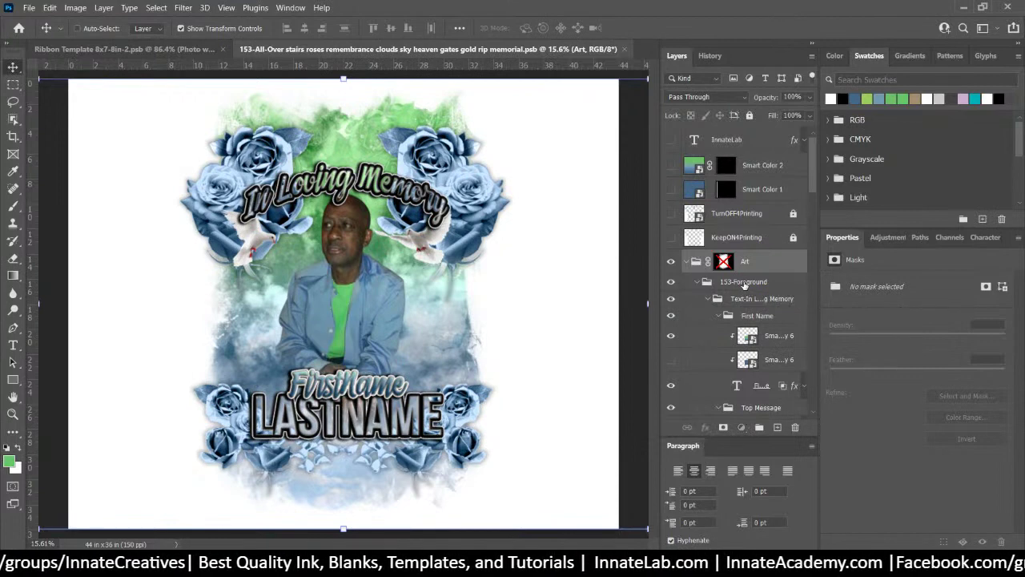
left_click(744, 285)
scroll(747, 291, "down", 1)
left_click(747, 290)
left_click(718, 288)
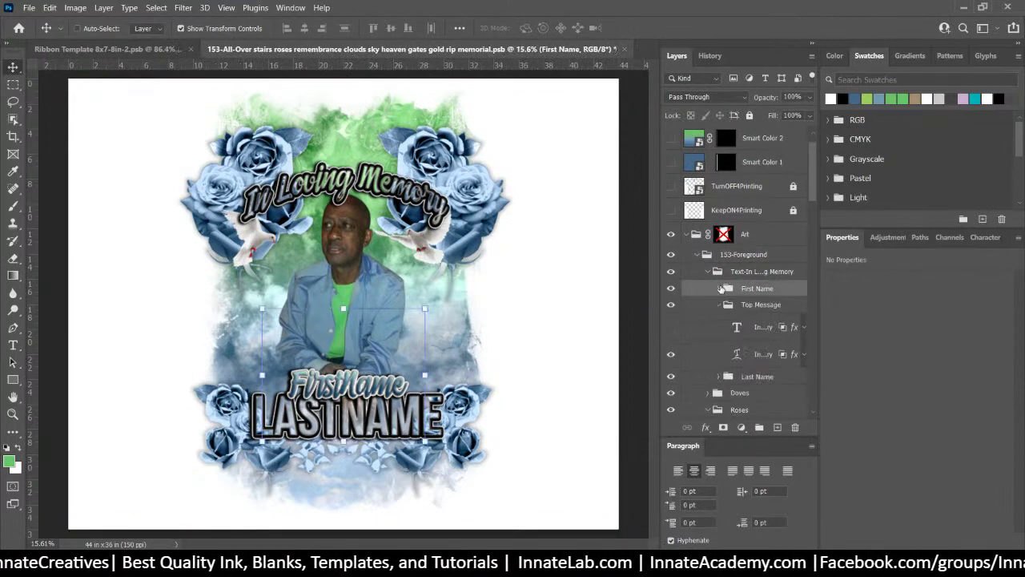
left_click(671, 290)
left_click(671, 289)
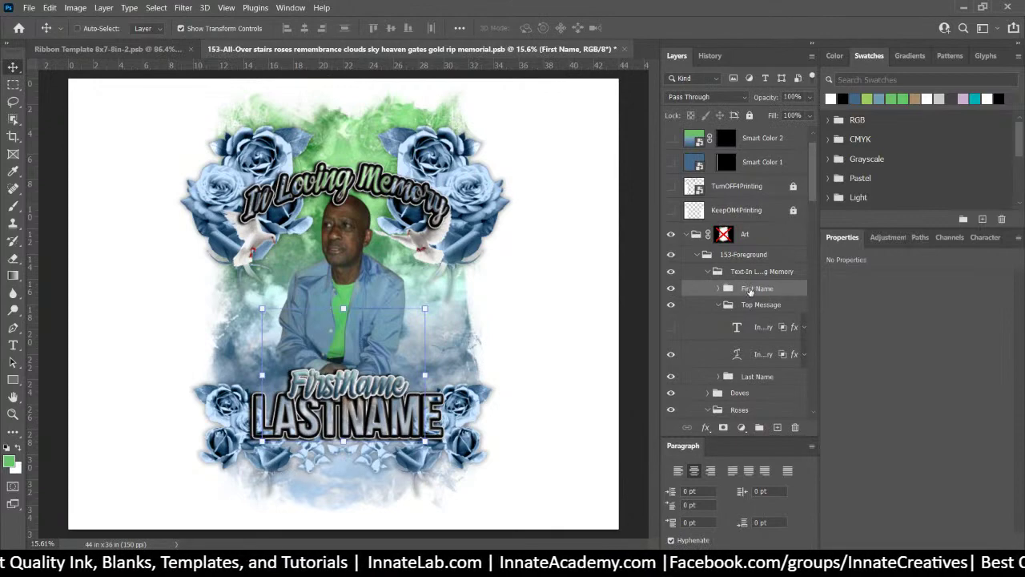
right_click(749, 293)
left_click(828, 117)
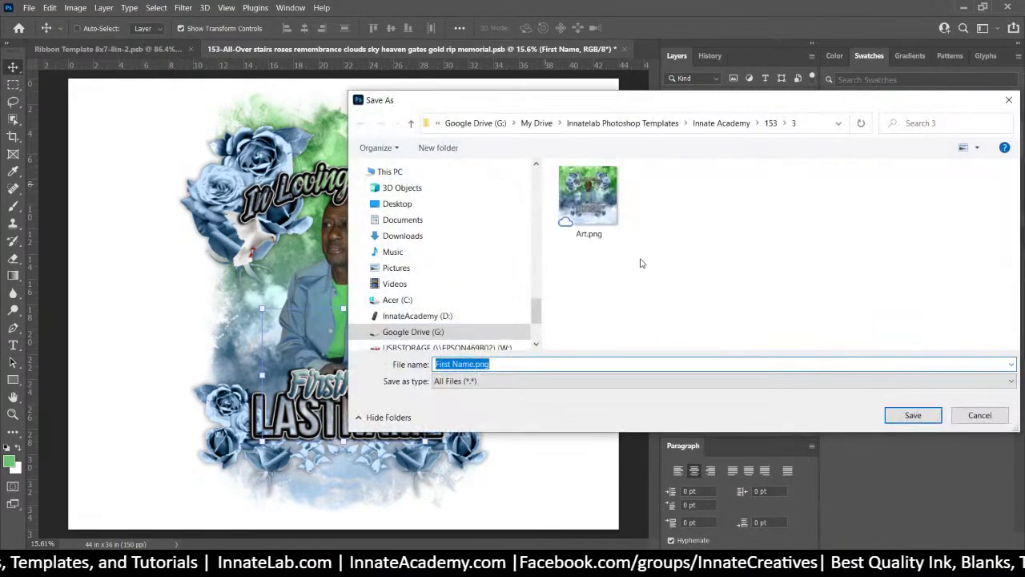
left_click(915, 412)
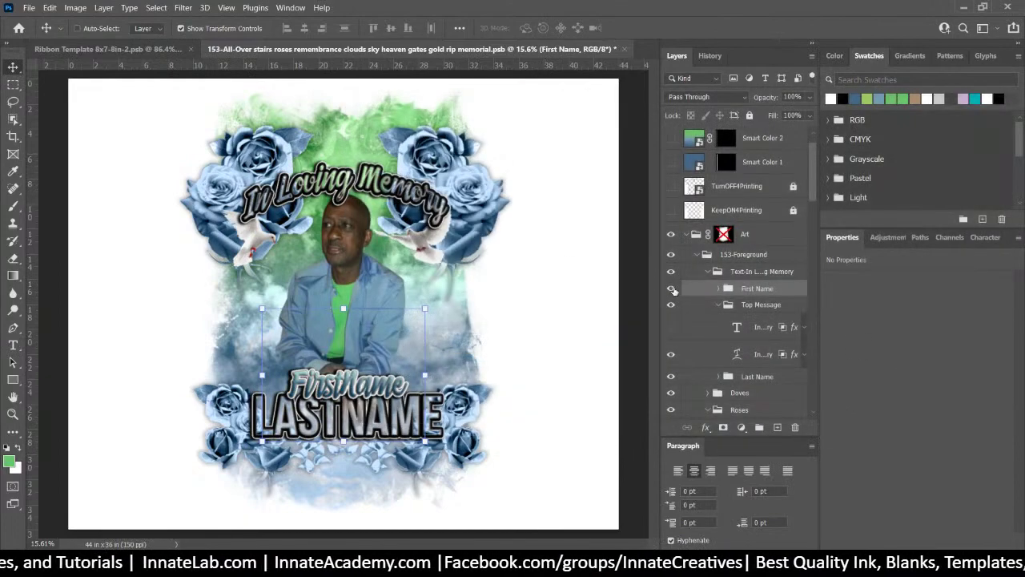
Check the In Loving Memory text layers and export the Top Message group as a PNG
left_click(671, 288)
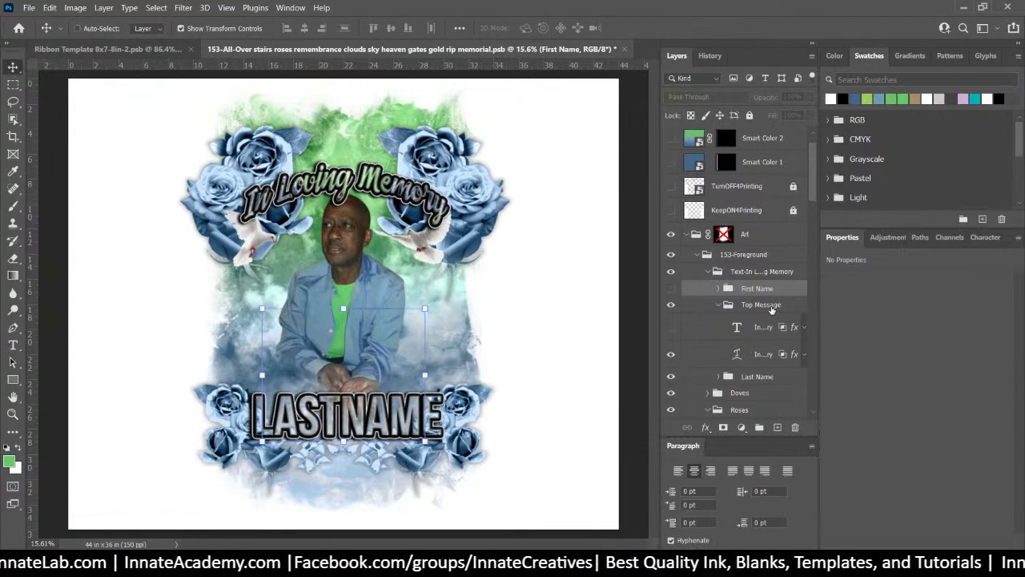
left_click(671, 289)
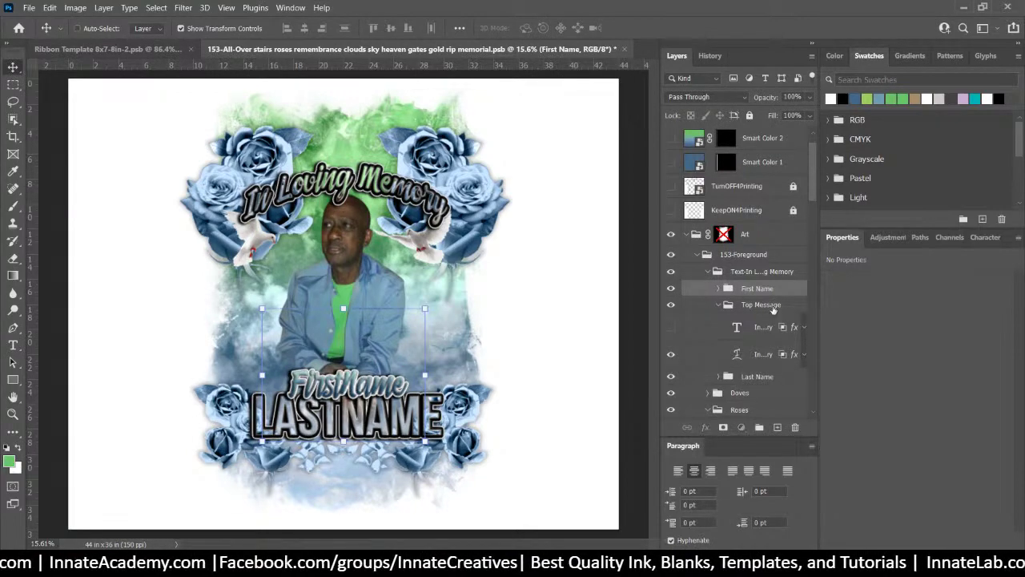
left_click(771, 307)
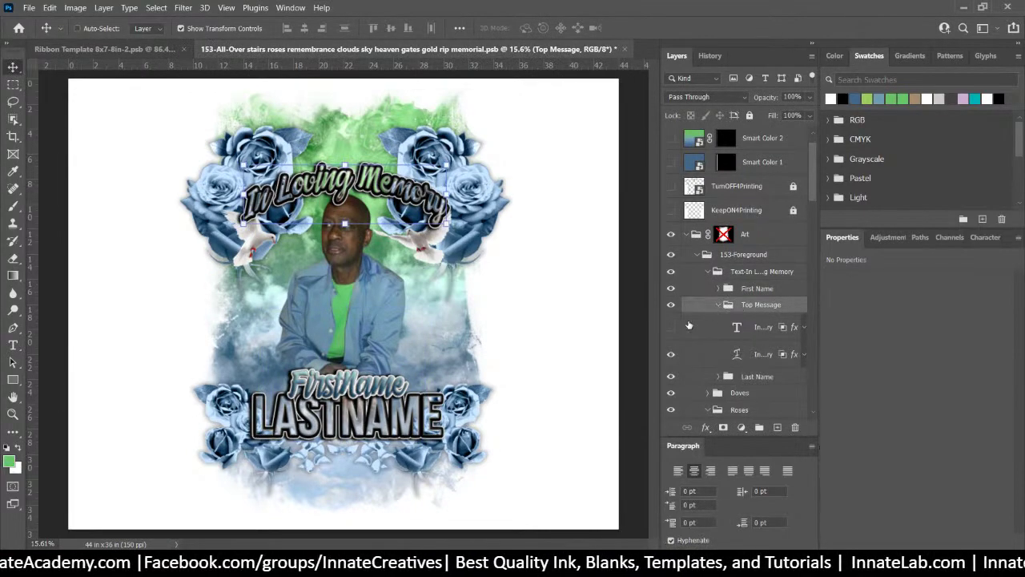
left_click(672, 354)
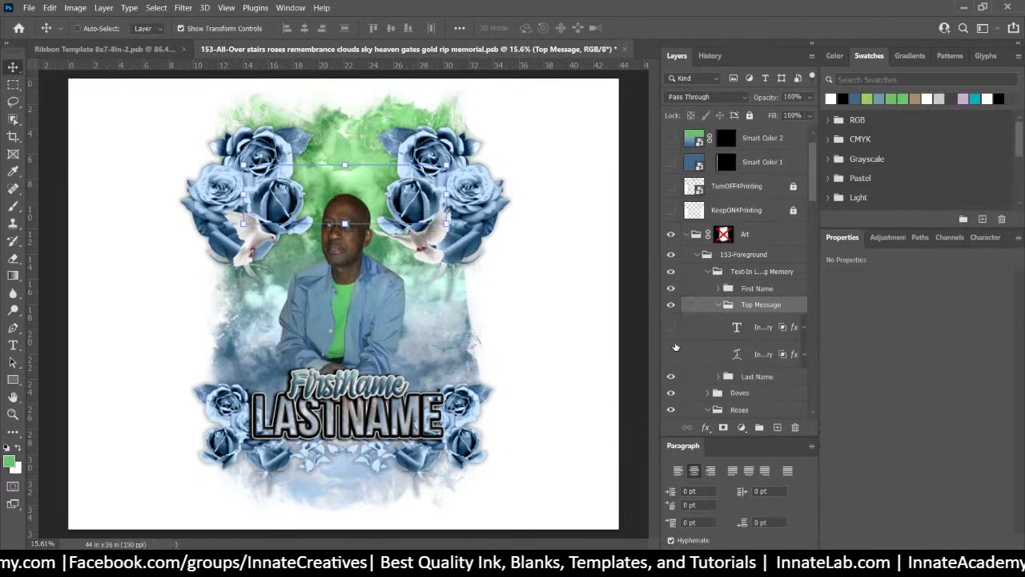
left_click(672, 327)
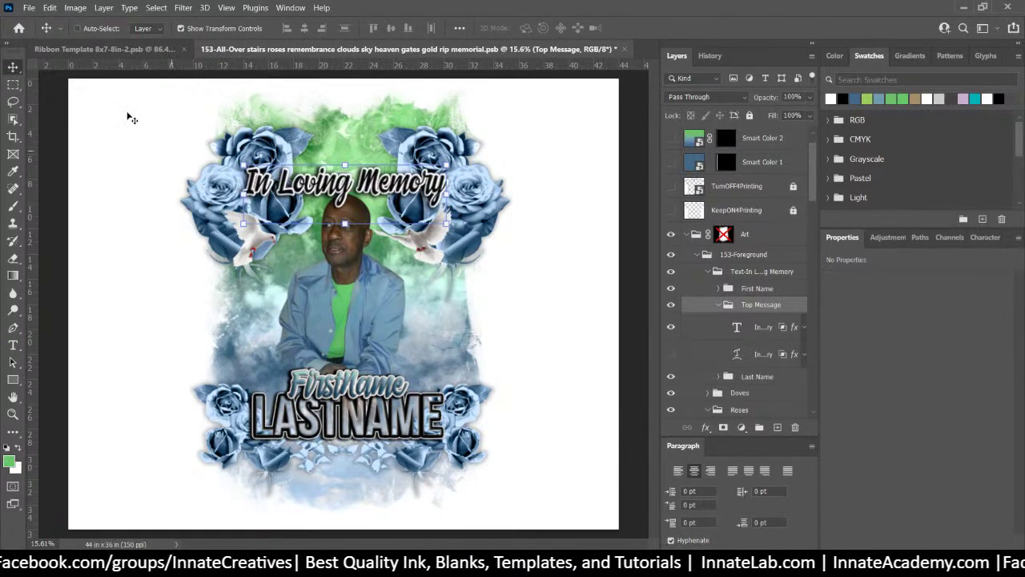
right_click(761, 310)
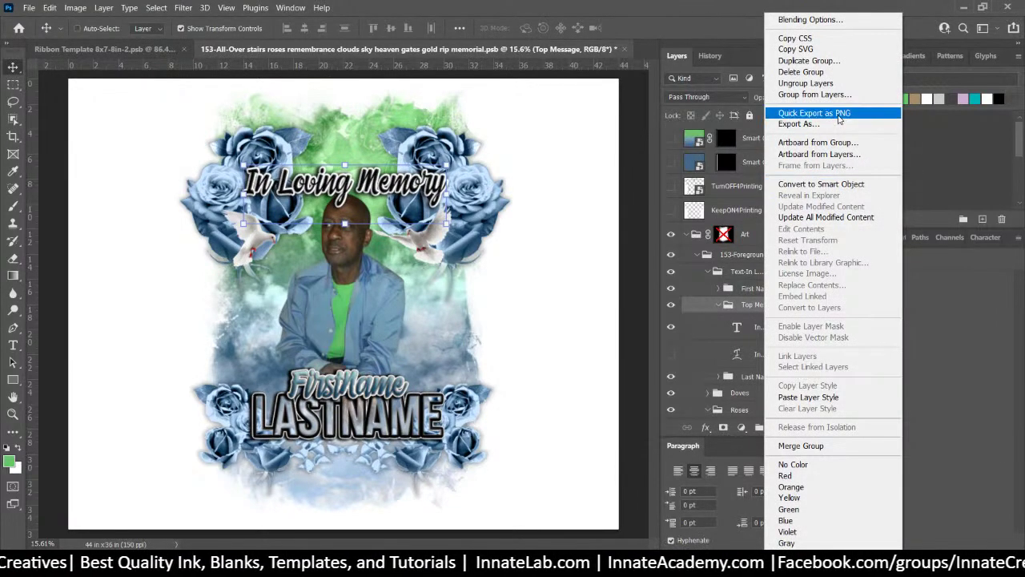
key("Escape")
key("ctrl+shift+s")
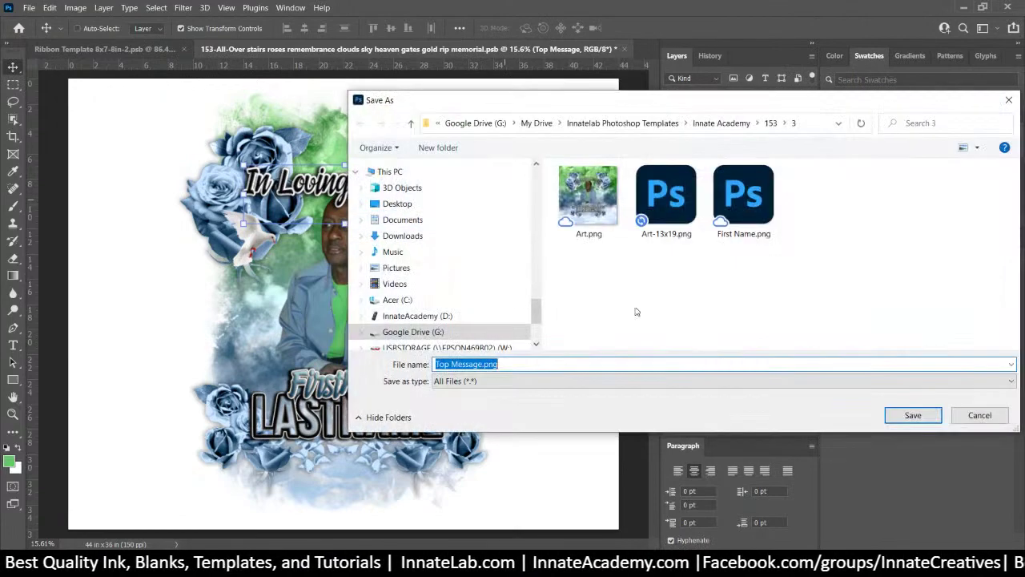
left_click(906, 416)
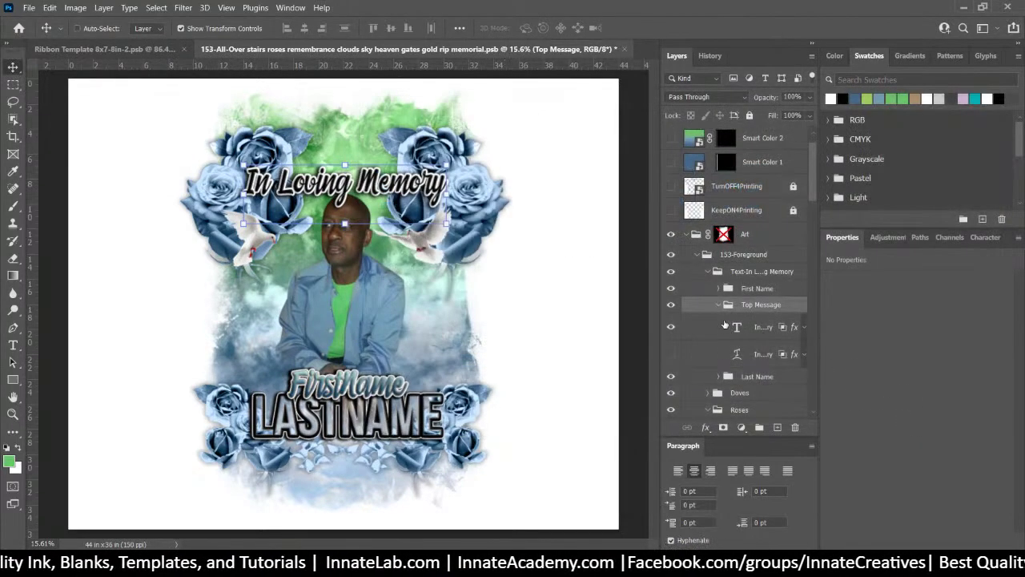
Show the outlined In Loving Memory text, then export the Last Name group as a PNG
left_click(671, 354)
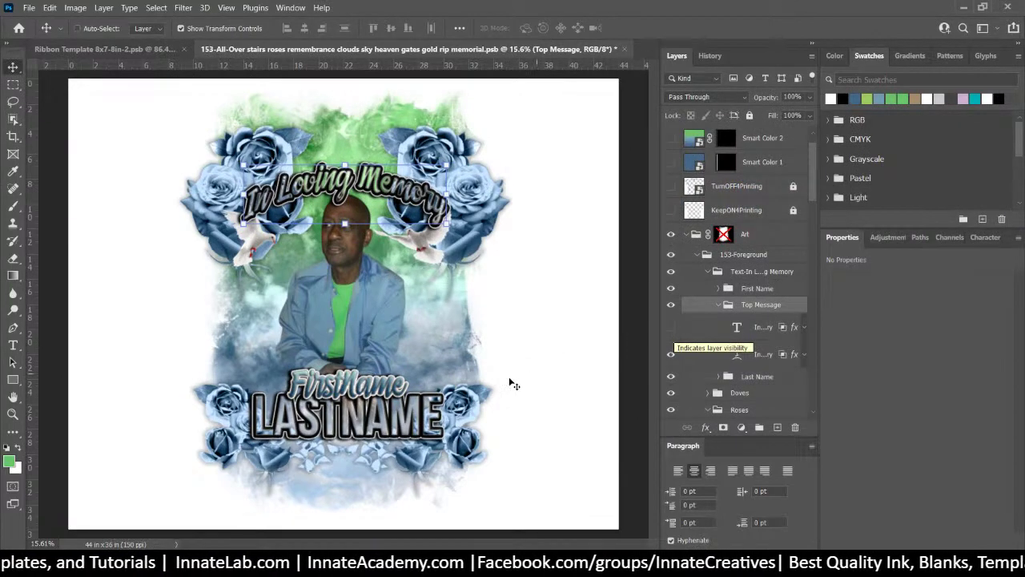
left_click(716, 306)
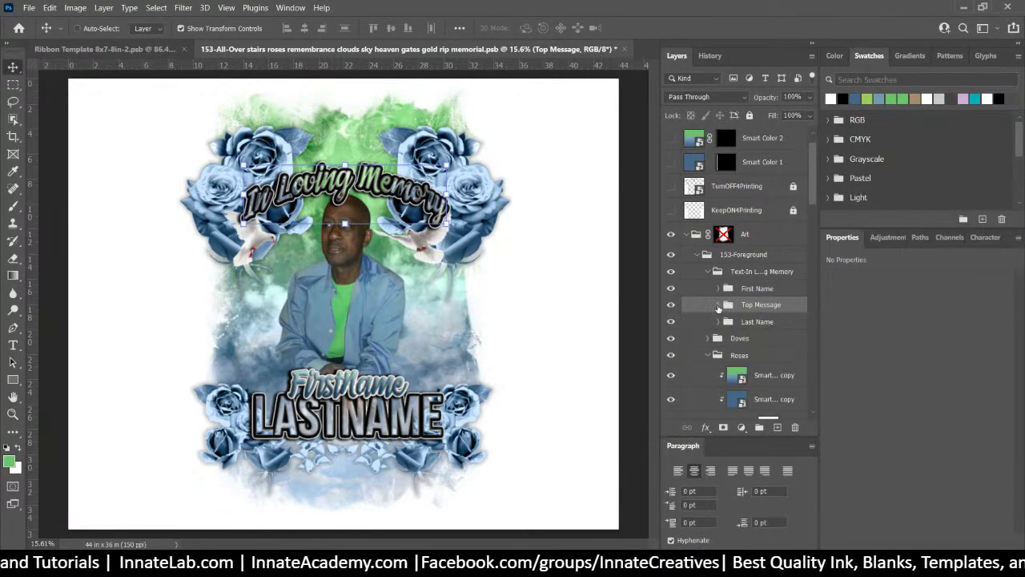
left_click(756, 324)
right_click(777, 324)
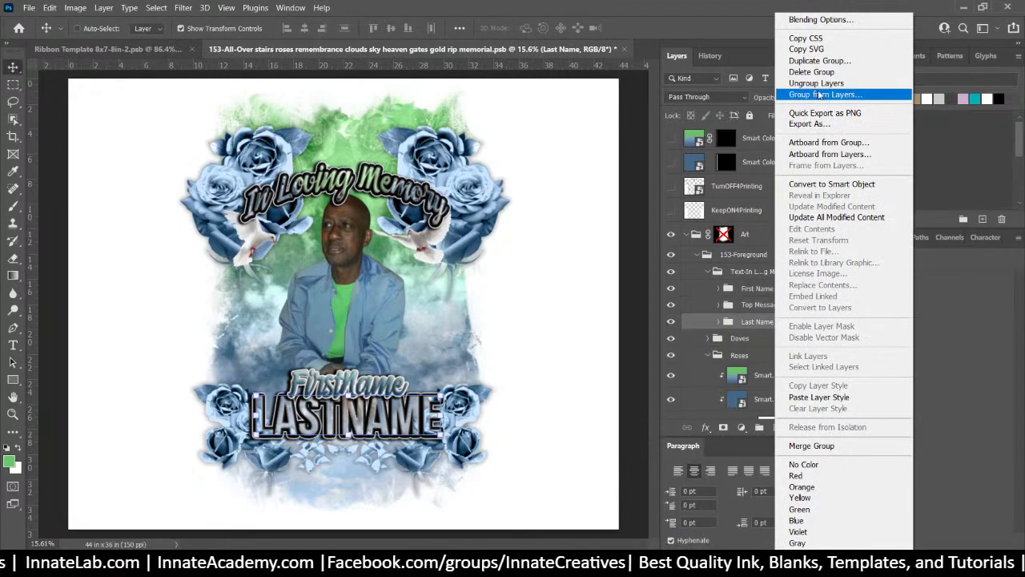
left_click(825, 113)
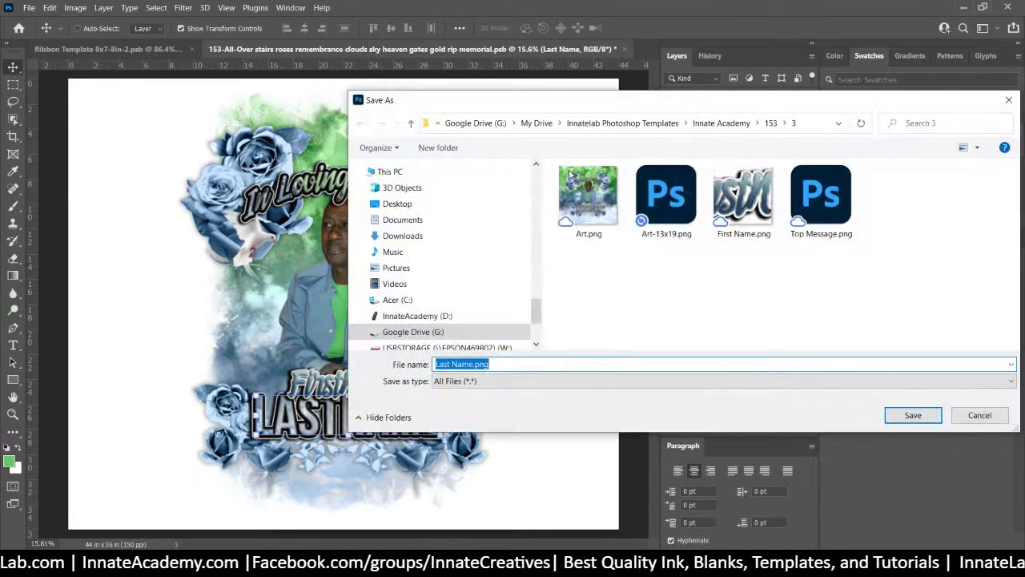
left_click(913, 415)
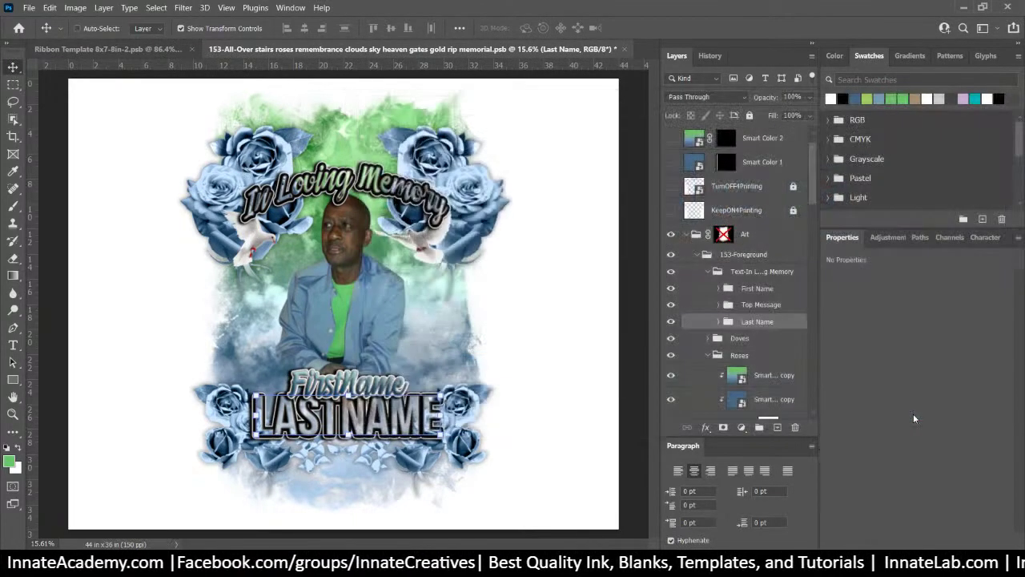
Hide the Roses Left Top, Roses Bottom Left and both petal layers
left_click(712, 273)
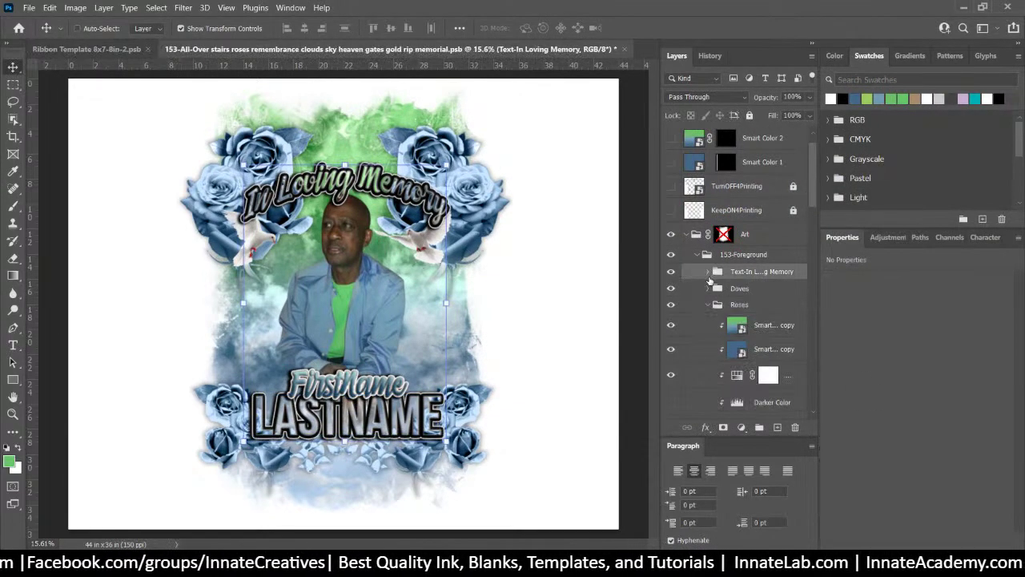
left_click(760, 293)
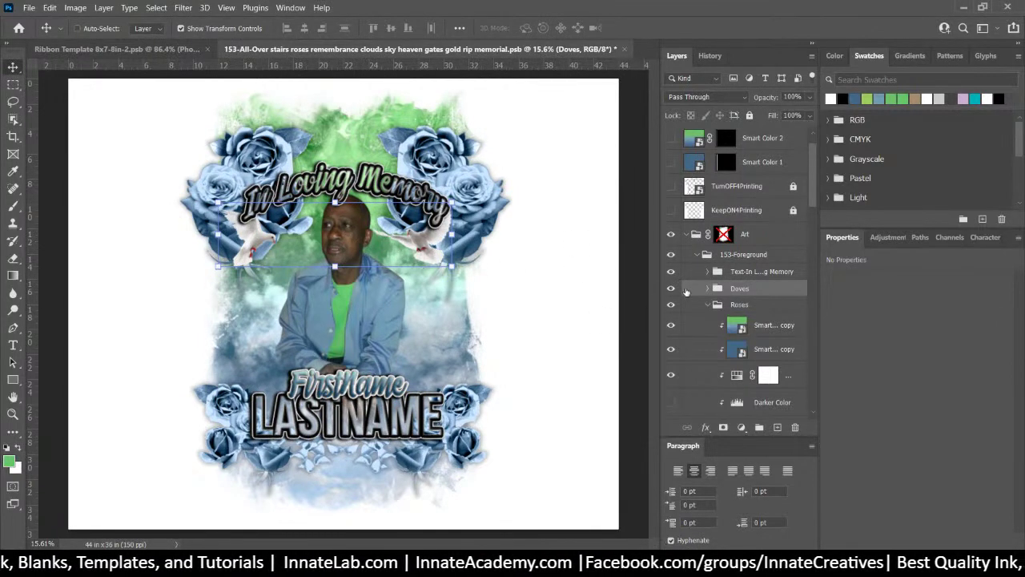
left_click(741, 304)
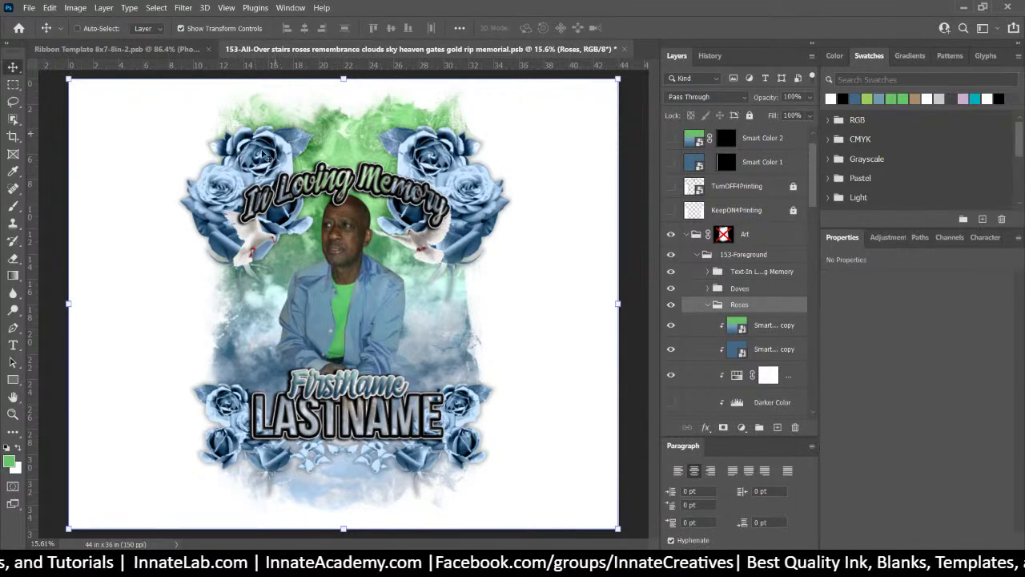
right_click(265, 154)
left_click(293, 208)
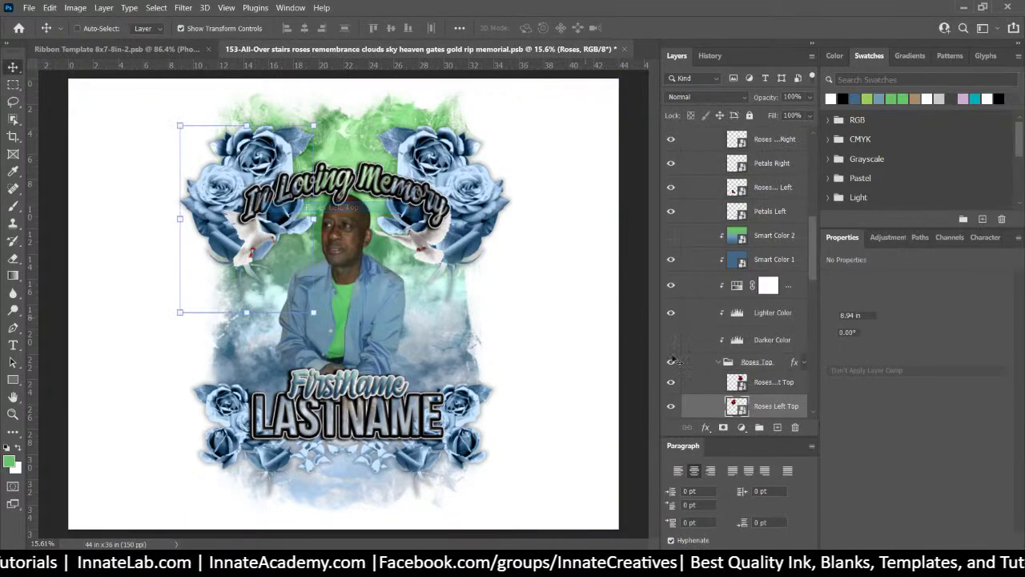
left_click(669, 406)
right_click(224, 398)
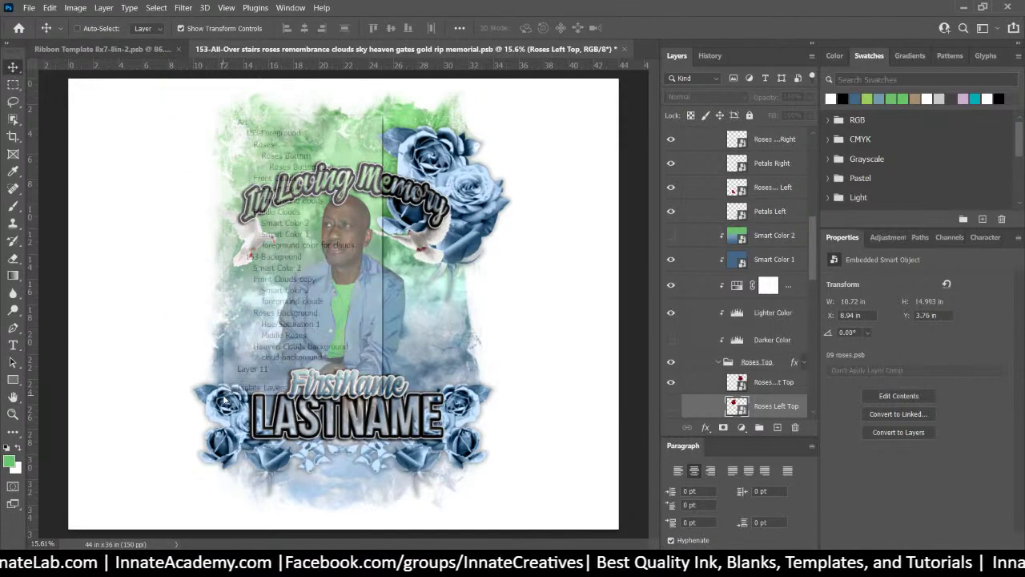
left_click(309, 168)
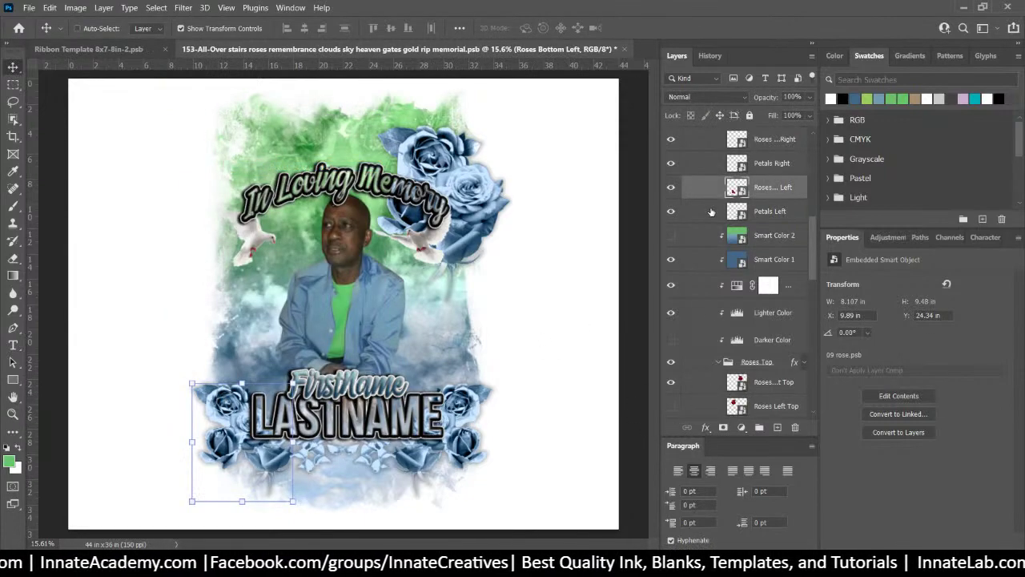
left_click(671, 188)
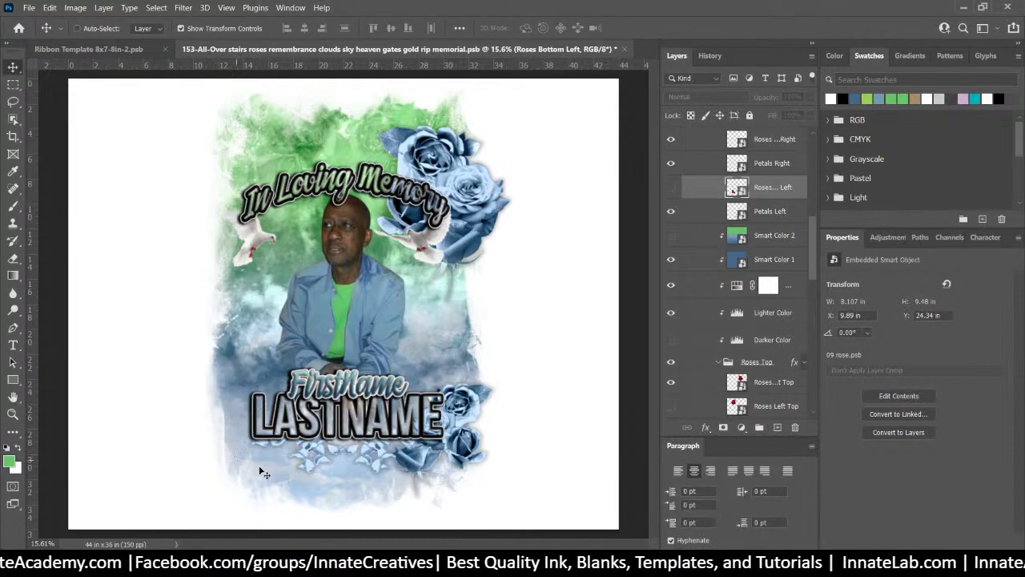
right_click(316, 456)
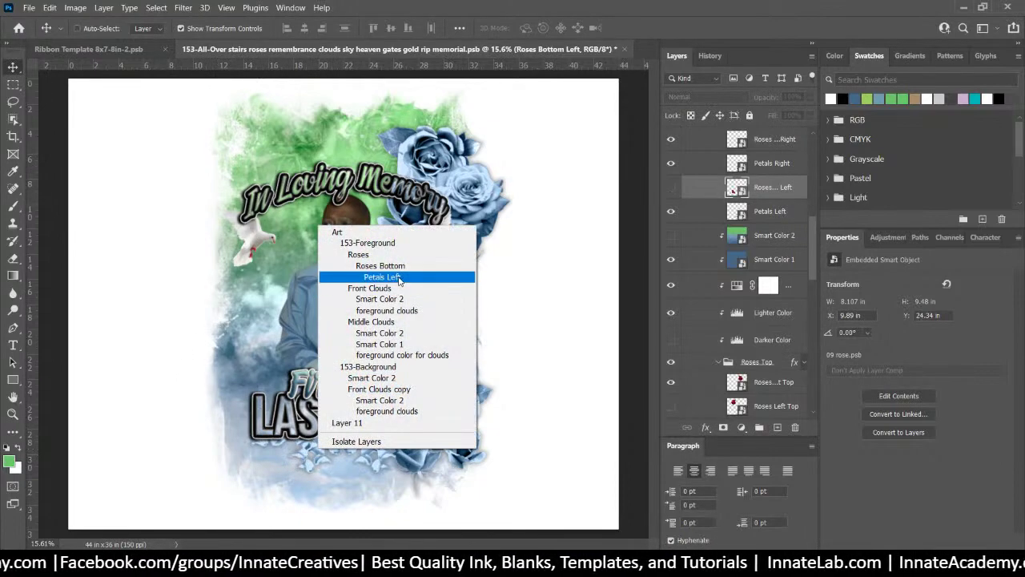
left_click(382, 276)
left_click(671, 211)
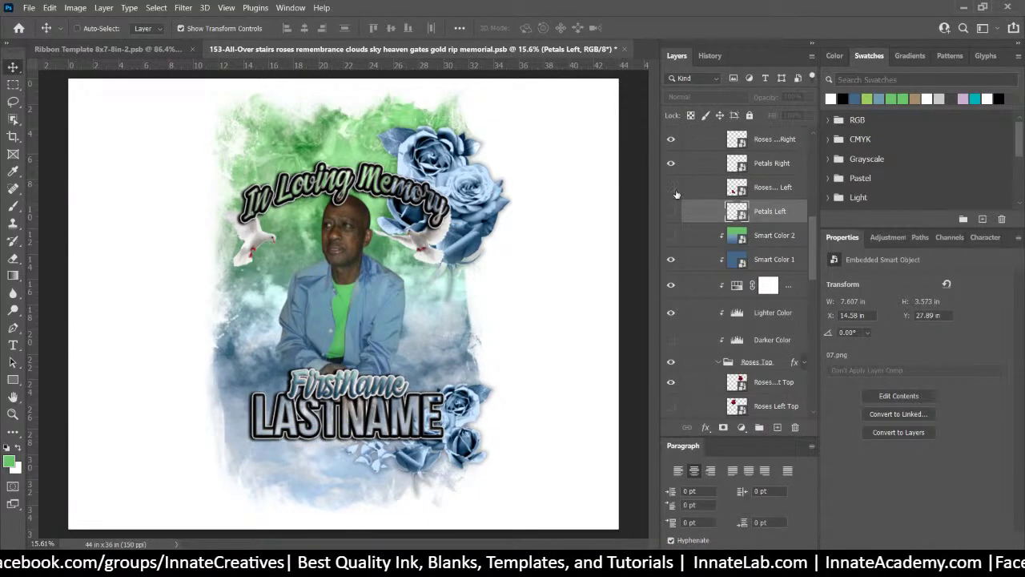
left_click(671, 164)
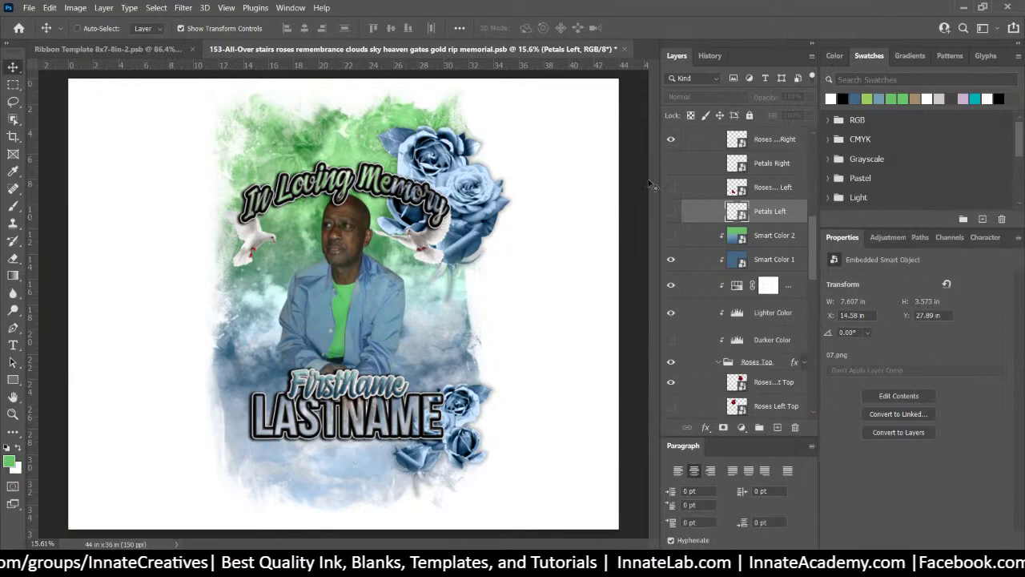
Quick Export the Roses group as Roses.png
scroll(728, 206, "up", 5)
scroll(728, 206, "up", 2)
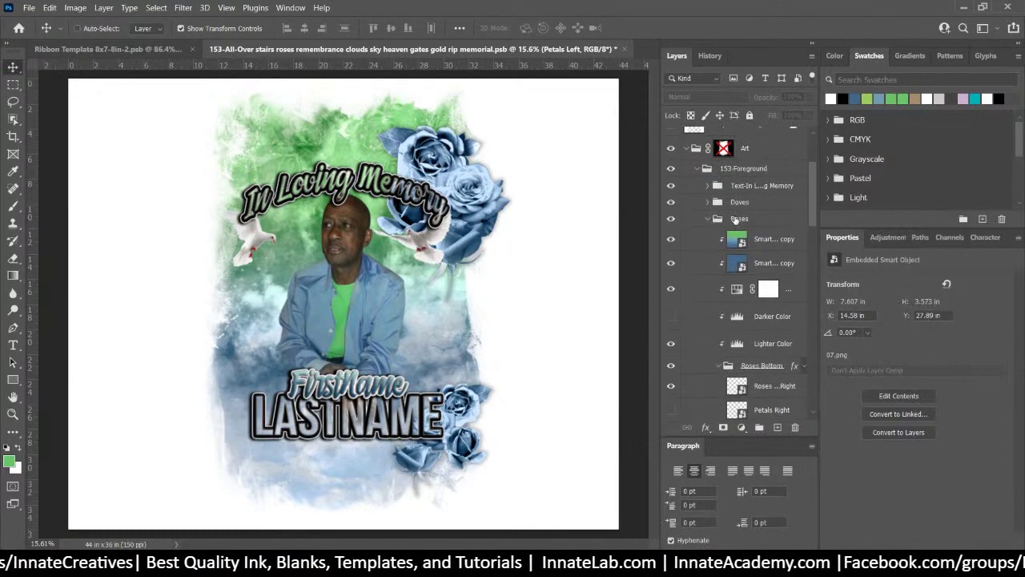
left_click(737, 218)
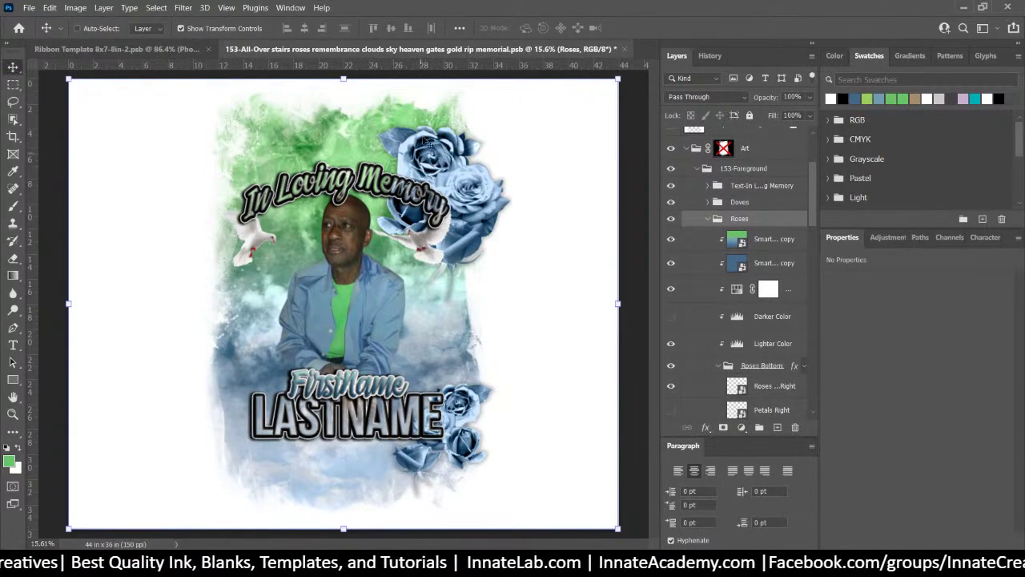
right_click(782, 221)
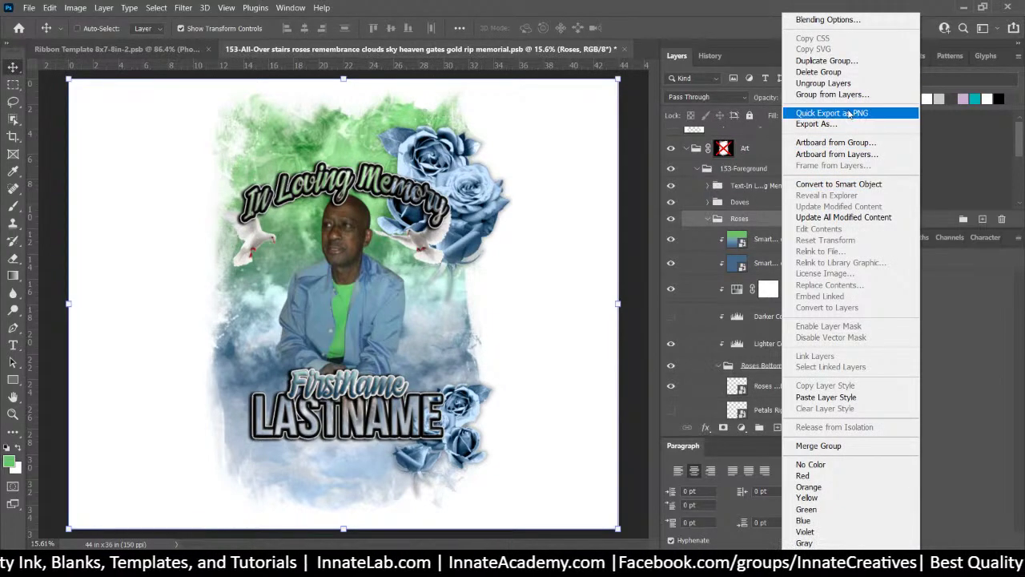
left_click(847, 113)
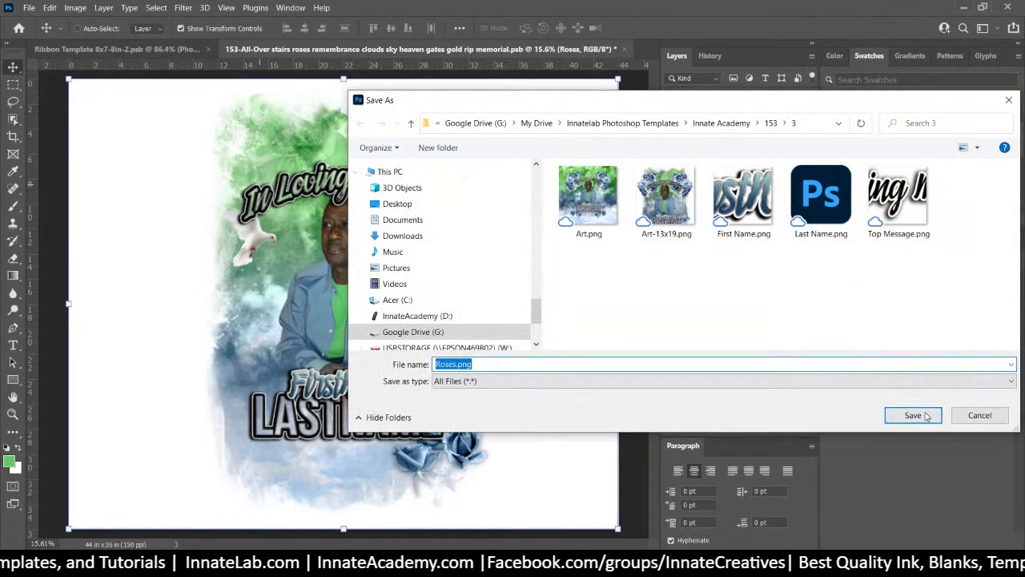
left_click(913, 415)
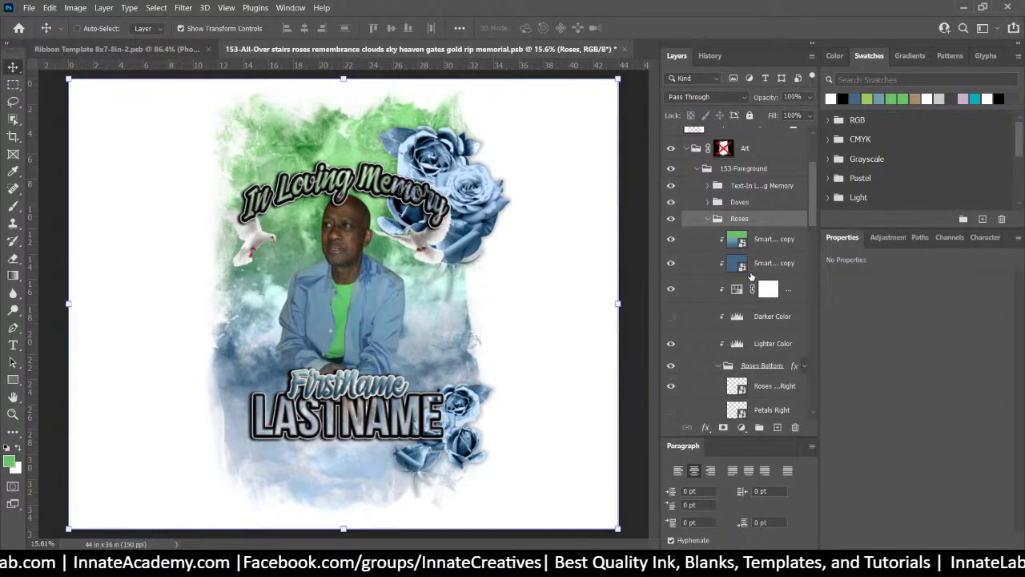
scroll(751, 276, "up", 4)
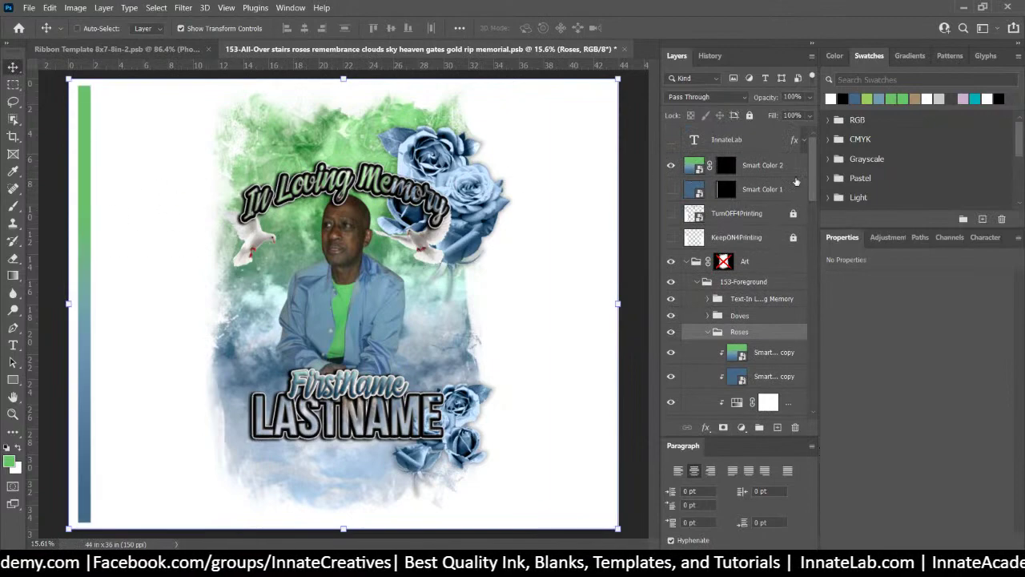
Export the Smart Color 2 layer as Smart Color 2.png into the 153 › 3 folder
left_click(758, 165)
right_click(745, 169)
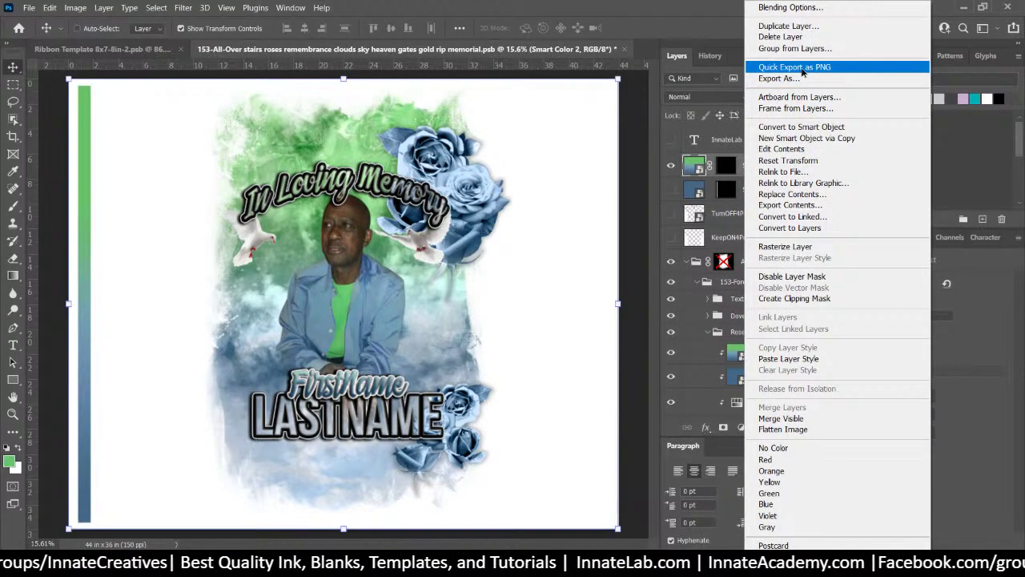
left_click(801, 67)
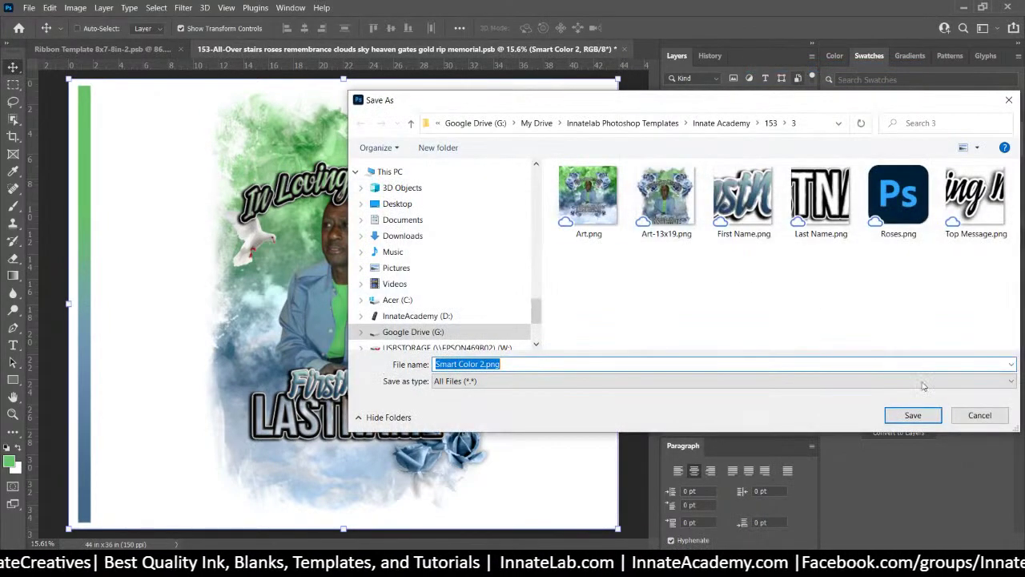
left_click(913, 415)
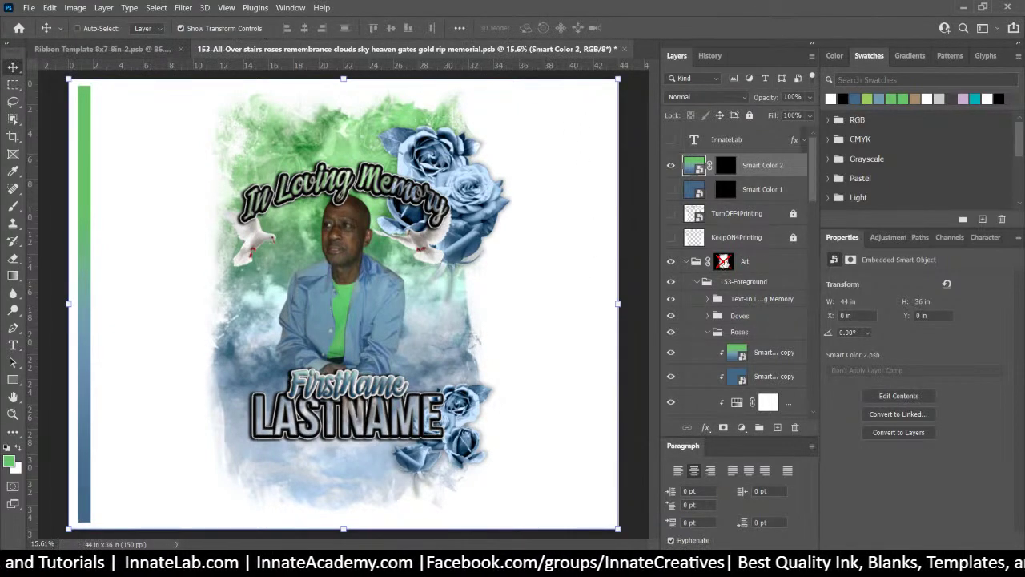
scroll(742, 278, "down", 2)
scroll(743, 278, "down", 8)
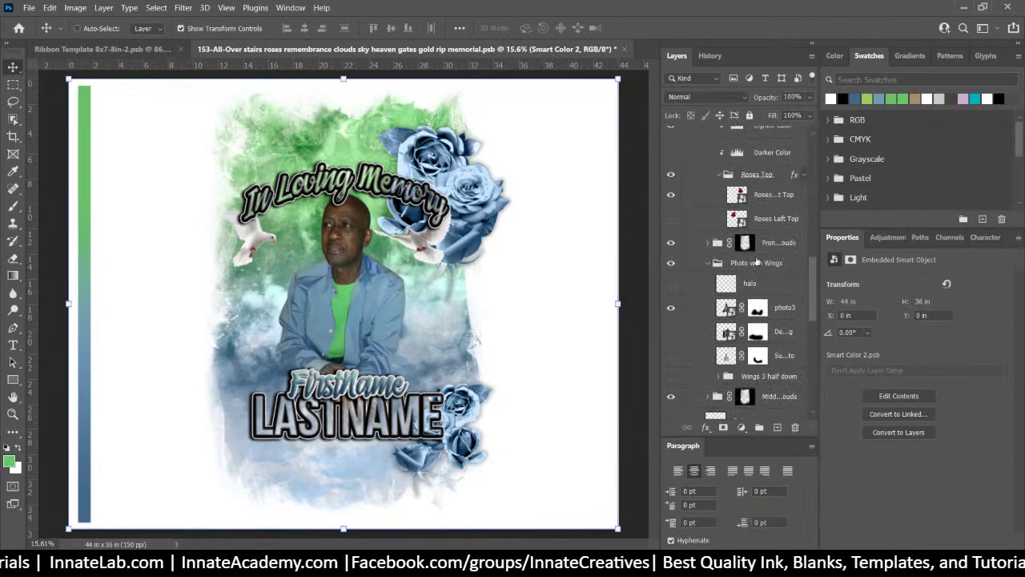
Disable the layer masks on the Front Clouds and Middle Clouds layers
left_click(750, 245)
left_click(746, 245)
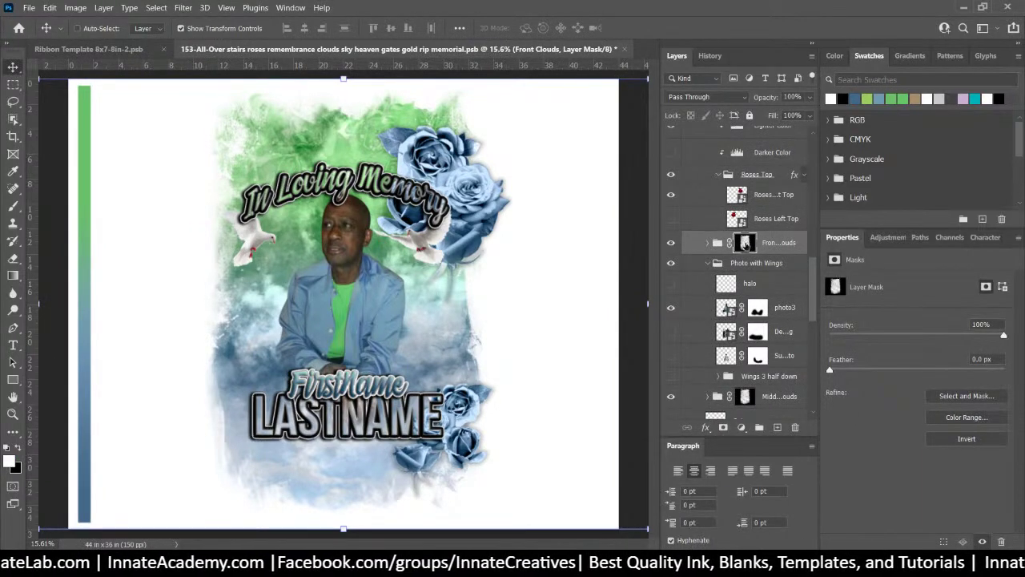
right_click(747, 246)
left_click(770, 250)
scroll(761, 351, "down", 4)
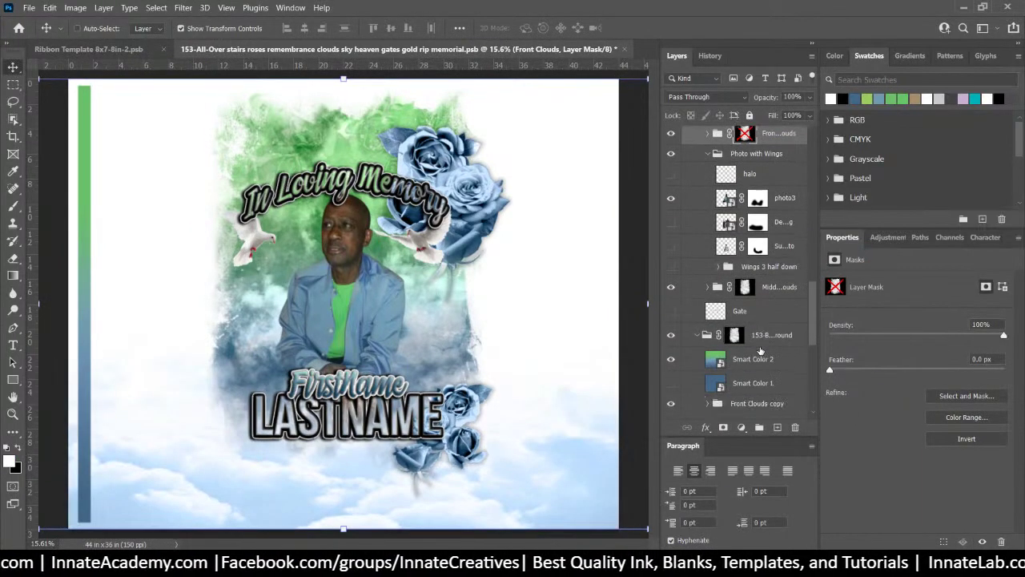
left_click(747, 288)
right_click(746, 288)
left_click(767, 297)
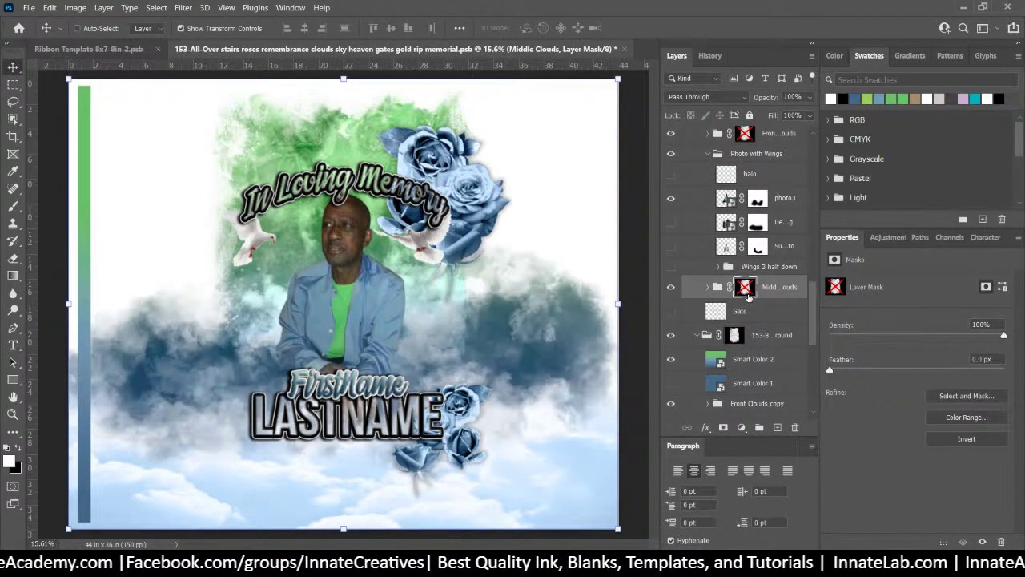
scroll(732, 303, "down", 5)
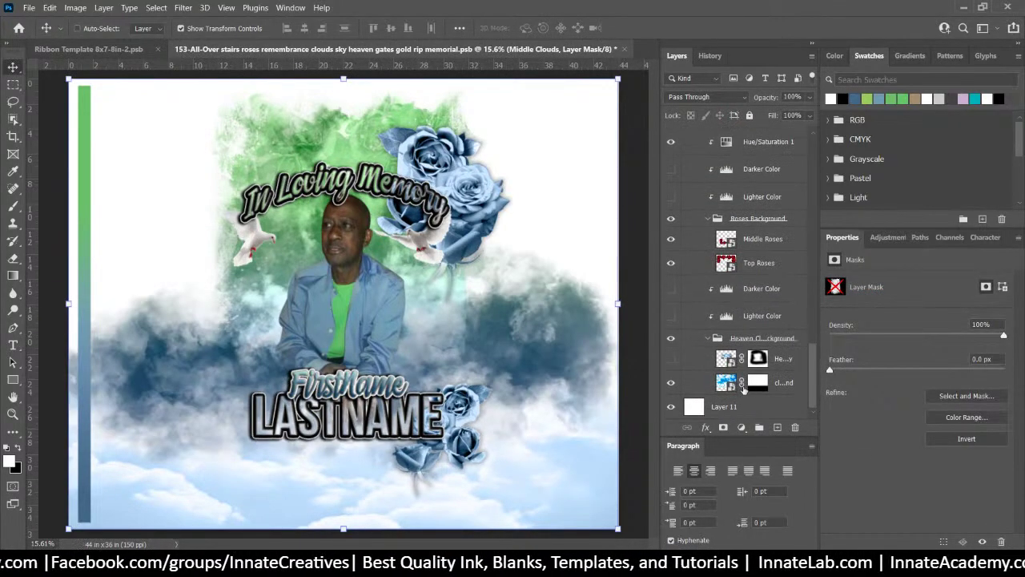
scroll(743, 388, "up", 5)
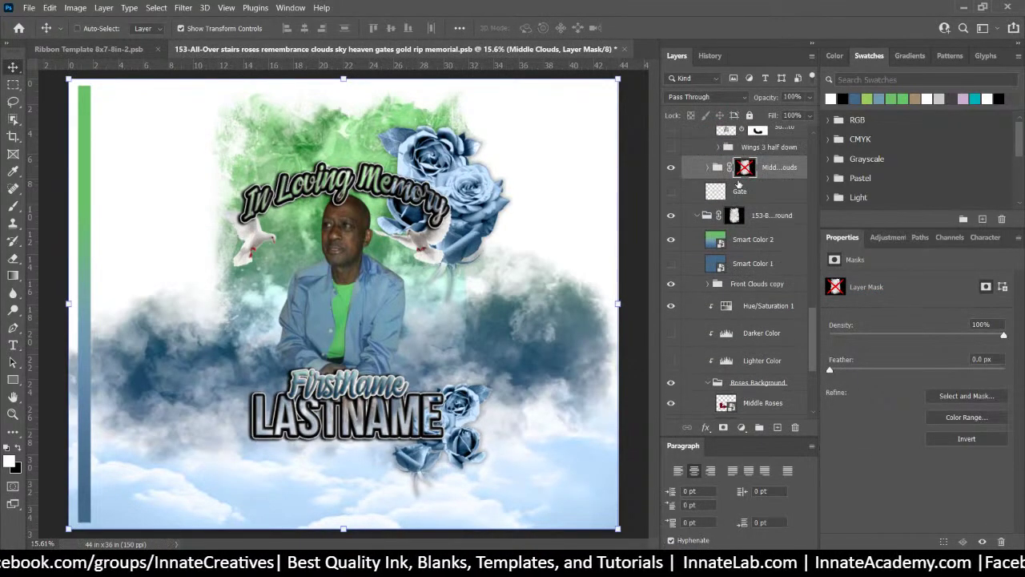
Disable the 153-Background layer mask so the background fills the canvas
right_click(745, 169)
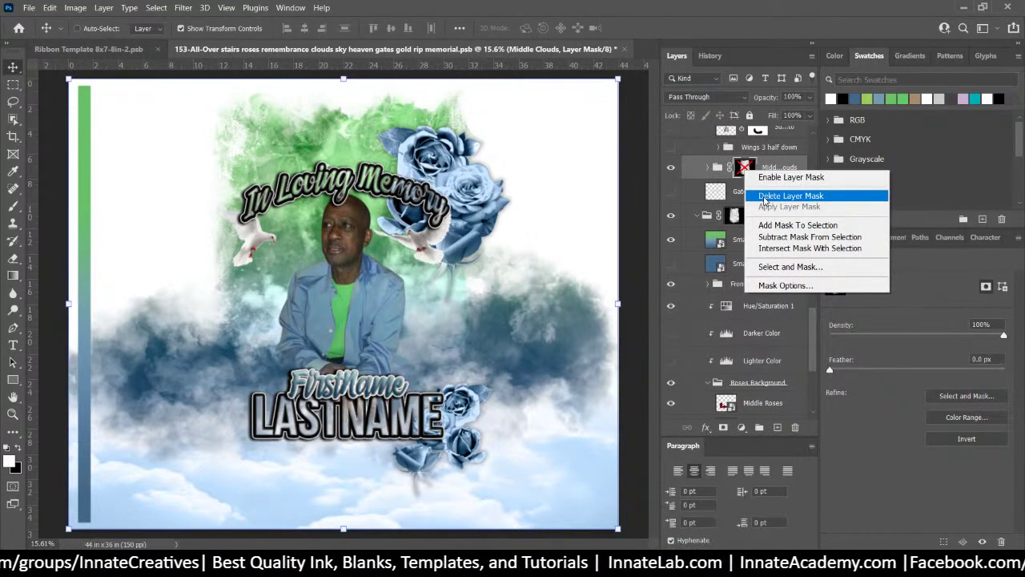
left_click(750, 167)
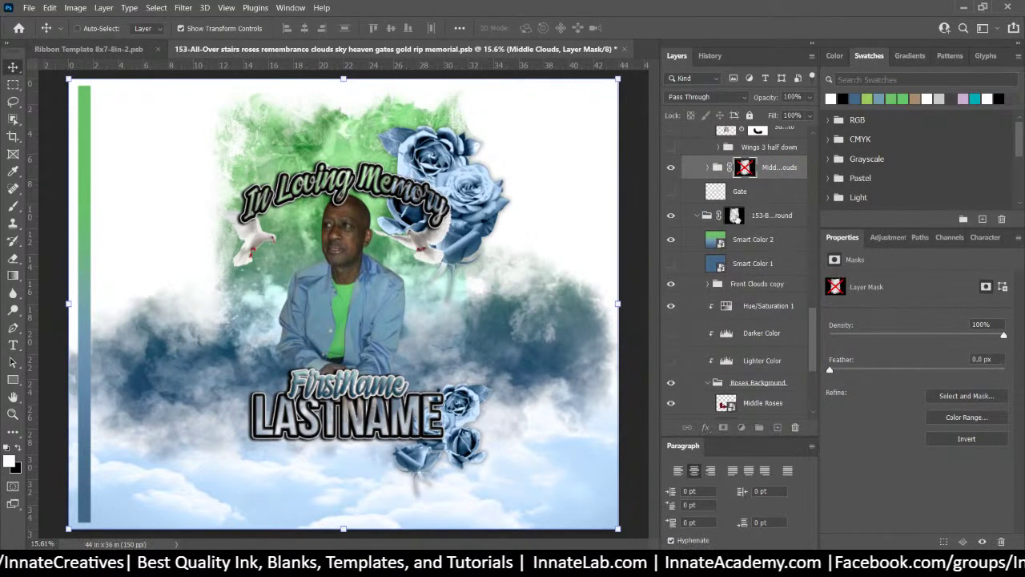
left_click(733, 215)
right_click(735, 217)
left_click(762, 226)
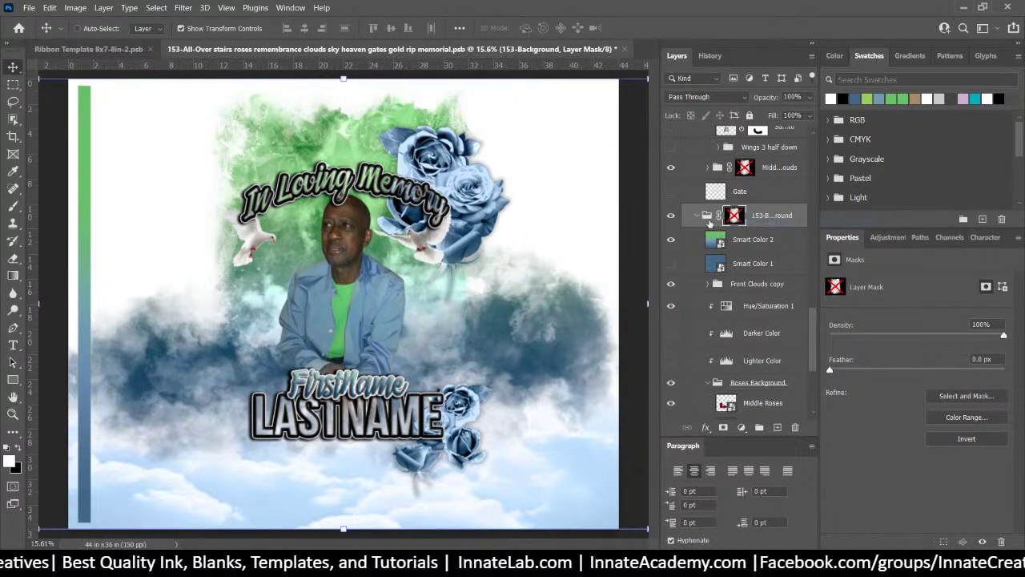
left_click(706, 215)
Locate the rose layers from the canvas layer list and show Roses Left Top
scroll(723, 293, "up", 5)
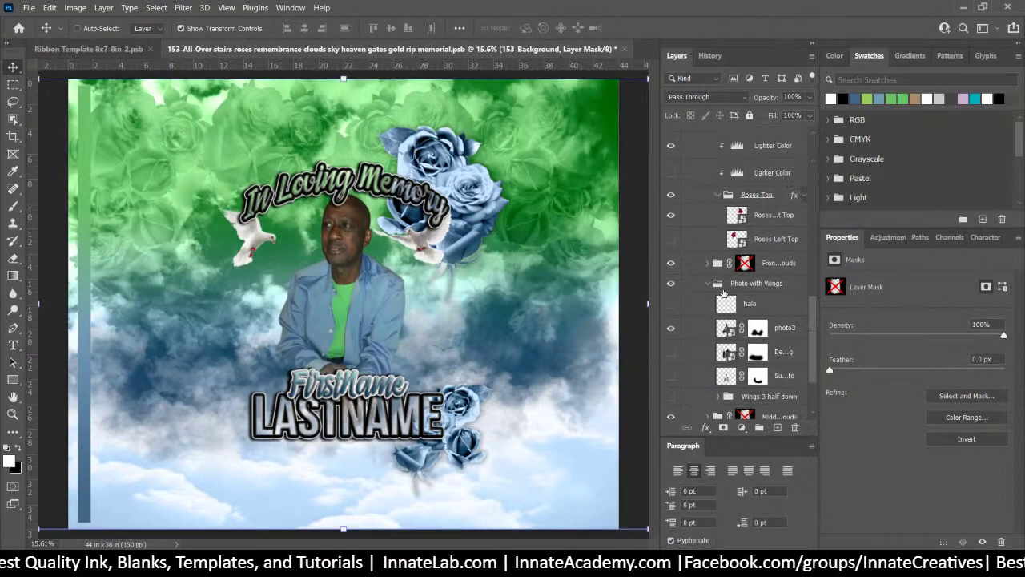
scroll(723, 293, "down", 5)
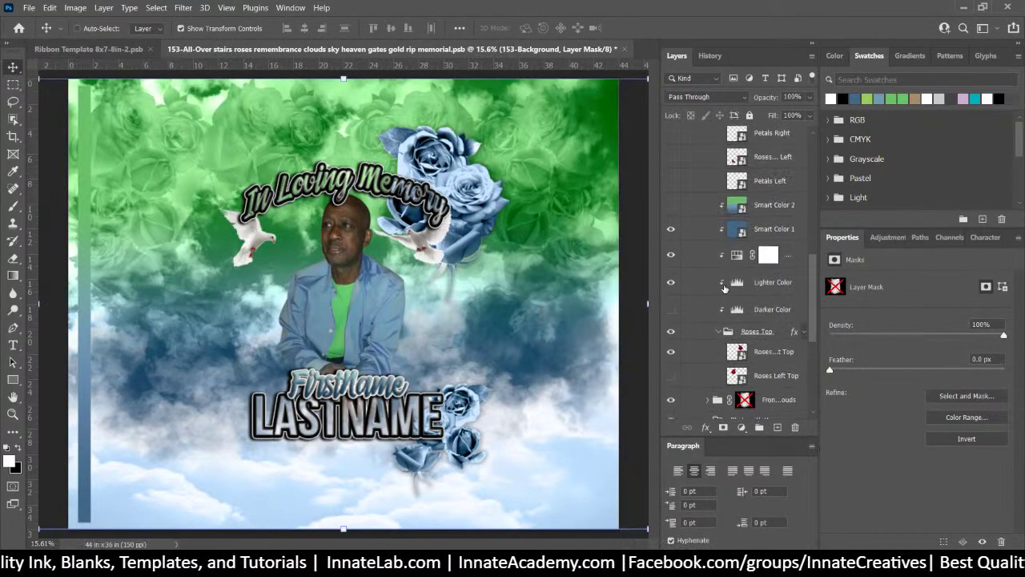
right_click(468, 175)
left_click(541, 259)
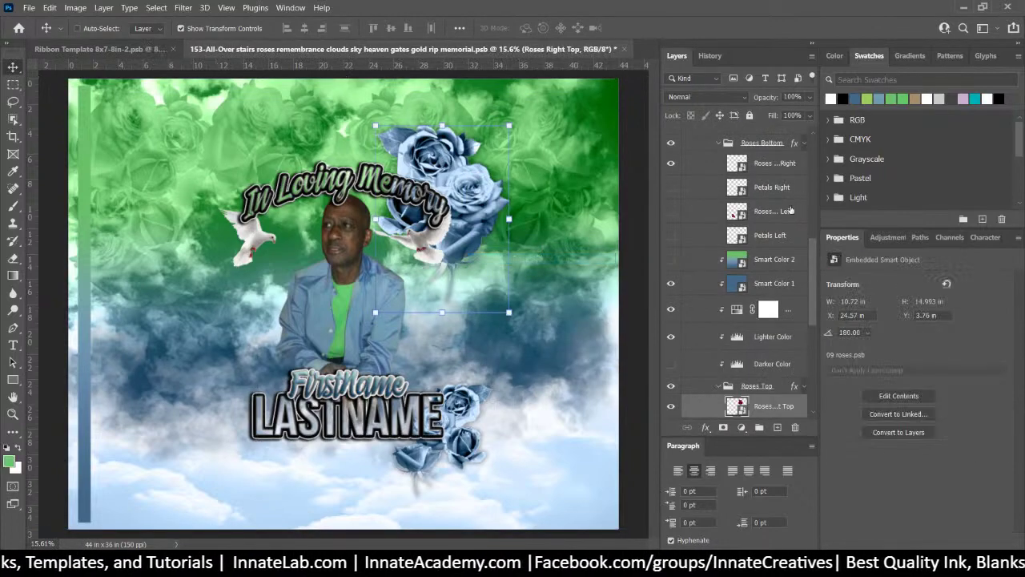
scroll(691, 310, "down", 1)
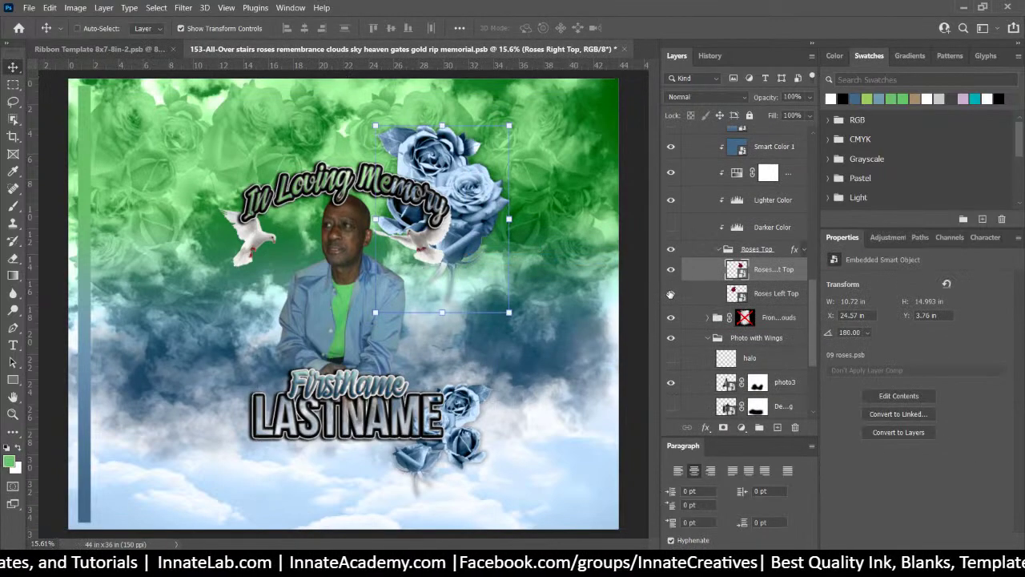
left_click(671, 294)
scroll(749, 288, "down", 3)
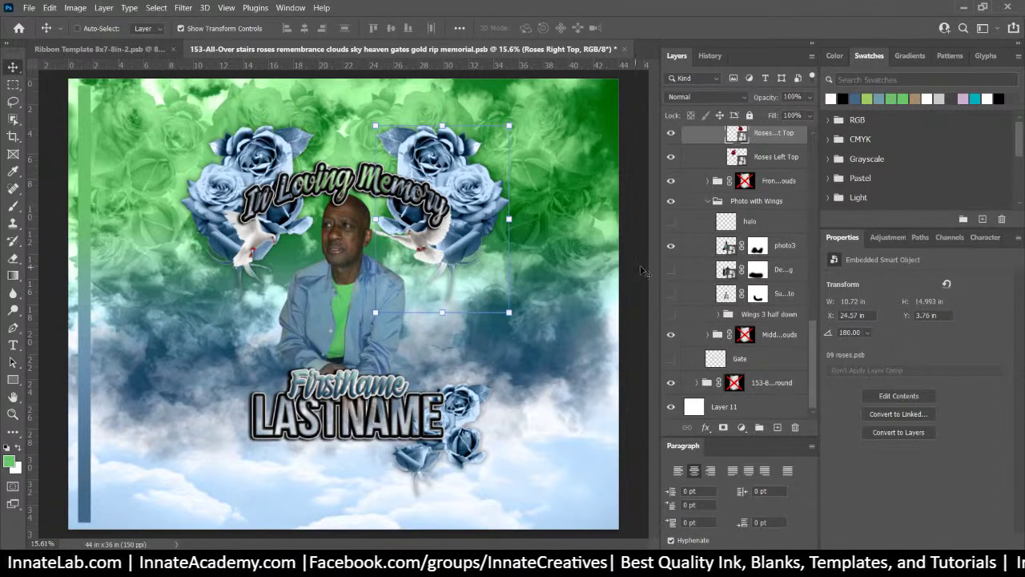
right_click(476, 413)
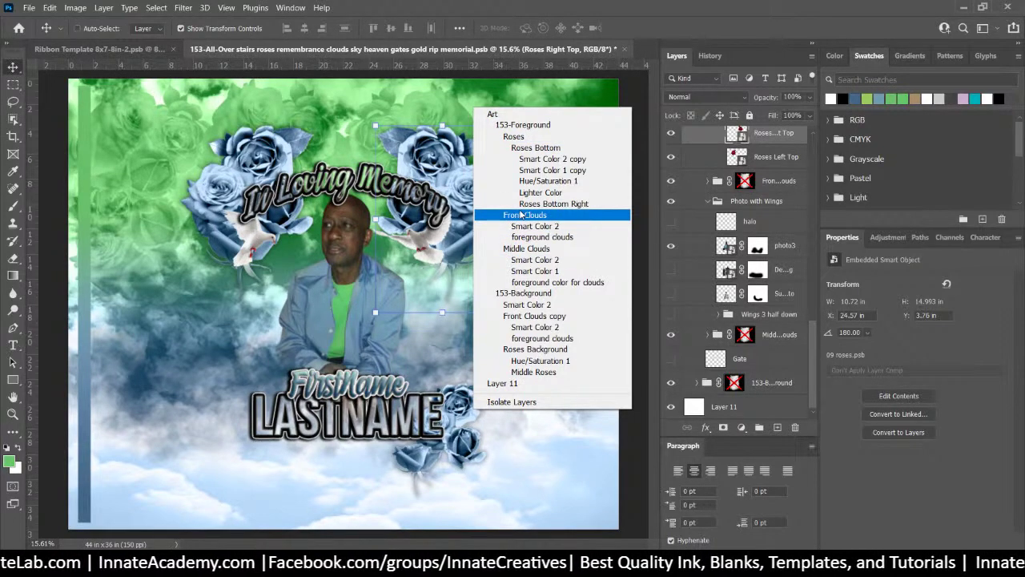
Show Petals Right, Roses Left and Petals Left, hide Smart Color 2, and show the TurnOFF4Printing shirt guide
left_click(535, 204)
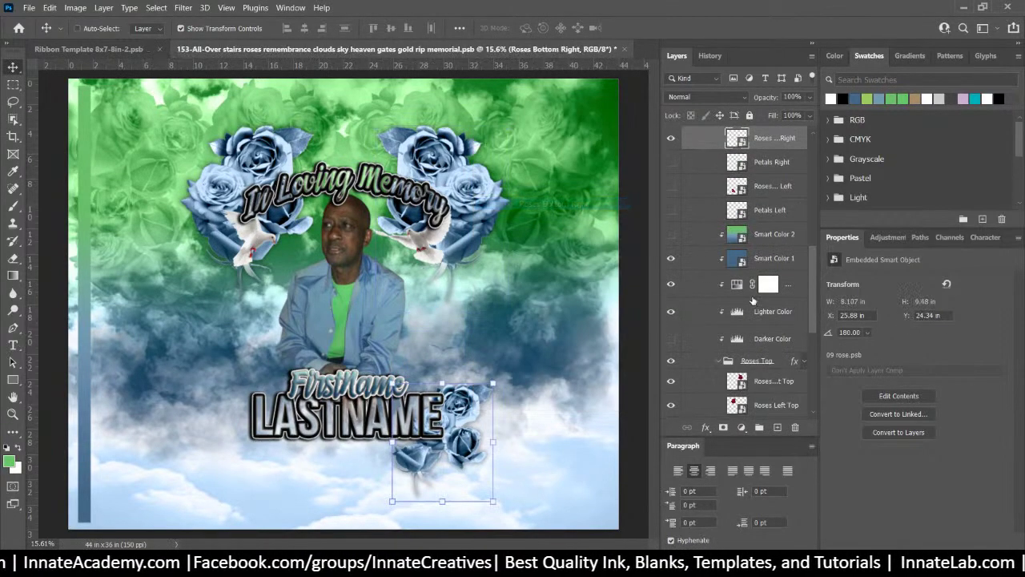
left_click(672, 162)
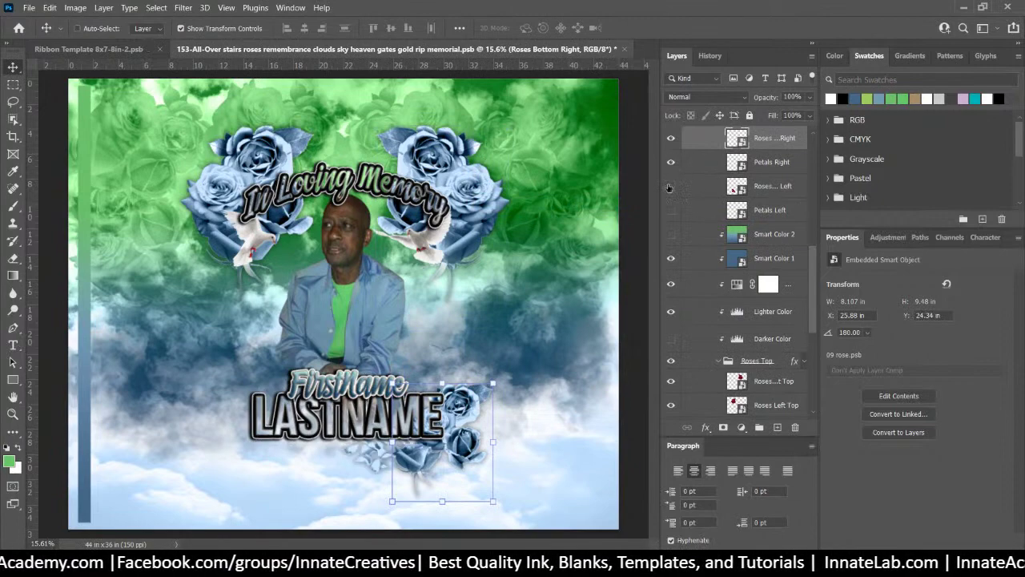
left_click(671, 186)
left_click(671, 210)
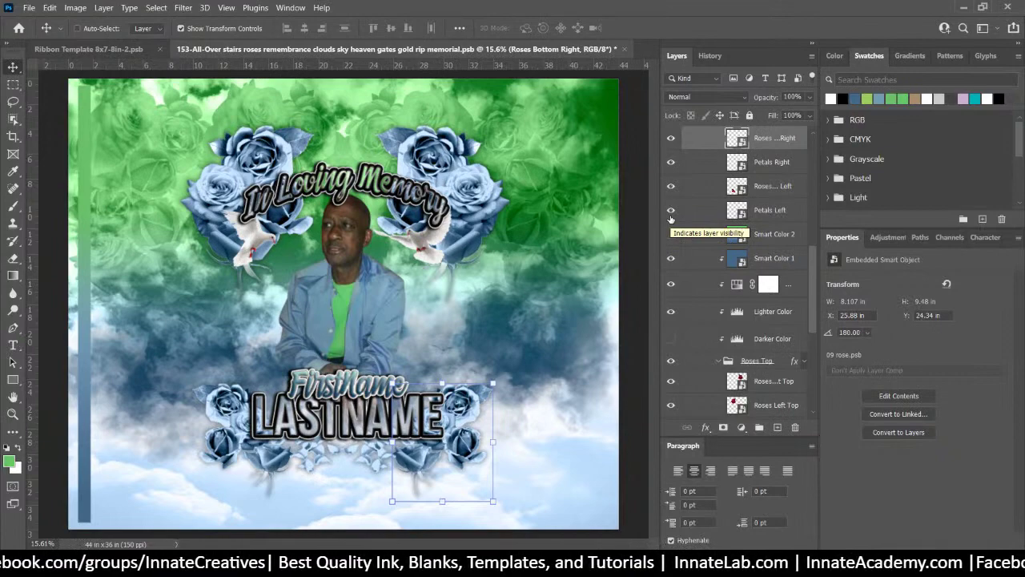
left_click(671, 234)
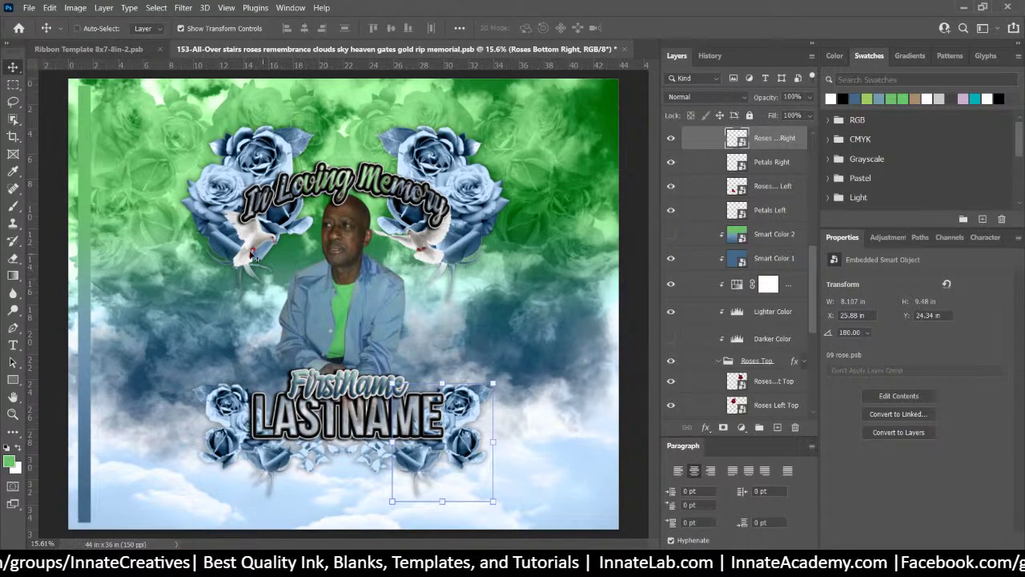
scroll(753, 265, "up", 10)
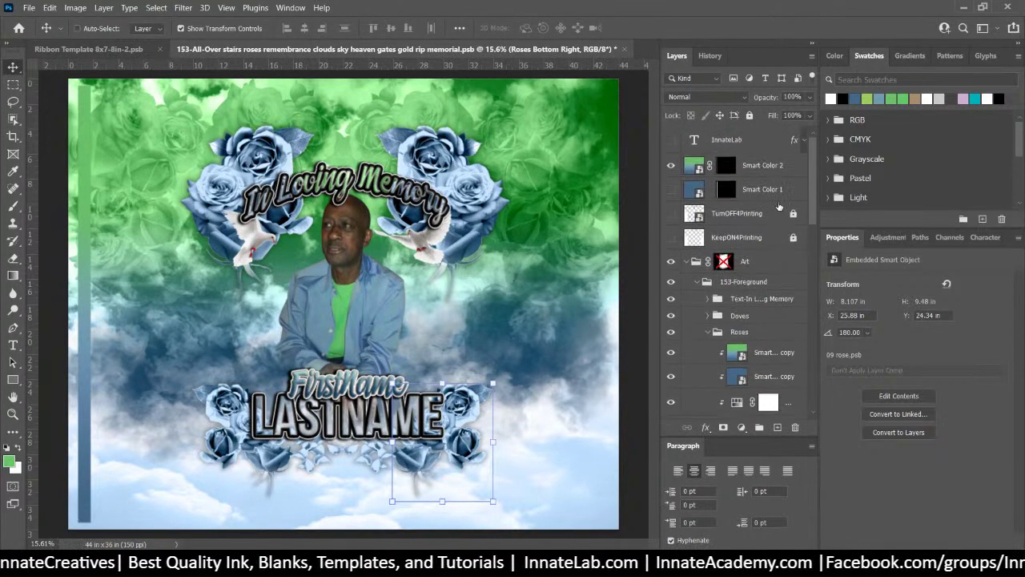
left_click(672, 214)
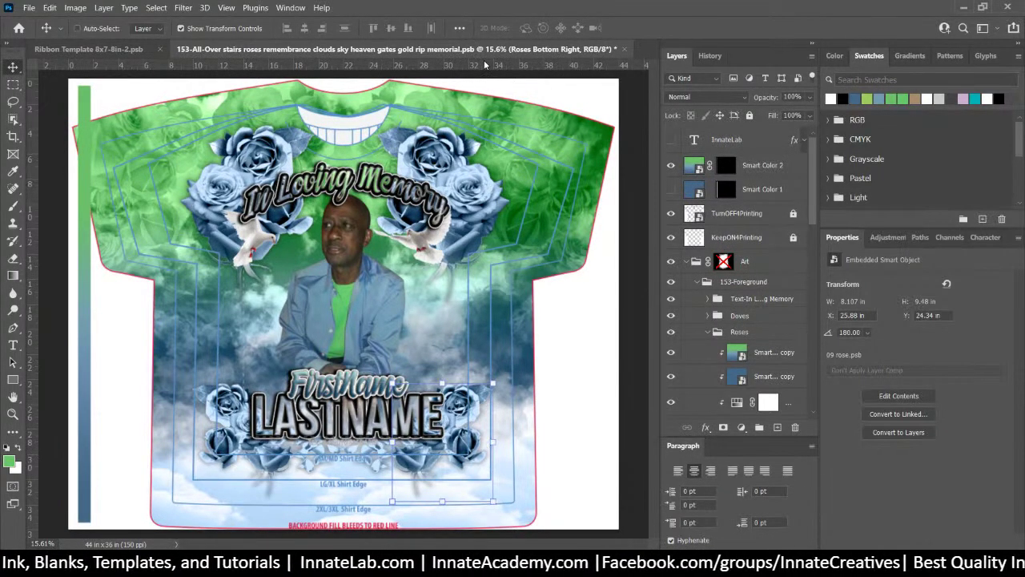
Save the memorial PSB and collapse the Roses group in the Layers panel
key("ctrl+s")
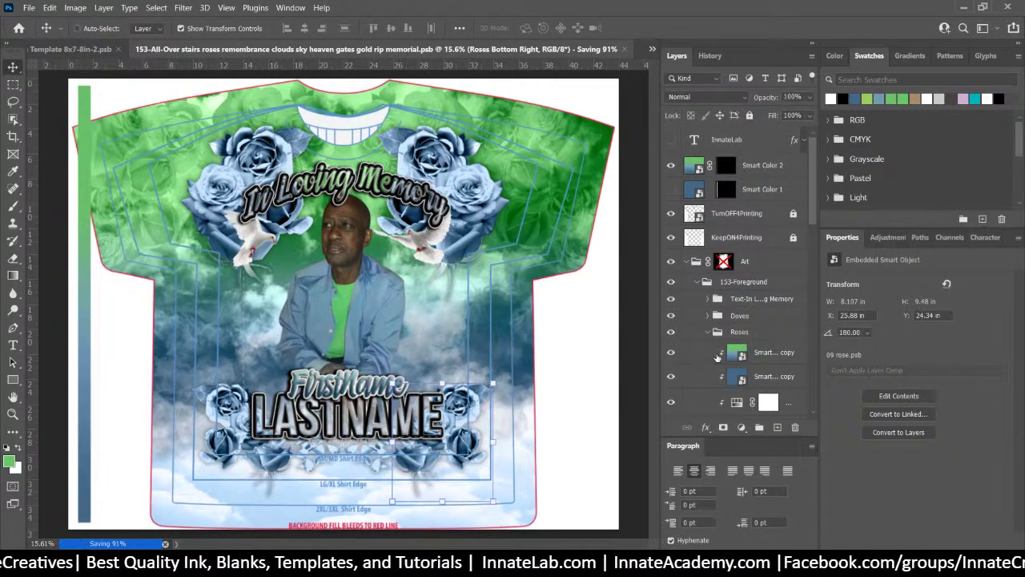
scroll(719, 328, "down", 1)
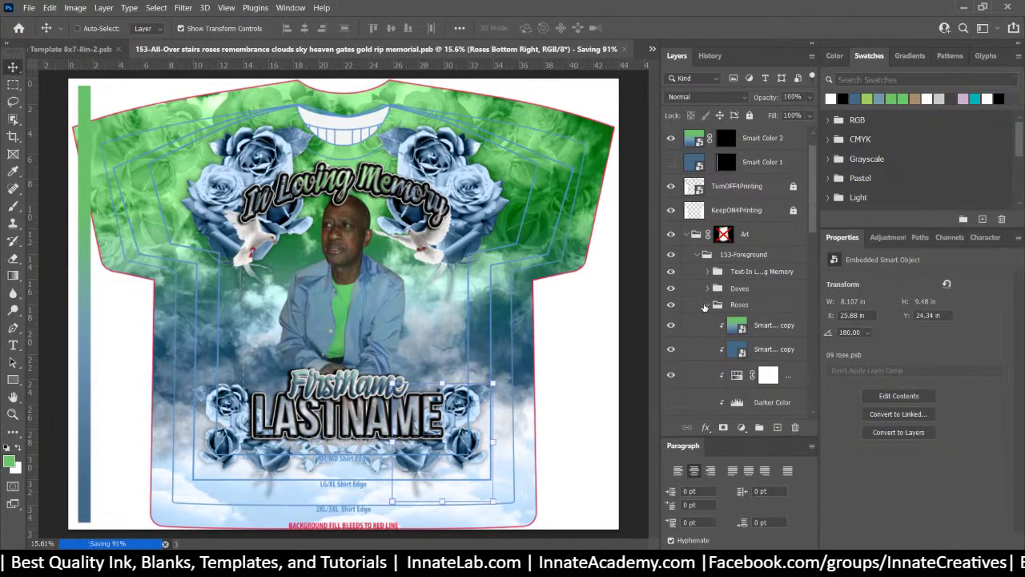
left_click(705, 309)
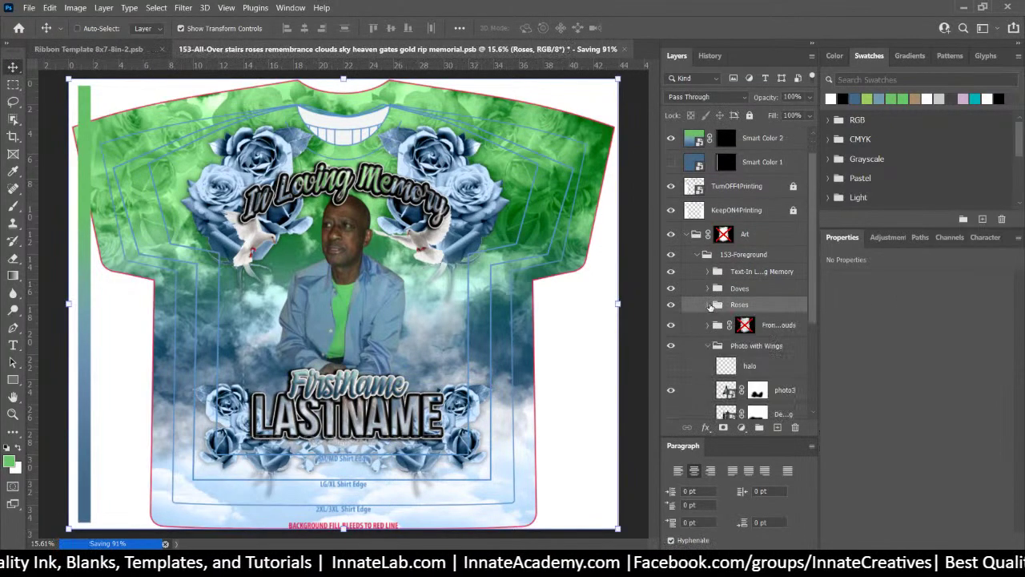
left_click(708, 305)
left_click(708, 345)
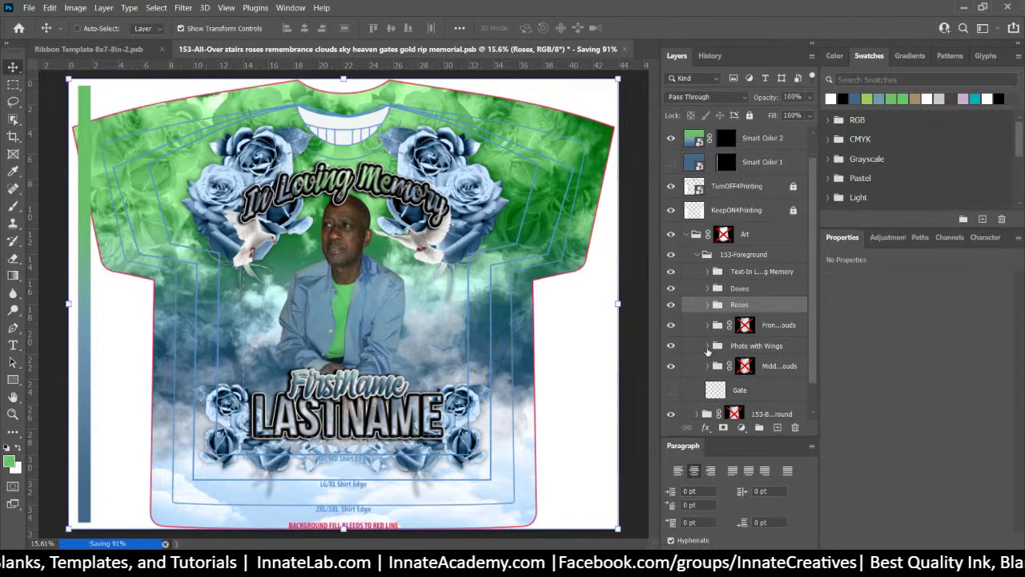
scroll(708, 350, "down", 1)
left_click(709, 314)
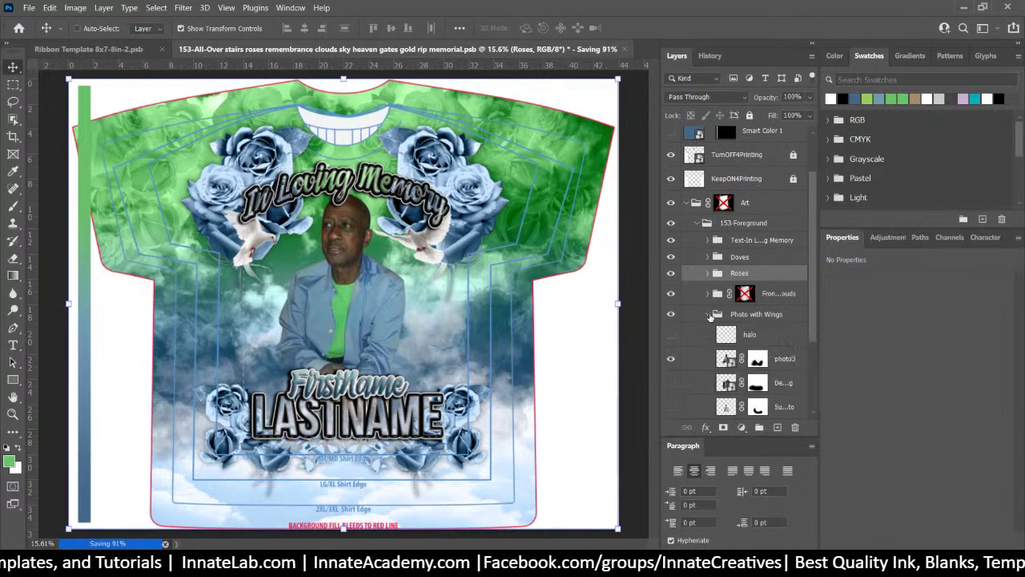
scroll(709, 318, "down", 2)
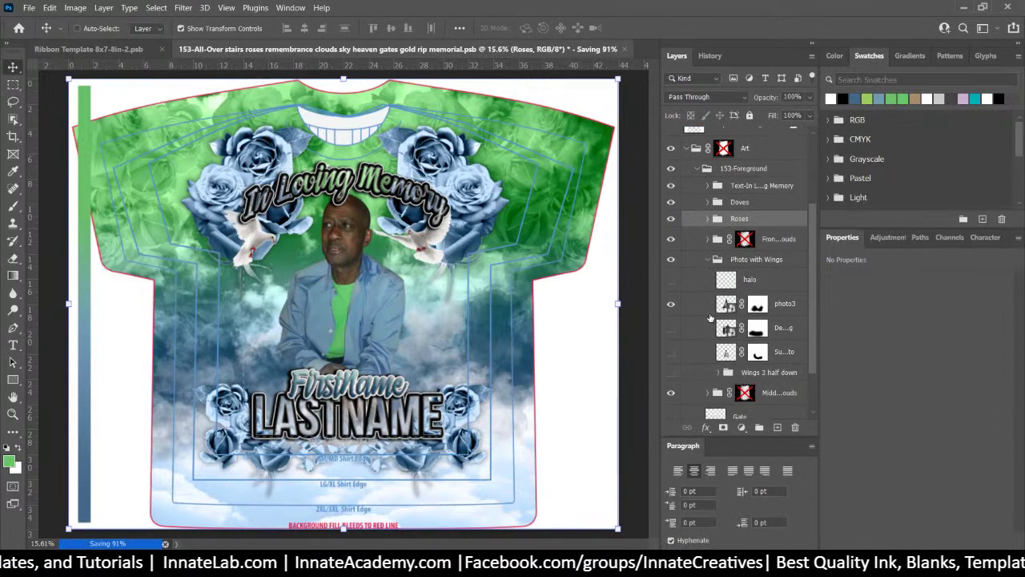
Show the halo and Wings 3 half down wings, and move the Photo with Wings group higher
left_click(671, 280)
left_click(673, 354)
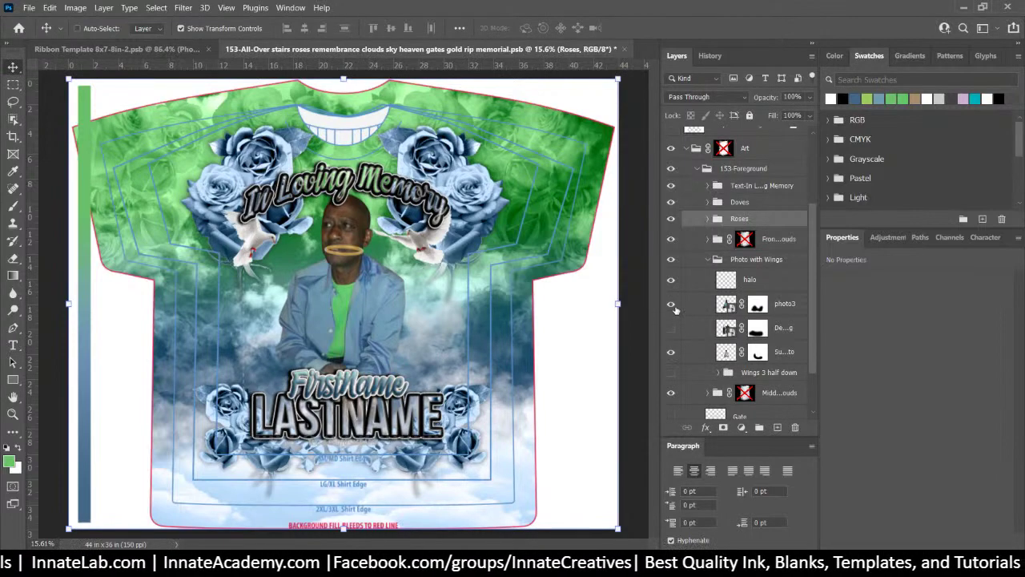
left_click(673, 305)
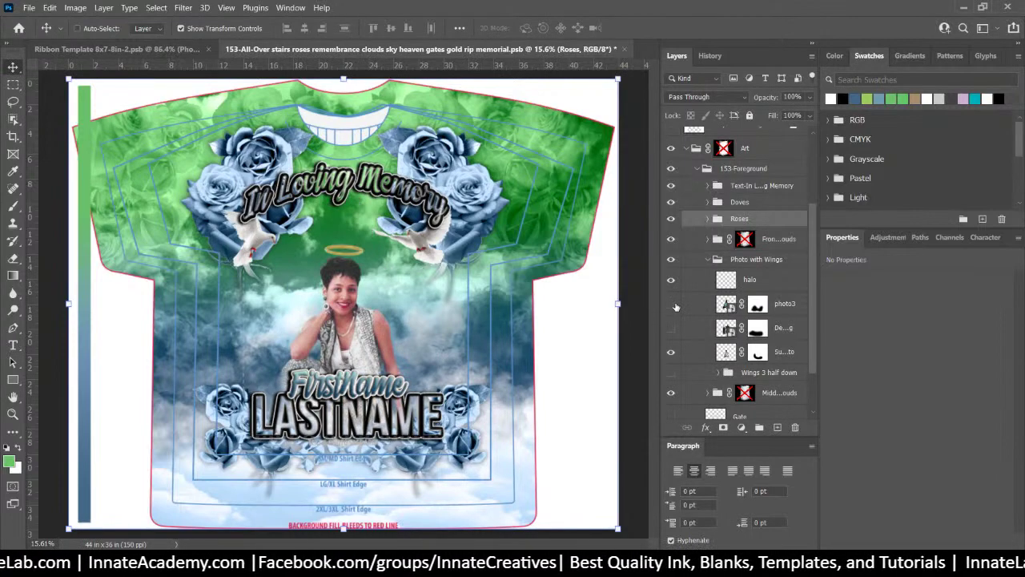
scroll(675, 307, "down", 2)
left_click(673, 318)
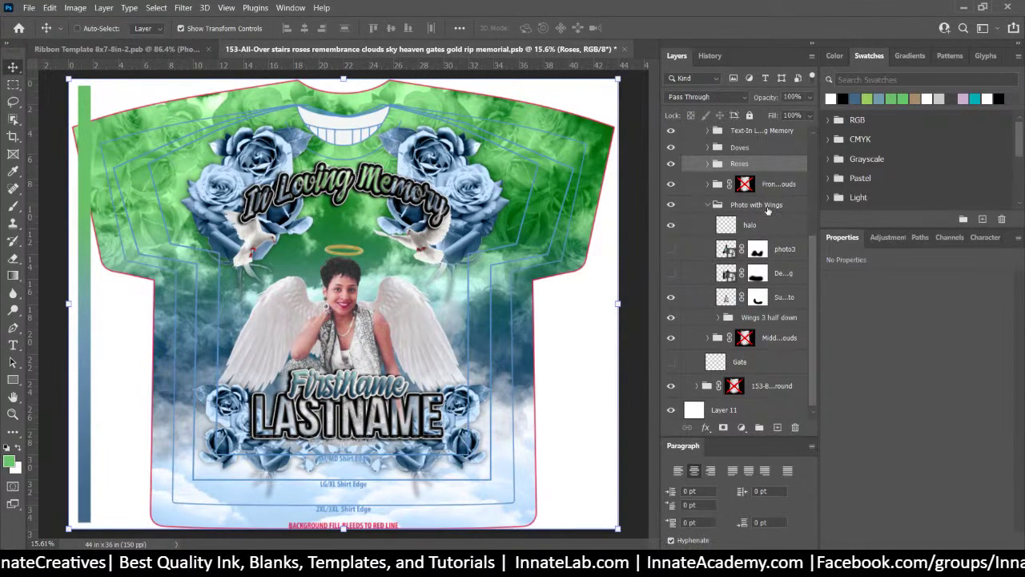
left_click(769, 206)
left_click_drag(357, 324, 354, 285)
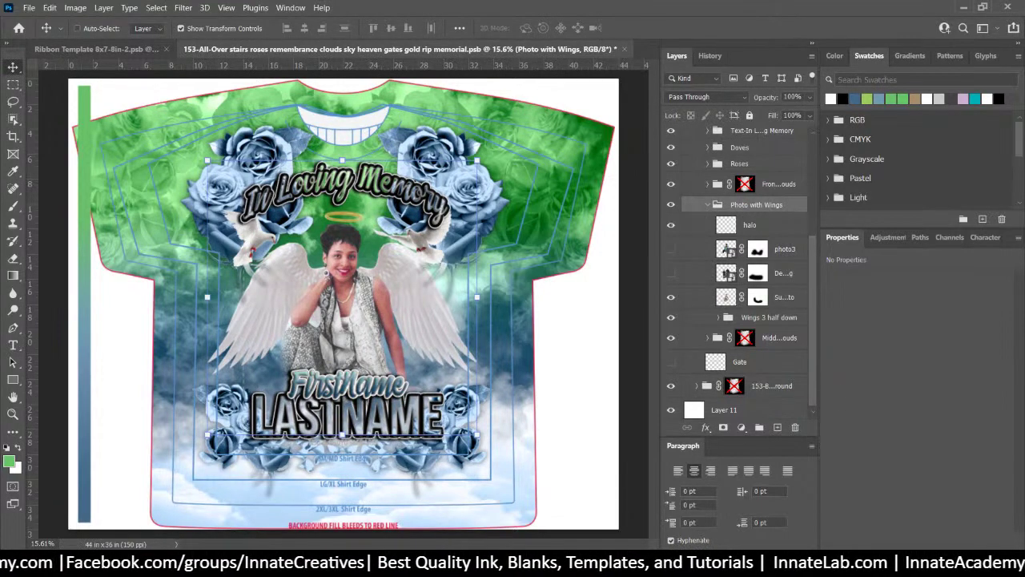
Show photo3 again and raise the halo onto the man's head
left_click(671, 249)
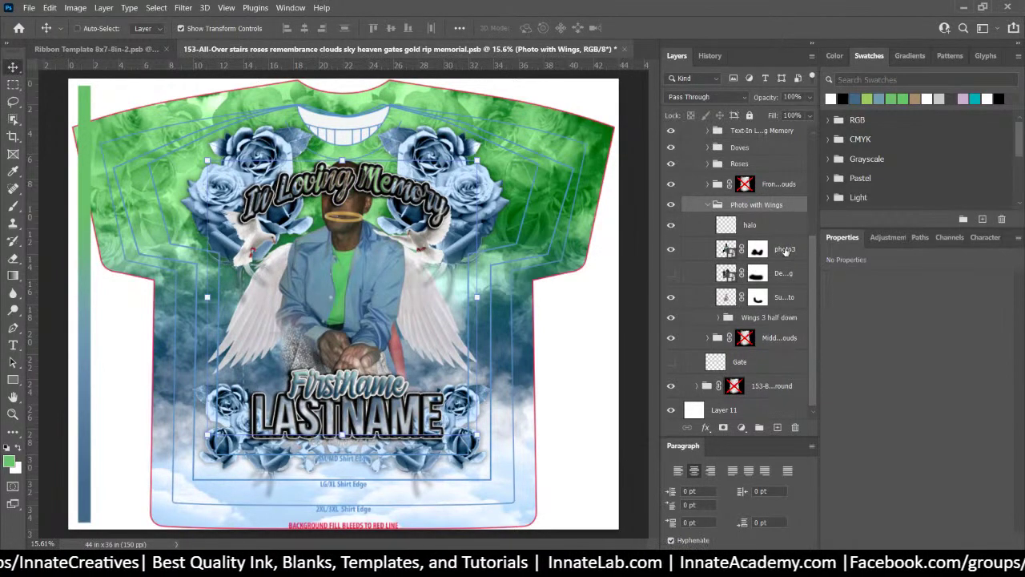
left_click(785, 250)
left_click_drag(319, 273, 336, 321)
left_click_drag(336, 316, 338, 316)
left_click(758, 228)
left_click(680, 225)
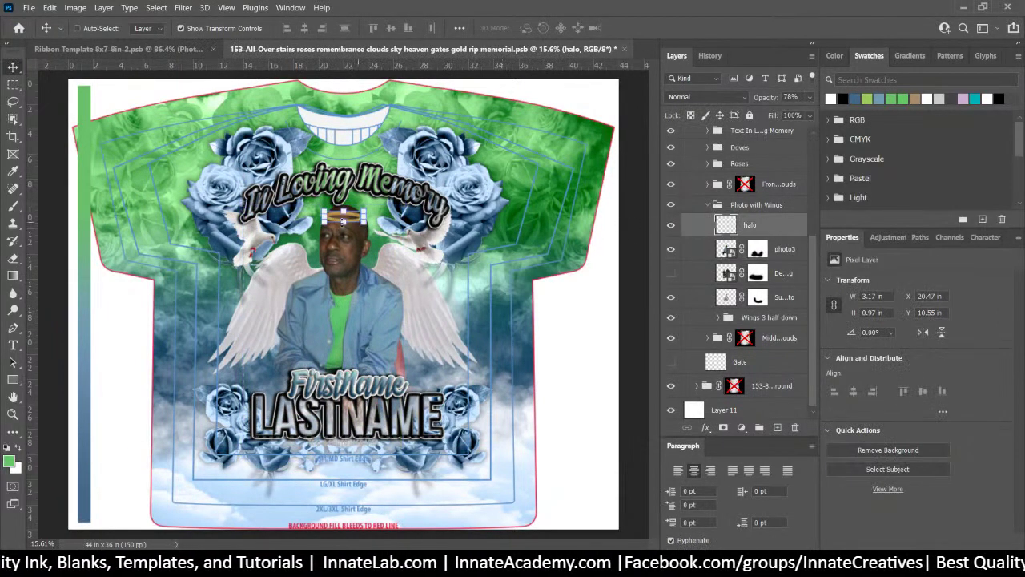
left_click_drag(360, 219, 360, 201)
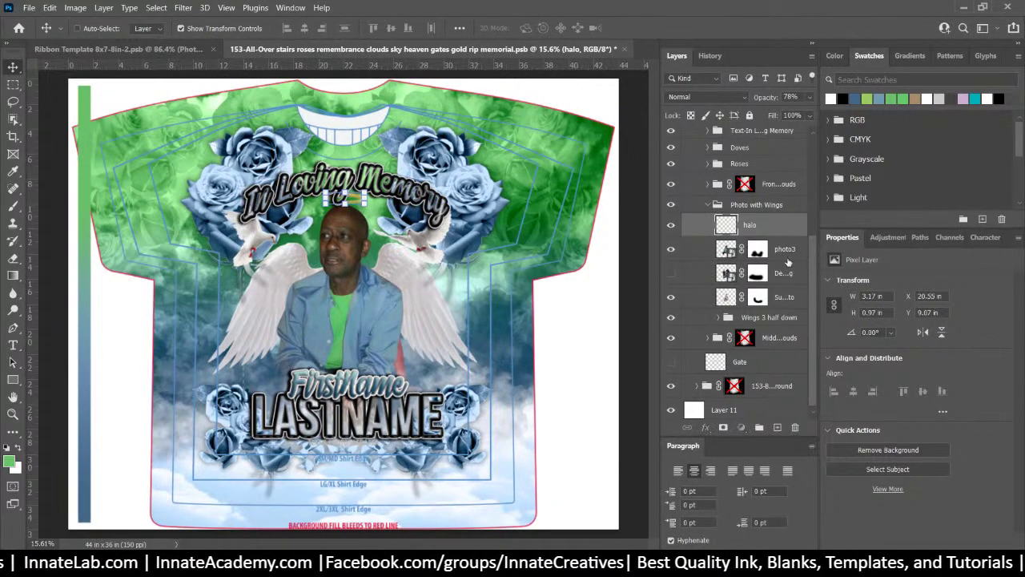
Hide the Subject Photo layer, save, and switch to the Ribbon Template document
left_click(789, 255)
left_click(679, 307)
left_click(671, 298)
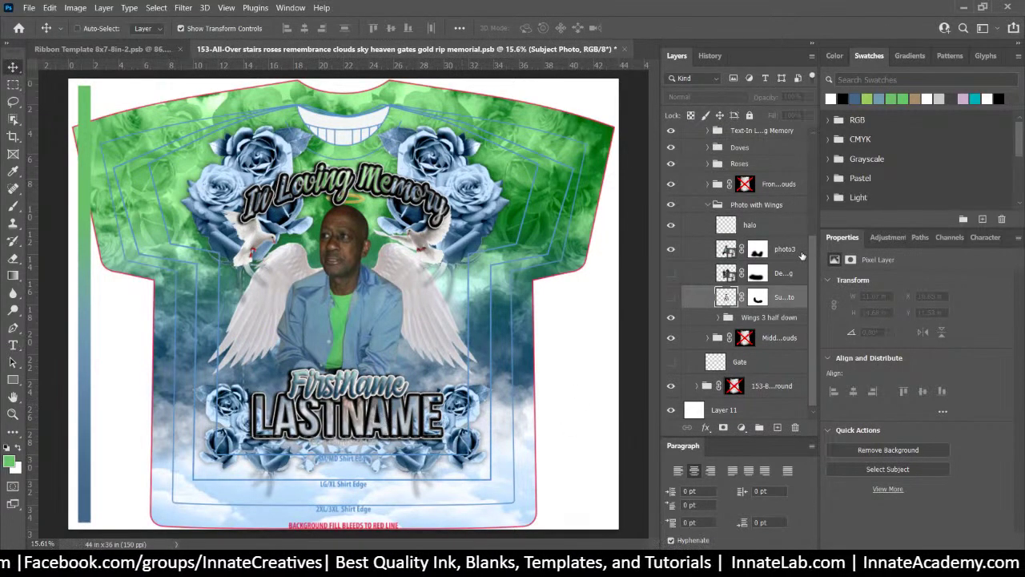
key("ctrl+s")
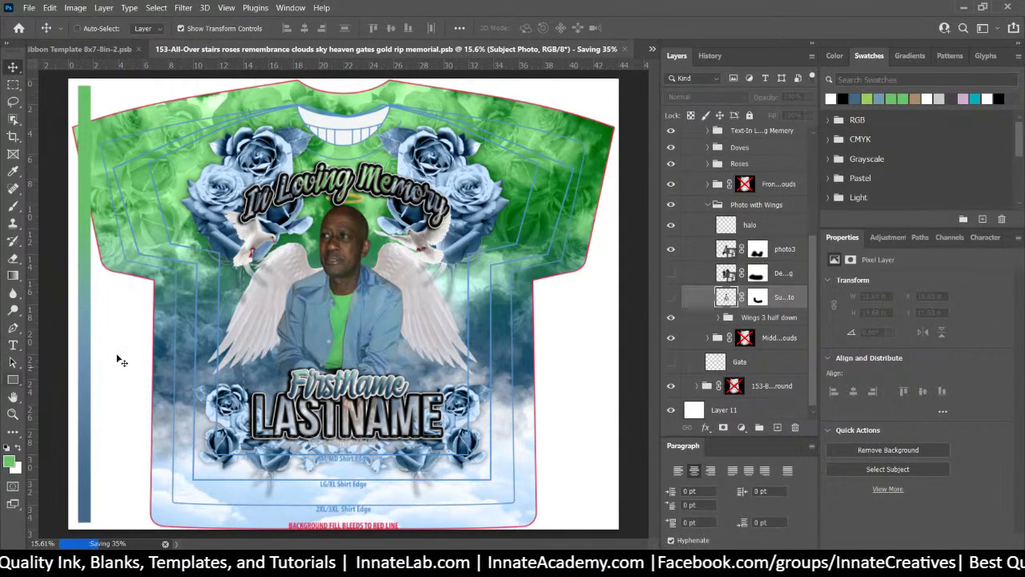
left_click(651, 50)
left_click(680, 48)
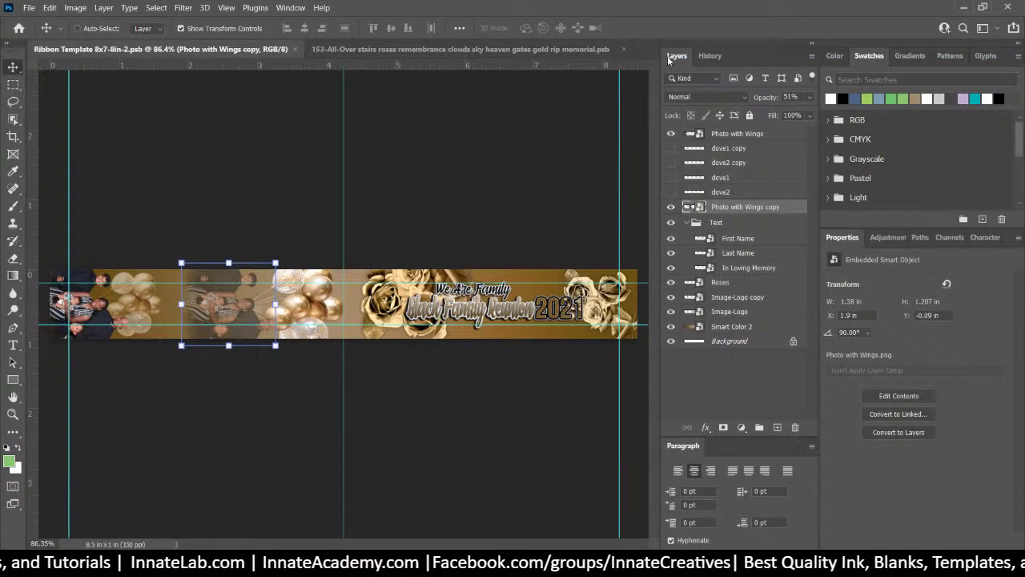
Open the Smart Color 2 smart object and place Smart Color 2.png from the exported folder
left_click(733, 327)
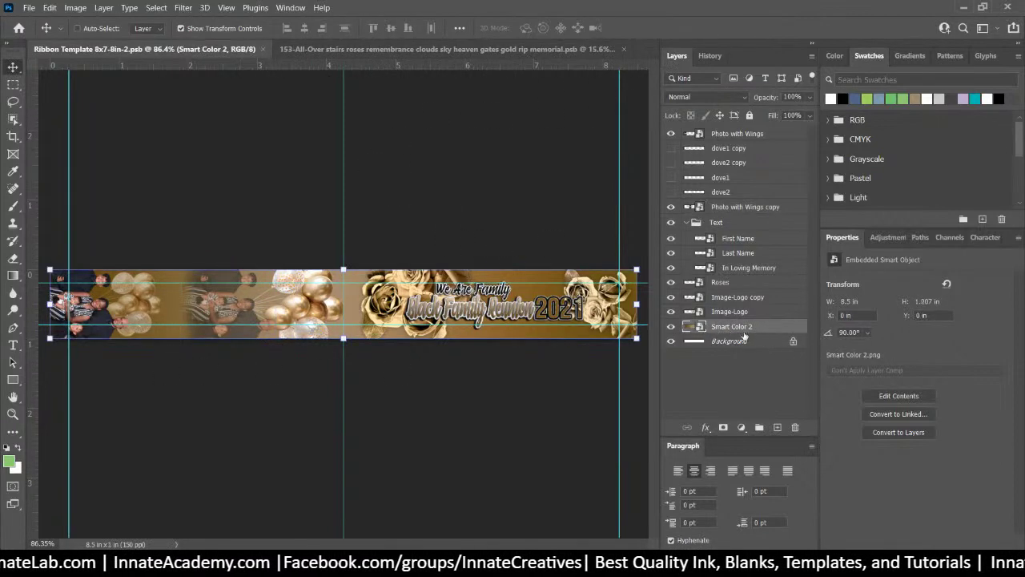
double_click(687, 328)
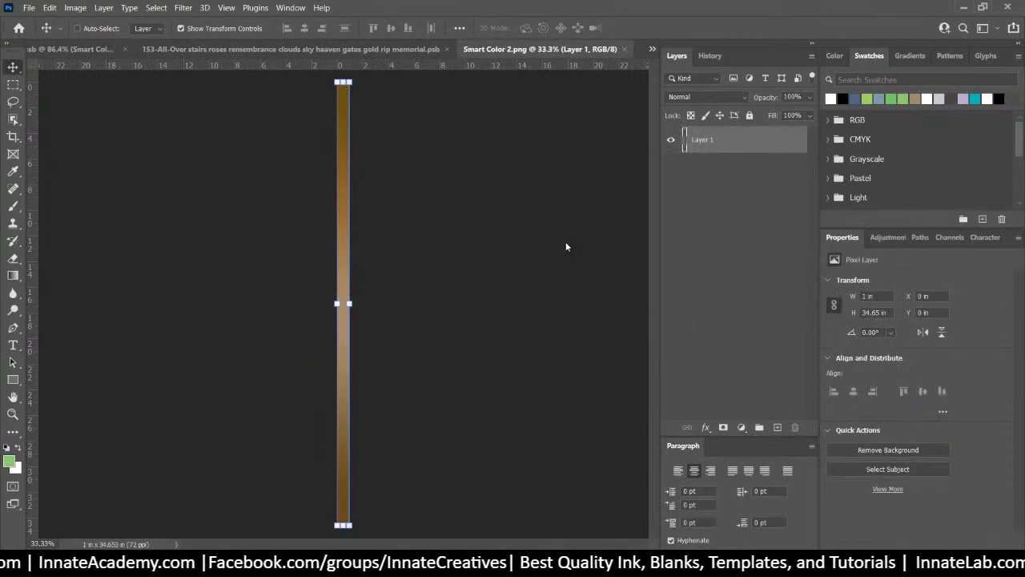
key("alt+Tab")
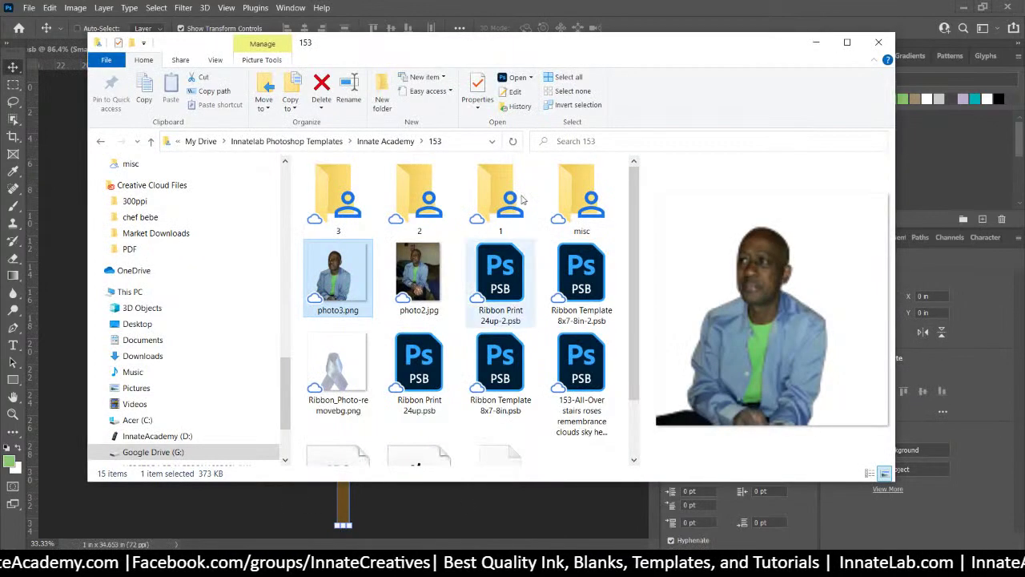
double_click(322, 191)
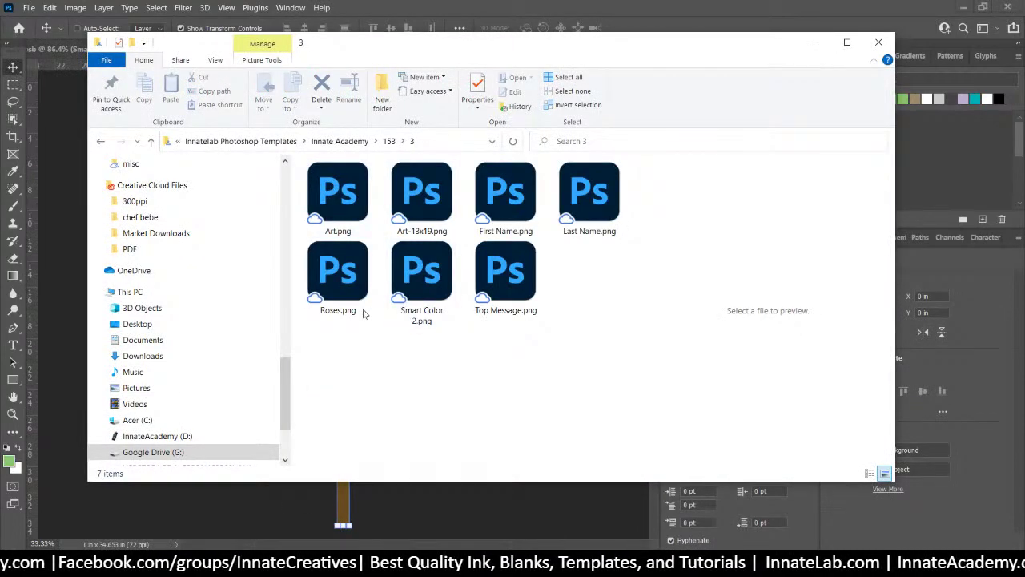
left_click_drag(543, 52, 848, 43)
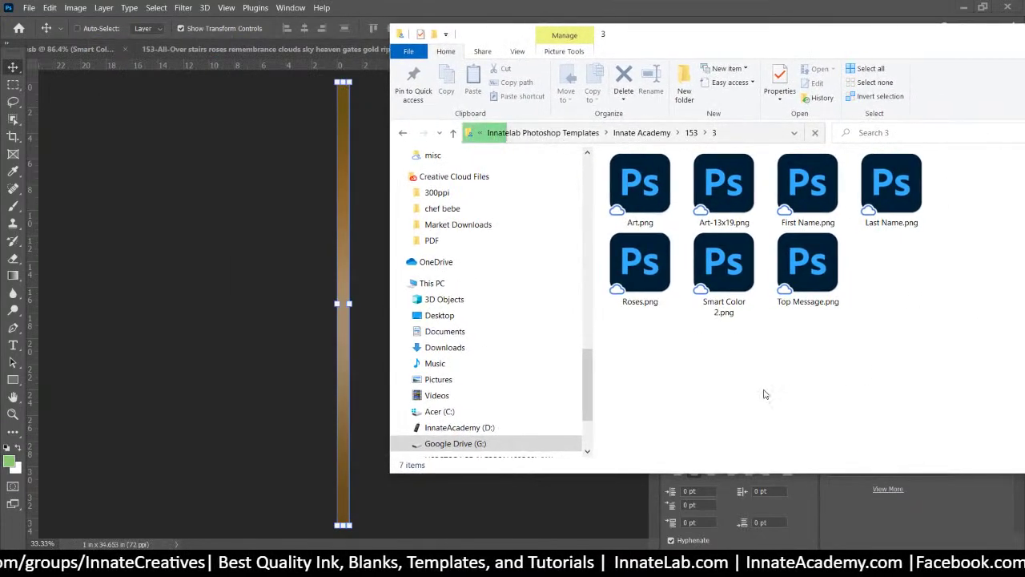
left_click(730, 298)
left_click_drag(727, 274, 340, 255)
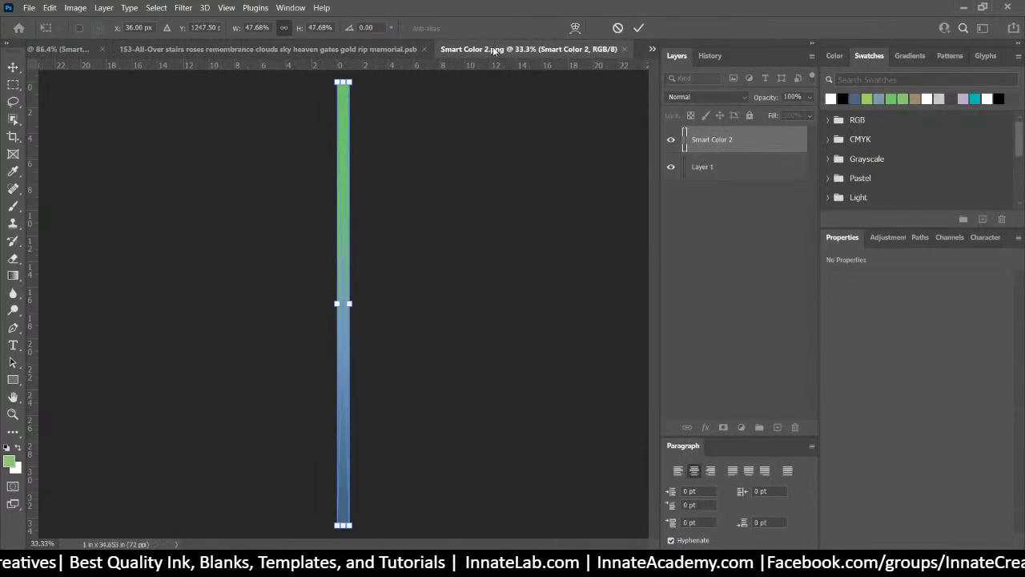
key("Return")
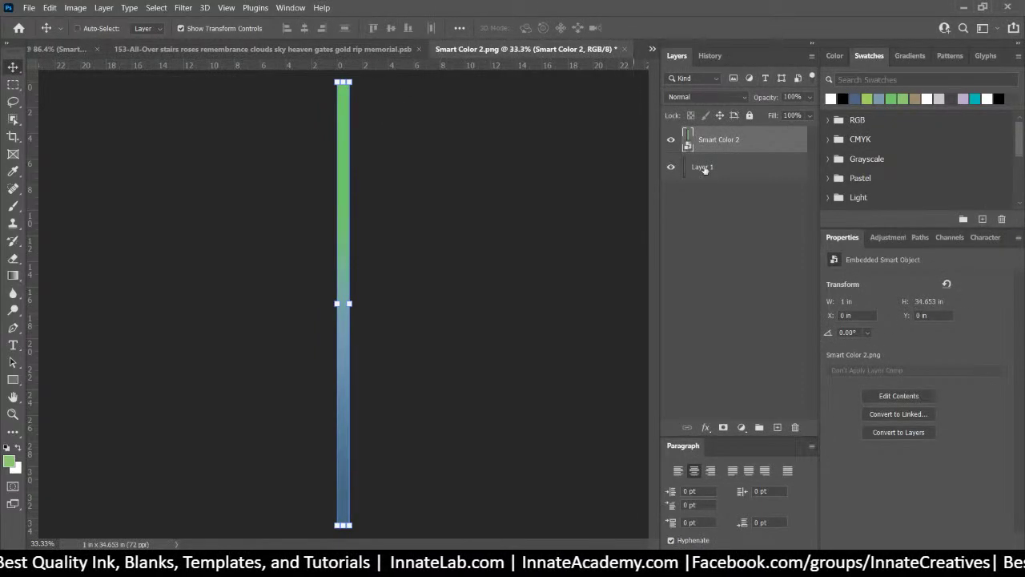
Delete the old Layer 1 and close the Smart Color 2.png document
left_click(735, 169)
left_click(795, 428)
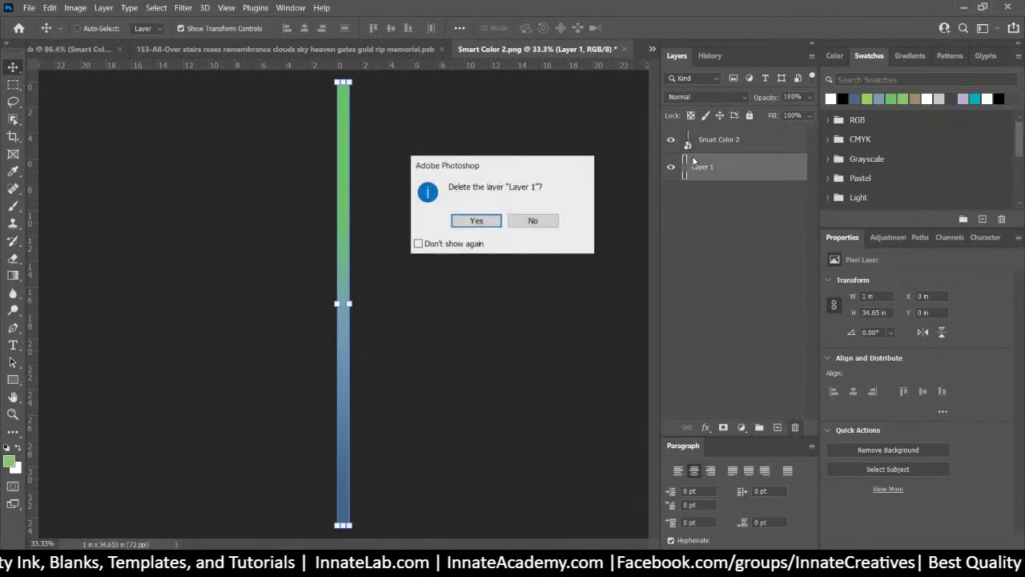
left_click(477, 221)
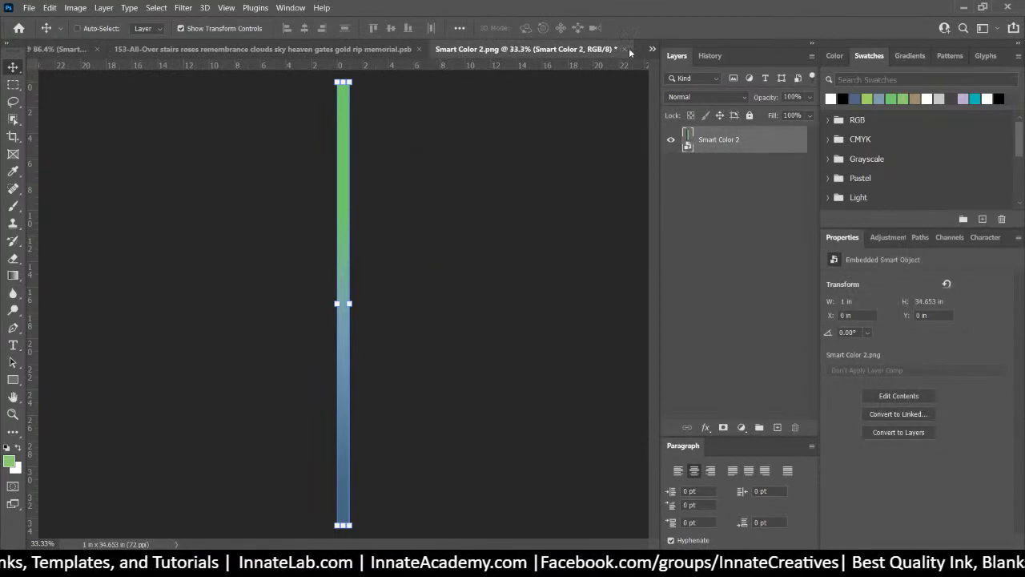
left_click(624, 50)
Save the new colour strip into the ribbon, then open the Photo with Wings smart object
left_click(483, 223)
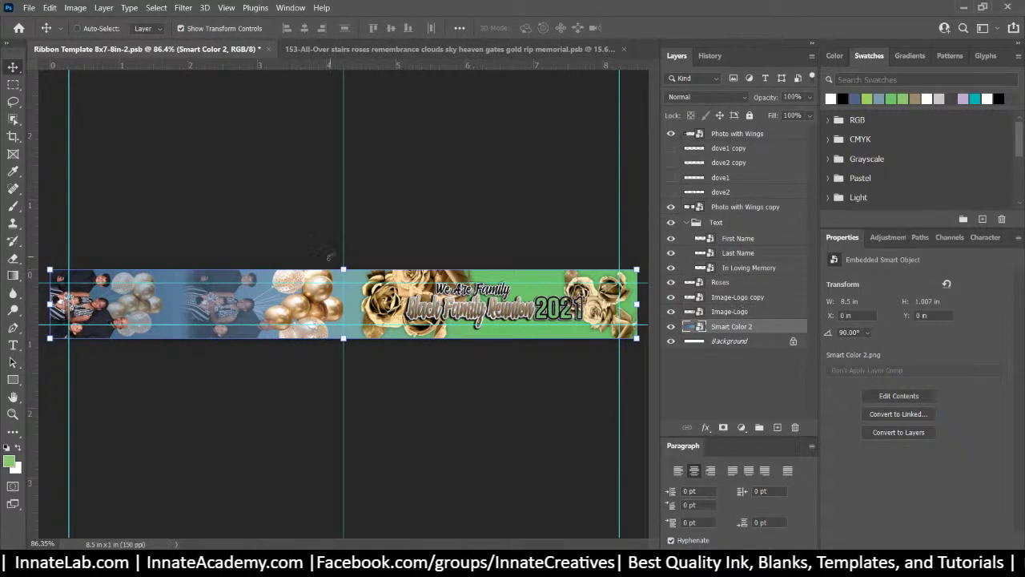
right_click(93, 305)
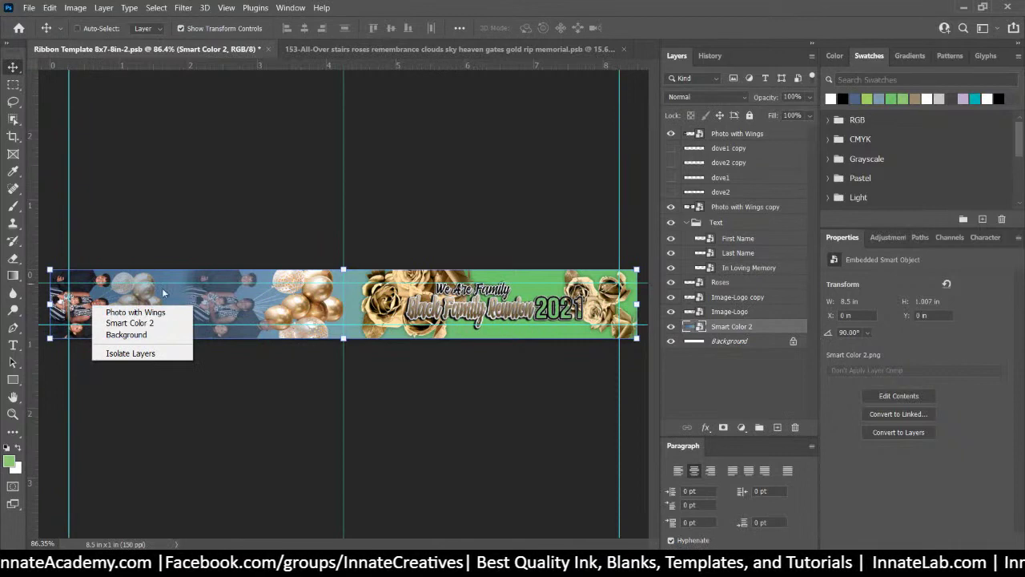
left_click(132, 312)
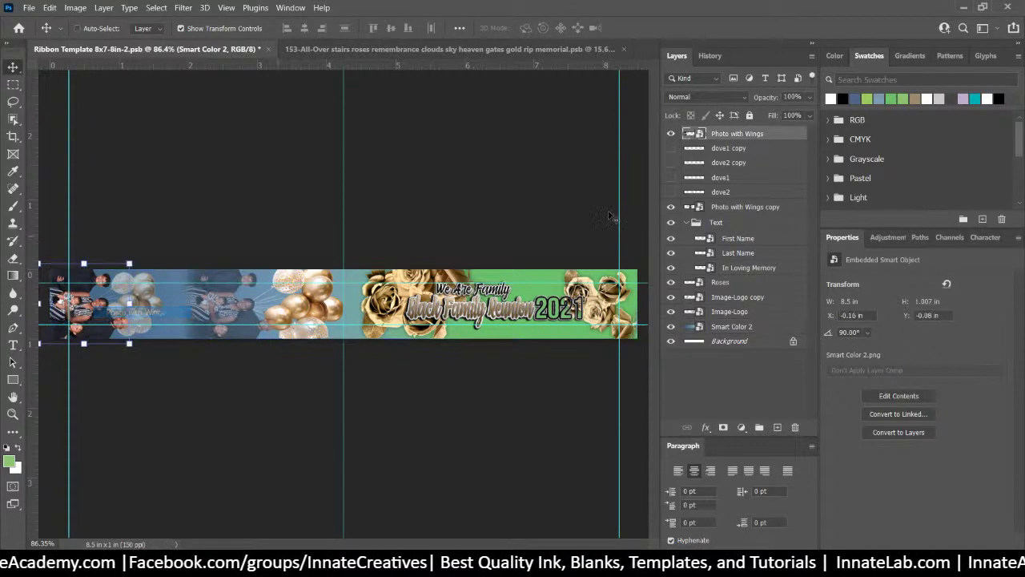
double_click(688, 133)
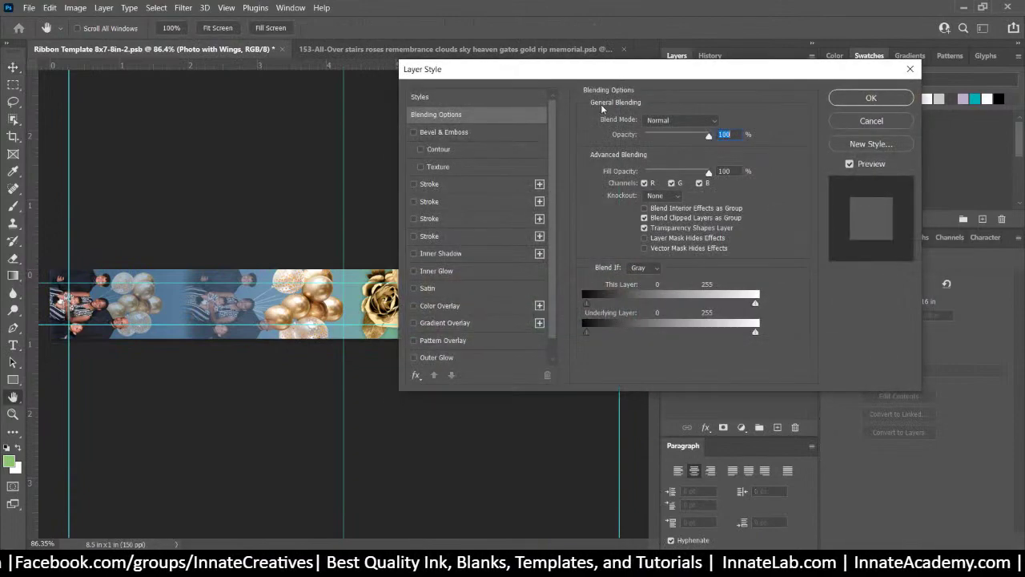
left_click(873, 121)
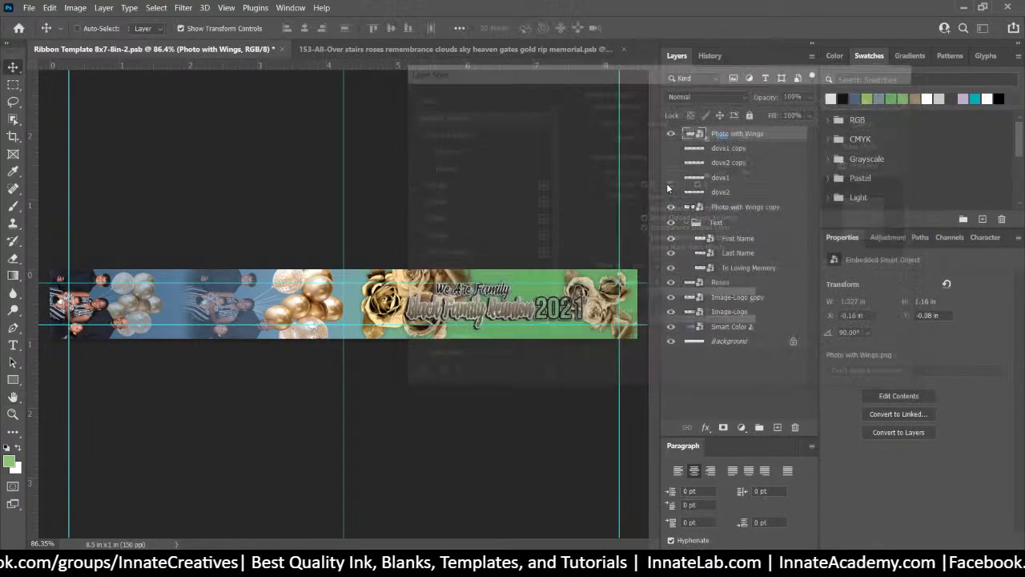
double_click(697, 135)
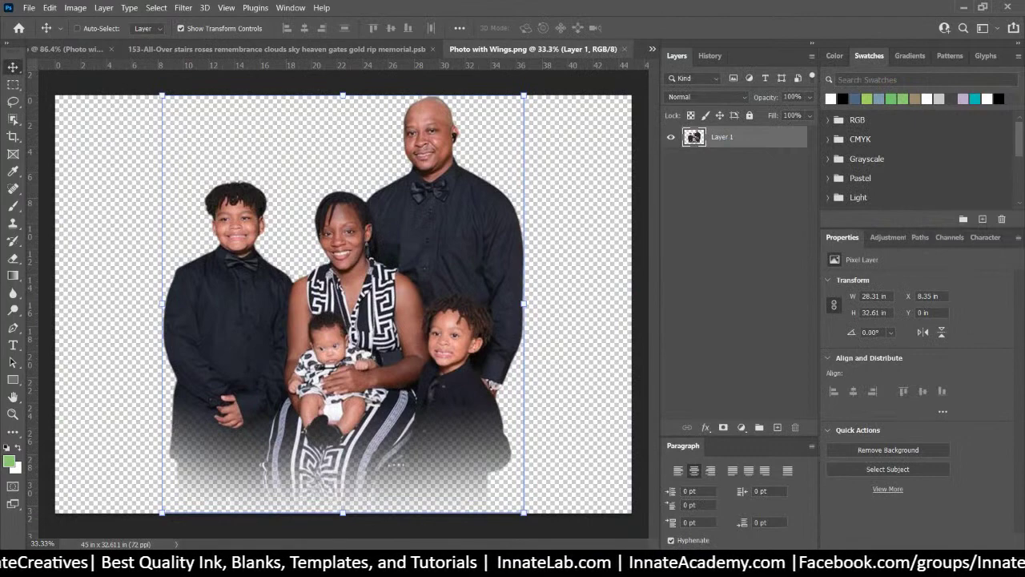
Switch through the open documents back to the memorial shirt design
key("alt+Tab")
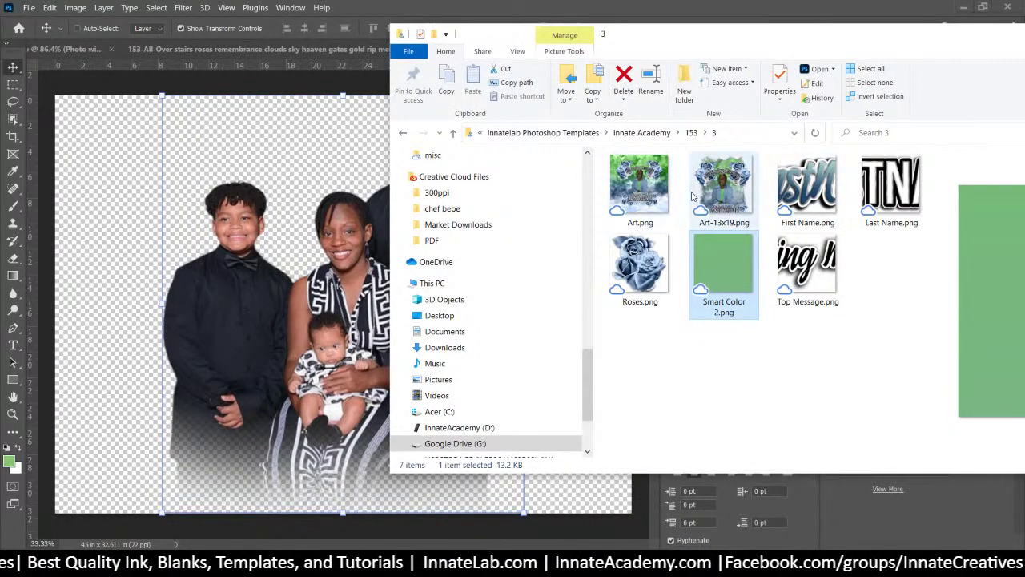
left_click(71, 49)
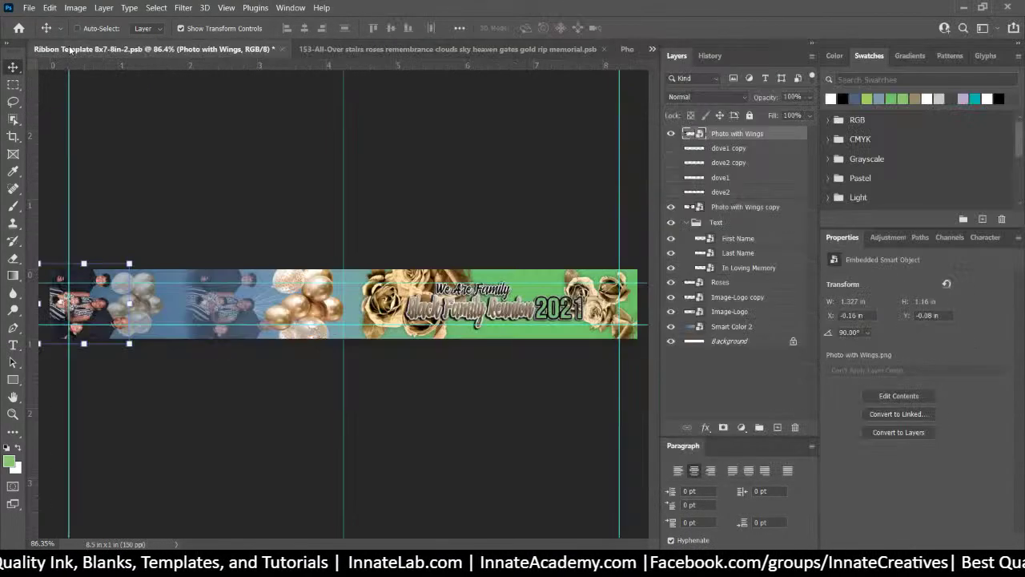
left_click(628, 48)
left_click(652, 49)
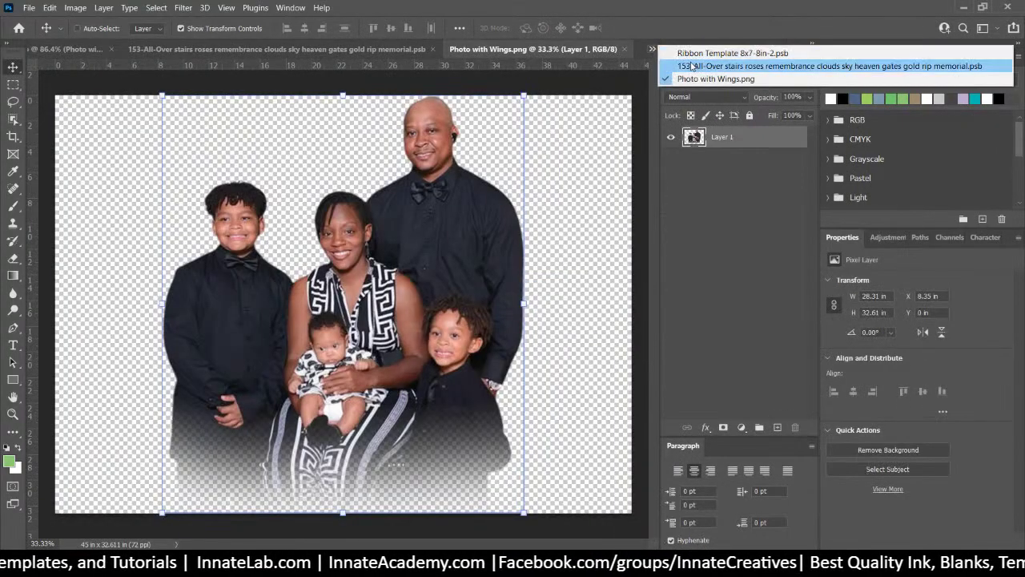
left_click(693, 66)
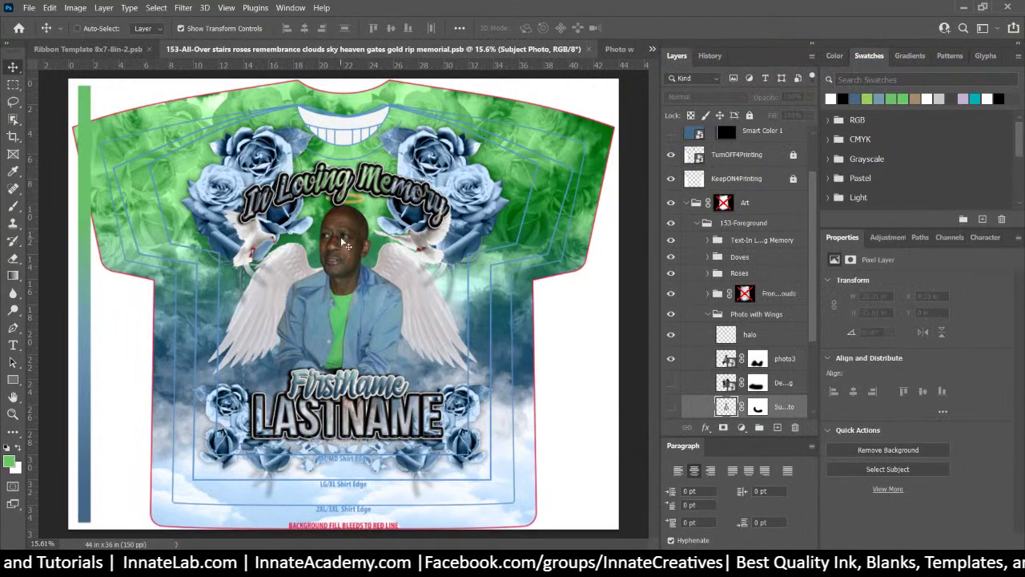
Export the Photo with Wings group as Photo with Wings.png and close that document
right_click(344, 244)
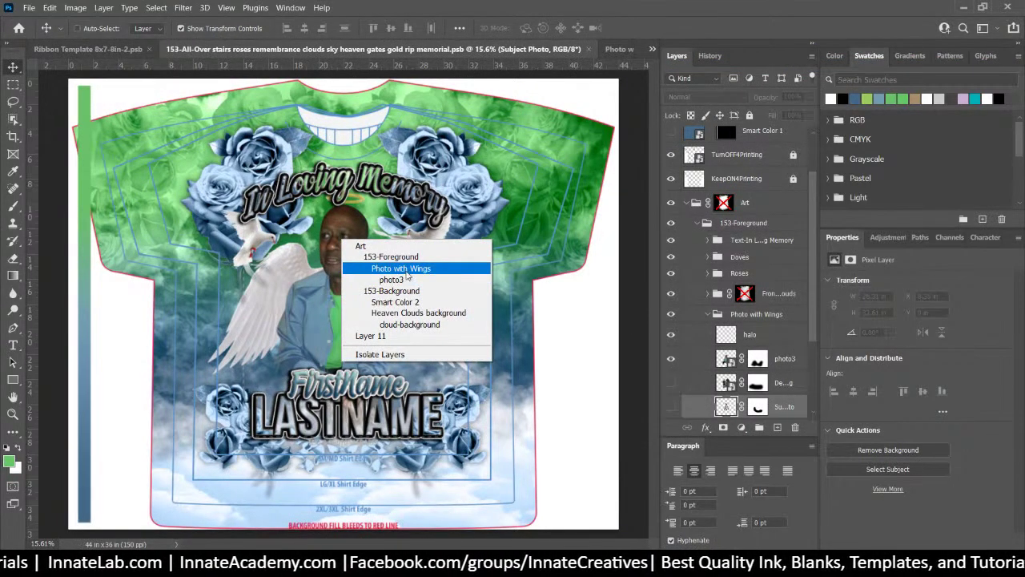
left_click(404, 269)
right_click(757, 318)
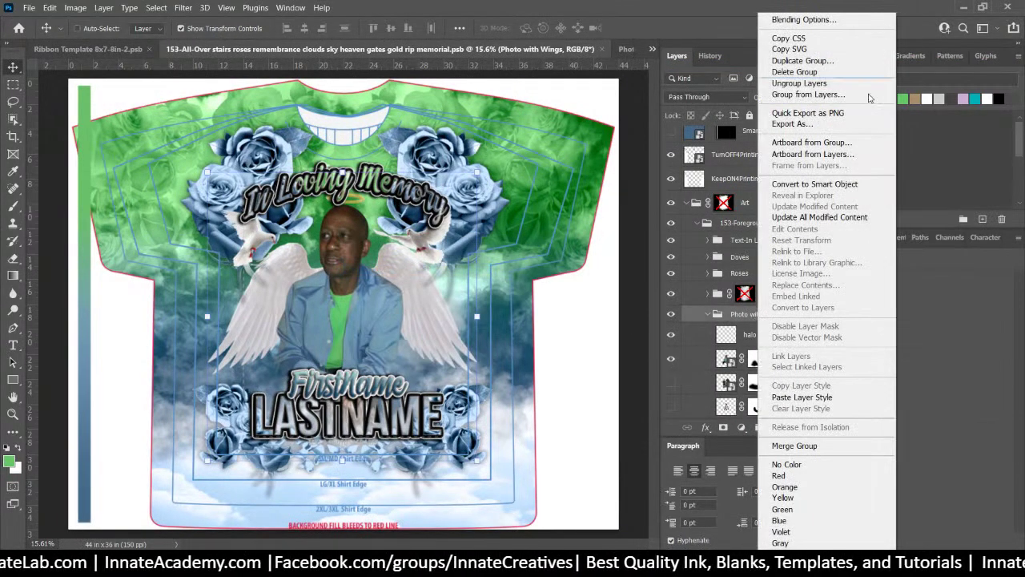
left_click(849, 110)
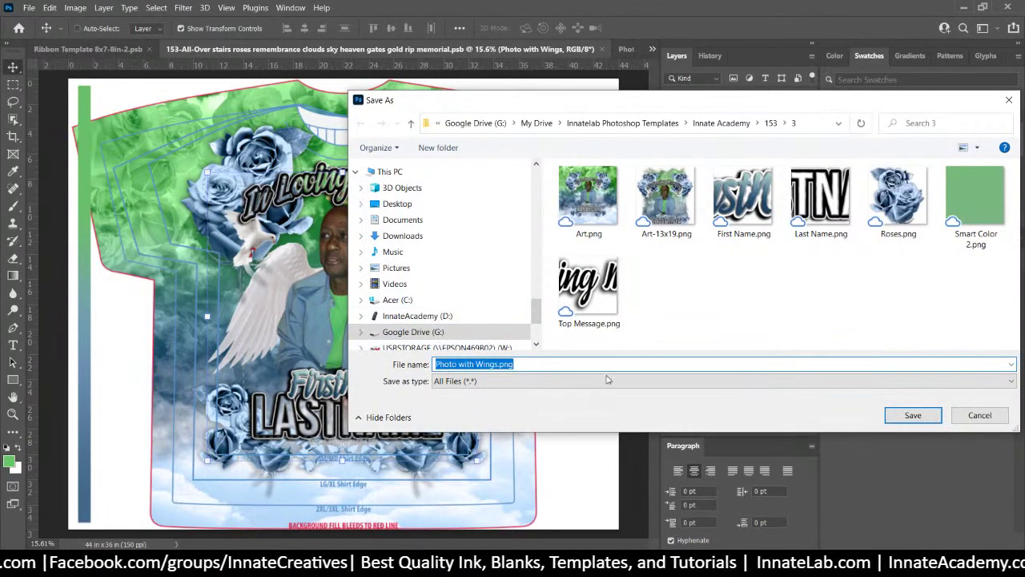
left_click(913, 415)
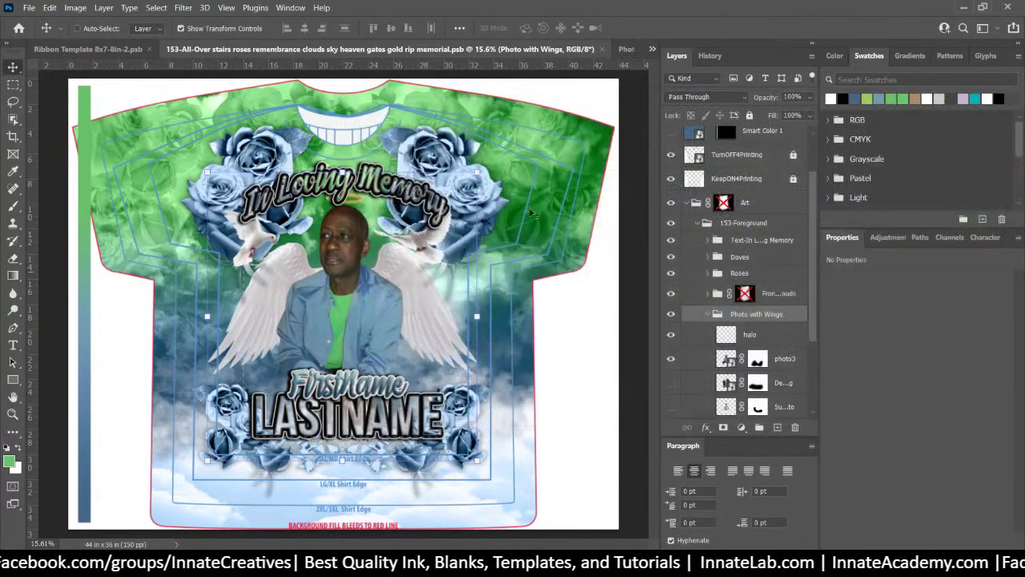
left_click(620, 50)
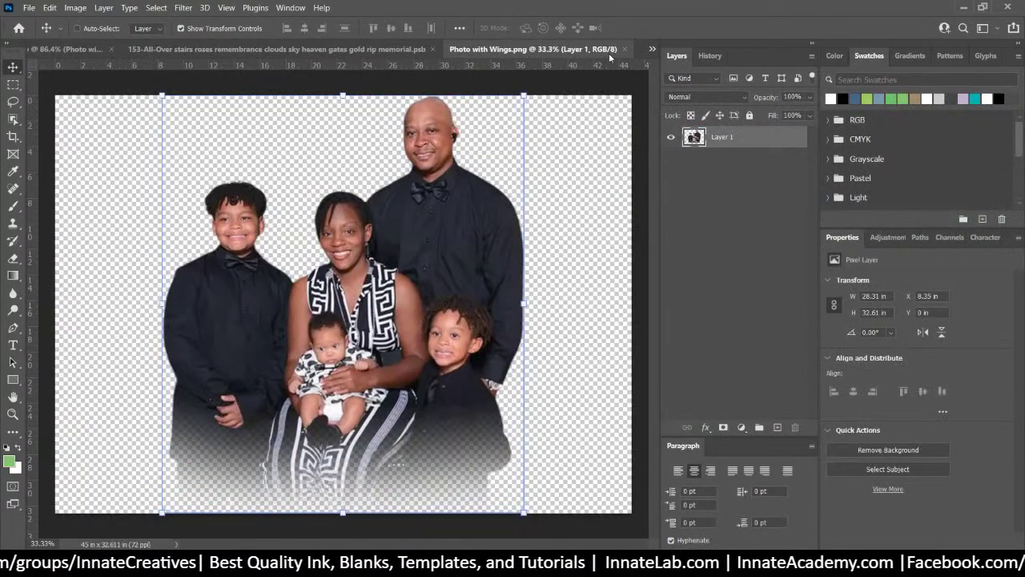
left_click(625, 49)
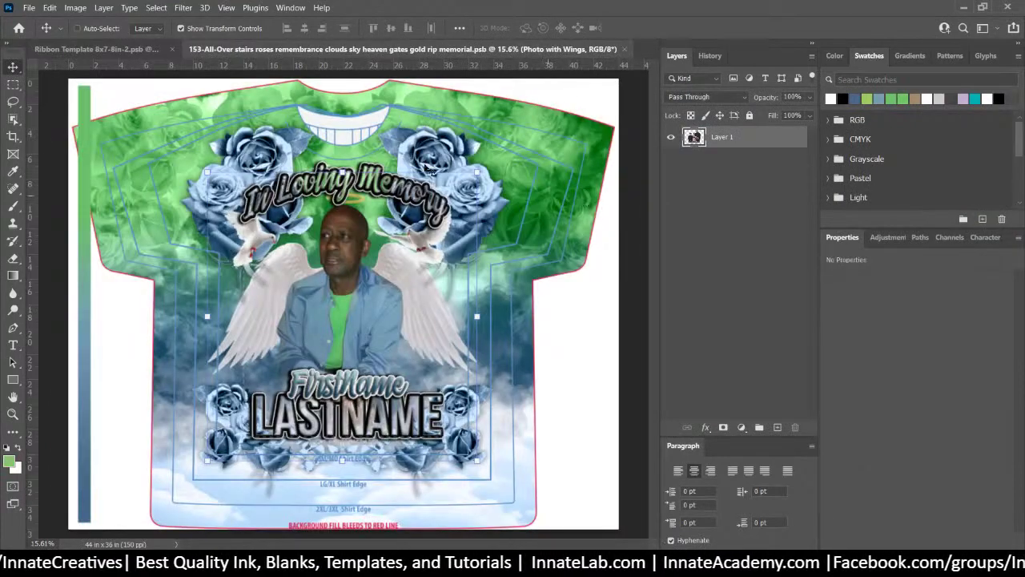
Place Photo with Wings.png into the ribbon's Photo with Wings smart object, scaled to about 90% and centred
left_click(98, 49)
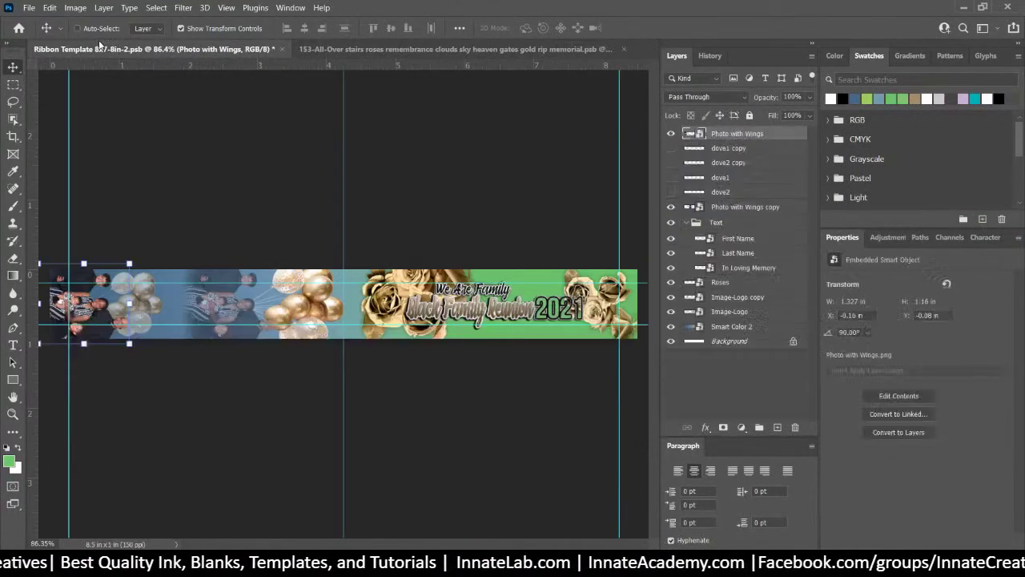
right_click(101, 307)
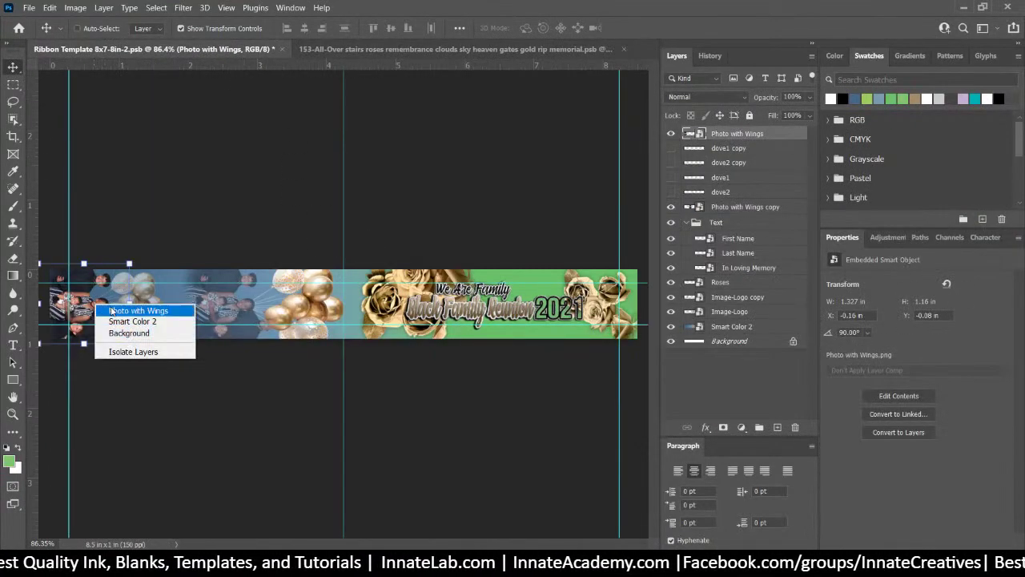
left_click(114, 313)
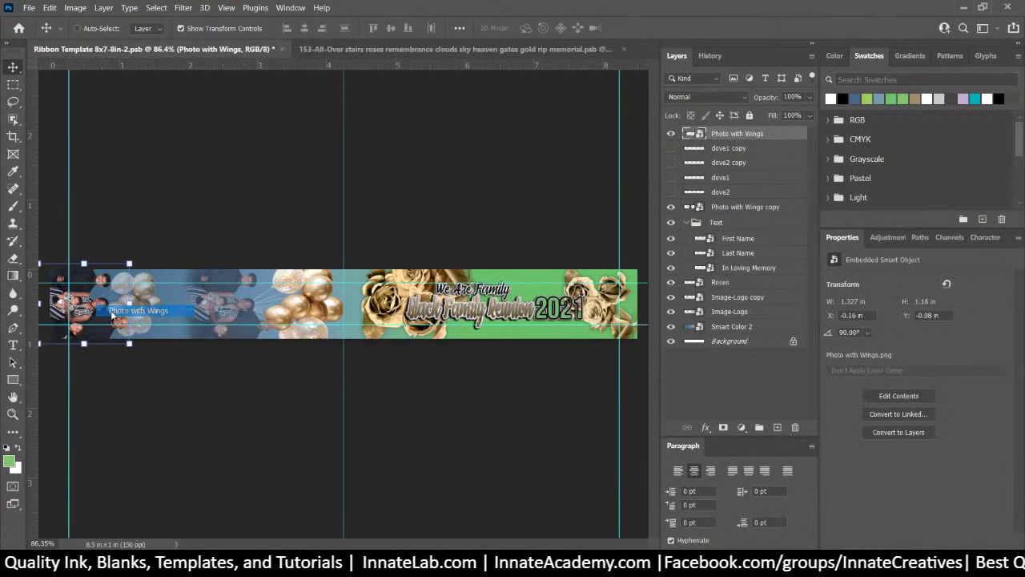
double_click(694, 136)
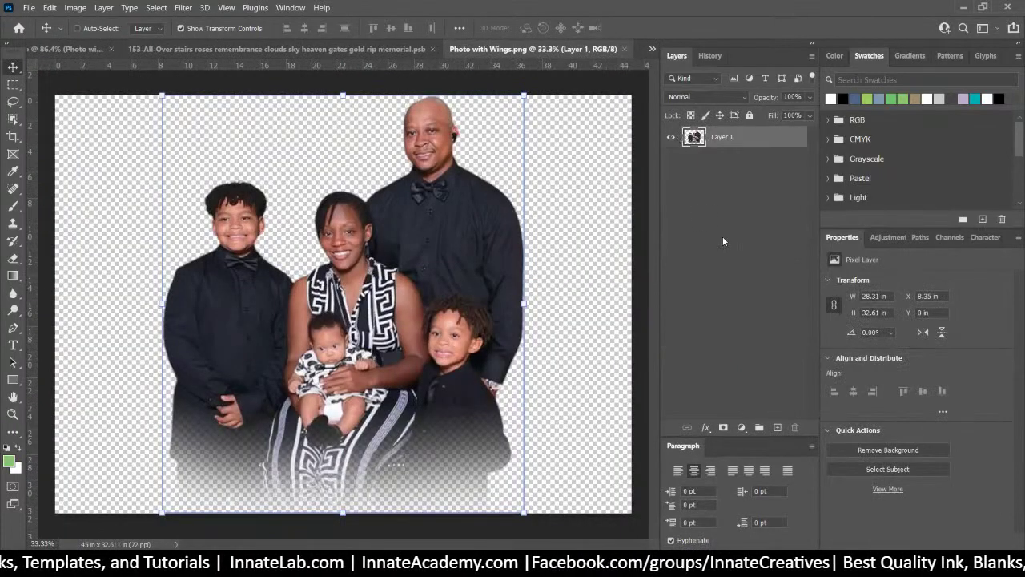
key("alt+Tab")
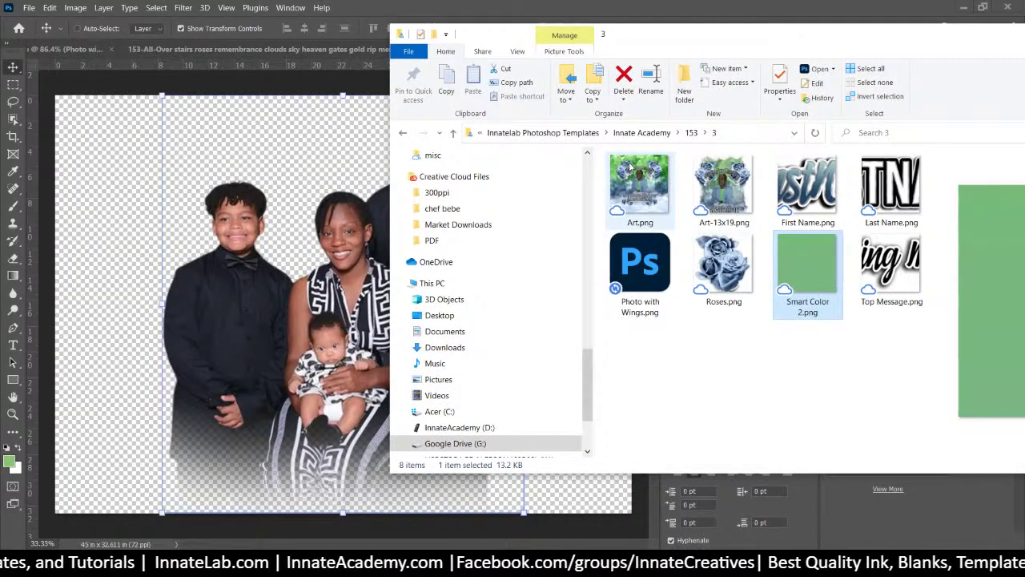
left_click(633, 270)
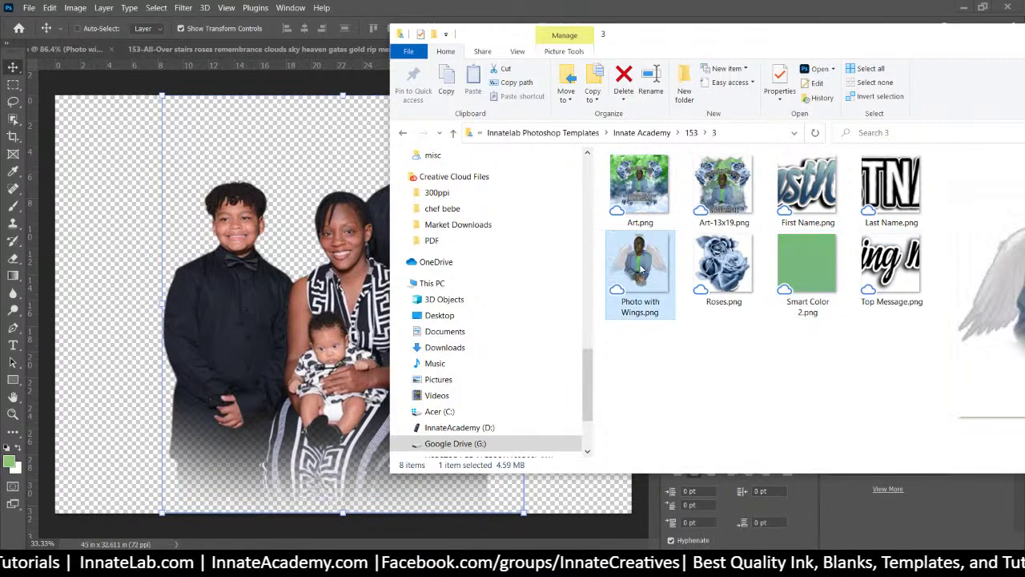
left_click_drag(644, 259, 235, 261)
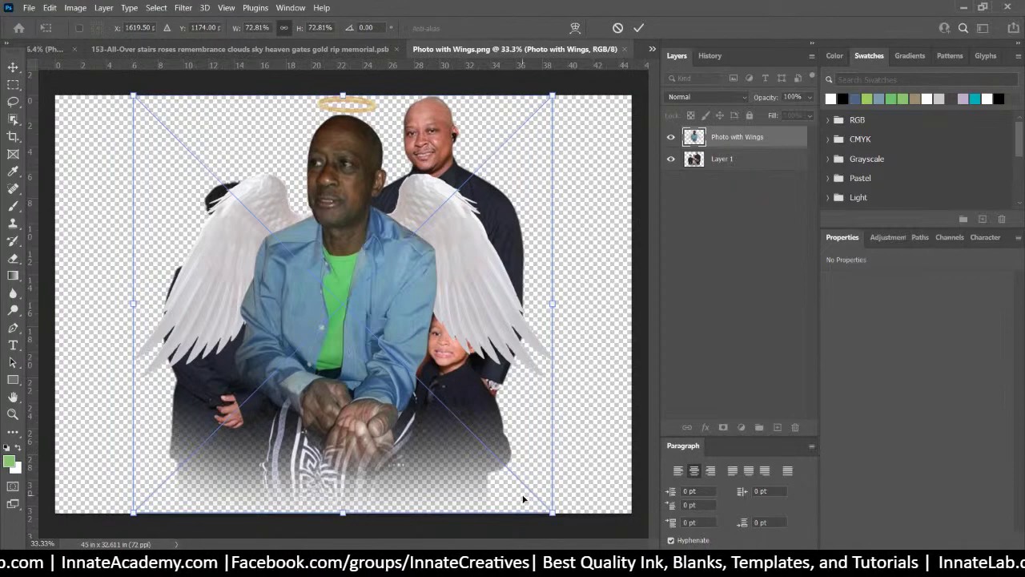
left_click_drag(551, 509, 650, 529)
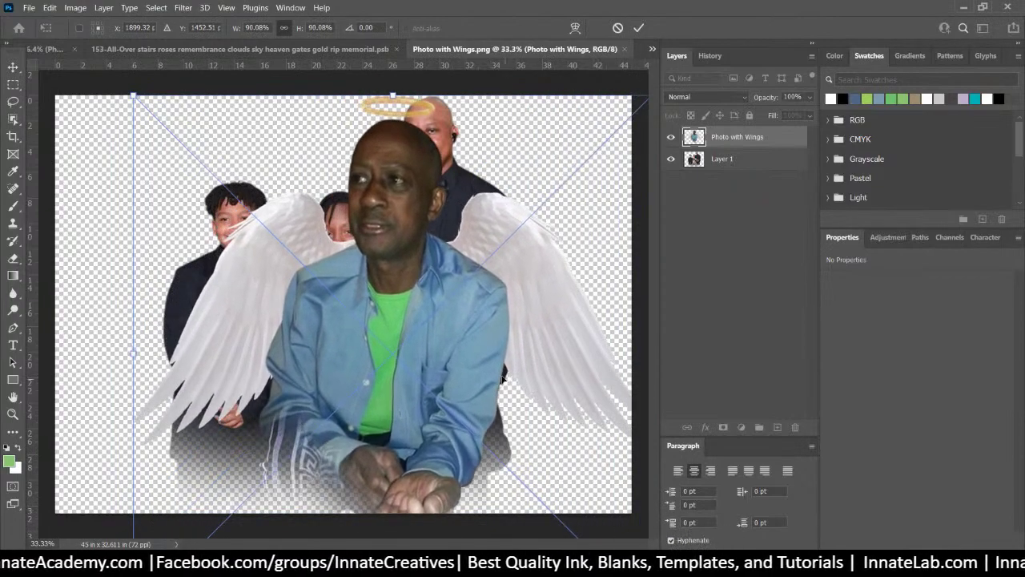
left_click_drag(499, 378, 451, 385)
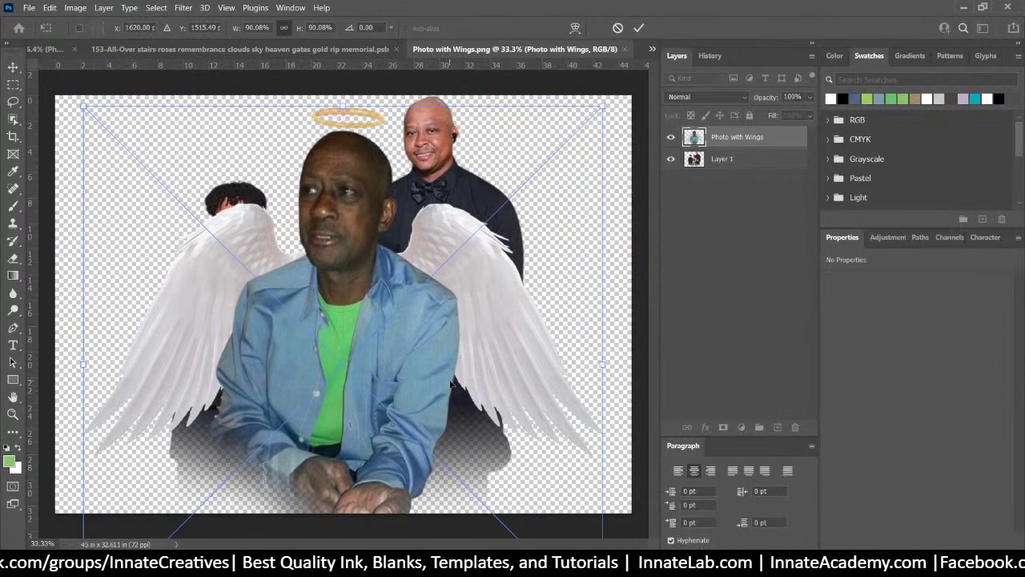
key("Return")
Delete the old family photo, nudge the wings photo up, and save on close
left_click(755, 165)
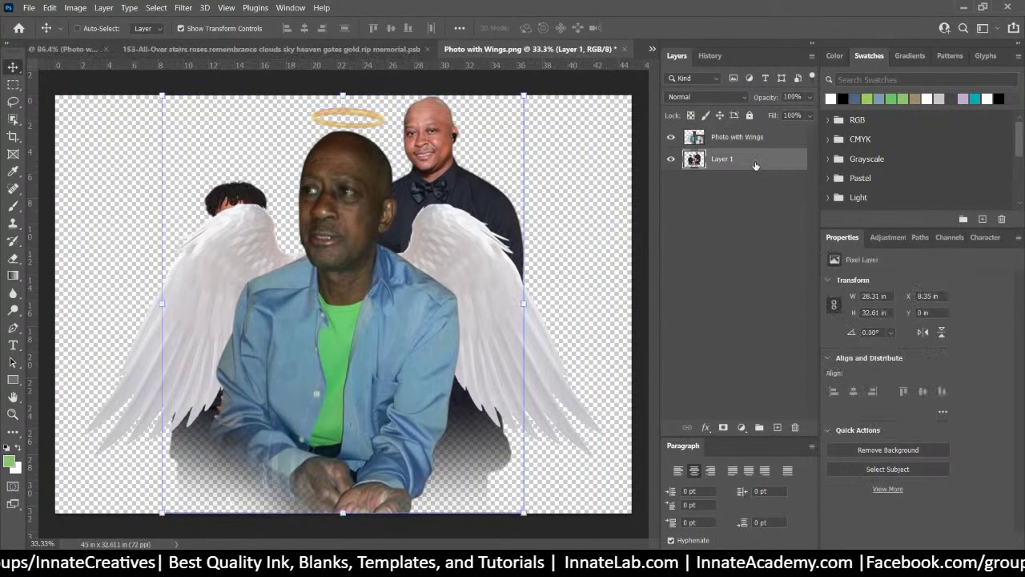
key("Delete")
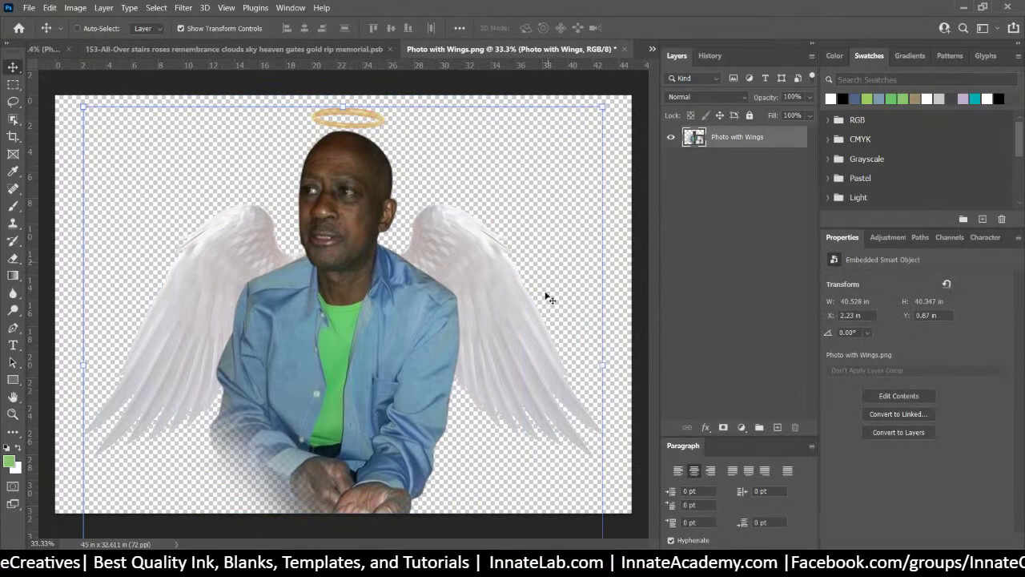
key("Up")
key("Up")
key("Up")
key("Up")
key("Up")
key("Up")
key("Up")
key("Up")
key("Up")
key("Up")
key("Up")
key("Up")
key("Up")
key("Up")
key("Up")
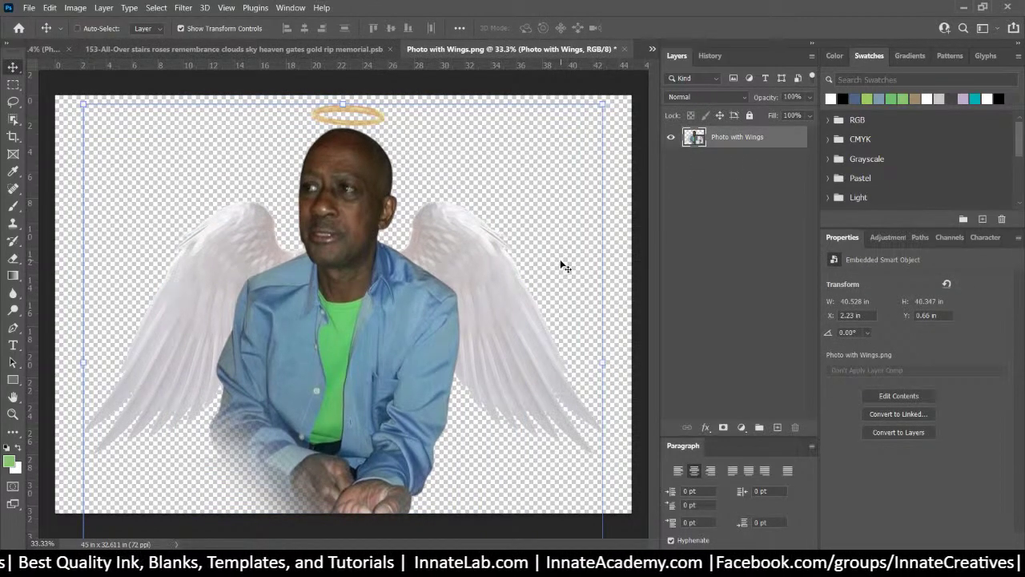
left_click(625, 50)
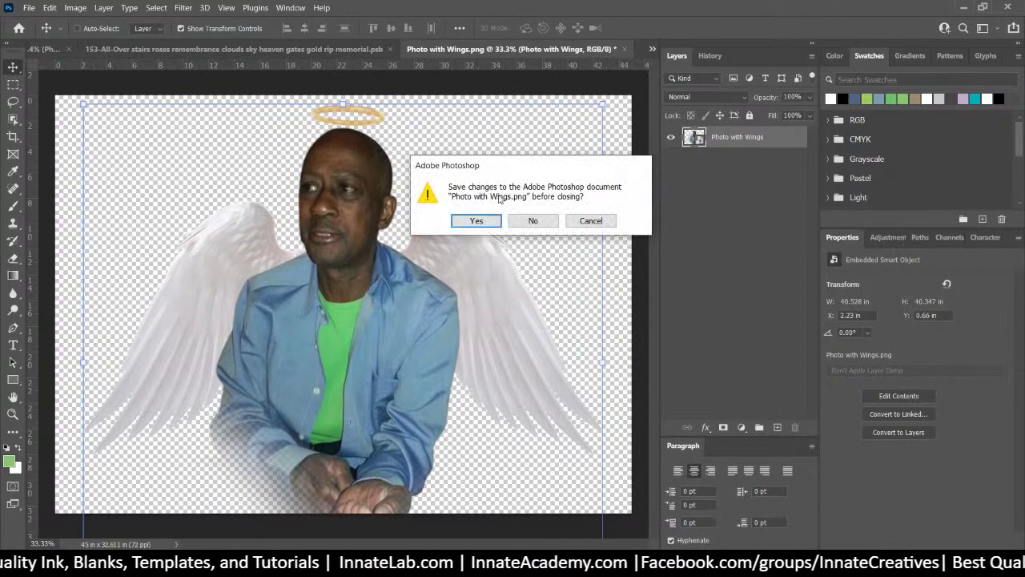
left_click(483, 226)
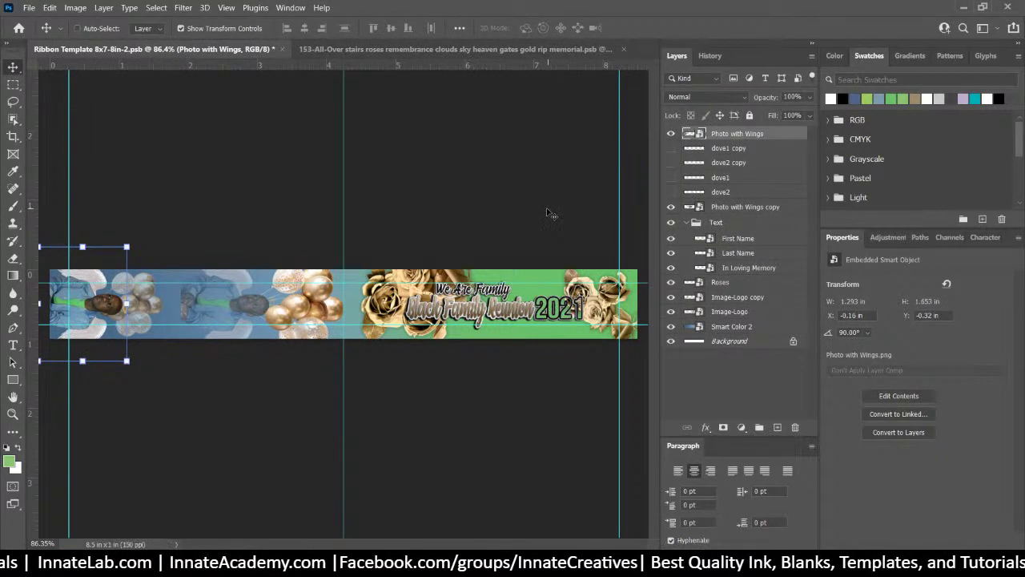
Shrink the memorial photo at the ribbon's left end and move it lower
mouse_move(39, 360)
left_mouse_down()
mouse_move(46, 345)
mouse_move(55, 351)
left_mouse_up()
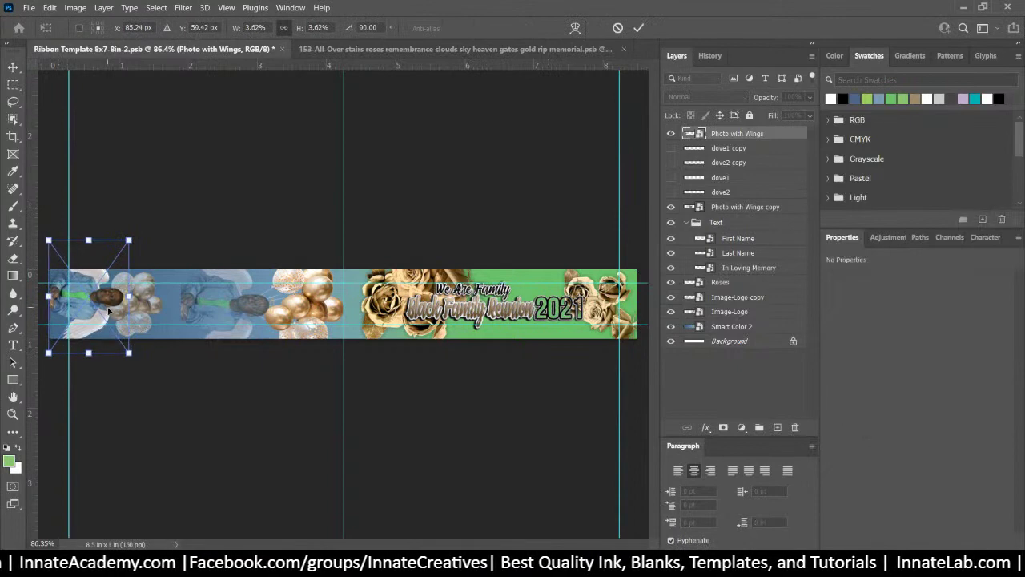
left_click_drag(101, 306, 104, 321)
left_click_drag(129, 364, 123, 355)
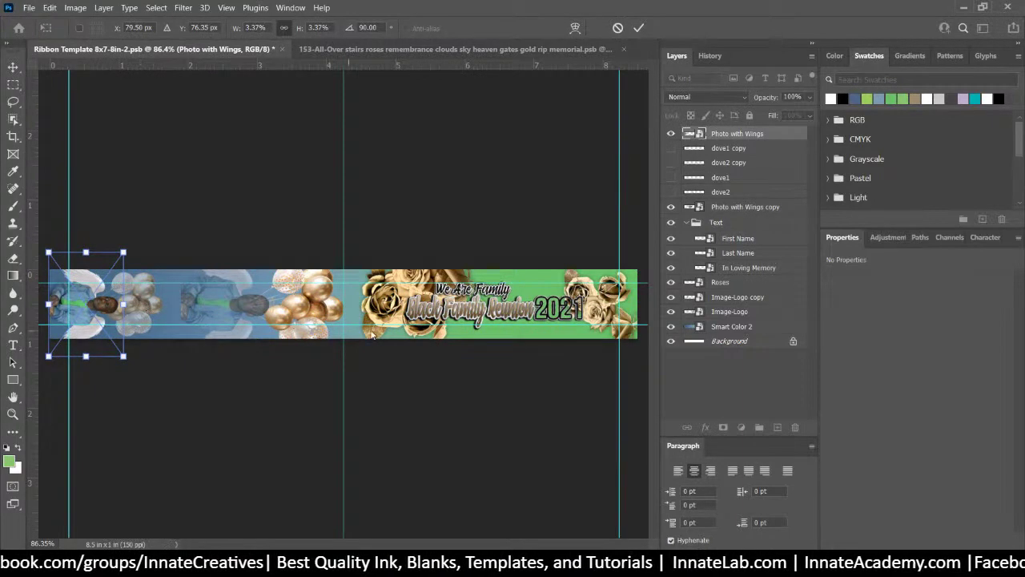
key("Return")
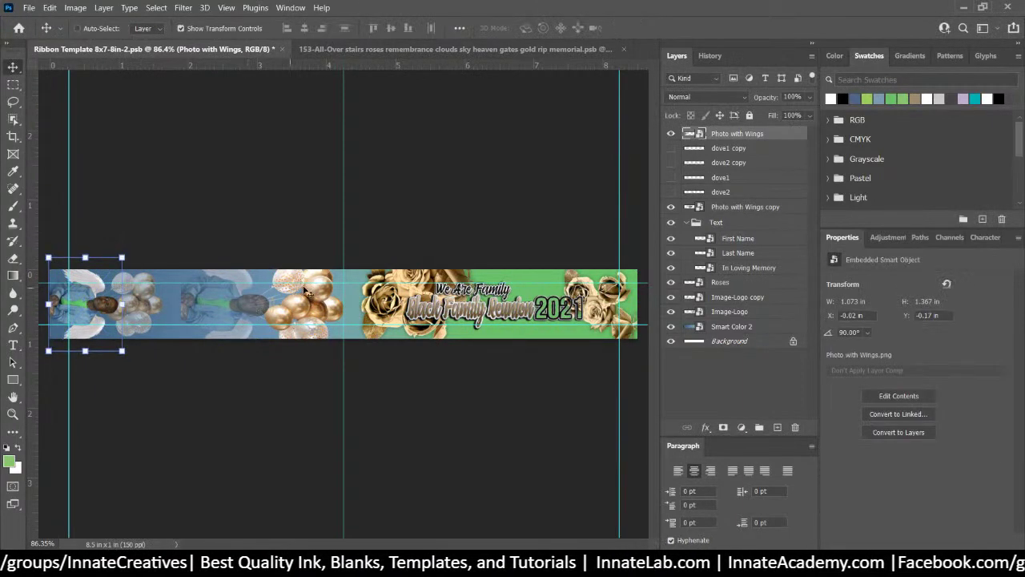
Hide the Image-Logo copy and Image-Logo gold balloon layers
right_click(306, 311)
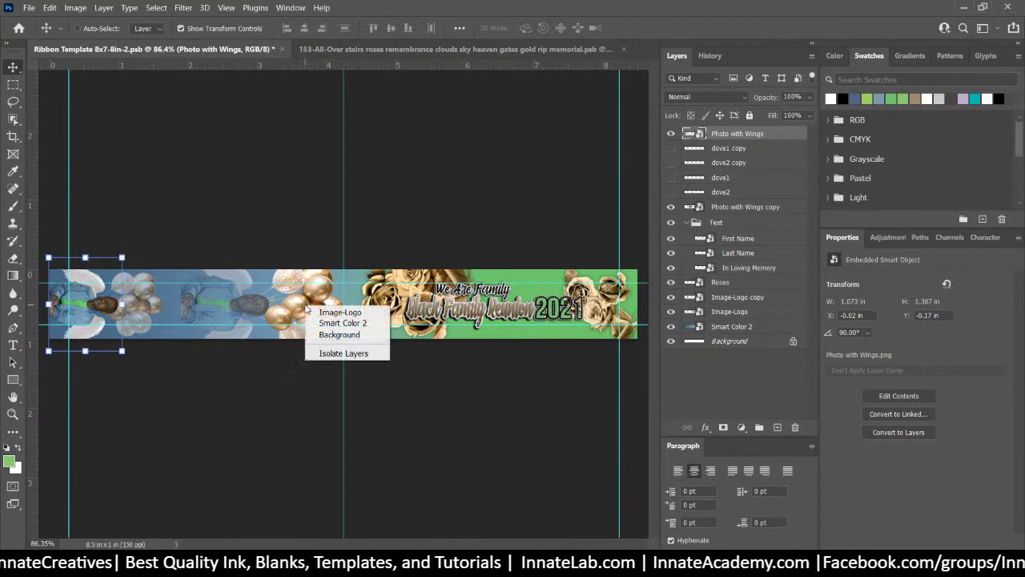
left_click(703, 308)
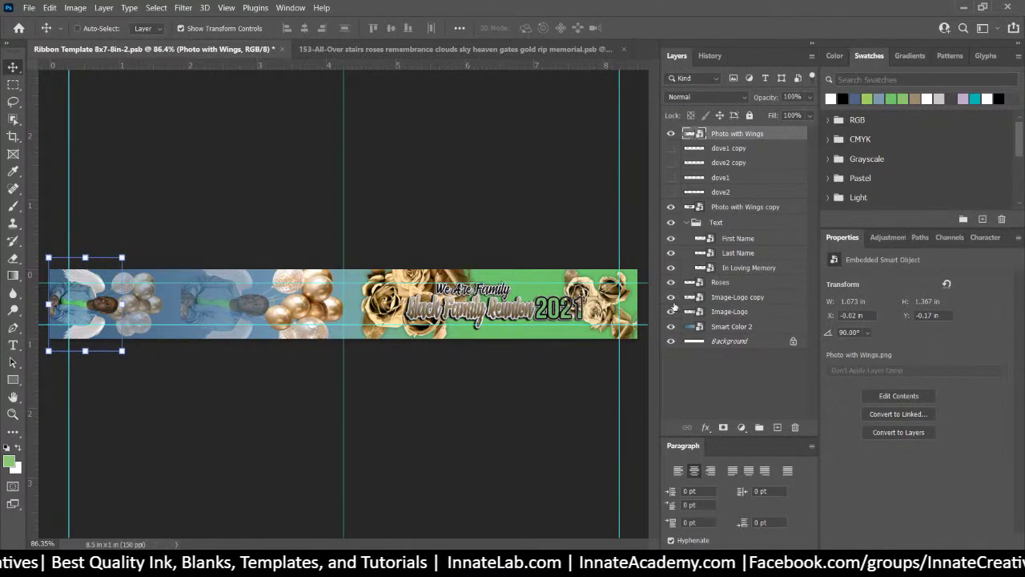
left_click(672, 296)
left_click(671, 311)
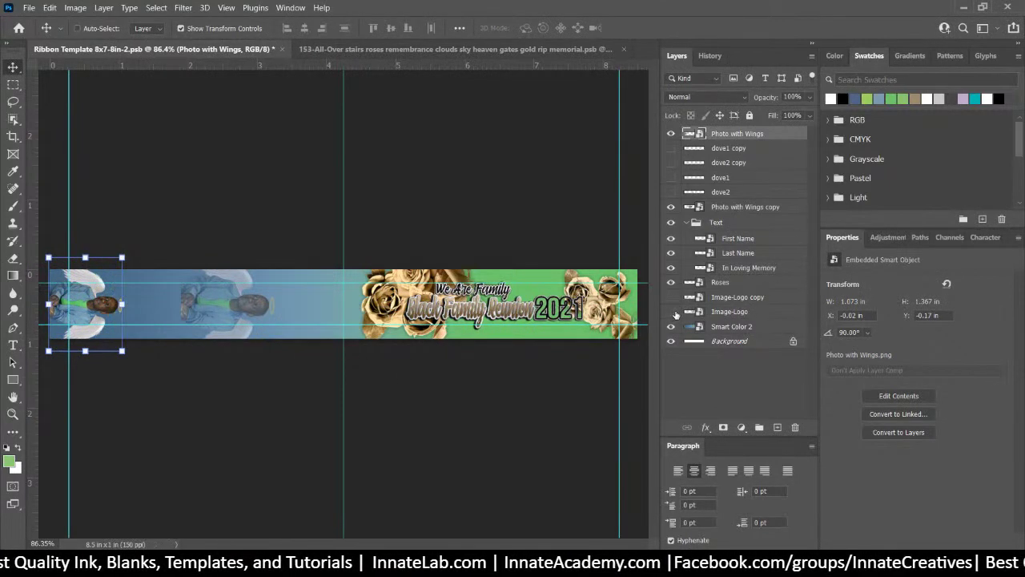
double_click(694, 134)
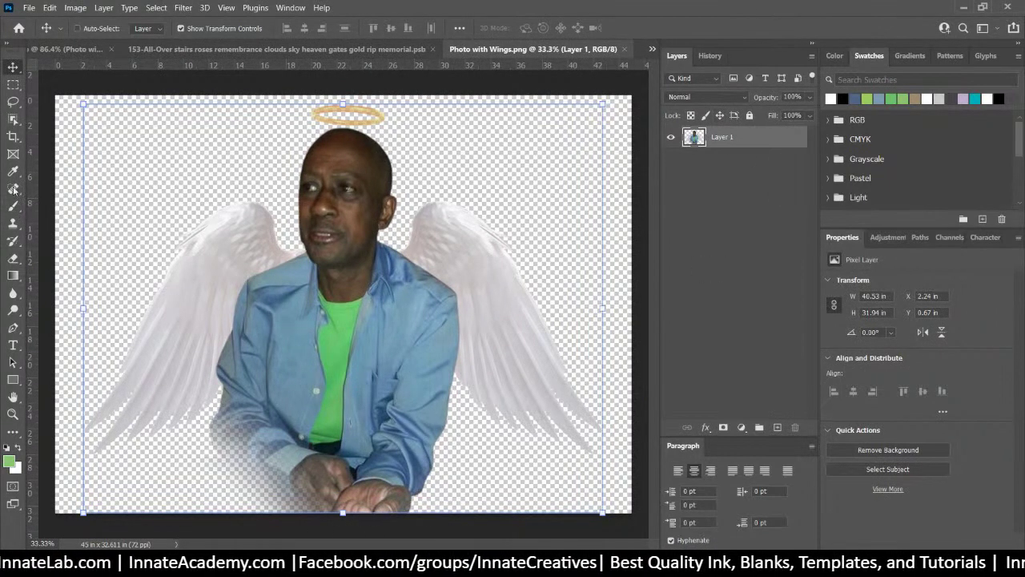
Fade the bottom of the hands and sleeves with a black-painted layer mask, then apply the mask
key("b")
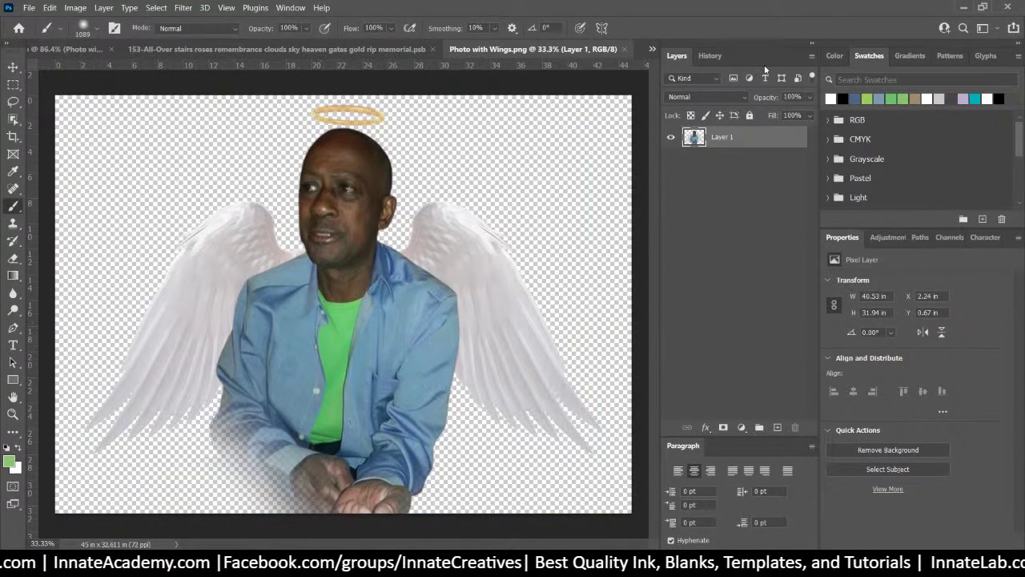
left_click(723, 427)
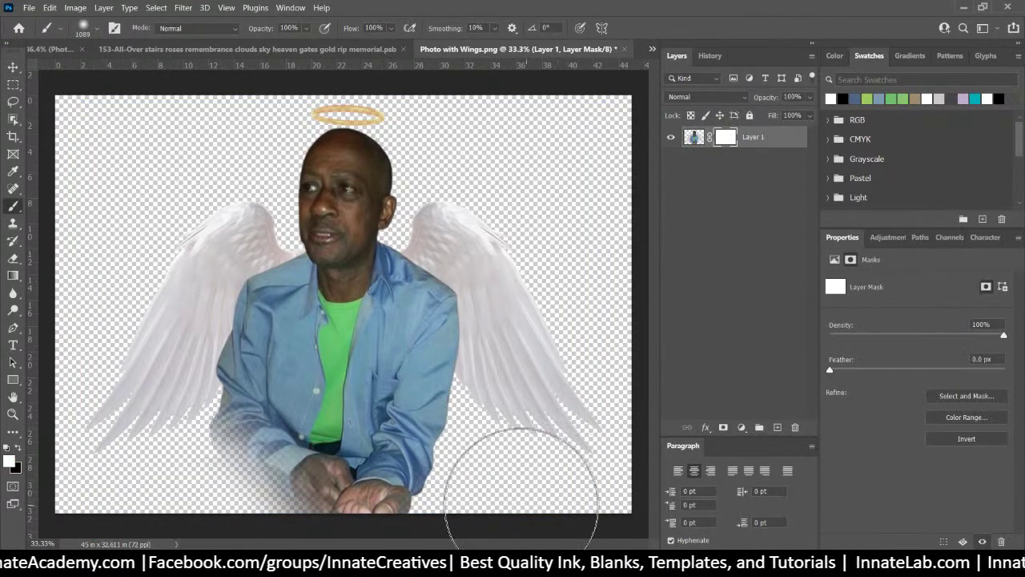
mouse_move(531, 486)
left_mouse_down()
mouse_move(525, 449)
mouse_move(481, 437)
mouse_move(513, 436)
mouse_move(549, 504)
left_mouse_up()
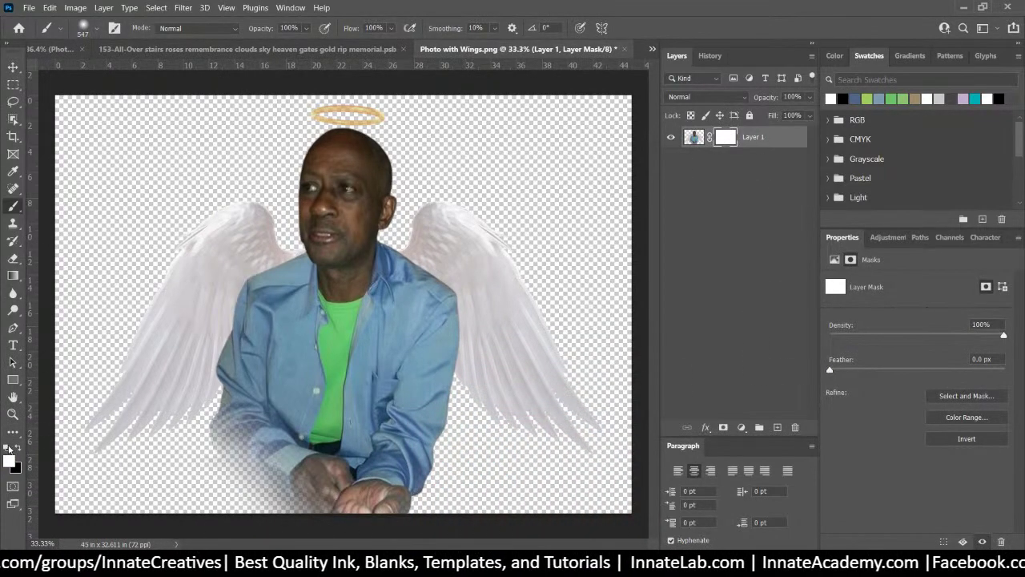
key("x")
mouse_move(256, 503)
left_mouse_down()
mouse_move(417, 503)
mouse_move(217, 529)
left_mouse_up()
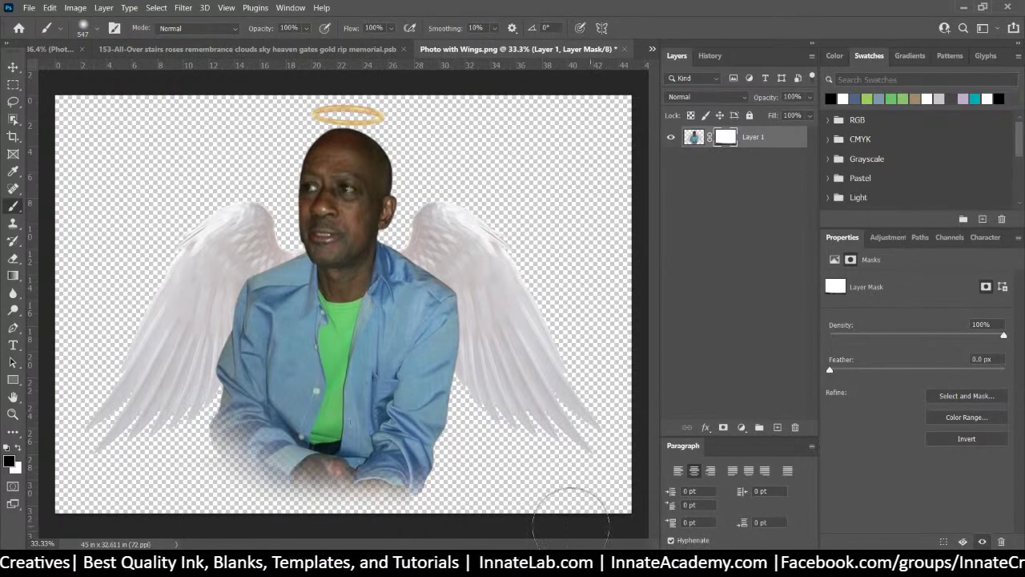
mouse_move(590, 529)
left_mouse_down()
mouse_move(271, 521)
mouse_move(411, 519)
mouse_move(252, 499)
mouse_move(457, 502)
mouse_move(449, 497)
mouse_move(362, 513)
mouse_move(164, 513)
left_mouse_up()
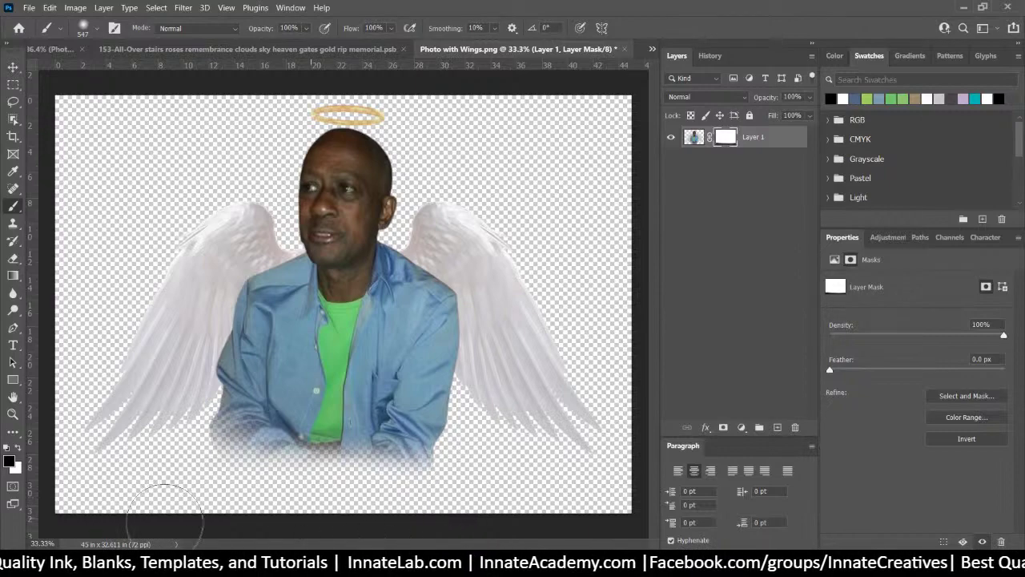
right_click(90, 506, "alt")
left_click_drag(94, 505, 100, 502)
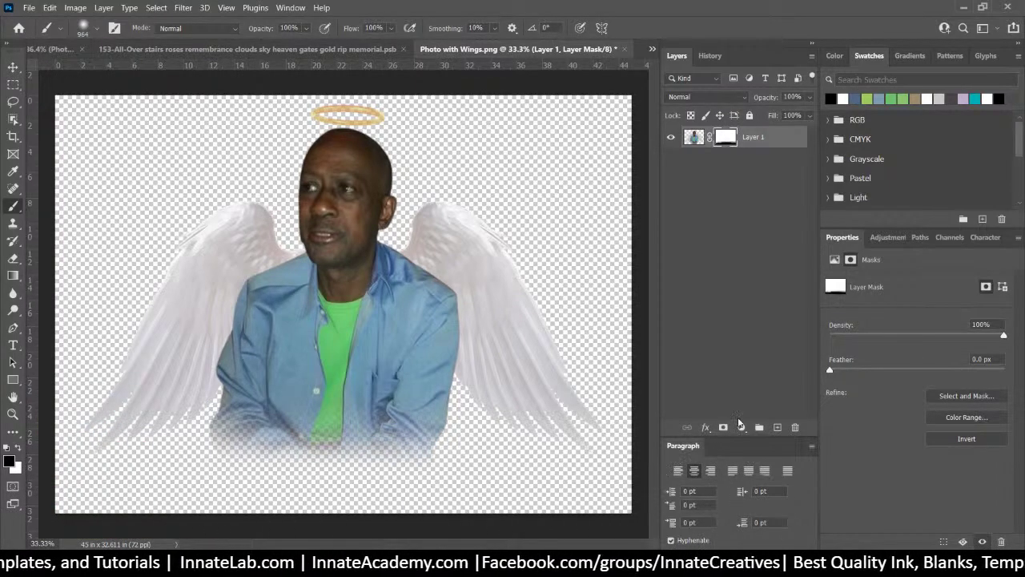
left_click(625, 49)
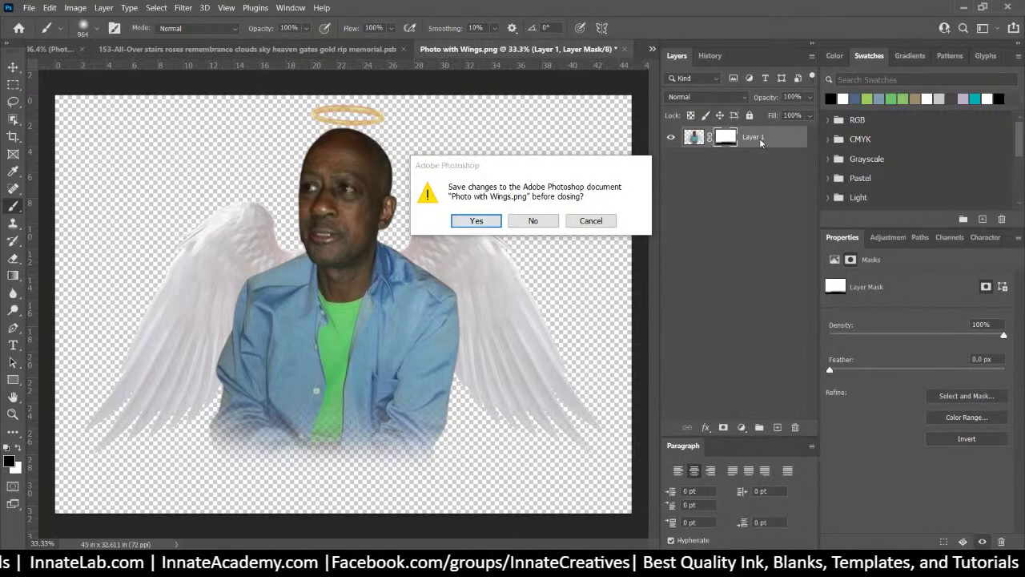
left_click(597, 223)
right_click(727, 139)
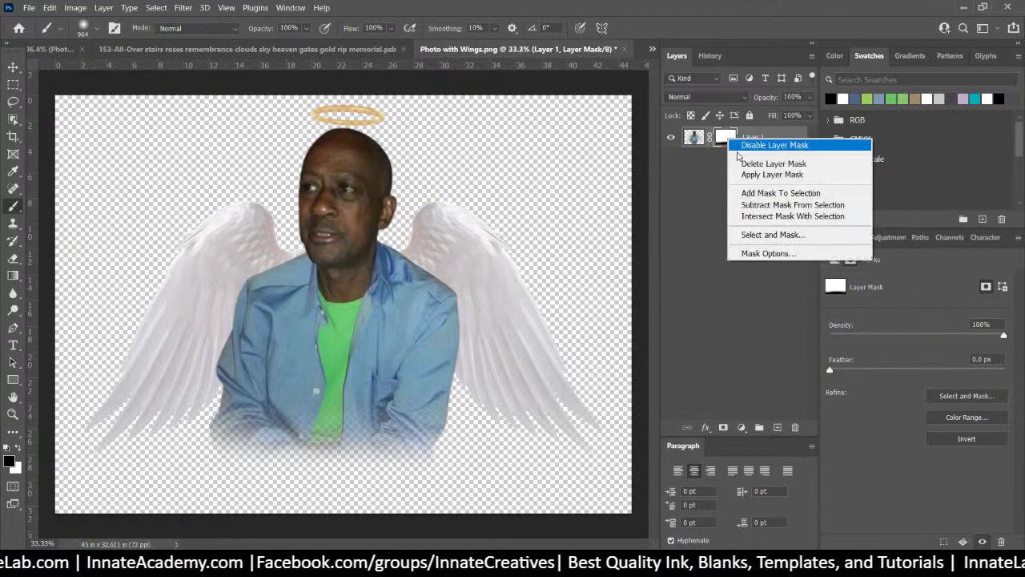
left_click(745, 171)
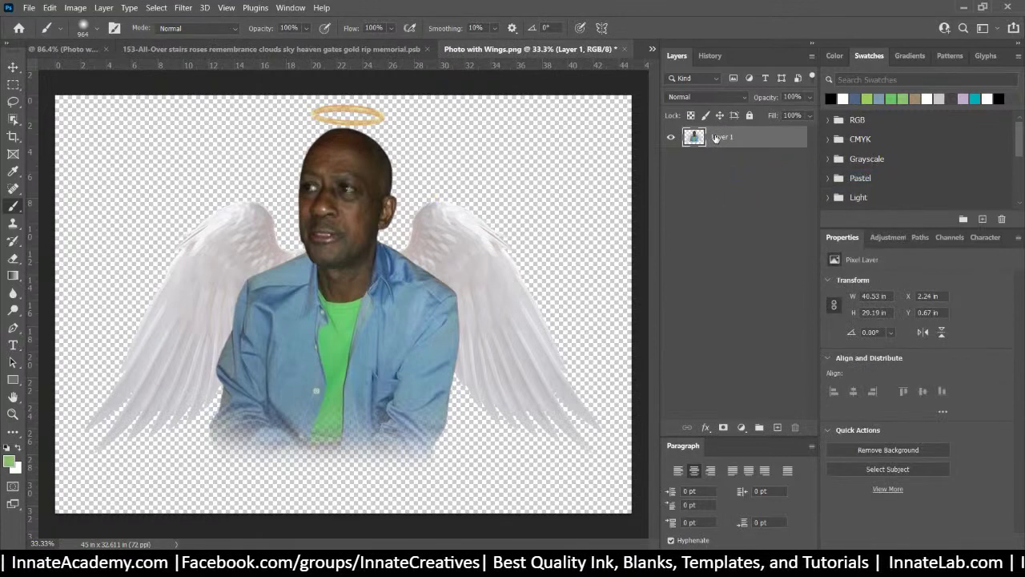
Enlarge the winged photo slightly, shift it left and down, then save and close
key("ctrl+t")
left_click_drag(603, 478, 627, 496)
left_click_drag(539, 404, 529, 408)
key("Return")
key("b")
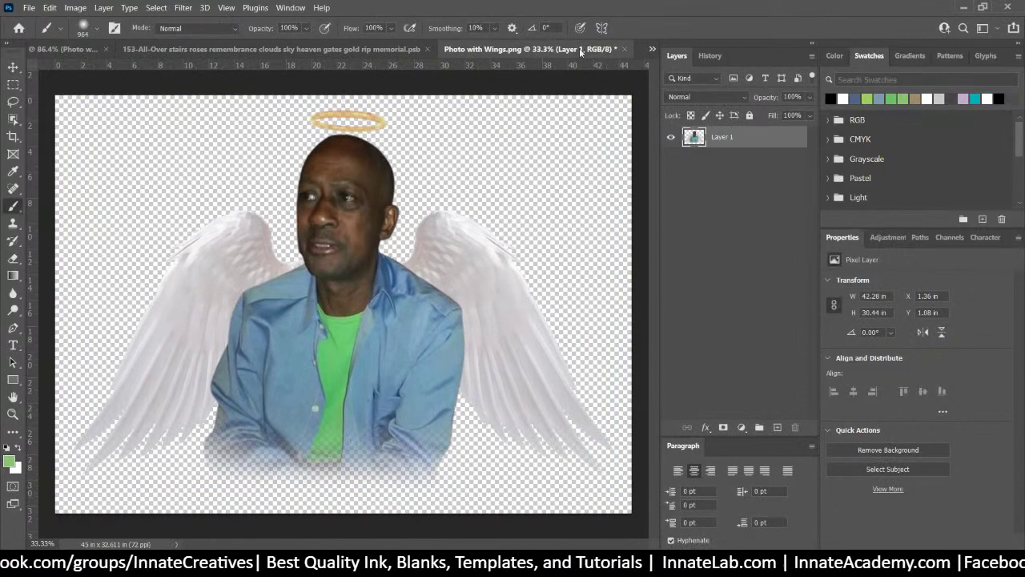
left_click(626, 54)
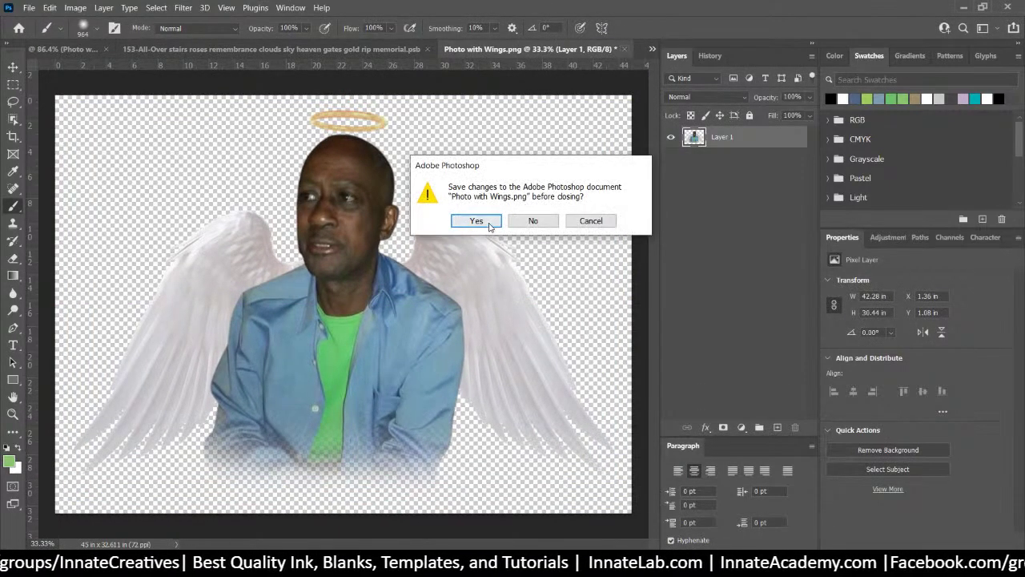
left_click(481, 221)
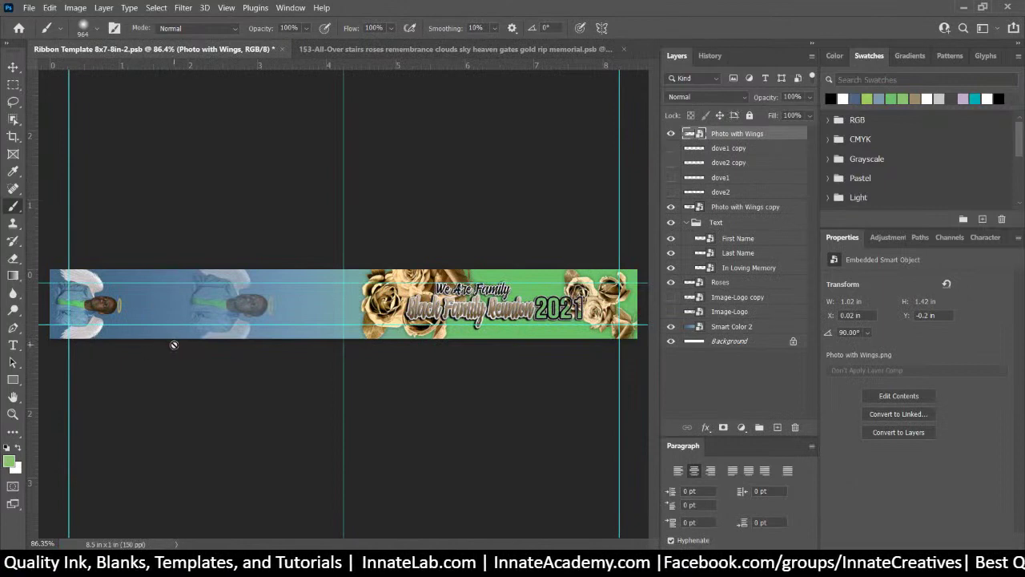
Make the dove1 copy, dove2 copy, dove1 and dove2 layers visible, then select the Roses layer
left_click_drag(670, 150, 672, 183)
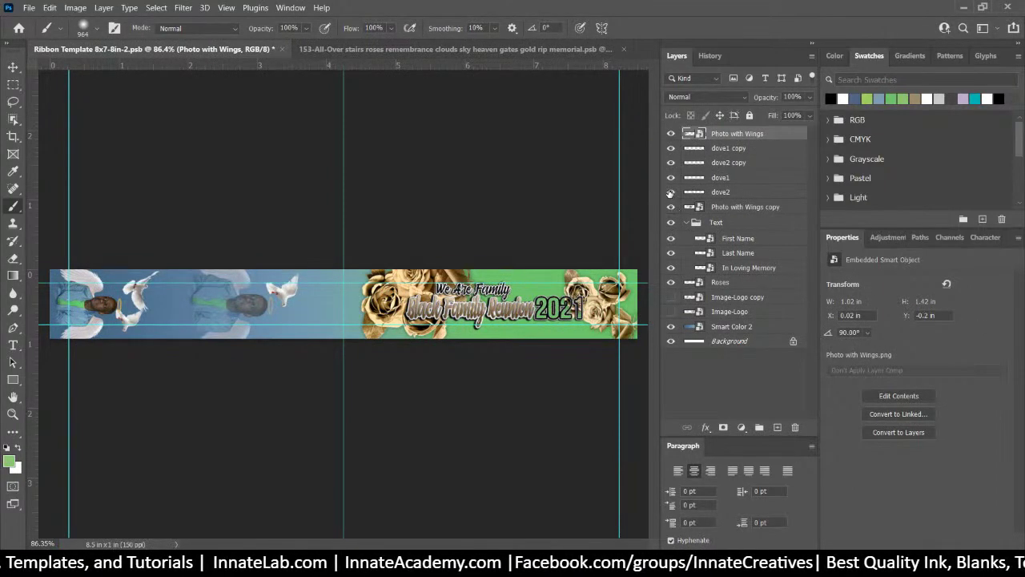
left_click(670, 192)
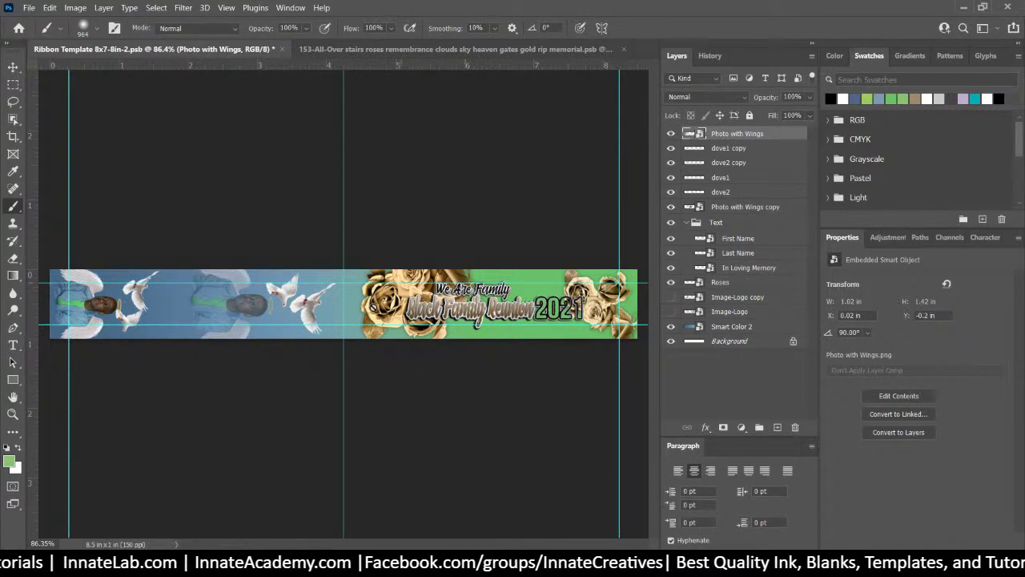
key("v")
right_click(380, 309)
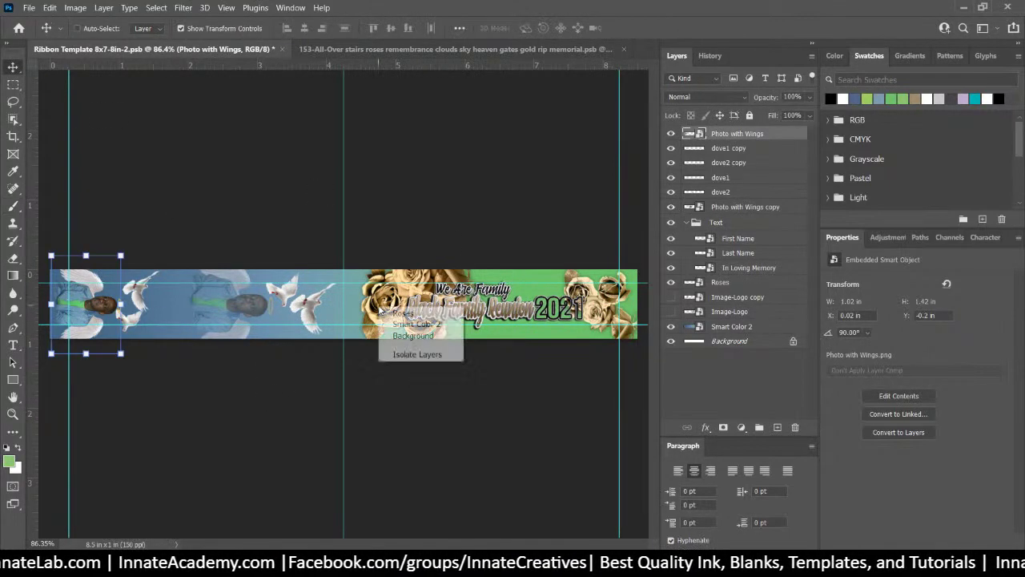
left_click(402, 314)
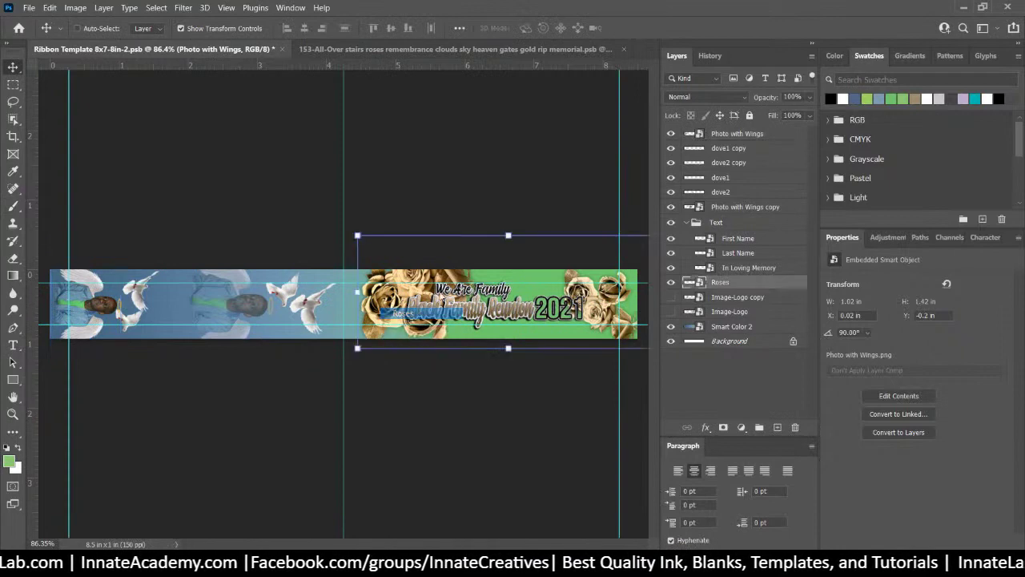
Swap the Roses smart object's gold roses for the blue Roses.png and save it
double_click(688, 283)
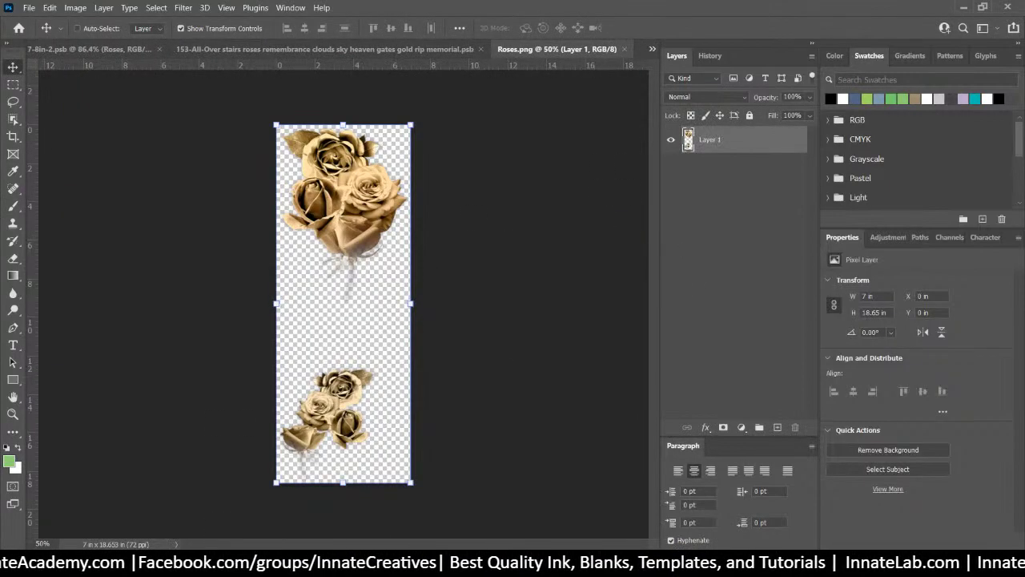
key("alt+Tab")
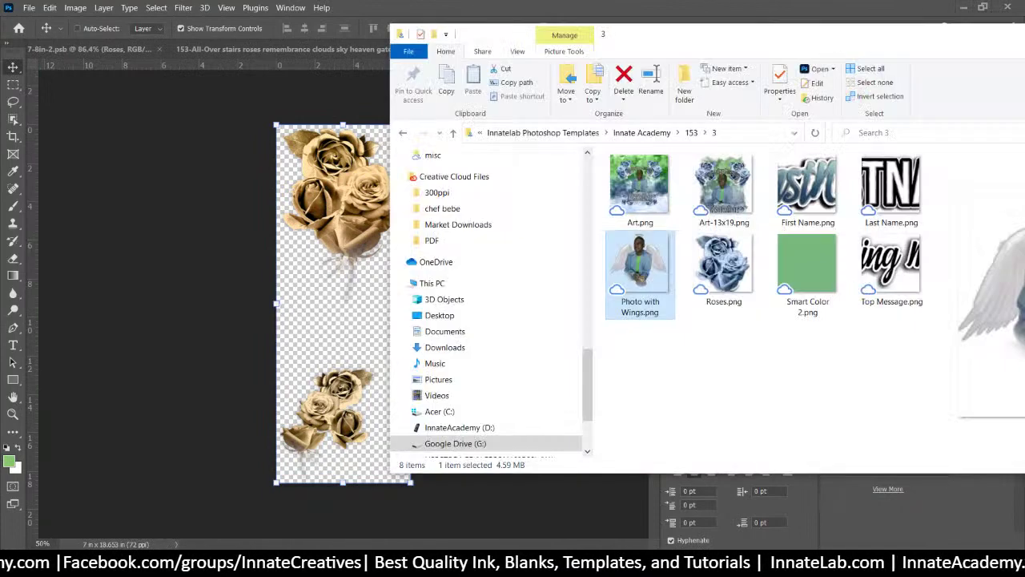
left_click_drag(724, 260, 329, 256)
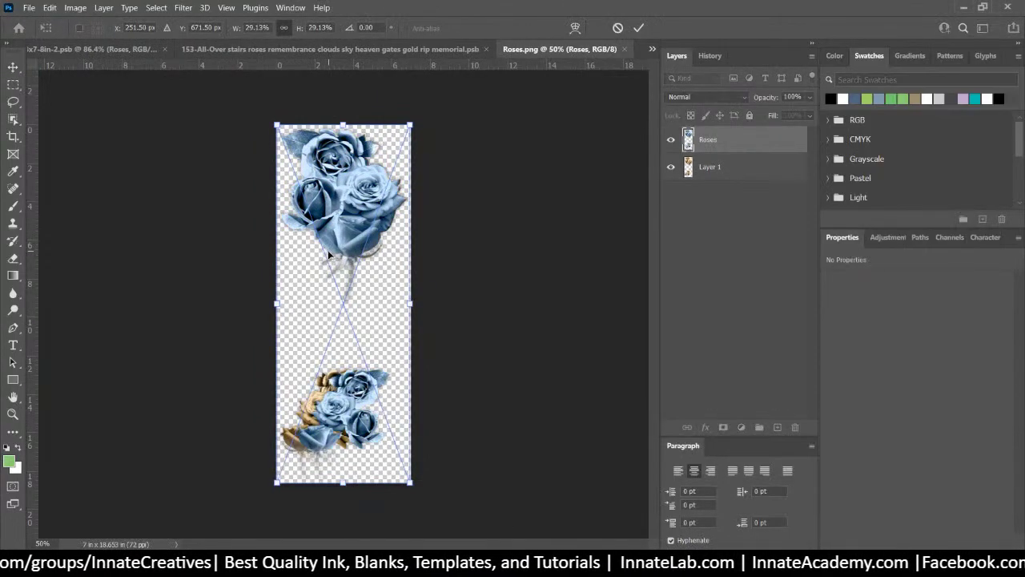
key("Return")
left_click(748, 168)
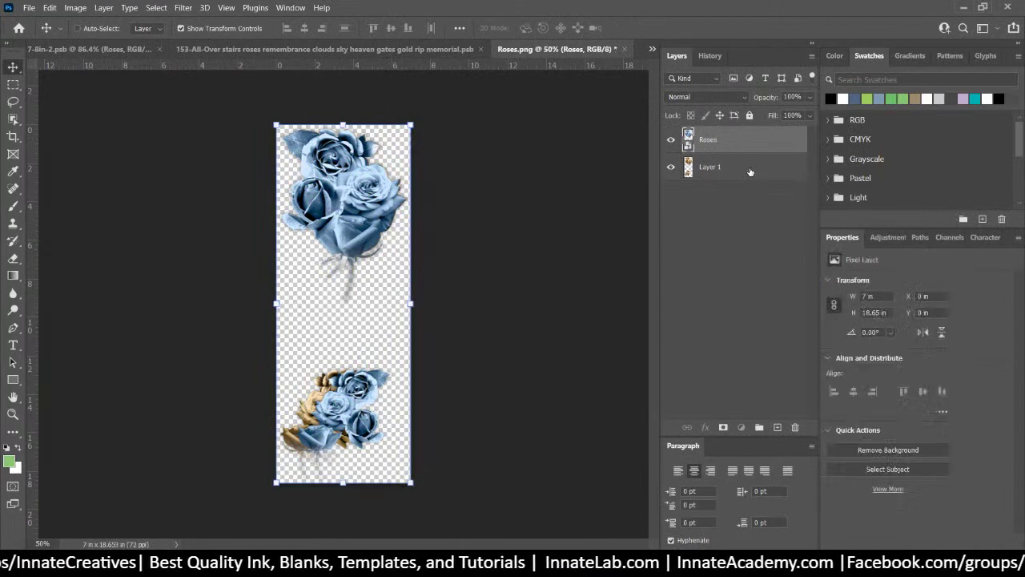
key("Delete")
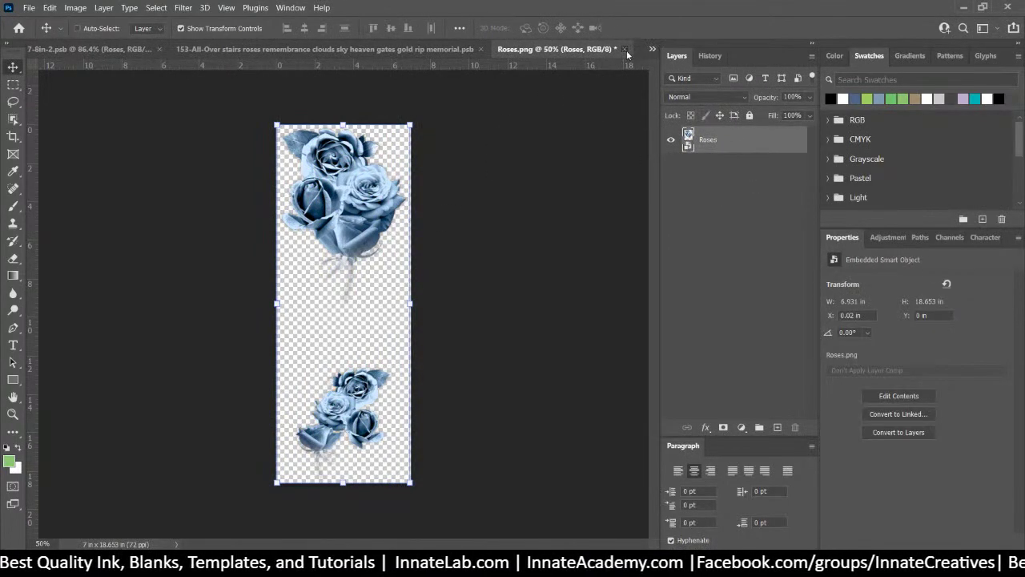
left_click(625, 49)
left_click(476, 220)
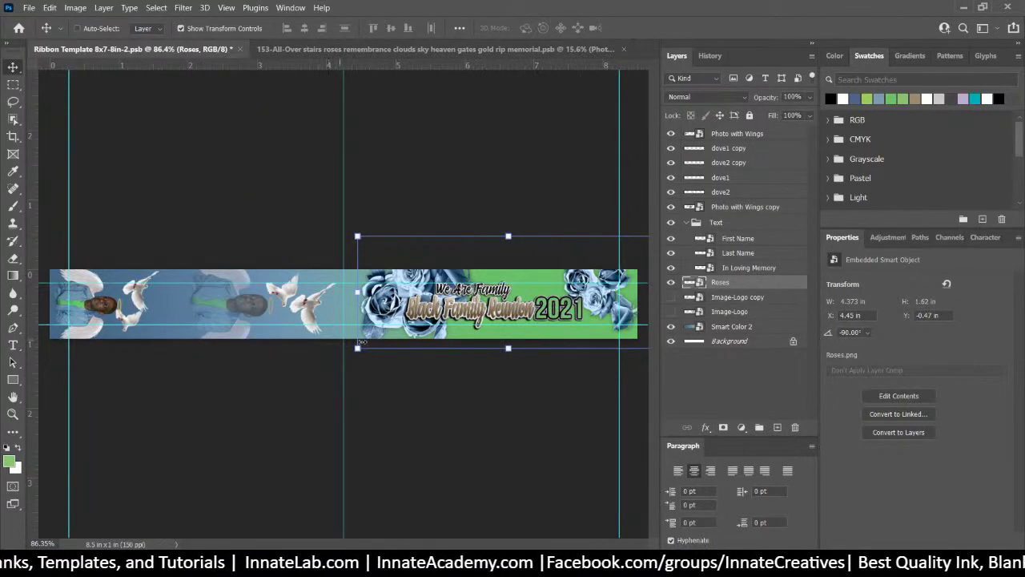
Enlarge the blue roses on the ribbon and shift them slightly right and down
left_click_drag(357, 347, 335, 356)
left_click_drag(378, 295, 391, 304)
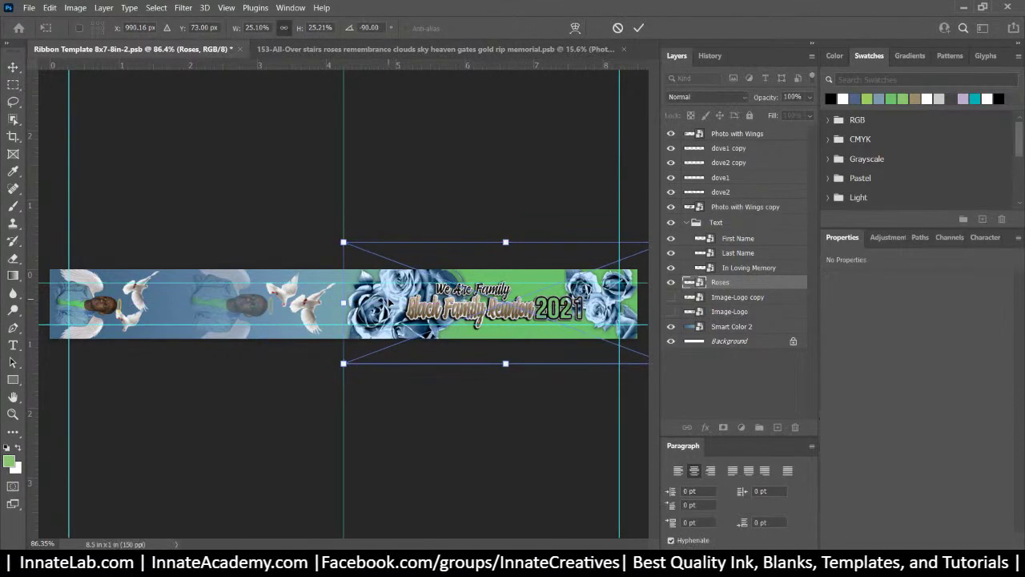
key("Return")
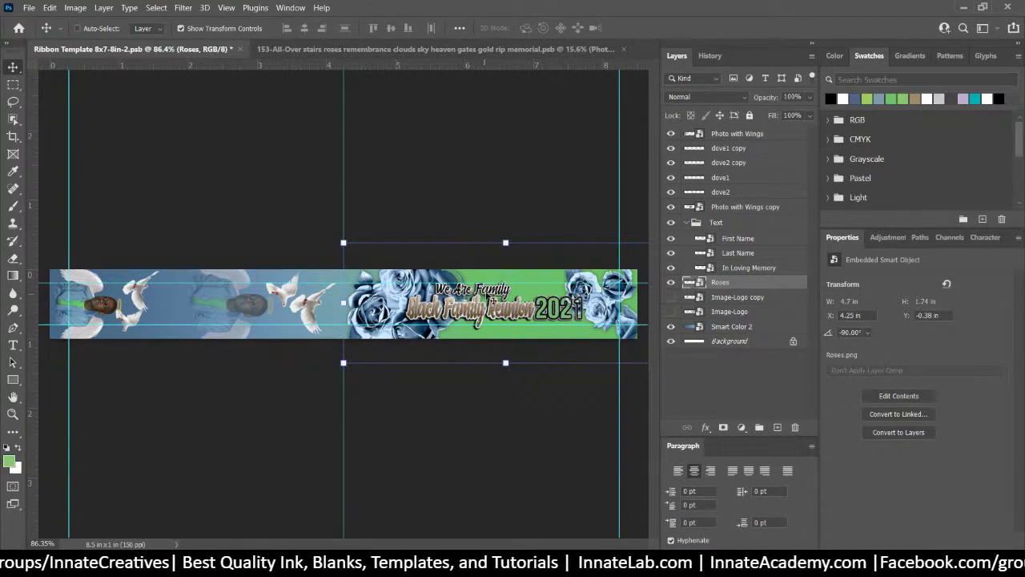
right_click(484, 296)
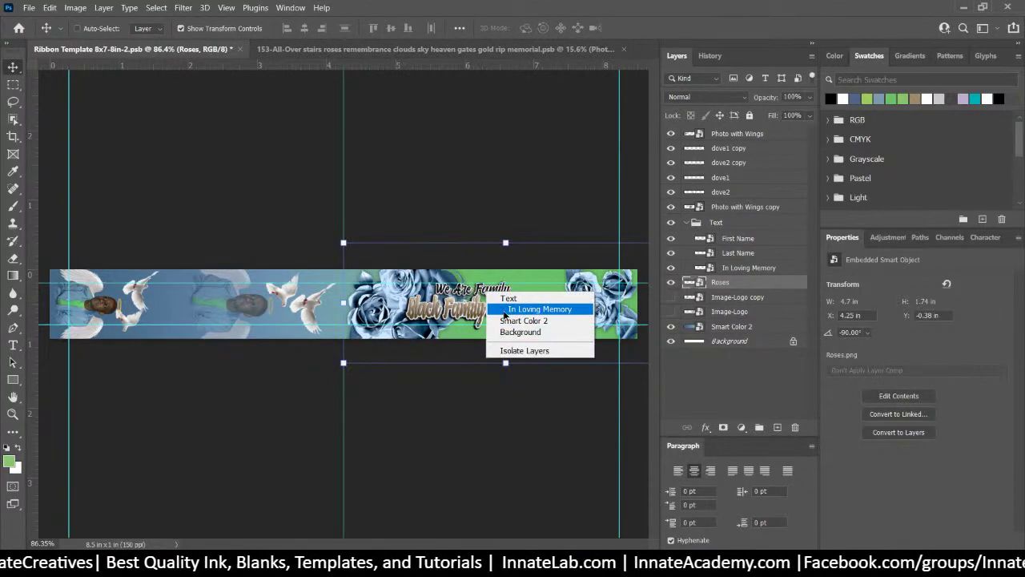
left_click(505, 310)
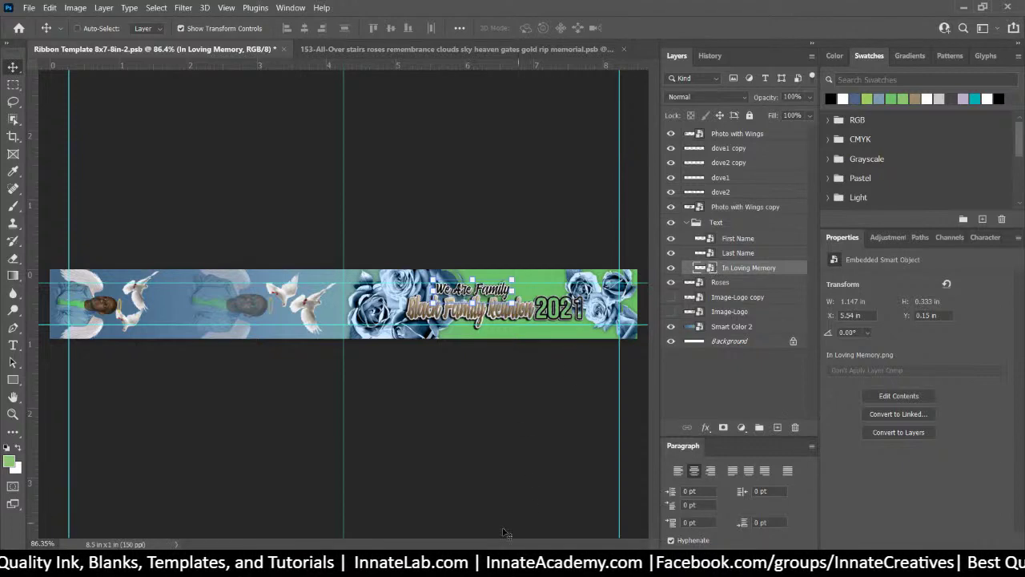
Place Top Message.png on the ribbon, shrunk to fit above the title
key("alt+Tab")
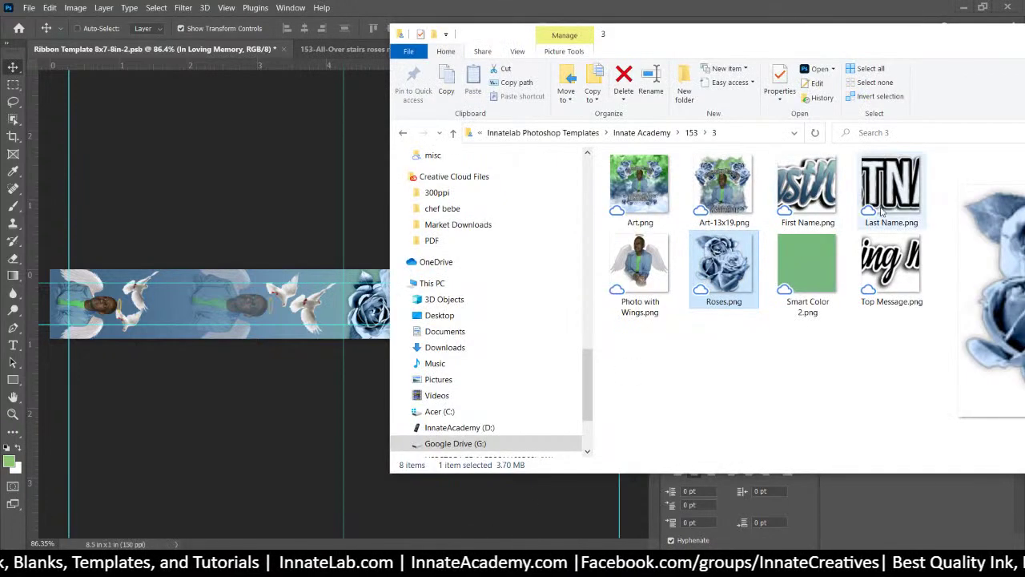
left_click_drag(881, 268, 276, 297)
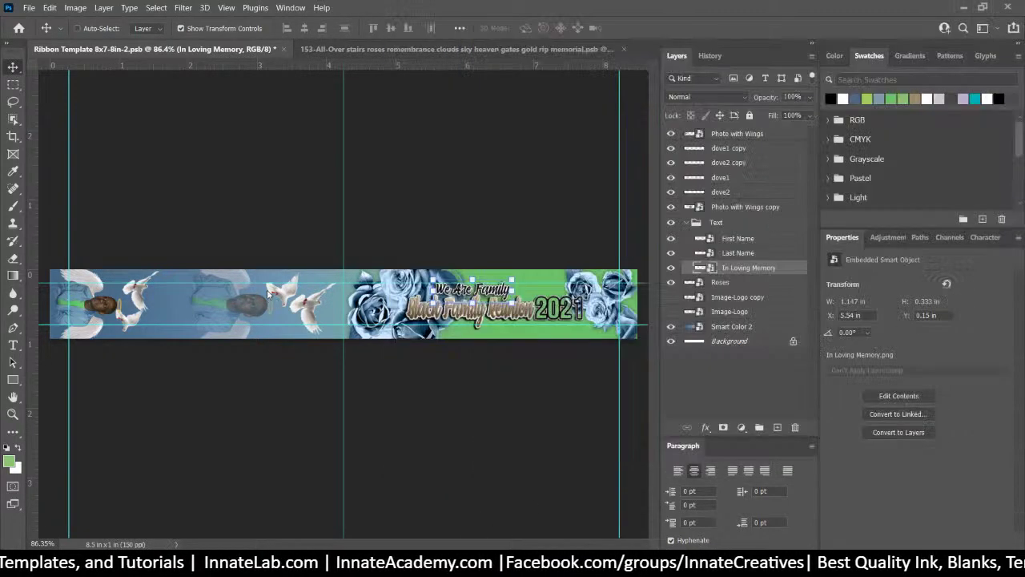
left_click_drag(195, 337, 387, 293)
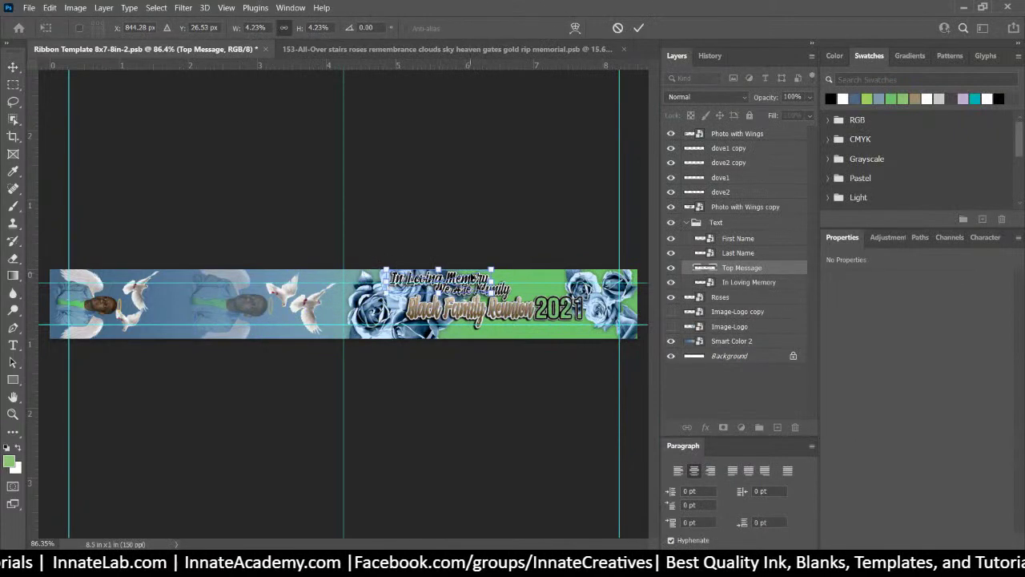
left_click_drag(459, 270, 493, 282)
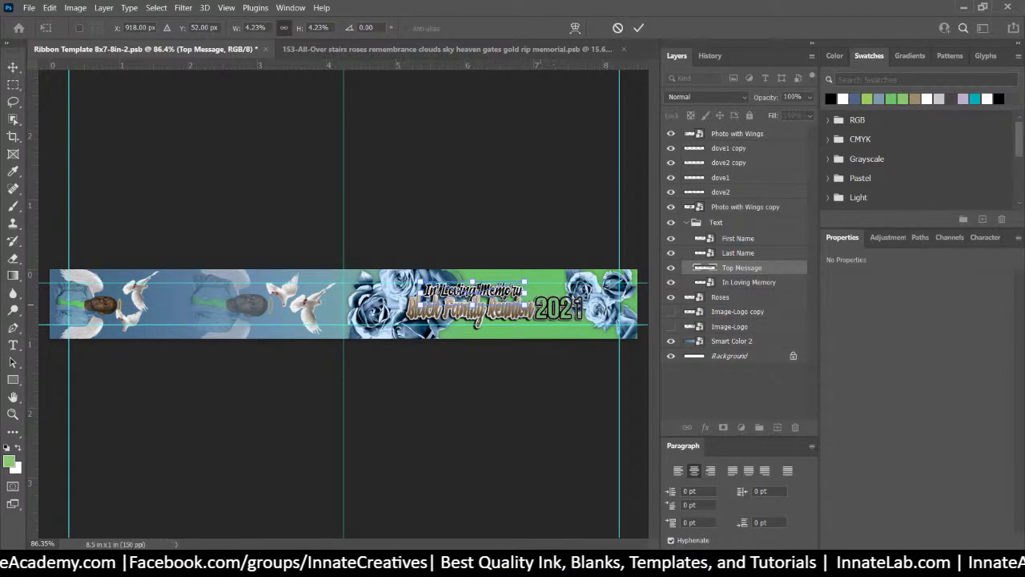
left_click_drag(522, 302, 522, 299)
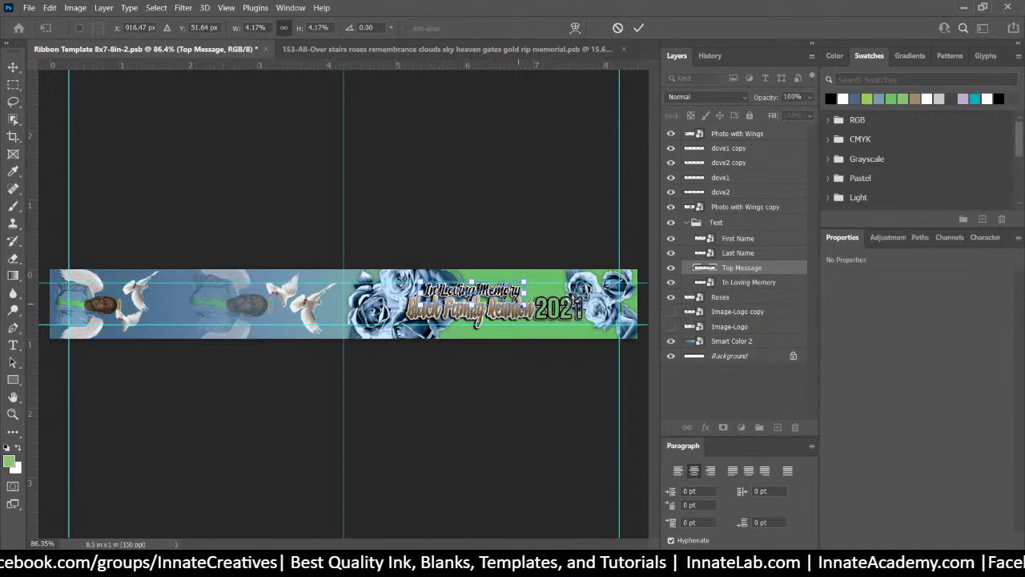
key("Return")
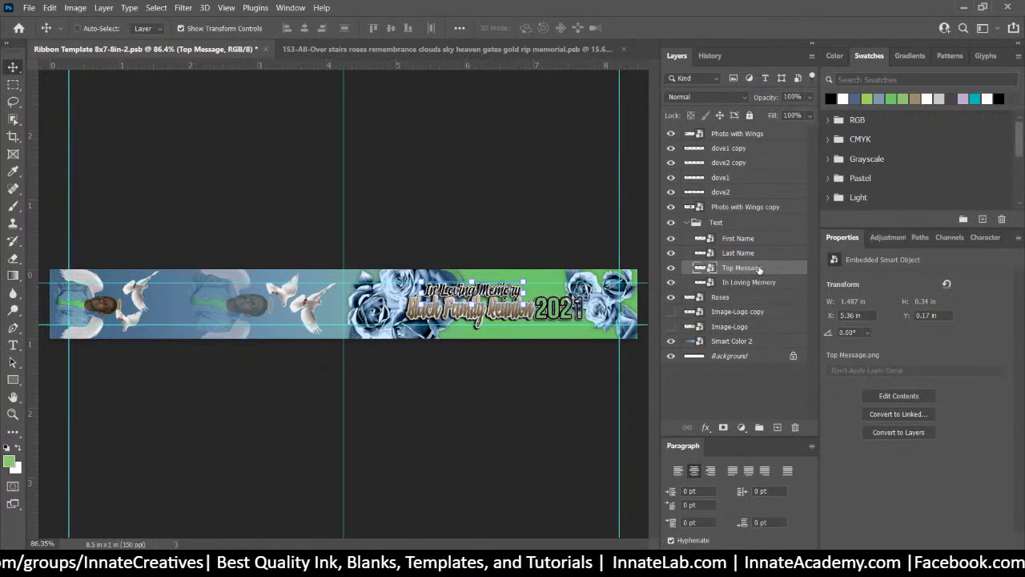
Rasterize Top Message, convert it to a smart object, and check its image size
right_click(759, 268)
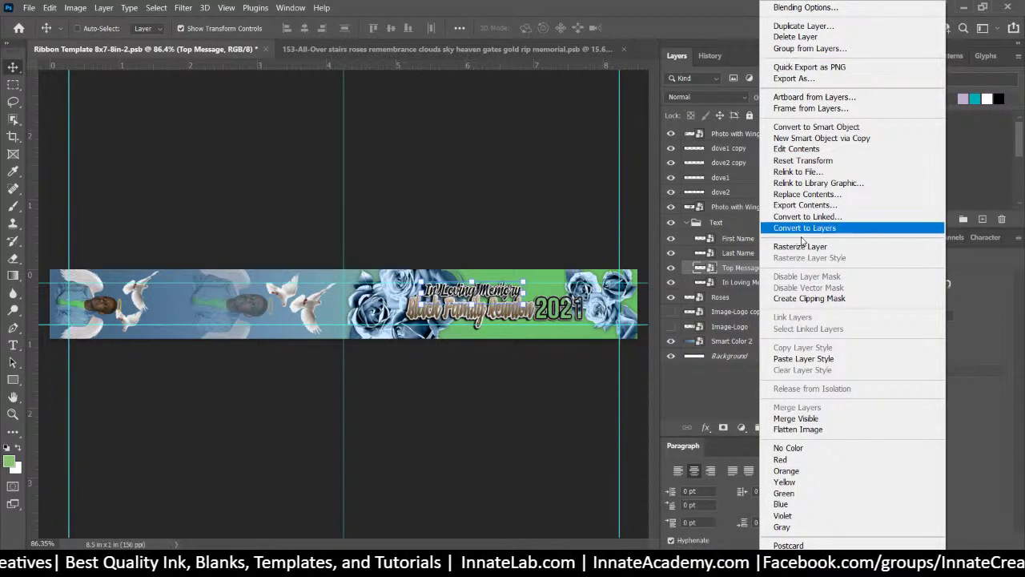
left_click(800, 246)
right_click(744, 273)
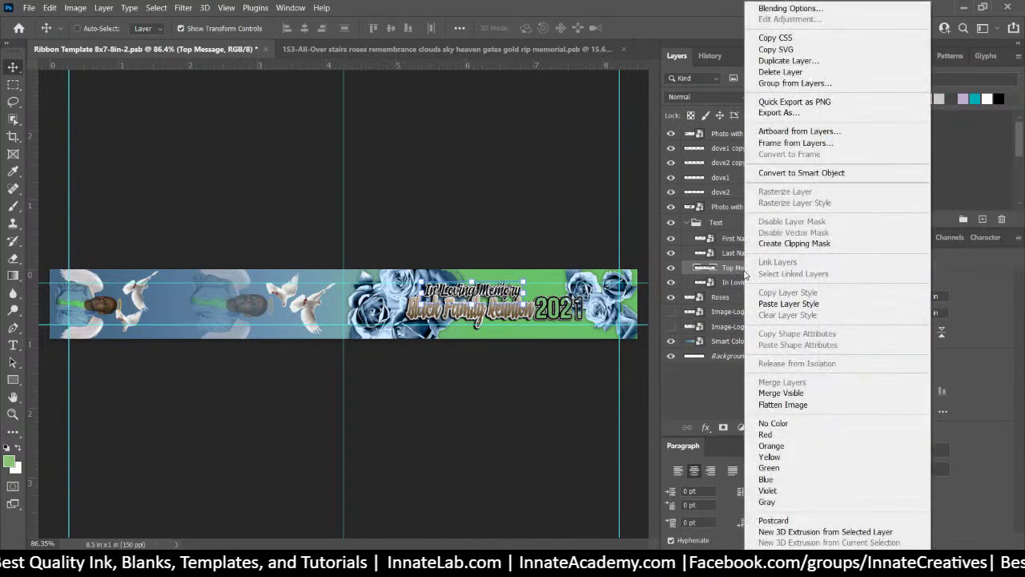
left_click(807, 173)
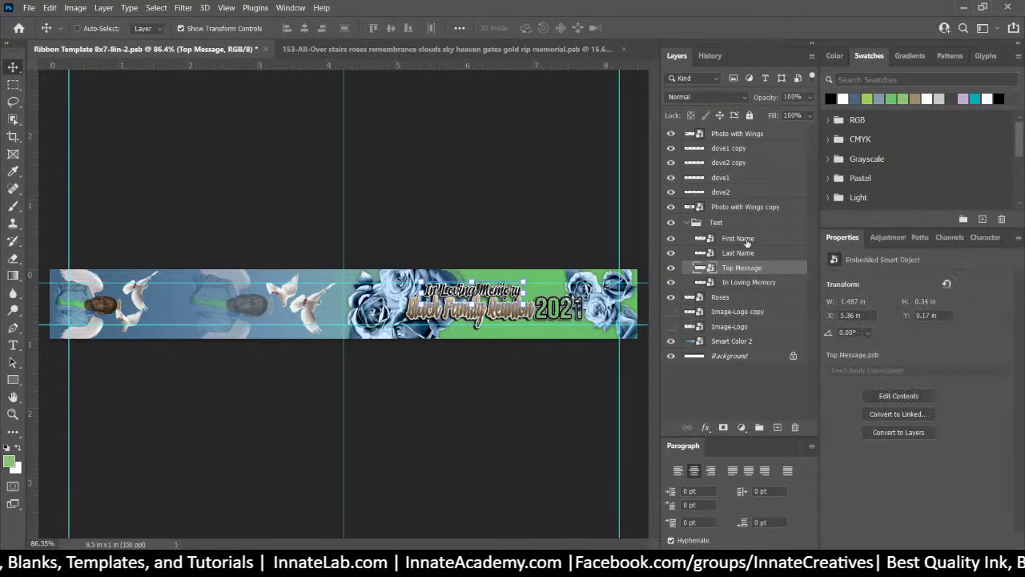
double_click(699, 269)
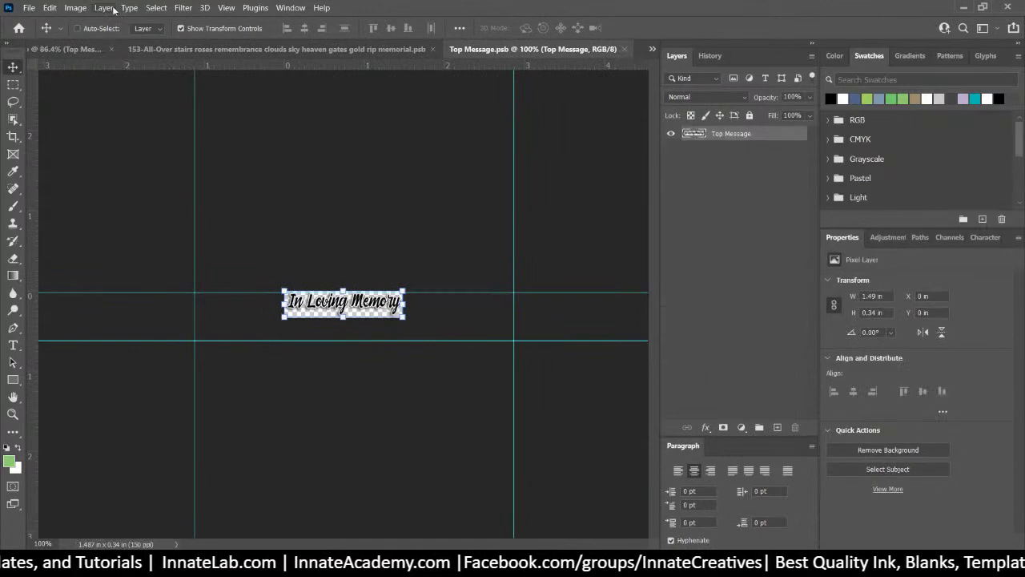
left_click(75, 7)
left_click(116, 101)
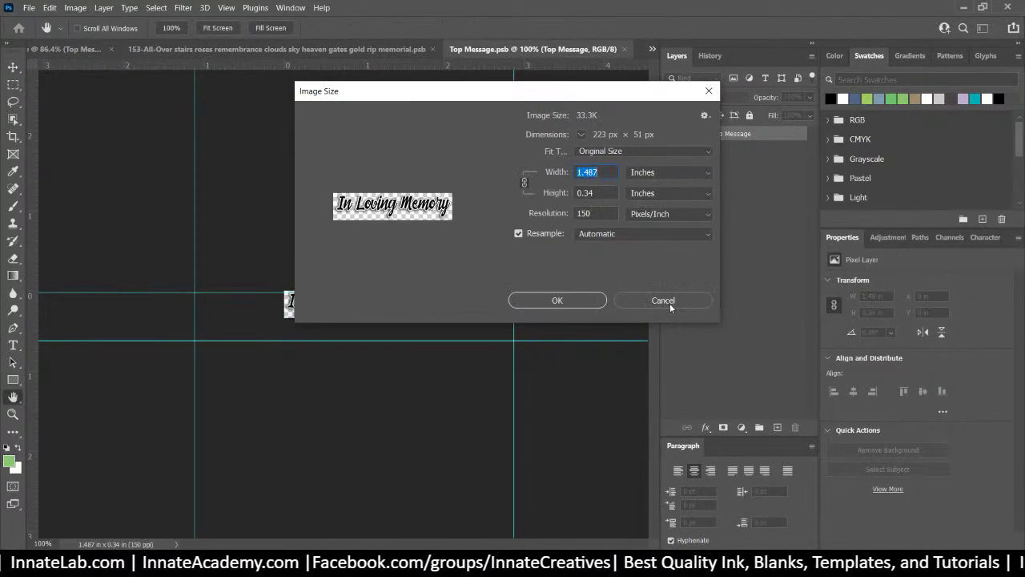
left_click(670, 302)
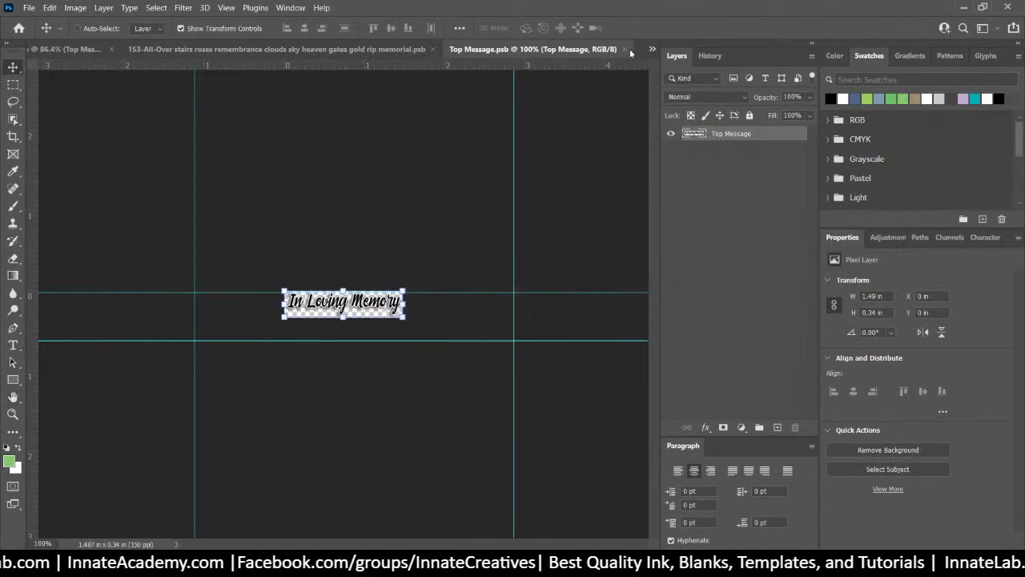
left_click(624, 48)
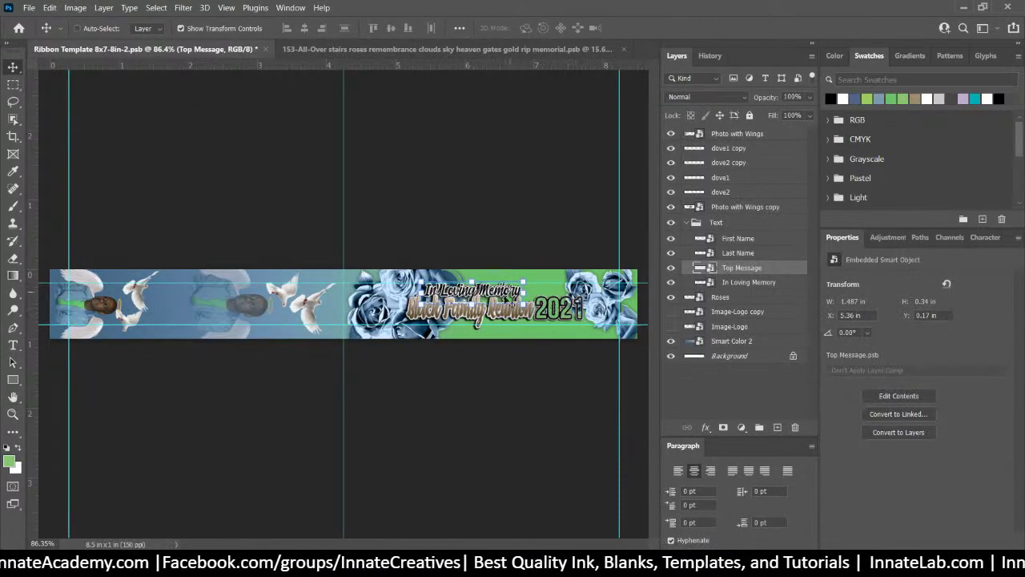
Select the First Name layer on the ribbon and open its smart object contents
right_click(500, 311)
left_click(489, 319)
right_click(489, 319)
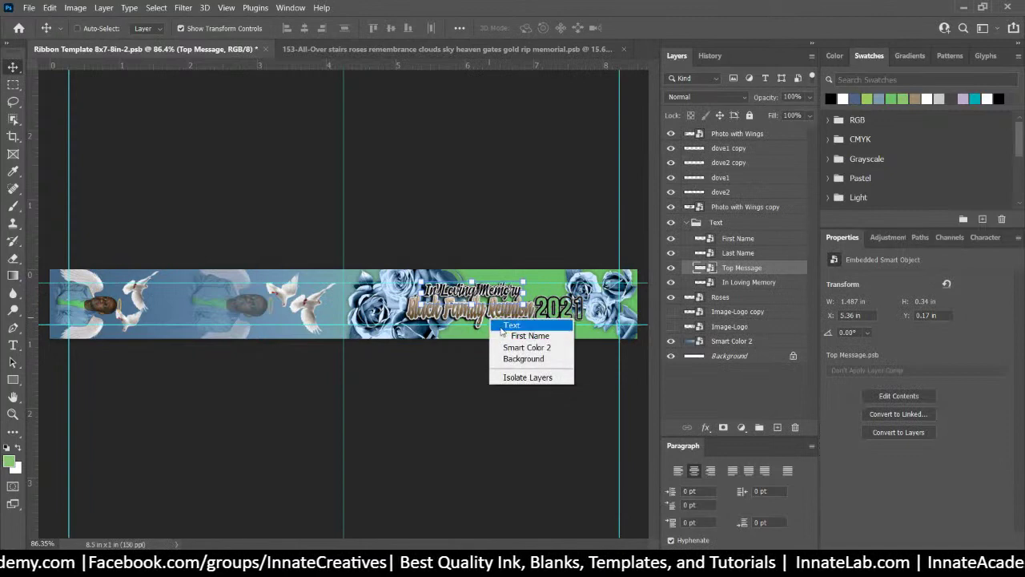
left_click(529, 336)
double_click(704, 241)
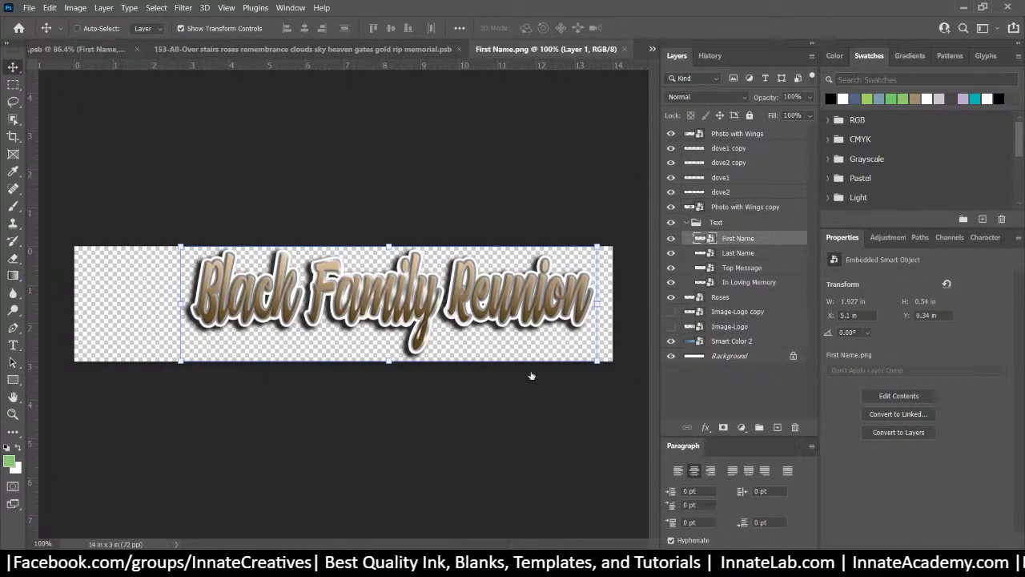
Replace the old Layer 1 with First Name.png, slightly shrunk and shifted, and save
key("alt+Tab")
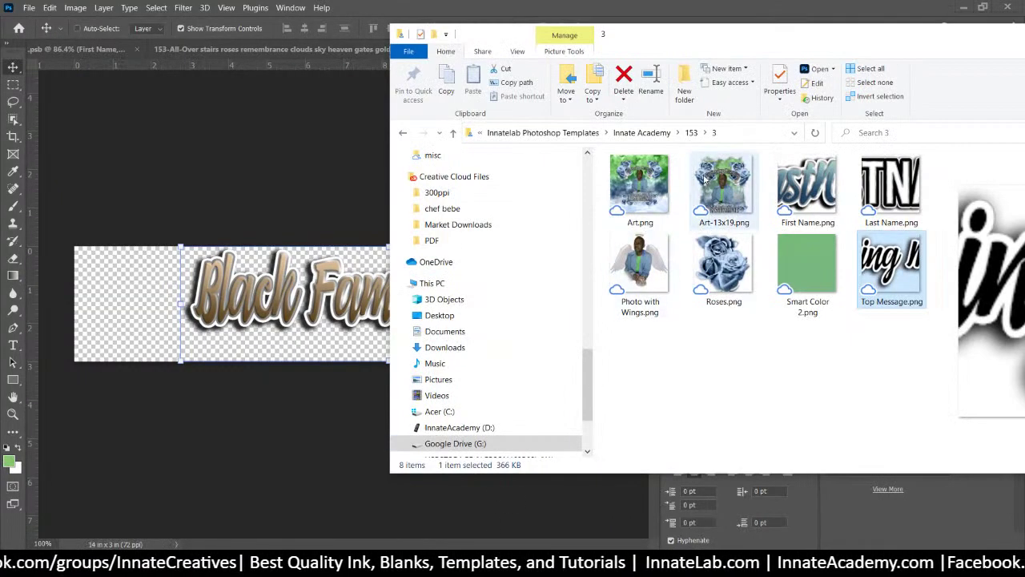
left_click(805, 187)
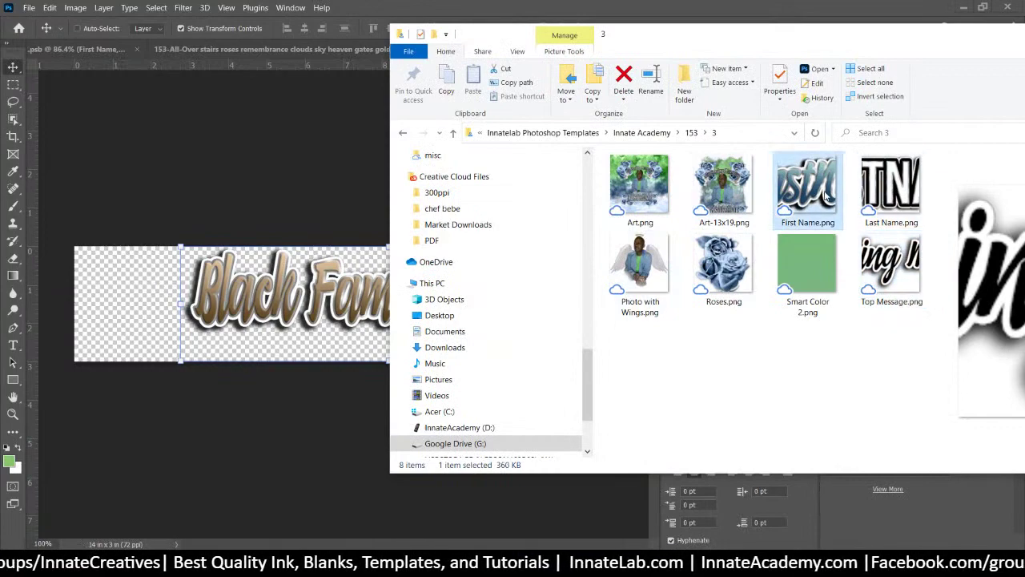
left_click_drag(298, 296, 298, 294)
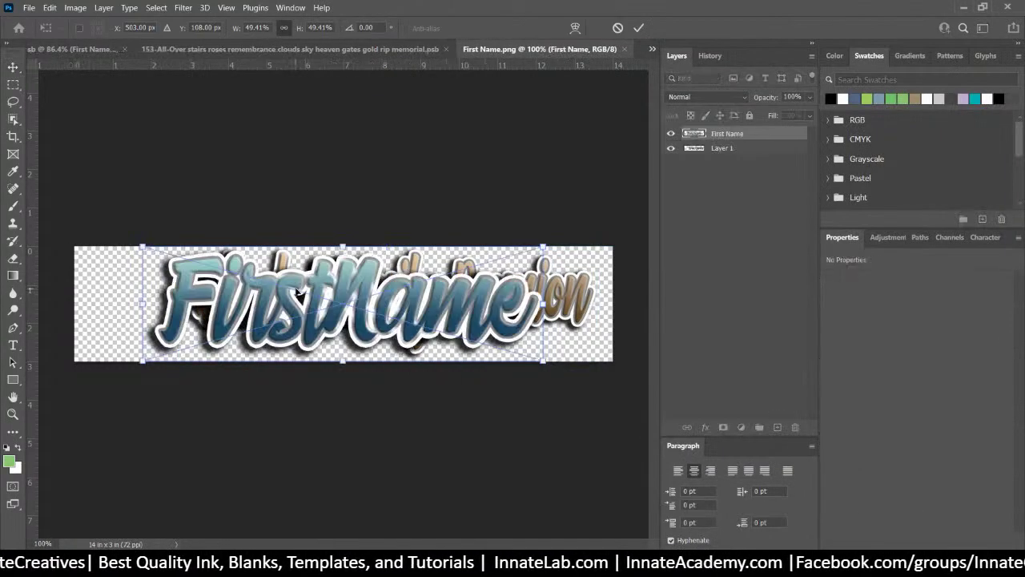
left_click_drag(140, 365, 173, 358)
mouse_move(428, 330)
left_mouse_down()
mouse_move(405, 337)
mouse_move(408, 329)
left_mouse_up()
key("Return")
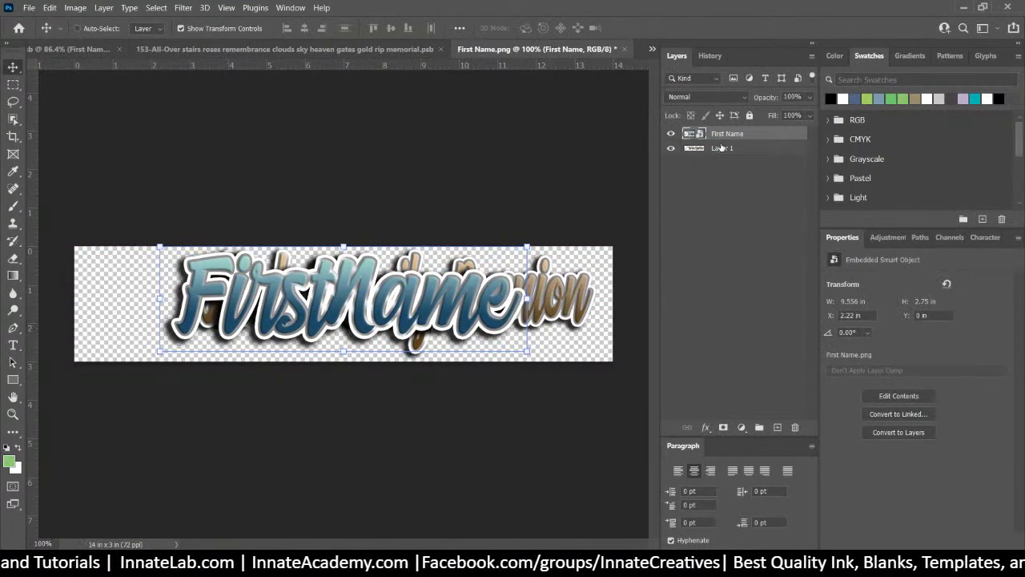
left_click(723, 149)
key("Delete")
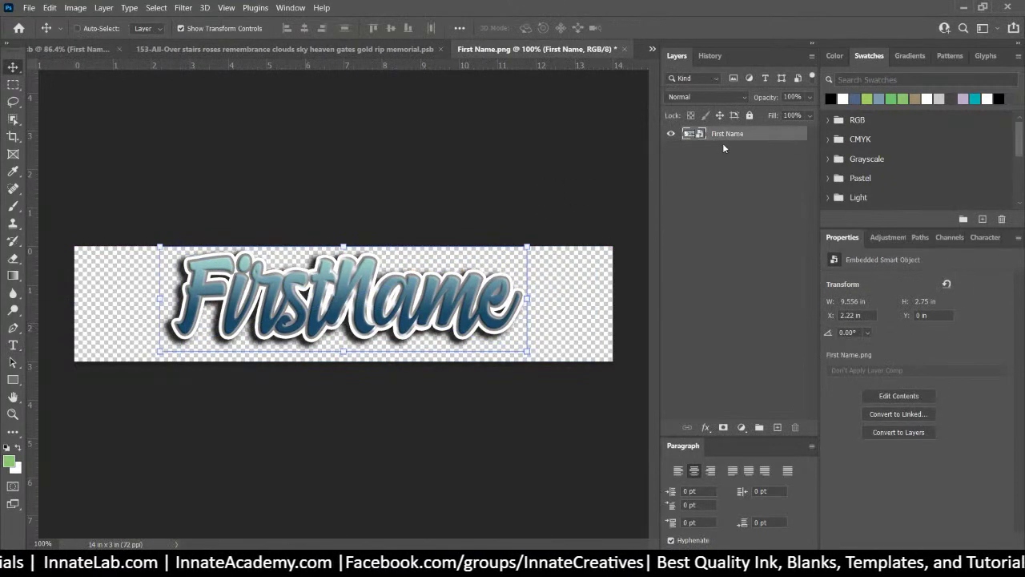
left_click(623, 52)
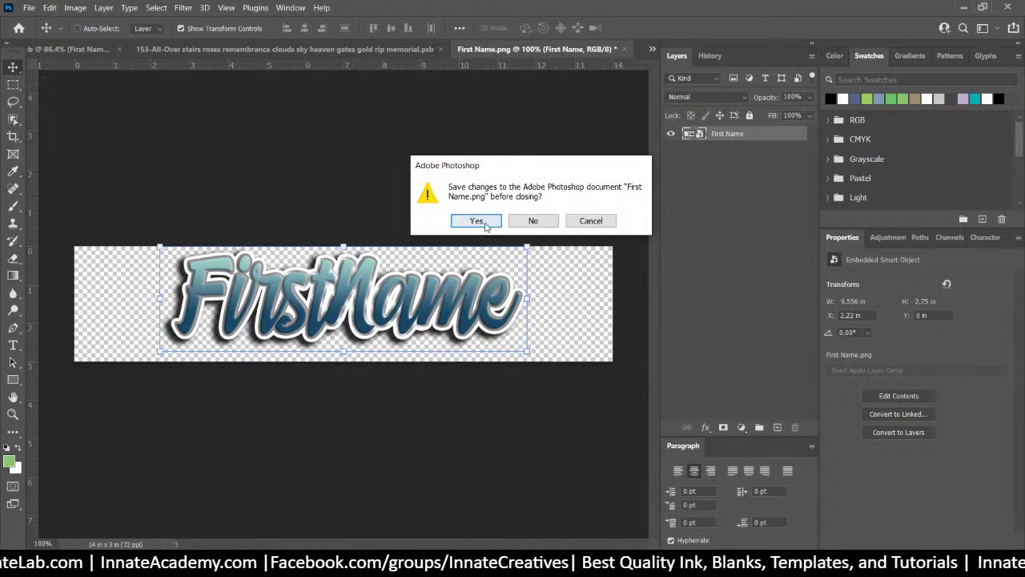
left_click(480, 223)
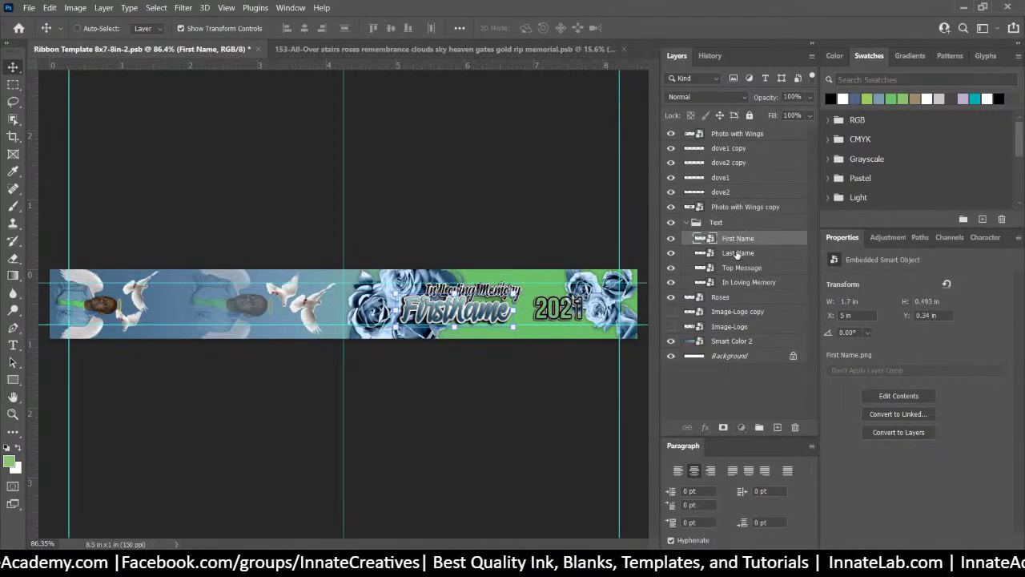
Replace the old 2021 layer in the Last Name smart object with Last Name.png and save
double_click(702, 253)
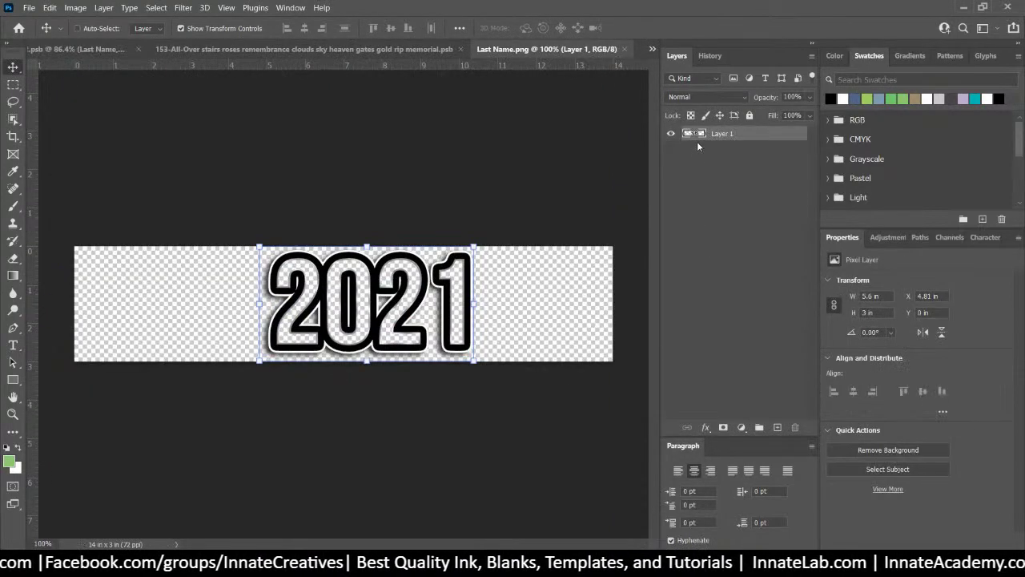
key("alt+Tab")
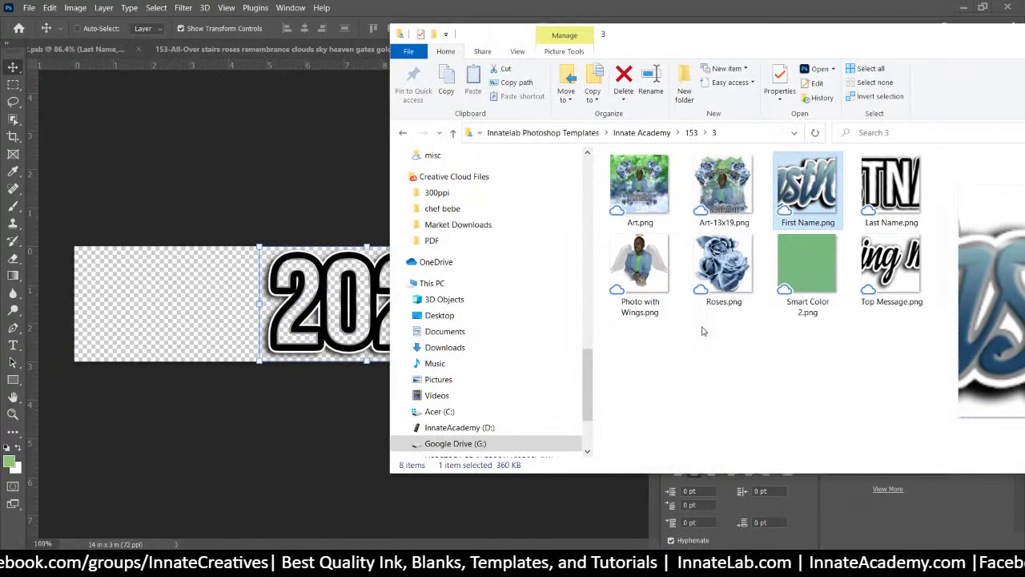
left_click_drag(891, 186, 246, 283)
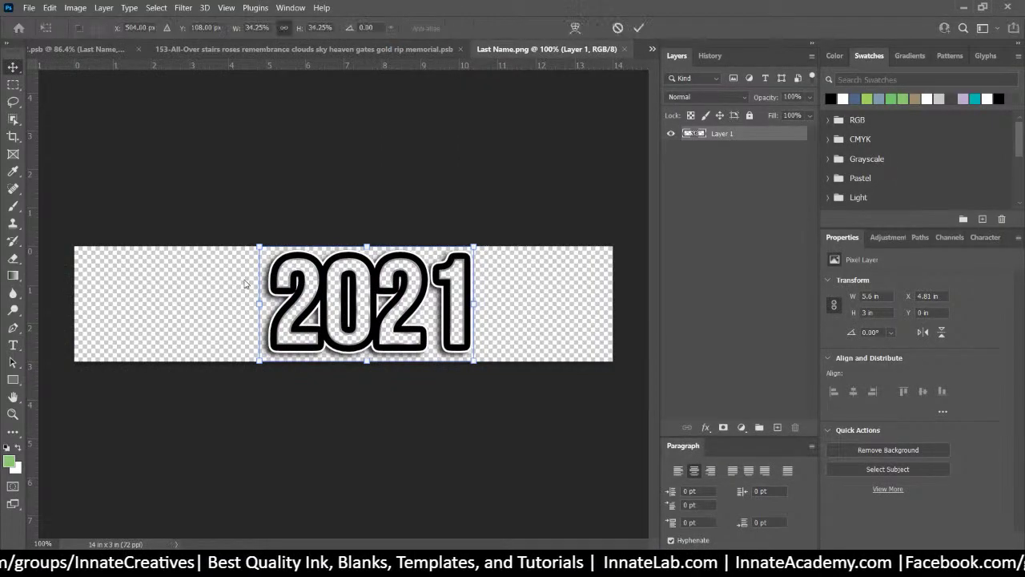
key("Return")
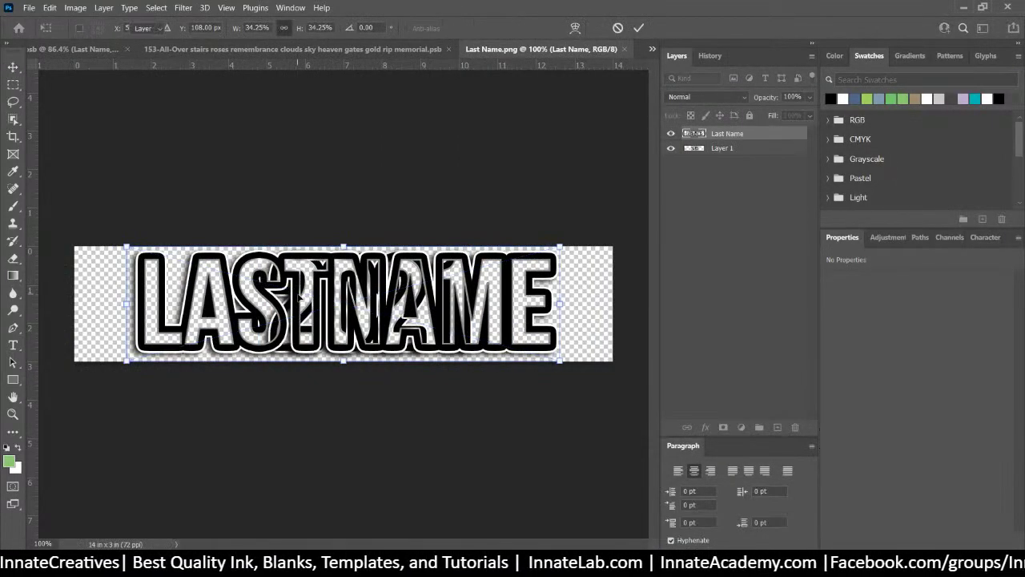
left_click(762, 154)
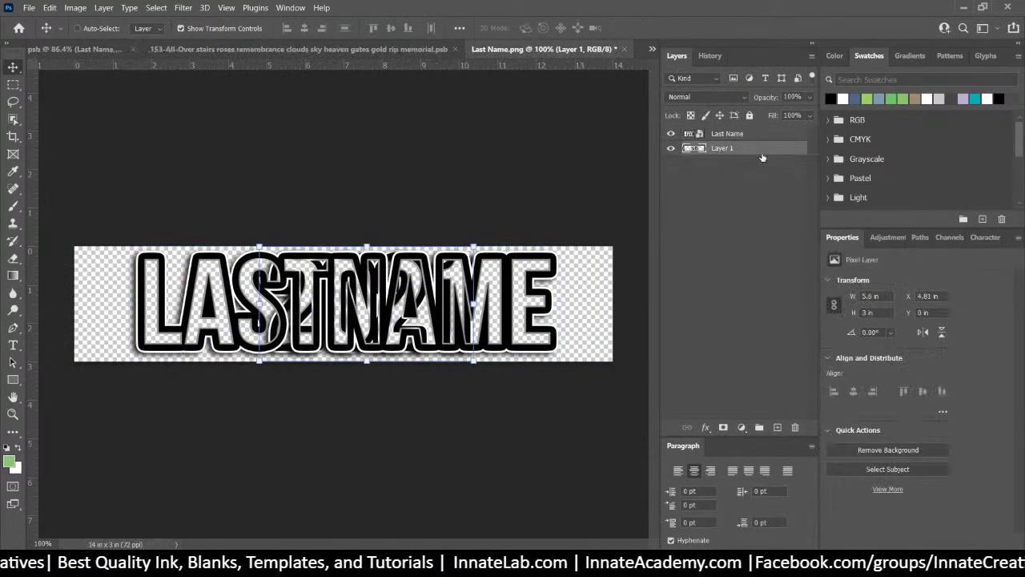
key("Delete")
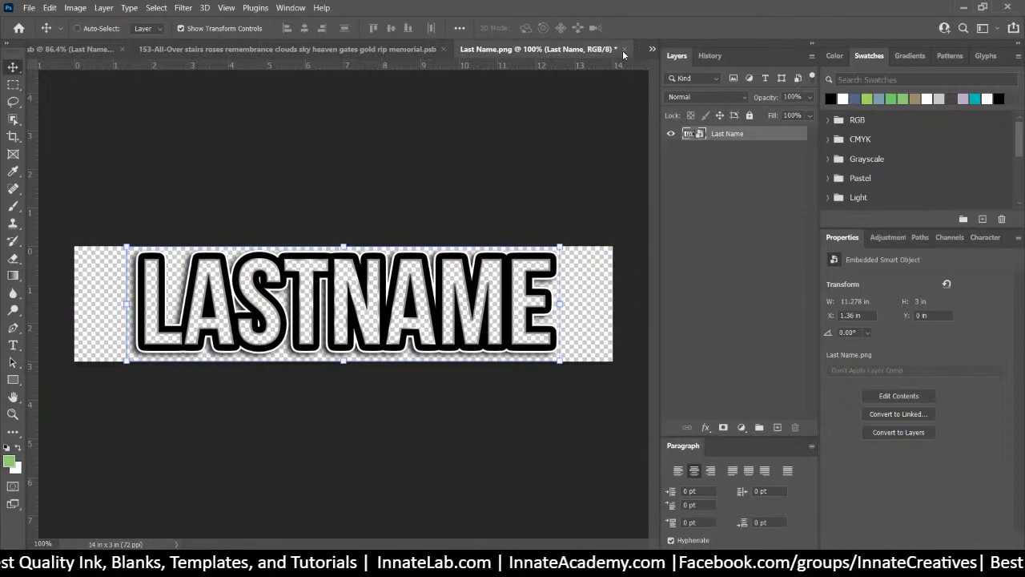
left_click(623, 49)
left_click(469, 220)
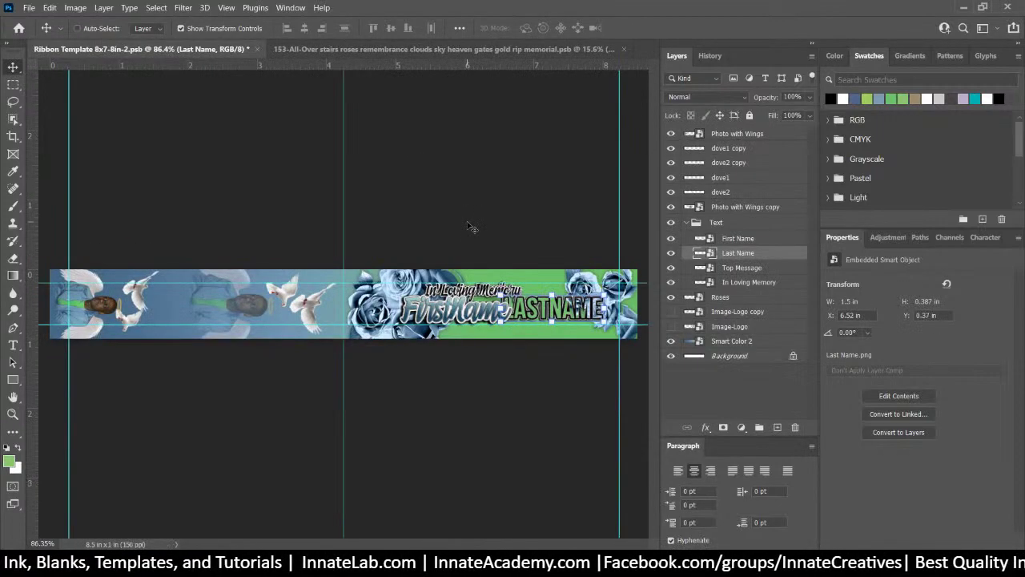
Move LASTNAME left beside FirstName and enlarge the FirstName artwork
mouse_move(577, 308)
left_mouse_down()
mouse_move(552, 309)
mouse_move(562, 308)
left_mouse_up()
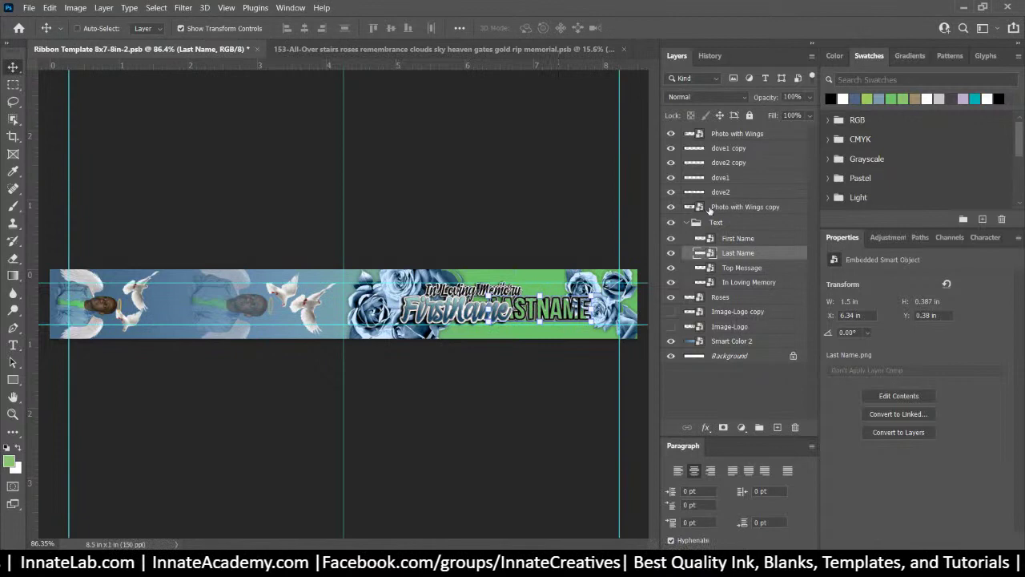
left_click(733, 239)
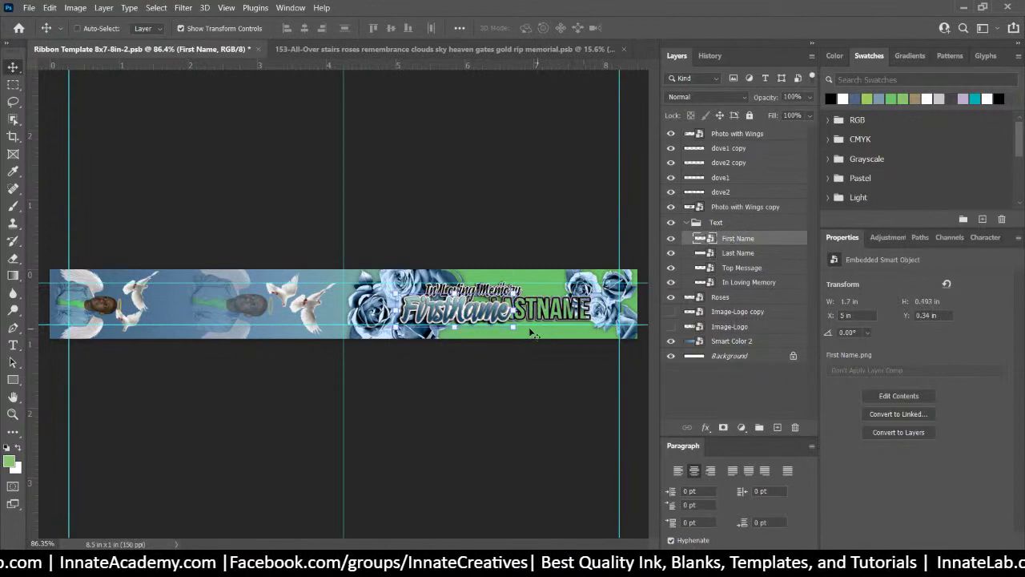
left_click_drag(512, 326, 478, 311)
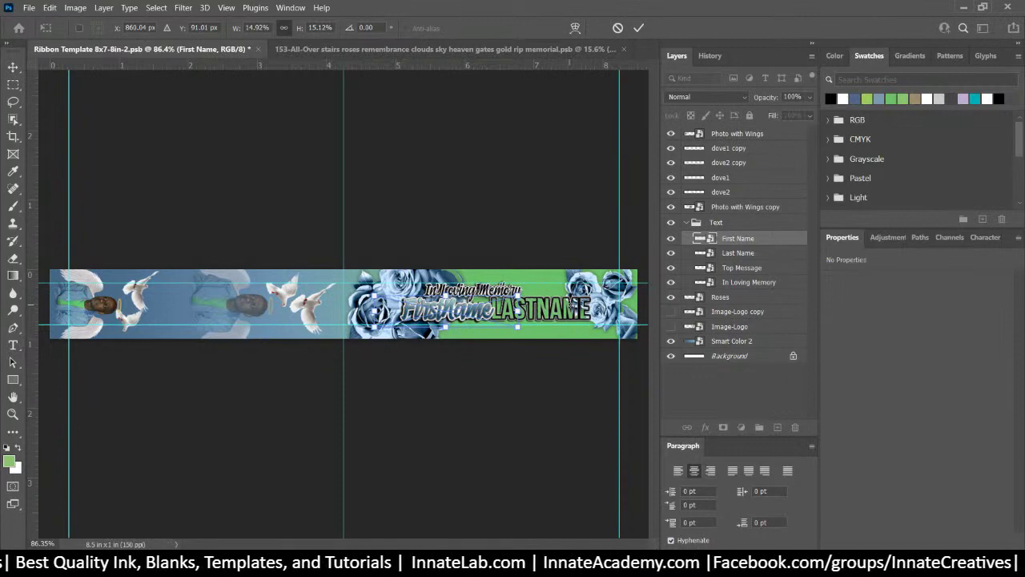
key("Return")
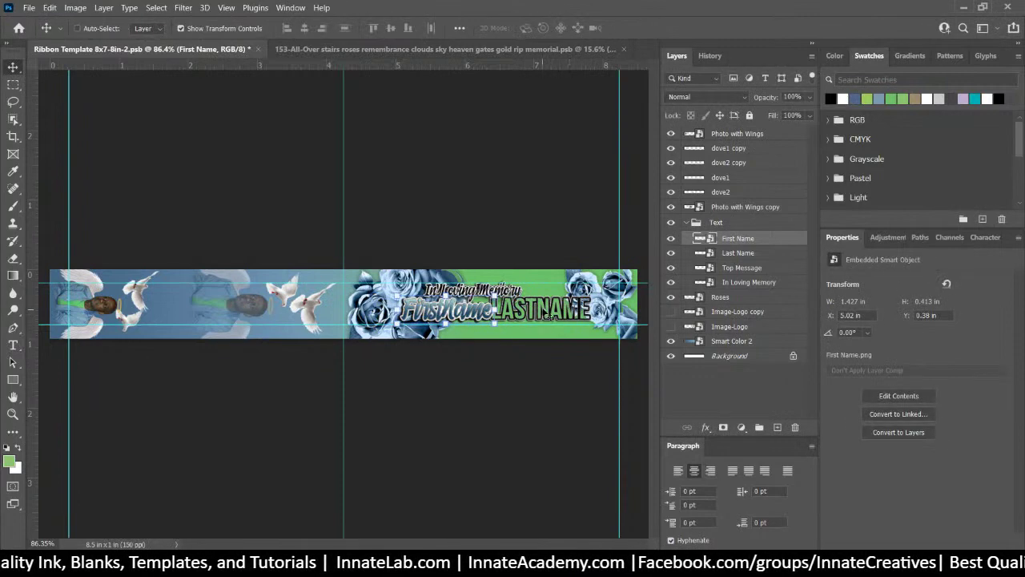
Shrink LASTNAME to 1.413 × 0.367 in and nudge it slightly right
right_click(548, 314)
left_click(562, 326)
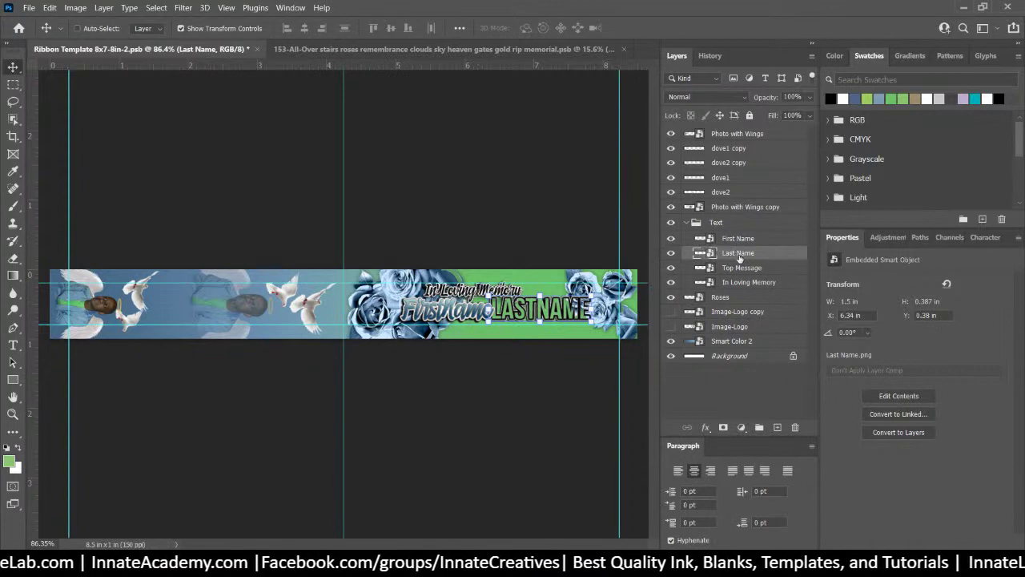
key("ctrl+t")
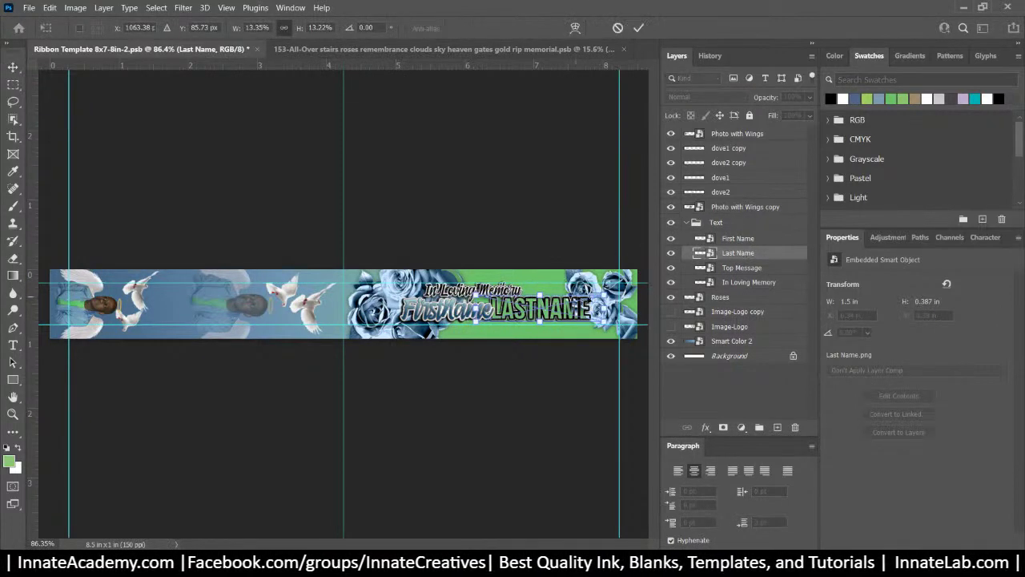
left_click_drag(605, 293, 596, 295)
key("Return")
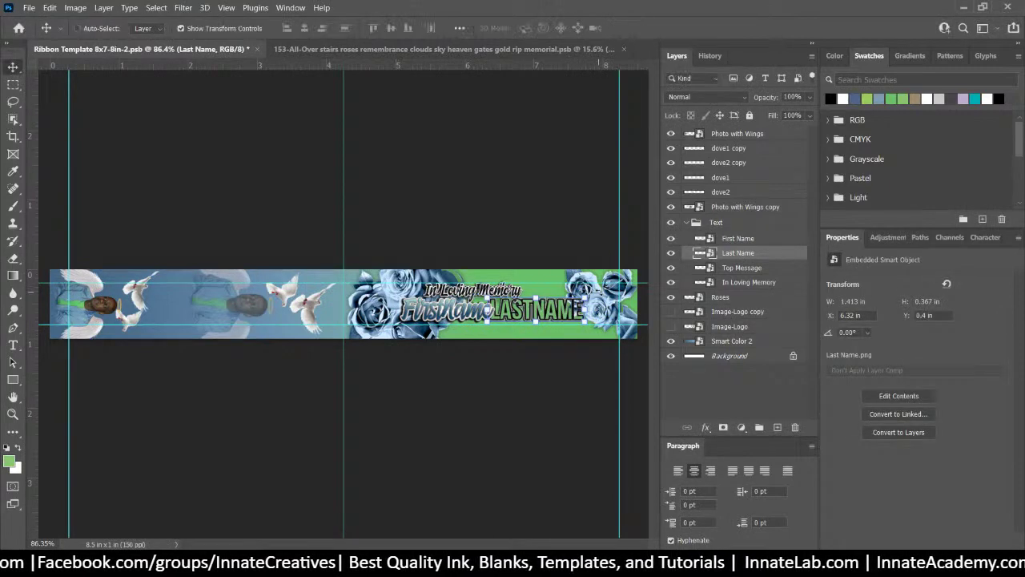
key("Right")
key("Right")
key("Right")
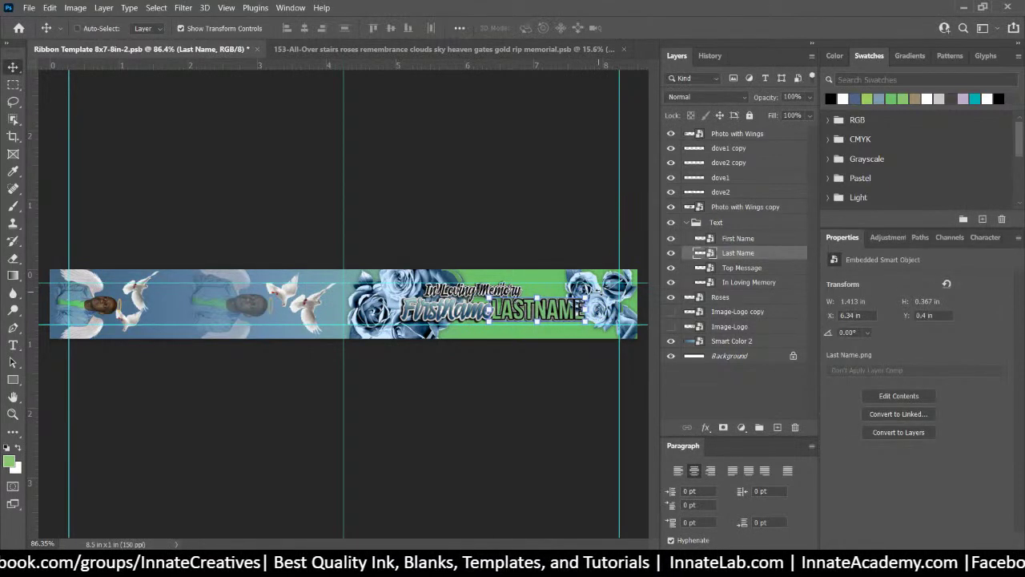
left_click(755, 268)
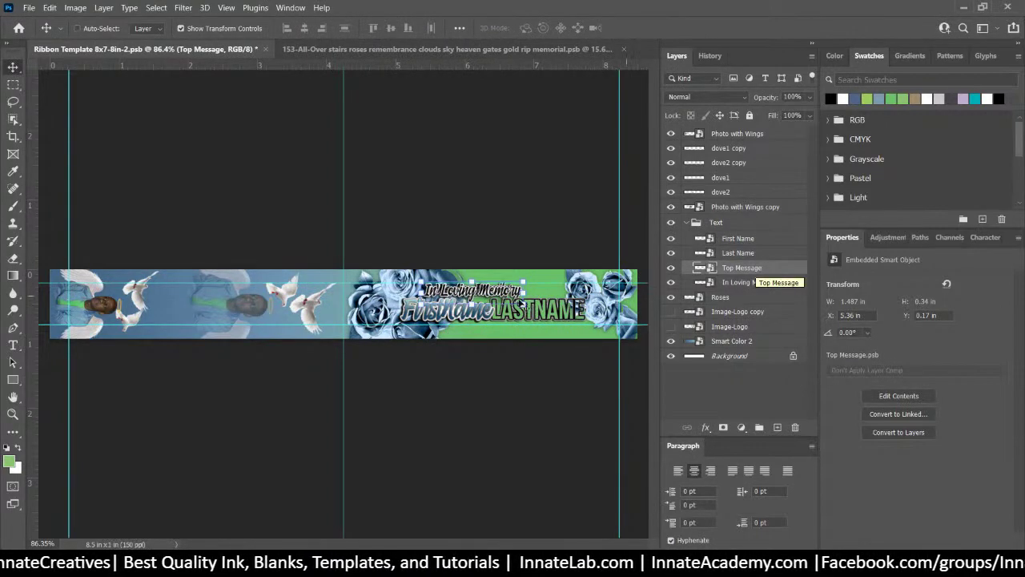
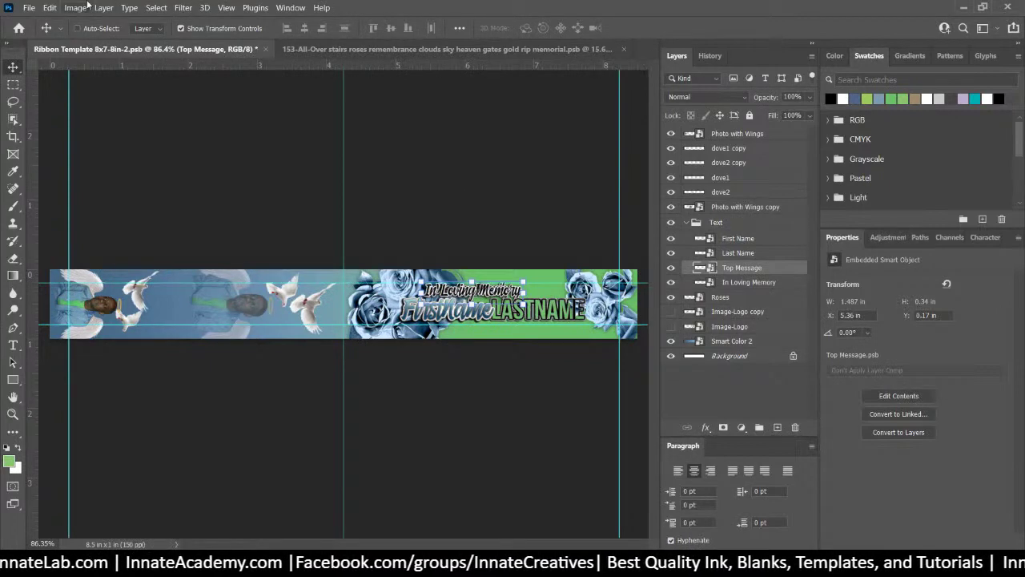
Save a PNG copy of the ribbon template, Ribbon Template 8x7-8in-2.png, in the 153/3 folder
left_click(28, 8)
left_click(81, 166)
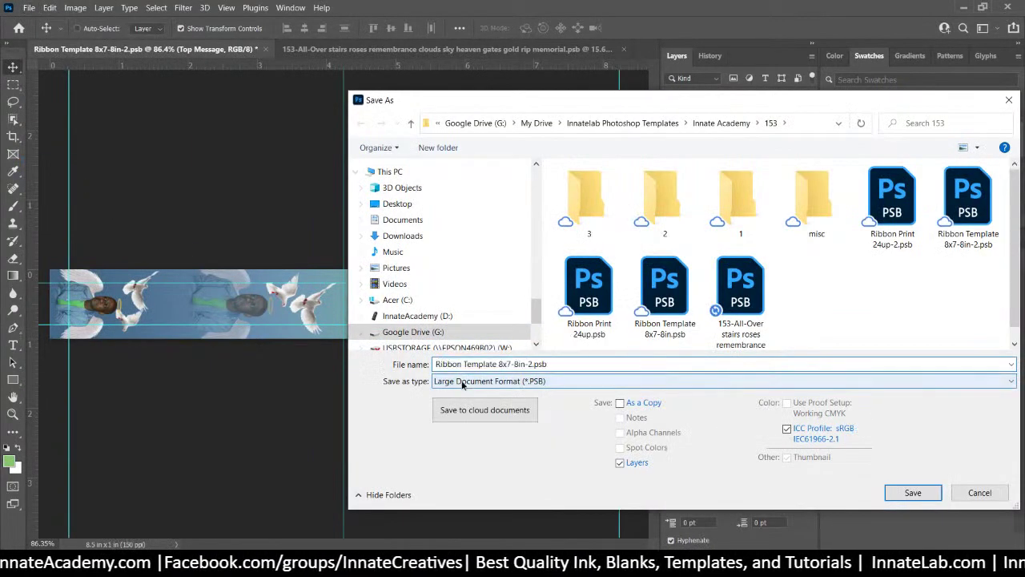
left_click(462, 381)
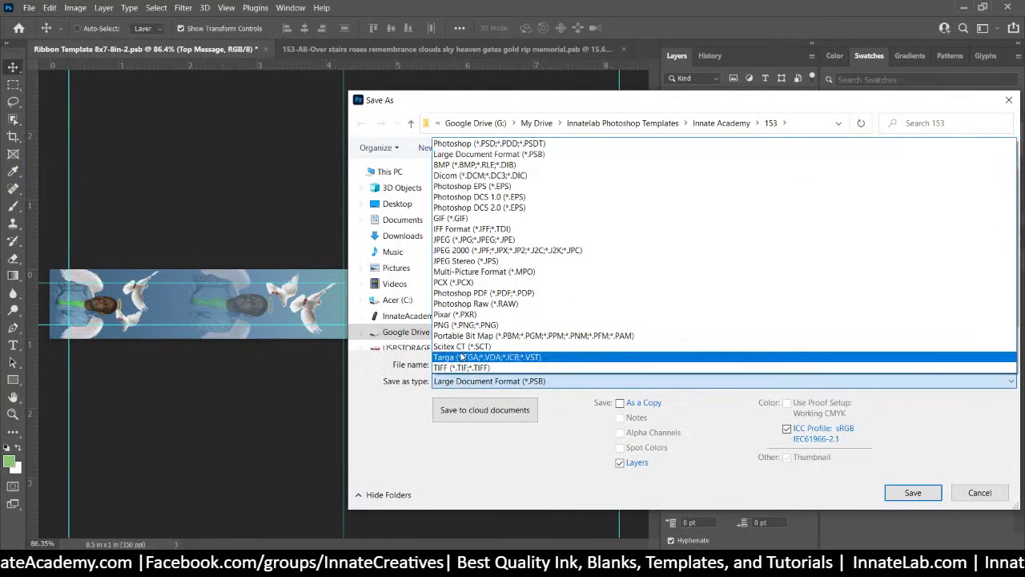
left_click(457, 327)
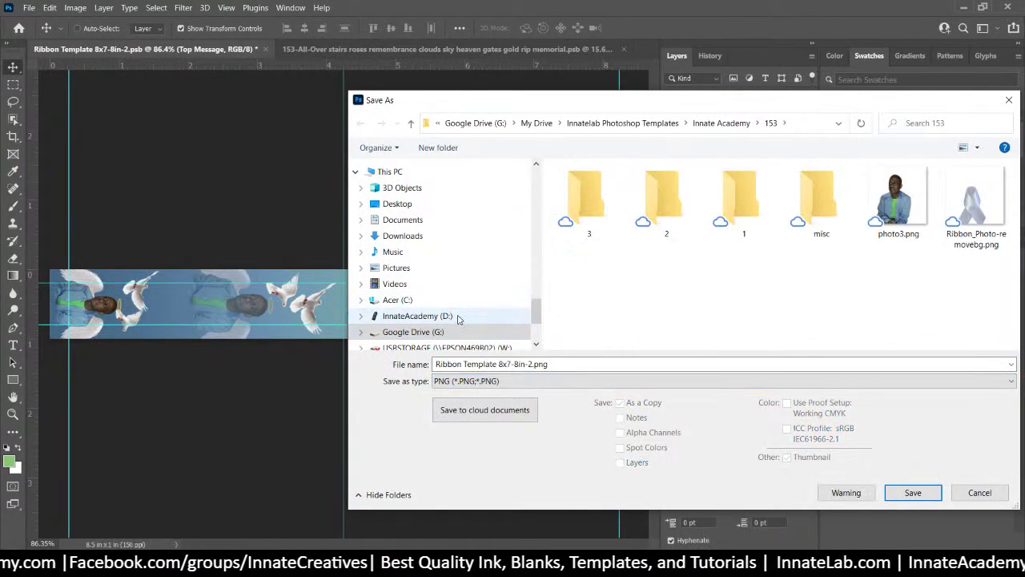
double_click(589, 195)
left_click(916, 492)
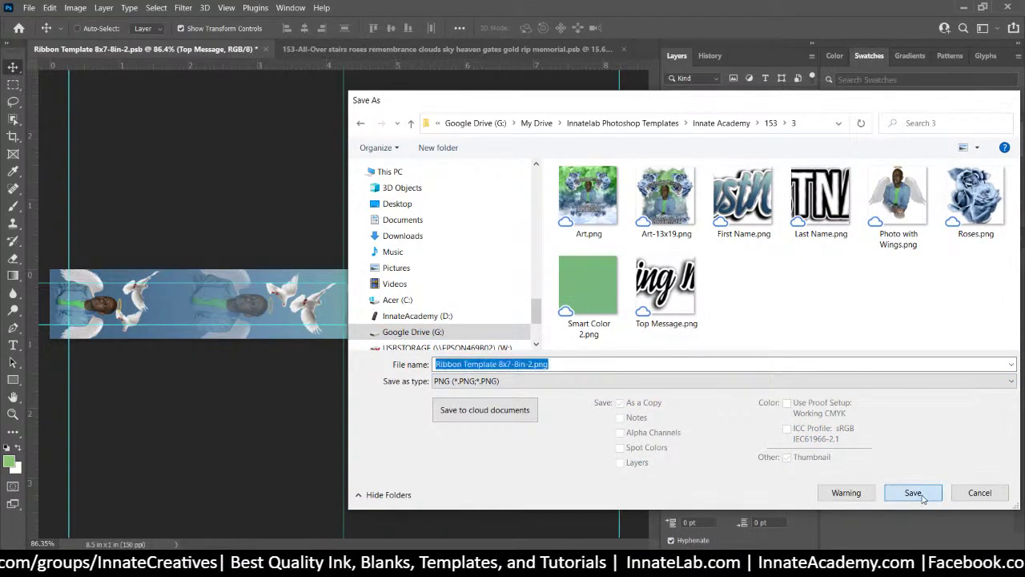
left_click(587, 162)
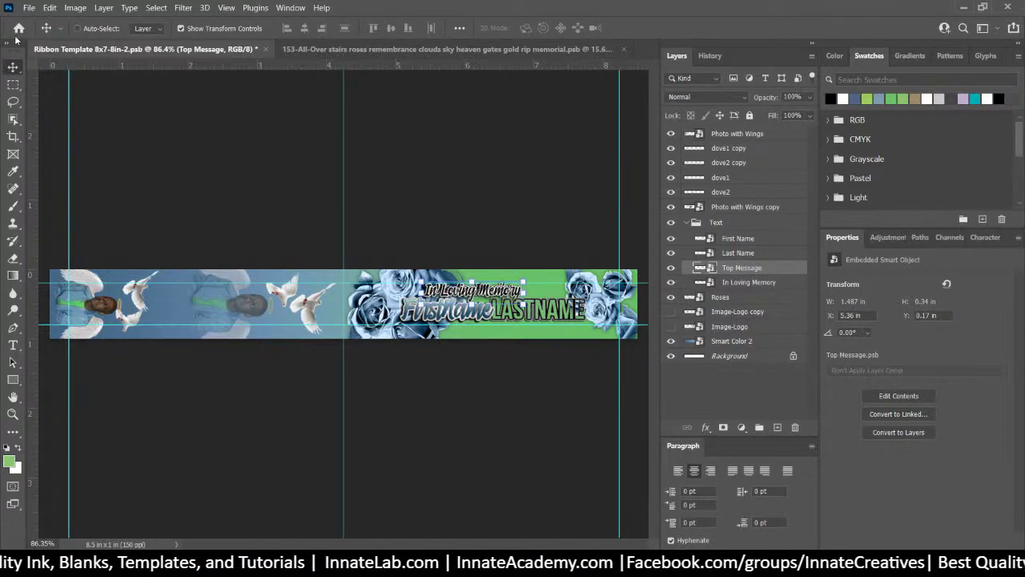
Save the template as Ribbon Template 8x7-8in-3.psb in the 3 folder, accepting the compatibility option
left_click(28, 8)
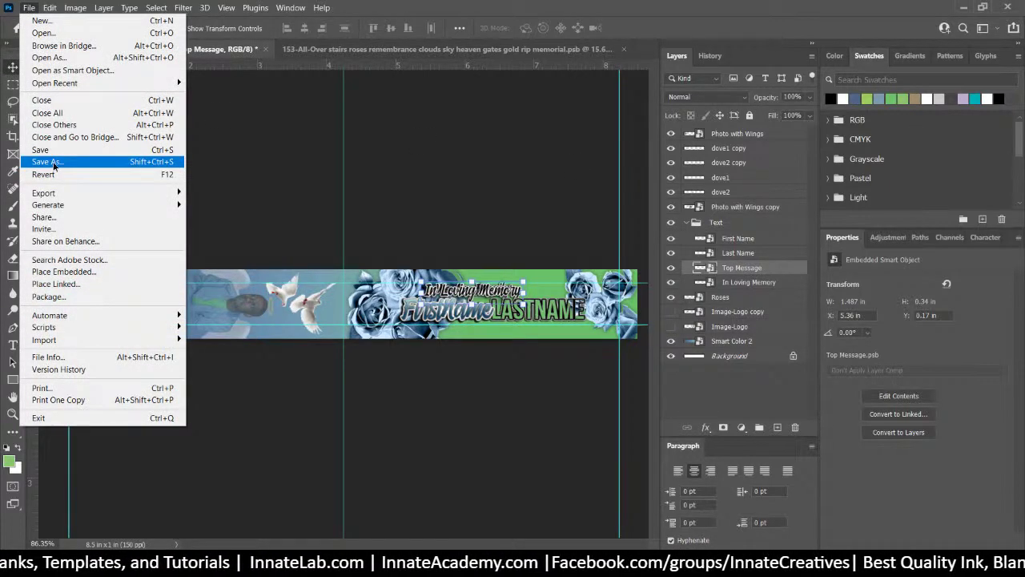
left_click(47, 161)
left_click(533, 364)
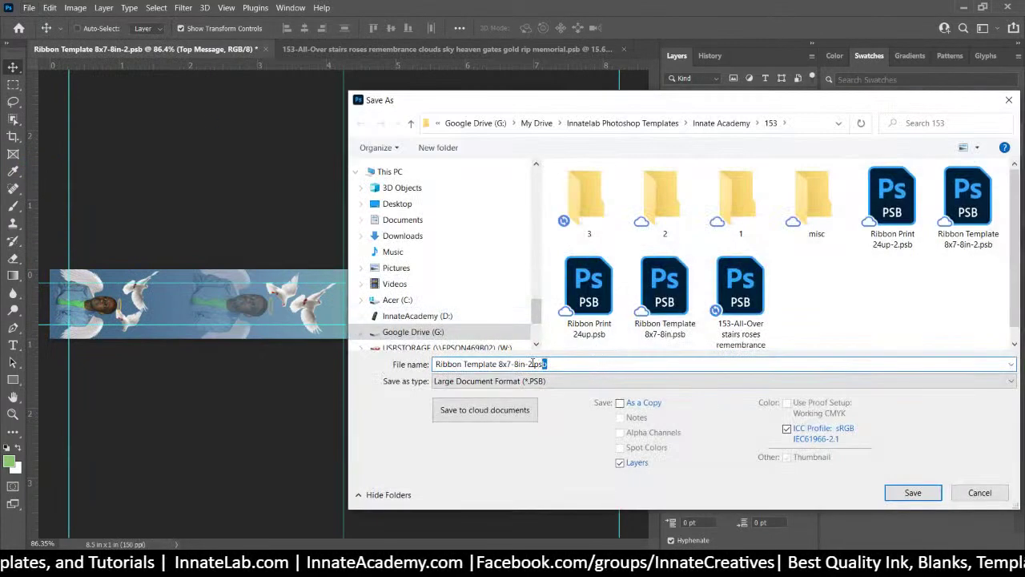
key("BackSpace")
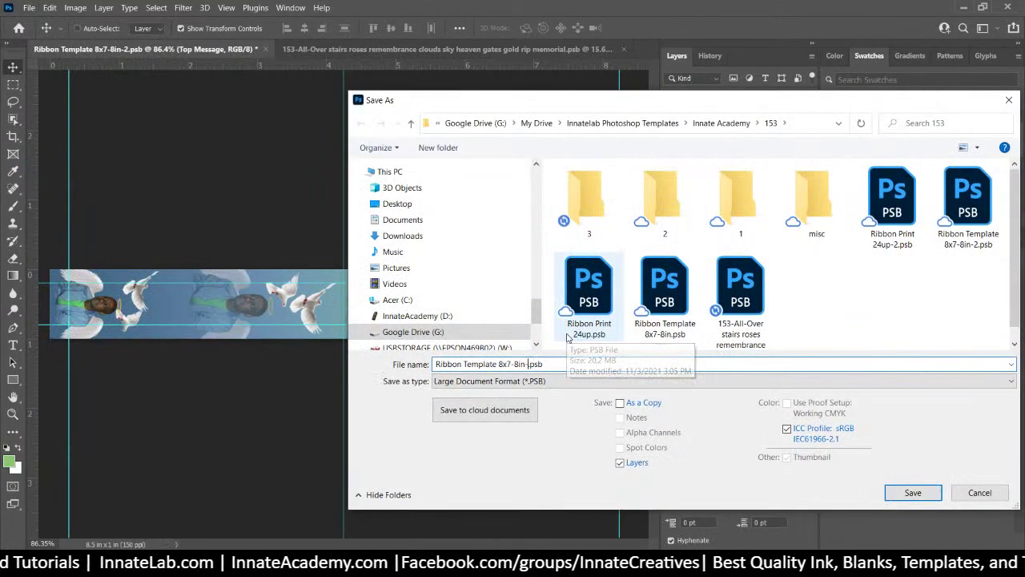
type("3")
double_click(589, 192)
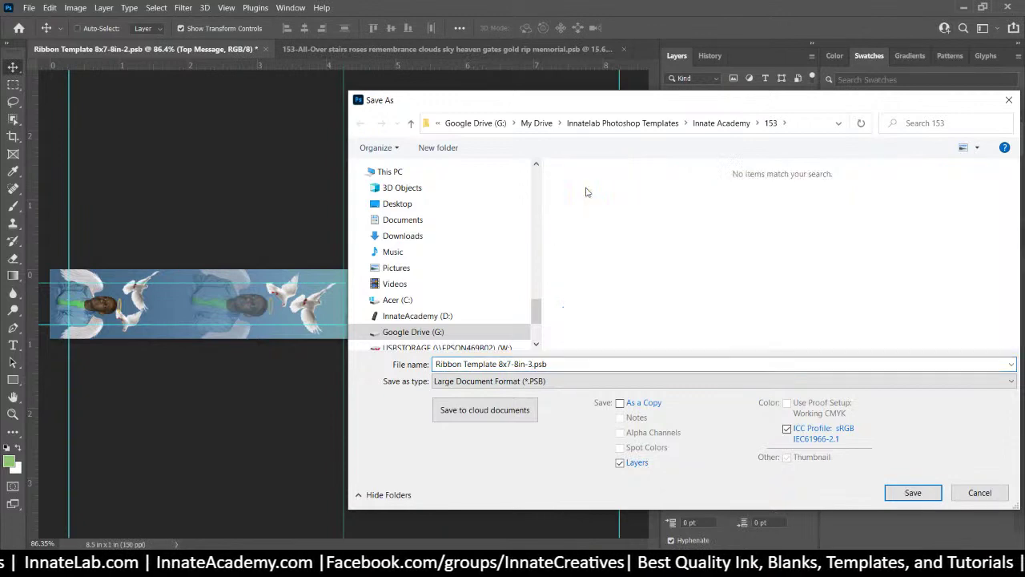
left_click(903, 490)
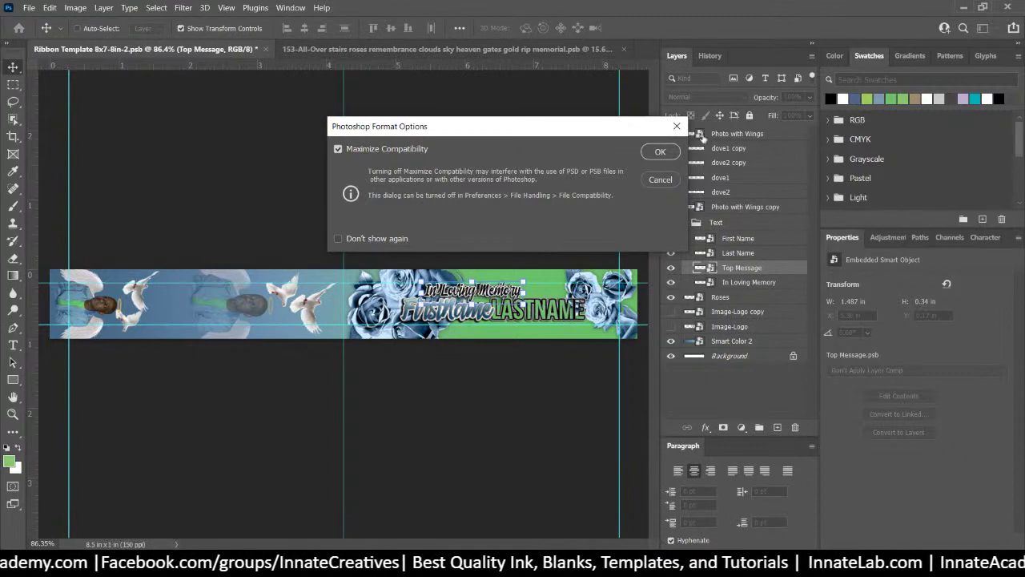
left_click(659, 152)
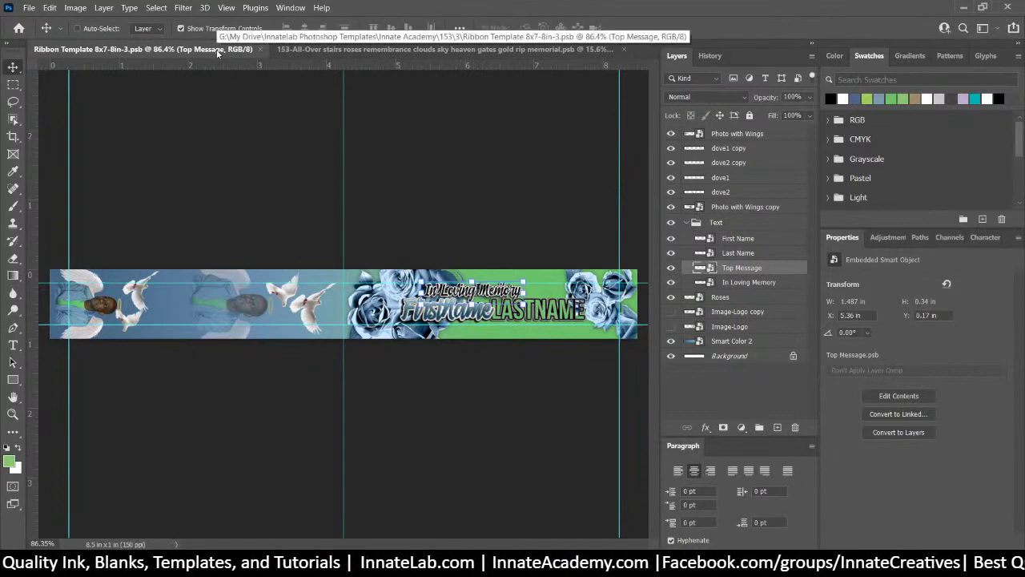
Save the memorial shirt design as a new memorial-3.psb version, then return to the ribbon template
left_click(315, 50)
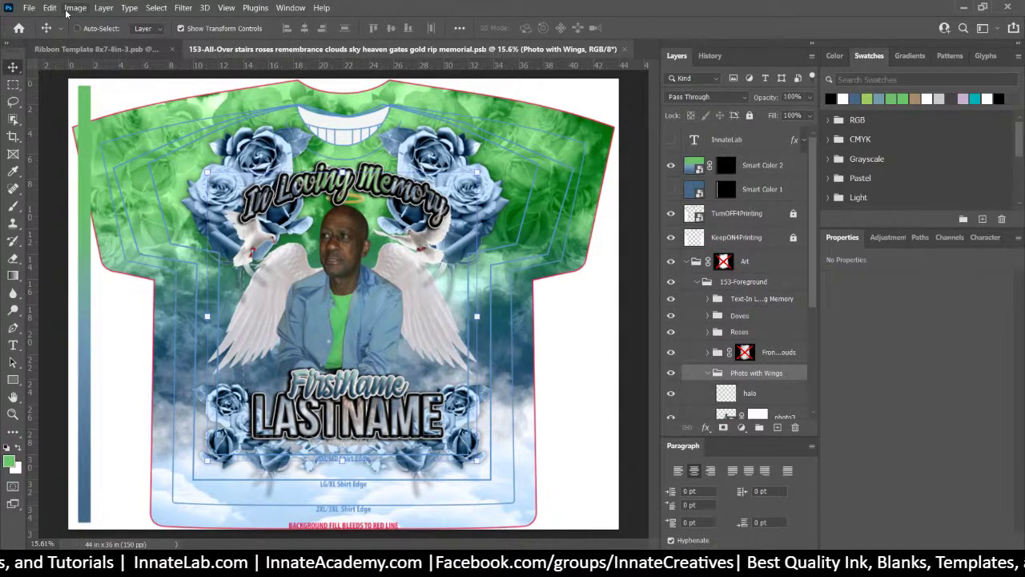
left_click(28, 9)
left_click(70, 162)
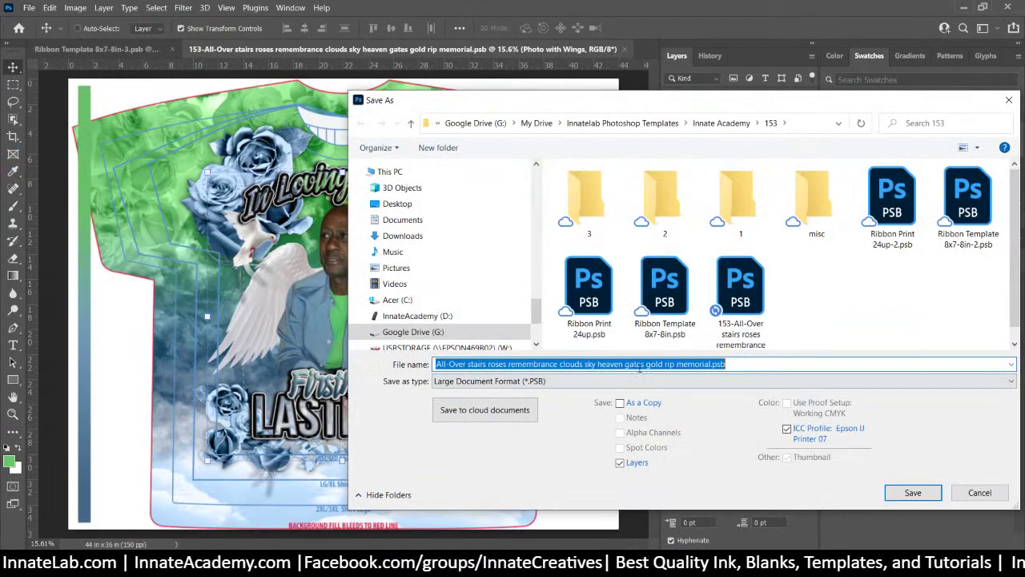
left_click(644, 364)
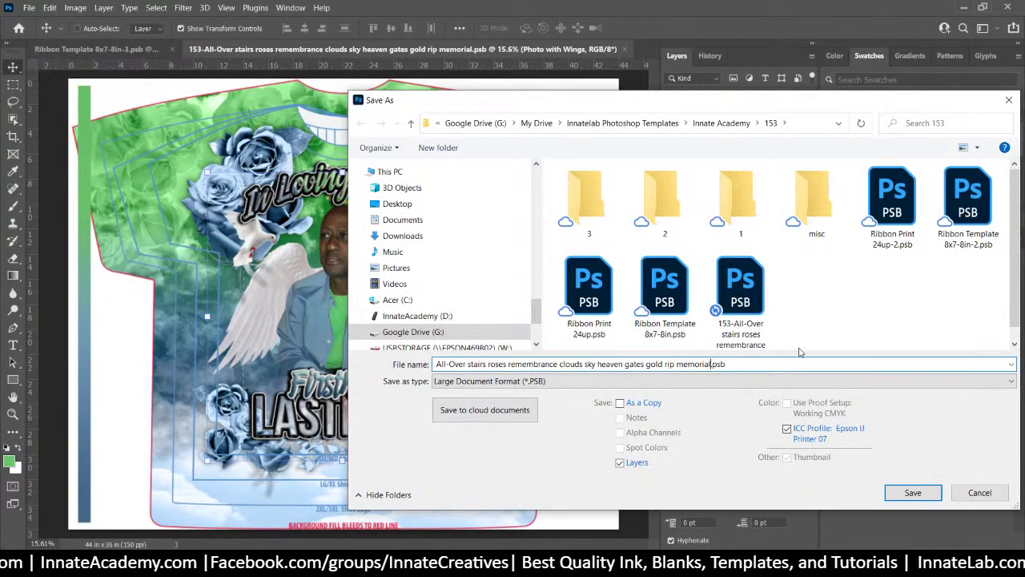
key("Return")
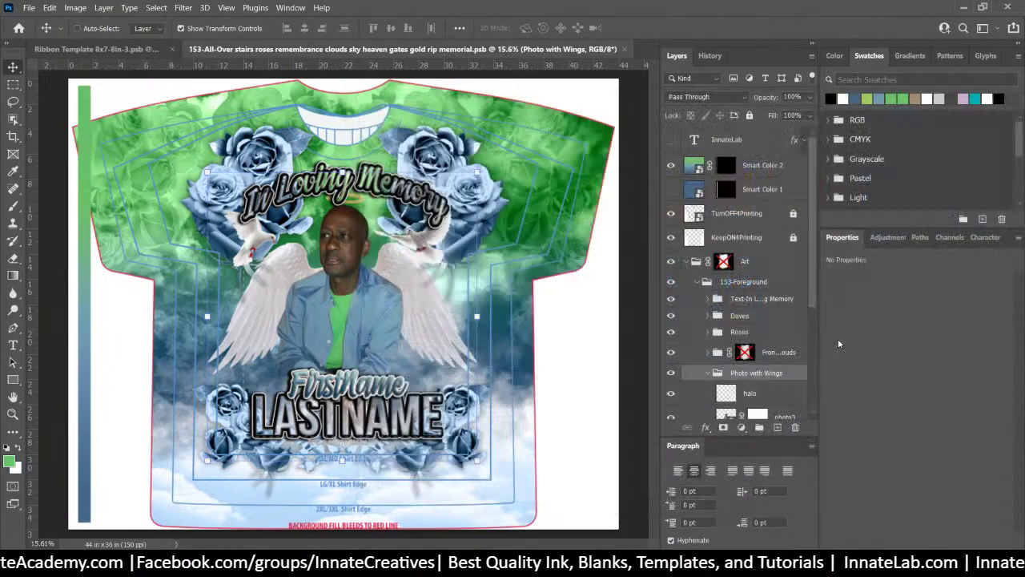
left_click(659, 151)
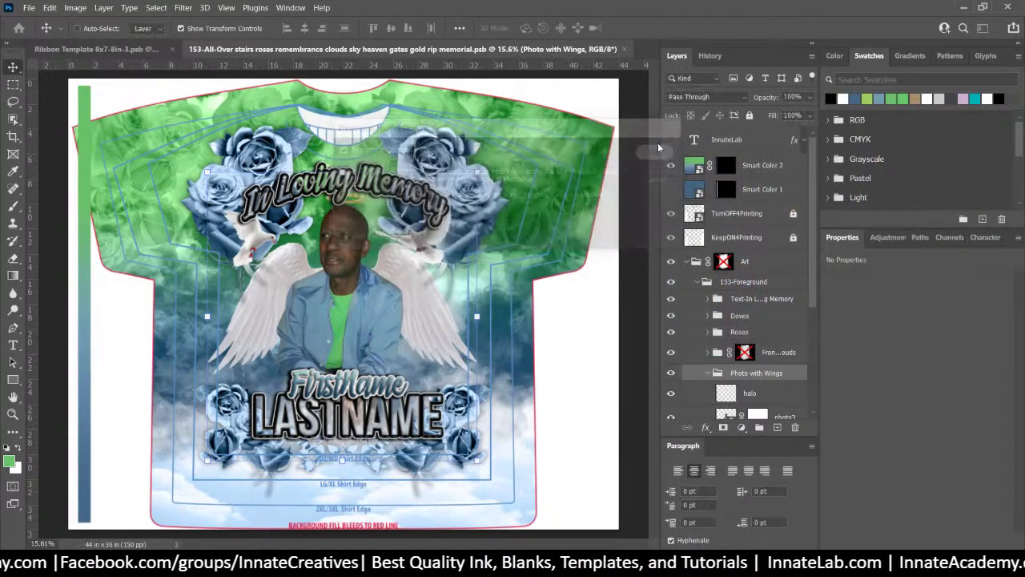
left_click(90, 51)
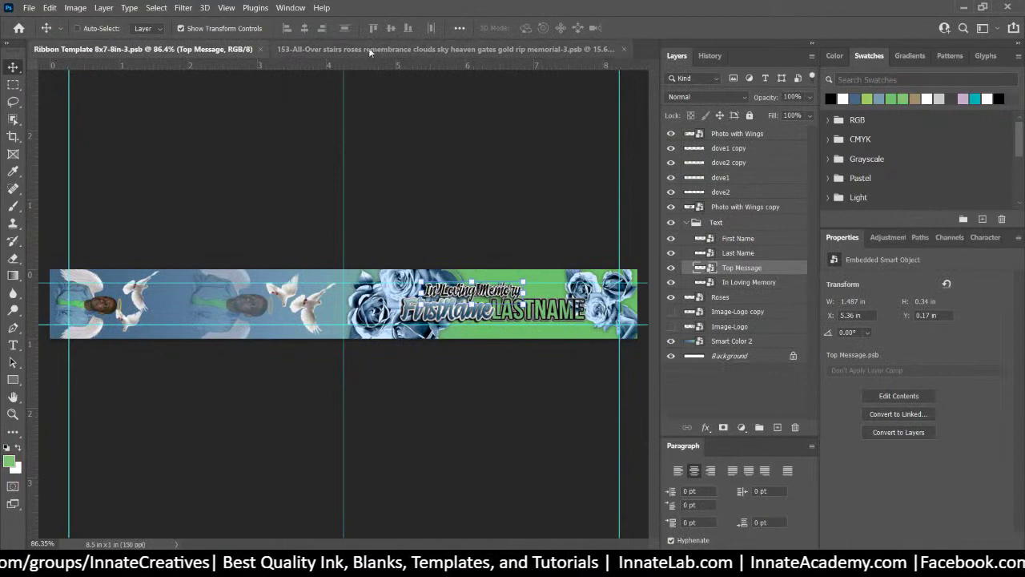
Reopen Ribbon Print 24up.psb from the recent files list
left_click(29, 8)
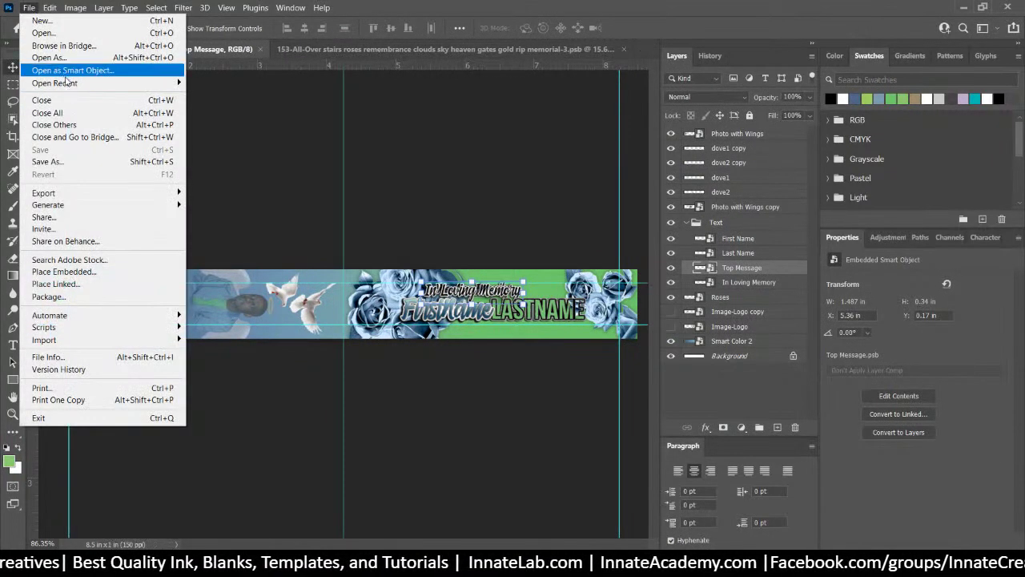
mouse_move(68, 83)
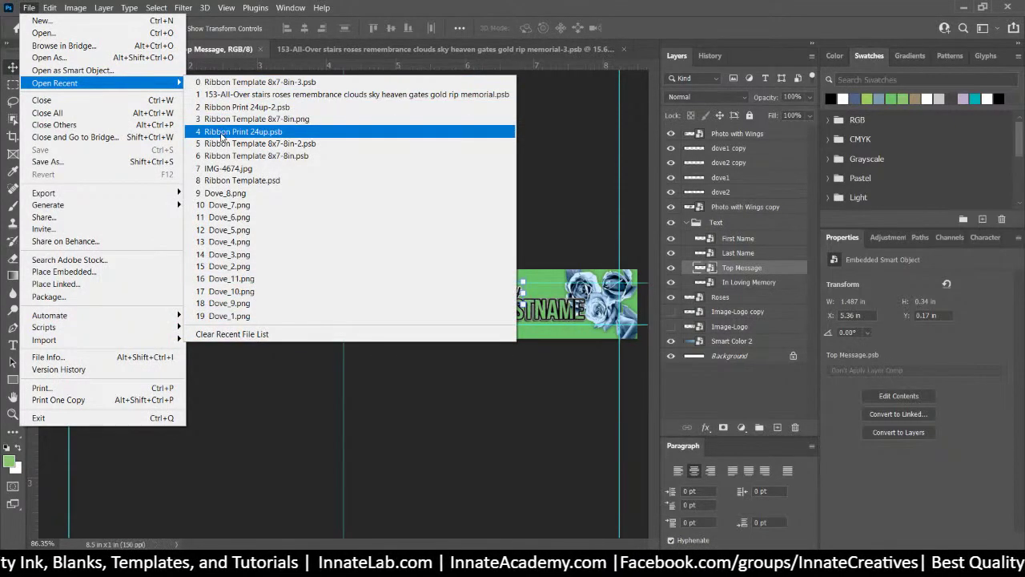
left_click(222, 137)
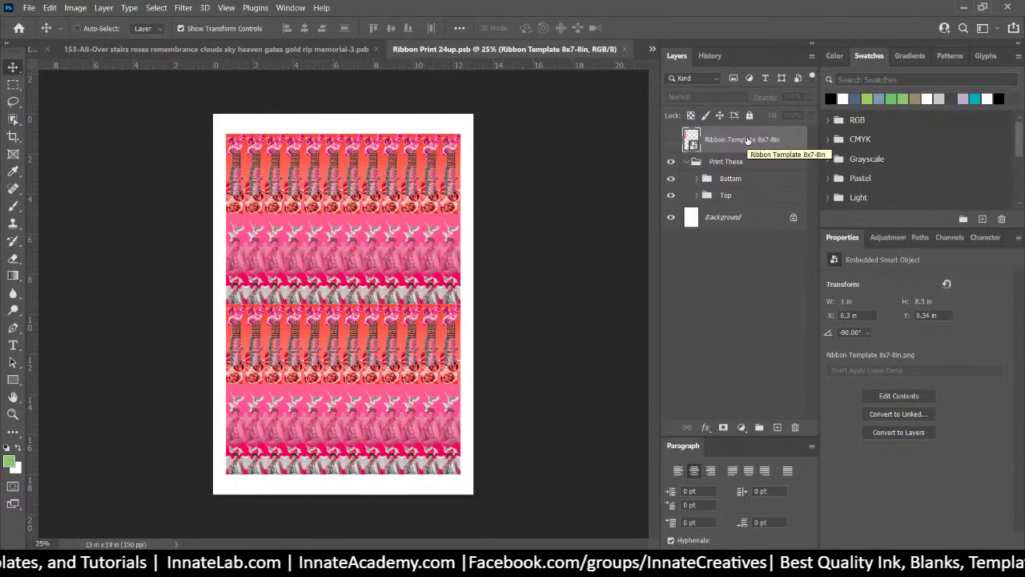
Save the sheet as Ribbon Print 24up-3.psb in the 3 folder, turning off the compatibility prompt
left_click(28, 8)
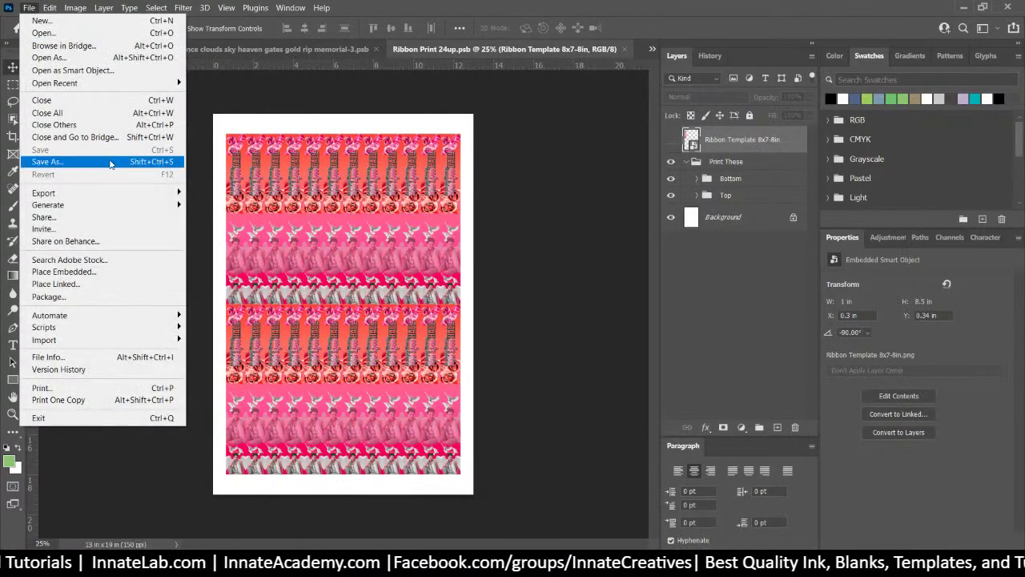
left_click(109, 164)
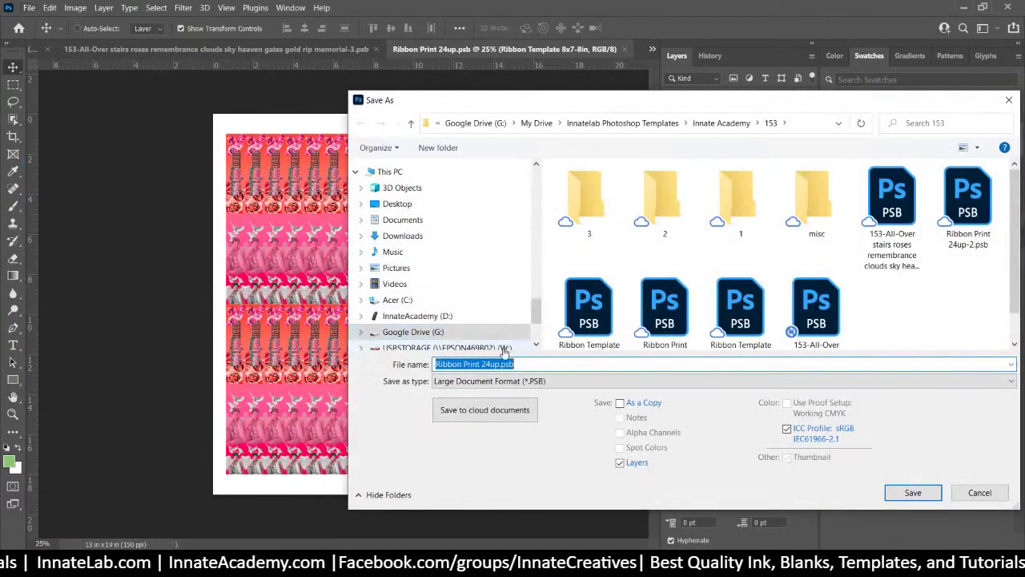
left_click(502, 364)
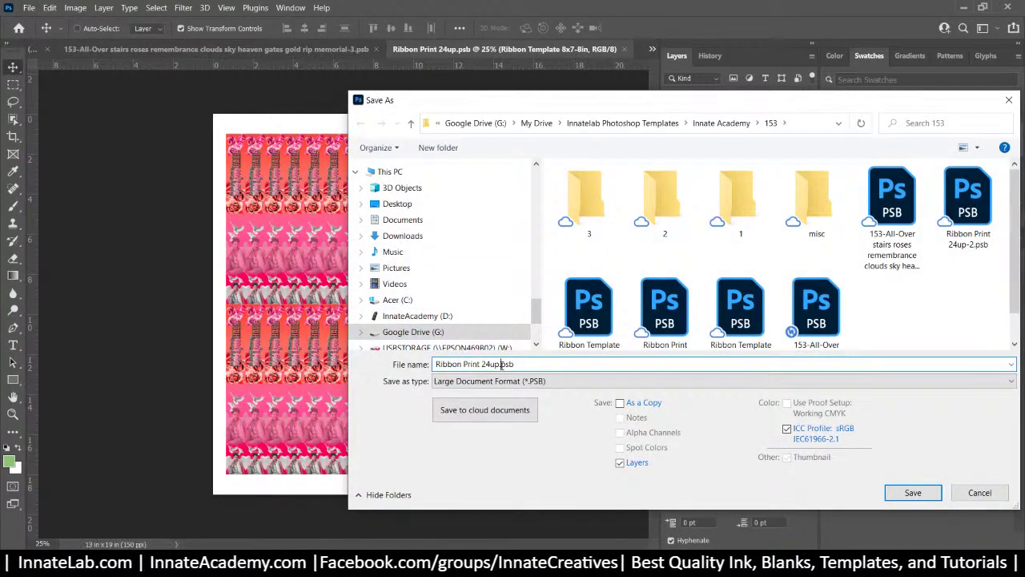
type("-")
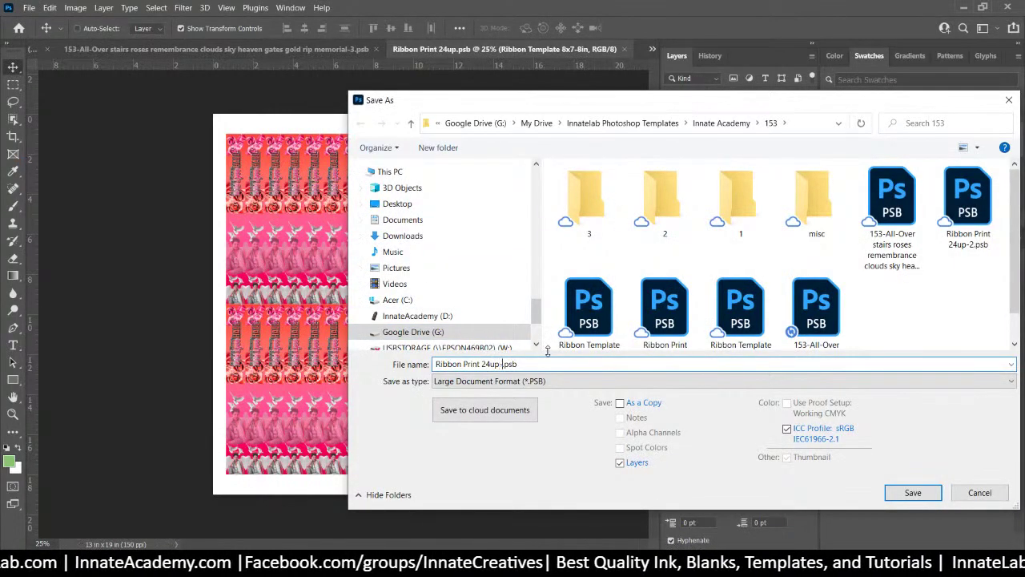
type("3")
double_click(584, 200)
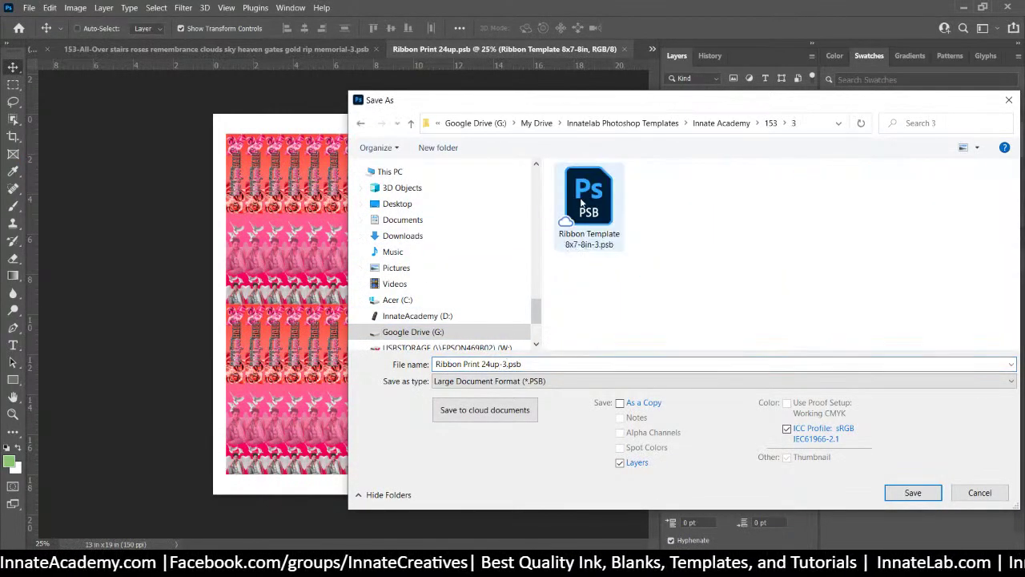
left_click(915, 493)
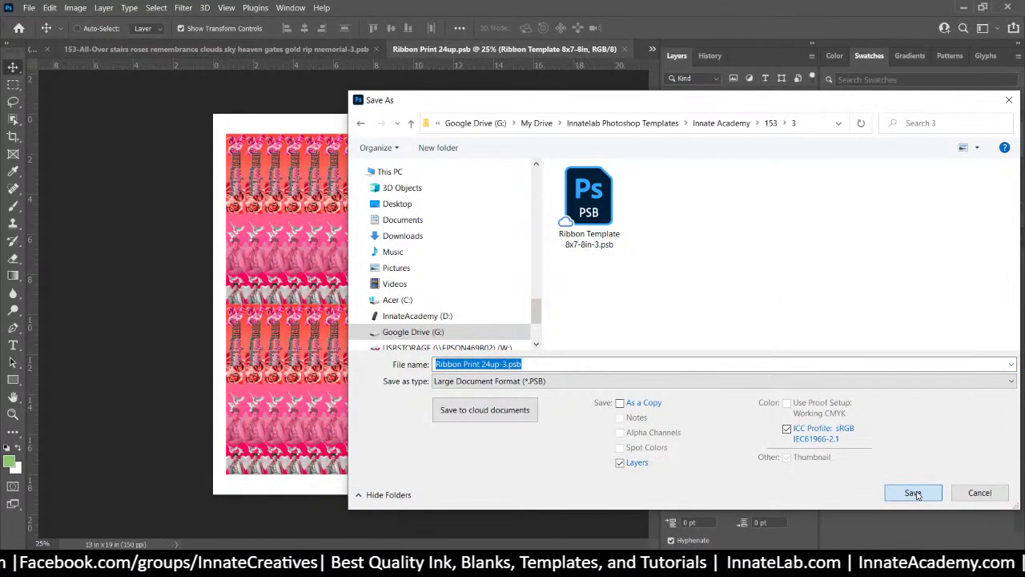
left_click(914, 493)
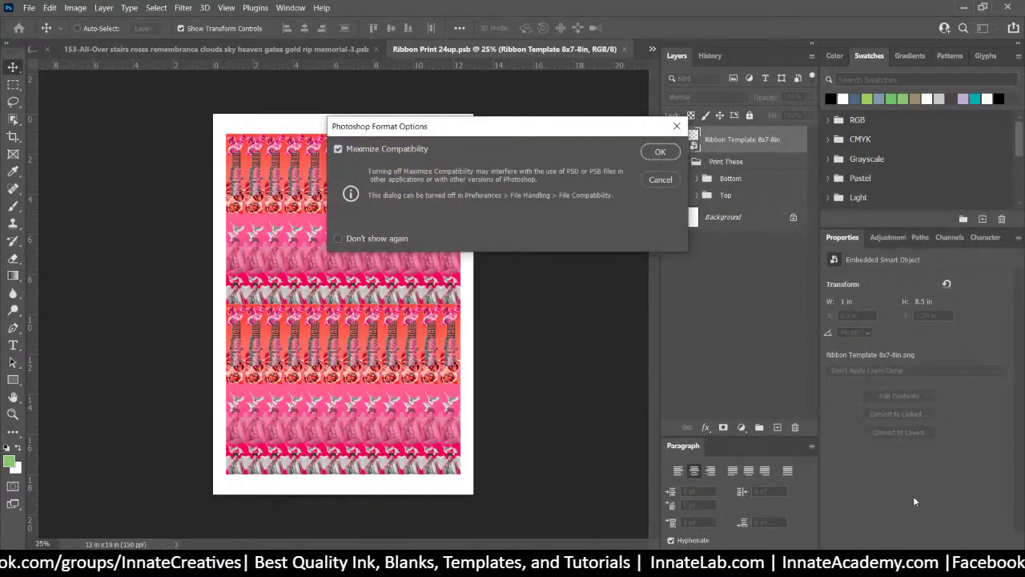
left_click(338, 237)
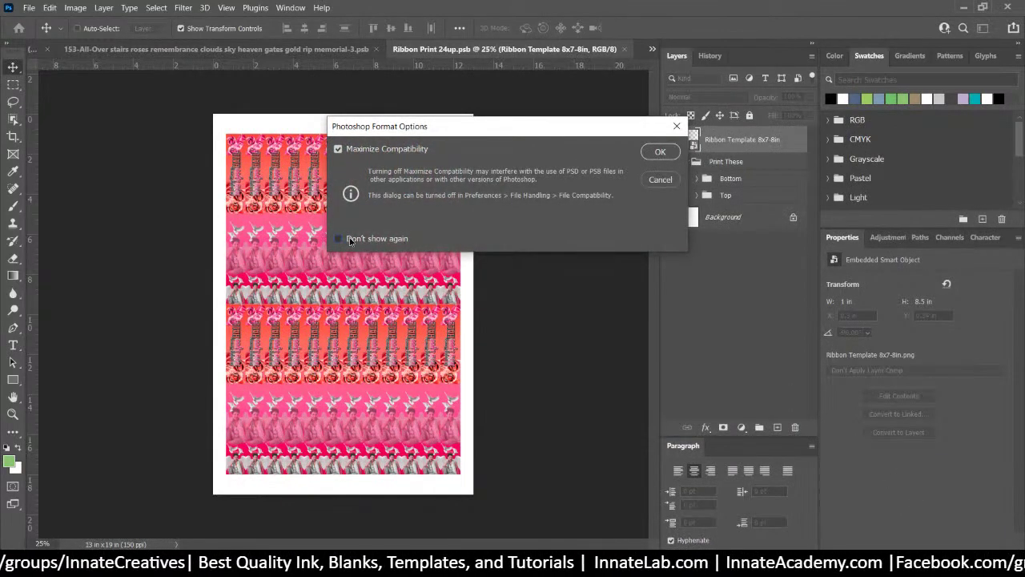
left_click(664, 151)
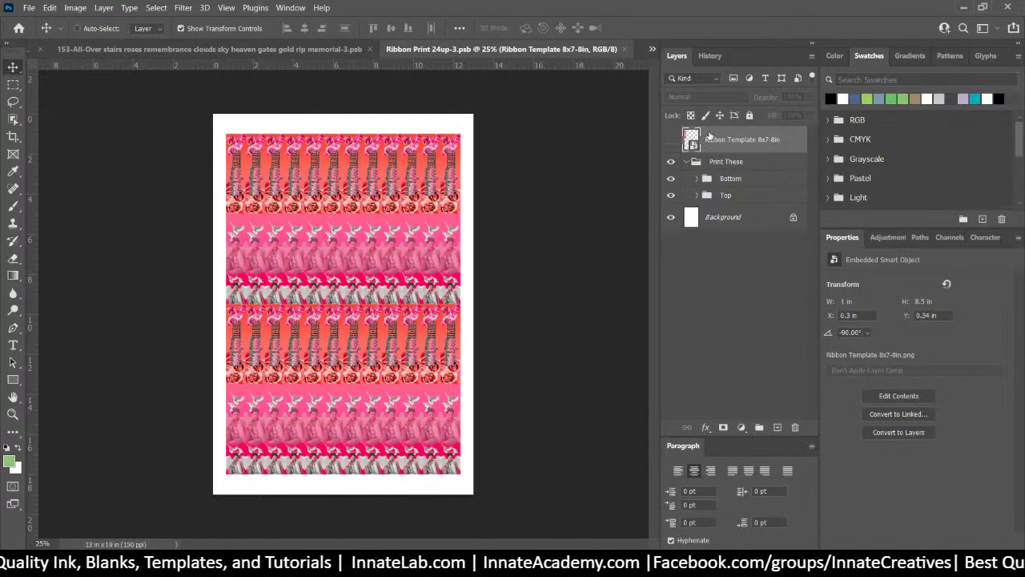
Open the print sheet's embedded Ribbon Template 8x7-8in.png and close the file browser window
double_click(709, 136)
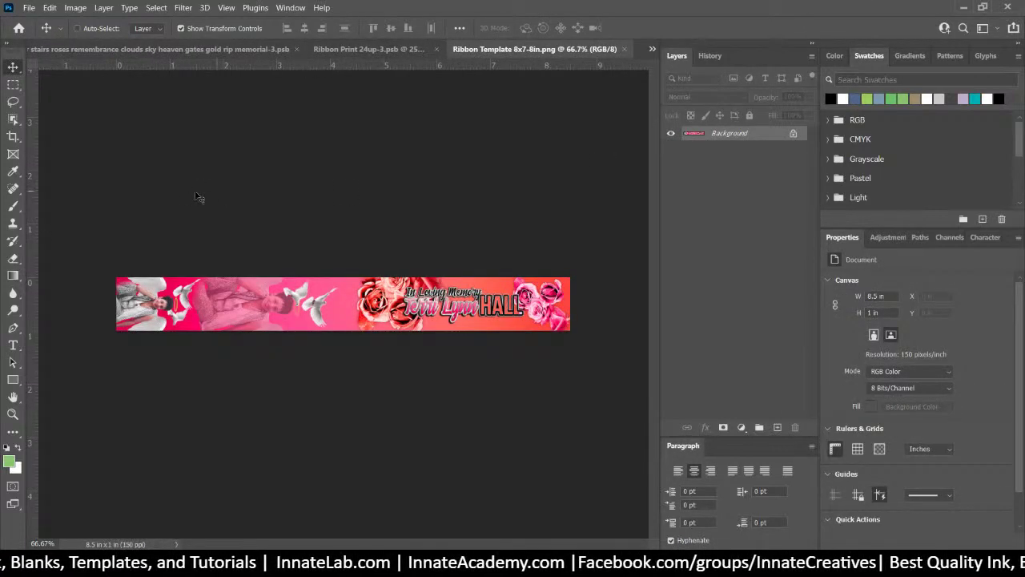
key("alt+Tab")
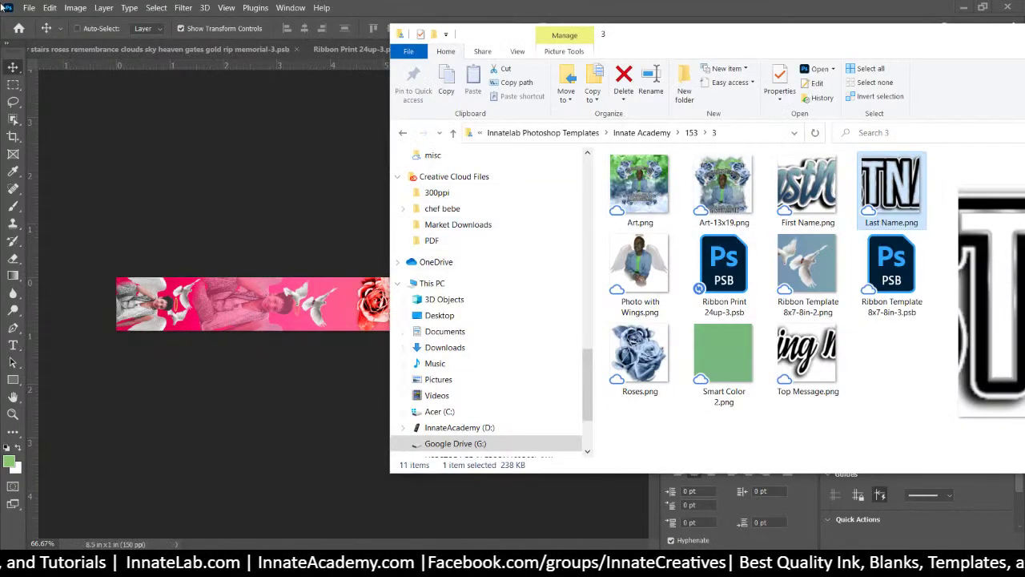
left_click_drag(910, 45, 677, 54)
left_click(953, 48)
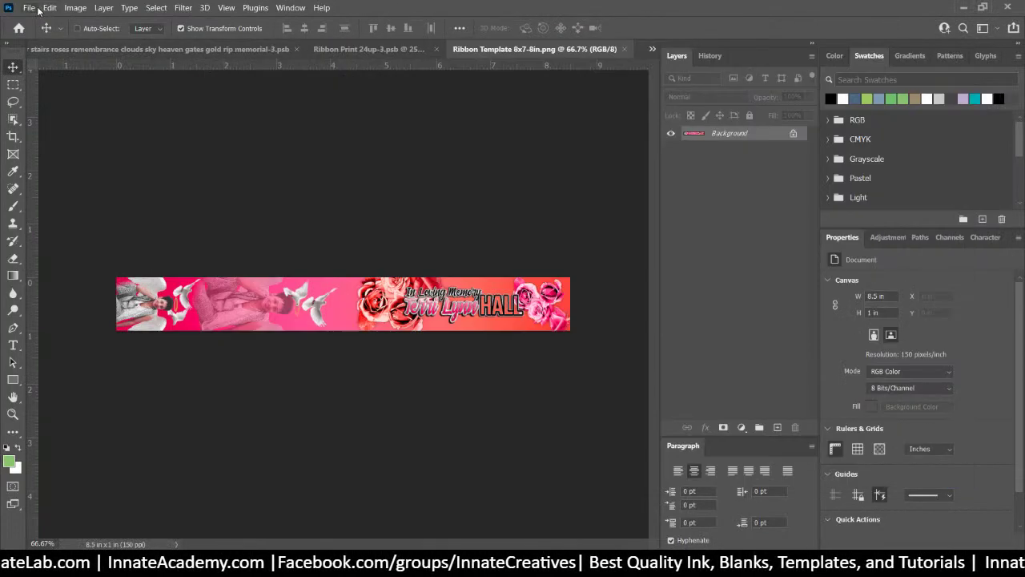
Browse the 153 folder in the Place Embedded dialog, previewing Art.png, then cancel without placing
left_click(32, 8)
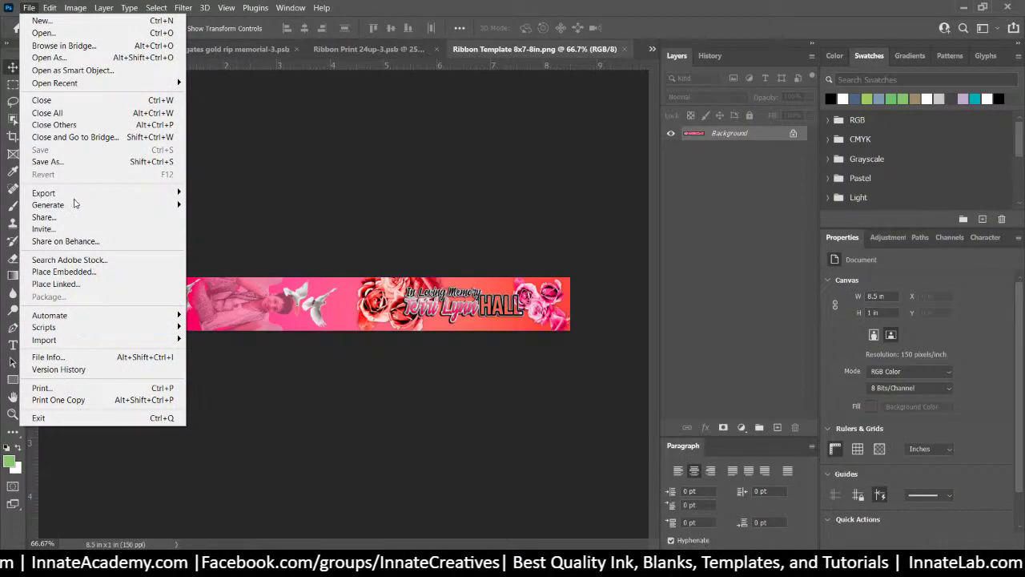
left_click(74, 273)
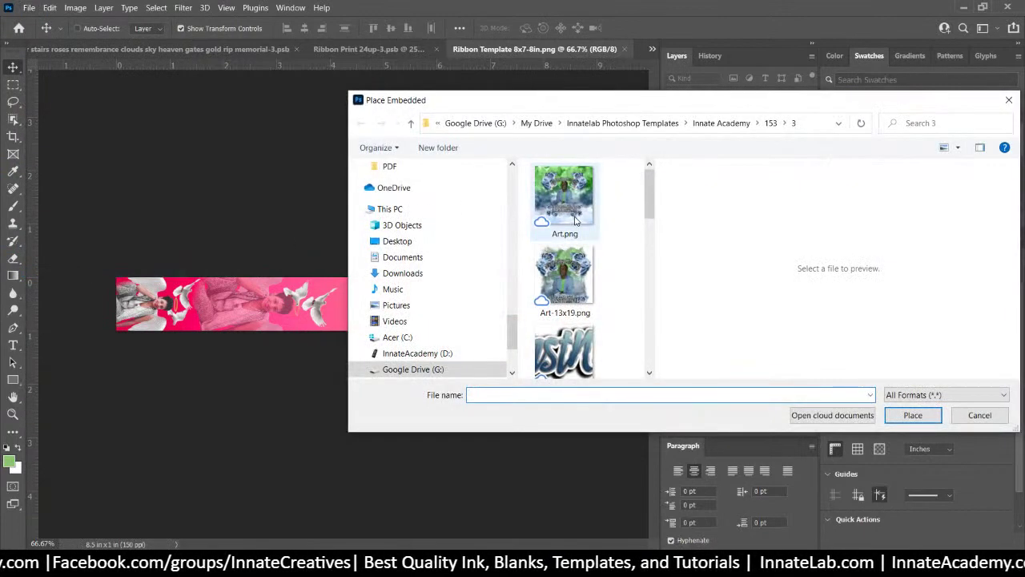
left_click(569, 220)
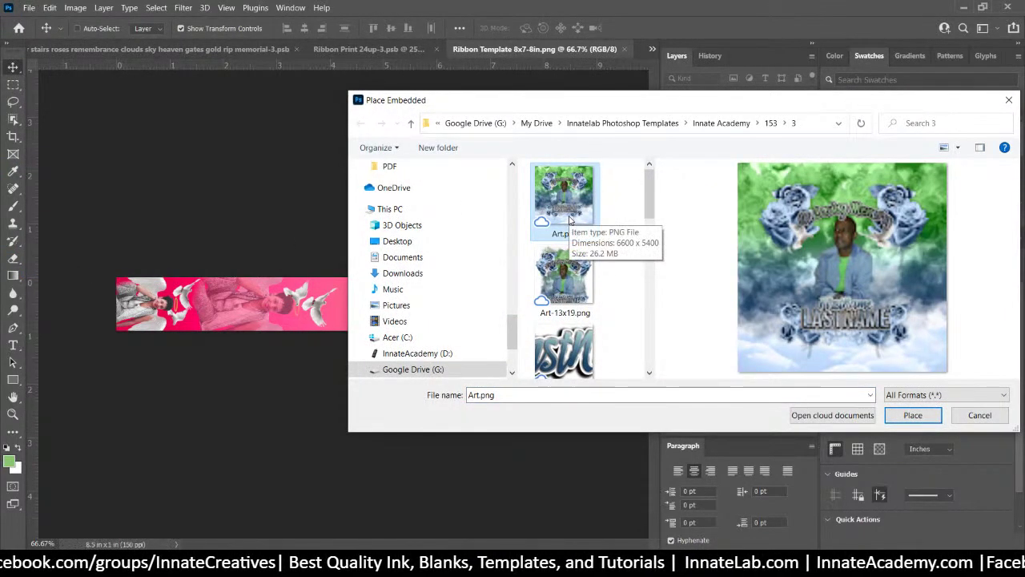
scroll(613, 278, "down", 5)
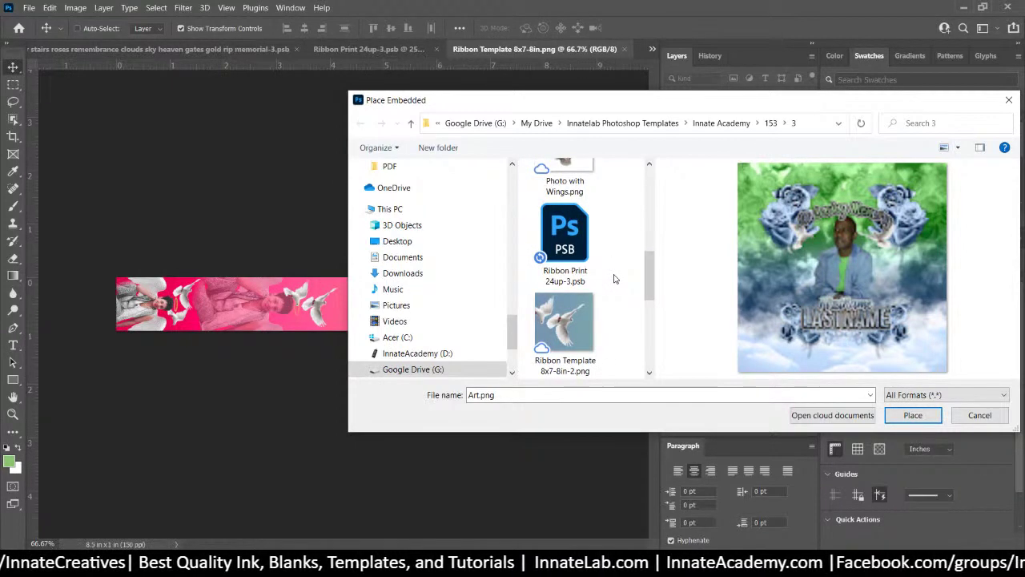
scroll(614, 279, "down", 2)
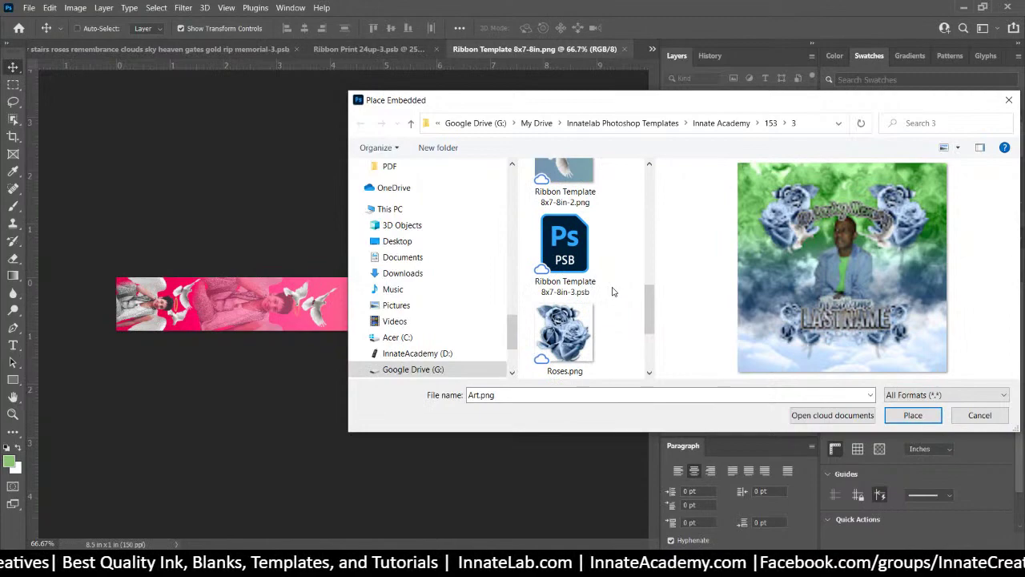
scroll(613, 292, "down", 2)
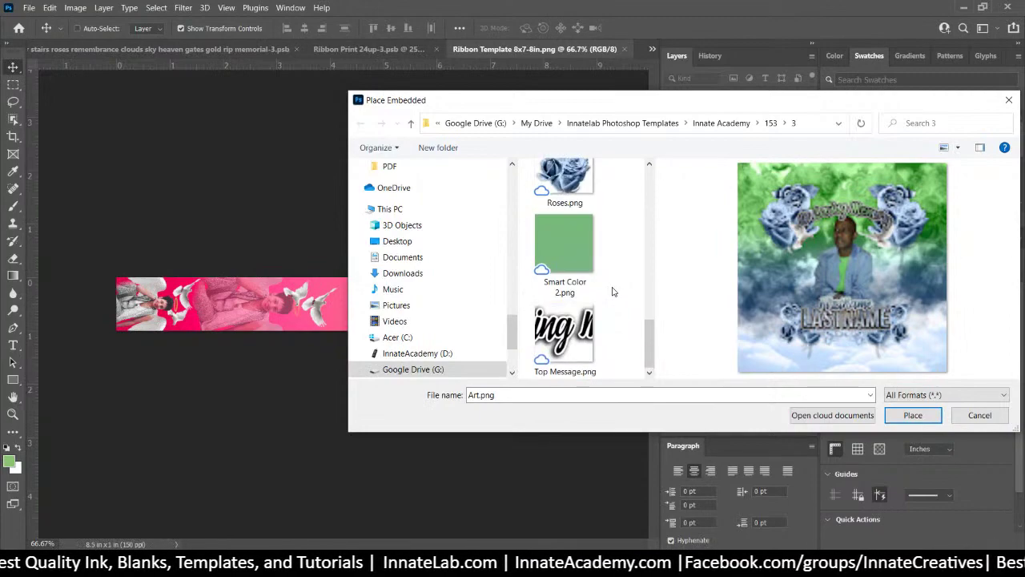
scroll(614, 292, "up", 3)
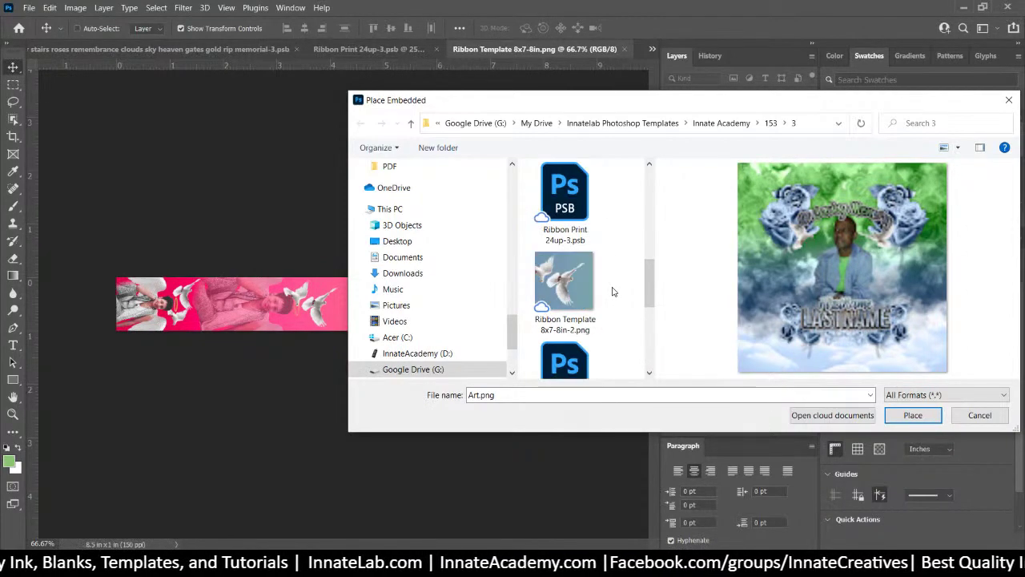
scroll(613, 291, "down", 1)
scroll(613, 291, "up", 10)
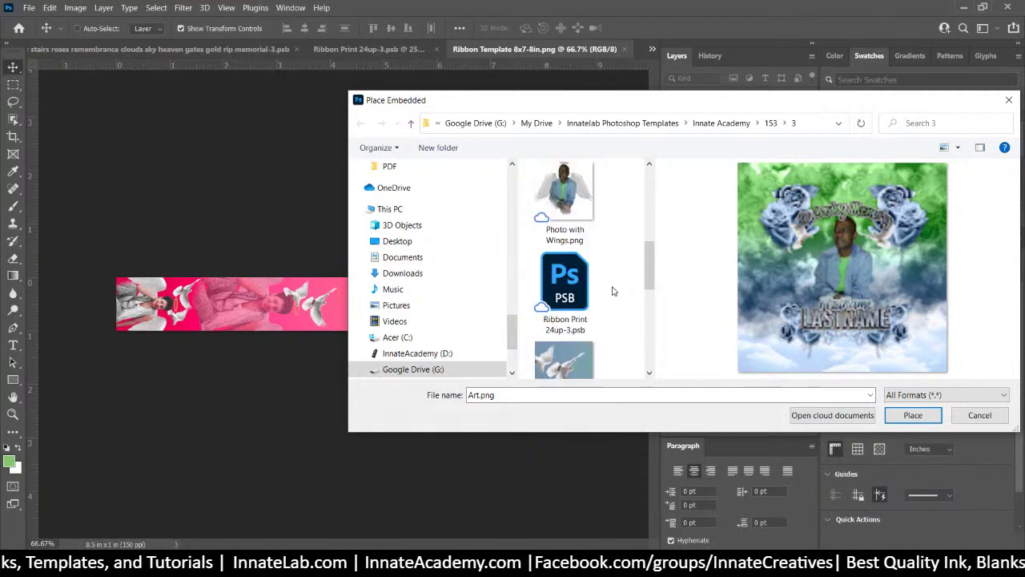
left_click(771, 124)
scroll(606, 327, "down", 5)
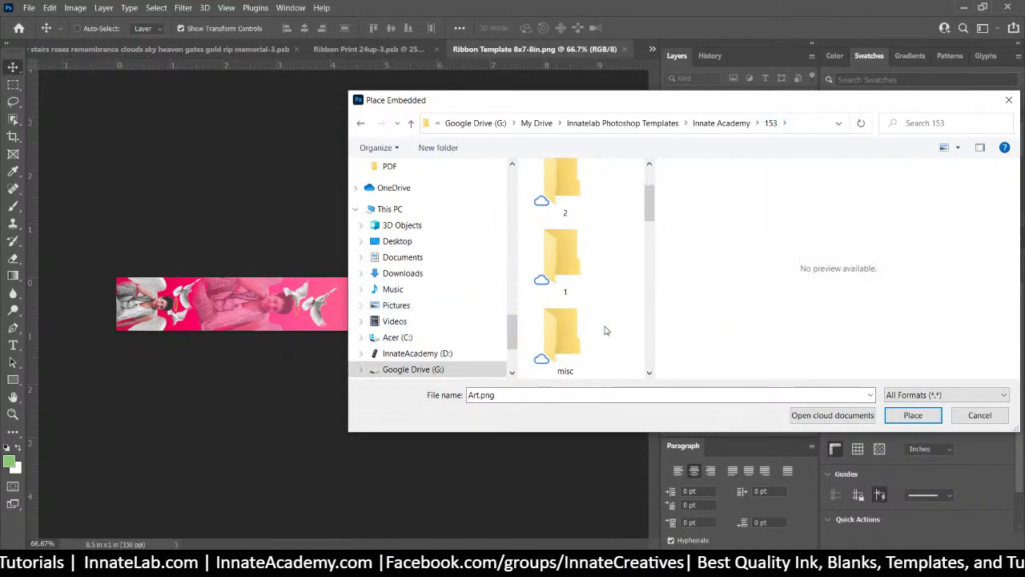
scroll(606, 330, "down", 5)
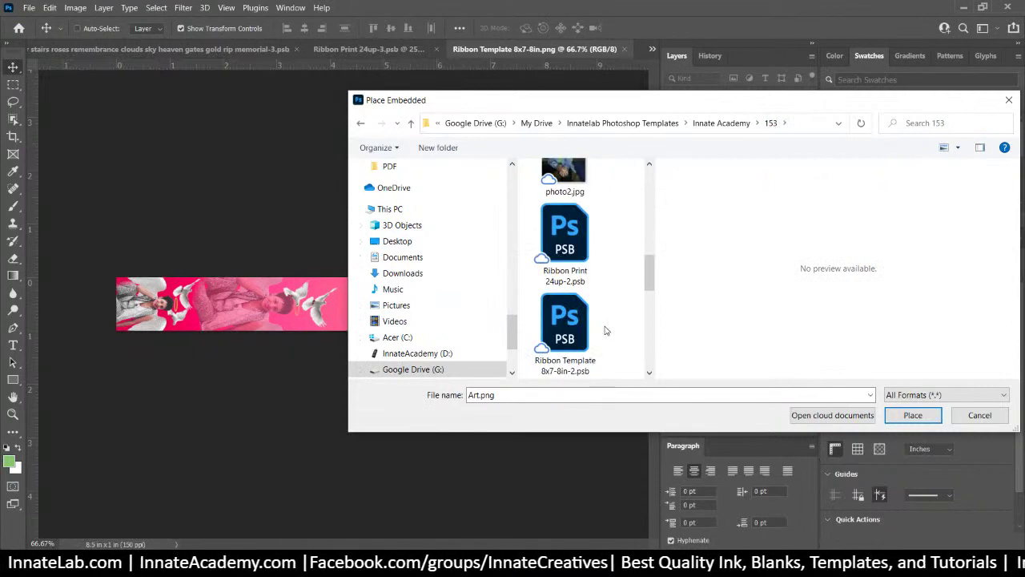
scroll(606, 330, "down", 3)
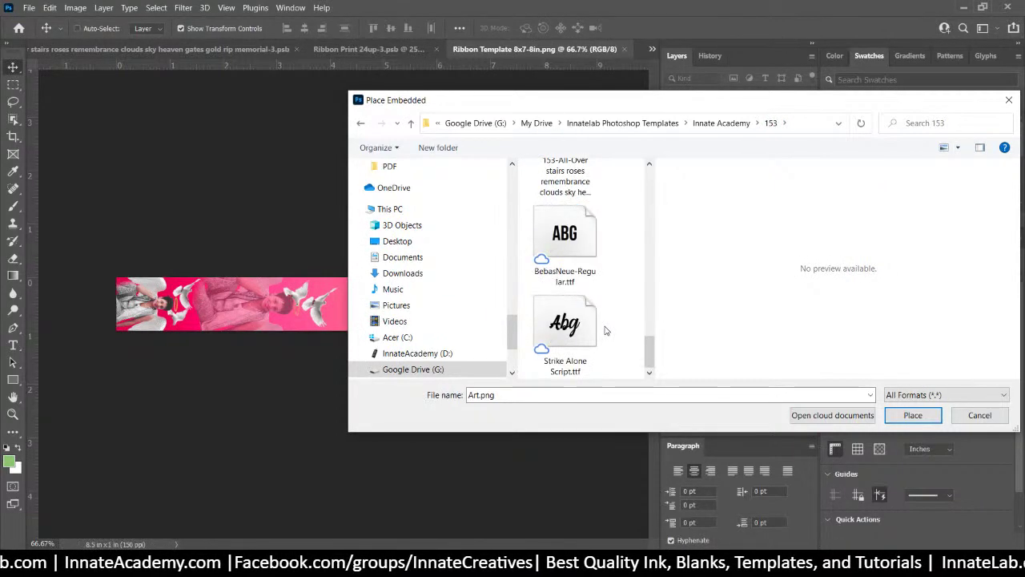
scroll(605, 330, "up", 5)
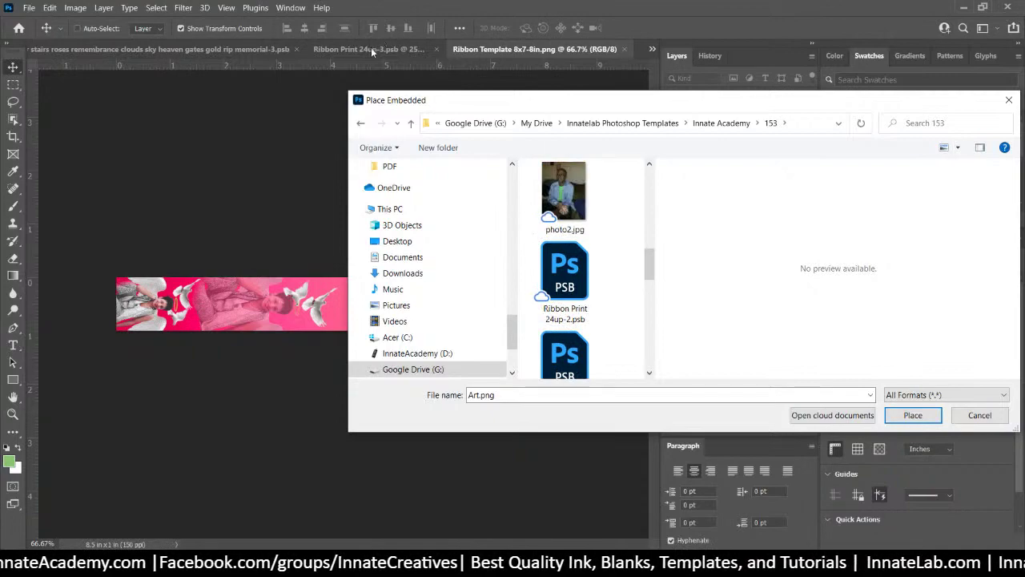
left_click(955, 416)
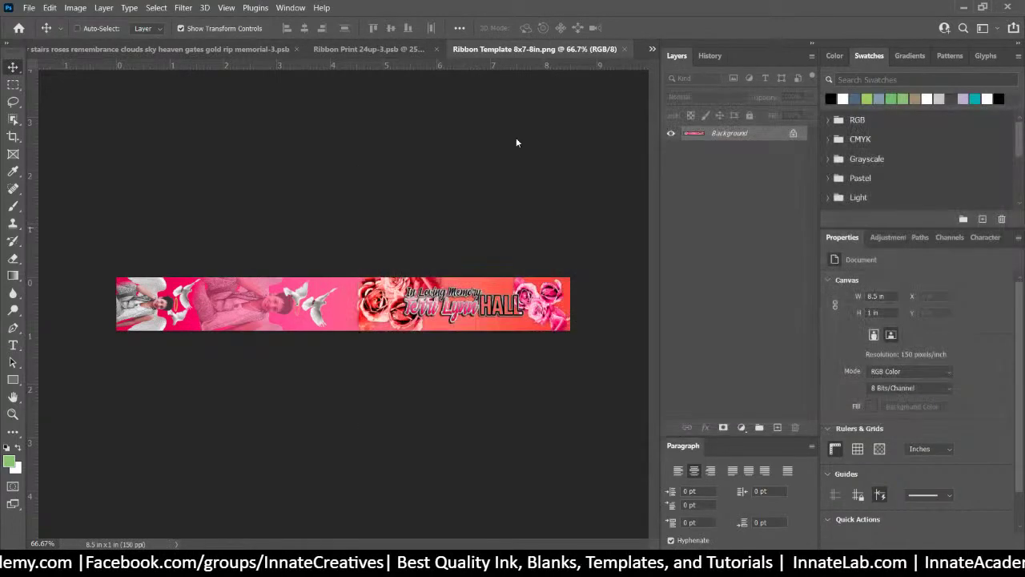
Cycle through the document tabs back to Ribbon Template 8x7-8in.png
left_click(186, 48)
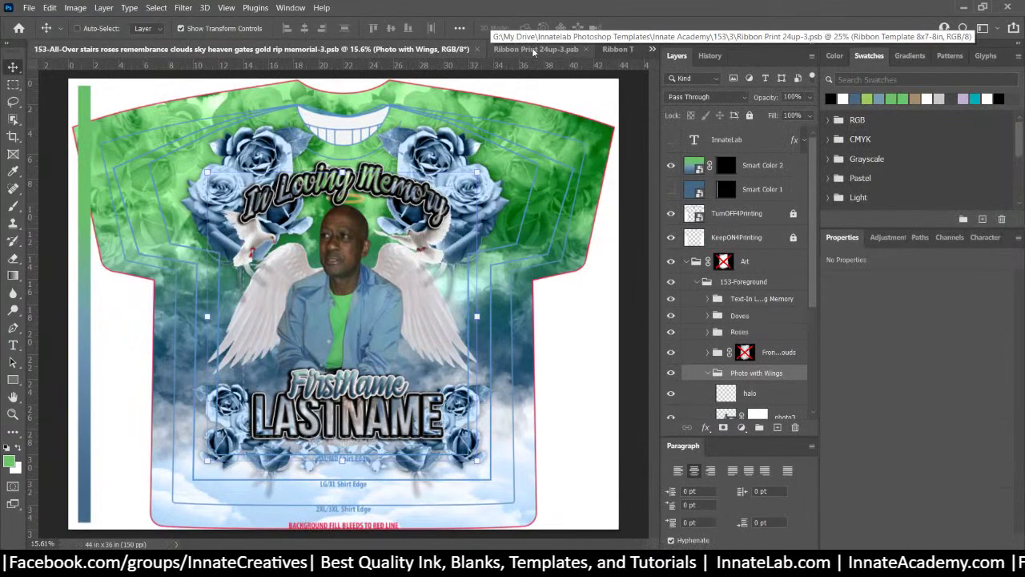
left_click(534, 49)
left_click(627, 49)
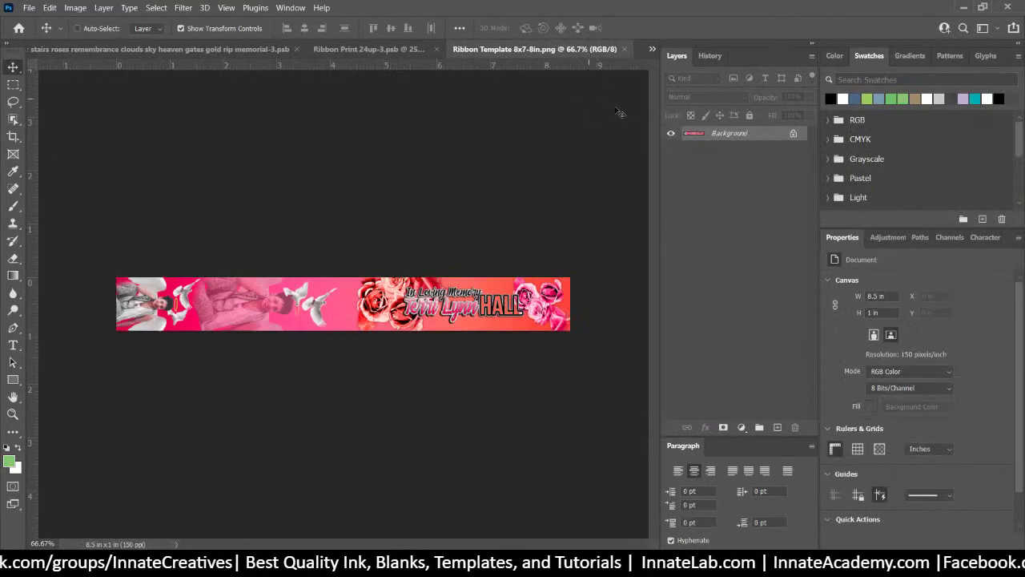
Close the Ribbon Template 8x7-8in.png document and bring up Ribbon Template 8x7-8in-3.psb
left_click(626, 50)
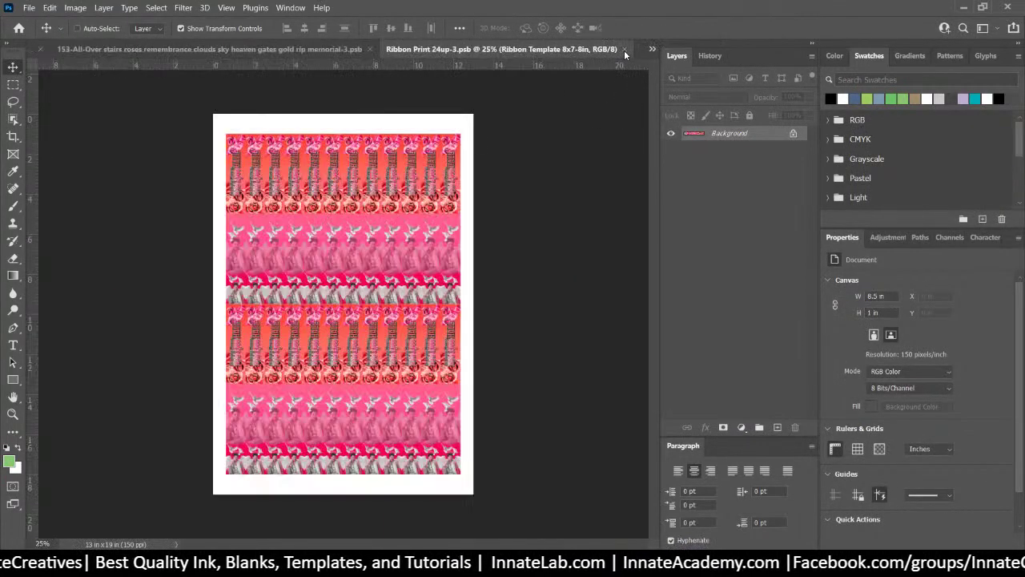
left_click(652, 48)
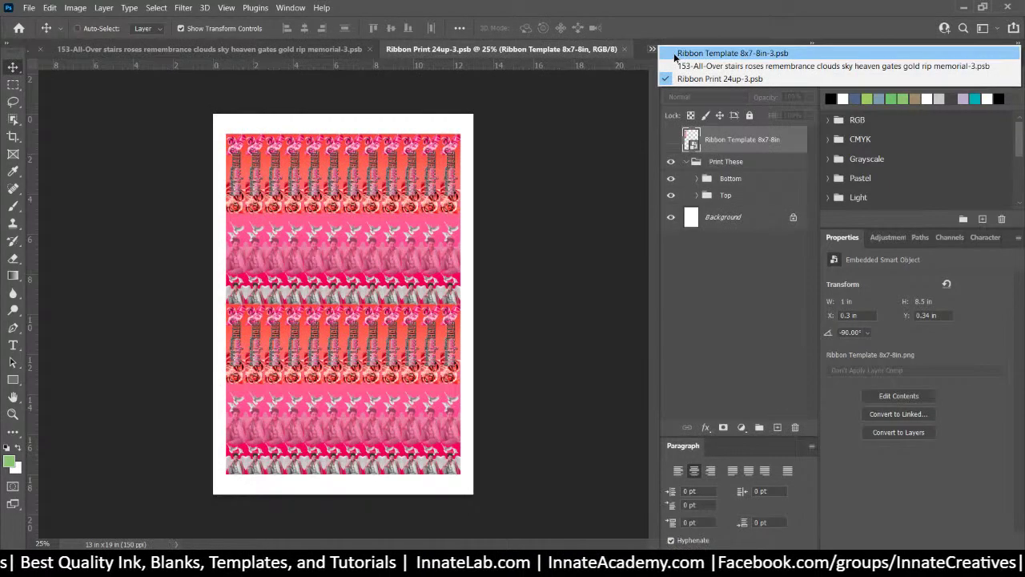
left_click(675, 54)
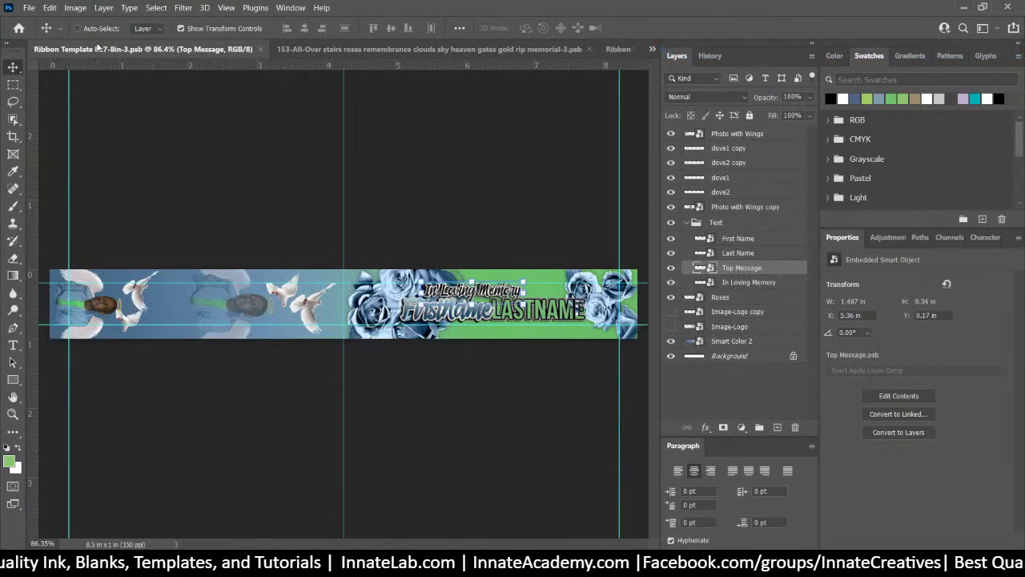
Save the template as Ribbon Template 8x7-8in-3.png, then open the print sheet's embedded ribbon image
left_click(30, 8)
left_click(53, 163)
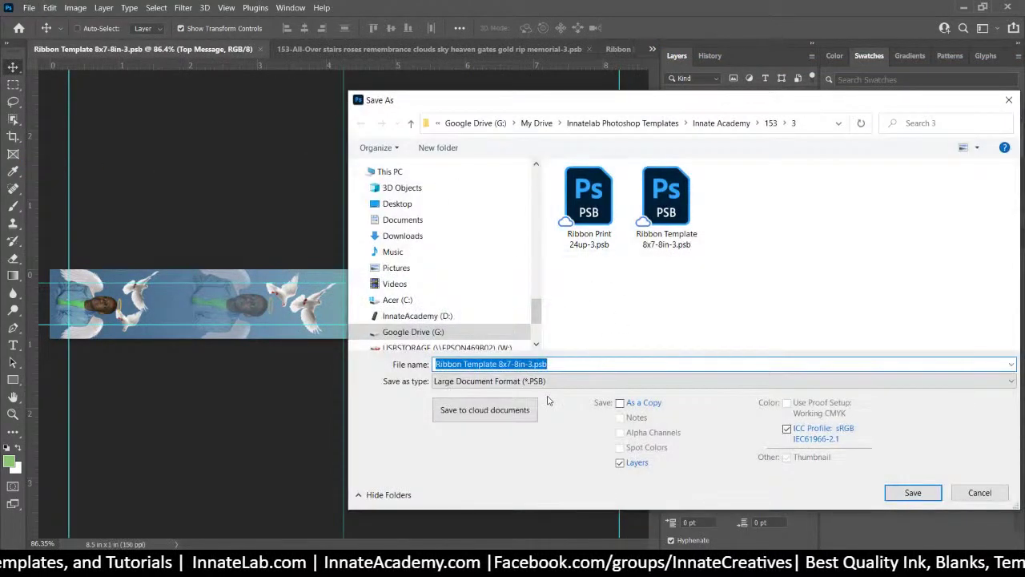
left_click(564, 382)
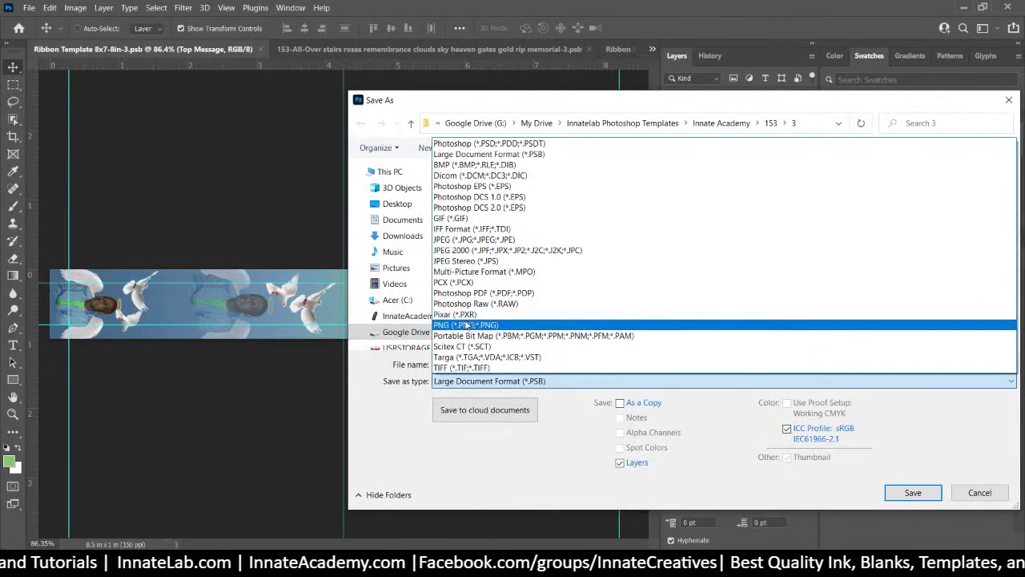
left_click(462, 328)
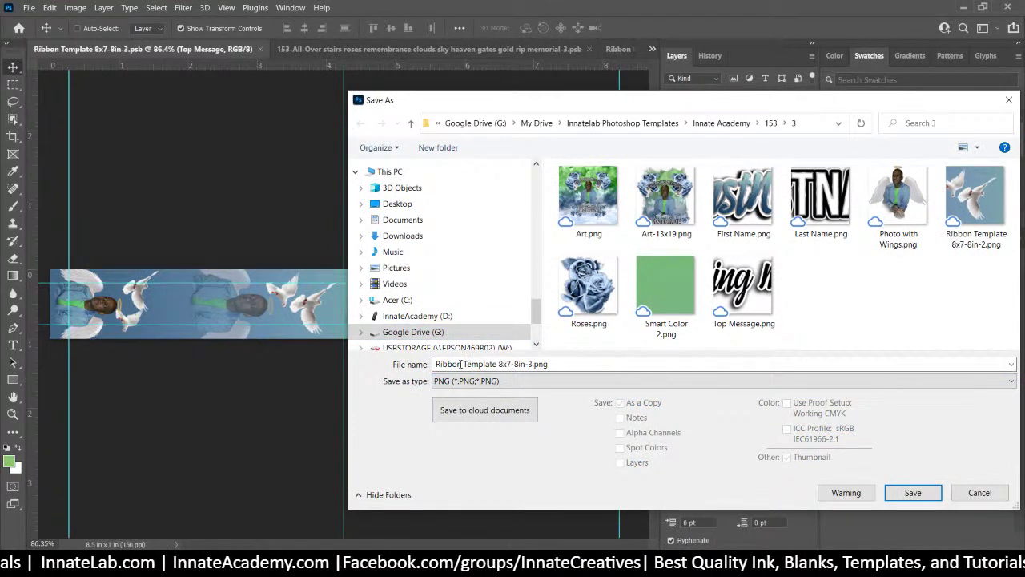
left_click(492, 365)
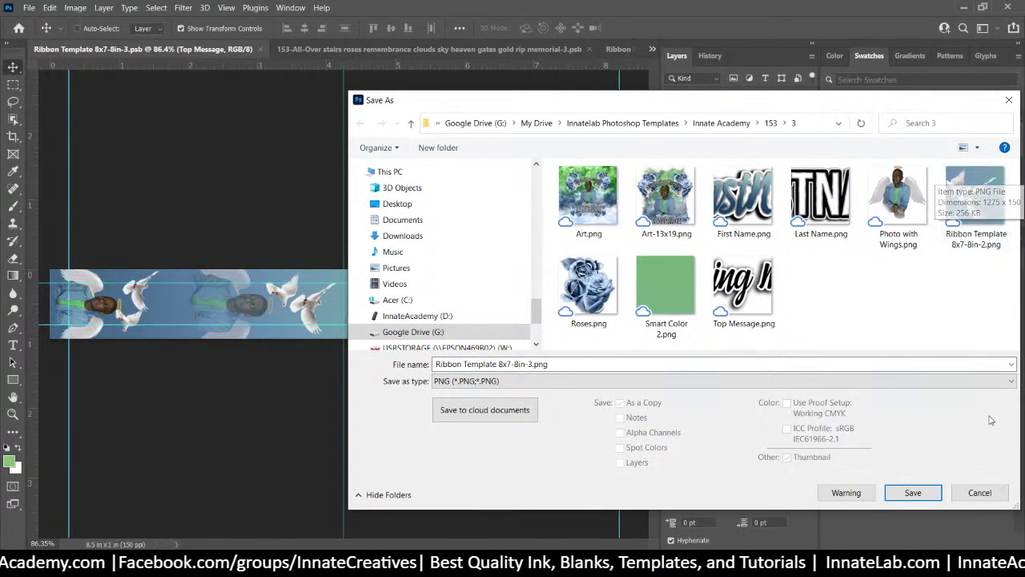
left_click(932, 489)
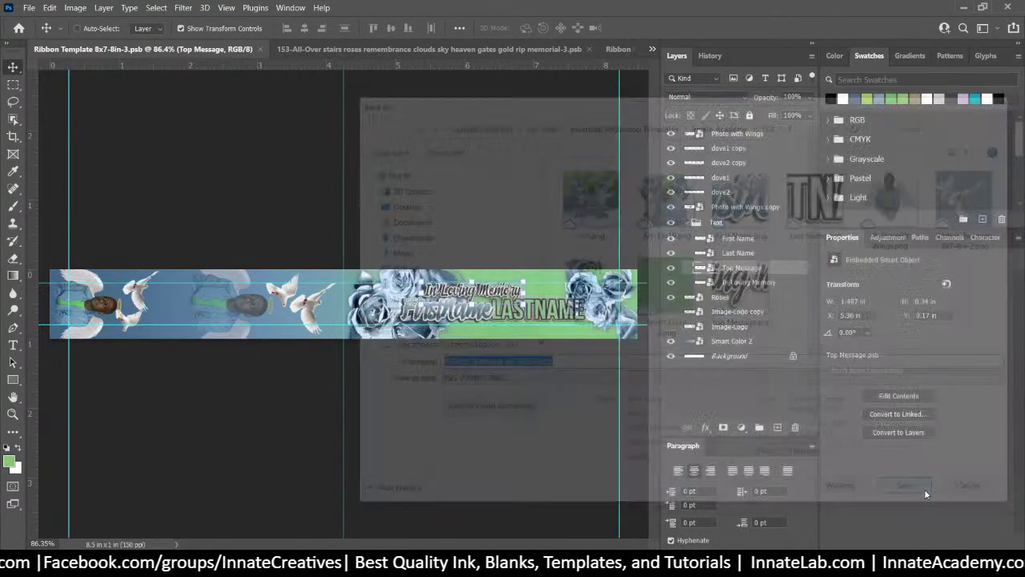
left_click(581, 163)
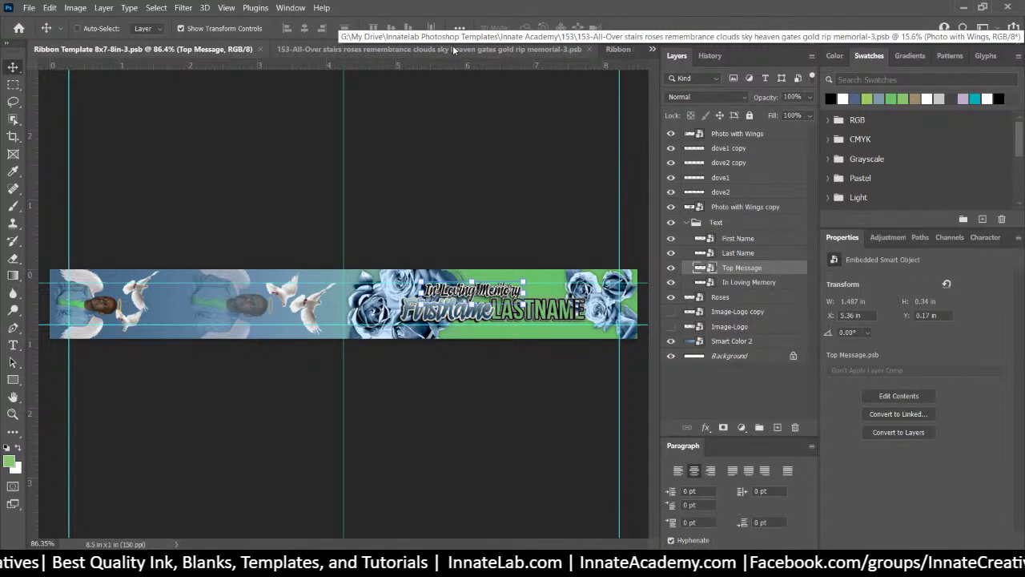
left_click(618, 49)
double_click(688, 140)
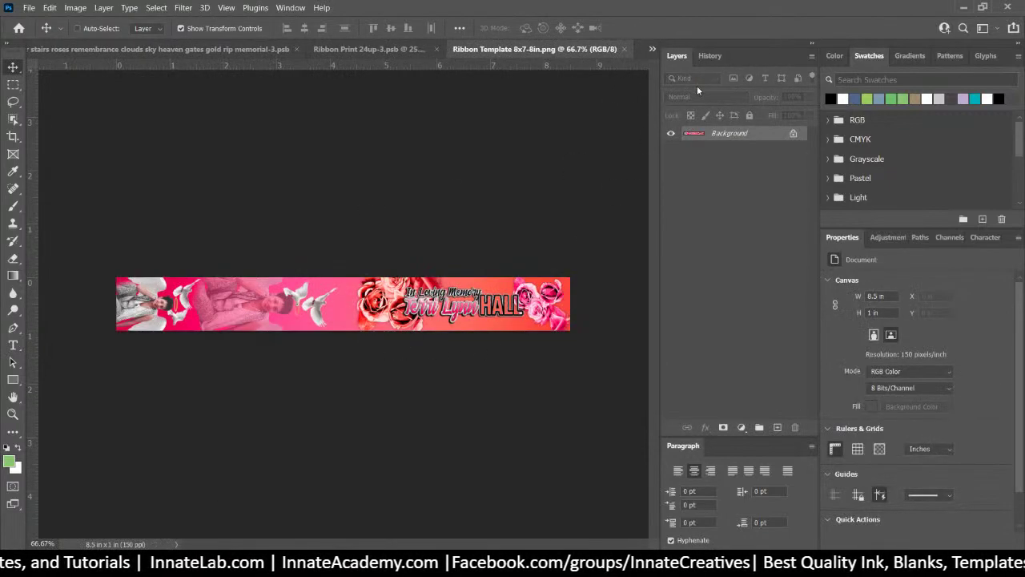
Place Ribbon Template 8x7-8in-2.png as an embedded image into the ribbon template and commit it
left_click(28, 7)
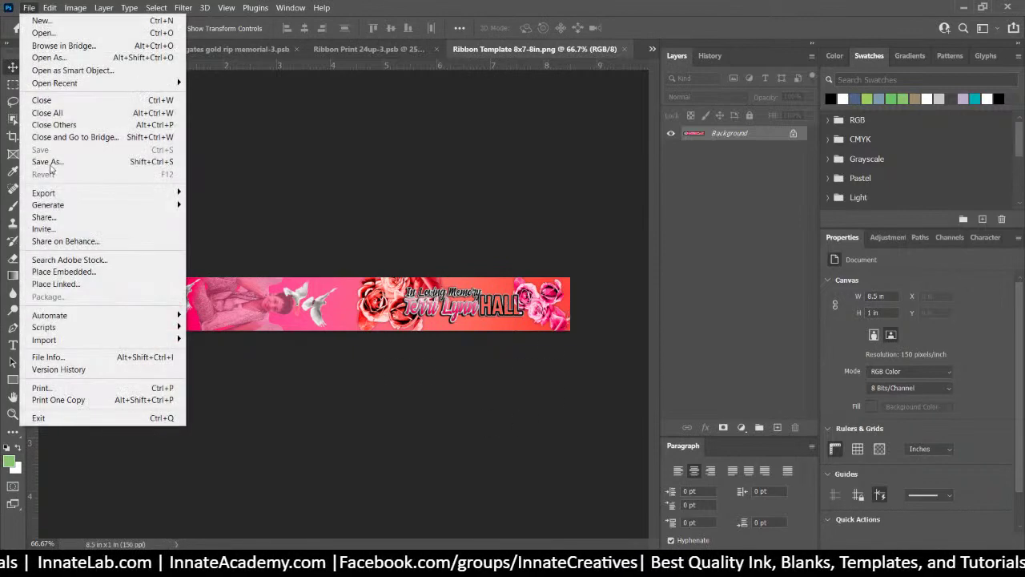
left_click(79, 273)
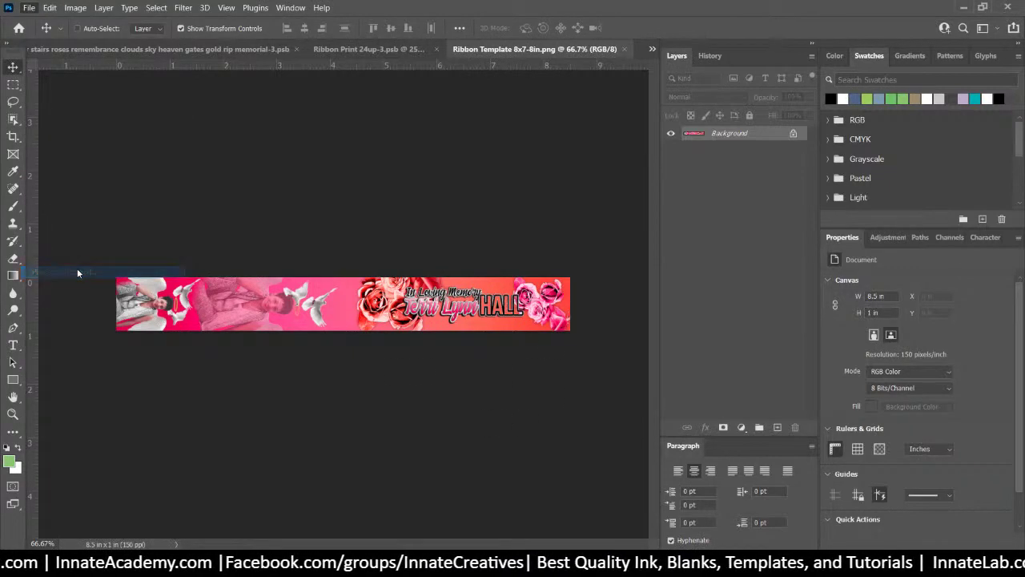
scroll(573, 214, "down", 10)
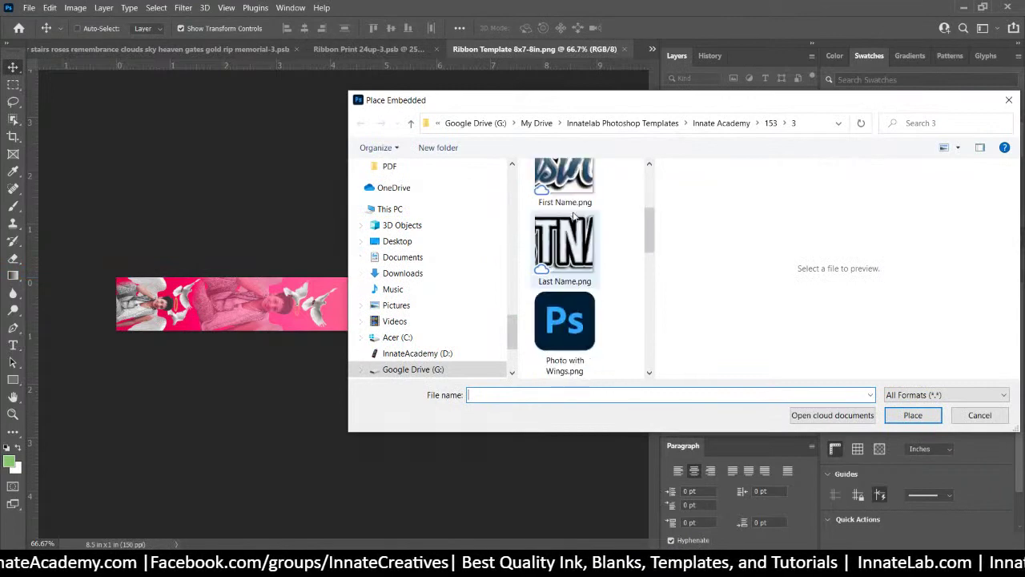
scroll(572, 215, "down", 1)
left_click(561, 242)
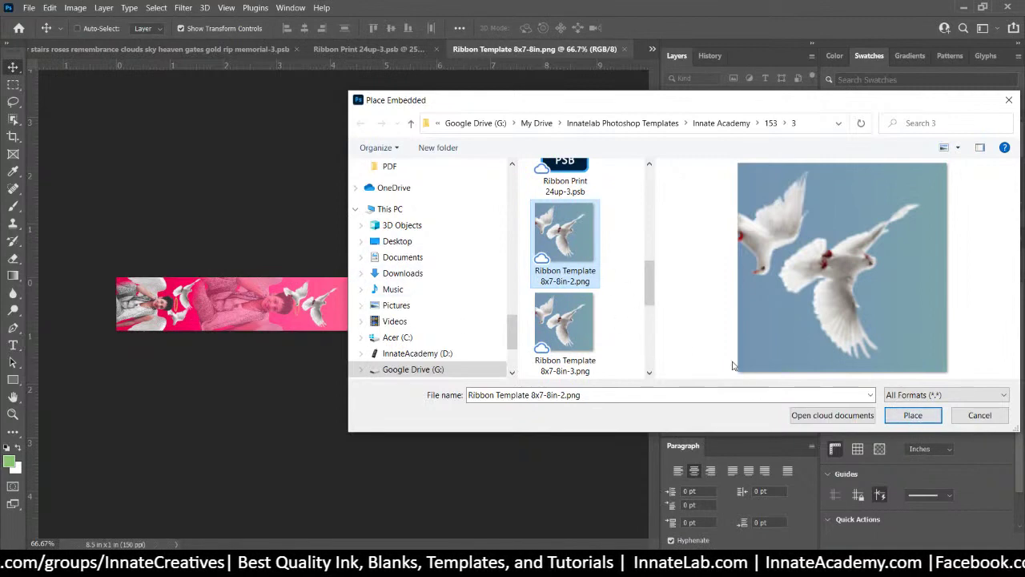
left_click(914, 416)
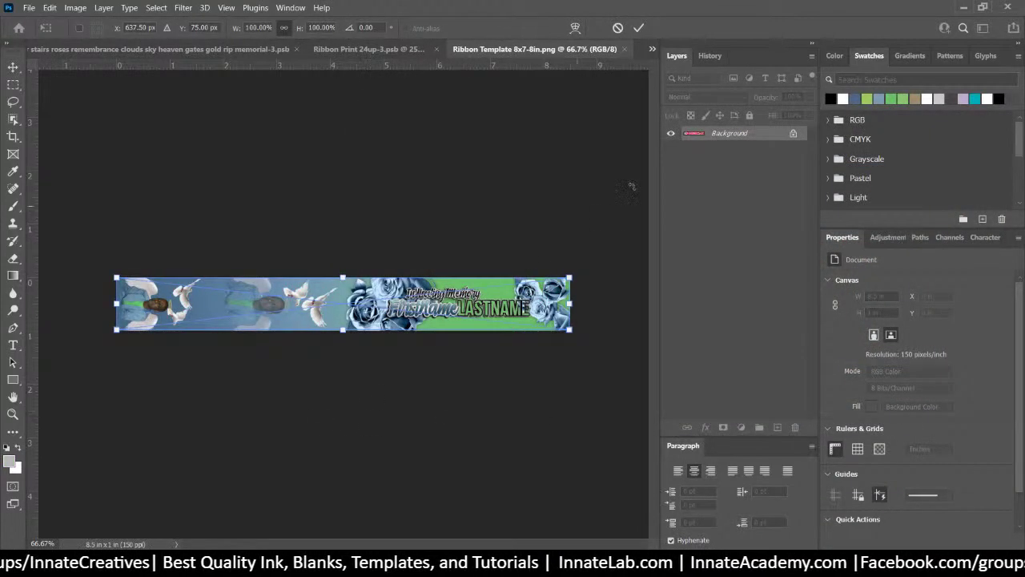
key("Return")
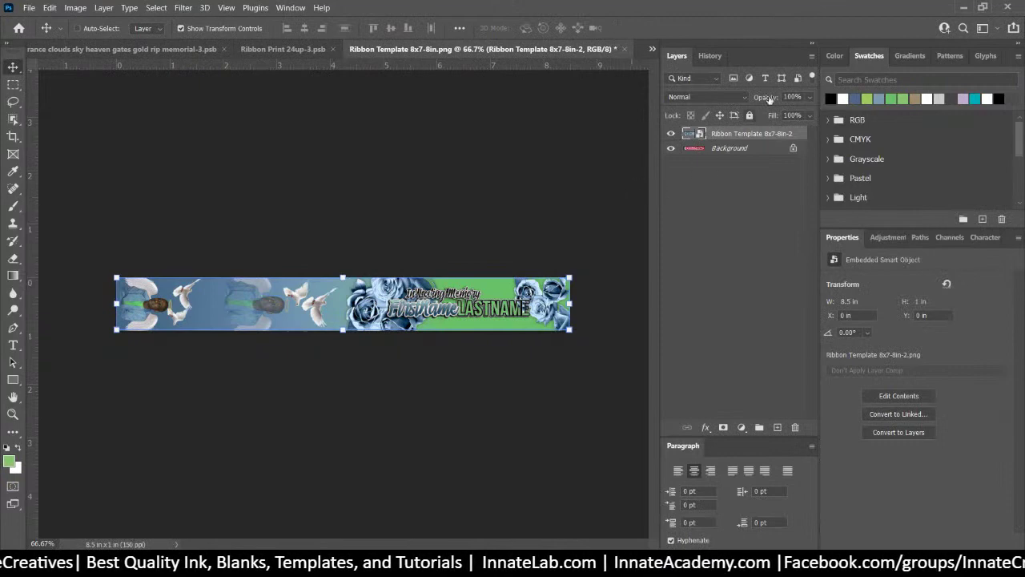
Delete the old Background layer, then save and close the template and Ribbon Print 24up-3.psb
left_click(702, 149)
key("Delete")
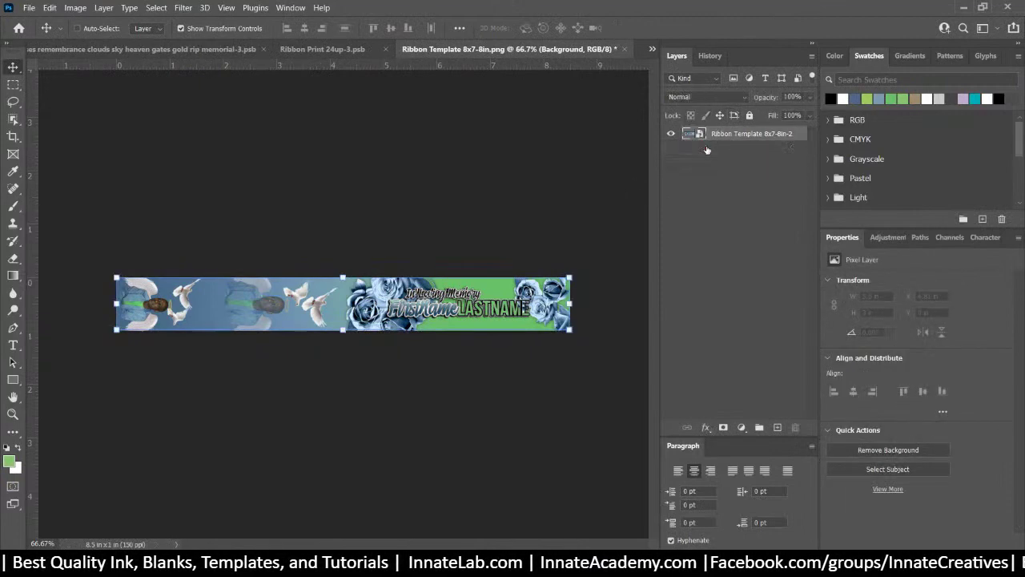
left_click(727, 184)
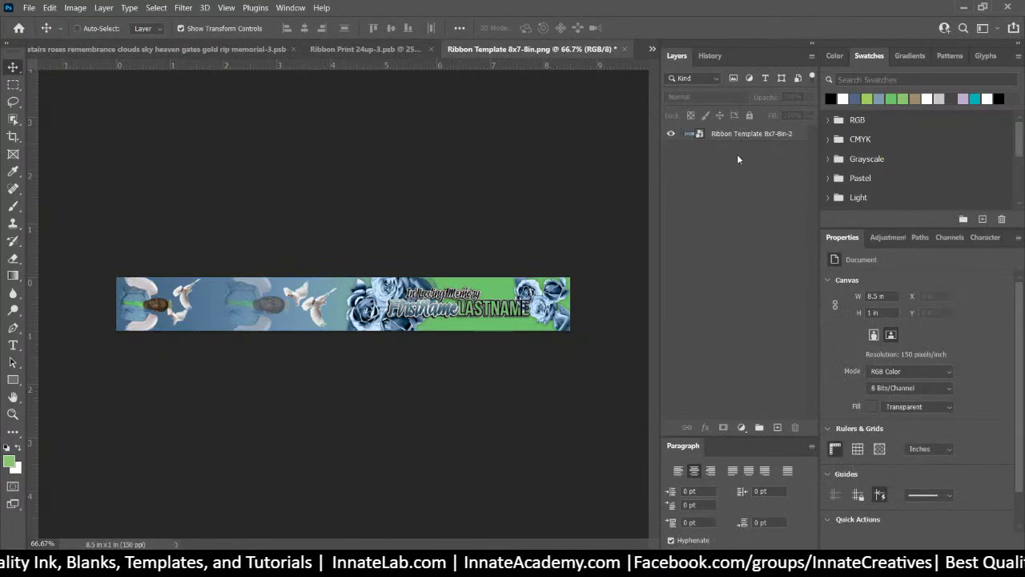
left_click(625, 49)
left_click(479, 221)
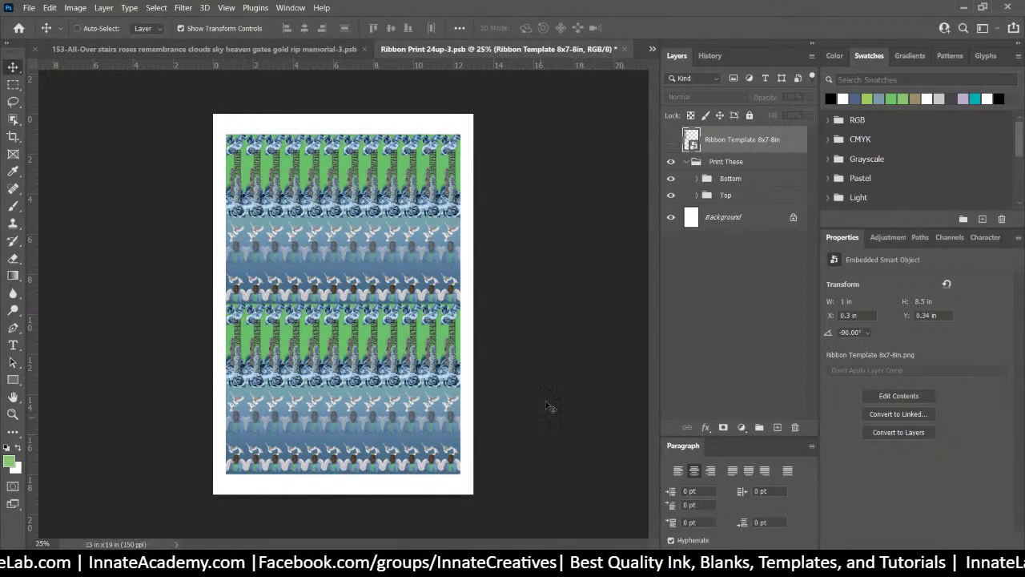
left_click(627, 49)
left_click(486, 220)
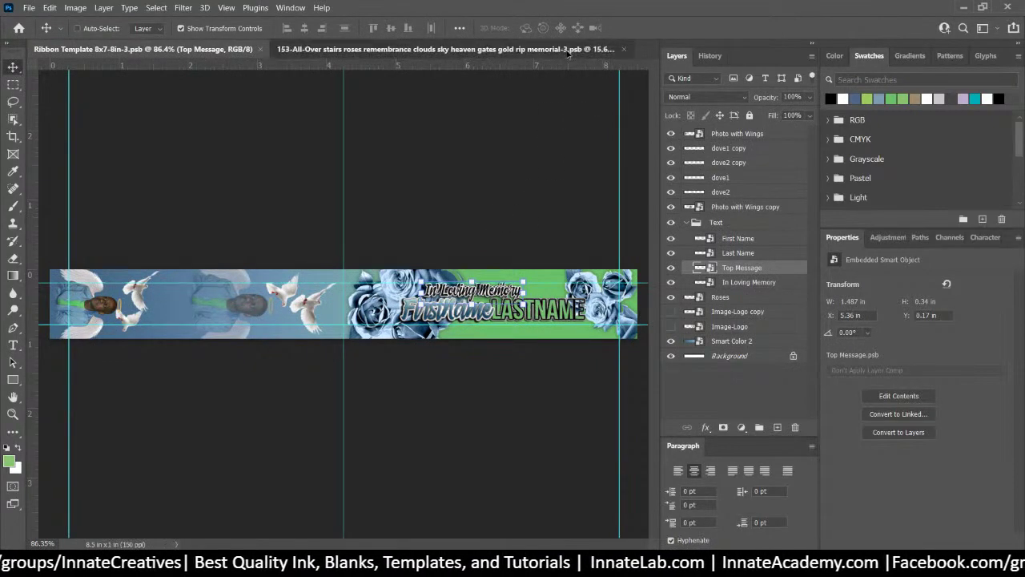
Close Ribbon Template 8x7-8in-3.psb, leaving the memorial-3.psb shirt design as the current document
left_click(565, 48)
left_click(160, 50)
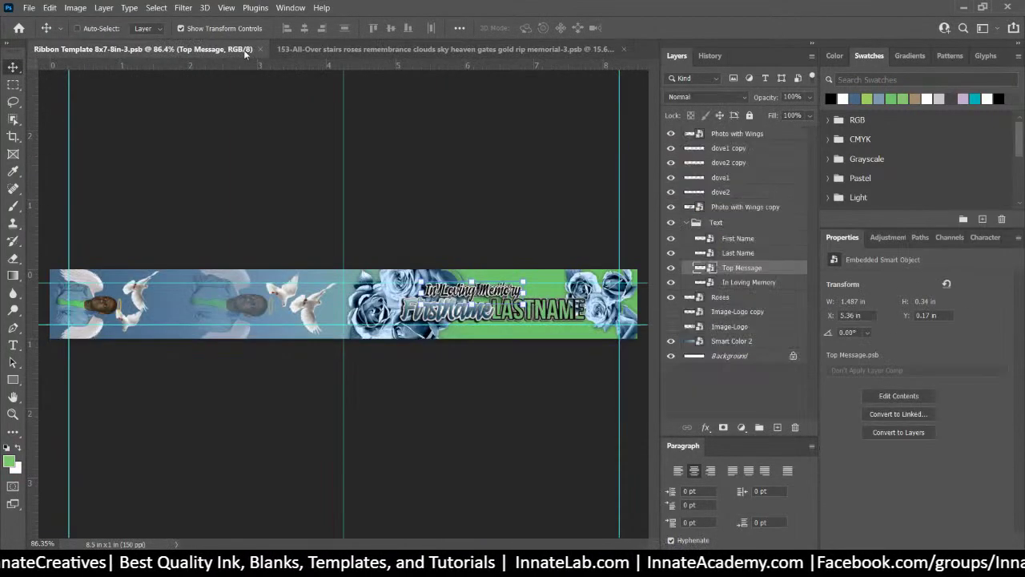
left_click(252, 50)
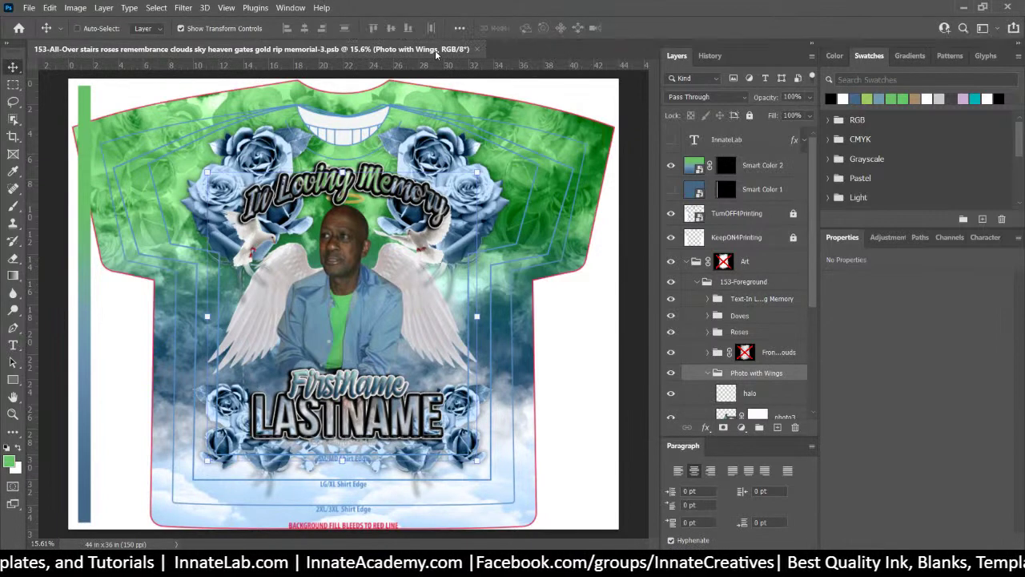
left_click(28, 8)
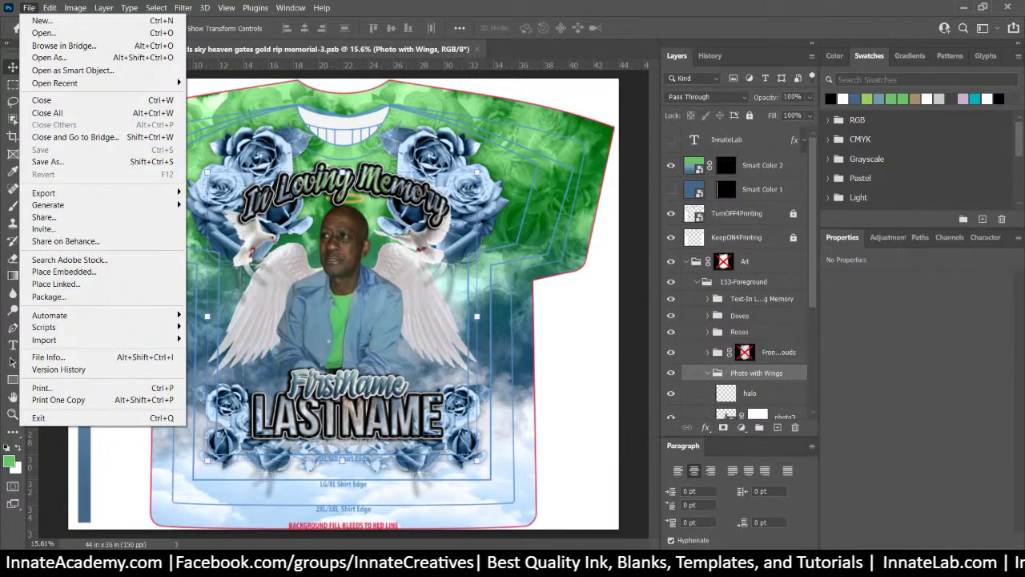
Open 151-Mockup.psd from the 151 course folder via File Explorer
key("Escape")
key("super+e")
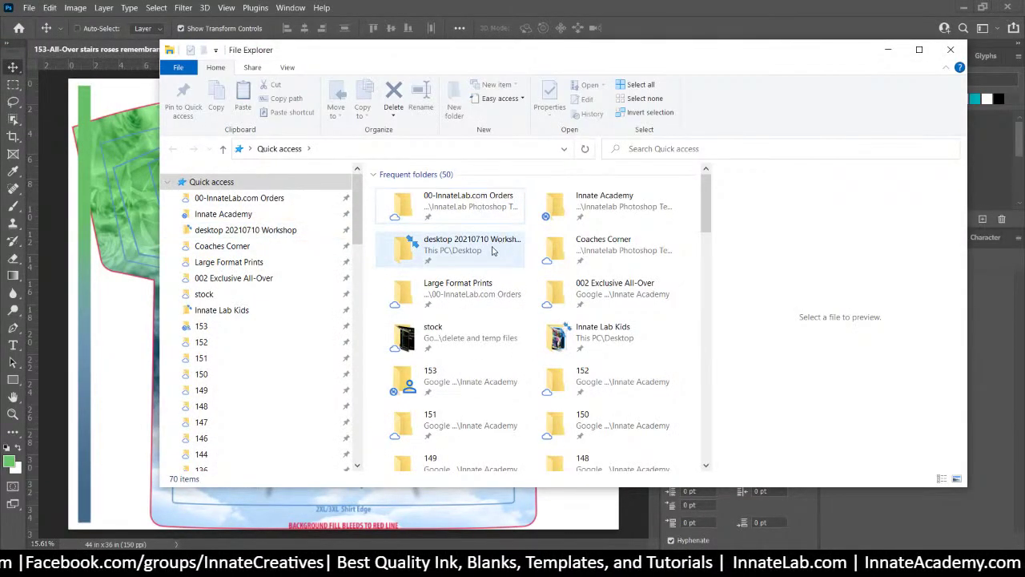
left_click(204, 360)
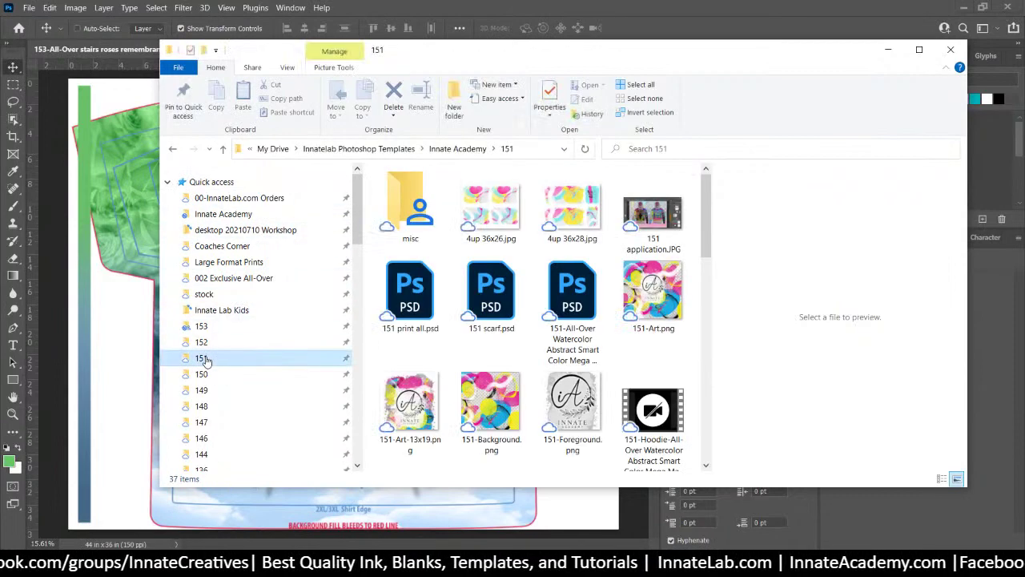
left_click(422, 302)
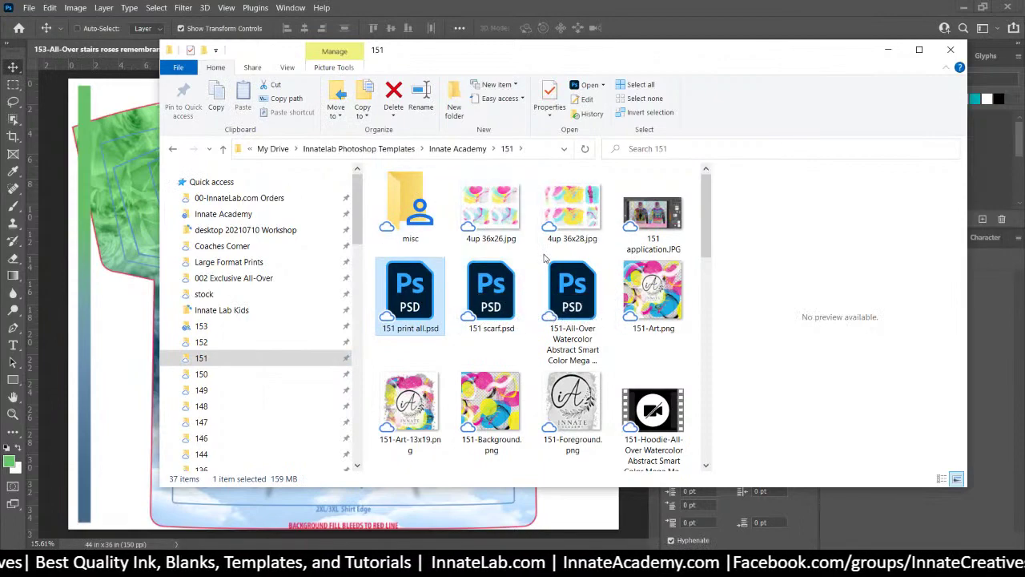
scroll(573, 277, "down", 3)
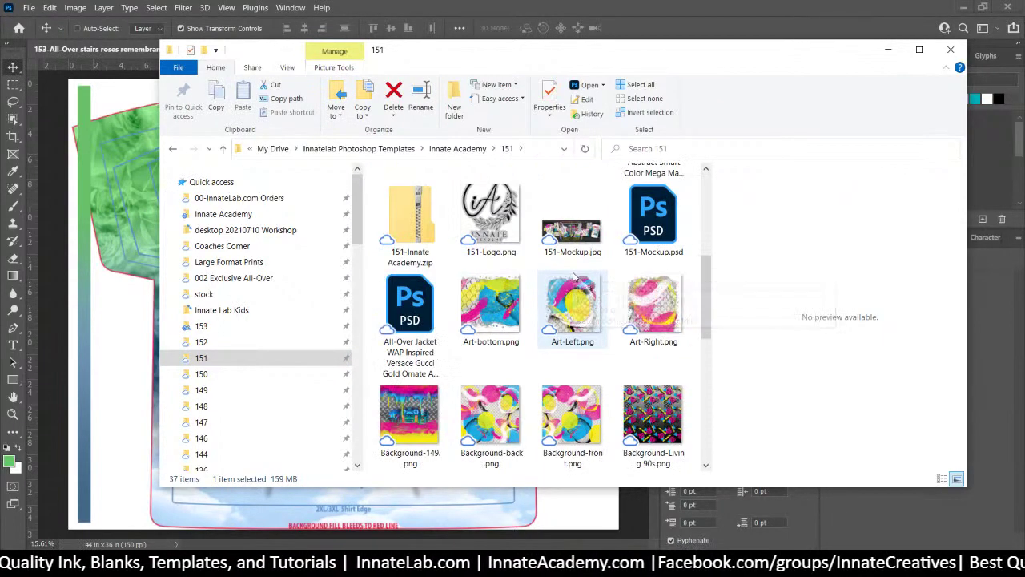
scroll(573, 277, "up", 3)
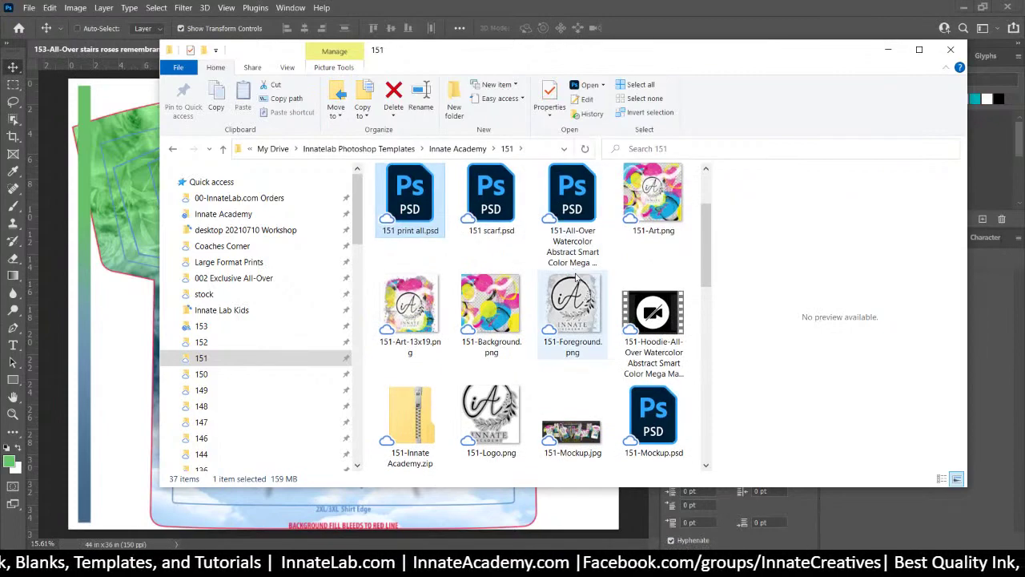
double_click(661, 401)
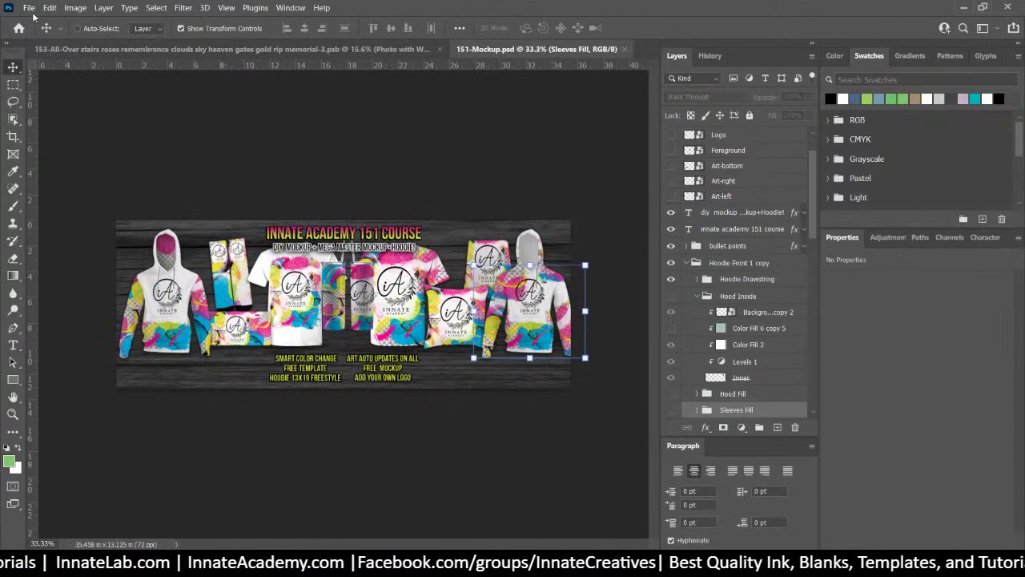
Save the mockup as 153-Mockup.psd in the Innate Academy 153 folder
left_click(29, 8)
left_click(65, 163)
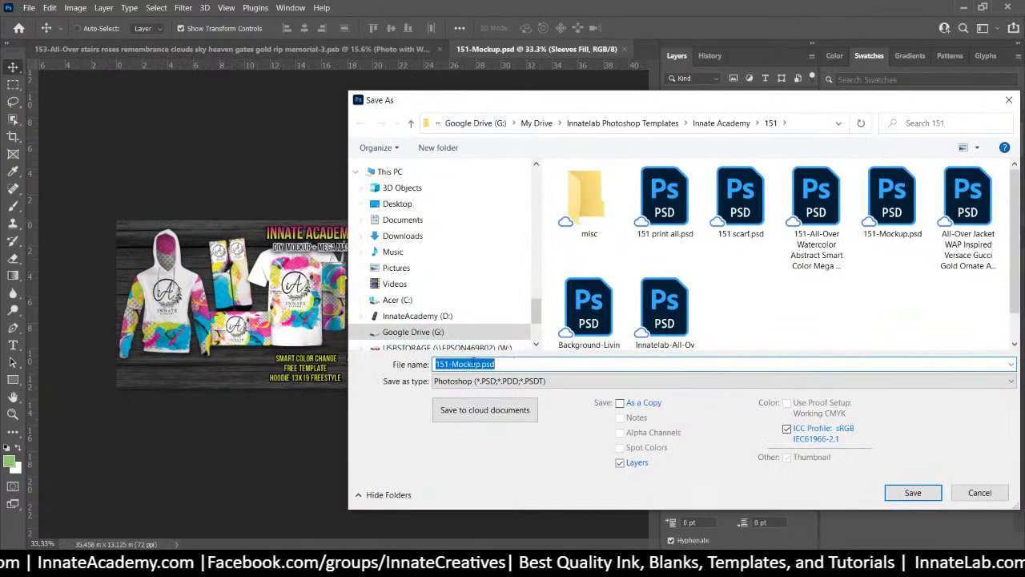
left_click(474, 364)
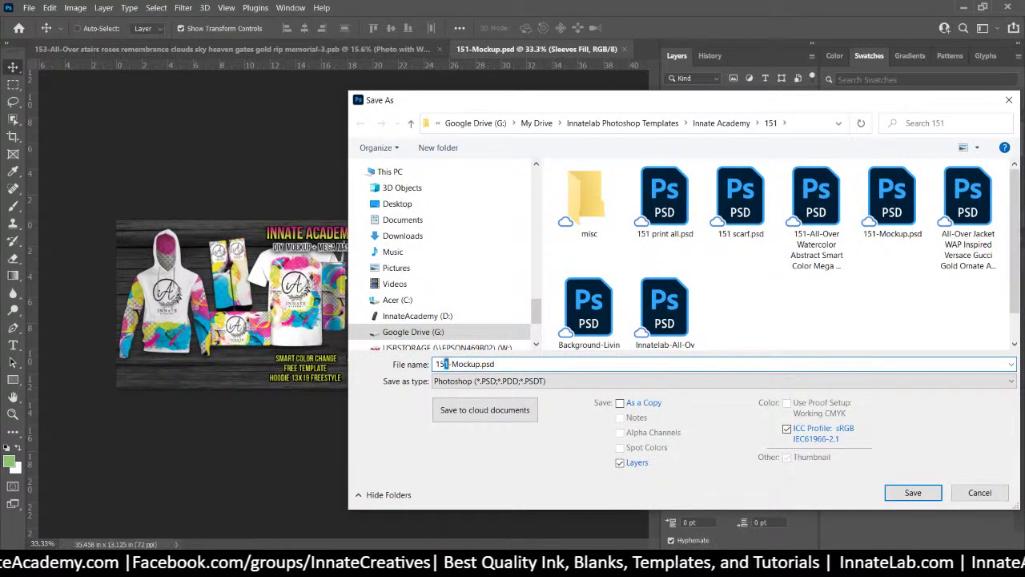
type("3")
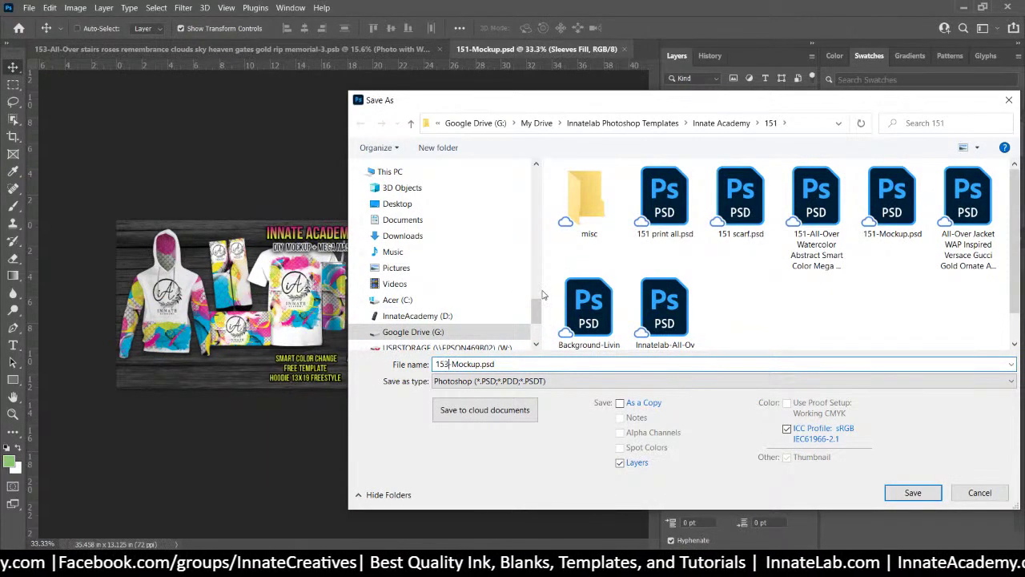
left_click(710, 124)
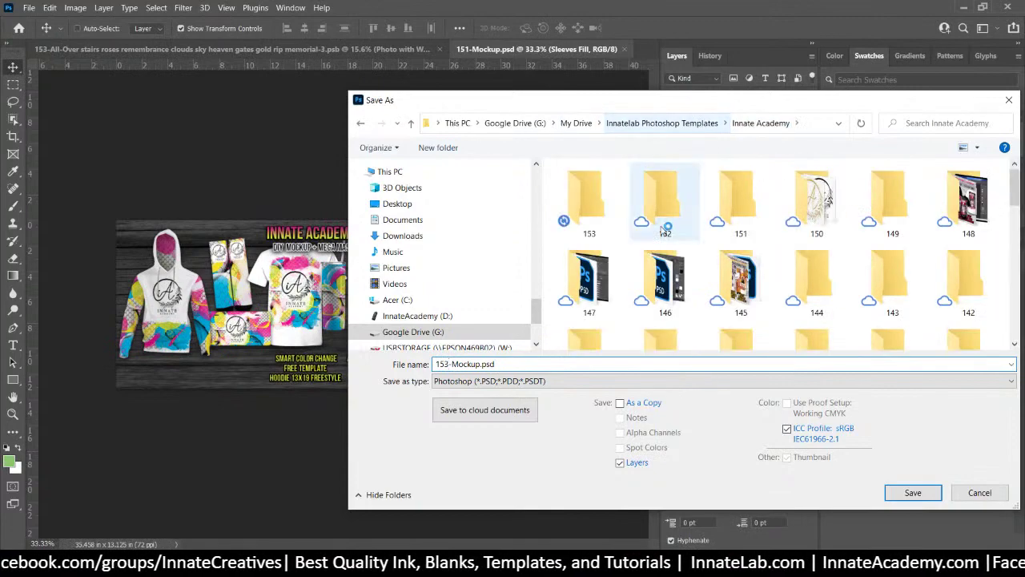
double_click(594, 197)
left_click(912, 488)
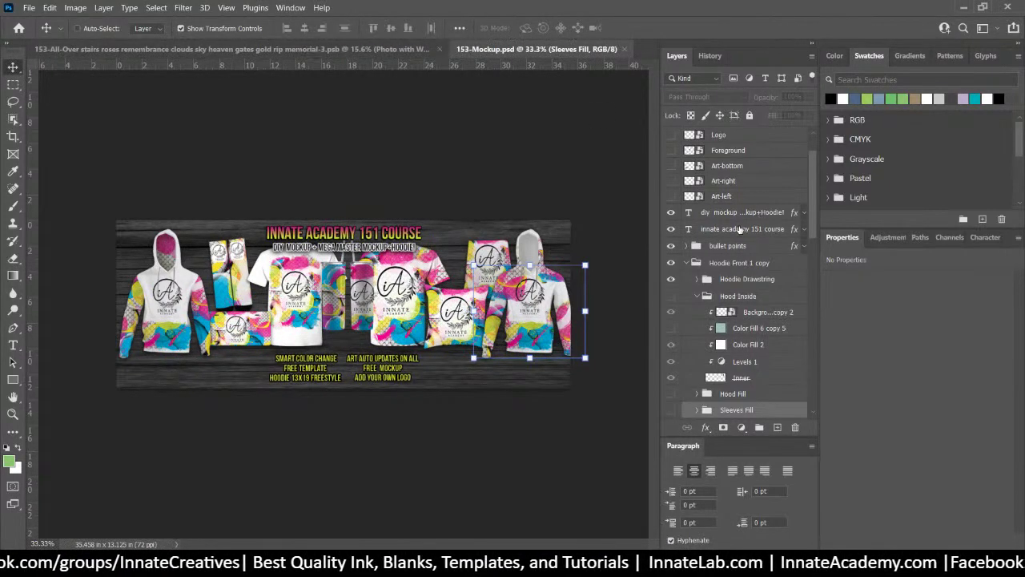
Collapse the Hoodie Front 1 copy group, zoom to 100%, and return to the memorial shirt design
left_click(732, 265)
left_click(687, 263)
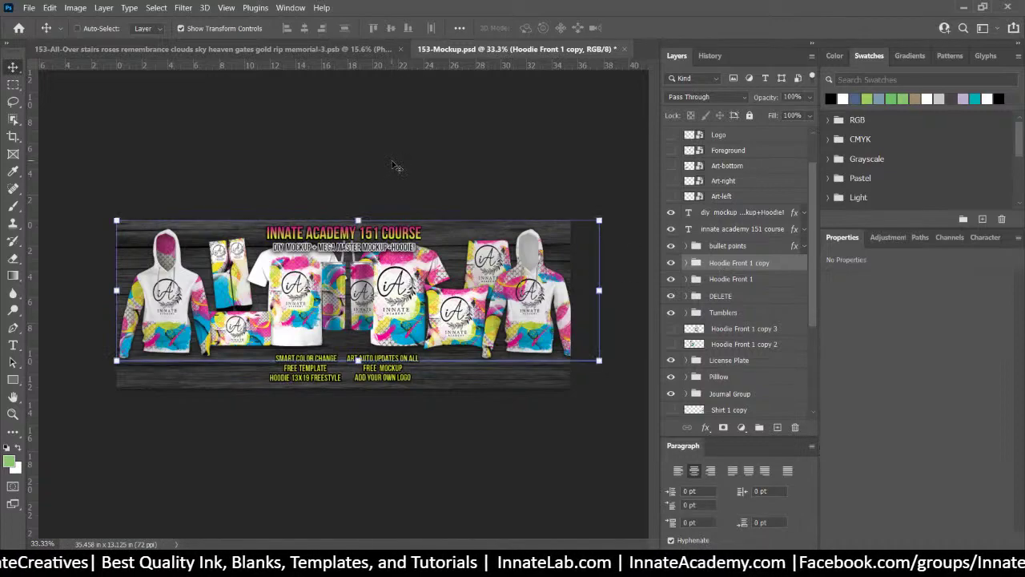
key("ctrl+plus")
key("ctrl+plus")
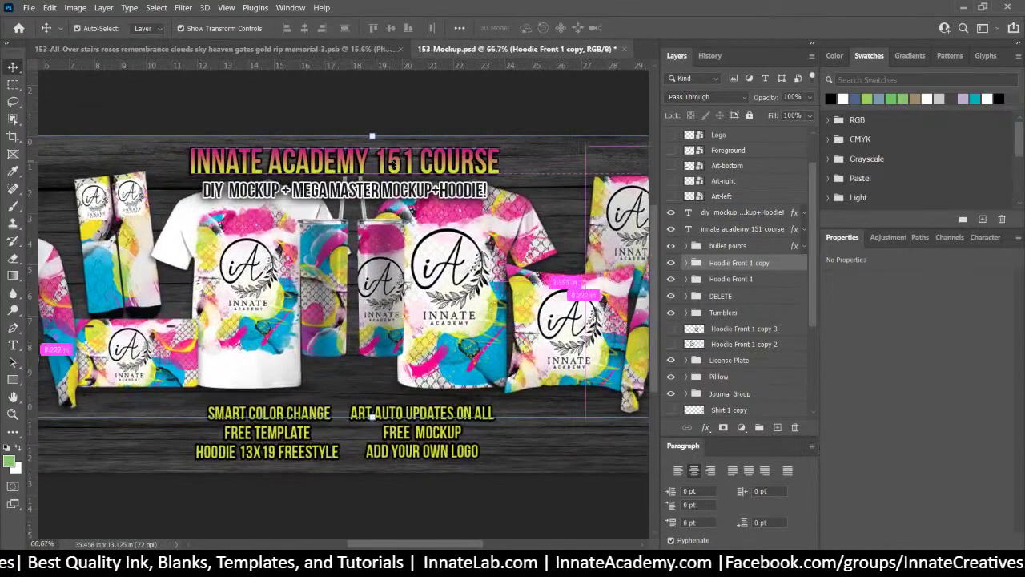
key("ctrl+plus")
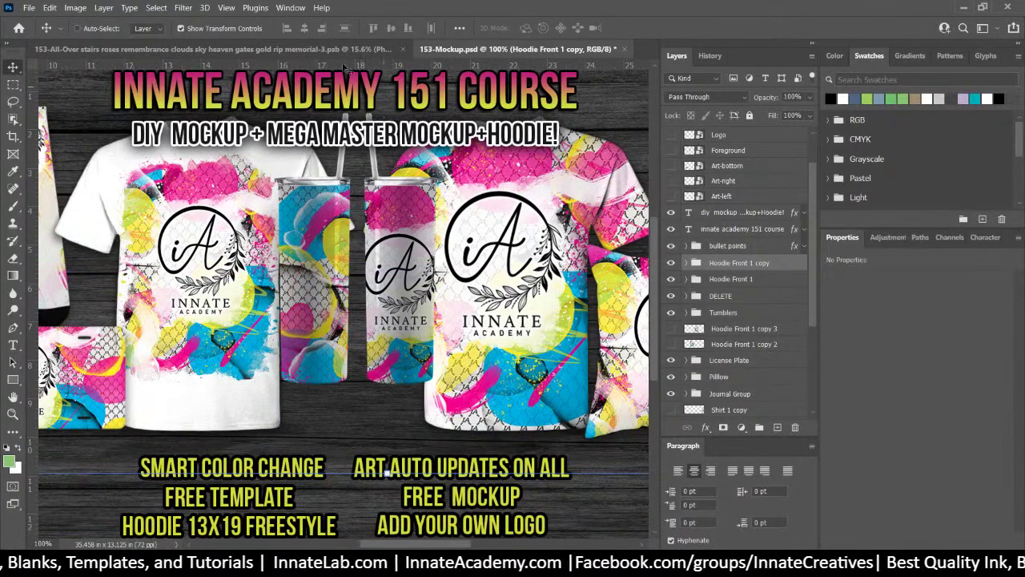
left_click(306, 49)
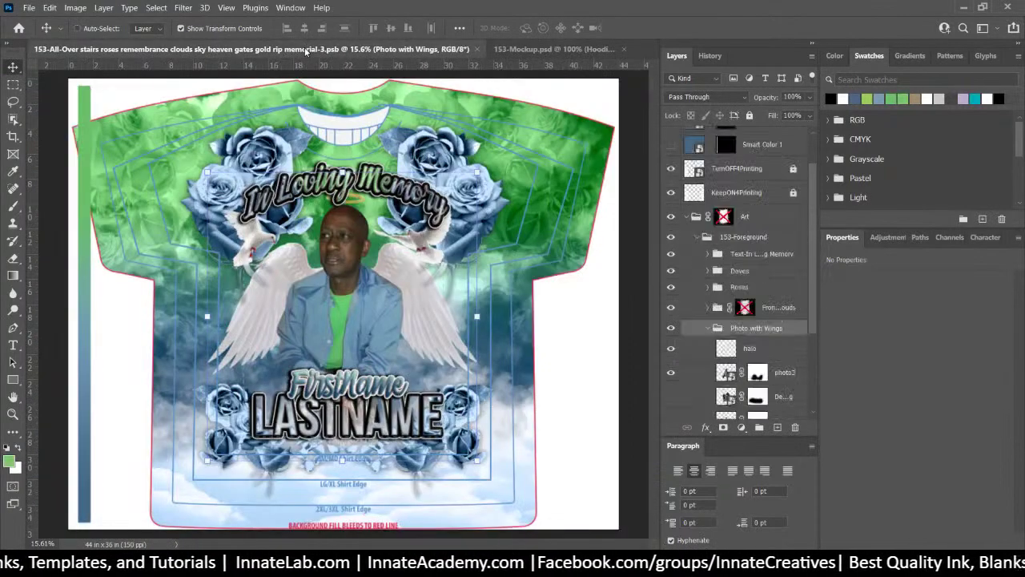
Collapse the 153-Foreground group and make sure it is visible and selected
left_click(737, 238)
left_click(696, 238)
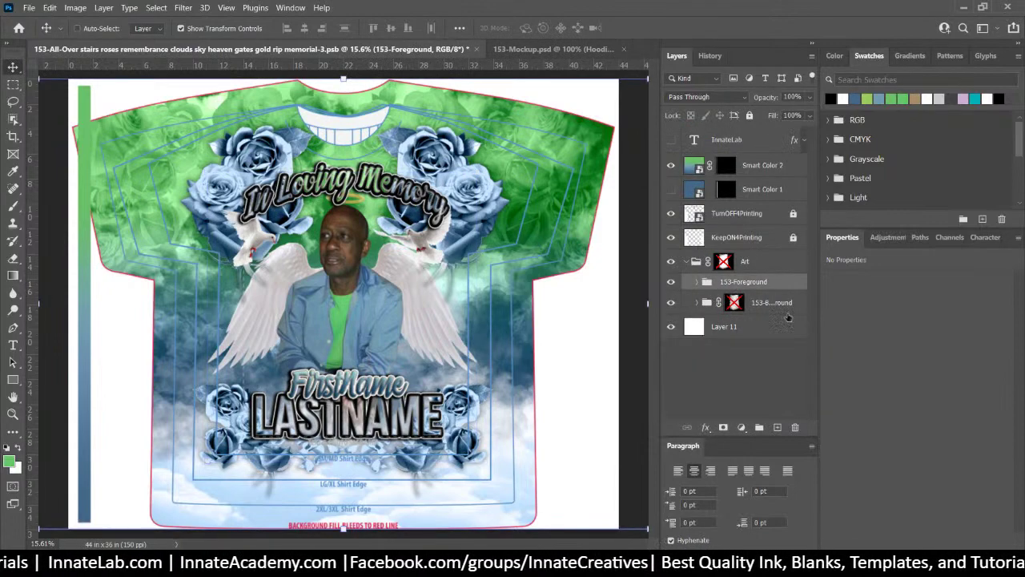
left_click(735, 302)
left_click(671, 282)
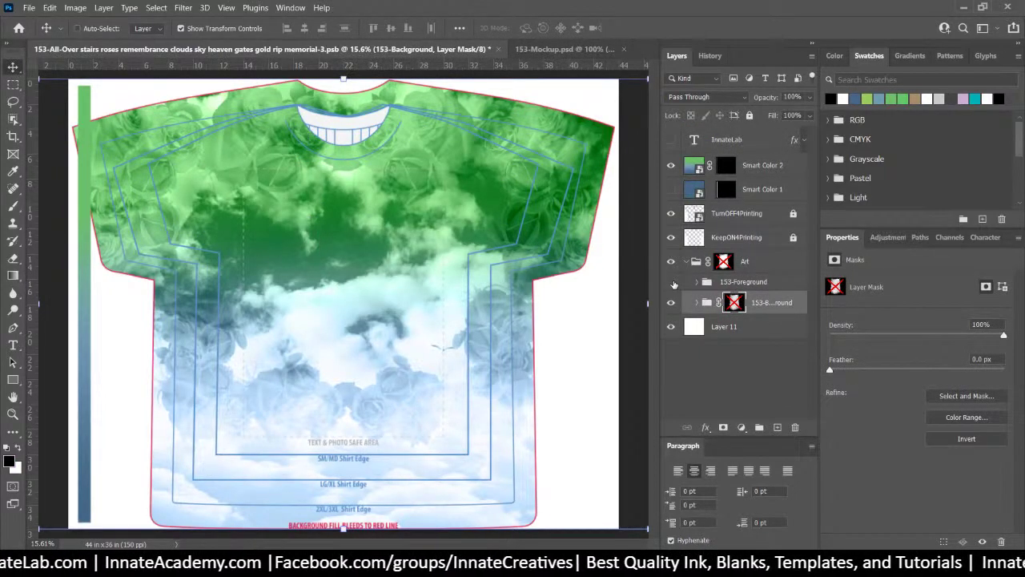
left_click(672, 282)
left_click(744, 282)
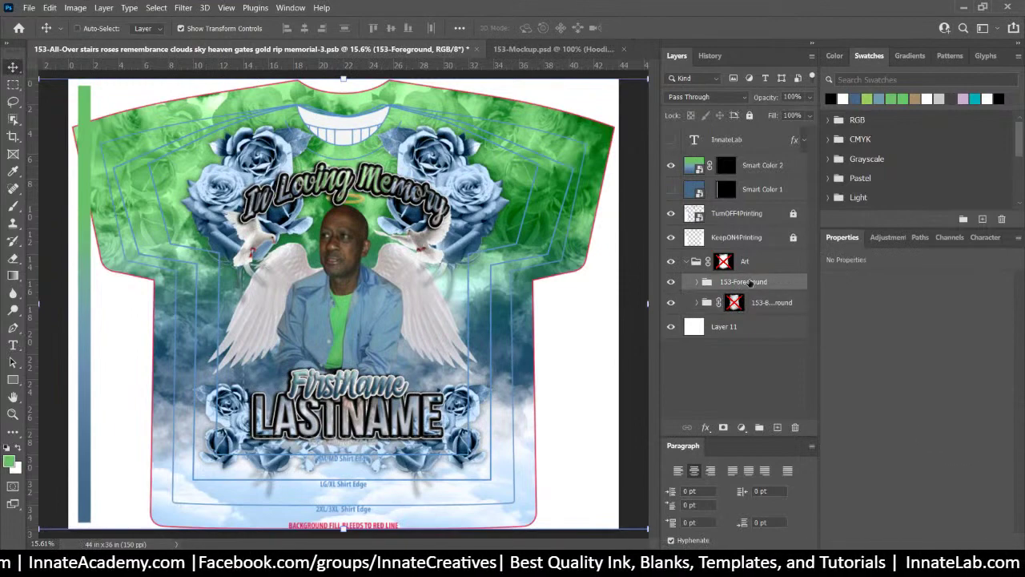
Quick Export 153-Foreground as PNG into folder 3, then hide the foreground art
right_click(749, 282)
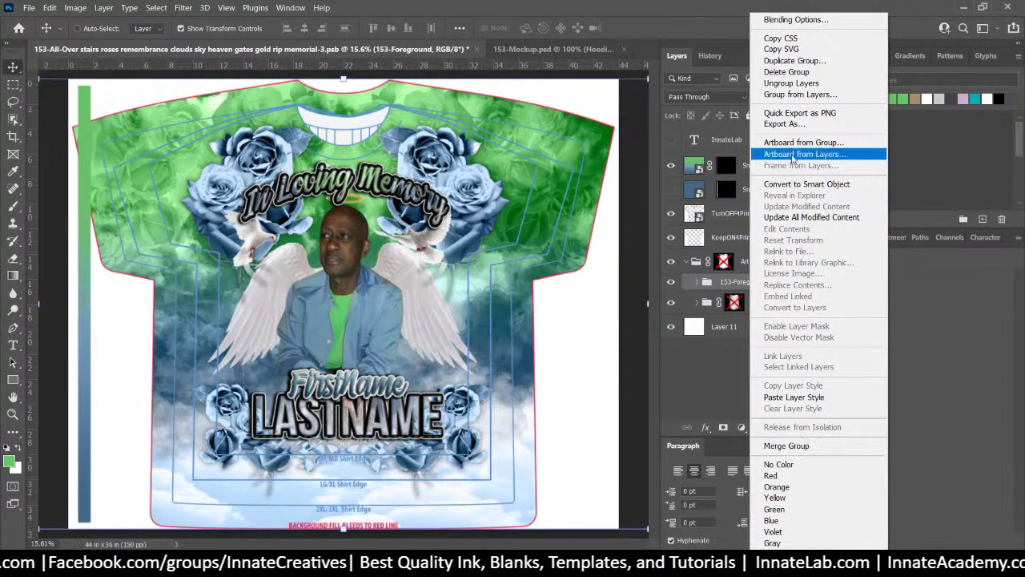
left_click(799, 112)
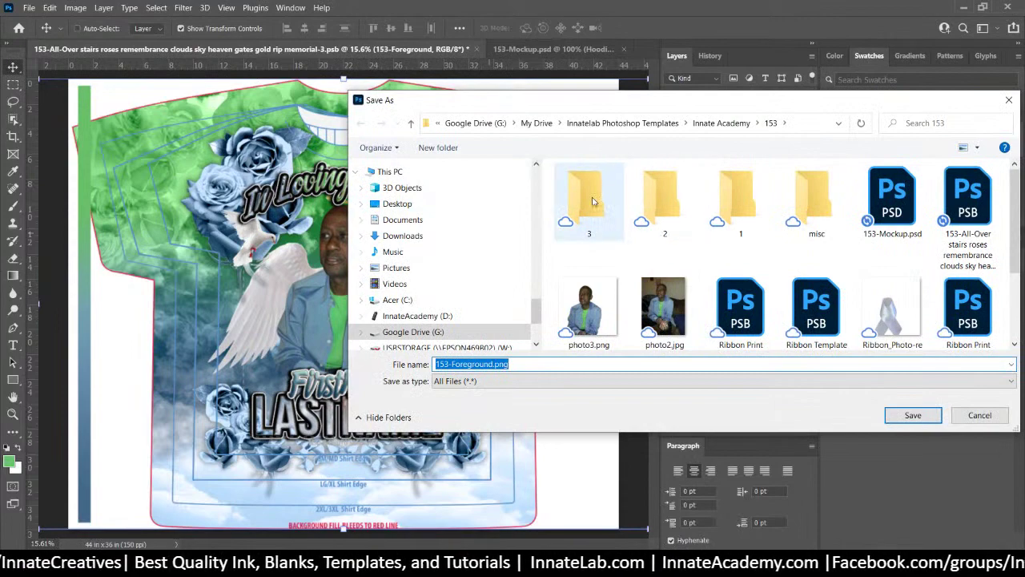
double_click(589, 198)
left_click(913, 415)
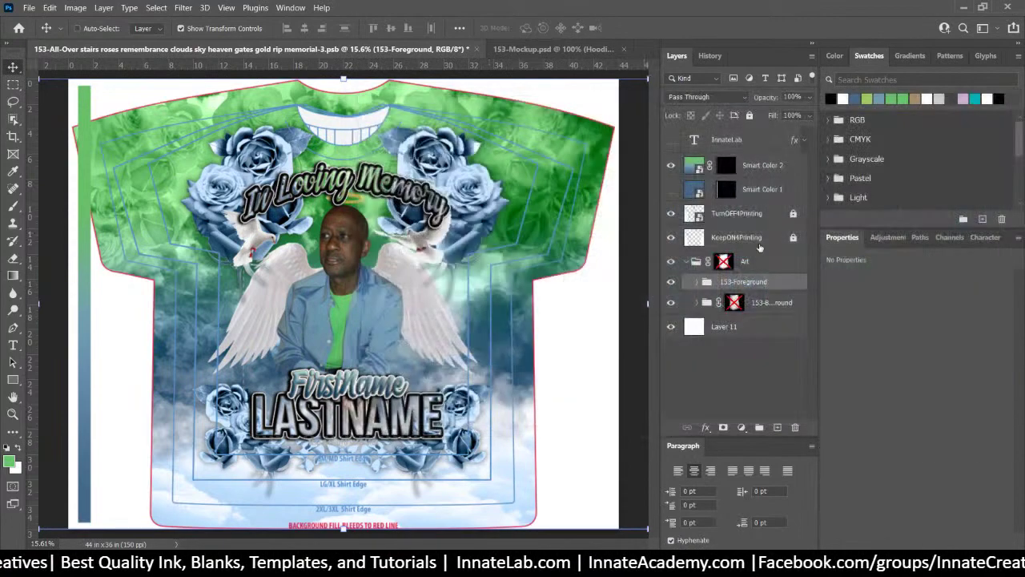
left_click(671, 282)
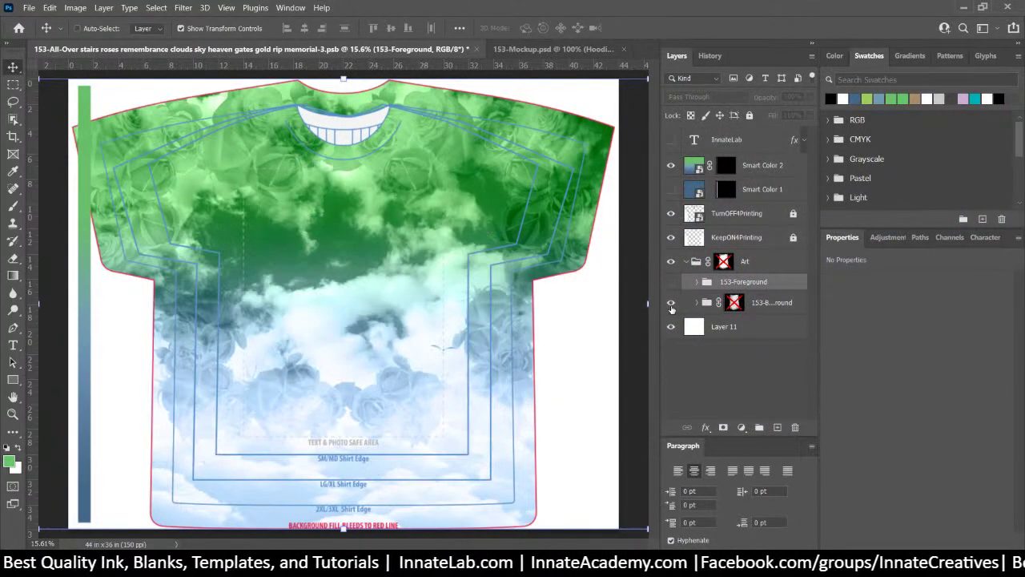
left_click(762, 309)
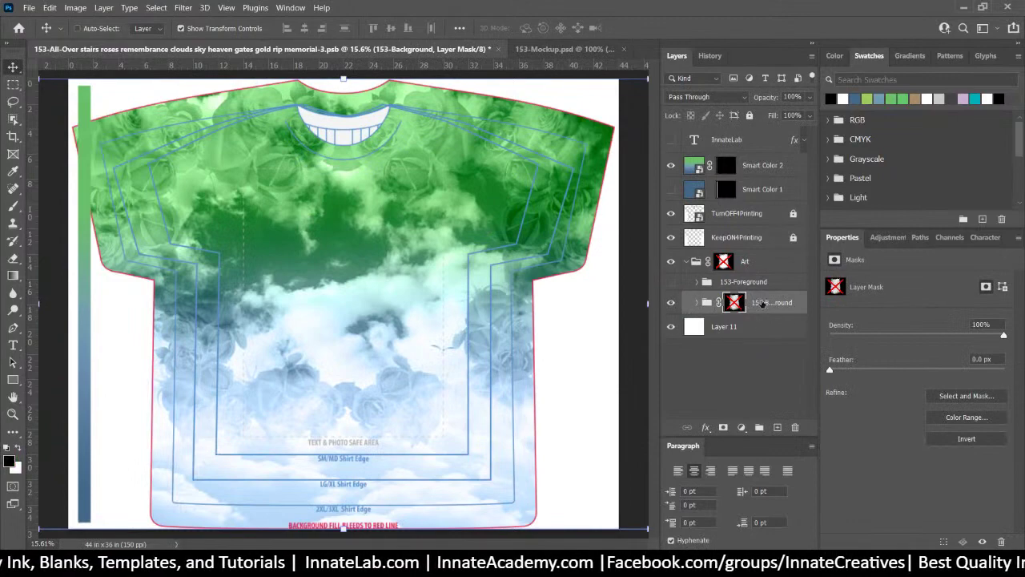
Attempt a PNG export of 153-Background to folder 3, declining the Art.png overwrite and cancelling
right_click(763, 303)
left_click(812, 107)
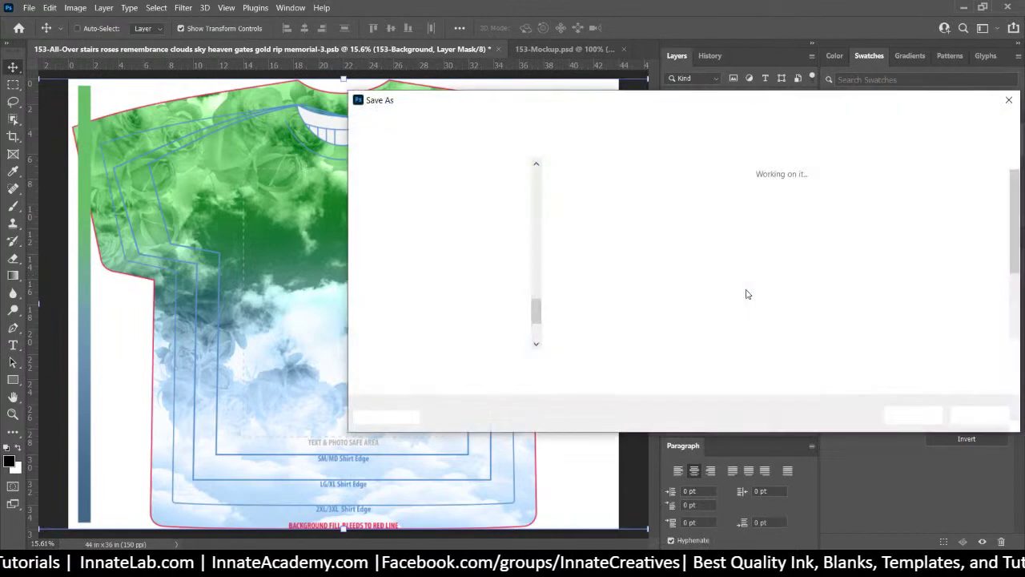
left_click(605, 207)
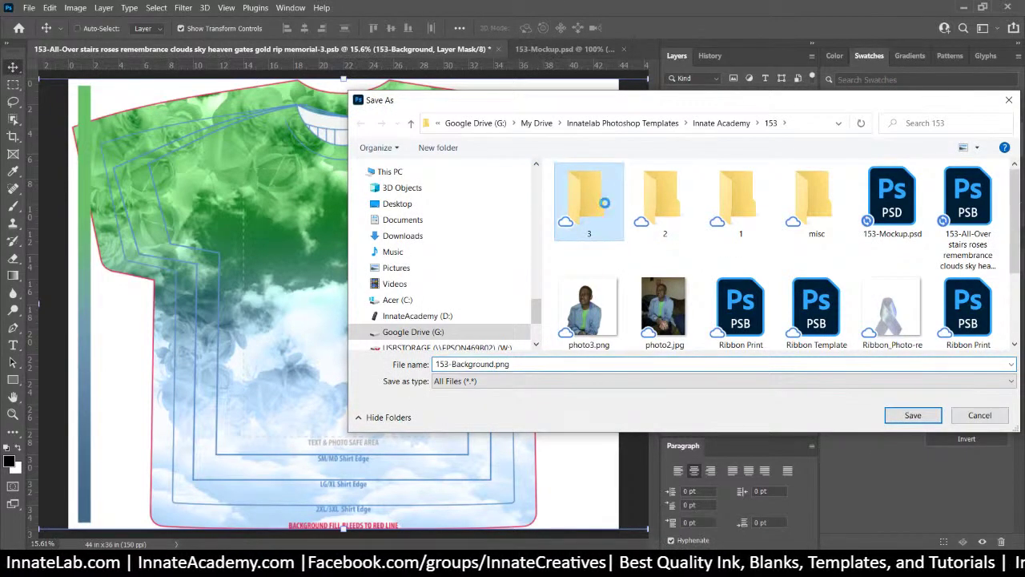
double_click(605, 208)
right_click(606, 207)
left_click(918, 415)
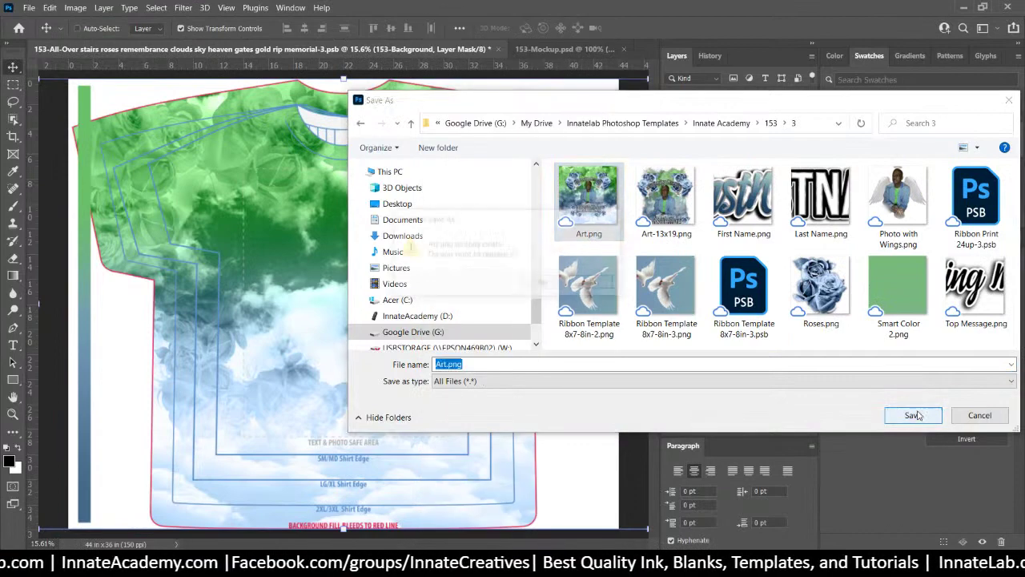
left_click(918, 415)
left_click(600, 289)
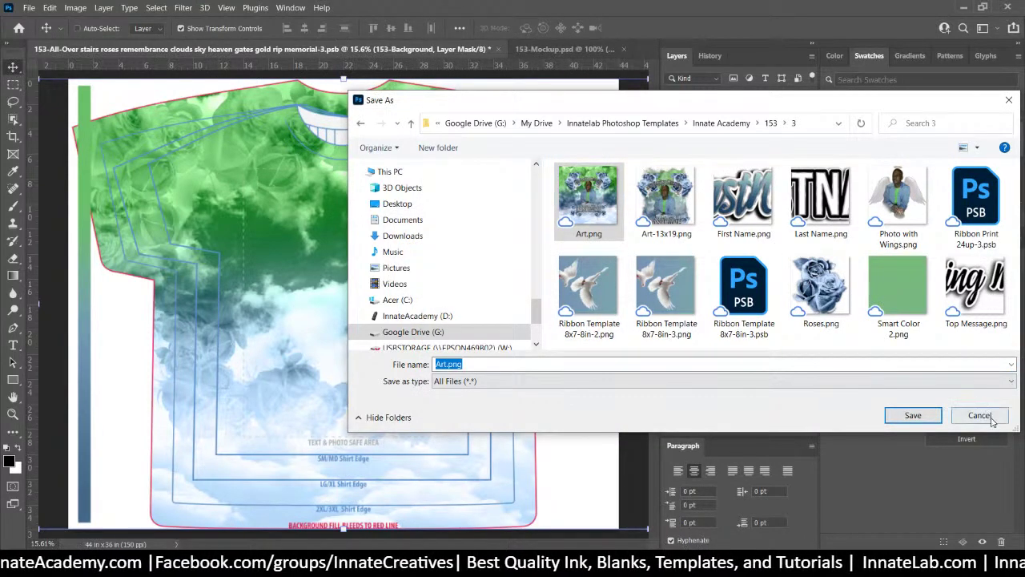
left_click(978, 415)
Re-export 153-Background as 153-Background.png into folder 3
right_click(768, 302)
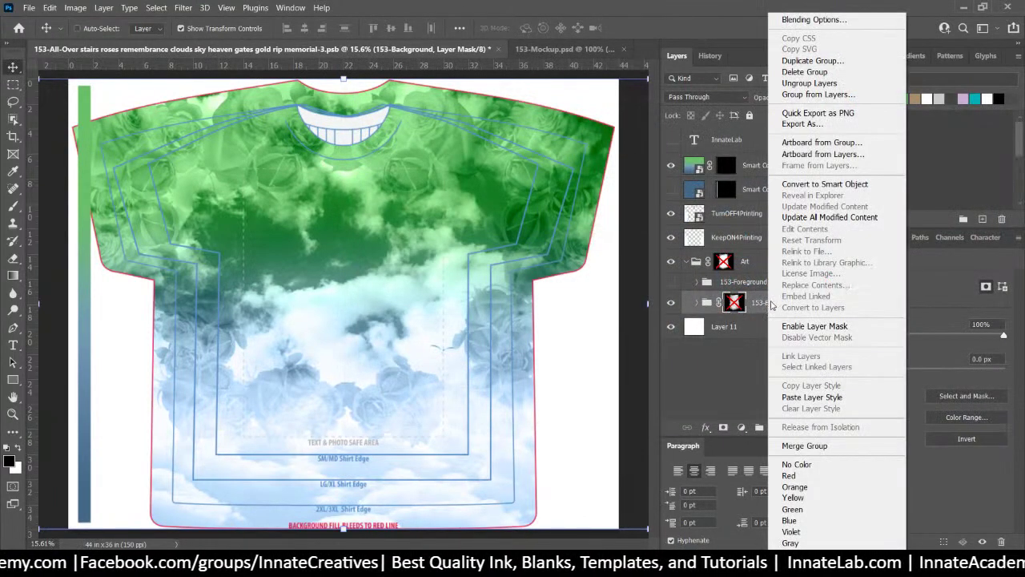
left_click(805, 123)
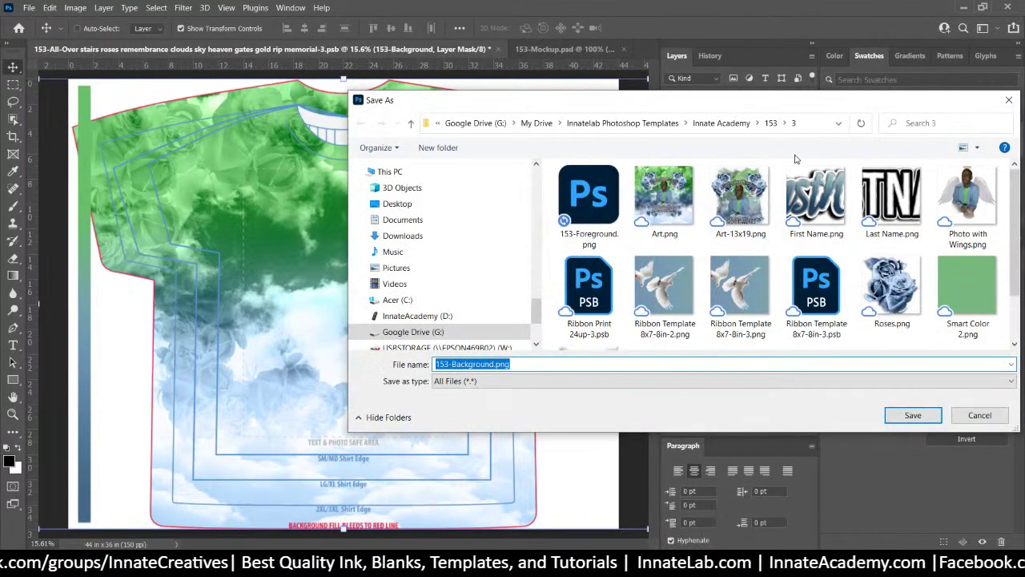
left_click(913, 416)
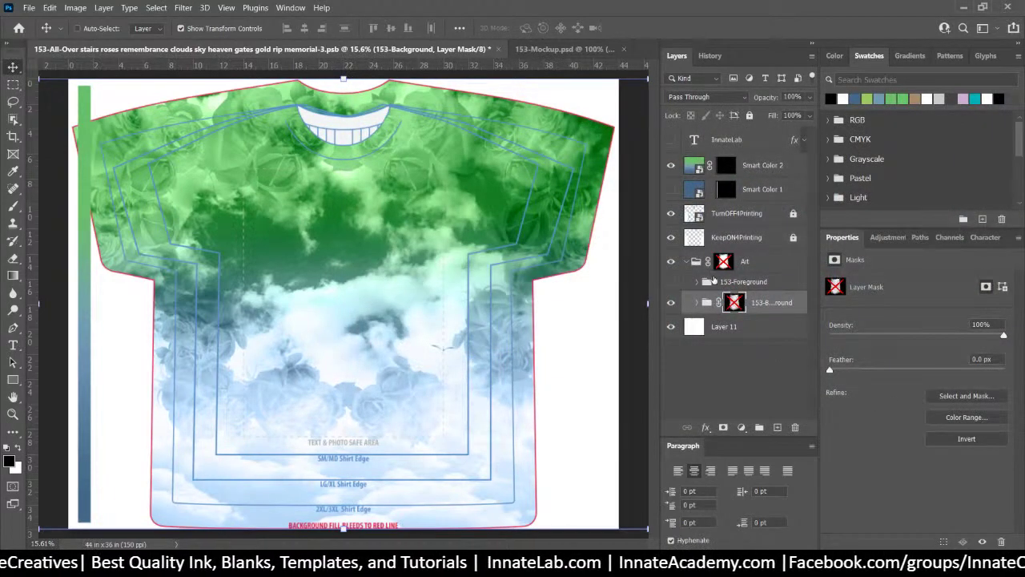
Show the 153-Foreground art again, save memorial-3.psb, and close its document tab
left_click(671, 282)
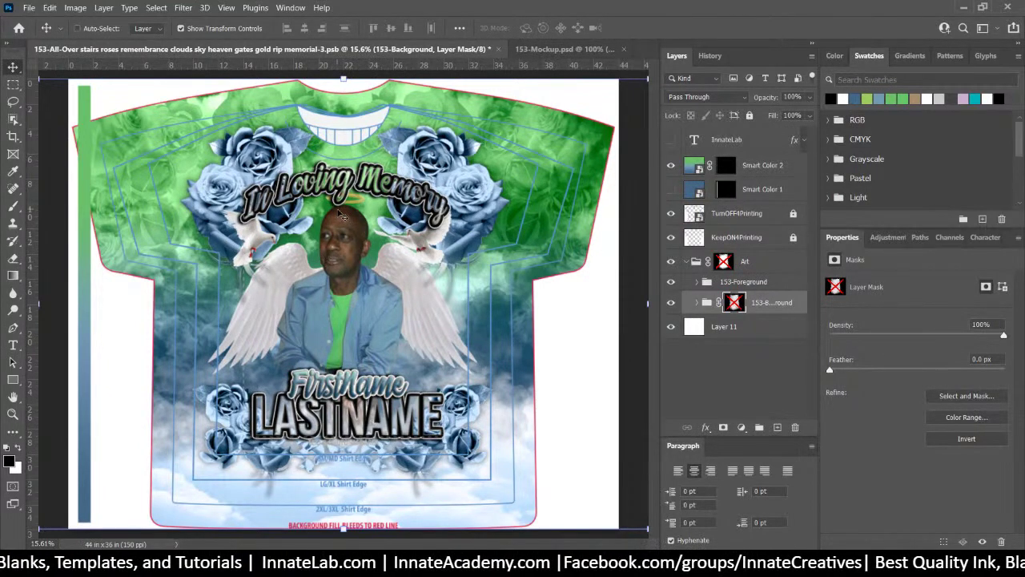
left_click(28, 7)
left_click(46, 150)
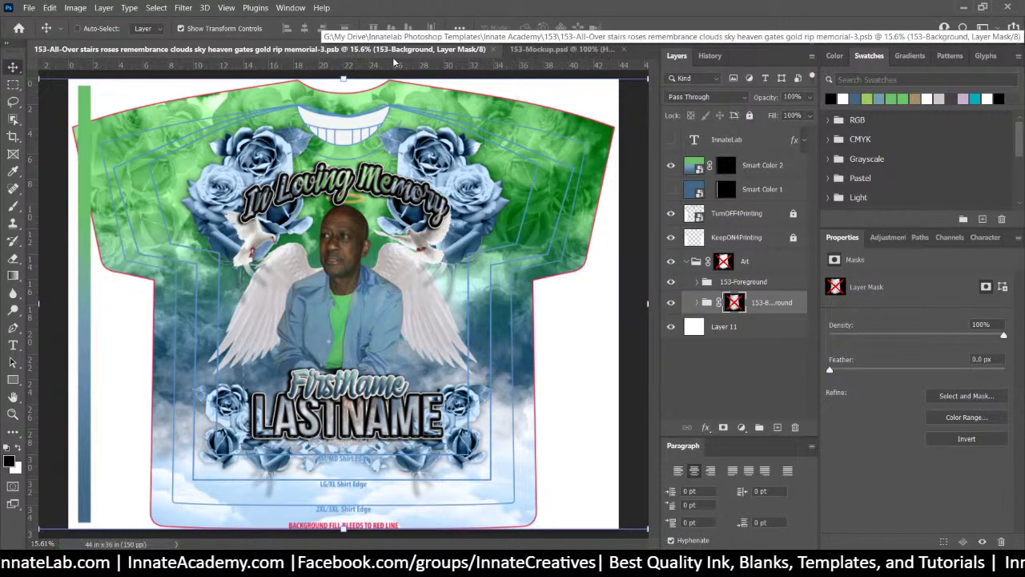
left_click(495, 49)
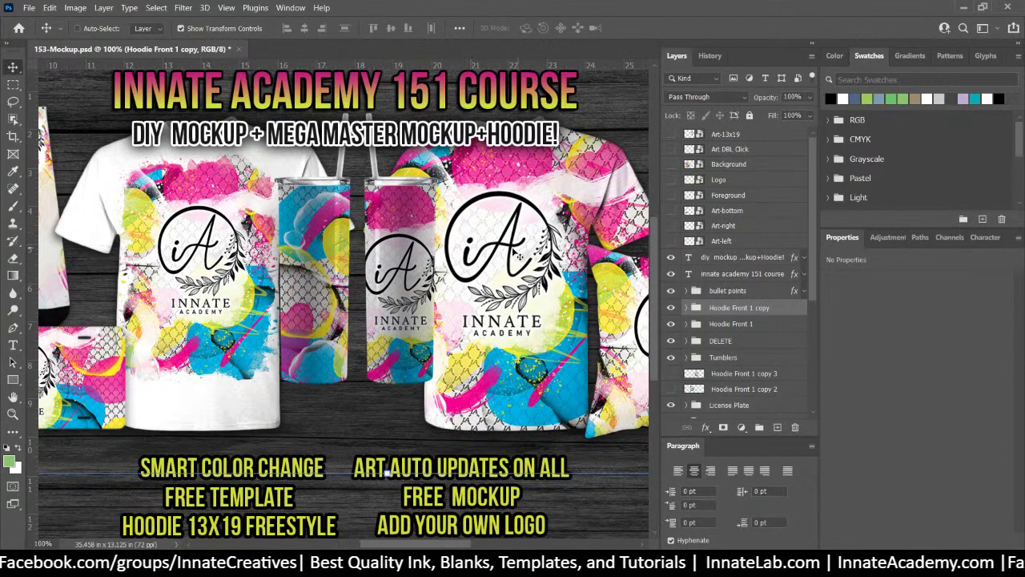
Select the Art-13x19 and Art DBL Click smart objects, dismissing the recent files list
left_click(690, 135)
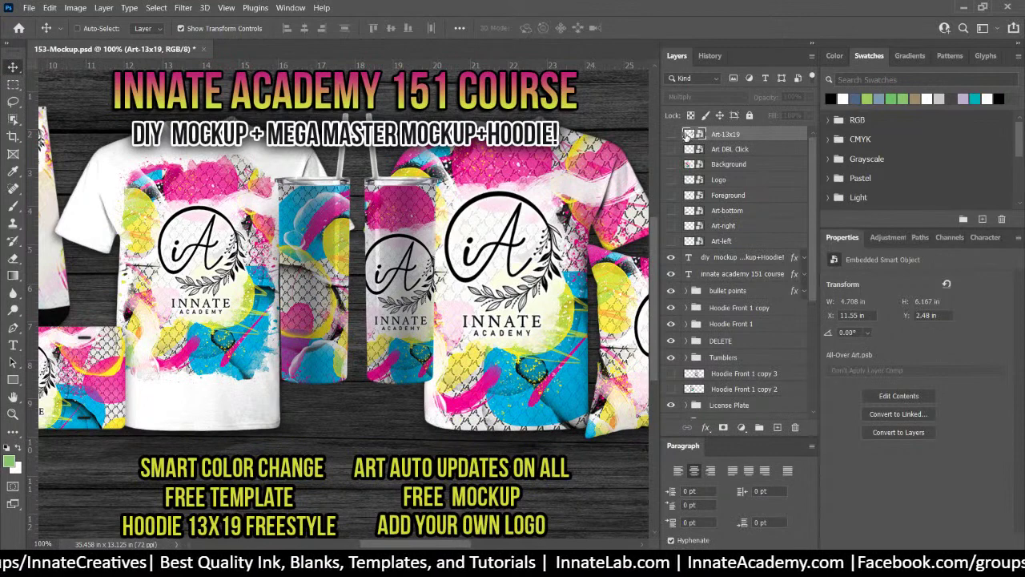
left_click(29, 7)
mouse_move(96, 82)
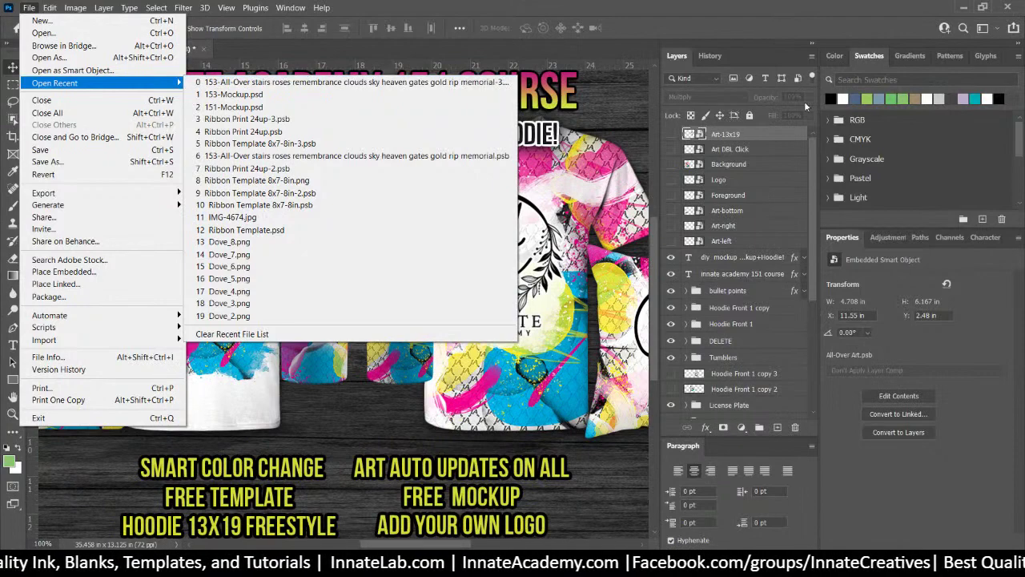
left_click(759, 125)
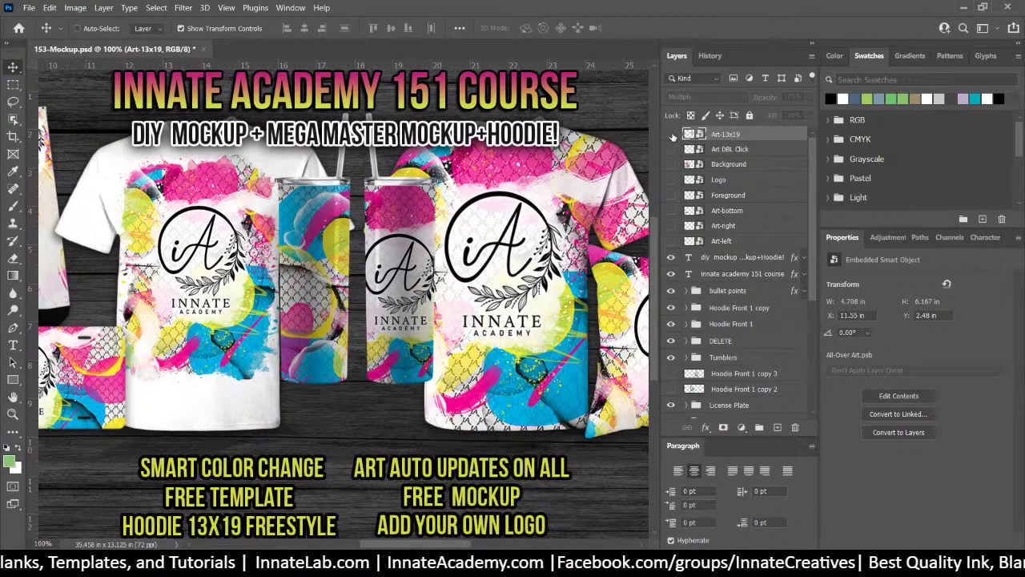
left_click(690, 150)
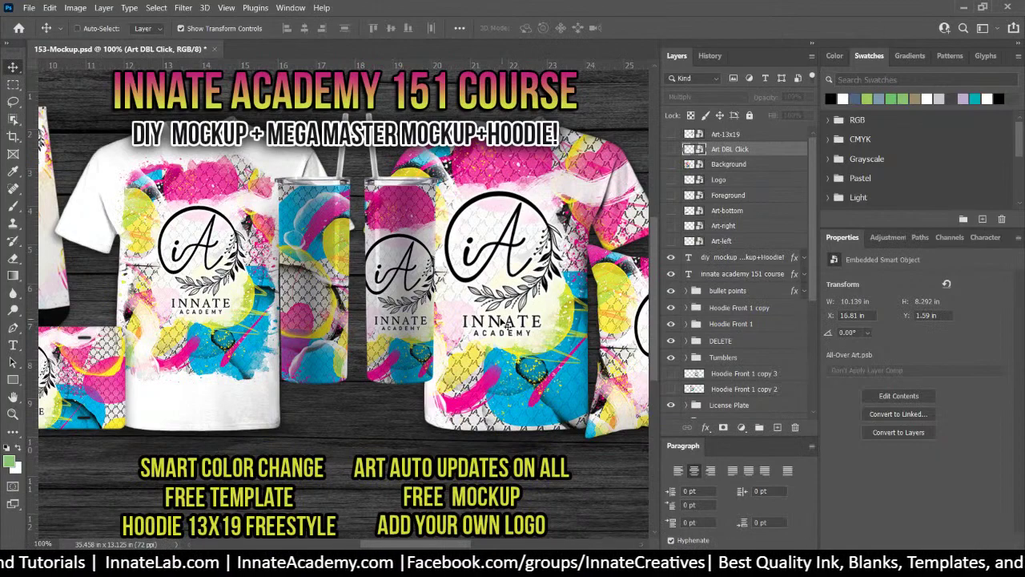
Pan to the license plate, select the License Plate group, and hide it
left_click_drag(503, 325, 57, 295)
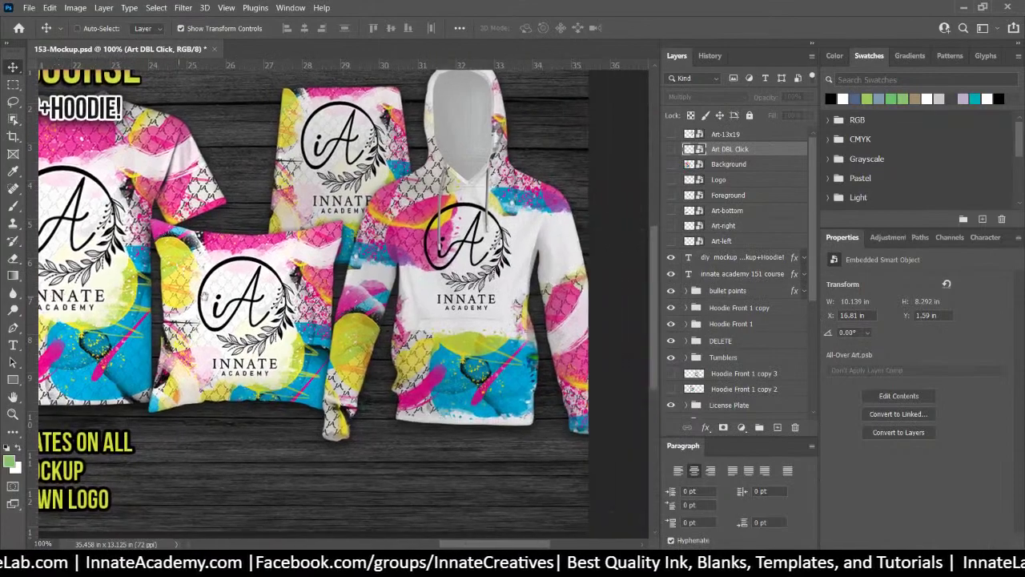
left_click_drag(242, 296, 570, 310)
left_click_drag(89, 290, 422, 294)
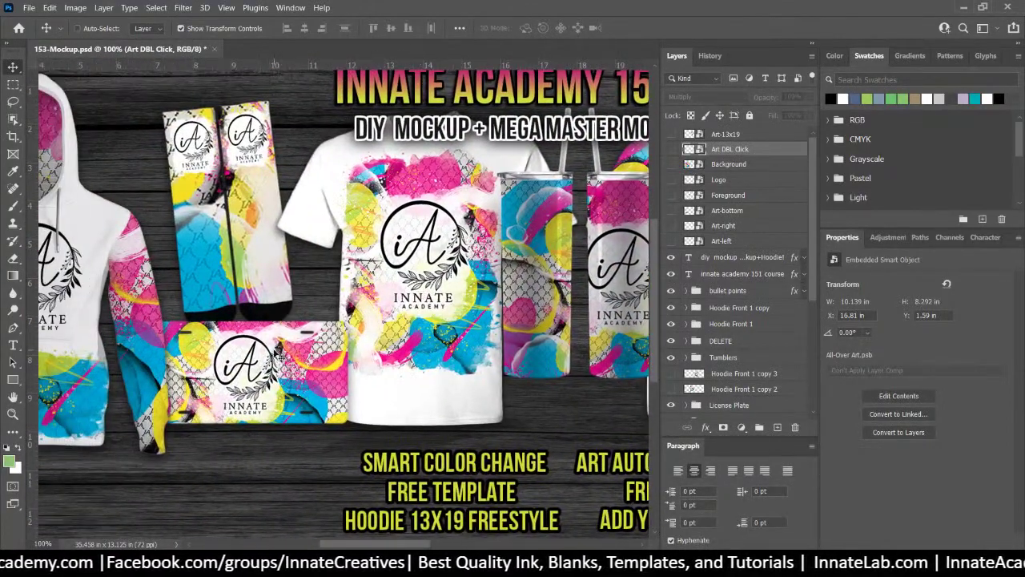
right_click(275, 353)
left_click(327, 379)
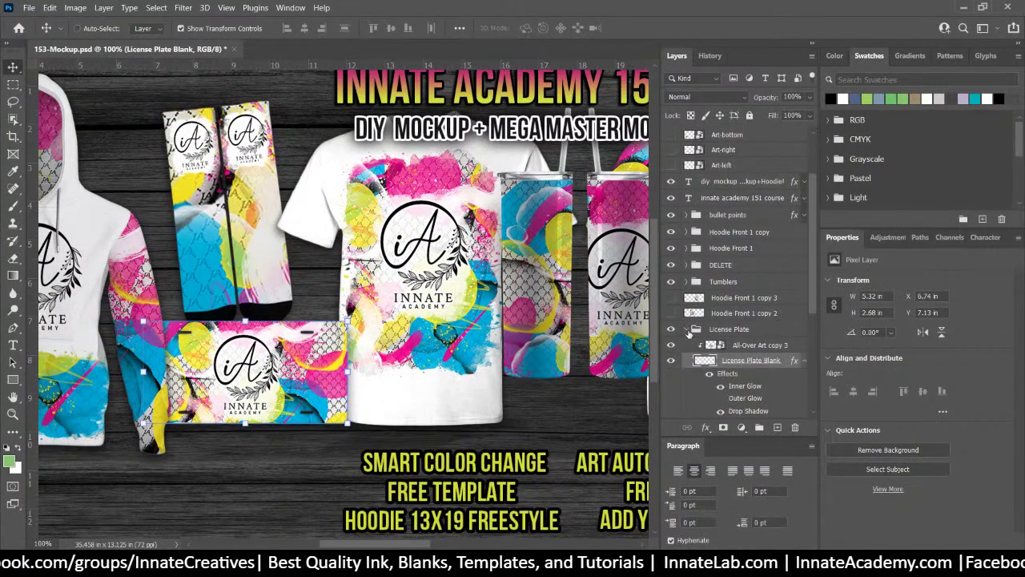
left_click(687, 329)
left_click(673, 331)
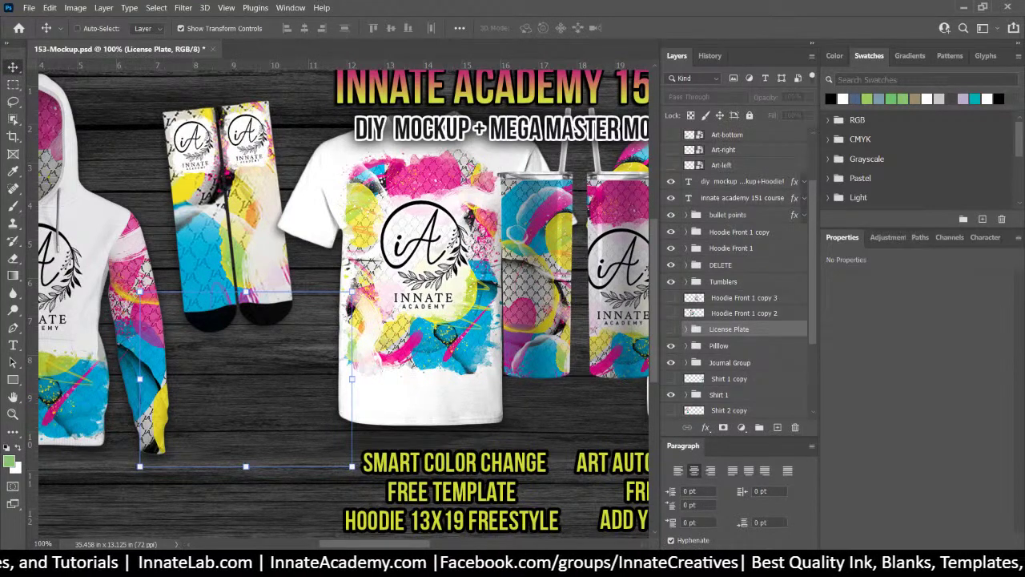
Open folder 153 in File Explorer and drag Ribbon_Photo-removebg.png onto the mockup canvas
key("alt+Tab")
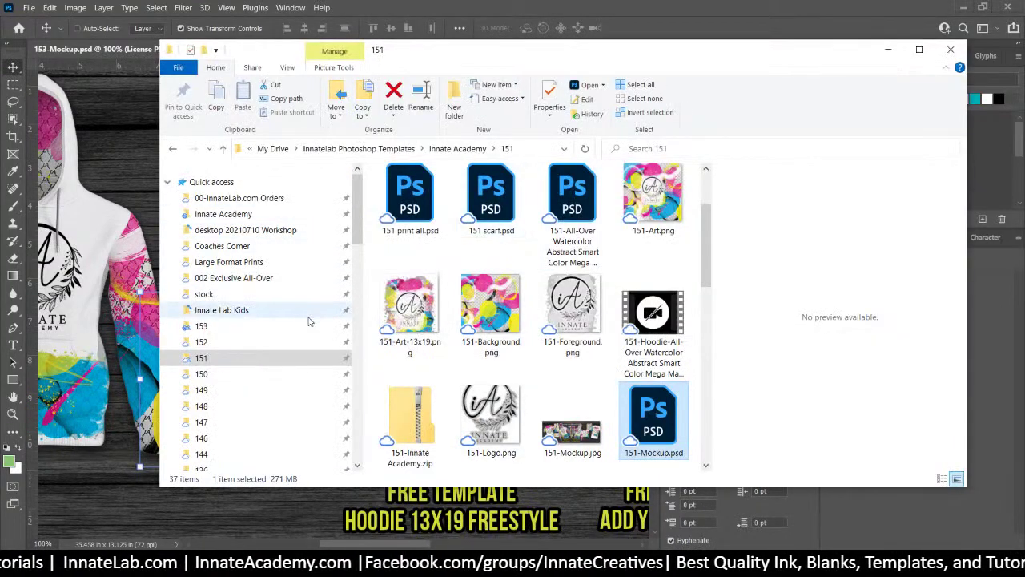
left_click(310, 326)
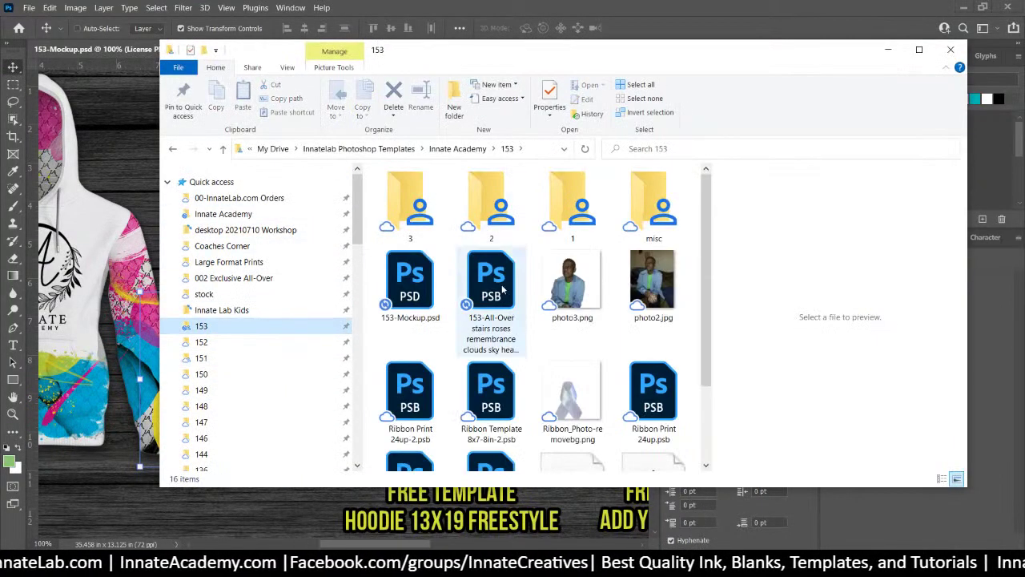
scroll(593, 256, "down", 1)
left_click(575, 314)
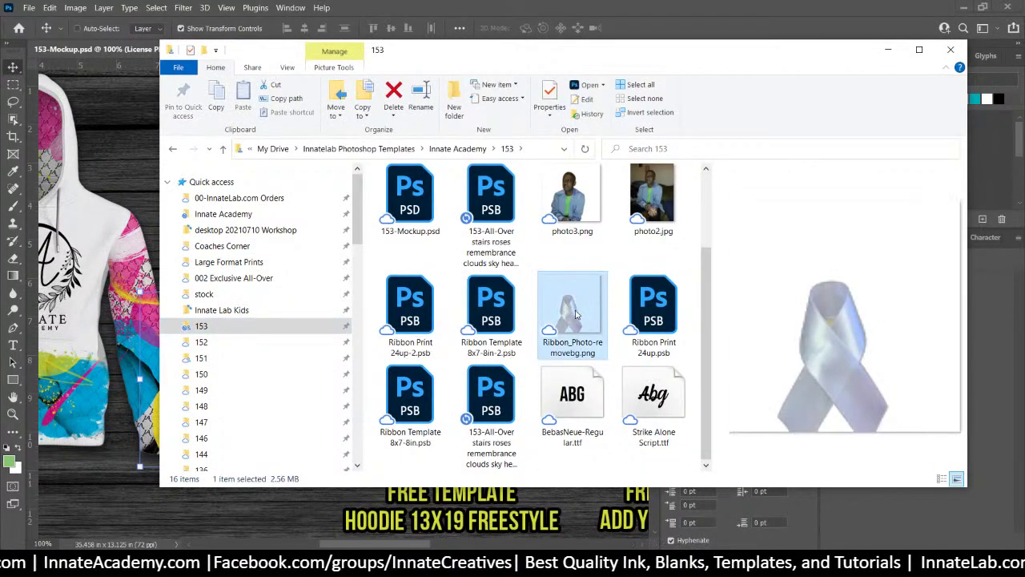
left_click_drag(576, 314, 123, 181)
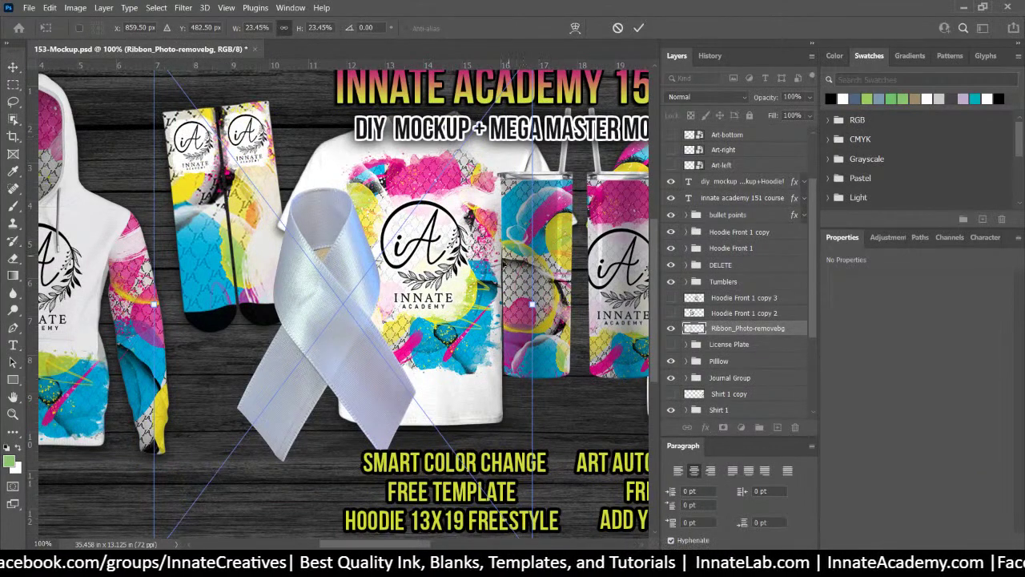
Move the ribbon photo lower-left, commit the placement, and zoom in on it
left_click_drag(345, 328, 290, 393)
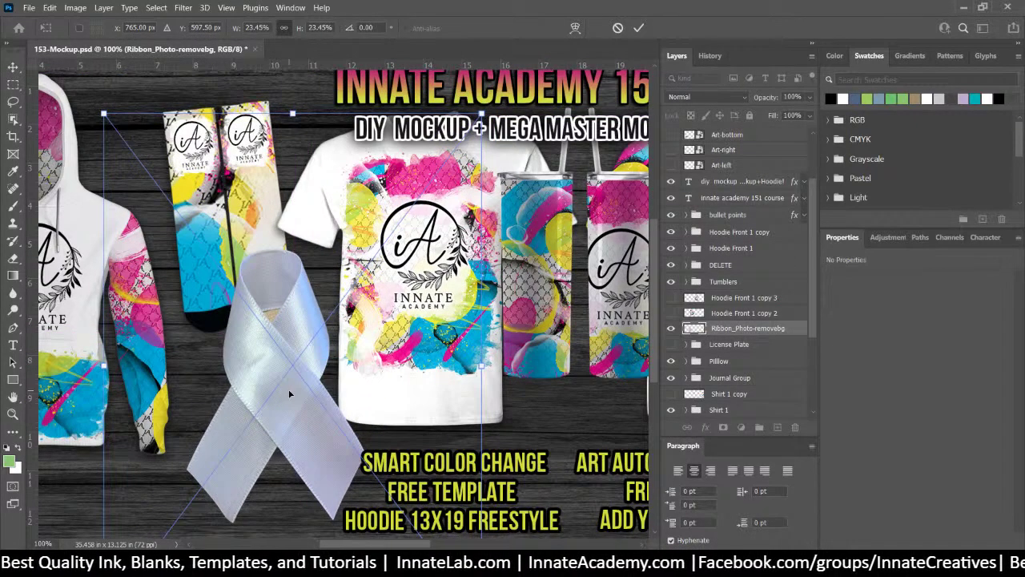
key("Return")
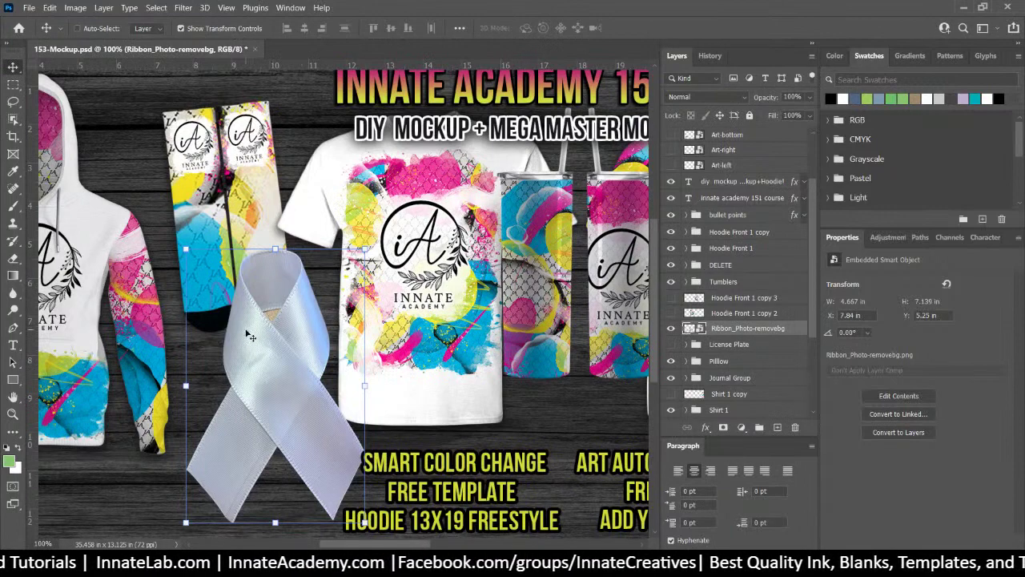
key("ctrl+plus")
key("ctrl+plus")
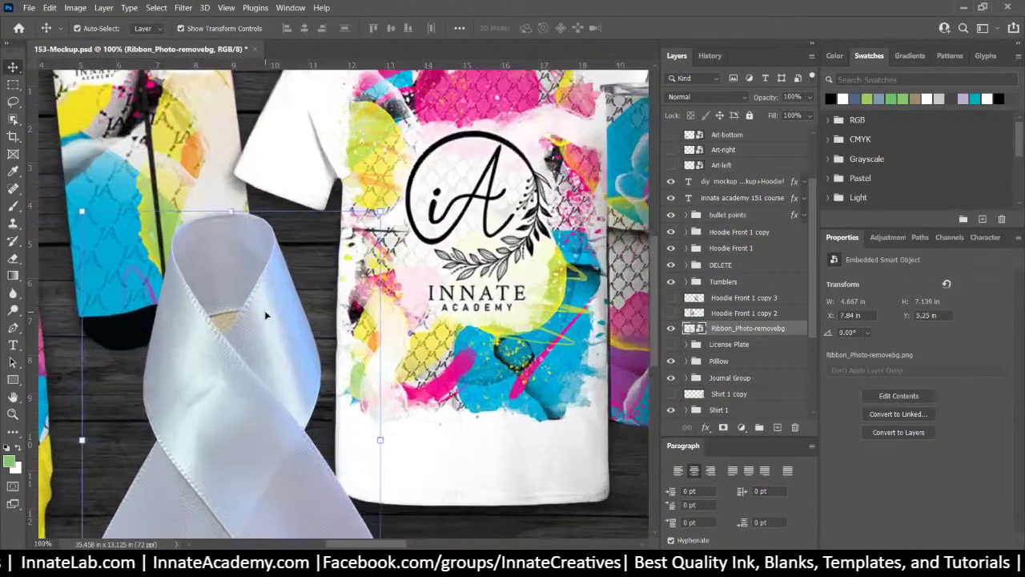
Try selecting the beige triangle between the ribbon loops by colour, then deselect it
left_click_drag(189, 280, 325, 236)
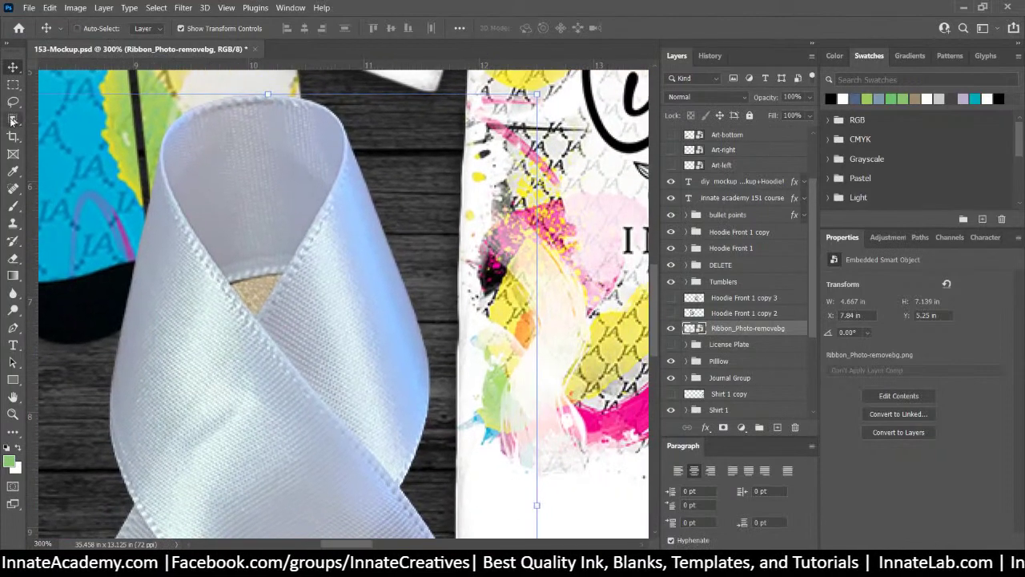
left_click_drag(12, 120, 46, 150)
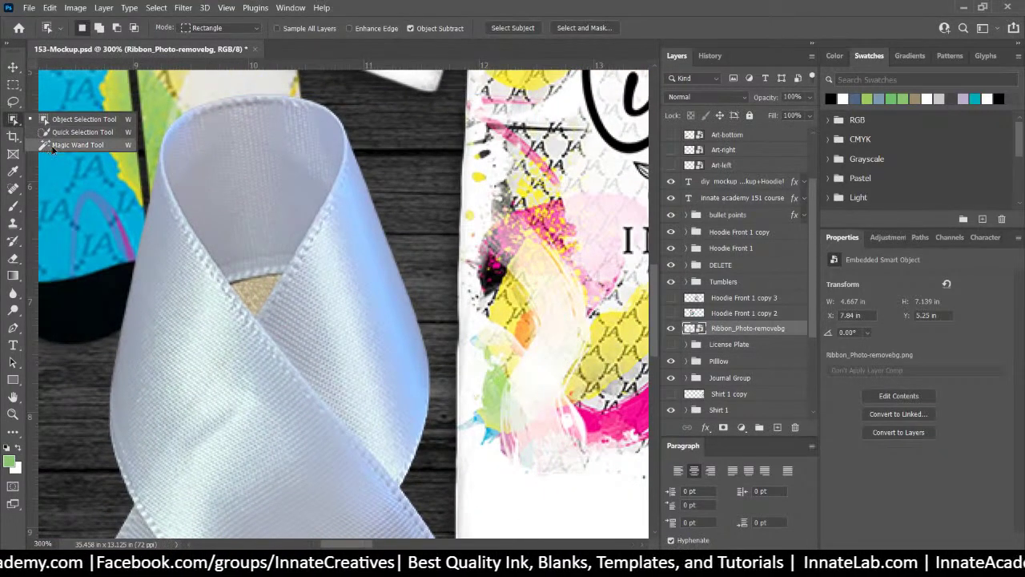
left_click(52, 148)
left_click(252, 285)
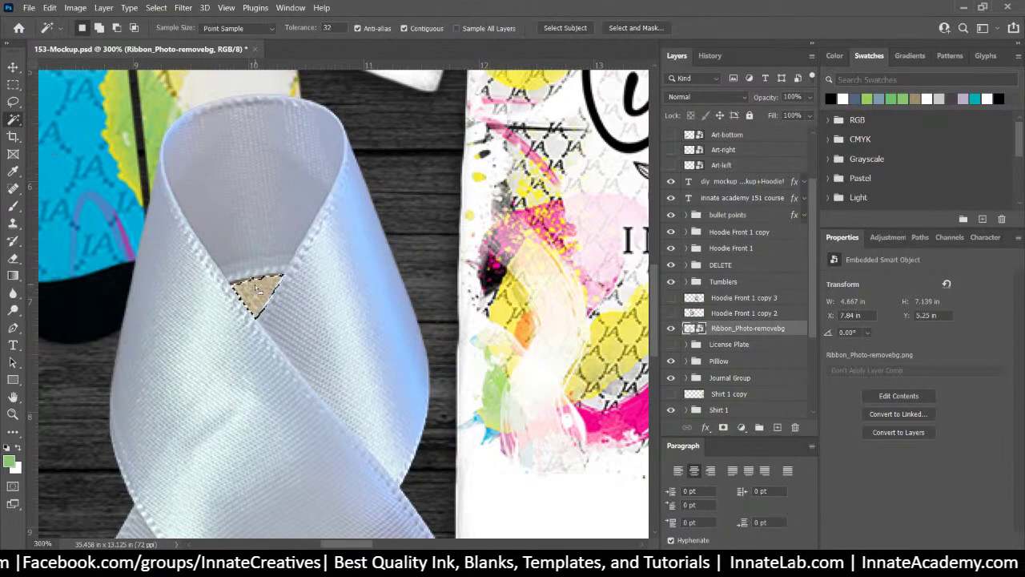
key("shift")
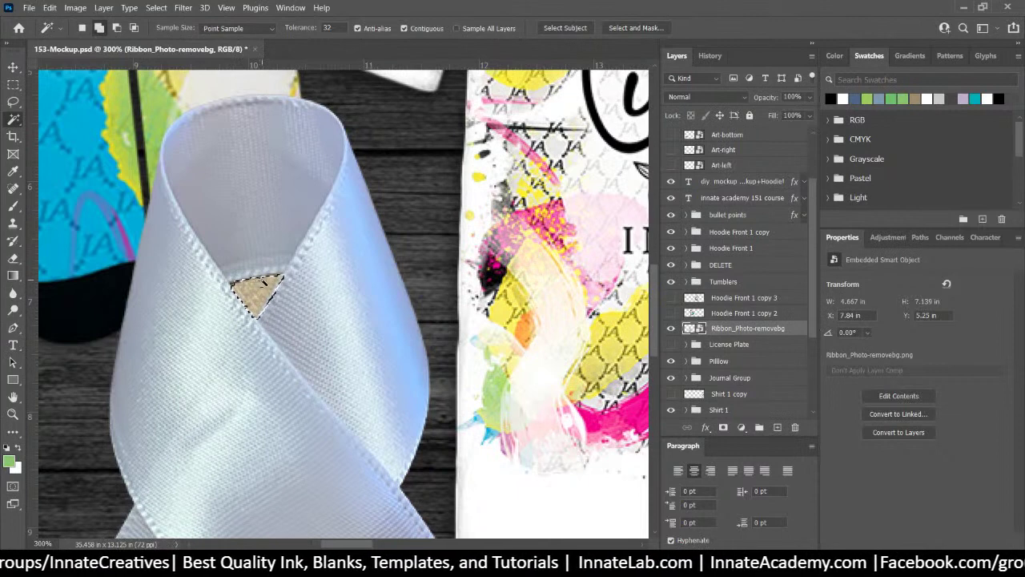
key("ctrl+d")
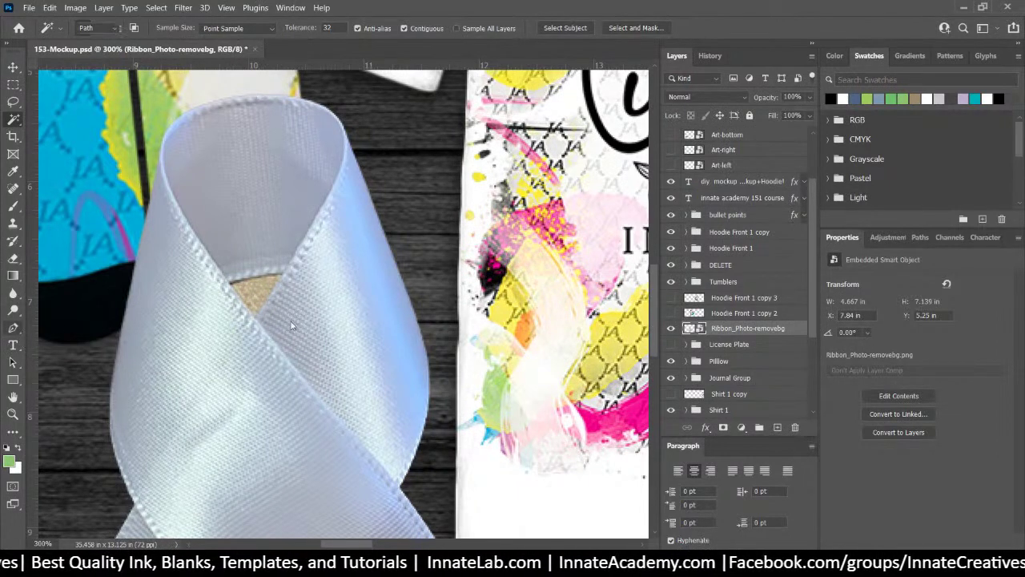
Trace a Pen path around the beige triangle and turn it into a selection
left_click(12, 326)
left_click(256, 319)
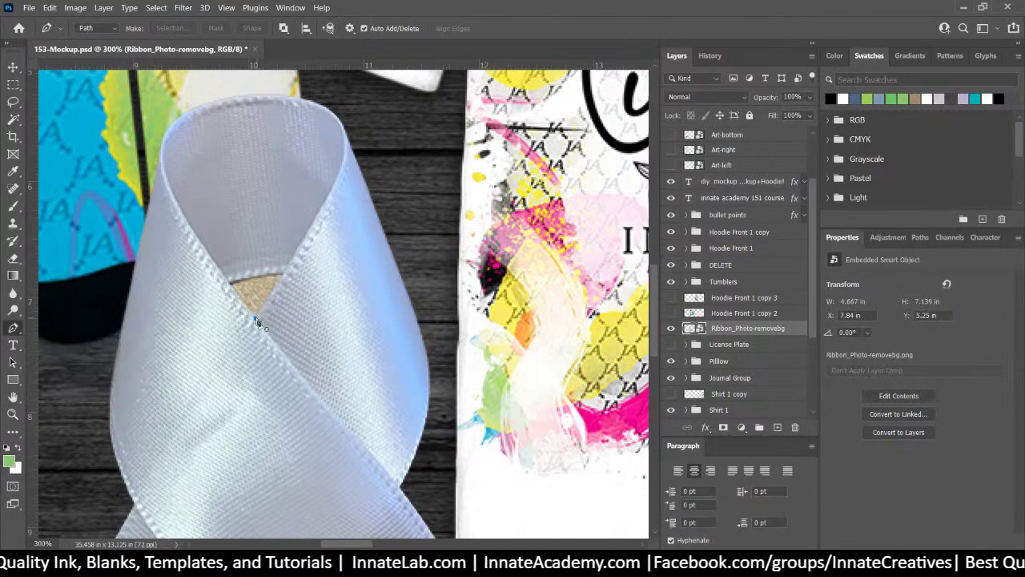
left_click(274, 290)
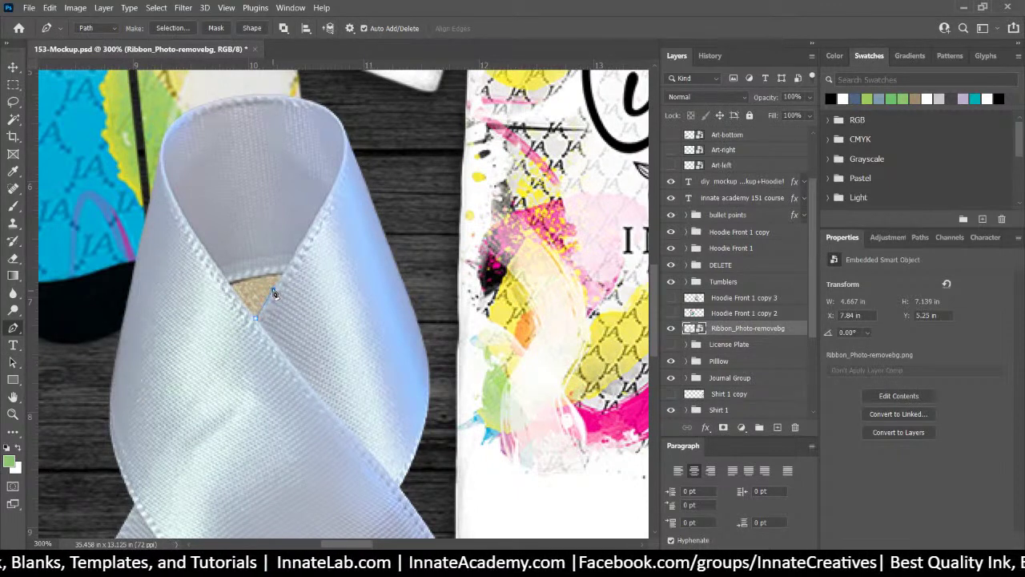
left_click(282, 275)
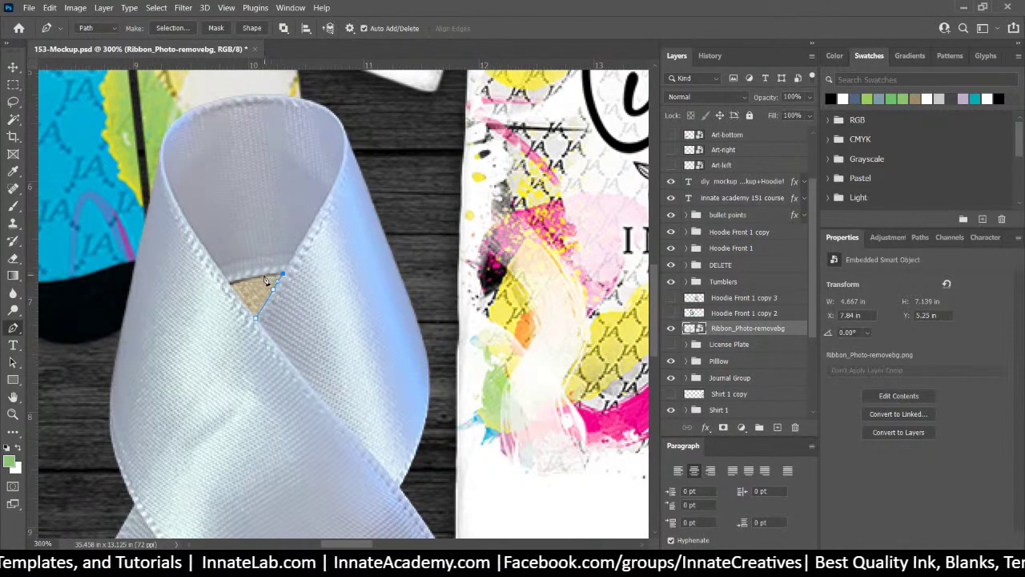
left_click(260, 275)
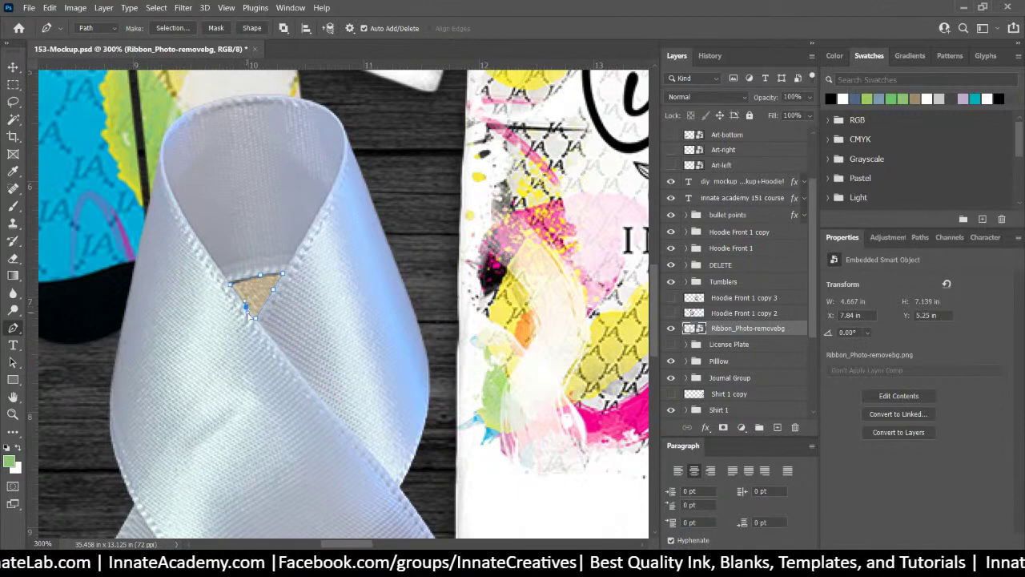
left_click(256, 318)
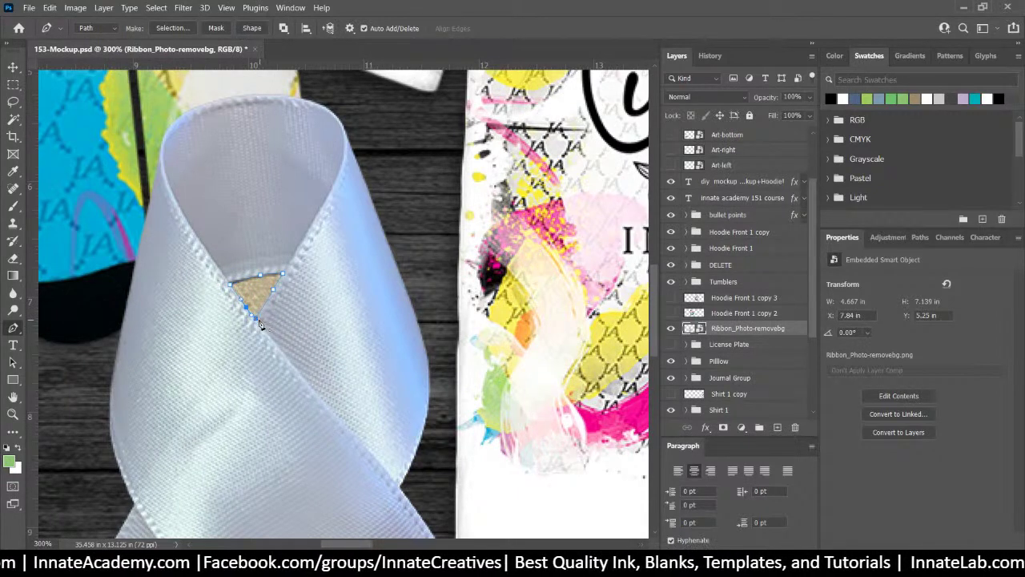
left_click(173, 29)
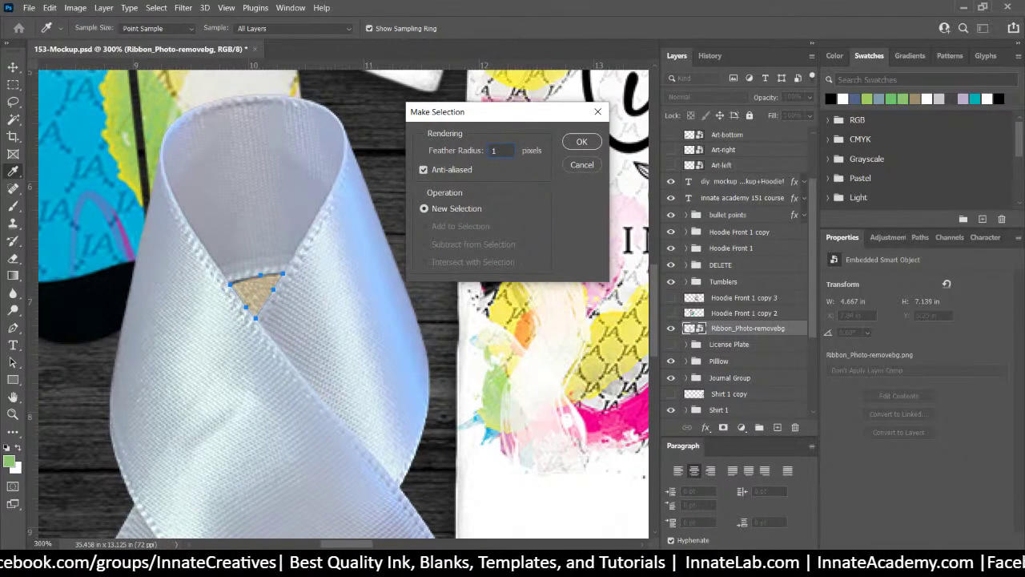
left_click(581, 141)
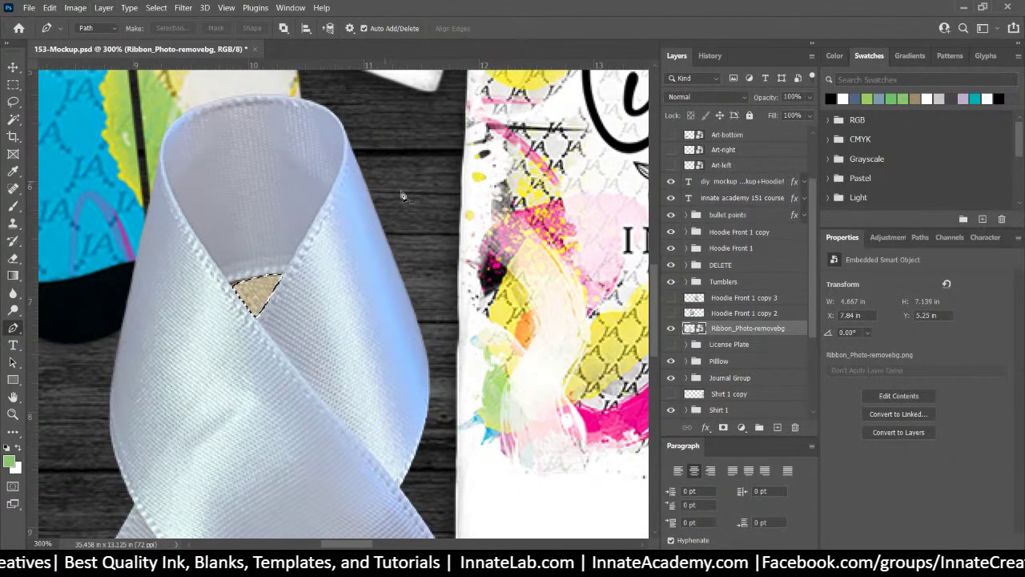
Mask the triangle out of the ribbon layer and rasterize the ribbon layer
left_click(105, 11)
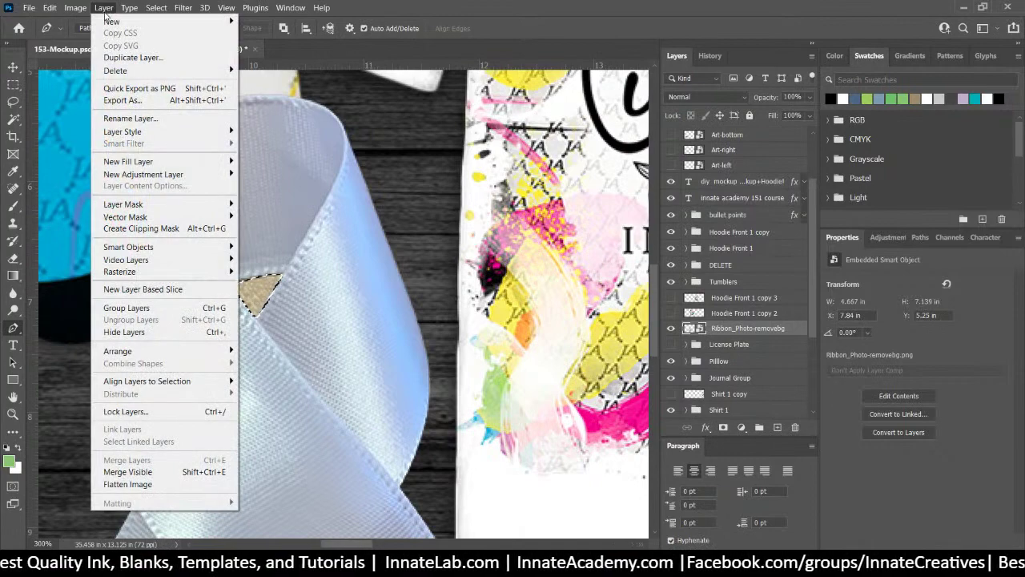
mouse_move(176, 207)
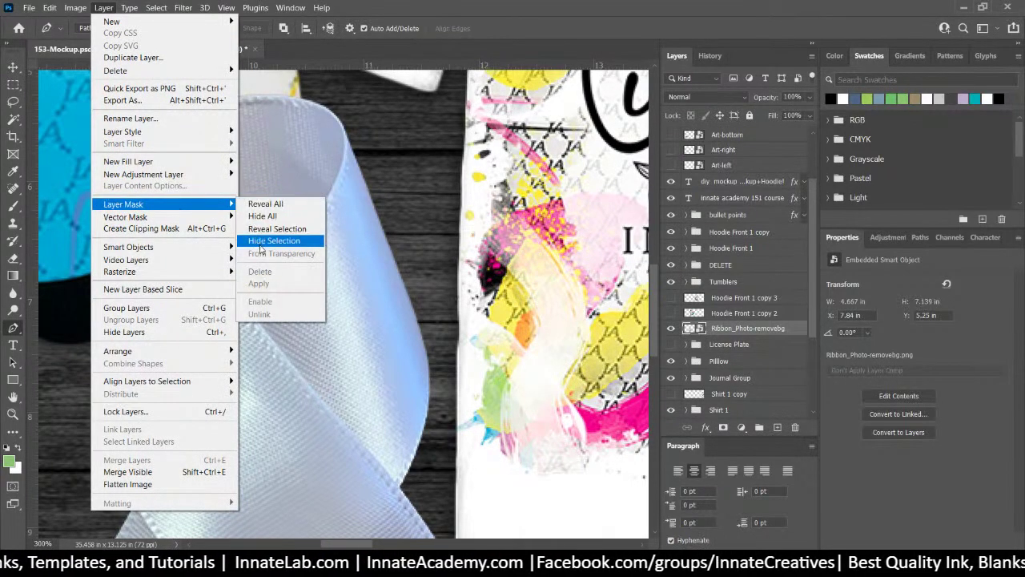
left_click(265, 240)
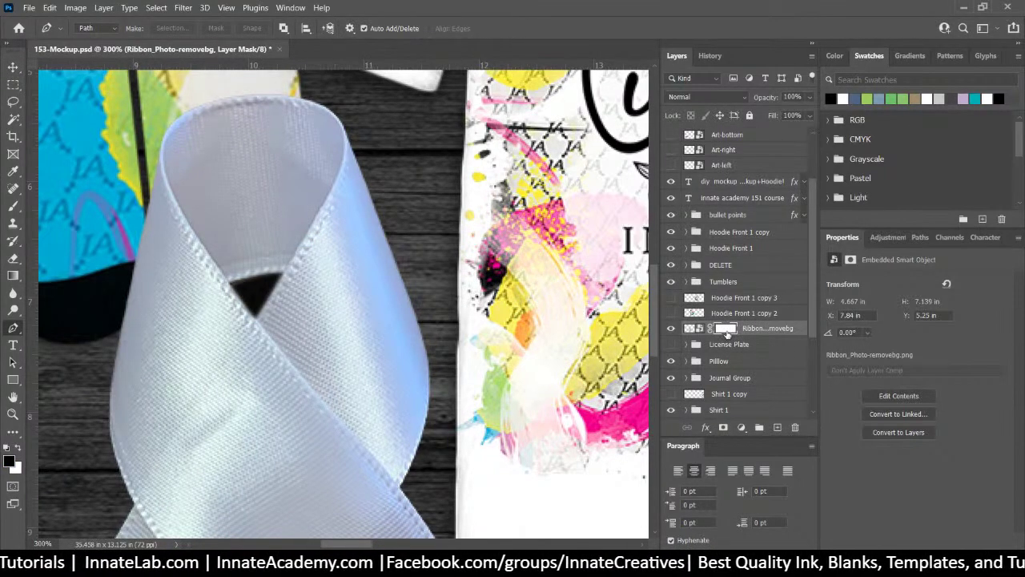
right_click(726, 333)
left_click(699, 335)
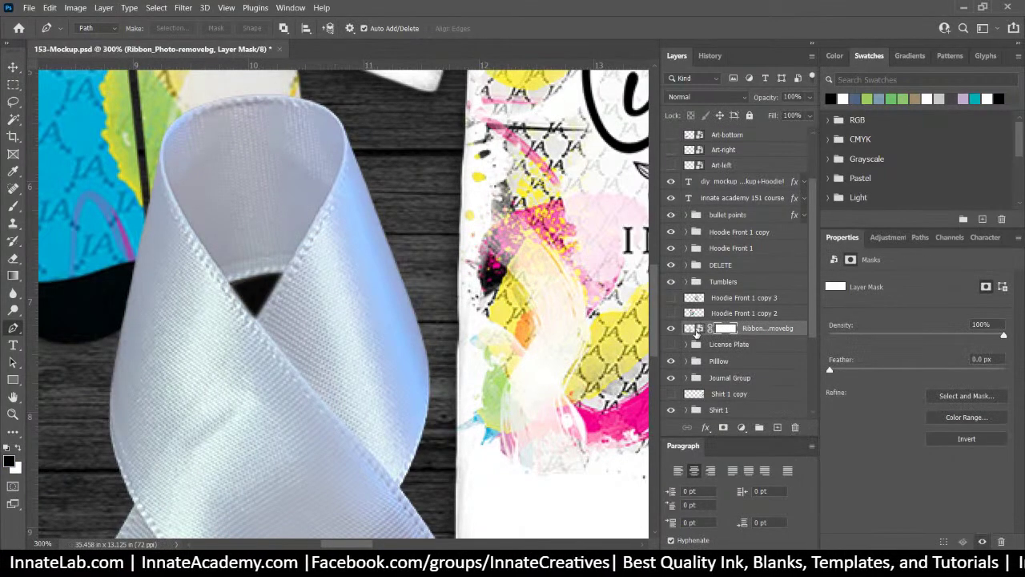
right_click(696, 335)
left_click(767, 334)
right_click(767, 333)
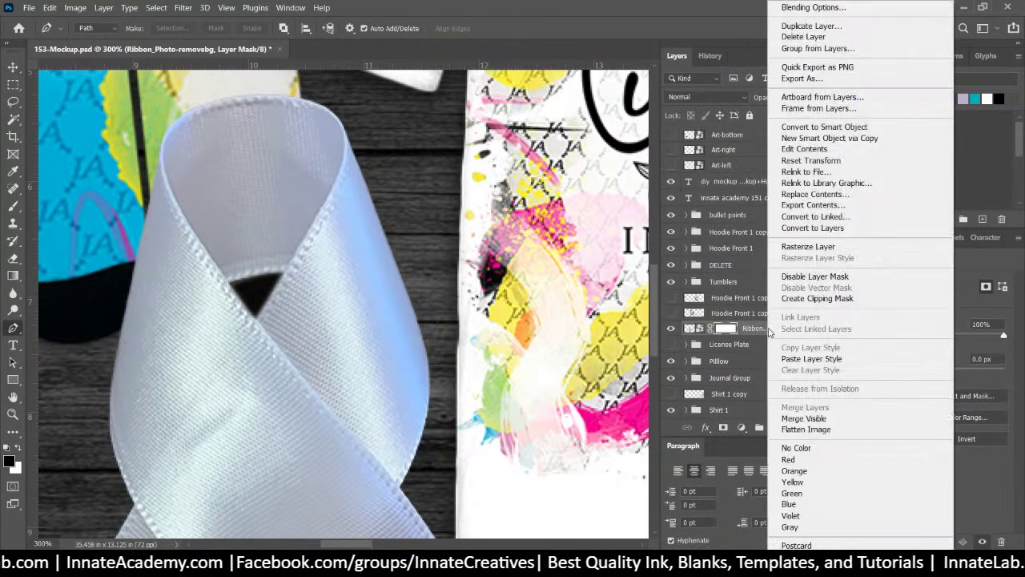
left_click(801, 246)
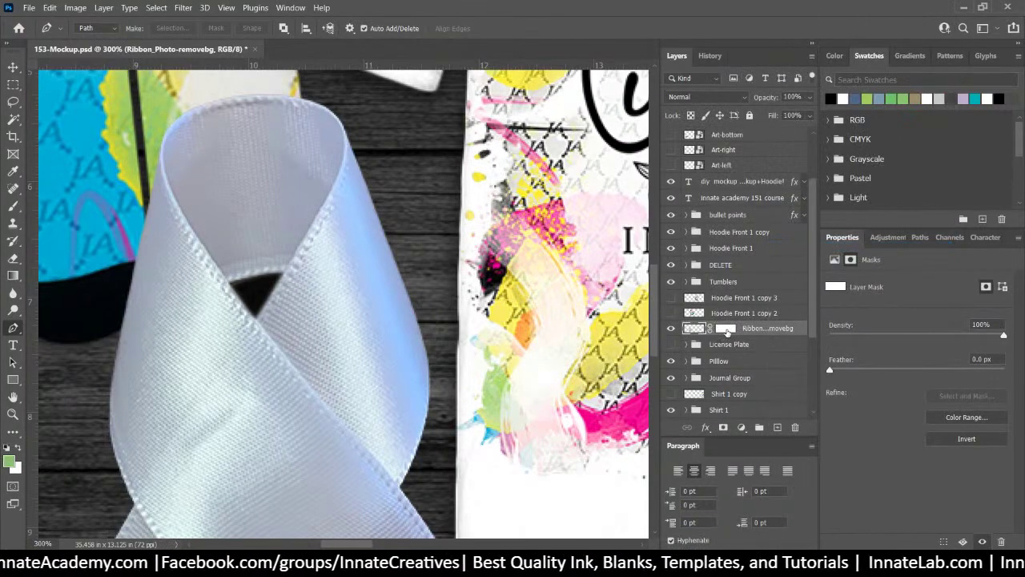
Restore the deleted mask via History, apply it permanently to the ribbon, and view at 100%
right_click(726, 332)
left_click(749, 354)
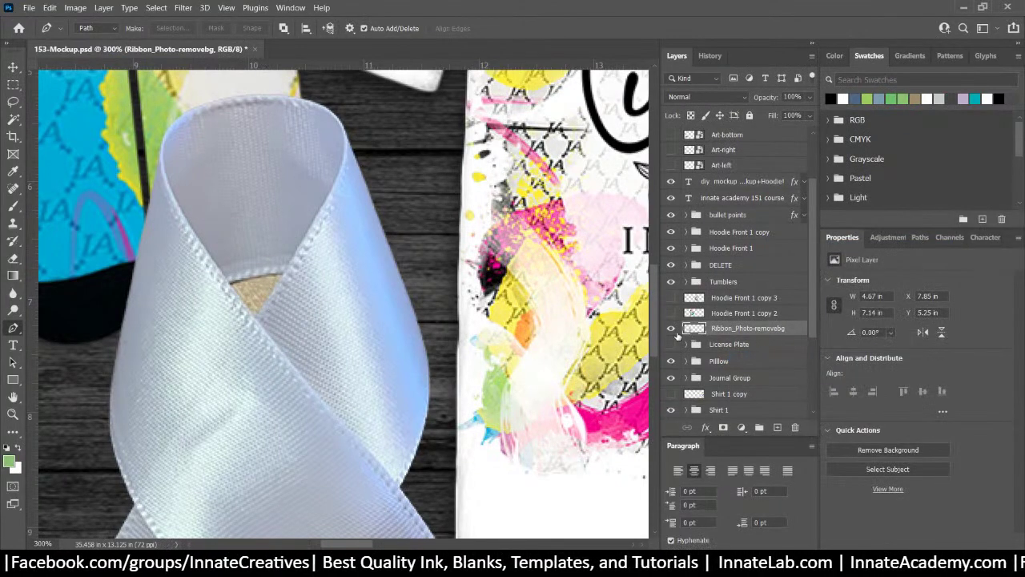
left_click(671, 331)
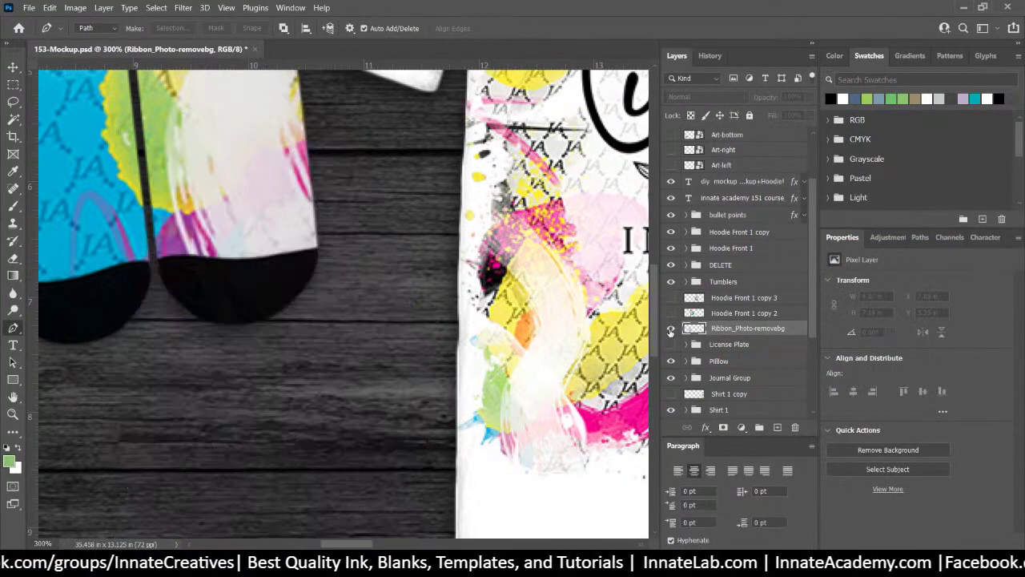
left_click(671, 330)
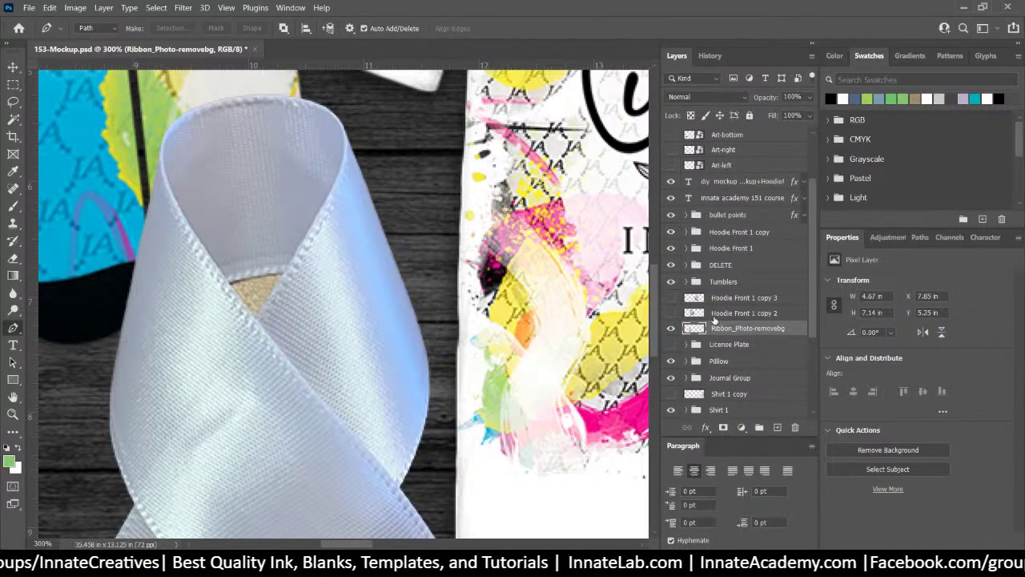
key("ctrl+comma")
key("ctrl+comma")
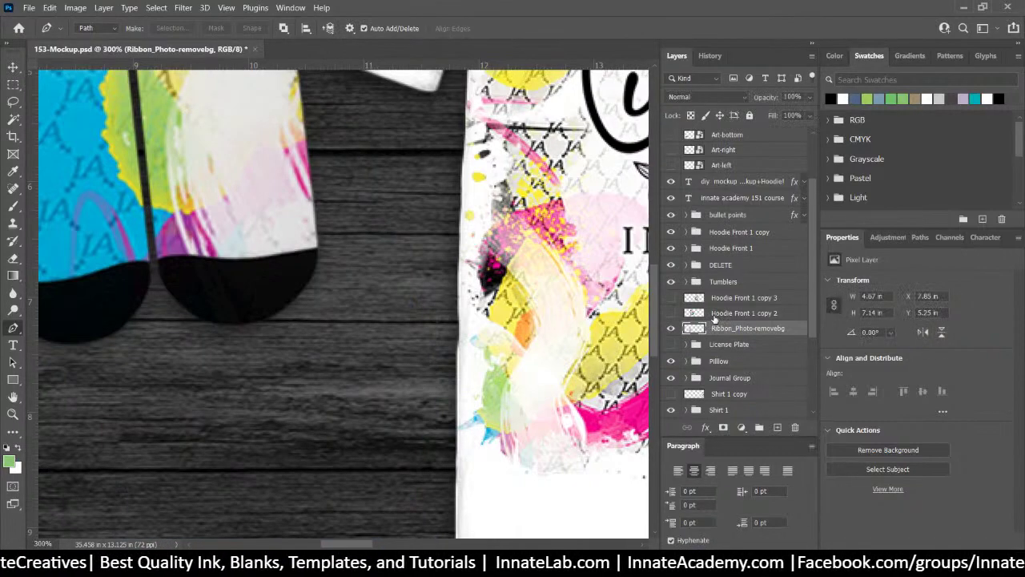
left_click(709, 55)
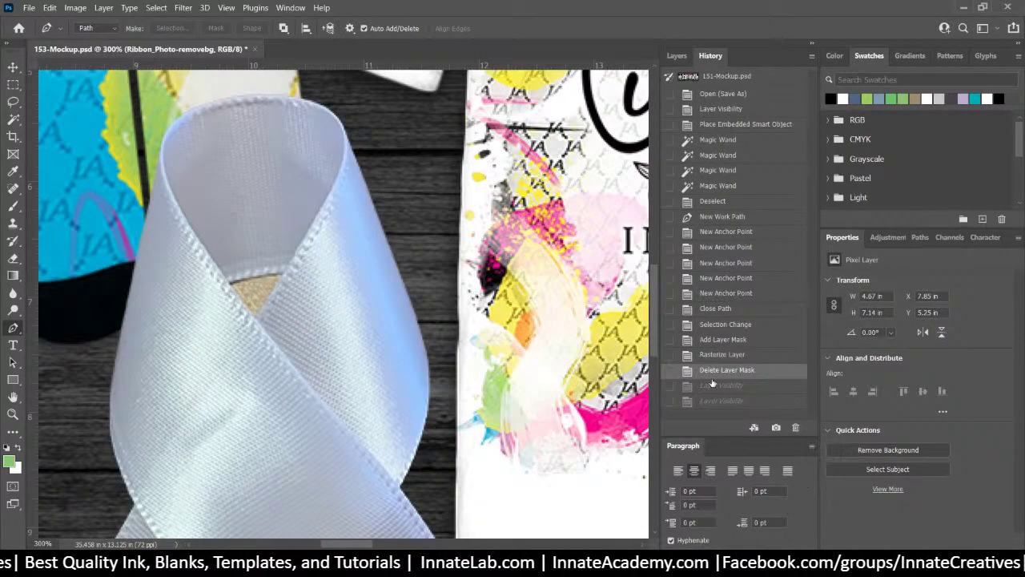
left_click(721, 355)
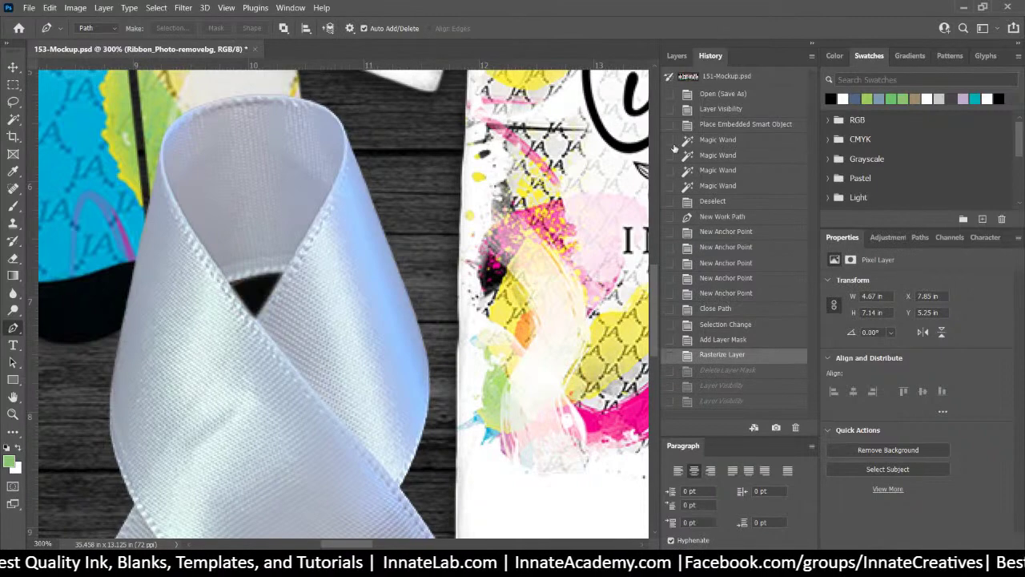
left_click(676, 56)
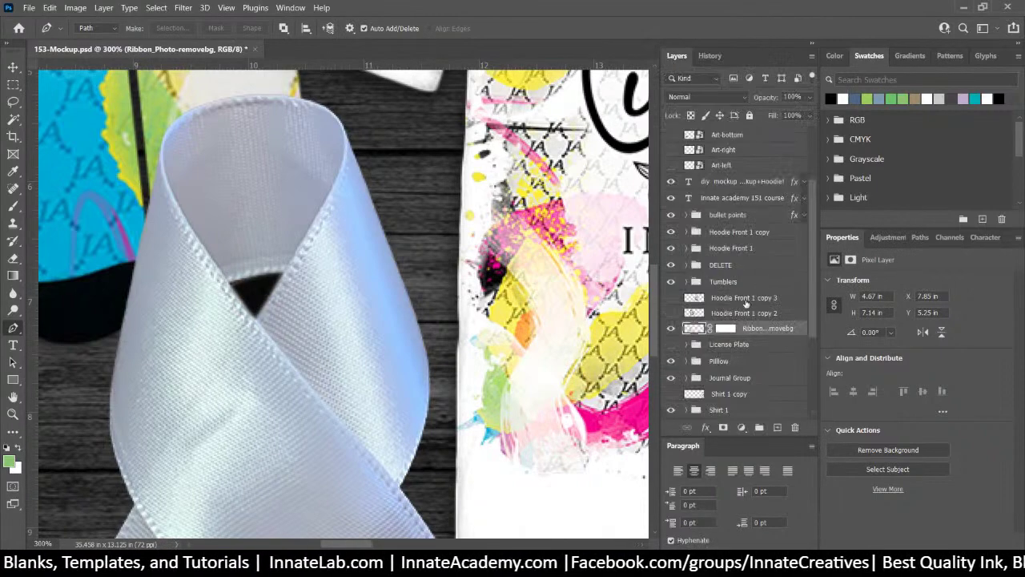
left_click(699, 329)
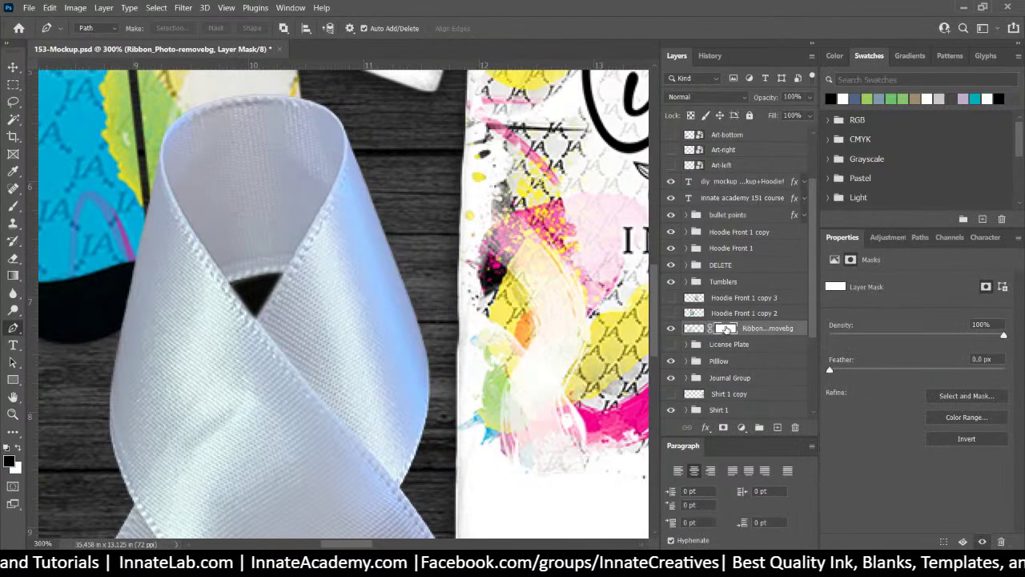
right_click(726, 328)
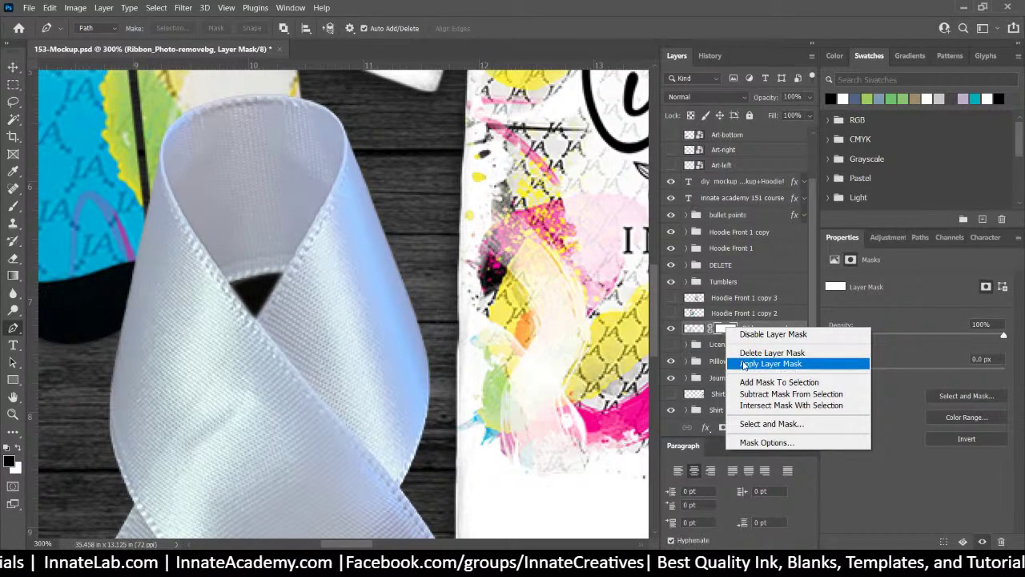
left_click(769, 364)
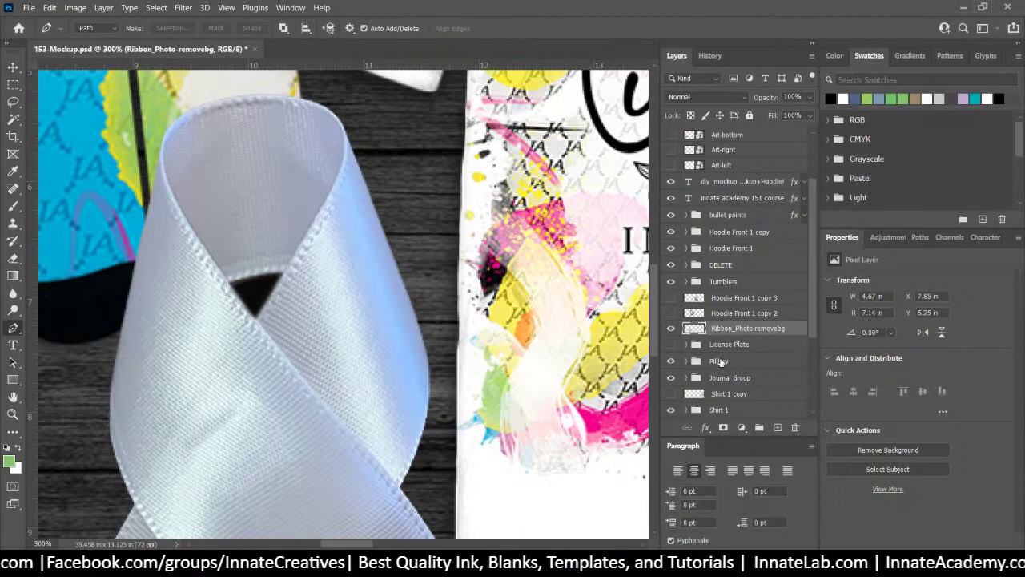
key("ctrl+1")
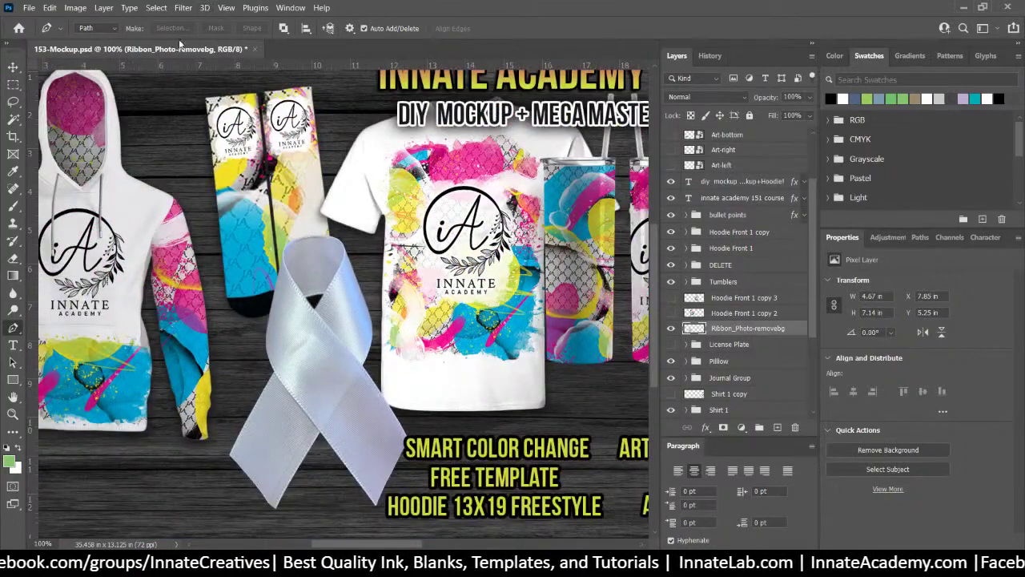
Shift the ribbon slightly left with the Move tool, then select the Art-left layer
left_click(12, 66)
left_click_drag(355, 360, 341, 360)
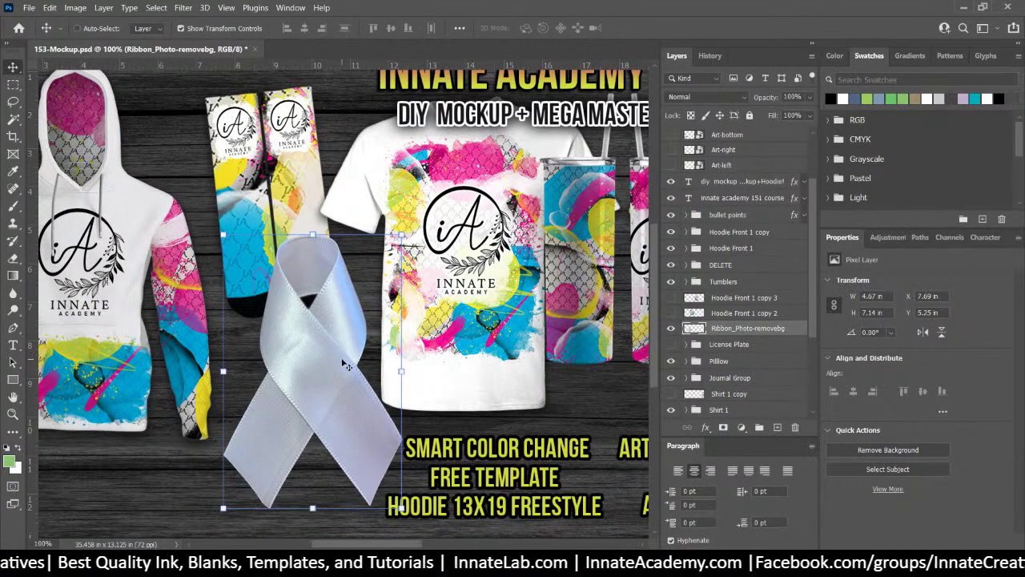
left_click(757, 166)
scroll(757, 166, "up", 2)
scroll(758, 166, "up", 1)
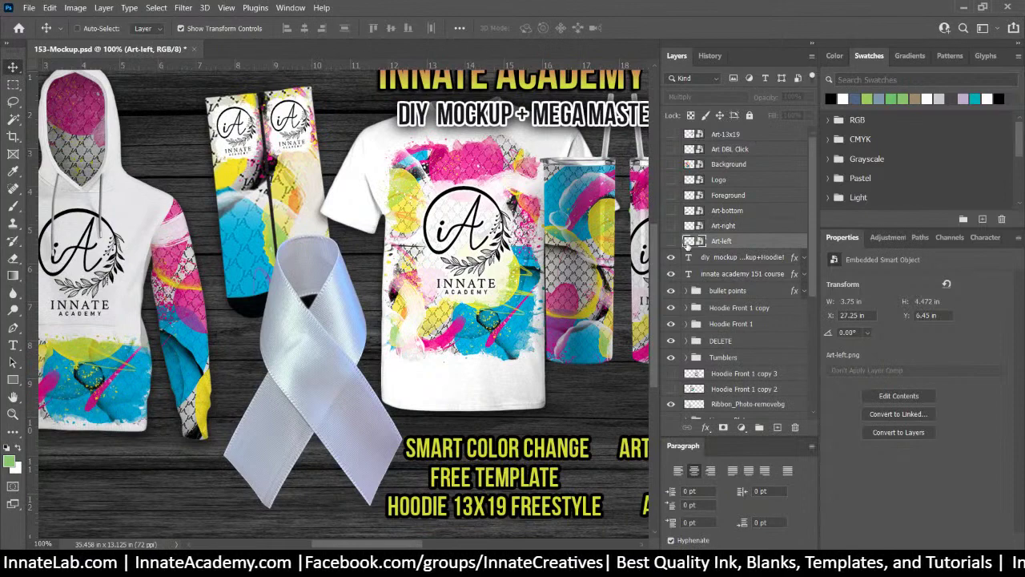
Open the 153/3 folder, select Ribbon Template 8x7-8in-3.png, and drag the Explorer window right
key("alt+Tab")
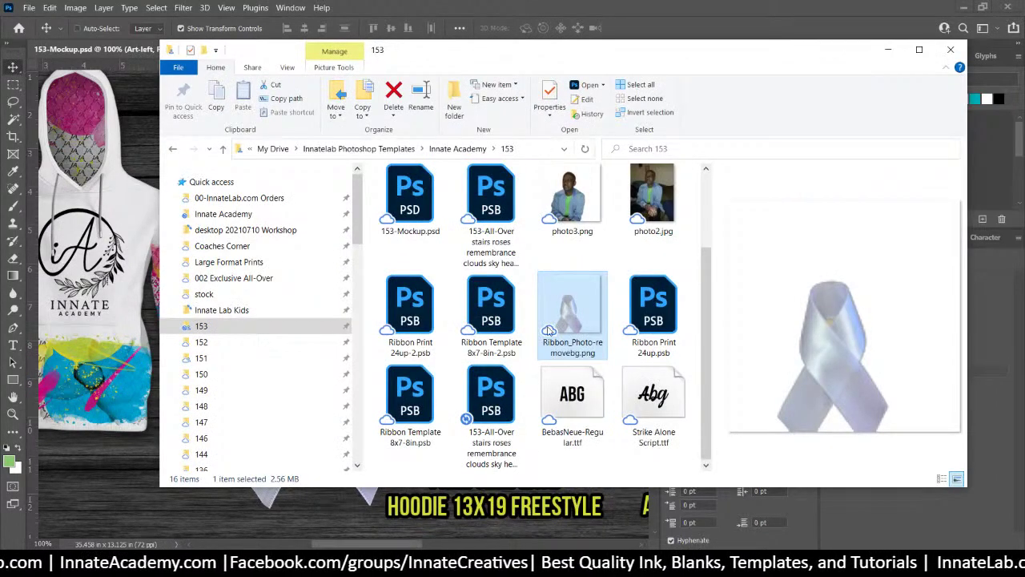
scroll(474, 211, "up", 1)
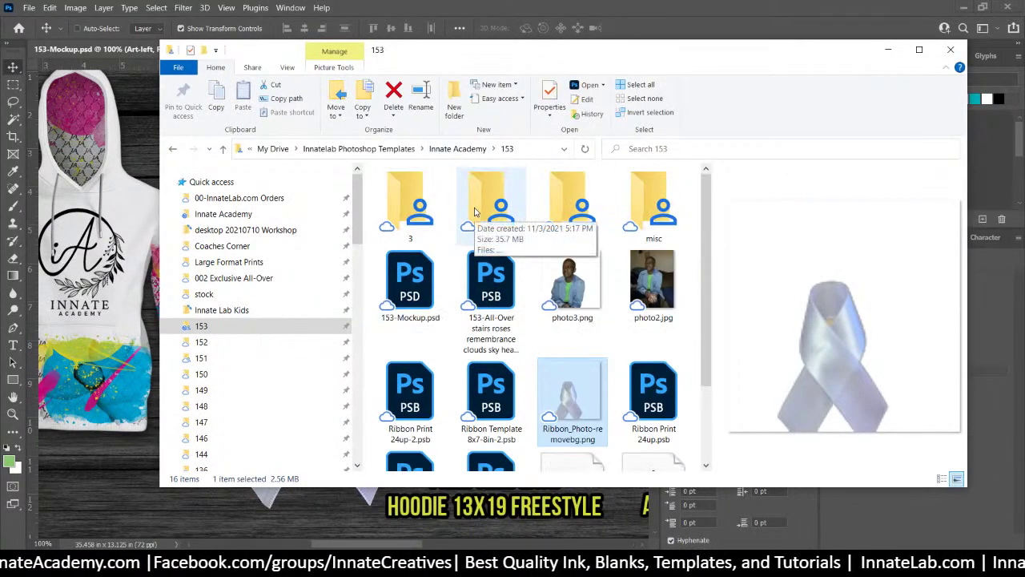
double_click(405, 204)
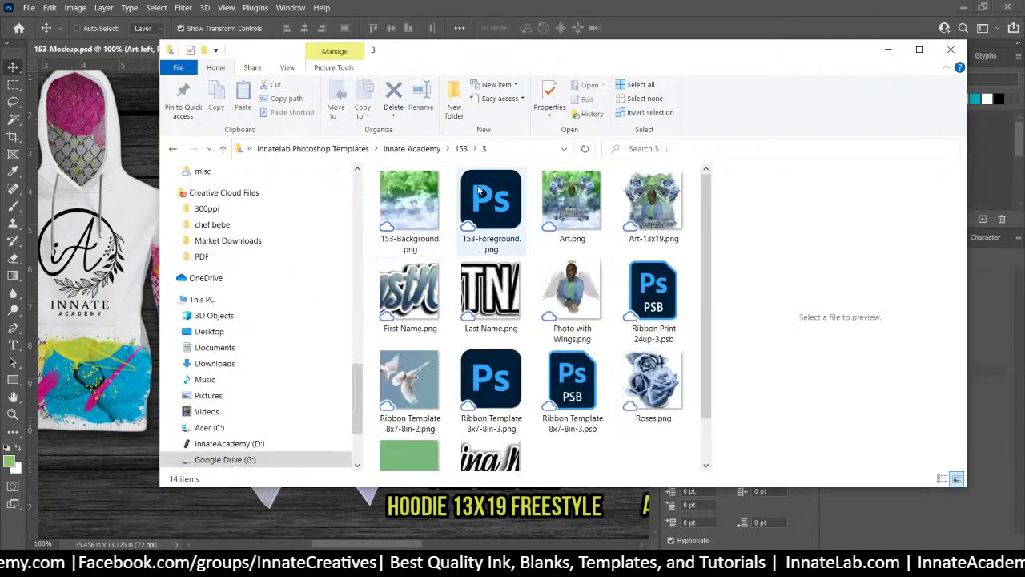
scroll(533, 313, "down", 1)
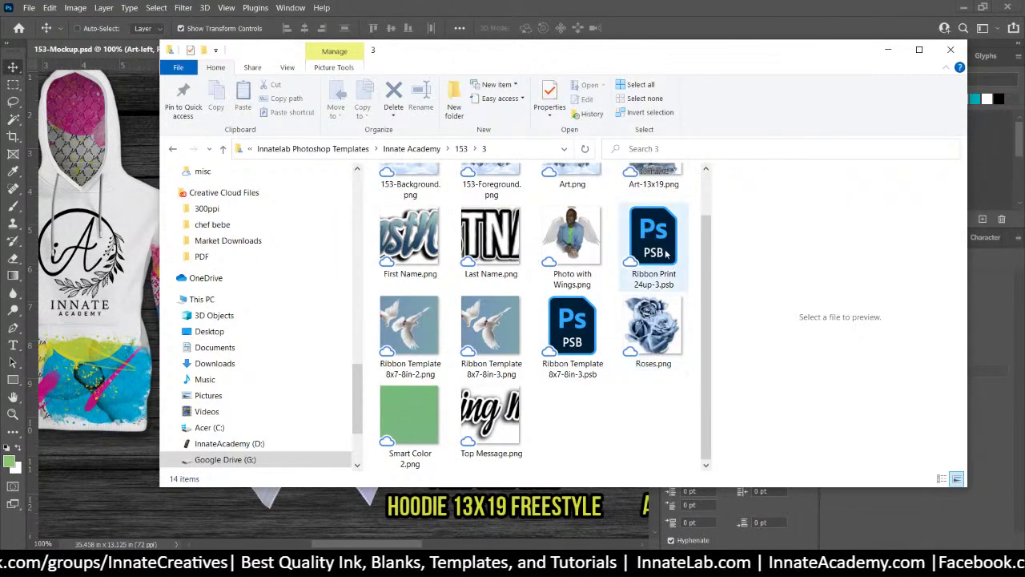
left_click(505, 343)
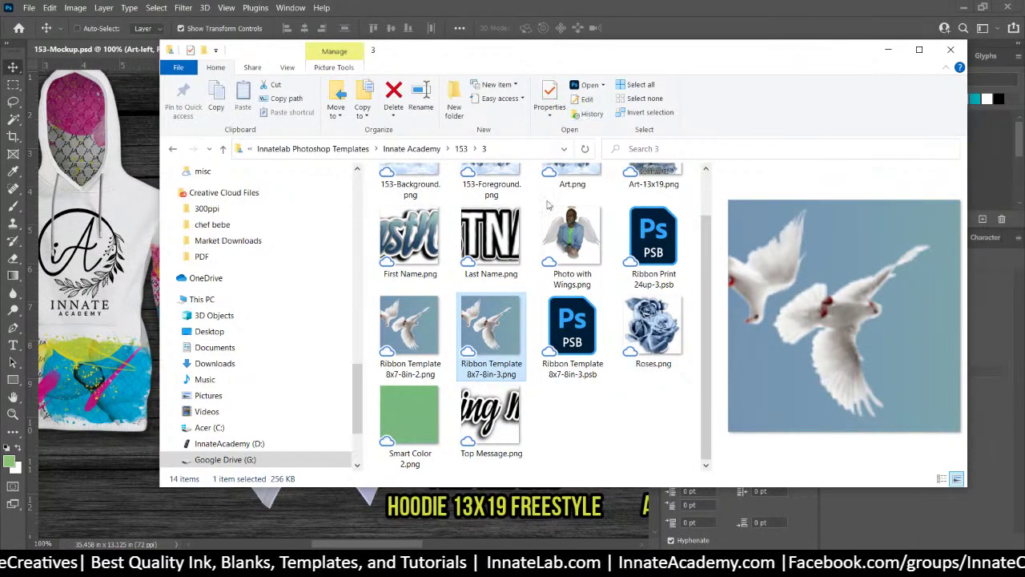
left_click_drag(609, 61, 874, 63)
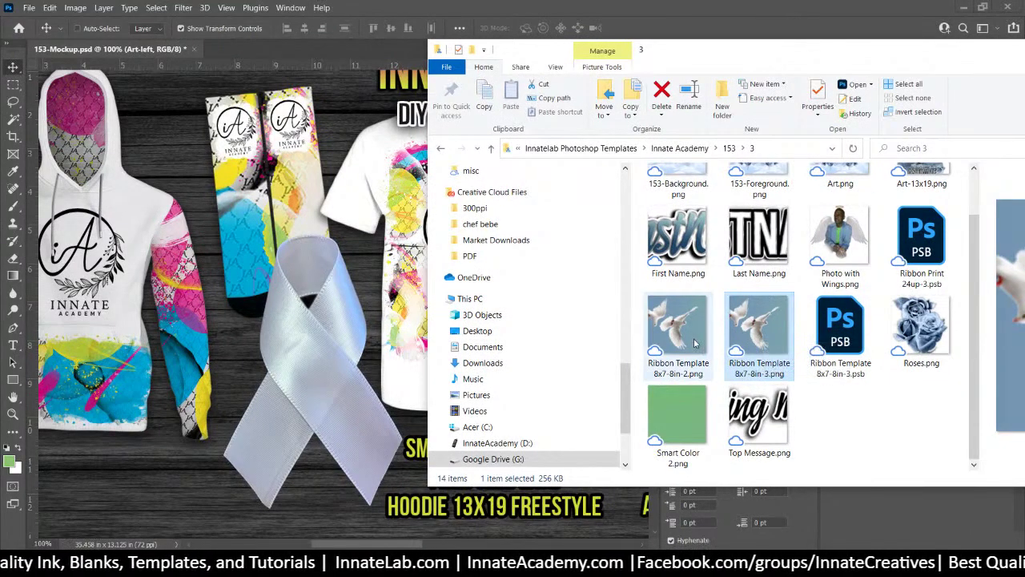
Place Ribbon Template 8x7-8in-3 over the lower ribbon and Alt-drag a copy above Ribbon_Photo-removebg
left_click_drag(742, 335, 315, 270)
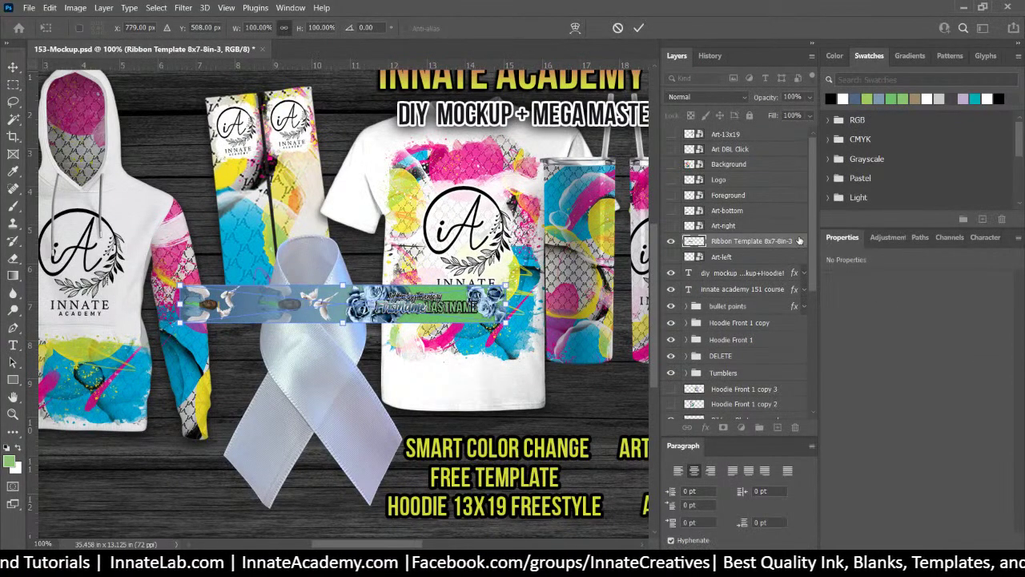
key("Return")
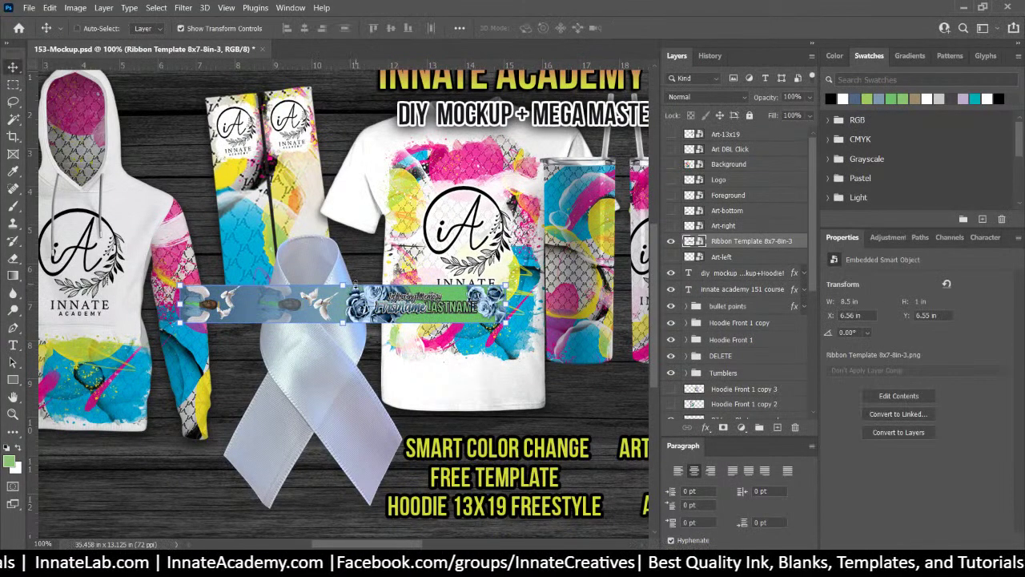
left_click_drag(365, 301, 346, 427)
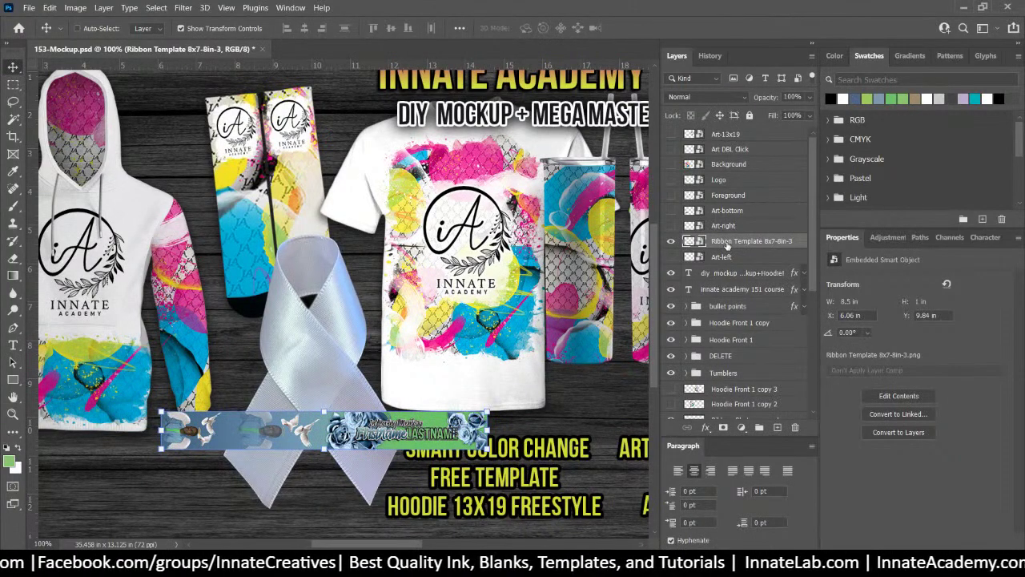
mouse_move(727, 247)
left_mouse_down()
mouse_move(730, 328)
mouse_move(729, 248)
mouse_move(721, 398)
mouse_move(707, 451)
mouse_move(721, 410)
mouse_move(749, 145)
mouse_move(737, 215)
mouse_move(735, 205)
mouse_move(719, 232)
left_mouse_up()
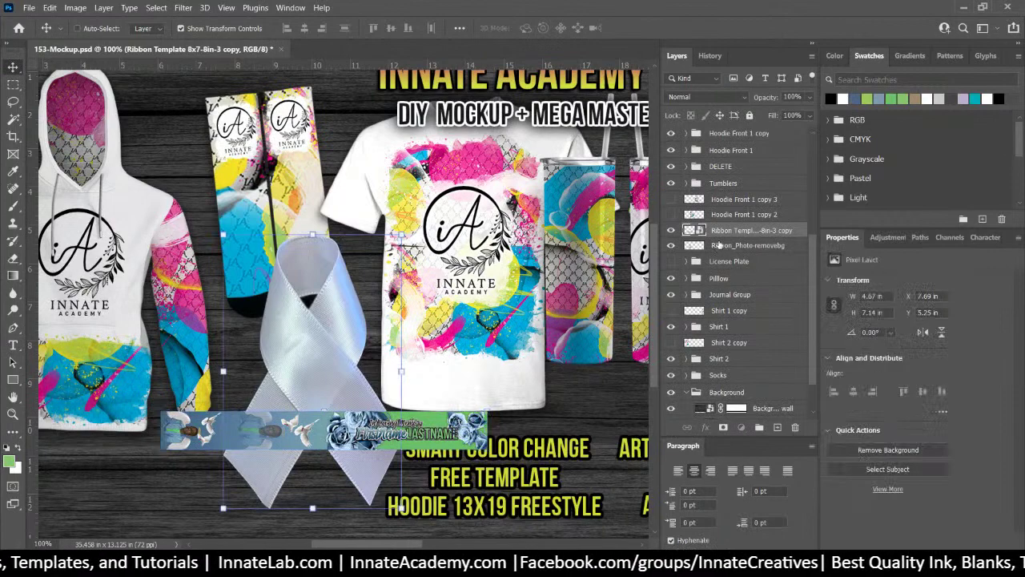
Group the ribbon photo and the template copy layer into a group named 'Ribbon'
left_click(718, 246)
left_click(726, 232, "shift")
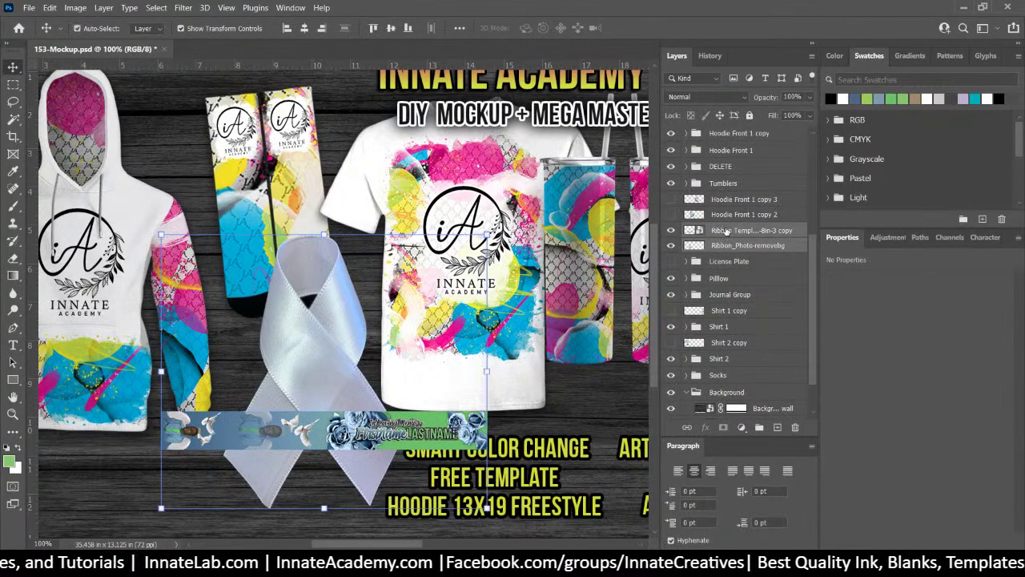
key("ctrl+g")
double_click(721, 230)
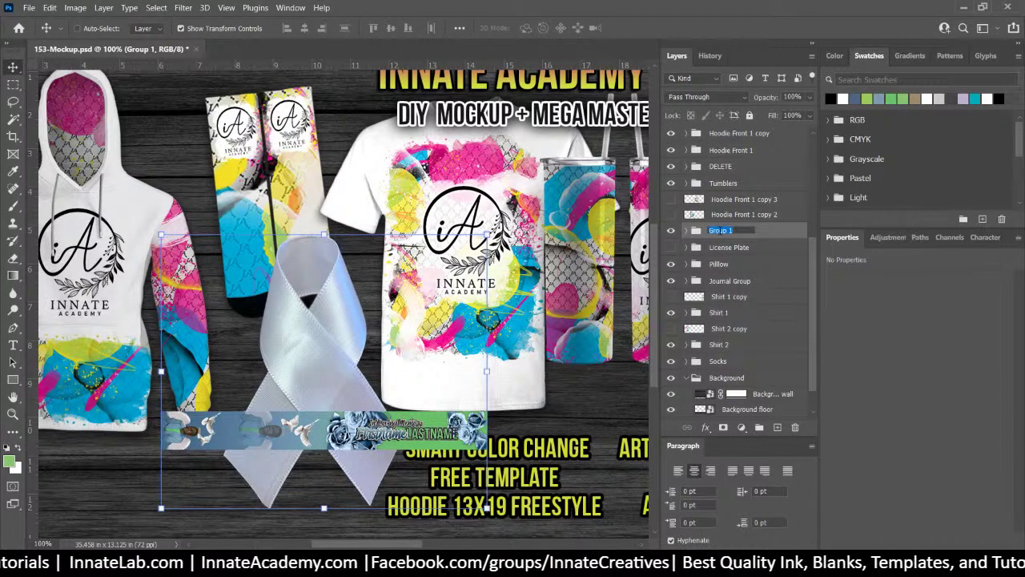
type("Ribbon")
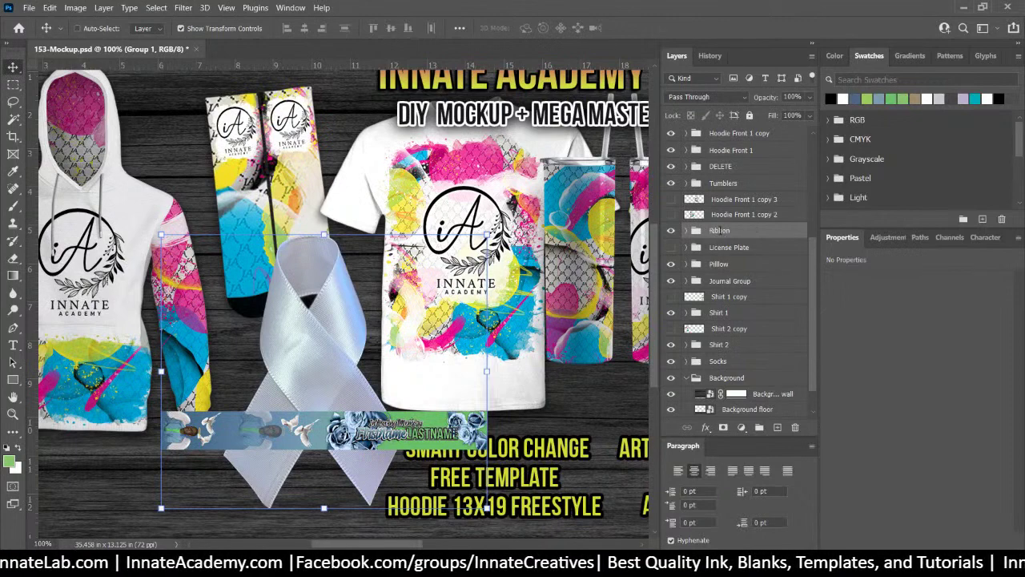
key("Return")
Hide the original Ribbon Template strip and select the template copy layer
scroll(721, 240, "up", 4)
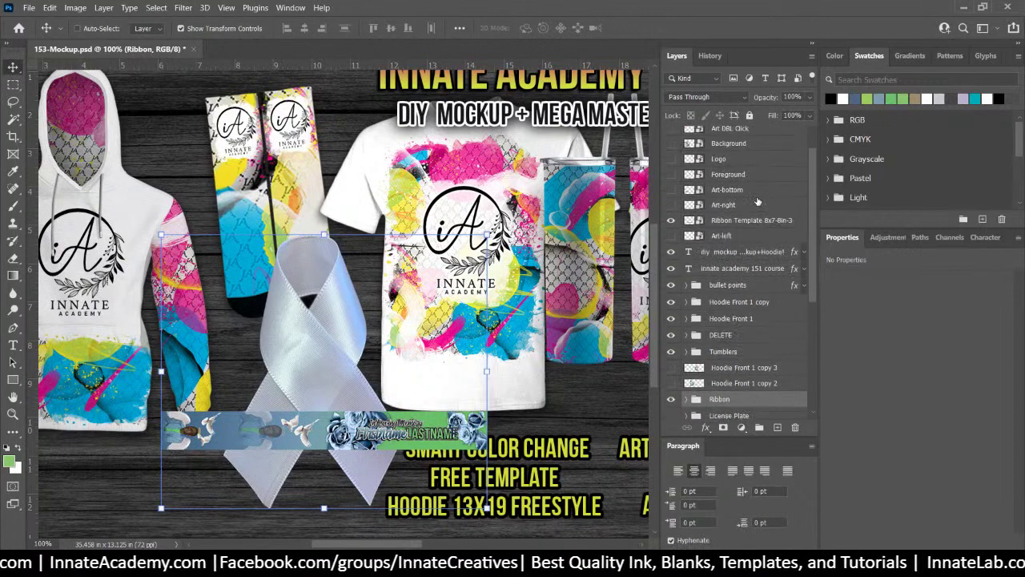
left_click(672, 241)
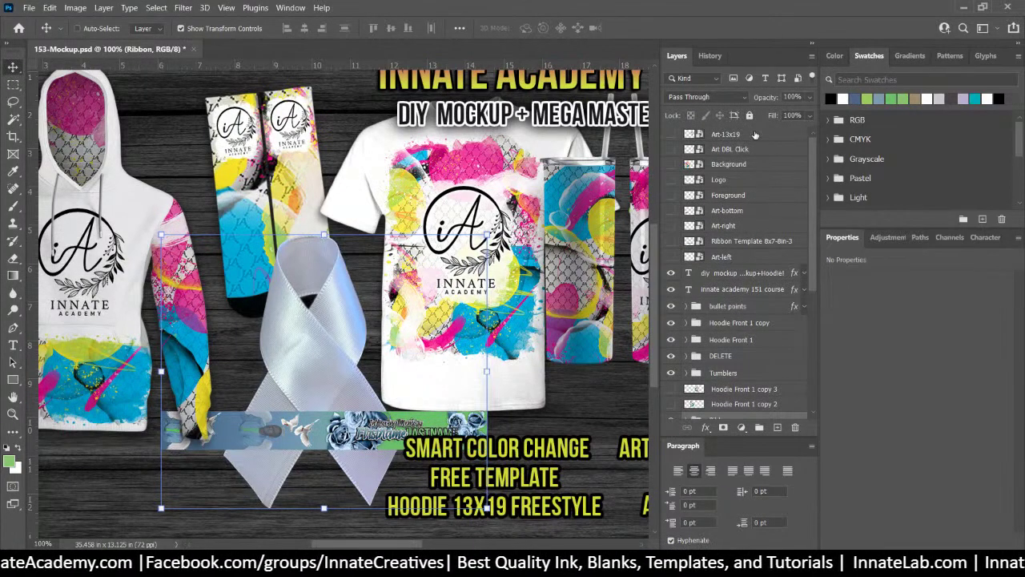
left_click(692, 242)
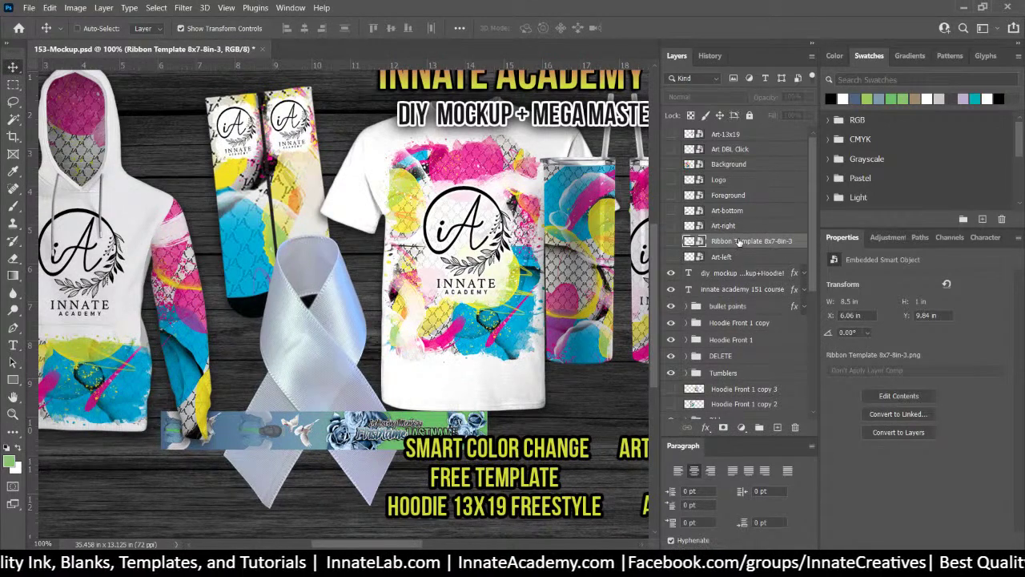
scroll(739, 241, "down", 1)
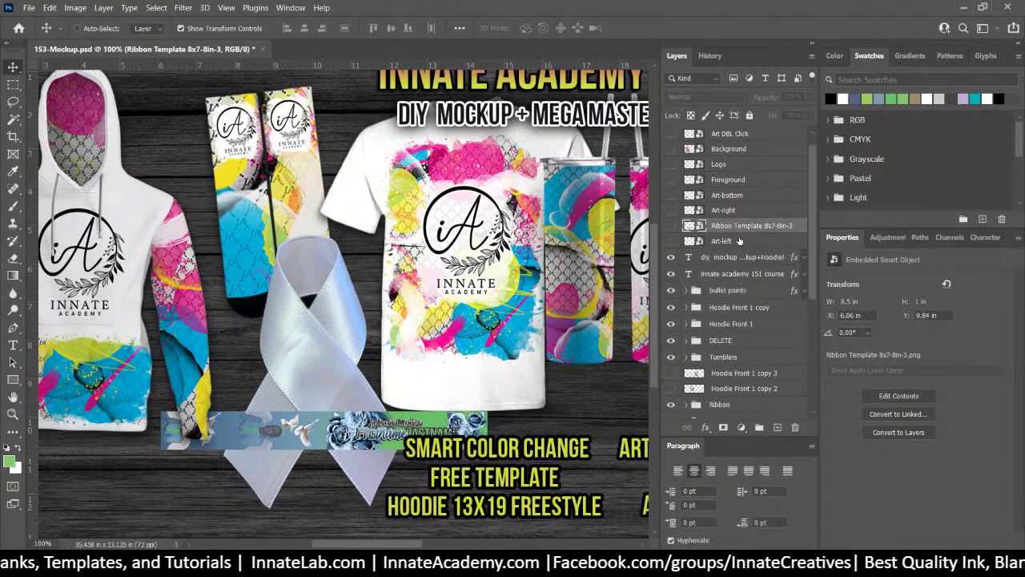
scroll(738, 241, "down", 7)
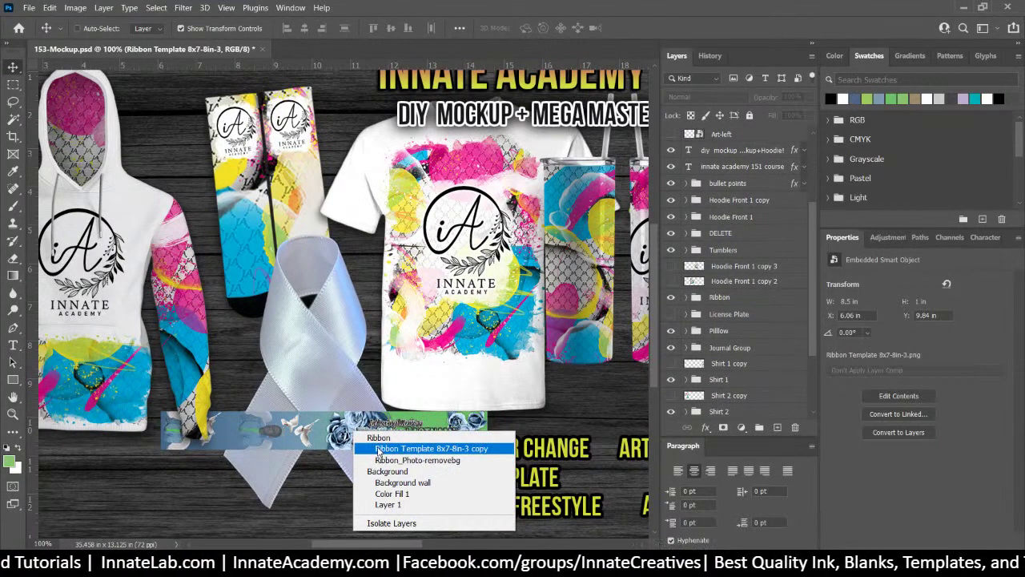
left_click(378, 448)
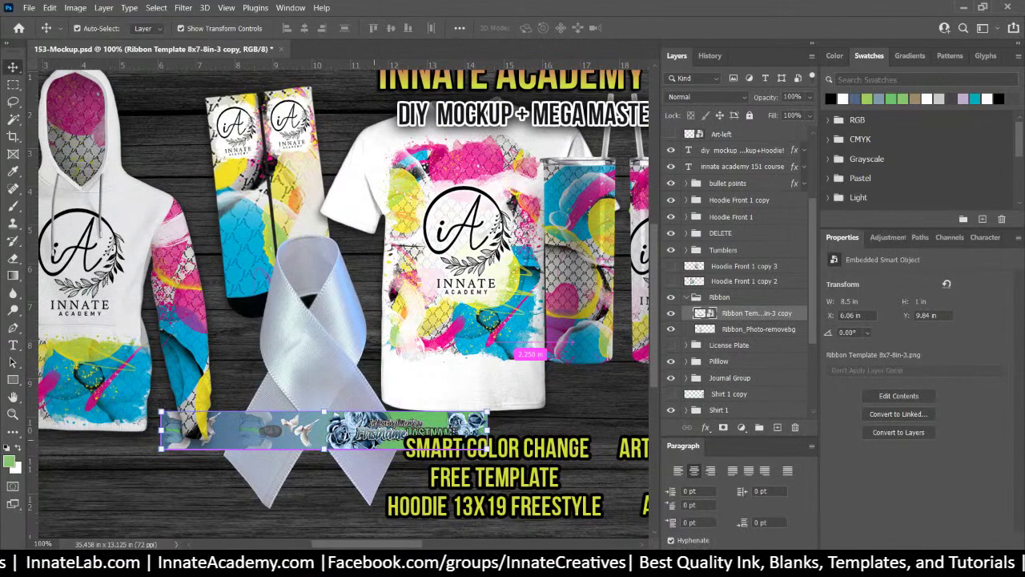
Rotate the template copy to 51.83°, enlarge it to about 208%, and lay it along the ribbon's leg
key("ctrl+t")
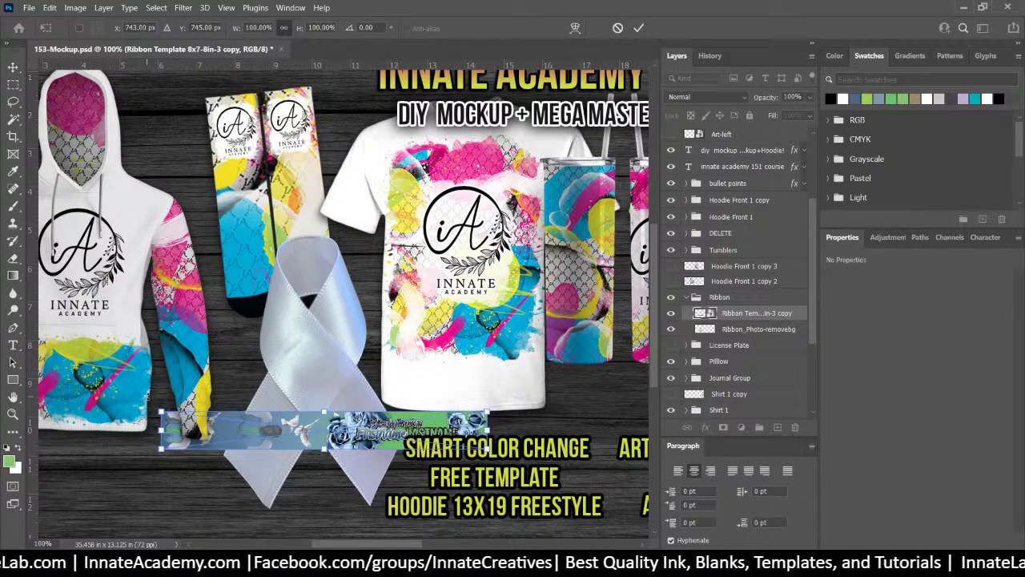
left_click_drag(152, 401, 239, 287)
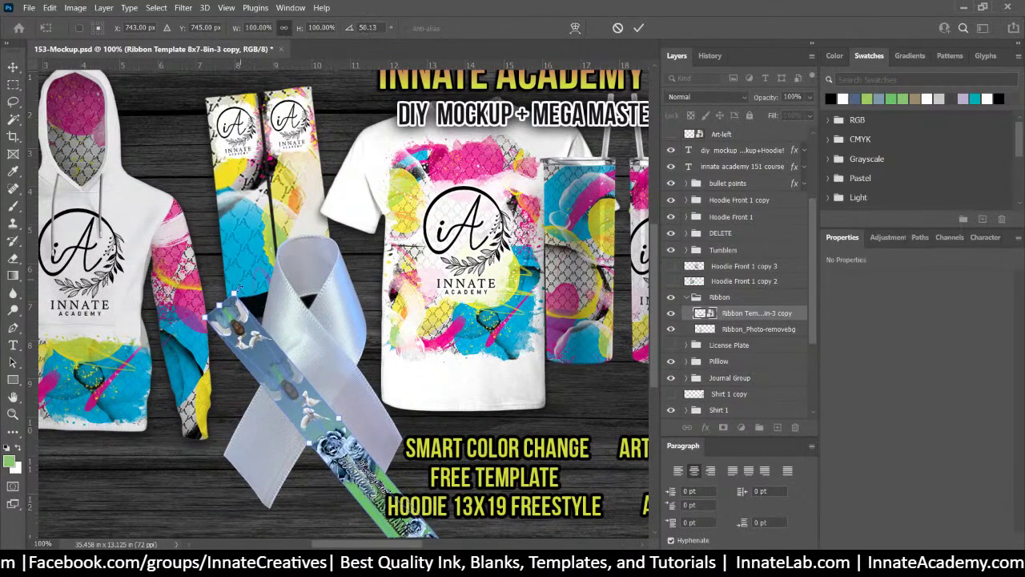
left_click_drag(271, 372, 273, 275)
left_click_drag(416, 471, 591, 517)
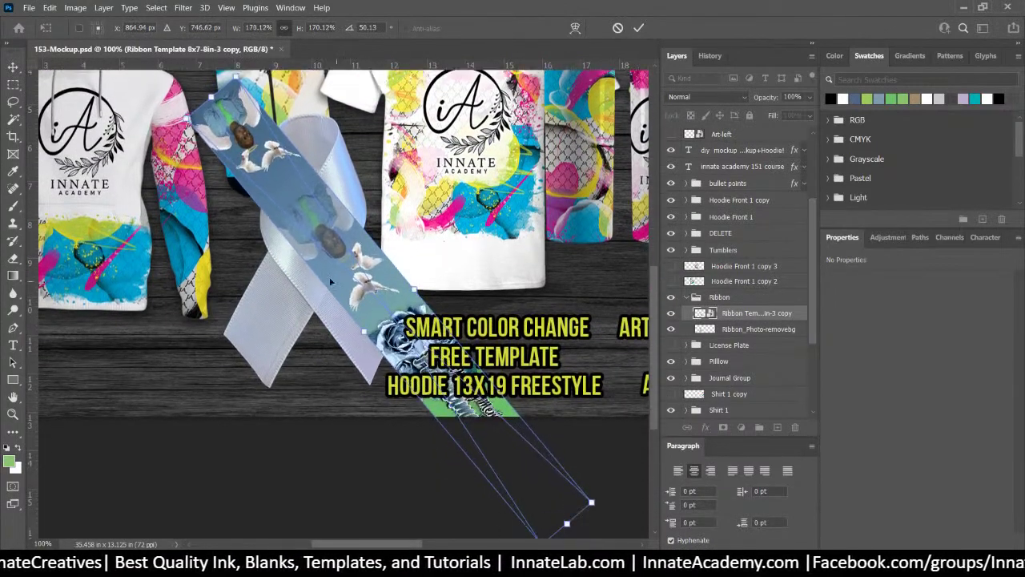
left_click_drag(370, 268, 318, 277)
left_click_drag(380, 292, 360, 287)
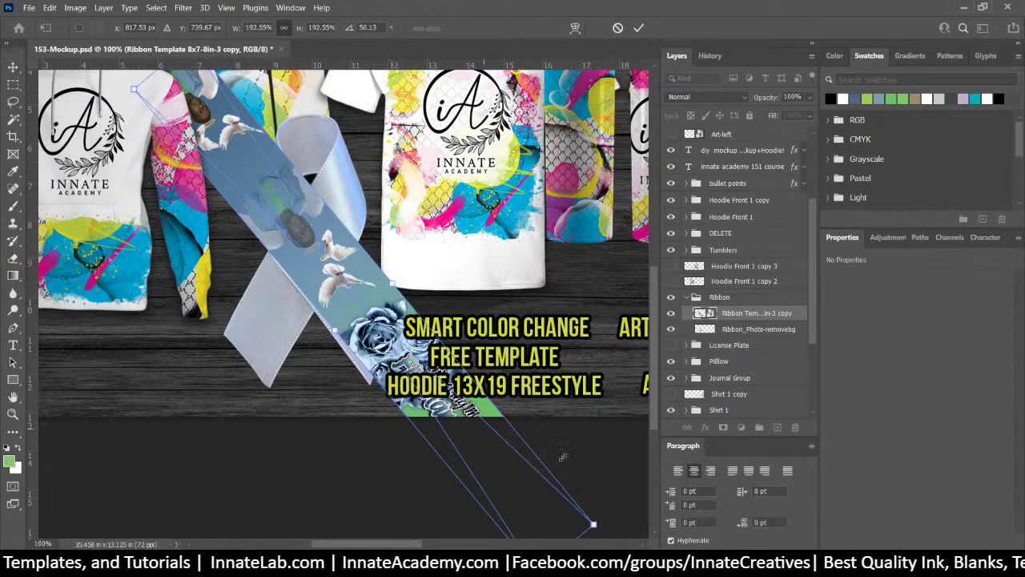
scroll(609, 505, "down", 3)
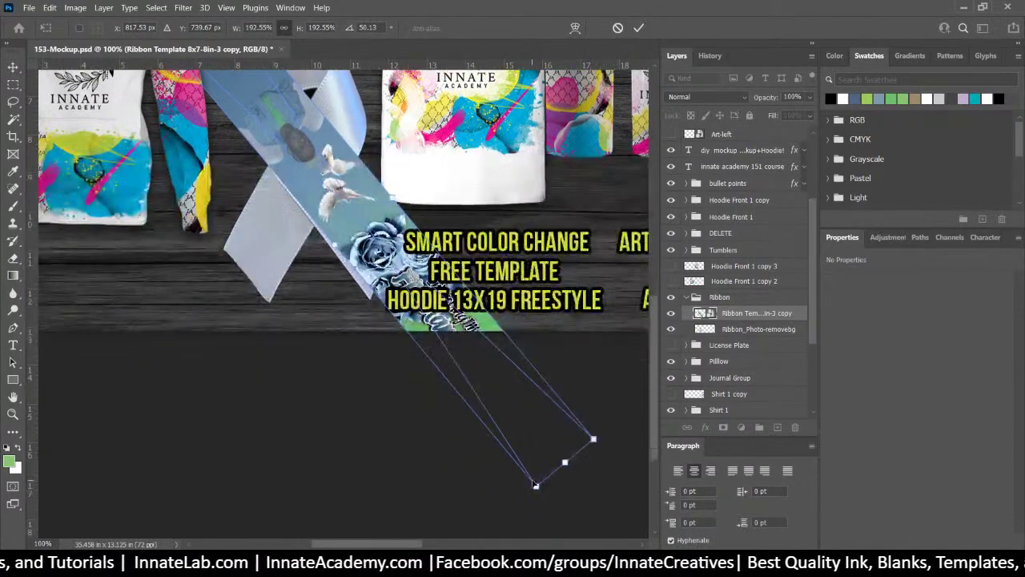
left_click_drag(536, 486, 558, 530)
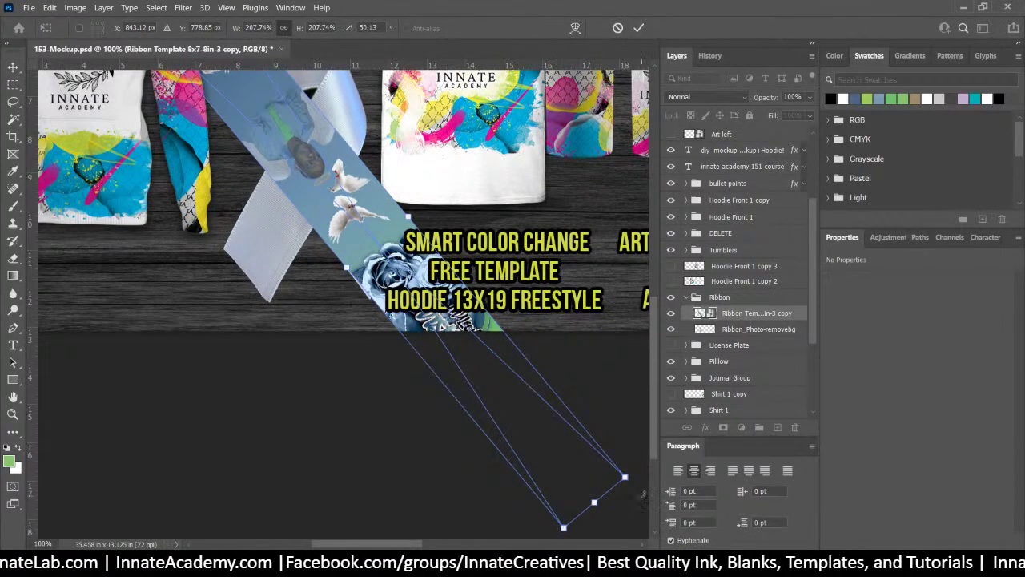
left_click_drag(639, 486, 635, 495)
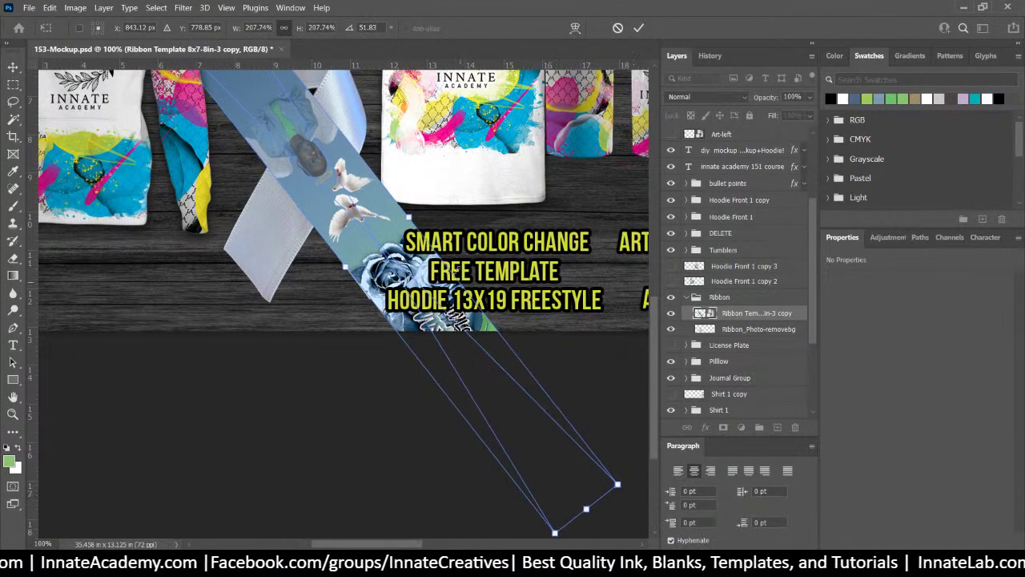
left_click_drag(348, 183, 340, 183)
left_click_drag(351, 236, 342, 336)
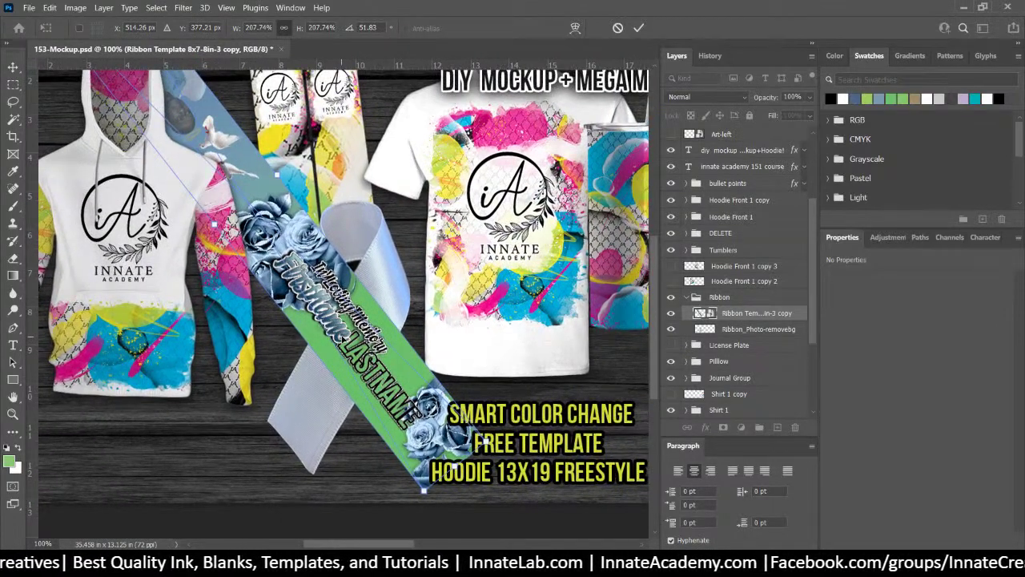
key("Return")
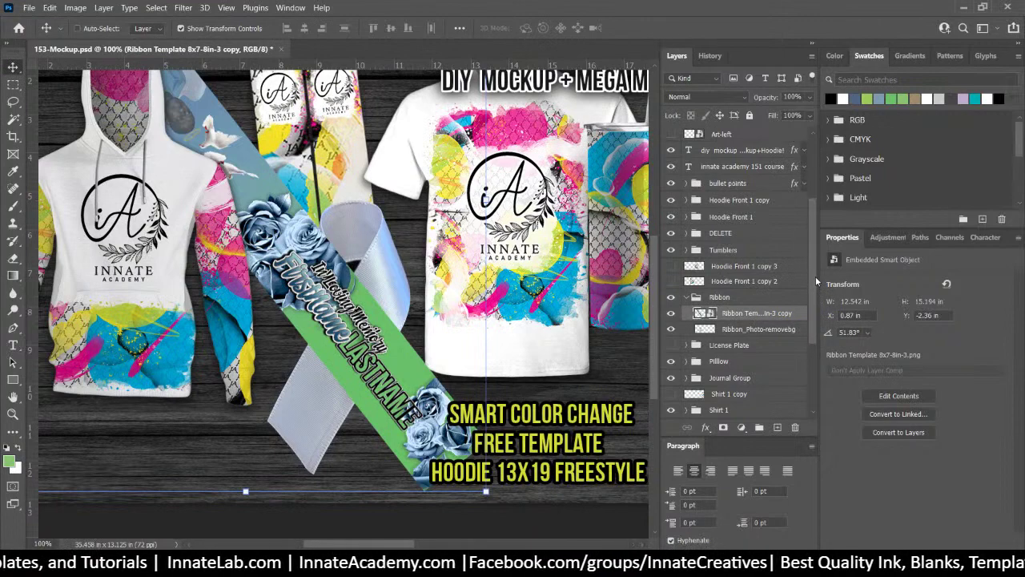
Hide the diagonal strip copy and show the original Ribbon Template 8x7-8in-3 banner
scroll(815, 276, "up", 3)
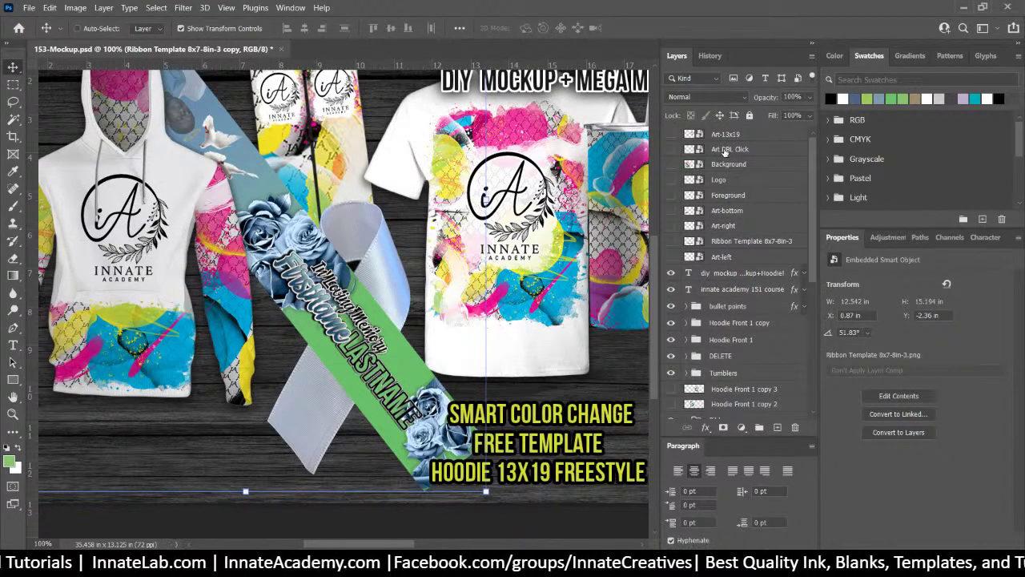
left_click(725, 243)
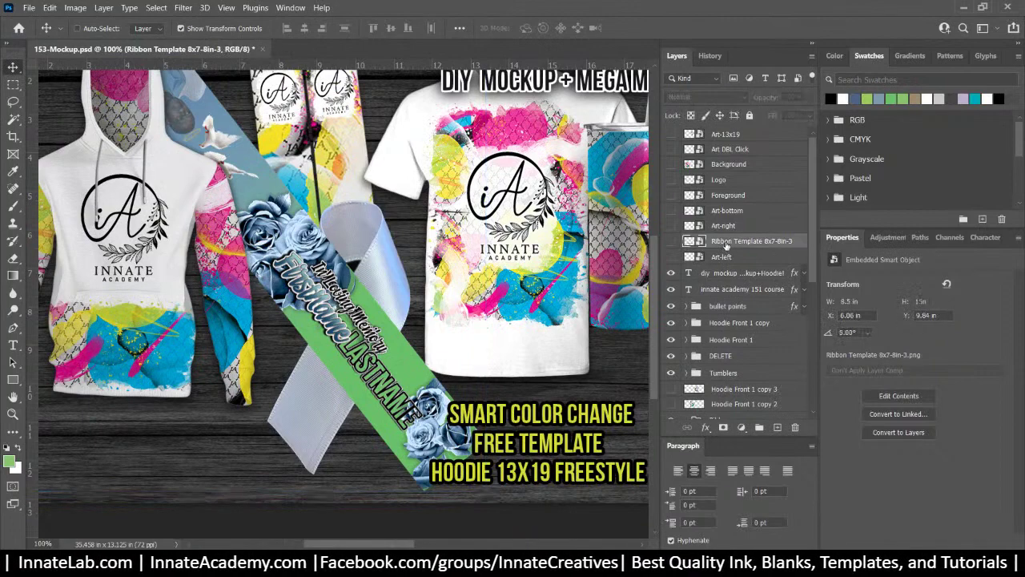
scroll(726, 252, "down", 2)
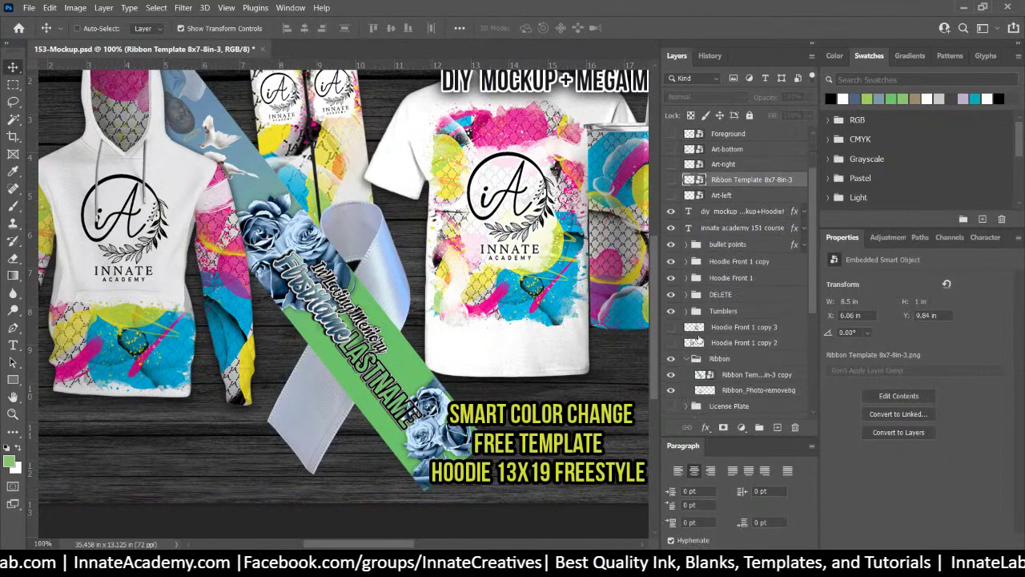
left_click(671, 377)
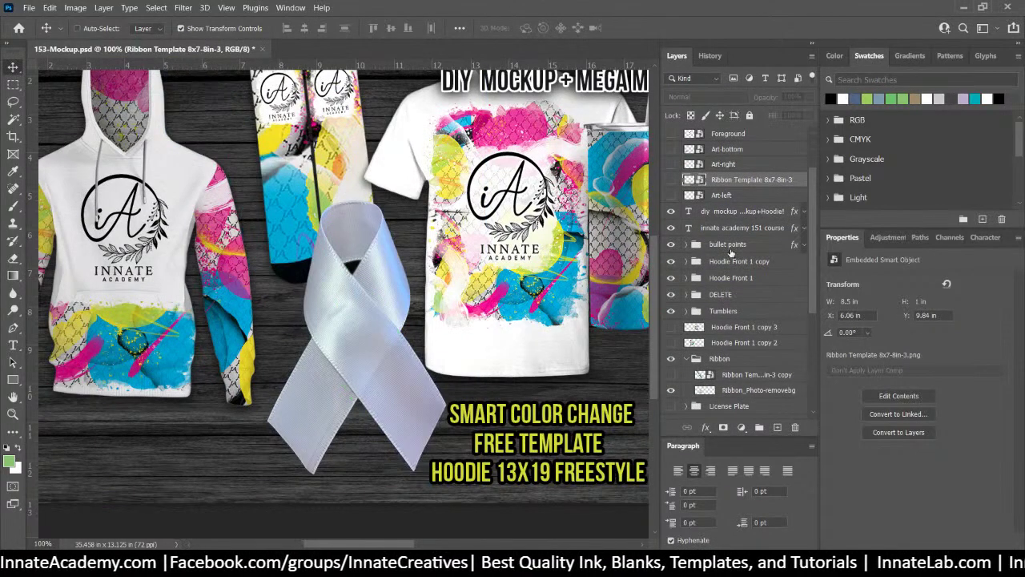
scroll(731, 255, "up", 1)
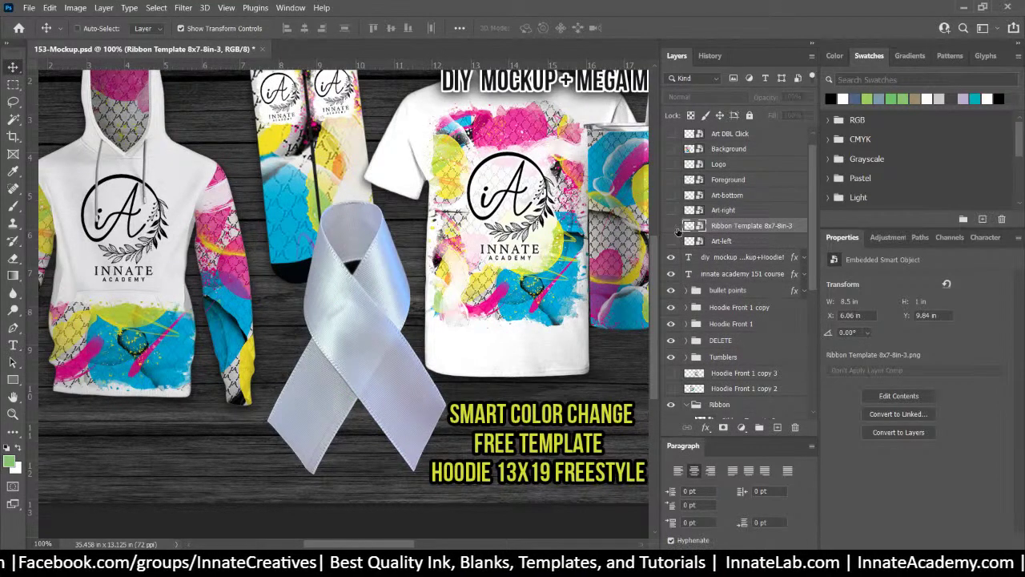
left_click(672, 225)
Enlarge the horizontal banner to about 183% with Free Transform
key("ctrl+t")
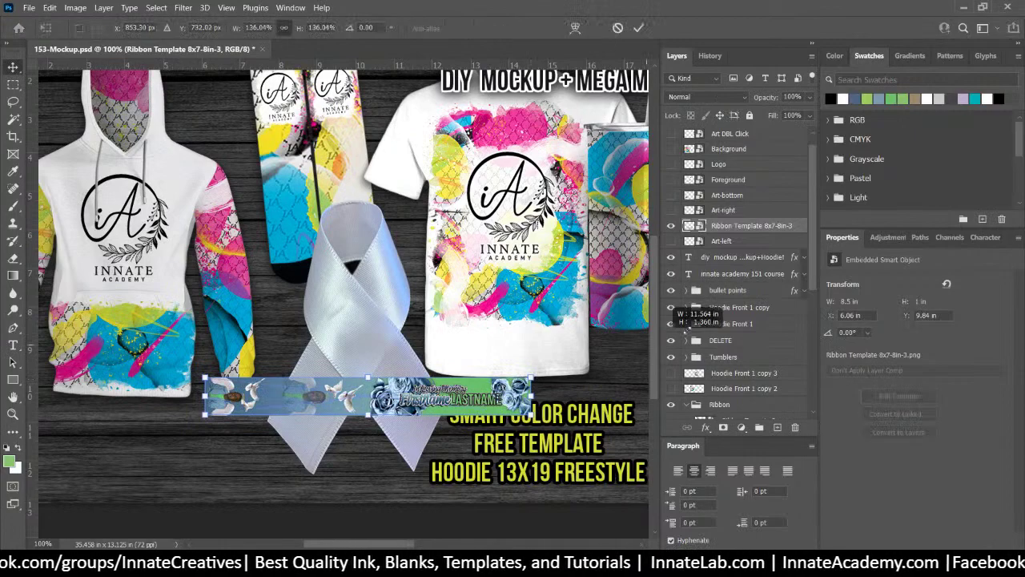
left_click_drag(685, 320, 709, 304)
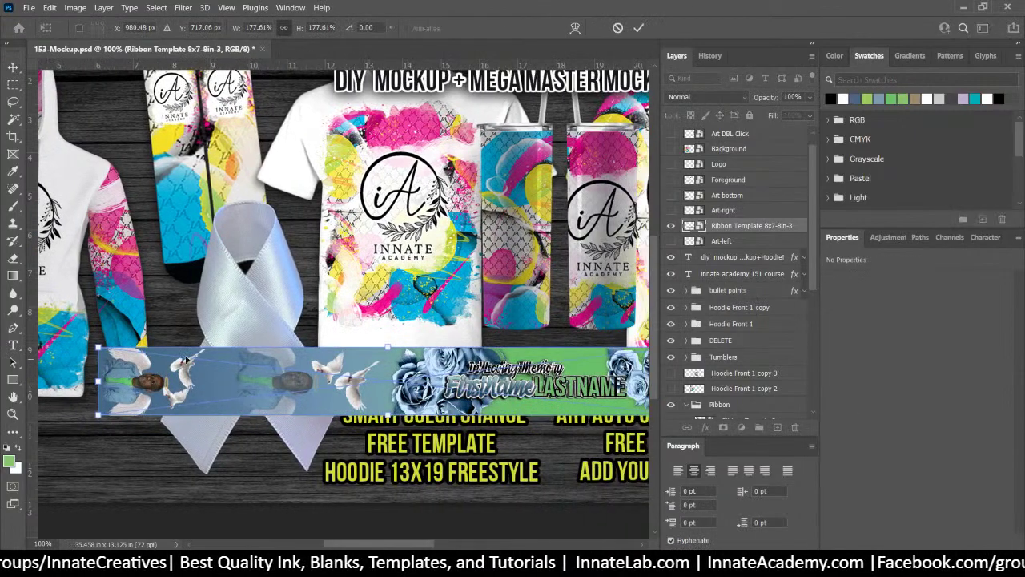
left_click_drag(97, 347, 78, 346)
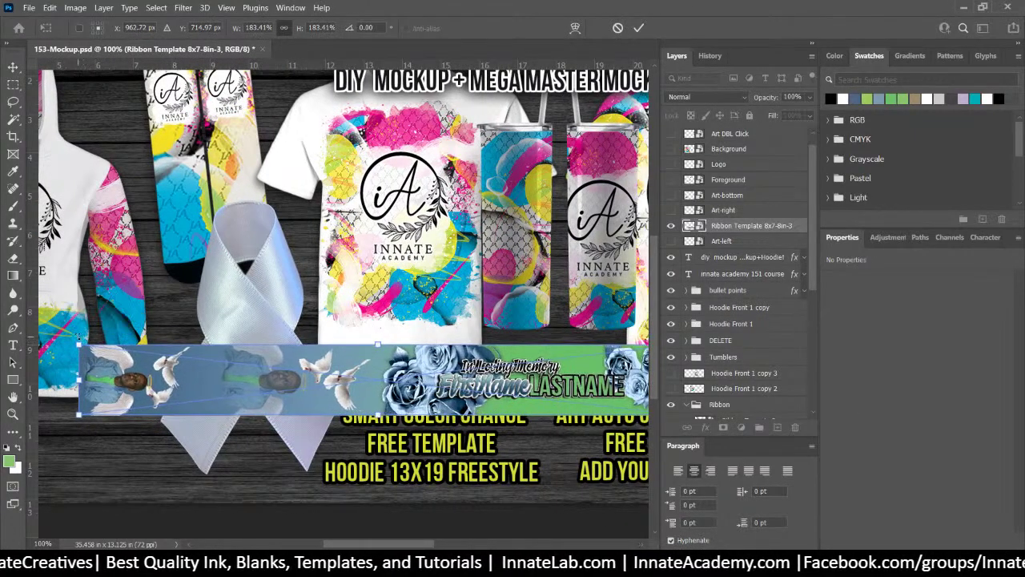
Rasterize the enlarged banner, convert it to a smart object, and move it to X 3.93, Y 8.38 in
key("Return")
right_click(747, 230)
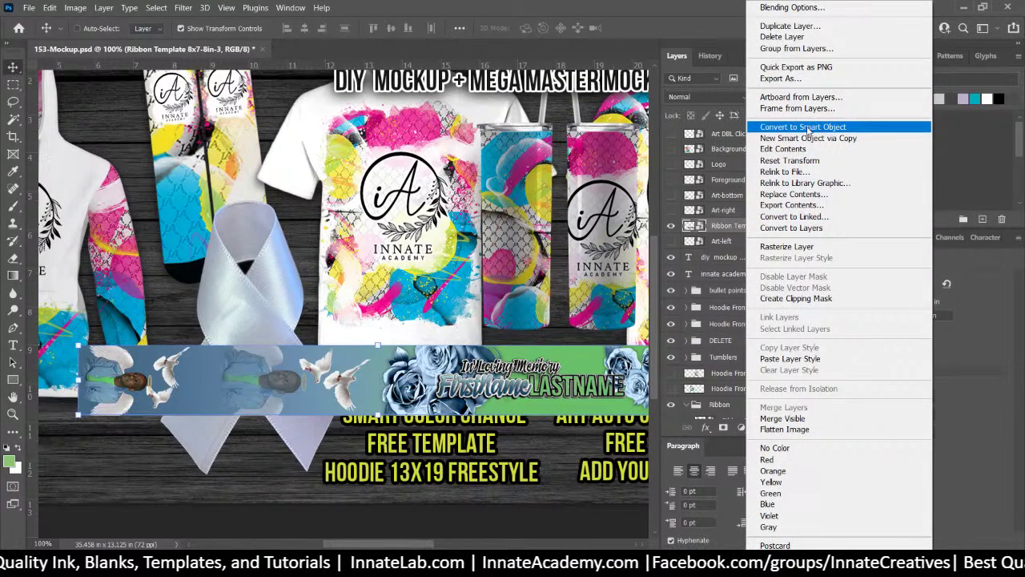
left_click(786, 246)
right_click(738, 231)
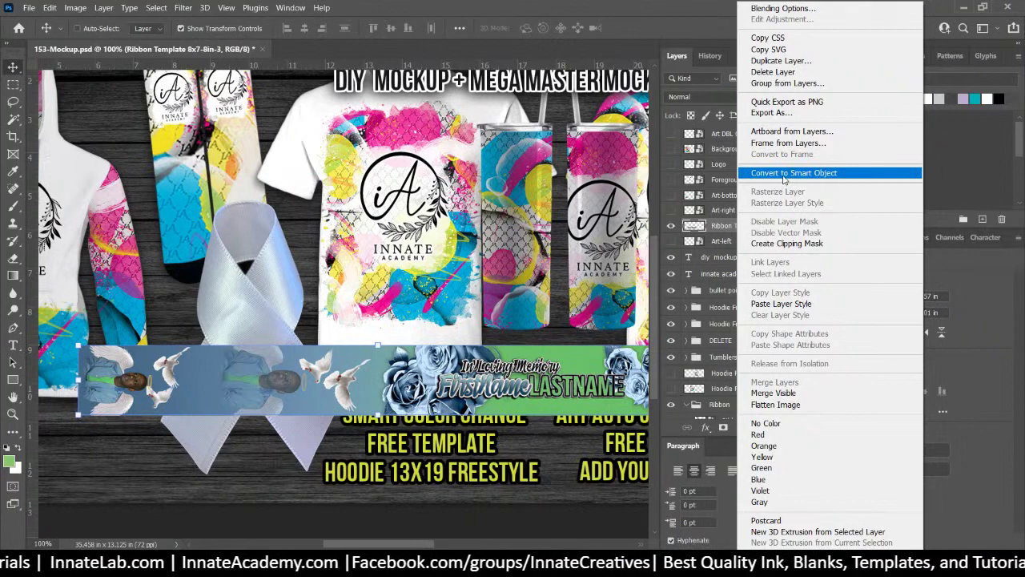
left_click(784, 173)
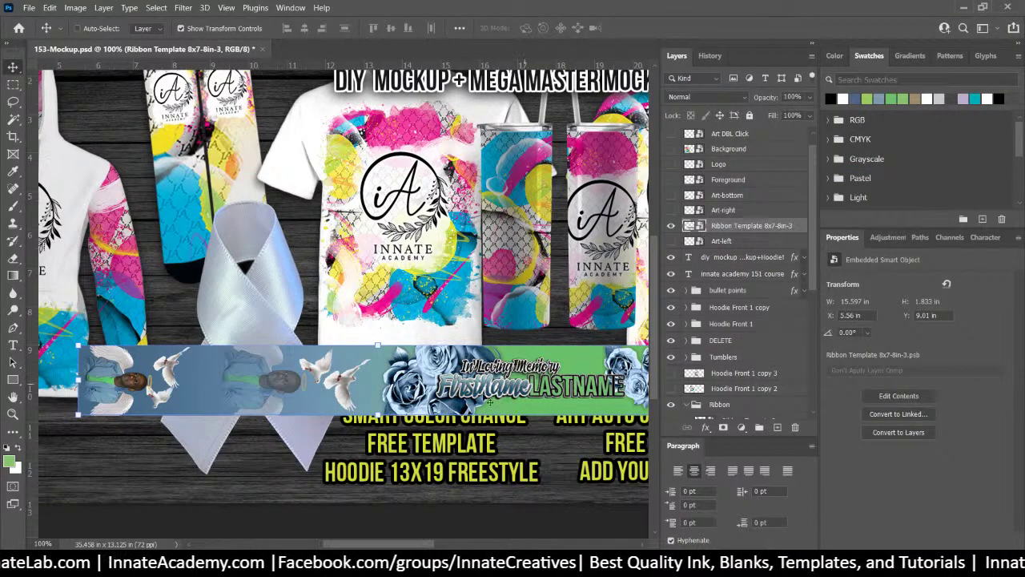
left_click_drag(478, 373, 424, 323)
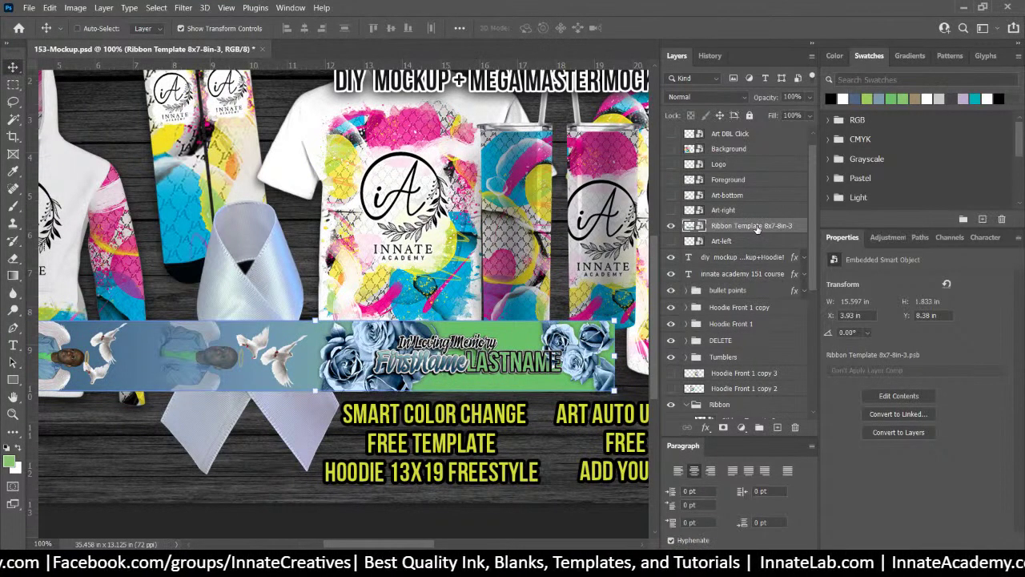
Alt-drag a banner copy into the Ribbon group as 'Ribbon Template 8x7-8in-3 copy 2' and select it
left_click_drag(758, 228, 758, 394)
scroll(758, 394, "down", 1)
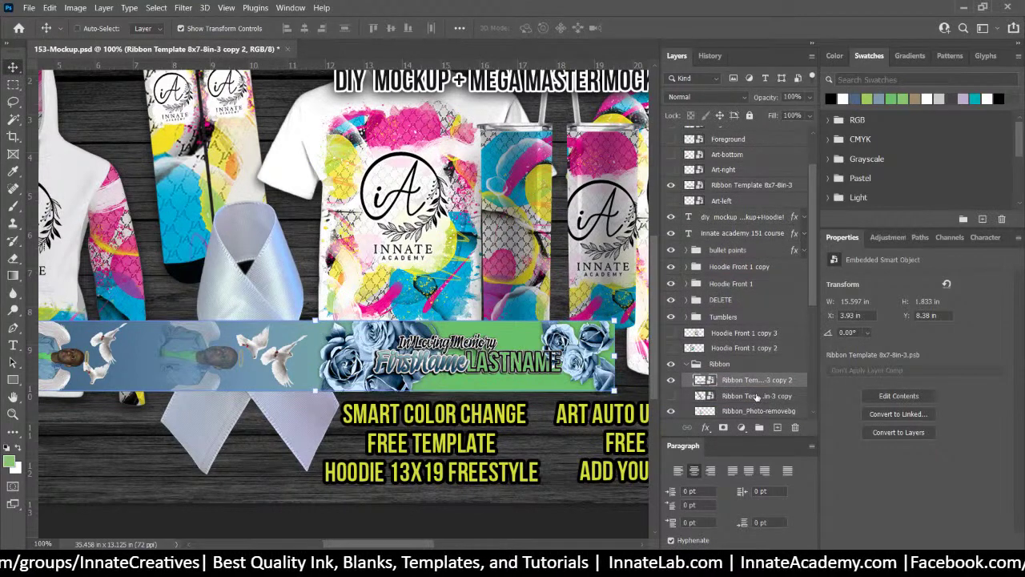
left_click(757, 396)
left_click(757, 410)
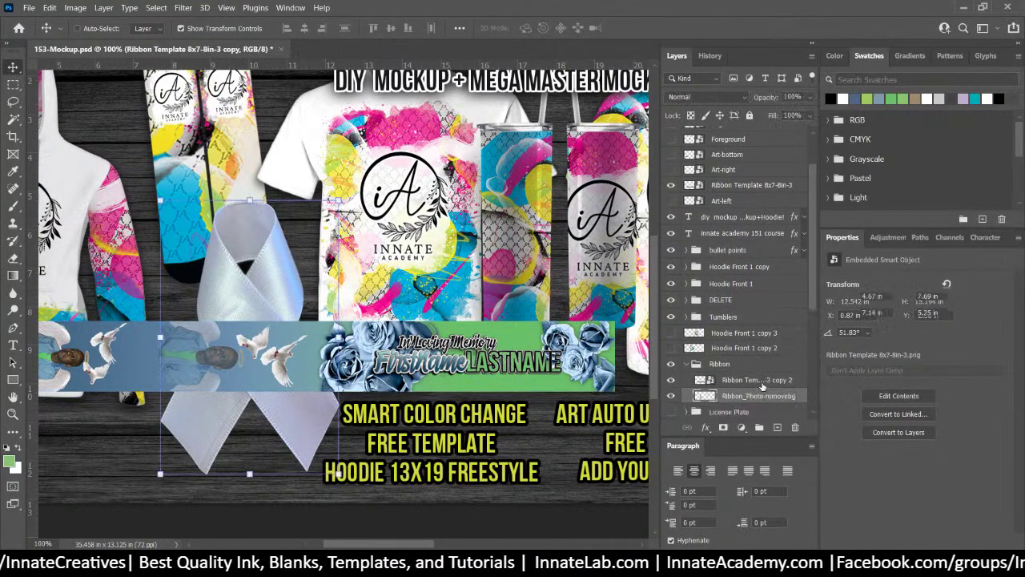
scroll(753, 384, "up", 3)
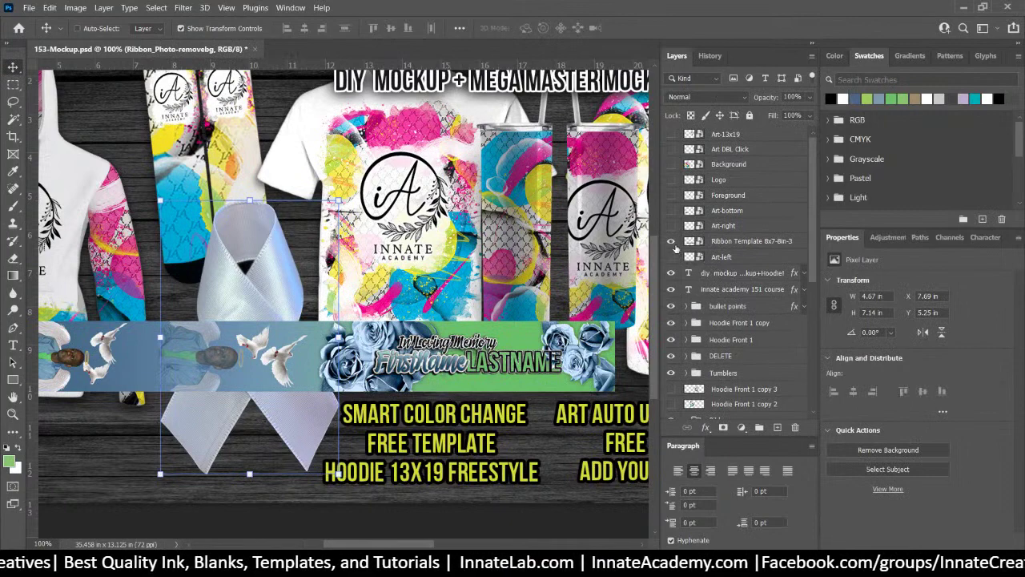
scroll(757, 344, "down", 5)
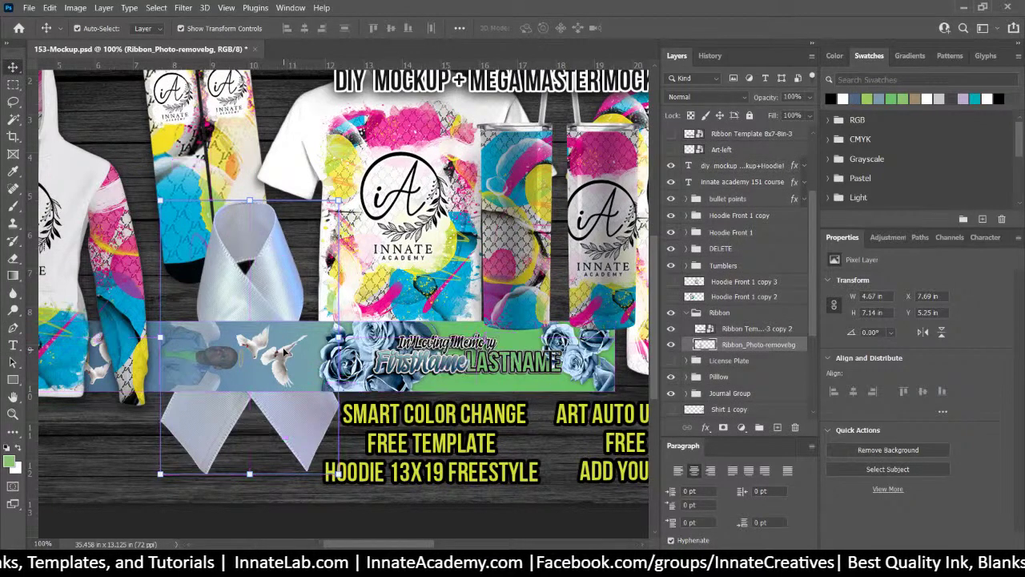
key("ctrl+minus")
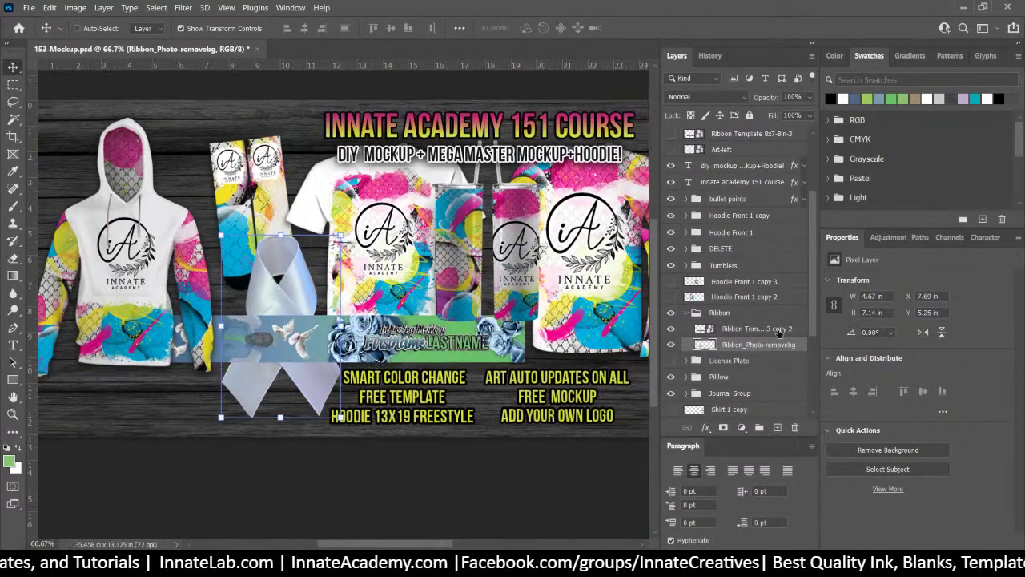
left_click(757, 328)
key("ctrl+t")
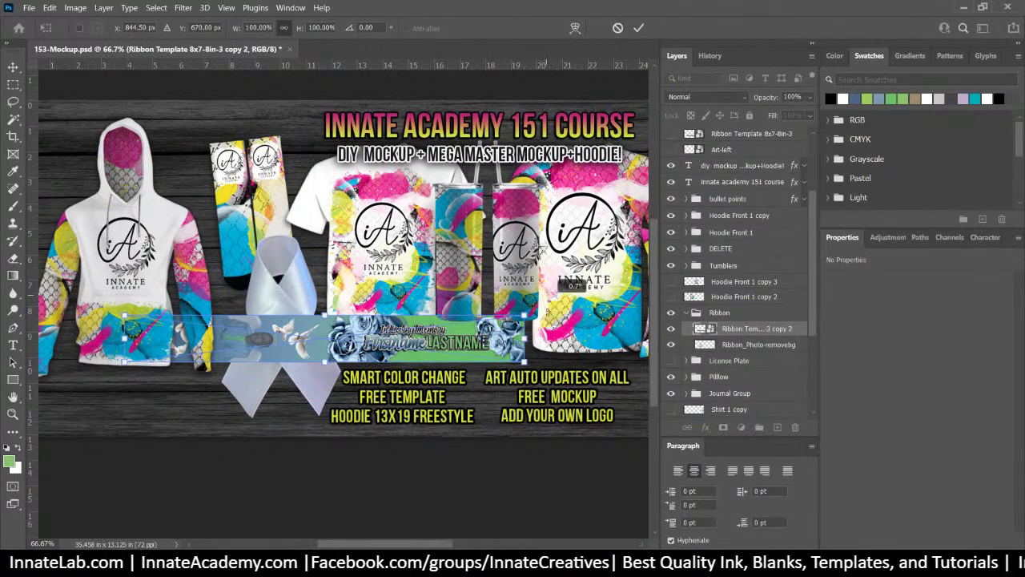
Rotate banner copy 2 to 52.06°, scale it to 104.55%, and position it along the ribbon's leg
left_click_drag(548, 310, 445, 436)
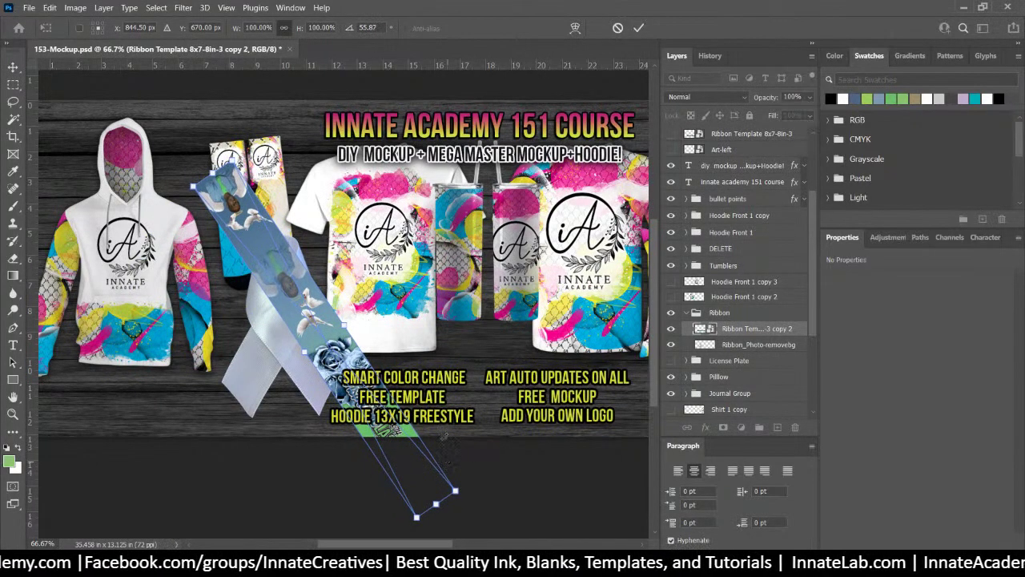
left_click_drag(302, 320, 218, 230)
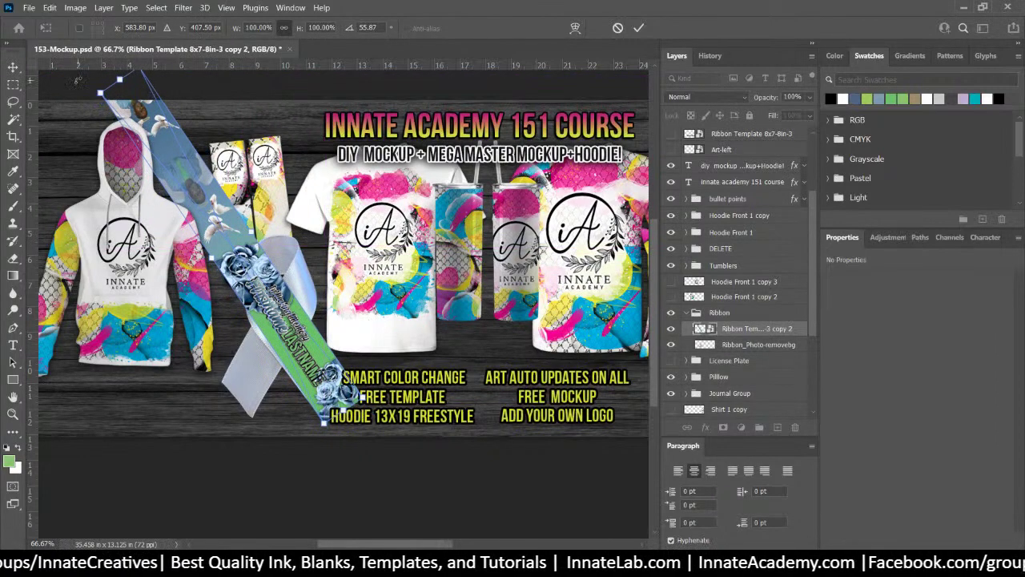
left_click_drag(76, 80, 86, 98)
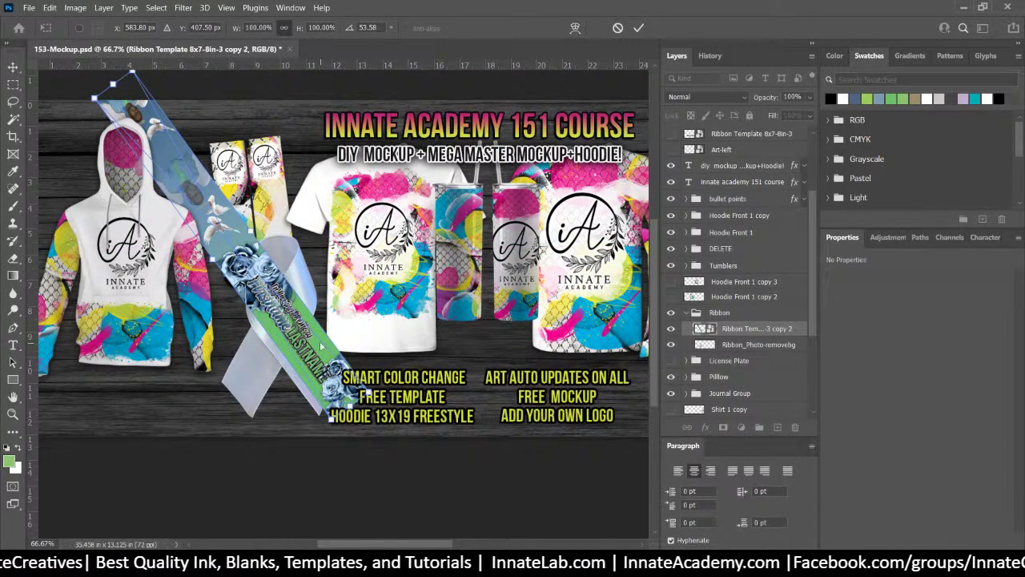
left_click_drag(321, 346, 318, 350)
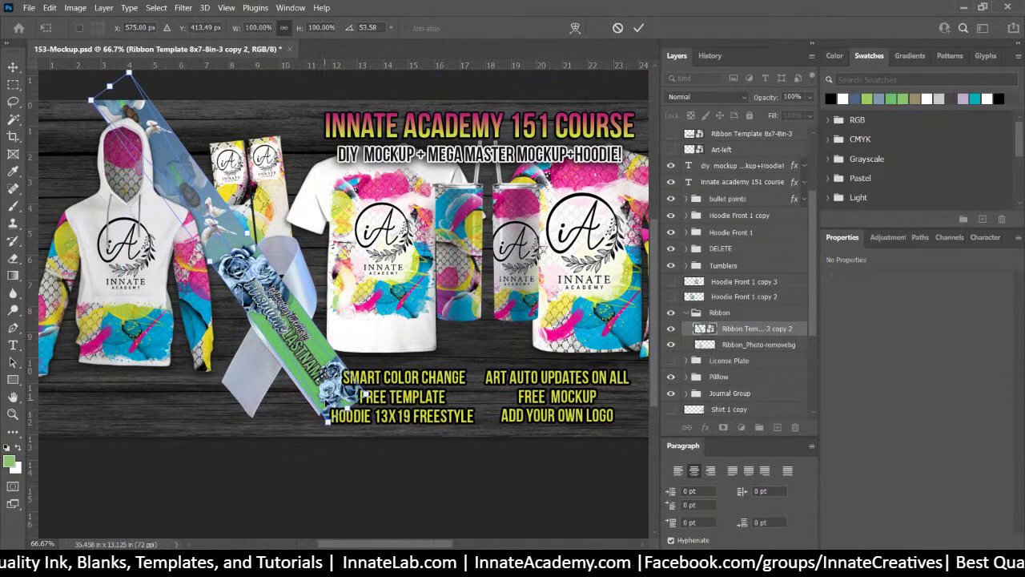
left_click_drag(328, 423, 330, 438)
left_click_drag(322, 376, 310, 370)
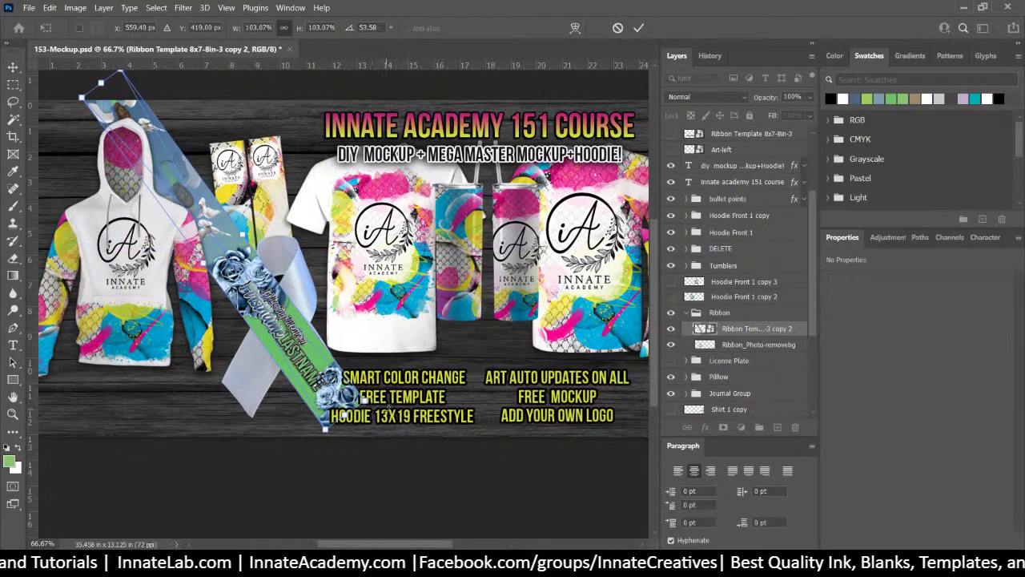
left_click_drag(388, 406, 379, 405)
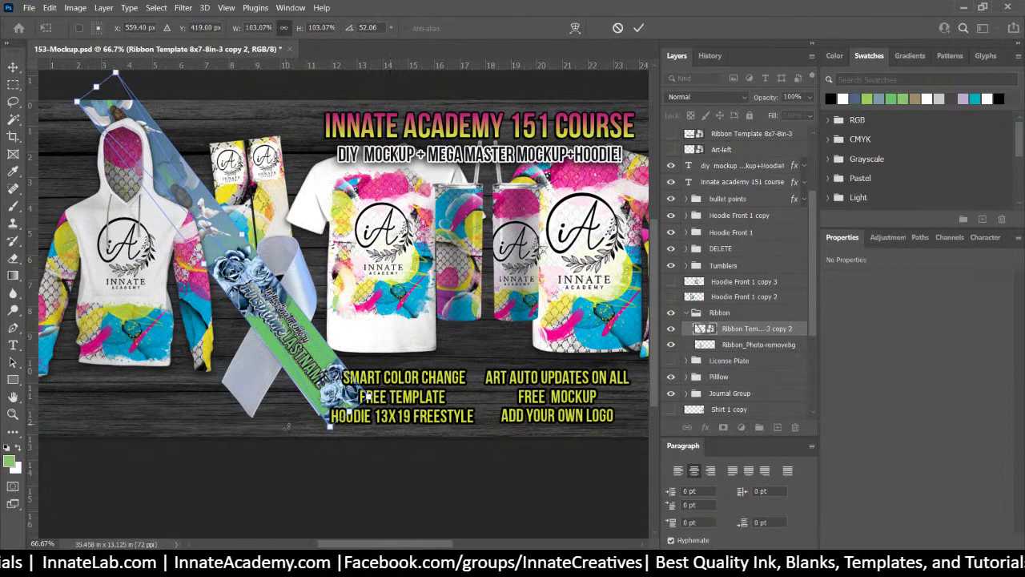
left_click_drag(329, 428, 329, 437)
key("Left")
key("Left")
key("Left")
key("Left")
key("Left")
key("Left")
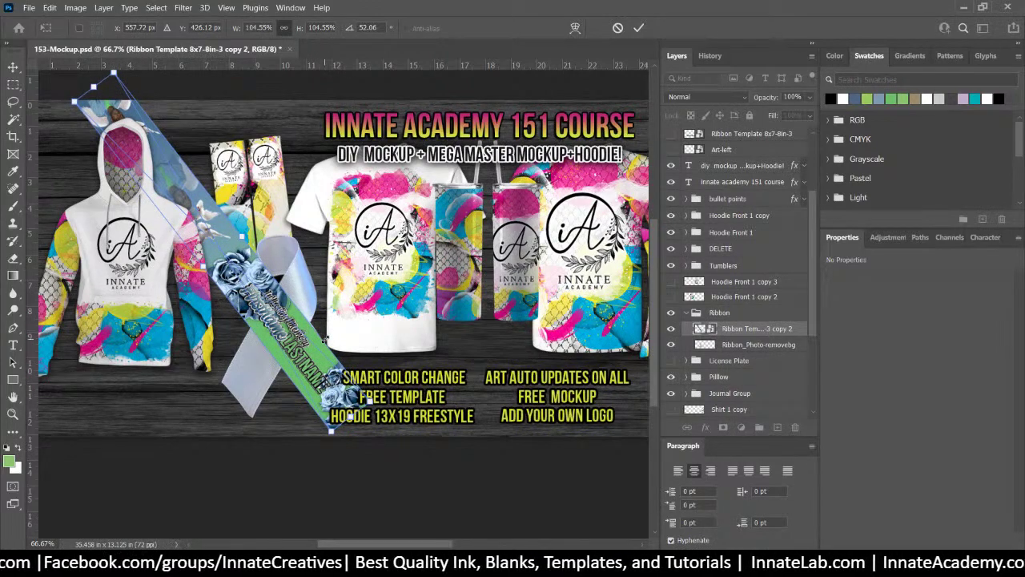
key("Return")
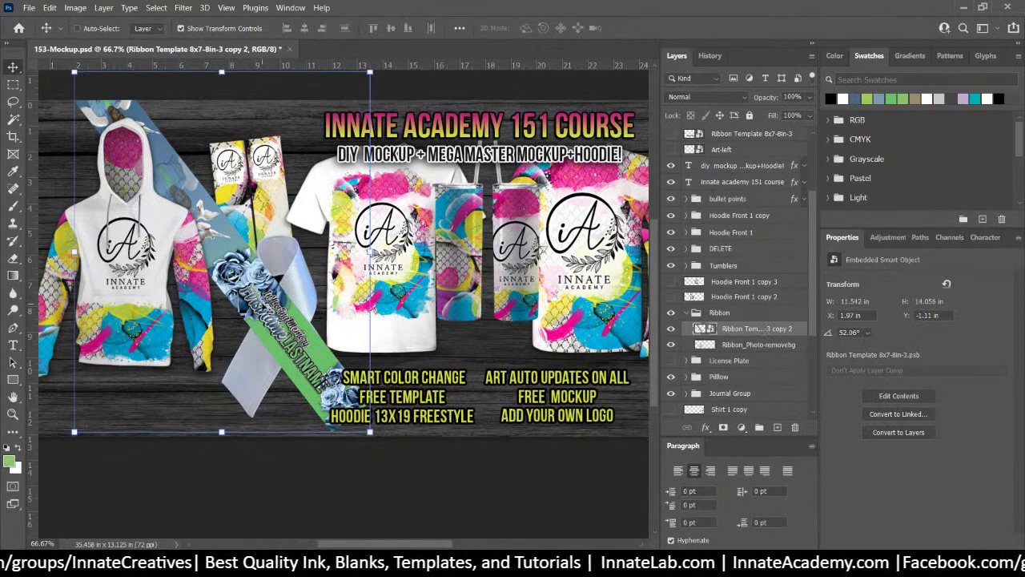
Shift the diagonal banner right, then select the Ribbon_Photo-removebg layer and the Pen tool
left_click_drag(272, 319, 412, 295)
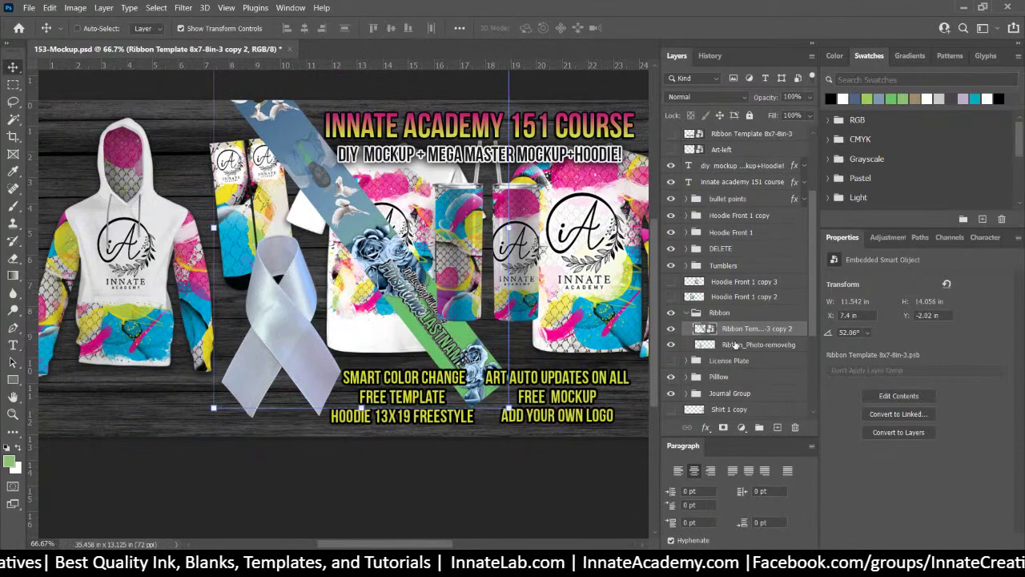
left_click(735, 344)
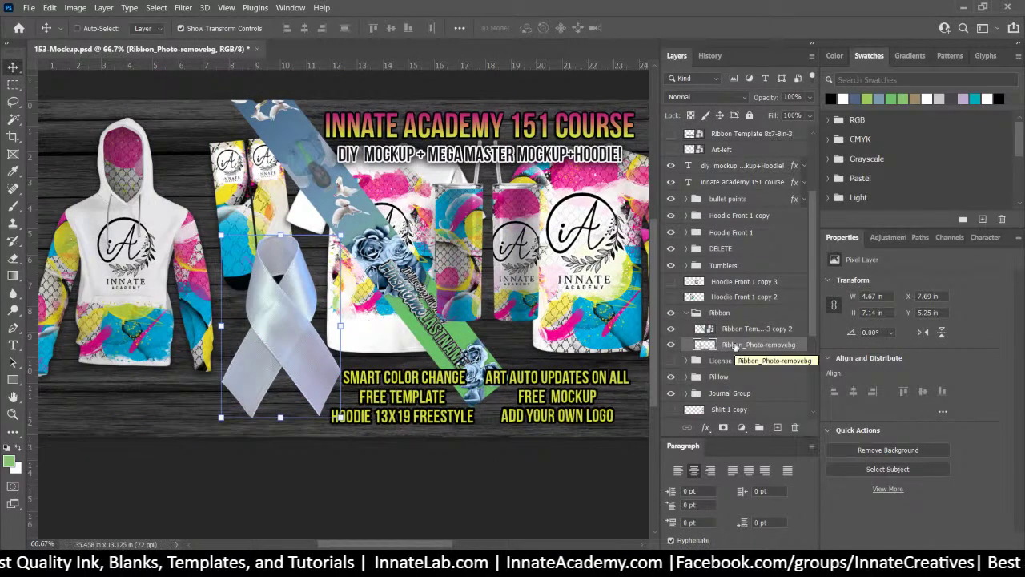
key("ctrl+plus")
key("ctrl+plus")
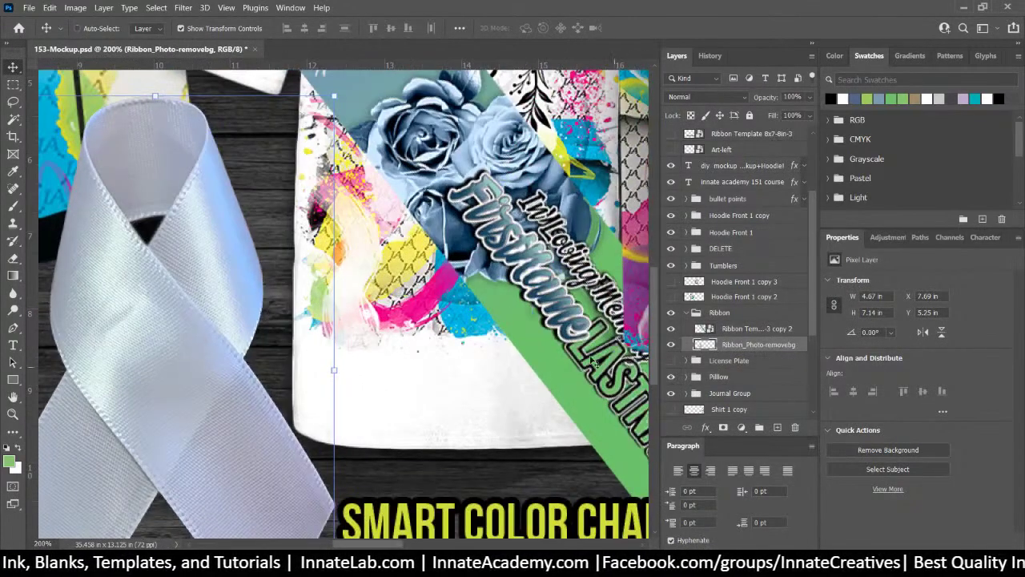
scroll(593, 362, "down", 3)
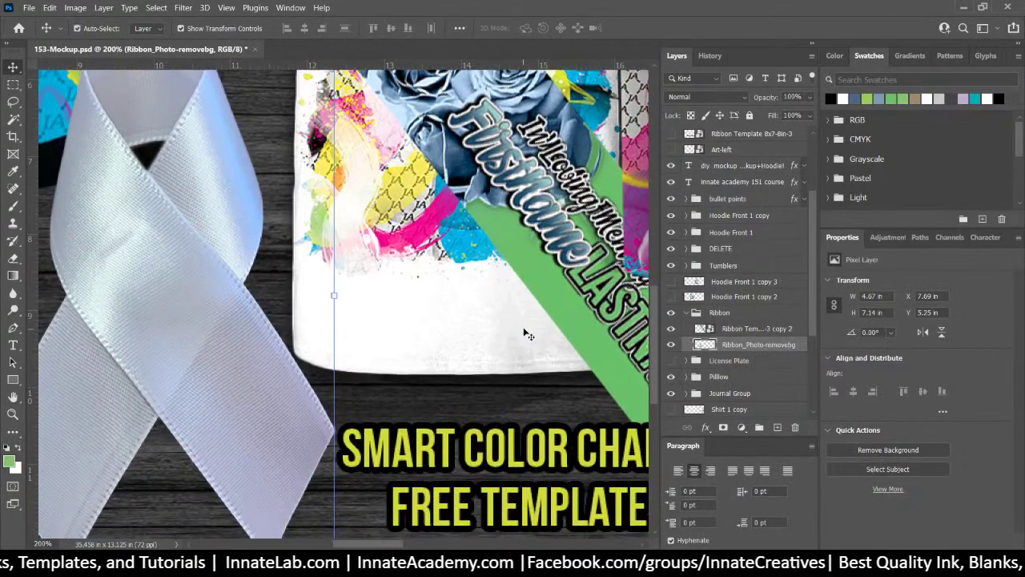
key("ctrl+minus")
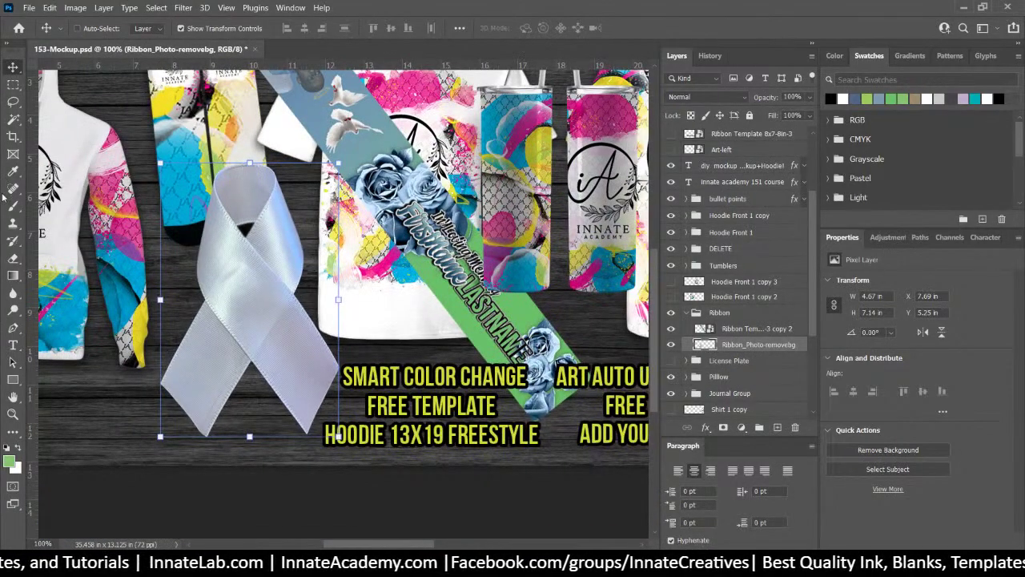
left_click(13, 328)
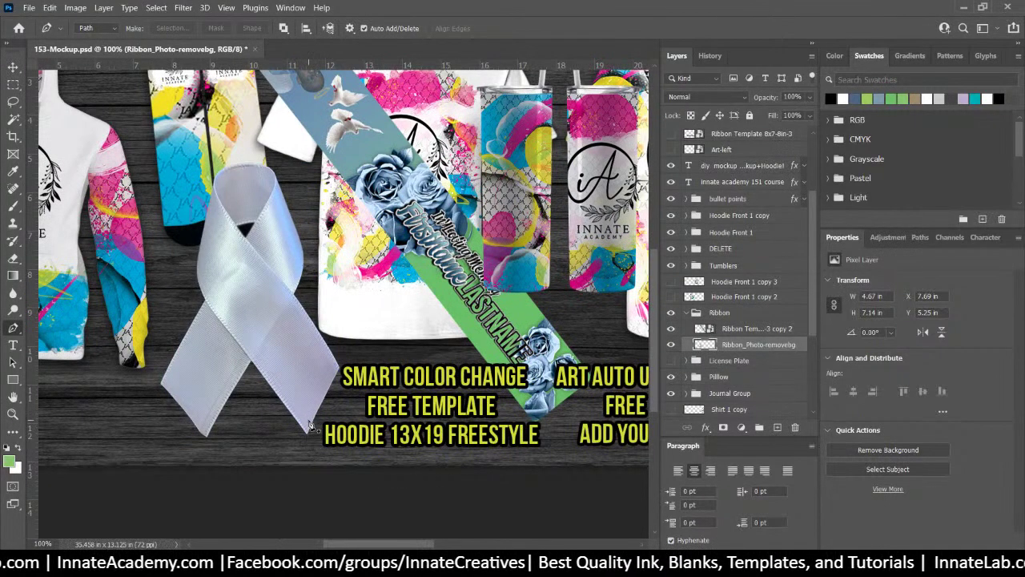
Trace the ribbon's left edge with curved anchor points from the bottom tip up to the top loop
scroll(311, 424, "up", 2)
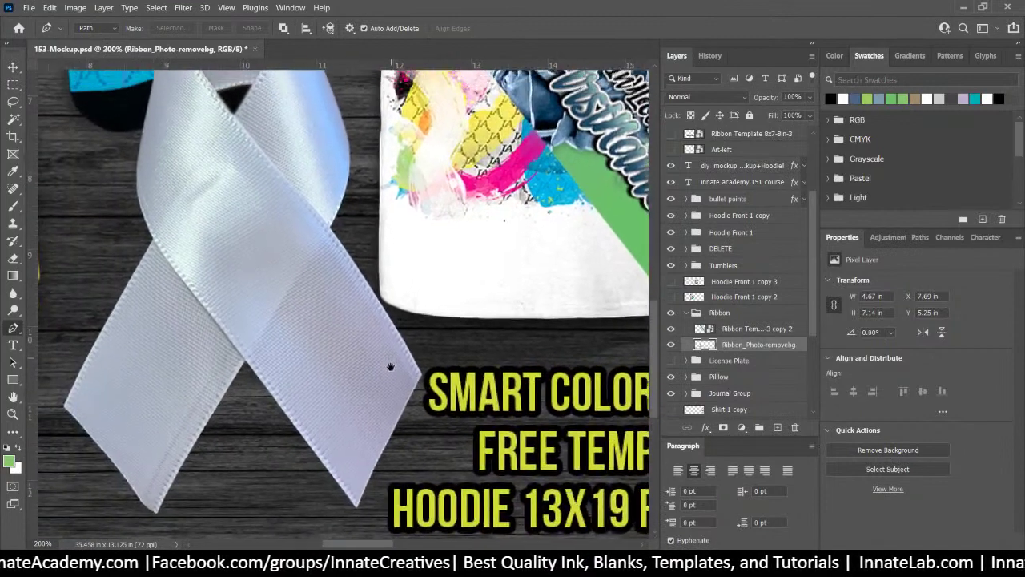
scroll(390, 367, "up", 1)
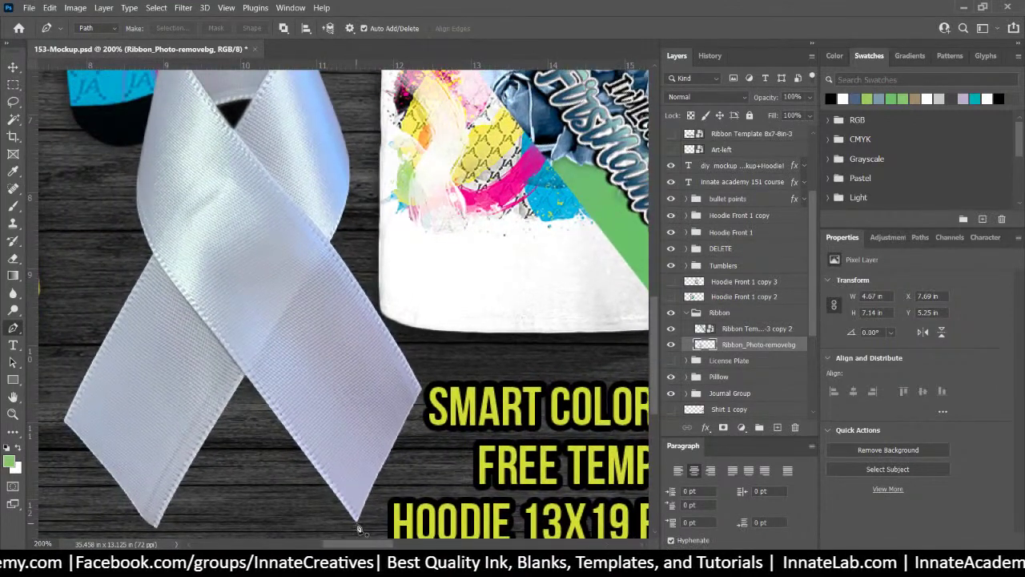
left_click(354, 526)
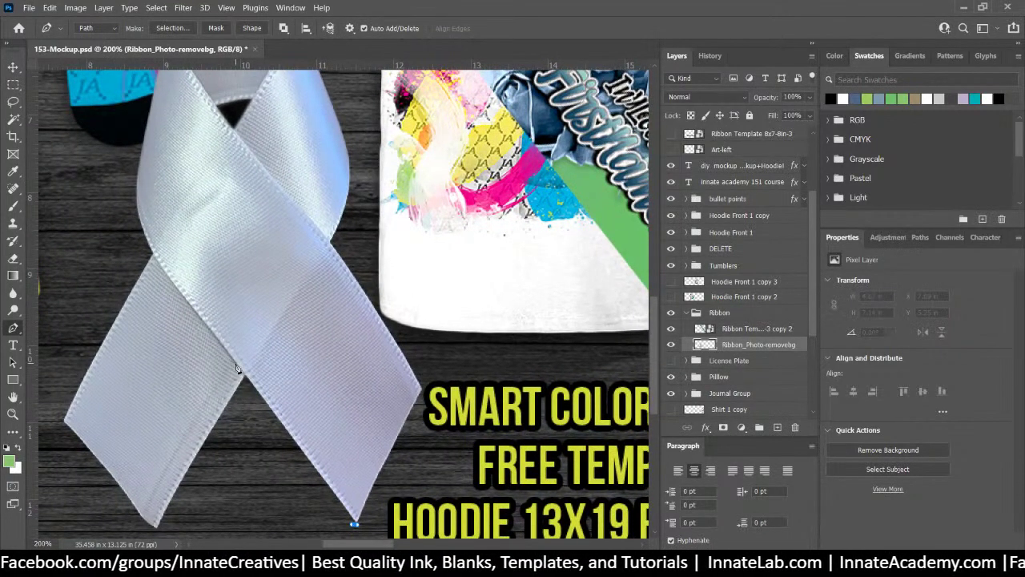
left_click_drag(236, 366, 220, 345)
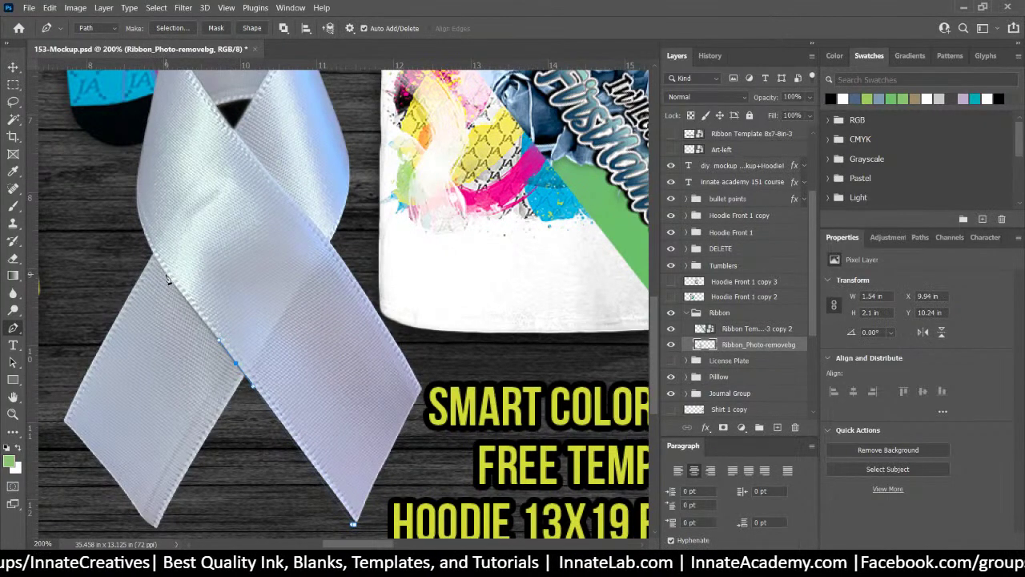
left_click_drag(165, 275, 152, 255)
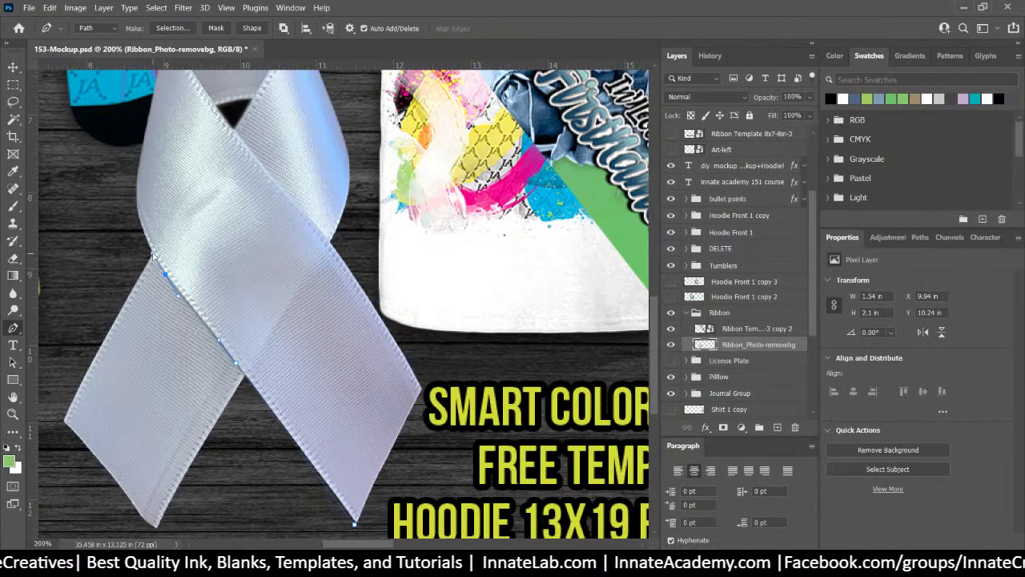
left_click_drag(138, 205, 138, 188)
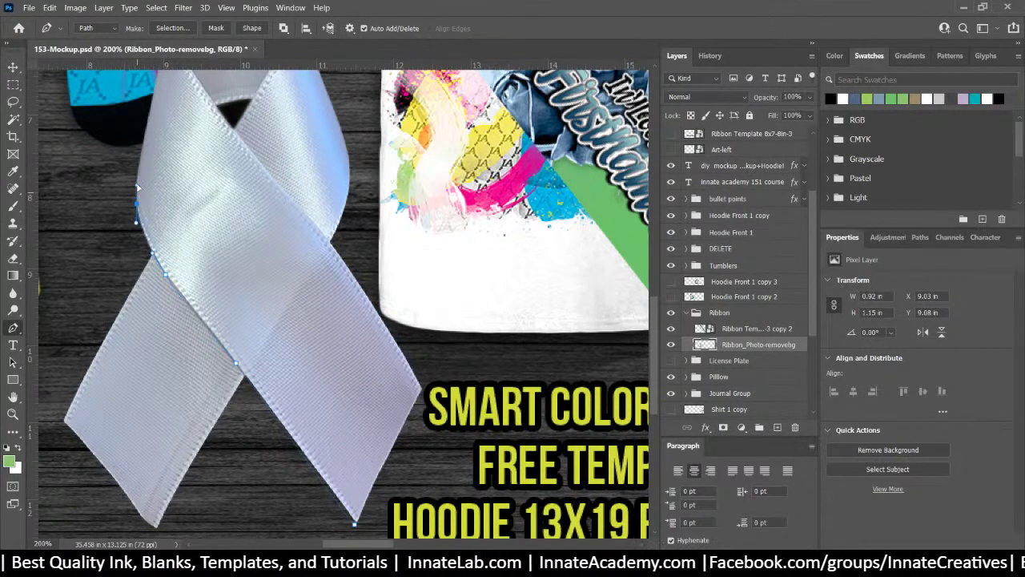
left_click_drag(169, 146, 152, 310)
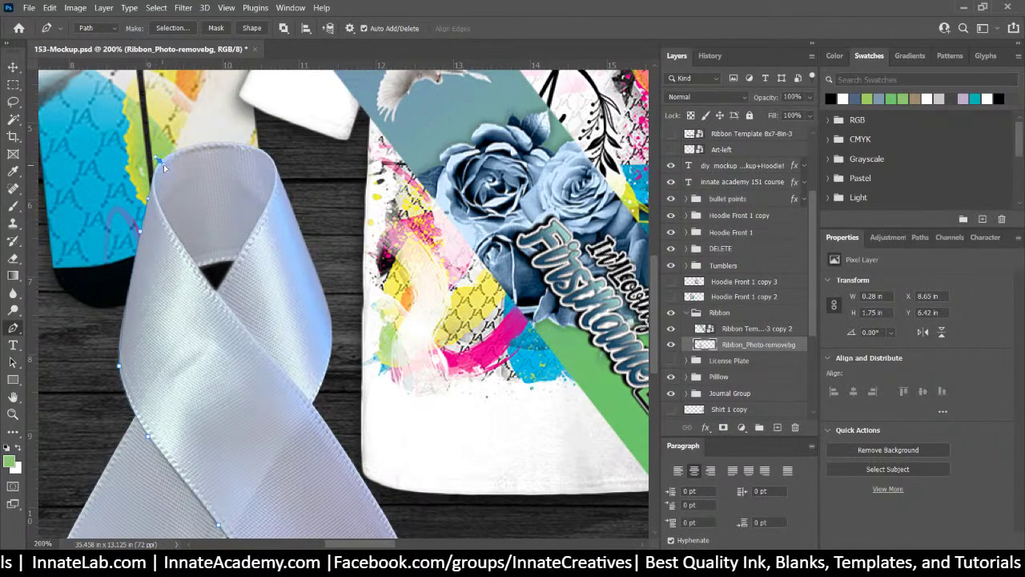
left_click(151, 194)
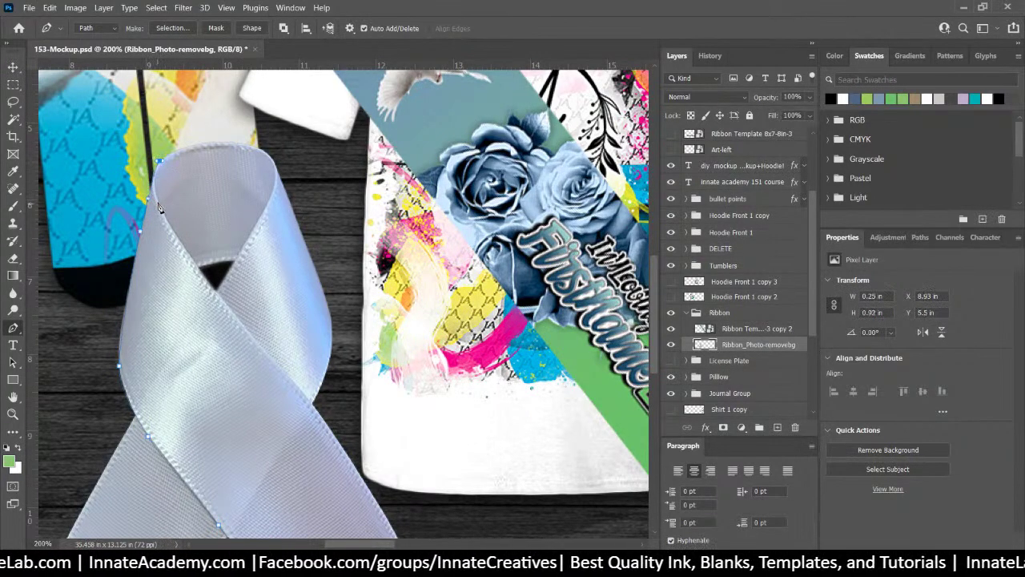
left_click_drag(160, 208, 168, 235)
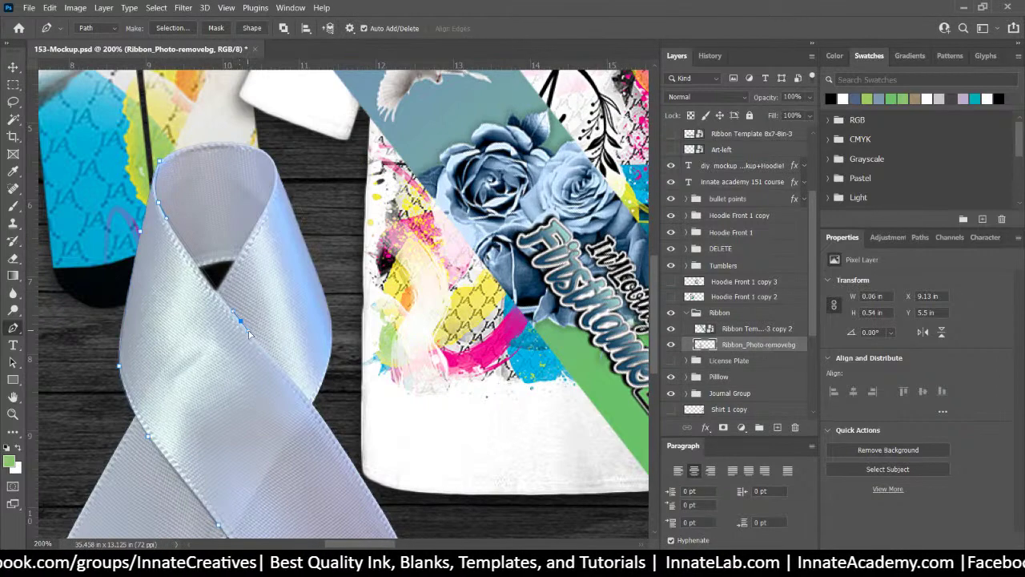
Continue the path down the strand's right edge and close it at the starting tip
left_click_drag(311, 413, 233, 317)
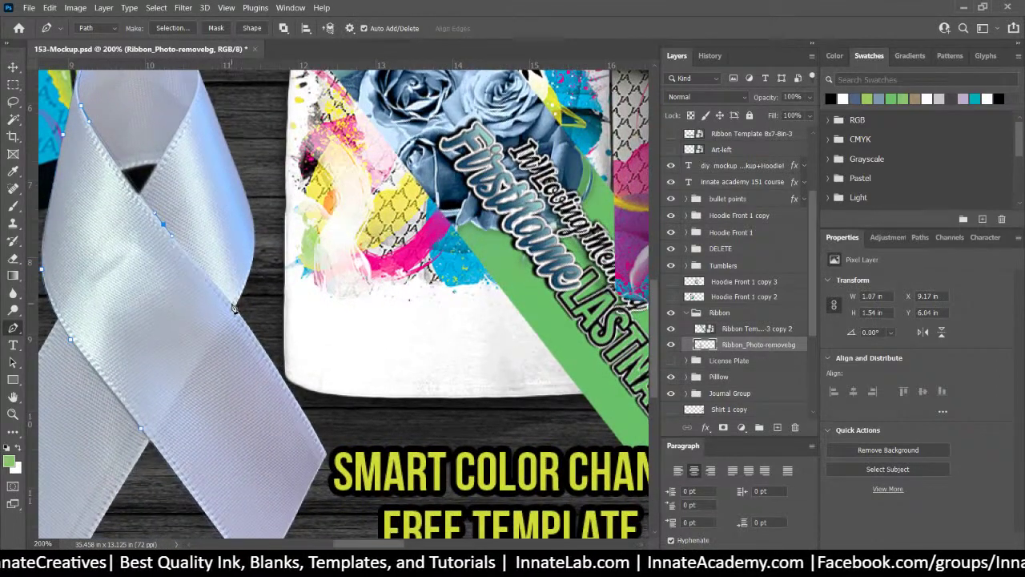
left_click_drag(233, 306, 249, 328)
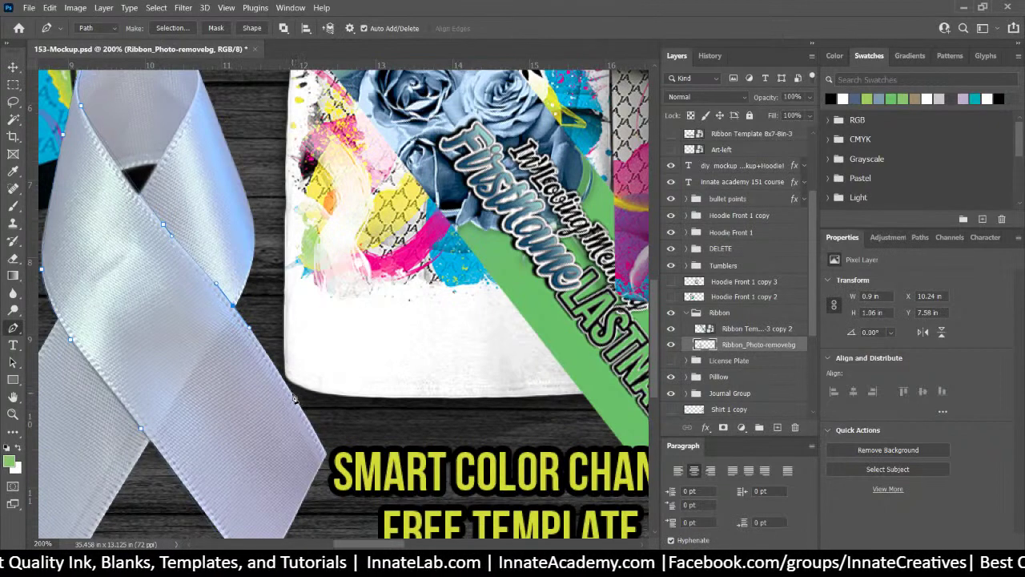
left_click_drag(293, 394, 302, 410)
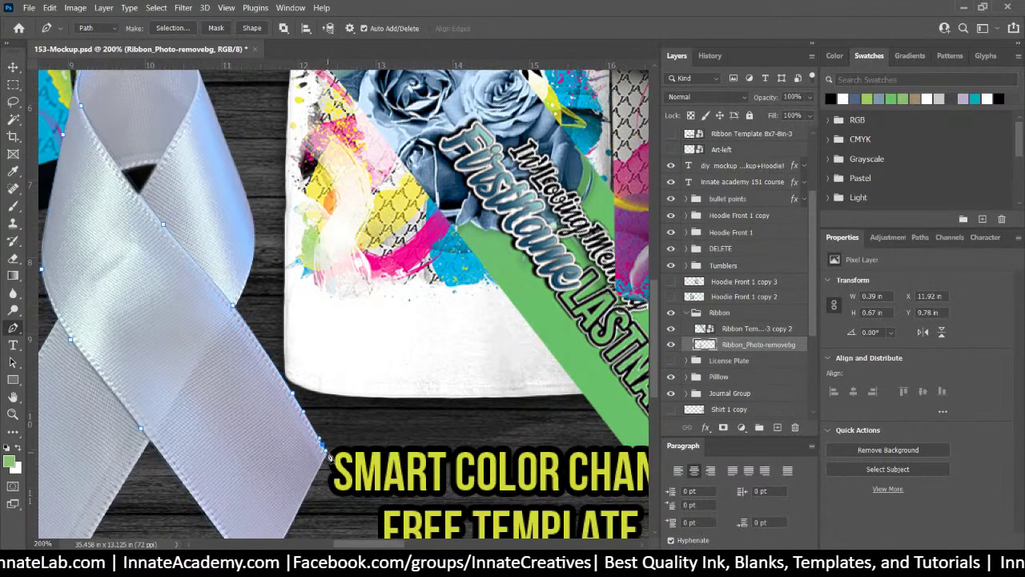
left_click(322, 443)
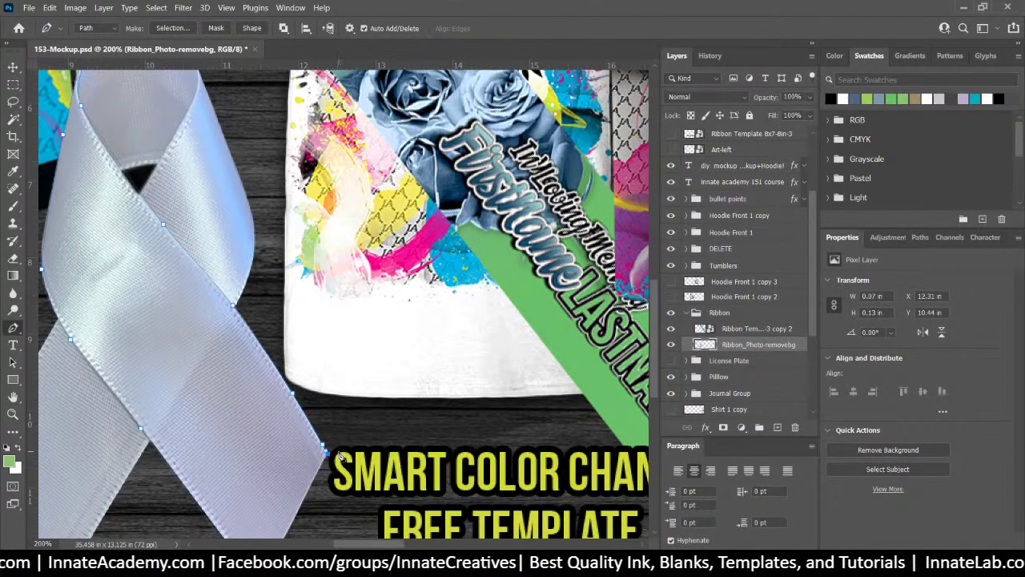
scroll(341, 455, "down", 5)
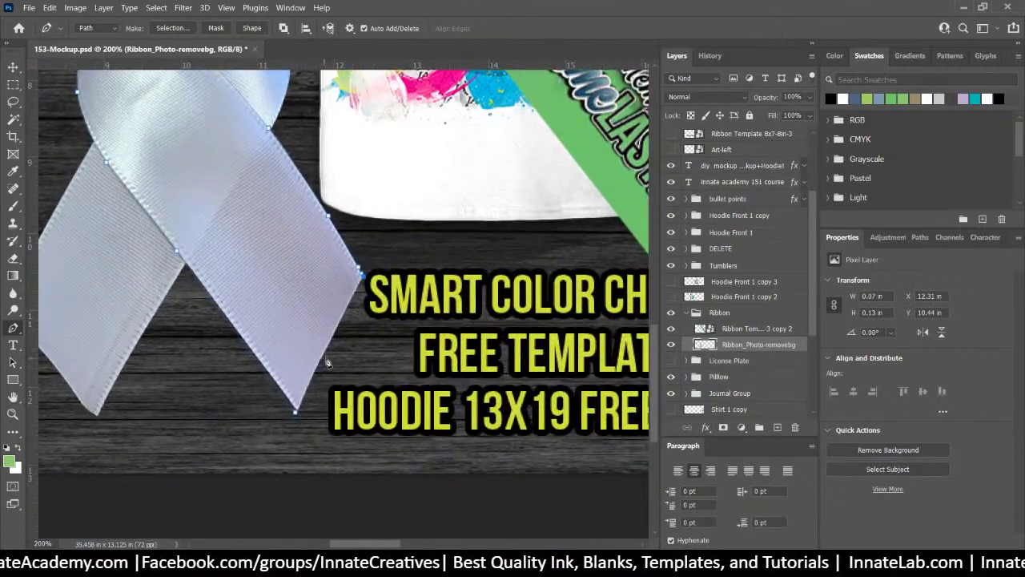
left_click(333, 336)
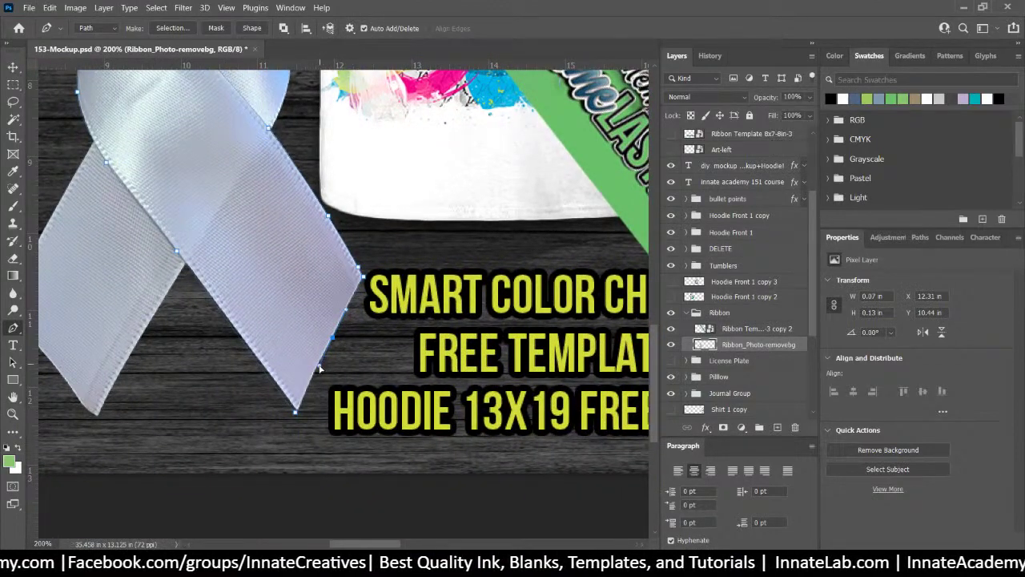
left_click(319, 365)
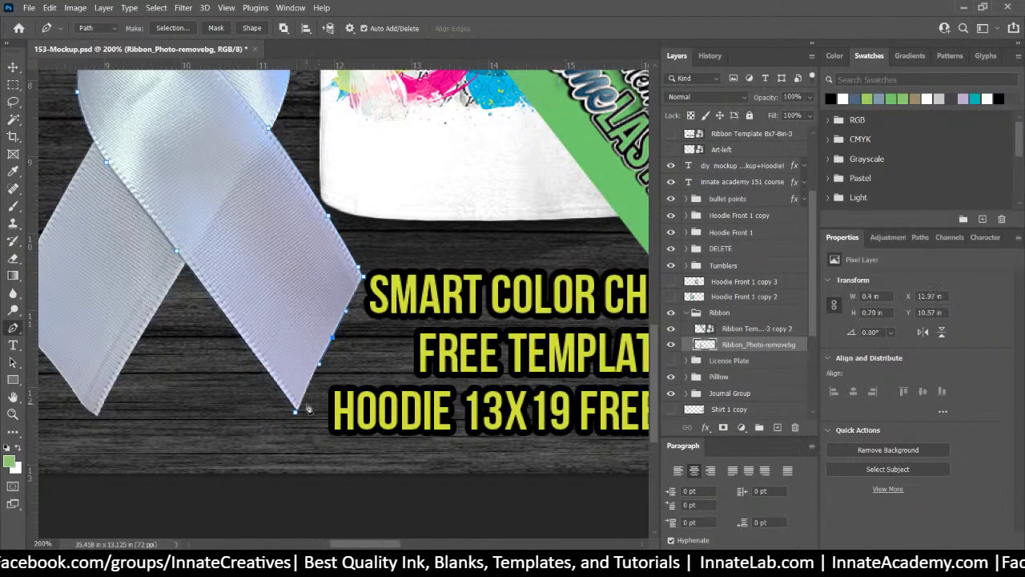
left_click(296, 413)
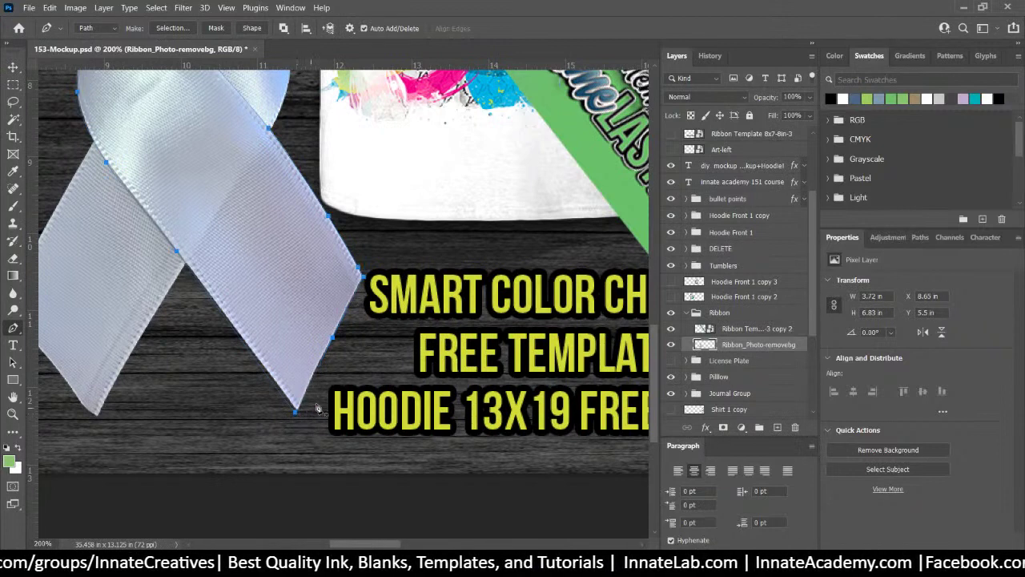
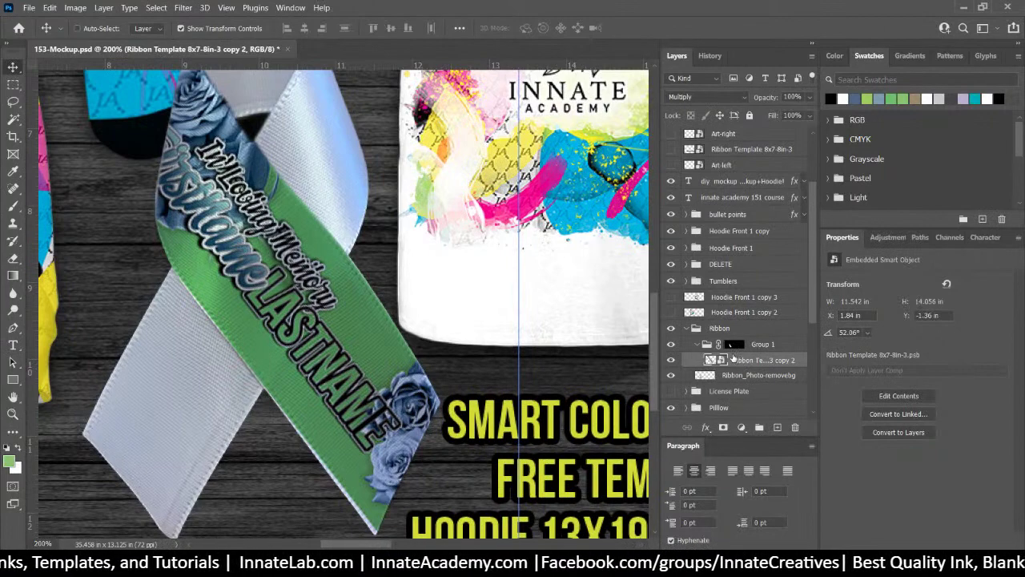
Scale the ribbon-template strip up slightly and nudge it to X 1.59 in, Y -1.62 in
key("ctrl+t")
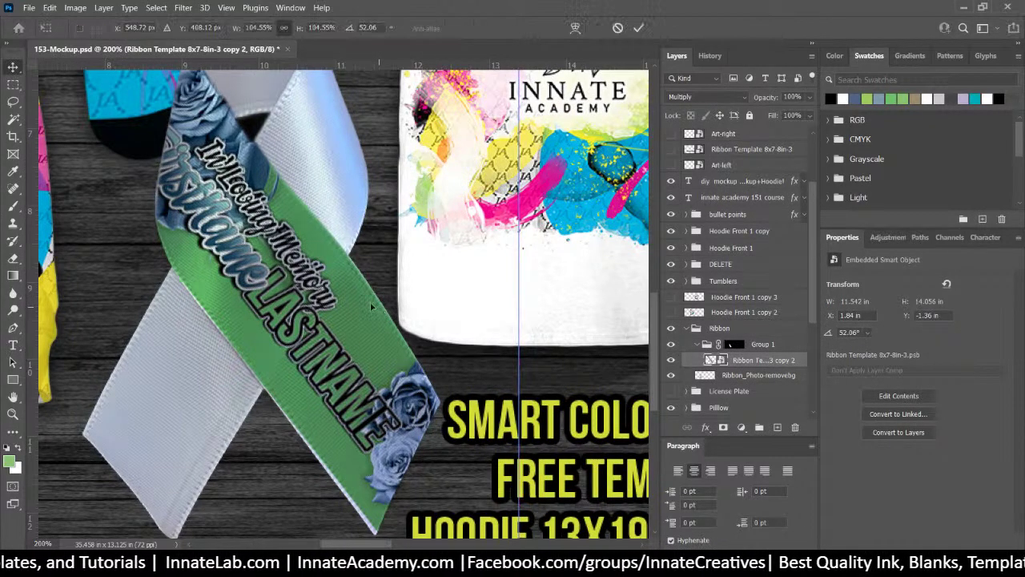
scroll(361, 336, "down", 2)
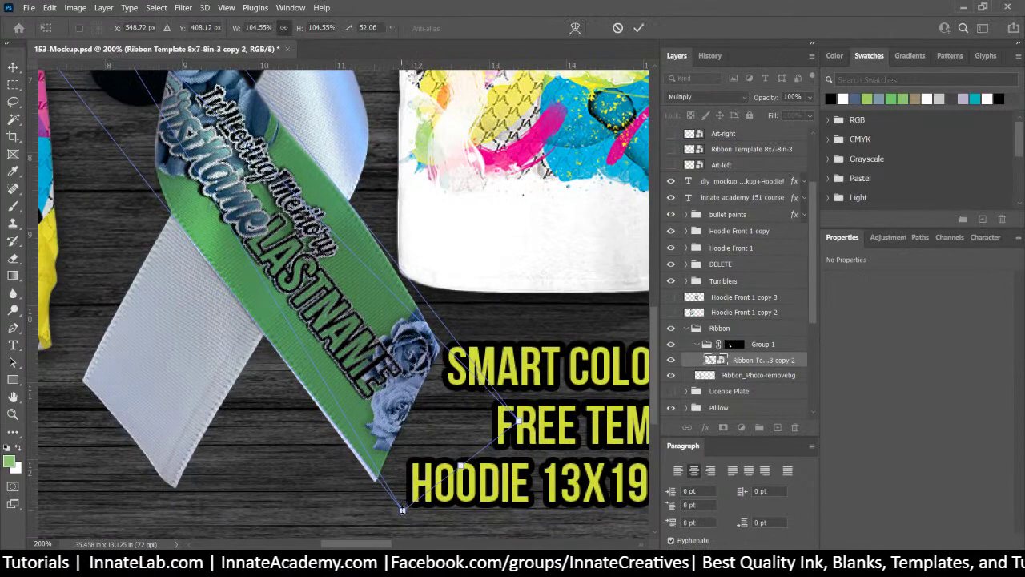
left_click_drag(402, 510, 399, 535)
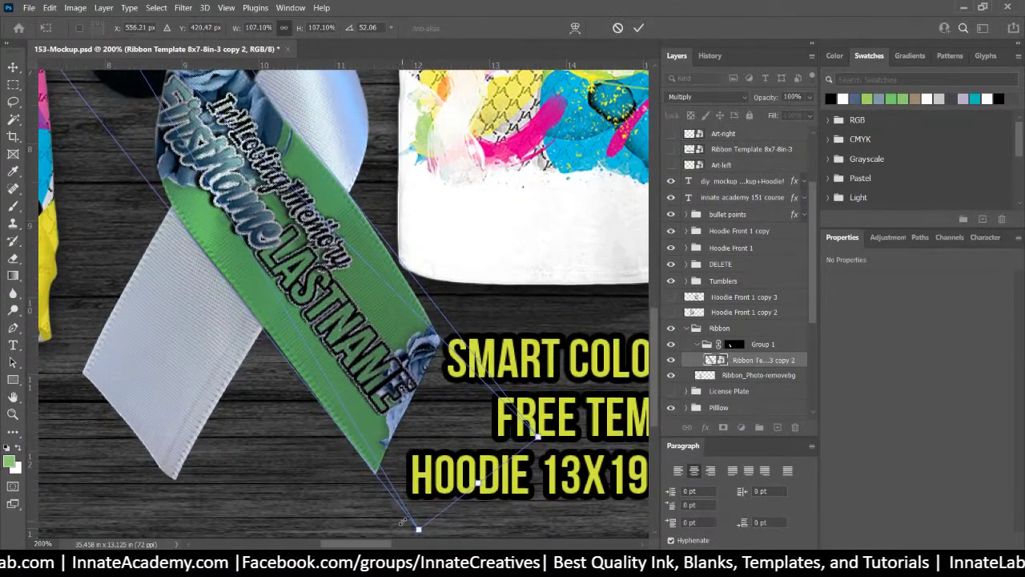
key("Return")
mouse_move(352, 377)
left_mouse_down()
mouse_move(373, 381)
mouse_move(344, 362)
left_mouse_up()
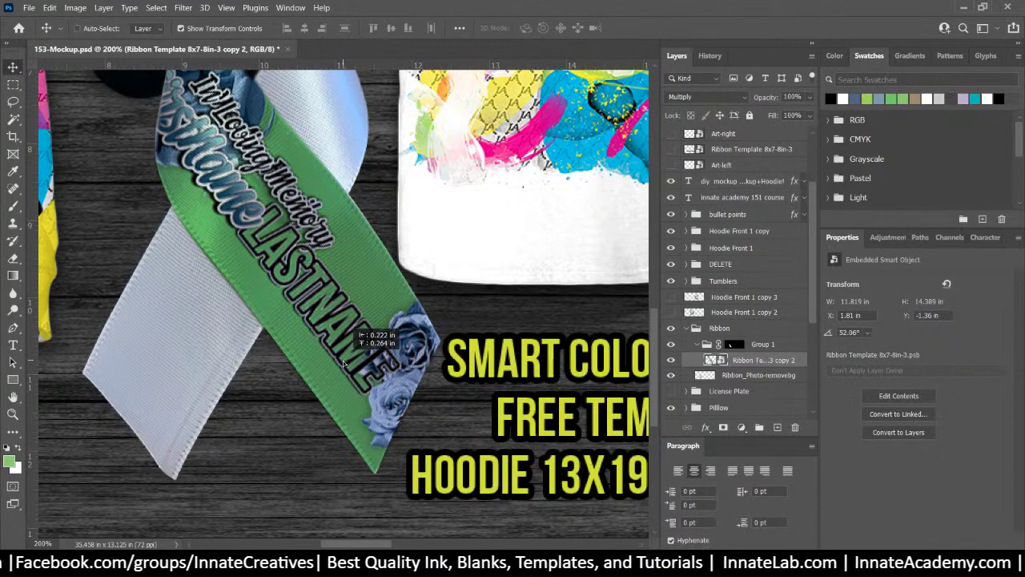
left_click_drag(344, 362, 343, 360)
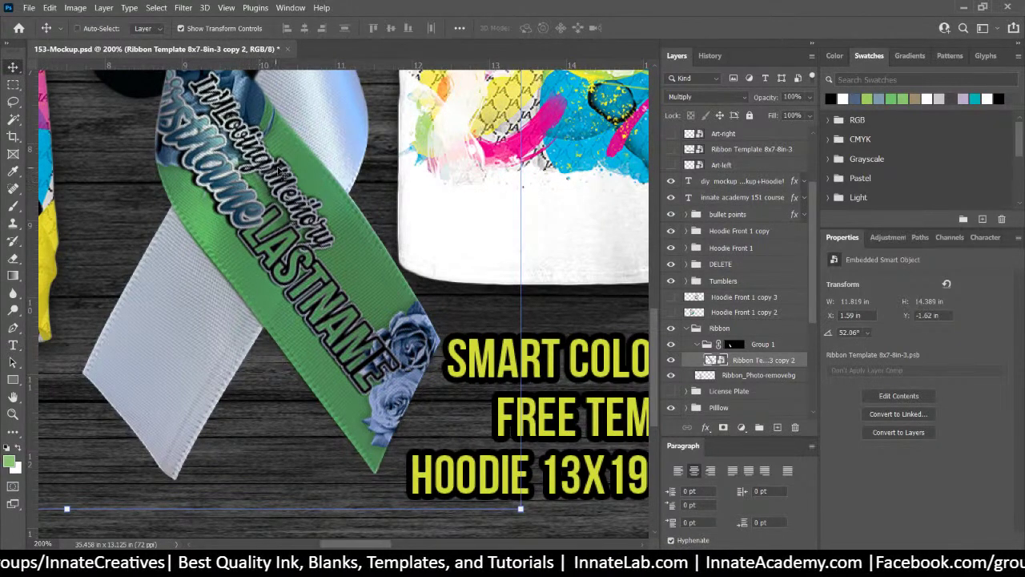
left_click(28, 8)
mouse_move(100, 83)
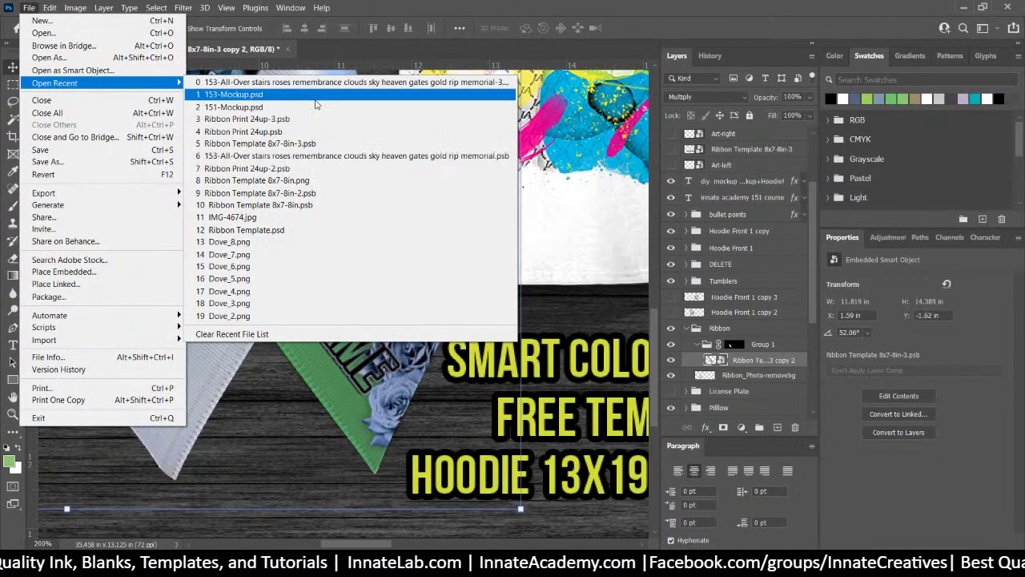
Open Ribbon Template 8x7-8in-3.psb, delete its In Loving Memory layer, and save it
left_click(303, 142)
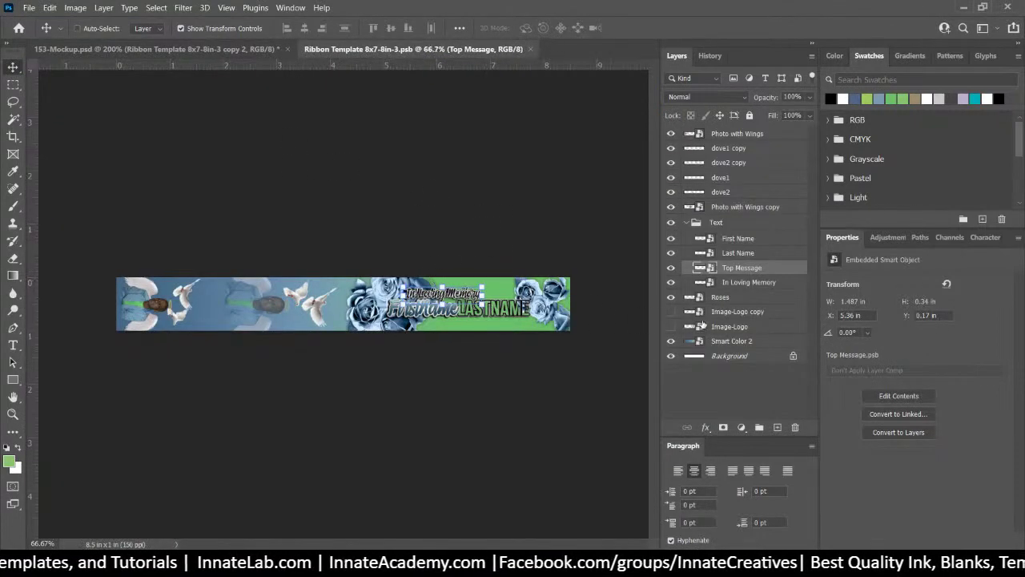
left_click(745, 287)
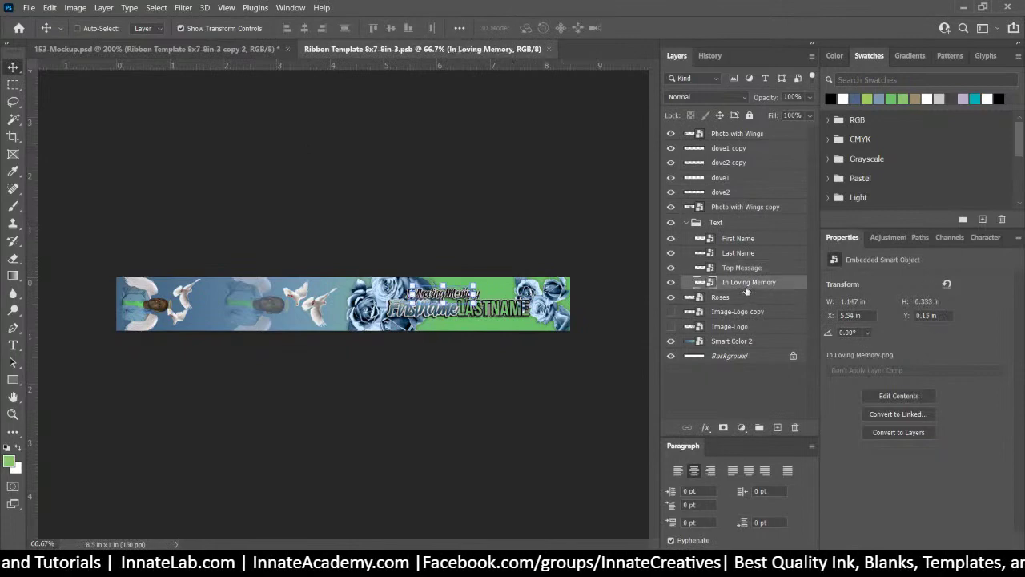
key("Delete")
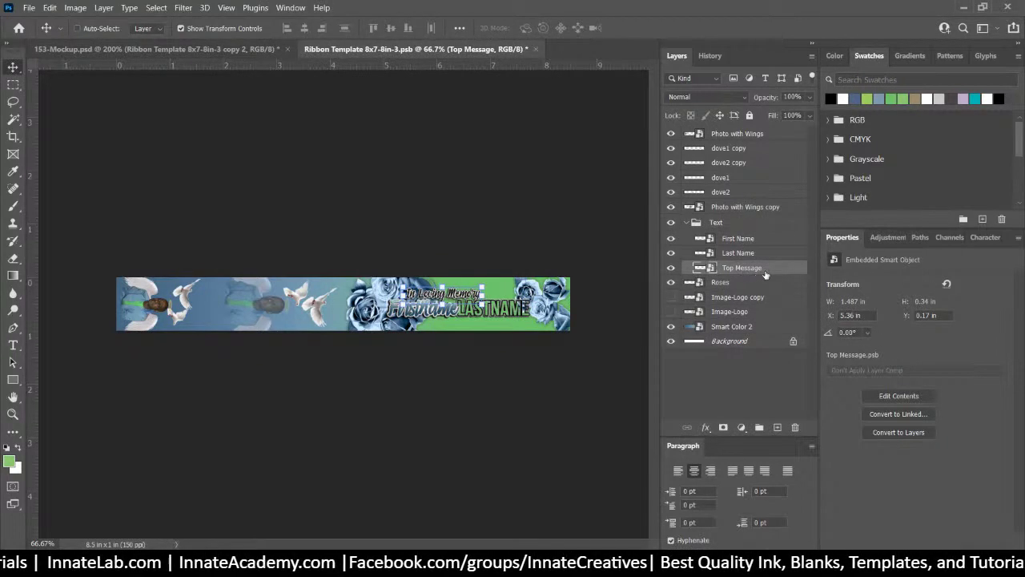
left_click(770, 243)
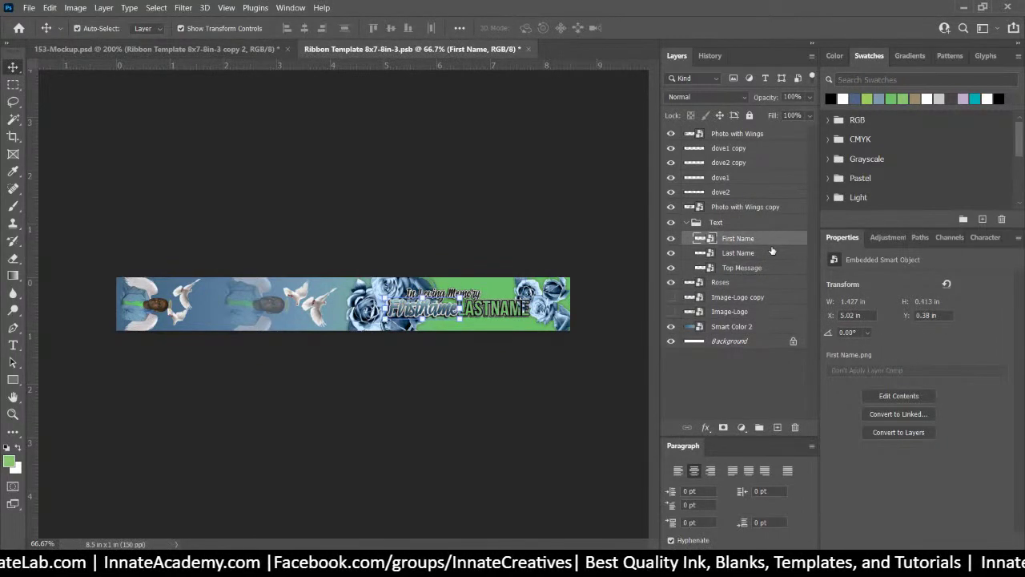
key("ctrl+s")
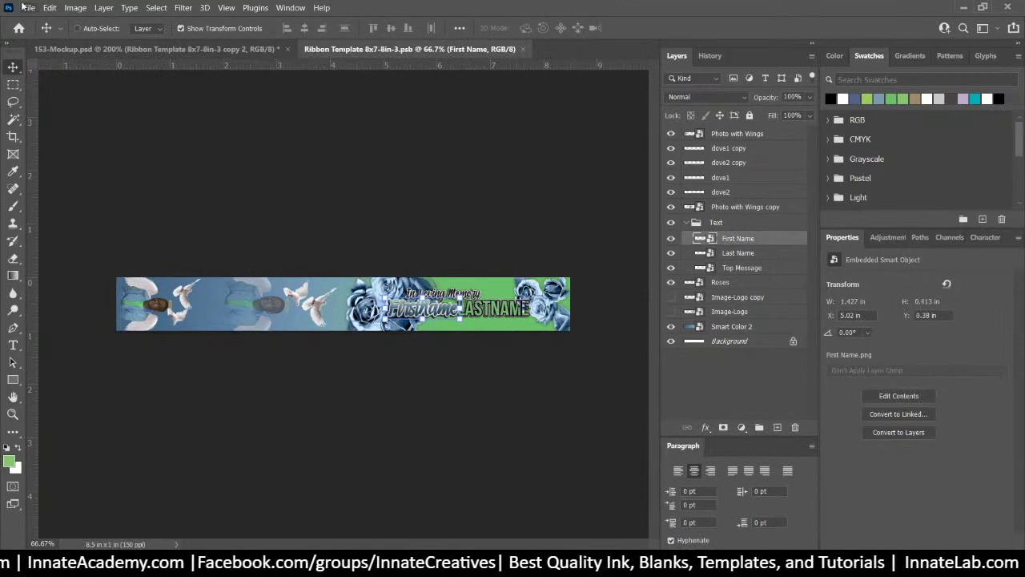
Save the template as PNG, replacing the existing Ribbon Template 8x7-8in-3.png
left_click(25, 8)
left_click(94, 162)
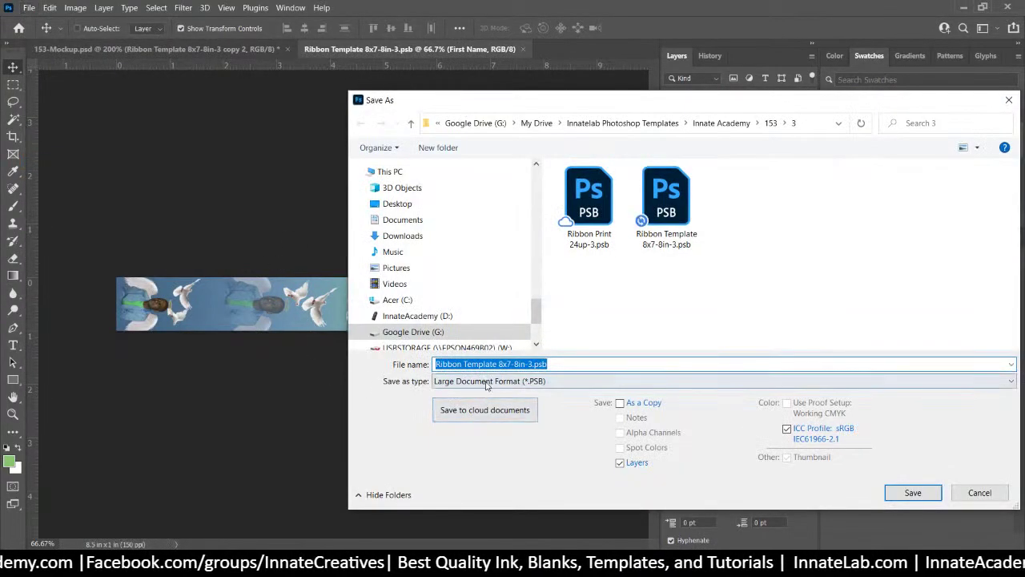
left_click(488, 381)
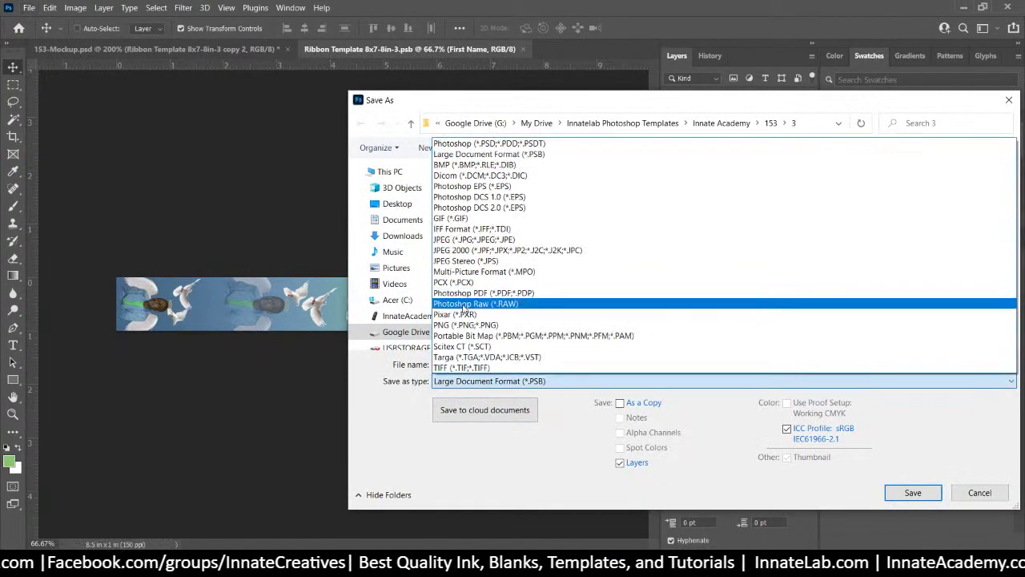
left_click(465, 324)
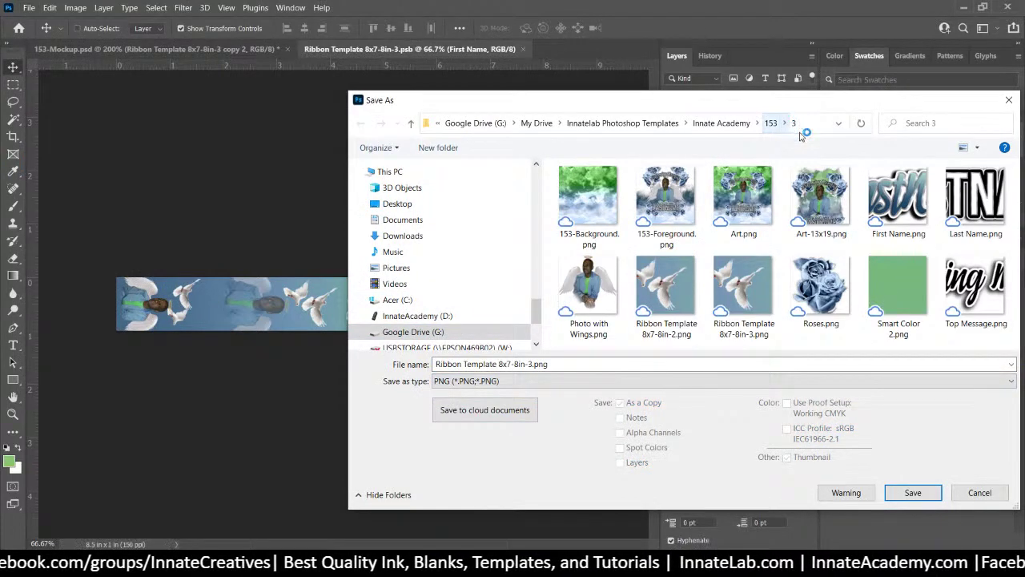
left_click(913, 491)
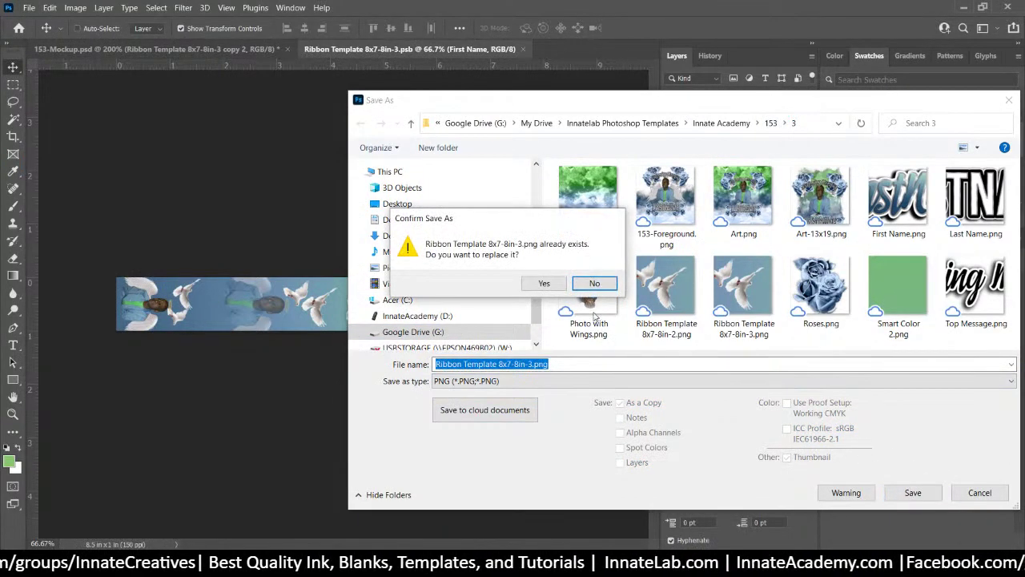
left_click(541, 282)
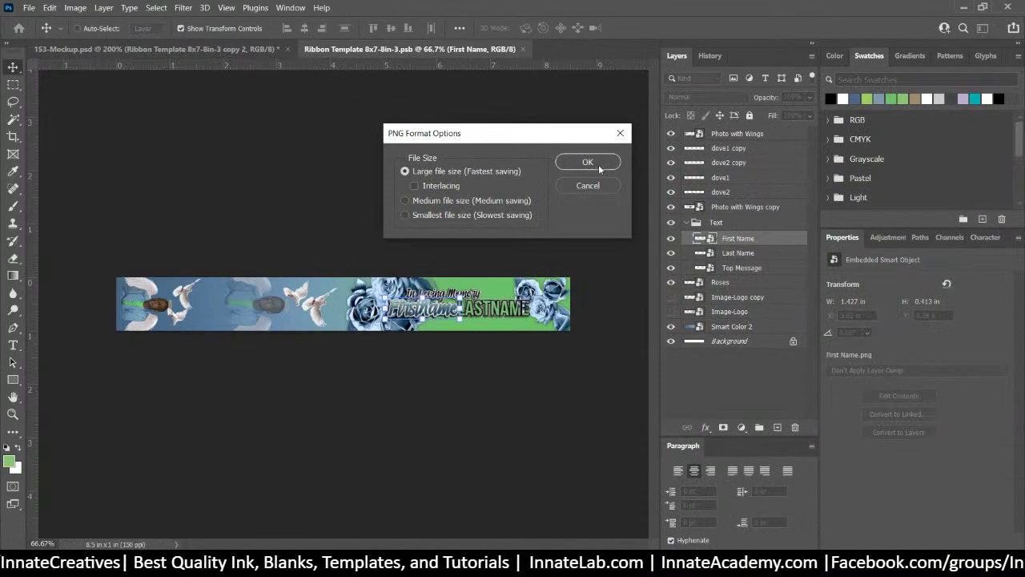
left_click(599, 169)
left_click(206, 46)
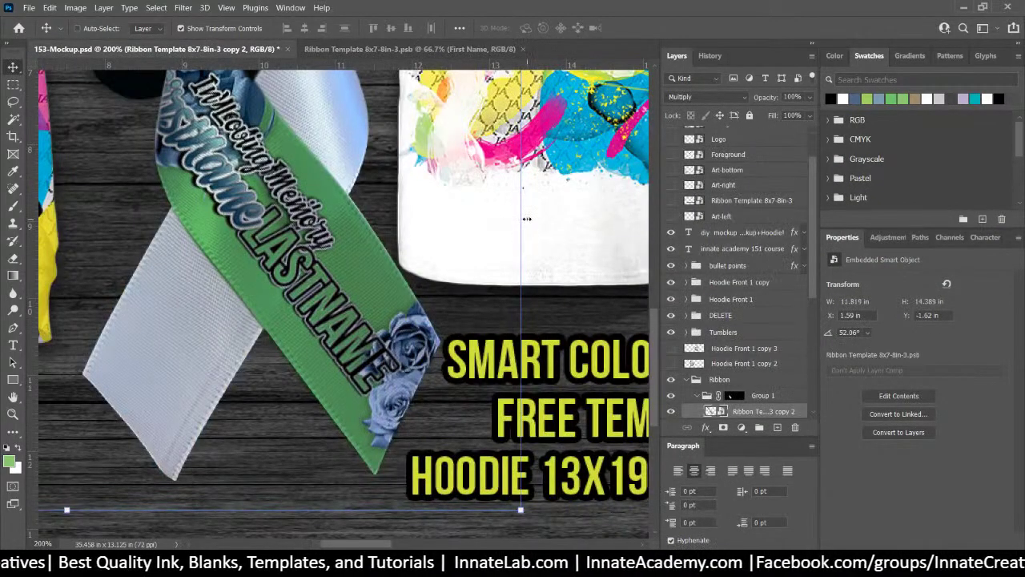
Open the contents of the Ribbon Template 8x7-8in-3 copy 2 smart object for editing
right_click(365, 289)
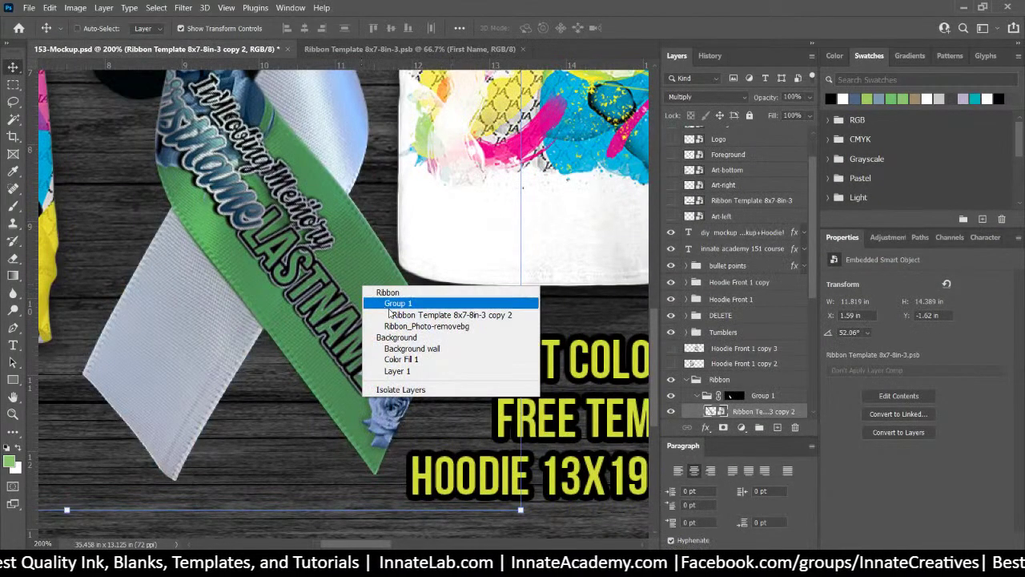
left_click(416, 317)
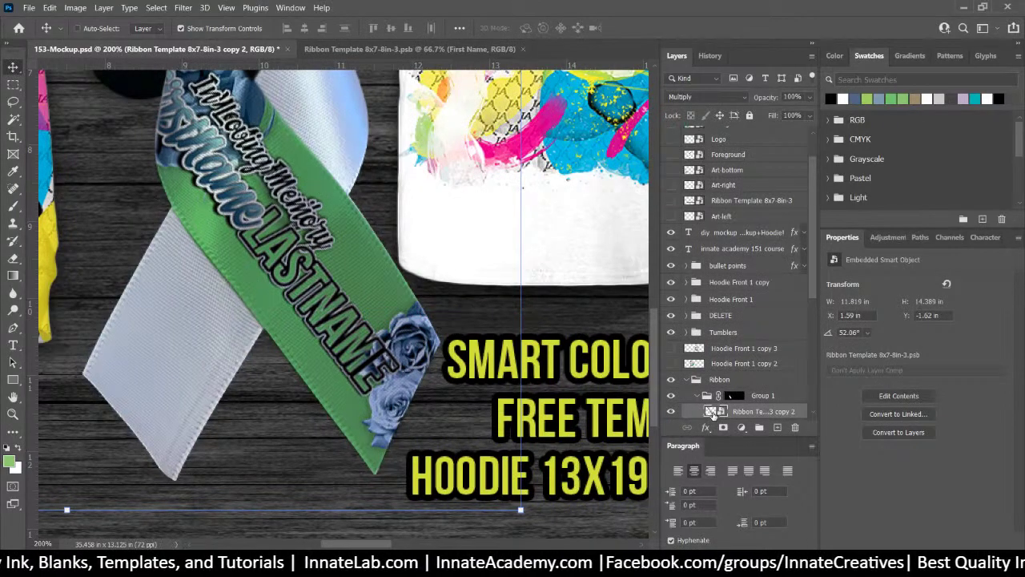
double_click(712, 411)
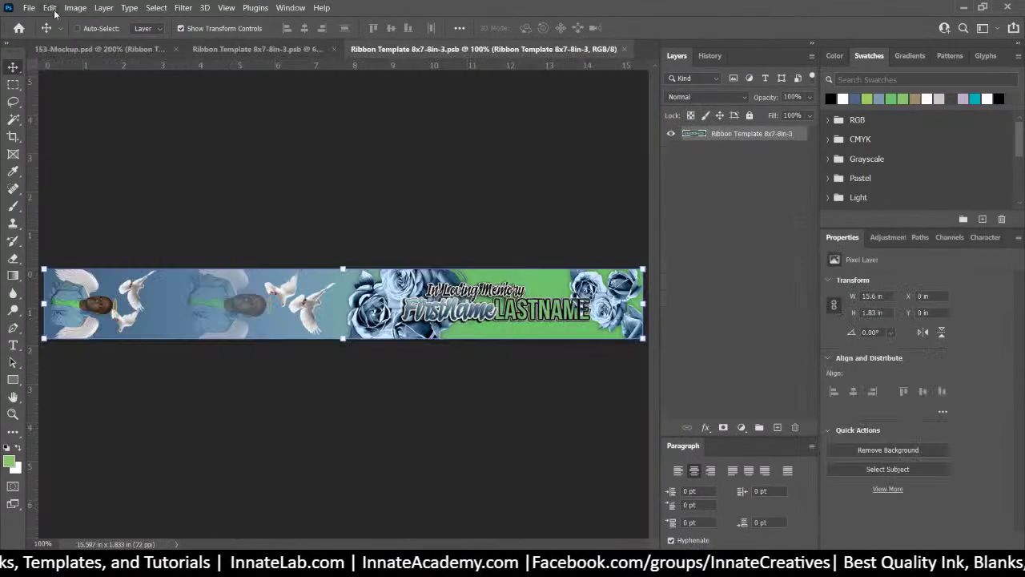
key("alt+Tab")
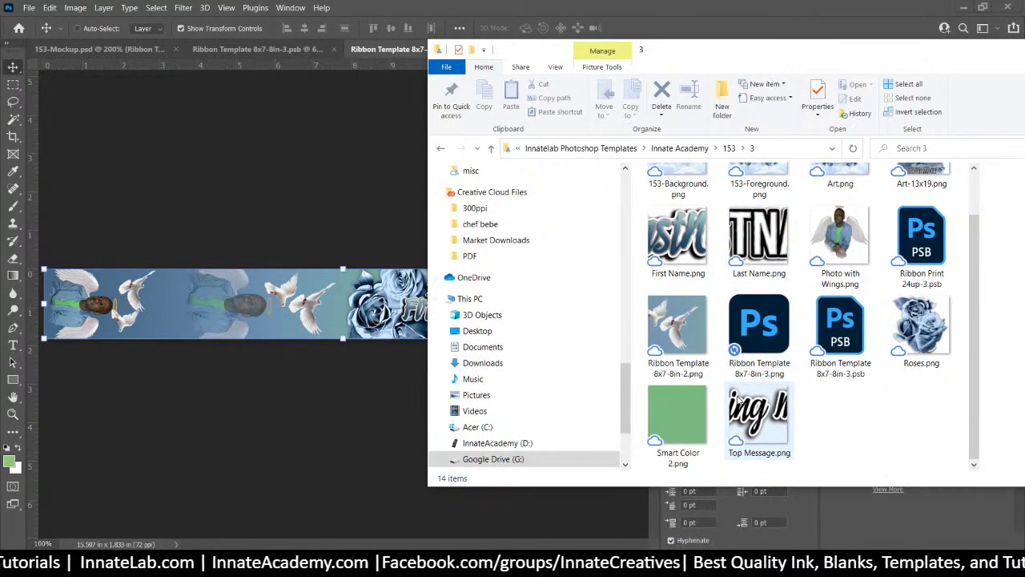
Drag Ribbon Template 8x7-8in-3.png from Explorer into the strip document and commit it
scroll(738, 401, "up", 1)
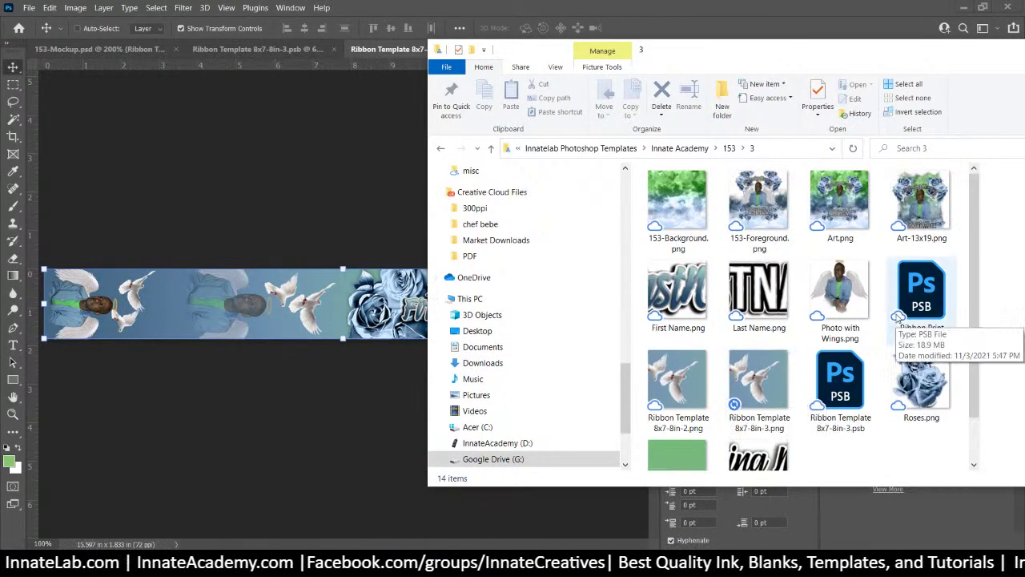
left_click(754, 381)
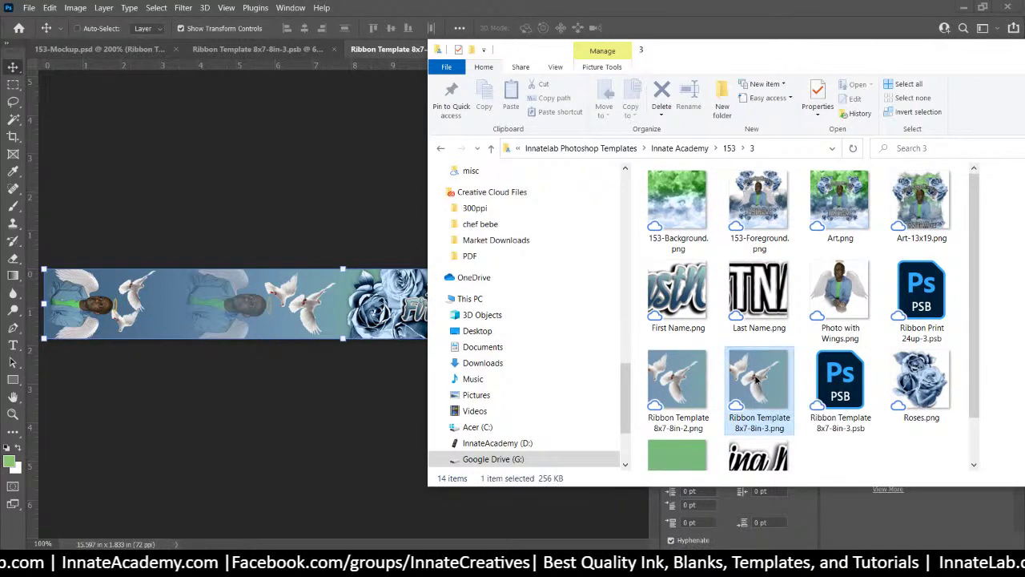
left_click_drag(753, 388, 263, 315)
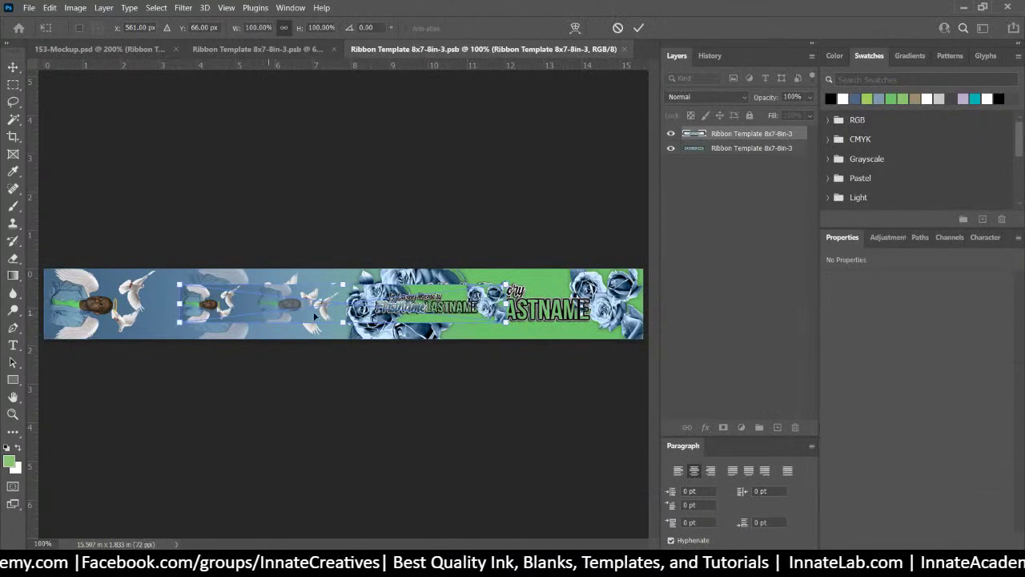
key("Return")
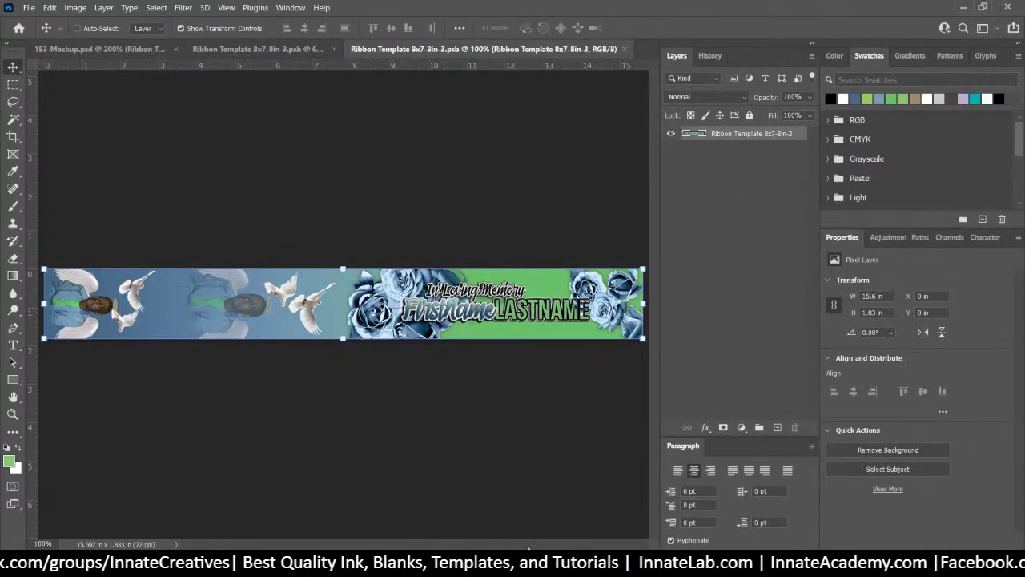
key("alt+Tab")
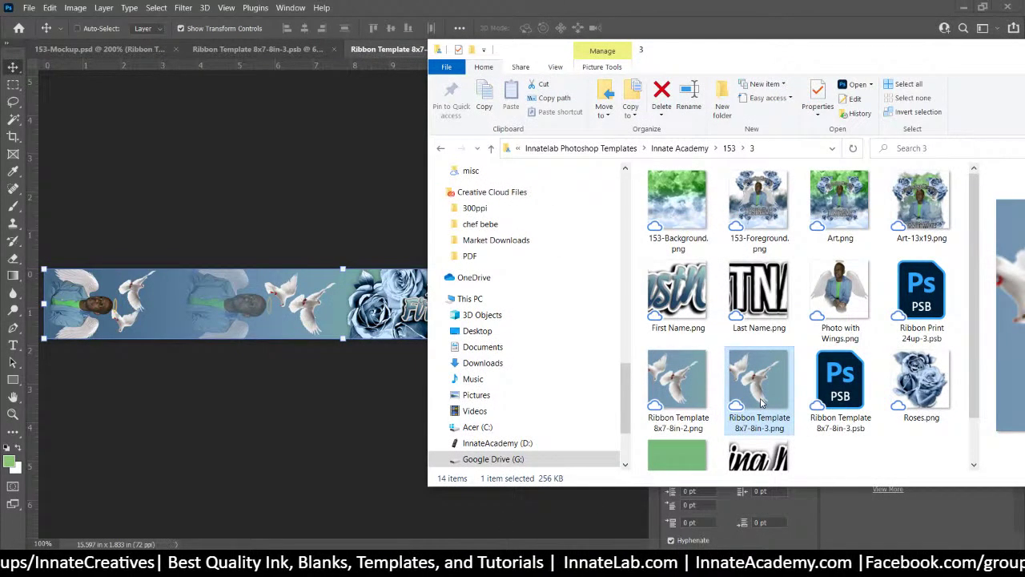
Re-sort the template folder in File Explorer to locate the latest PNG
right_click(658, 258)
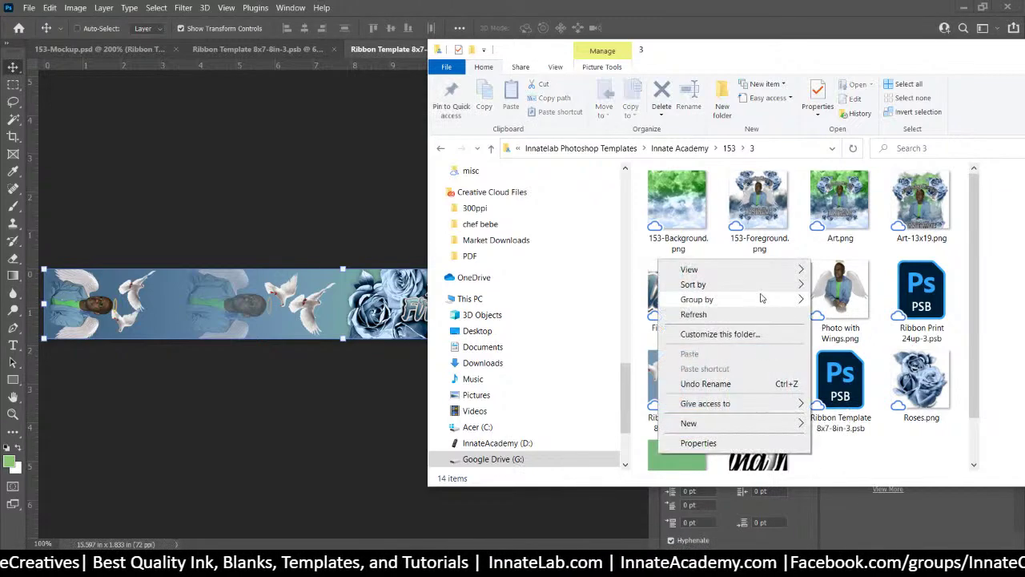
mouse_move(753, 284)
left_click(837, 300)
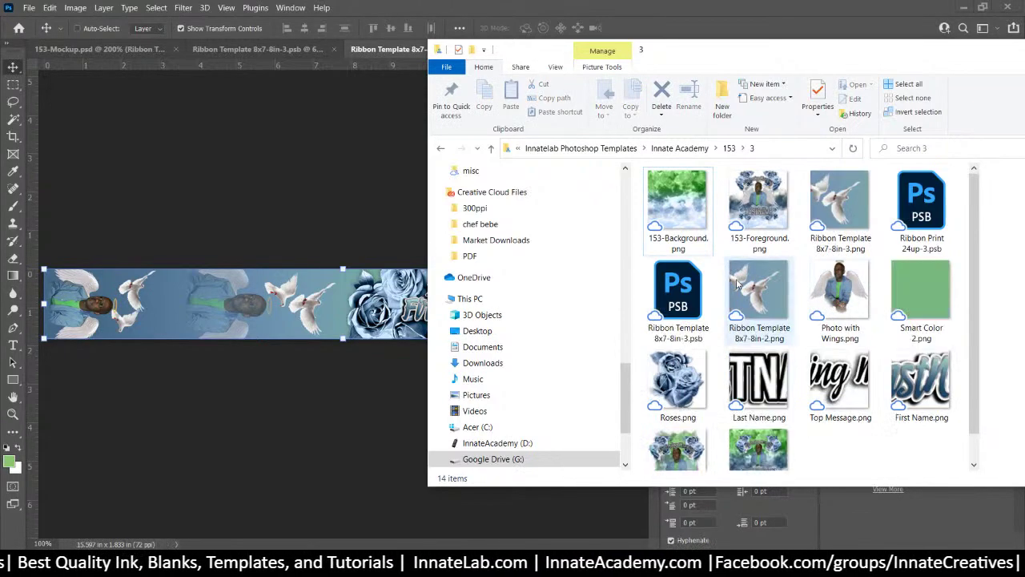
scroll(737, 292, "down", 1)
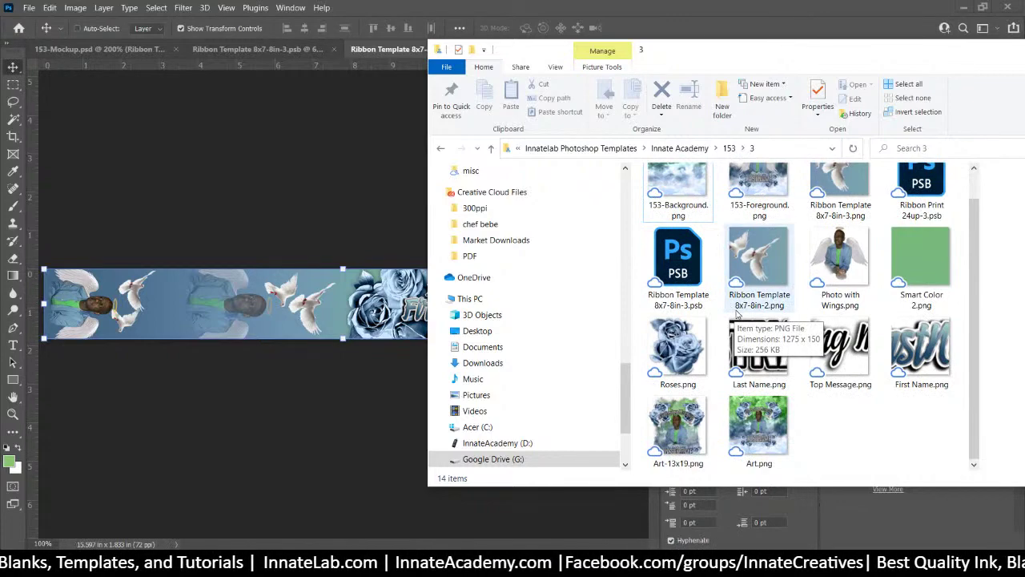
left_click(758, 270)
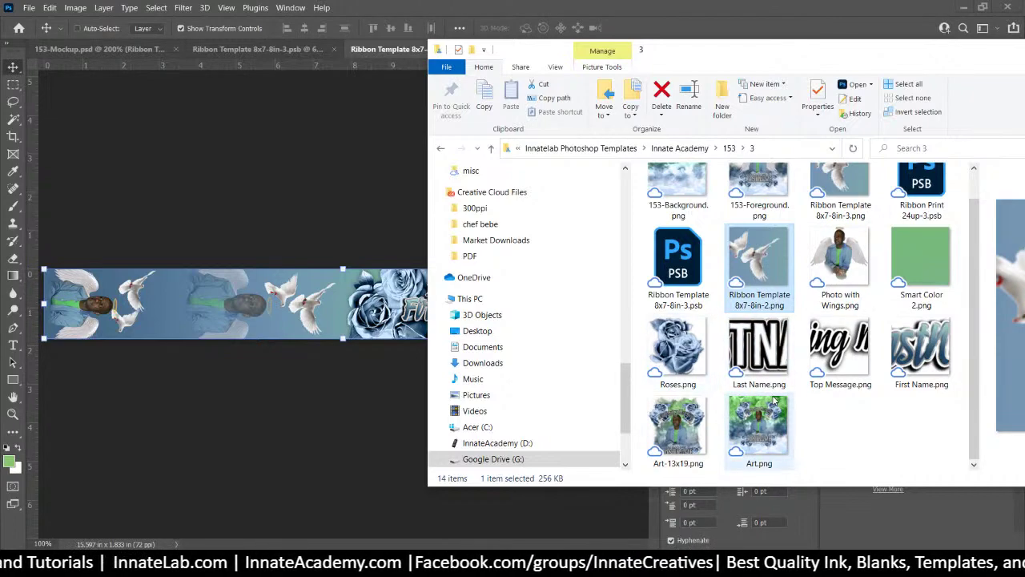
scroll(773, 404, "up", 1)
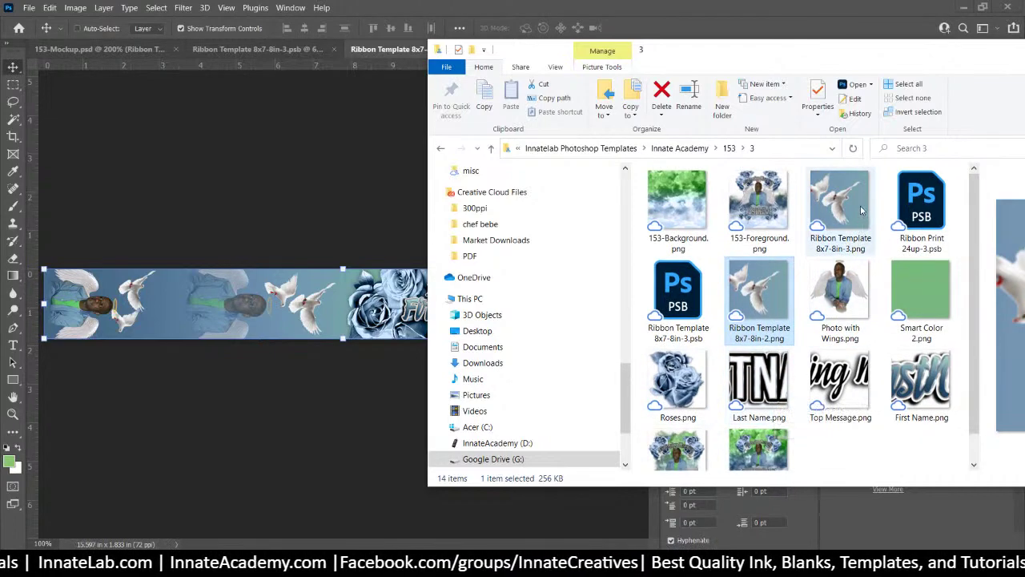
Place Ribbon Template 8x7-8in-3.png and stretch it to fill the whole strip
left_click_drag(861, 210, 329, 298)
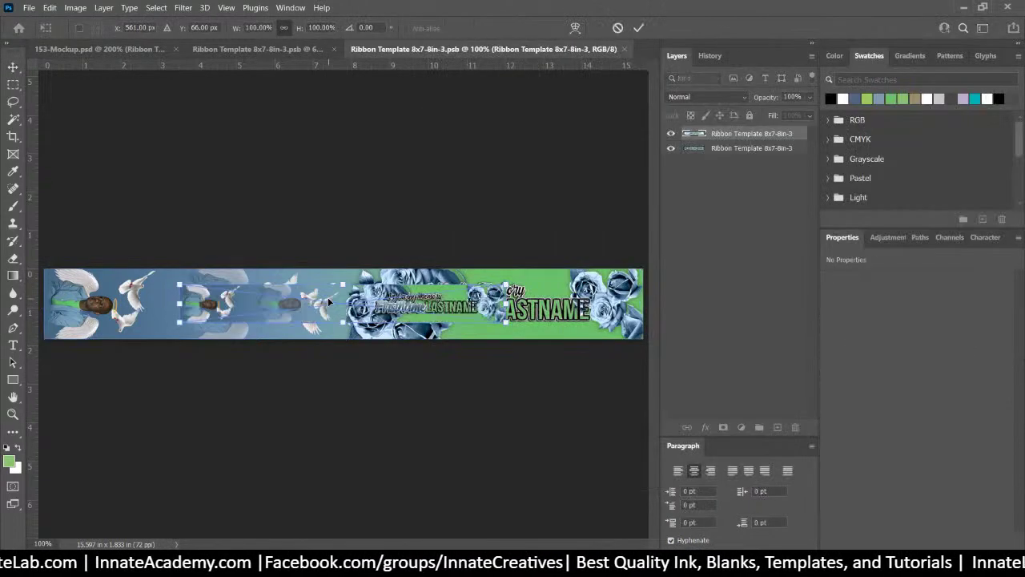
left_click_drag(407, 308, 272, 292)
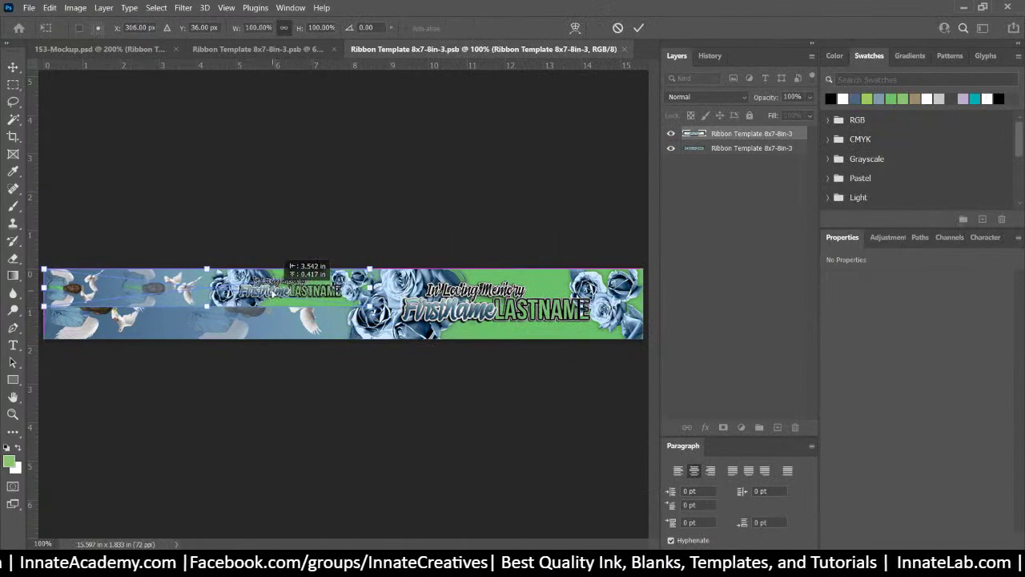
left_click_drag(369, 307, 645, 330)
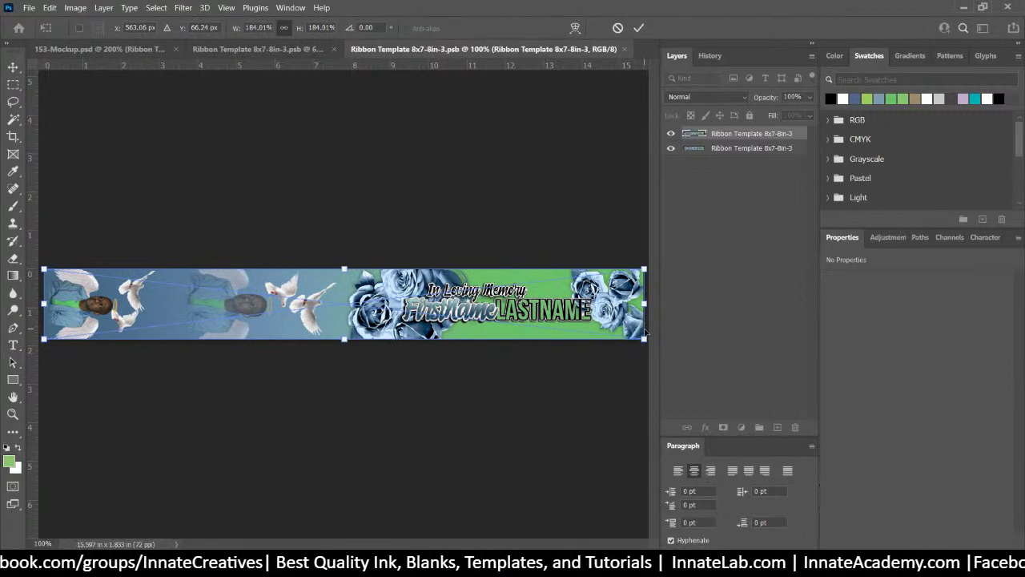
key("Return")
Delete the old pixel layer and close the strip document, saving changes
left_click(715, 149)
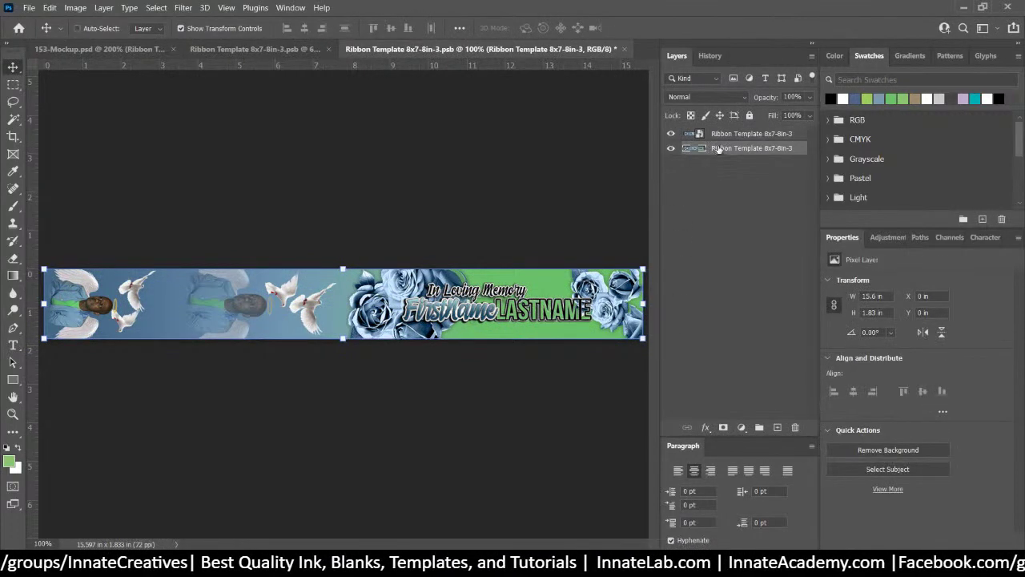
key("Delete")
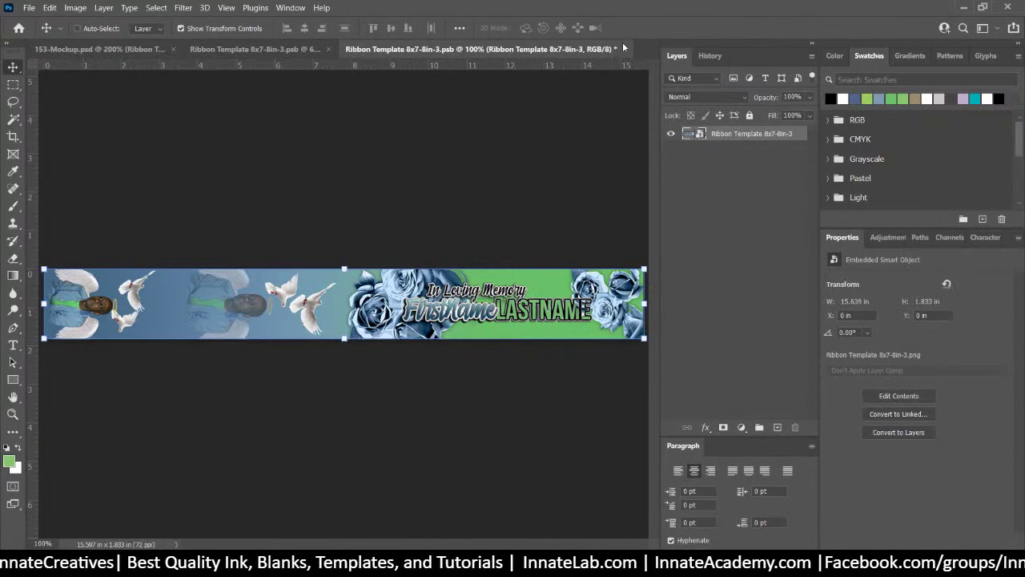
left_click(625, 53)
left_click(486, 219)
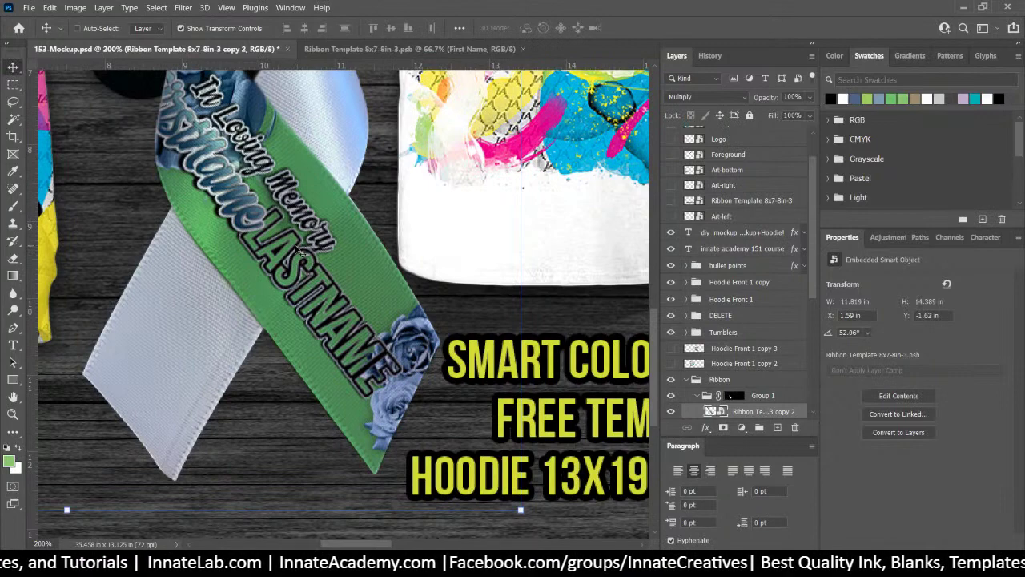
Duplicate Group 1 as Group 1 copy
key("ctrl+minus")
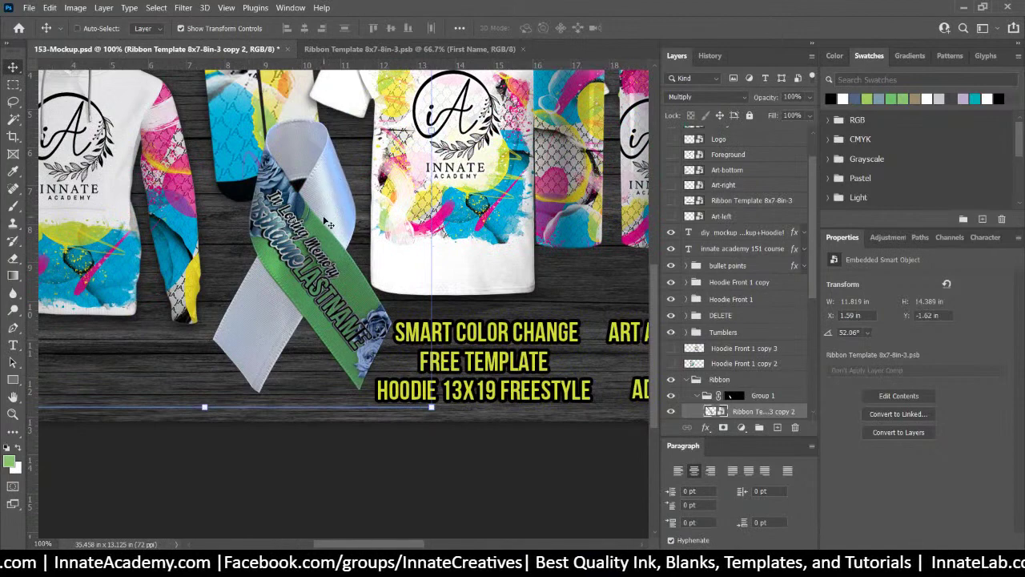
scroll(743, 369, "down", 1)
scroll(741, 372, "down", 1)
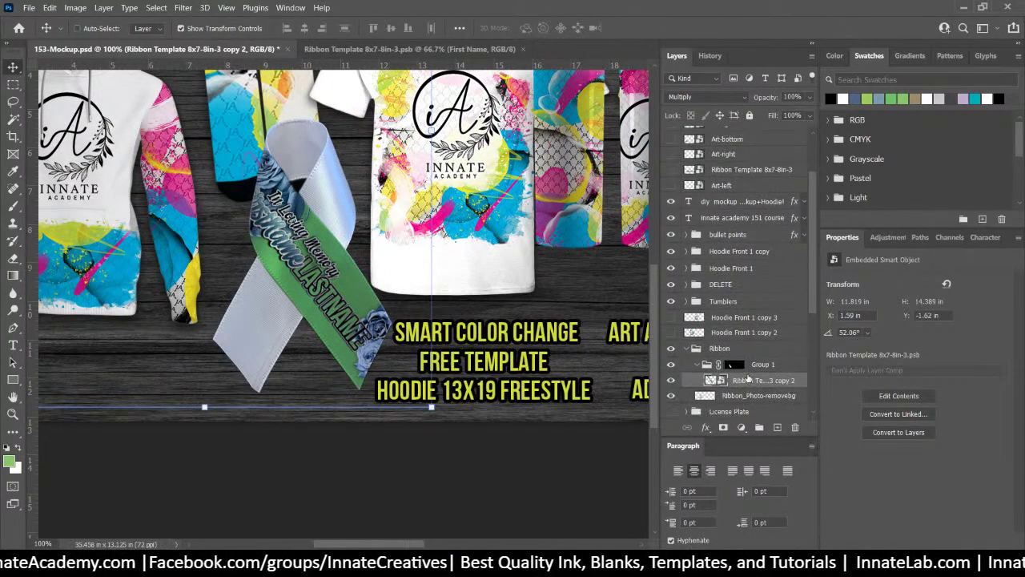
left_click(759, 364)
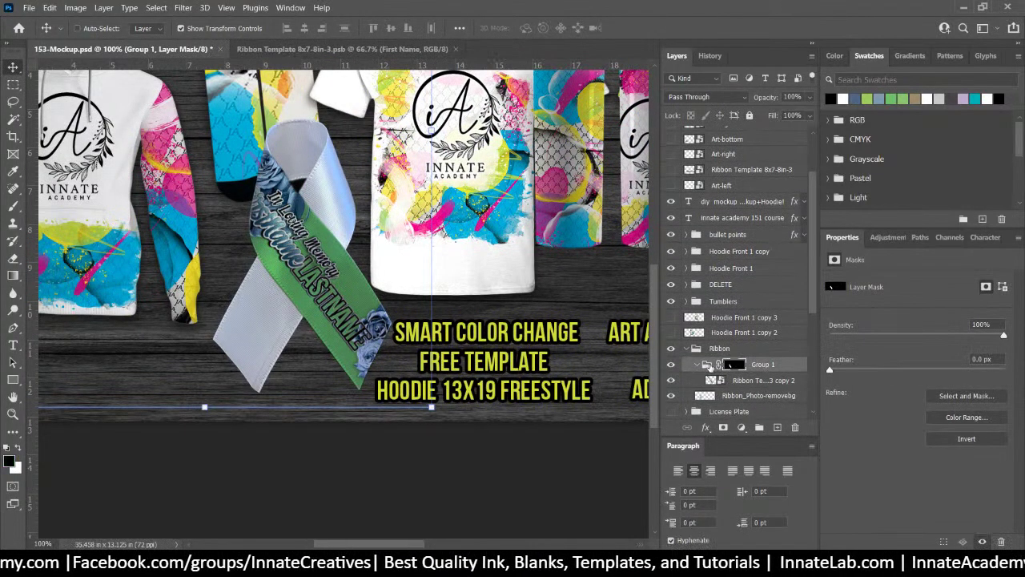
right_click(761, 365)
left_click(842, 61)
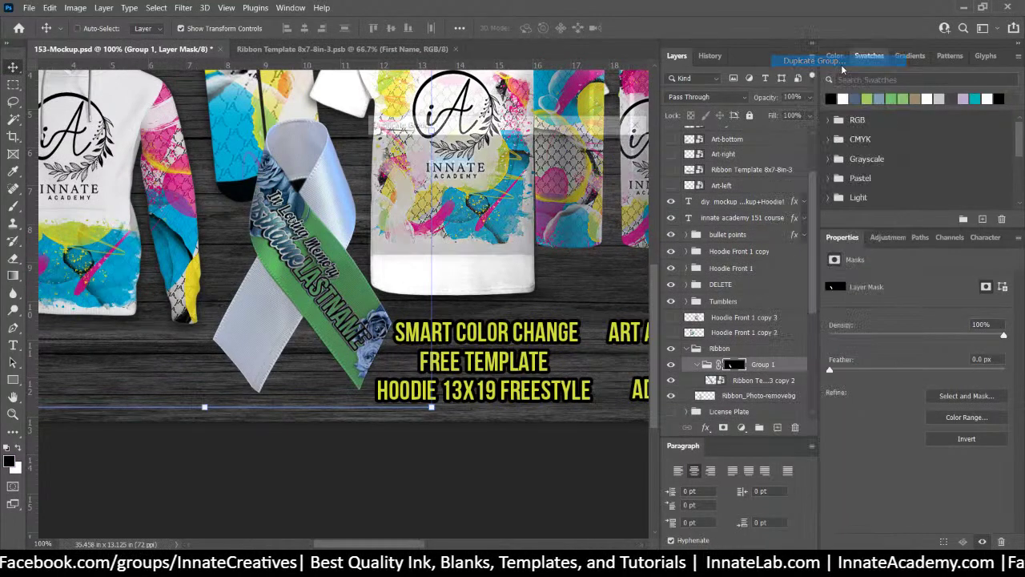
key("Return")
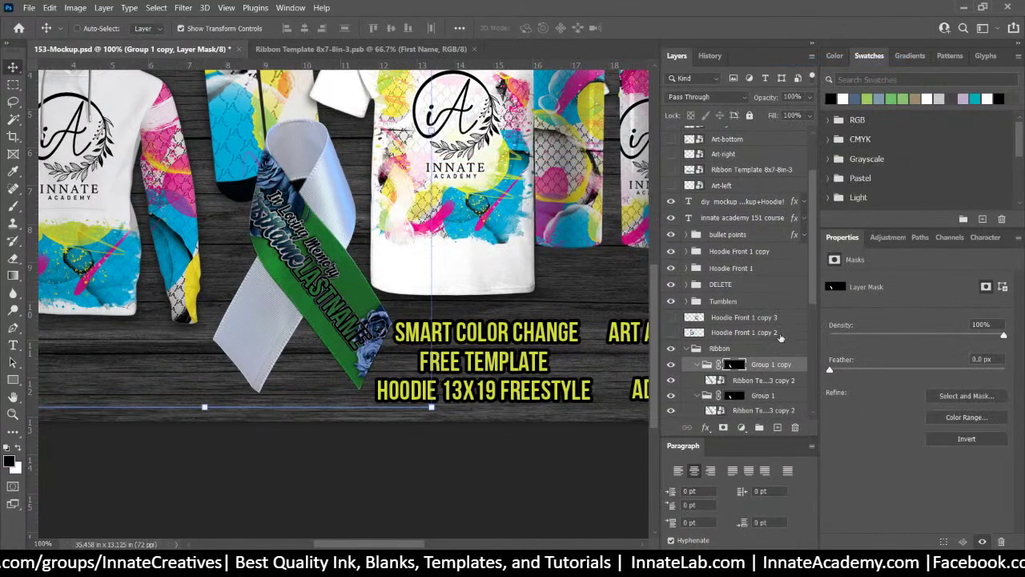
Delete the layer mask from Group 1 copy and hide its ribbon layer
right_click(745, 366)
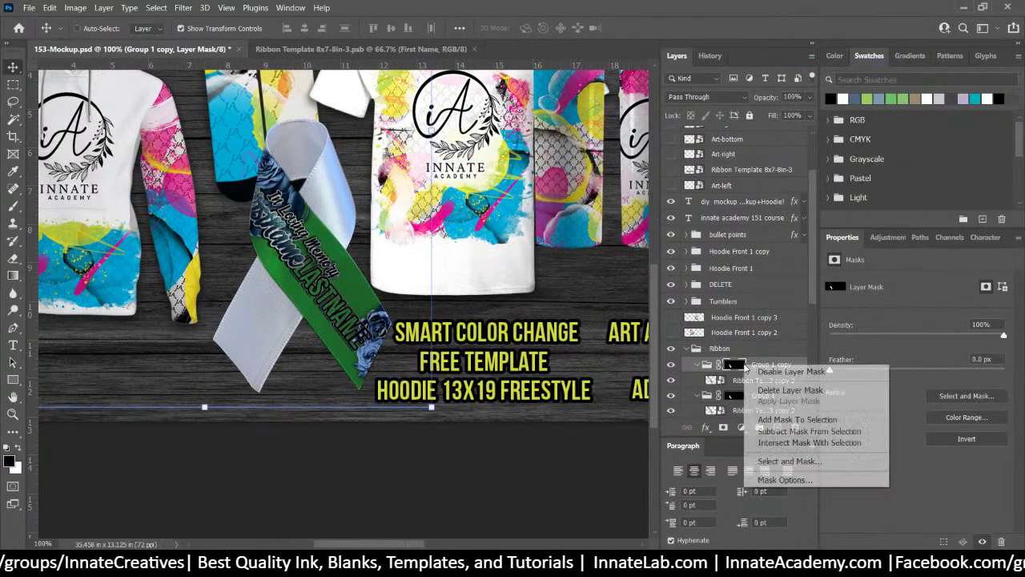
left_click(769, 391)
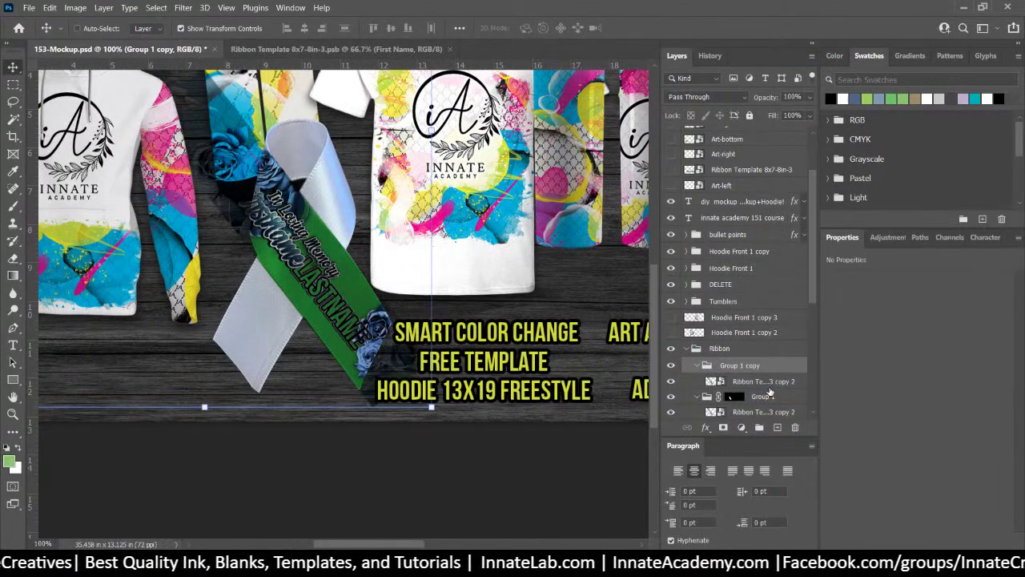
left_click(757, 381)
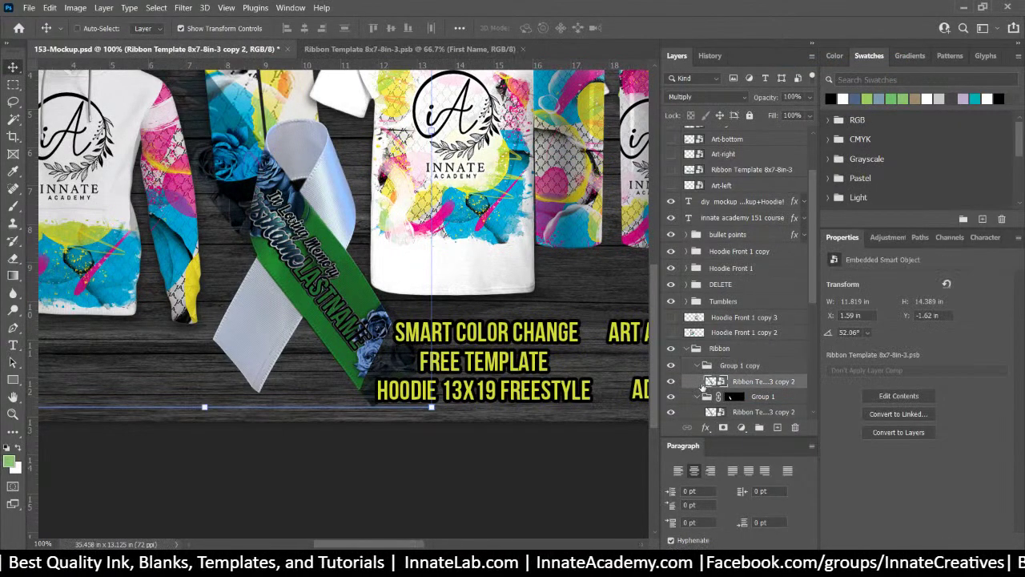
left_click(670, 384)
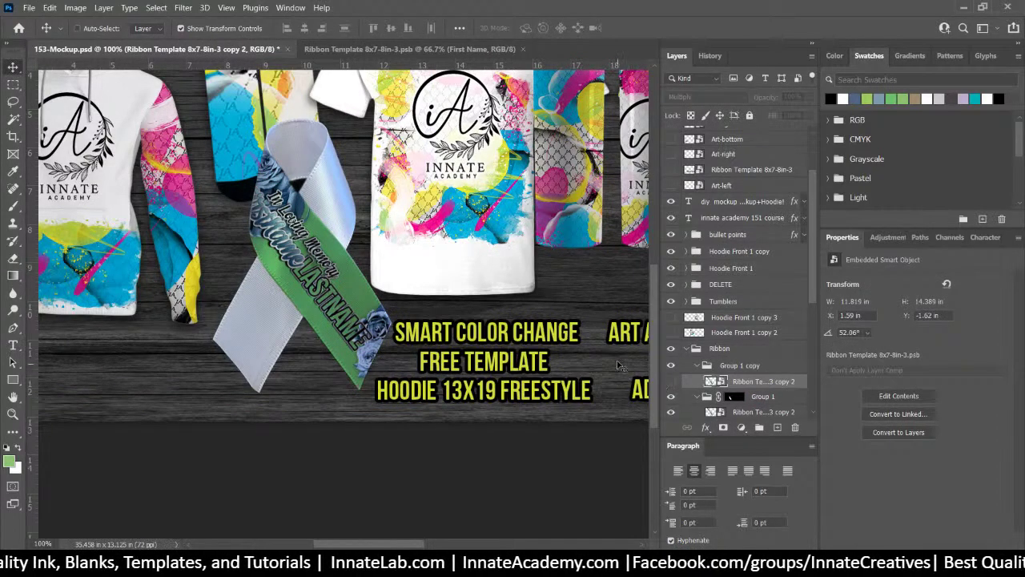
Frame the white ribbon loop in the view and select the Pen tool
key("ctrl+plus")
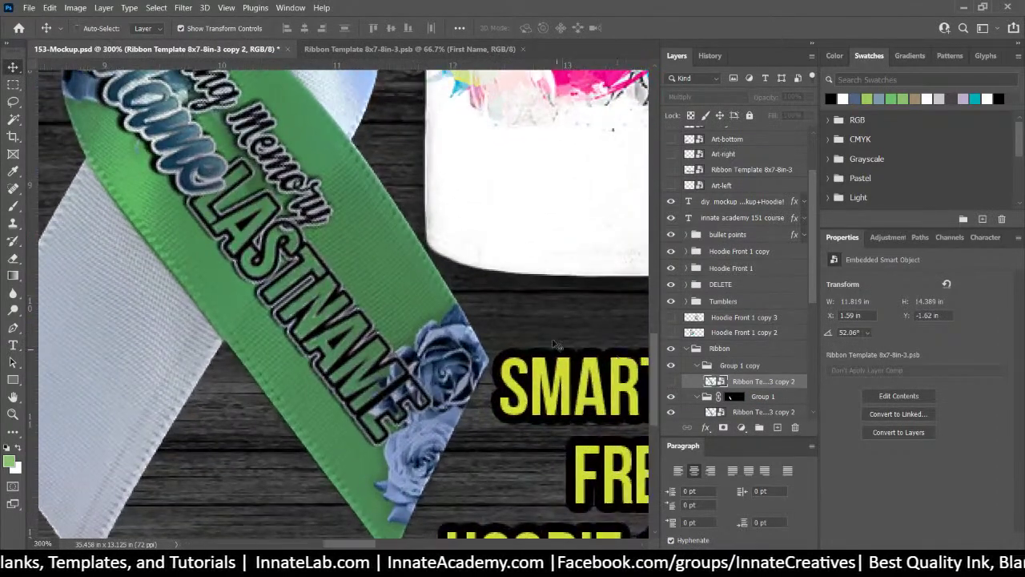
key("ctrl+minus")
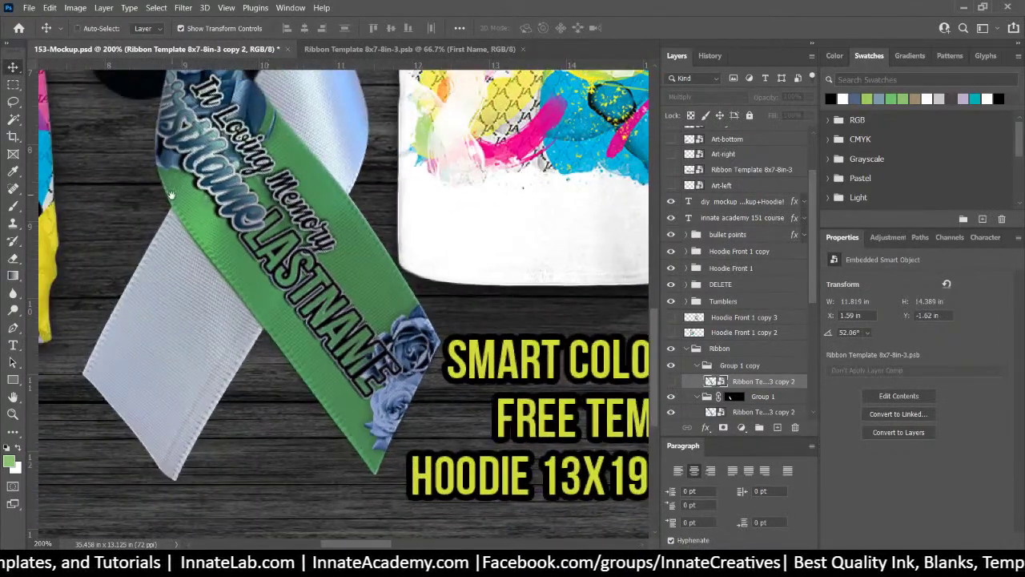
left_click_drag(171, 195, 216, 287)
key("ctrl+minus")
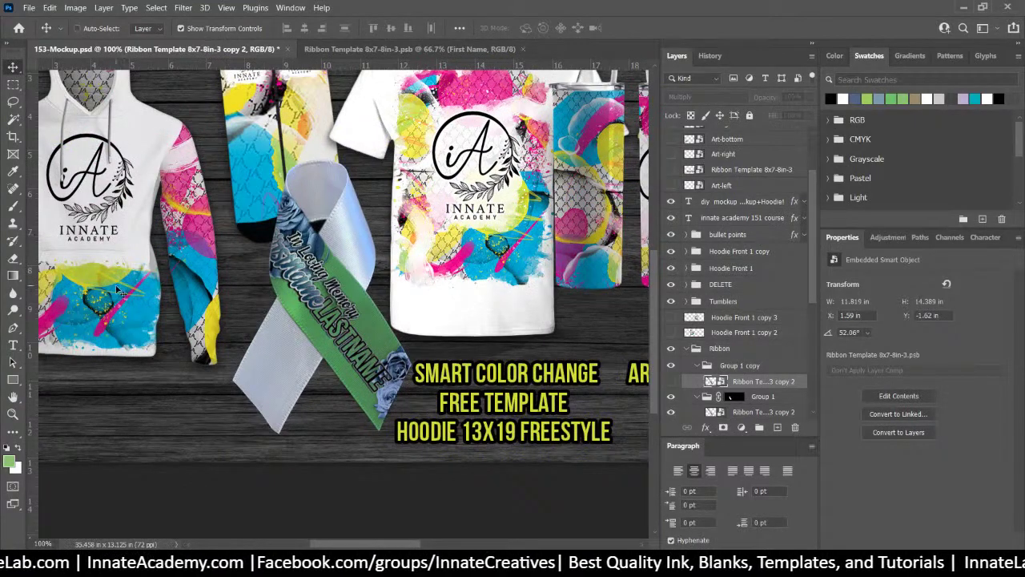
key("ctrl+plus")
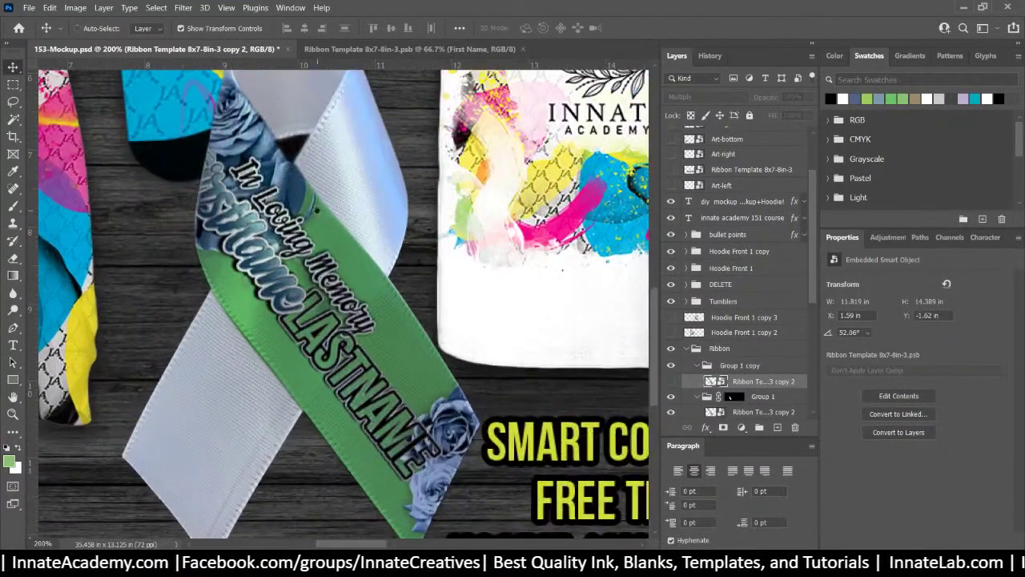
left_click_drag(316, 210, 278, 249)
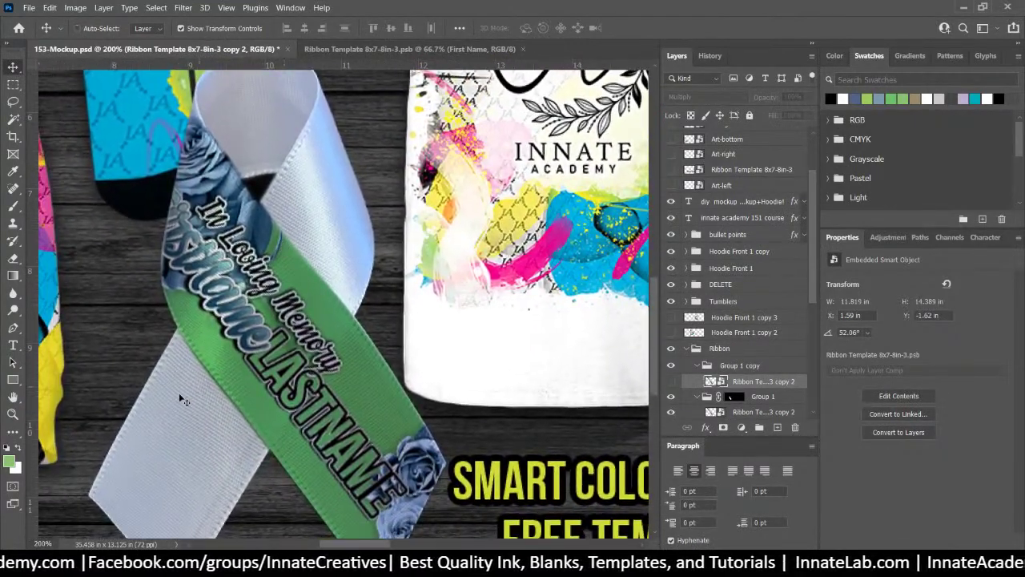
left_click(12, 327)
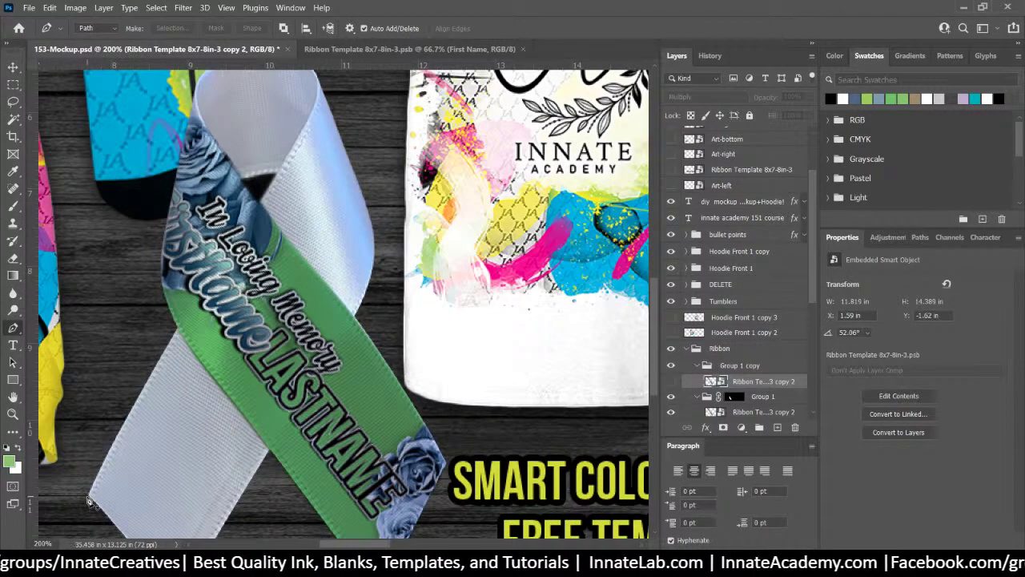
Place pen anchors up the ribbon's left edge from its lower end to the top of the loop
left_click(88, 496)
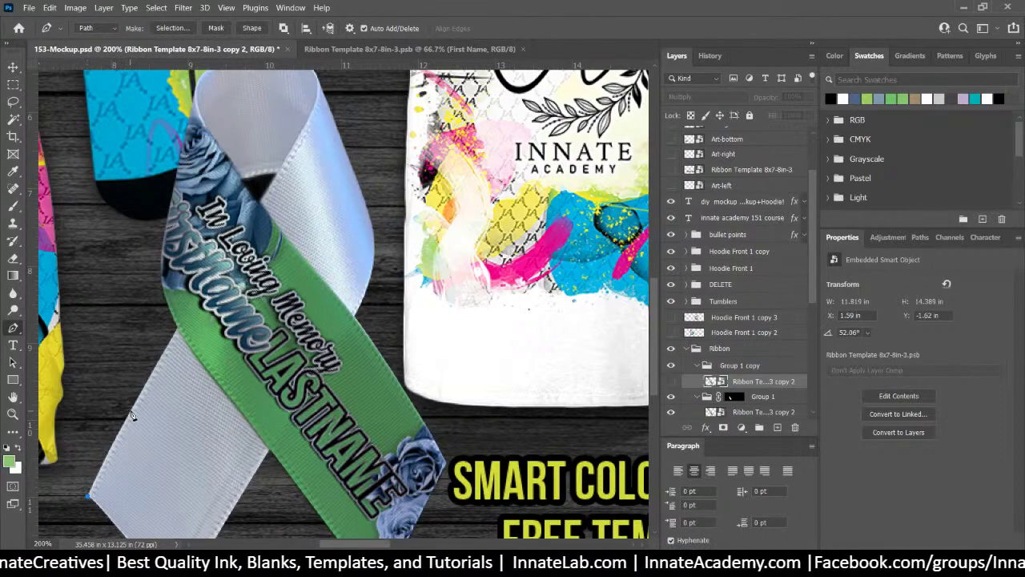
left_click(130, 410)
left_click(142, 387)
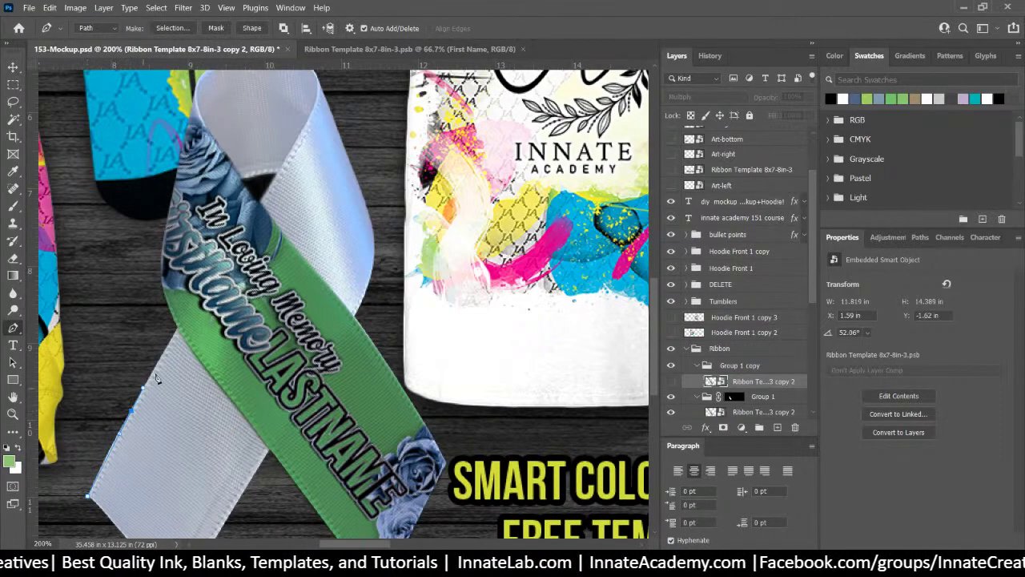
left_click(179, 329)
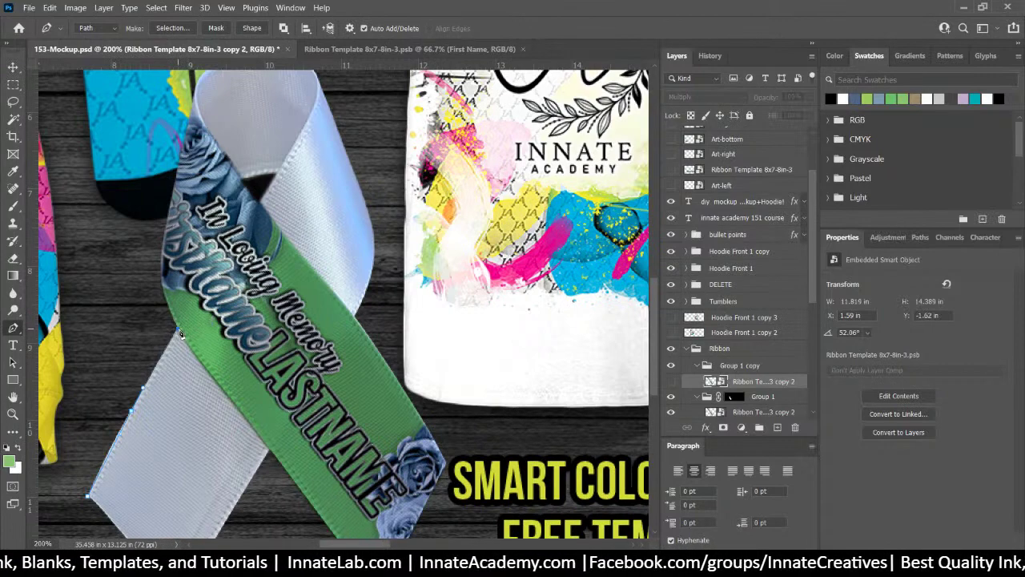
left_click(263, 203)
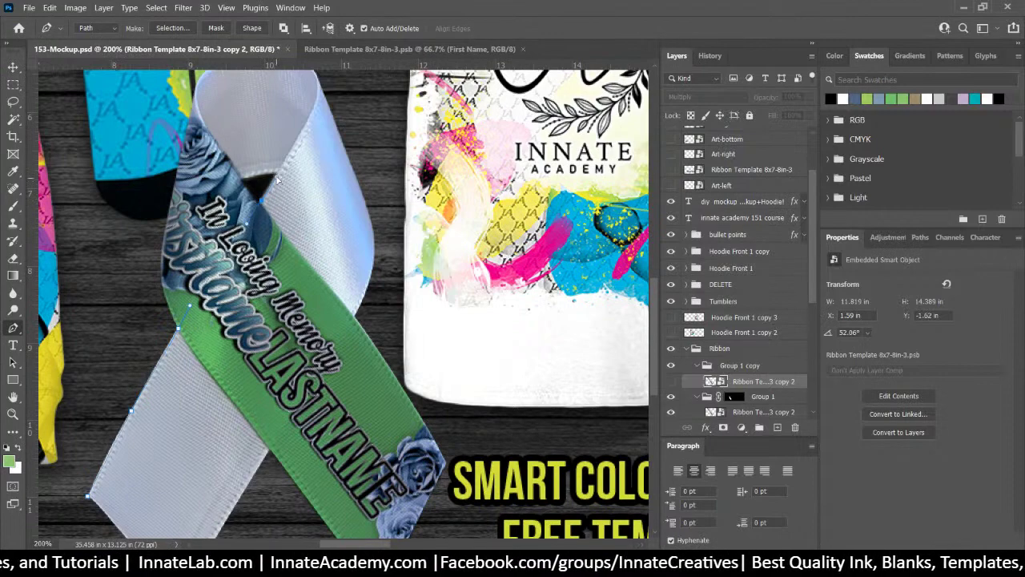
left_click(306, 121)
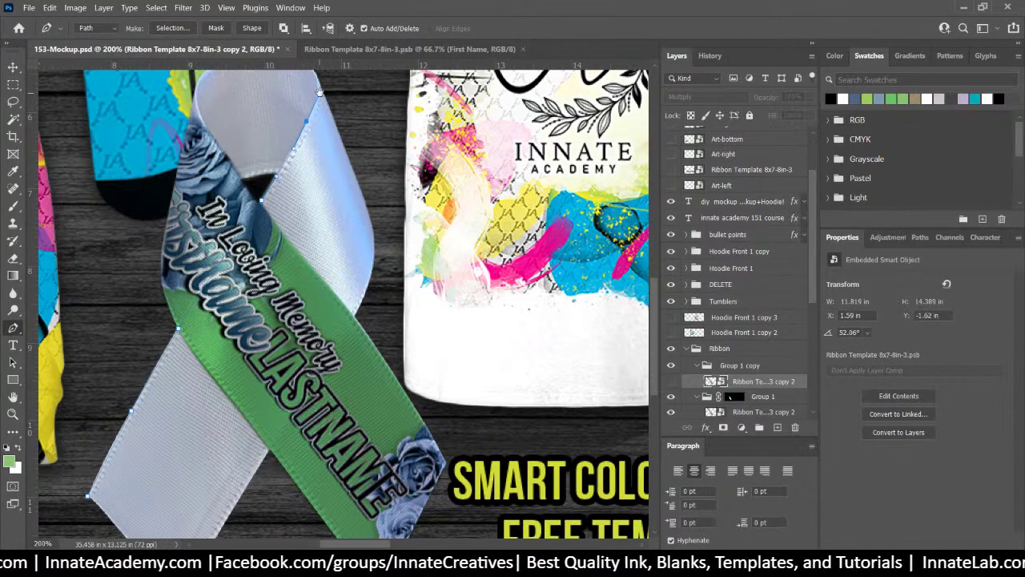
Curve the path around the loop's right side with curved anchors
left_click_drag(318, 92, 347, 204)
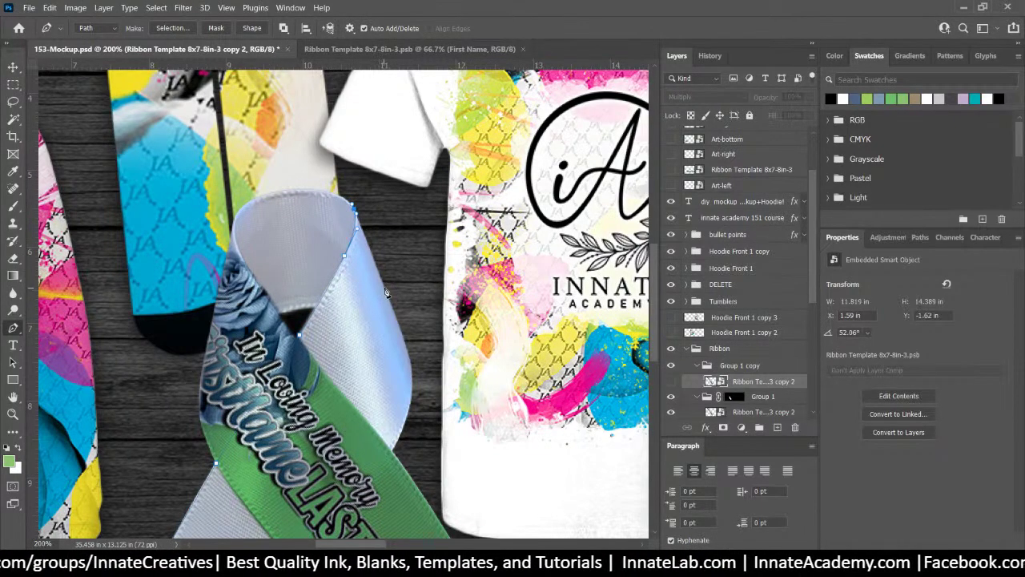
left_click_drag(386, 290, 395, 313)
left_click_drag(393, 349, 337, 225)
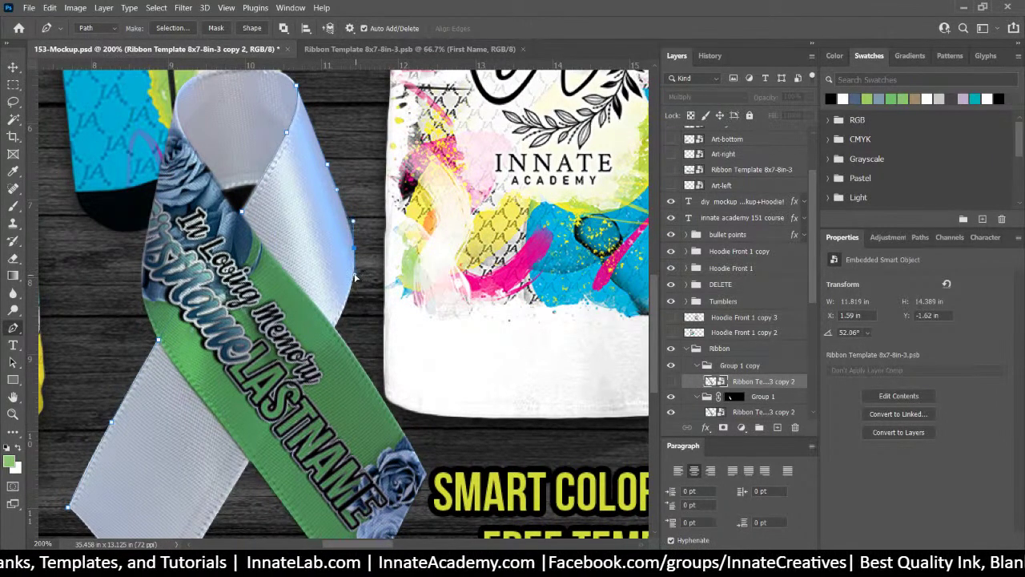
left_click_drag(334, 325, 317, 360)
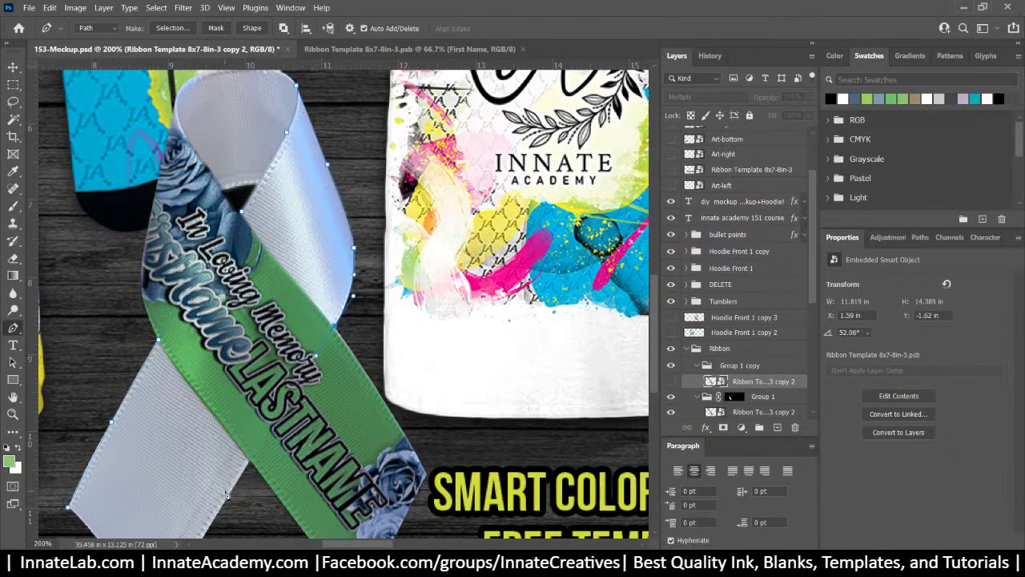
Continue the path down the lower tail, around its notched end, and back toward the start
scroll(226, 492, "down", 3)
left_click_drag(220, 429, 232, 390)
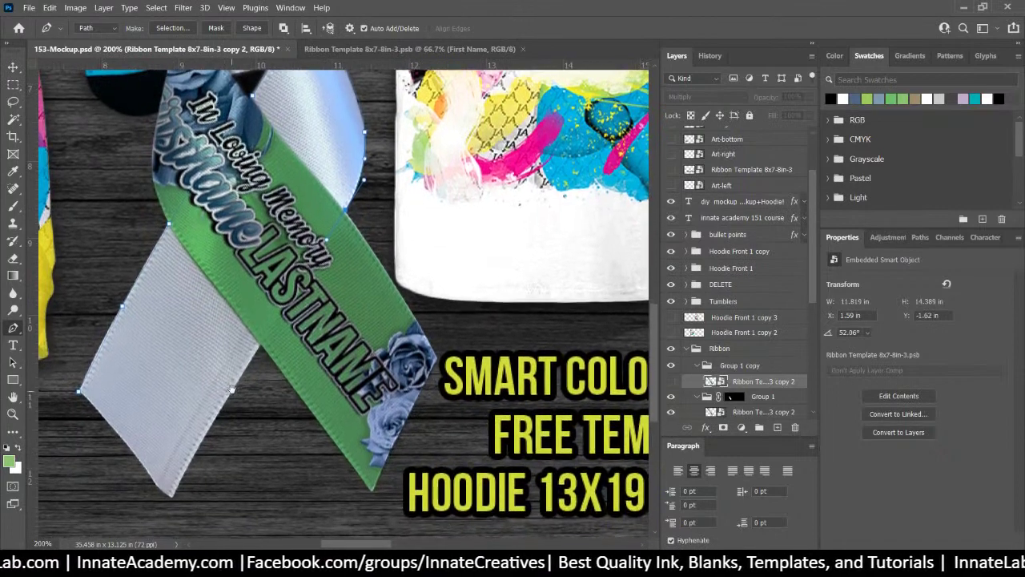
left_click(239, 387)
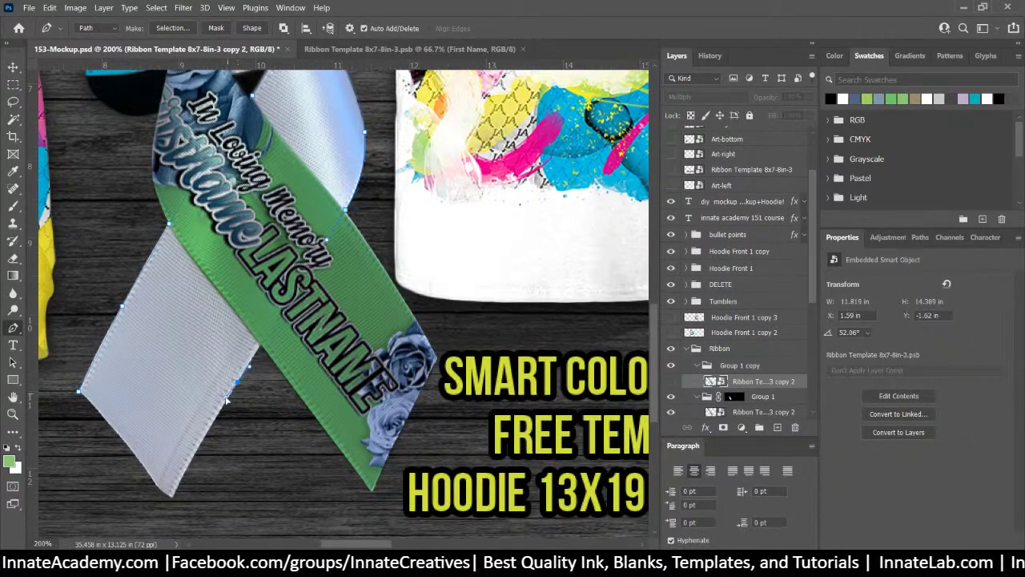
left_click(187, 469)
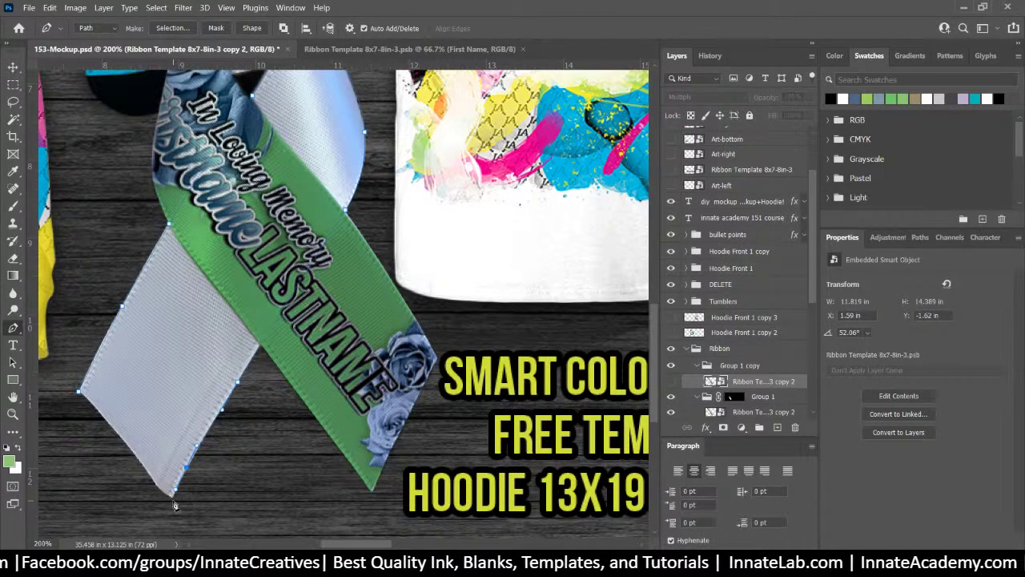
left_click(174, 497)
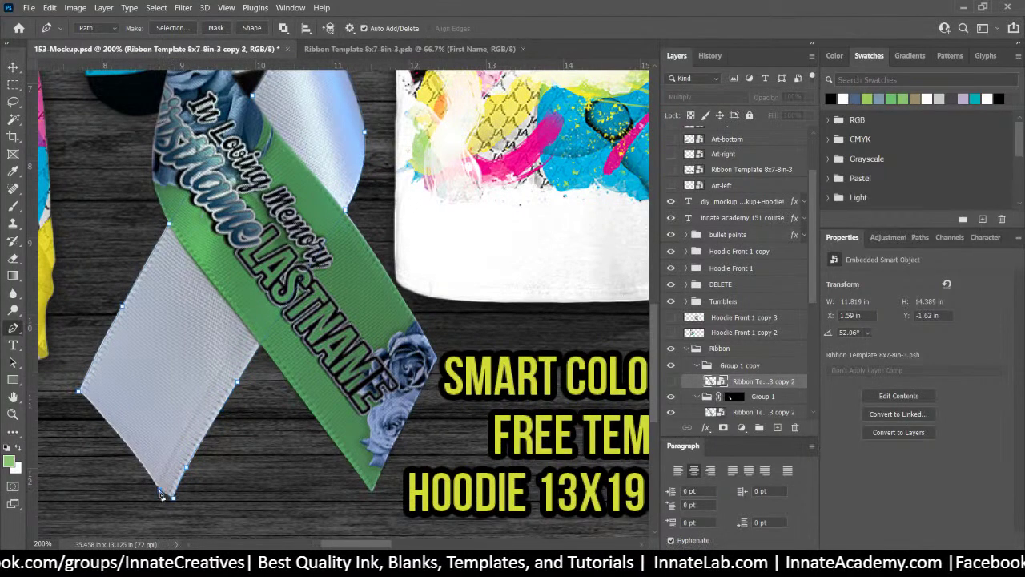
left_click(157, 484)
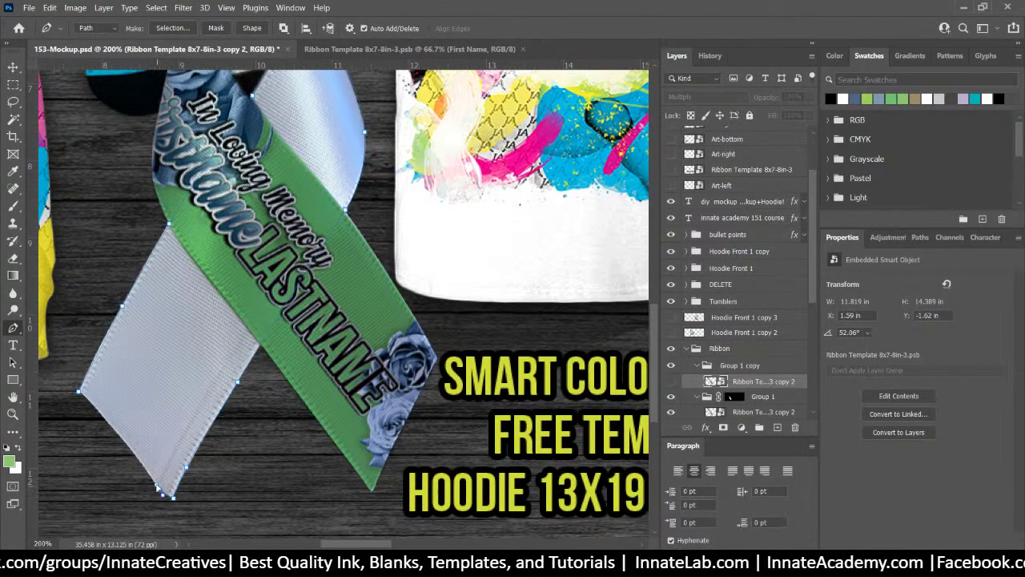
left_click(120, 437)
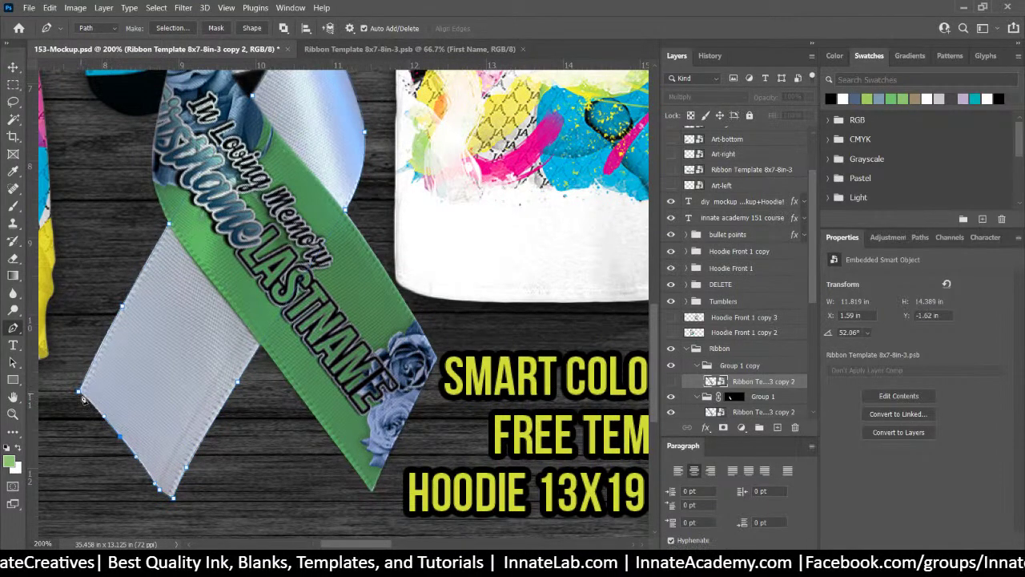
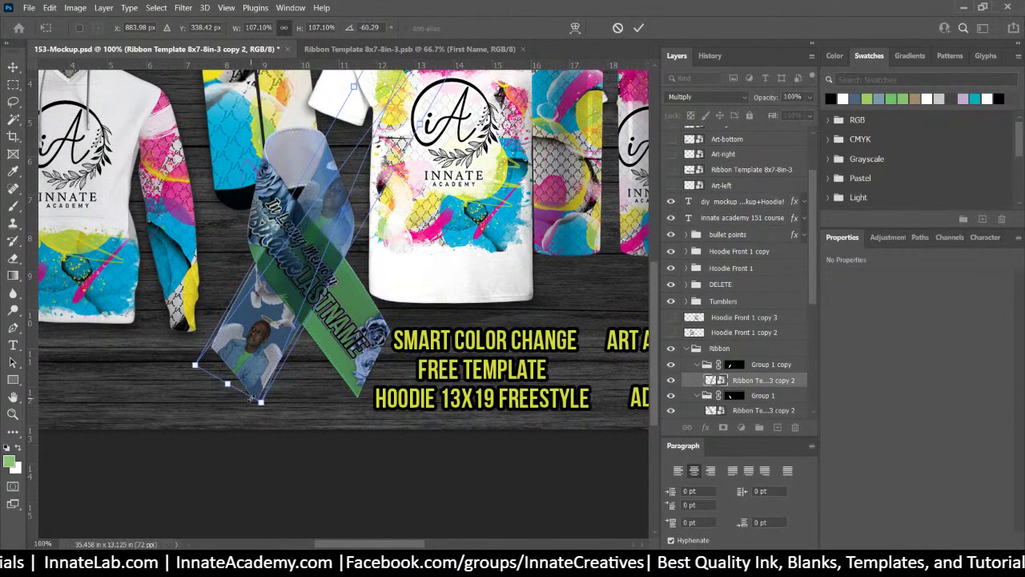
Commit the ribbon art, rotated to -60.29°, as the lower strand of the folded ribbon
key("Return")
key("p")
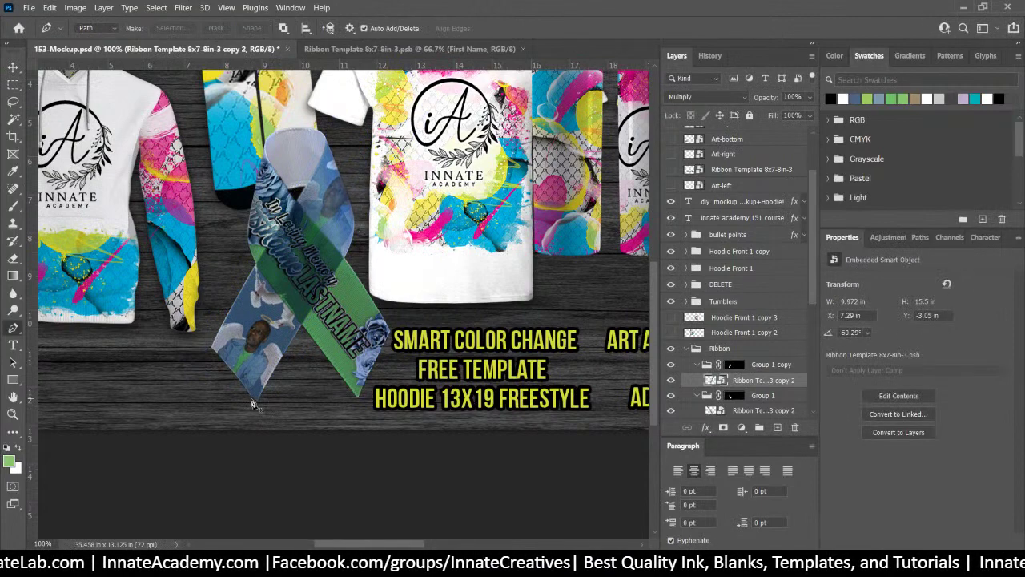
scroll(253, 405, "down", 1)
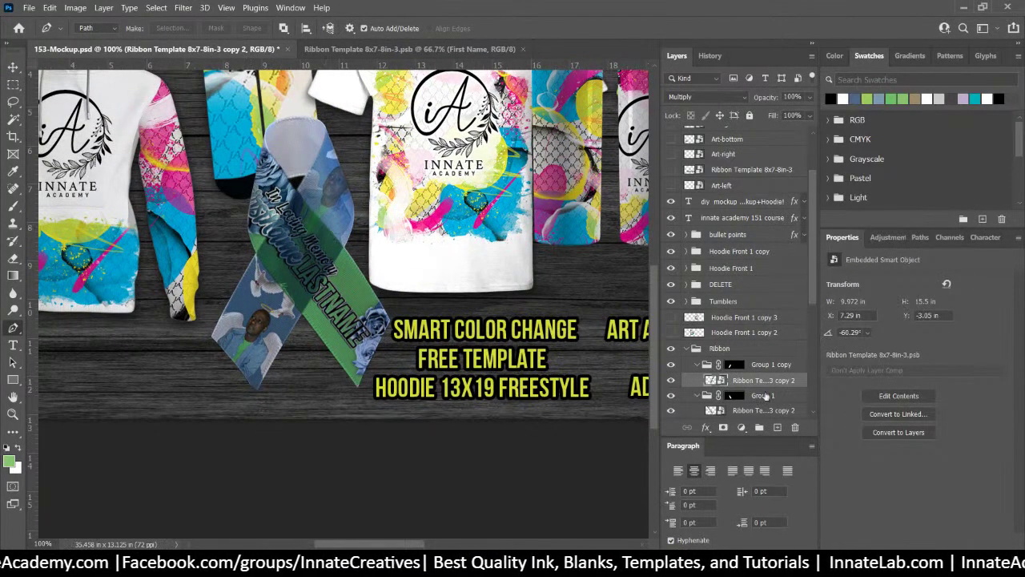
Using Group 1's mask as a selection, paint the dark overlap out of Group 1 copy's mask
left_click(735, 397)
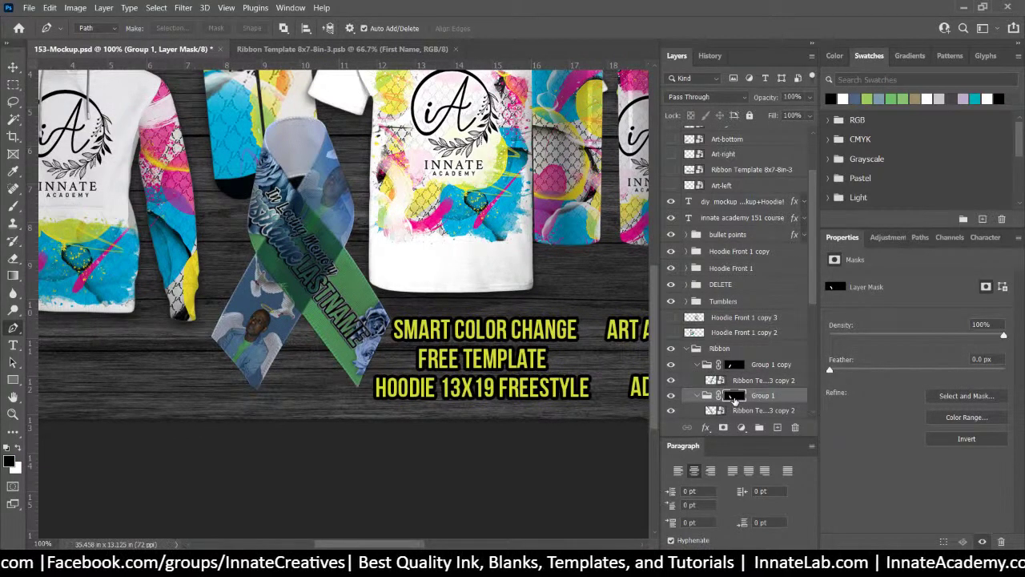
left_click(734, 396, "ctrl")
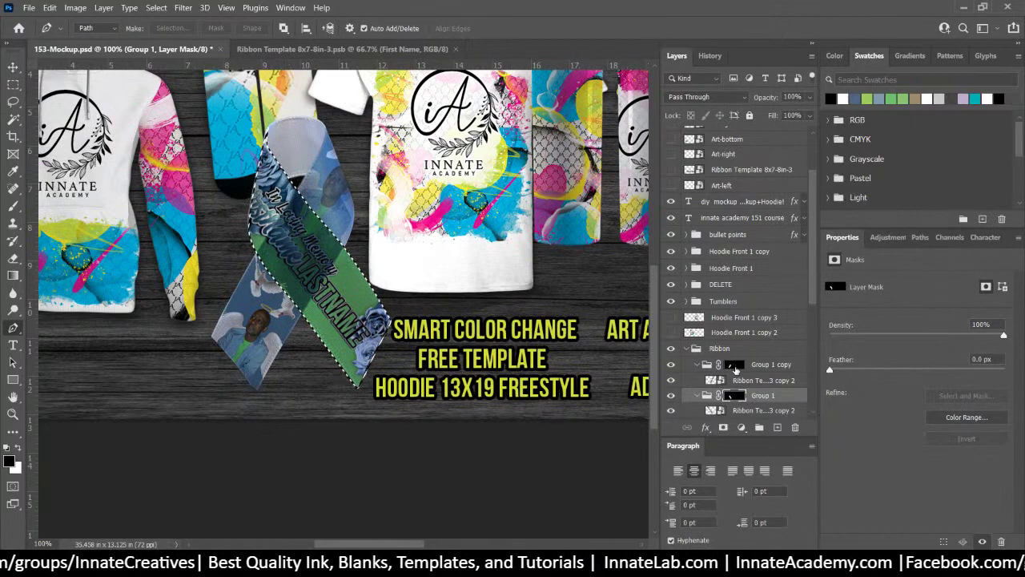
left_click(735, 365)
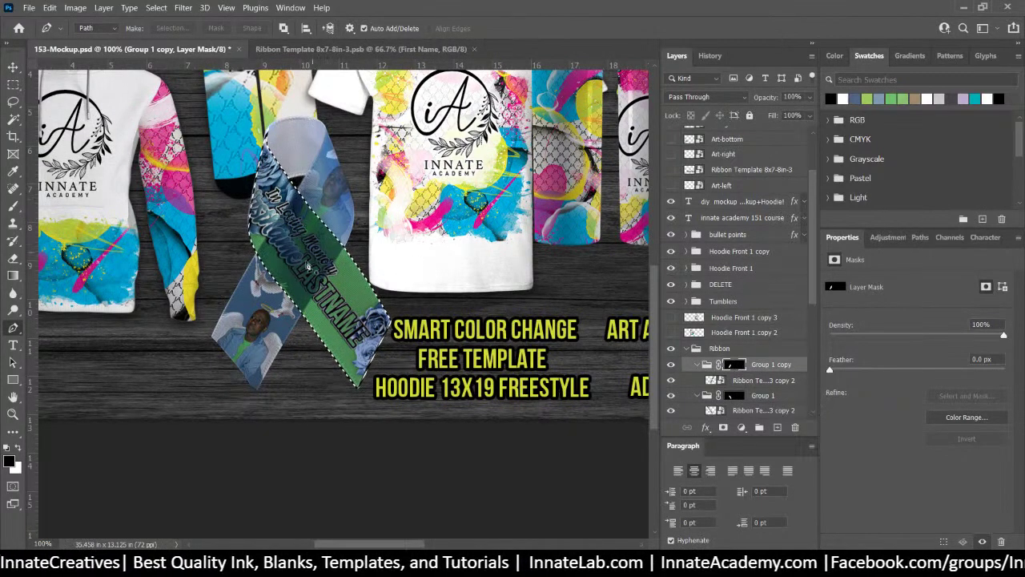
left_click(13, 205)
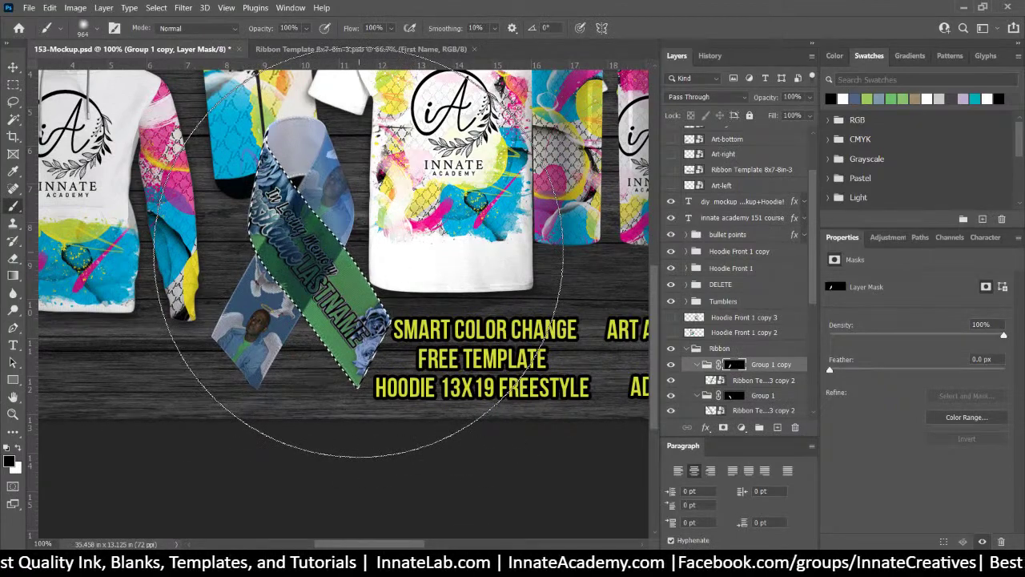
left_click(359, 253)
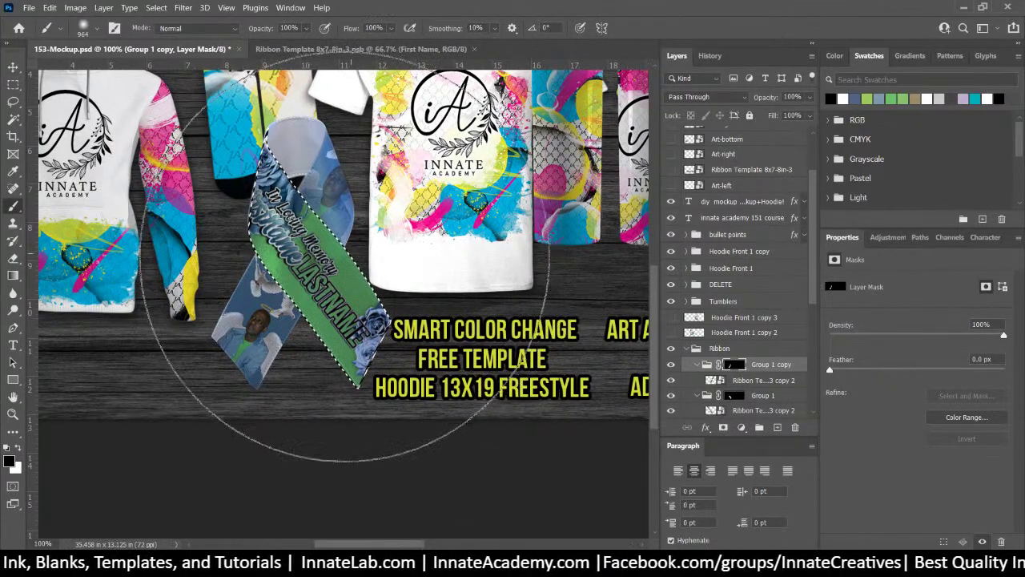
key("ctrl+d")
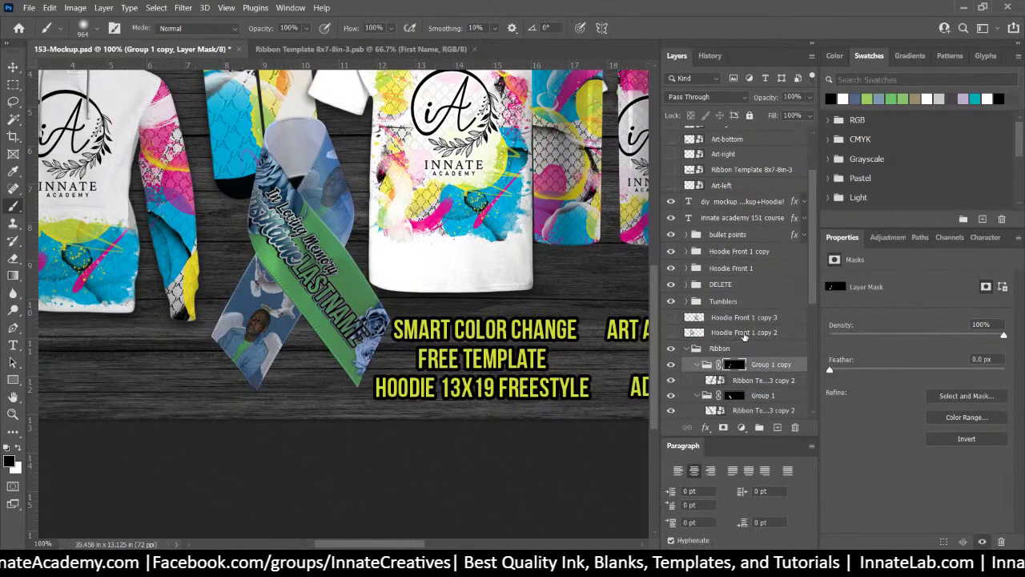
Enlarge Group 1's ribbon art so it covers its strap
left_click(765, 398)
scroll(766, 400, "down", 1)
left_click(768, 396)
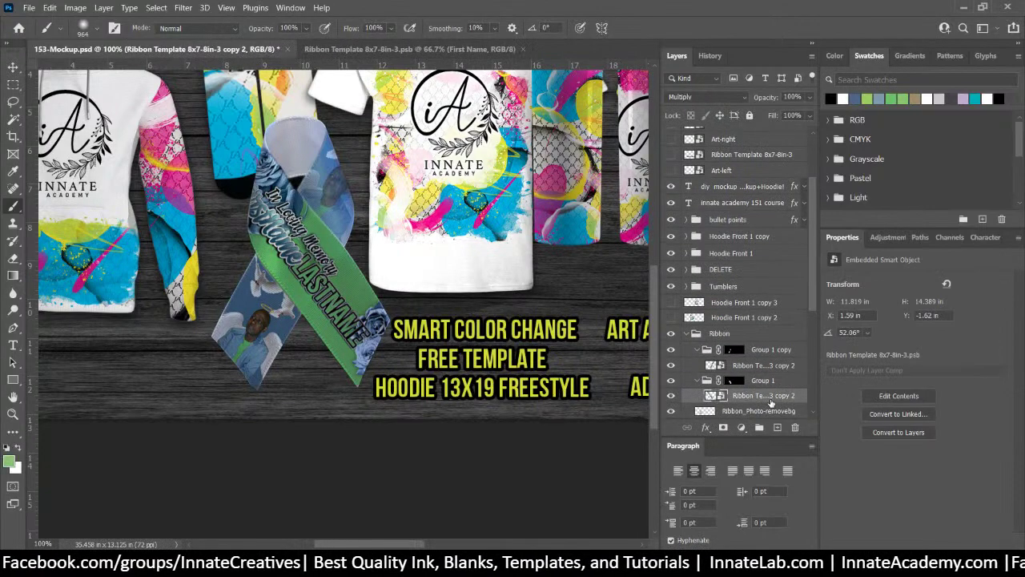
key("ctrl+t")
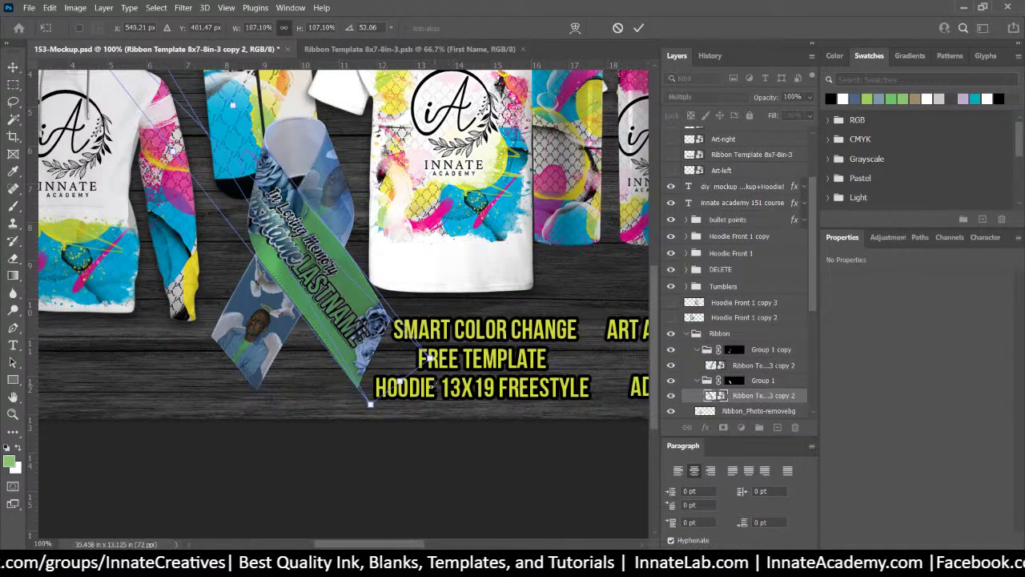
left_click_drag(399, 378, 378, 342)
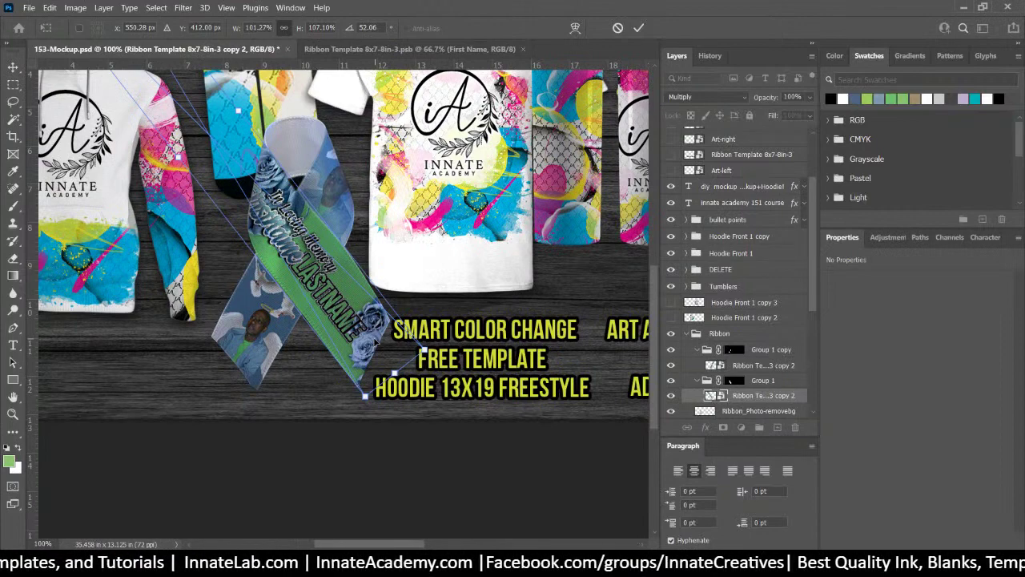
key("Return")
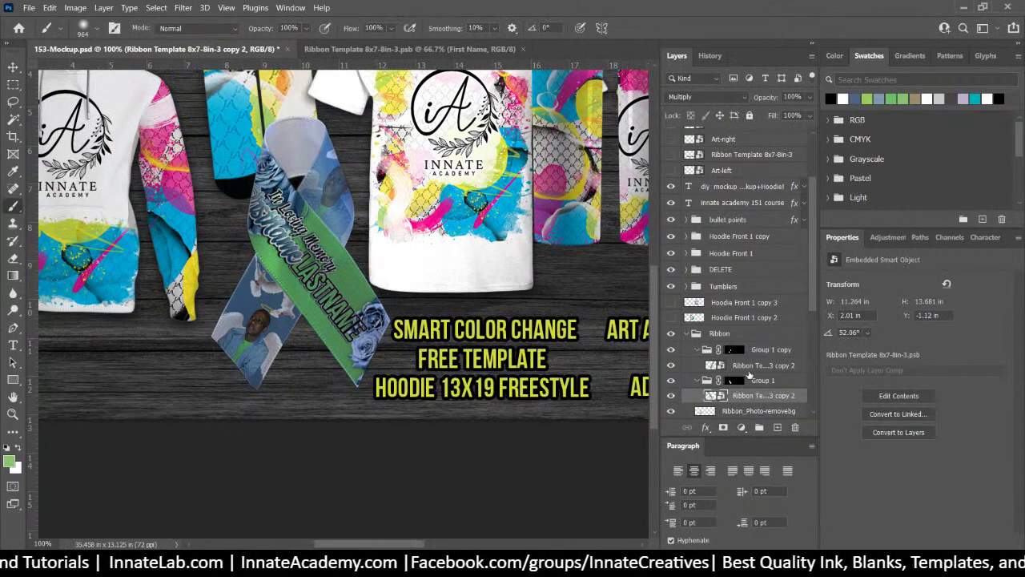
Stretch Group 1 copy's ribbon art along the front strap and target its mask
left_click(748, 368)
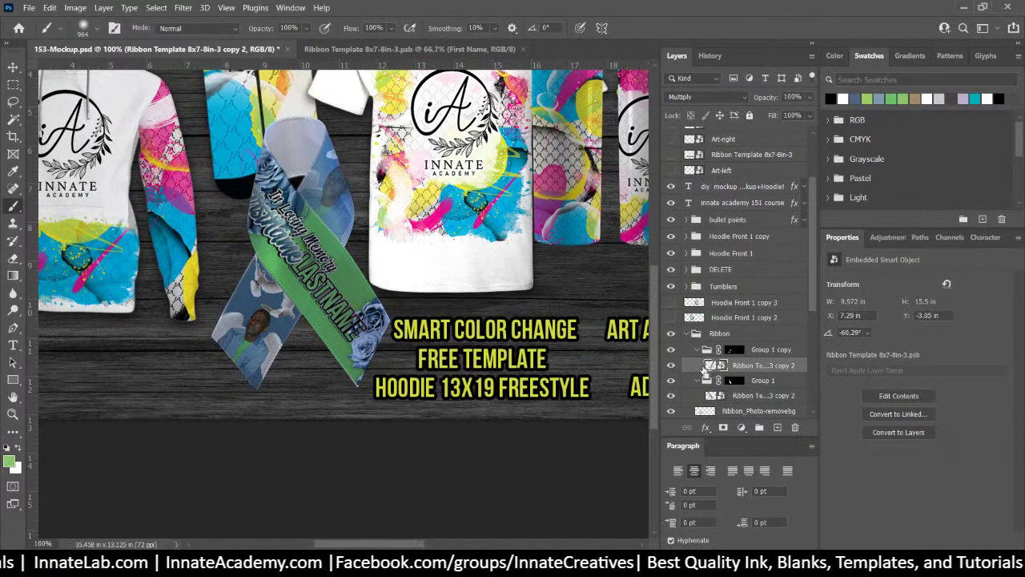
key("ctrl+t")
mouse_move(230, 376)
left_mouse_down()
mouse_move(250, 335)
mouse_move(260, 353)
mouse_move(249, 370)
left_mouse_up()
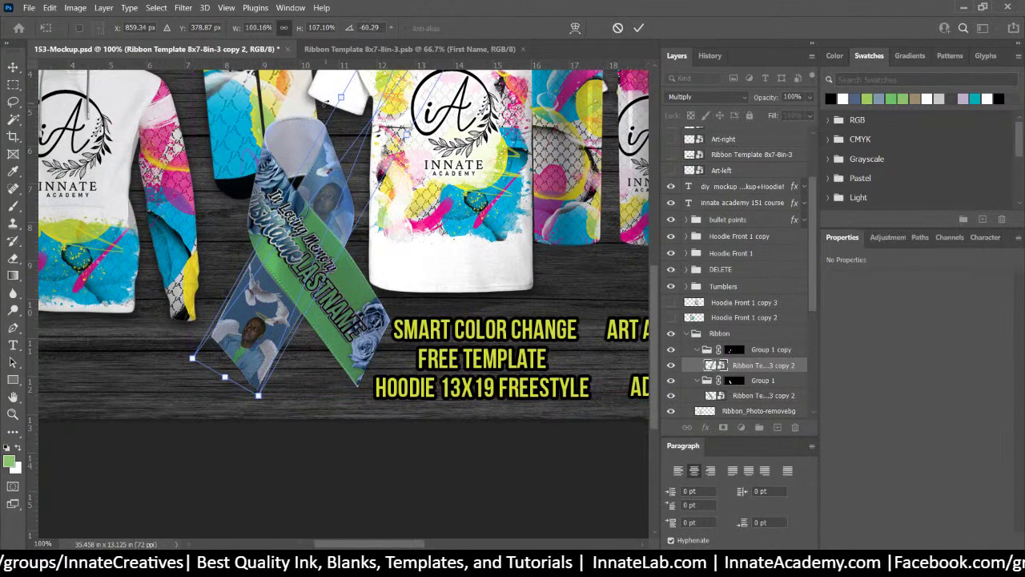
key("Return")
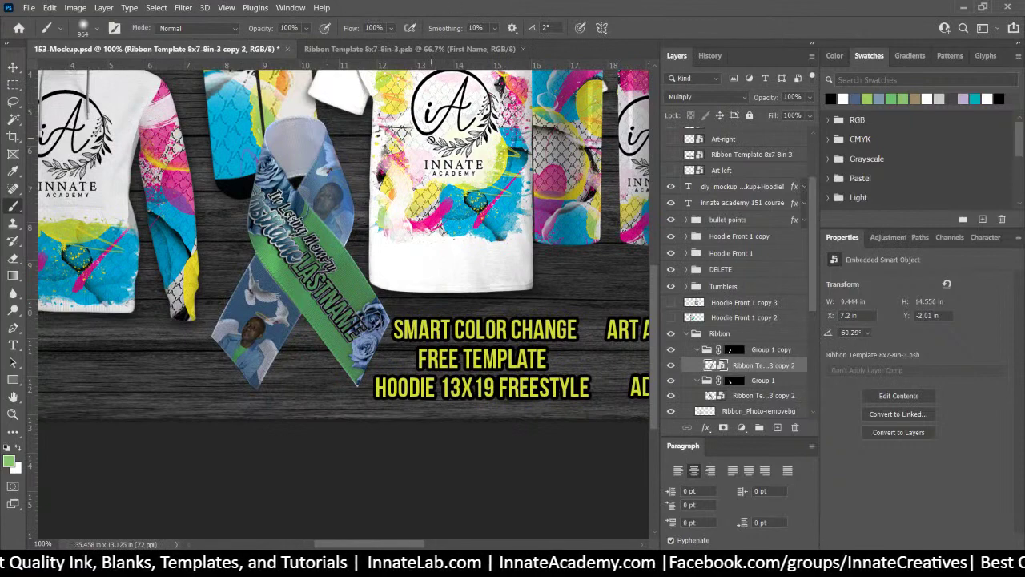
left_click(771, 354)
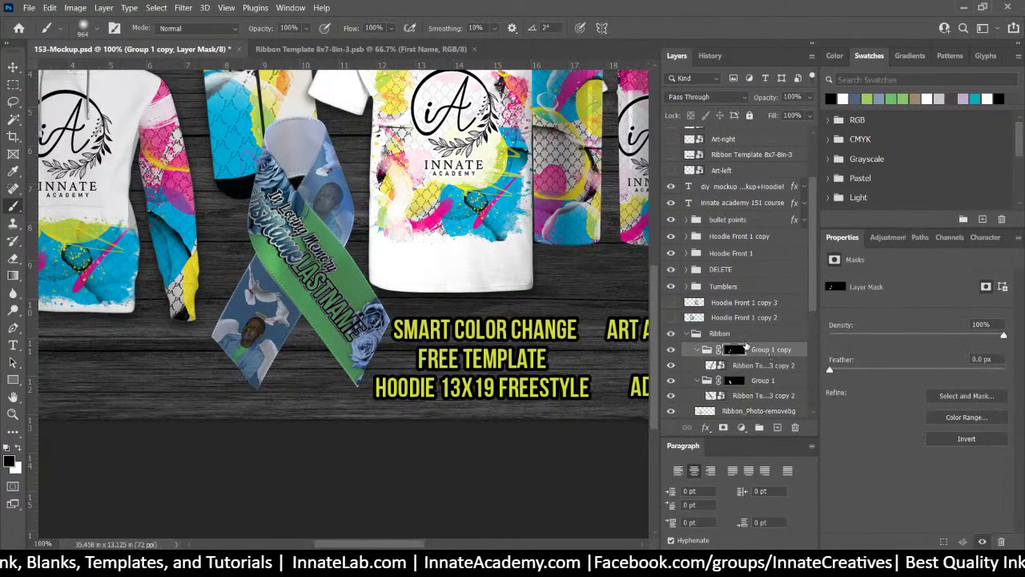
scroll(769, 364, "down", 1)
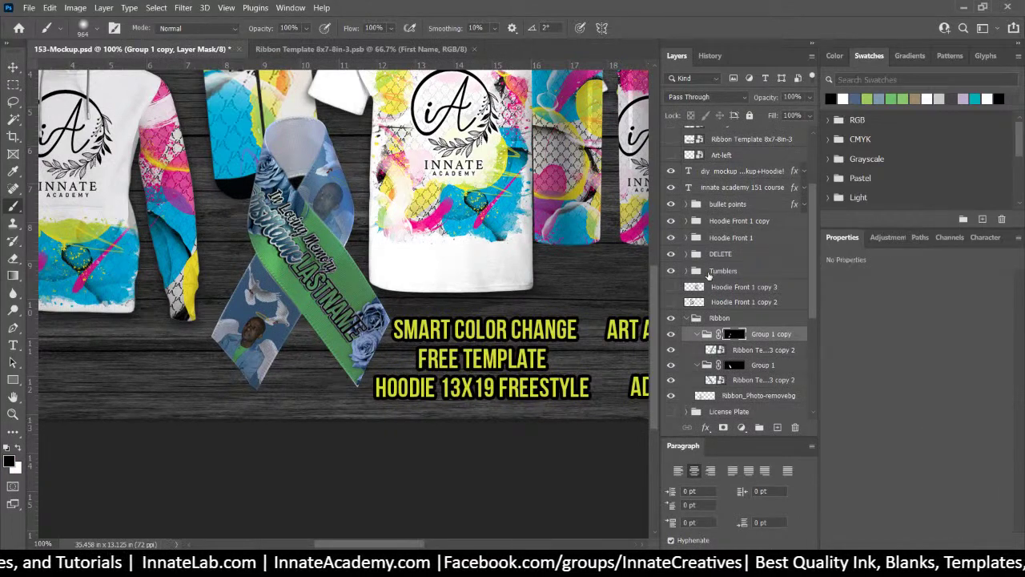
Collapse the Tumblers group and expand Hoodie Front 1 in the Layers panel
left_click(724, 271)
left_click(687, 271)
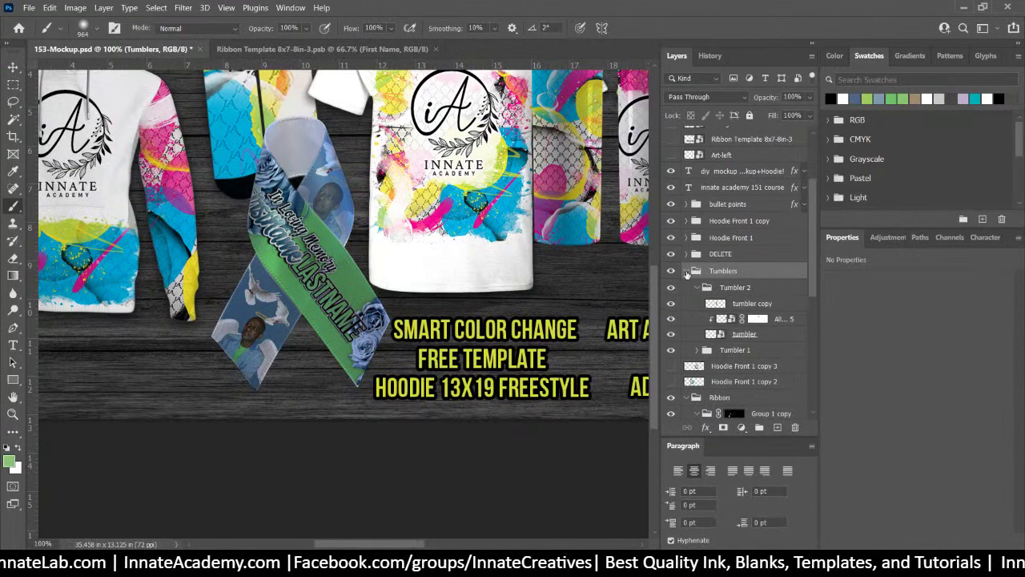
left_click(687, 270)
left_click(687, 237)
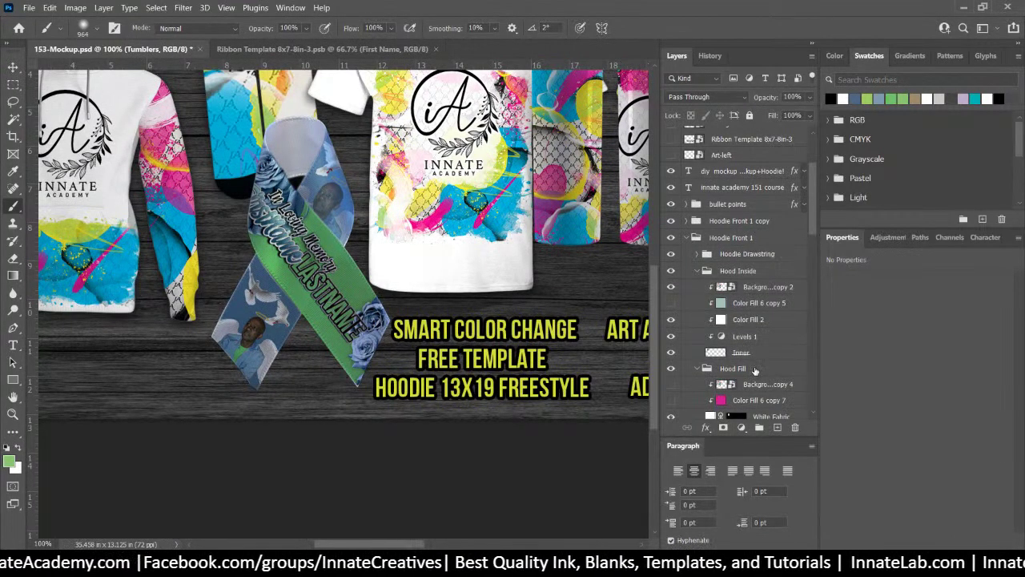
scroll(754, 369, "down", 2)
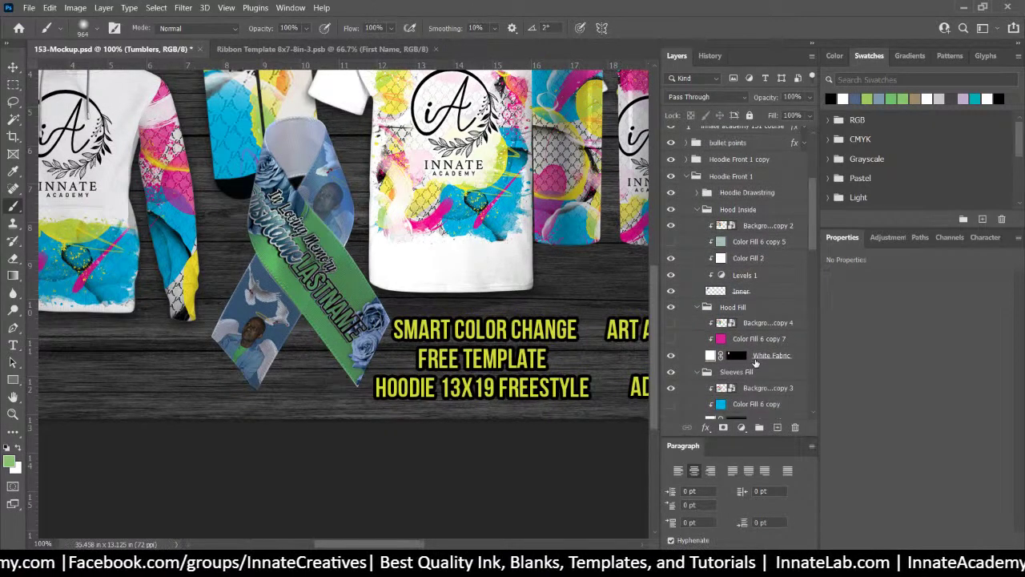
scroll(754, 362, "down", 6)
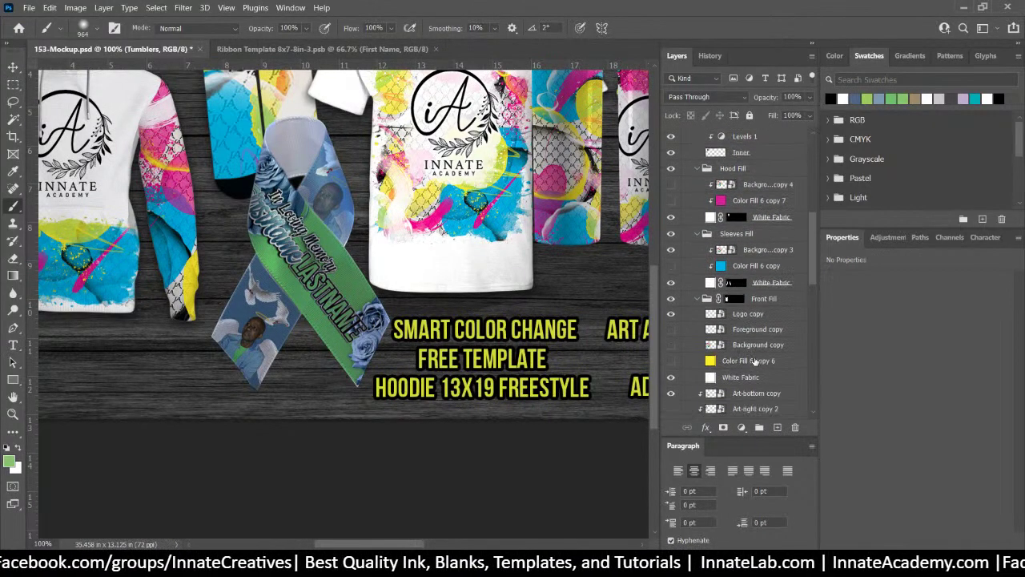
scroll(755, 362, "down", 2)
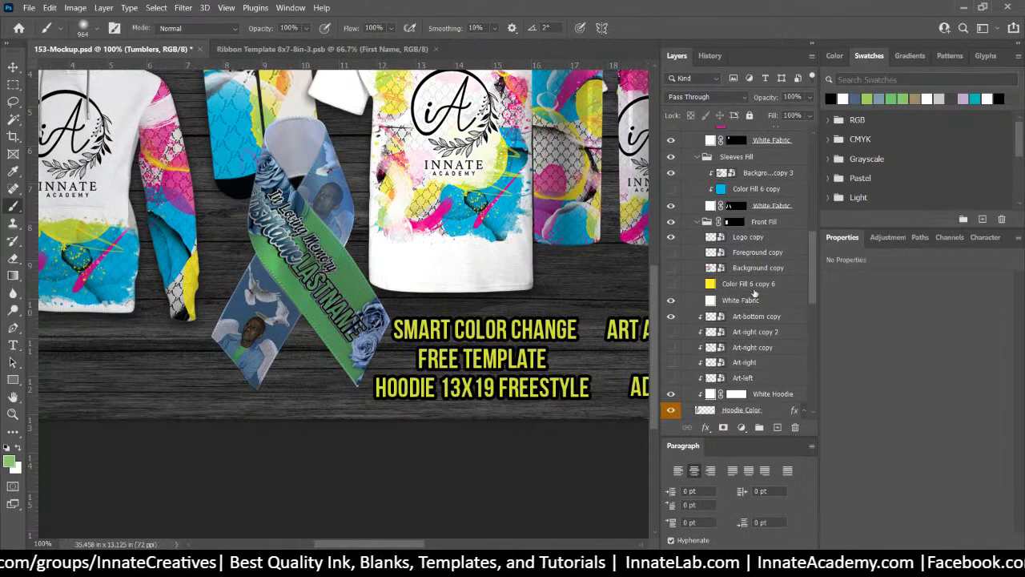
scroll(753, 288, "up", 3)
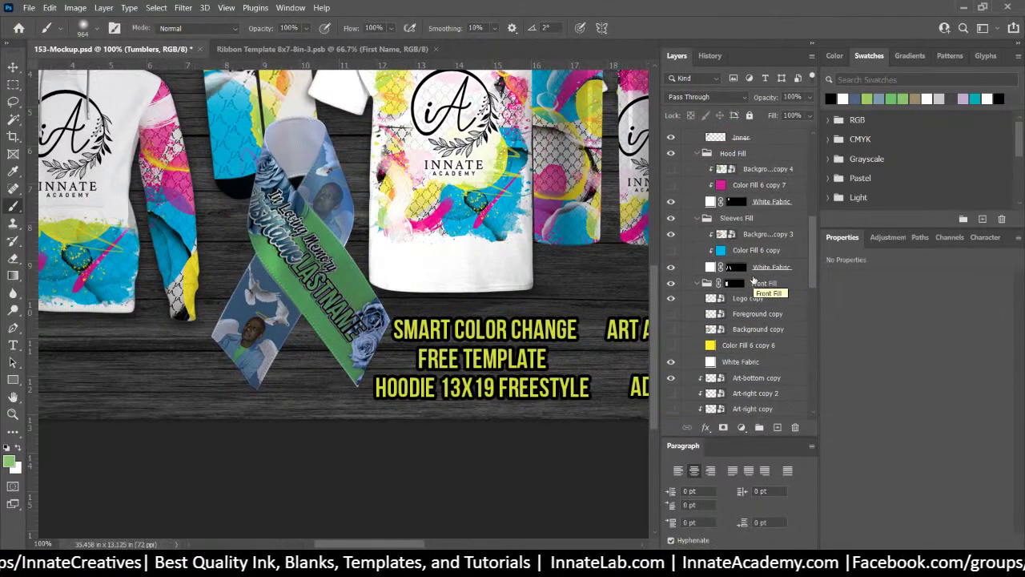
With the Move tool, select the shirt's front shirt 2 copy 3 layer from the canvas
right_click(468, 262)
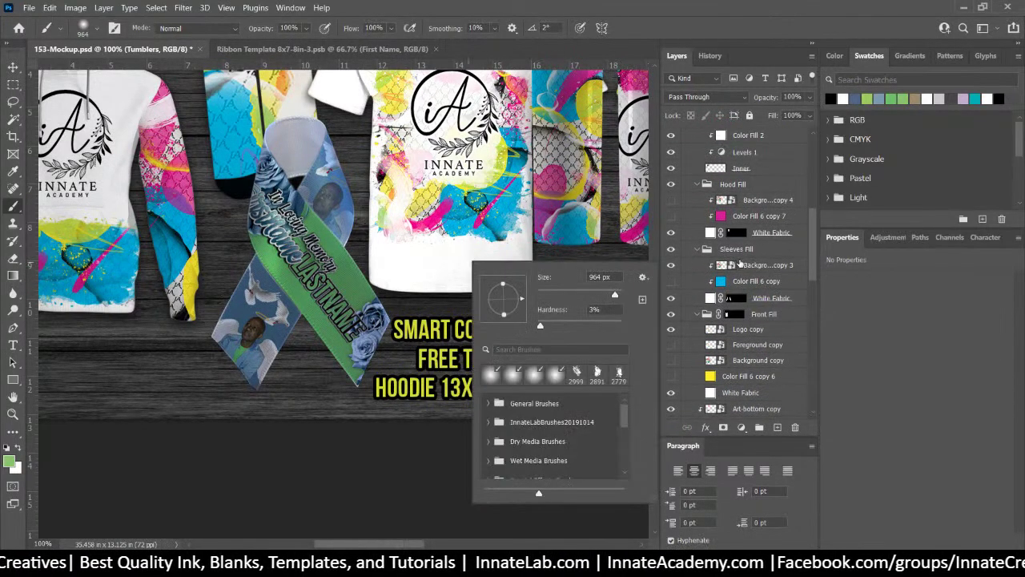
left_click(738, 251)
left_click(13, 67)
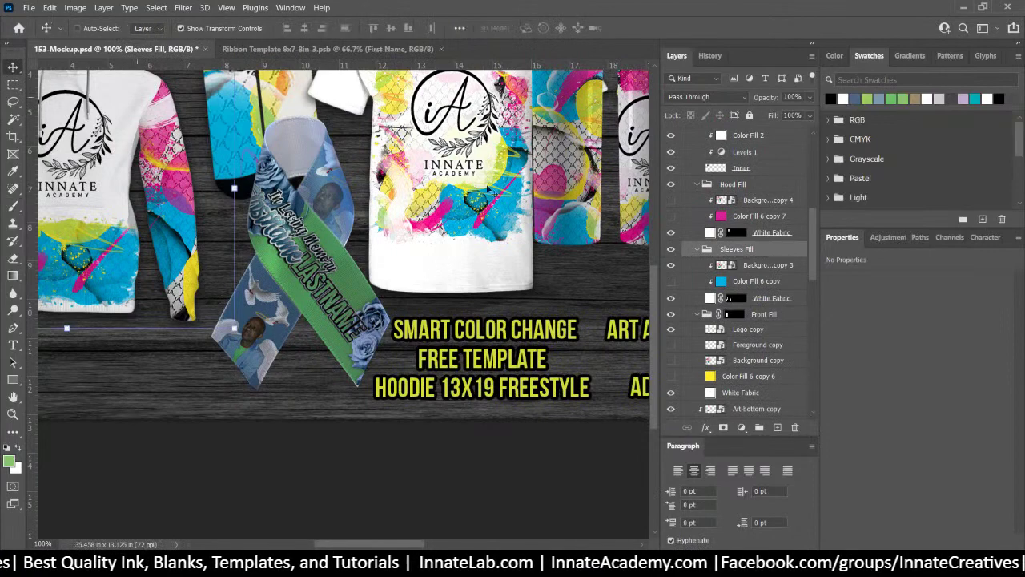
right_click(501, 273)
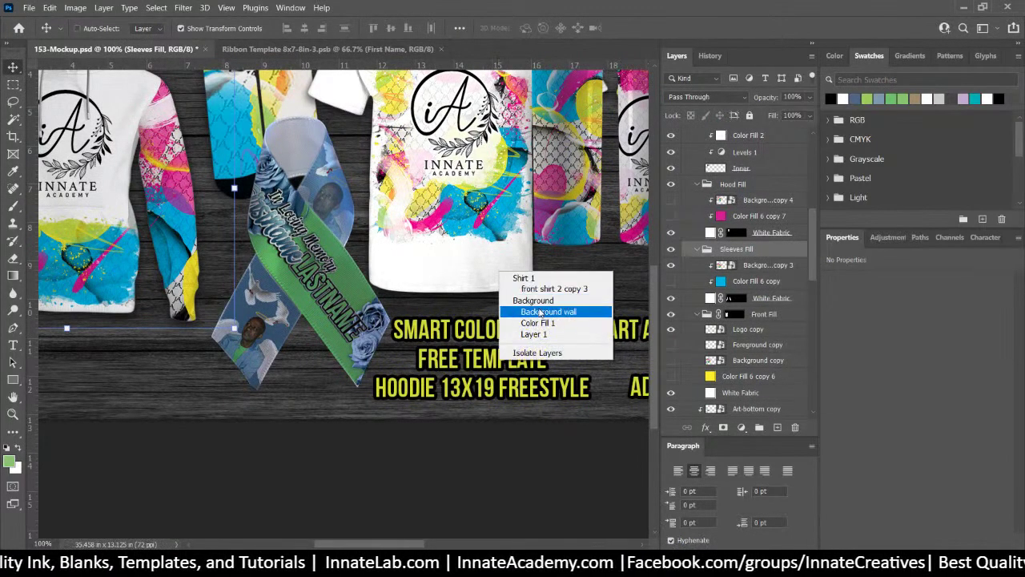
left_click(545, 289)
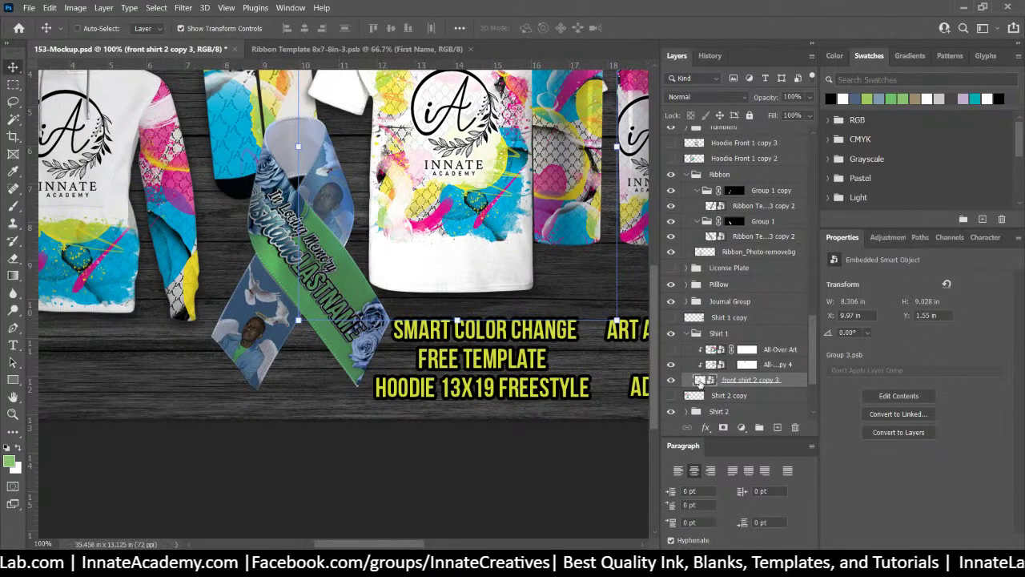
Copy the front shirt layer's style inside Group 3.psb, then close it without saving
double_click(699, 381)
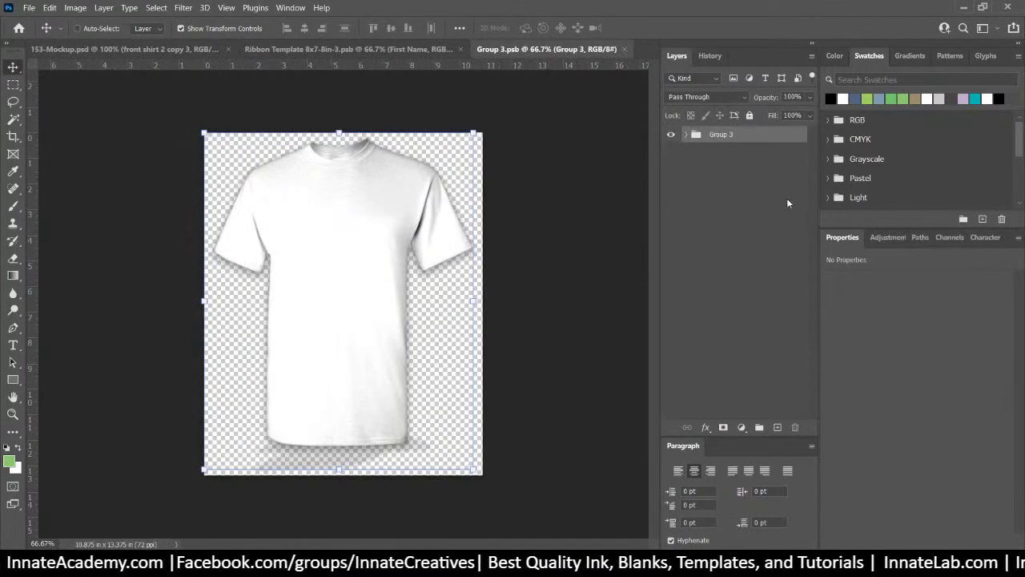
left_click(685, 135)
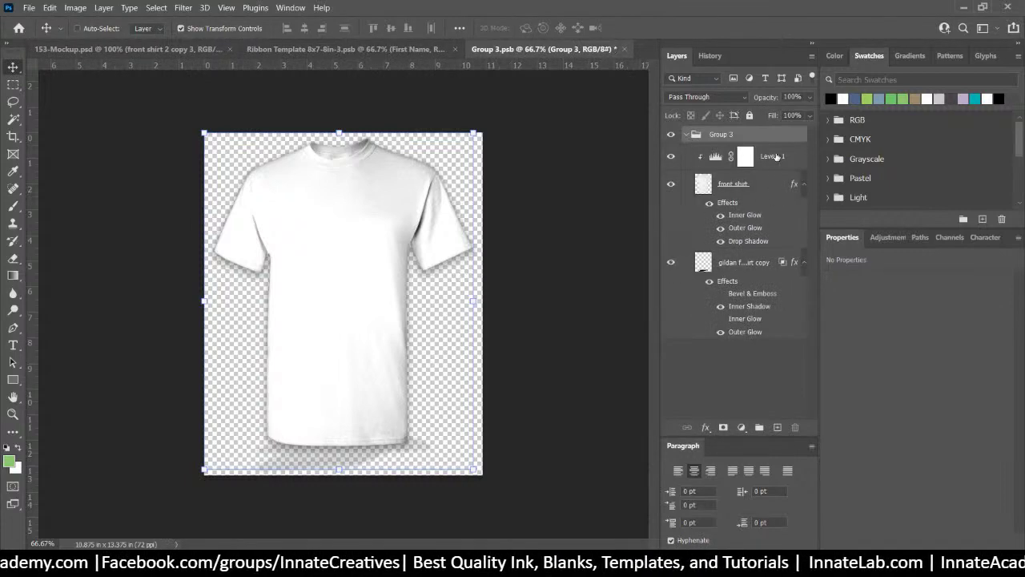
left_click(758, 192)
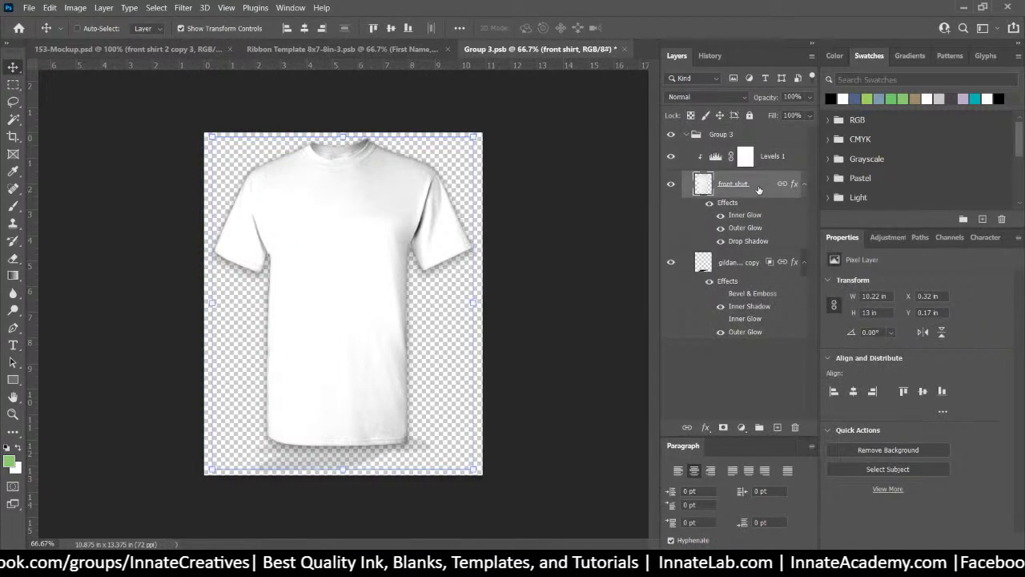
right_click(758, 192)
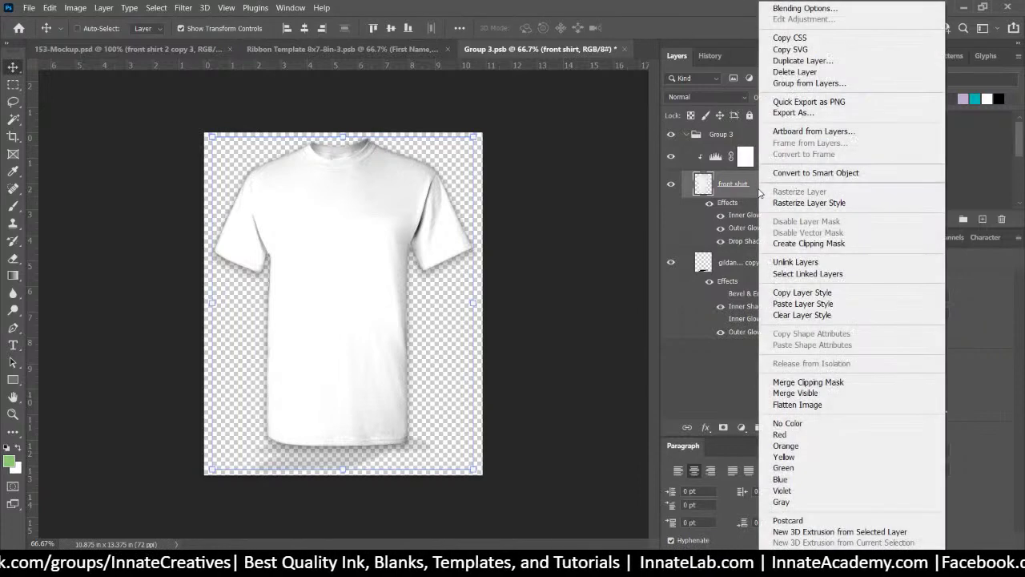
left_click(830, 293)
left_click(624, 49)
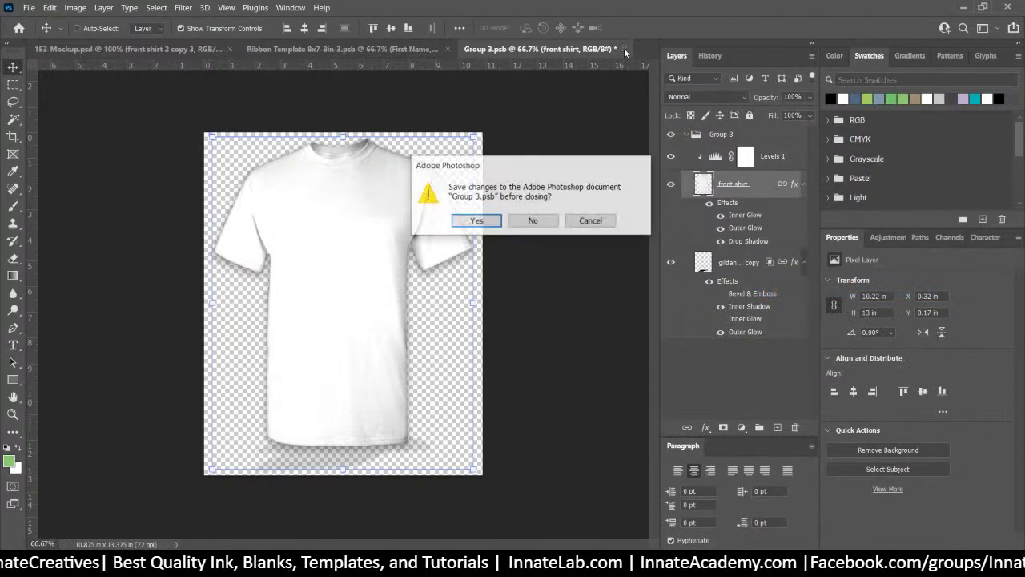
left_click(533, 221)
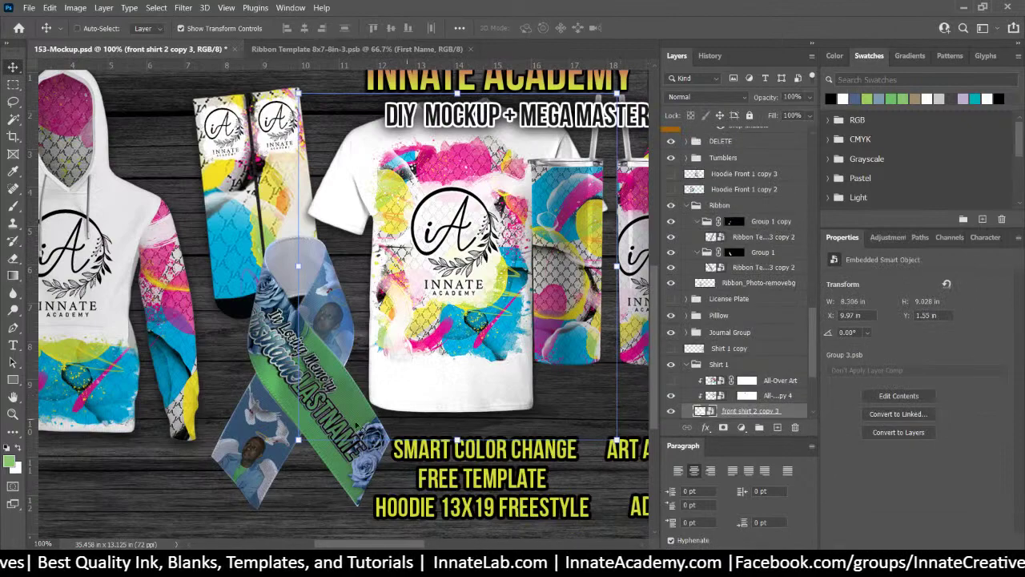
Open the ribbon template smart object to inspect it, close it, and save the mockup
right_click(329, 394)
left_click(358, 422)
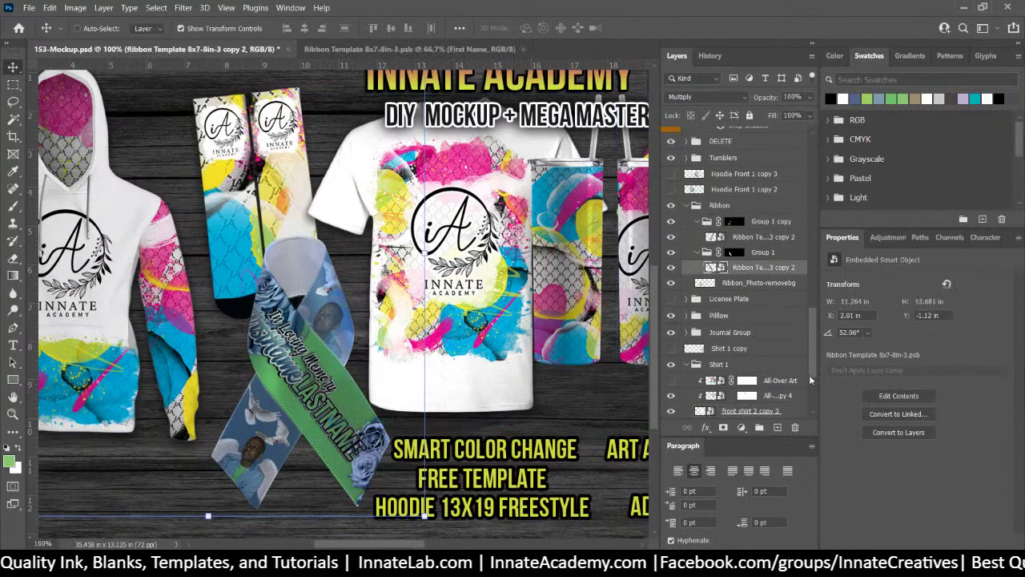
double_click(712, 269)
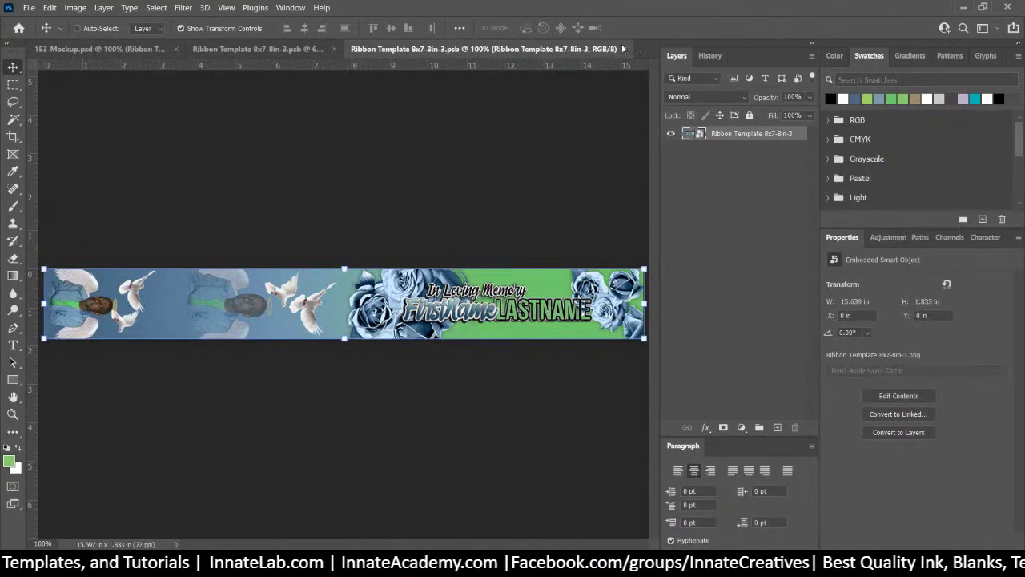
left_click(624, 49)
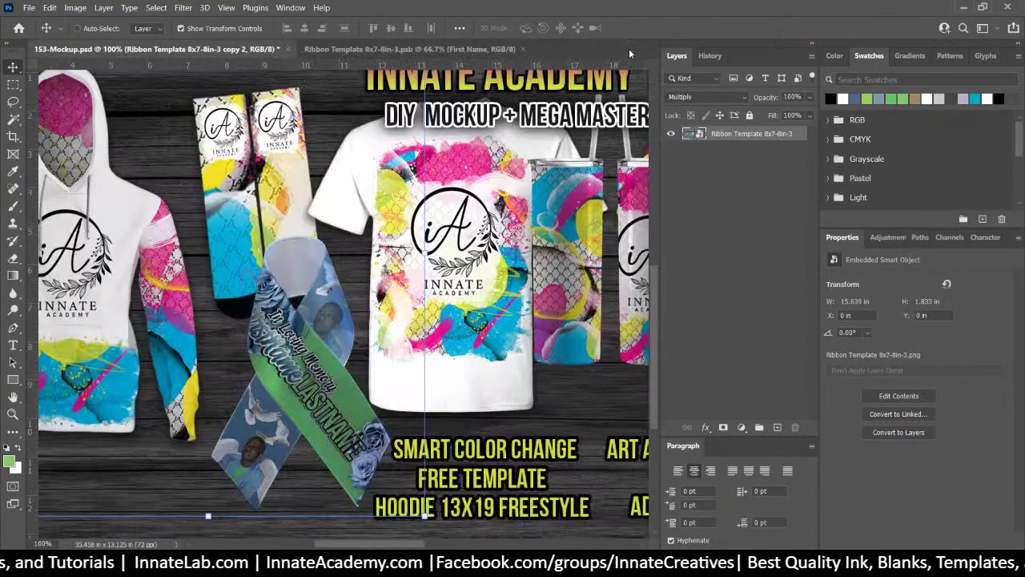
key("ctrl")
key("ctrl+s")
Select the Ribbon_Photo-removebg layer under the ribbon
right_click(350, 324)
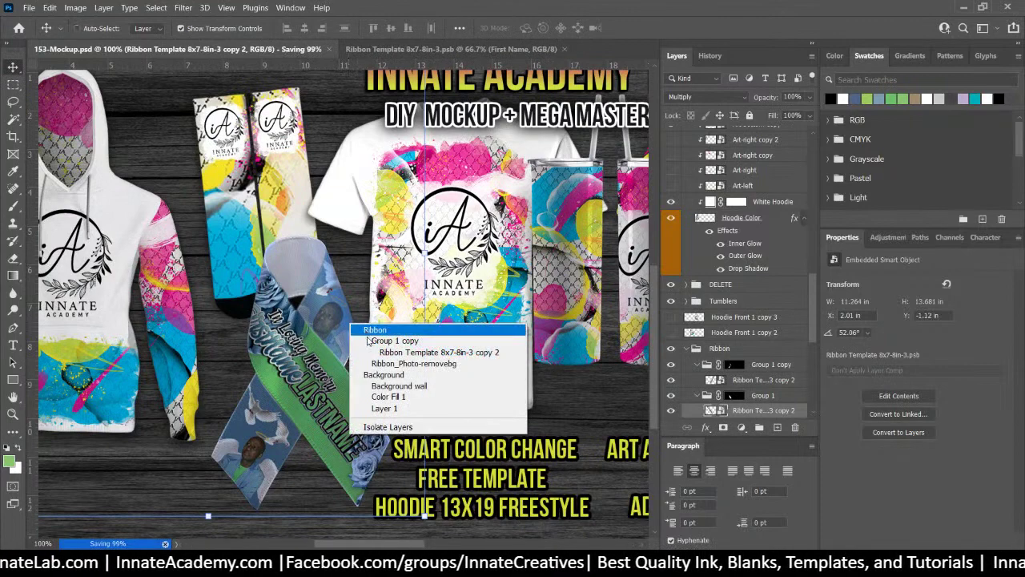
left_click(411, 362)
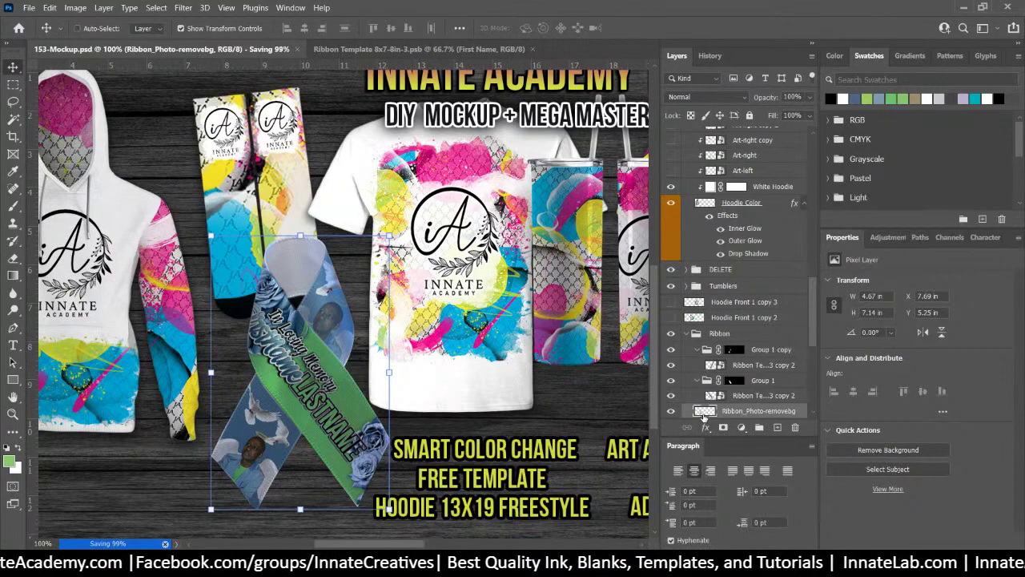
right_click(704, 411)
left_click(682, 414)
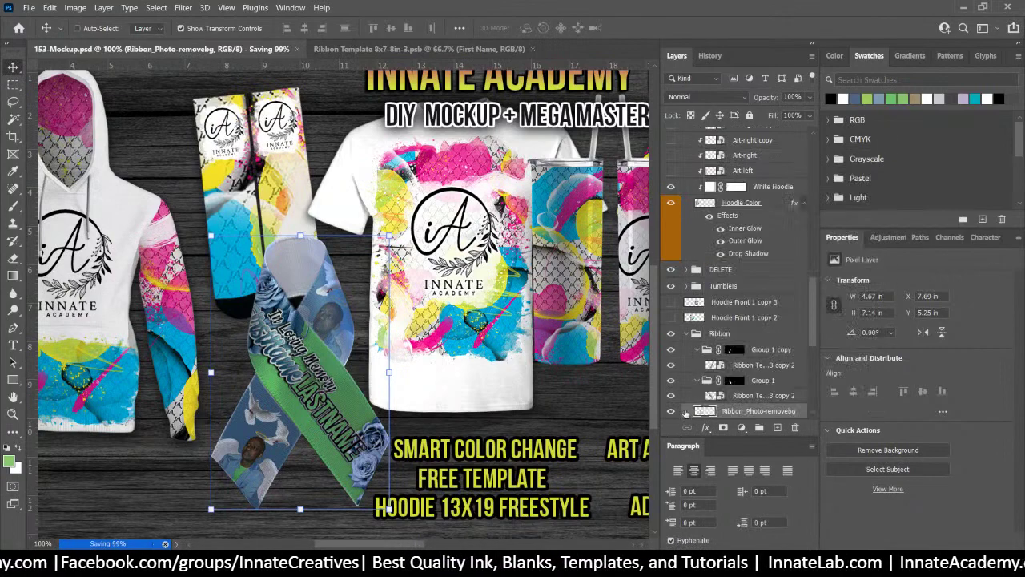
right_click(756, 413)
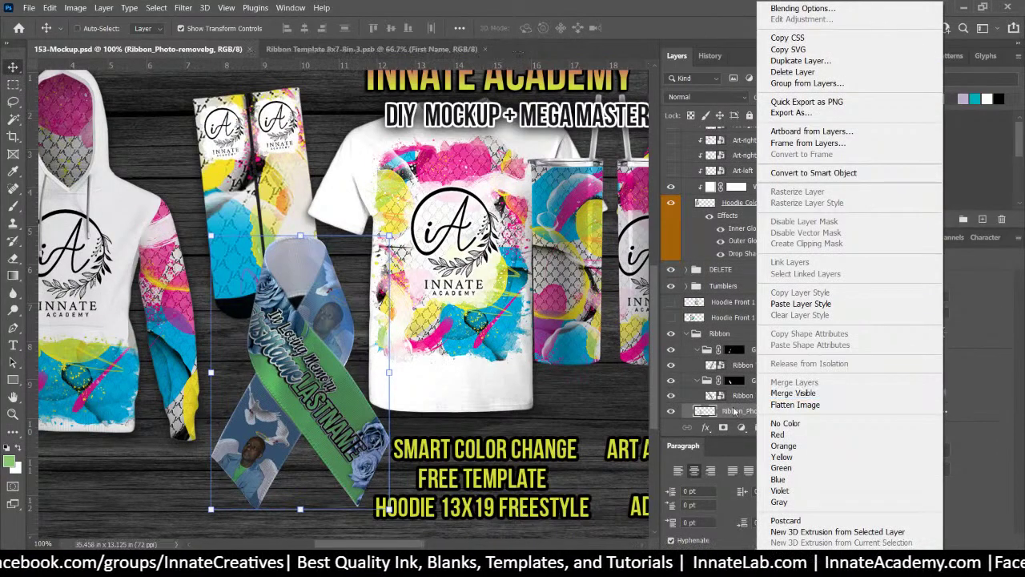
left_click(734, 410)
Rename the layer to Ribbon, convert it to a smart object, and open Ribbon.psb
double_click(765, 411)
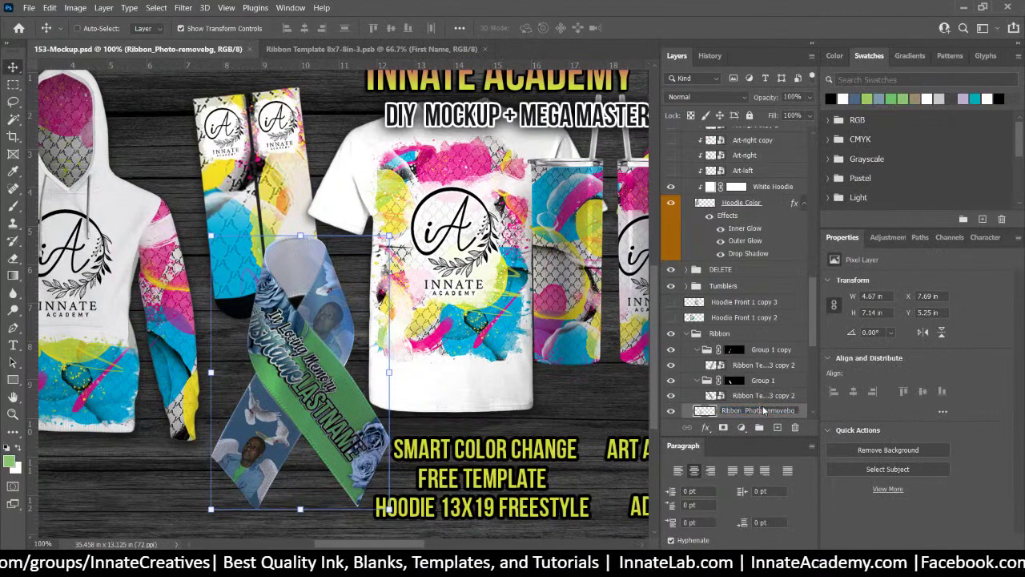
key("End")
key("BackSpace")
key("BackSpace")
key("BackSpace")
key("BackSpace")
key("BackSpace")
key("BackSpace")
key("BackSpace")
key("BackSpace")
key("BackSpace")
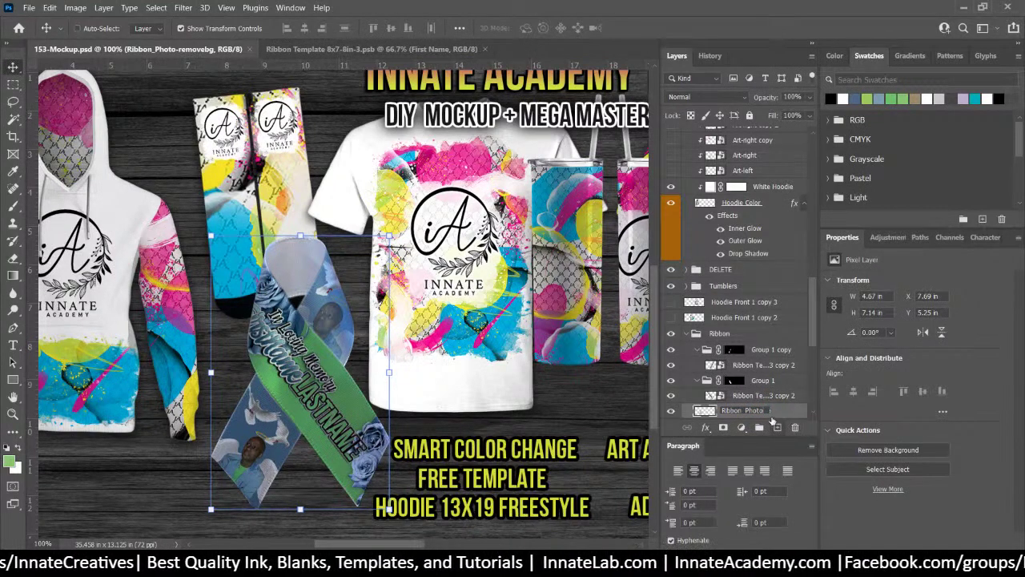
key("BackSpace")
key("BackSpace")
key("BackSpace")
key("BackSpace")
key("BackSpace")
key("BackSpace")
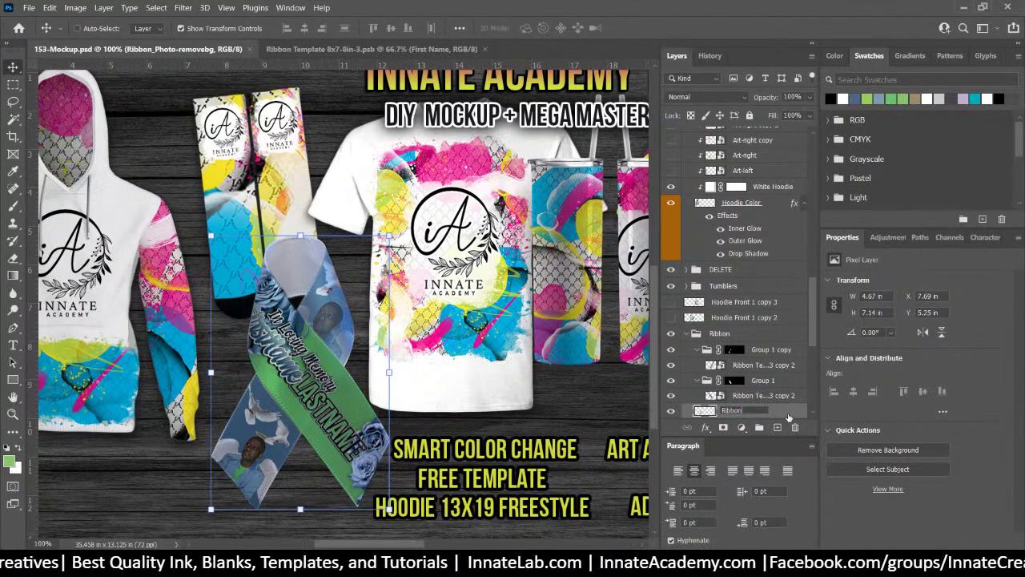
key("Return")
right_click(788, 417)
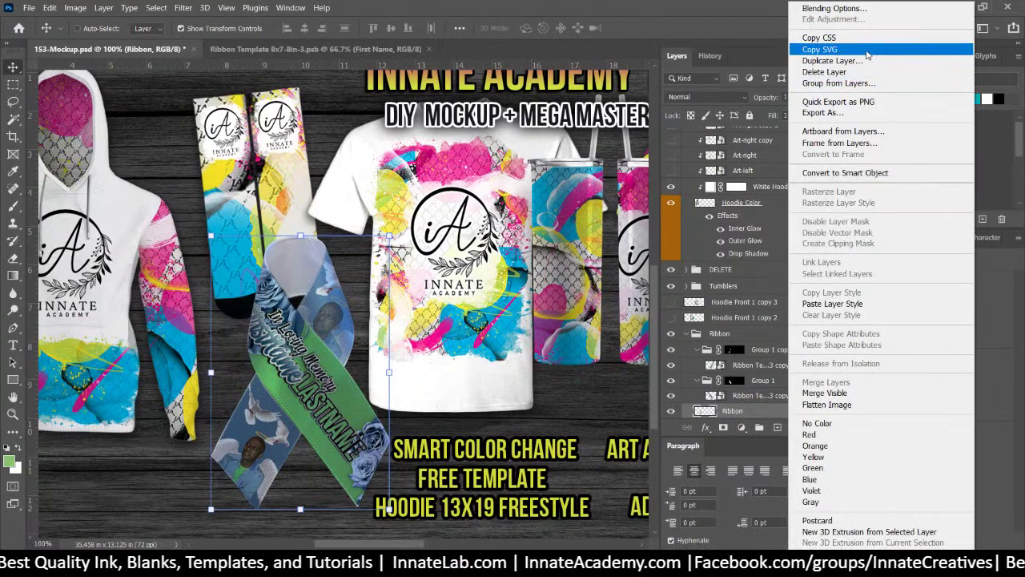
left_click(841, 173)
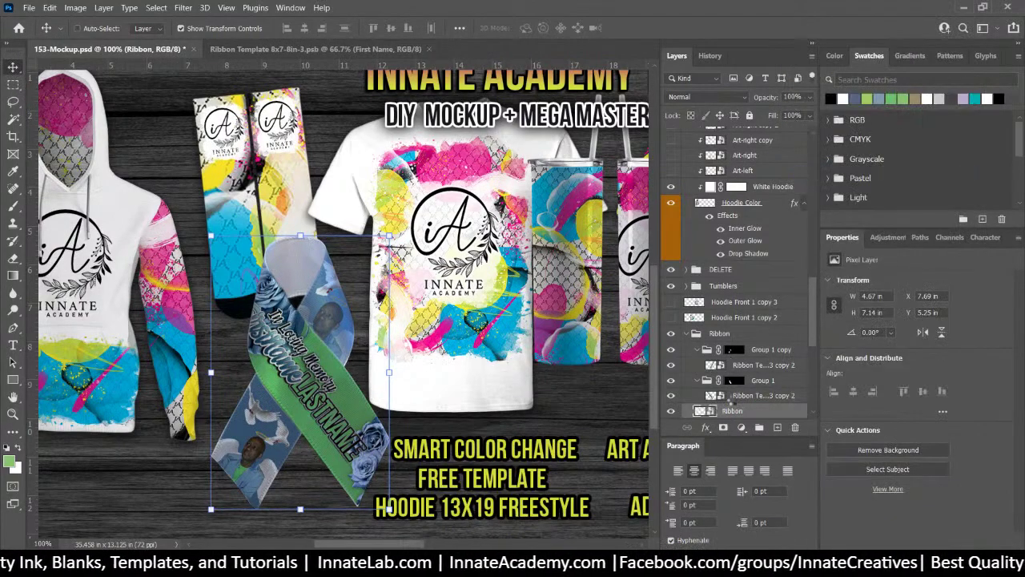
double_click(703, 411)
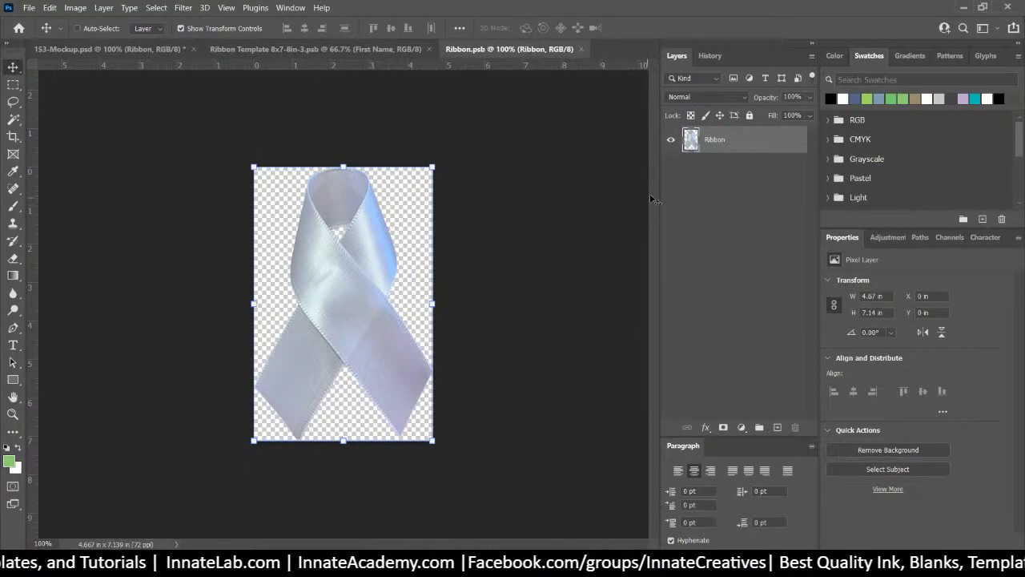
Paste the copied Inner Glow, Outer Glow and Drop Shadow style onto the Ribbon layer, then save and close Ribbon.psb
right_click(731, 148)
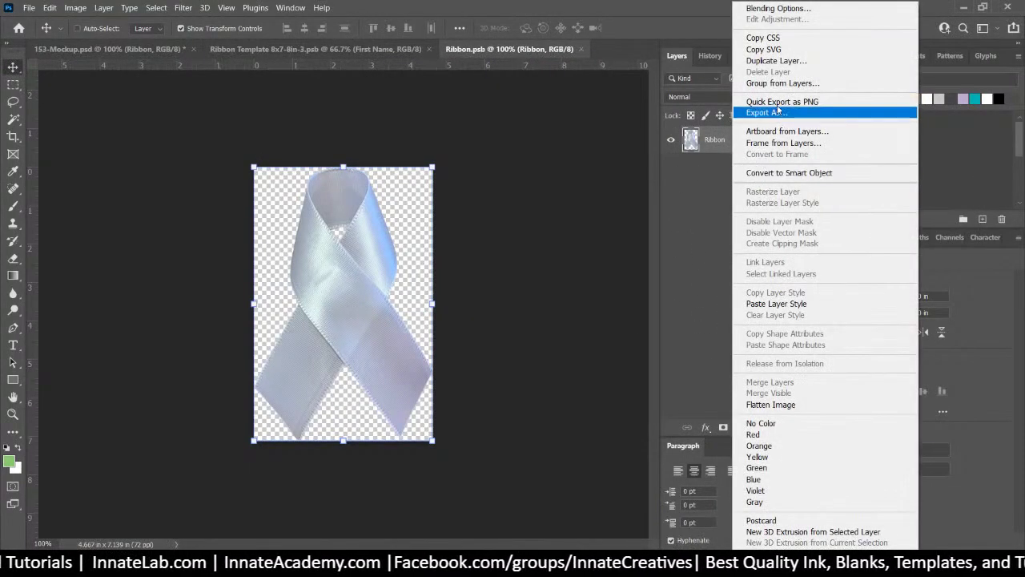
left_click(751, 304)
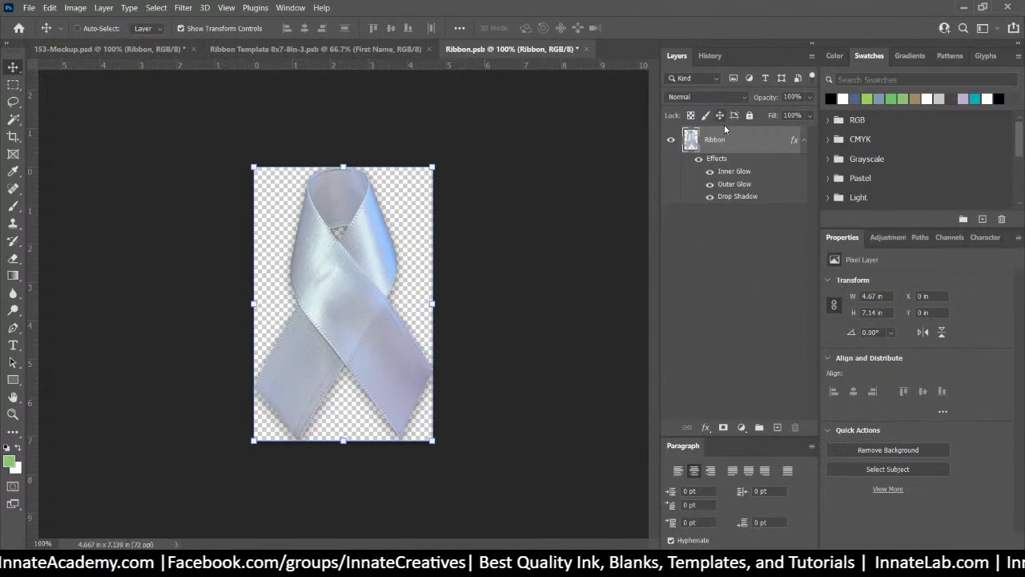
left_click(431, 442)
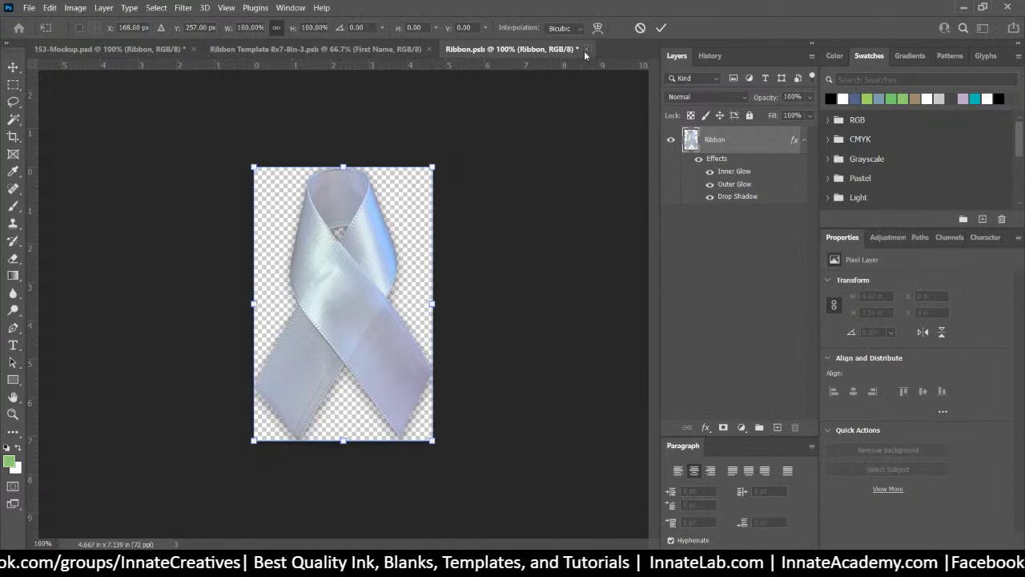
left_click(13, 67)
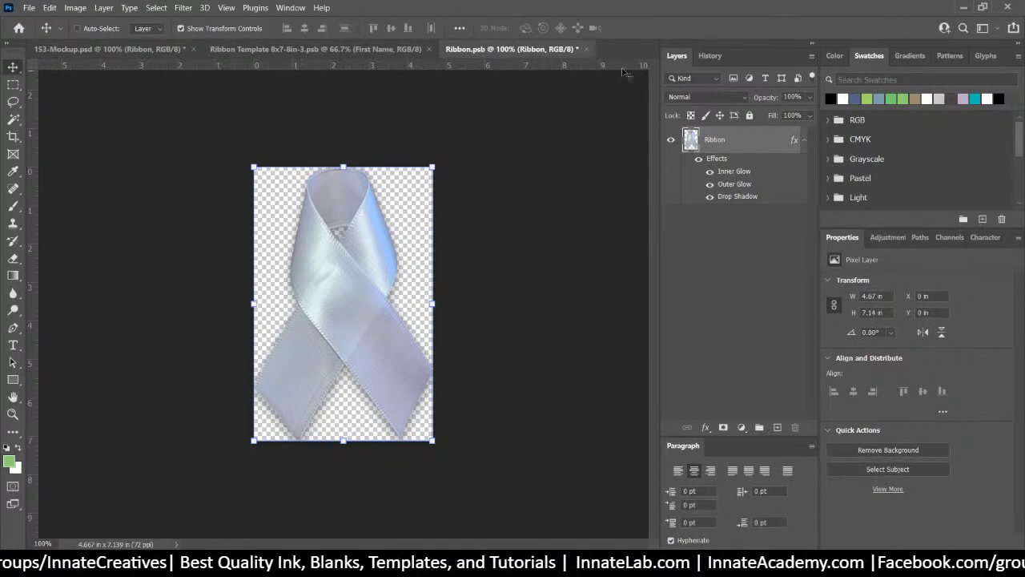
left_click(587, 50)
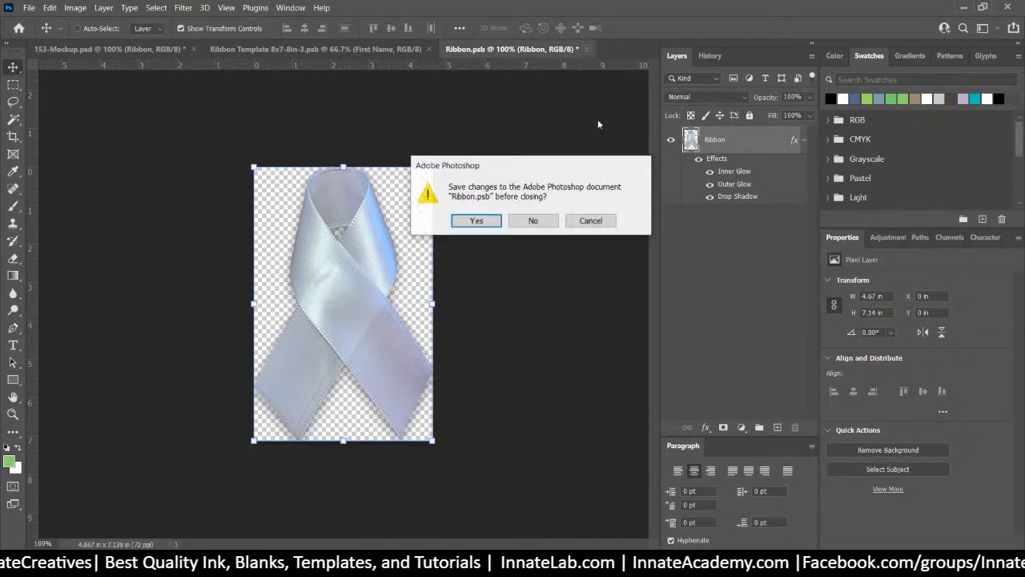
left_click(473, 221)
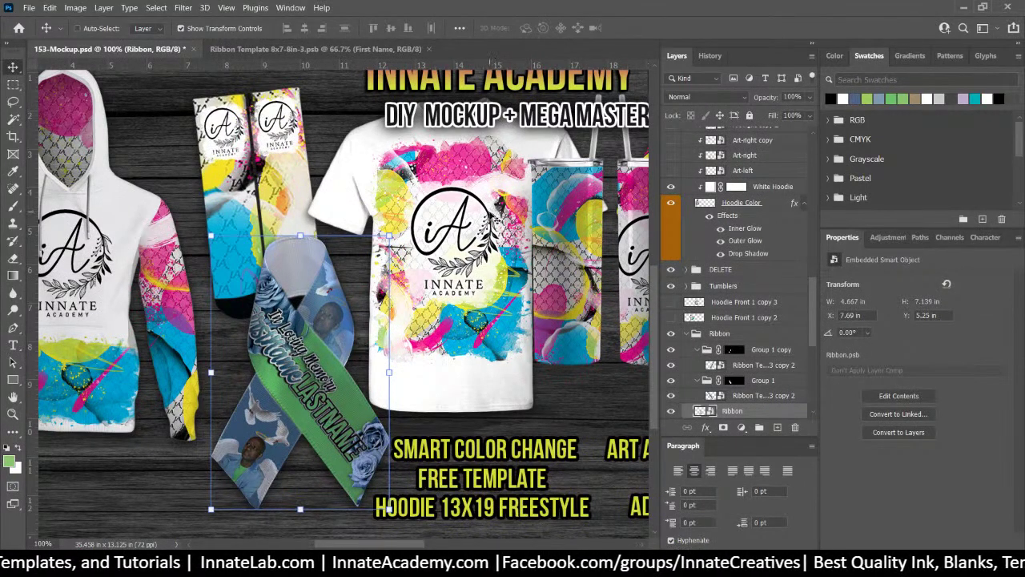
Save 153-Mockup.psd, then switch to the Ribbon Template 8x7-8in-3.psb document
key("ctrl+s")
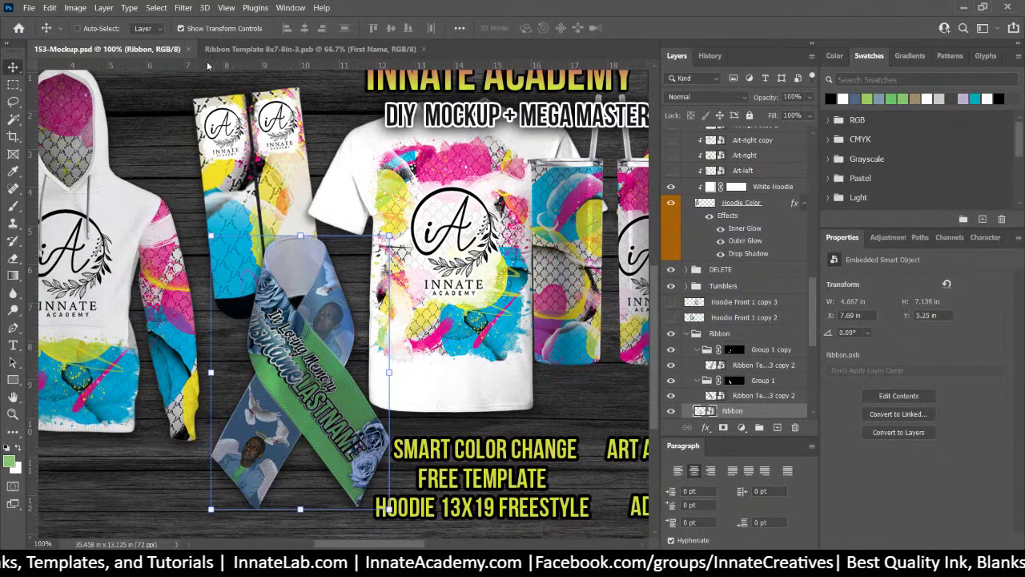
left_click(232, 49)
Return to 153-Mockup.psd and zoom out to 66.7%
left_click(167, 50)
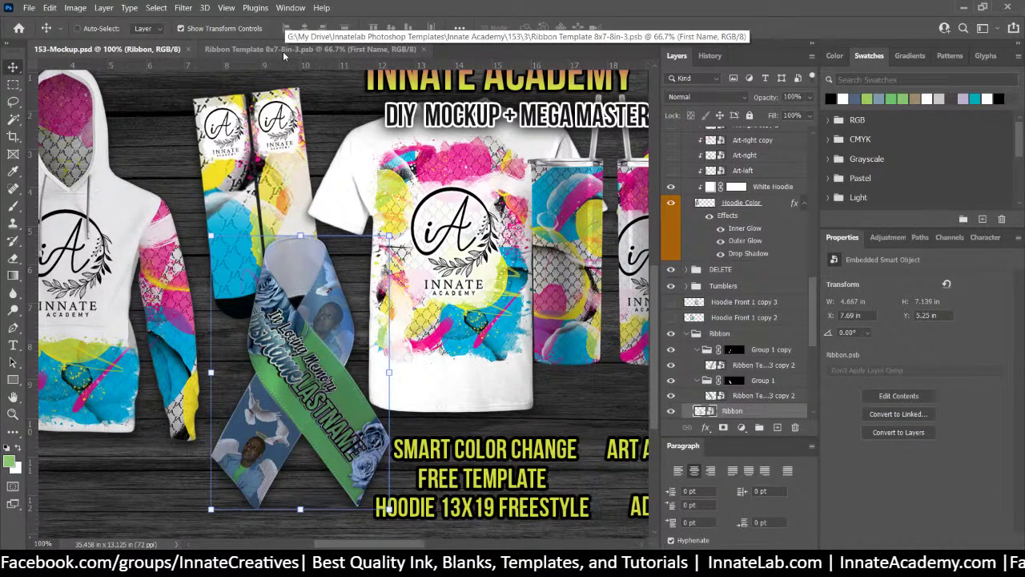
key("ctrl+minus")
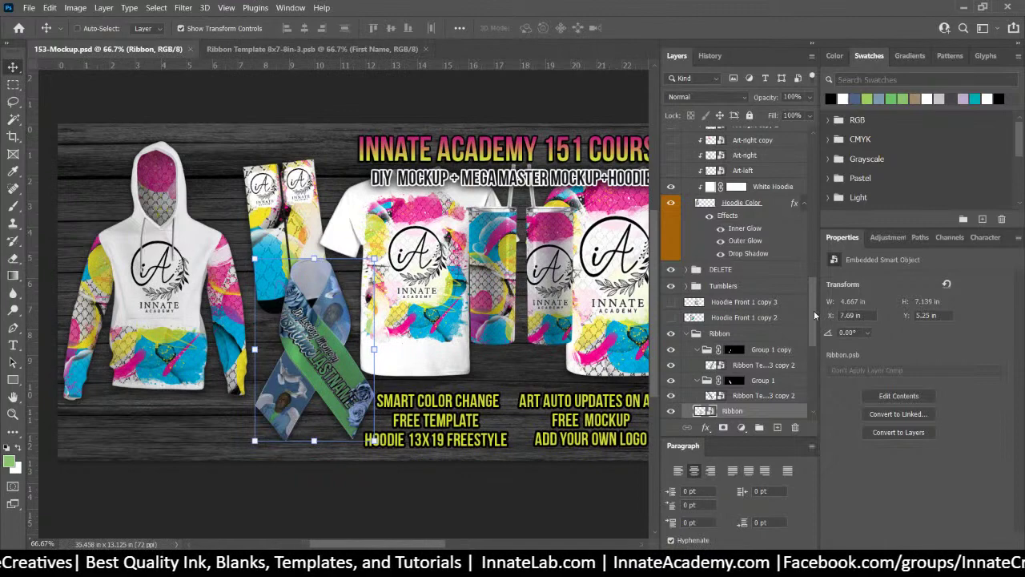
left_click_drag(813, 326, 848, 126)
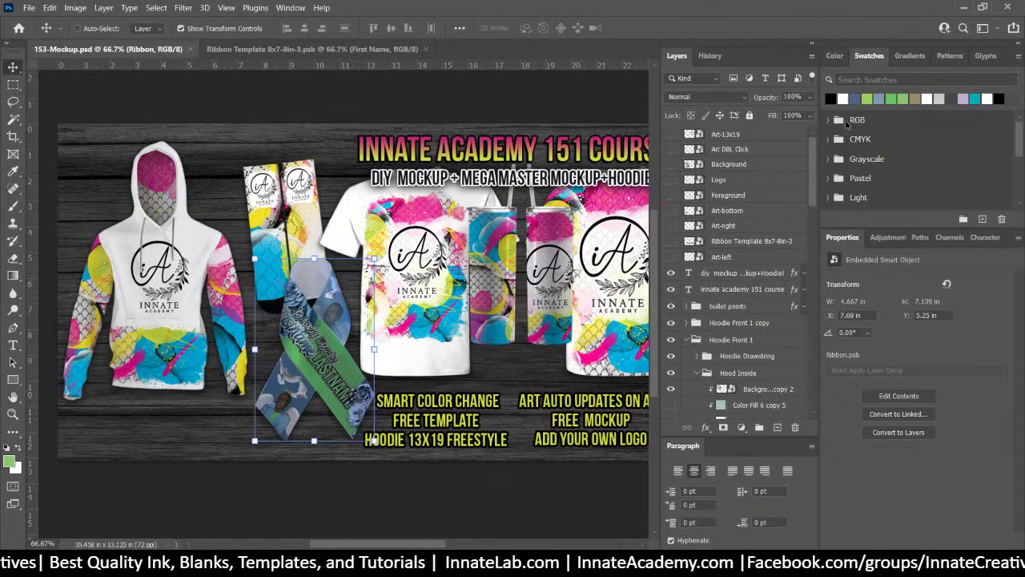
left_click(1018, 48)
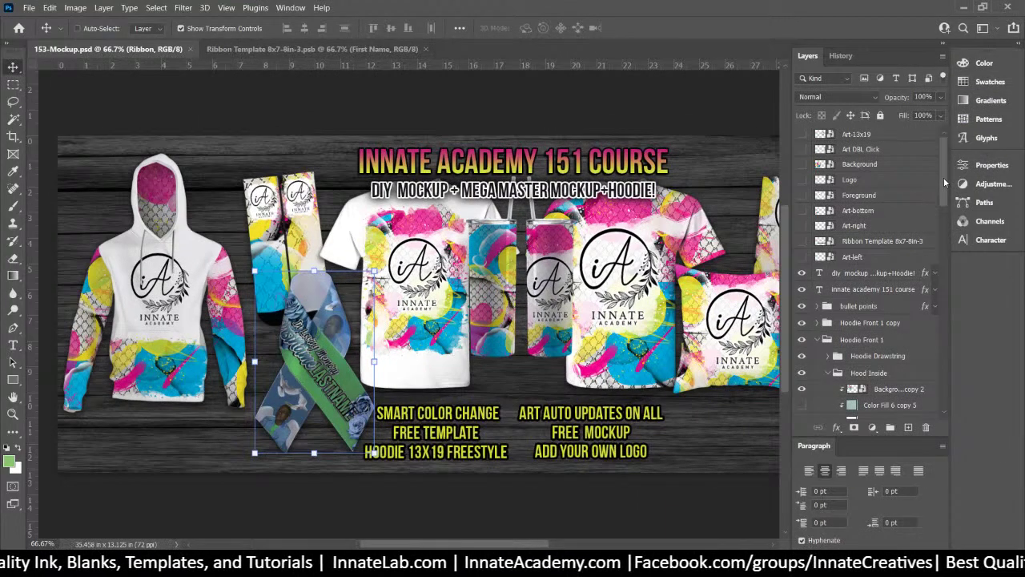
left_click(893, 150)
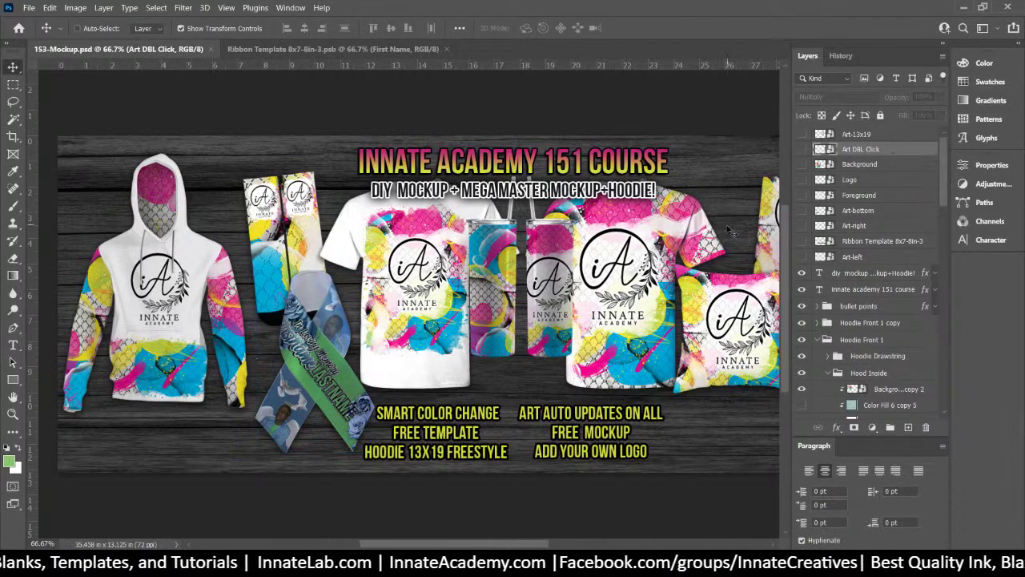
key("ctrl+plus")
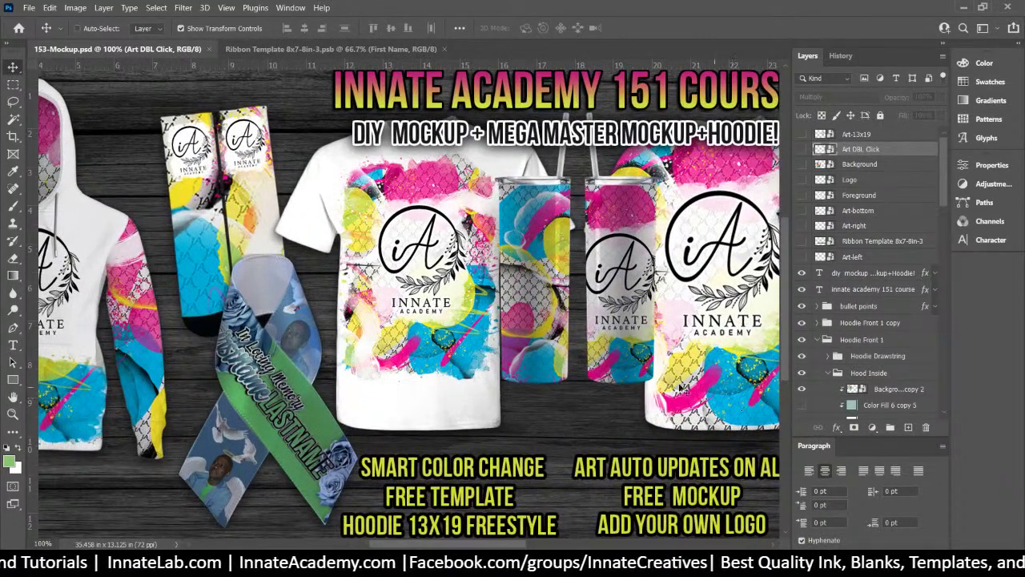
left_click(852, 136)
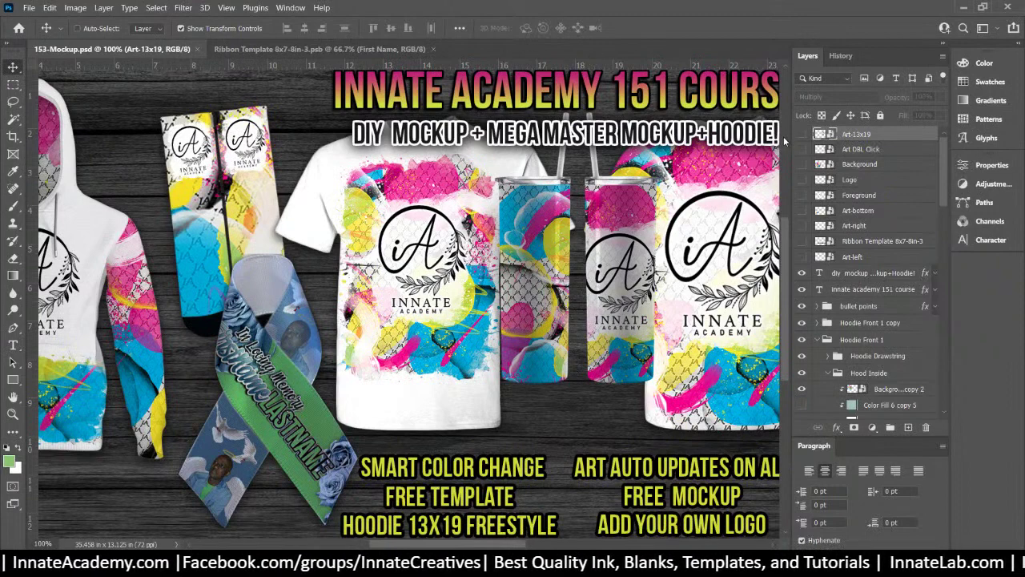
left_click(802, 135)
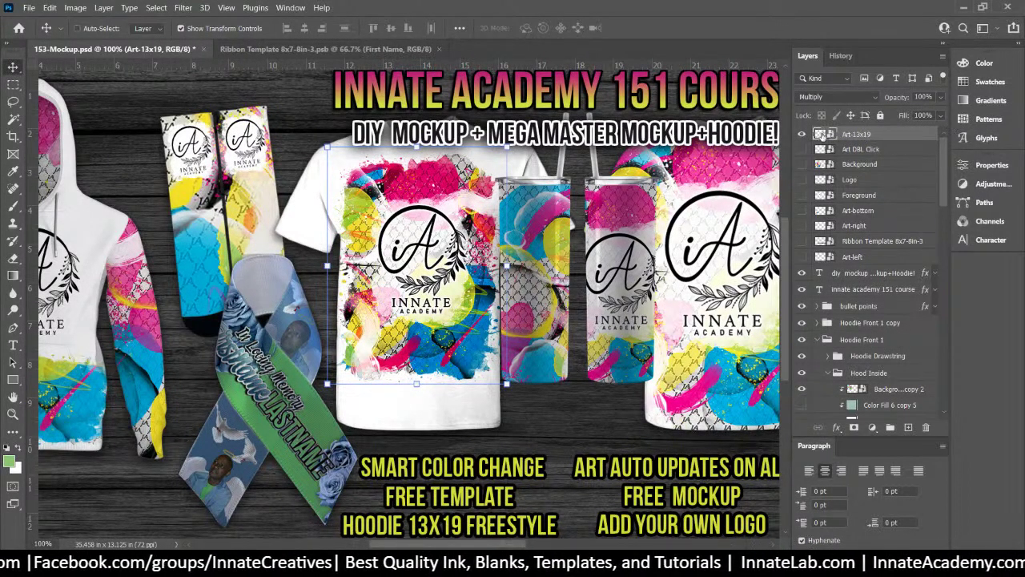
left_click(803, 135)
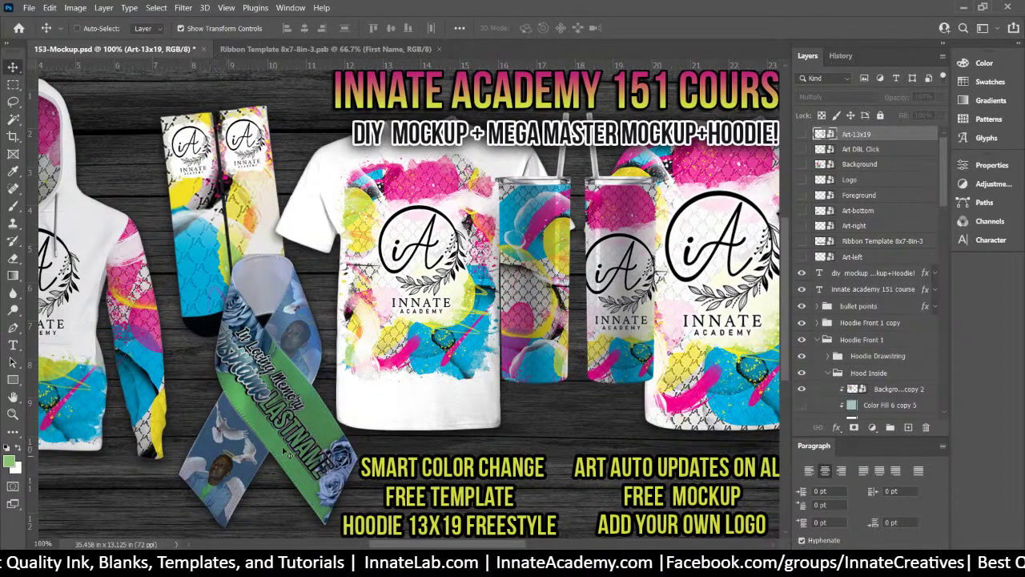
right_click(451, 272)
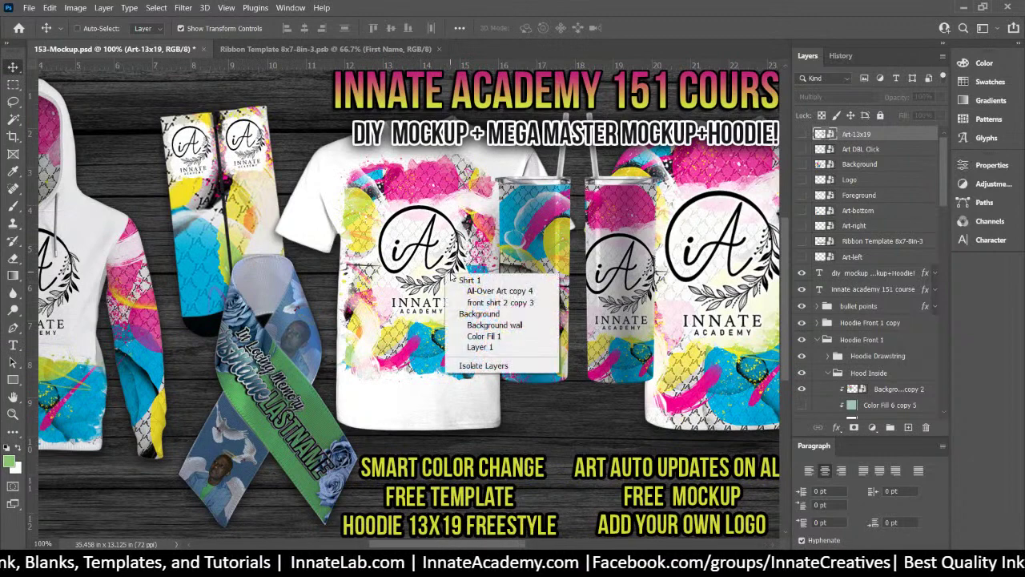
Select the tumbler's All-Over Art copy 6 layer and collapse the Tumblers group
left_click(902, 207)
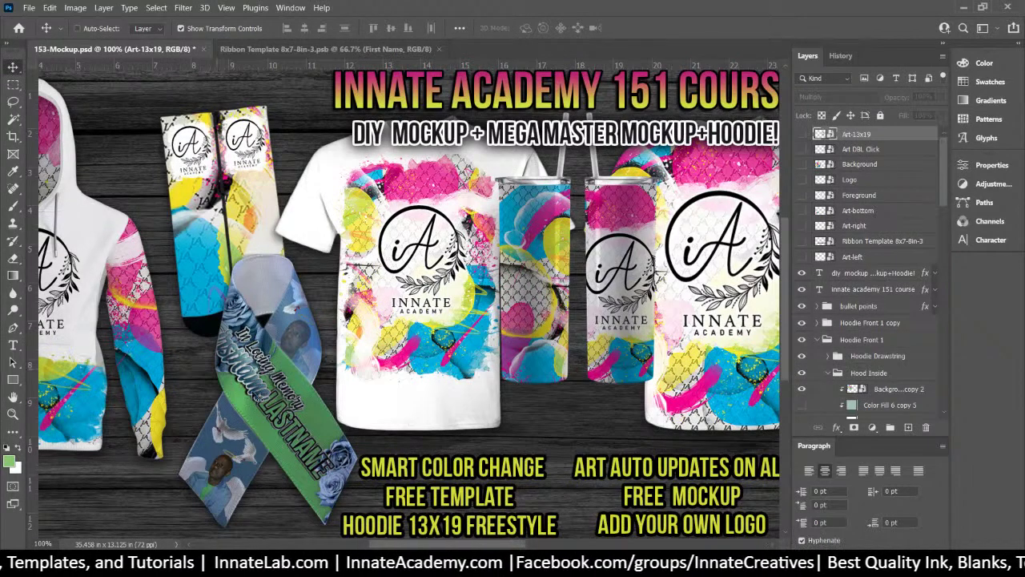
right_click(529, 225)
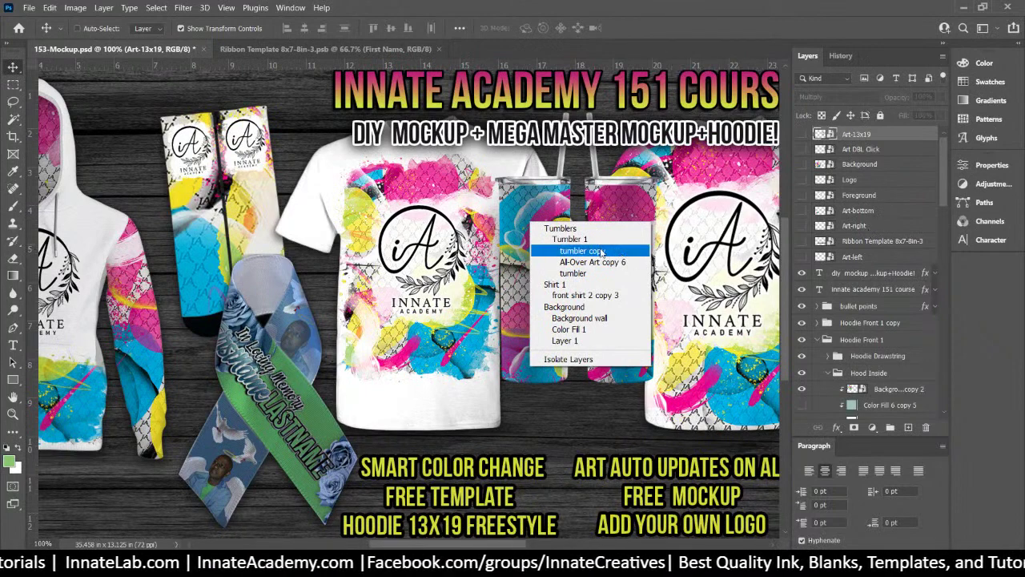
left_click(593, 263)
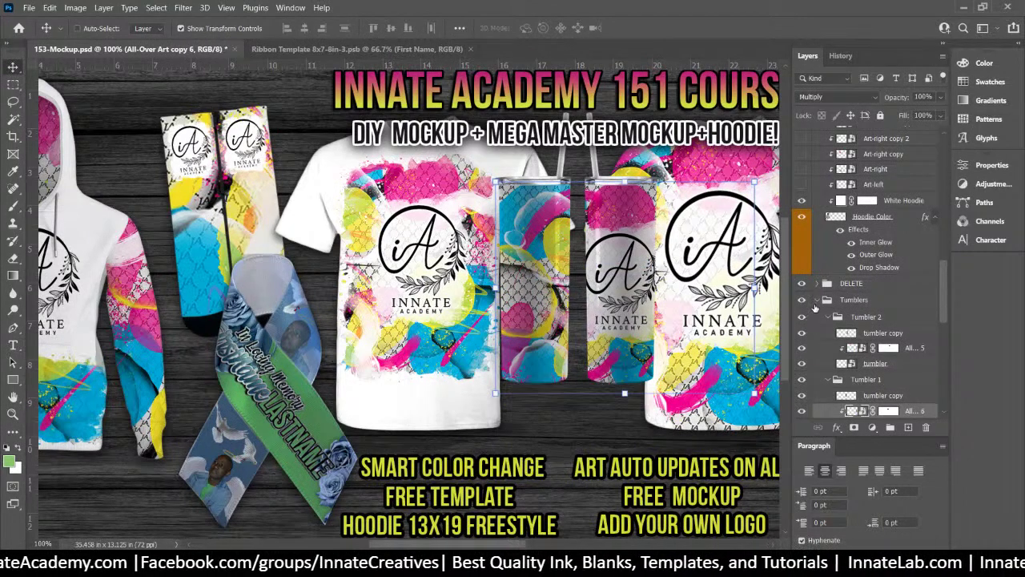
left_click(817, 301)
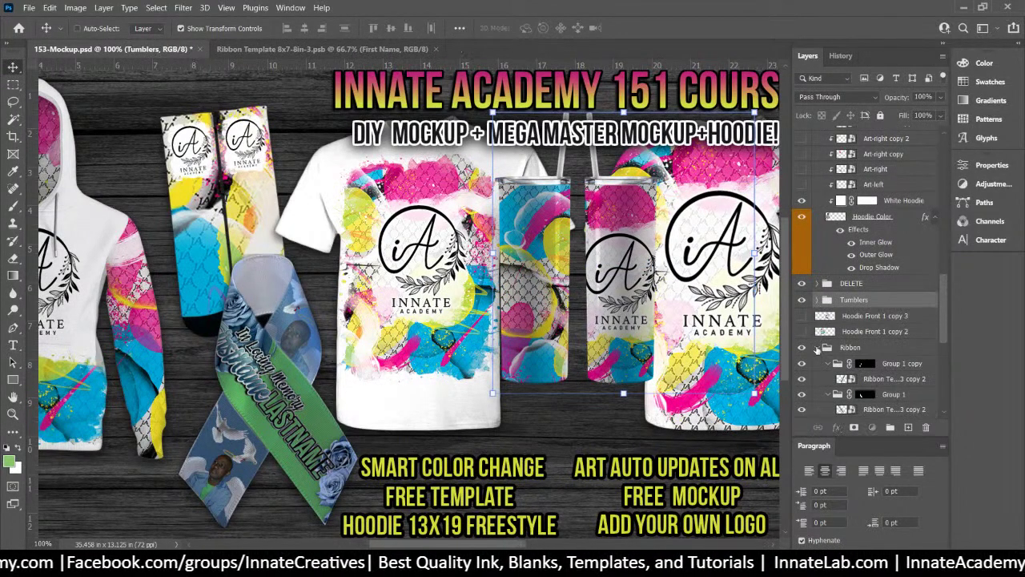
Toggle the Ribbon group's visibility off and on, leaving it visible
left_click(837, 349)
left_click(801, 348)
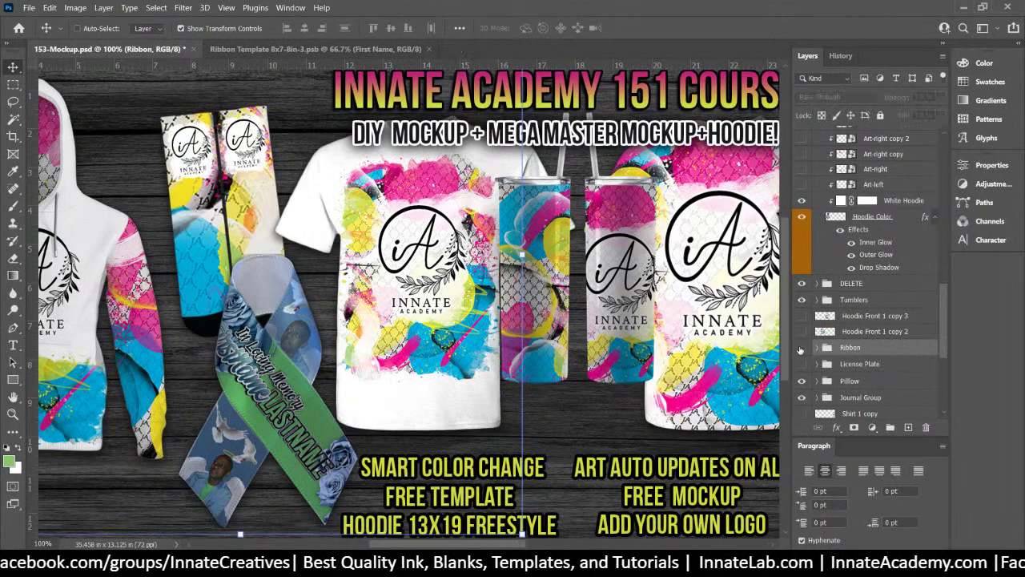
left_click(801, 350)
left_click(801, 349)
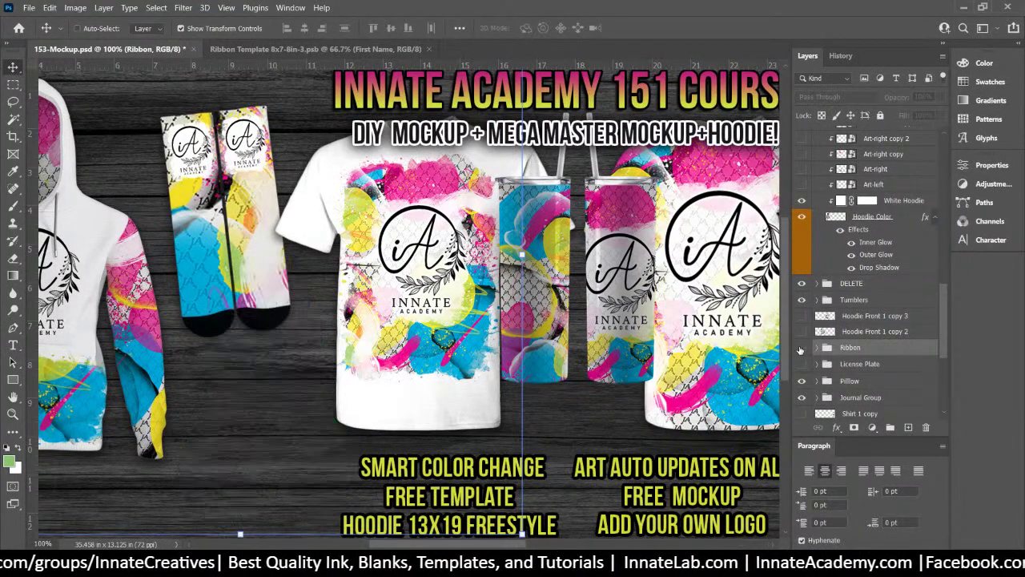
left_click(801, 350)
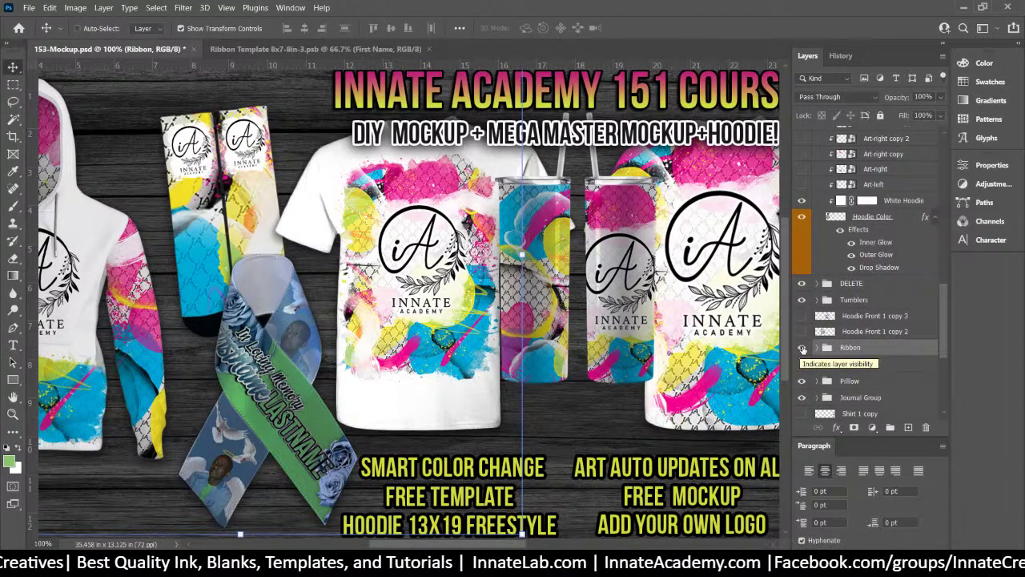
Collapse the Hood Inside, Hood Fill, Sleeves Fill, Front Fill and Hoodie Front 1 groups
scroll(809, 333, "up", 1)
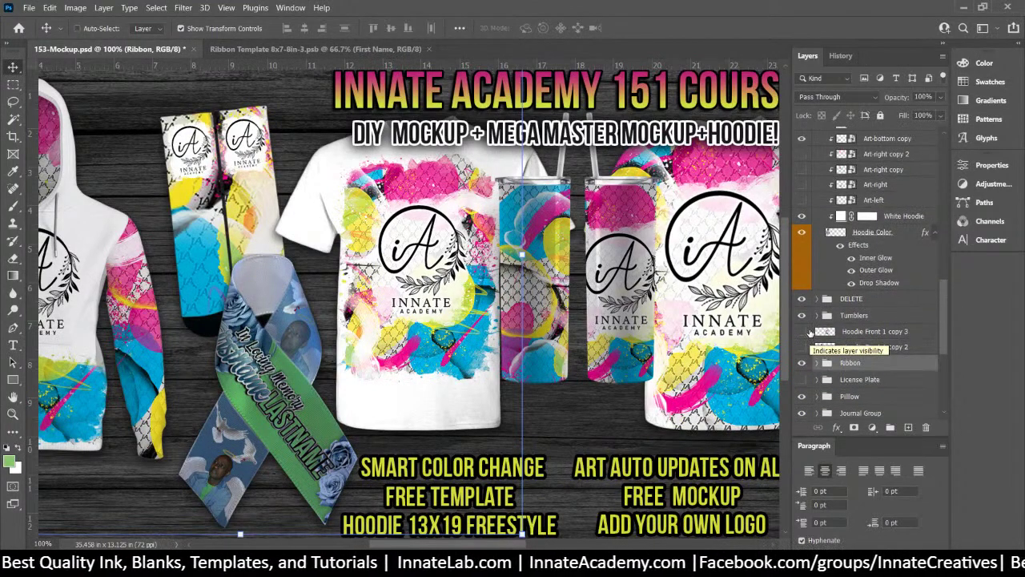
scroll(809, 333, "up", 10)
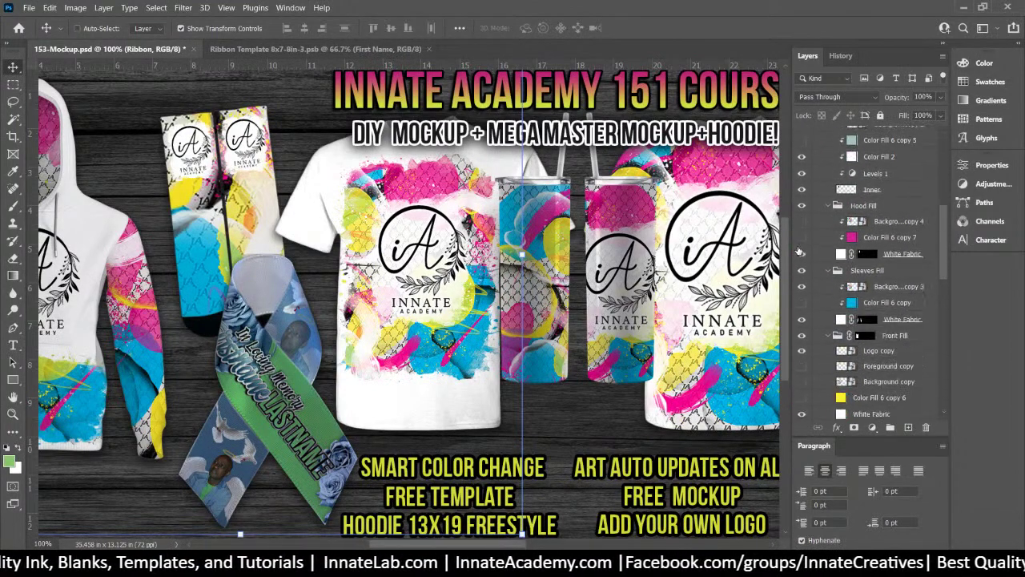
scroll(799, 250, "up", 9)
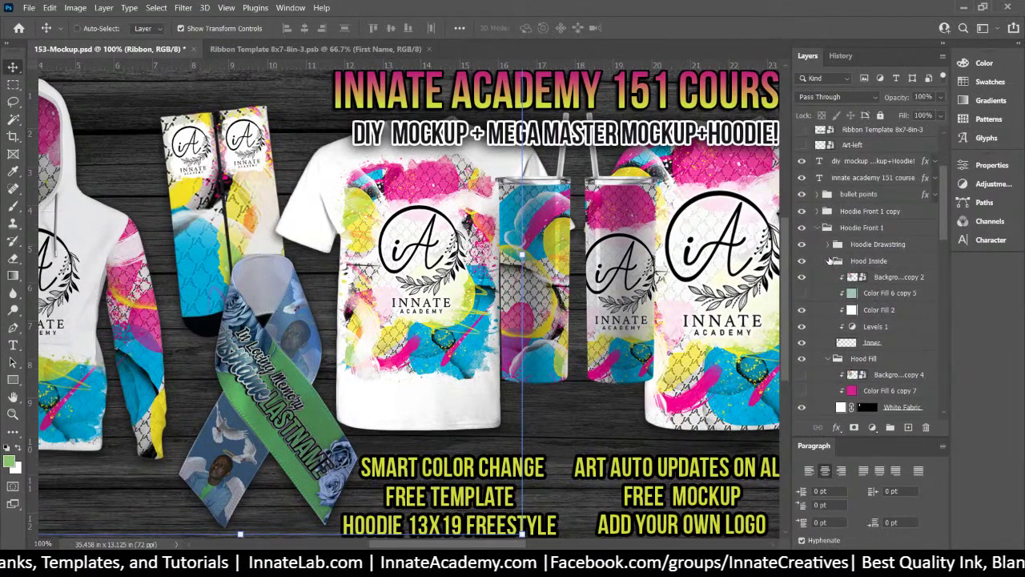
left_click(830, 262)
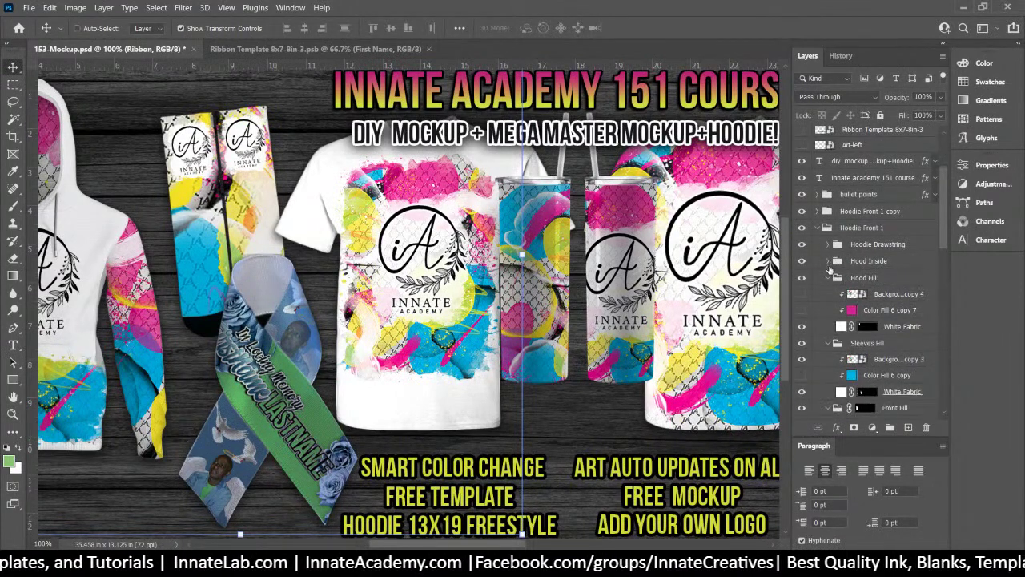
left_click(832, 279)
left_click(829, 278)
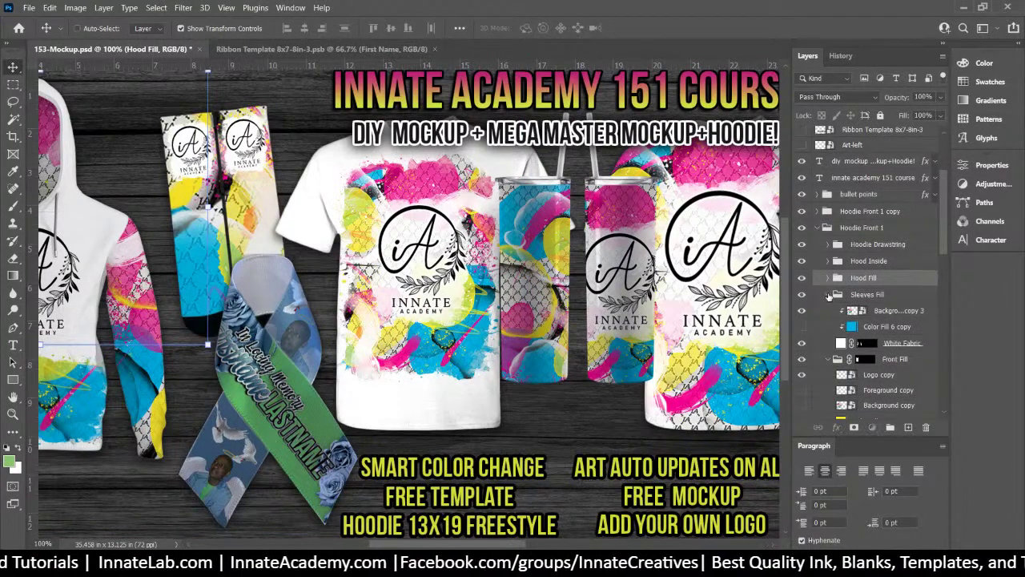
left_click(828, 295)
left_click(832, 311)
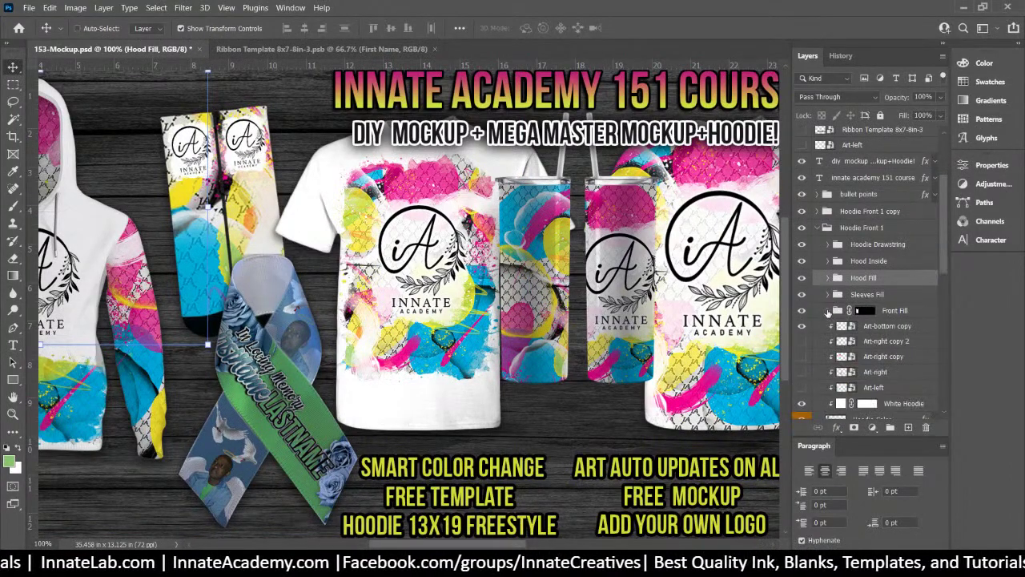
left_click(822, 228)
left_click(821, 229)
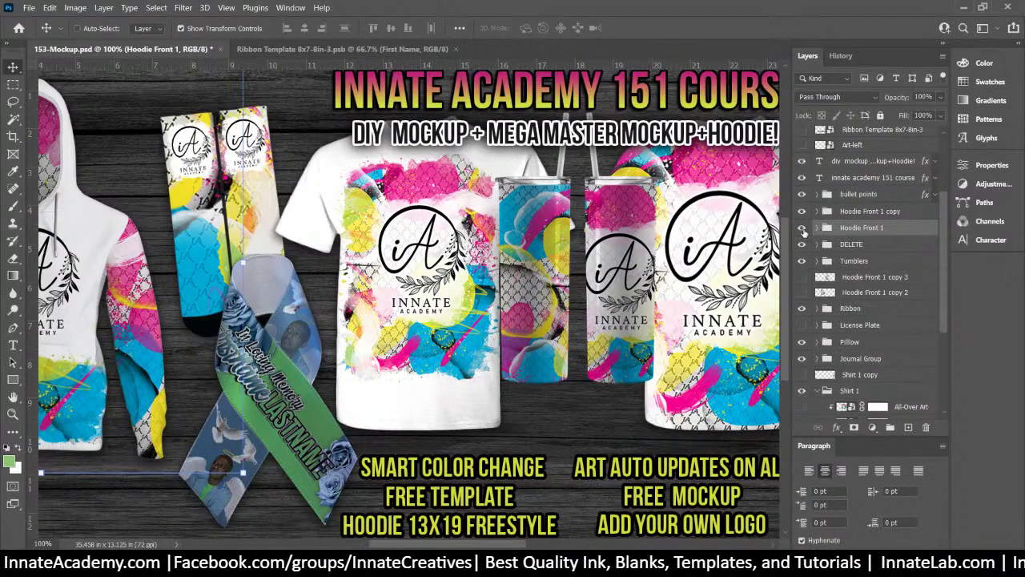
Select the Art-13x19 smart object at the top of the layer list
scroll(805, 232, "up", 3)
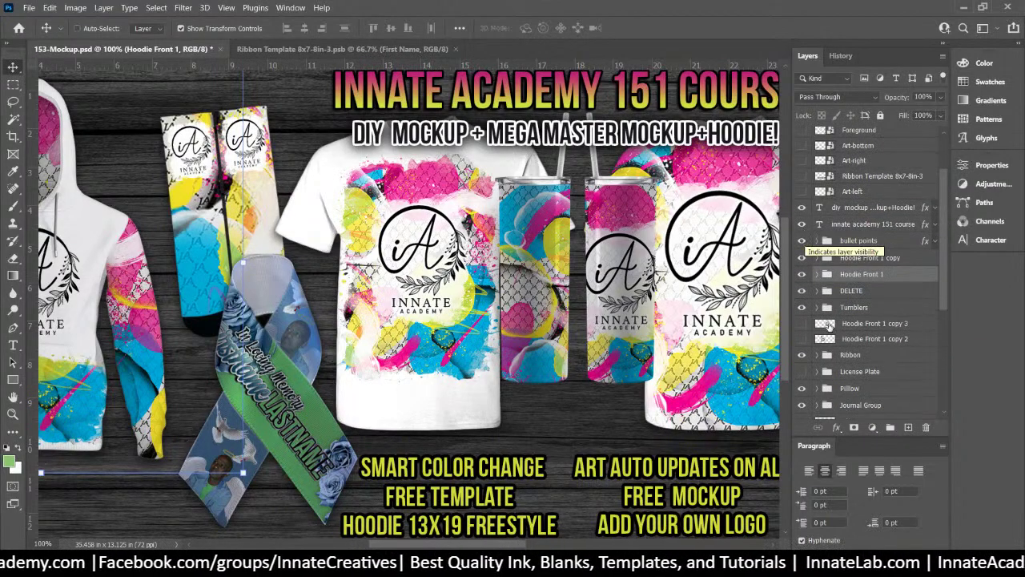
scroll(865, 332, "up", 4)
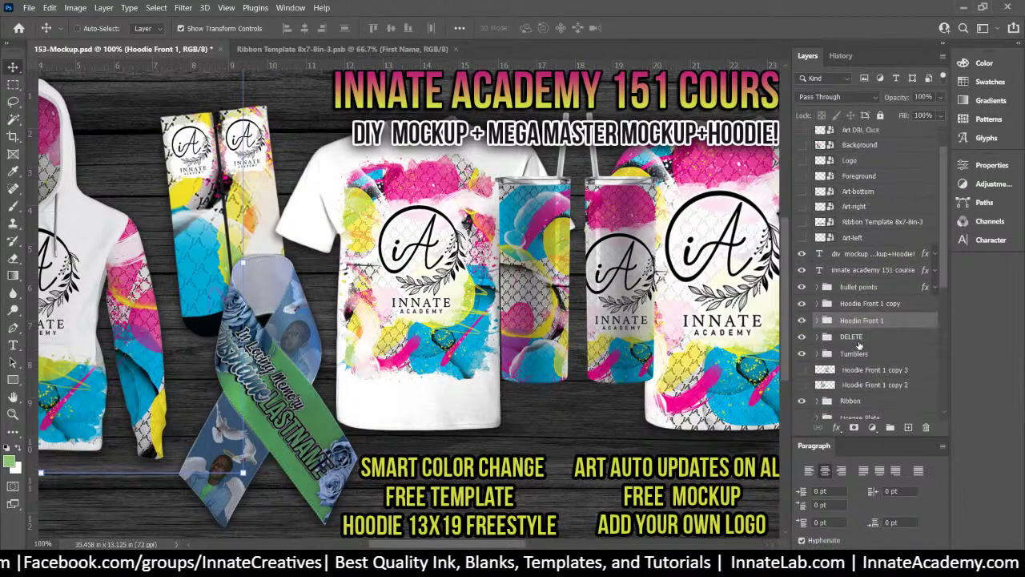
left_click(830, 136)
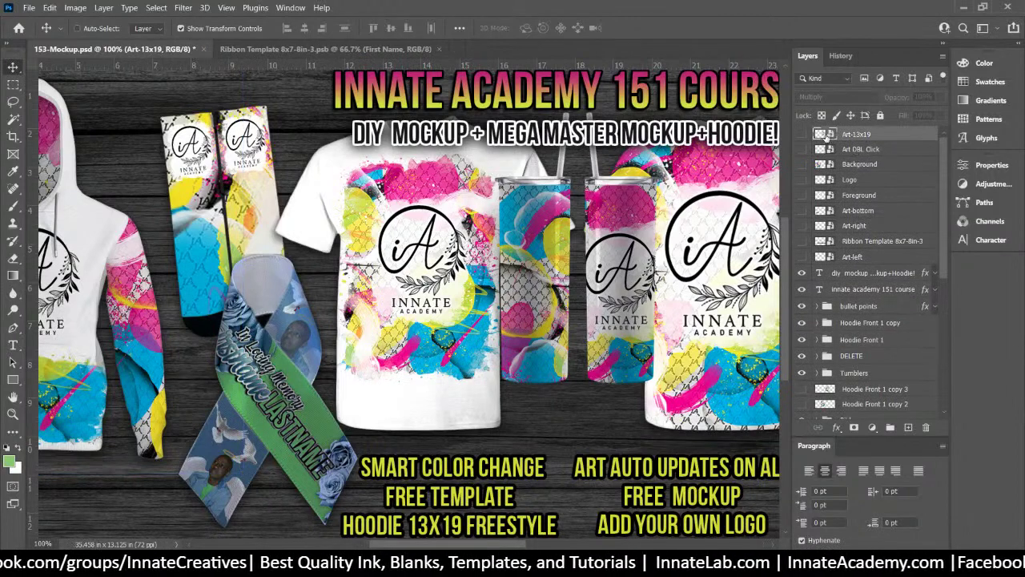
Place the memorial art file into the Art-13x19 smart object
double_click(826, 135)
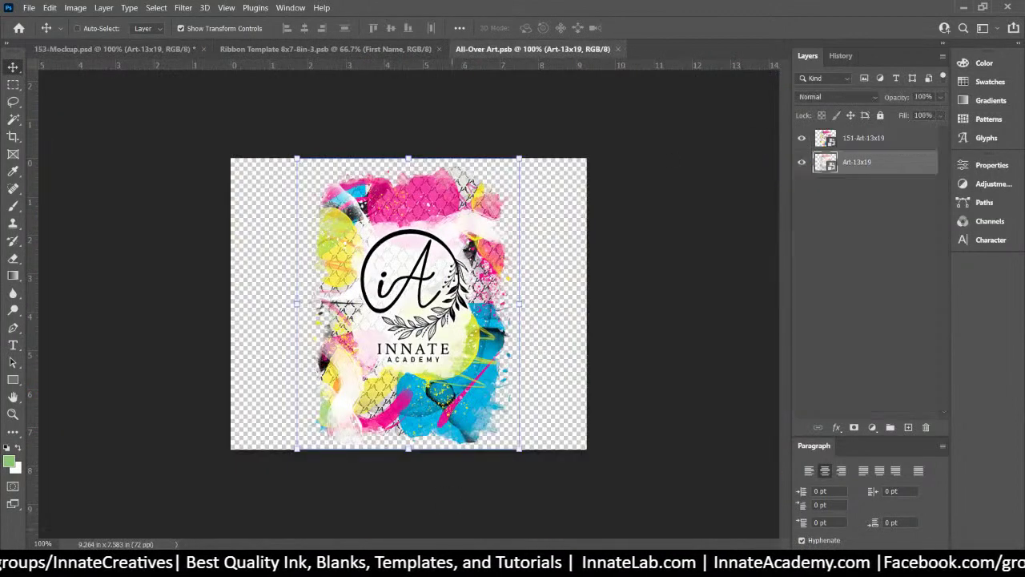
left_click(451, 567)
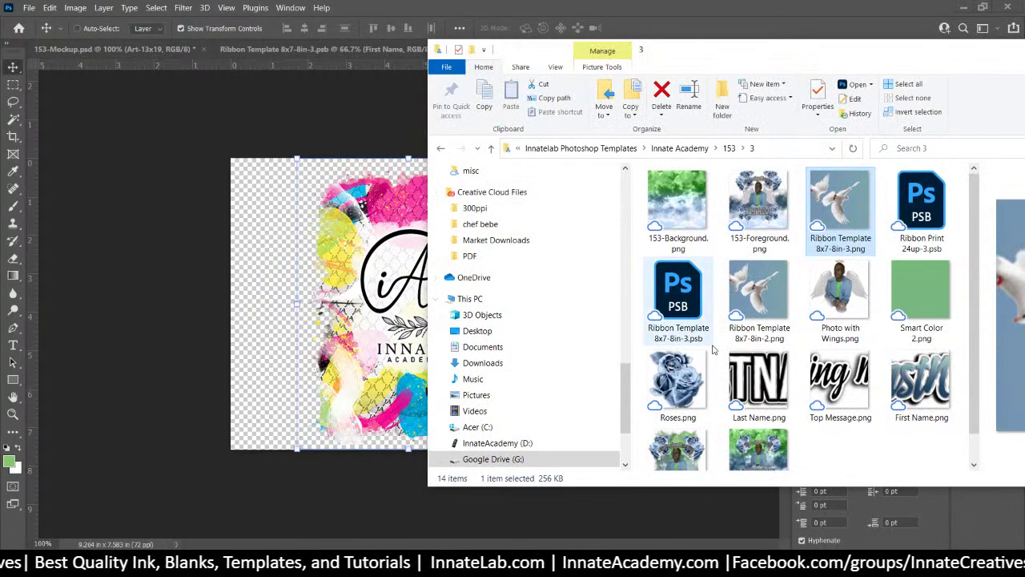
scroll(713, 350, "down", 1)
left_click(355, 340)
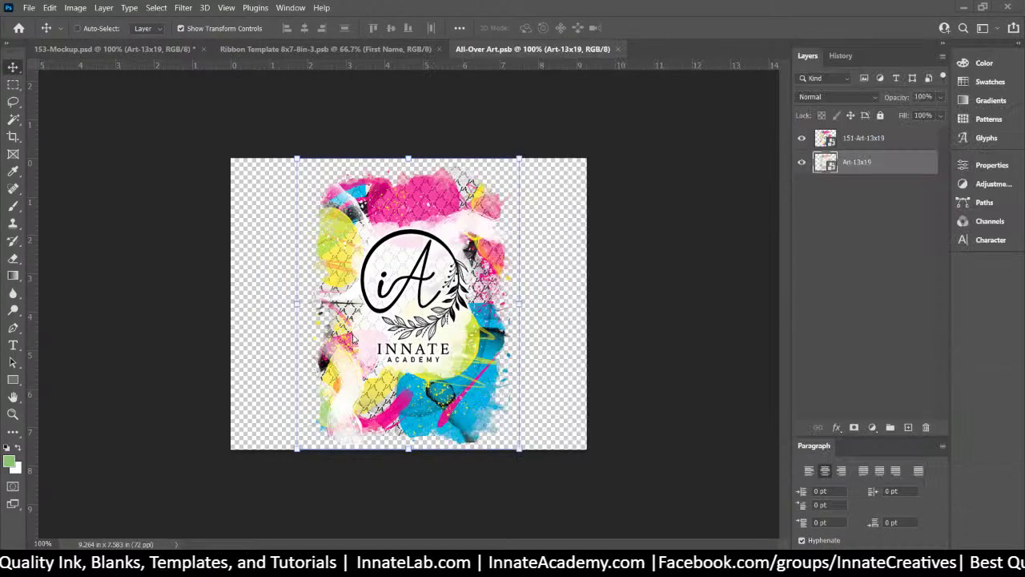
left_click_drag(355, 340, 390, 337)
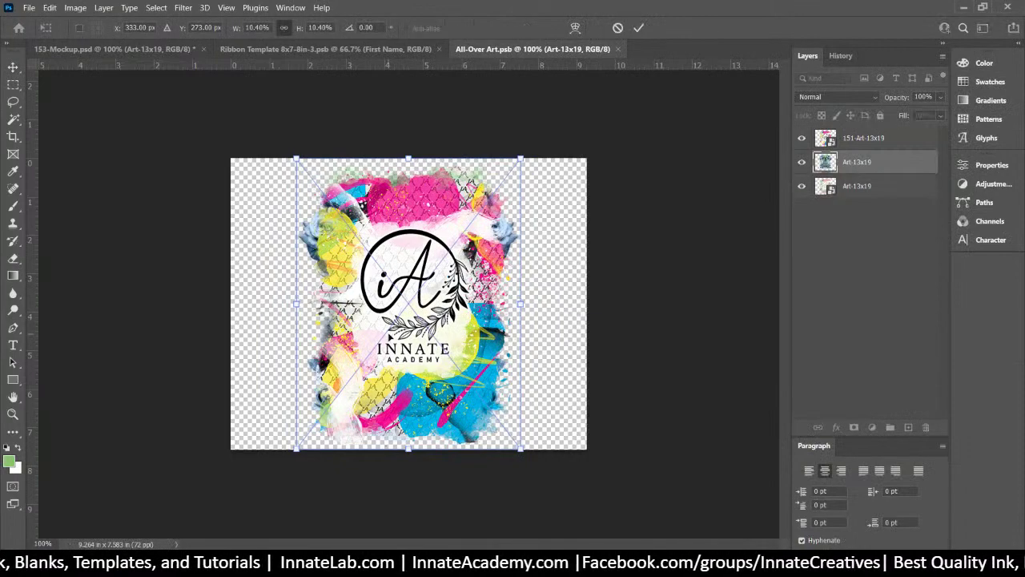
key("Return")
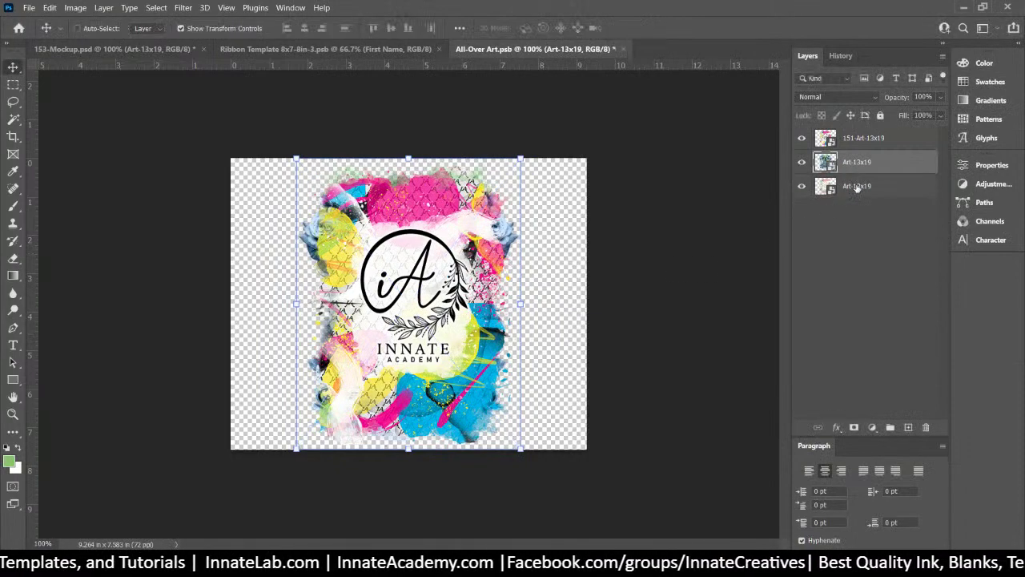
Hide the old 151-Art-13x19 artwork, delete the old Art-13x19 layer, then close and save the smart object
left_click(802, 138)
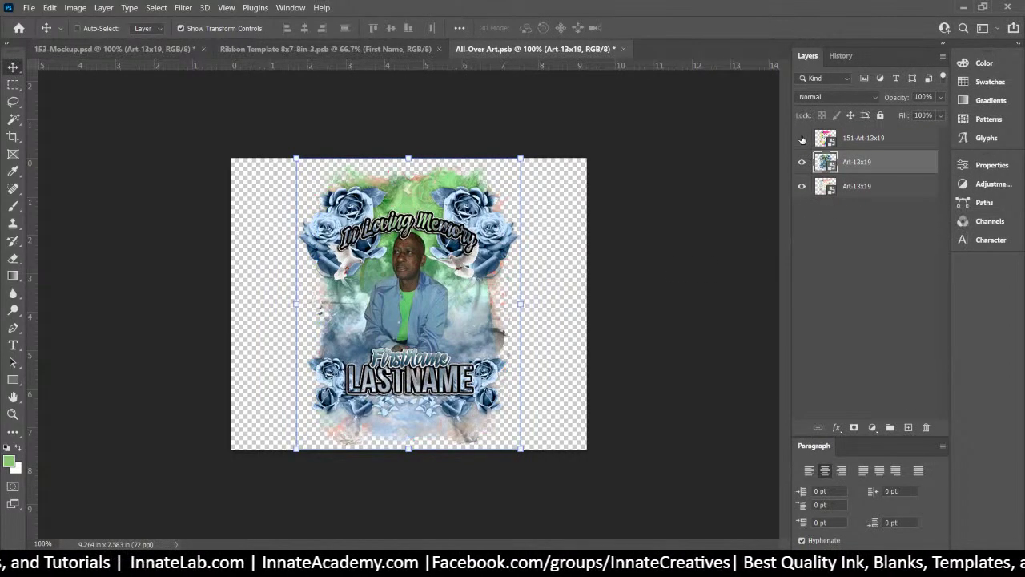
left_click(857, 193)
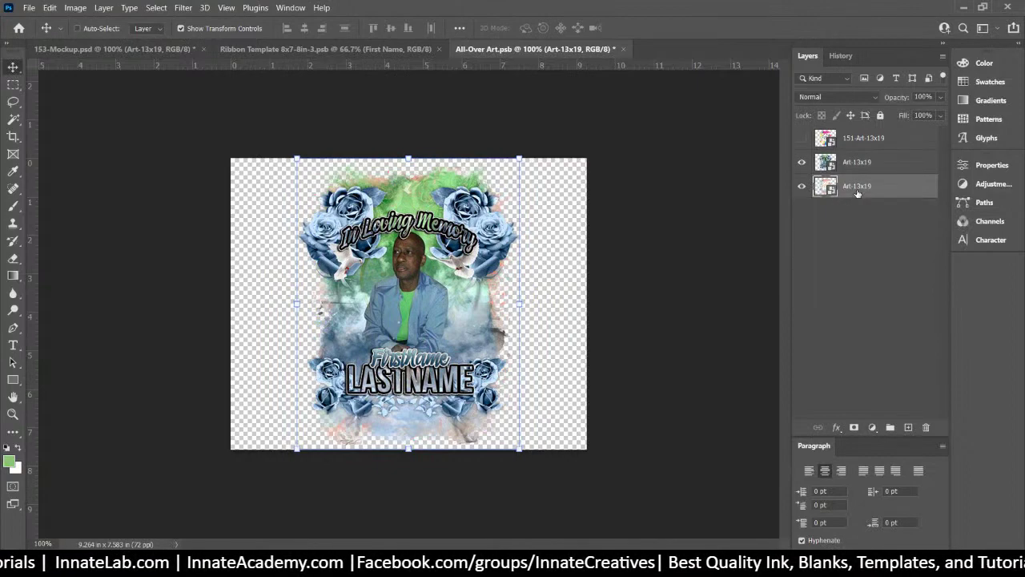
key("Delete")
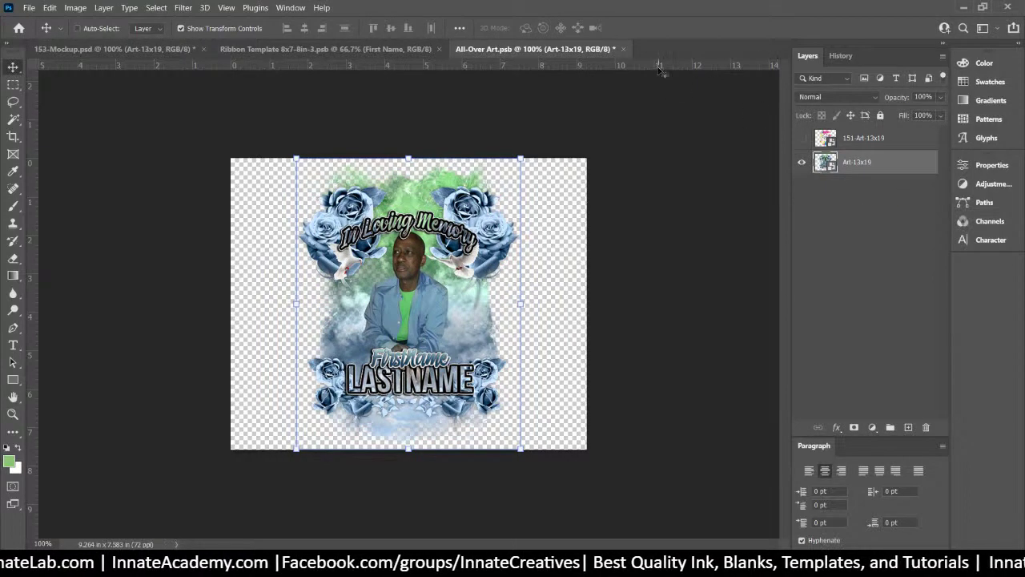
left_click(623, 49)
left_click(476, 221)
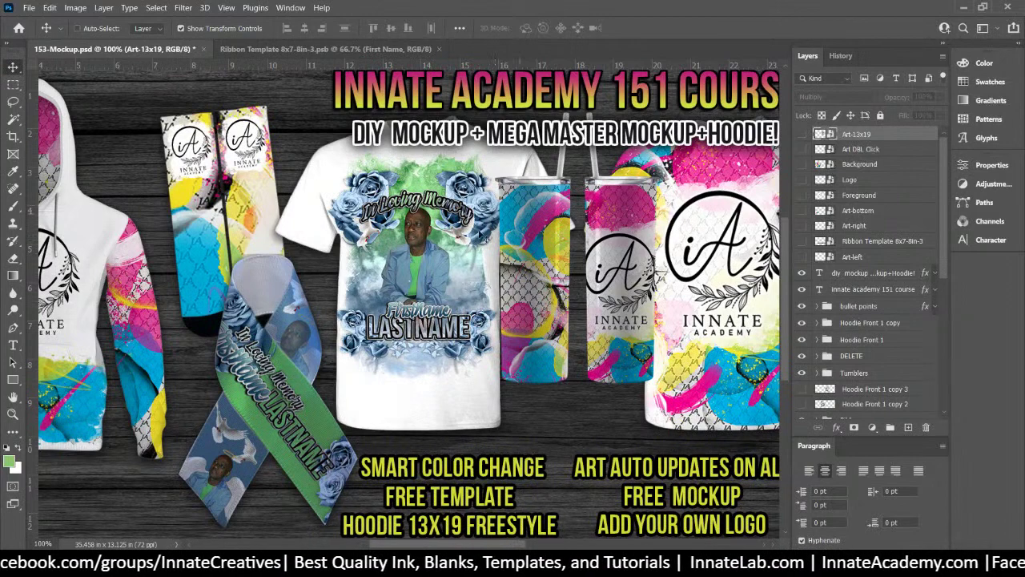
Select the Art DBL Click smart object and open it for editing
right_click(735, 233)
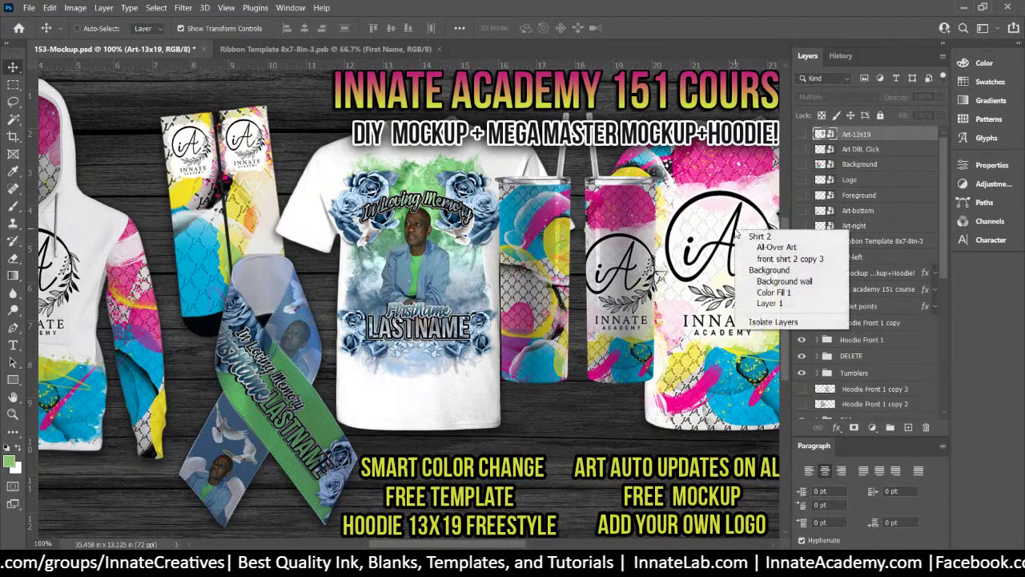
left_click(882, 130)
left_click(860, 149)
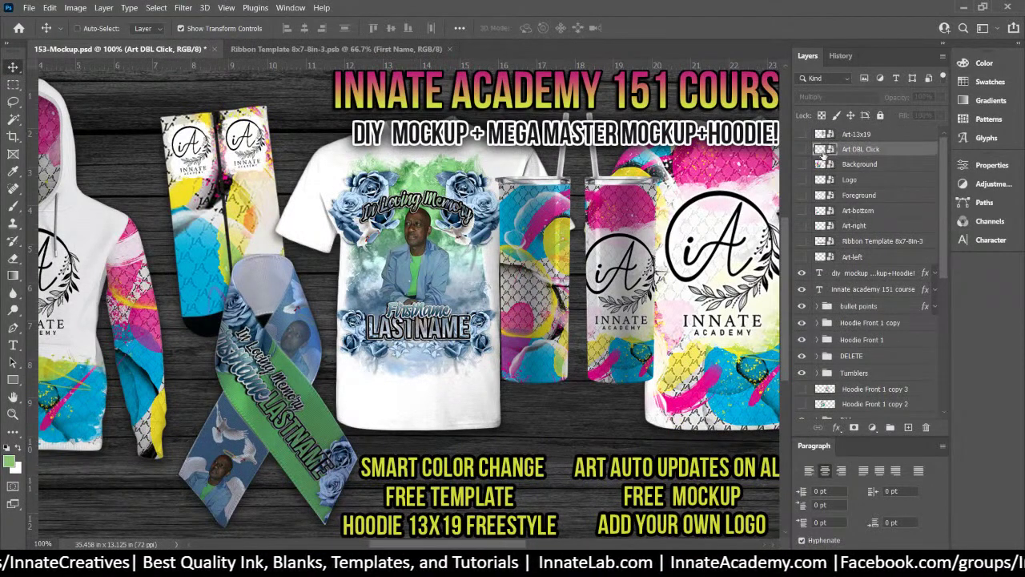
double_click(823, 151)
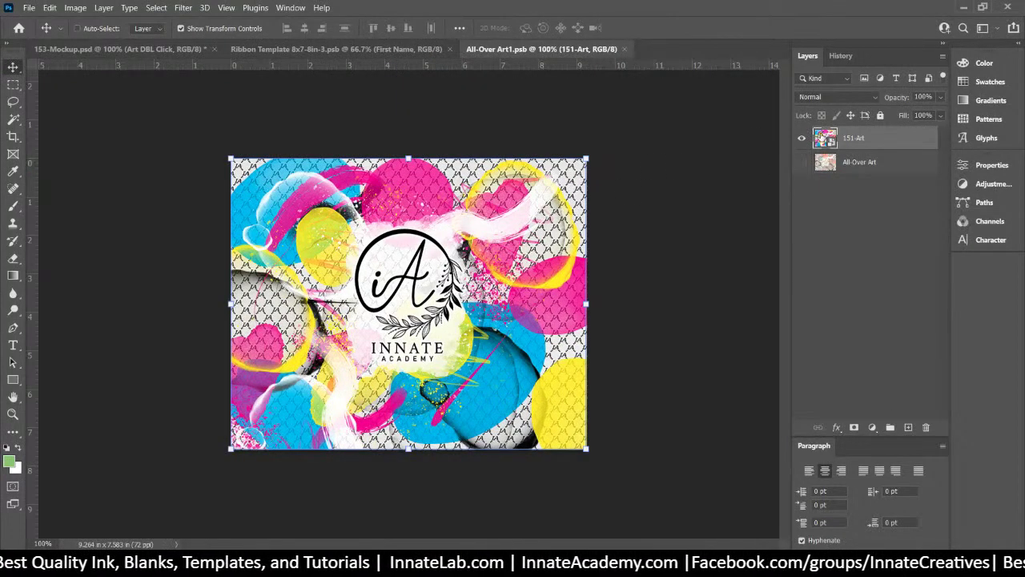
Place Art.png into All-Over Art1.psb, commit it, then close and save the document
left_click(697, 429)
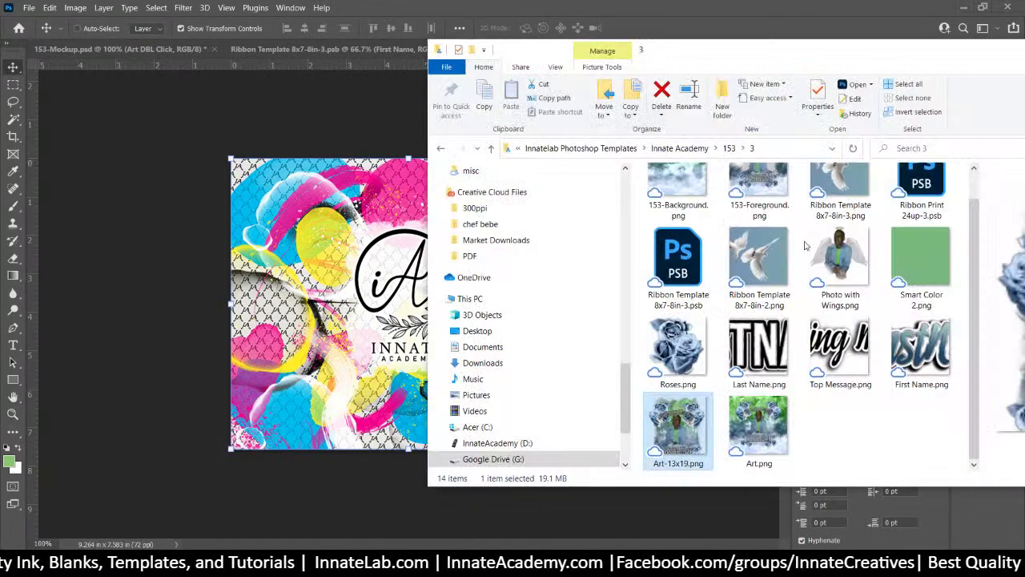
left_click(373, 296)
left_click_drag(369, 289, 368, 289)
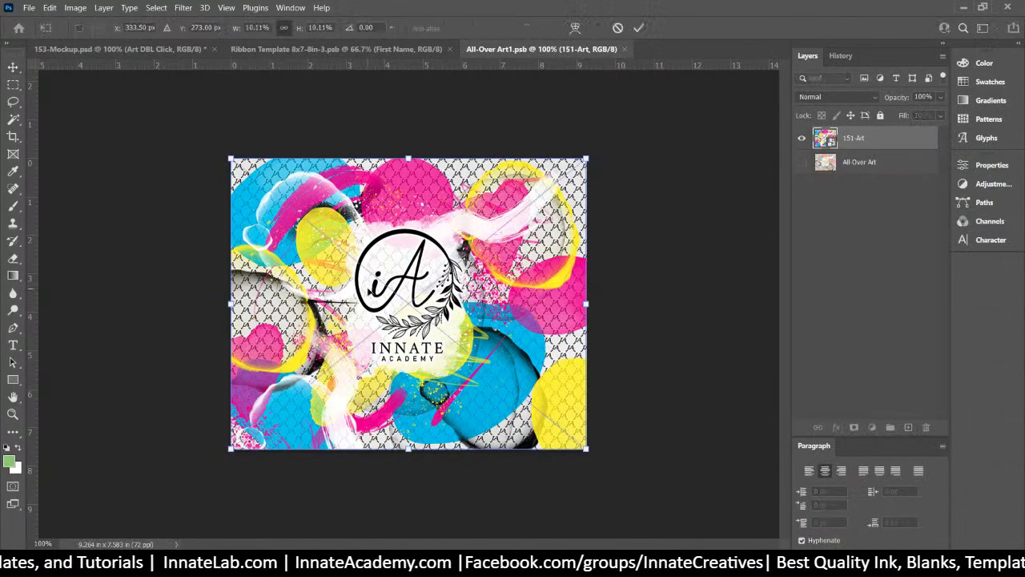
key("Return")
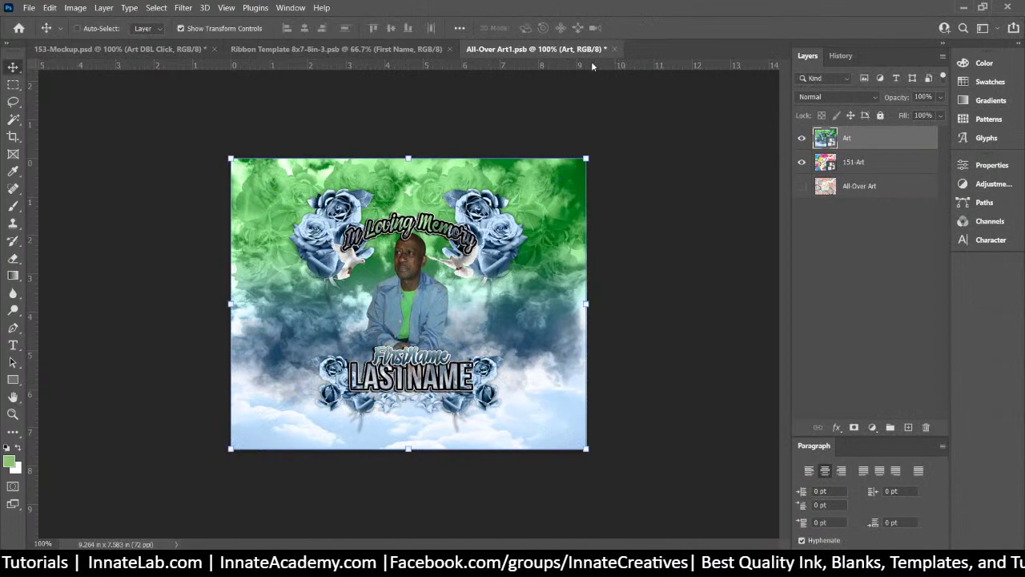
left_click(613, 50)
left_click(487, 222)
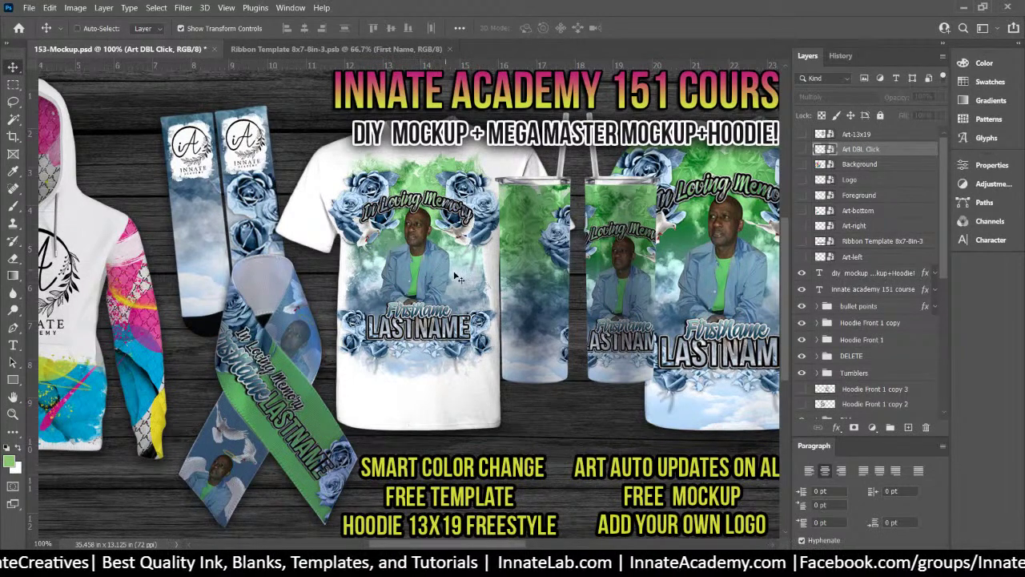
Scale the All-Over Art copy 2 layer to about 103% and fit it onto the socks, then collapse the Socks group
right_click(240, 203)
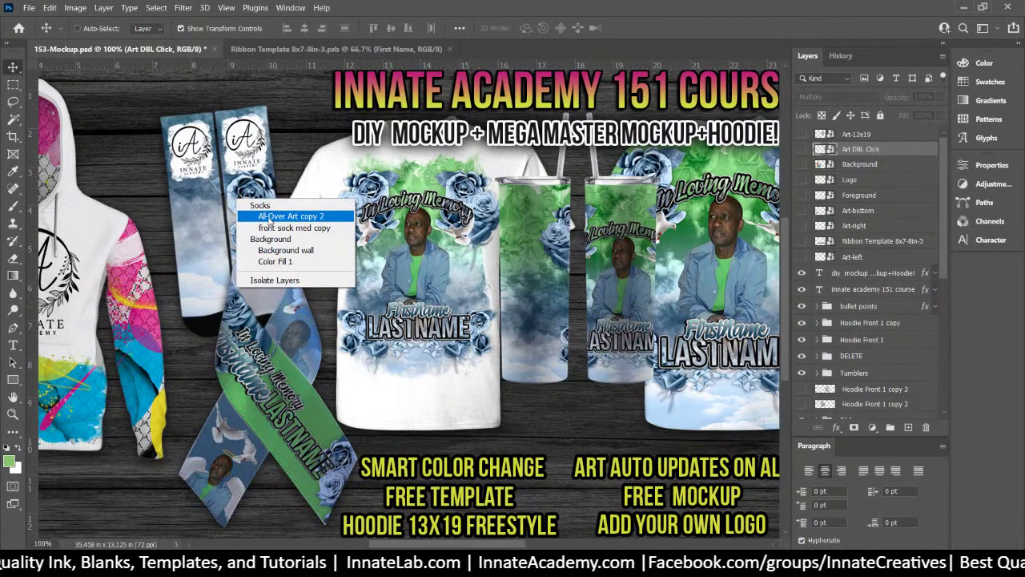
left_click(276, 216)
left_click_drag(259, 213, 216, 304)
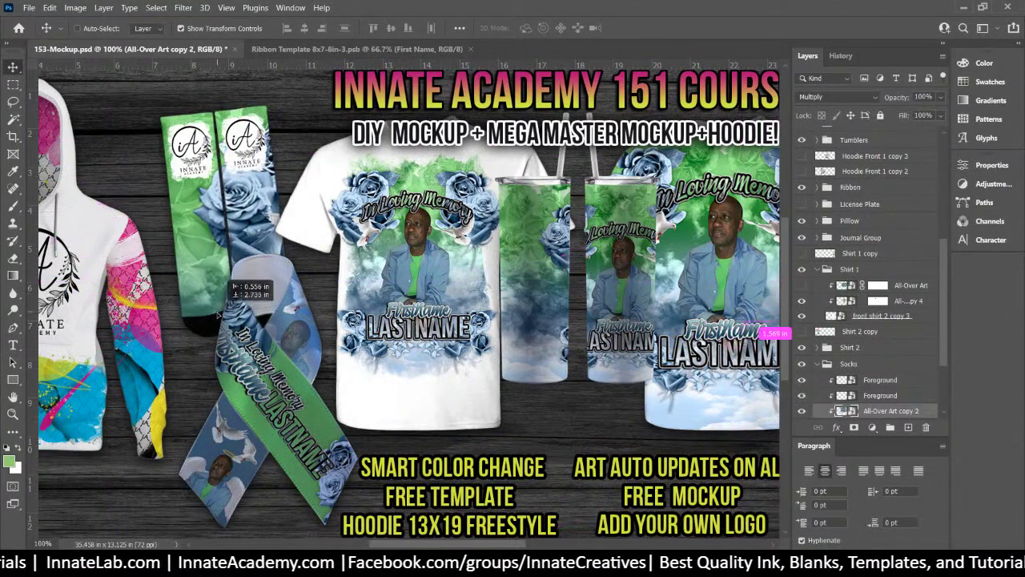
key("ctrl+t")
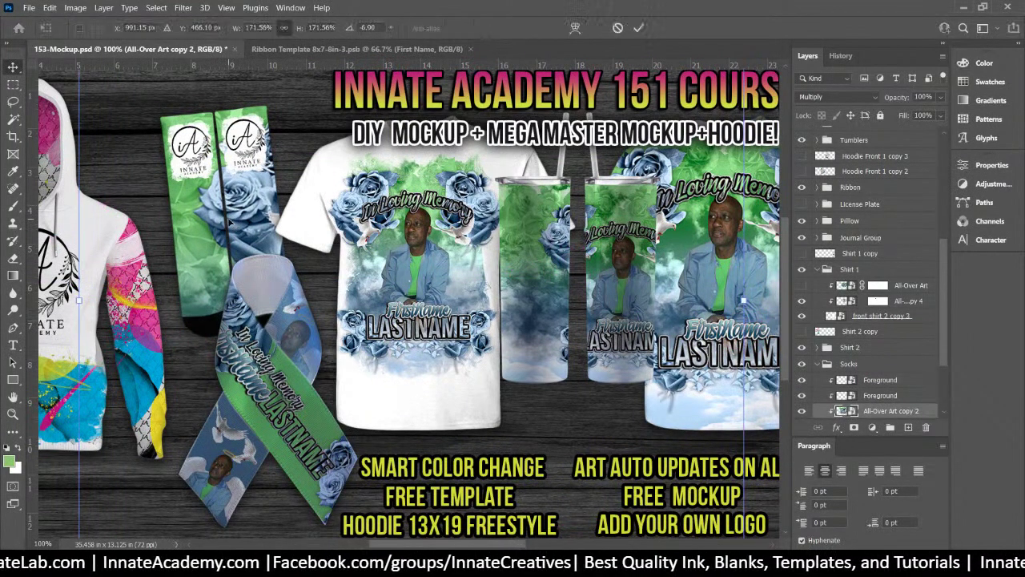
left_click_drag(74, 88, 328, 274)
left_click_drag(561, 365, 242, 214)
key("Return")
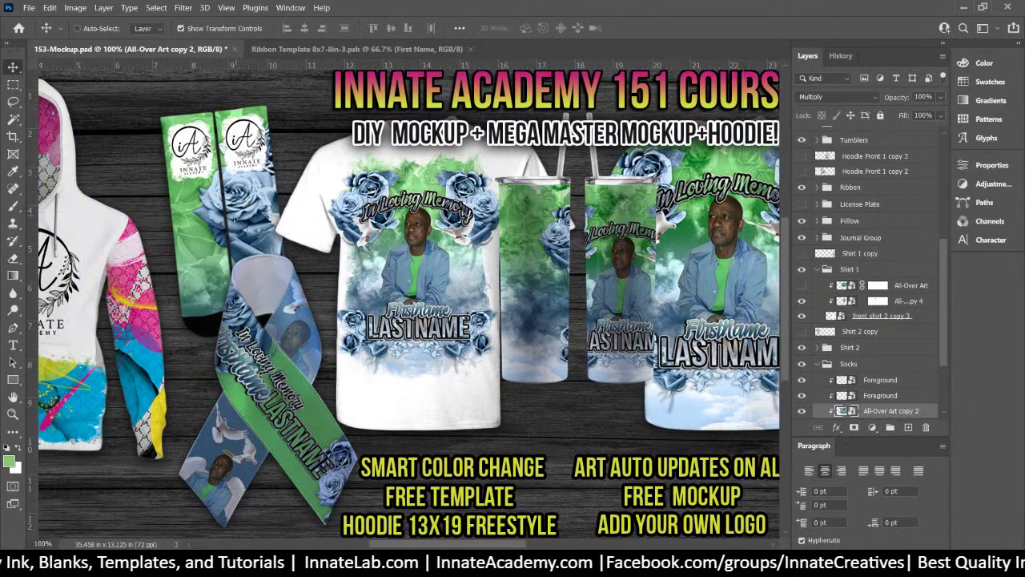
left_click_drag(254, 226, 231, 219)
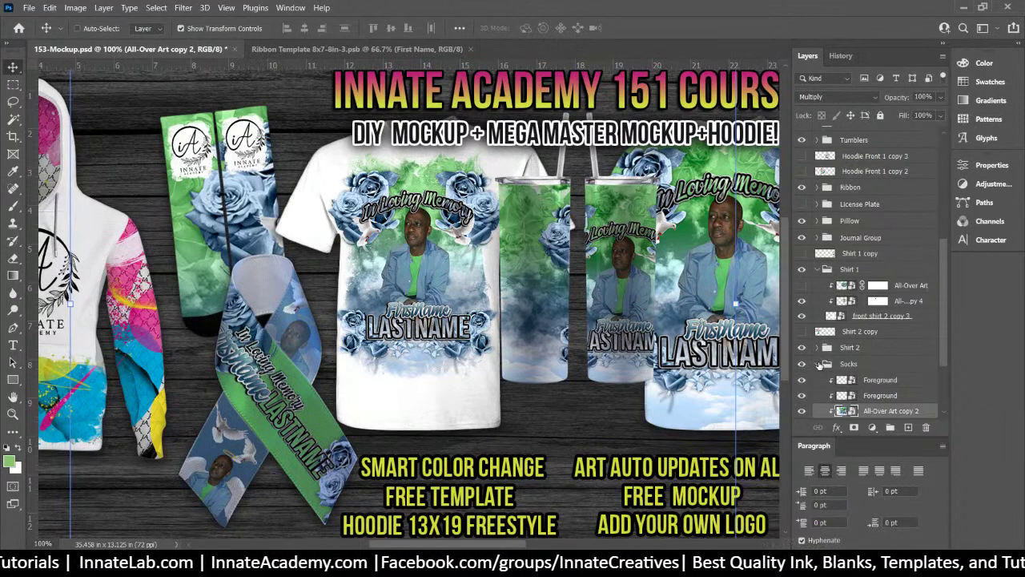
left_click(819, 364)
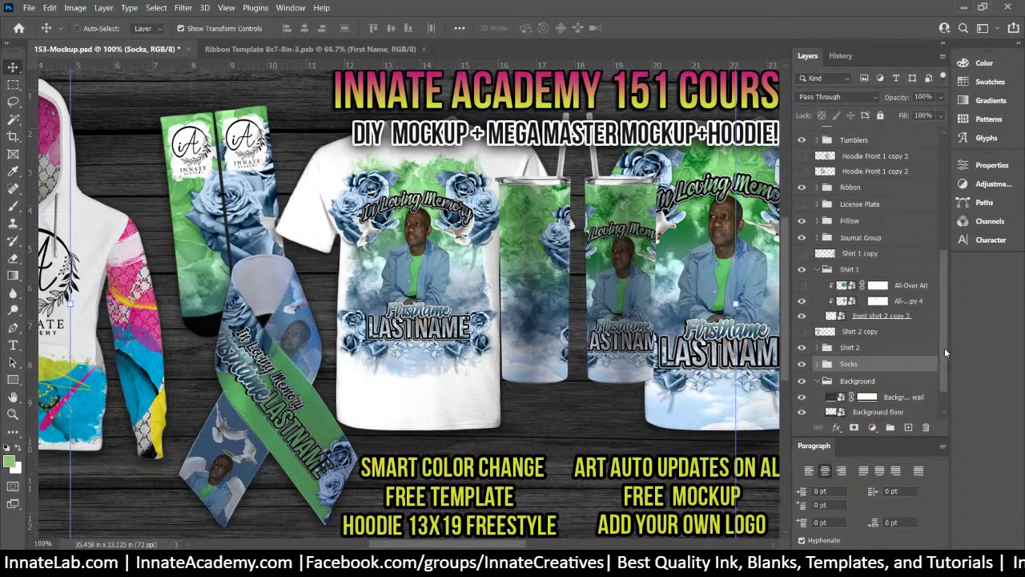
Open the Background smart object and place 153-Background.png into it
scroll(945, 348, "up", 5)
left_click(869, 134)
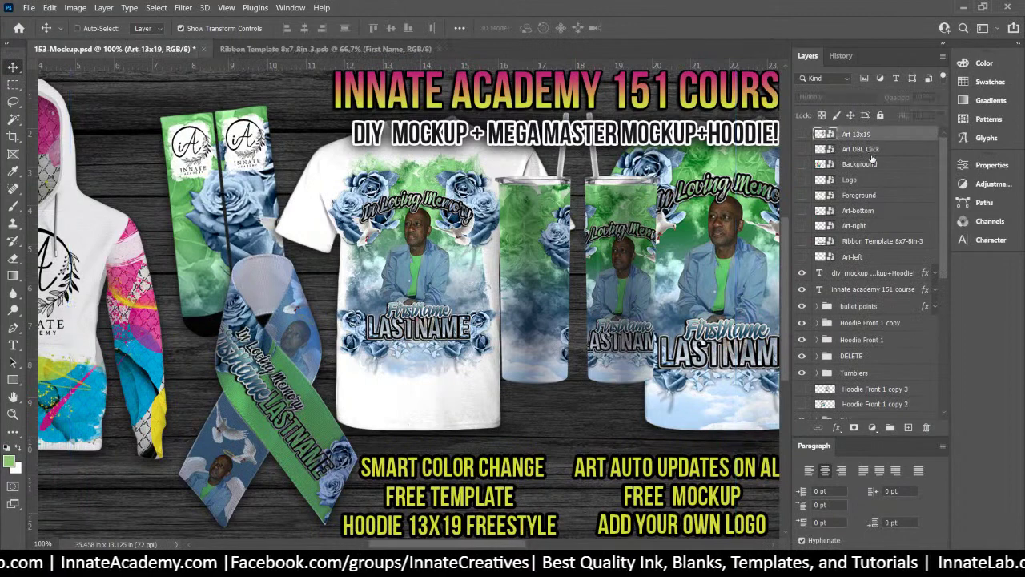
left_click(865, 165)
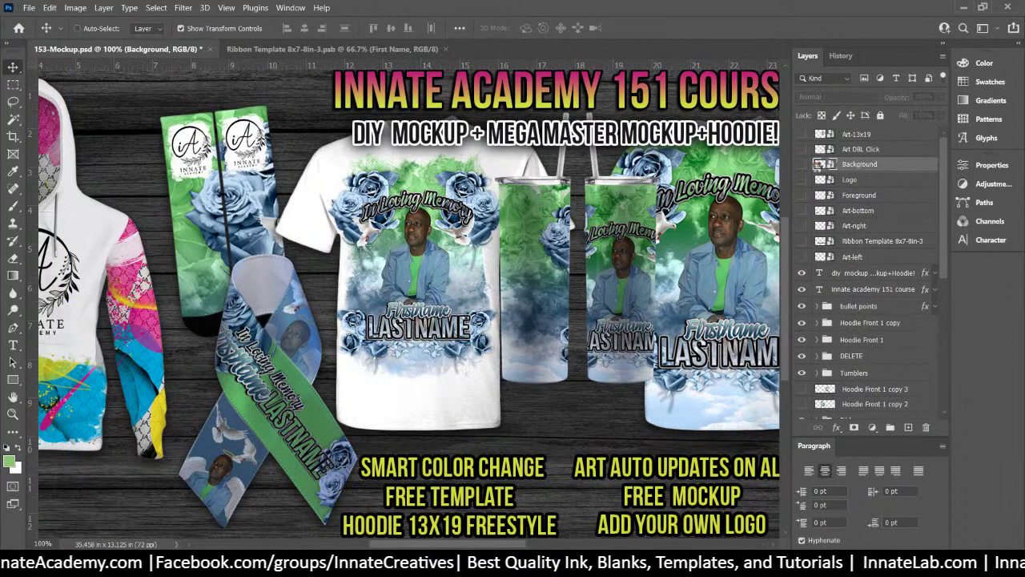
double_click(819, 164)
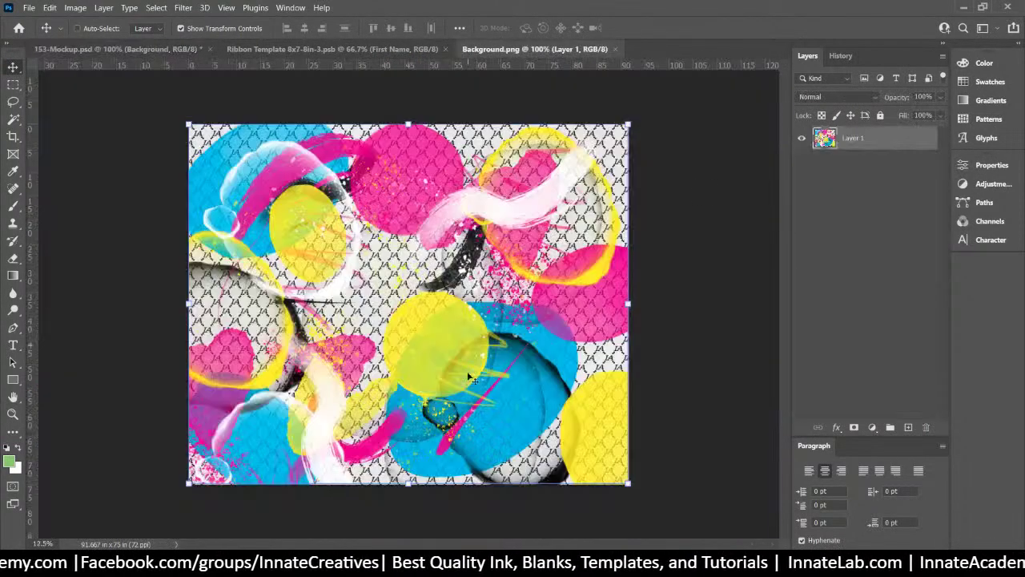
key("alt+Tab")
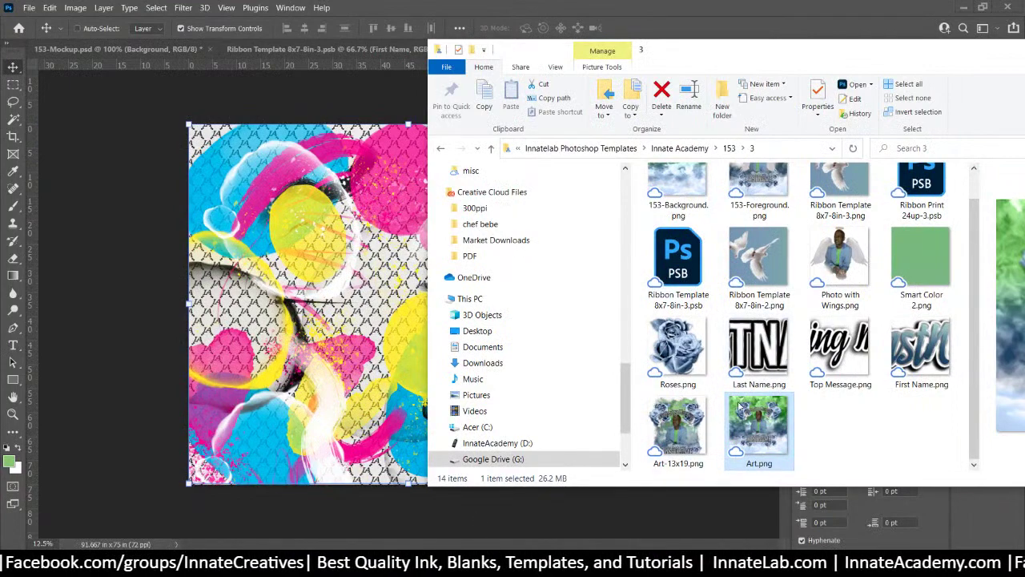
scroll(838, 289, "up", 1)
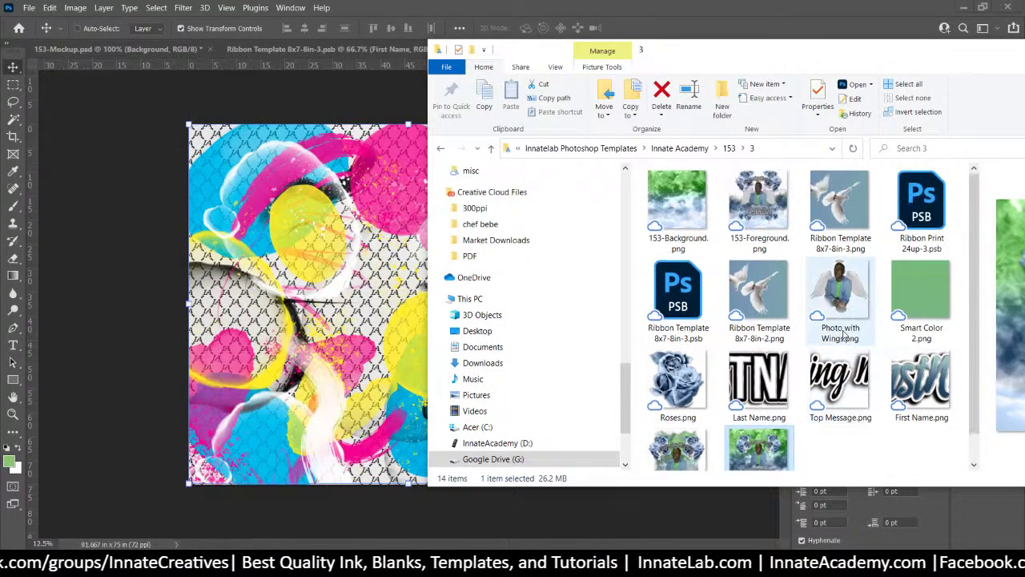
left_click(693, 201)
left_click(325, 210)
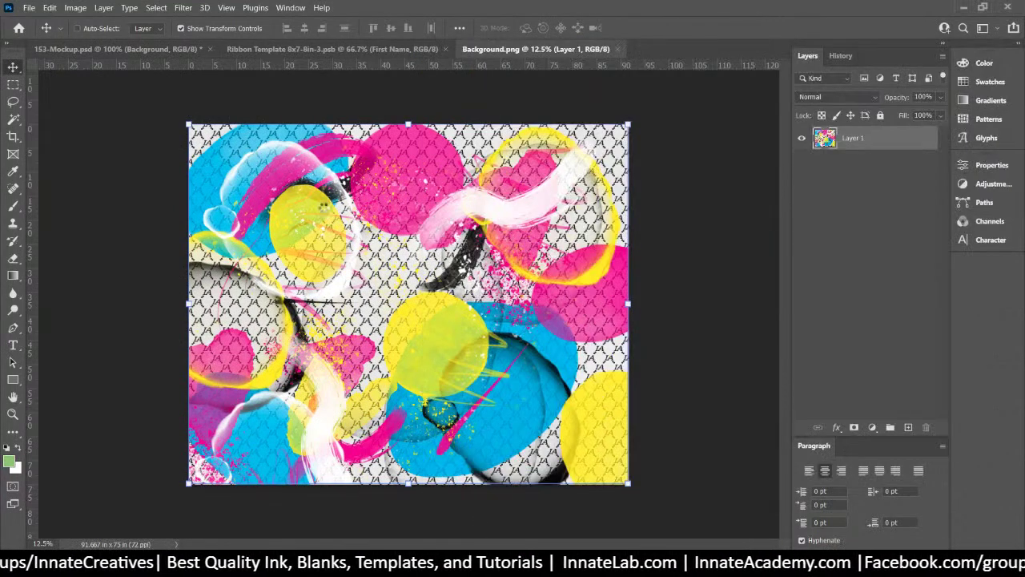
left_click_drag(324, 210, 582, 144)
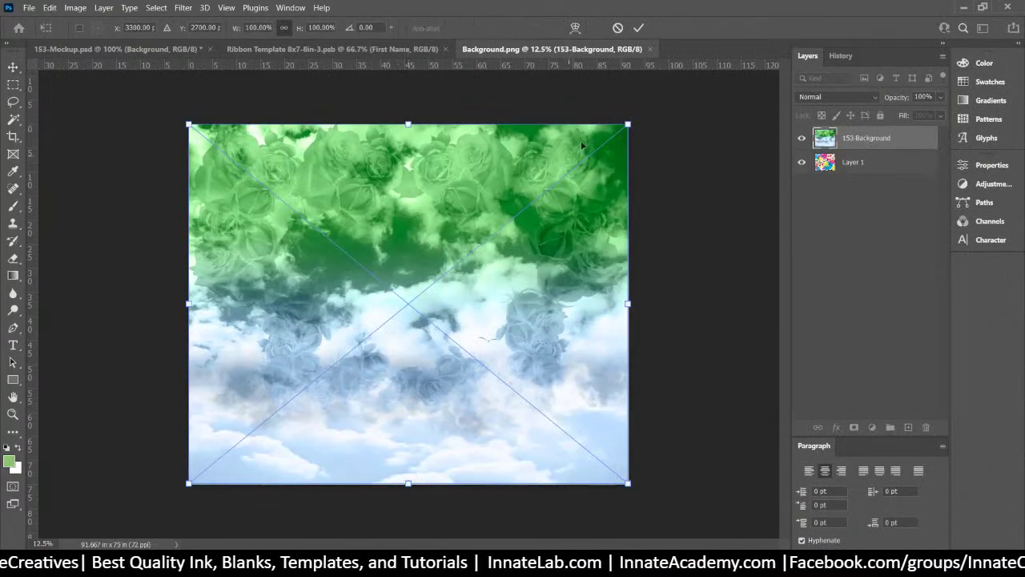
Delete the old patterned Layer 1, then close and save the Background smart object
left_click(861, 161)
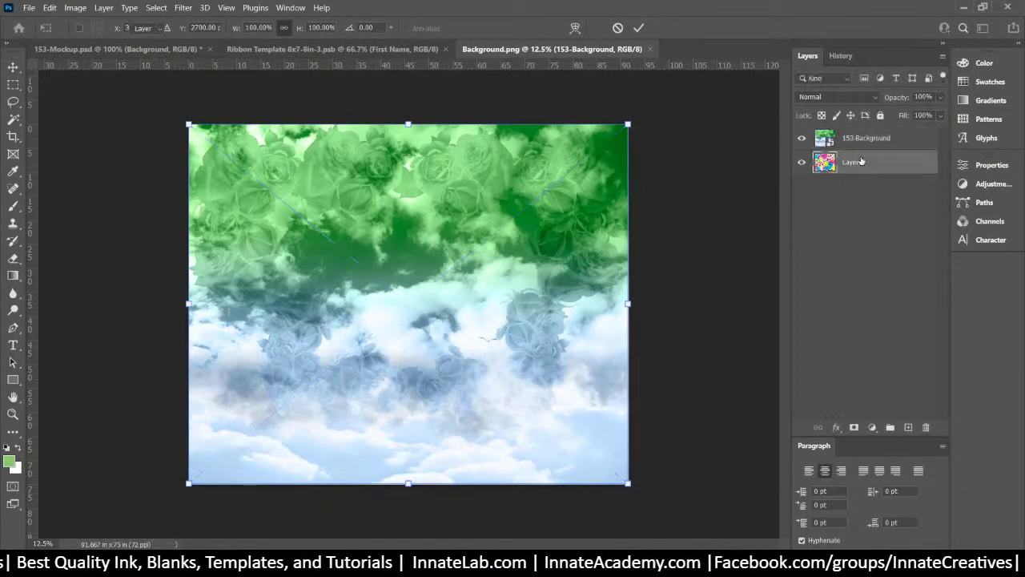
key("Delete")
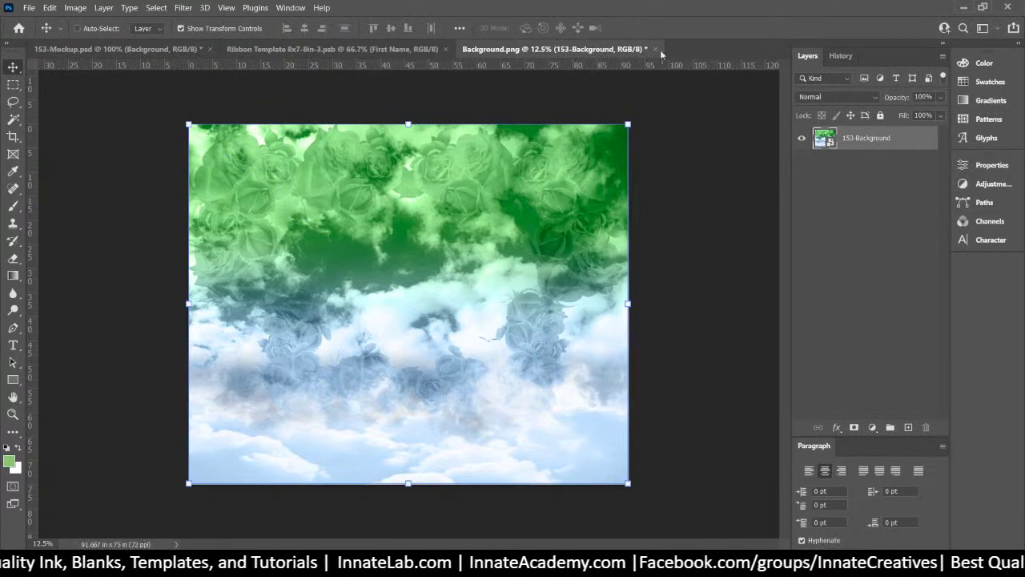
left_click(657, 49)
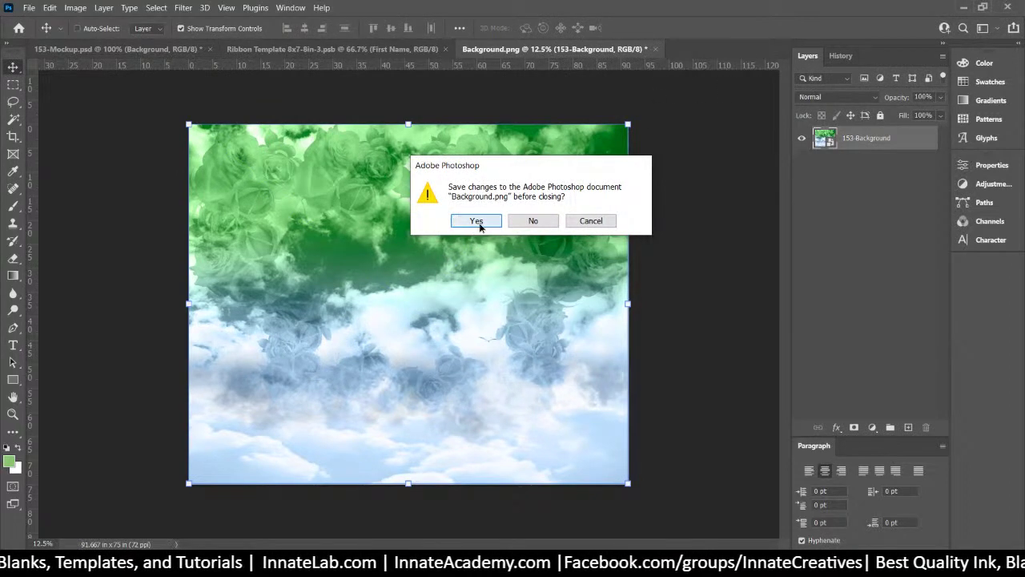
left_click(478, 224)
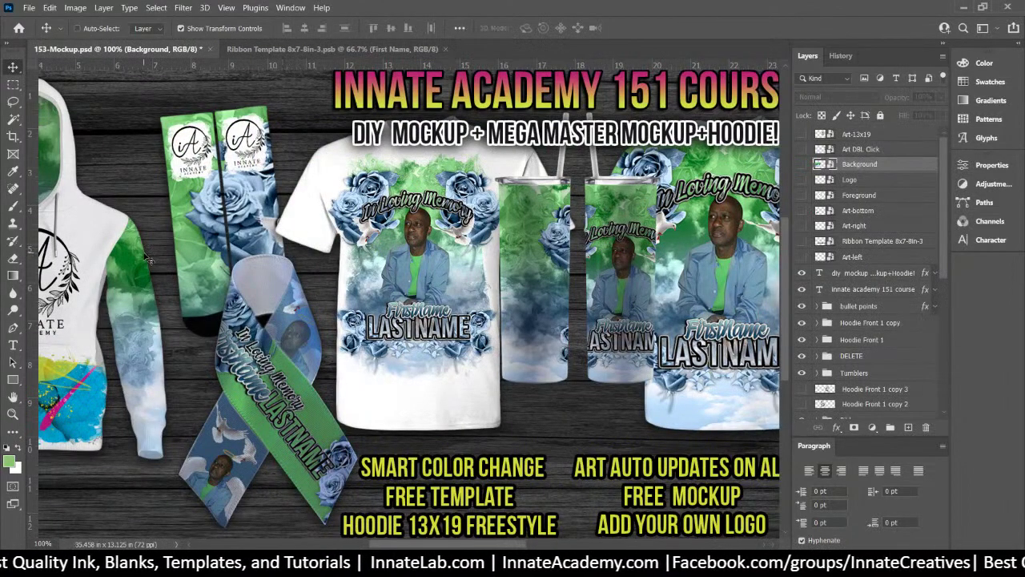
key("ctrl+minus")
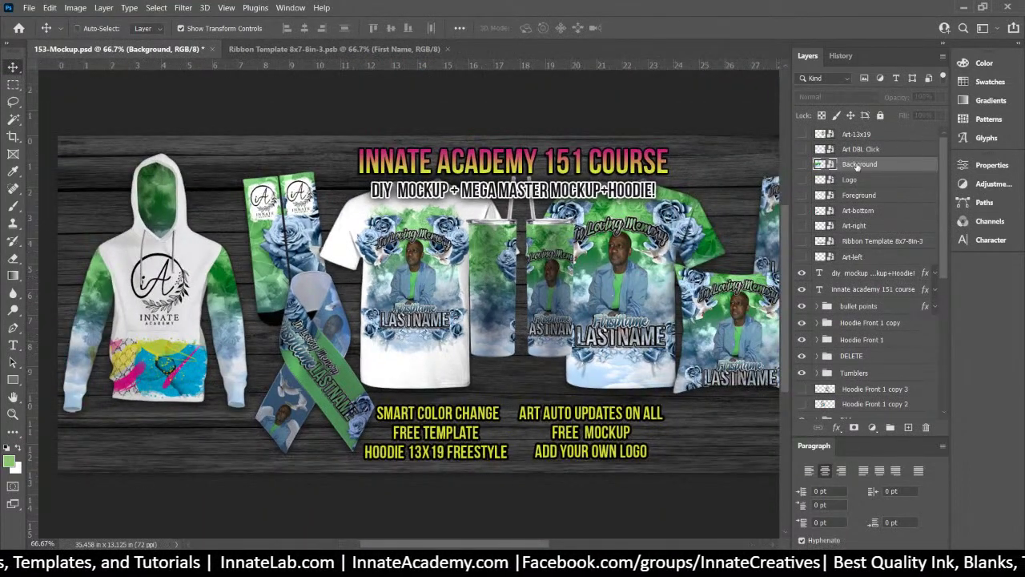
Open the Logo smart object and place Photo with Wings.png, scaled down slightly
double_click(823, 181)
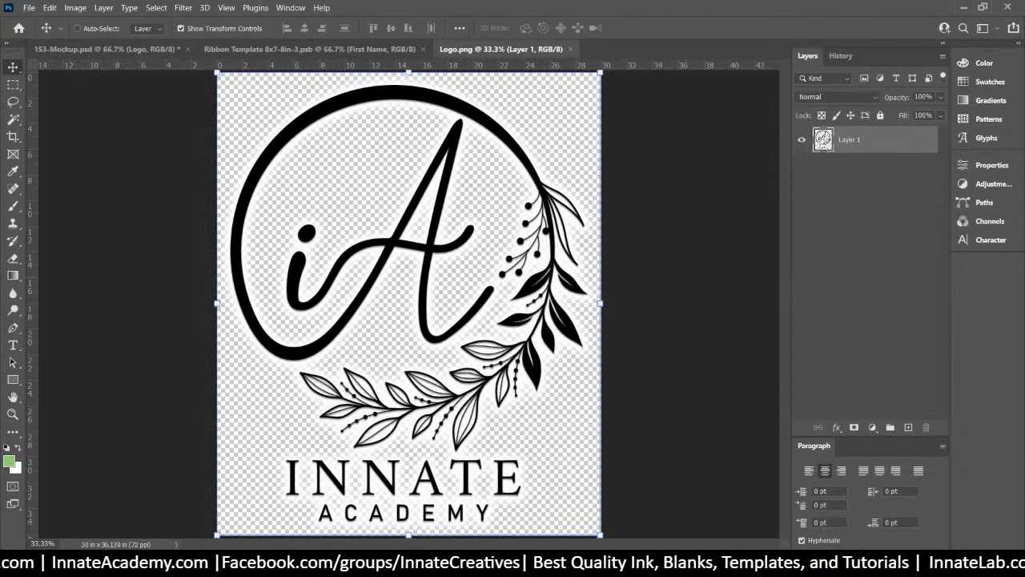
left_click(511, 564)
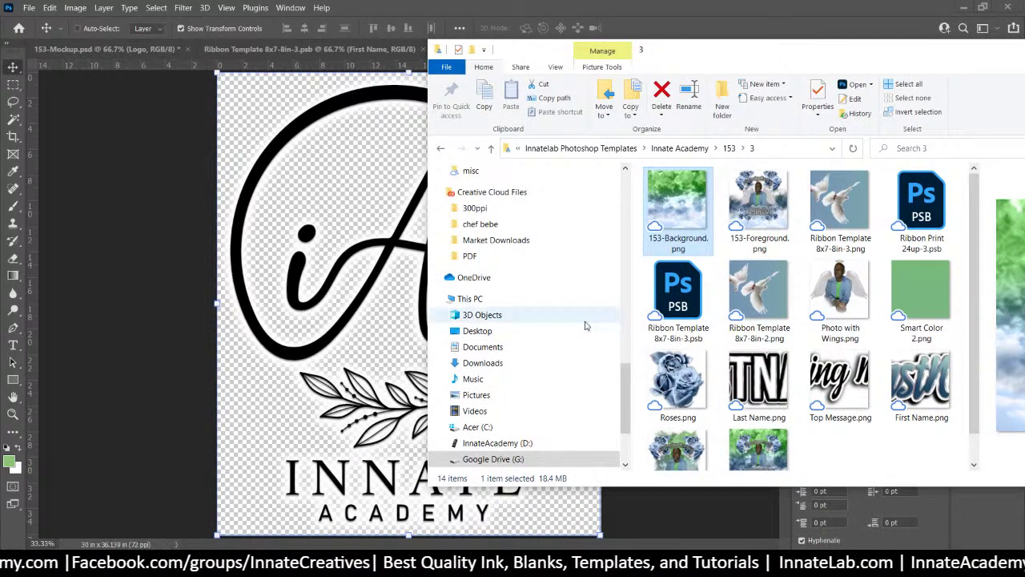
left_click(838, 298)
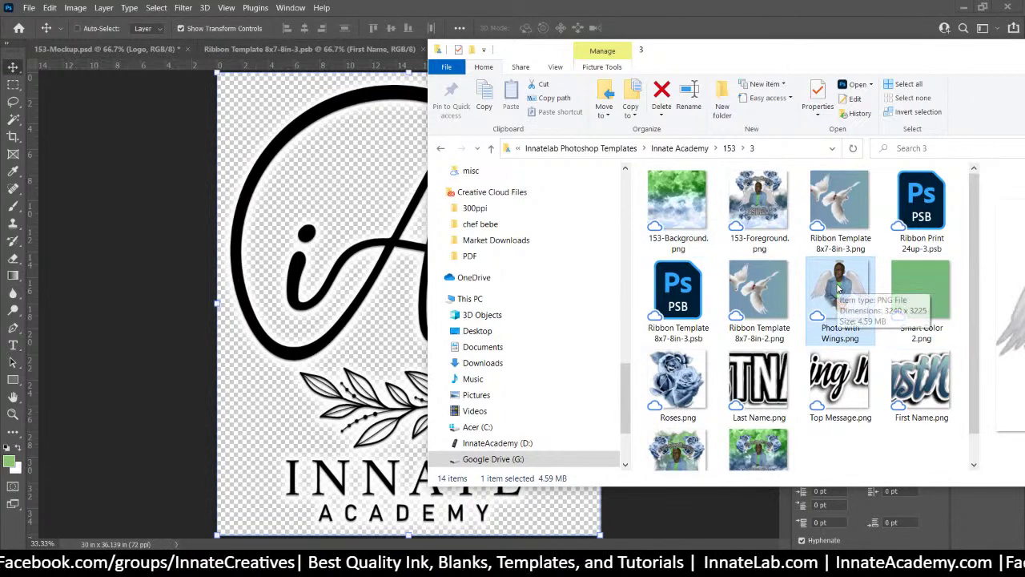
left_click_drag(837, 289, 331, 281)
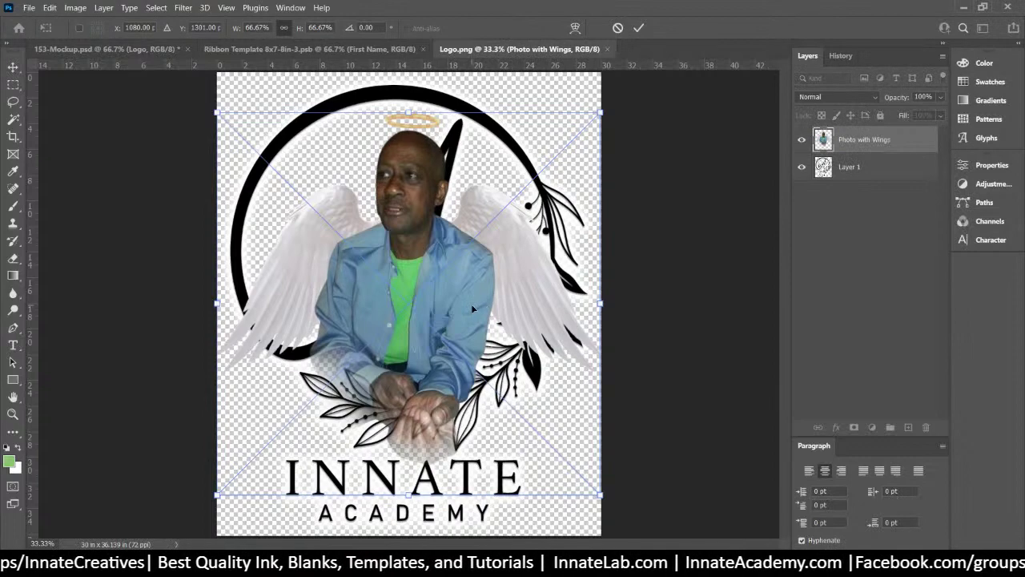
left_click_drag(602, 496, 590, 489)
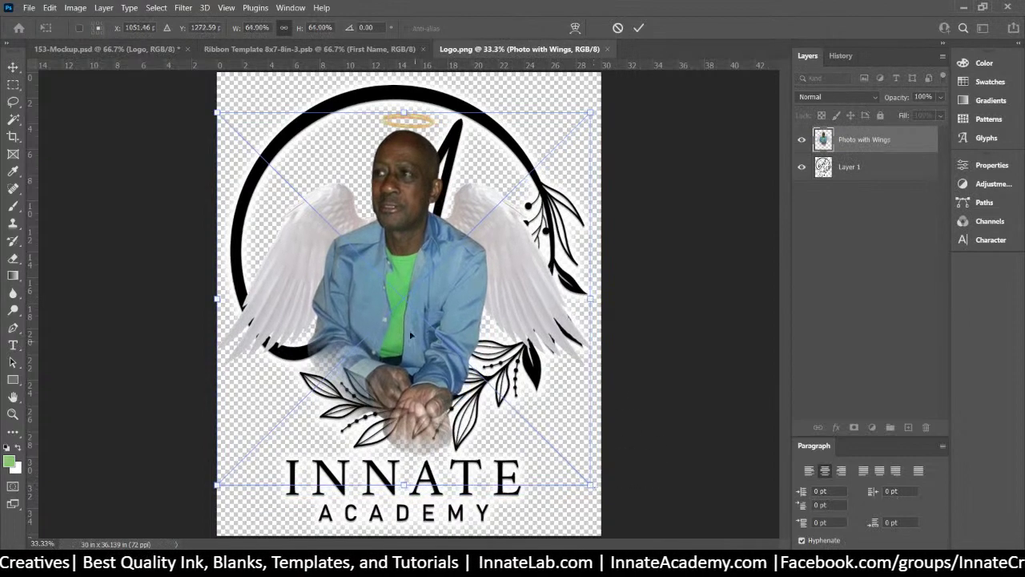
mouse_move(407, 303)
left_mouse_down()
mouse_move(380, 295)
mouse_move(405, 311)
mouse_move(374, 311)
mouse_move(411, 312)
left_mouse_up()
key("Return")
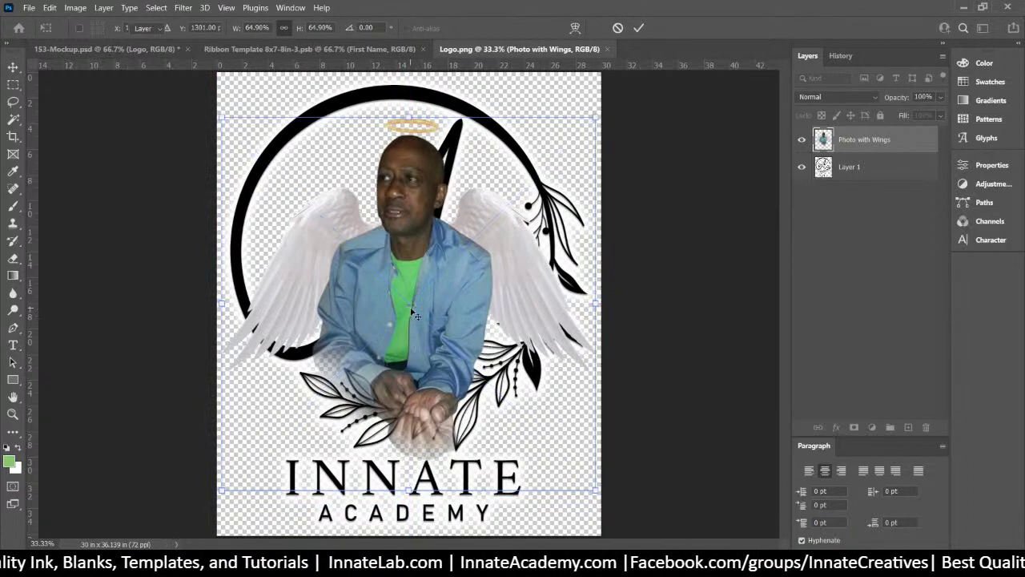
Delete the original Innate Academy logo layer, then close and save the Logo smart object
left_click(802, 166)
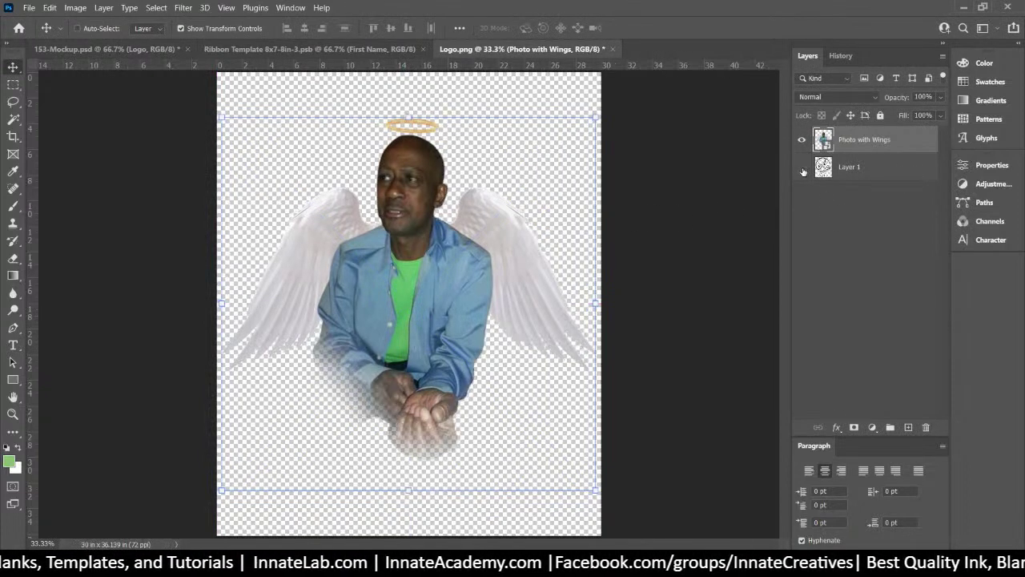
left_click(843, 172)
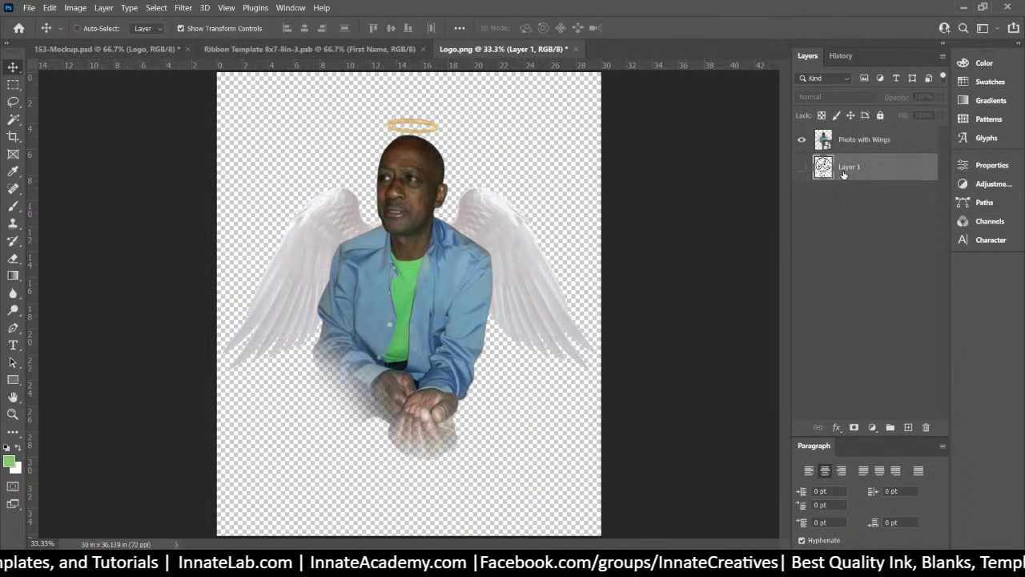
key("Delete")
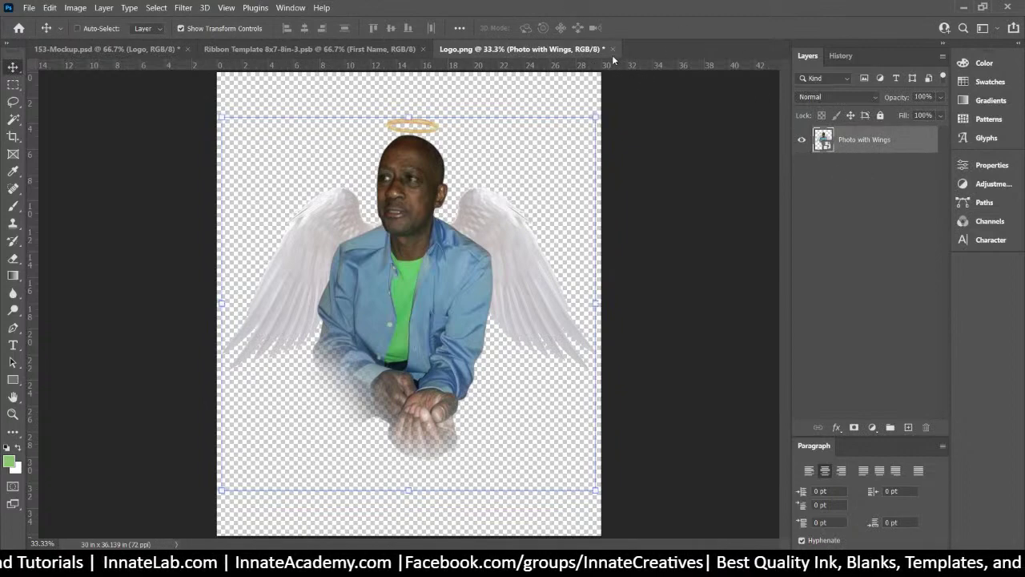
left_click(612, 49)
left_click(474, 217)
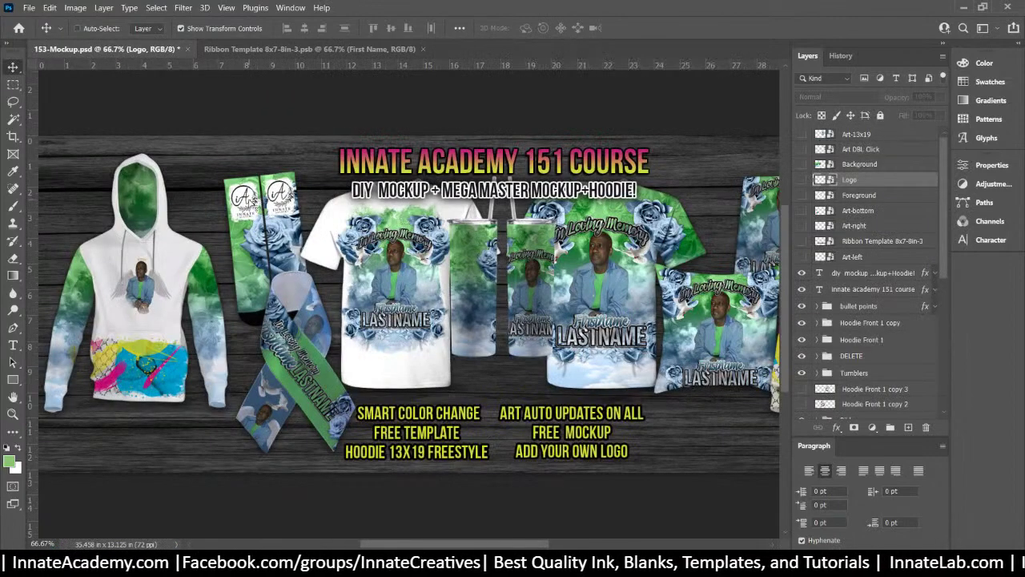
Open the sock's Foreground smart object and place 153-Foreground.png into it
right_click(252, 201)
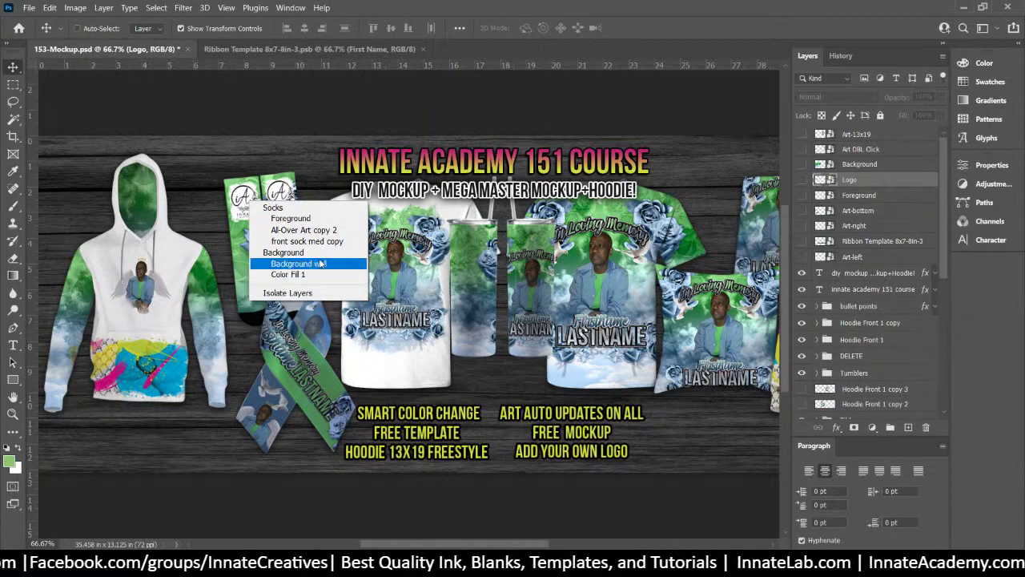
left_click(285, 197)
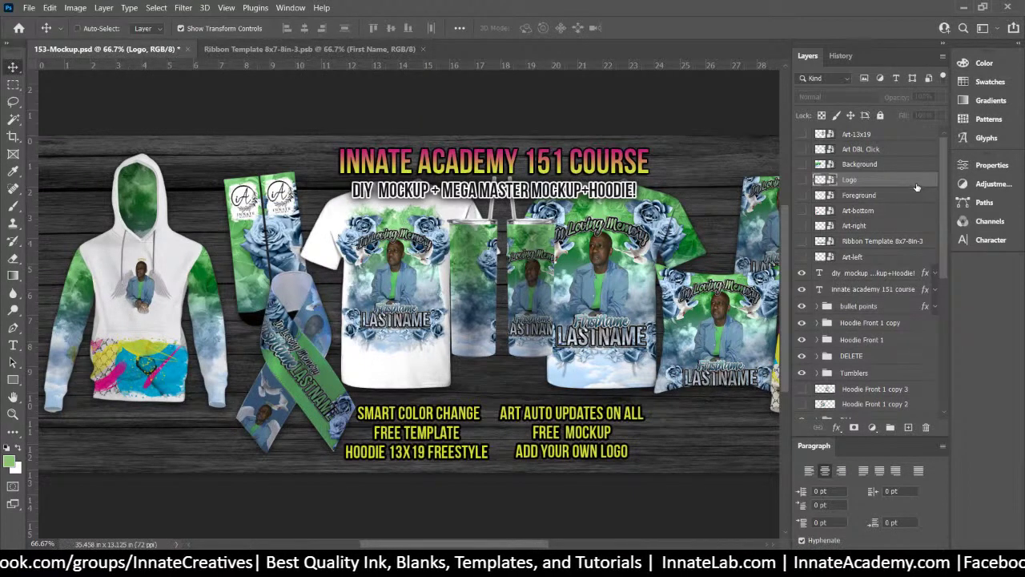
double_click(821, 195)
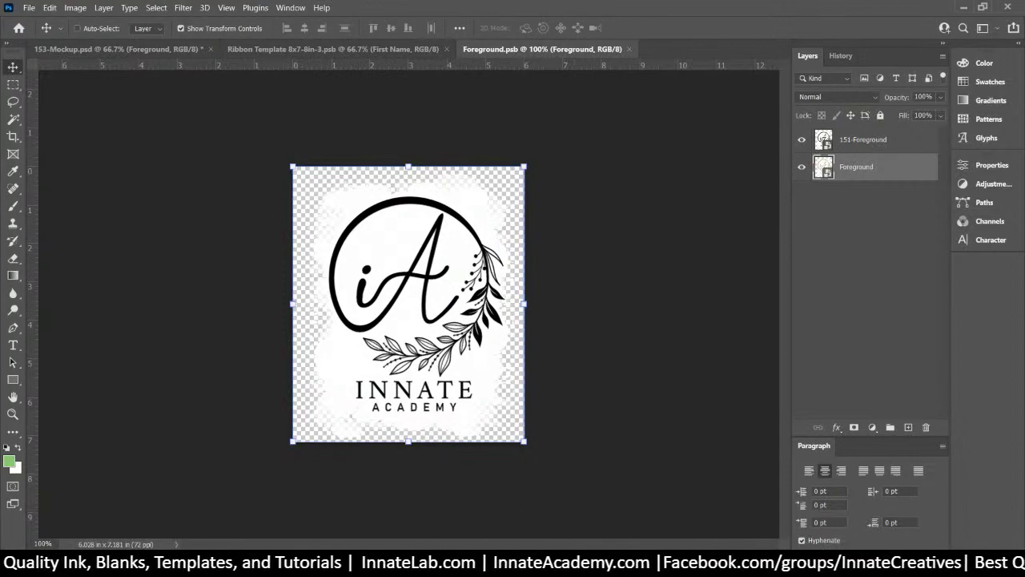
key("alt+Tab")
left_click(761, 210)
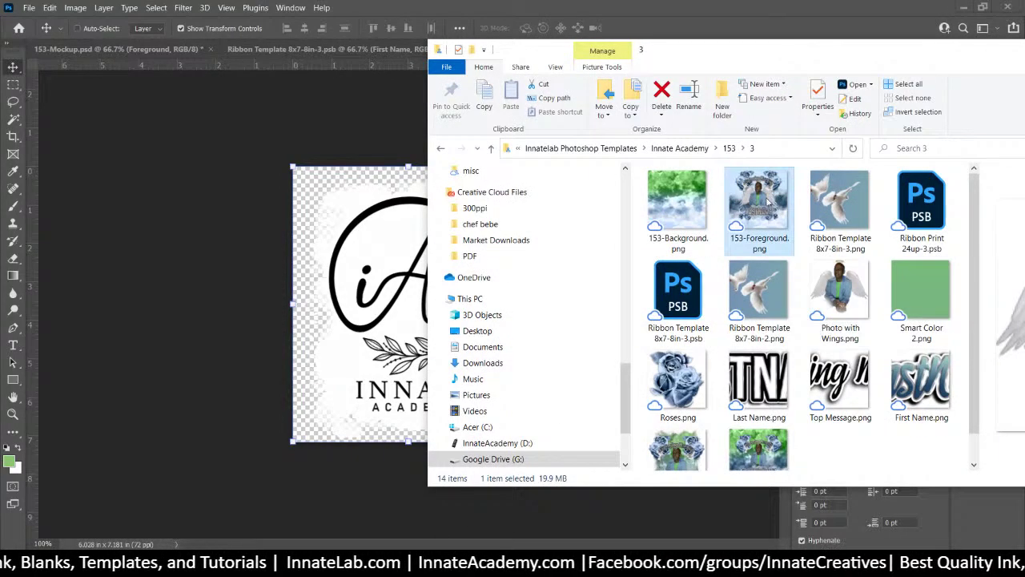
left_click_drag(767, 212, 408, 229)
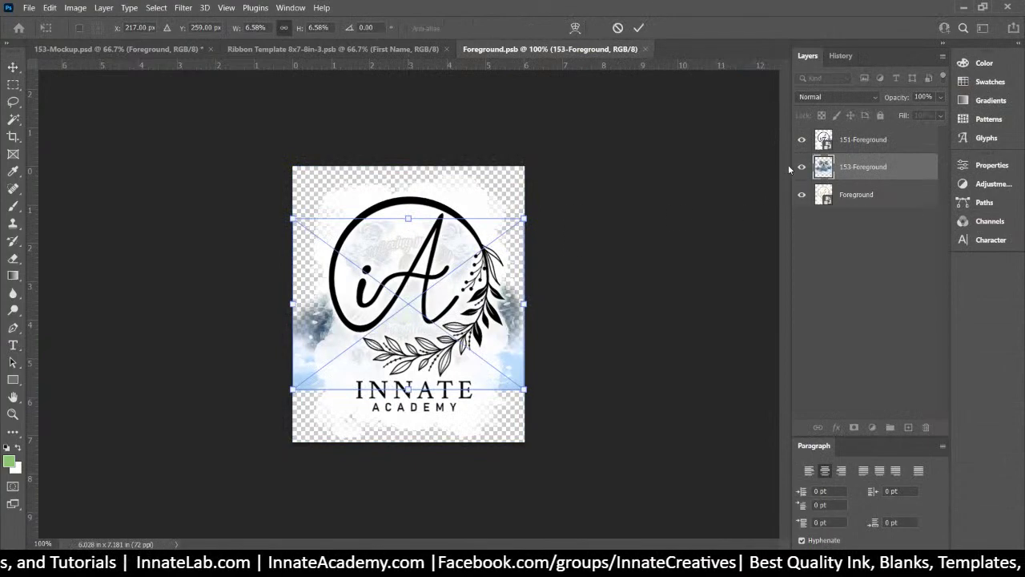
Resize and position the placed 153-Foreground image, then commit it
left_click_drag(528, 390, 690, 496)
left_click_drag(442, 415, 375, 363)
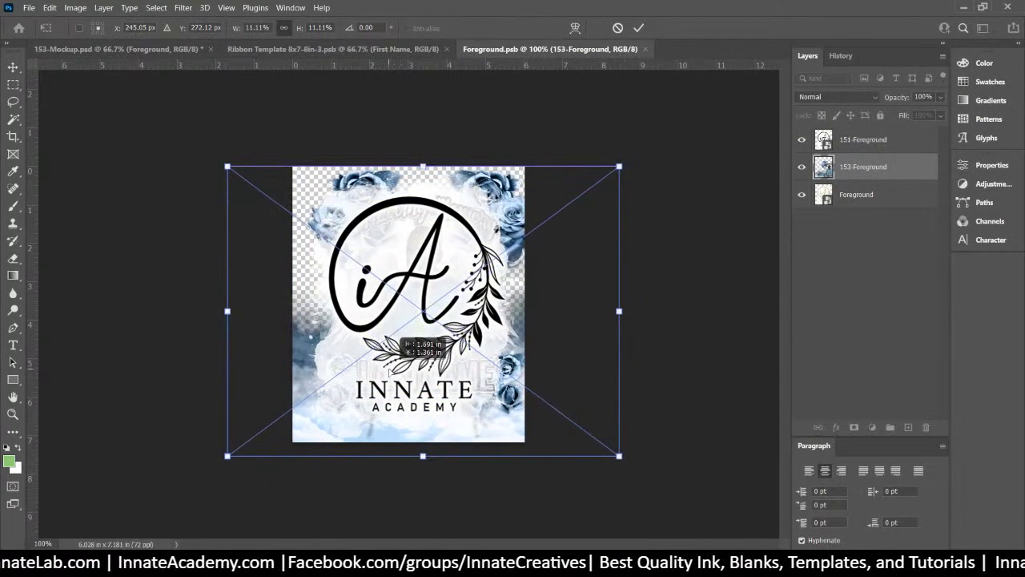
left_click_drag(227, 166, 248, 181)
left_click_drag(510, 354, 494, 340)
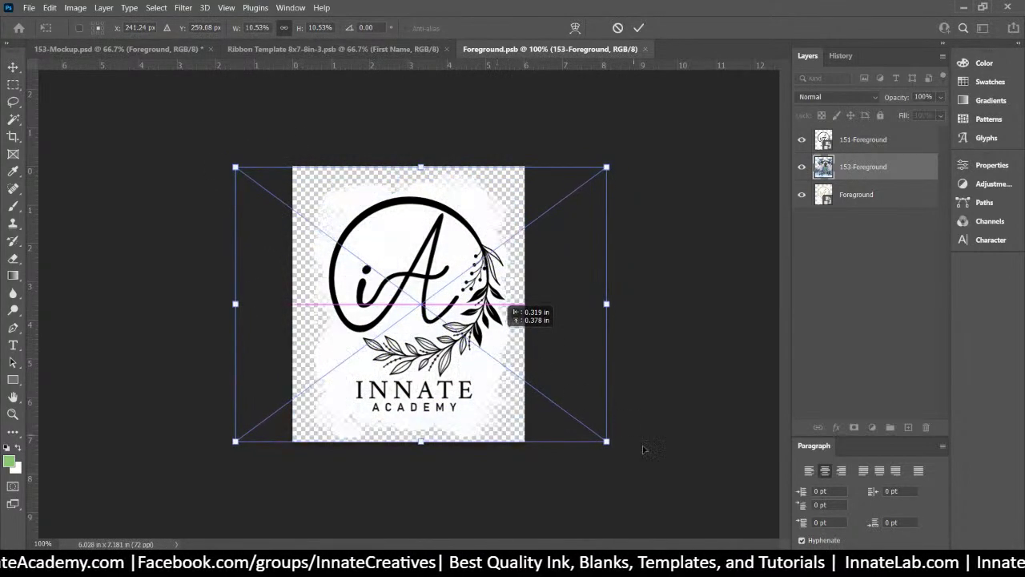
left_click_drag(606, 436, 569, 431)
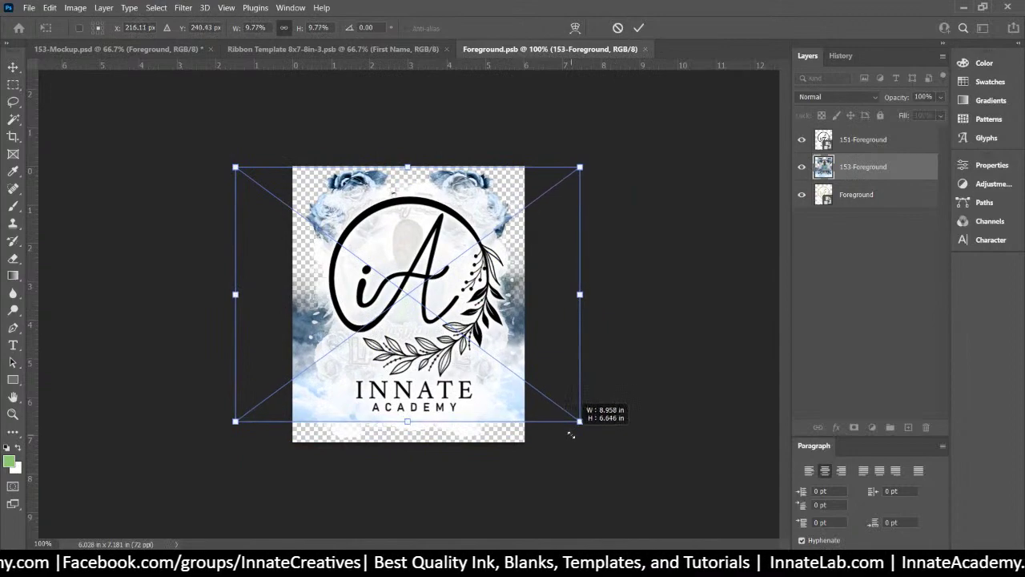
left_click_drag(395, 334, 395, 342)
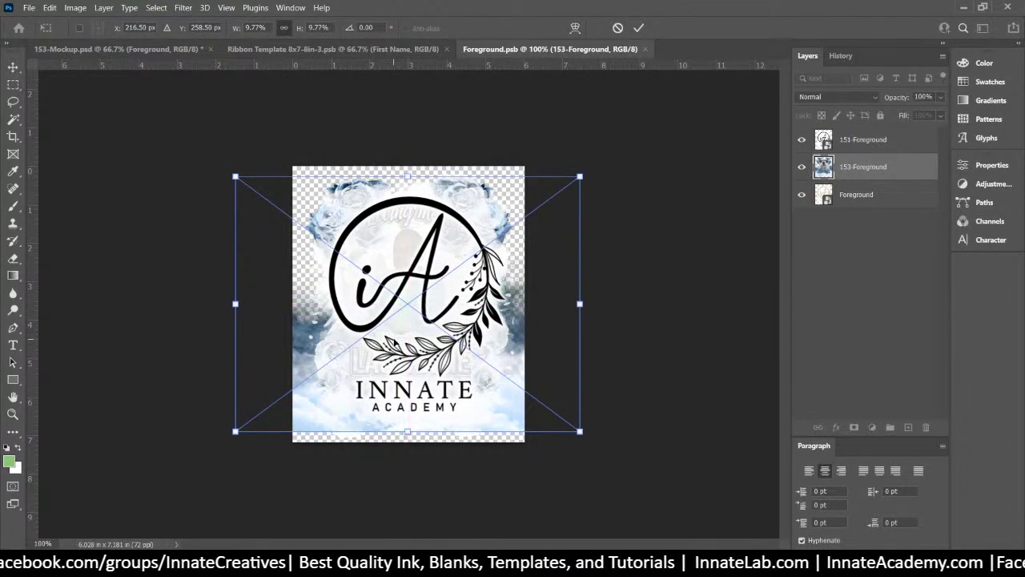
key("Return")
Move 153-Foreground above 151-Foreground, test it as a clipping mask, then release the clipping
left_click_drag(846, 166, 870, 141)
right_click(870, 141)
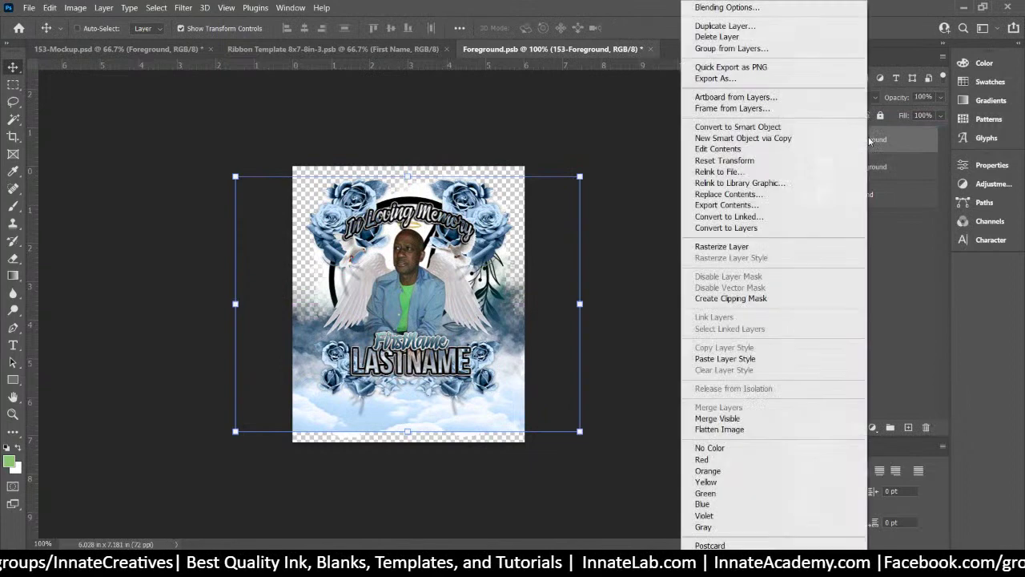
left_click(725, 298)
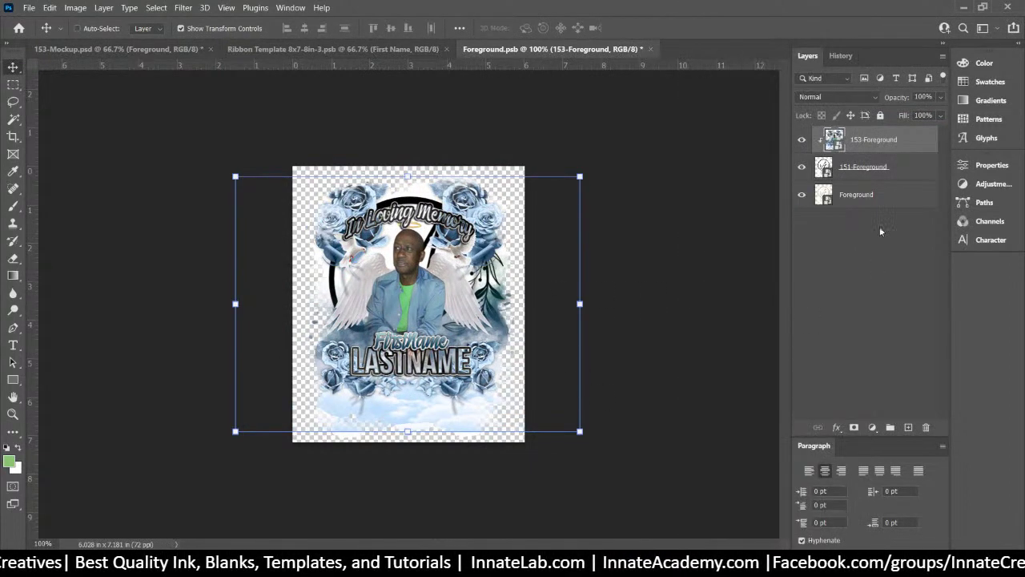
left_click(803, 167)
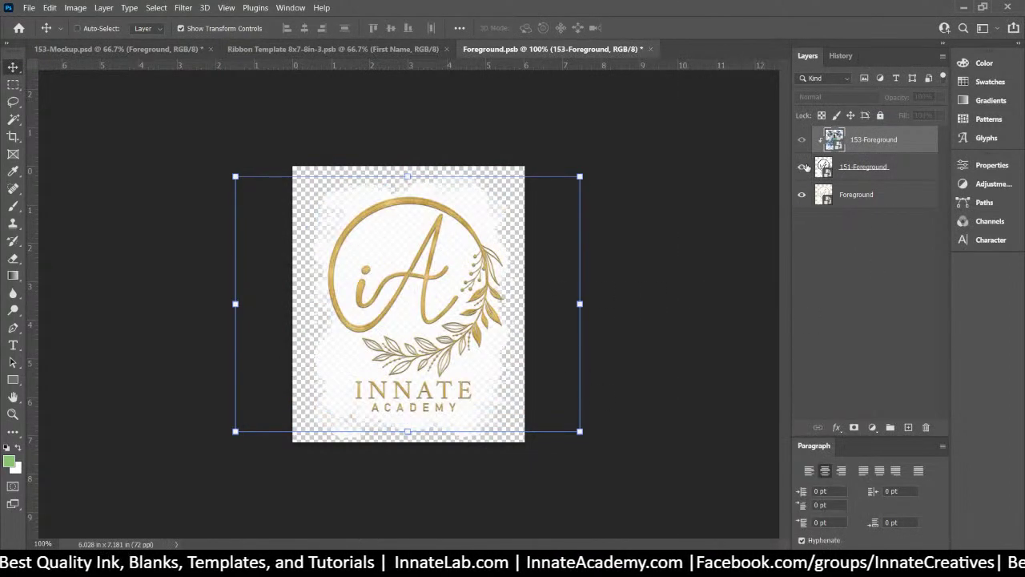
left_click(803, 167)
left_click(863, 168)
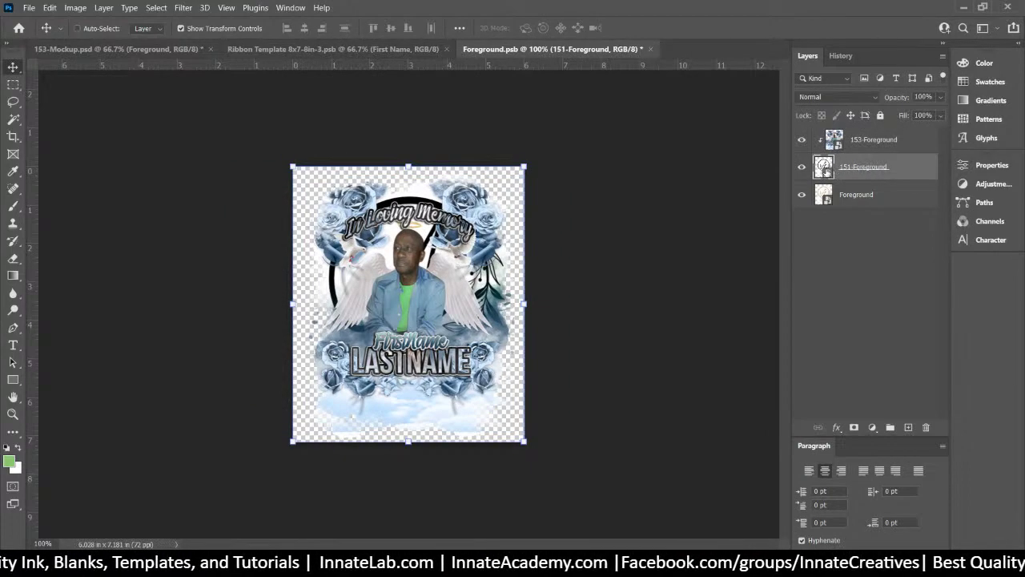
left_click(873, 146)
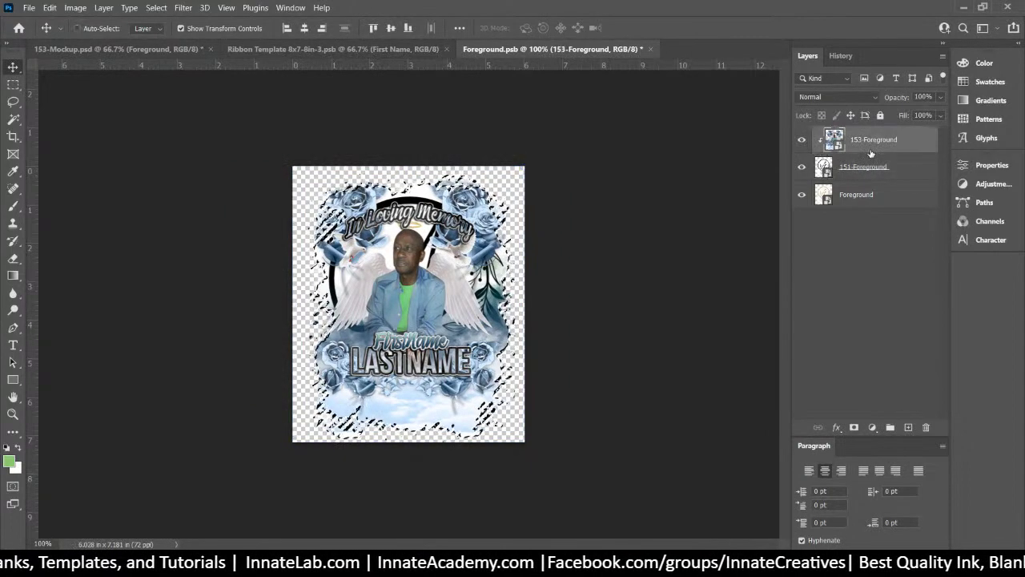
right_click(877, 147)
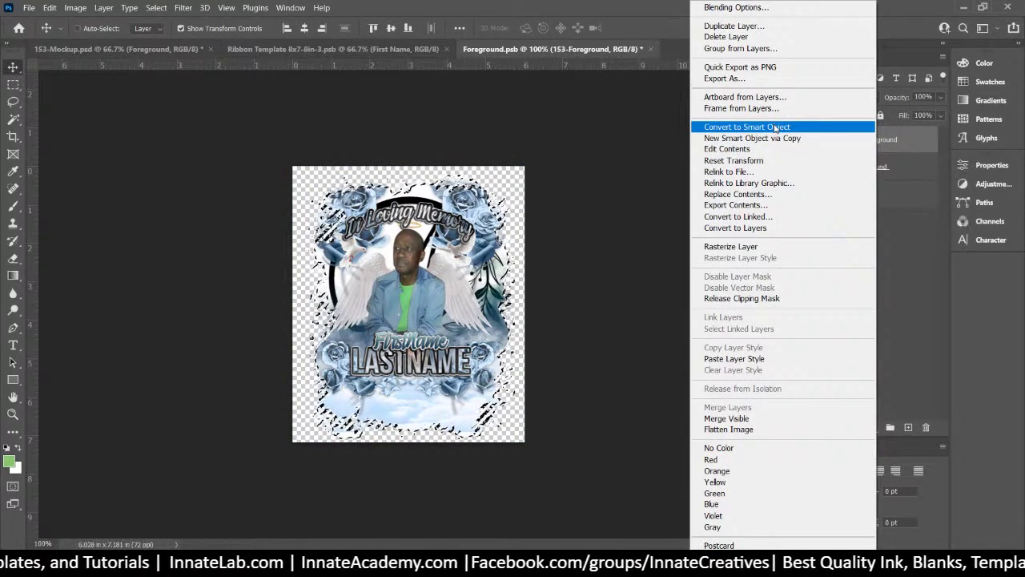
left_click(892, 219)
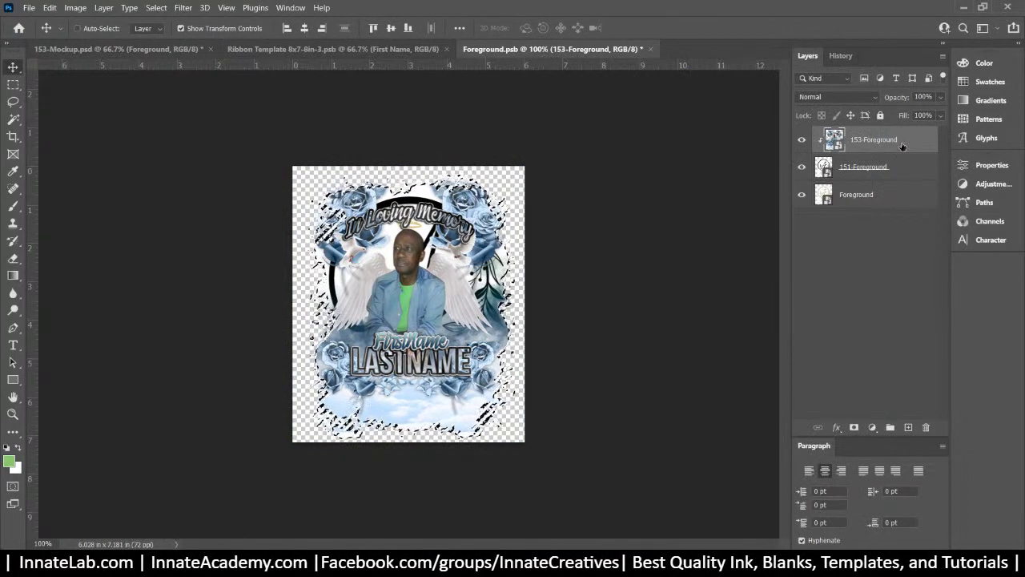
right_click(903, 146)
left_click(769, 297)
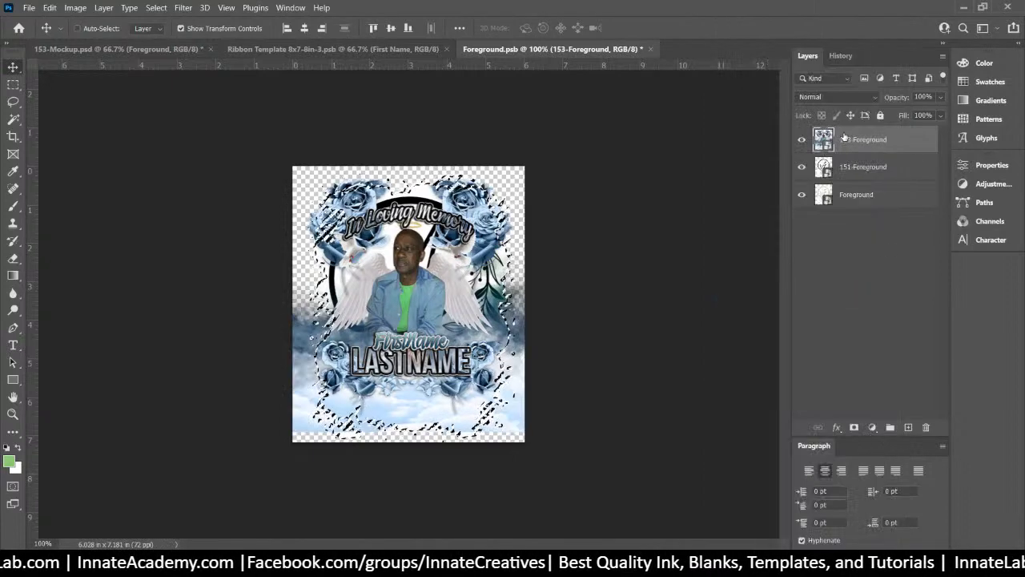
Mask 153-Foreground to the selection, hide 151-Foreground and the original Foreground layer, then close and save
left_click(854, 428)
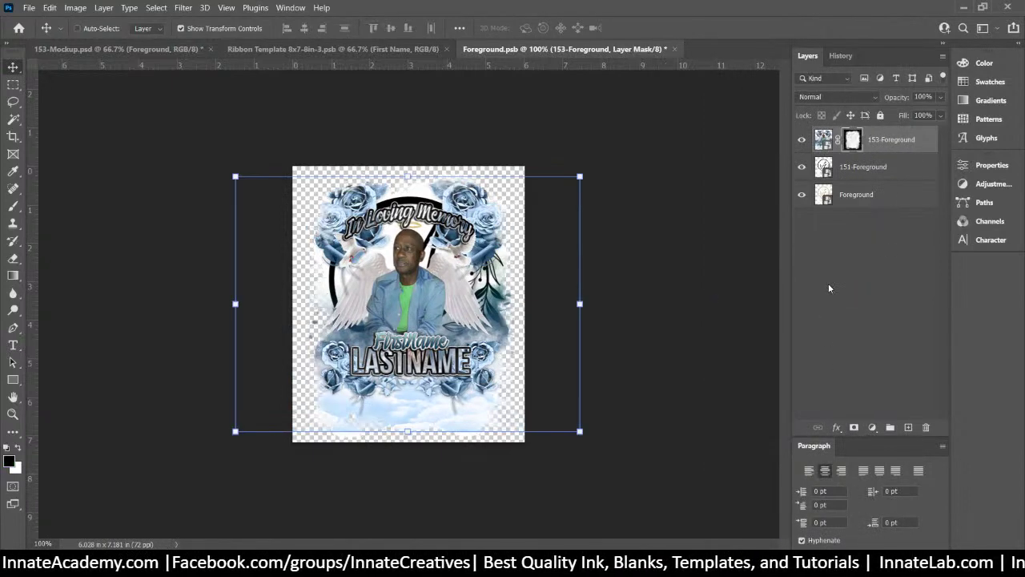
left_click(891, 179)
left_click(801, 167)
left_click(801, 195)
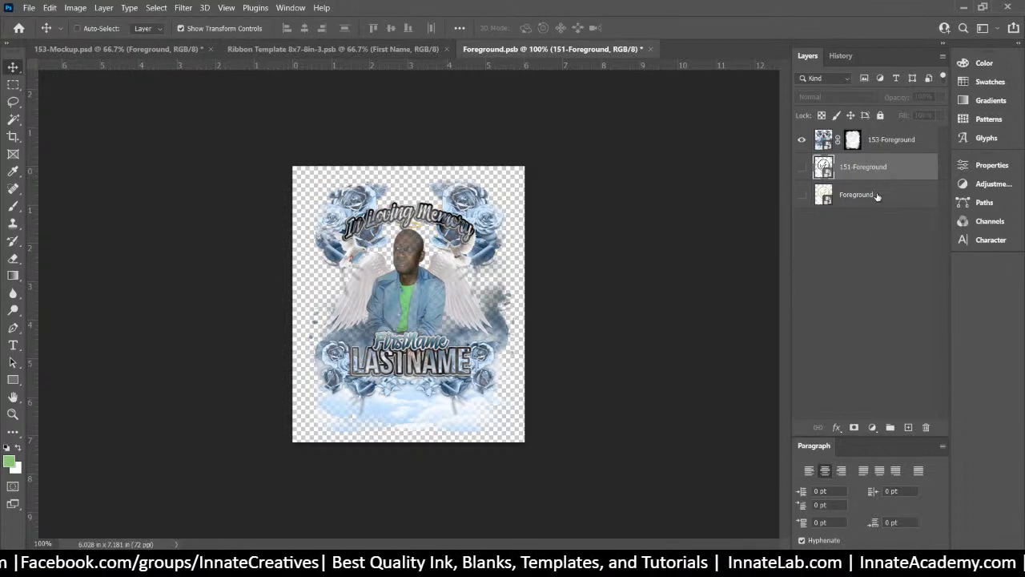
left_click(649, 50)
left_click(493, 228)
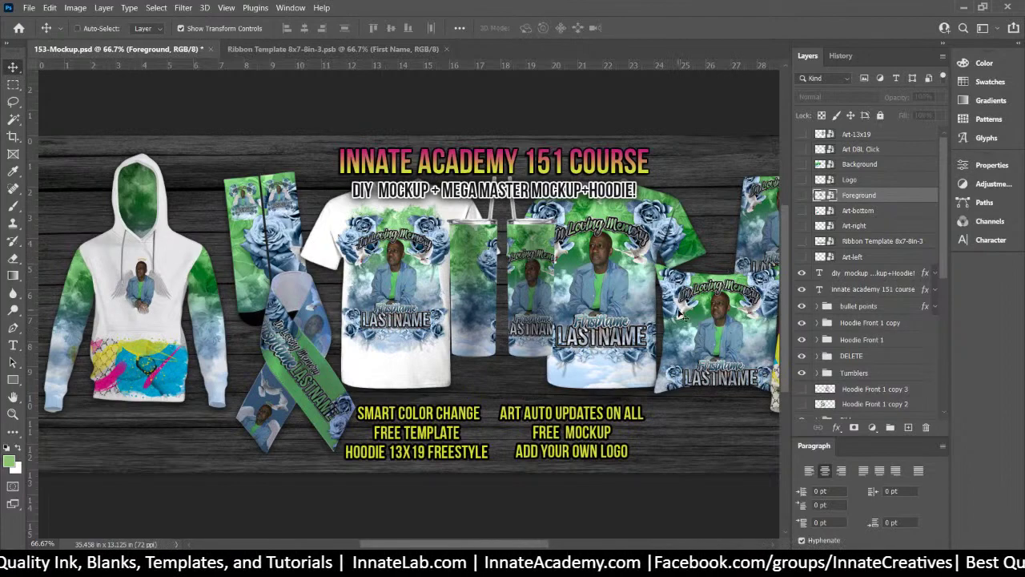
Inspect the right hoodie's layers, briefly showing then re-hiding the Art-right layer
scroll(585, 308, "right", 5)
scroll(525, 304, "left", 3)
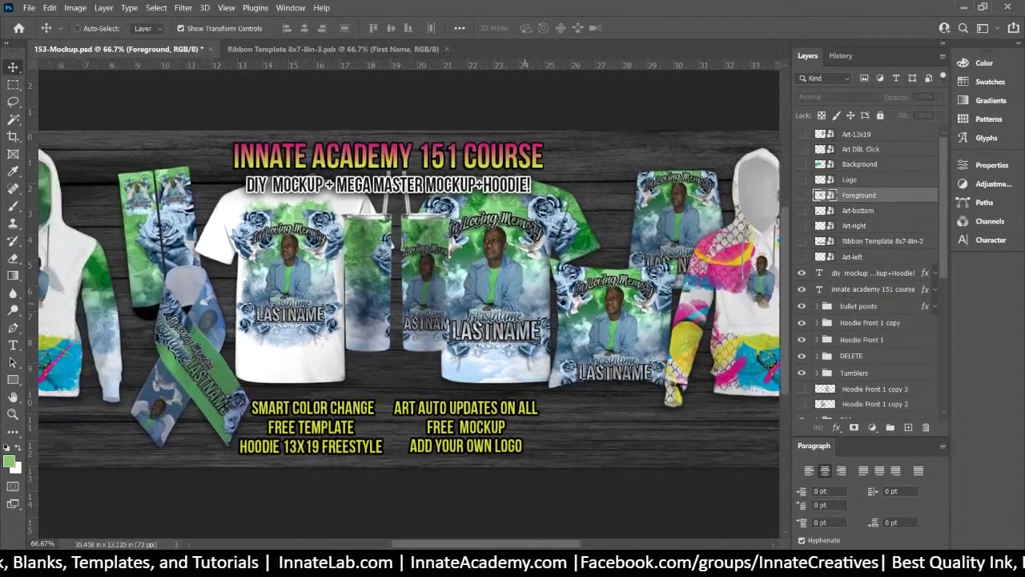
scroll(525, 304, "right", 1)
right_click(708, 254)
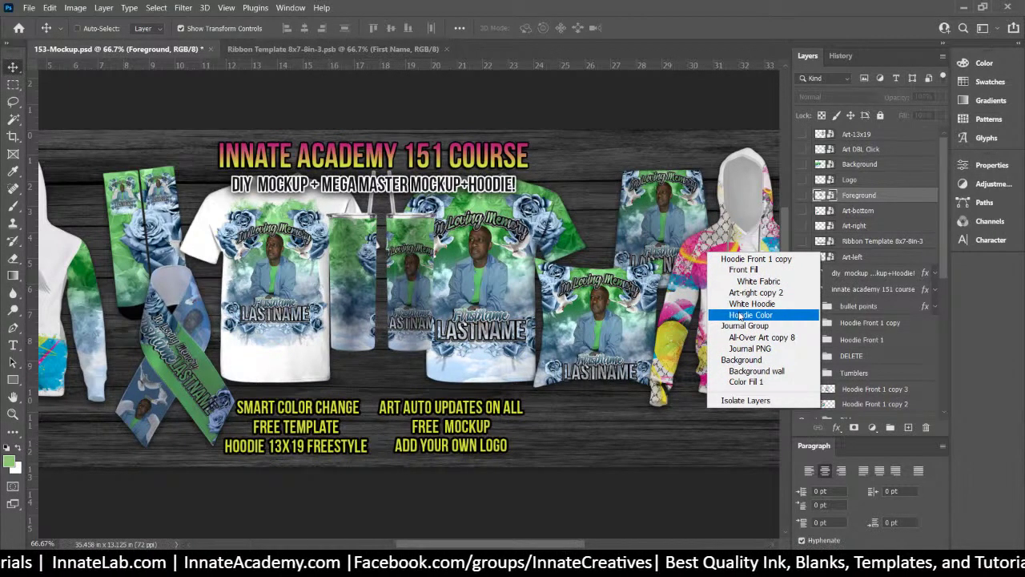
left_click(745, 270)
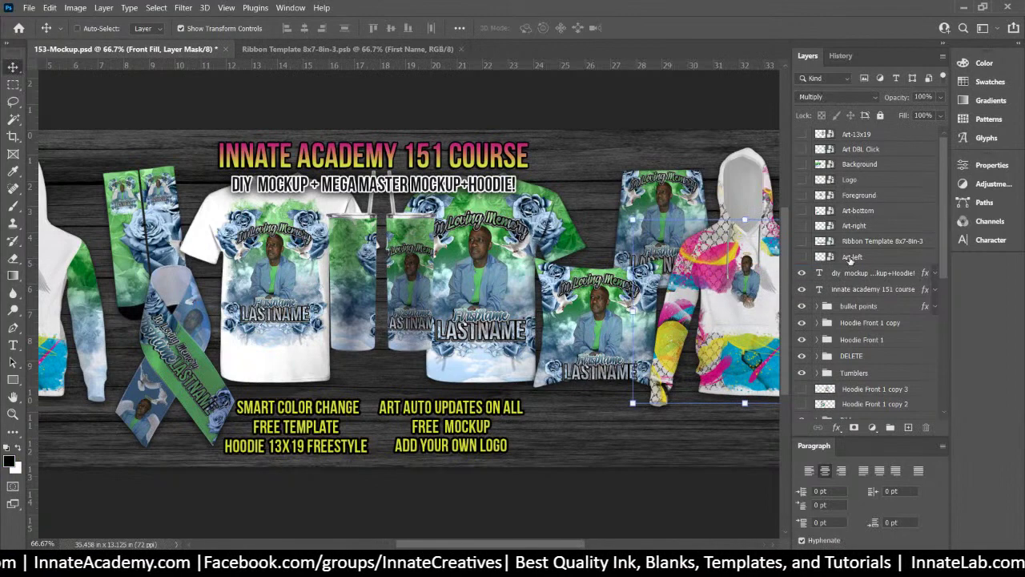
scroll(875, 381, "down", 1)
scroll(875, 381, "down", 5)
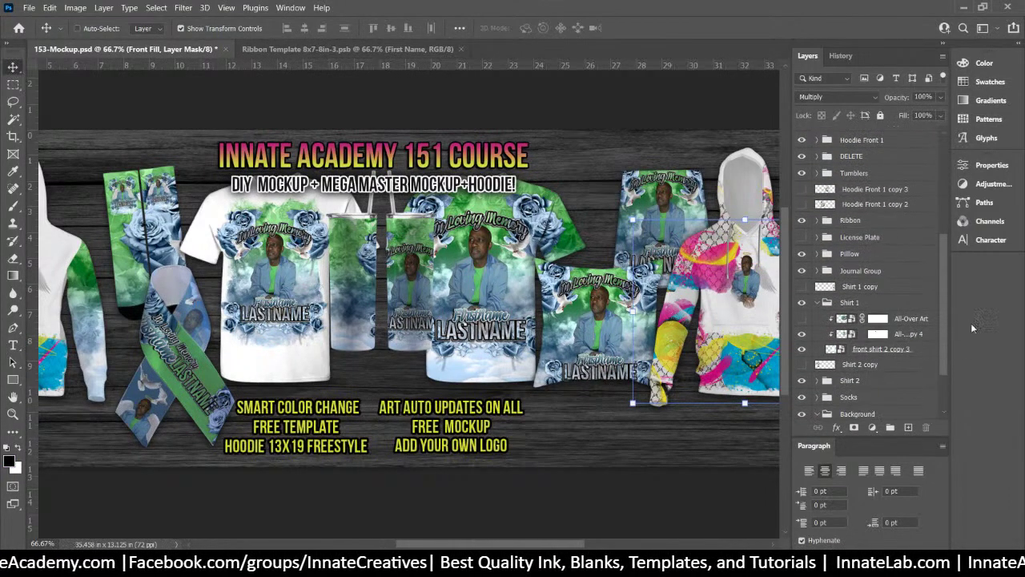
scroll(945, 313, "up", 6)
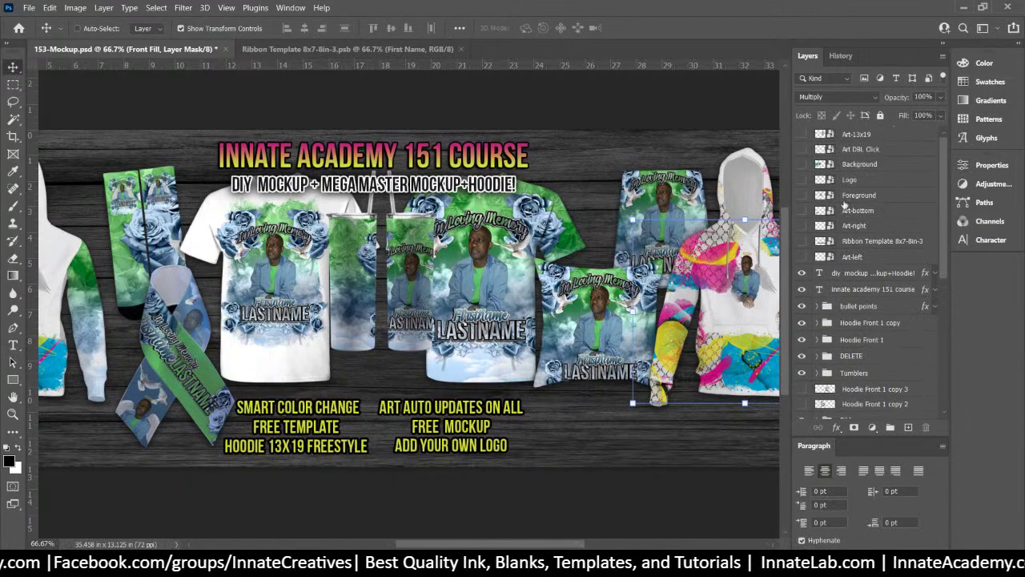
left_click(859, 232)
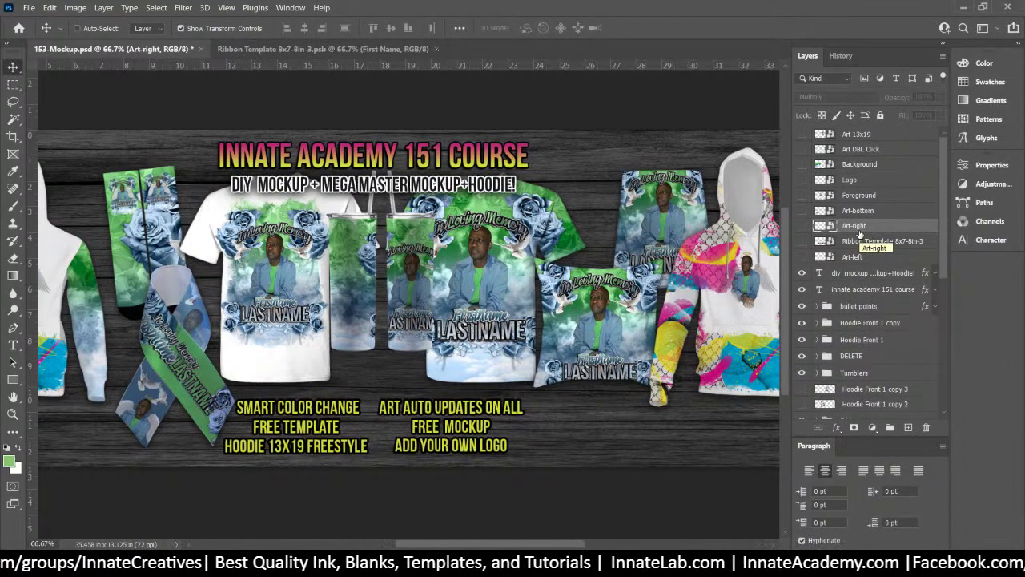
left_click(799, 226)
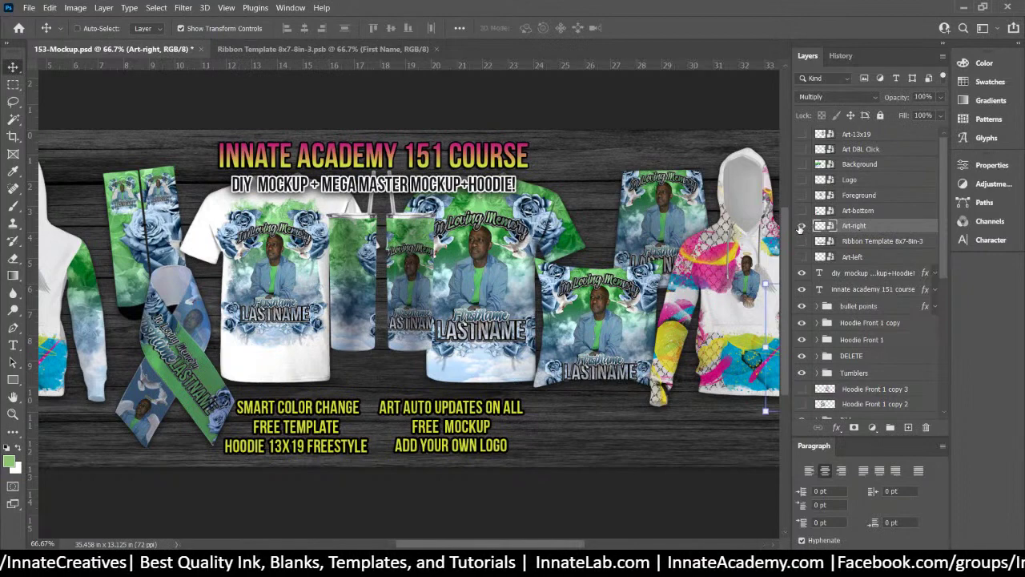
left_click(799, 228)
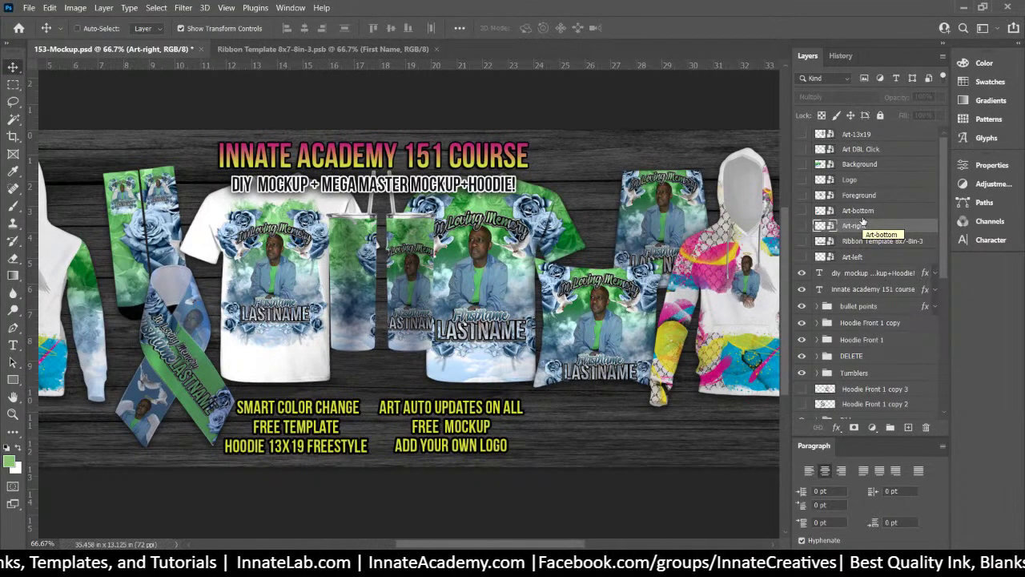
Select the Hoodie Front 1 copy group and hide it
scroll(619, 453, "right", 3)
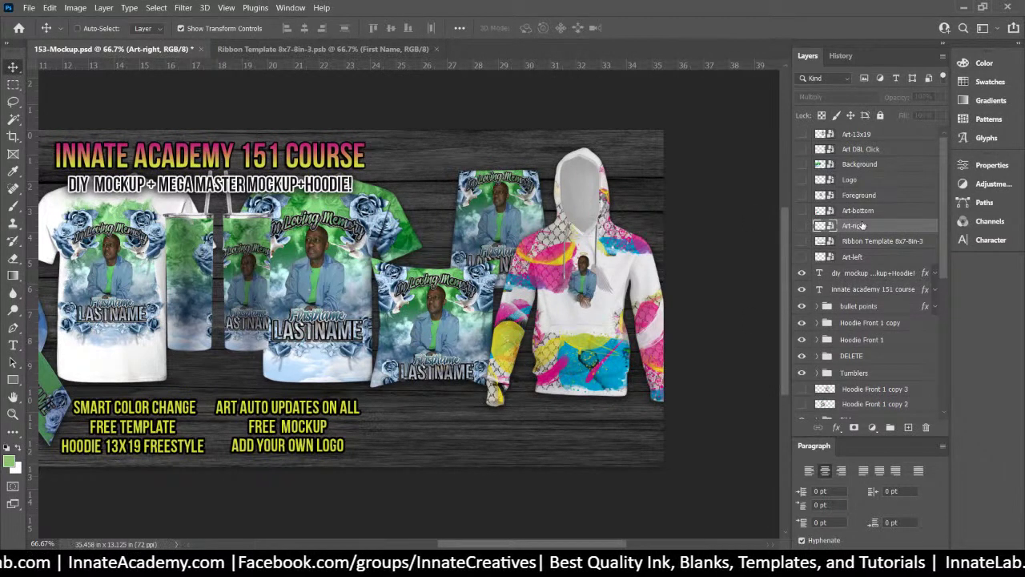
left_click(881, 241)
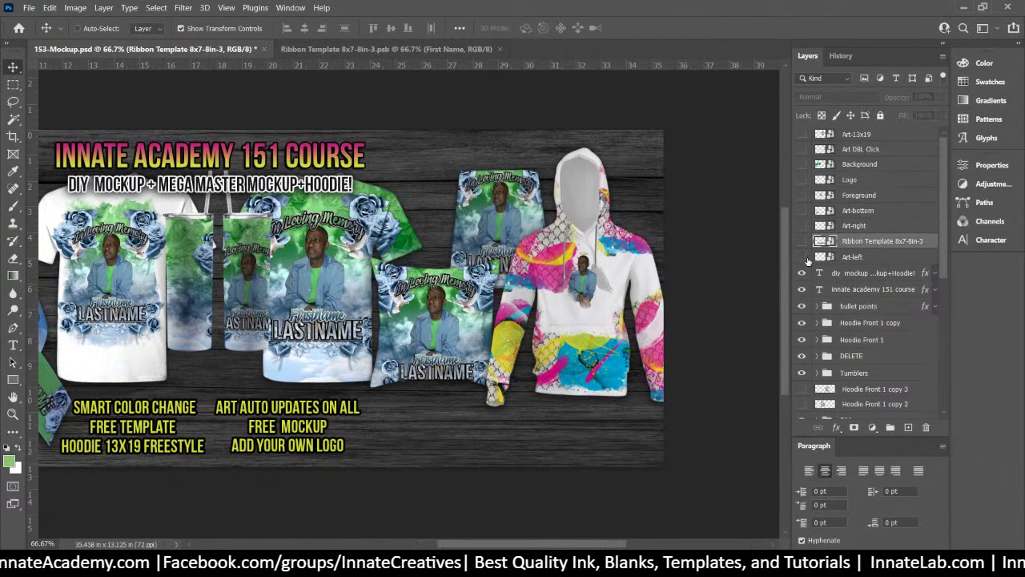
left_click(861, 210)
right_click(630, 260)
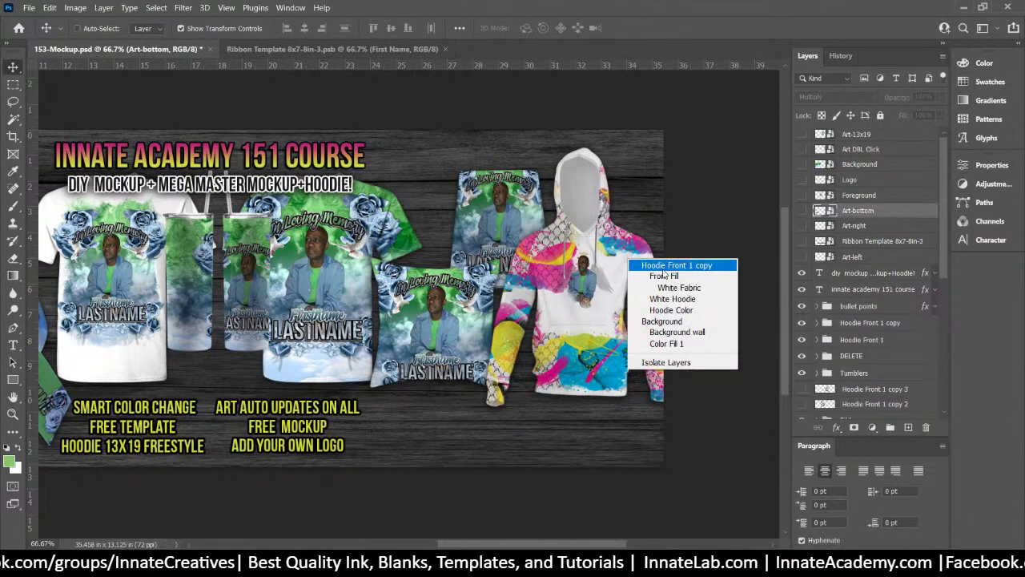
left_click(672, 265)
left_click(803, 323)
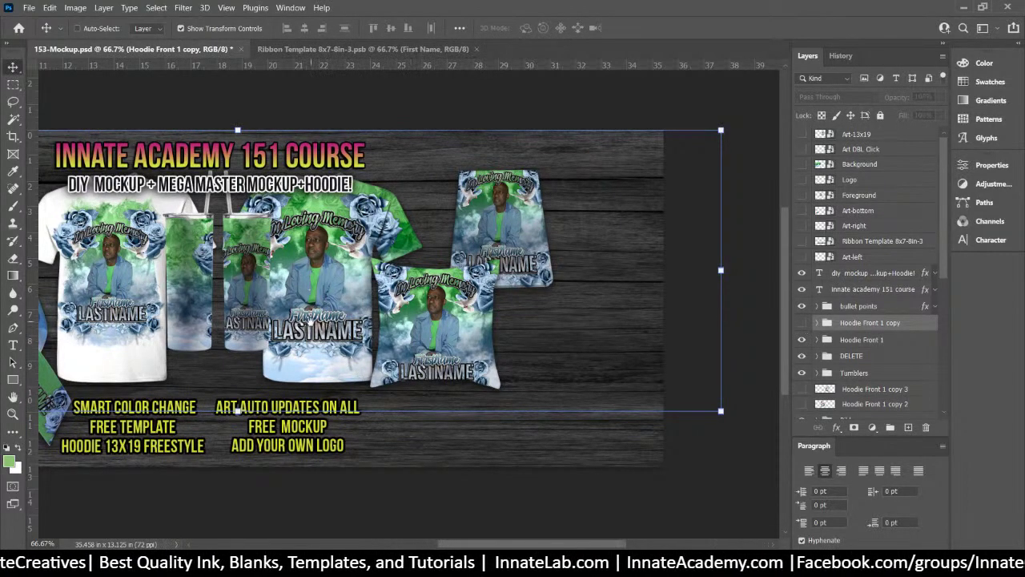
Select the white hoodie's Art-bottom copy pocket art layer
scroll(332, 341, "left", 6)
scroll(543, 319, "left", 2)
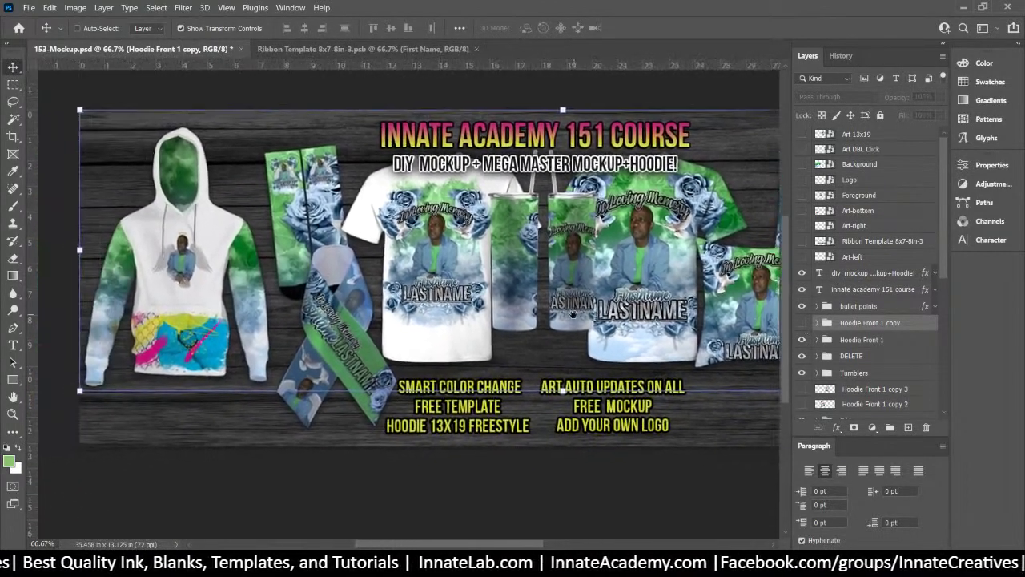
right_click(200, 367)
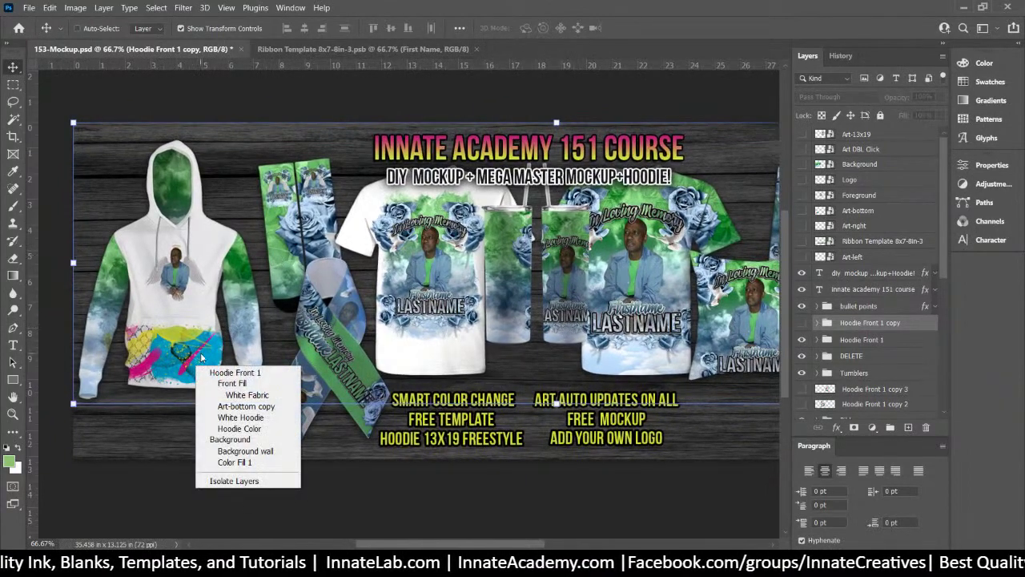
left_click(240, 406)
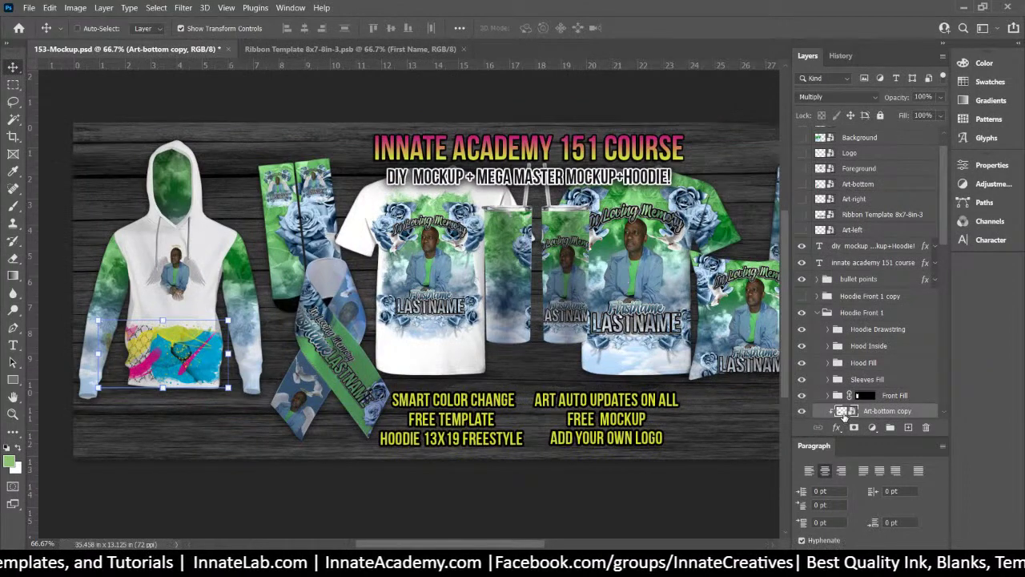
Open the Art-bottom copy pocket smart object and bring in 153-Background.png
double_click(843, 412)
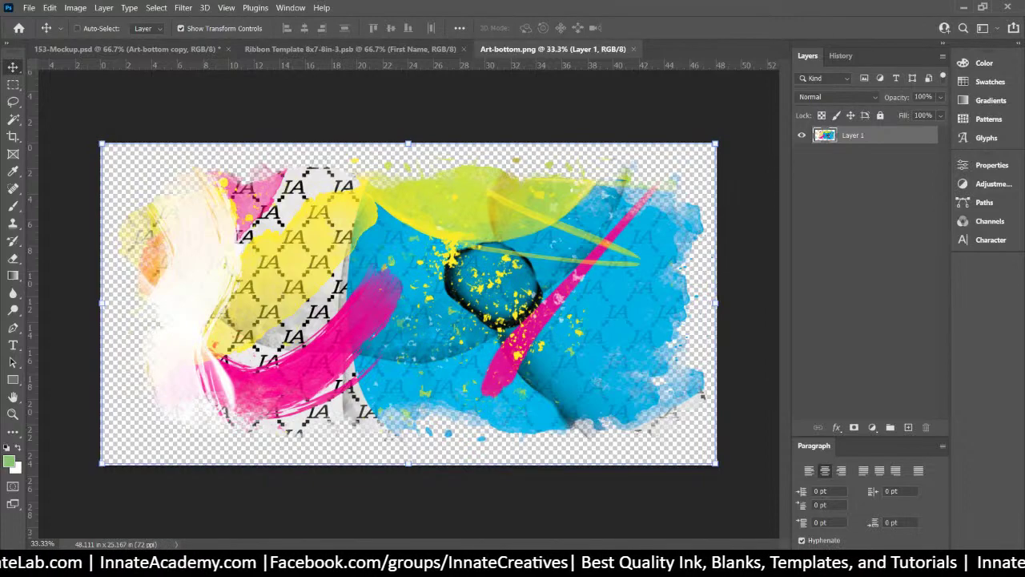
key("alt+Tab")
scroll(818, 423, "down", 1)
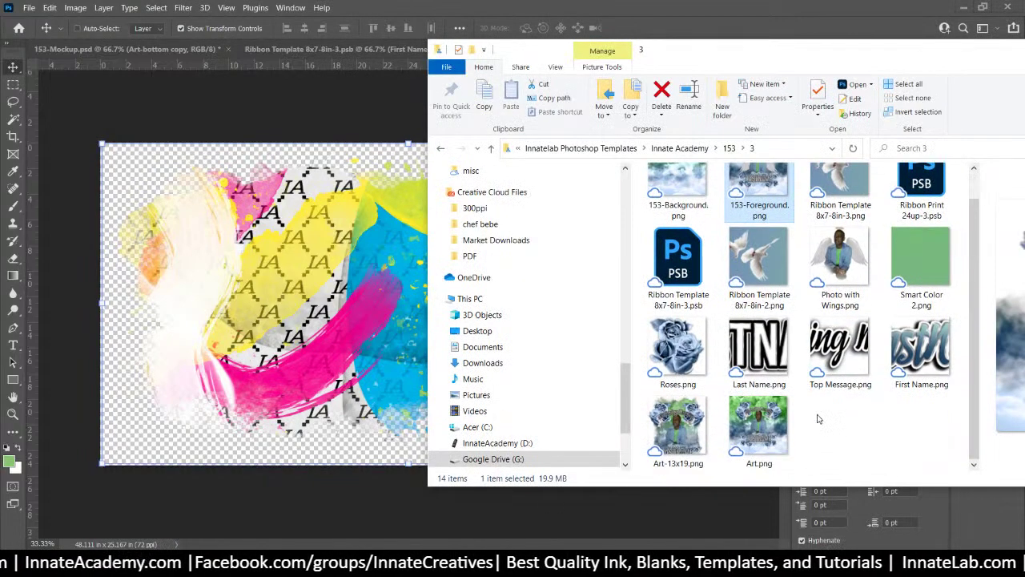
scroll(817, 422, "up", 1)
scroll(712, 232, "down", 1)
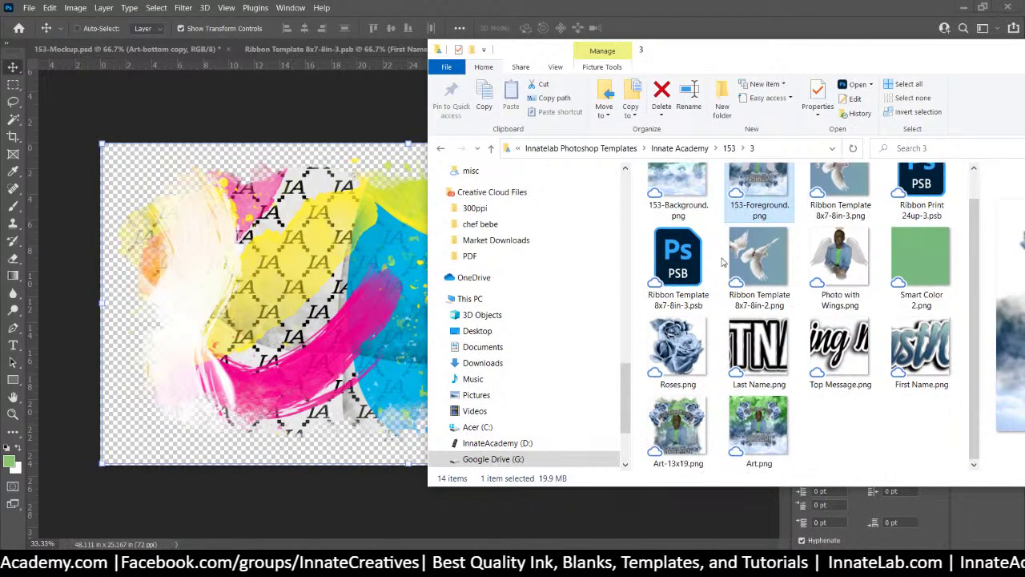
scroll(697, 224, "up", 1)
left_click(695, 214)
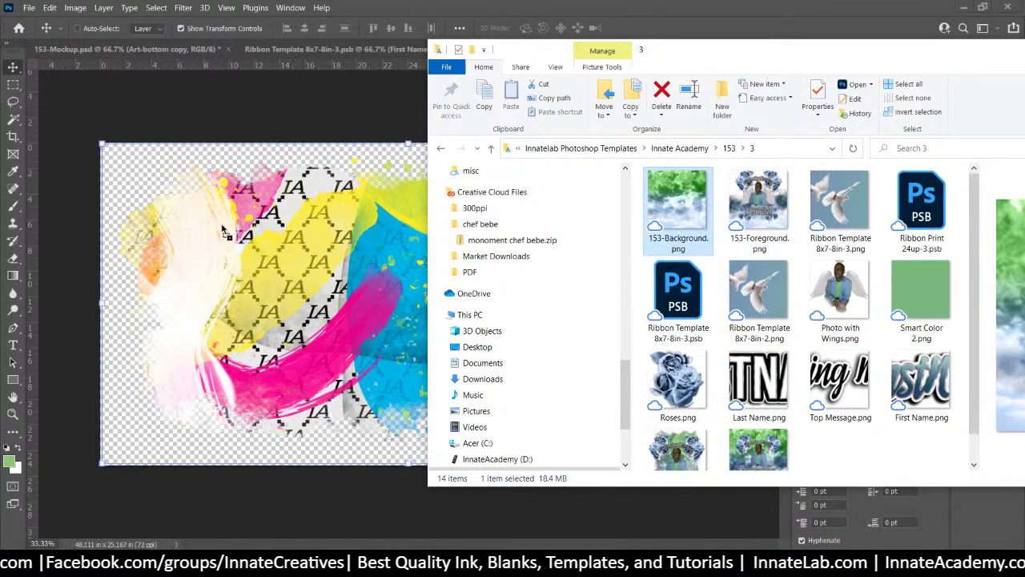
left_click(226, 232)
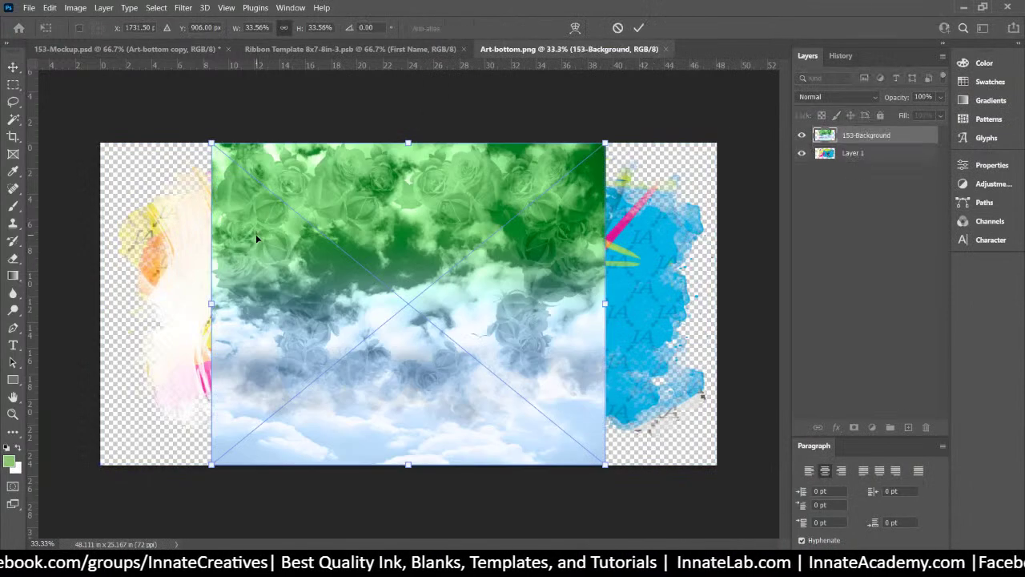
Enlarge and position 153-Background, then clip it to the brush-stroke artwork
left_click_drag(611, 471, 933, 576)
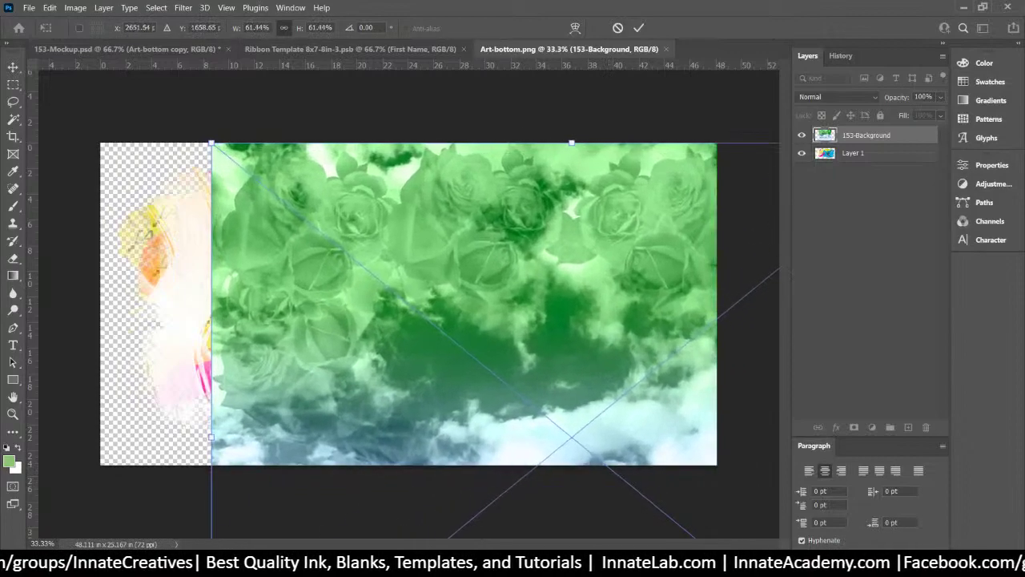
left_click_drag(548, 357, 391, 295)
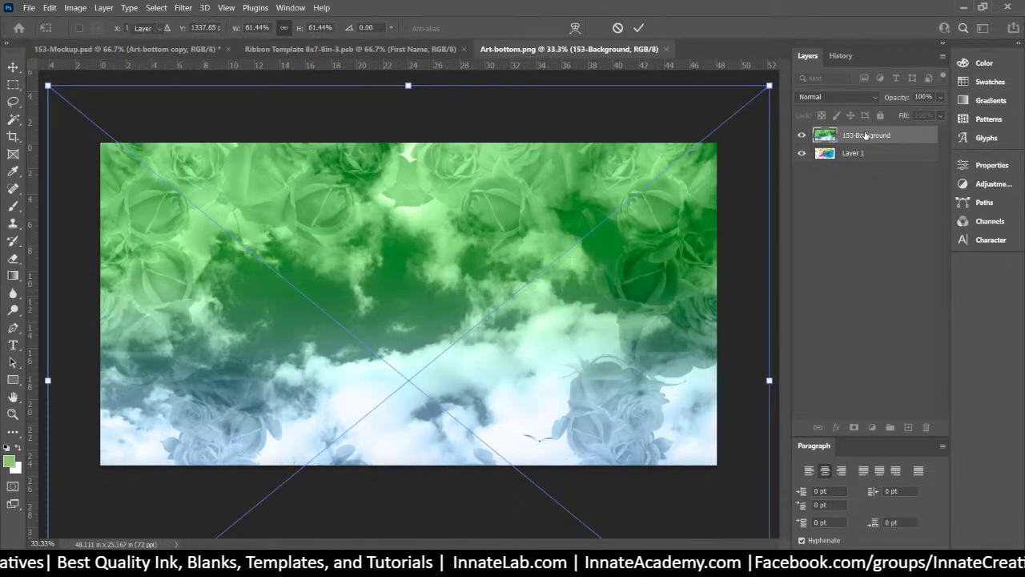
key("Return")
right_click(873, 135)
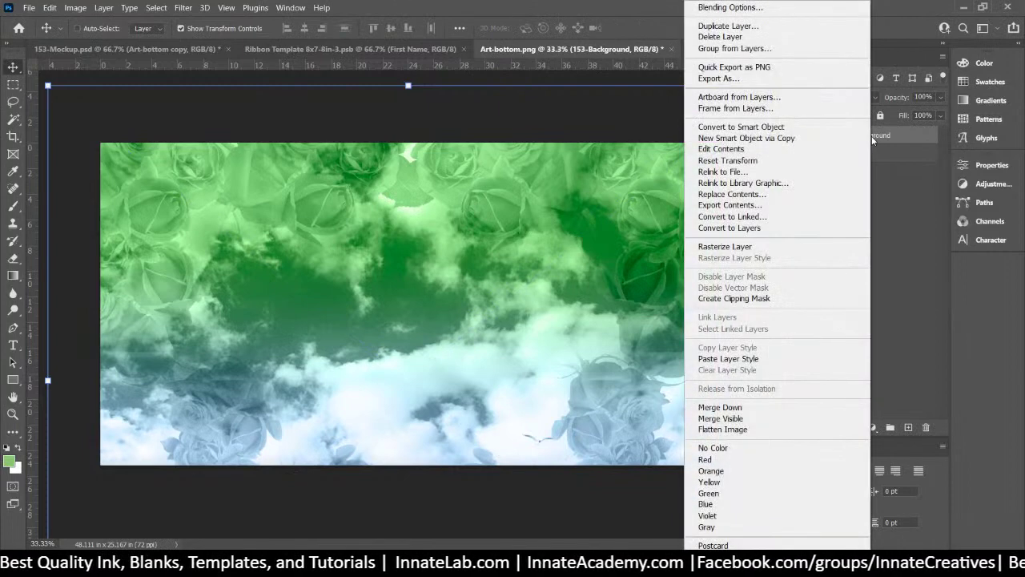
left_click(765, 297)
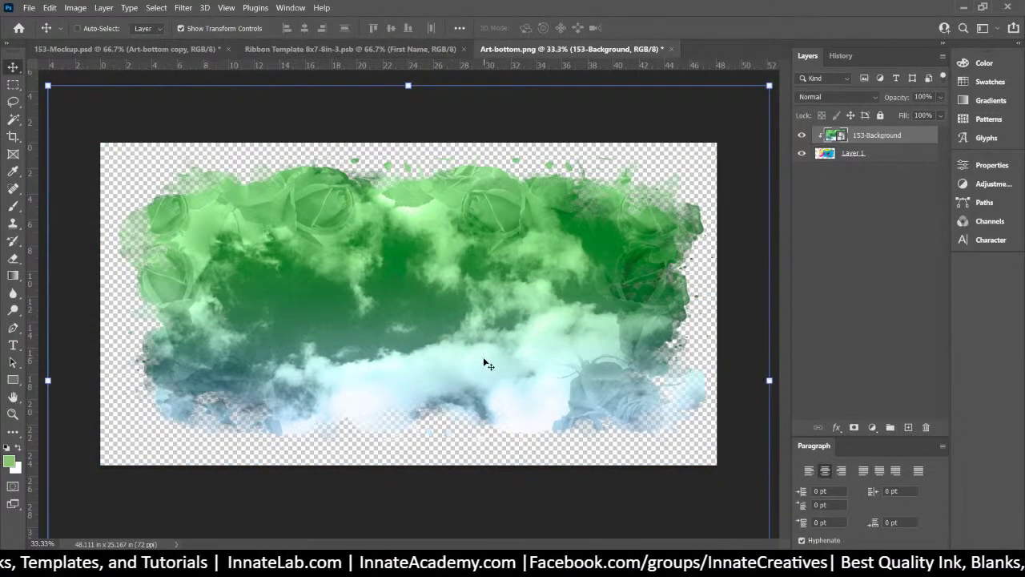
left_click_drag(483, 359, 466, 288)
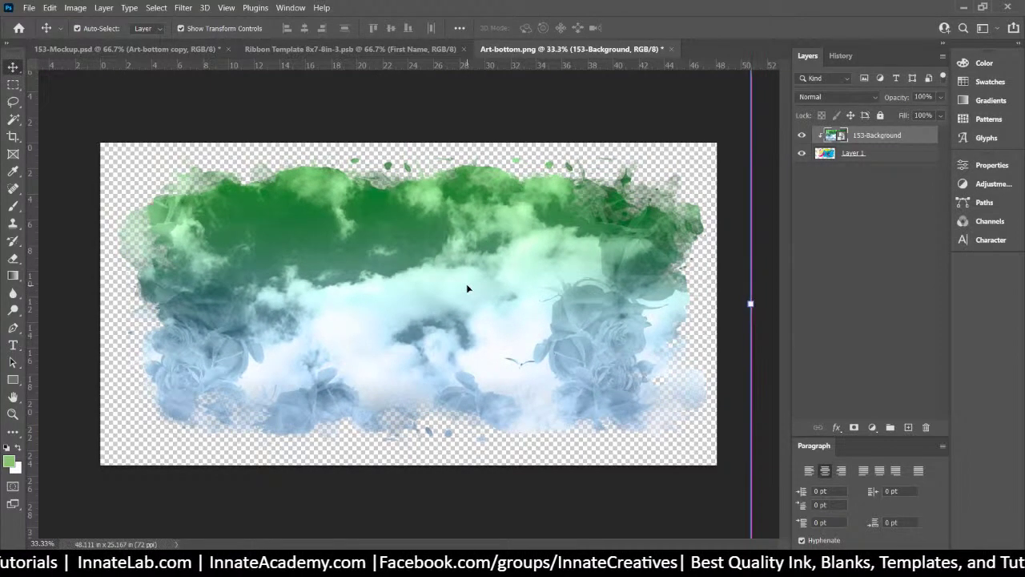
Trim the clipped background from its top, sides and bottom with Free Transform
key("ctrl+minus")
key("ctrl+minus")
key("ctrl+t")
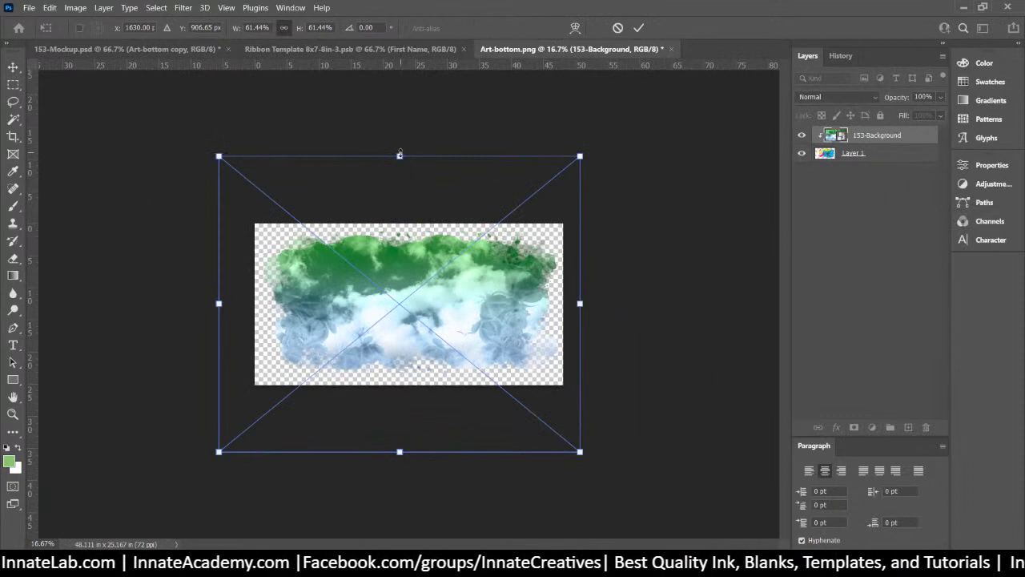
left_click_drag(400, 157, 400, 224)
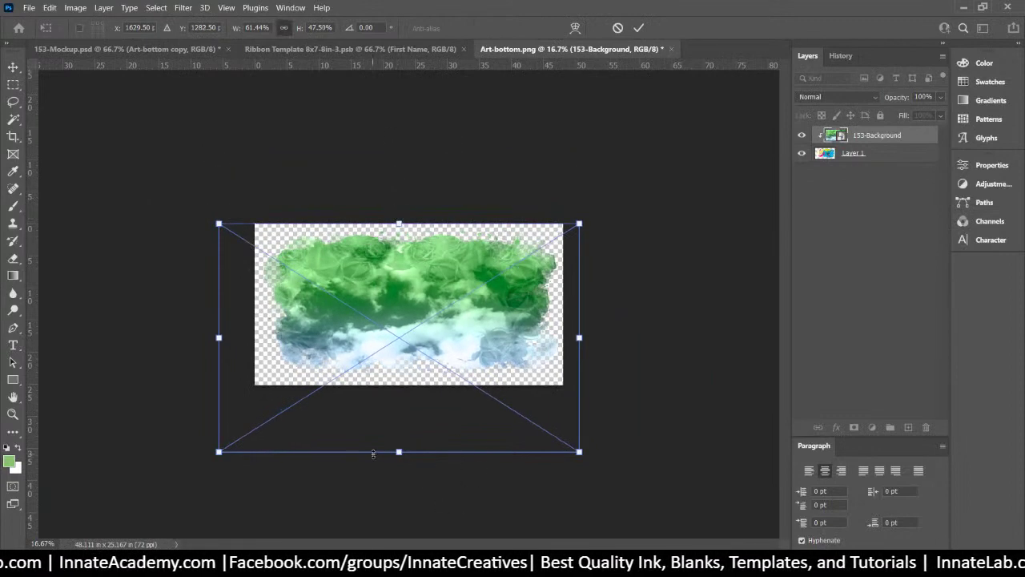
left_click_drag(218, 337, 255, 337)
left_click_drag(579, 338, 563, 337)
left_click_drag(409, 452, 415, 411)
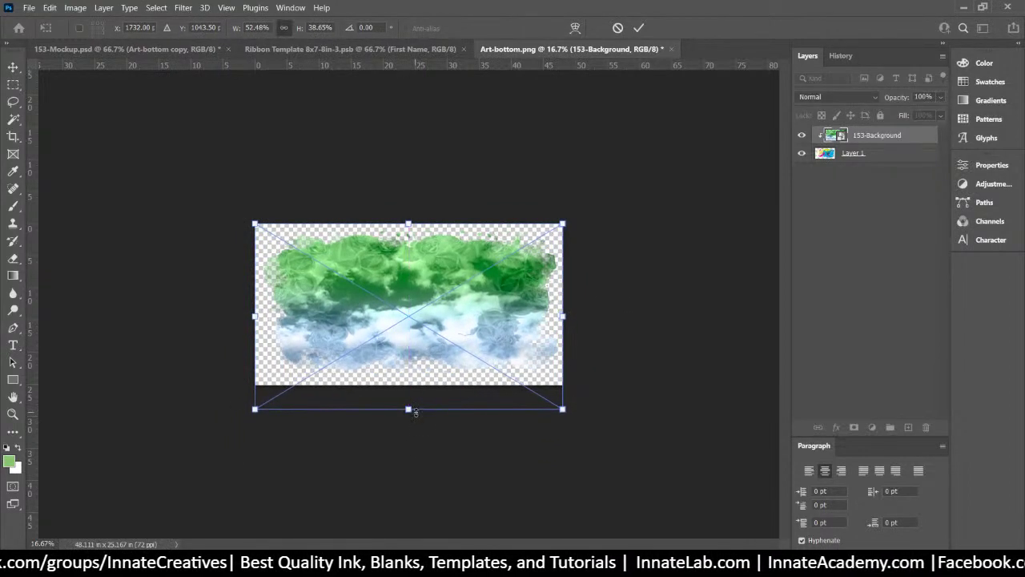
key("Return")
Merge the background down into the artwork layer, then close and save Art-bottom.png
right_click(904, 139)
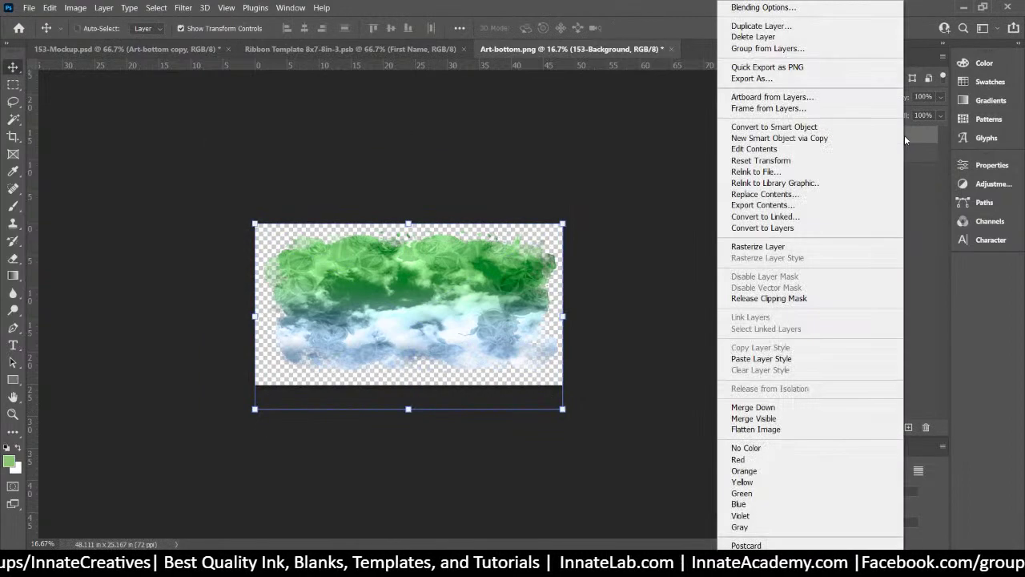
left_click(911, 139)
right_click(914, 135)
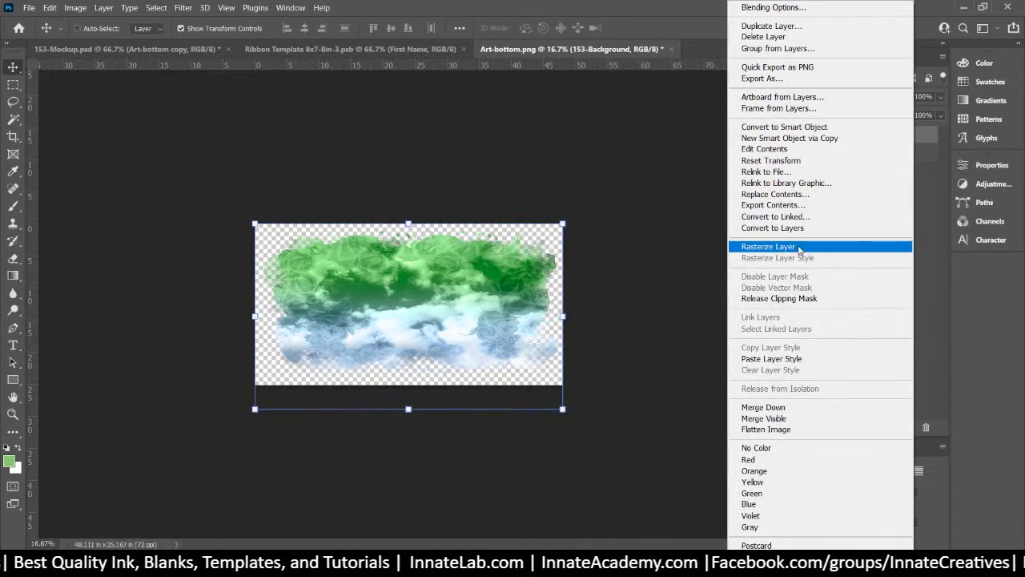
left_click(802, 408)
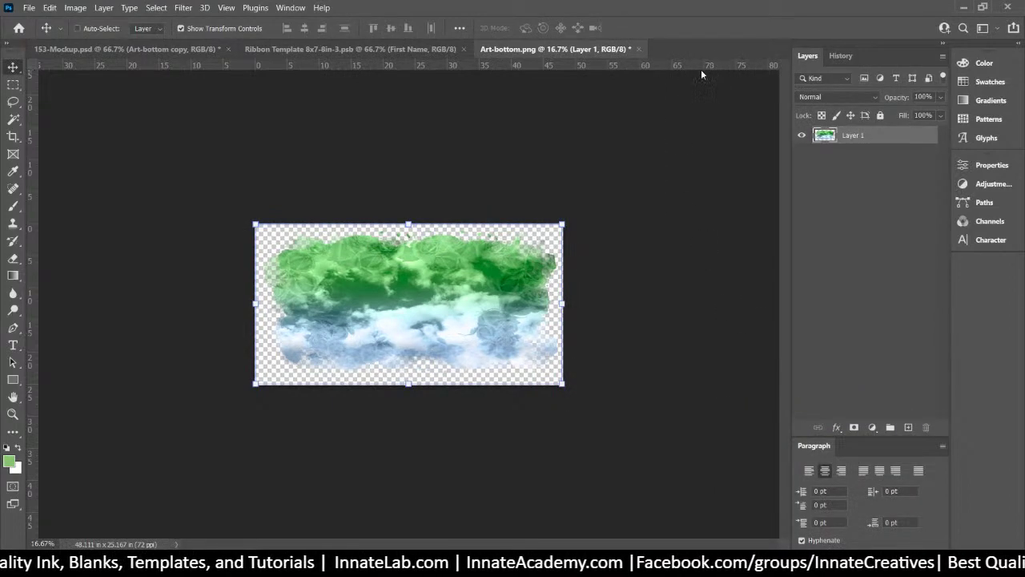
left_click(637, 49)
left_click(487, 221)
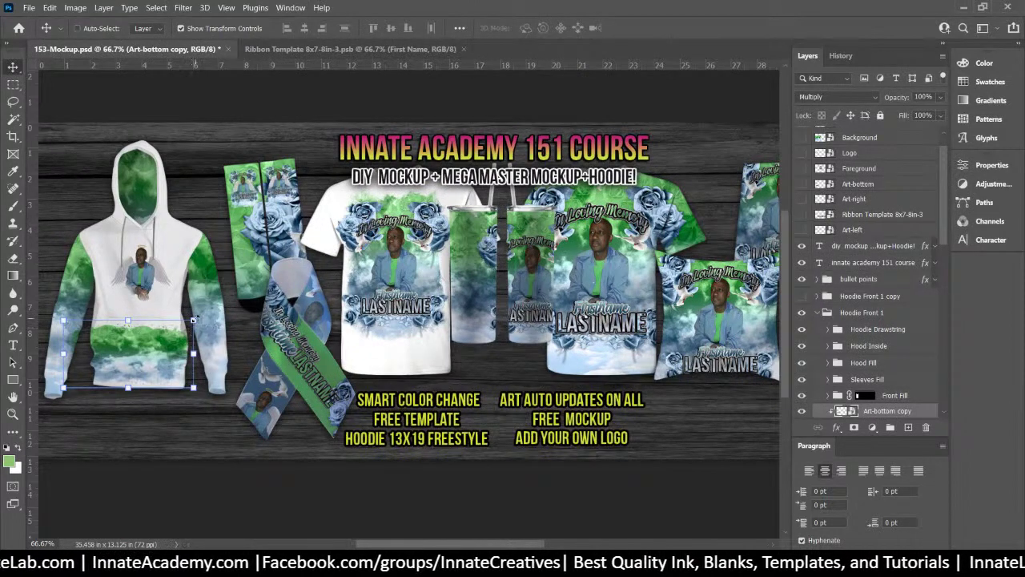
Show the Foreground copy memorial design on the hoodie chest and hide the Logo copy layer
right_click(139, 285)
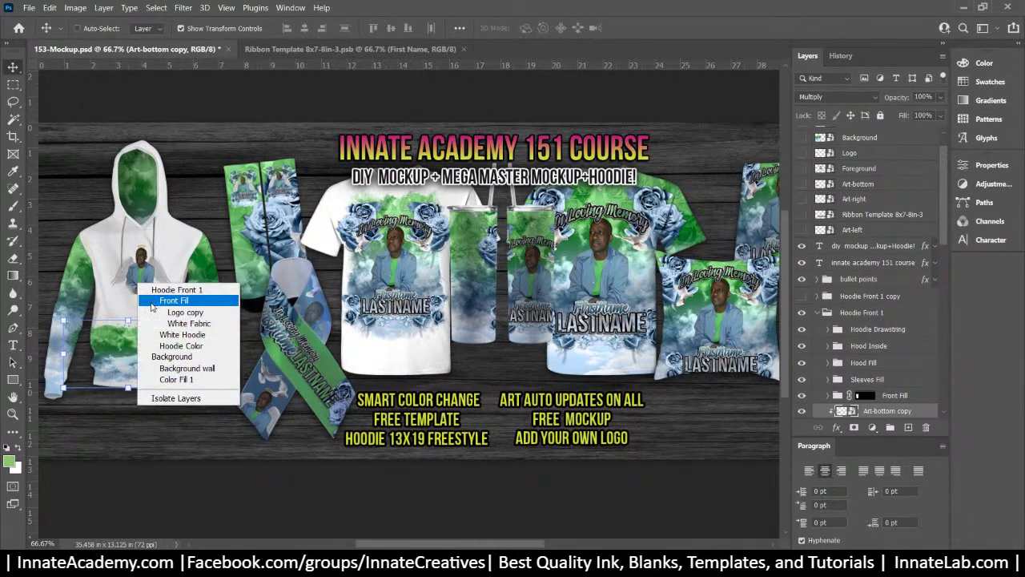
left_click(159, 311)
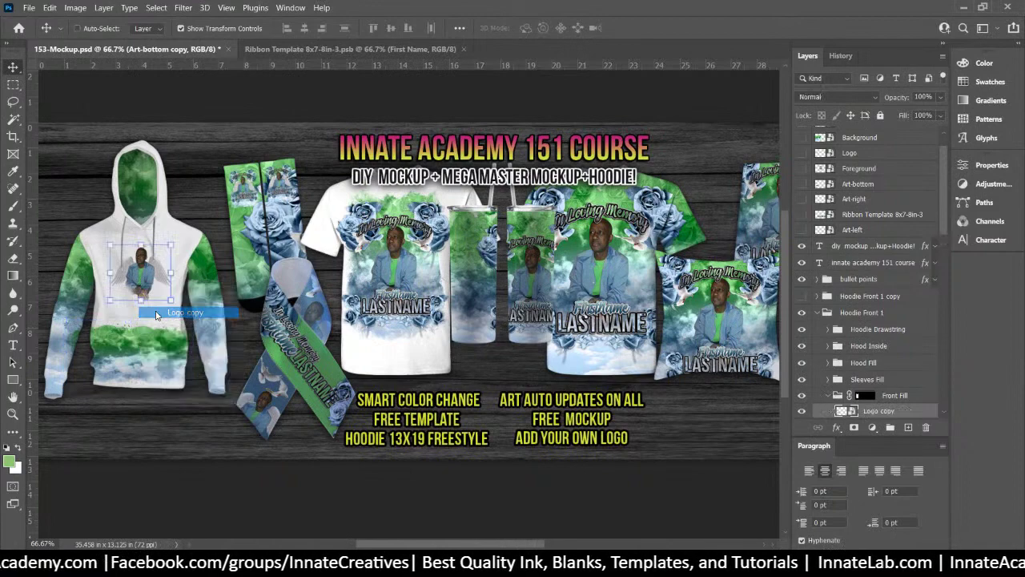
scroll(843, 409, "down", 2)
scroll(843, 409, "down", 3)
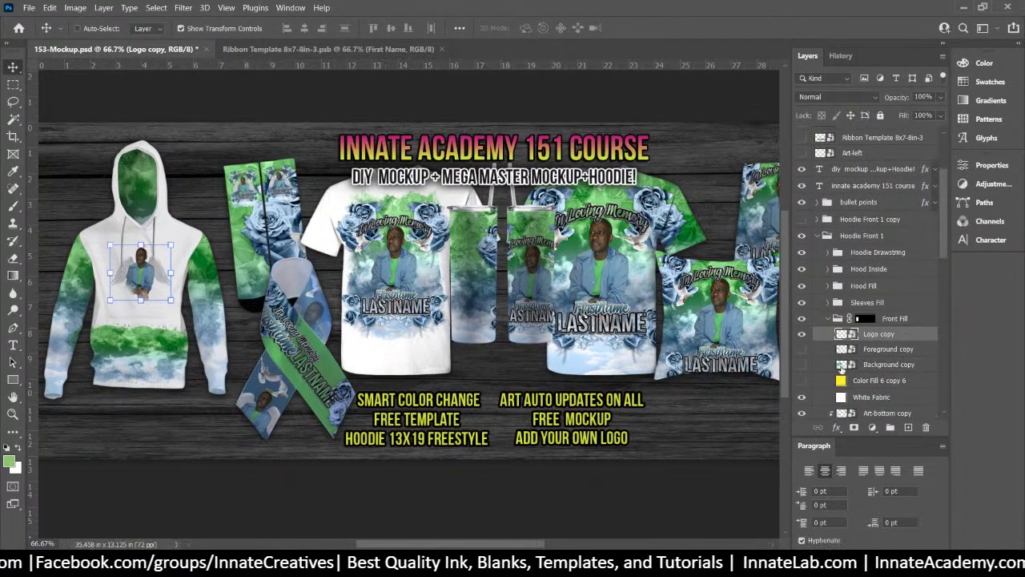
left_click(802, 349)
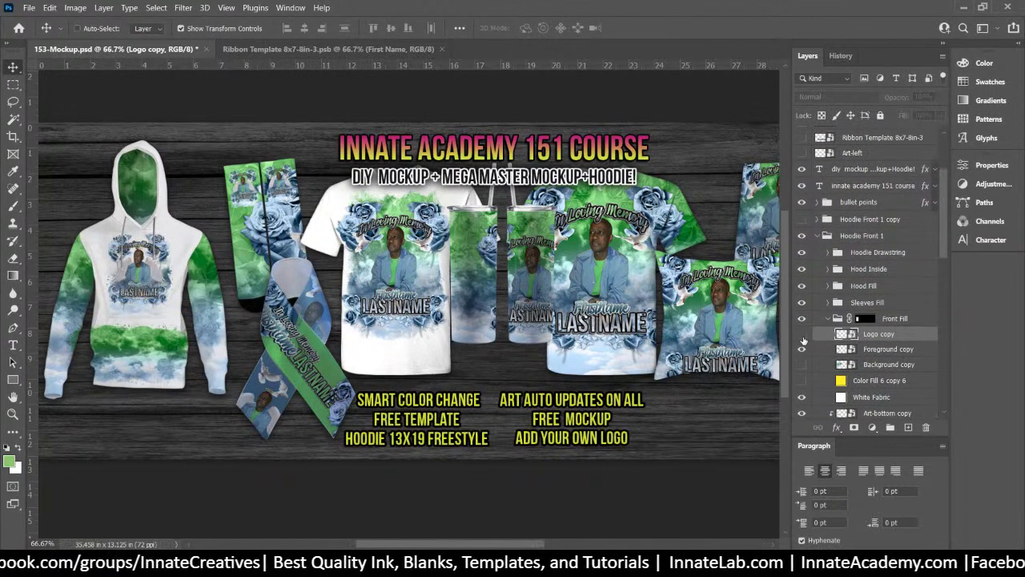
left_click(802, 334)
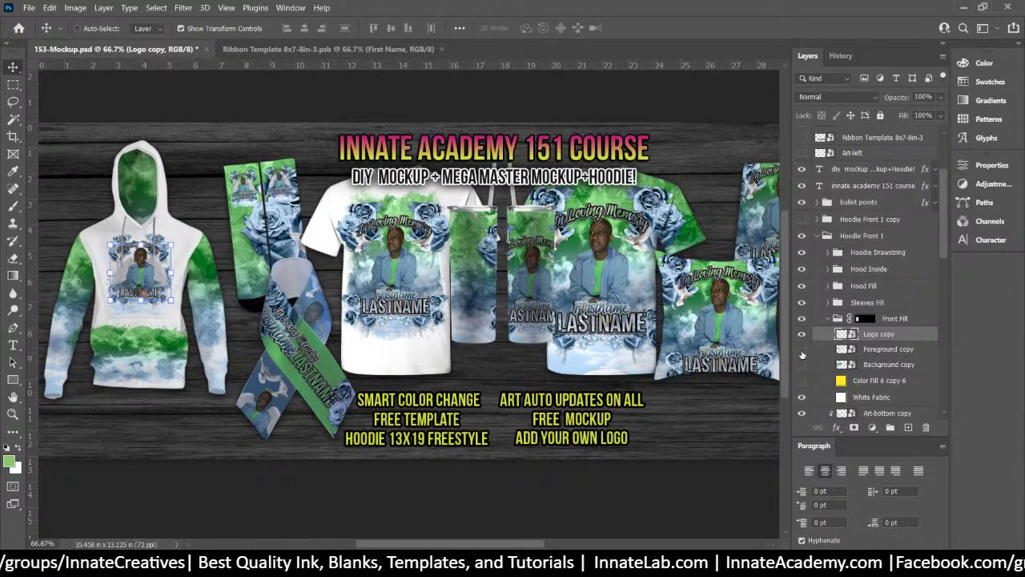
left_click(802, 351)
left_click(802, 349)
left_click(801, 334)
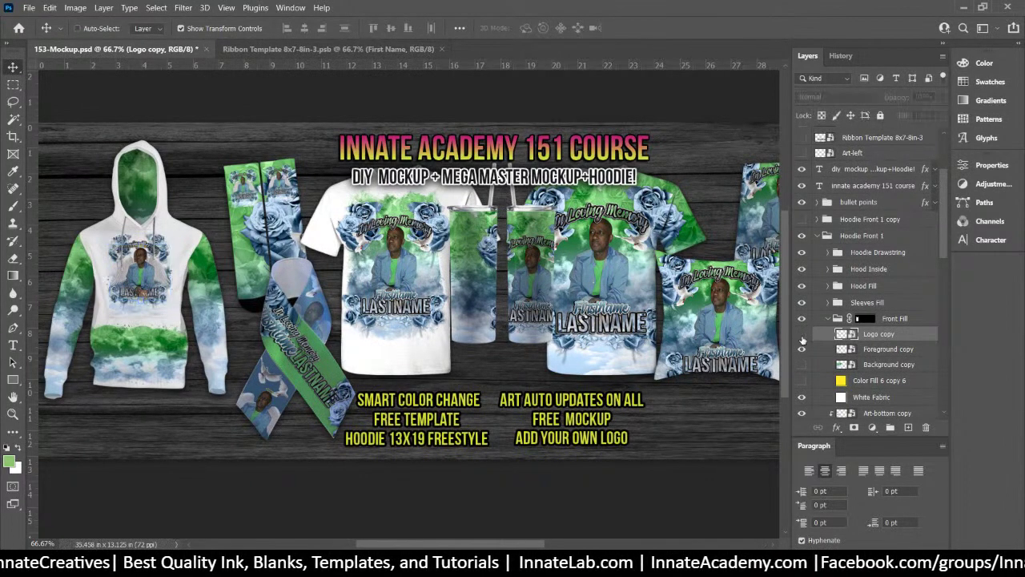
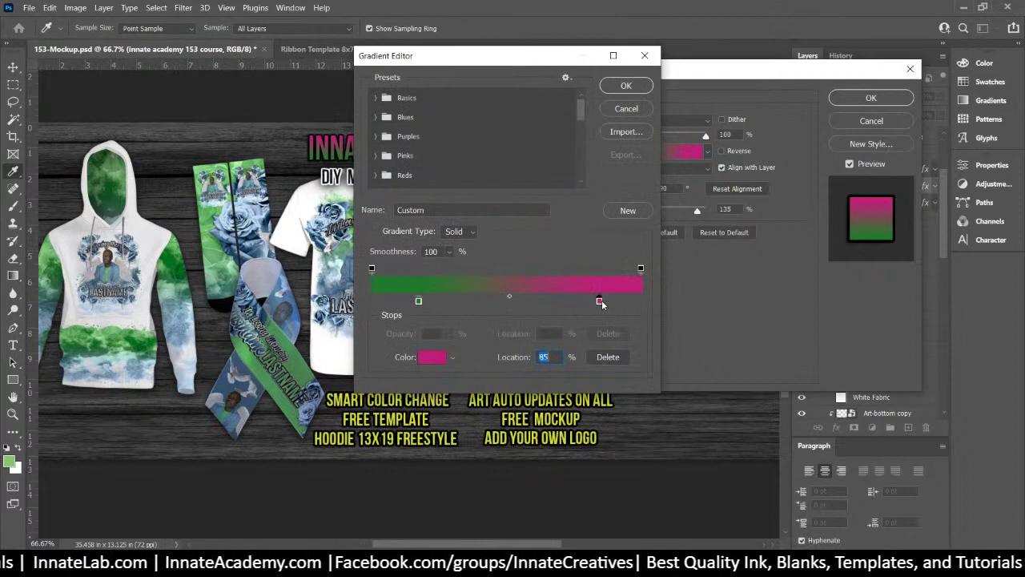
Change the gradient's right stop to blue #546e8f and accept the green-to-blue gradient
key("ctrl+v")
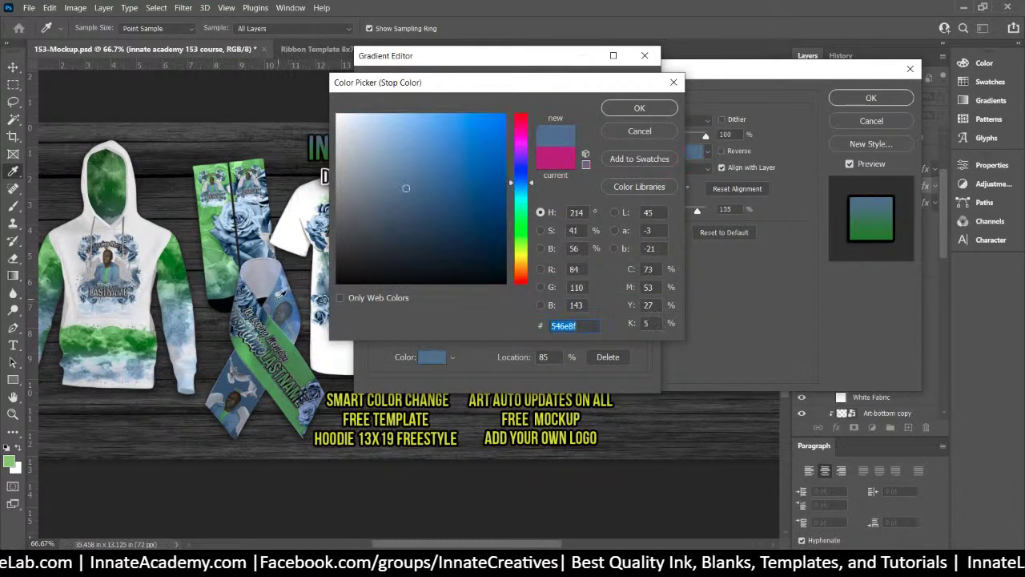
left_click(639, 108)
left_click(646, 93)
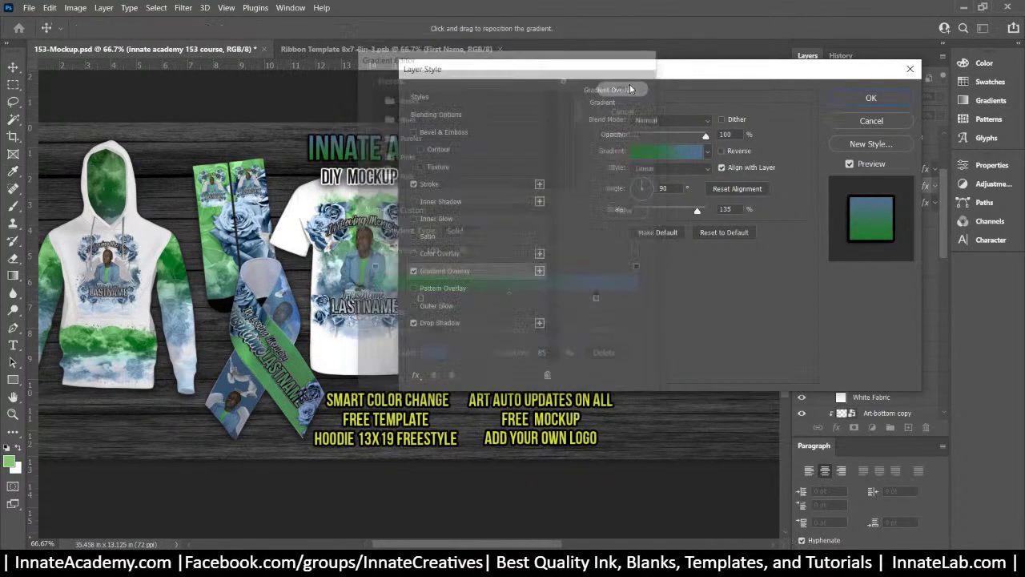
Apply the title gradient, then give the bullet points a green #539251 overlay sampled from the ribbon
left_click(893, 102)
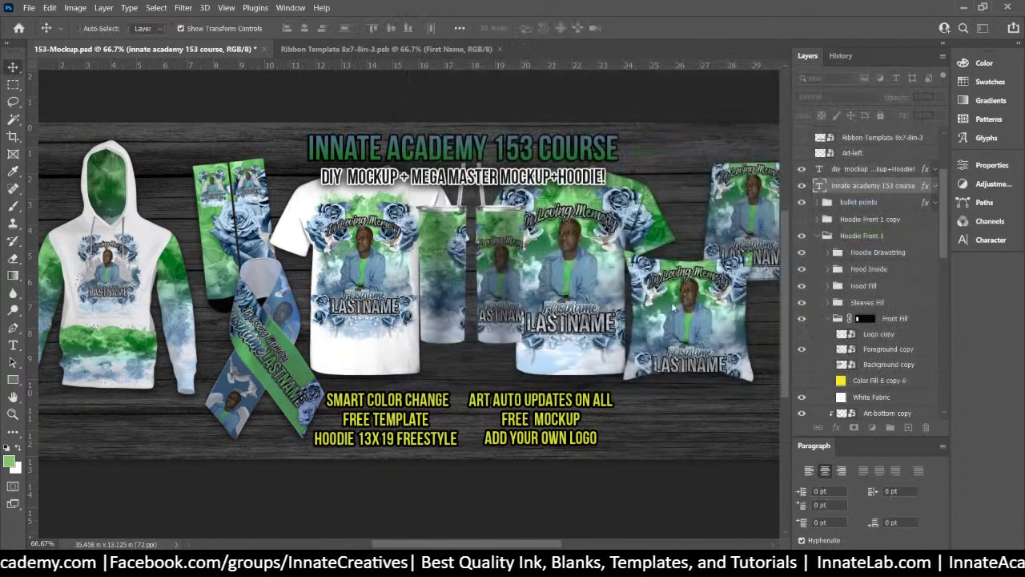
double_click(926, 204)
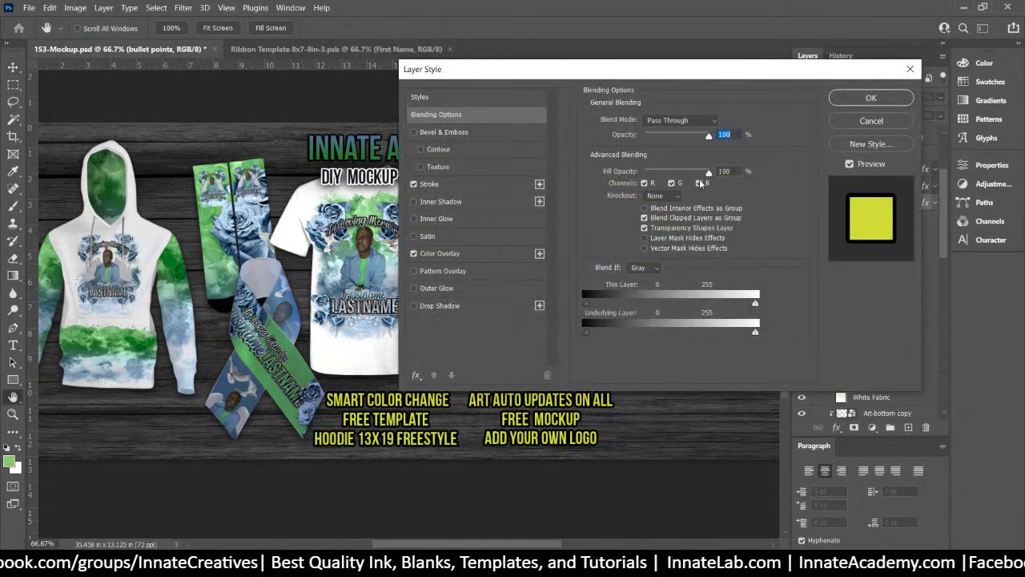
left_click(468, 251)
left_click(721, 121)
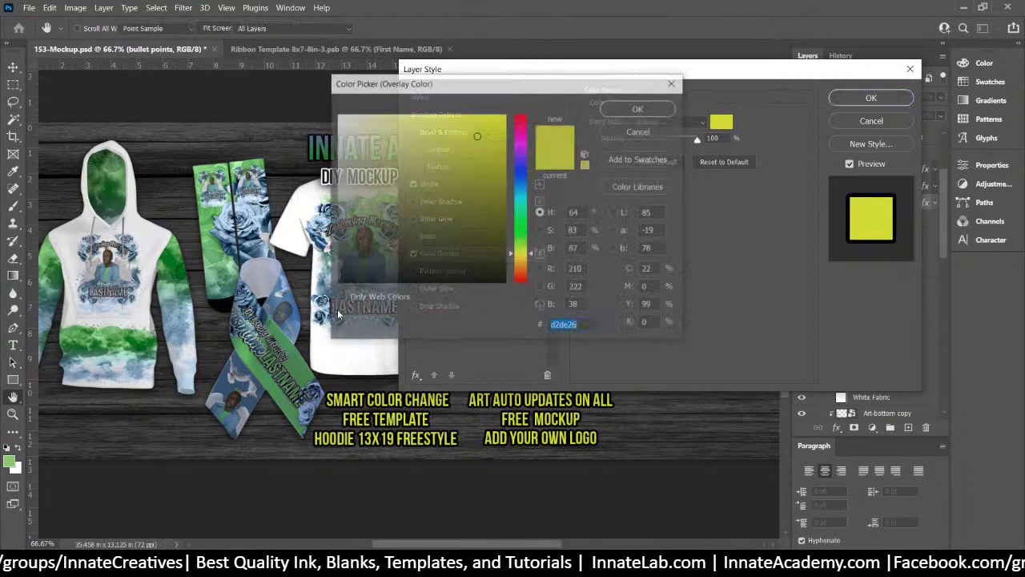
left_click(258, 353)
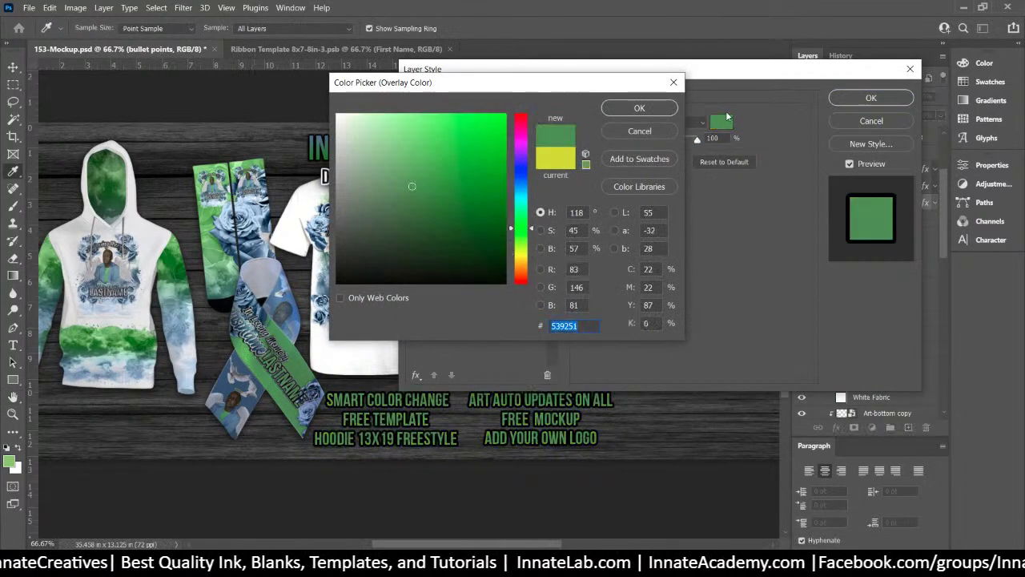
left_click(639, 107)
left_click(871, 97)
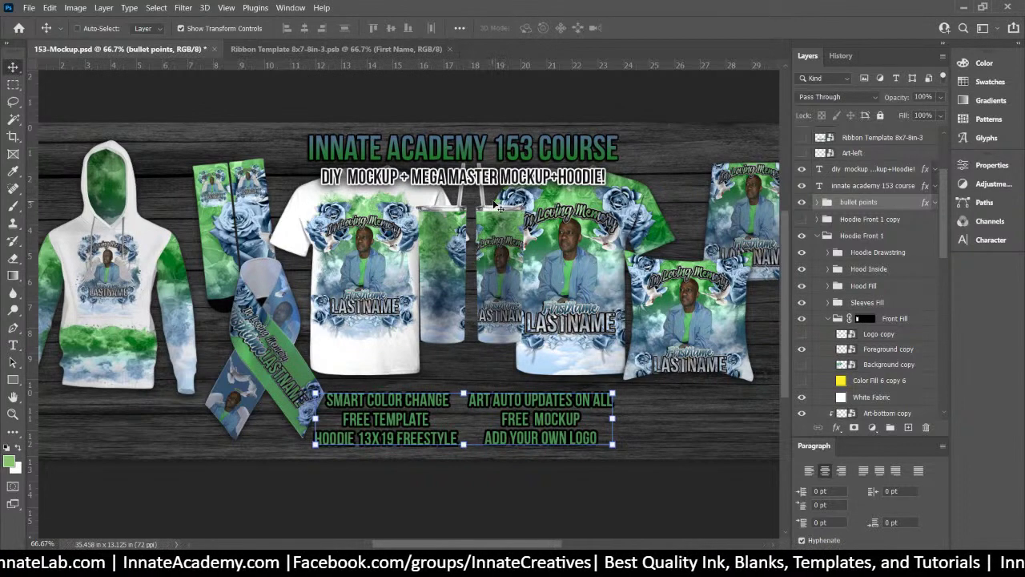
Replace the subtitle text with 'RIBBON DESIGN FROM ALL-OVER SHIRT TEMPLATE' and commit it
left_click(13, 345)
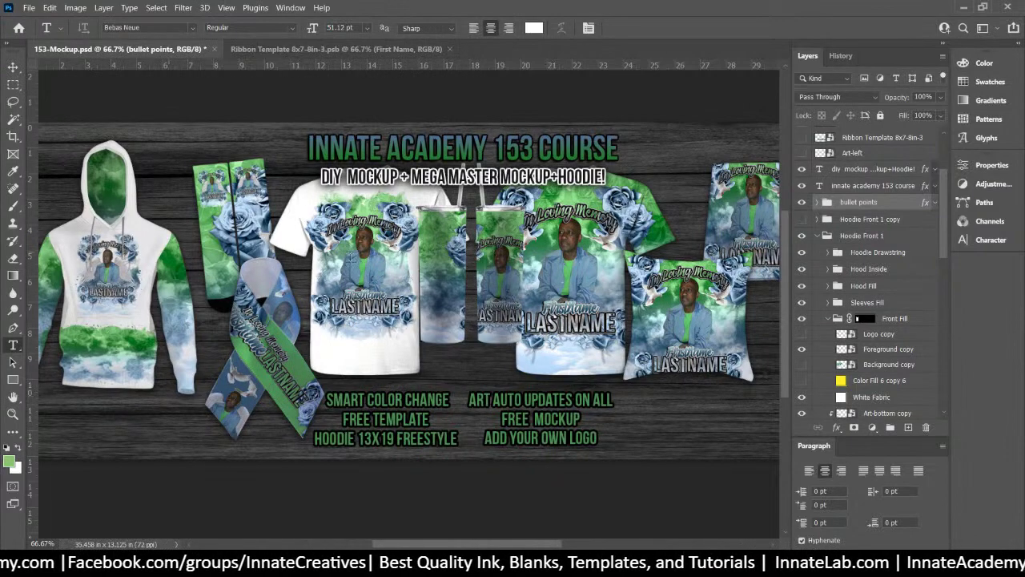
left_click(452, 177)
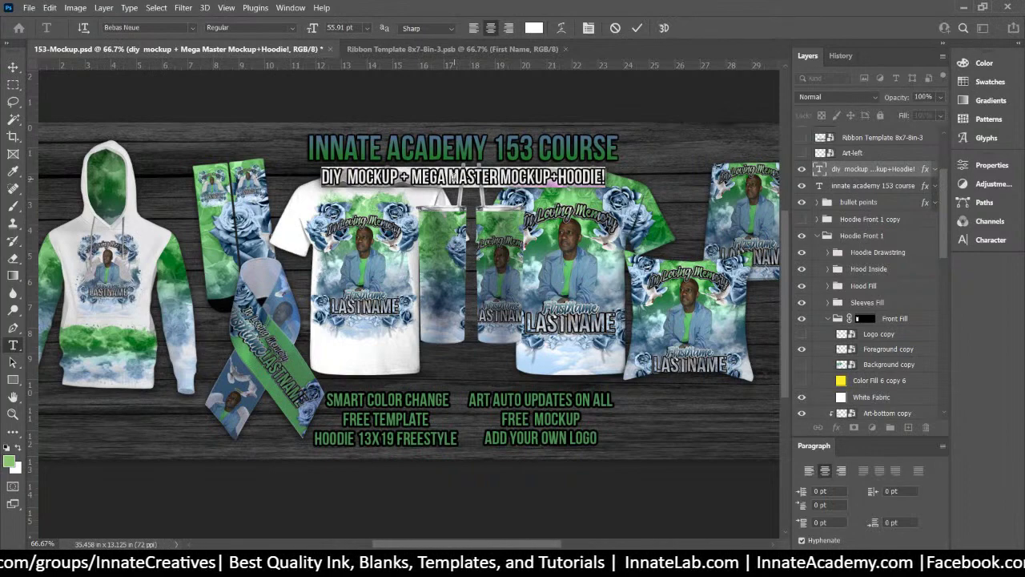
key("ctrl+a")
type("RIB")
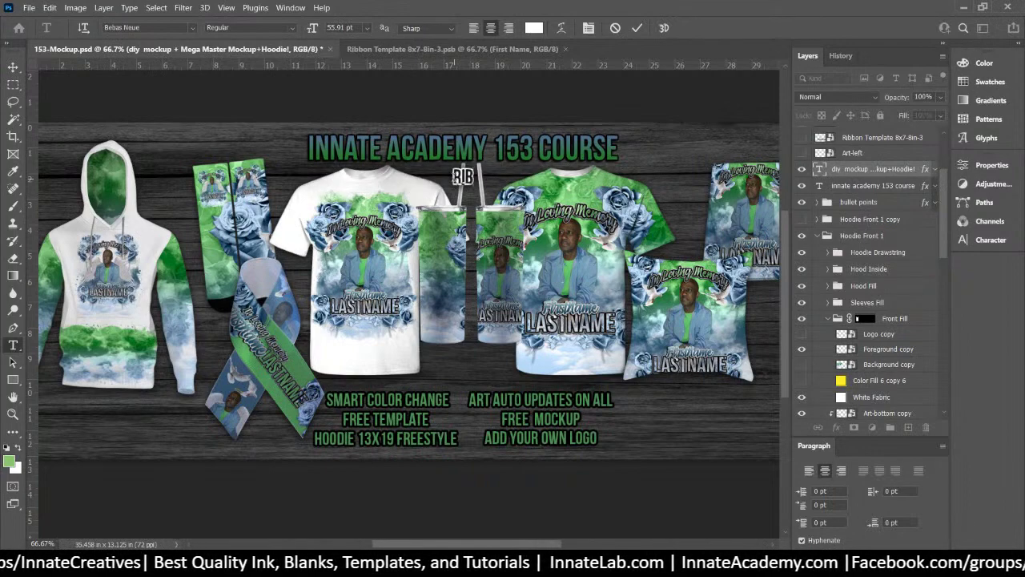
type("BON DES")
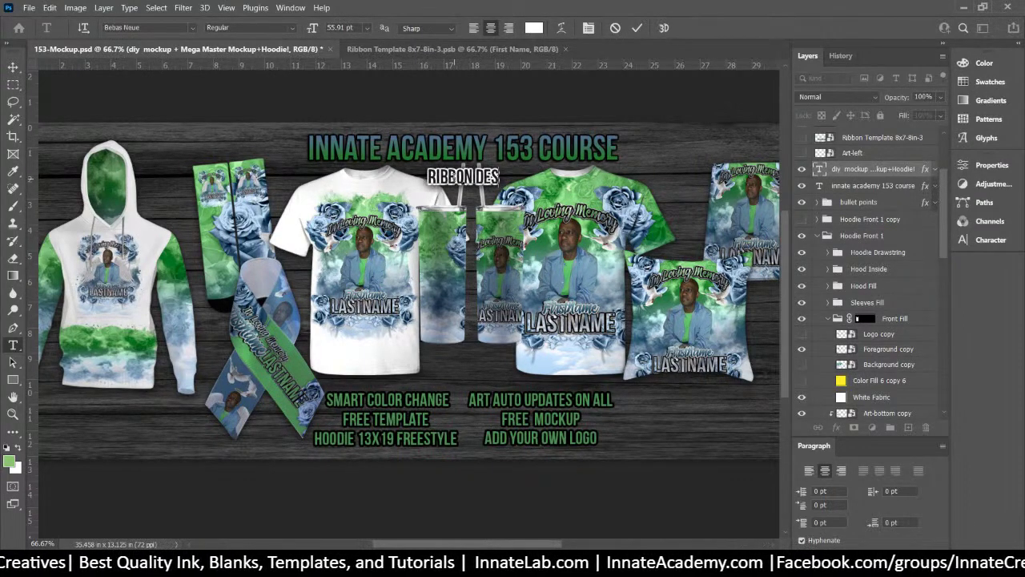
type("IGN FR")
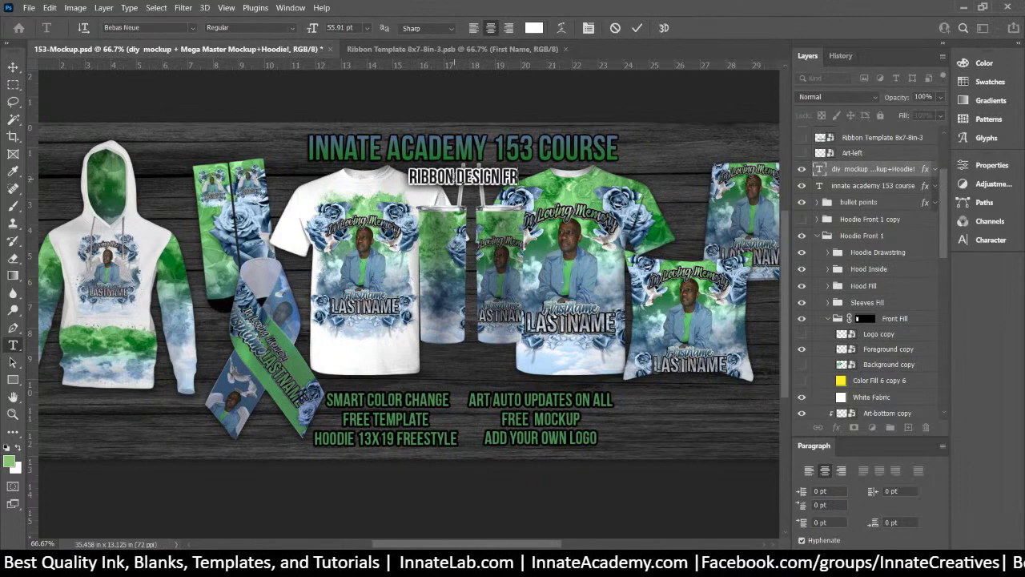
type("OM ALL-OVER SHIRT TEMPLATE")
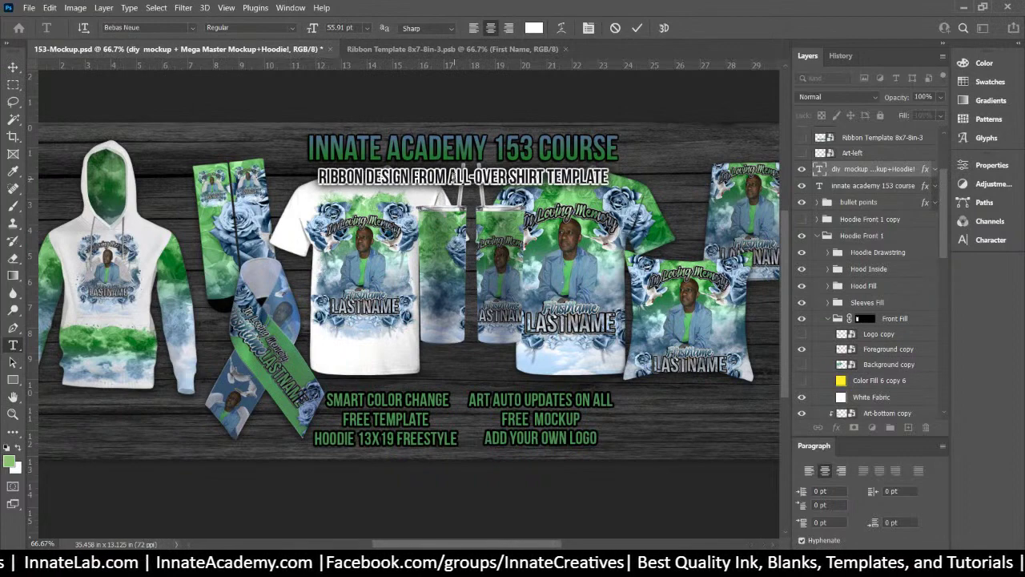
left_click(11, 68)
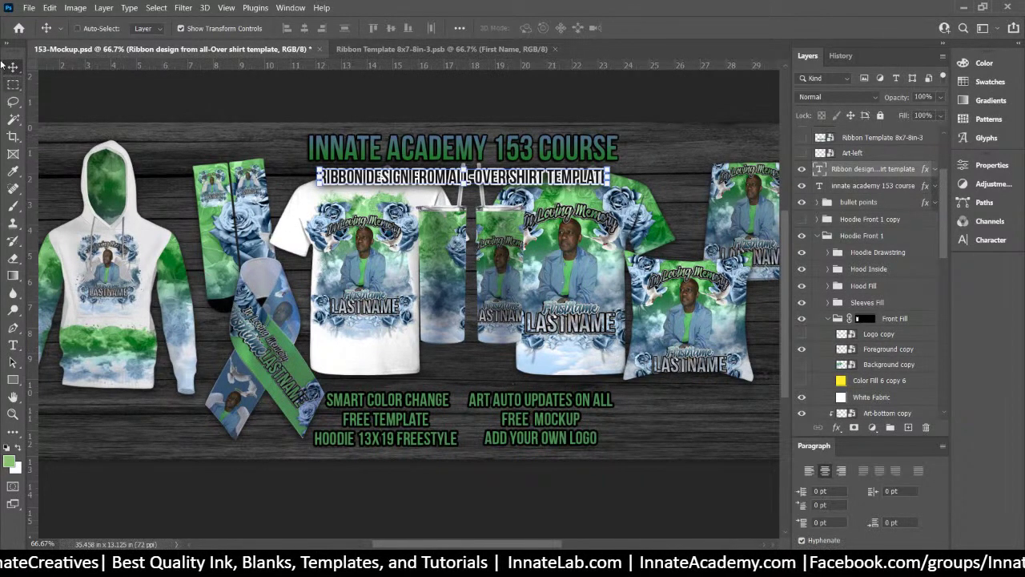
Replace the HOODIE 13X19 FREESTYLE bullet with 'RIBBON TEMPLATE FILE' and commit it
left_click(13, 346)
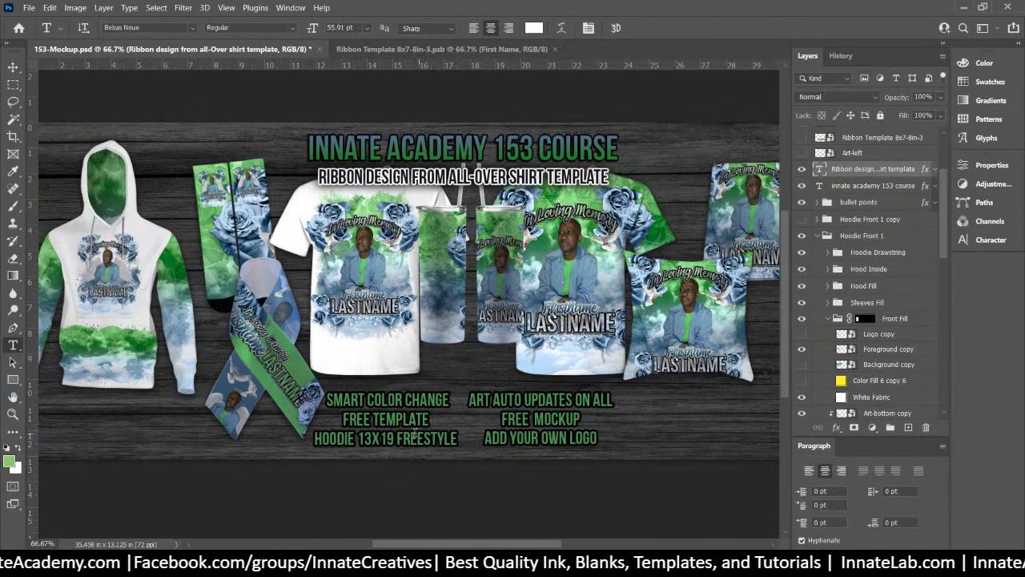
double_click(367, 439)
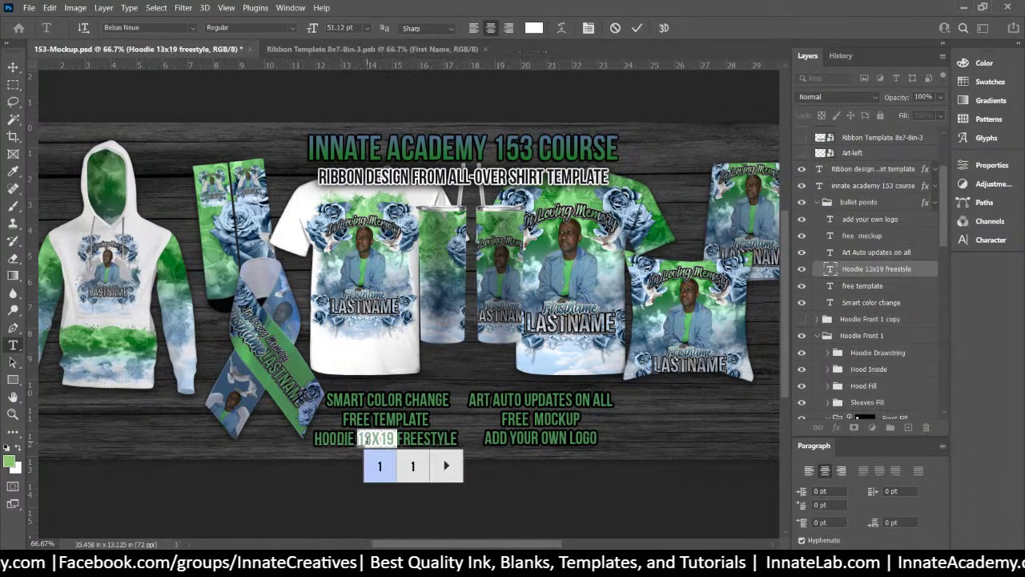
key("ctrl+a")
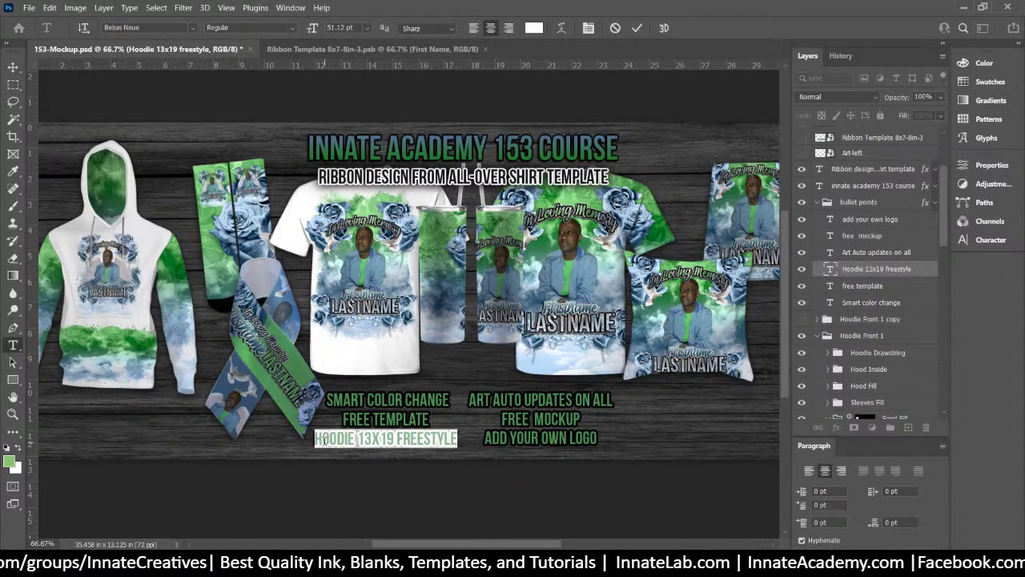
type("RIBB")
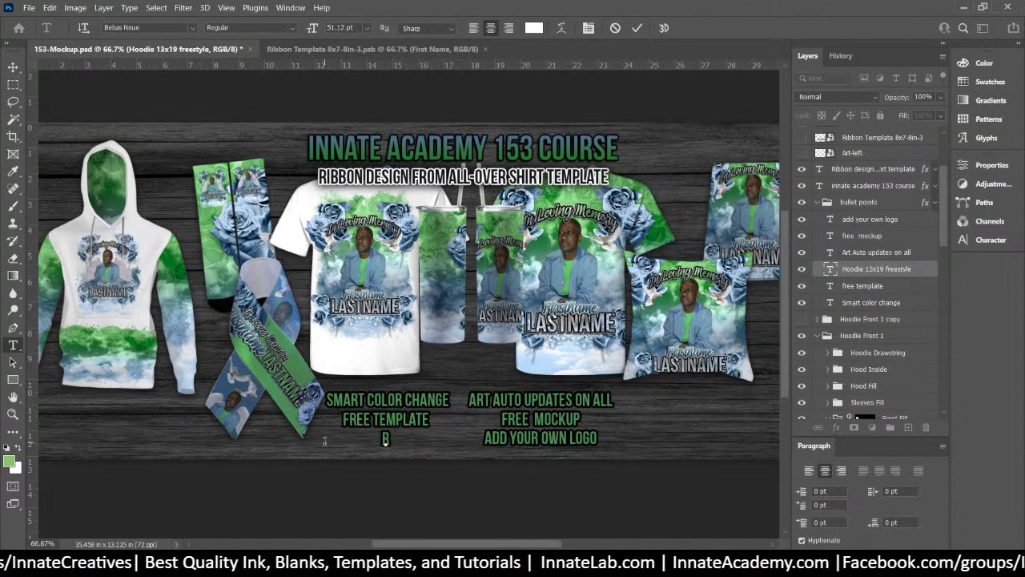
type("ON")
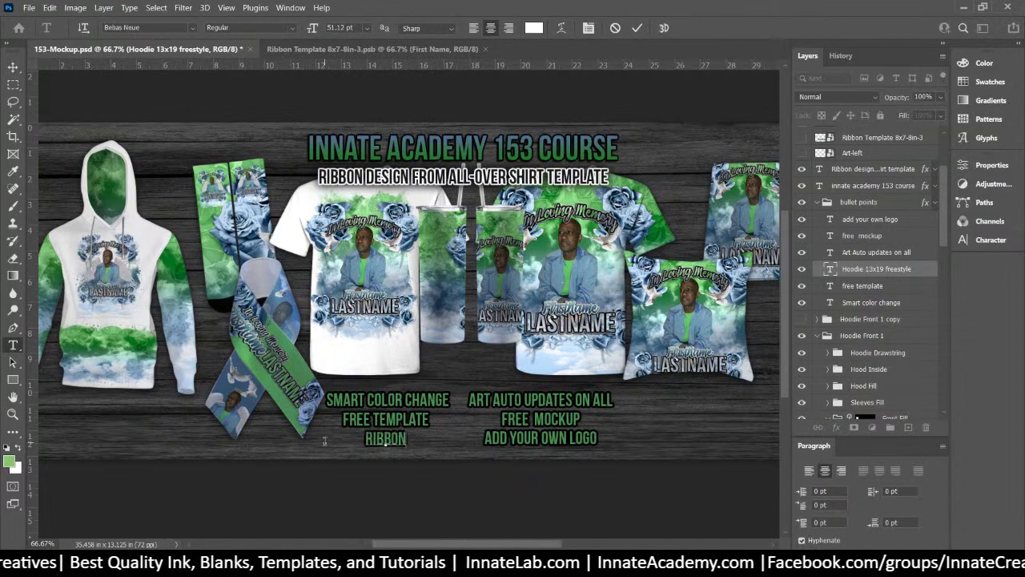
type(" TEMPLA")
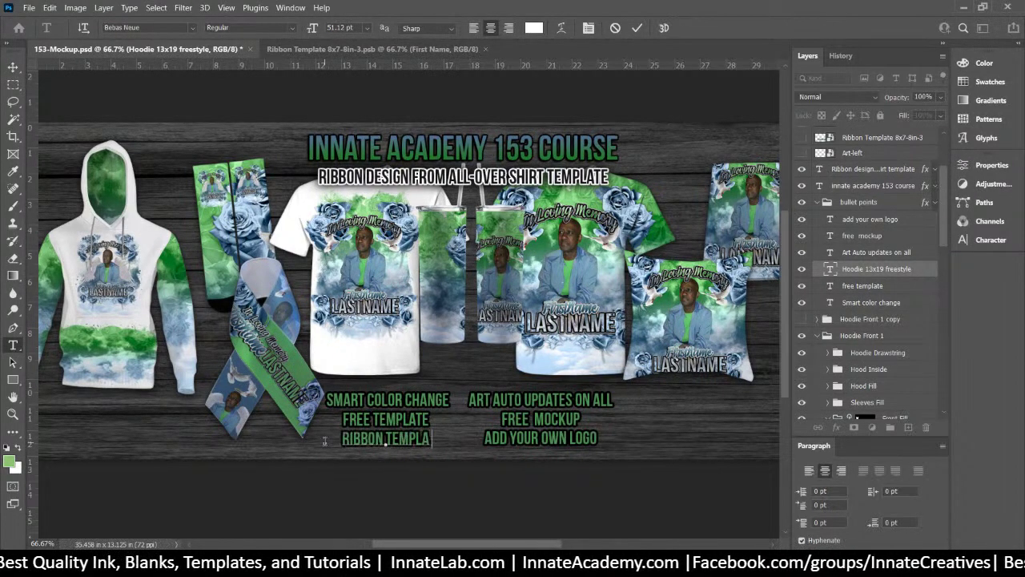
type("TE FILE")
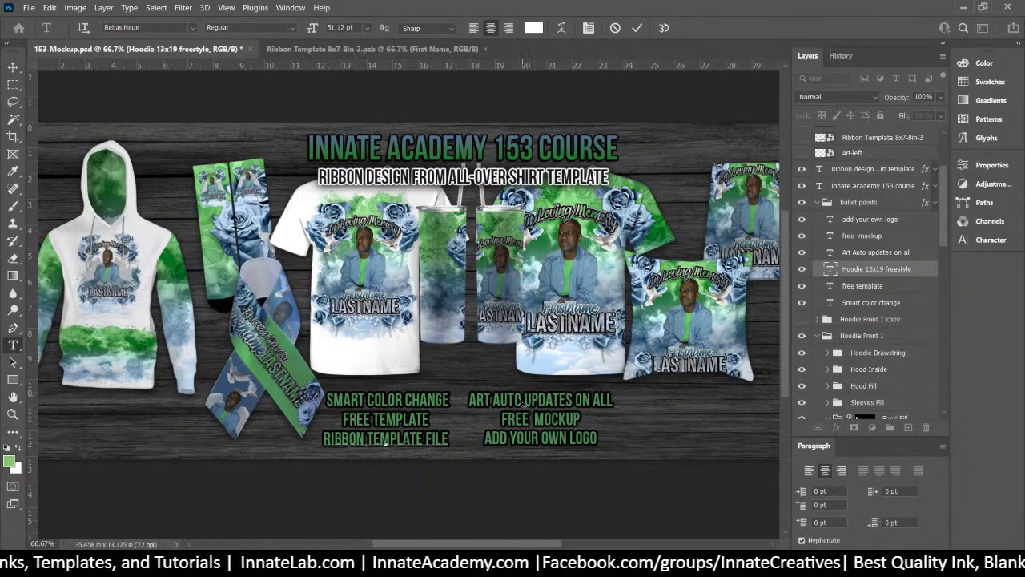
left_click(11, 71)
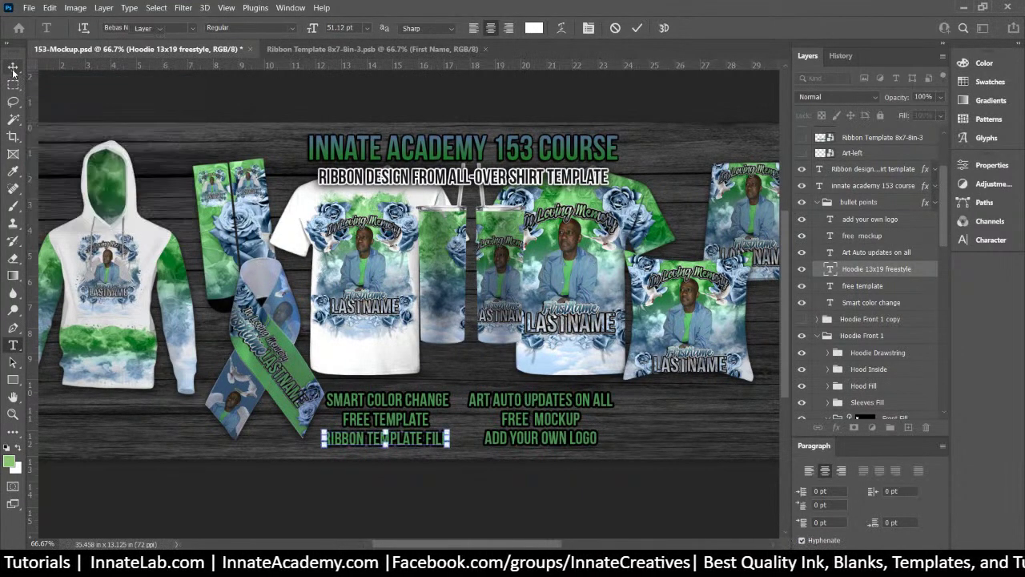
Change the word LOGO in the last bullet to PHOTO
left_click(13, 345)
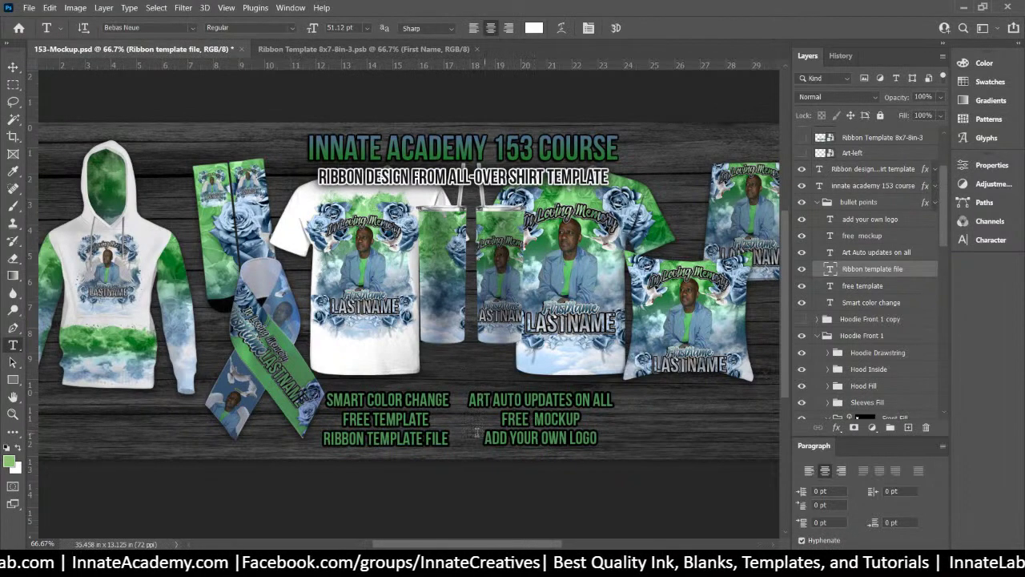
triple_click(495, 437)
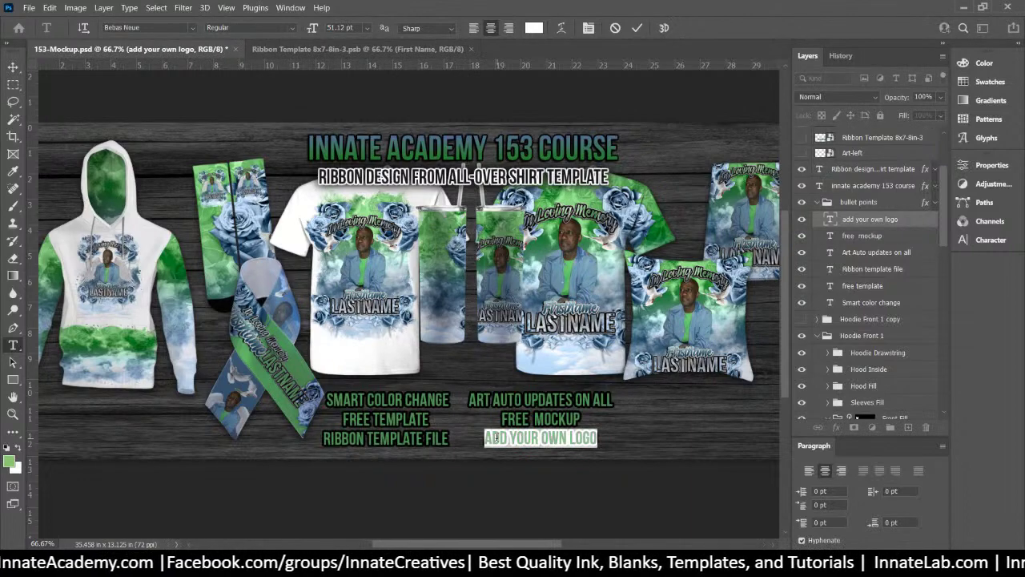
double_click(583, 438)
type("PHOTO")
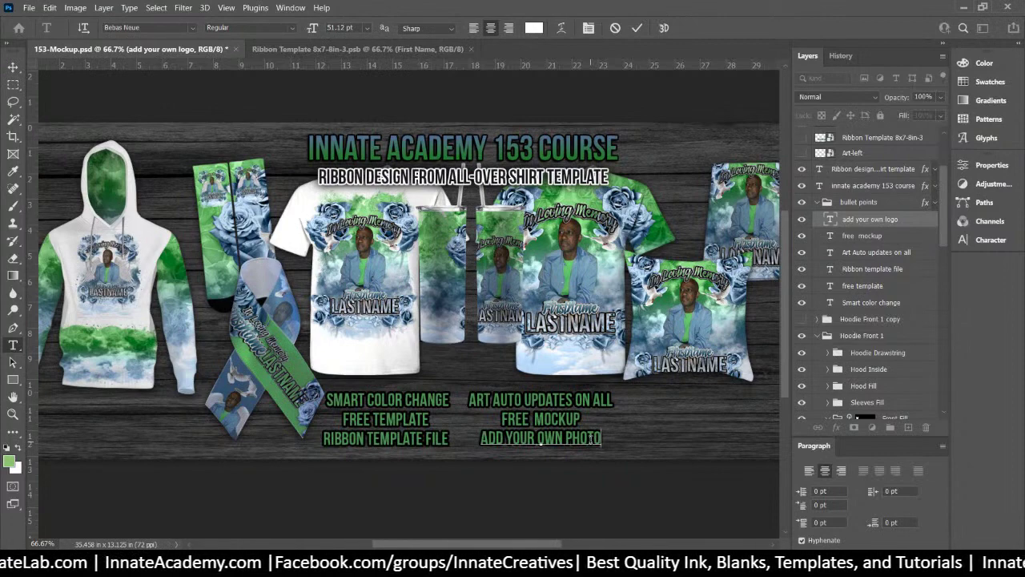
Commit the 'ADD YOUR OWN PHOTO' bullet text edit
right_click(699, 324)
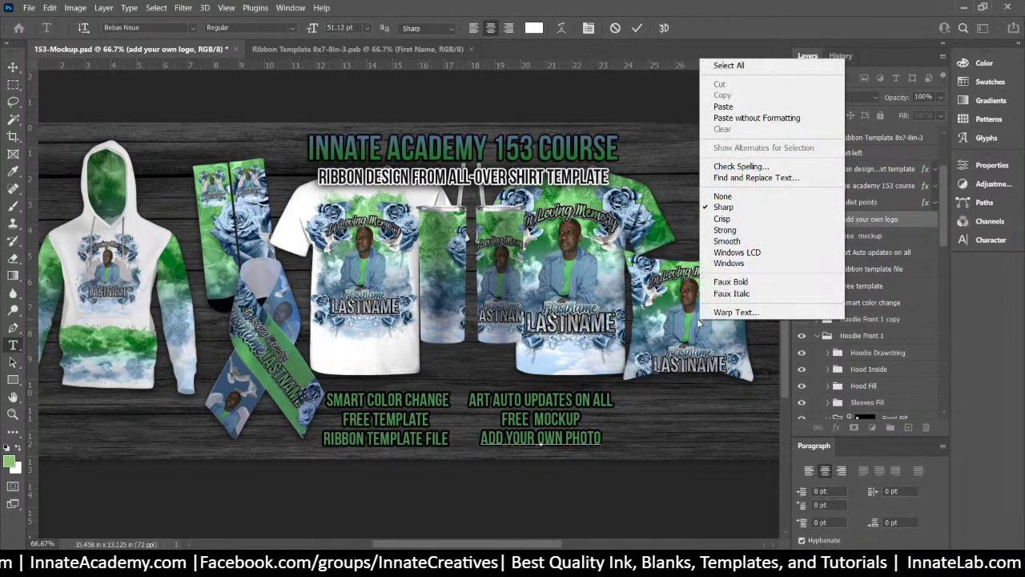
key("Escape")
key("ctrl+a")
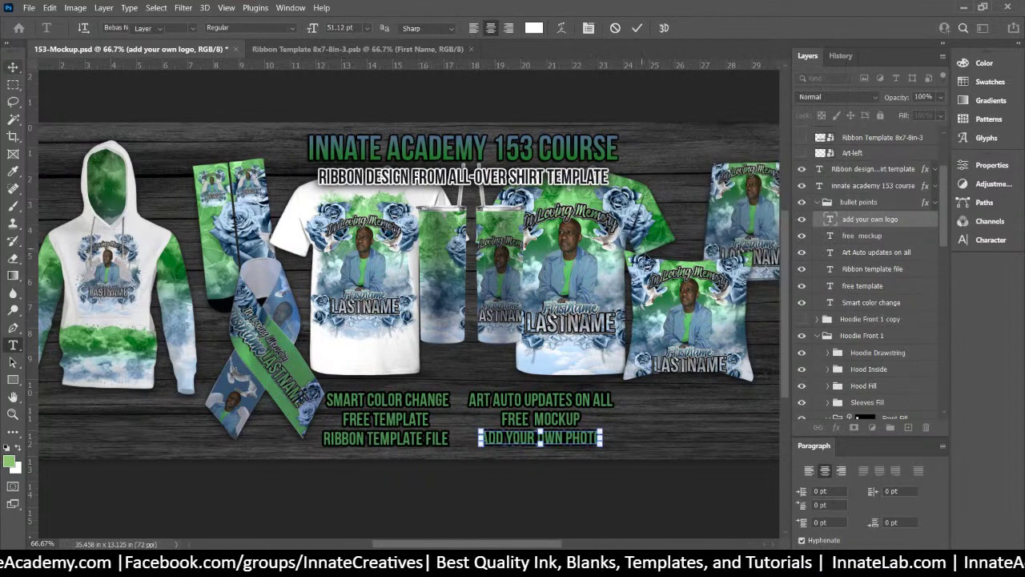
key("ctrl+Return")
Select the pillow's All-Over Art copy layer and nudge it up one step
right_click(694, 329)
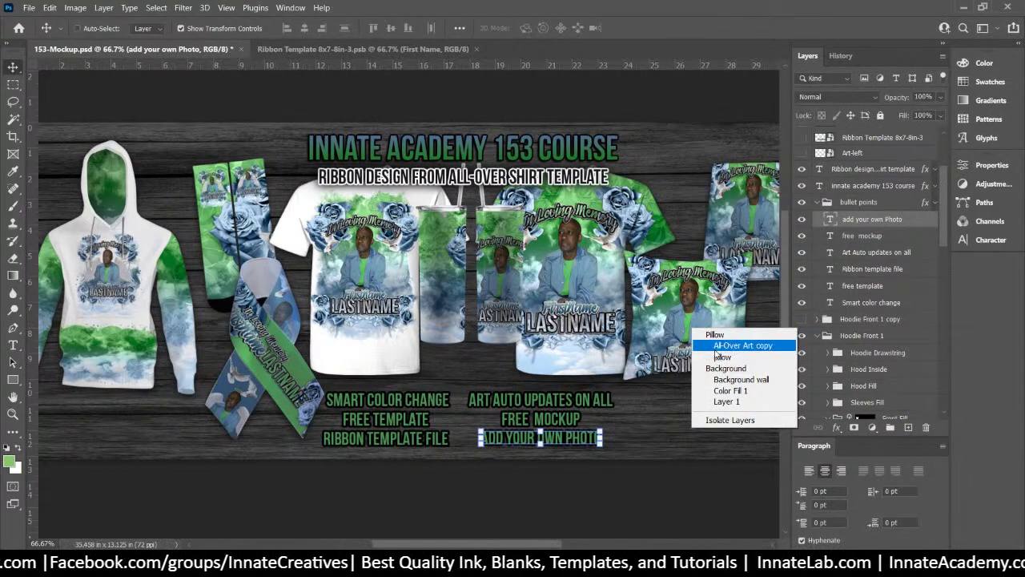
left_click(717, 345)
key("Up")
key("Up")
key("Up")
key("Up")
key("Up")
key("Up")
key("Up")
key("Up")
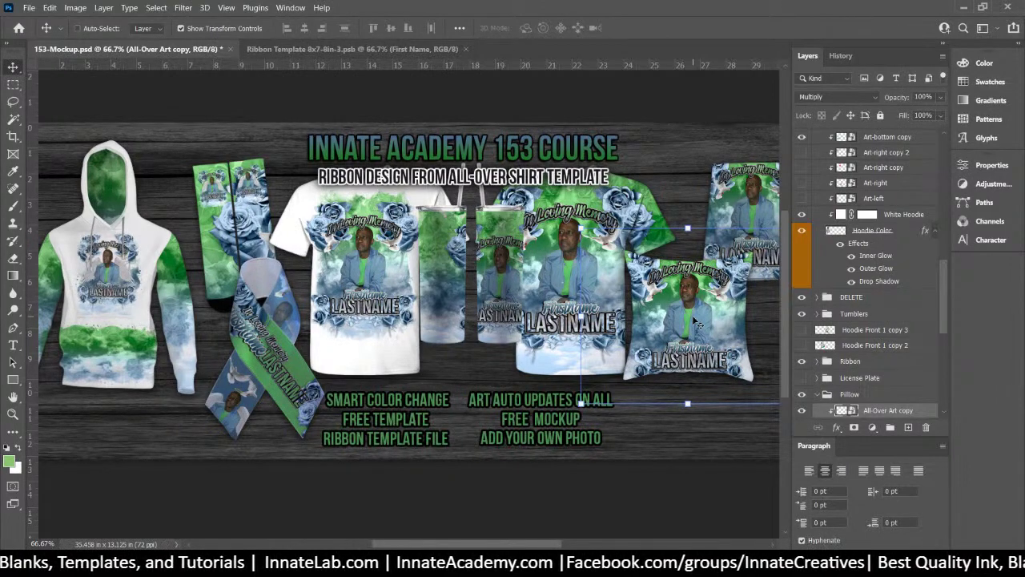
Collapse the bullet points and Hoodie Front 1 groups in the Layers panel
left_click(892, 313)
scroll(893, 314, "up", 3)
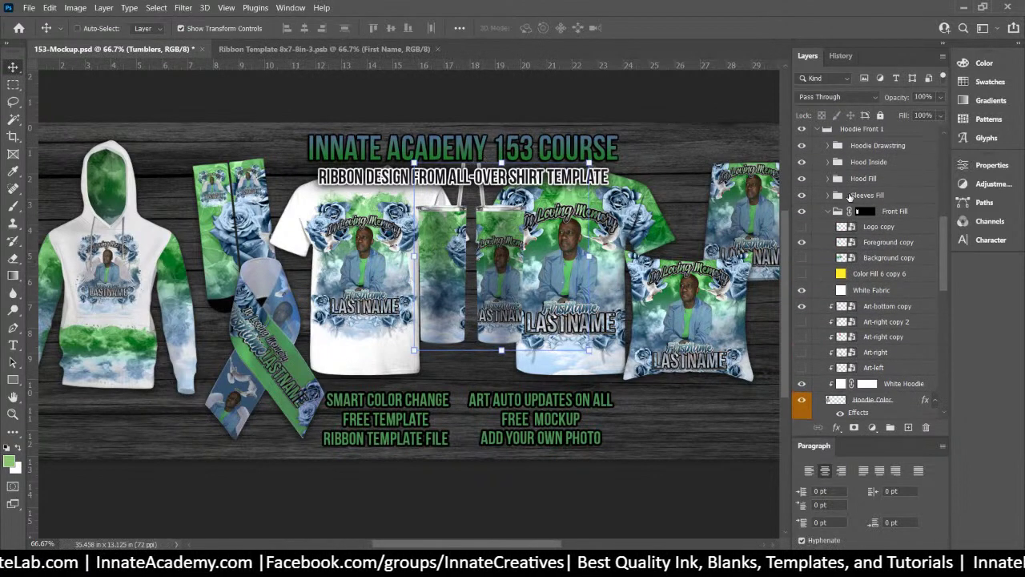
left_click_drag(947, 260, 959, 172)
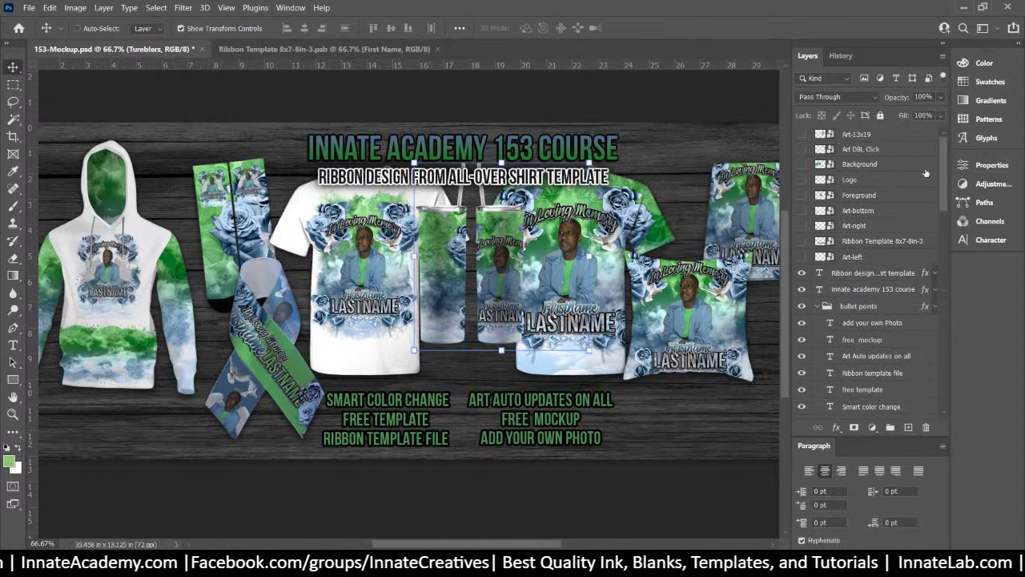
left_click(841, 308)
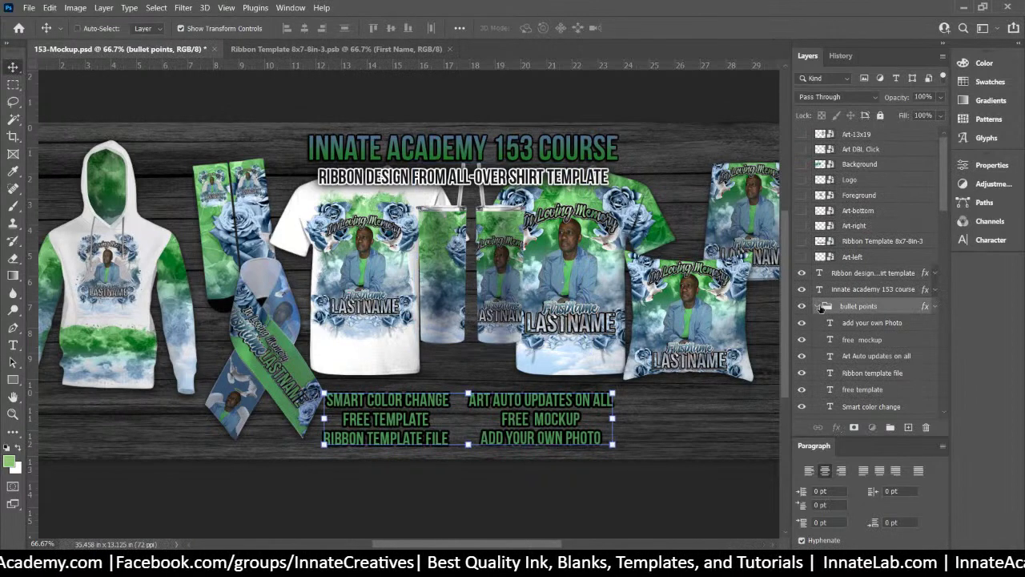
left_click(817, 306)
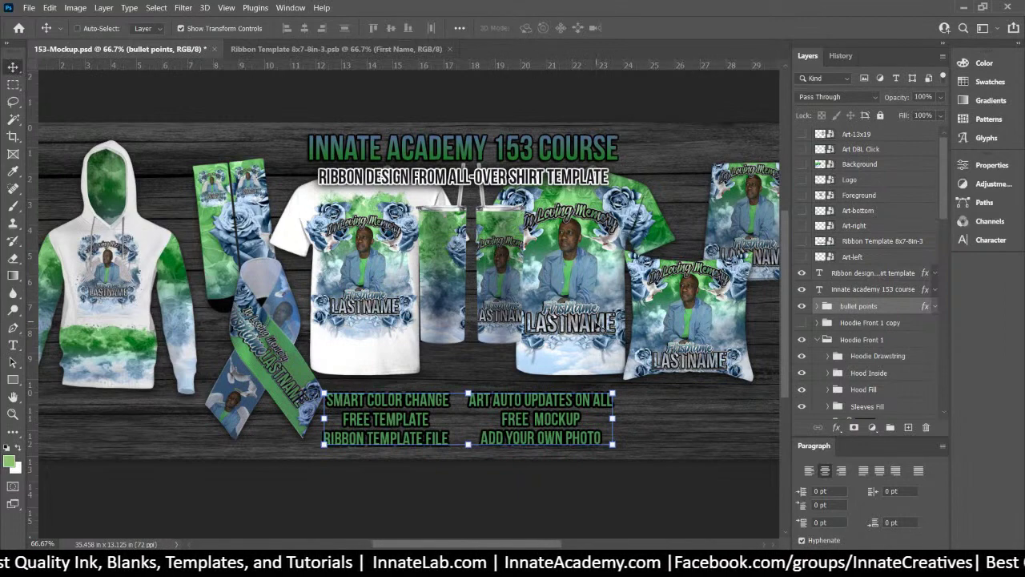
left_click(820, 340)
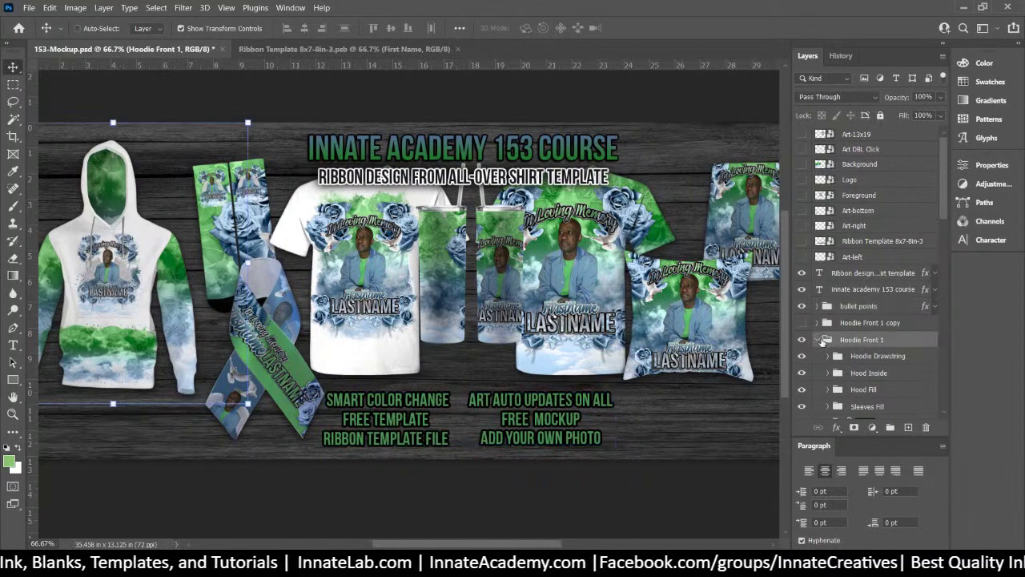
left_click(821, 339)
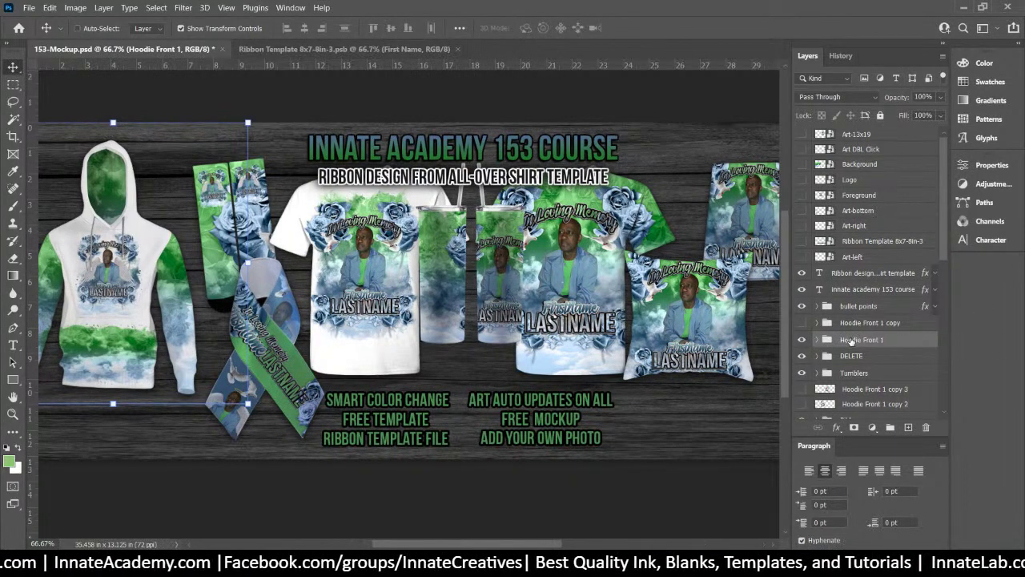
Collapse the Pillow group in the Layers panel
scroll(822, 380, "down", 4)
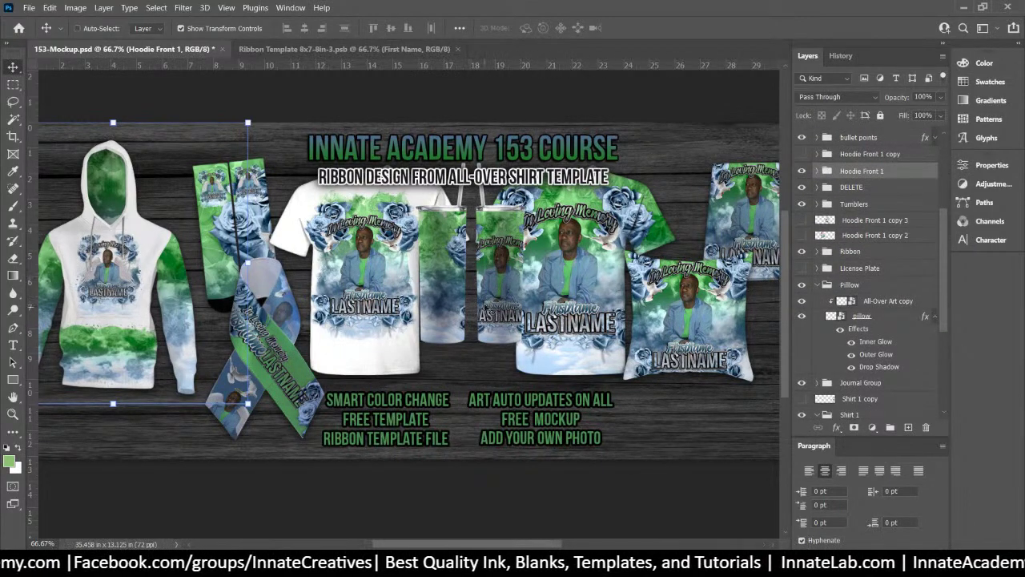
left_click(897, 293)
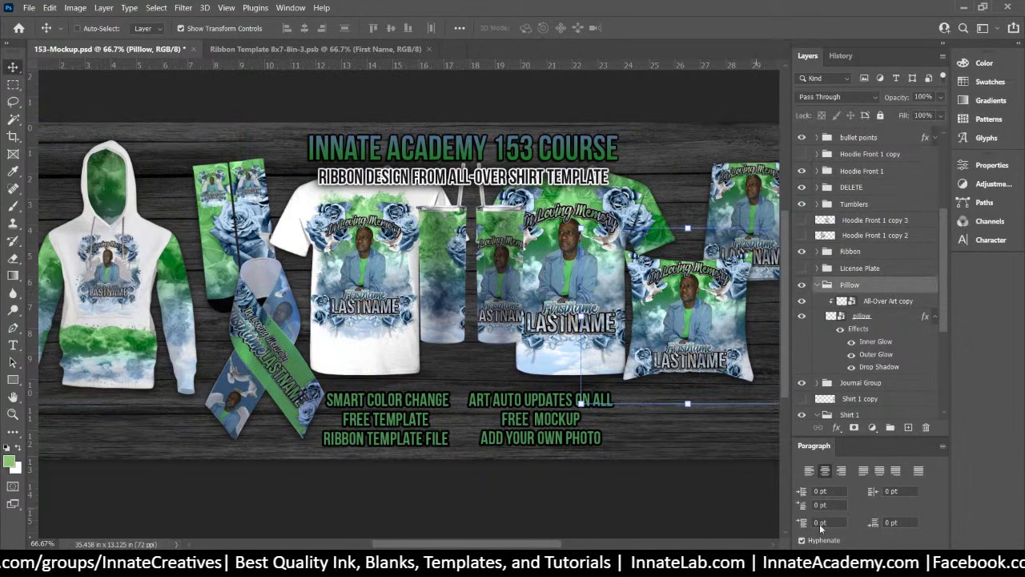
left_click(885, 318)
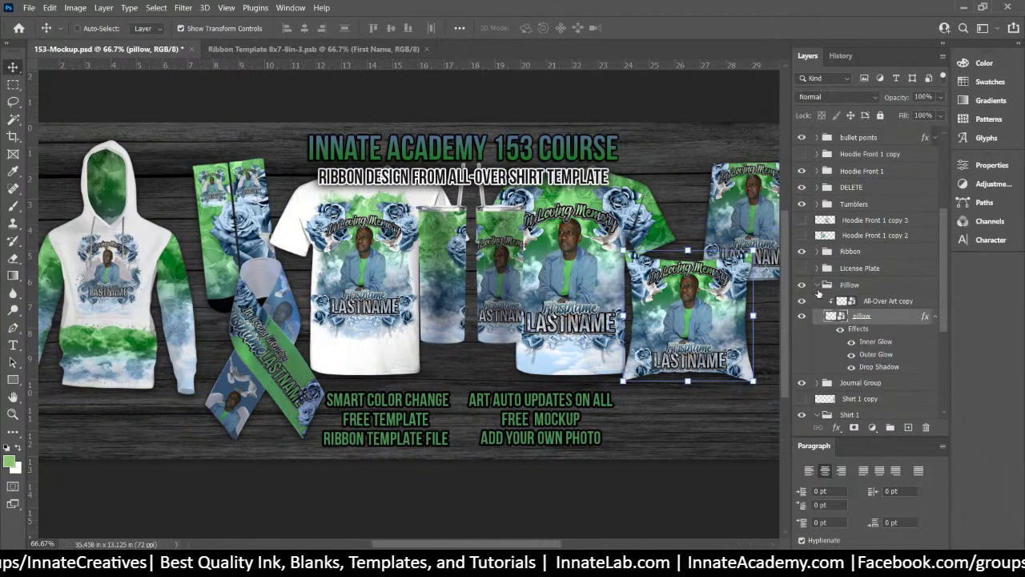
left_click(817, 285)
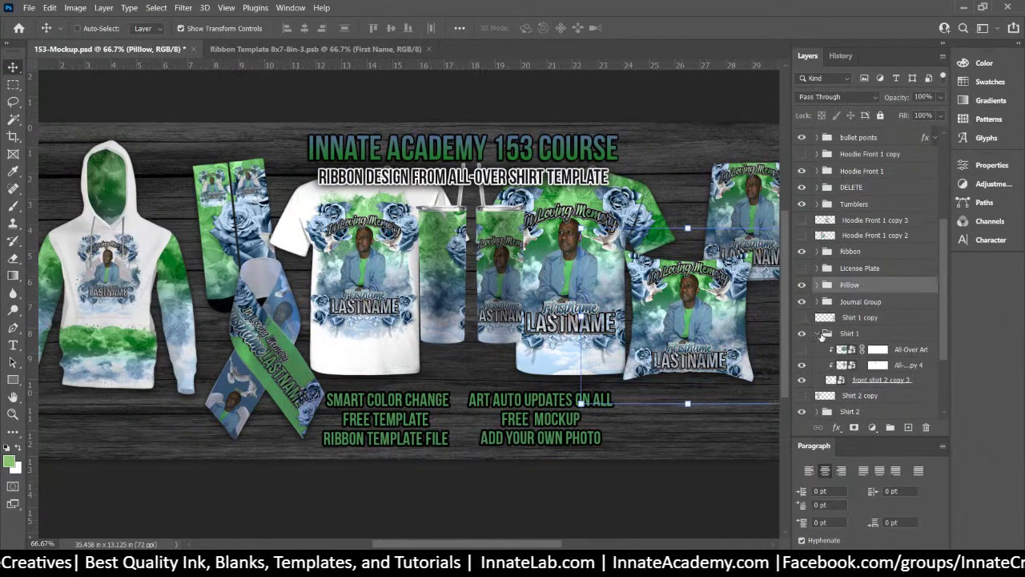